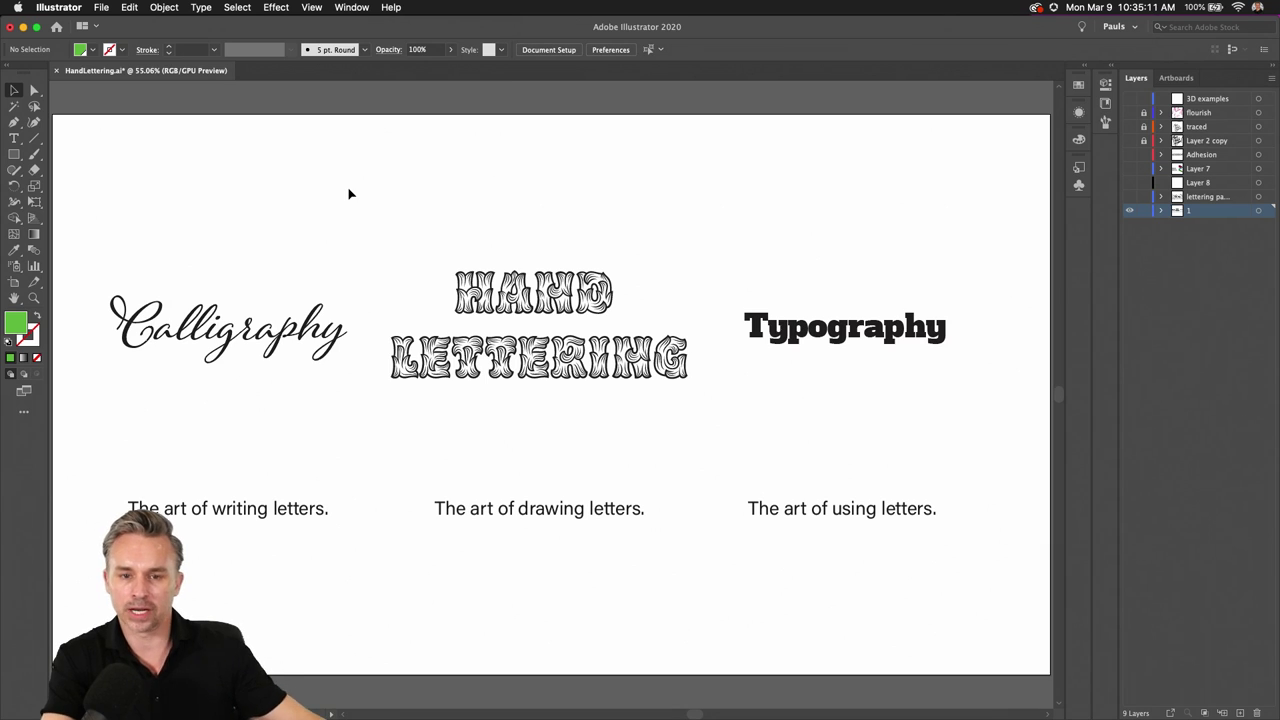
Step: Show the Window > Extensions submenu listing Fontself Maker 3.4.0, Libraries and Overlord
{"action": "left_click", "coordinate": [358, 8]}
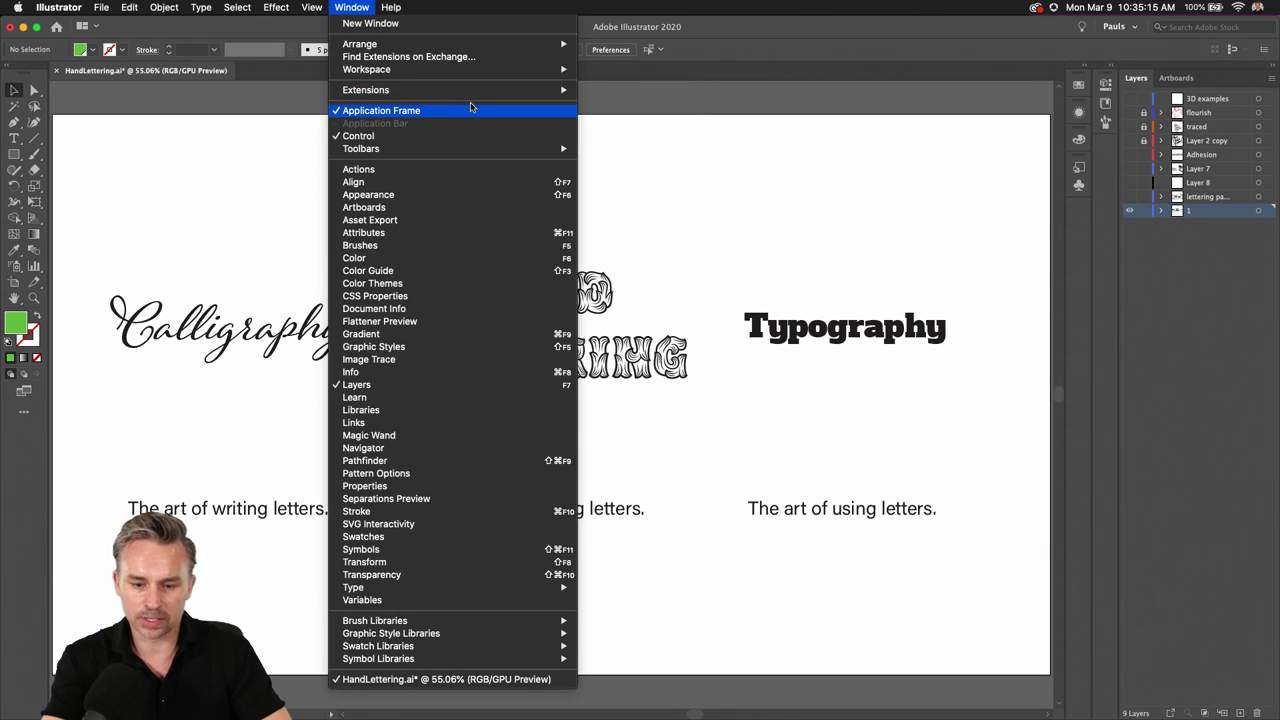
{"action": "mouse_move", "coordinate": [492, 91]}
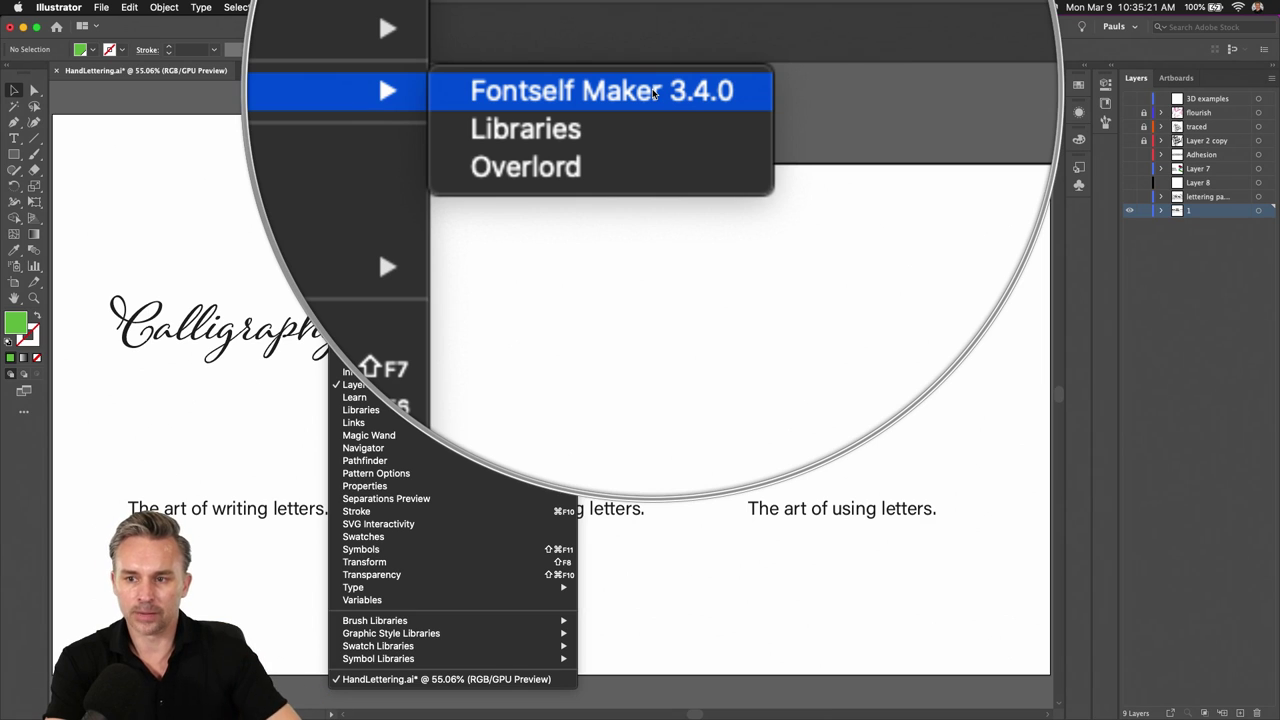
Step: Launch Fontself Maker, move its panel right, decline the 3.5.1 update, then close it
{"action": "left_click", "coordinate": [652, 91]}
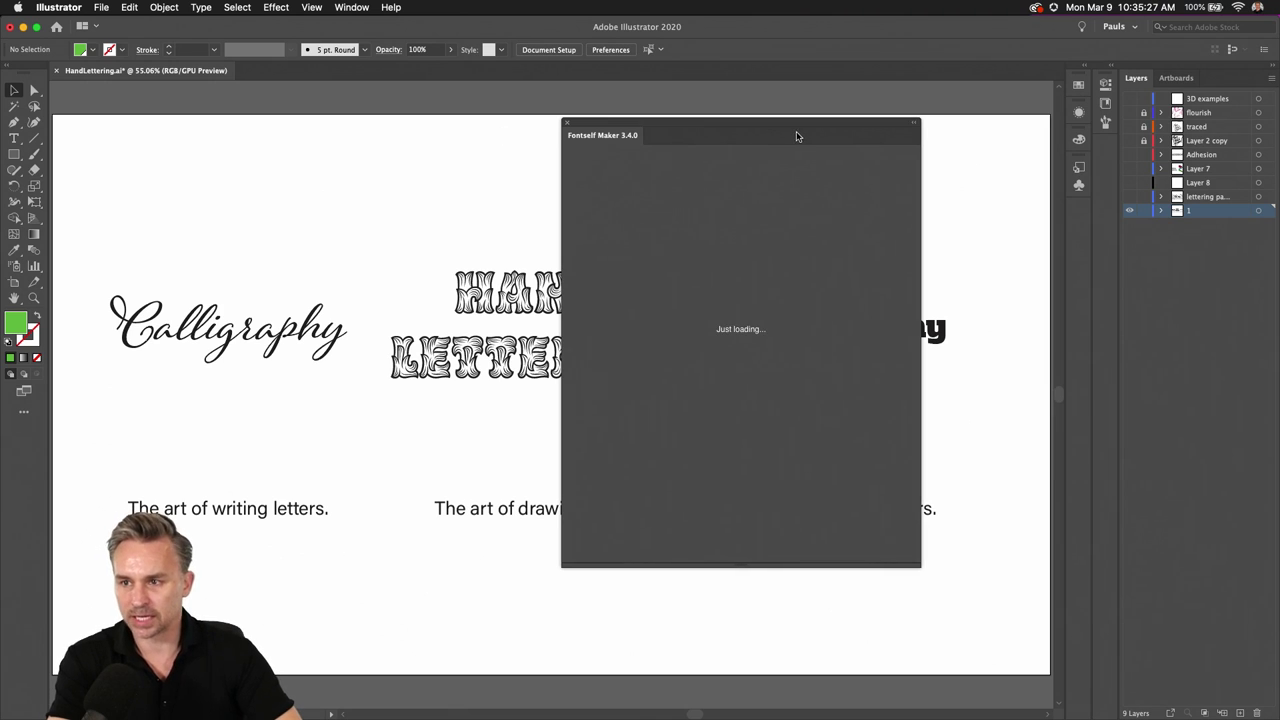
{"action": "left_click_drag", "start_coordinate": [787, 141], "coordinate": [920, 150]}
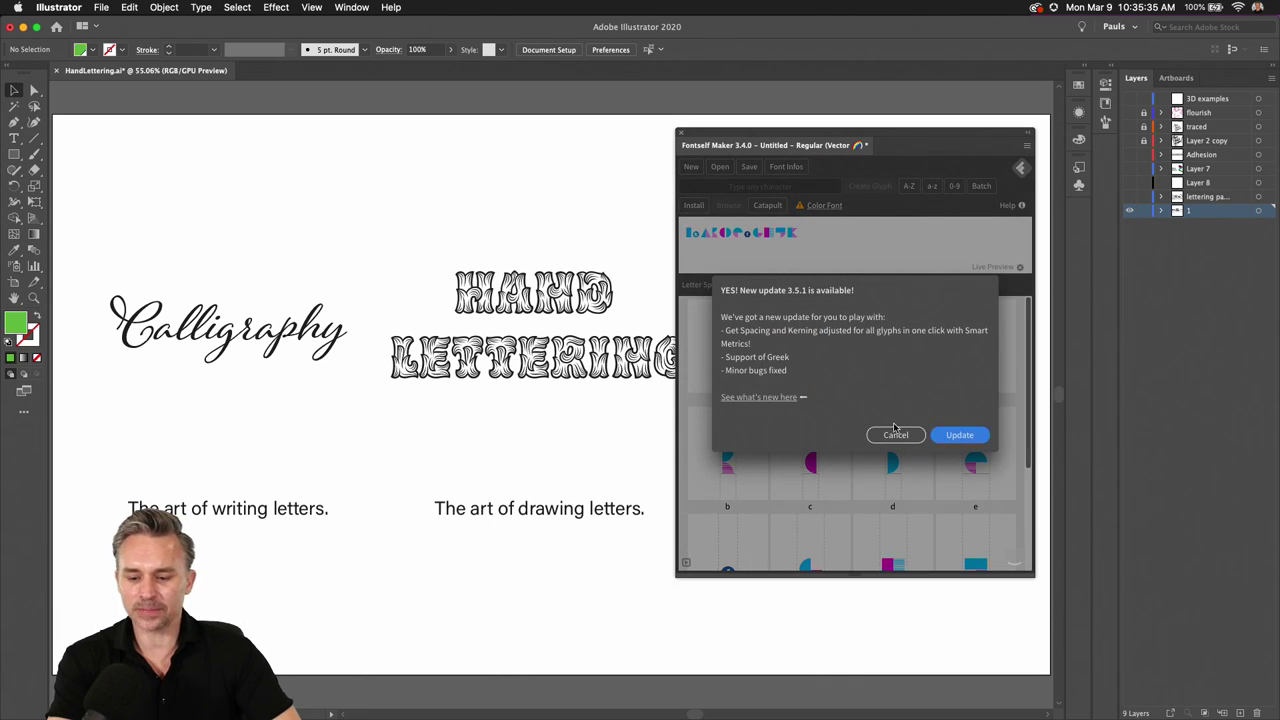
{"action": "key", "text": "Escape"}
{"action": "left_click", "coordinate": [680, 133]}
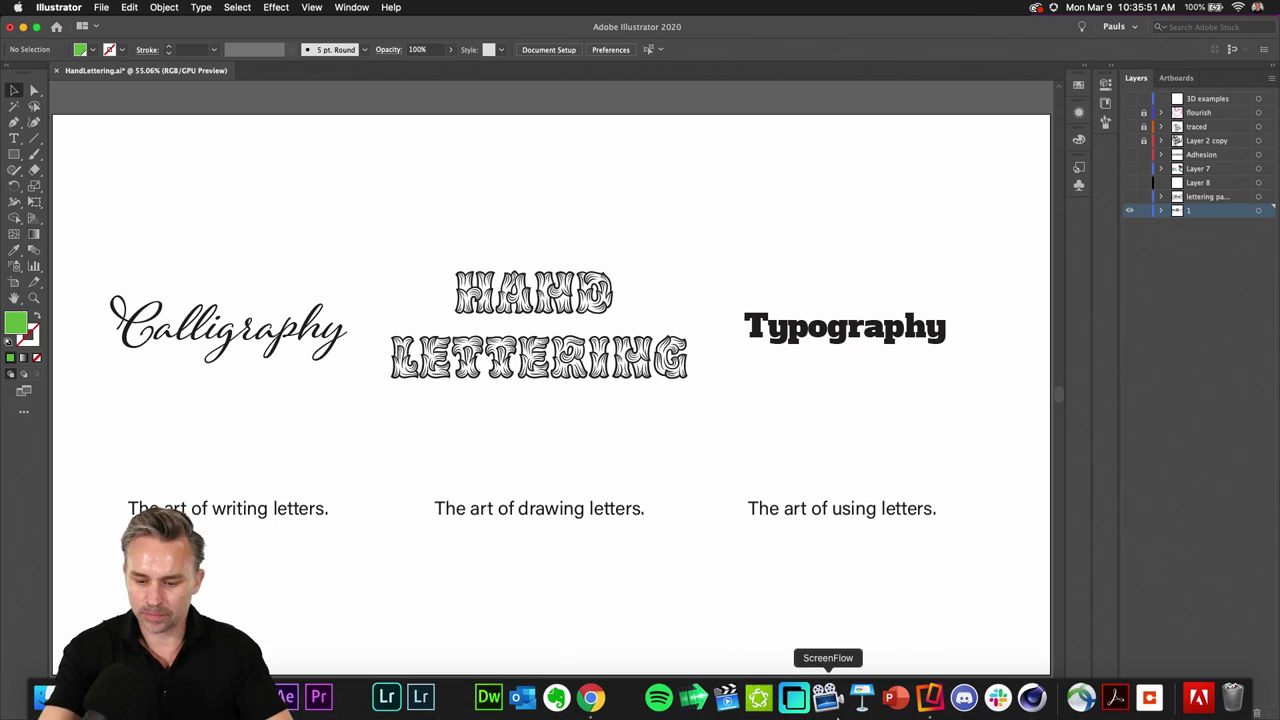
{"action": "mouse_move", "coordinate": [751, 713]}
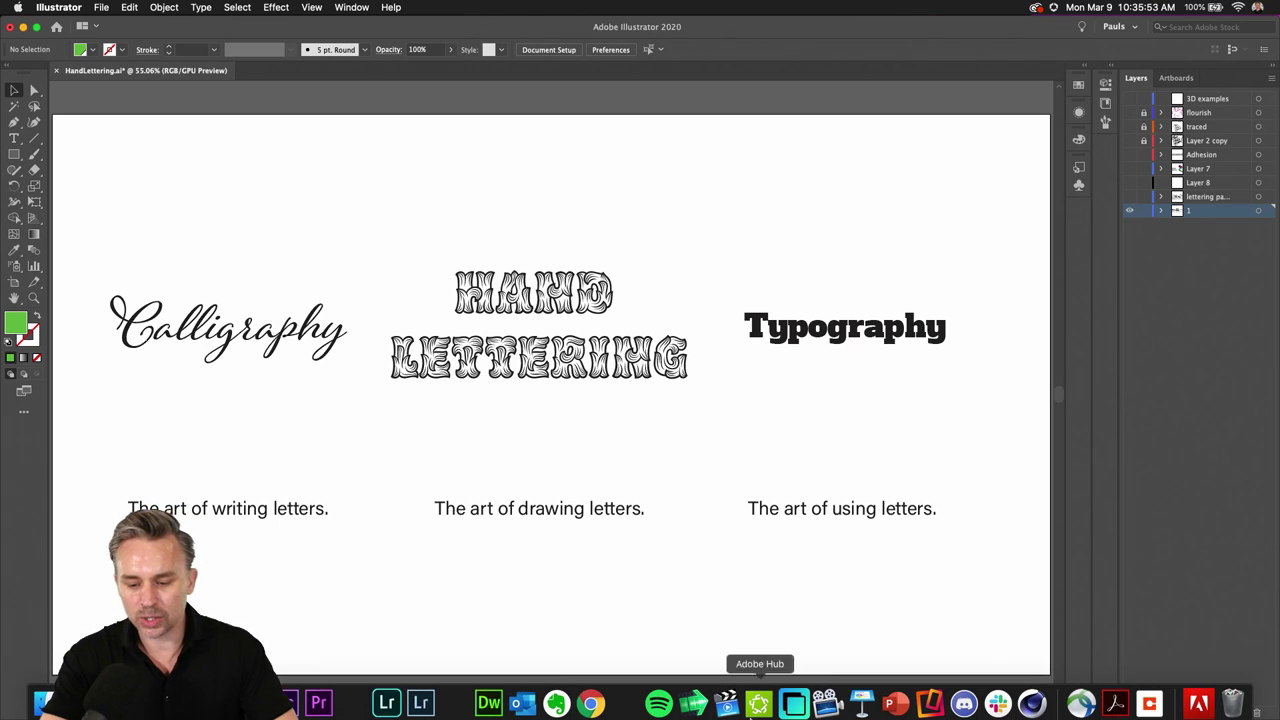
{"action": "left_click", "coordinate": [927, 700]}
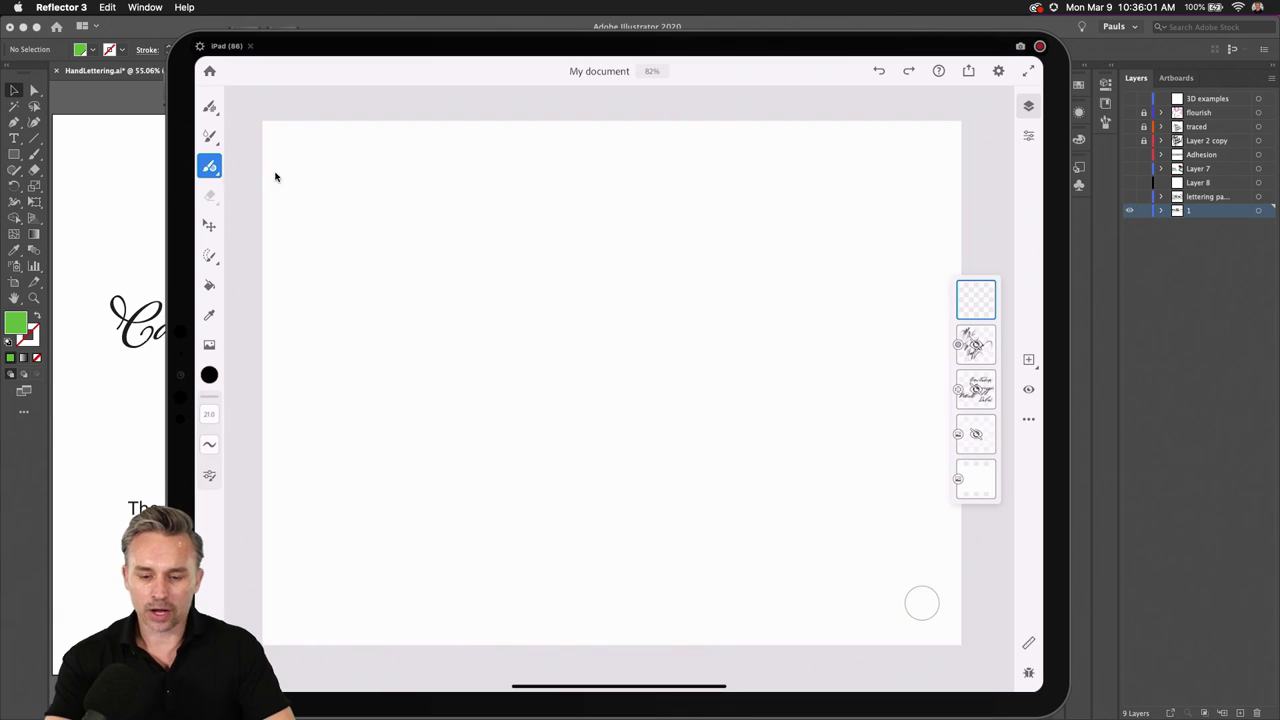
{"action": "left_click", "coordinate": [155, 189]}
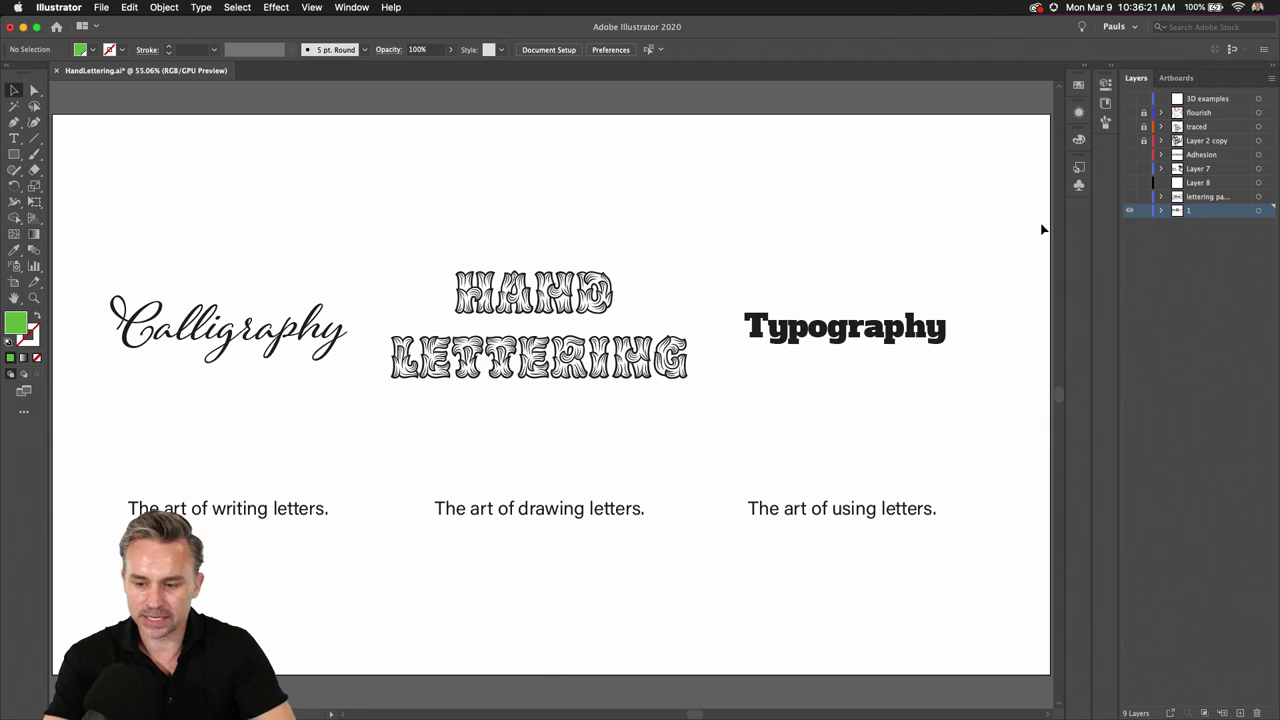
Step: Show the annotated Lettering reference layer, make it active, and zoom to 100%
{"action": "left_click", "coordinate": [1129, 197]}
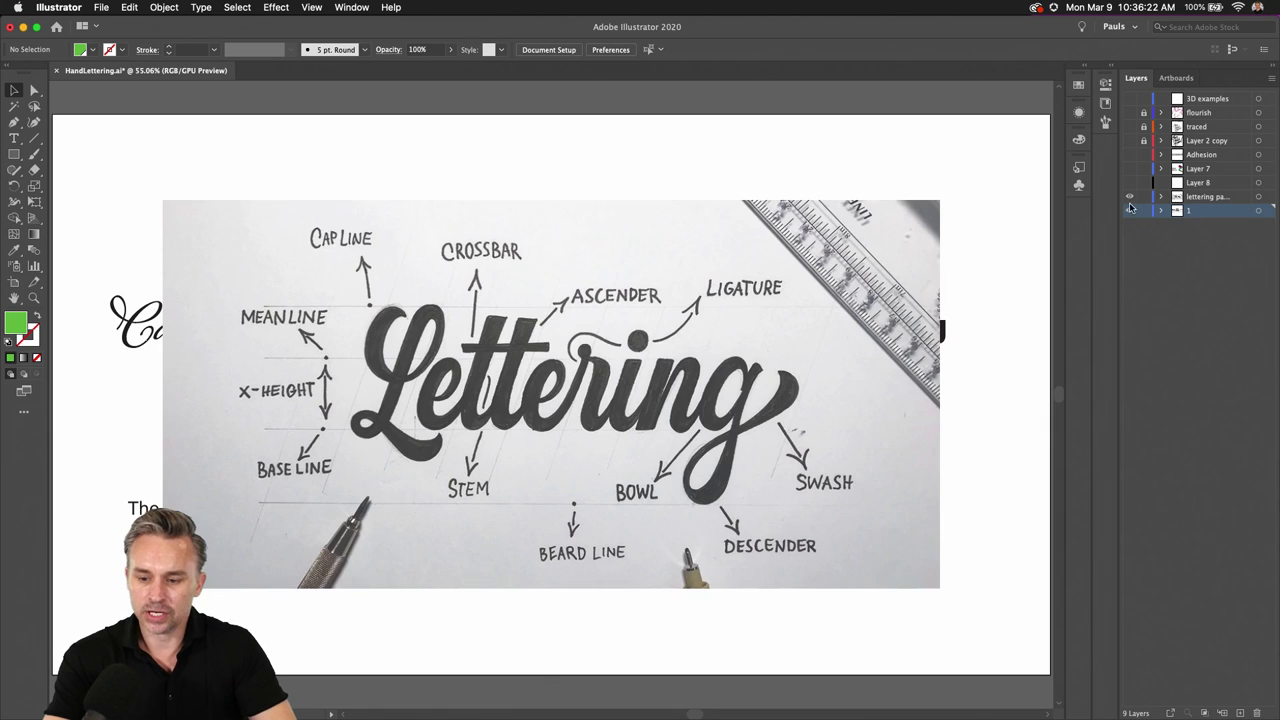
{"action": "left_click", "coordinate": [1218, 200]}
{"action": "key", "text": "super+equal"}
{"action": "key", "text": "super+equal"}
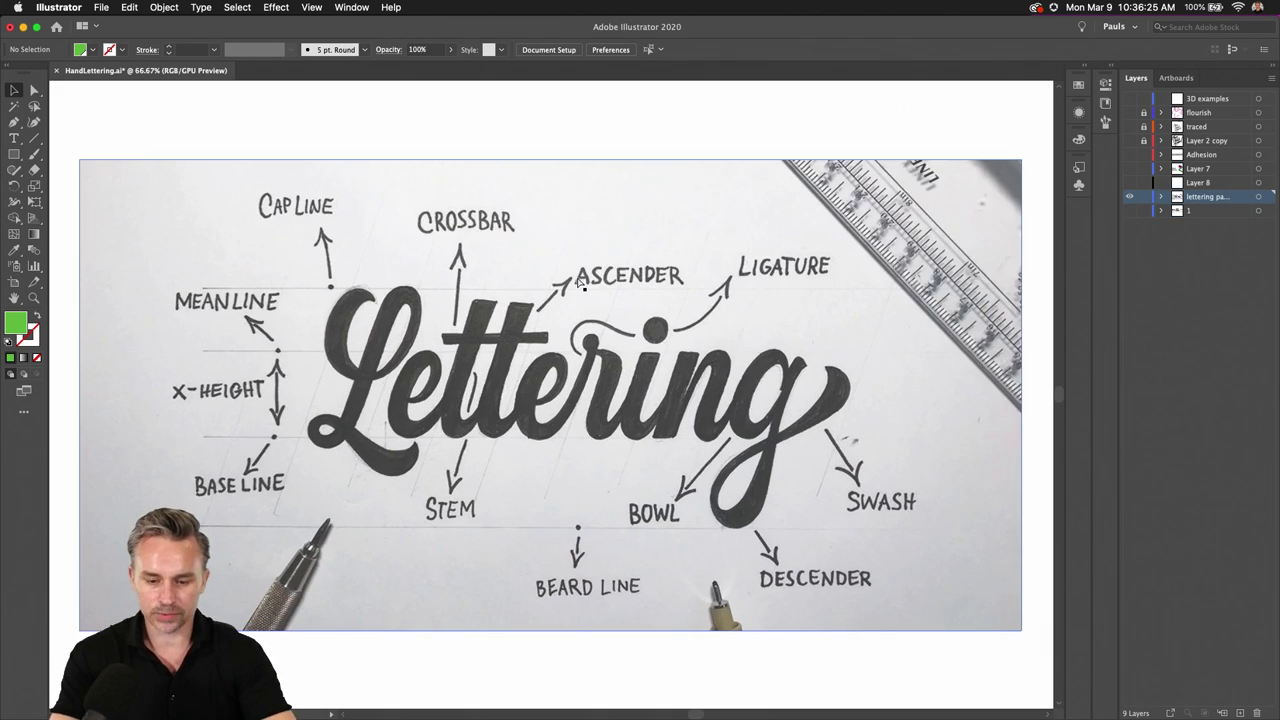
Step: Scroll around the Lettering anatomy sketch to inspect its labelled parts
{"action": "scroll", "coordinate": [392, 345], "scroll_direction": "left", "scroll_amount": 5}
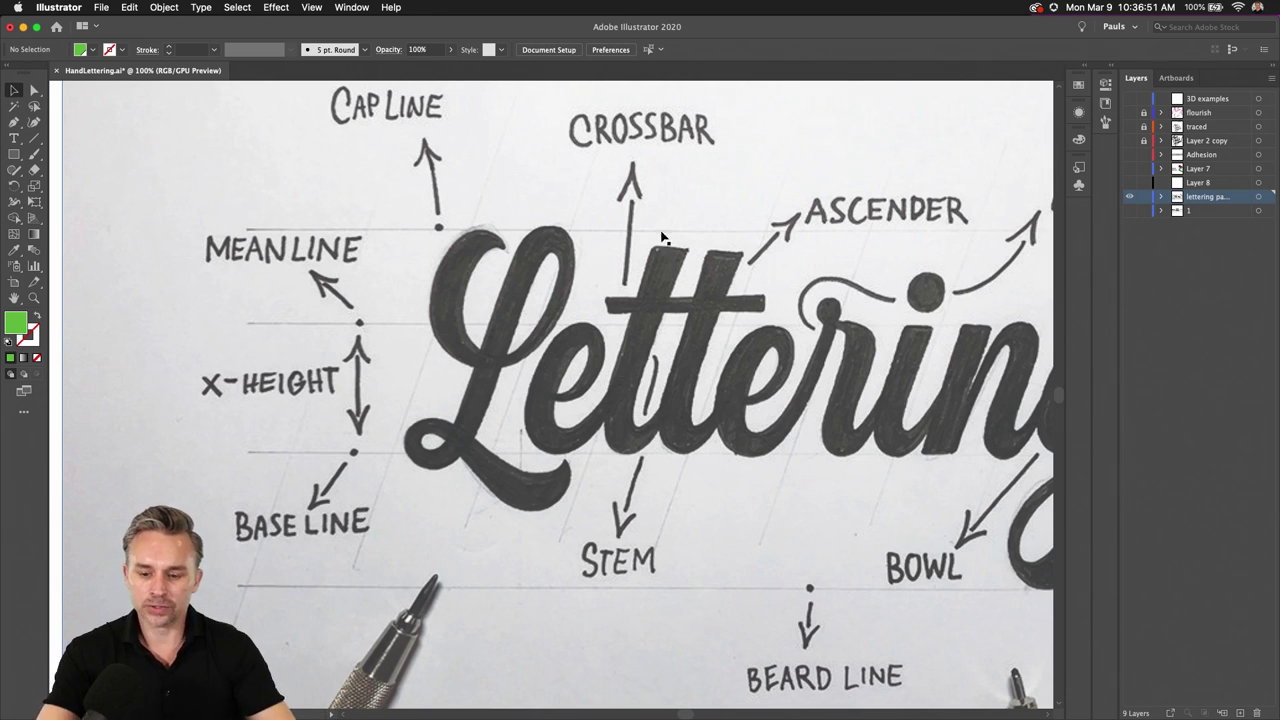
{"action": "scroll", "coordinate": [672, 330], "scroll_direction": "right", "scroll_amount": 1}
{"action": "scroll", "coordinate": [672, 330], "scroll_direction": "right", "scroll_amount": 5}
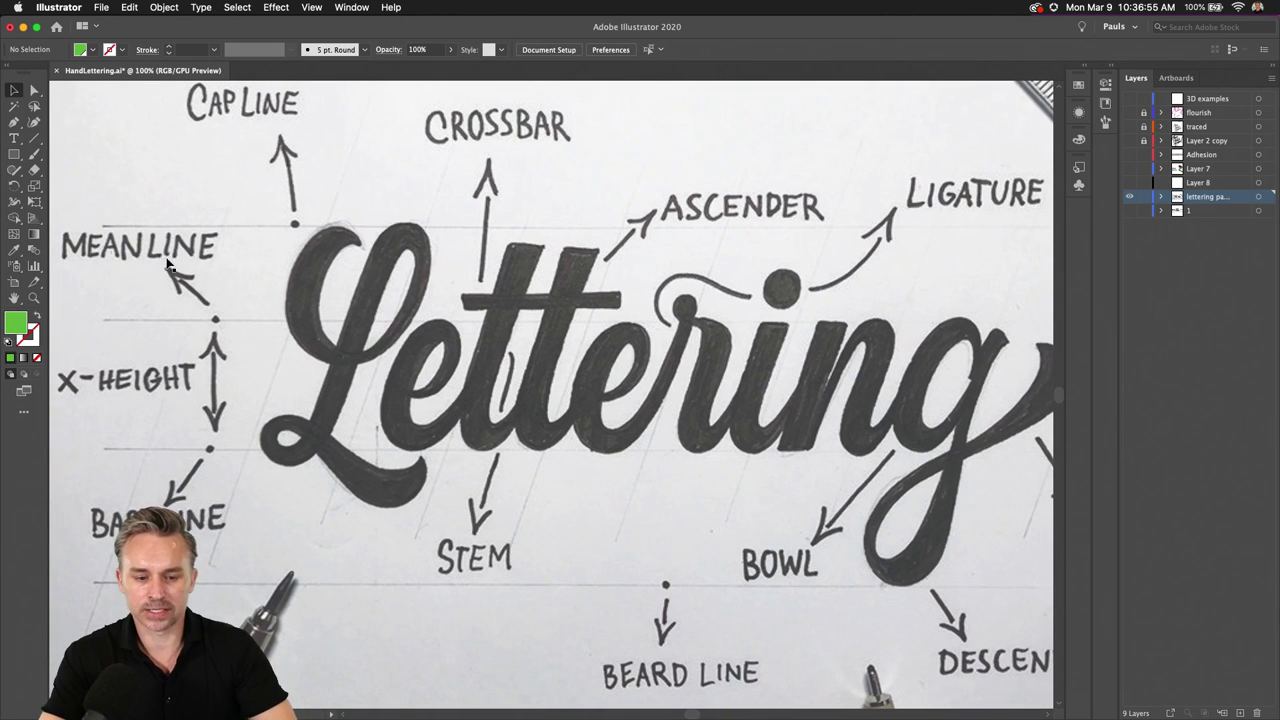
{"action": "scroll", "coordinate": [493, 311], "scroll_direction": "right", "scroll_amount": 2}
{"action": "scroll", "coordinate": [493, 311], "scroll_direction": "up", "scroll_amount": 1}
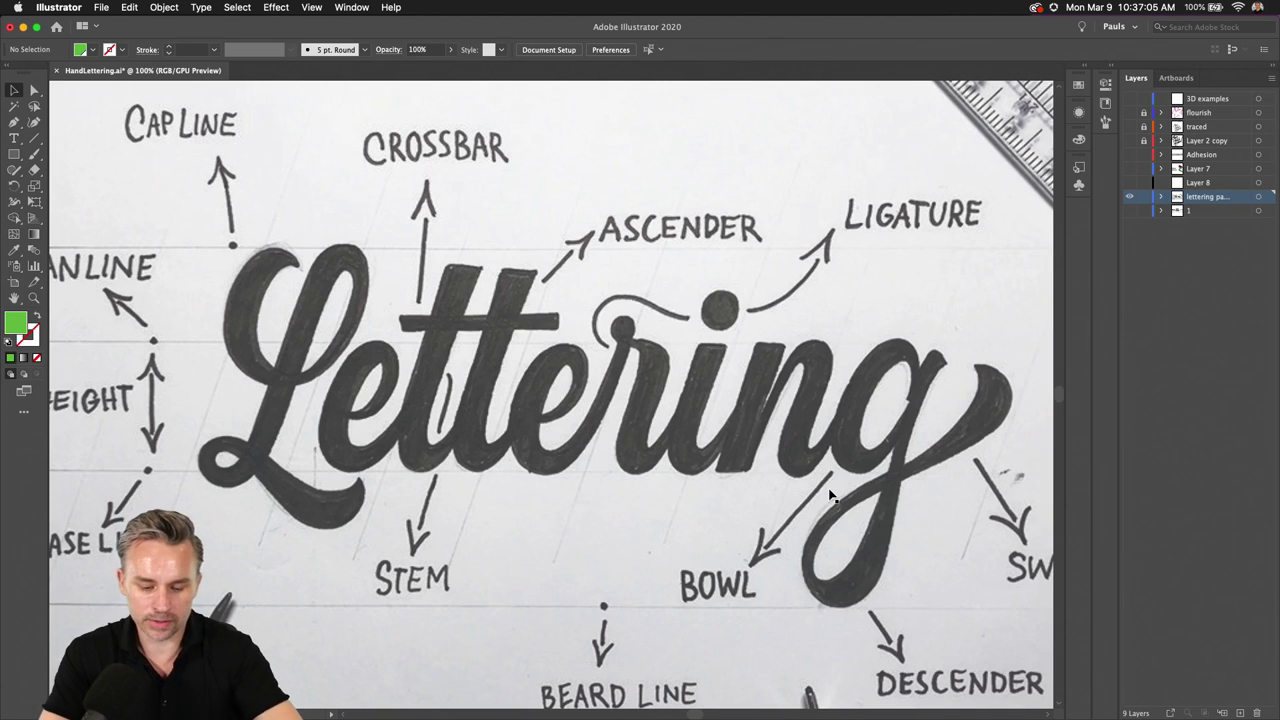
{"action": "left_click", "coordinate": [348, 9]}
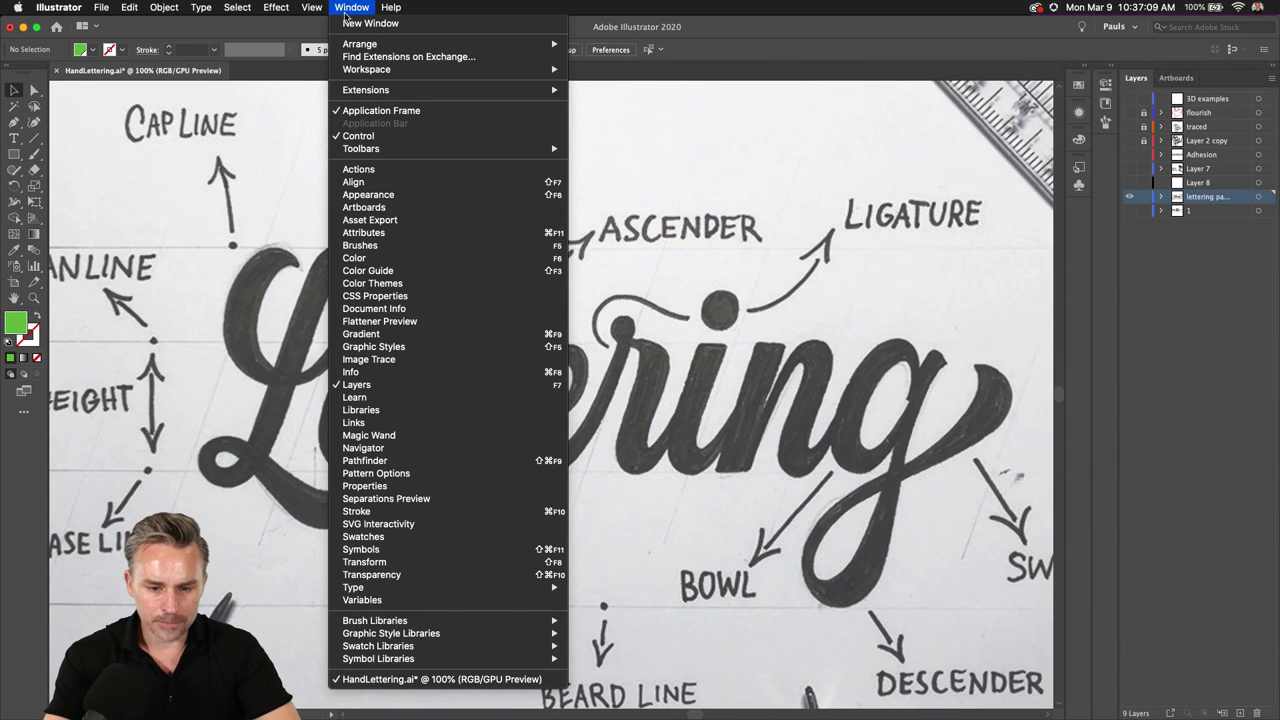
Step: View the Lettering artboard in Presentation Mode, then exit to the normal workspace
{"action": "mouse_move", "coordinate": [311, 8]}
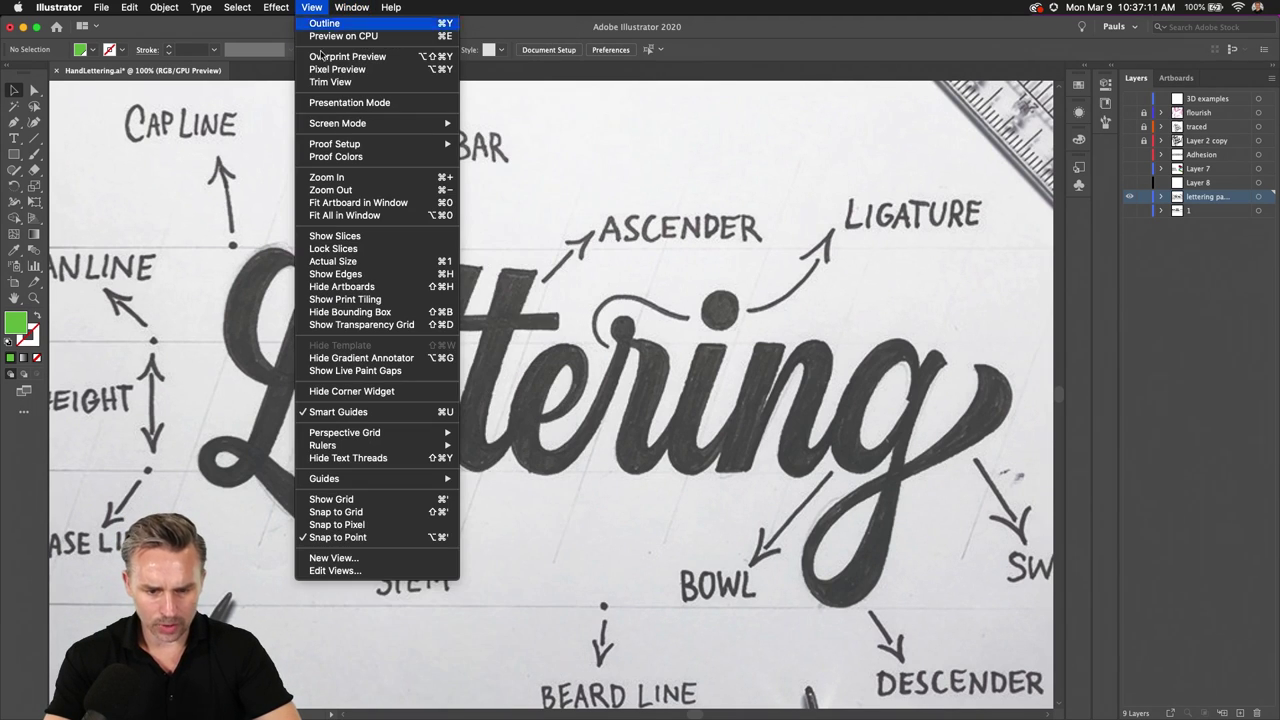
{"action": "left_click", "coordinate": [323, 103]}
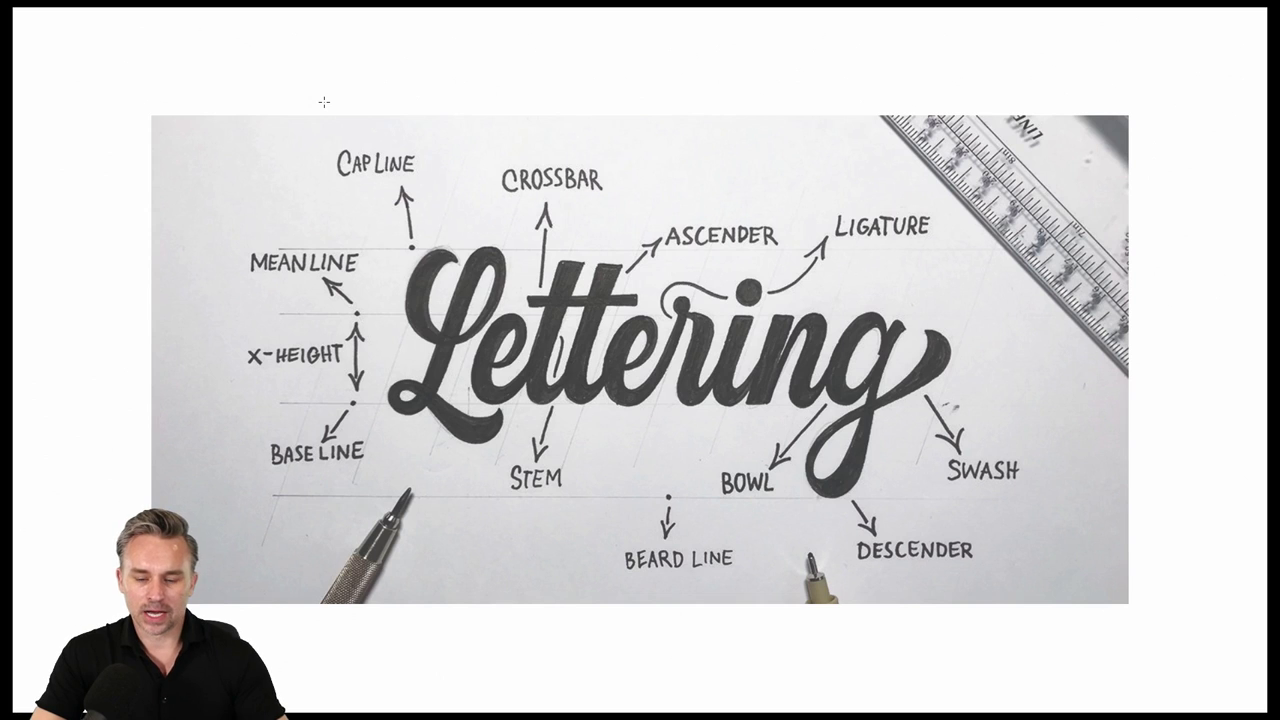
{"action": "key", "text": "Escape"}
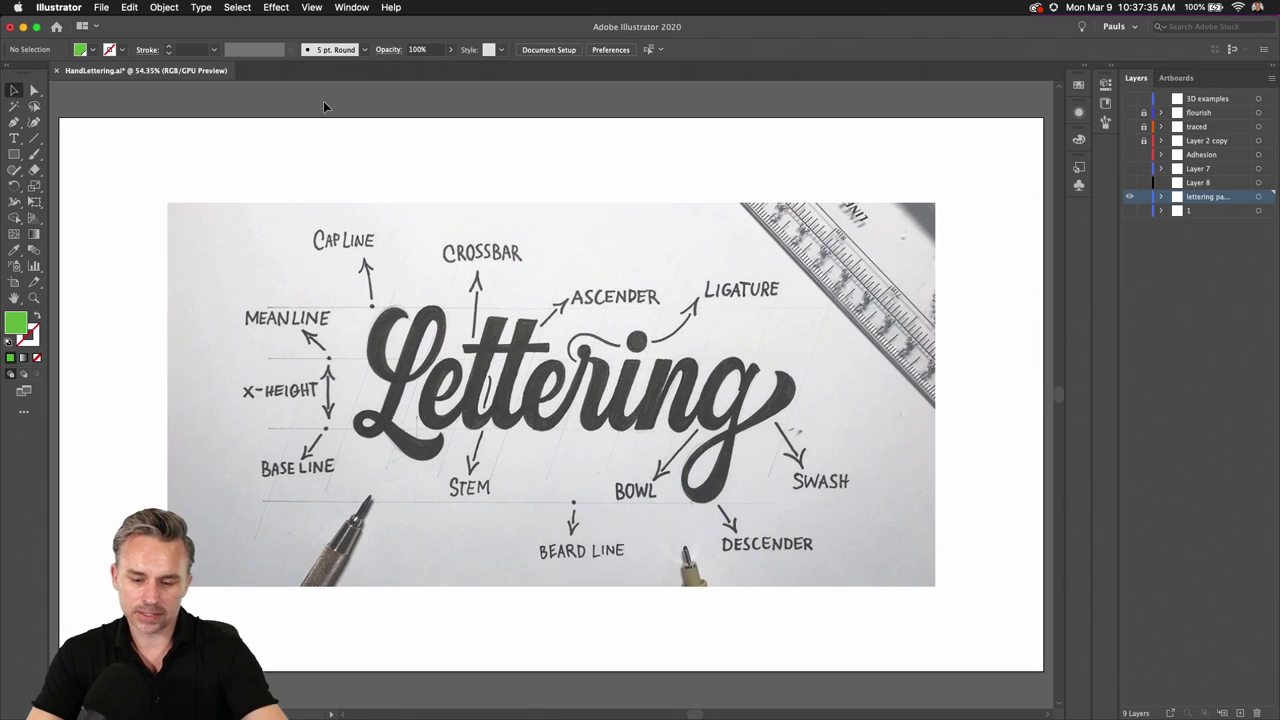
{"action": "mouse_move", "coordinate": [628, 716]}
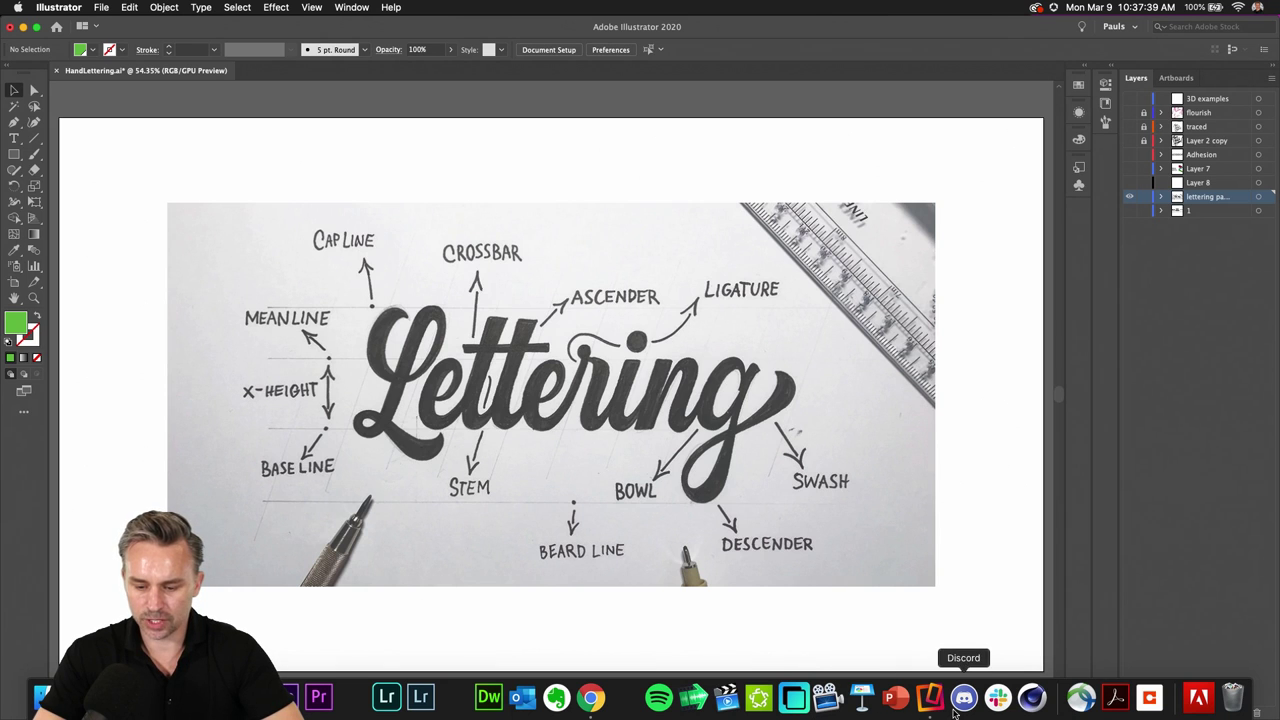
Step: Minimize Illustrator and Chrome, close the Finder window, and move the Reflector iPad mirror right
{"action": "left_click", "coordinate": [24, 27]}
{"action": "left_click", "coordinate": [72, 31]}
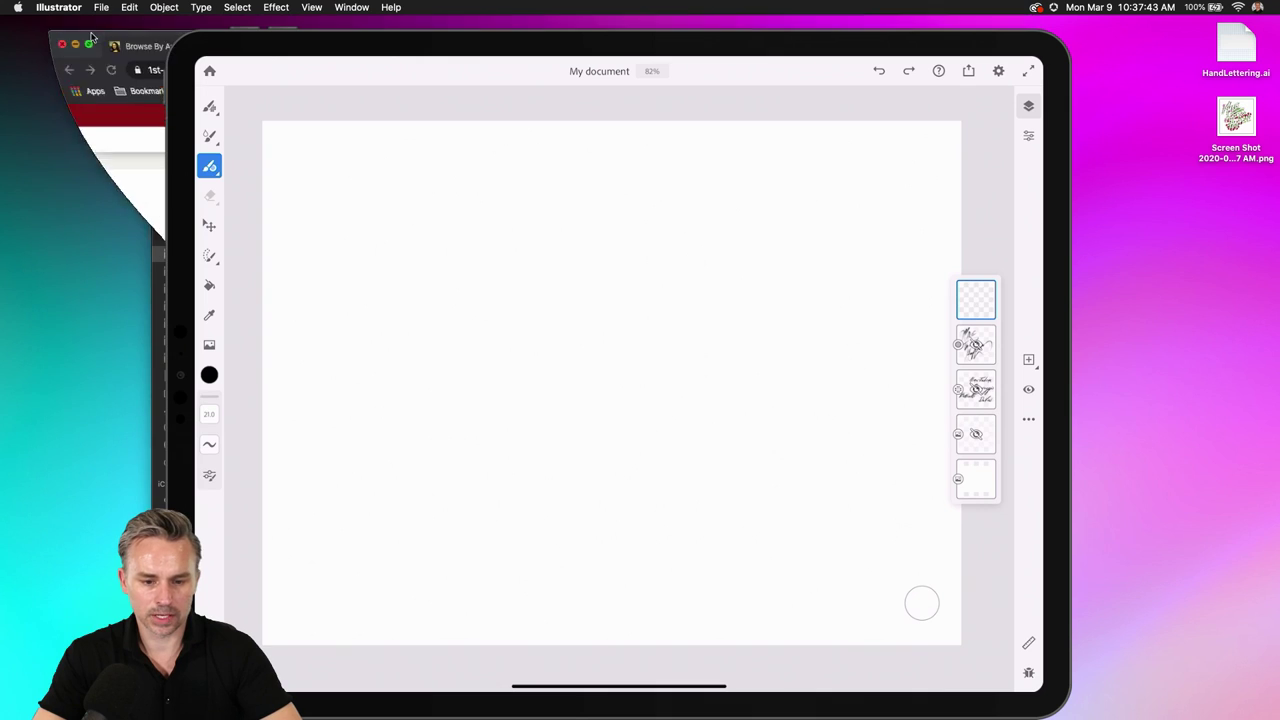
{"action": "key", "text": "super+n"}
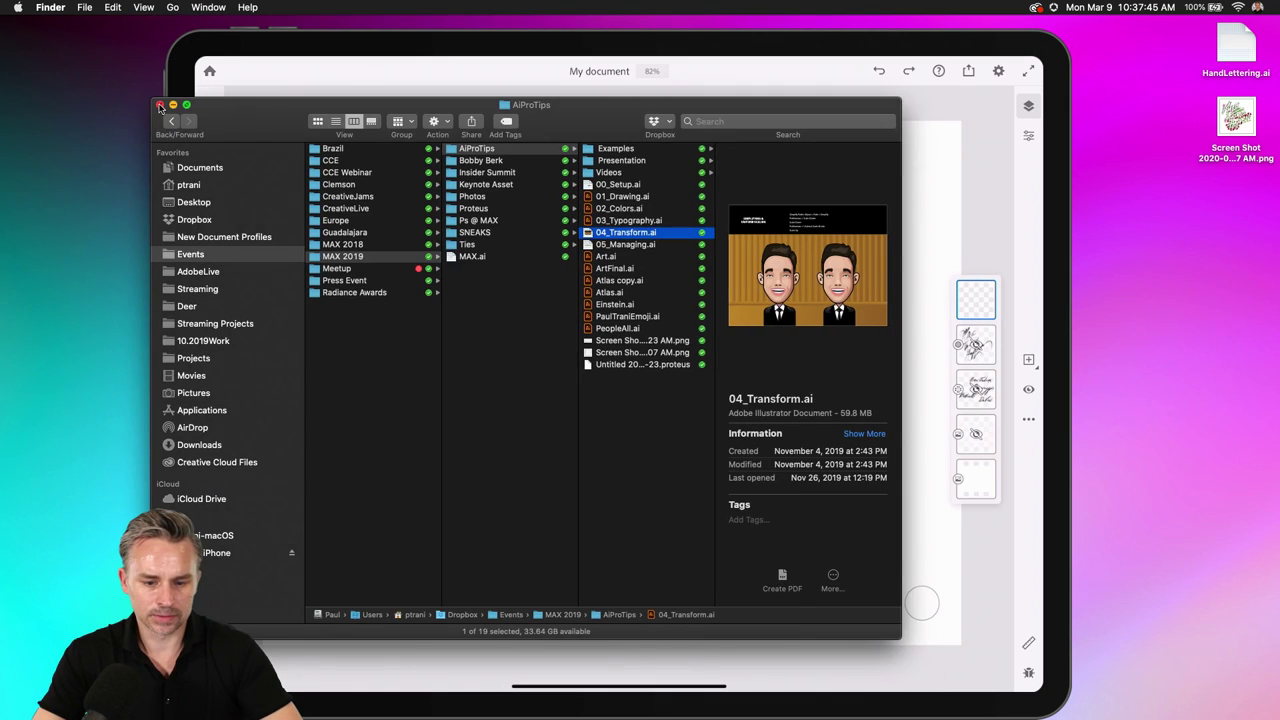
{"action": "left_click", "coordinate": [160, 104]}
{"action": "left_click", "coordinate": [393, 46]}
{"action": "left_click_drag", "start_coordinate": [393, 46], "coordinate": [510, 20]}
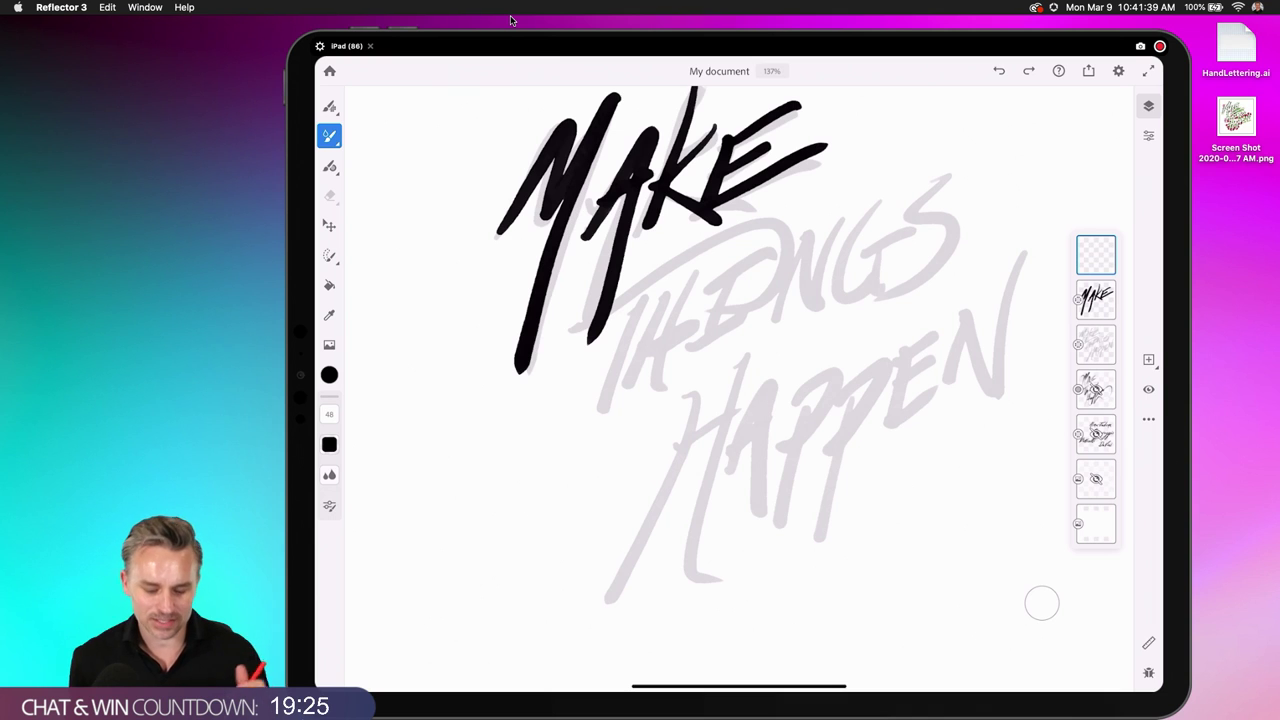
Step: Ink a black diagonal stroke under MAKE, then try a looping flourish across it
{"action": "left_click_drag", "start_coordinate": [646, 302], "coordinate": [596, 428]}
{"action": "left_click_drag", "start_coordinate": [580, 332], "coordinate": [720, 218]}
Step: Redo the MAKE flourish further right, then ink the K stroke and the H and I of THINGS
{"action": "key", "text": "ctrl+z"}
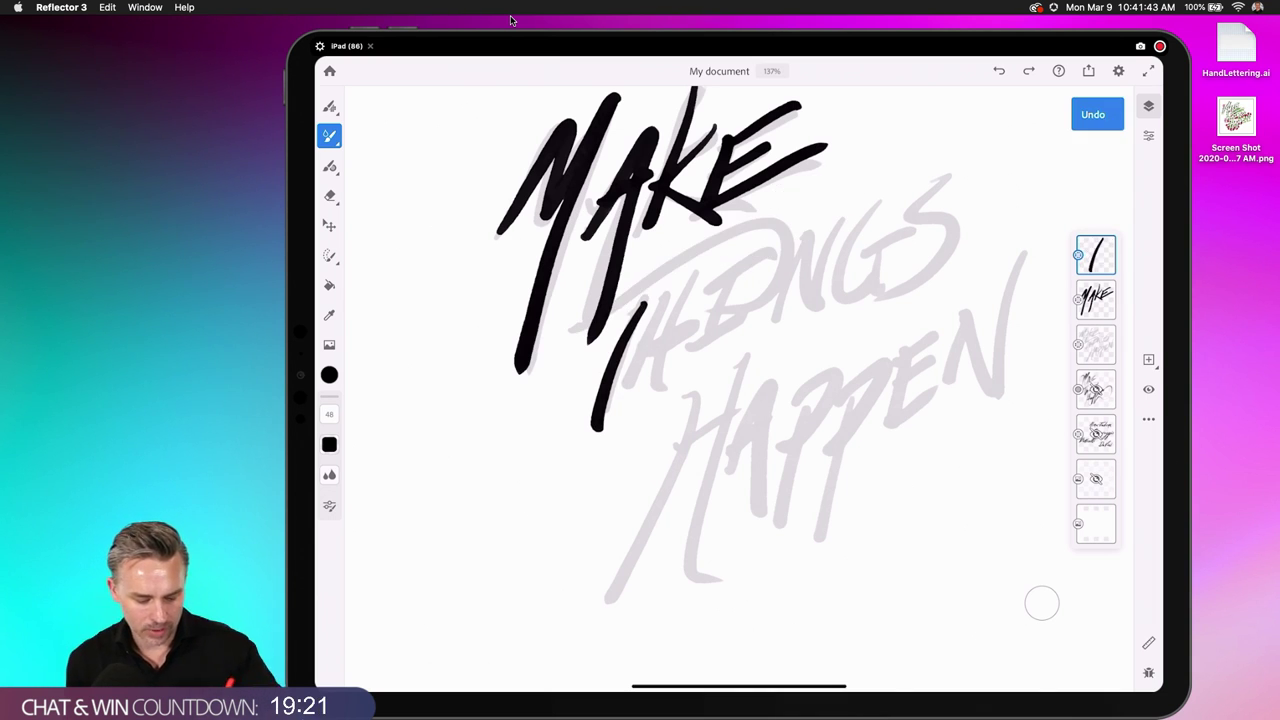
{"action": "left_click_drag", "start_coordinate": [580, 332], "coordinate": [815, 182]}
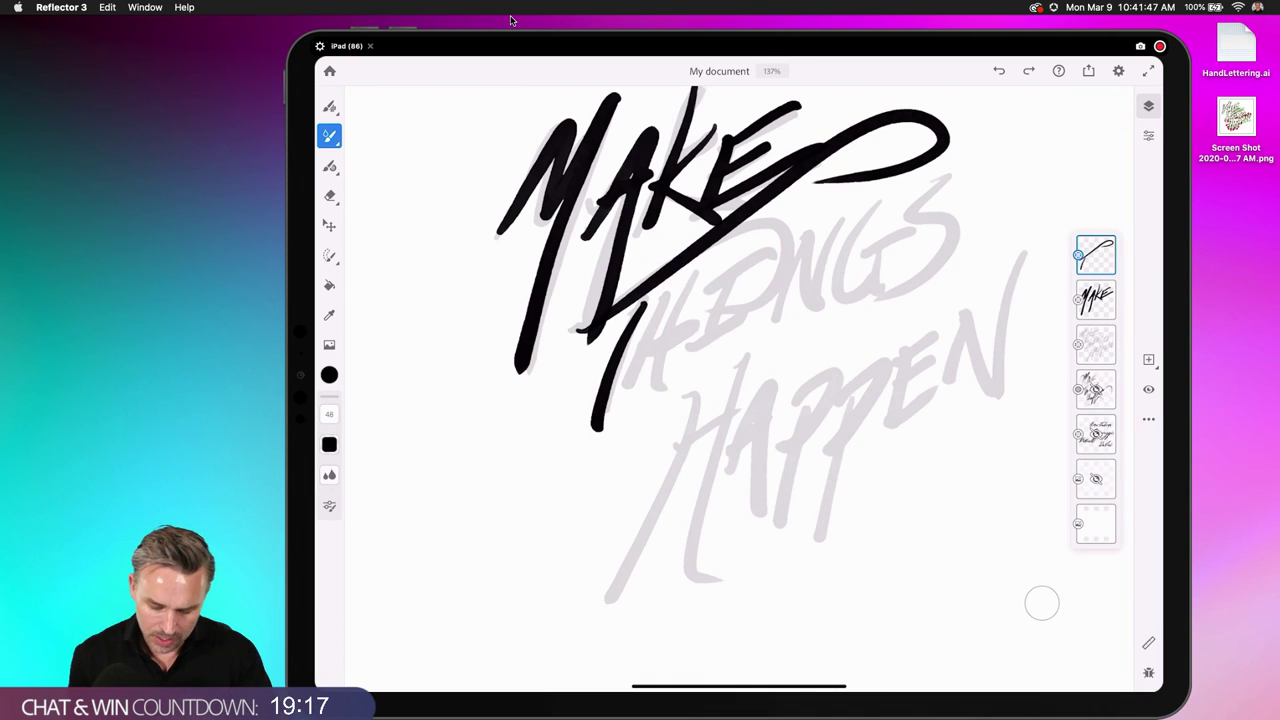
{"action": "mouse_move", "coordinate": [665, 293]}
{"action": "left_mouse_down"}
{"action": "mouse_move", "coordinate": [636, 370]}
{"action": "mouse_move", "coordinate": [645, 432]}
{"action": "left_mouse_up"}
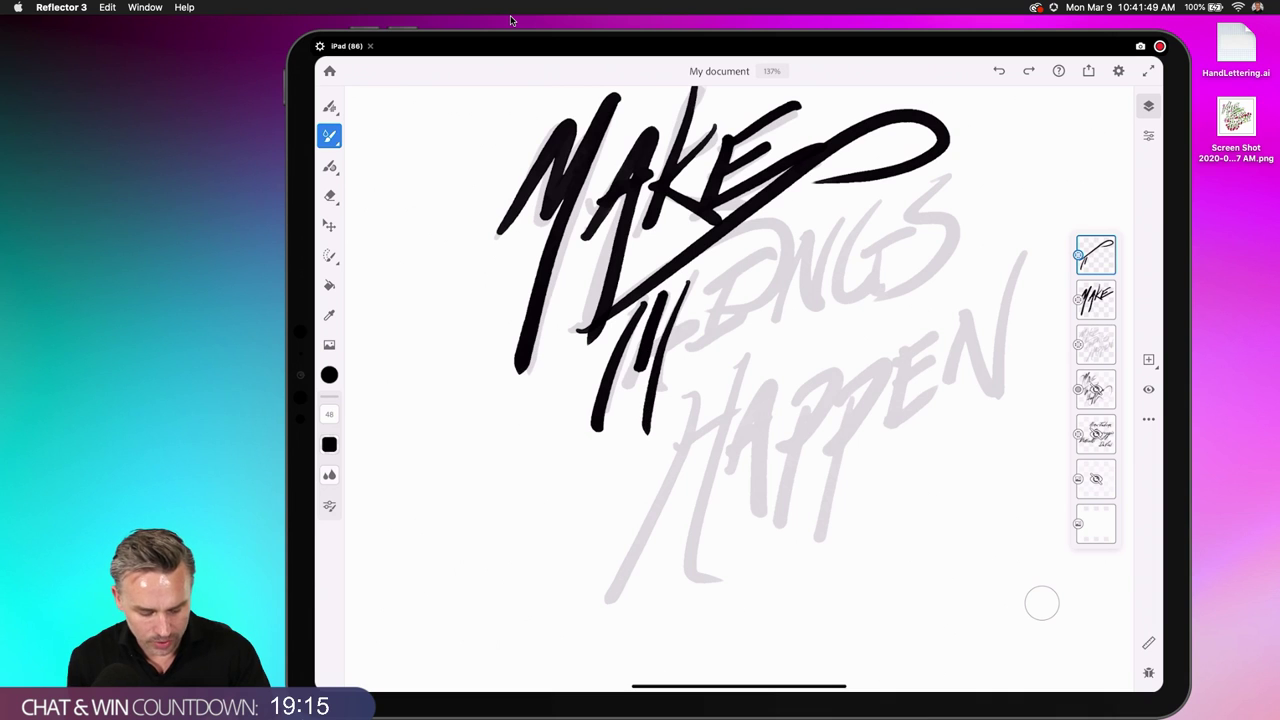
{"action": "mouse_move", "coordinate": [654, 345]}
{"action": "left_mouse_down"}
{"action": "mouse_move", "coordinate": [715, 301]}
{"action": "mouse_move", "coordinate": [700, 354]}
{"action": "left_mouse_up"}
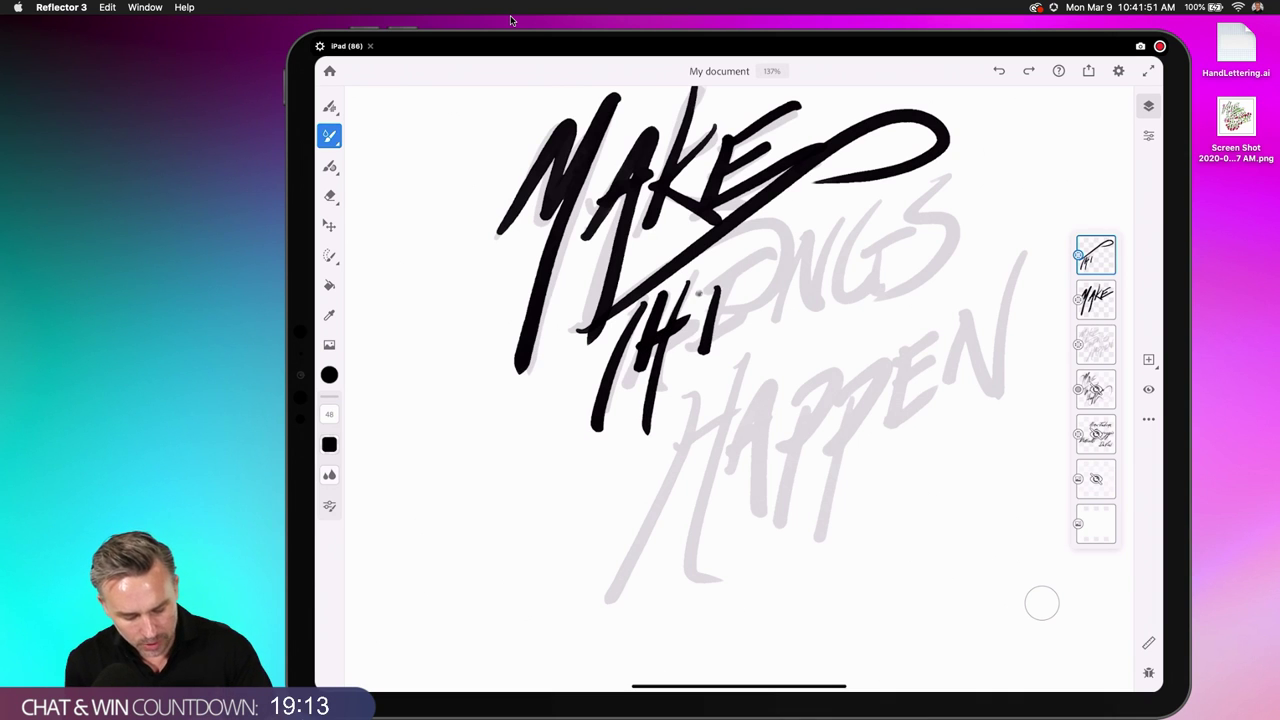
{"action": "left_click_drag", "start_coordinate": [678, 302], "coordinate": [745, 270]}
{"action": "left_click_drag", "start_coordinate": [684, 360], "coordinate": [744, 330]}
{"action": "scroll", "coordinate": [735, 304], "scroll_direction": "up", "scroll_amount": 5}
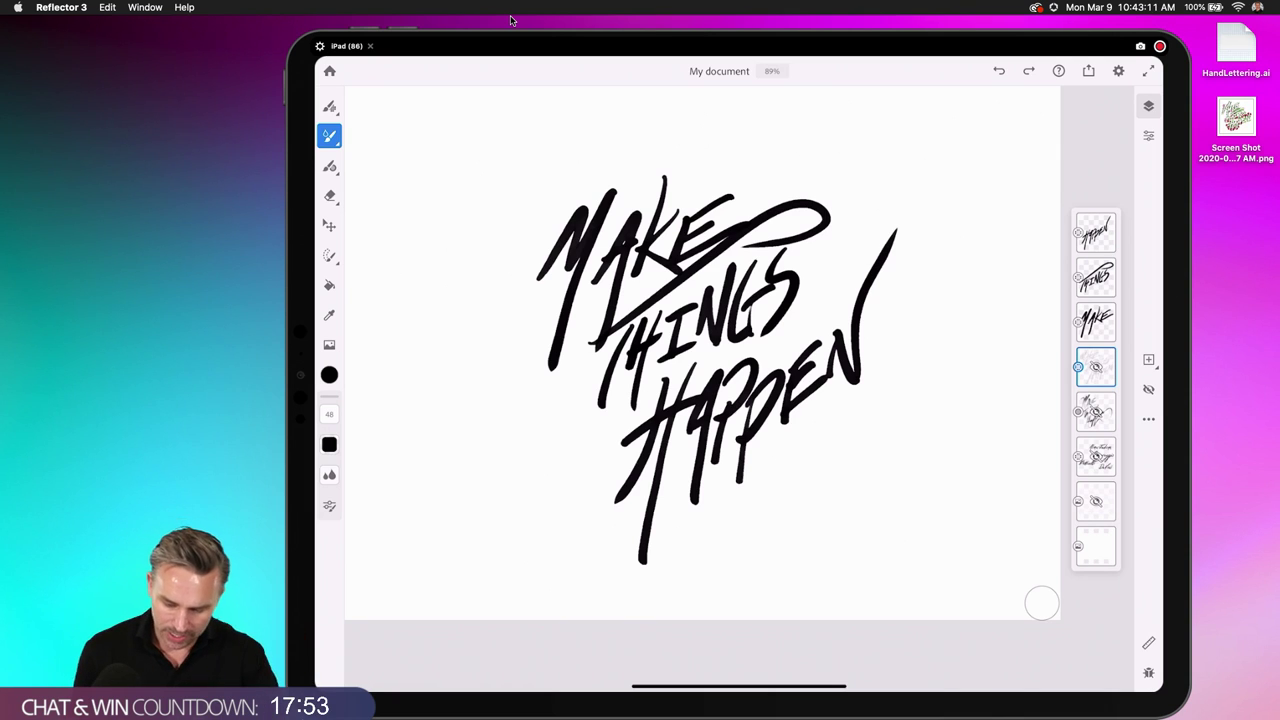
Step: Select the THINGS ink layer and apply the Alt+Cmd+8 shortcut to it
{"action": "left_click", "coordinate": [1095, 277]}
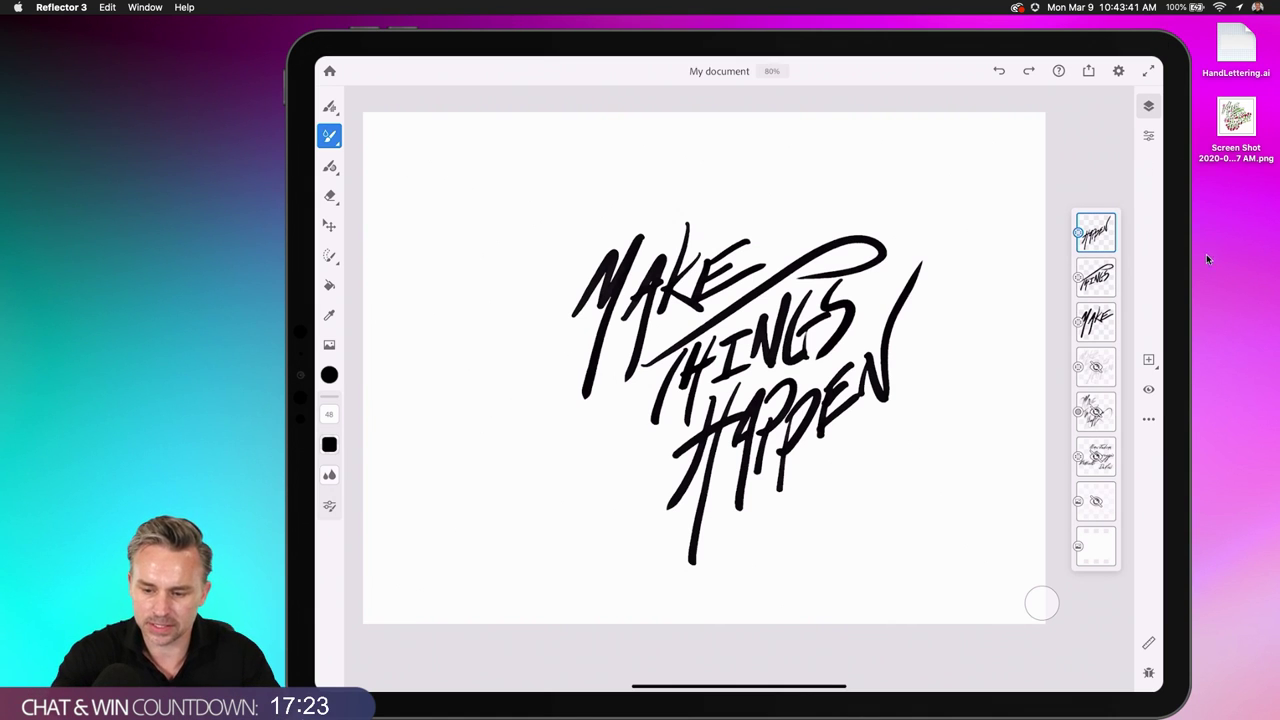
{"action": "key", "text": "alt+super+8"}
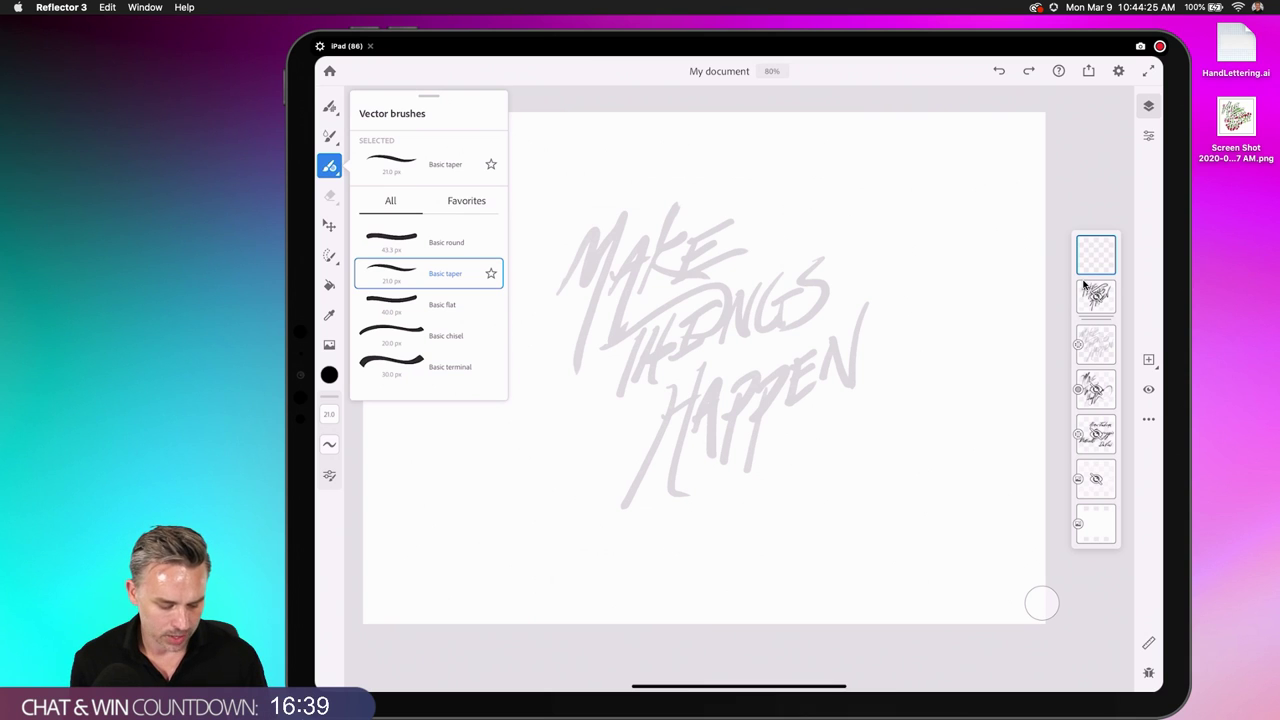
Step: Choose the Basic terminal brush, test and undo a stroke, and set its angle to 53°
{"action": "left_click", "coordinate": [391, 366]}
{"action": "mouse_move", "coordinate": [534, 263]}
{"action": "left_mouse_down"}
{"action": "mouse_move", "coordinate": [552, 300]}
{"action": "mouse_move", "coordinate": [587, 295]}
{"action": "mouse_move", "coordinate": [626, 234]}
{"action": "left_mouse_up"}
{"action": "key", "text": "ctrl+z"}
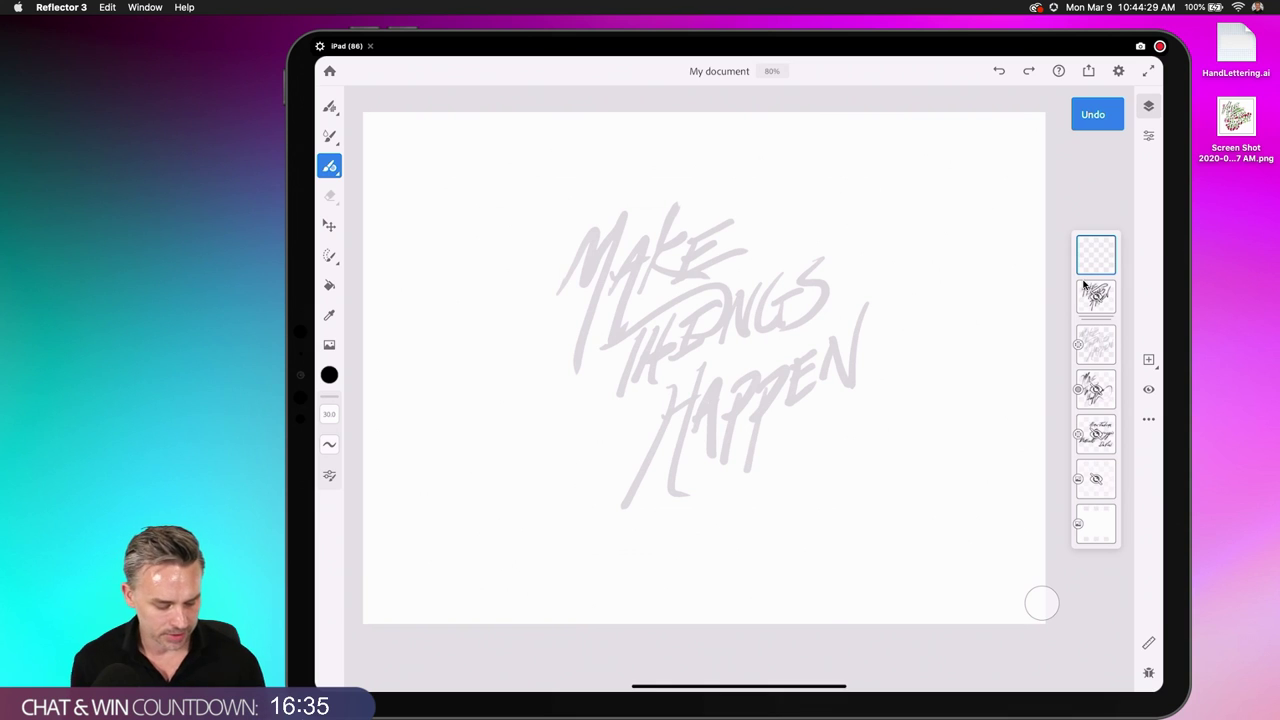
{"action": "left_click", "coordinate": [329, 475]}
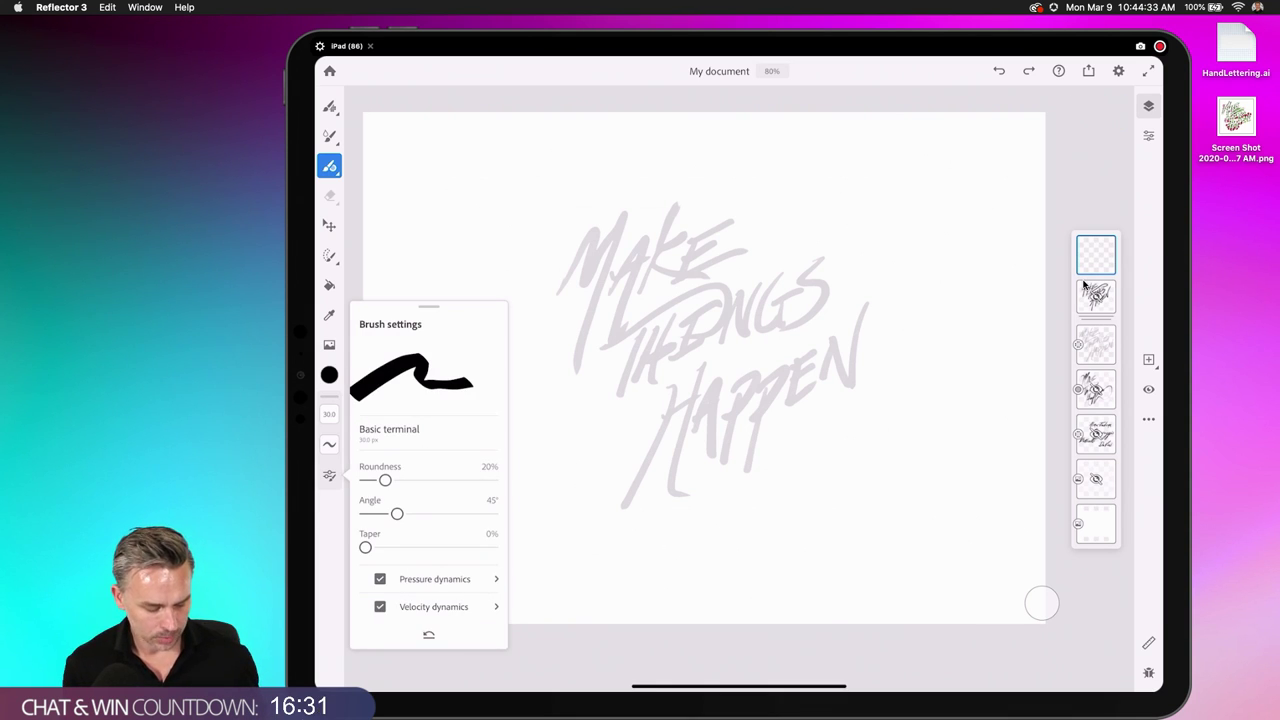
{"action": "mouse_move", "coordinate": [397, 513]}
{"action": "left_mouse_down"}
{"action": "mouse_move", "coordinate": [420, 513]}
{"action": "mouse_move", "coordinate": [402, 513]}
{"action": "left_mouse_up"}
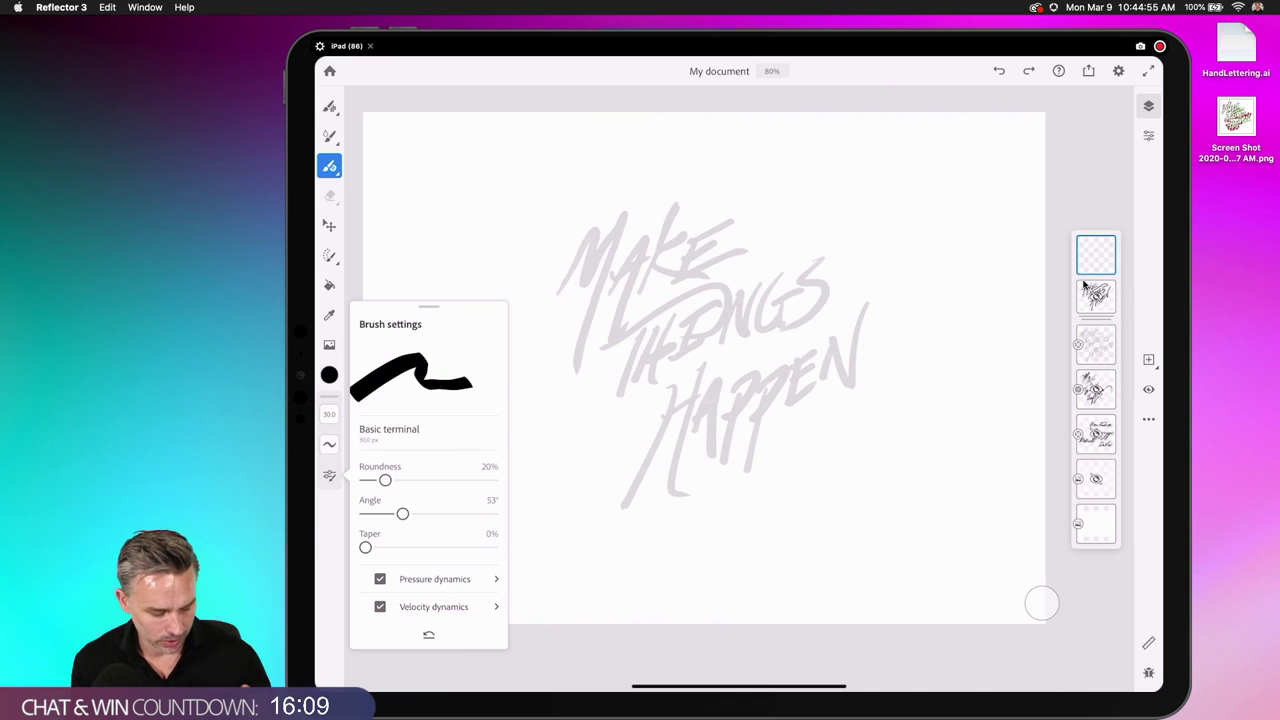
Step: Switch back to the Basic taper vector brush
{"action": "left_click", "coordinate": [329, 165]}
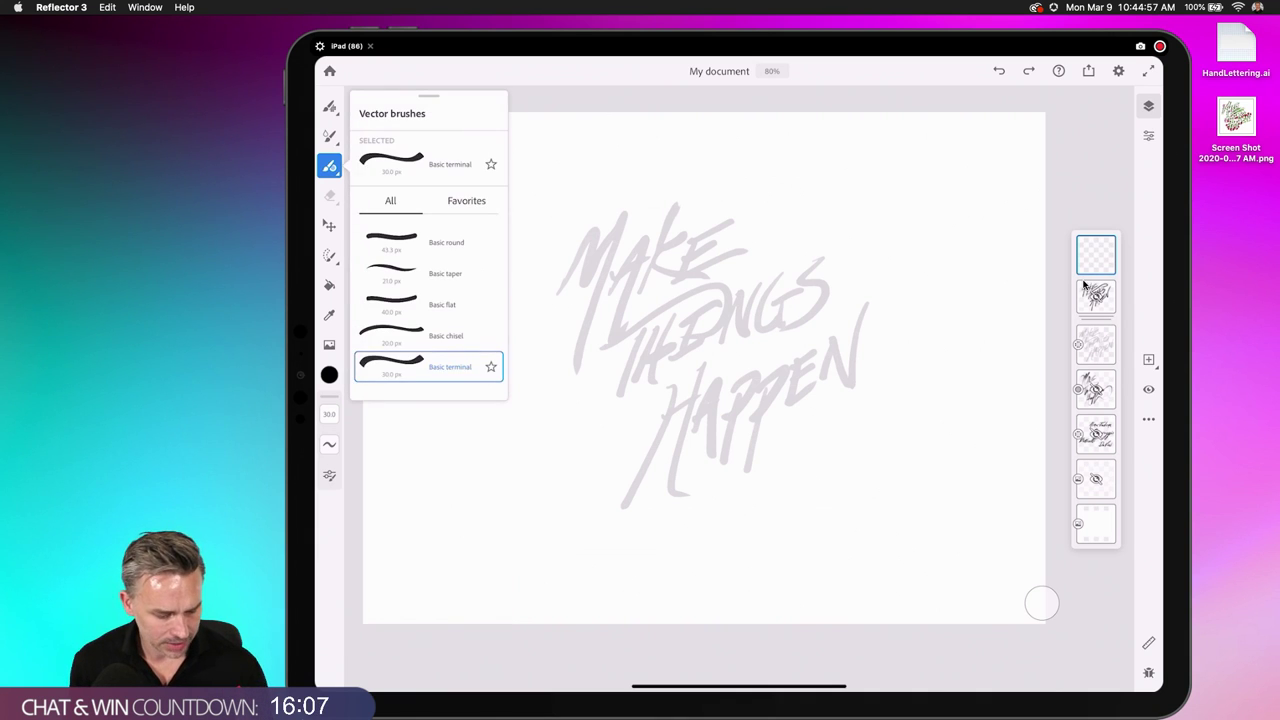
{"action": "left_click", "coordinate": [445, 273]}
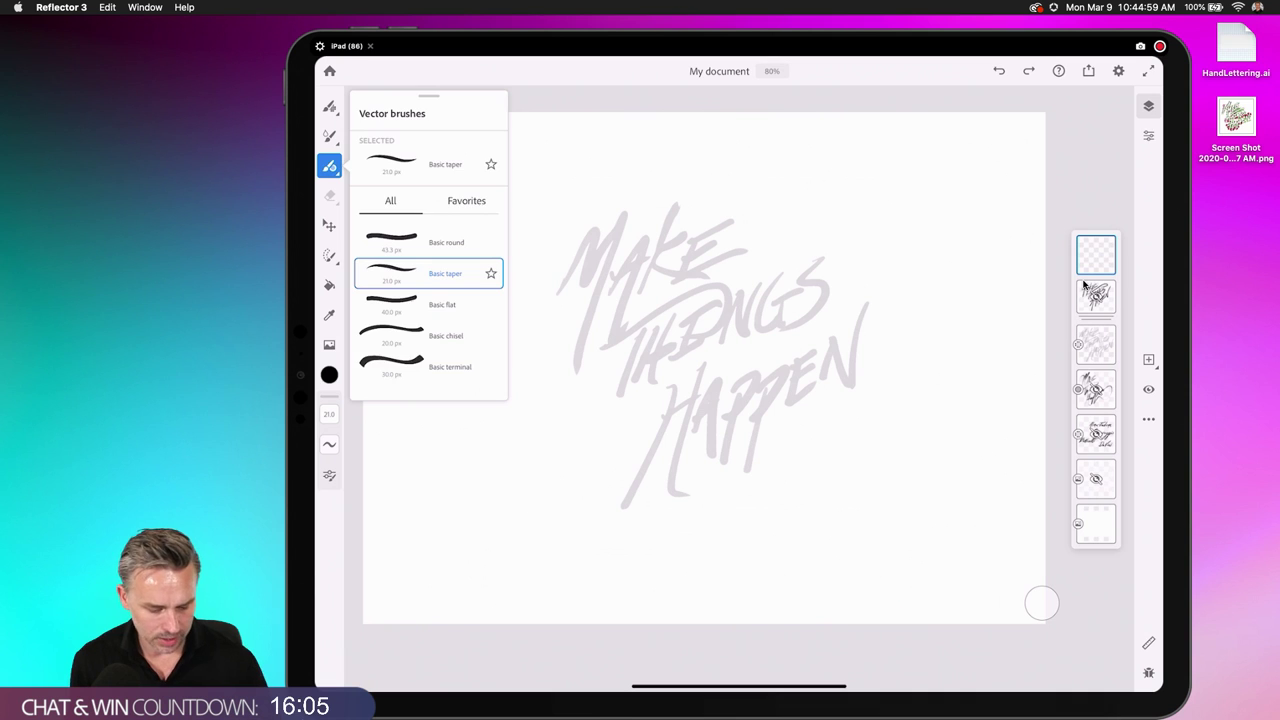
{"action": "scroll", "coordinate": [704, 360], "scroll_direction": "up", "scroll_amount": 3}
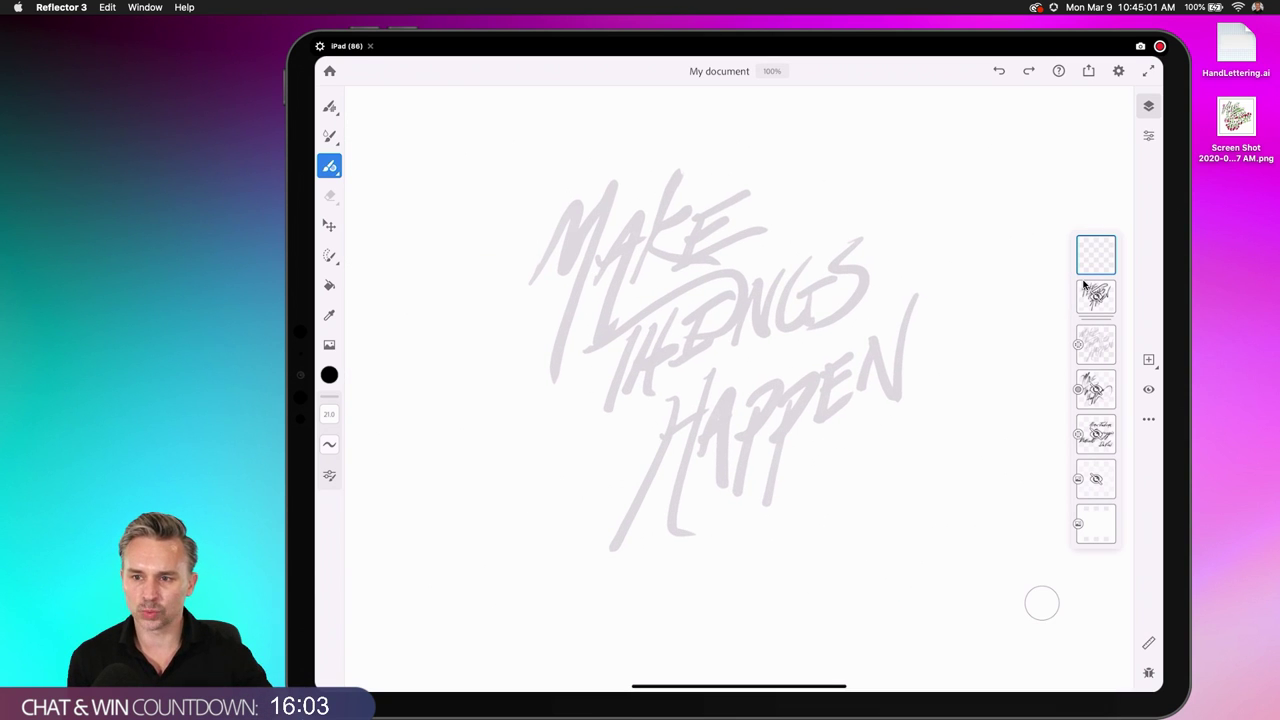
Step: Rotate the canvas to suit the slanted lettering, undoing the N and S strokes to redraw them
{"action": "mouse_move", "coordinate": [820, 300]}
{"action": "left_mouse_down"}
{"action": "mouse_move", "coordinate": [778, 262]}
{"action": "mouse_move", "coordinate": [800, 285]}
{"action": "left_mouse_up"}
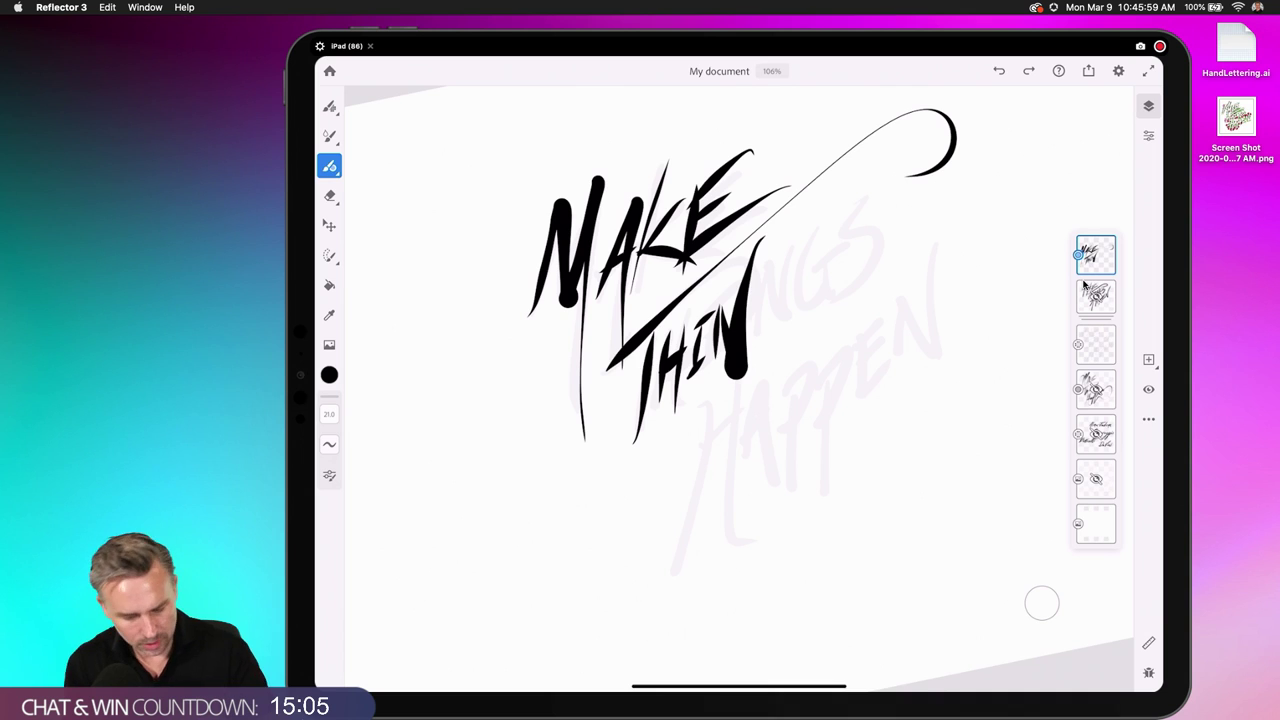
{"action": "key", "text": "ctrl+z"}
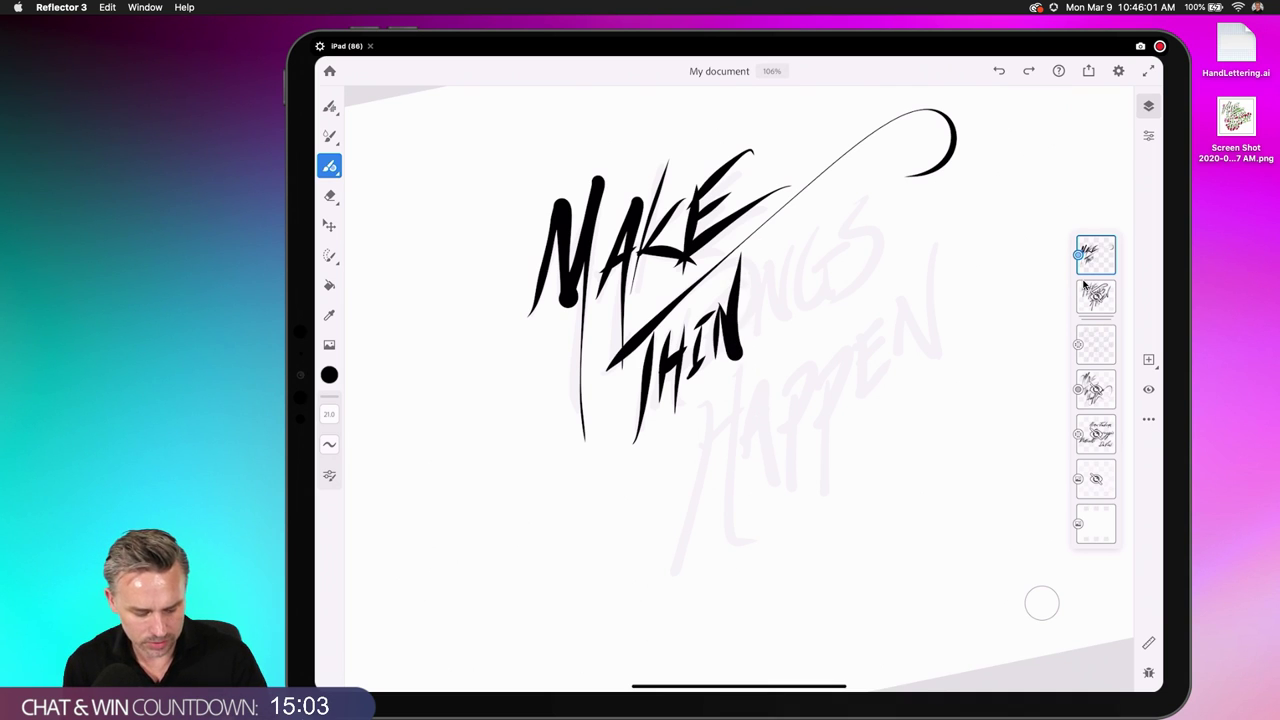
{"action": "key", "text": "ctrl+z"}
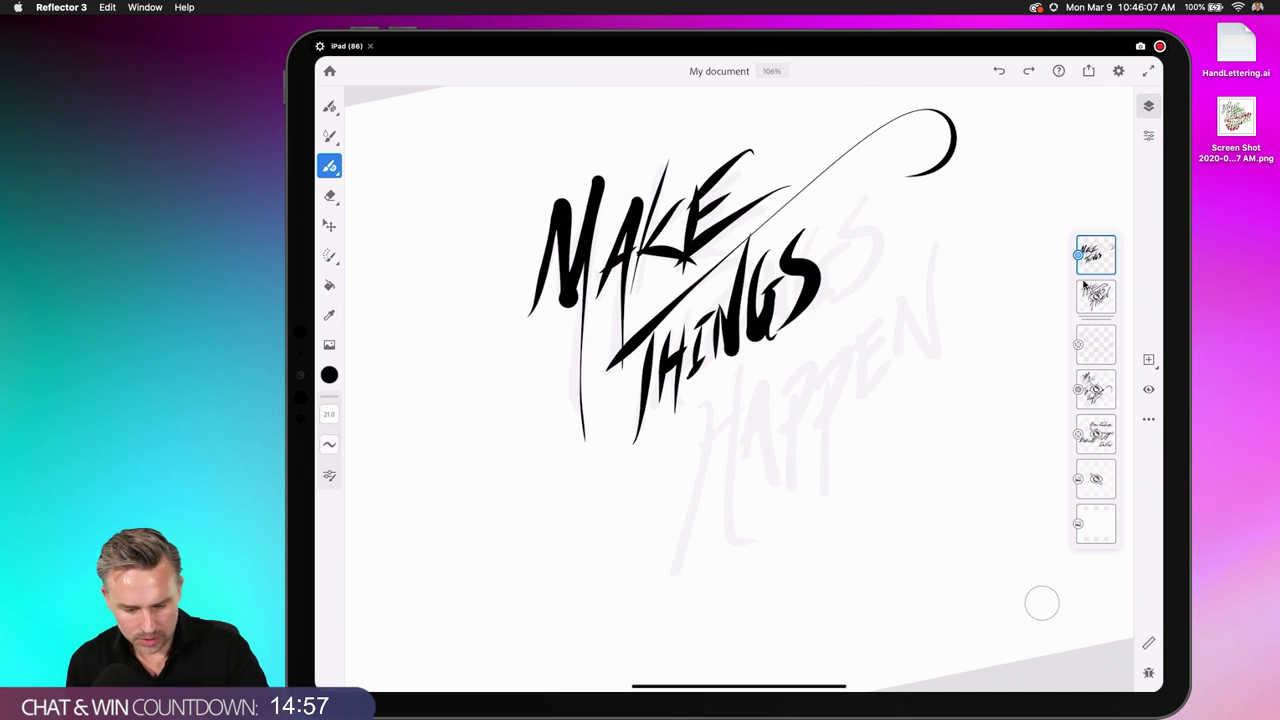
{"action": "key", "text": "ctrl+z"}
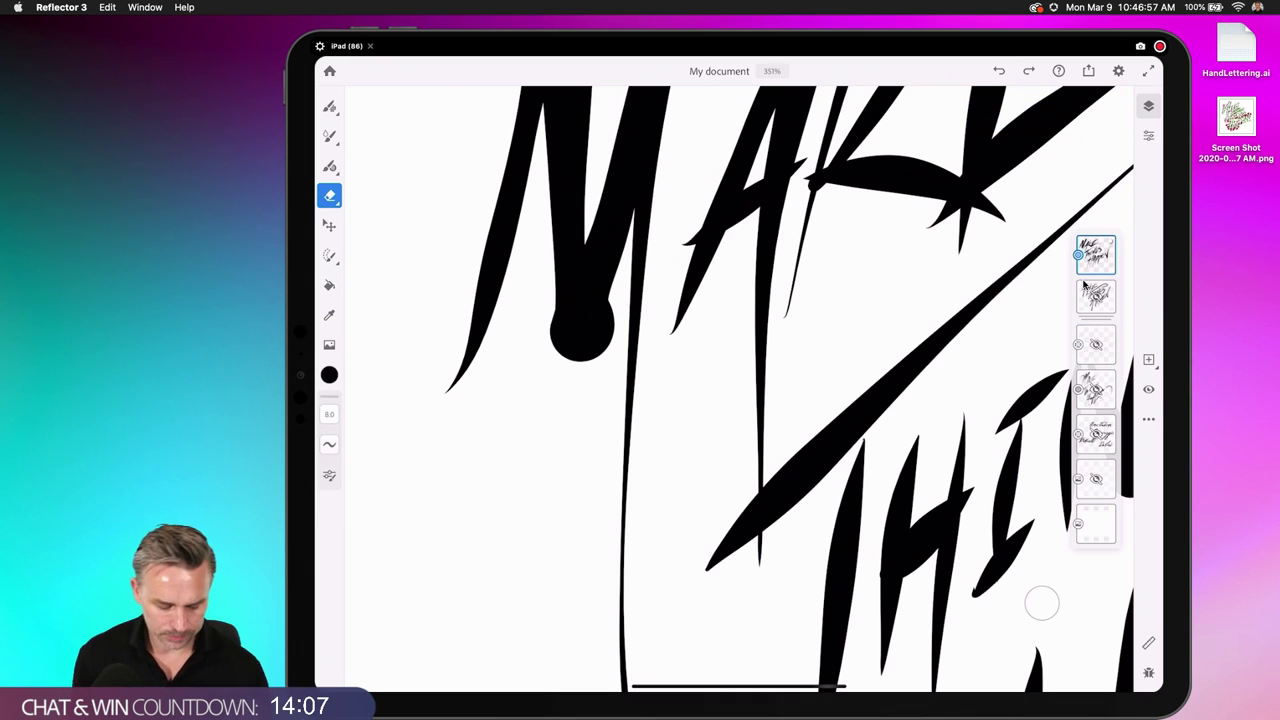
Step: Erase the round blob at the bottom of the M
{"action": "mouse_move", "coordinate": [552, 350]}
{"action": "left_mouse_down"}
{"action": "mouse_move", "coordinate": [556, 308]}
{"action": "mouse_move", "coordinate": [566, 358]}
{"action": "mouse_move", "coordinate": [586, 360]}
{"action": "left_mouse_up"}
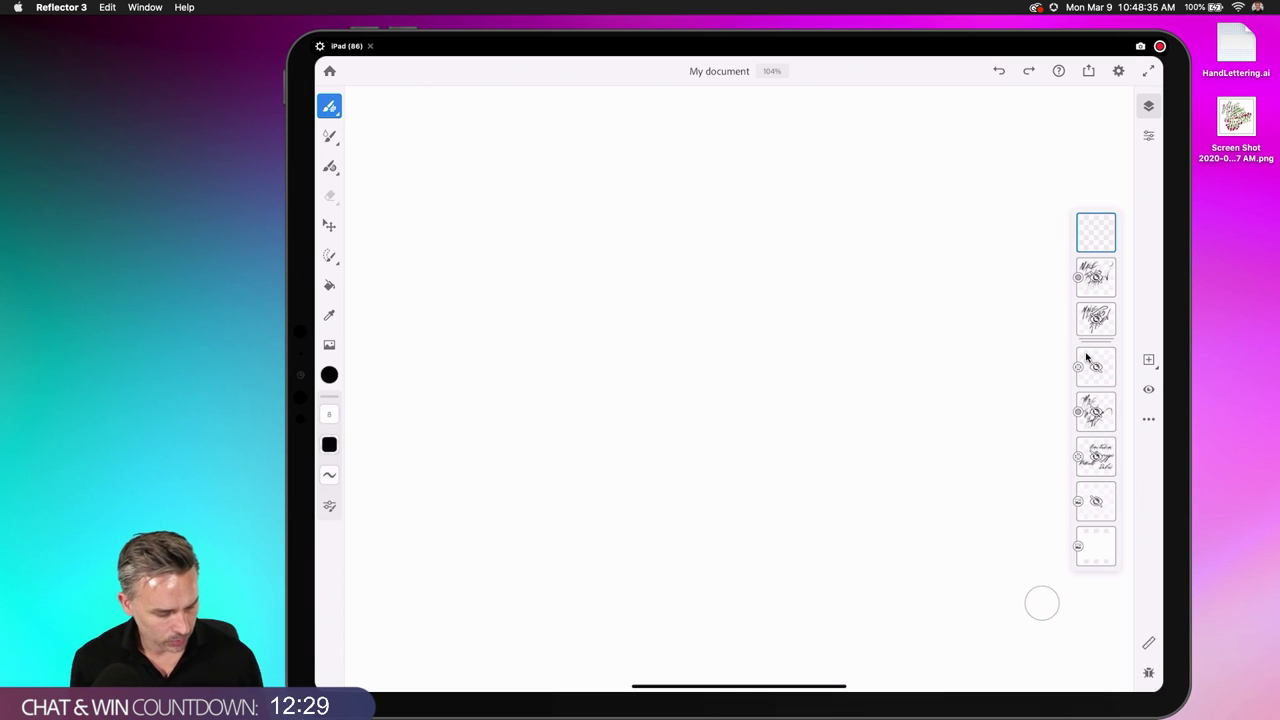
Step: Insert an image onto the canvas from the Photos library
{"action": "left_click", "coordinate": [329, 344]}
{"action": "left_click", "coordinate": [392, 331]}
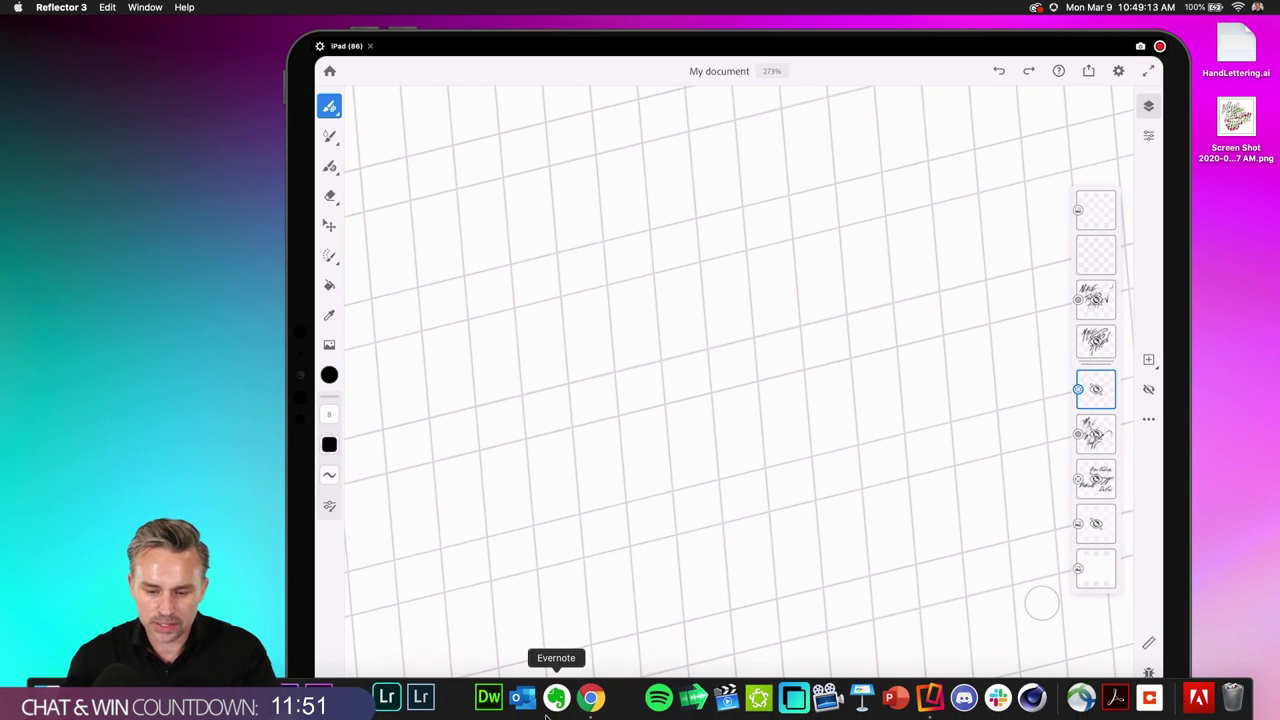
Step: Go through the gallery's letter F artist list to the Angelico Fra page, then minimize Chrome
{"action": "left_click", "coordinate": [580, 708]}
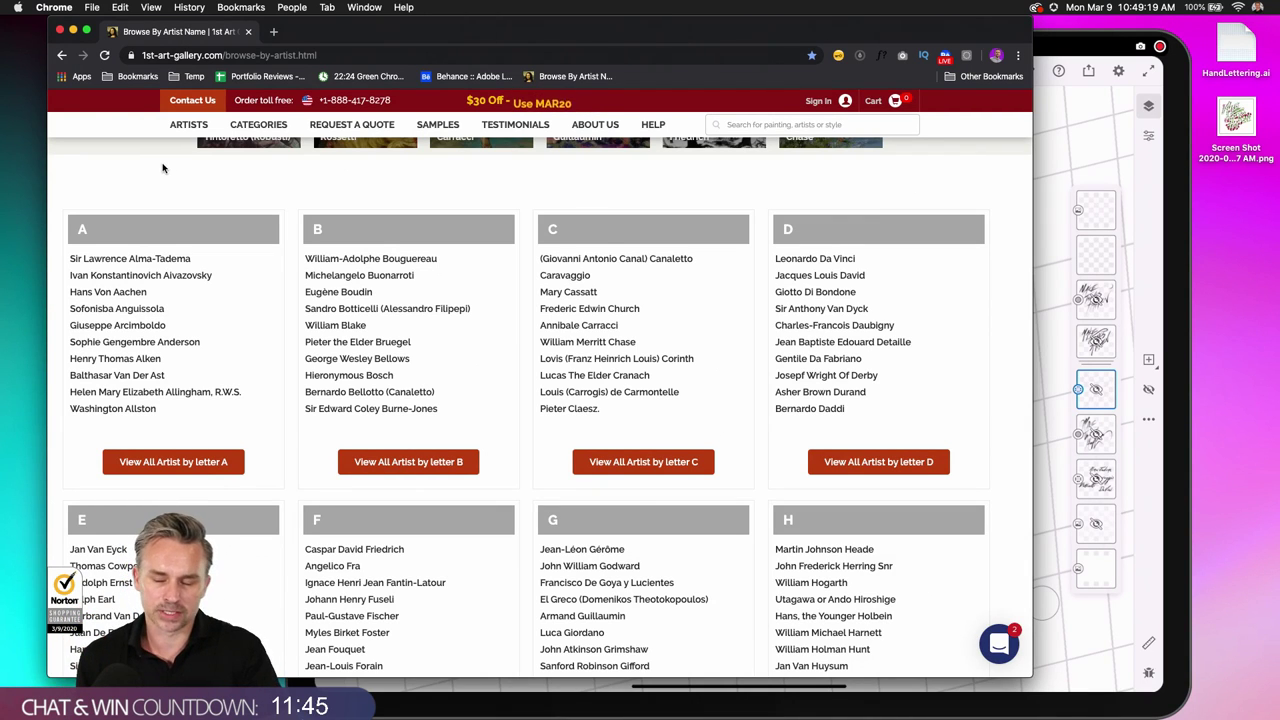
{"action": "scroll", "coordinate": [440, 215], "scroll_direction": "down", "scroll_amount": 5}
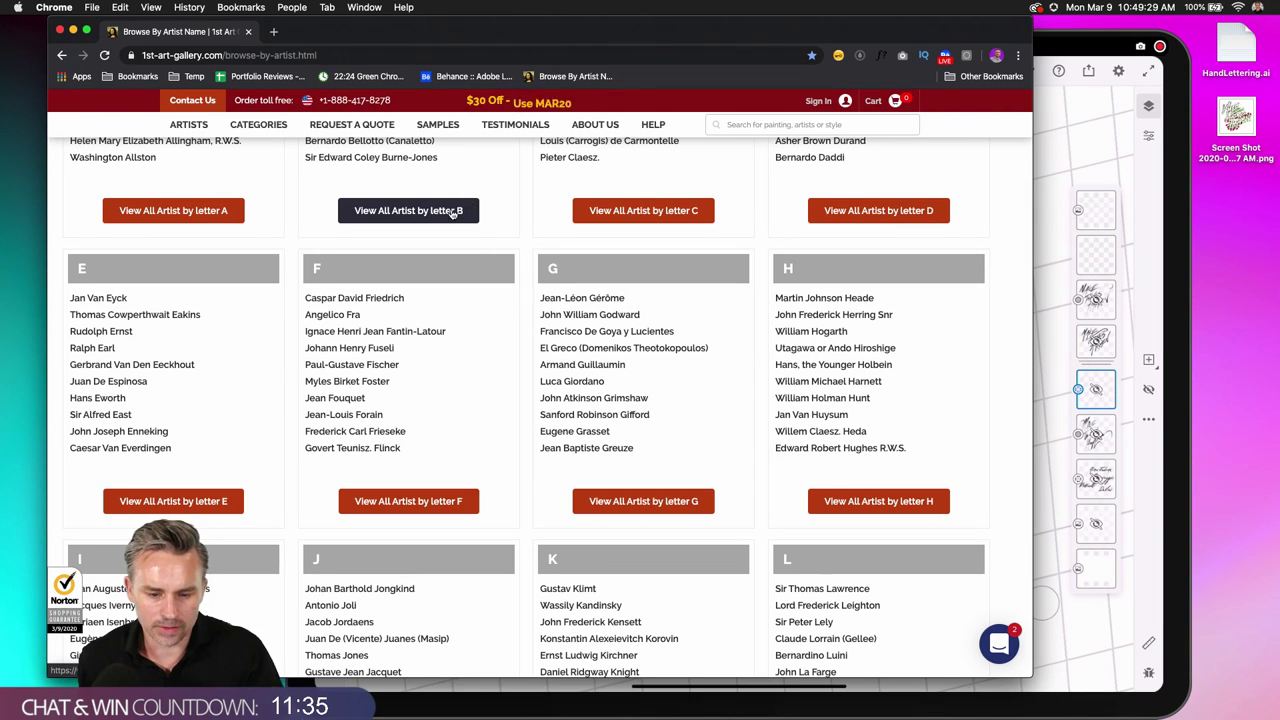
{"action": "left_click", "coordinate": [393, 503]}
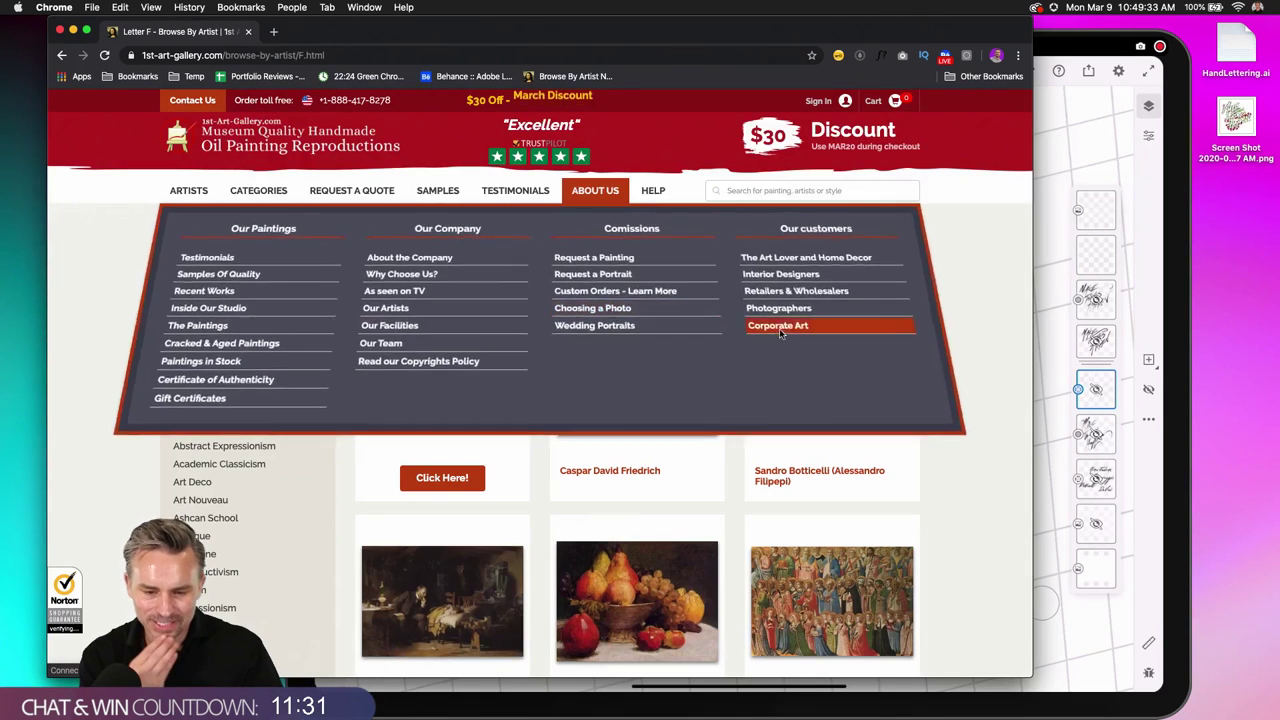
{"action": "scroll", "coordinate": [979, 405], "scroll_direction": "down", "scroll_amount": 5}
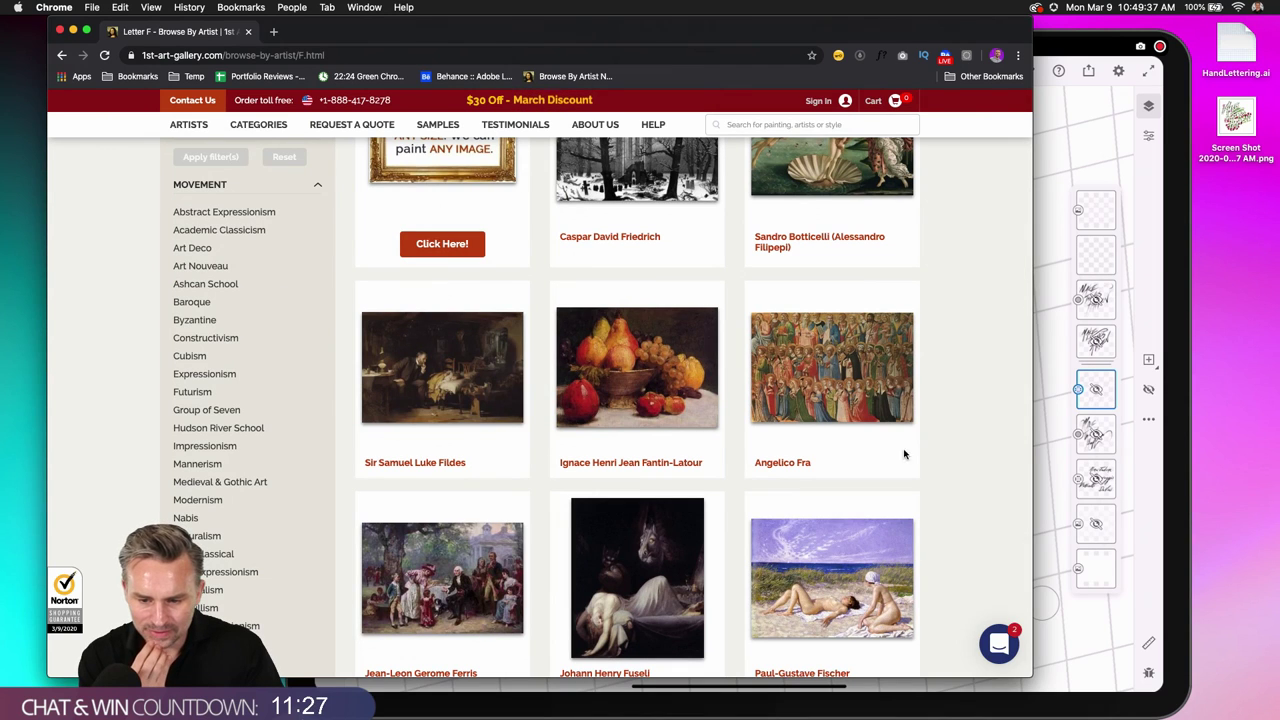
{"action": "left_click", "coordinate": [764, 466]}
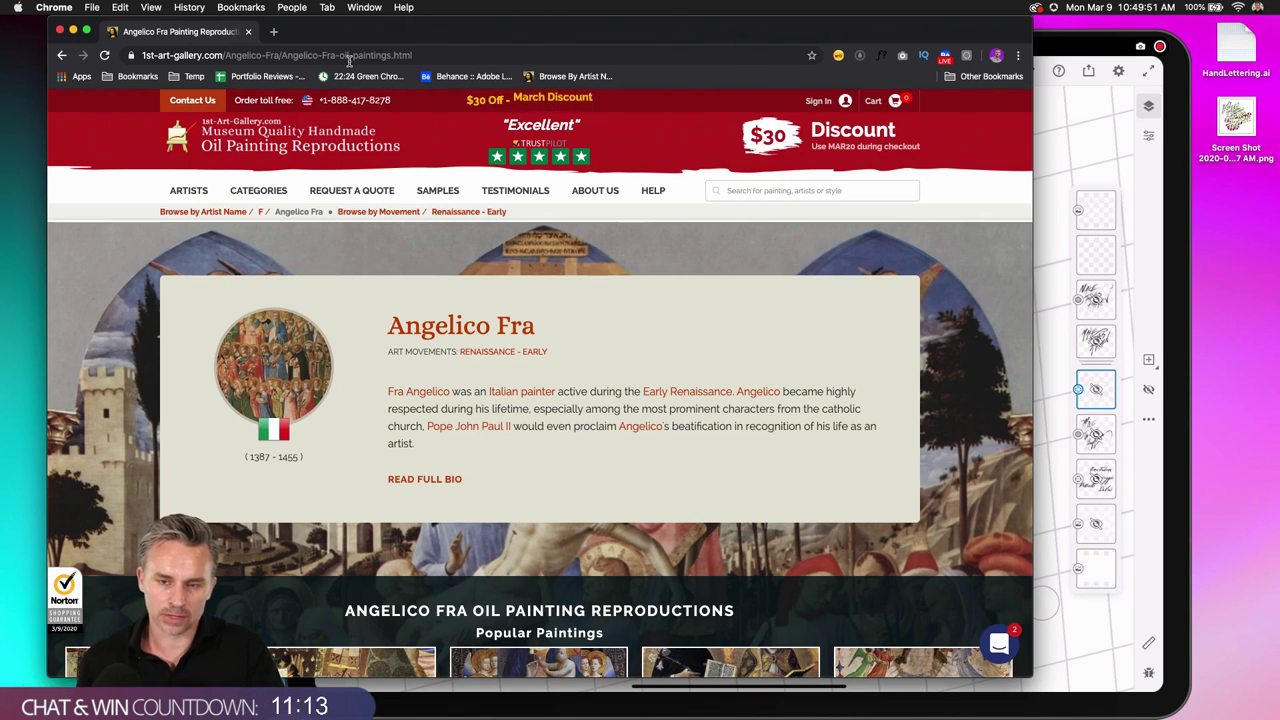
{"action": "left_click", "coordinate": [74, 32]}
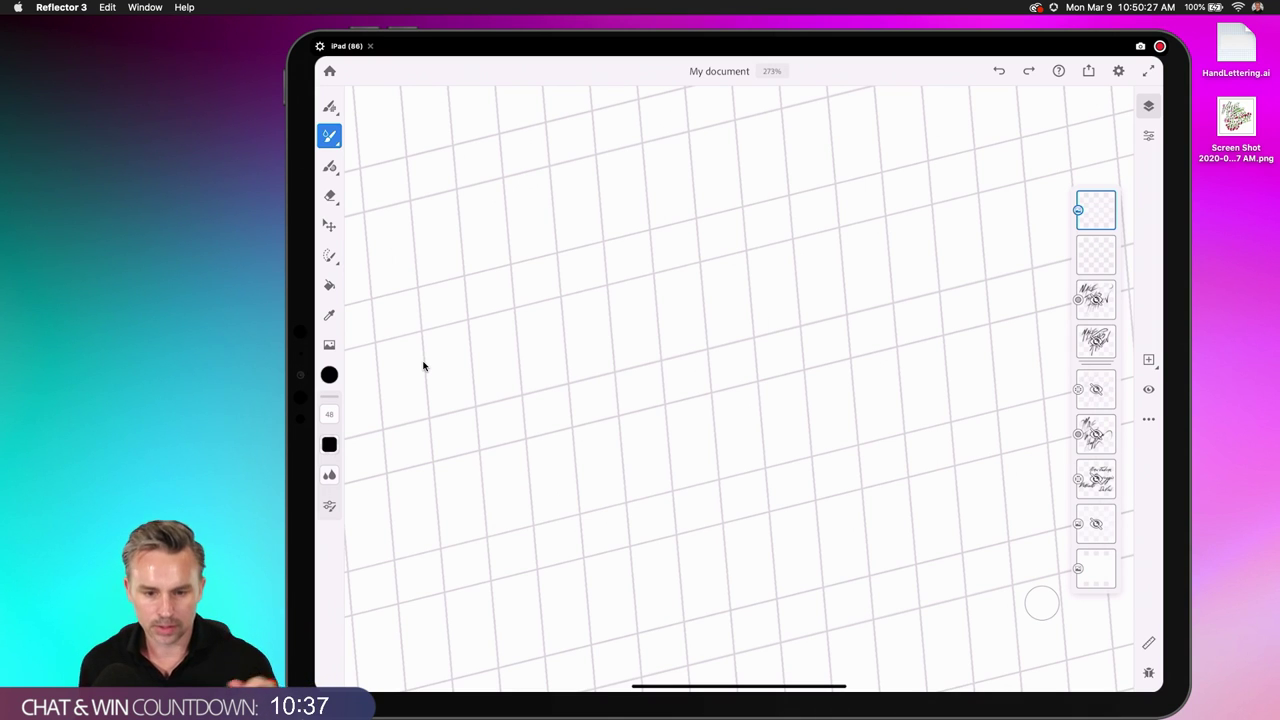
Step: Place the Chrome reference page on the left and the Reflector canvas on the right, canvas in front
{"action": "left_click", "coordinate": [590, 700]}
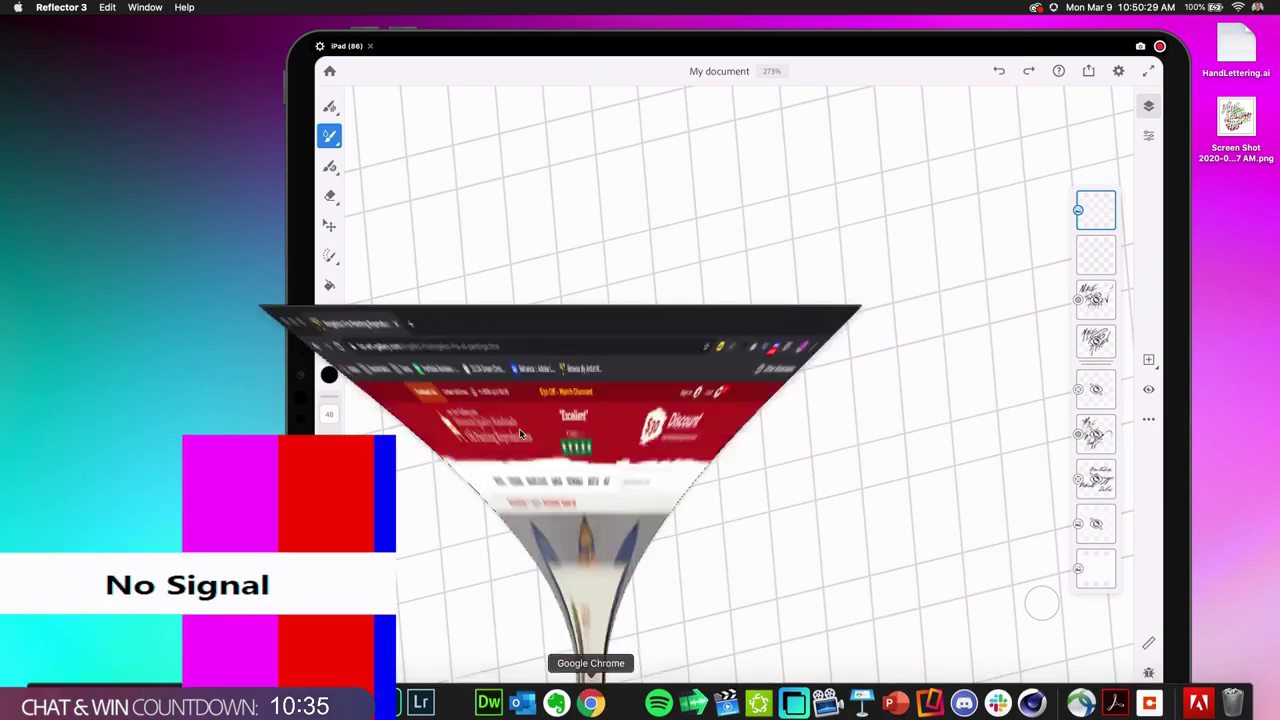
{"action": "left_click_drag", "start_coordinate": [899, 38], "coordinate": [856, 58]}
{"action": "left_click", "coordinate": [1022, 50]}
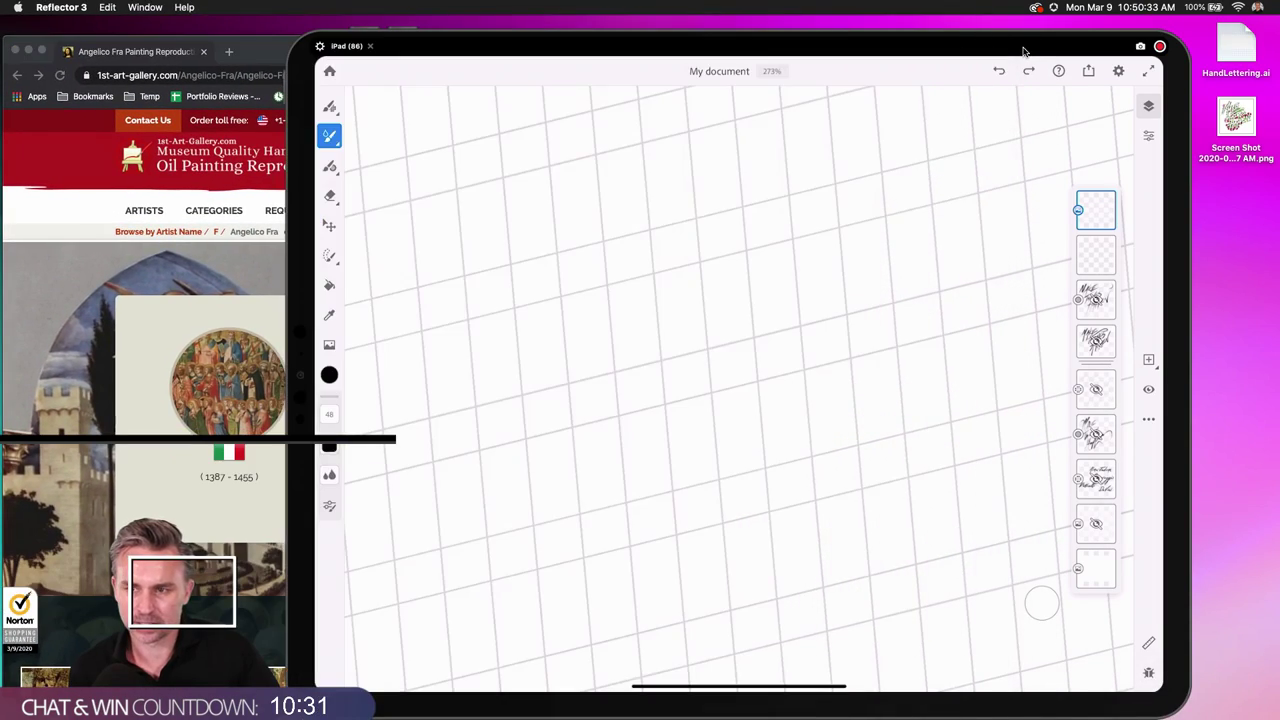
{"action": "left_click_drag", "start_coordinate": [1022, 50], "coordinate": [1106, 48]}
{"action": "left_click", "coordinate": [179, 277]}
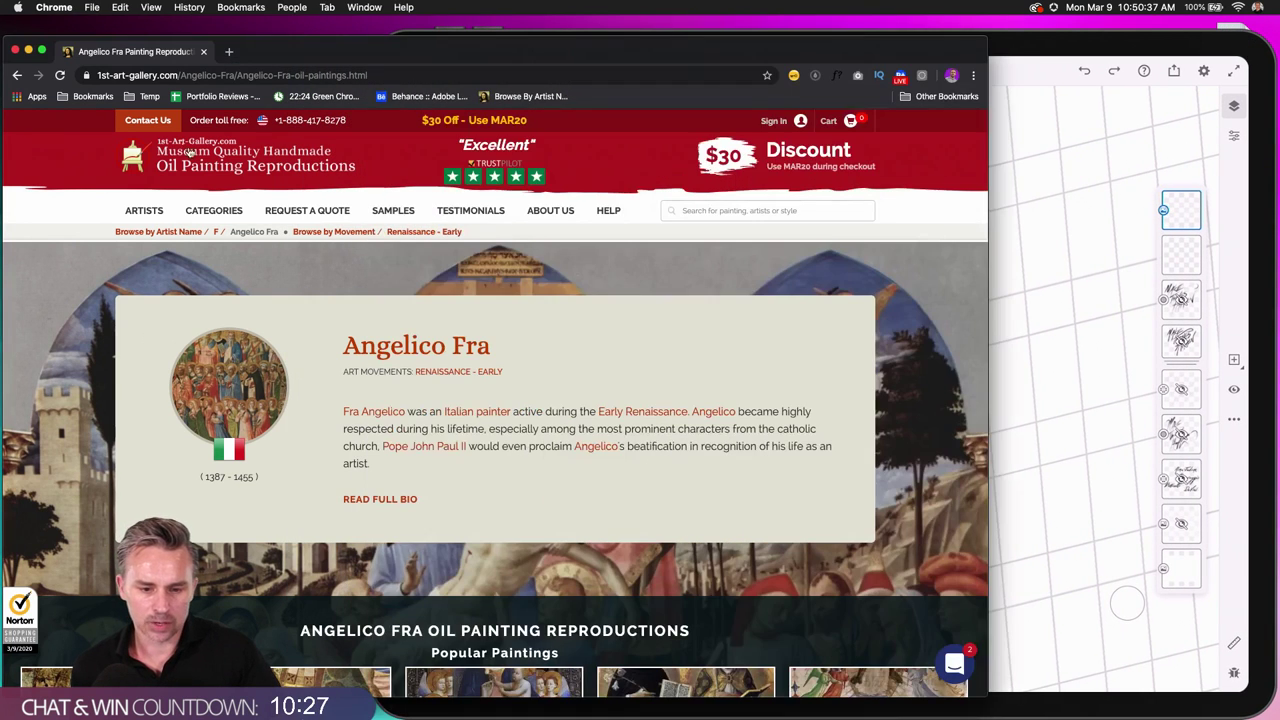
{"action": "left_click_drag", "start_coordinate": [705, 58], "coordinate": [475, 60]}
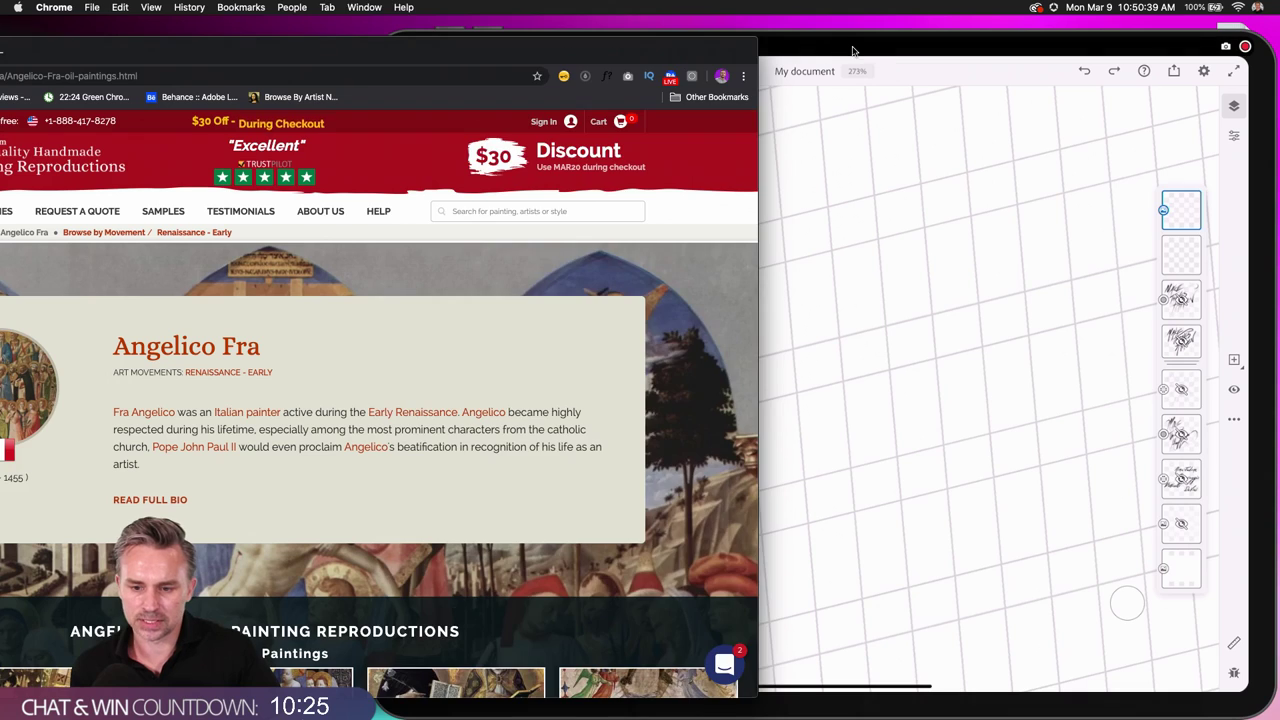
{"action": "key", "text": "super+Tab"}
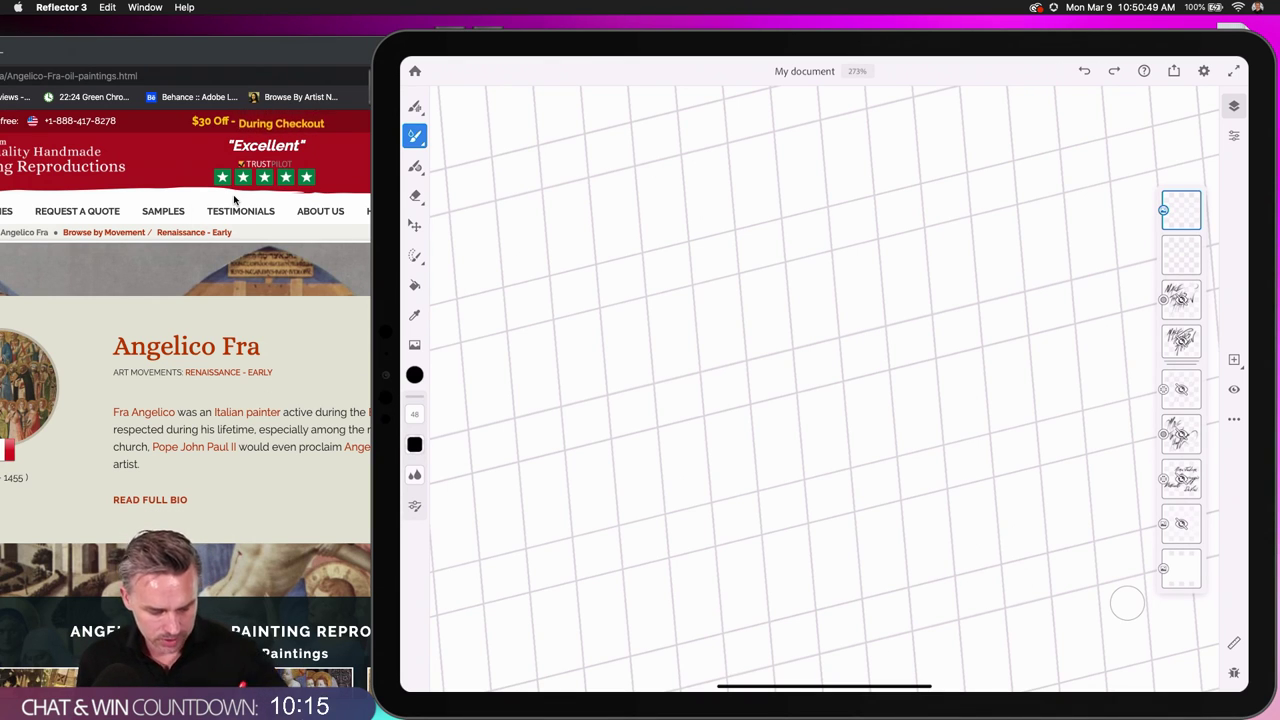
Step: Select the top layer, add a new blank layer, and undo a couple of test brush marks
{"action": "left_click", "coordinate": [1181, 389]}
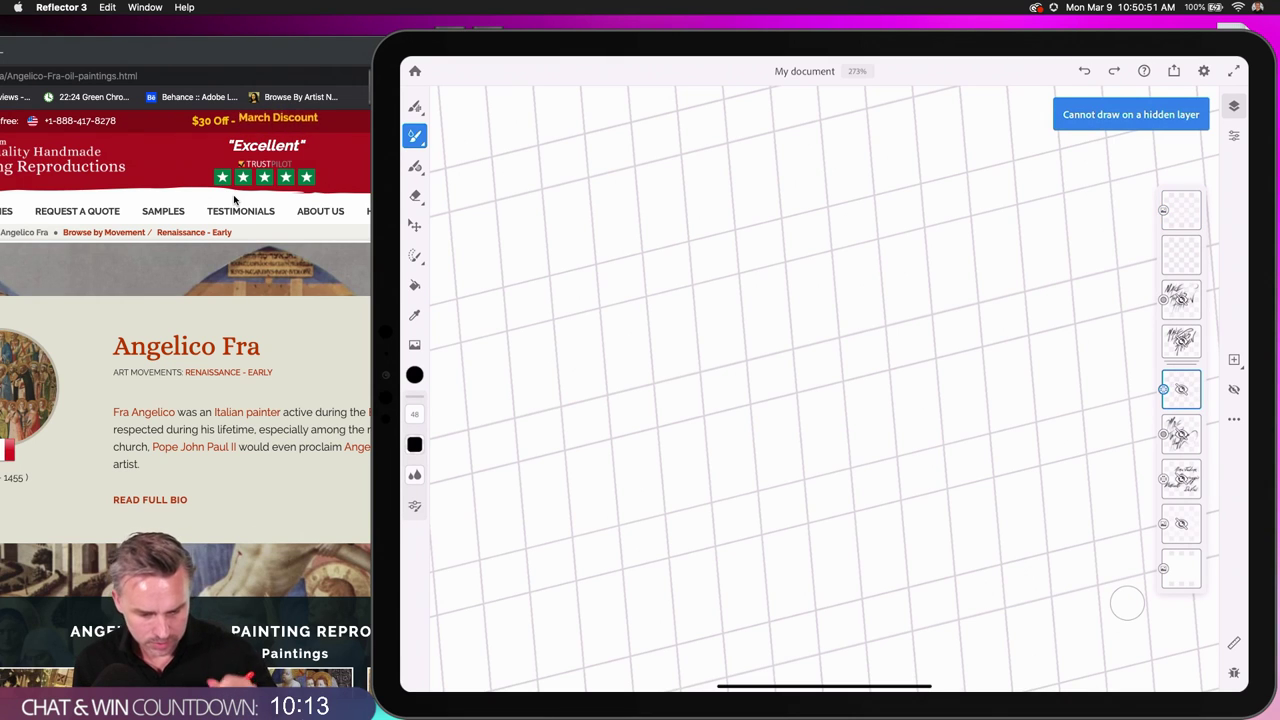
{"action": "left_click", "coordinate": [1181, 210]}
{"action": "left_click", "coordinate": [1181, 389]}
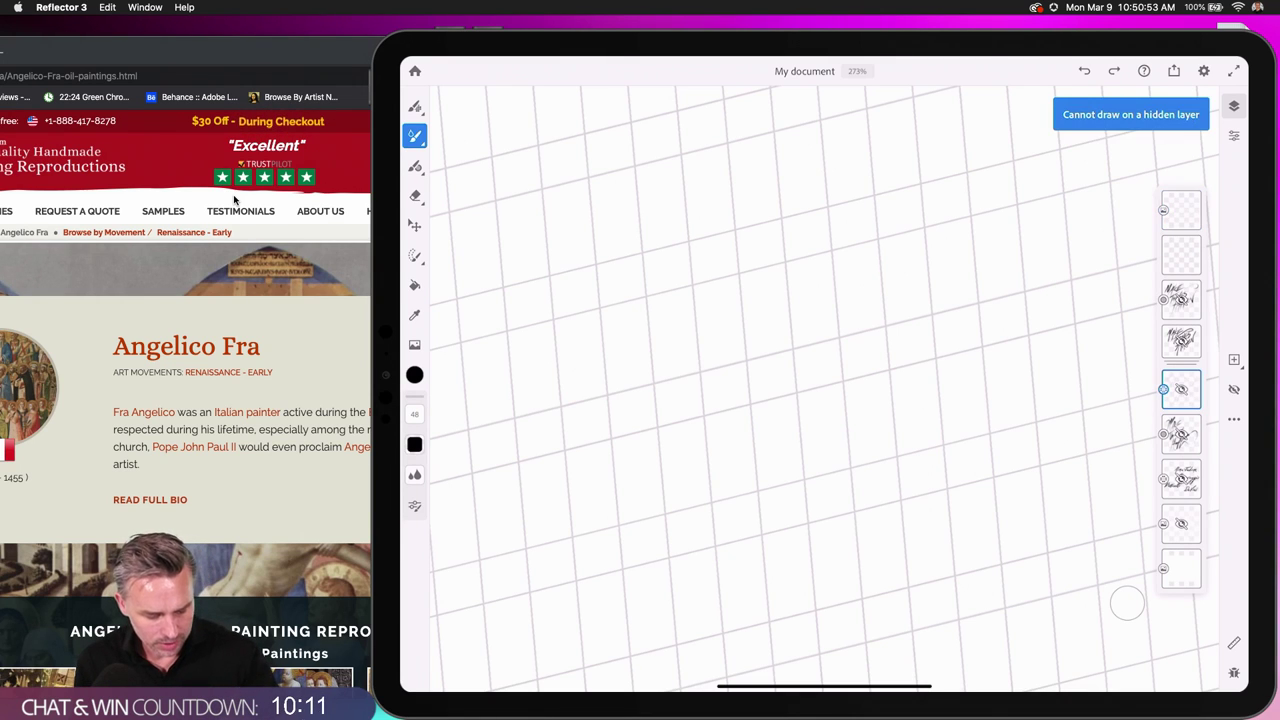
{"action": "left_click", "coordinate": [1181, 210]}
{"action": "left_click", "coordinate": [1234, 359]}
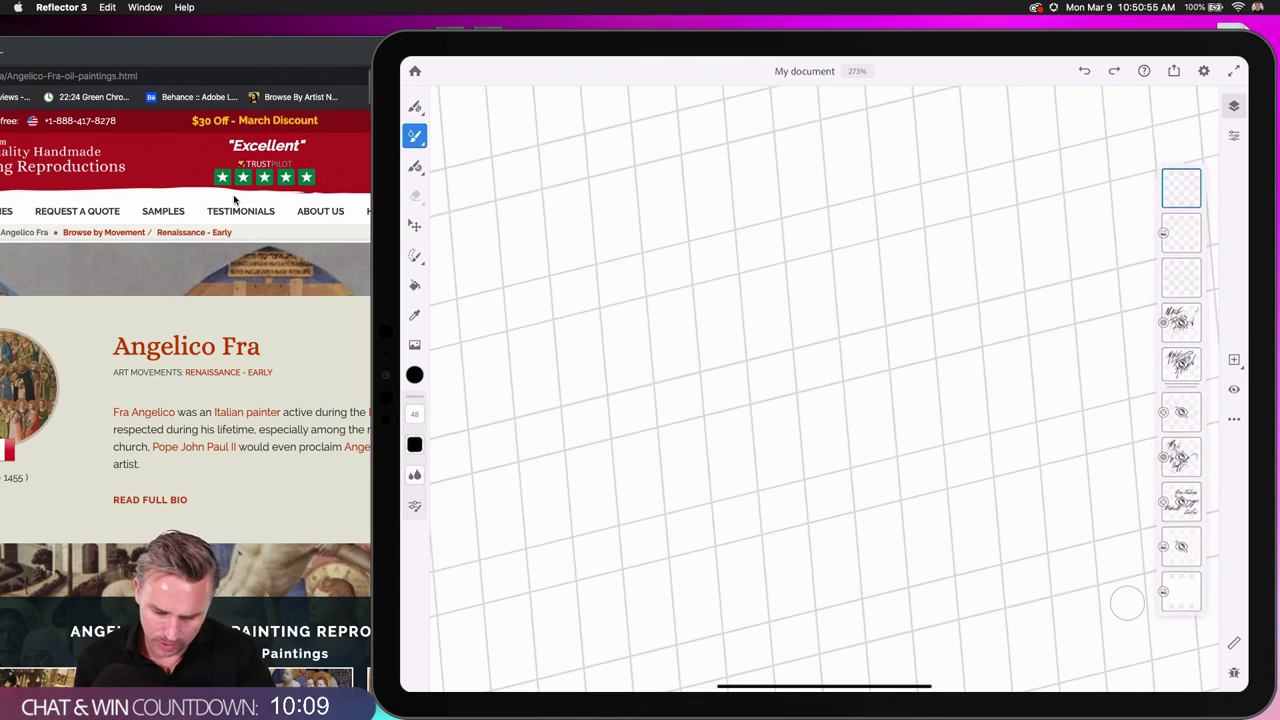
{"action": "left_click", "coordinate": [470, 282]}
{"action": "left_click", "coordinate": [1084, 71]}
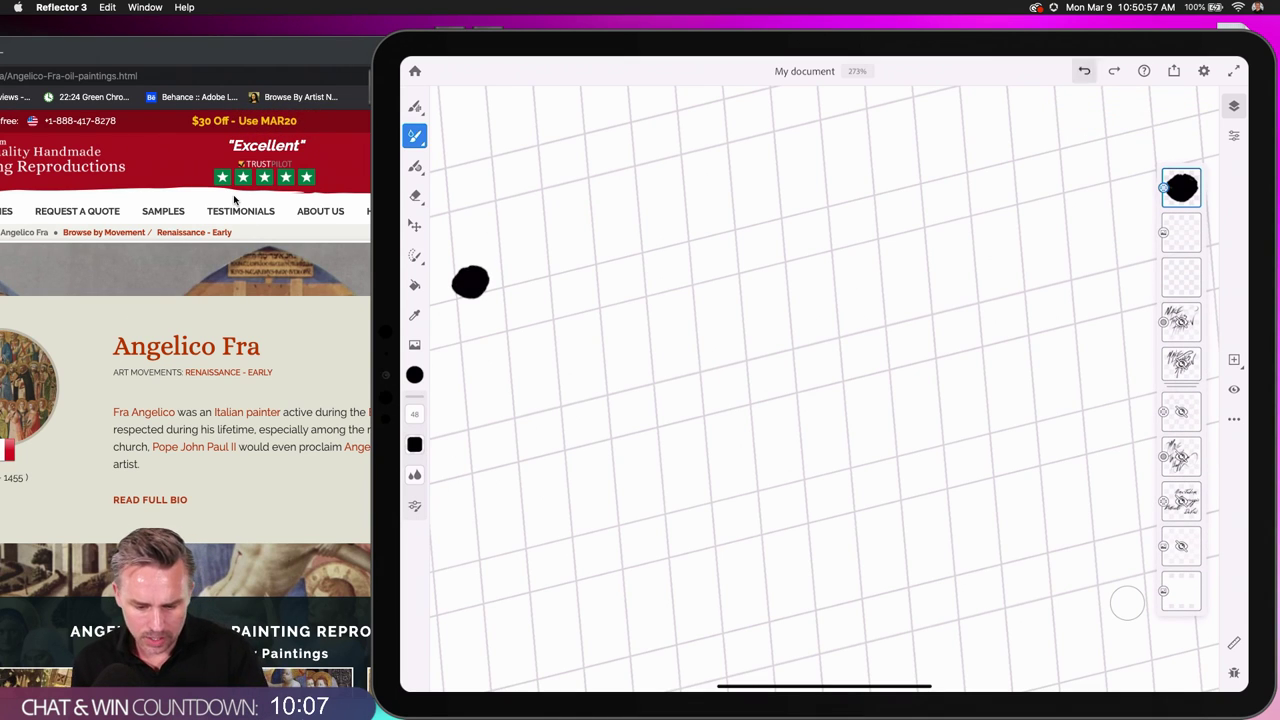
{"action": "left_click_drag", "start_coordinate": [612, 437], "coordinate": [670, 525]}
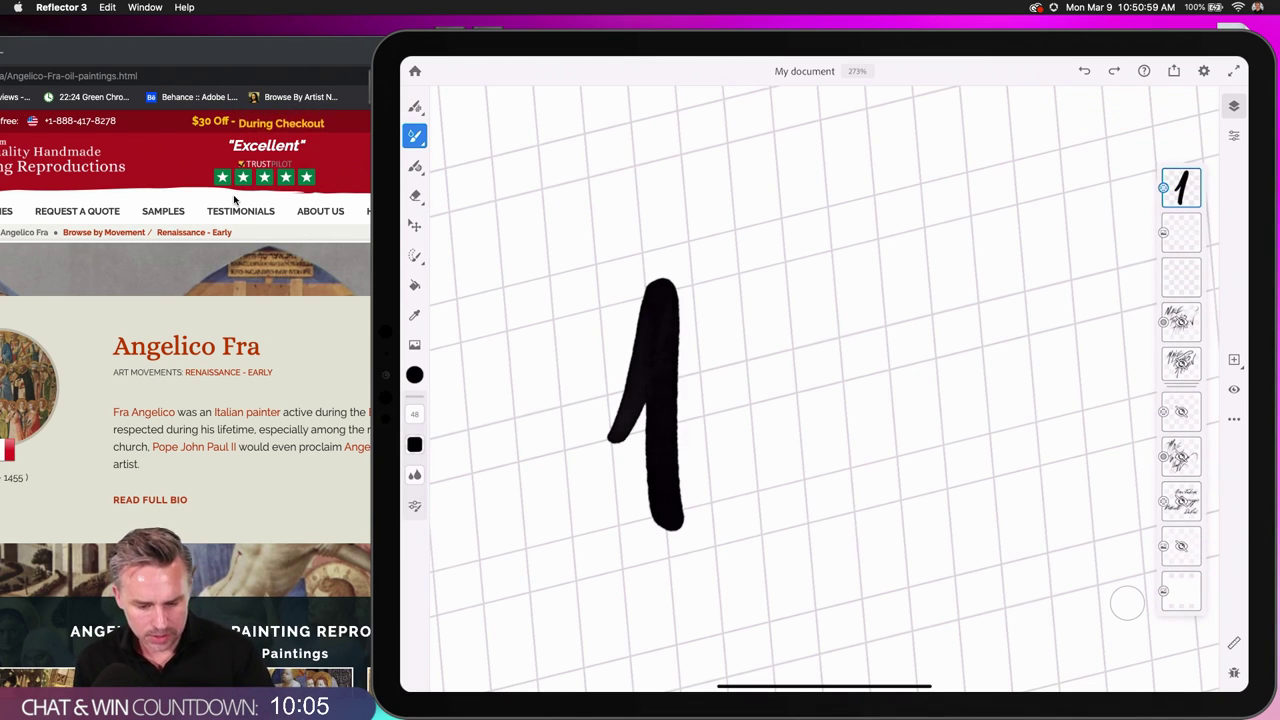
{"action": "left_click", "coordinate": [1084, 71]}
{"action": "scroll", "coordinate": [800, 390], "scroll_direction": "down", "scroll_amount": 5}
{"action": "scroll", "coordinate": [800, 390], "scroll_direction": "up", "scroll_amount": 5}
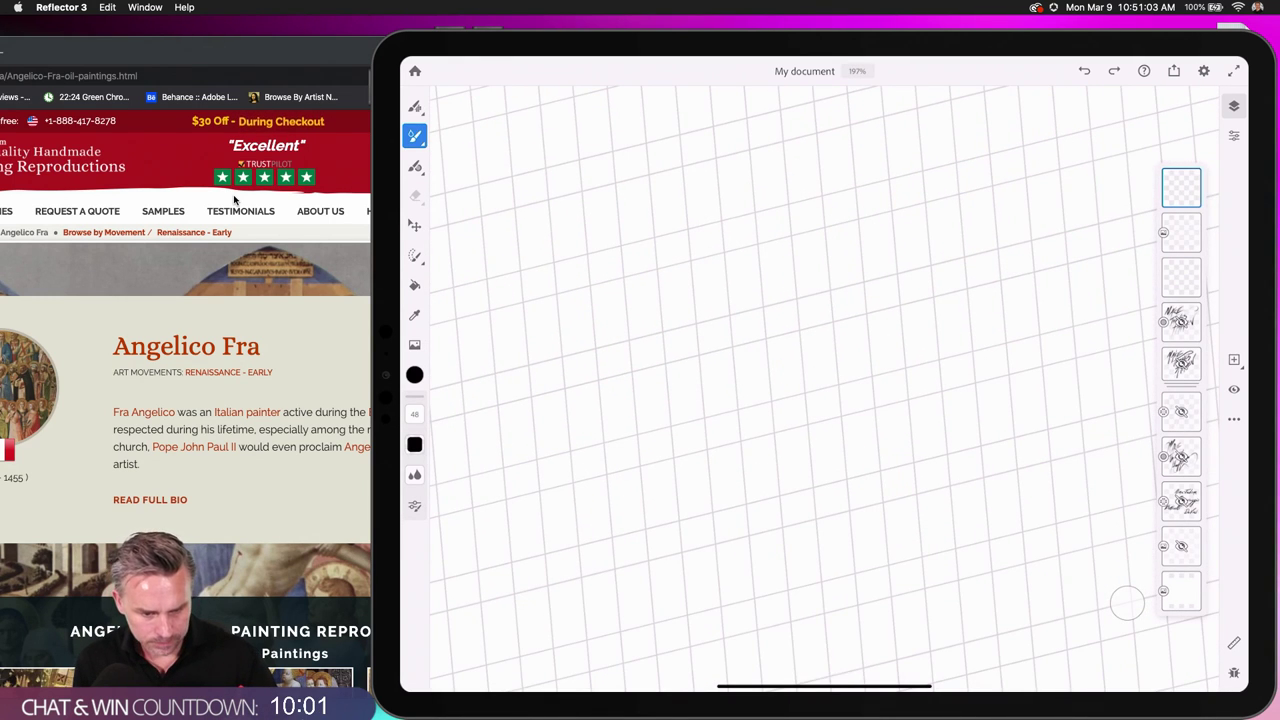
Step: Reduce the brush size from 48 to 36 and letter the capital A with diagonal, upright and crossbar
{"action": "left_click_drag", "start_coordinate": [622, 370], "coordinate": [655, 430]}
{"action": "left_click_drag", "start_coordinate": [680, 242], "coordinate": [655, 428]}
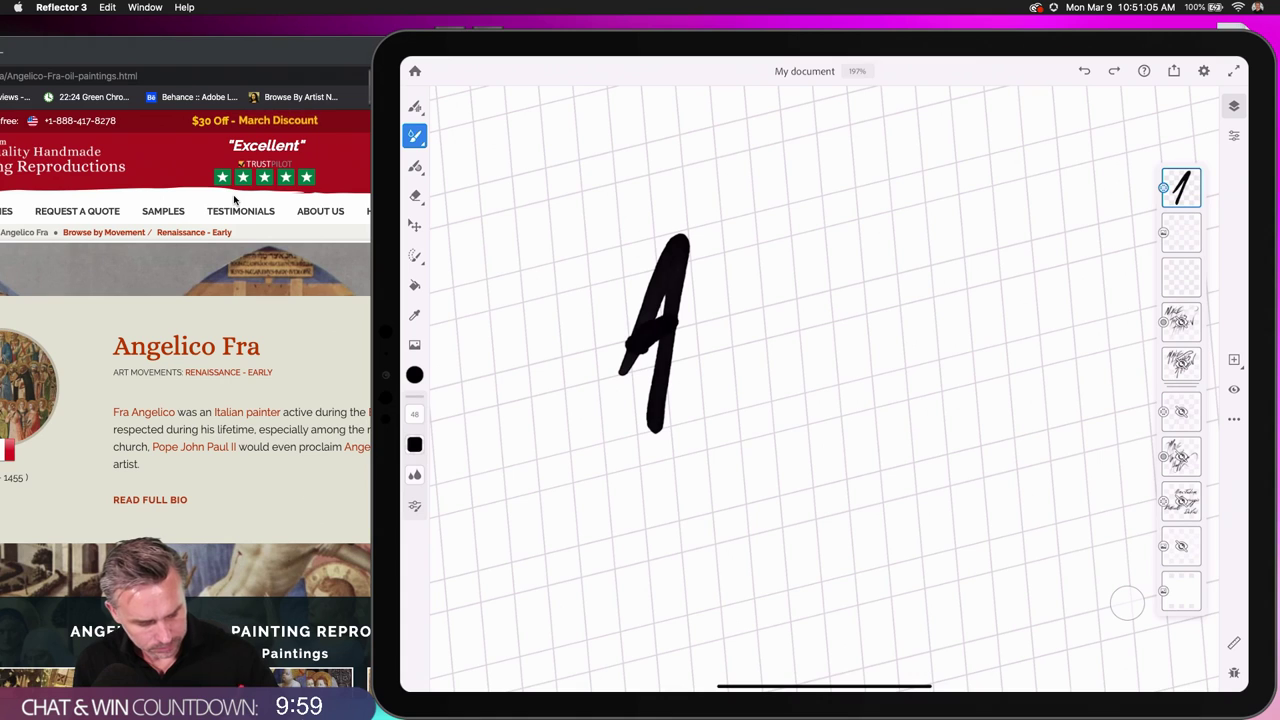
{"action": "key", "text": "ctrl+z"}
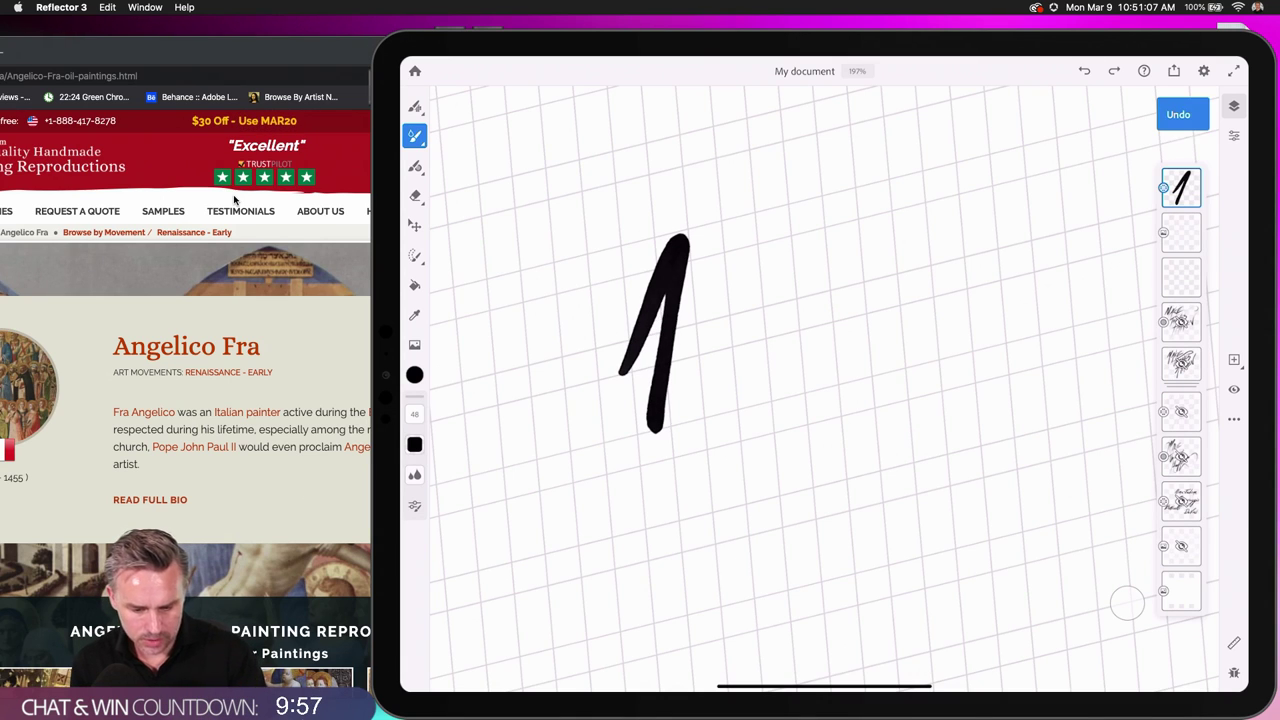
{"action": "key", "text": "ctrl+z"}
{"action": "left_click_drag", "start_coordinate": [414, 413], "coordinate": [443, 446]}
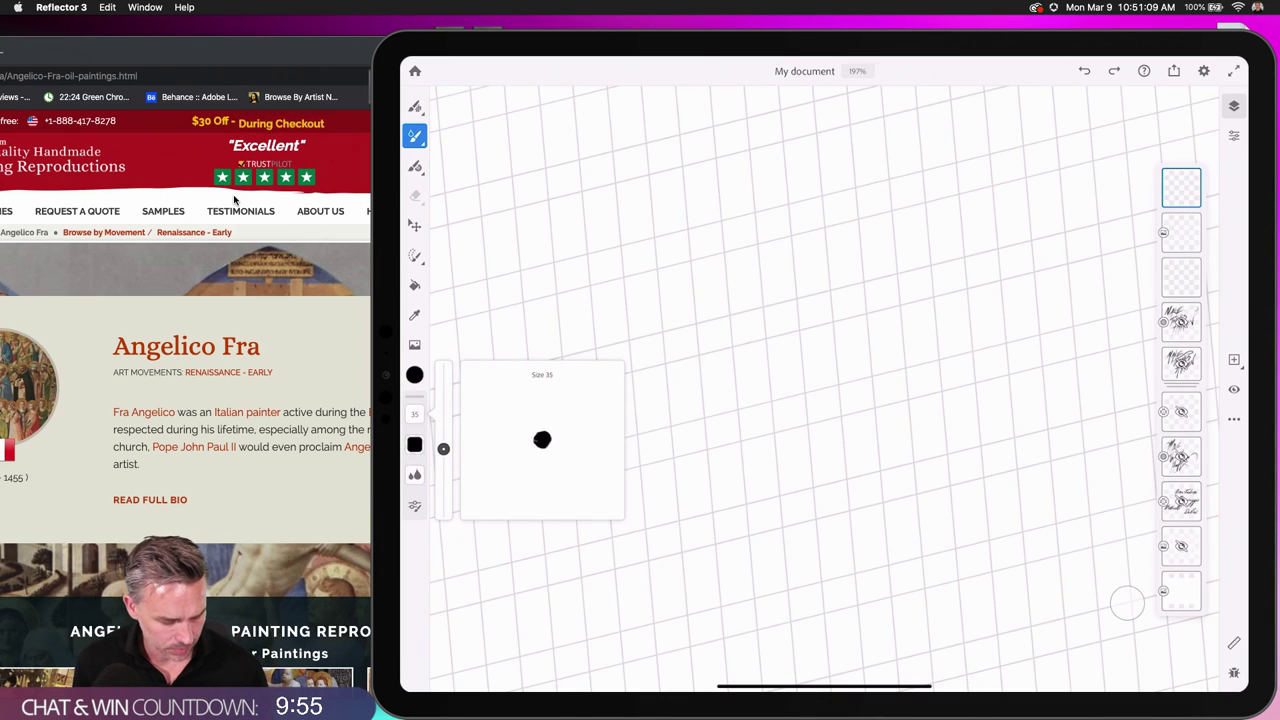
{"action": "mouse_move", "coordinate": [648, 274]}
{"action": "left_mouse_down"}
{"action": "mouse_move", "coordinate": [602, 376]}
{"action": "mouse_move", "coordinate": [645, 440]}
{"action": "left_mouse_up"}
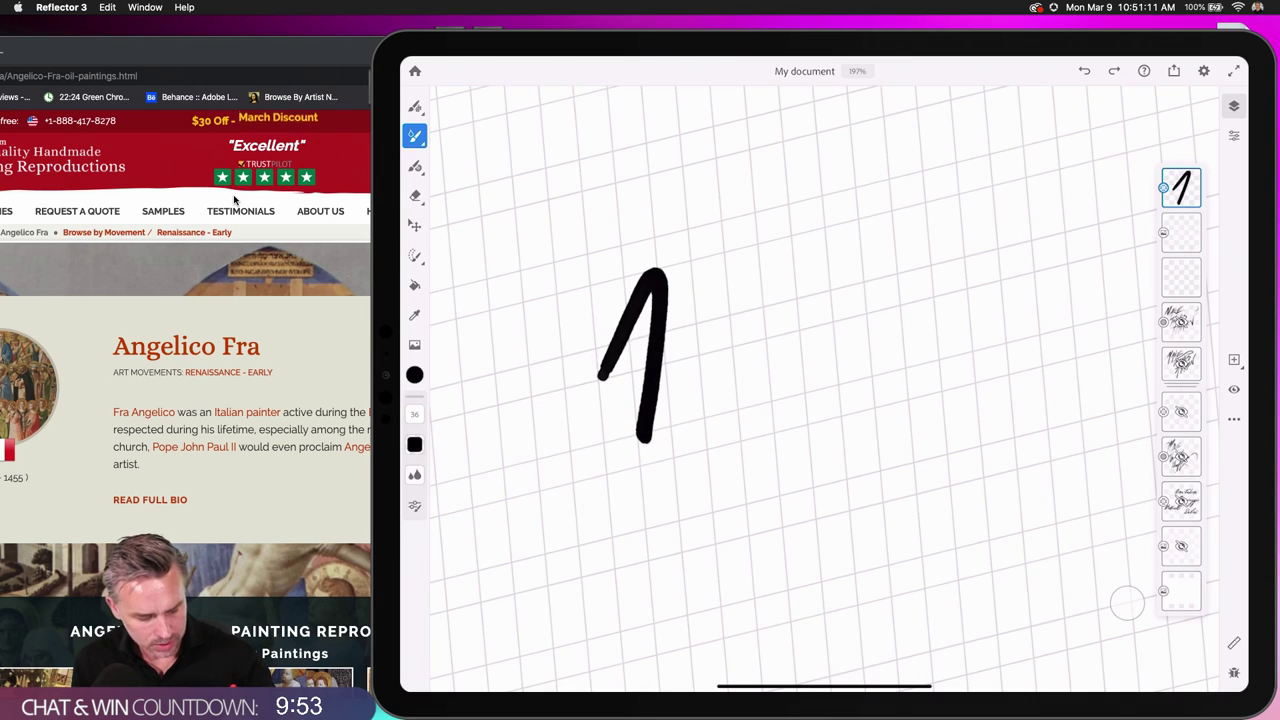
{"action": "left_click_drag", "start_coordinate": [600, 378], "coordinate": [668, 322]}
{"action": "key", "text": "ctrl+z"}
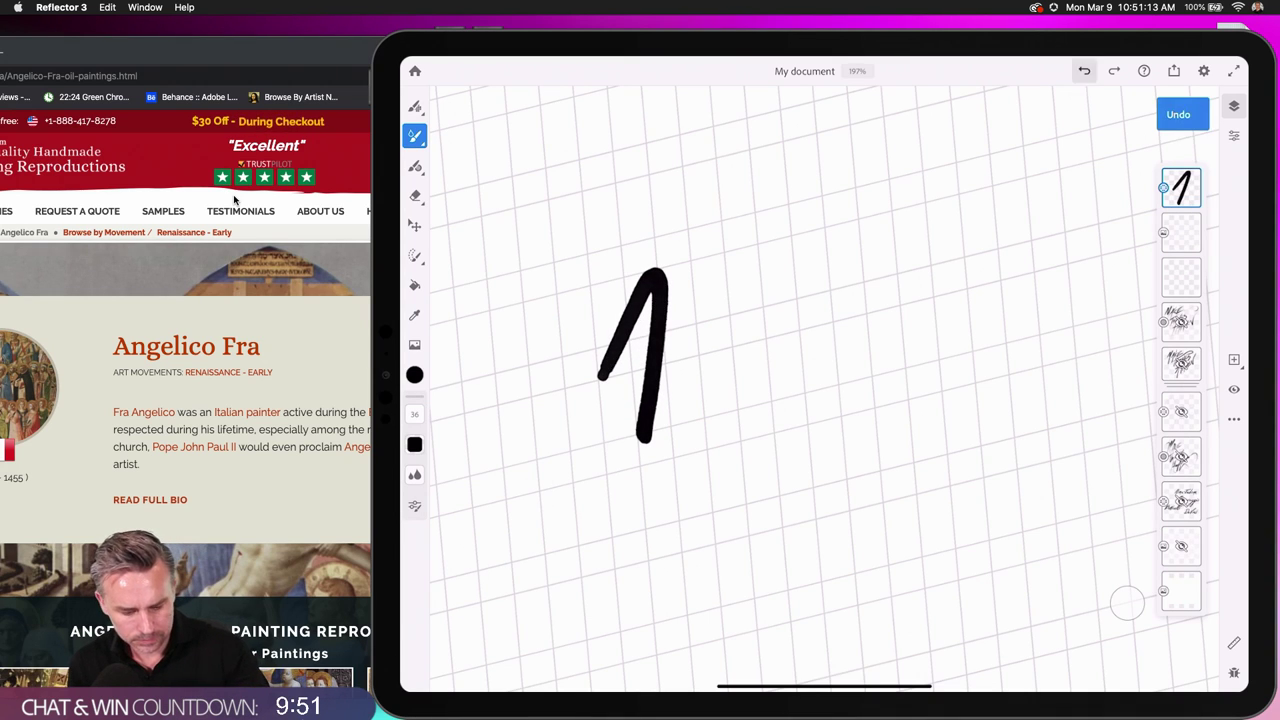
{"action": "key", "text": "ctrl+z"}
{"action": "key", "text": "ctrl+z"}
{"action": "left_click_drag", "start_coordinate": [658, 270], "coordinate": [624, 376]}
{"action": "left_click_drag", "start_coordinate": [668, 222], "coordinate": [672, 455]}
{"action": "left_click_drag", "start_coordinate": [626, 372], "coordinate": [668, 318]}
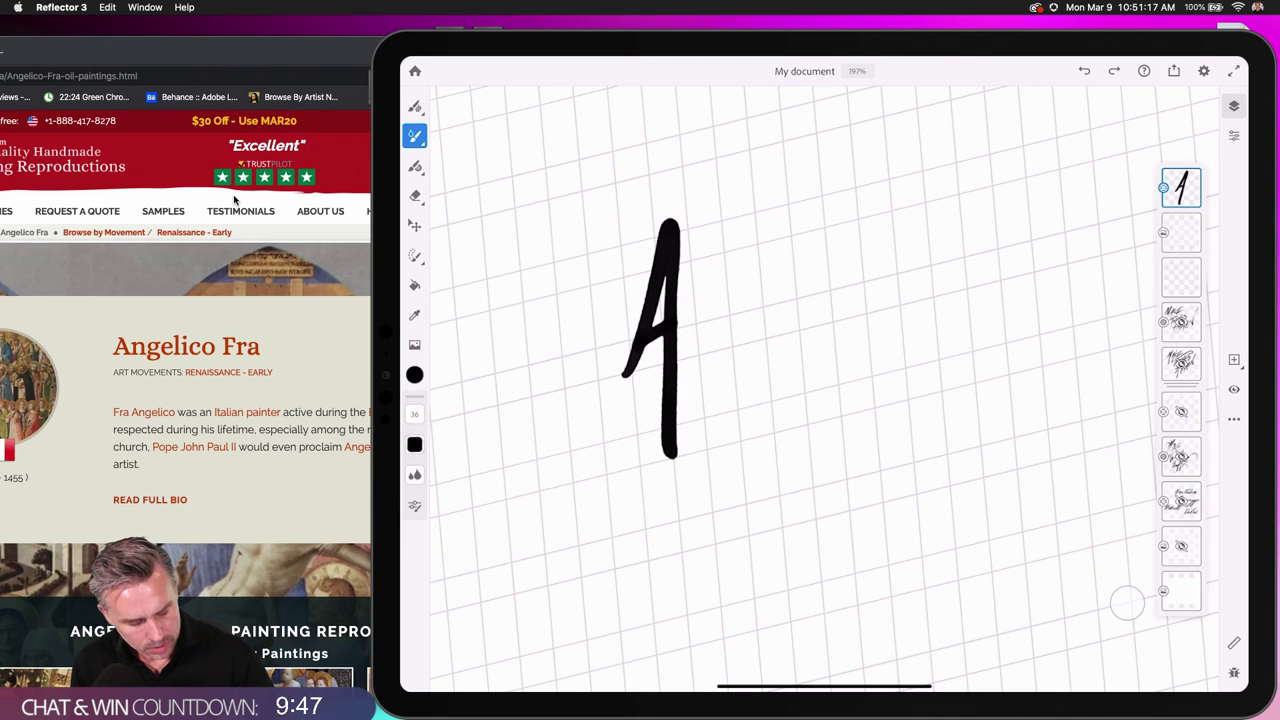
Step: Attempt the n and g after the A, undoing the strokes to retry
{"action": "left_click_drag", "start_coordinate": [686, 362], "coordinate": [720, 368]}
{"action": "mouse_move", "coordinate": [748, 308]}
{"action": "left_mouse_down"}
{"action": "mouse_move", "coordinate": [704, 468]}
{"action": "mouse_move", "coordinate": [758, 340]}
{"action": "mouse_move", "coordinate": [726, 350]}
{"action": "mouse_move", "coordinate": [740, 346]}
{"action": "left_mouse_up"}
{"action": "key", "text": "ctrl+z"}
{"action": "key", "text": "ctrl+z"}
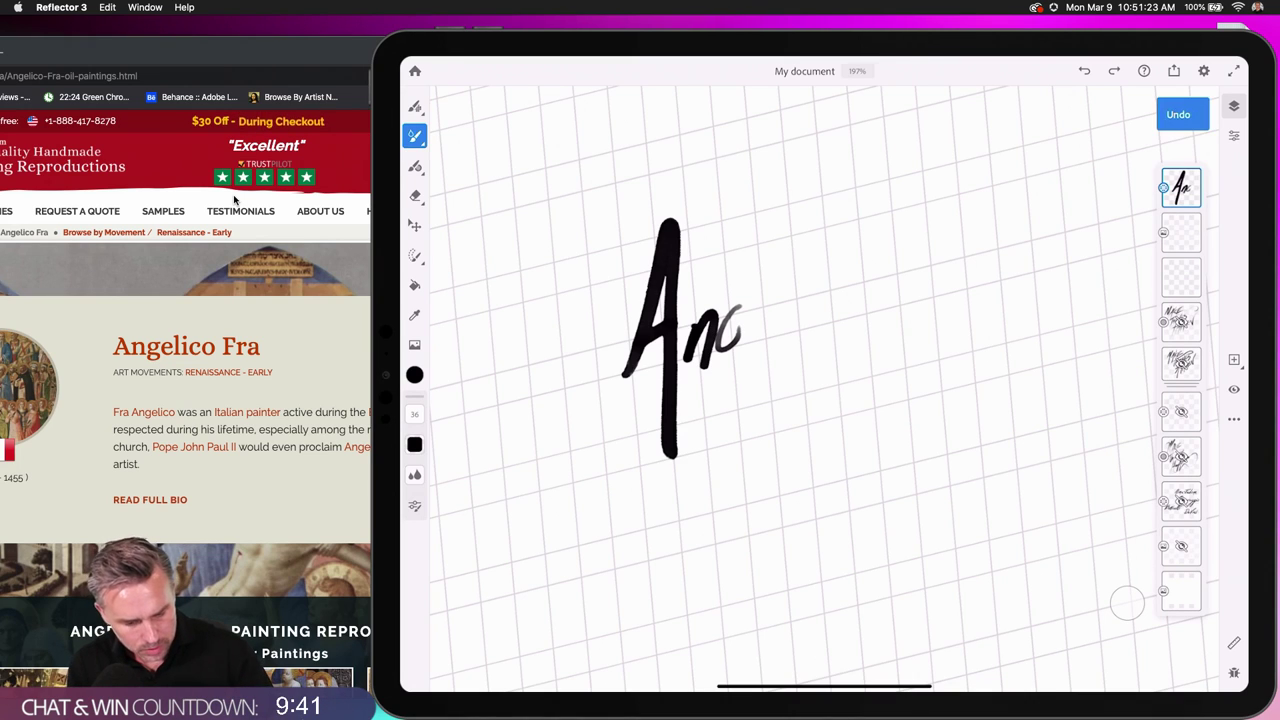
{"action": "key", "text": "ctrl+z"}
{"action": "left_click_drag", "start_coordinate": [712, 340], "coordinate": [742, 354]}
{"action": "mouse_move", "coordinate": [744, 306]}
{"action": "left_mouse_down"}
{"action": "mouse_move", "coordinate": [708, 441]}
{"action": "mouse_move", "coordinate": [769, 304]}
{"action": "mouse_move", "coordinate": [789, 334]}
{"action": "mouse_move", "coordinate": [810, 240]}
{"action": "left_mouse_up"}
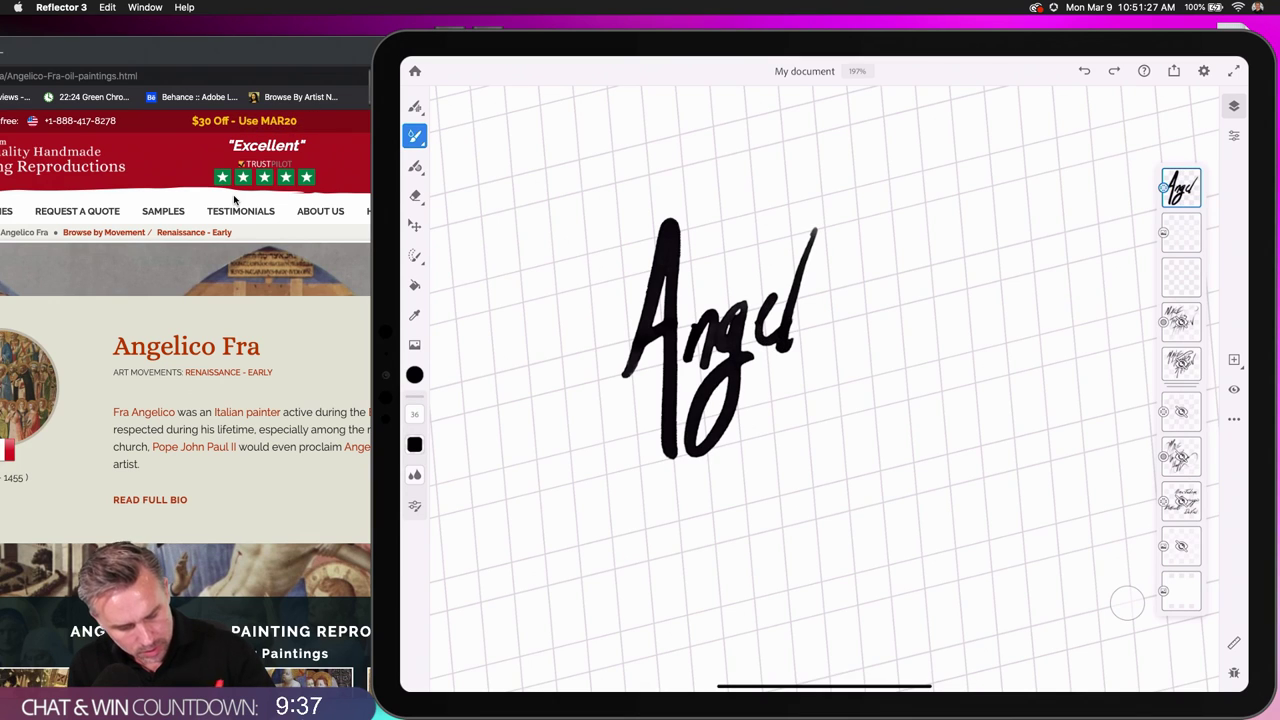
{"action": "key", "text": "ctrl+z"}
{"action": "key", "text": "ctrl+z"}
{"action": "key", "text": "ctrl+z"}
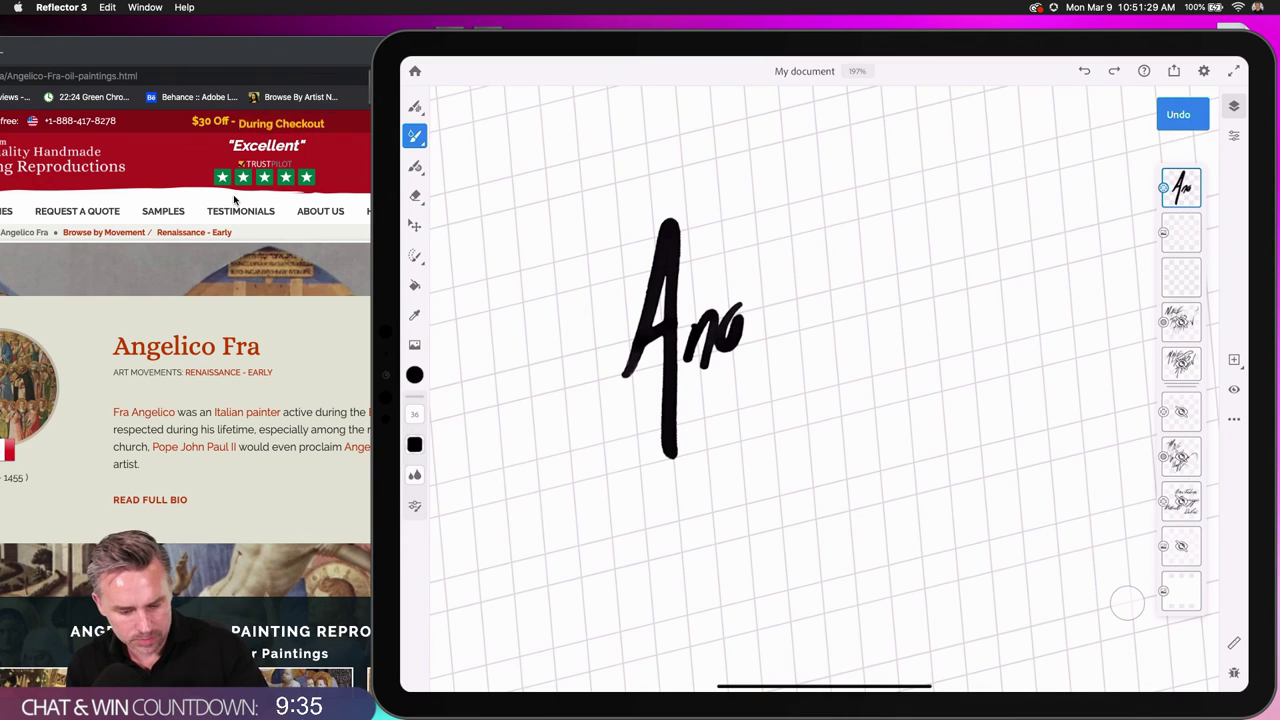
{"action": "key", "text": "ctrl+z"}
{"action": "key", "text": "ctrl+z"}
Step: Write 'ngelico' after the A to complete Angelico, removing a stray dot
{"action": "mouse_move", "coordinate": [686, 360]}
{"action": "left_mouse_down"}
{"action": "mouse_move", "coordinate": [694, 322]}
{"action": "mouse_move", "coordinate": [707, 368]}
{"action": "left_mouse_up"}
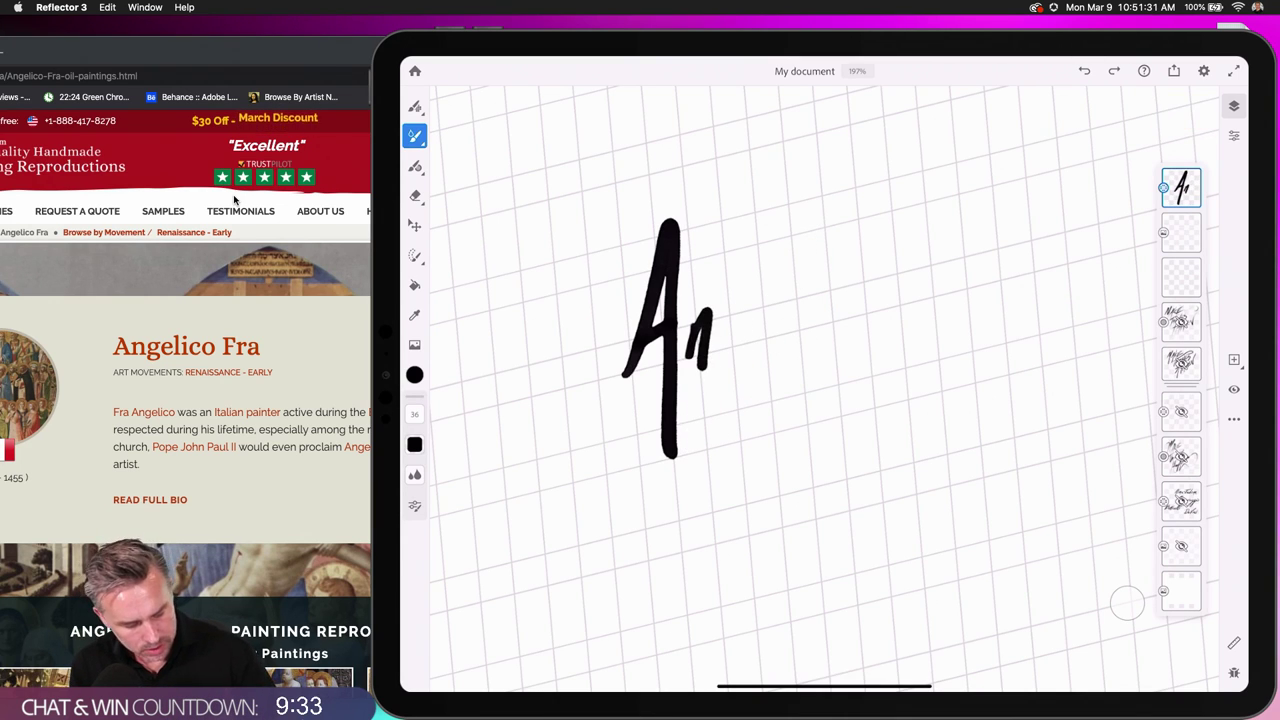
{"action": "mouse_move", "coordinate": [738, 318]}
{"action": "left_mouse_down"}
{"action": "mouse_move", "coordinate": [705, 476]}
{"action": "mouse_move", "coordinate": [730, 370]}
{"action": "left_mouse_up"}
{"action": "mouse_move", "coordinate": [746, 340]}
{"action": "left_mouse_down"}
{"action": "mouse_move", "coordinate": [776, 306]}
{"action": "mouse_move", "coordinate": [814, 210]}
{"action": "left_mouse_up"}
{"action": "mouse_move", "coordinate": [814, 210]}
{"action": "left_mouse_down"}
{"action": "mouse_move", "coordinate": [790, 346]}
{"action": "mouse_move", "coordinate": [816, 298]}
{"action": "mouse_move", "coordinate": [858, 322]}
{"action": "left_mouse_up"}
{"action": "left_click_drag", "start_coordinate": [862, 246], "coordinate": [848, 330]}
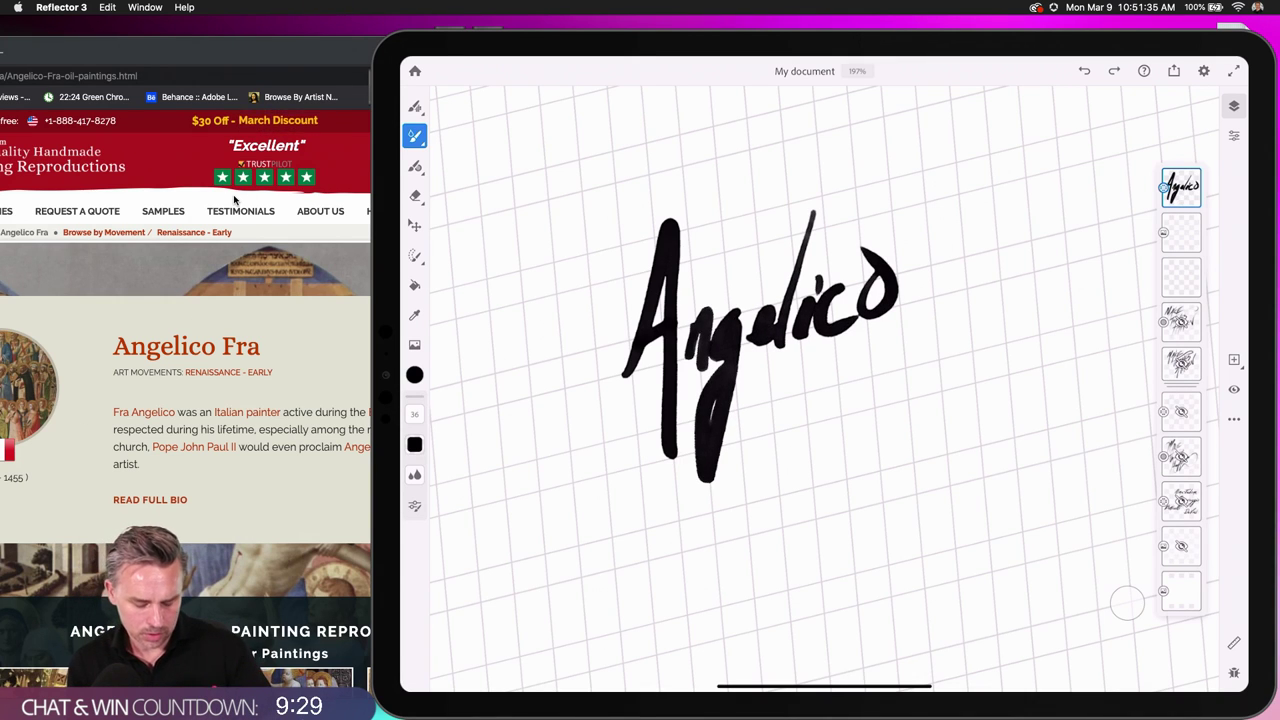
{"action": "left_click", "coordinate": [639, 206]}
{"action": "scroll", "coordinate": [760, 350], "scroll_direction": "down", "scroll_amount": 3}
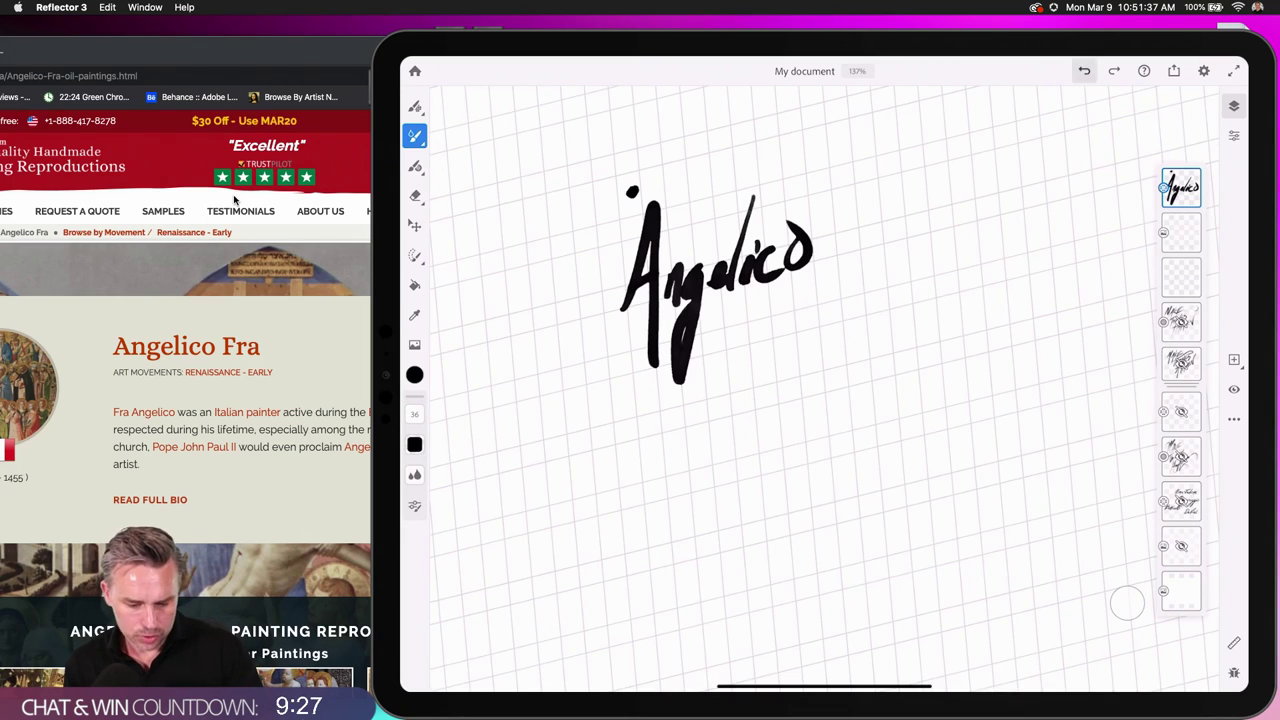
{"action": "left_click", "coordinate": [1084, 71]}
Step: Letter 'Fra' below Angelico with rising swash flourishes
{"action": "mouse_move", "coordinate": [733, 420]}
{"action": "left_mouse_down"}
{"action": "mouse_move", "coordinate": [748, 352]}
{"action": "mouse_move", "coordinate": [822, 306]}
{"action": "left_mouse_up"}
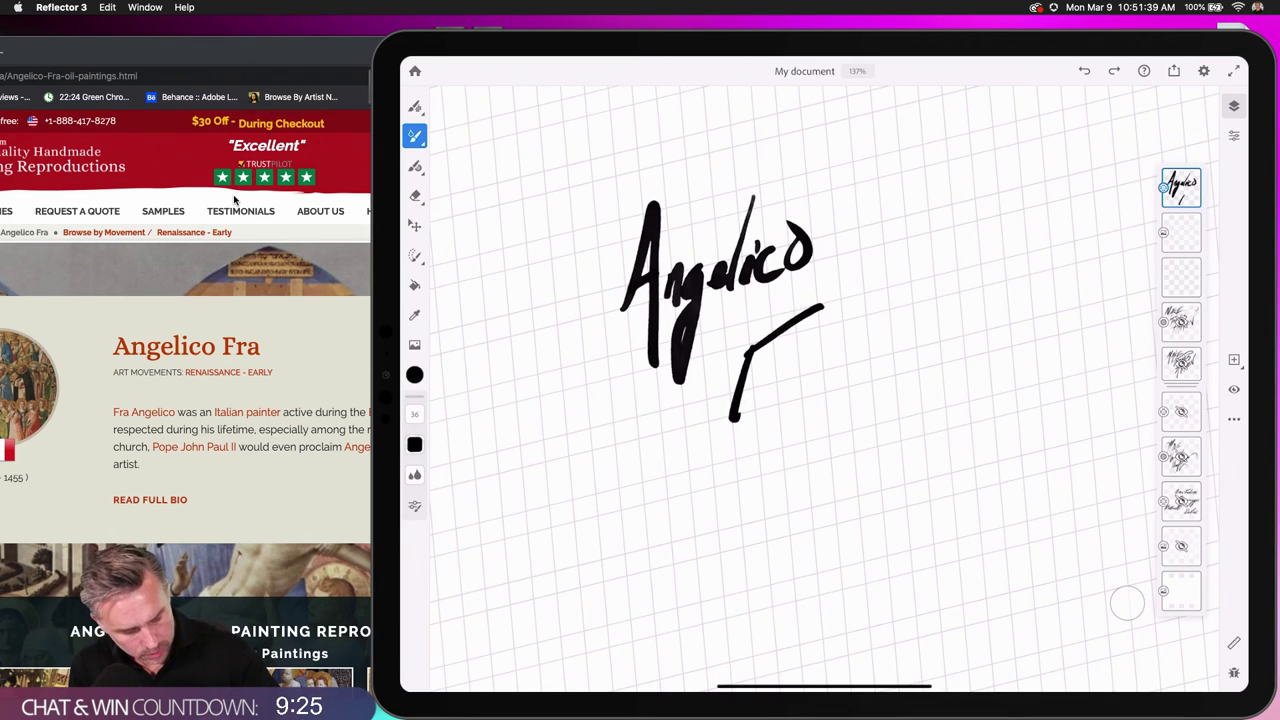
{"action": "left_click_drag", "start_coordinate": [746, 360], "coordinate": [800, 346]}
{"action": "mouse_move", "coordinate": [756, 414]}
{"action": "left_mouse_down"}
{"action": "mouse_move", "coordinate": [784, 396]}
{"action": "mouse_move", "coordinate": [878, 352]}
{"action": "left_mouse_up"}
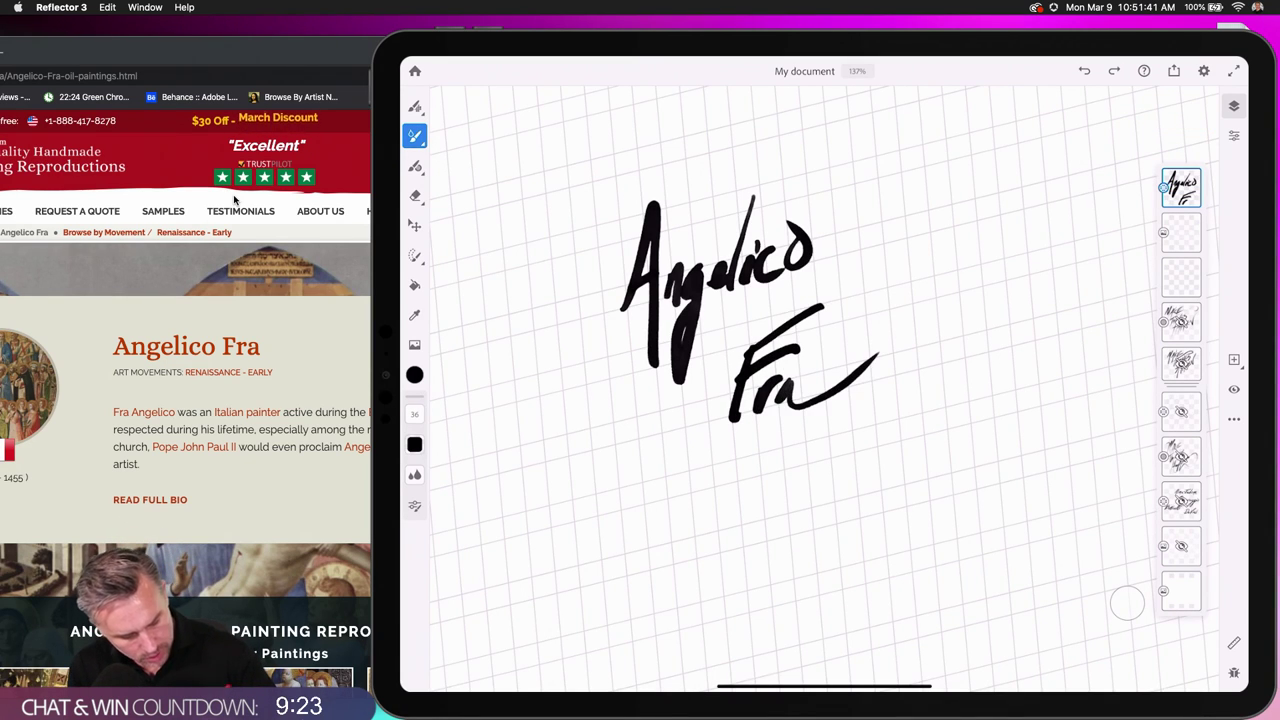
{"action": "left_click_drag", "start_coordinate": [728, 332], "coordinate": [855, 280]}
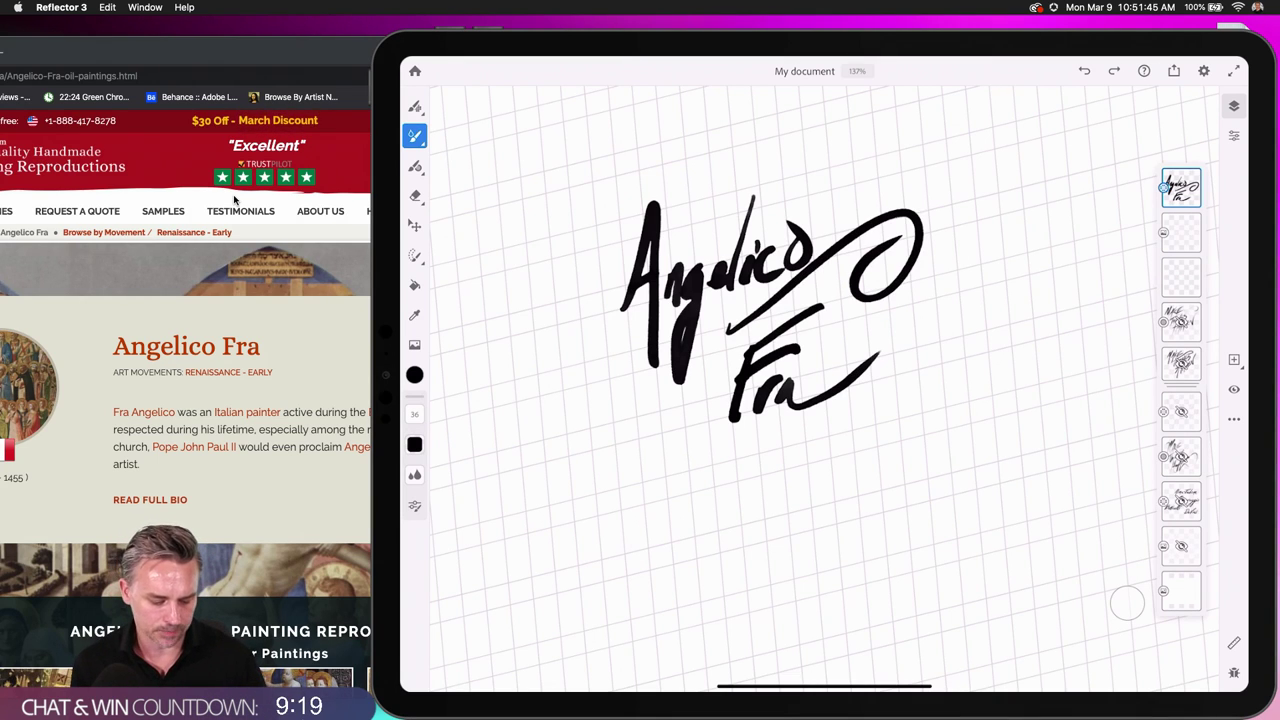
Step: Draw the looping flourish below the A of Angelico, redoing it once
{"action": "mouse_move", "coordinate": [686, 374]}
{"action": "left_mouse_down"}
{"action": "mouse_move", "coordinate": [614, 410]}
{"action": "mouse_move", "coordinate": [712, 426]}
{"action": "left_mouse_up"}
{"action": "left_click", "coordinate": [1084, 71]}
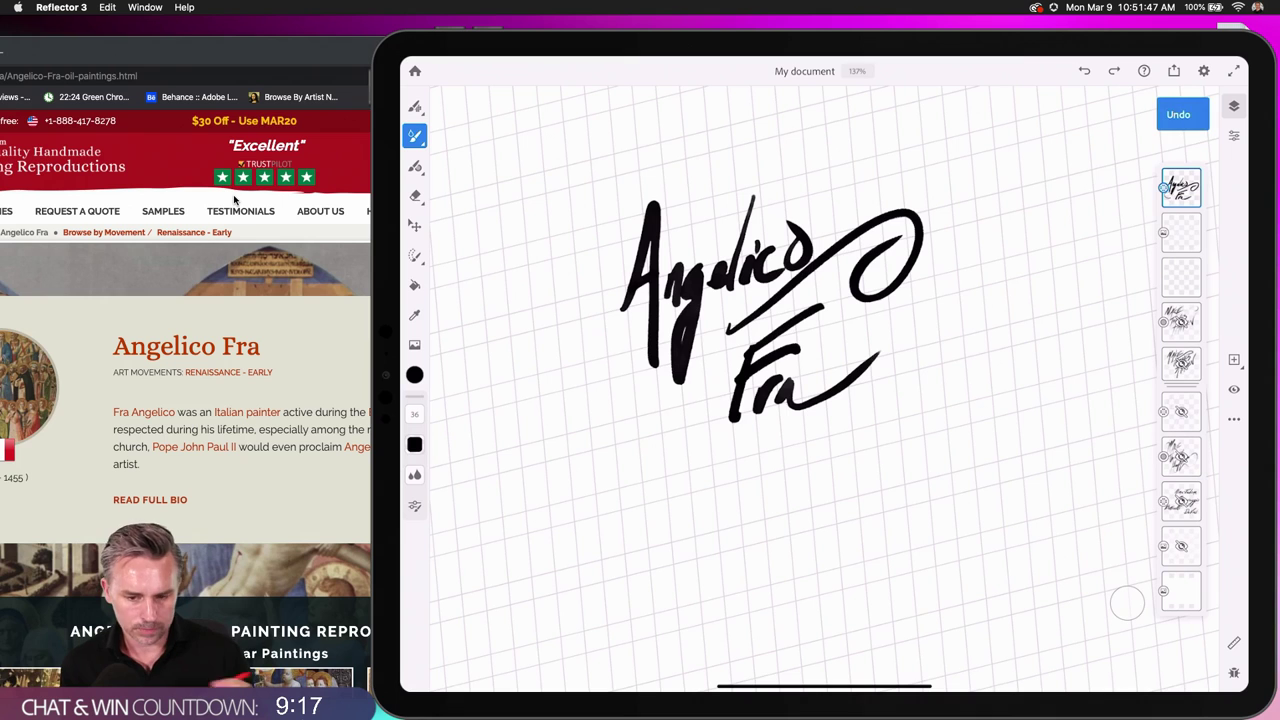
{"action": "left_click_drag", "start_coordinate": [686, 372], "coordinate": [700, 436]}
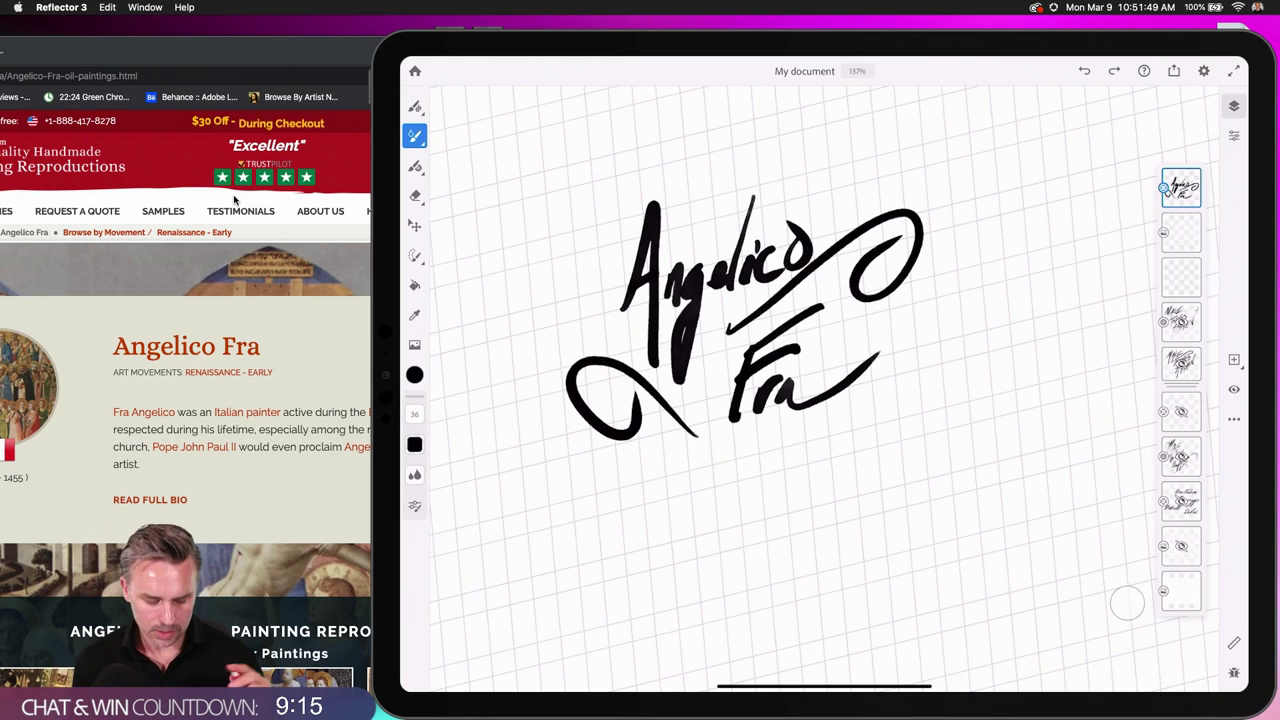
{"action": "scroll", "coordinate": [780, 350], "scroll_direction": "down", "scroll_amount": 5}
{"action": "scroll", "coordinate": [720, 290], "scroll_direction": "up", "scroll_amount": 5}
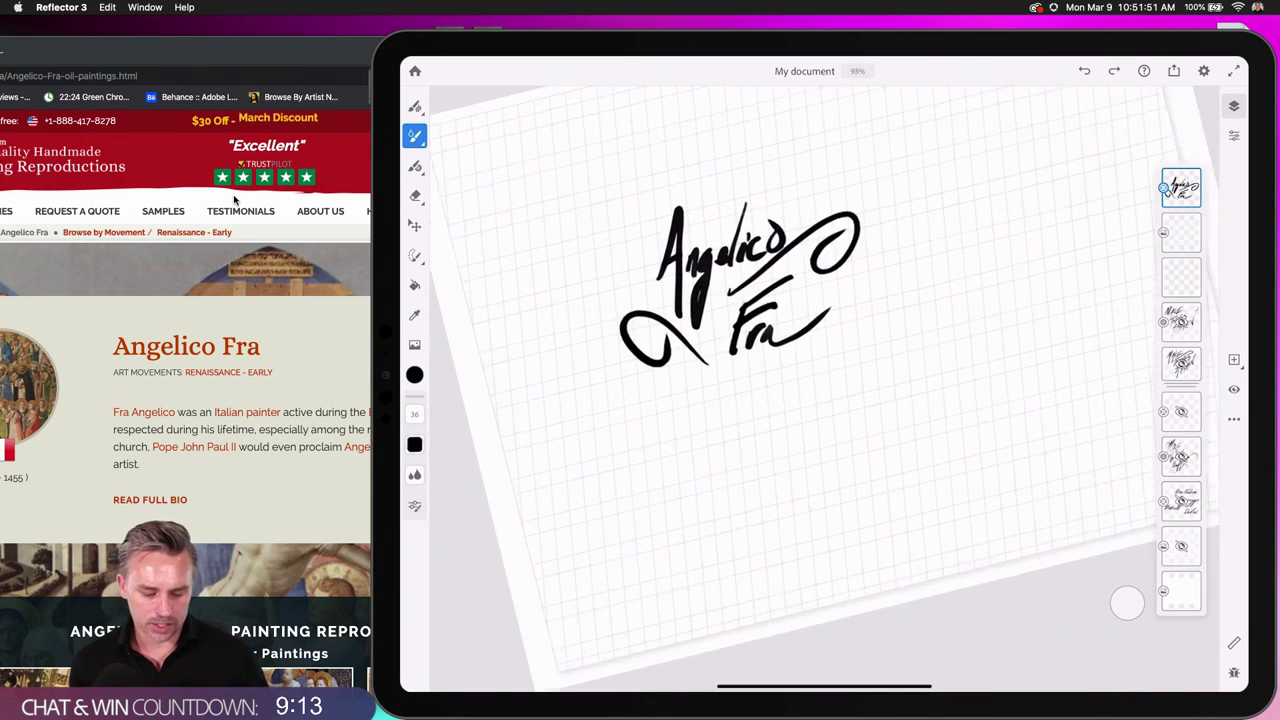
Step: Hide the Angelico Fra layer, unhide the artist-names layer and move it to the top
{"action": "left_click", "coordinate": [1233, 418]}
{"action": "left_click", "coordinate": [1060, 131]}
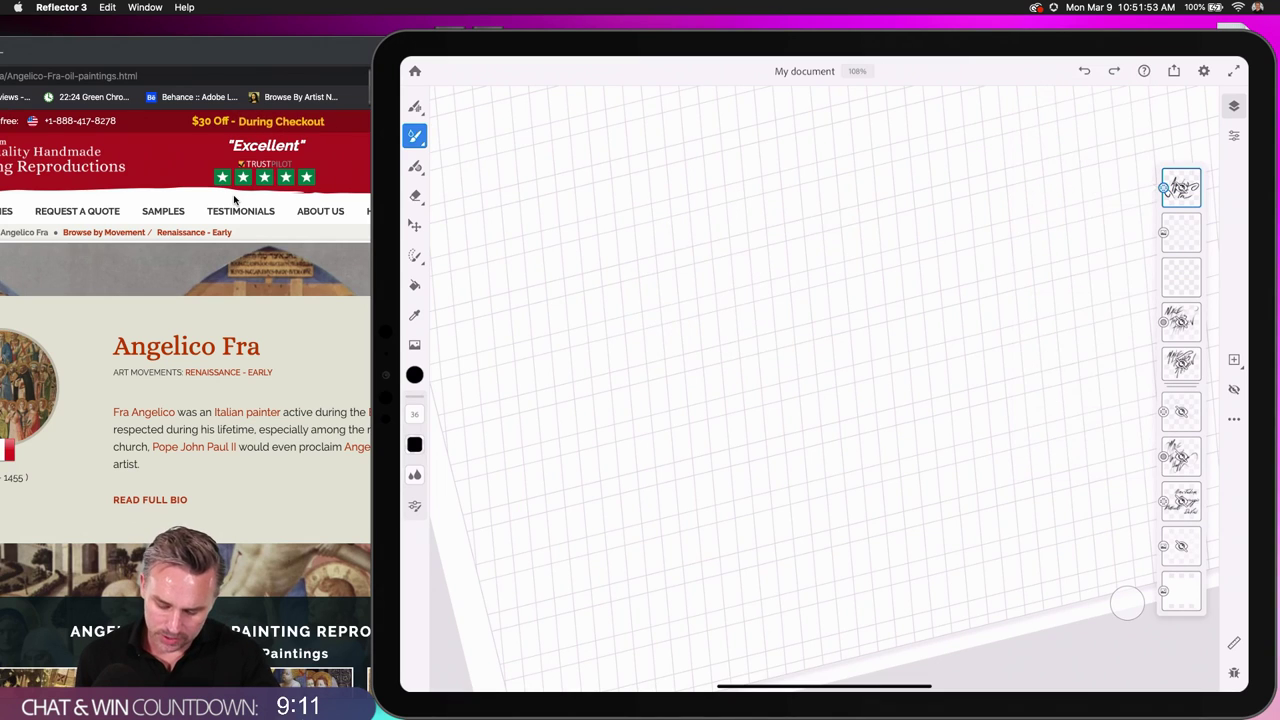
{"action": "left_click", "coordinate": [1181, 500]}
{"action": "left_click", "coordinate": [1233, 389]}
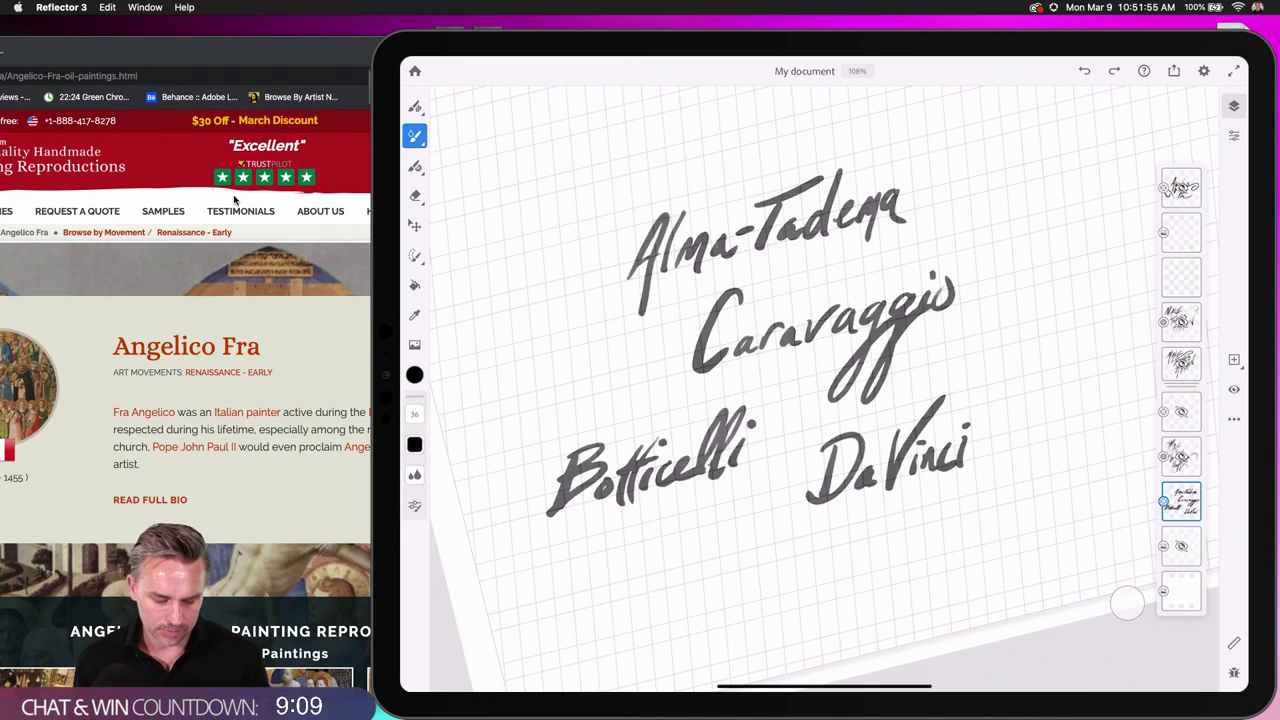
{"action": "left_click_drag", "start_coordinate": [1181, 500], "coordinate": [1181, 187]}
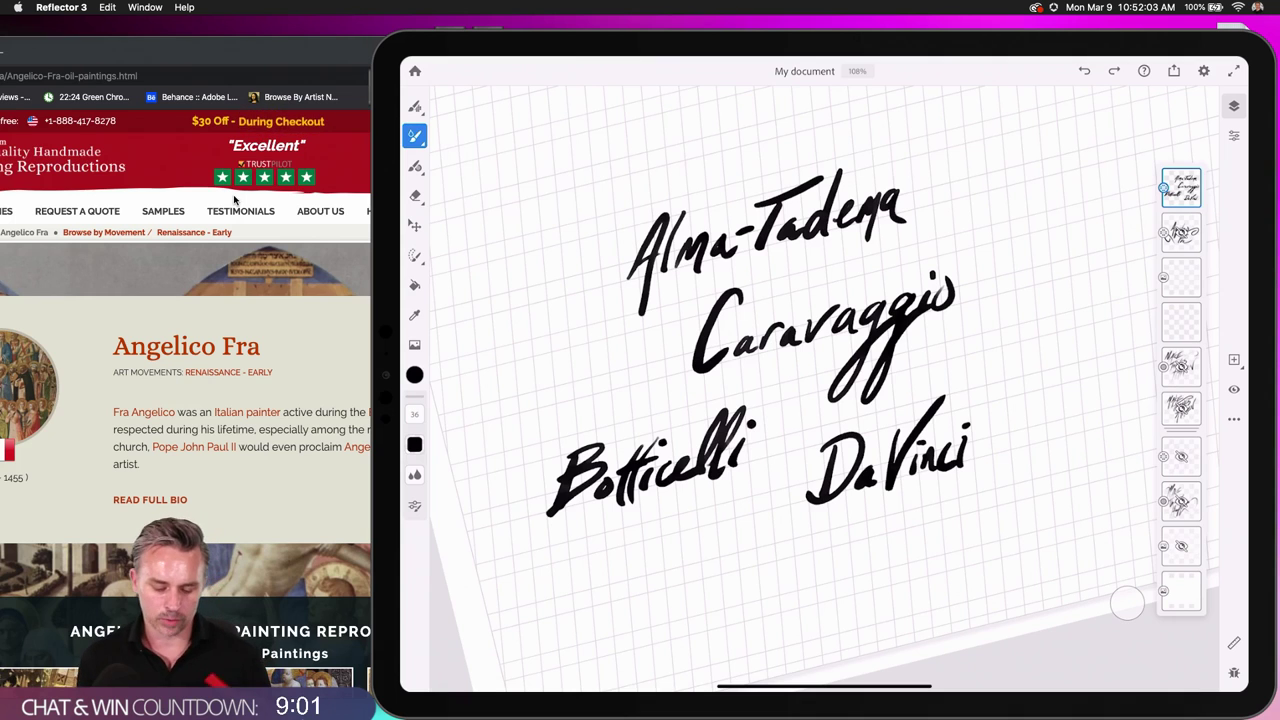
{"action": "scroll", "coordinate": [820, 380], "scroll_direction": "up", "scroll_amount": 5}
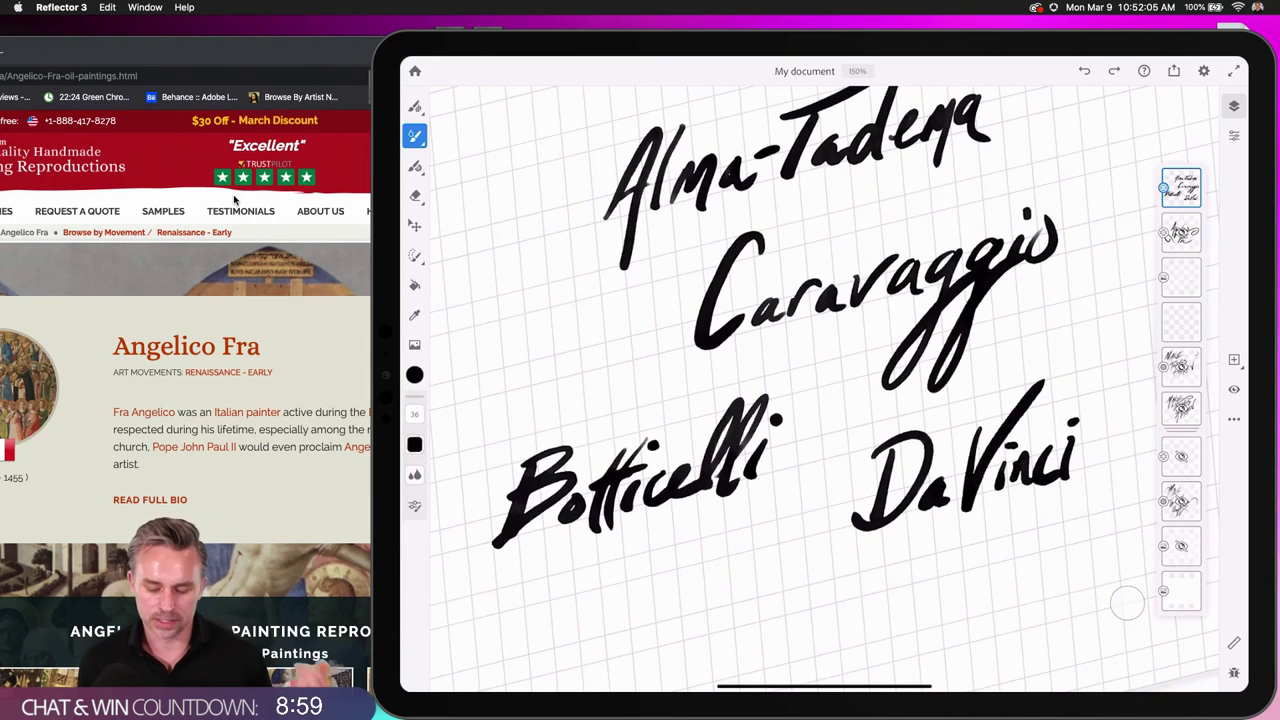
{"action": "left_click", "coordinate": [1174, 71]}
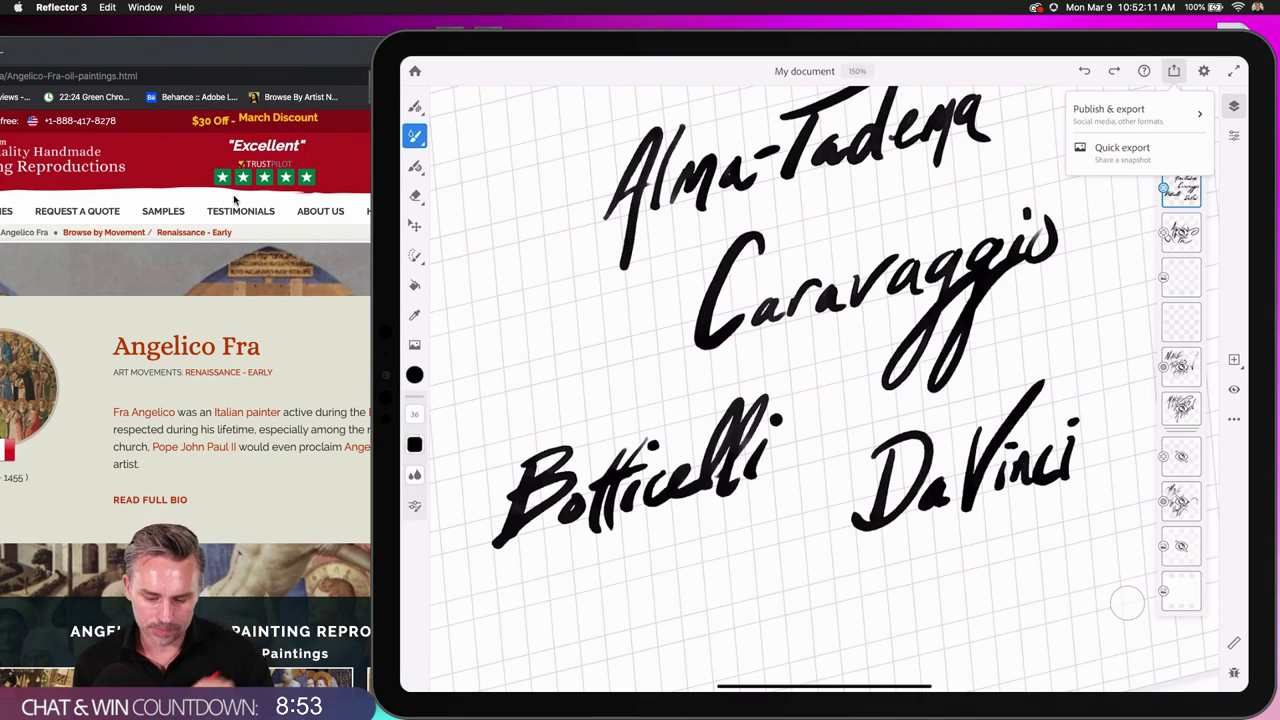
Step: Choose Export as under Publish & export and keep the format set to PNG
{"action": "left_click", "coordinate": [1109, 112]}
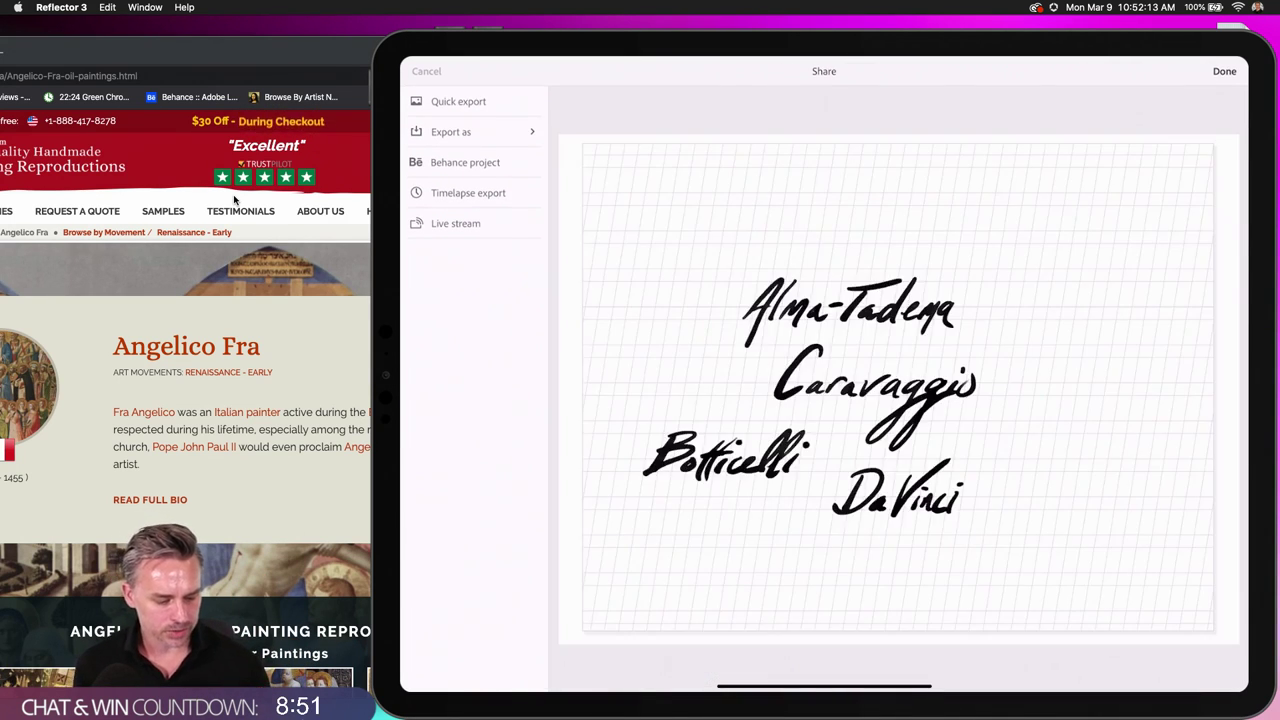
{"action": "left_click", "coordinate": [451, 131]}
{"action": "left_click", "coordinate": [497, 186]}
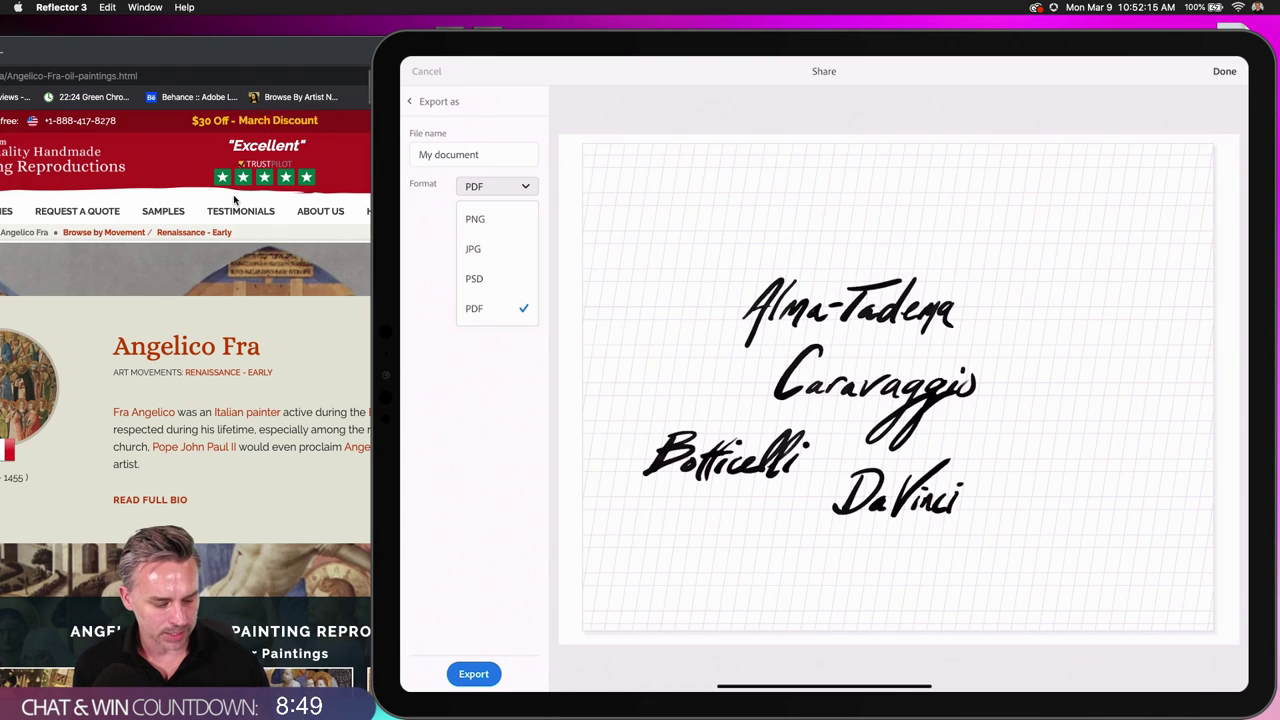
{"action": "left_click", "coordinate": [475, 217]}
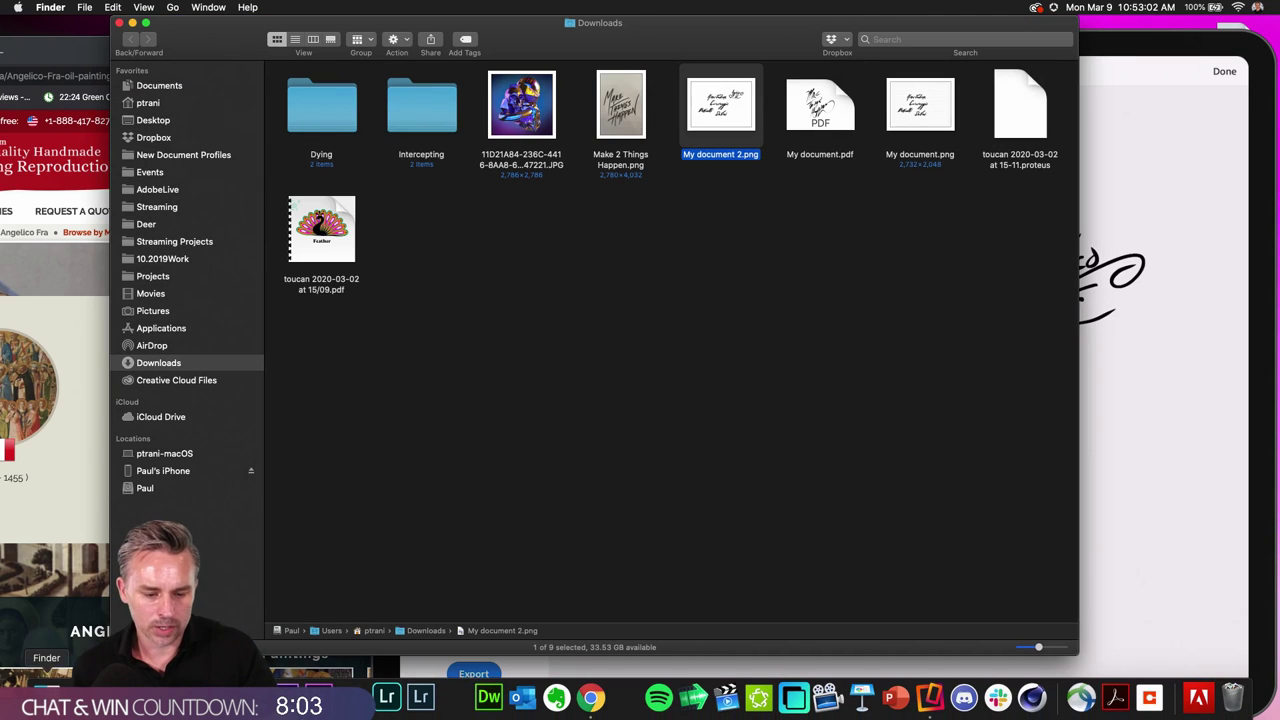
Step: Quick Look My document 2.png and then My document 3.png in Downloads
{"action": "left_click", "coordinate": [414, 249]}
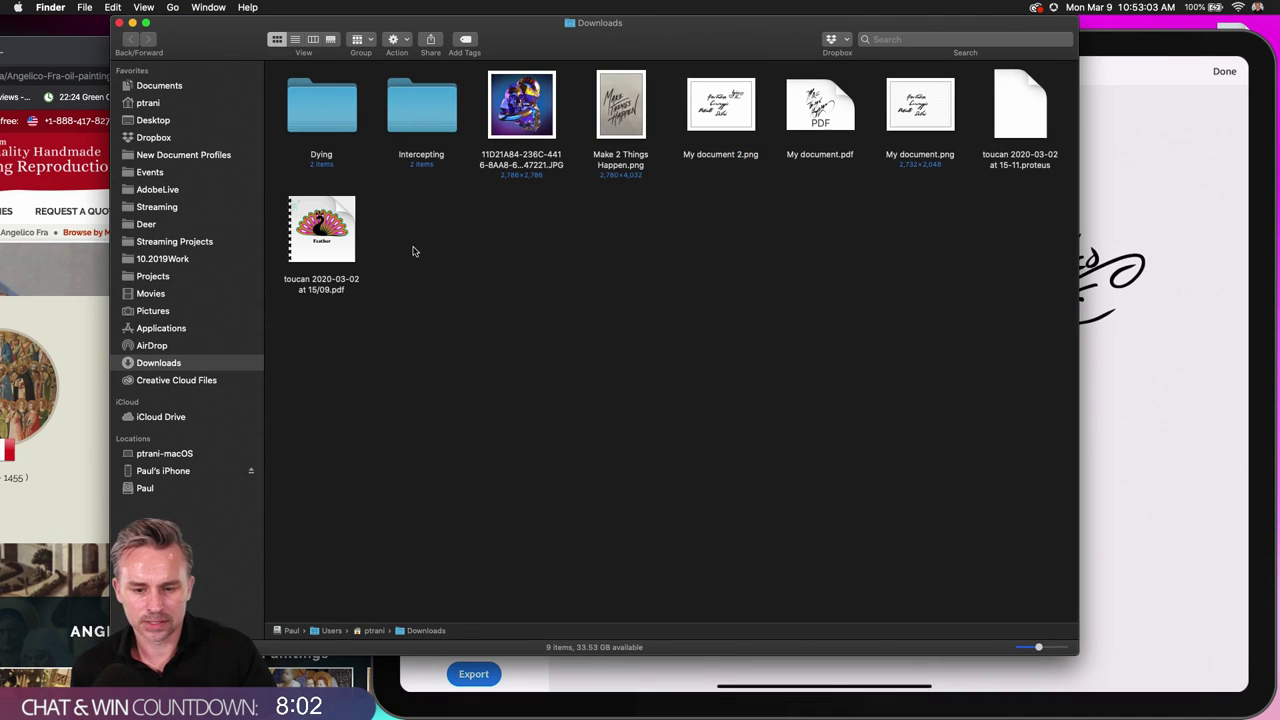
{"action": "left_click", "coordinate": [705, 112]}
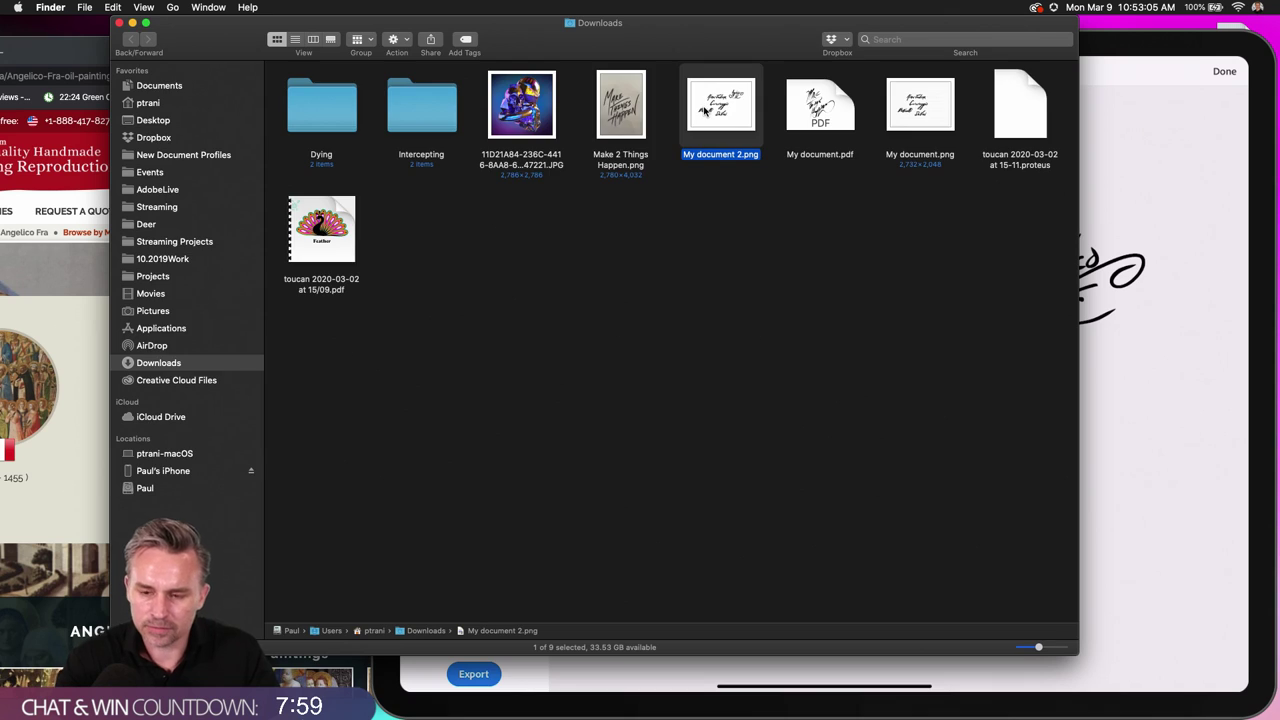
{"action": "key", "text": "space"}
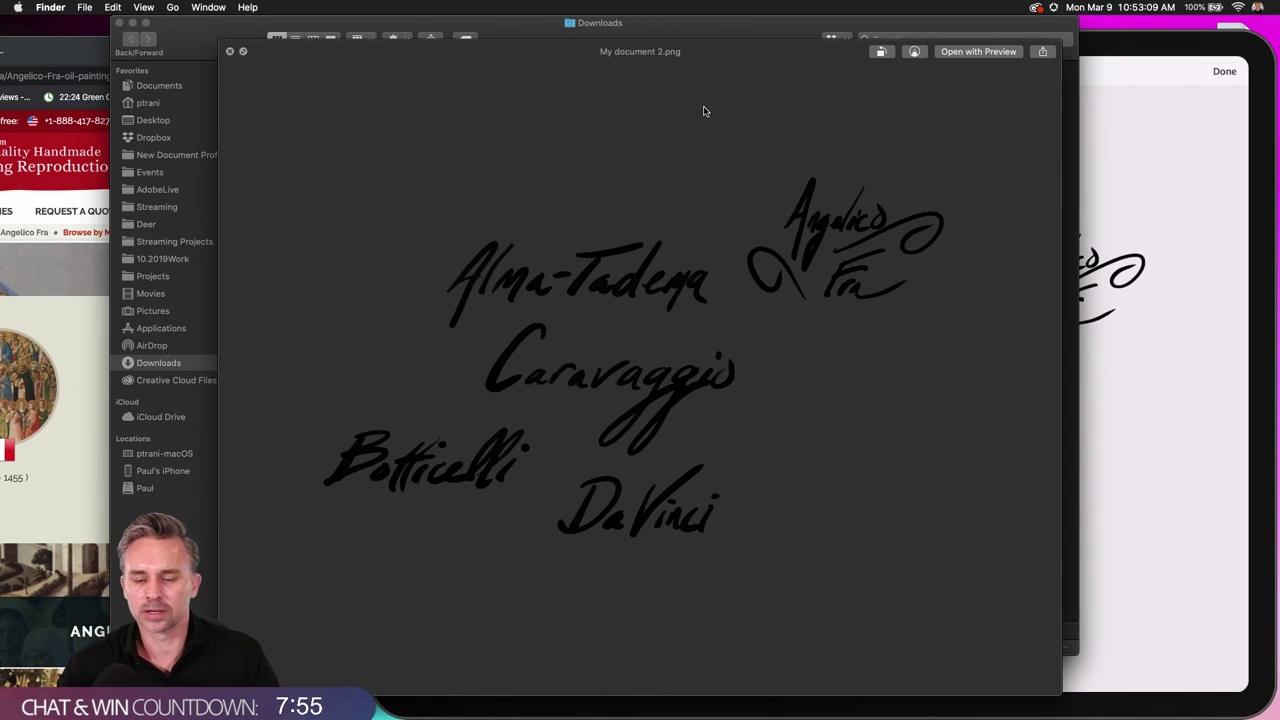
{"action": "key", "text": "space"}
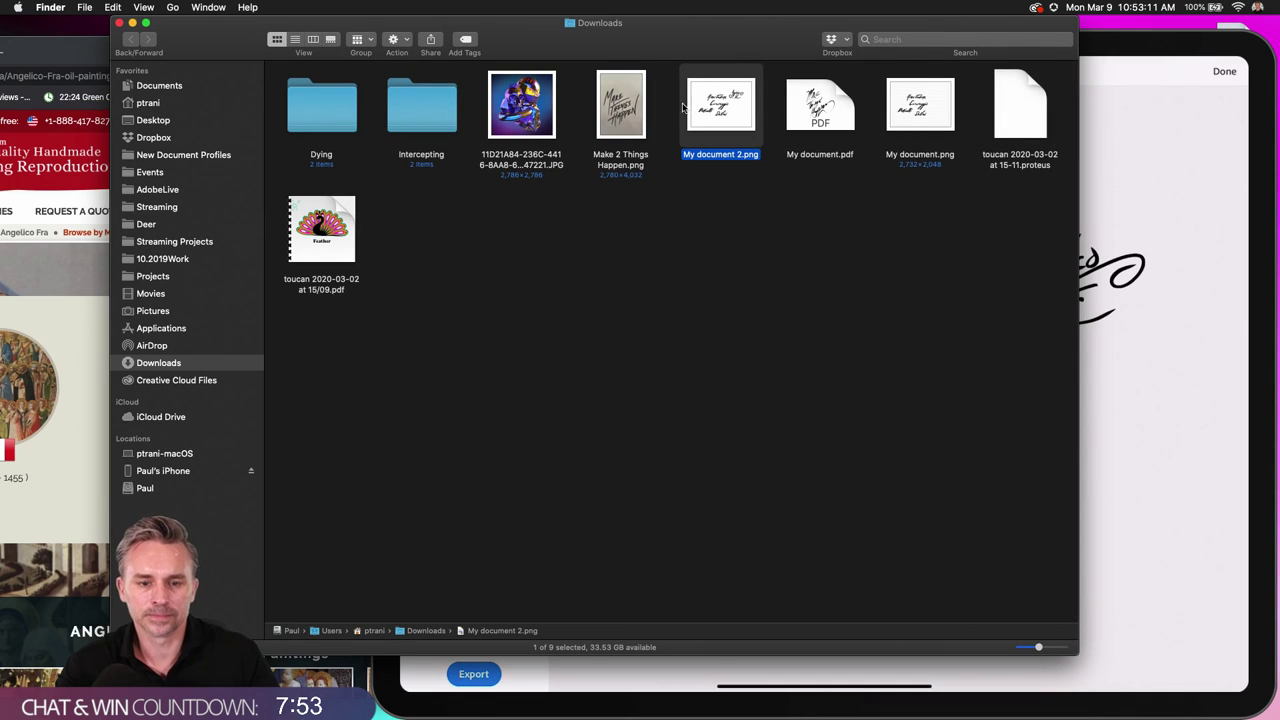
{"action": "left_click", "coordinate": [643, 347]}
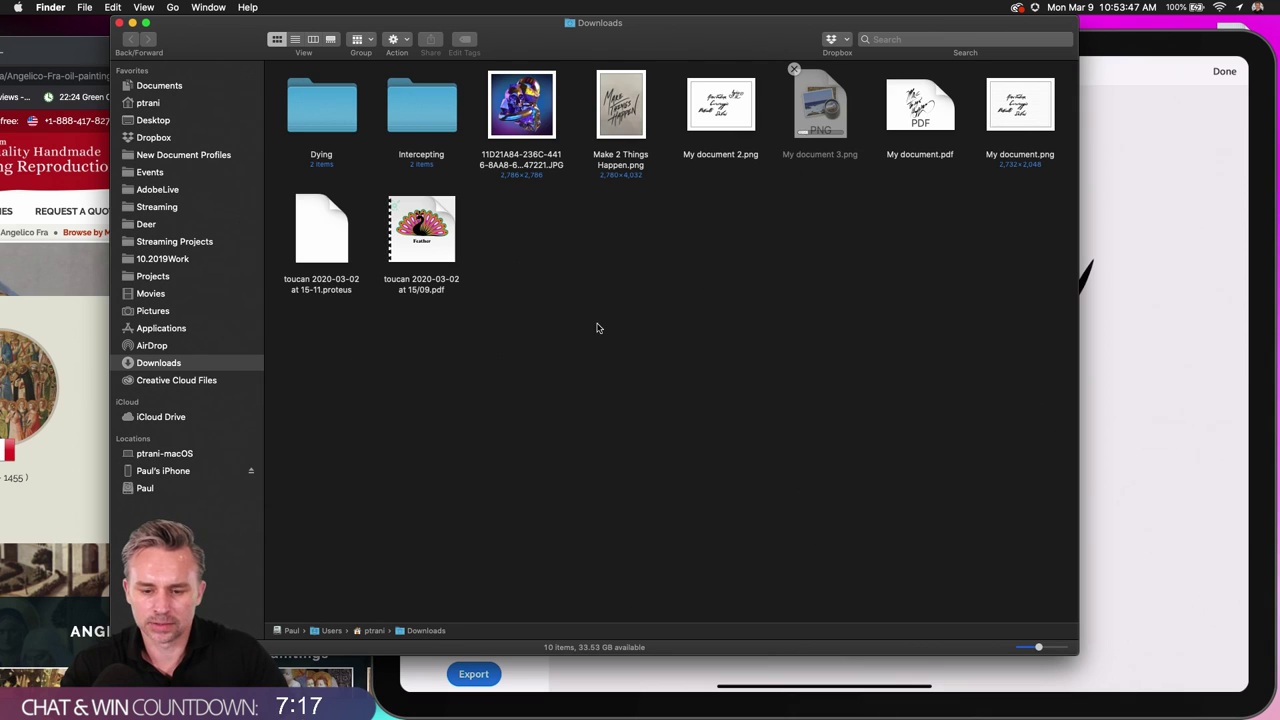
{"action": "left_click", "coordinate": [795, 121]}
{"action": "key", "text": "space"}
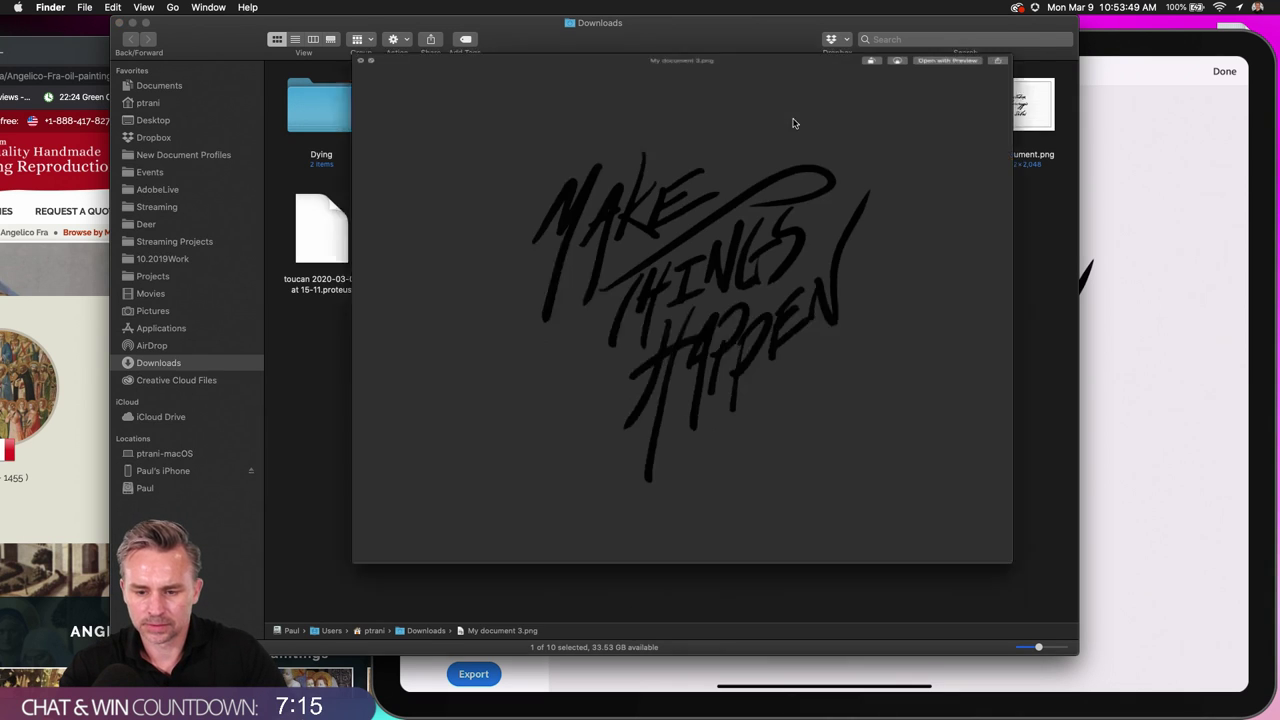
{"action": "key", "text": "space"}
Step: Close the Downloads window and return to the mirrored iPad
{"action": "left_click", "coordinate": [120, 22]}
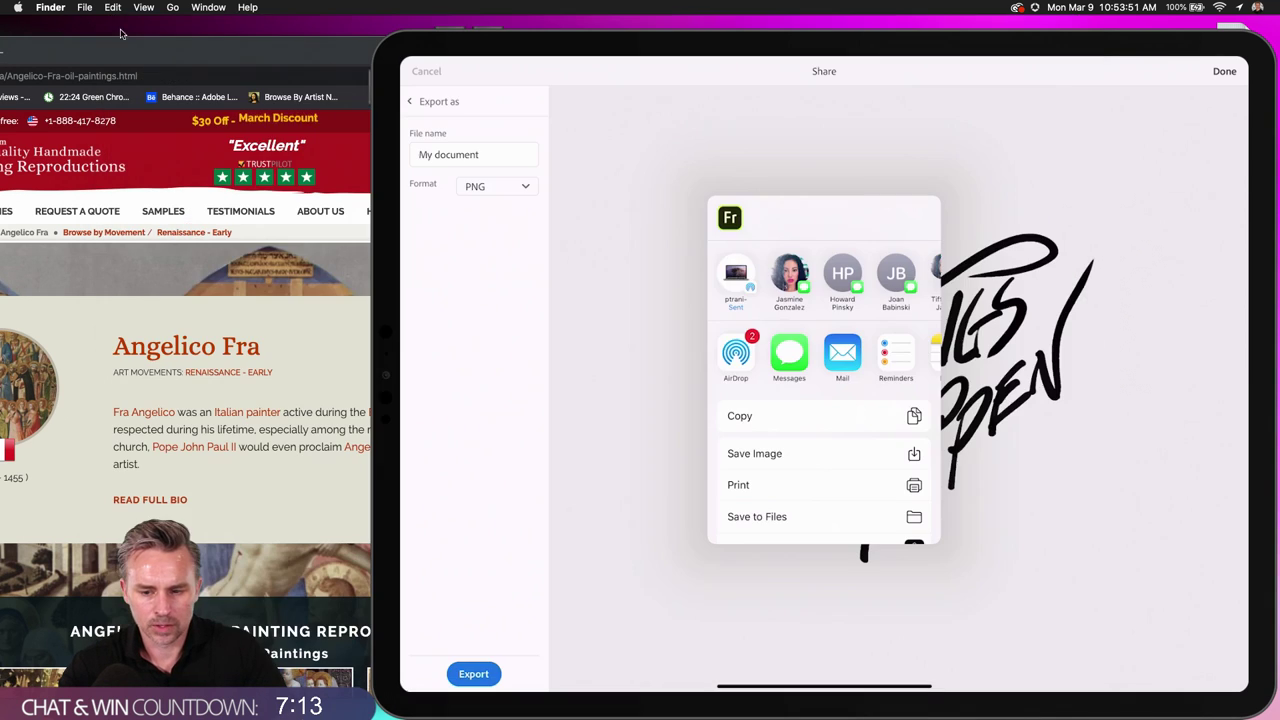
{"action": "left_click", "coordinate": [561, 234]}
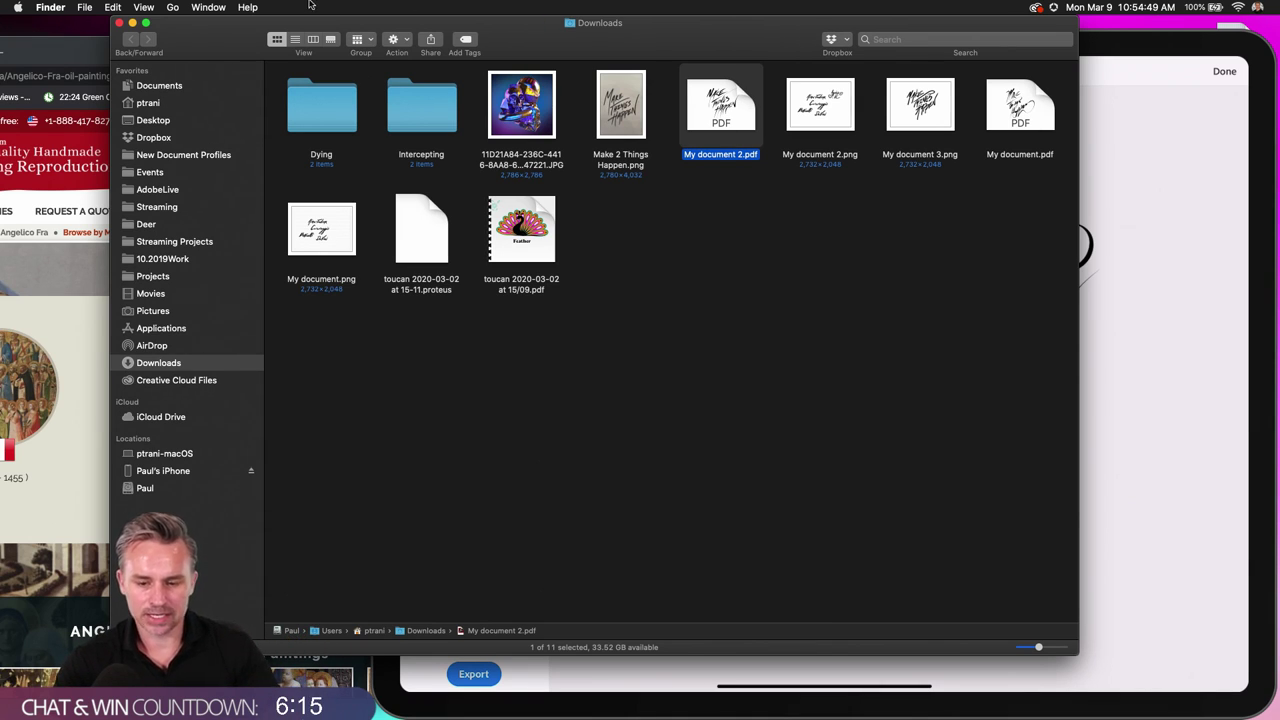
Step: Select My document 2.pdf in Downloads and Quick Look it
{"action": "left_click", "coordinate": [605, 253]}
{"action": "left_click", "coordinate": [727, 90]}
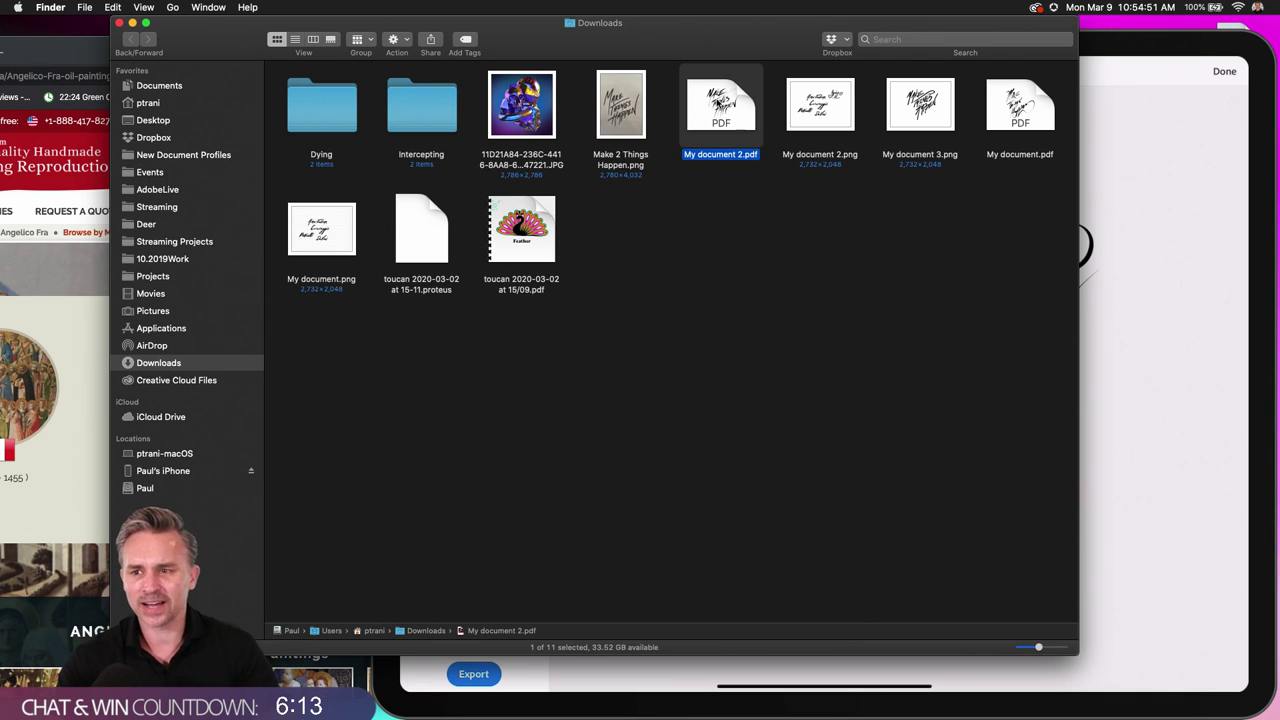
{"action": "left_click_drag", "start_coordinate": [689, 38], "coordinate": [663, 85]}
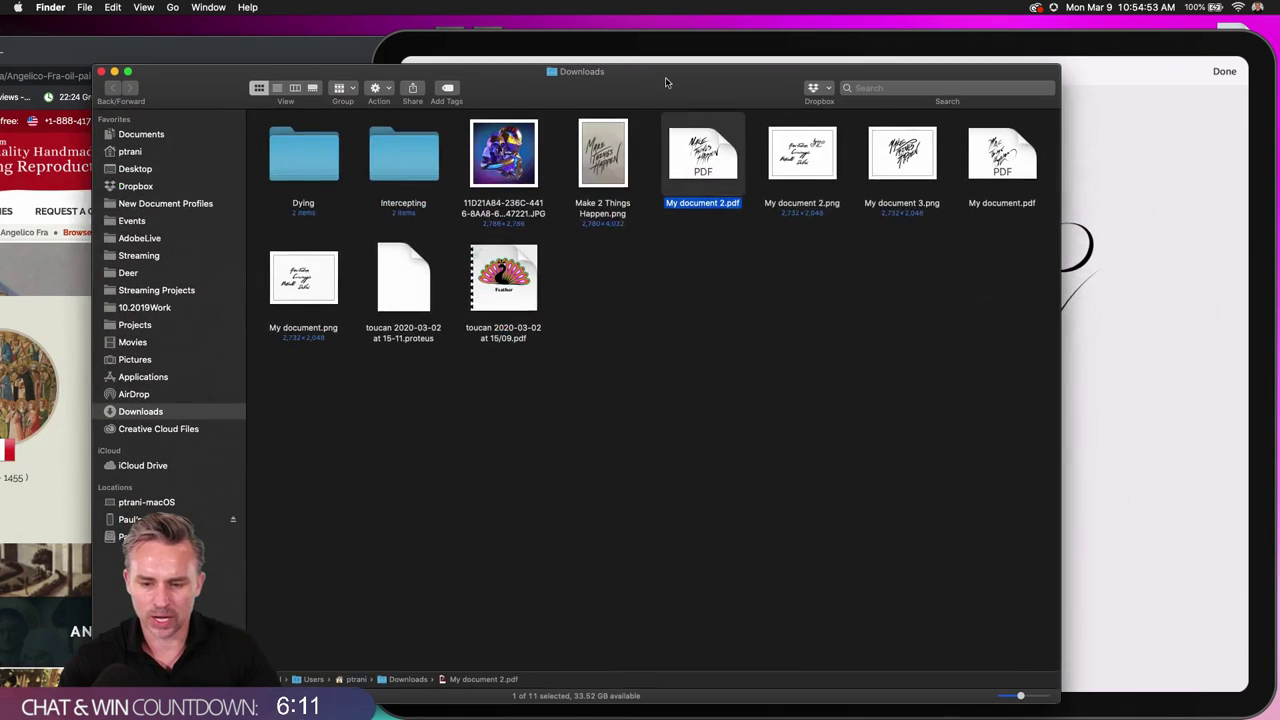
{"action": "key", "text": "space"}
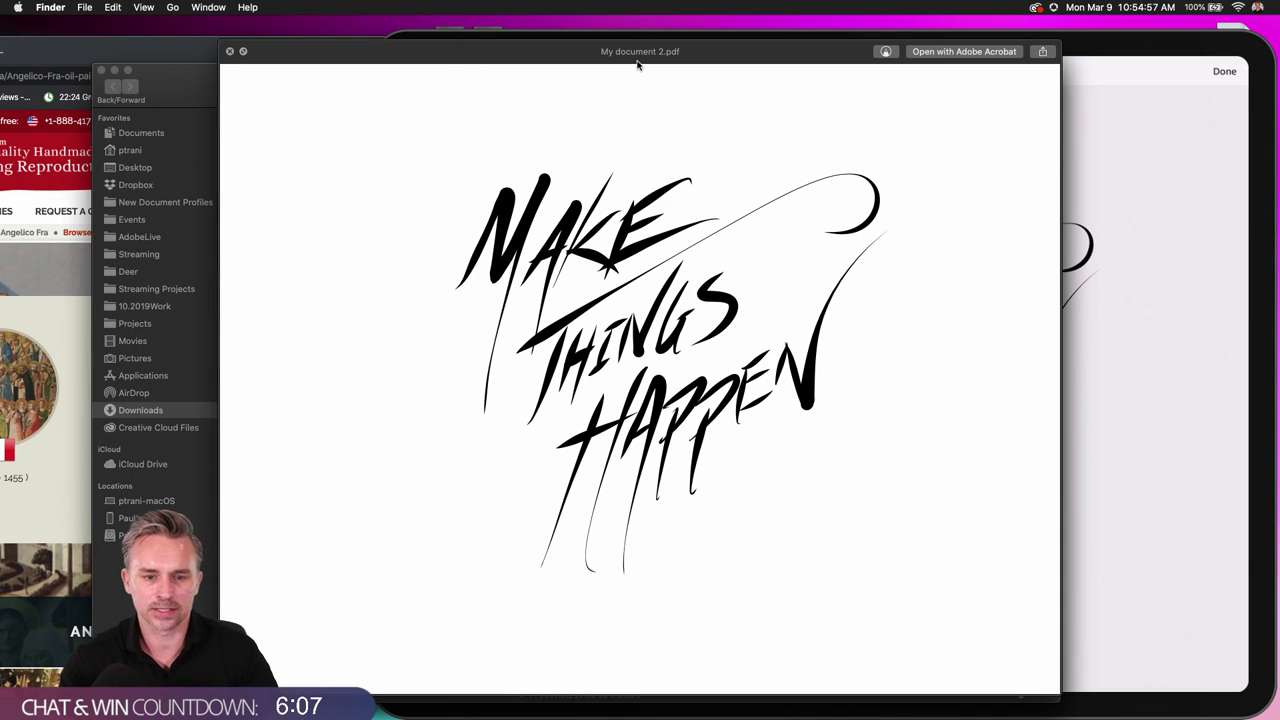
{"action": "key", "text": "space"}
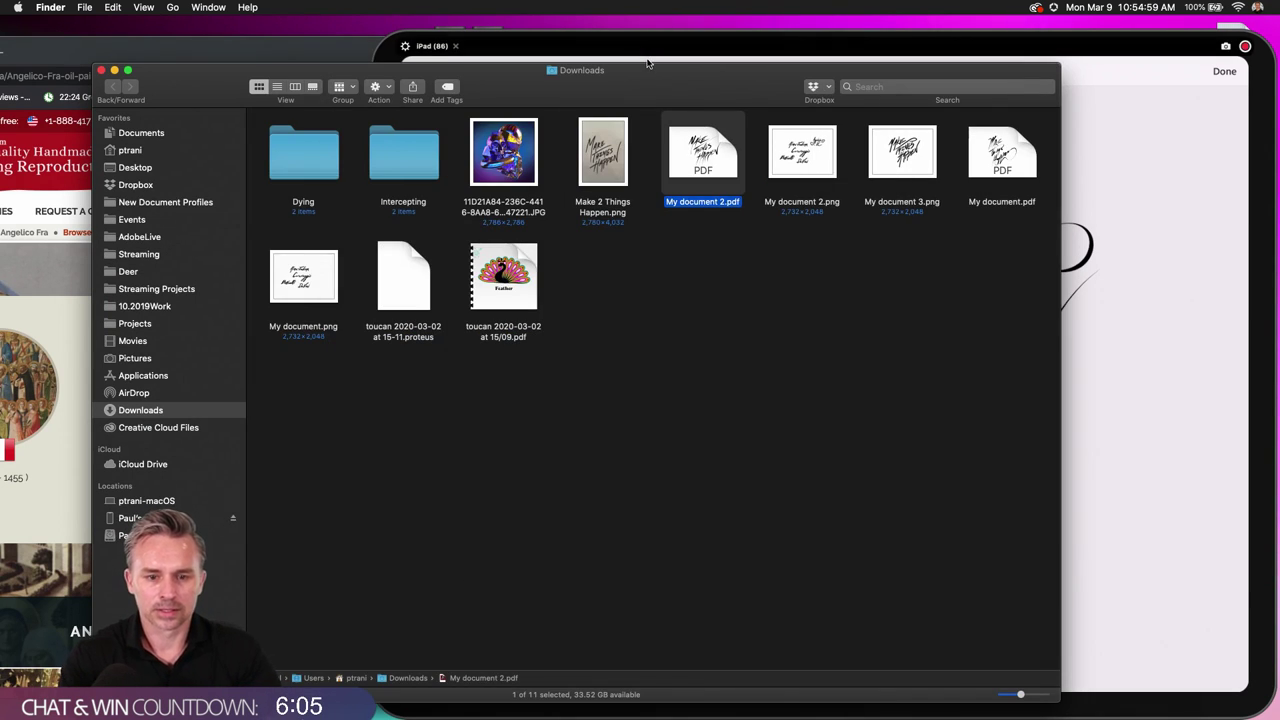
Step: Preview My document 2.pdf again and open it in Illustrator with Cmd+O
{"action": "left_click", "coordinate": [400, 113]}
{"action": "left_click_drag", "start_coordinate": [500, 94], "coordinate": [551, 75]}
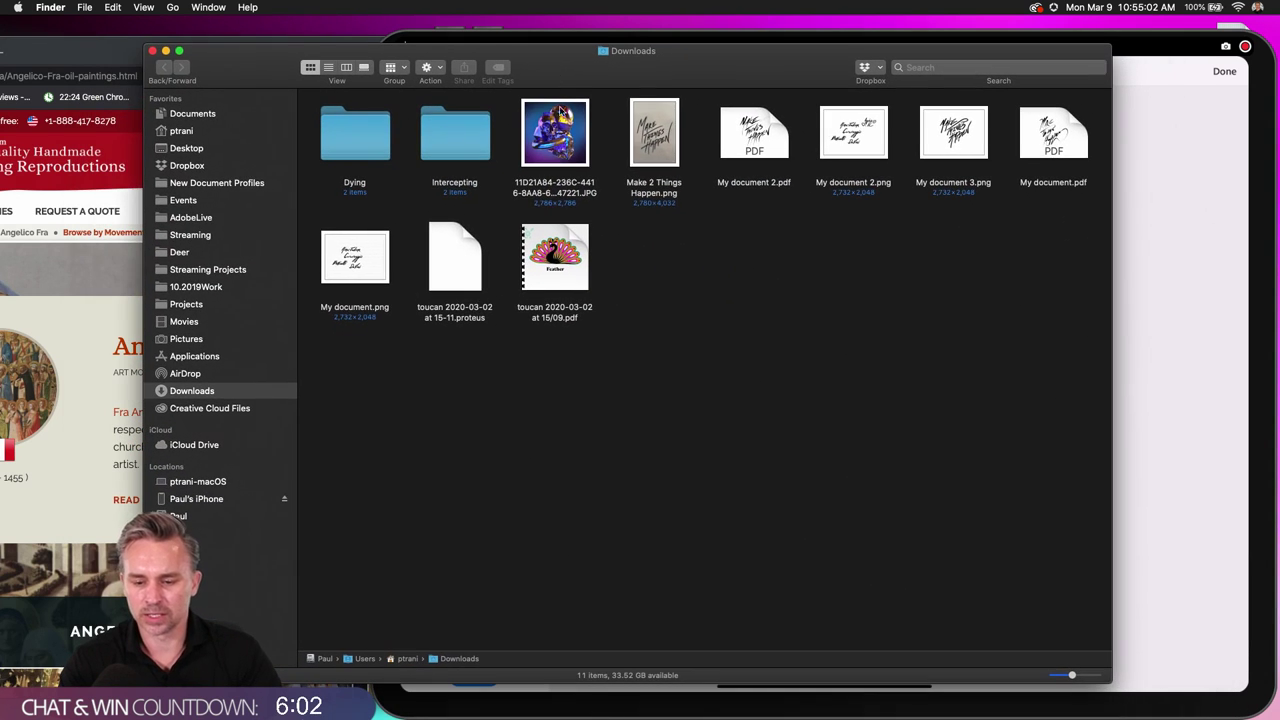
{"action": "left_click", "coordinate": [741, 155]}
{"action": "key", "text": "space"}
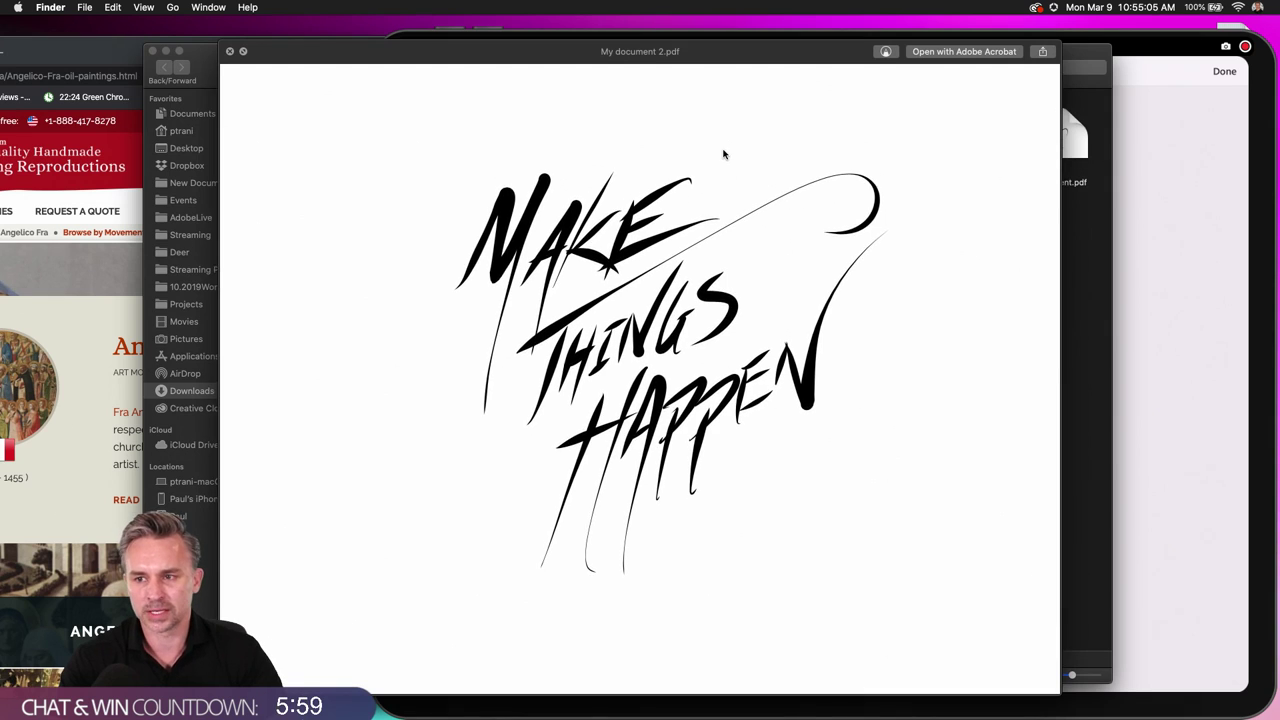
{"action": "key", "text": "space"}
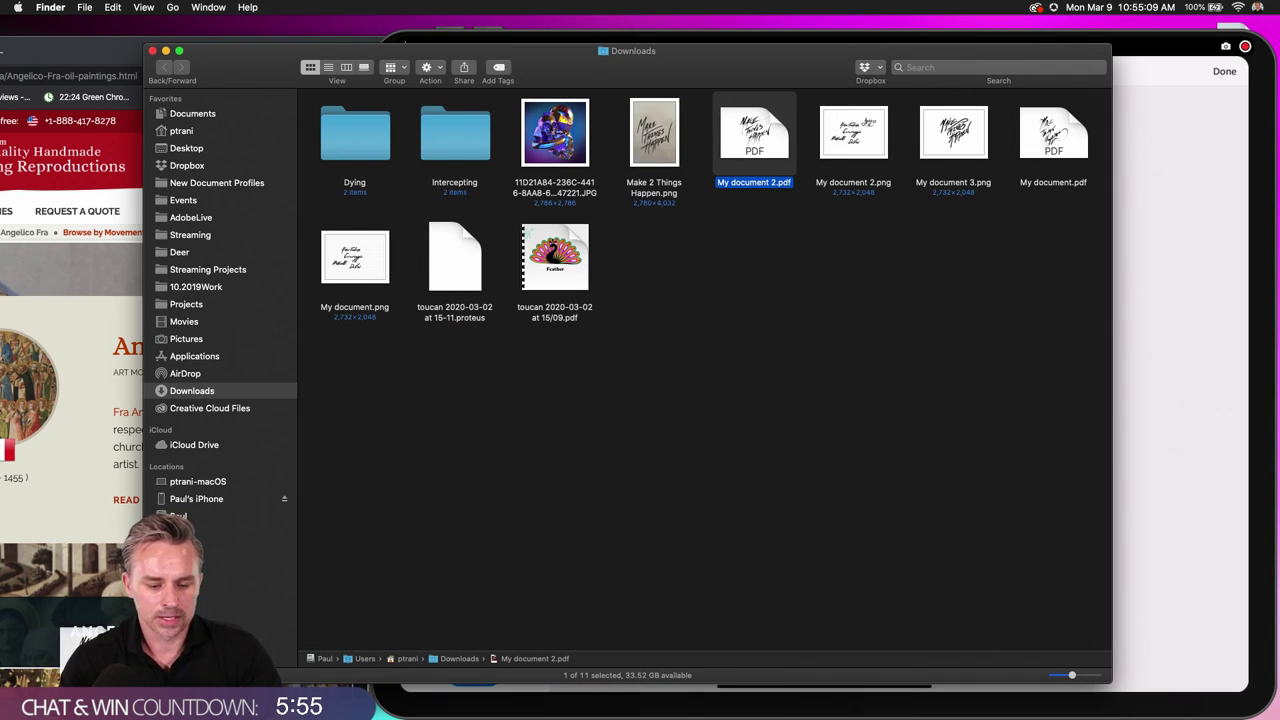
{"action": "key", "text": "super+o"}
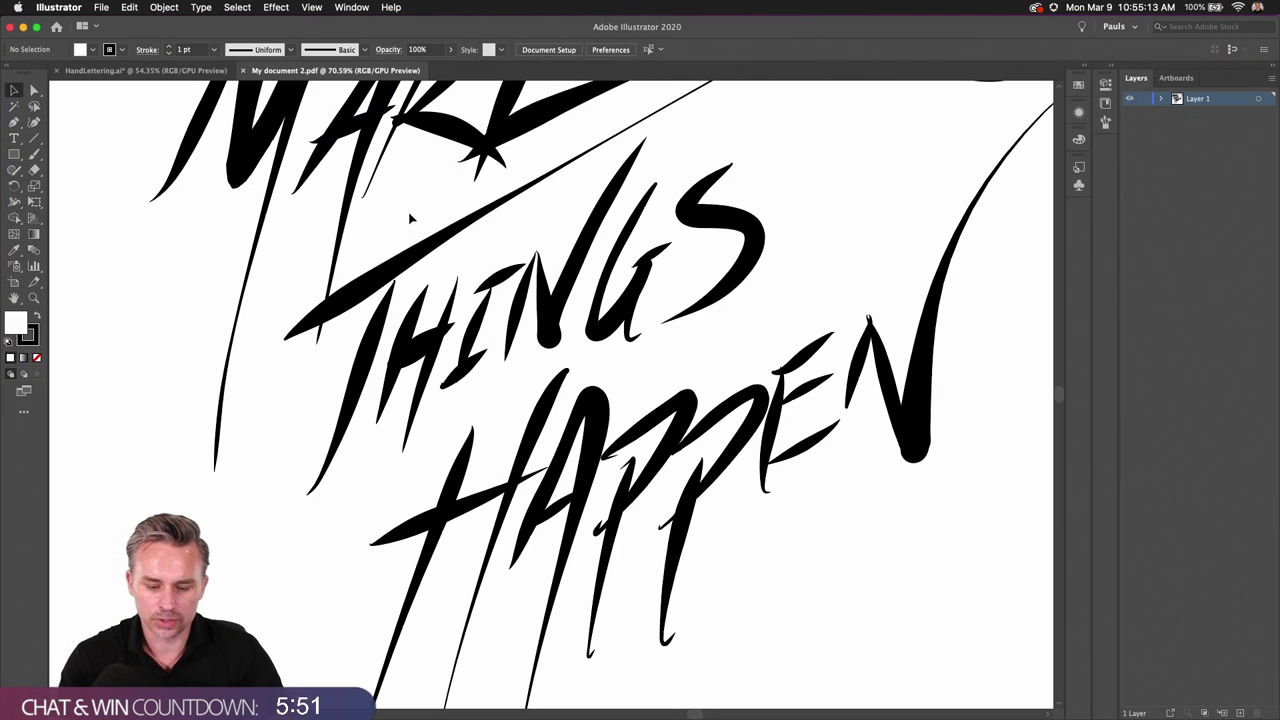
Step: Fit the MAKE THINGS HAPPEN artboard in the window and select all the lettering artwork
{"action": "key", "text": "super+0"}
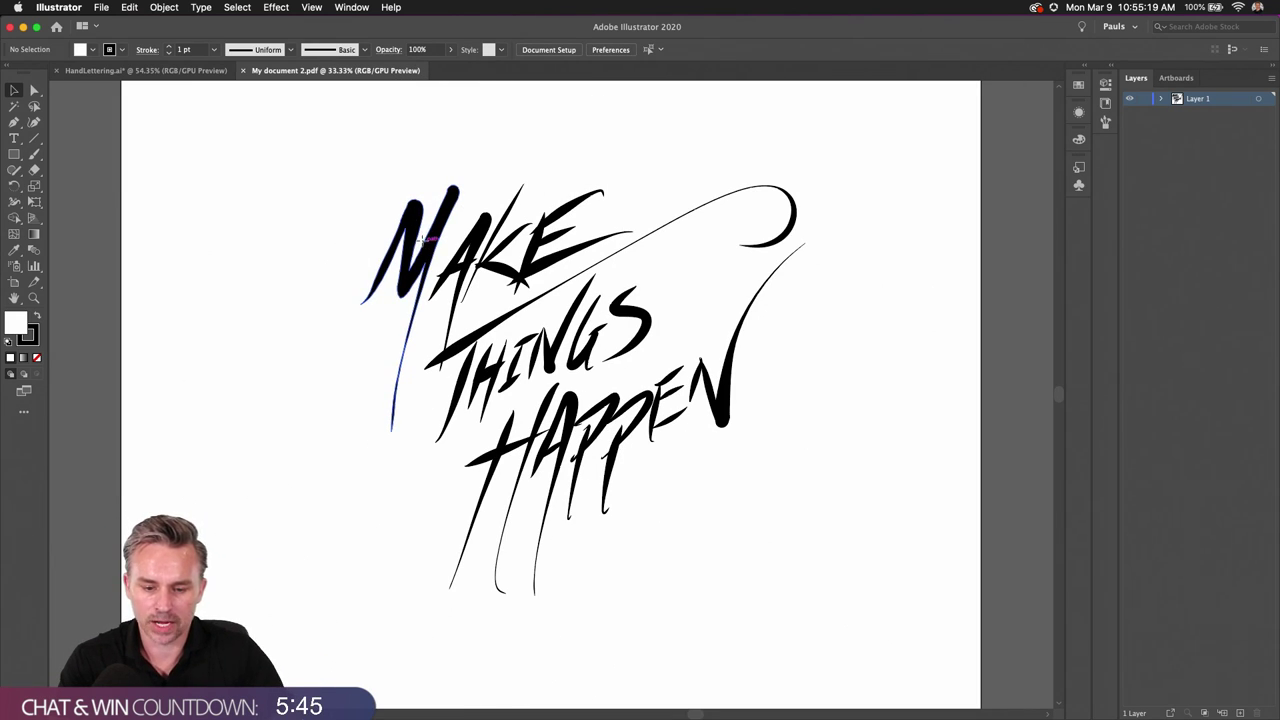
{"action": "key", "text": "super+a"}
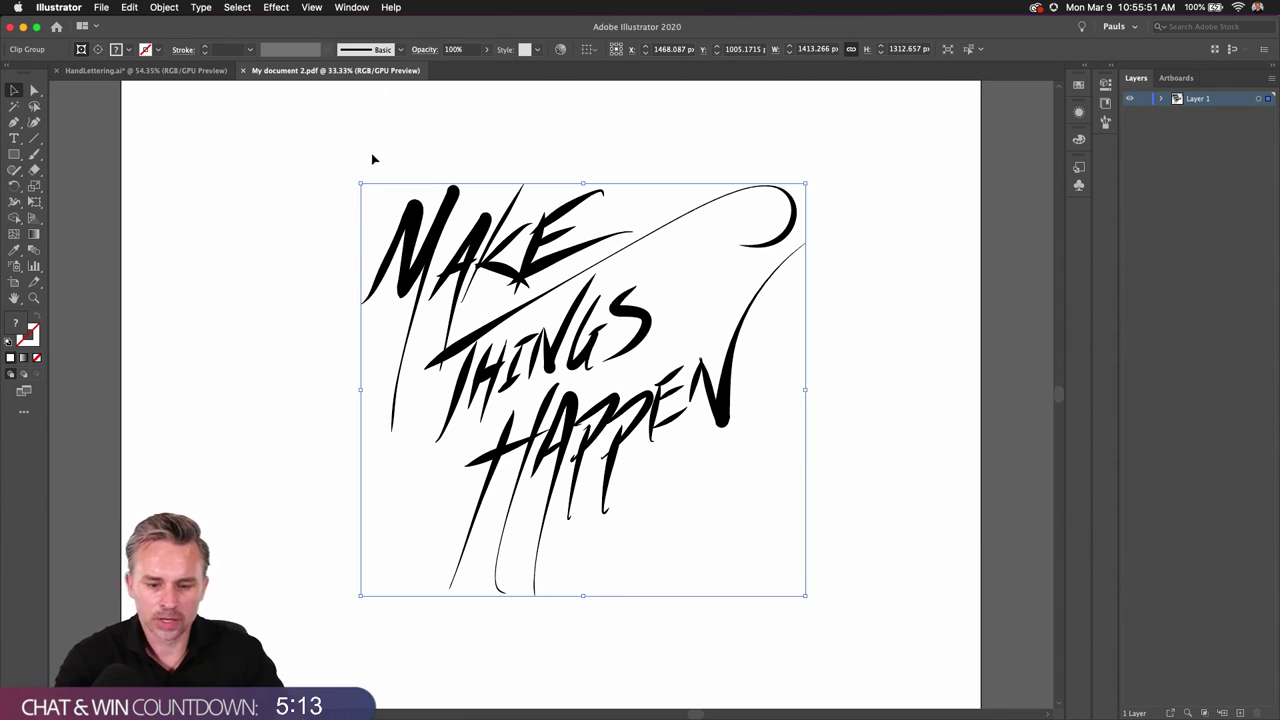
{"action": "scroll", "coordinate": [474, 204], "scroll_direction": "up", "scroll_amount": 5}
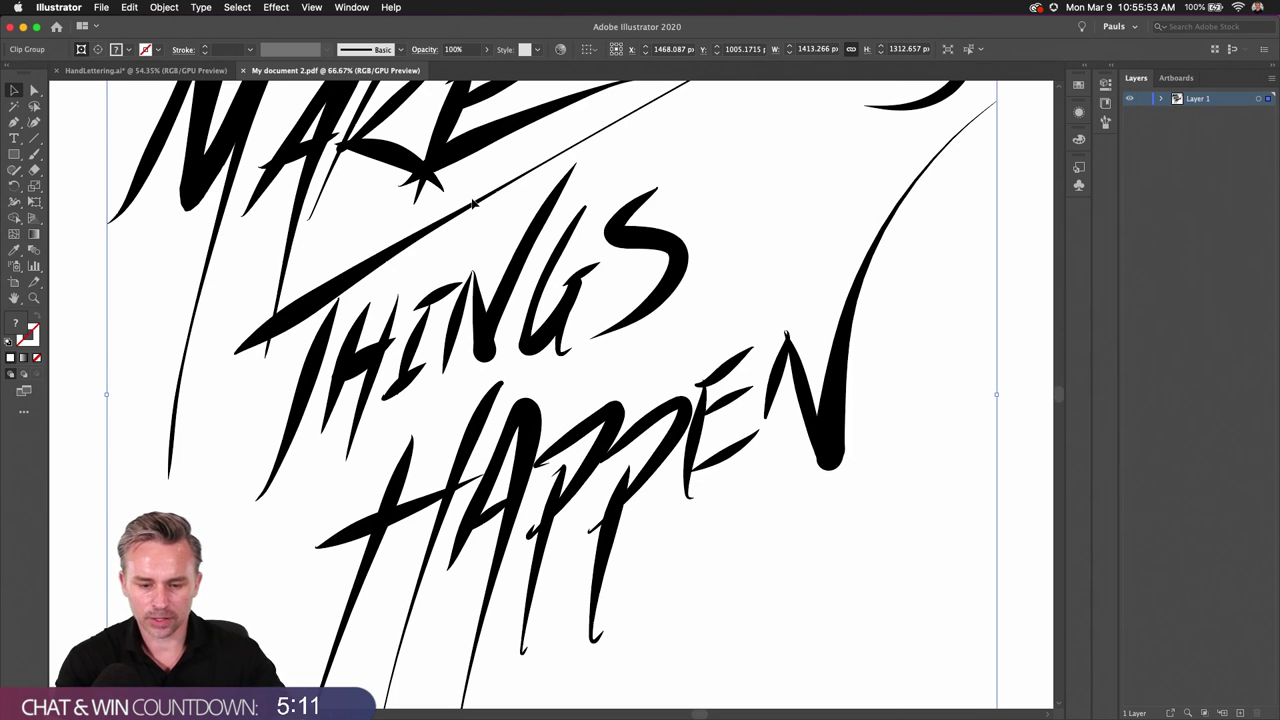
Step: Enter isolation mode on the clipped lettering group and try selecting strokes around the M
{"action": "scroll", "coordinate": [380, 197], "scroll_direction": "down", "scroll_amount": 2}
{"action": "scroll", "coordinate": [380, 197], "scroll_direction": "down", "scroll_amount": 3}
{"action": "scroll", "coordinate": [405, 310], "scroll_direction": "up", "scroll_amount": 2}
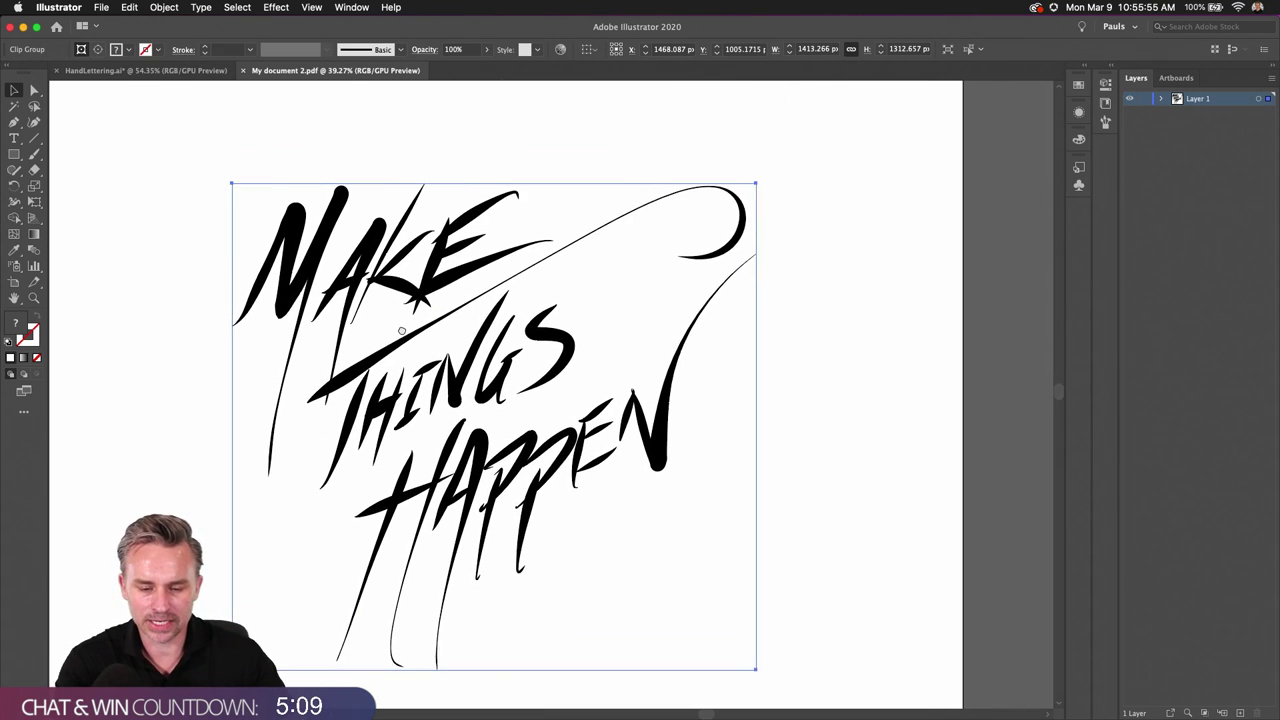
{"action": "double_click", "coordinate": [404, 304]}
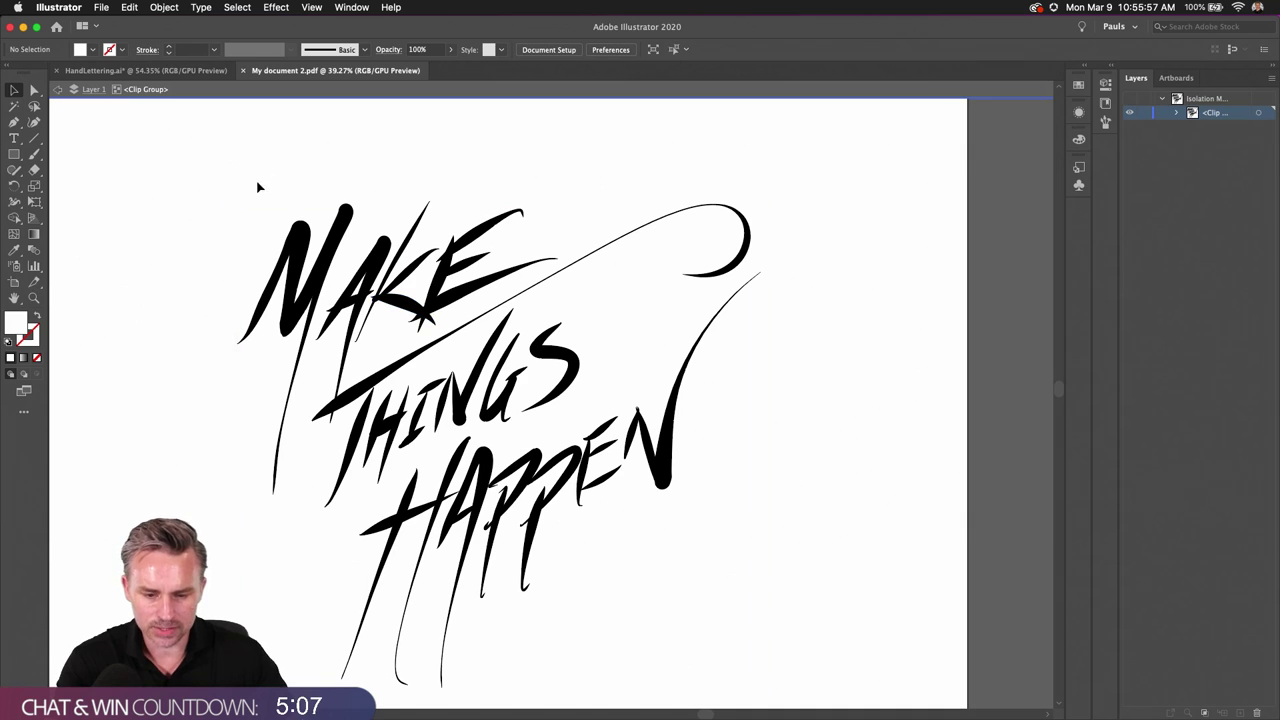
{"action": "left_click_drag", "start_coordinate": [212, 170], "coordinate": [283, 256]}
{"action": "left_click", "coordinate": [396, 330]}
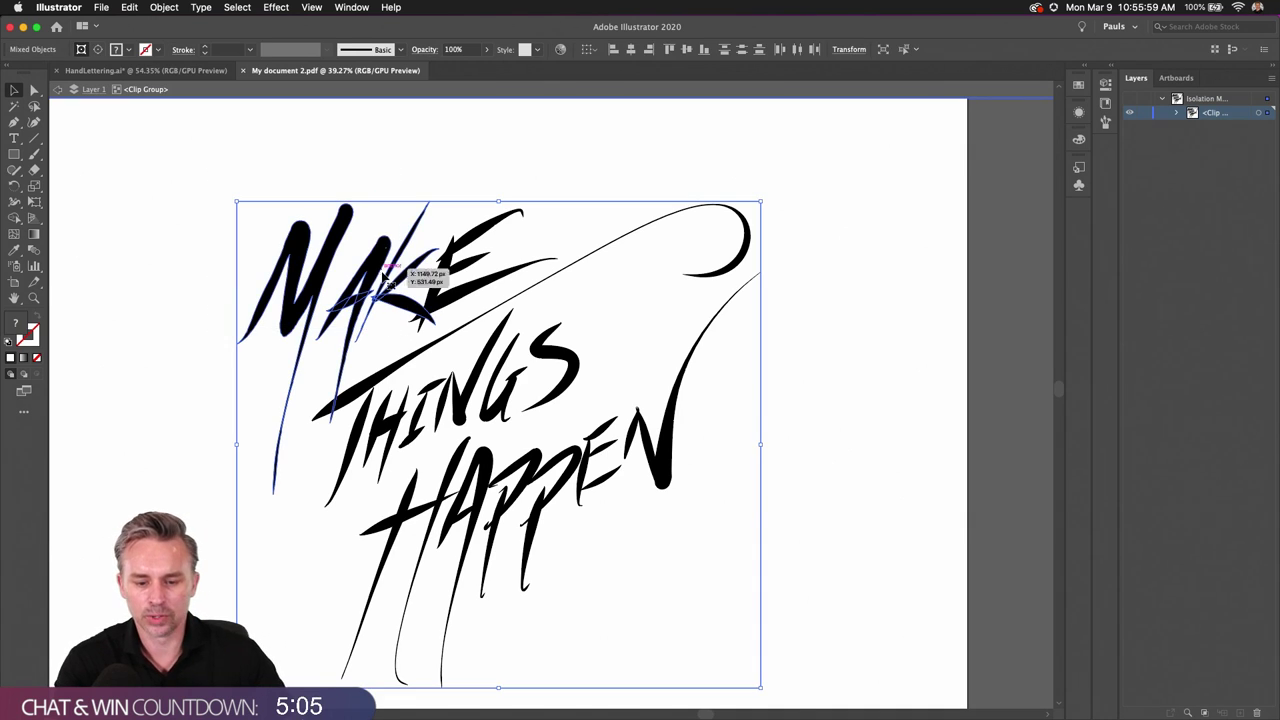
Step: Nudge the A's stroke, then marquee-select all the MAKE strokes without the clipping path
{"action": "left_click", "coordinate": [192, 192]}
{"action": "left_click", "coordinate": [318, 265]}
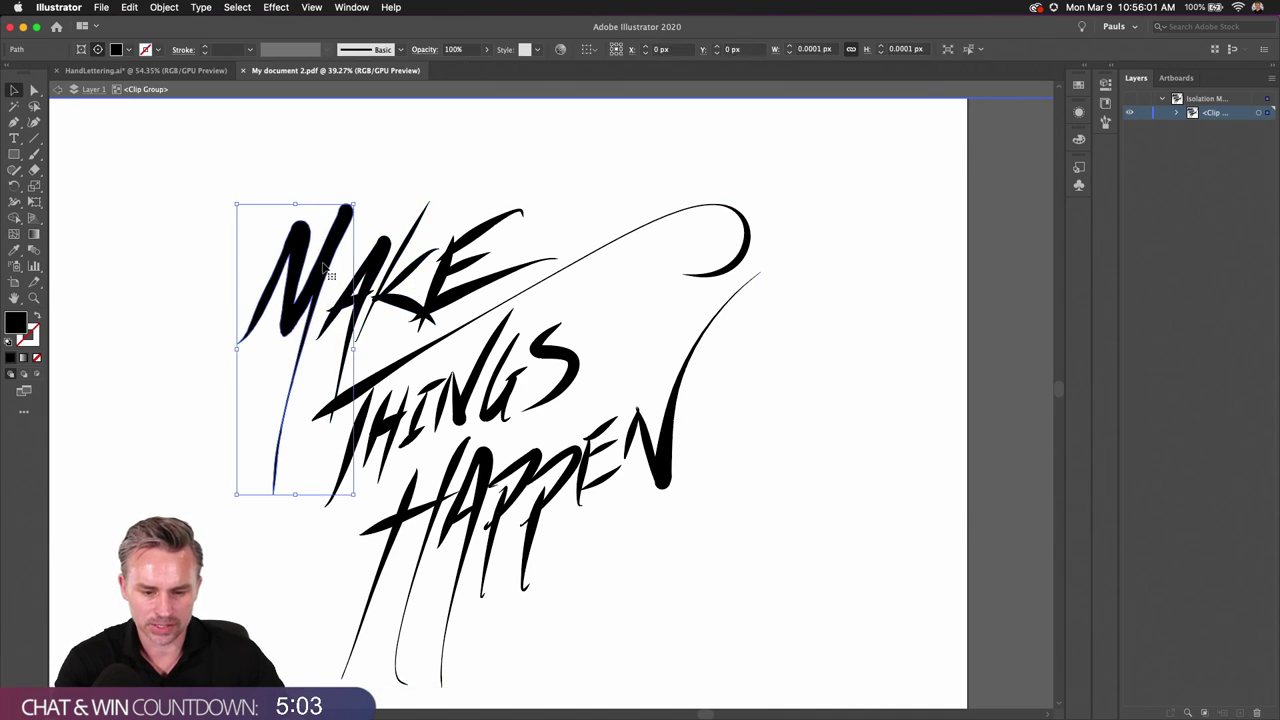
{"action": "mouse_move", "coordinate": [370, 267]}
{"action": "left_mouse_down"}
{"action": "mouse_move", "coordinate": [430, 270]}
{"action": "mouse_move", "coordinate": [408, 280]}
{"action": "mouse_move", "coordinate": [420, 274]}
{"action": "left_mouse_up"}
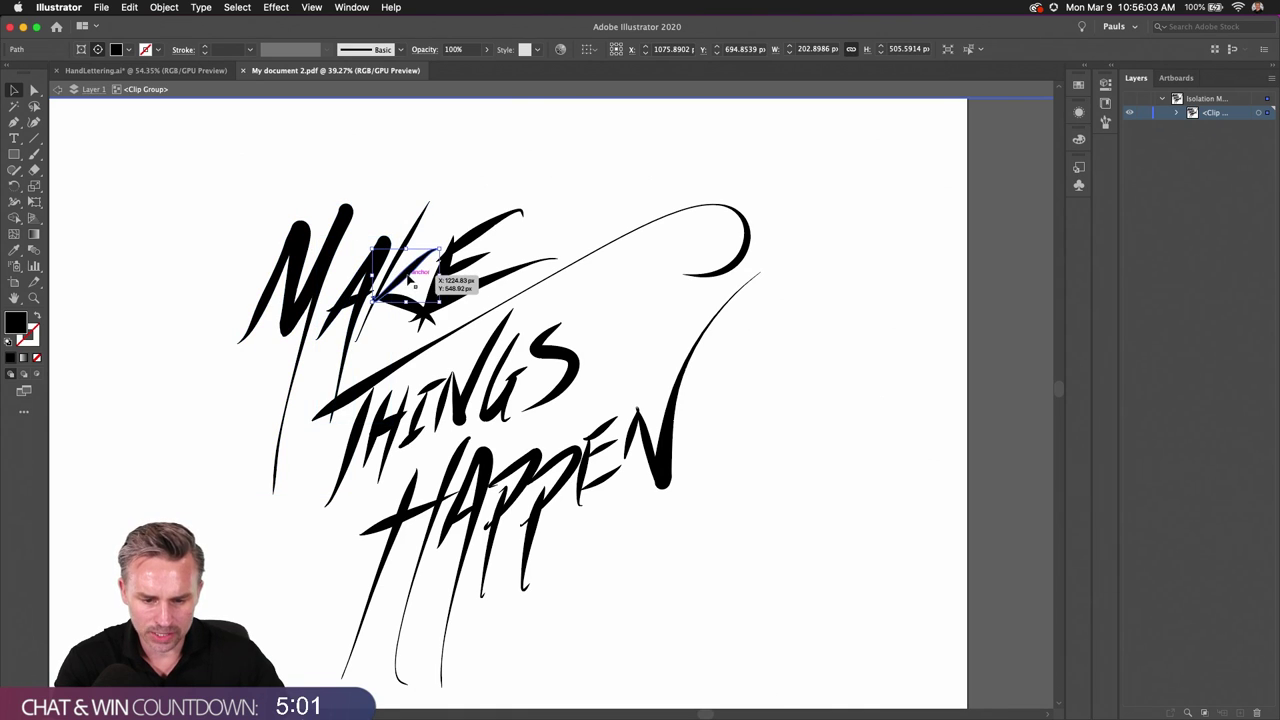
{"action": "left_click_drag", "start_coordinate": [320, 138], "coordinate": [376, 196]}
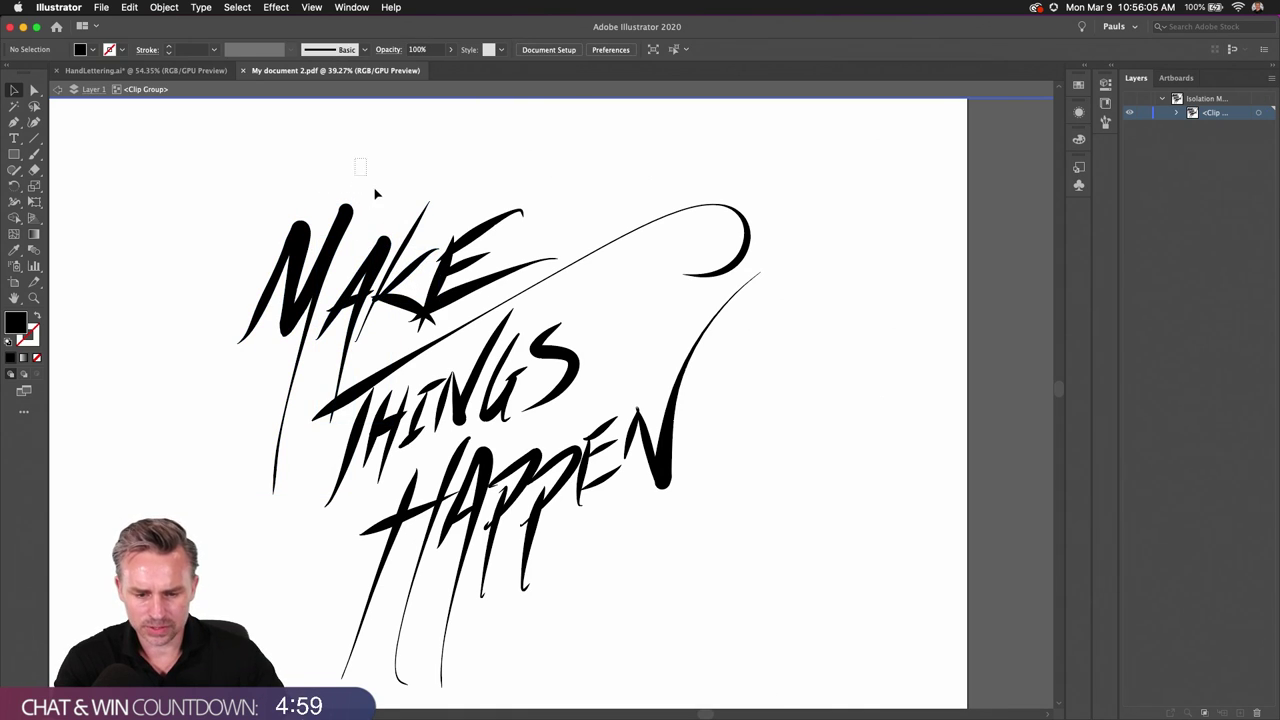
{"action": "left_click", "coordinate": [237, 232]}
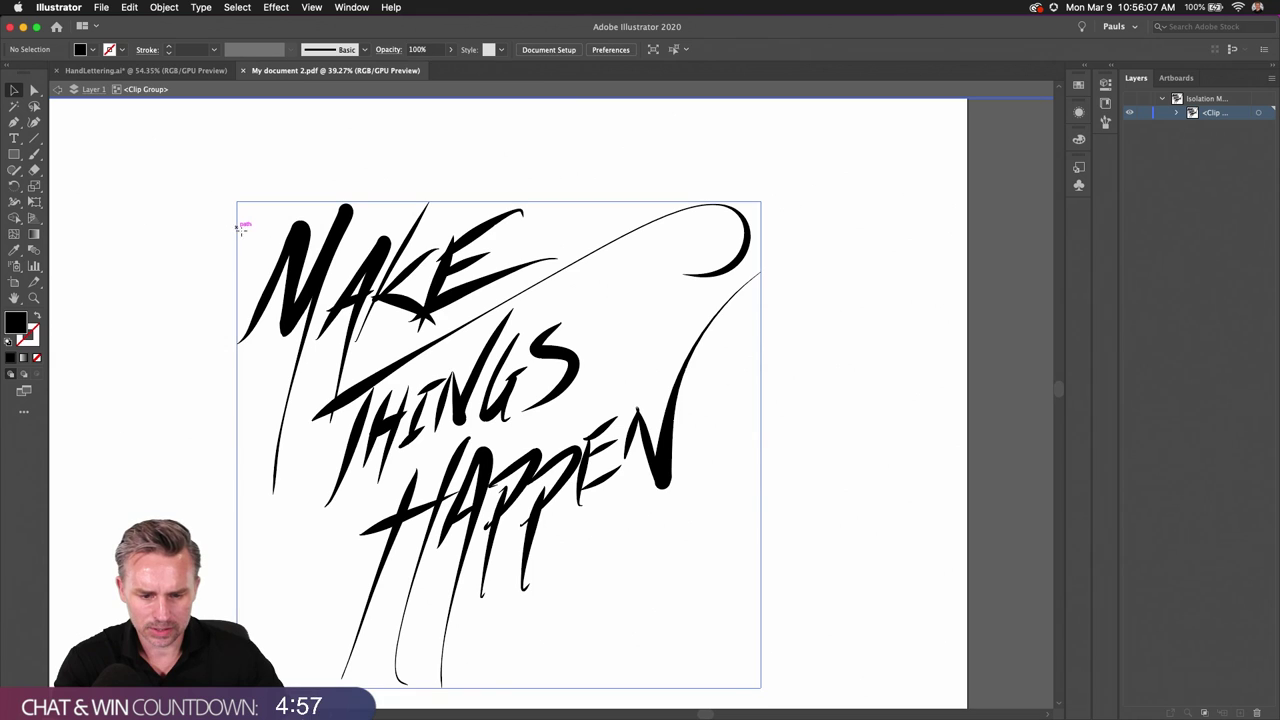
{"action": "key", "text": "super+shift+a"}
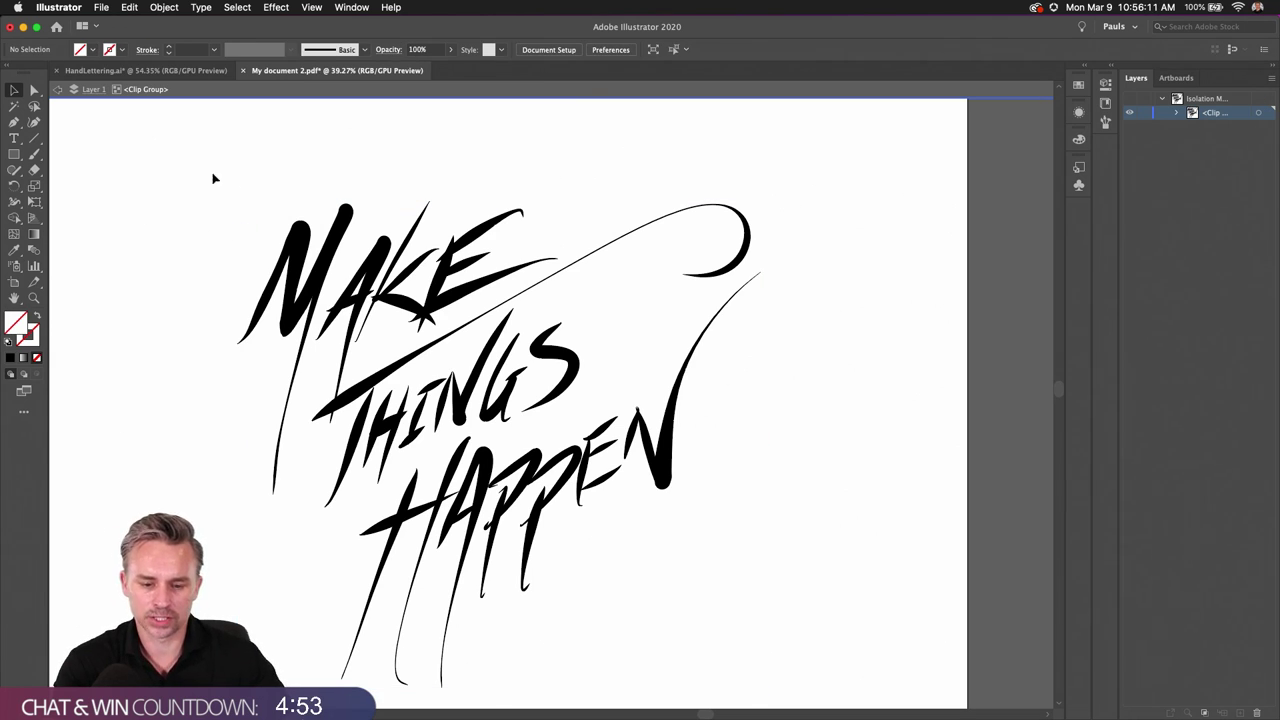
{"action": "left_click_drag", "start_coordinate": [212, 177], "coordinate": [320, 238]}
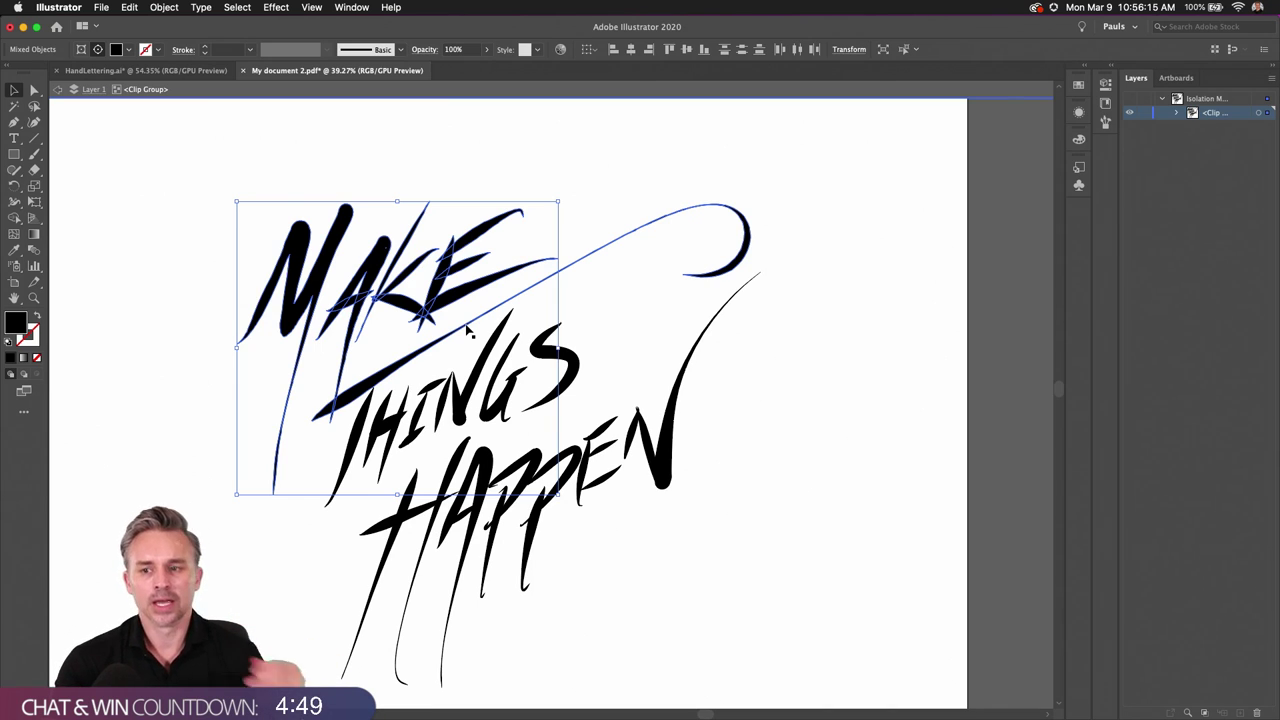
Step: Select the E's top stroke and zoom in along it to inspect it
{"action": "left_click", "coordinate": [157, 237]}
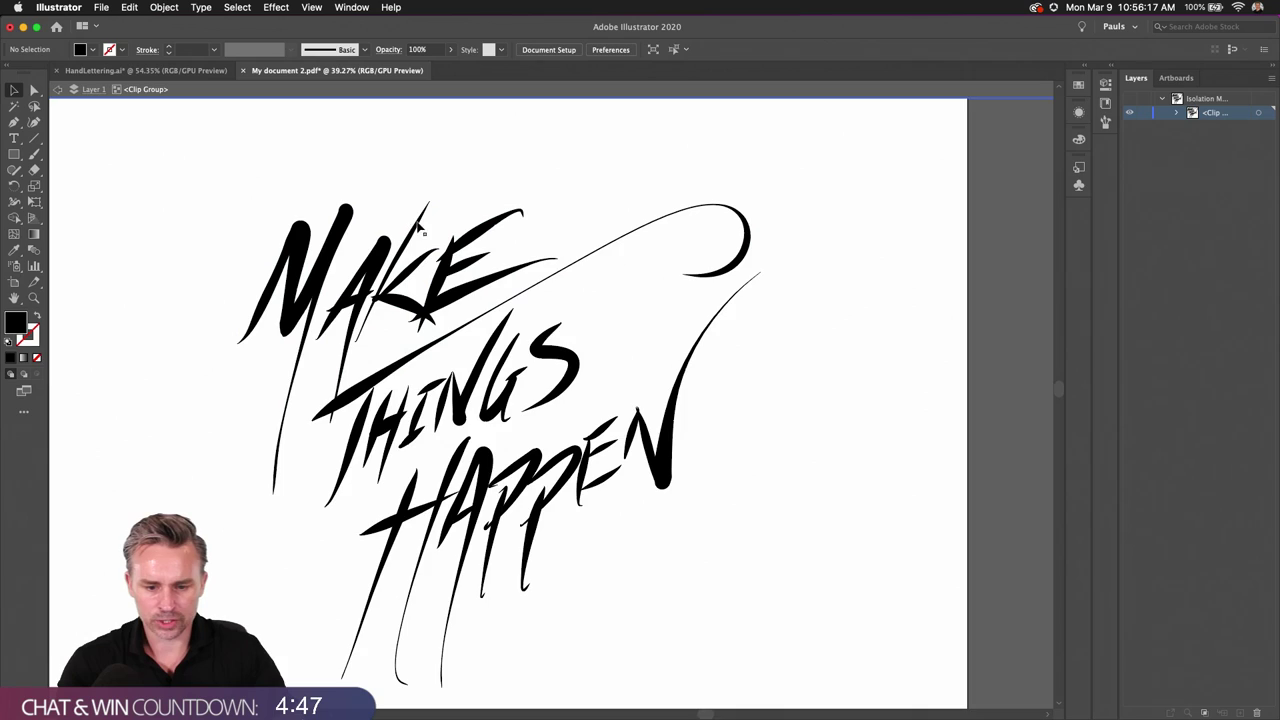
{"action": "scroll", "coordinate": [383, 226], "scroll_direction": "up", "scroll_amount": 5}
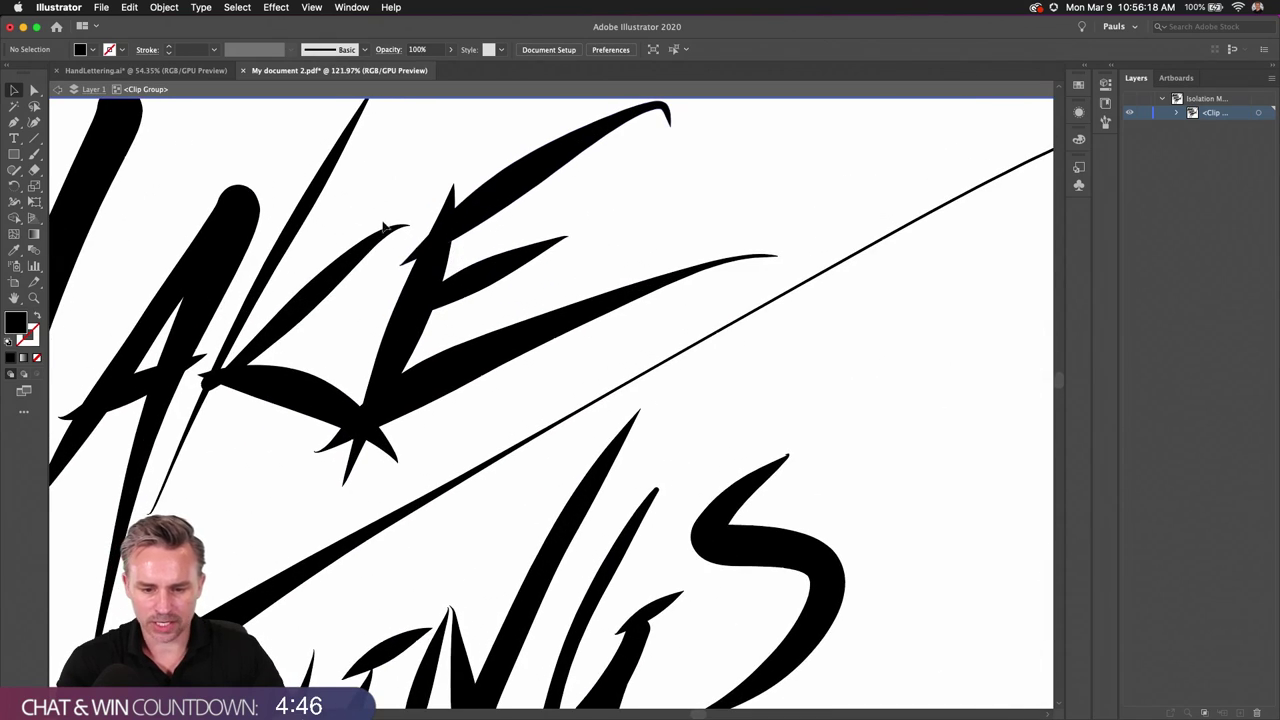
{"action": "left_click", "coordinate": [490, 212]}
{"action": "scroll", "coordinate": [490, 212], "scroll_direction": "down", "scroll_amount": 1}
{"action": "scroll", "coordinate": [490, 212], "scroll_direction": "down", "scroll_amount": 5}
{"action": "scroll", "coordinate": [488, 180], "scroll_direction": "up", "scroll_amount": 5}
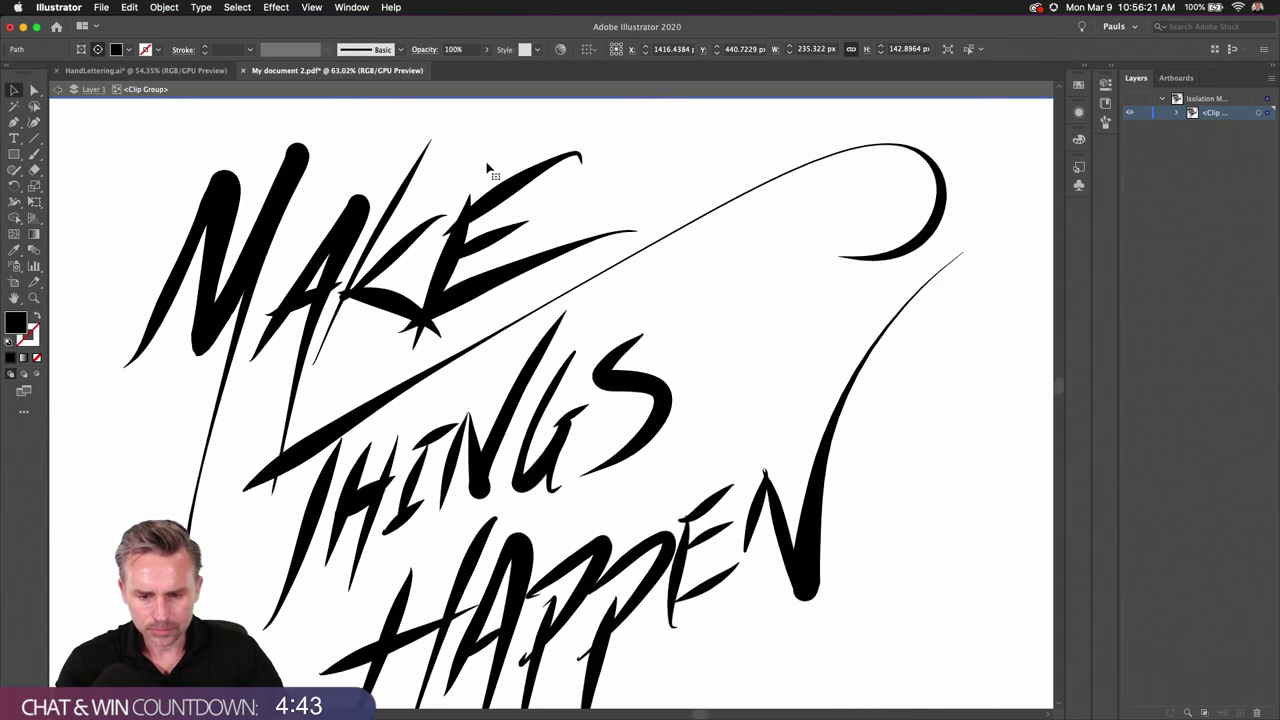
{"action": "scroll", "coordinate": [452, 175], "scroll_direction": "up", "scroll_amount": 5}
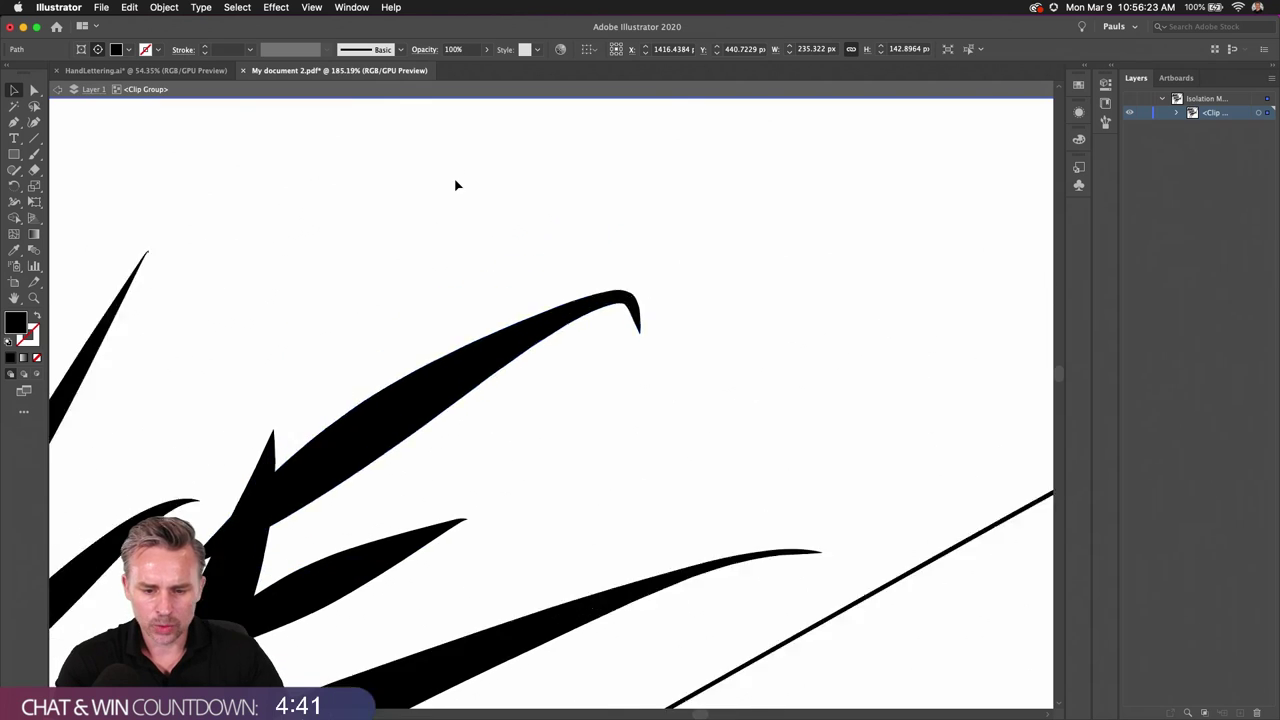
{"action": "mouse_move", "coordinate": [460, 437]}
{"action": "left_mouse_down"}
{"action": "mouse_move", "coordinate": [491, 143]}
{"action": "mouse_move", "coordinate": [580, 209]}
{"action": "left_mouse_up"}
{"action": "scroll", "coordinate": [579, 210], "scroll_direction": "down", "scroll_amount": 6}
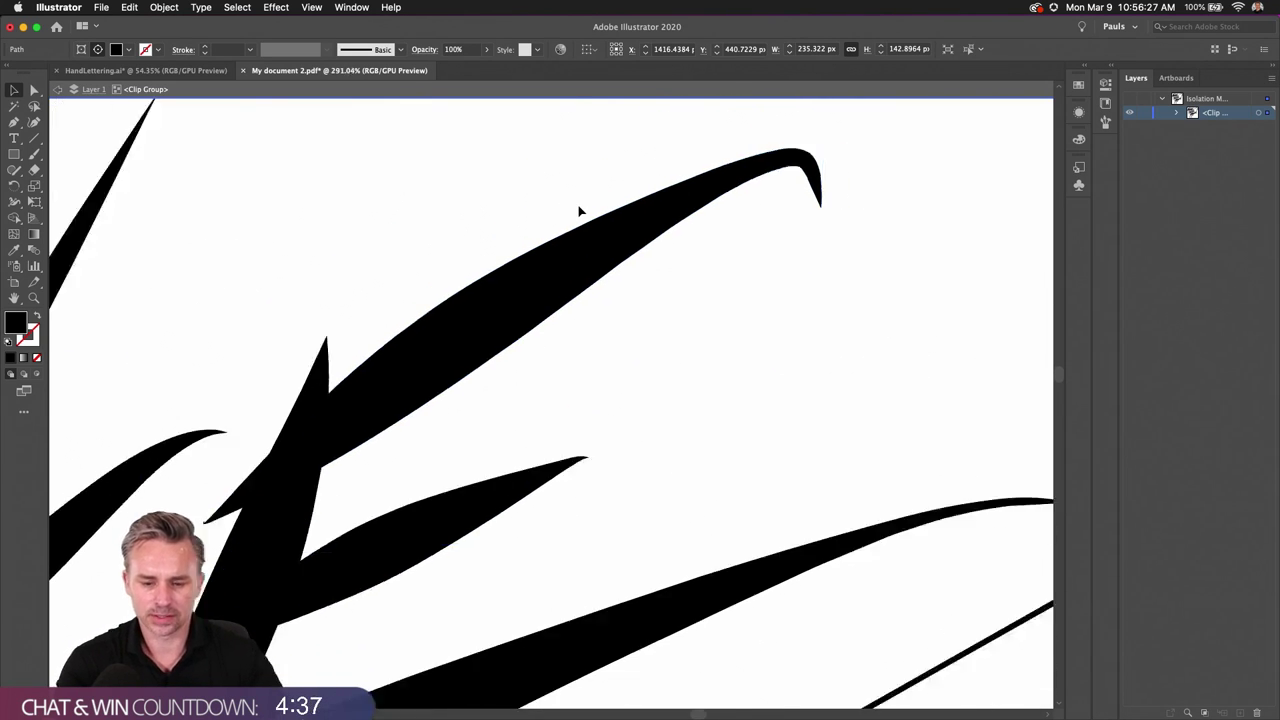
Step: Marquee-select all the MAKE strokes and group them with Cmd+G
{"action": "left_click", "coordinate": [15, 91]}
{"action": "mouse_move", "coordinate": [150, 214]}
{"action": "left_mouse_down"}
{"action": "mouse_move", "coordinate": [168, 242]}
{"action": "mouse_move", "coordinate": [395, 390]}
{"action": "mouse_move", "coordinate": [414, 353]}
{"action": "left_mouse_up"}
{"action": "key", "text": "ctrl+g"}
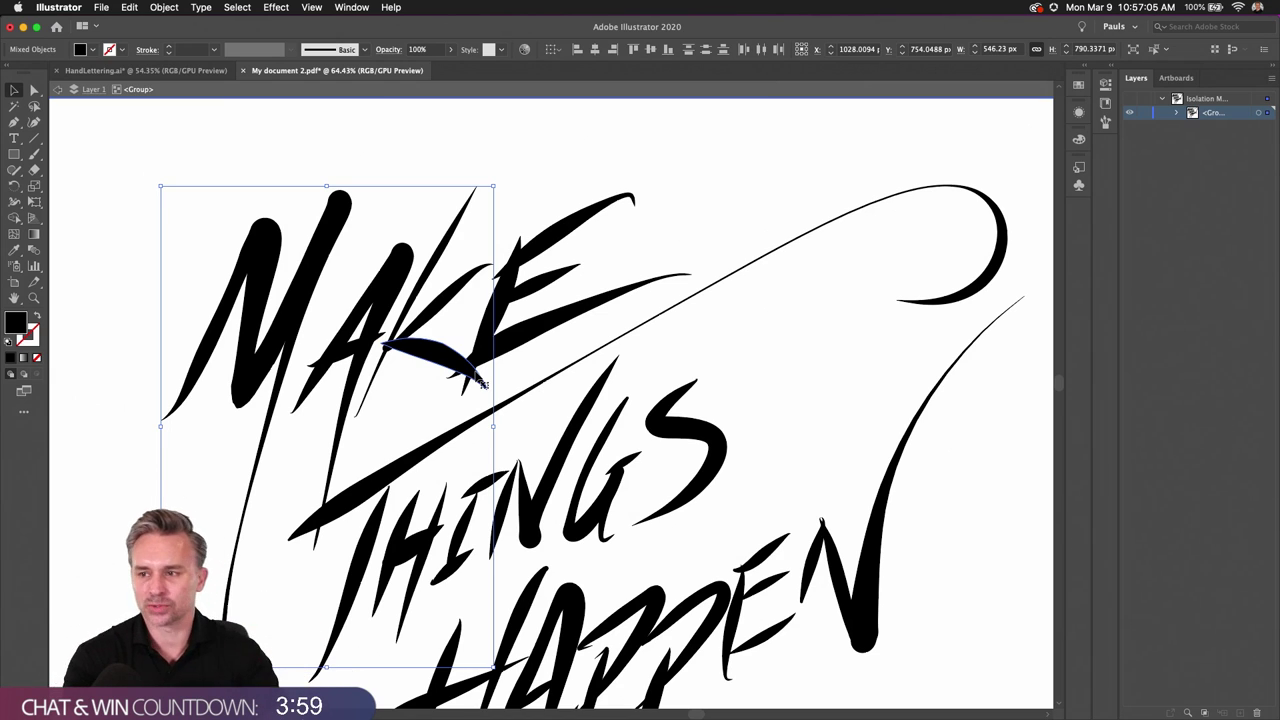
Step: Nudge the stroke near the E into place and select the long curved upper stroke
{"action": "left_click_drag", "start_coordinate": [482, 383], "coordinate": [470, 368]}
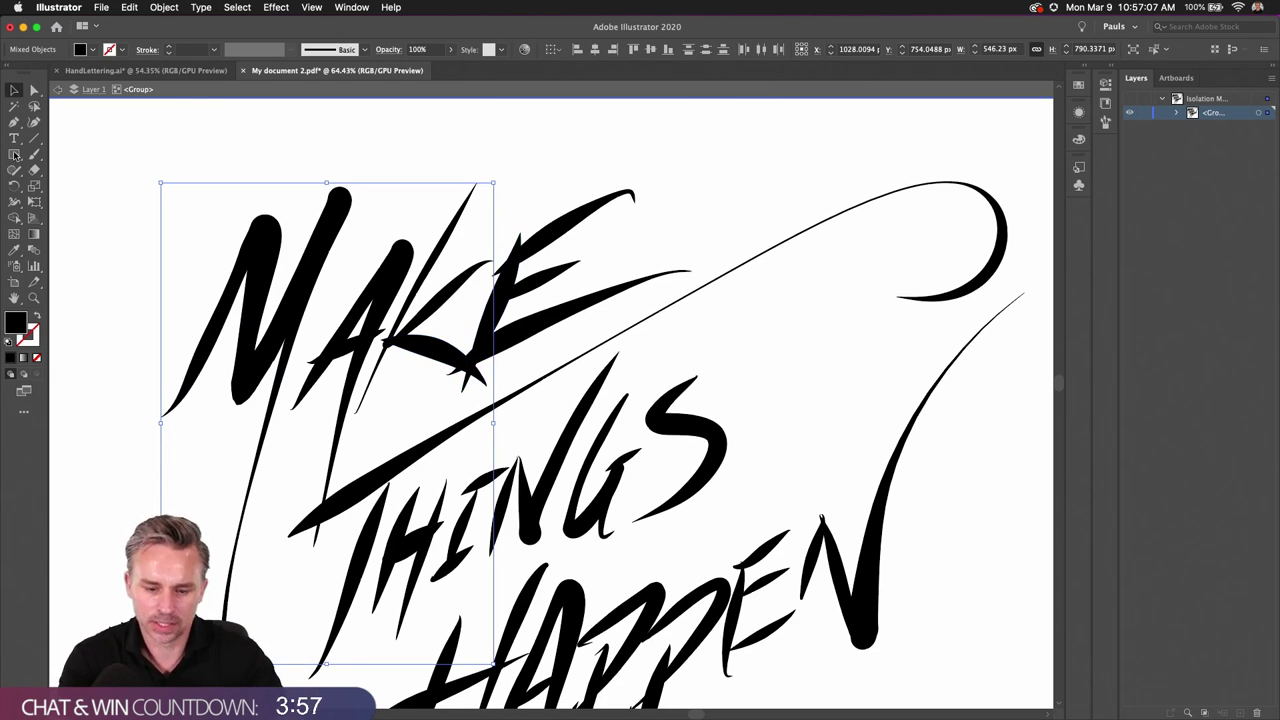
{"action": "scroll", "coordinate": [630, 255], "scroll_direction": "down", "scroll_amount": 3}
{"action": "scroll", "coordinate": [680, 206], "scroll_direction": "up", "scroll_amount": 5}
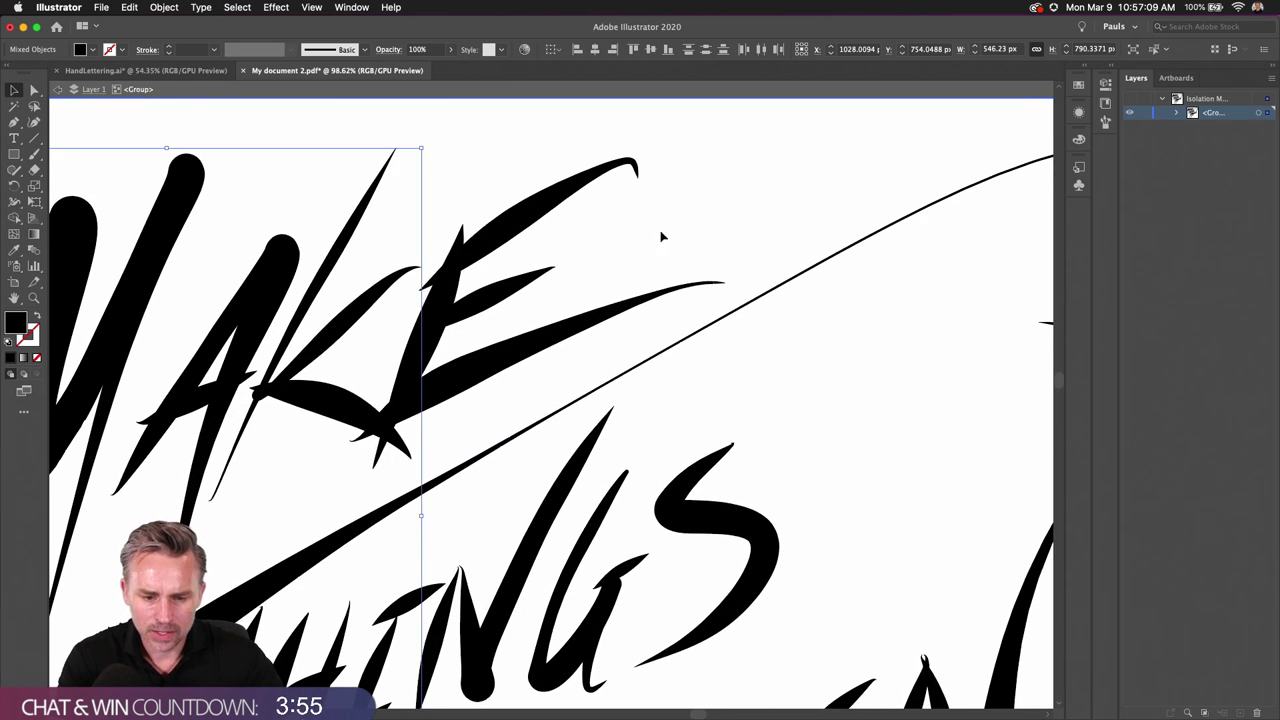
{"action": "scroll", "coordinate": [519, 366], "scroll_direction": "up", "scroll_amount": 3}
{"action": "left_click", "coordinate": [477, 310]}
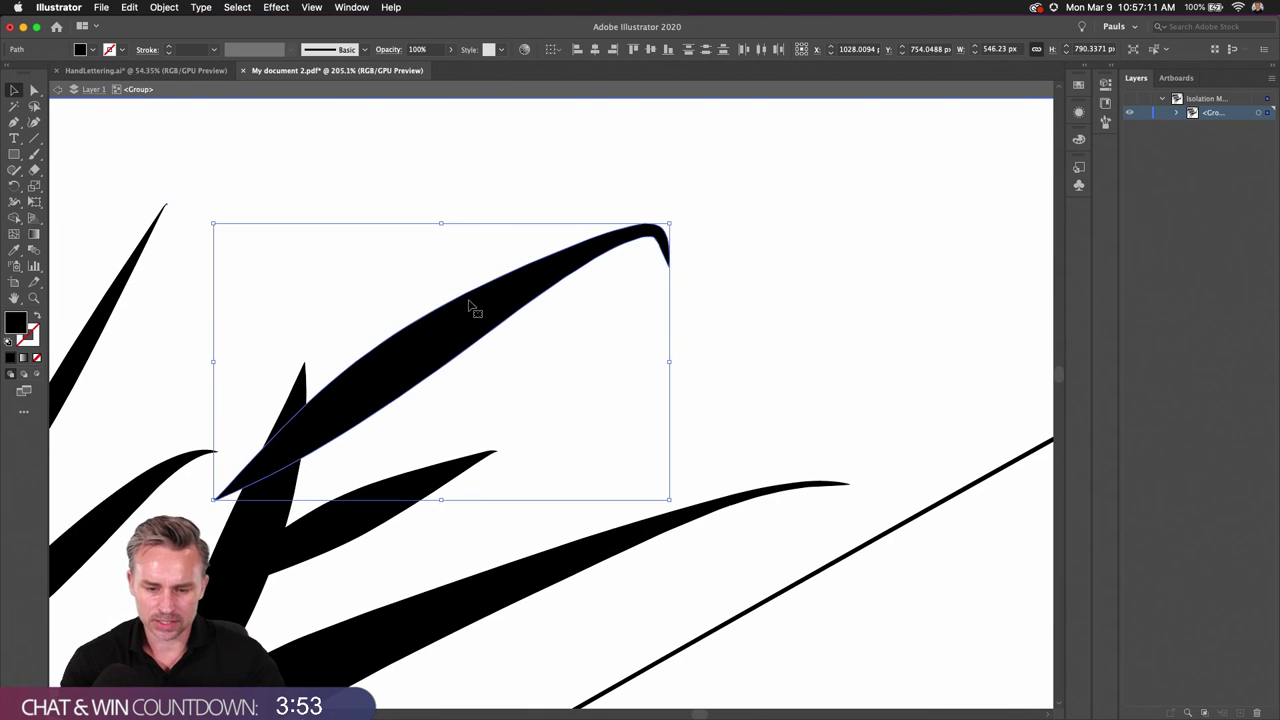
{"action": "key", "text": "space"}
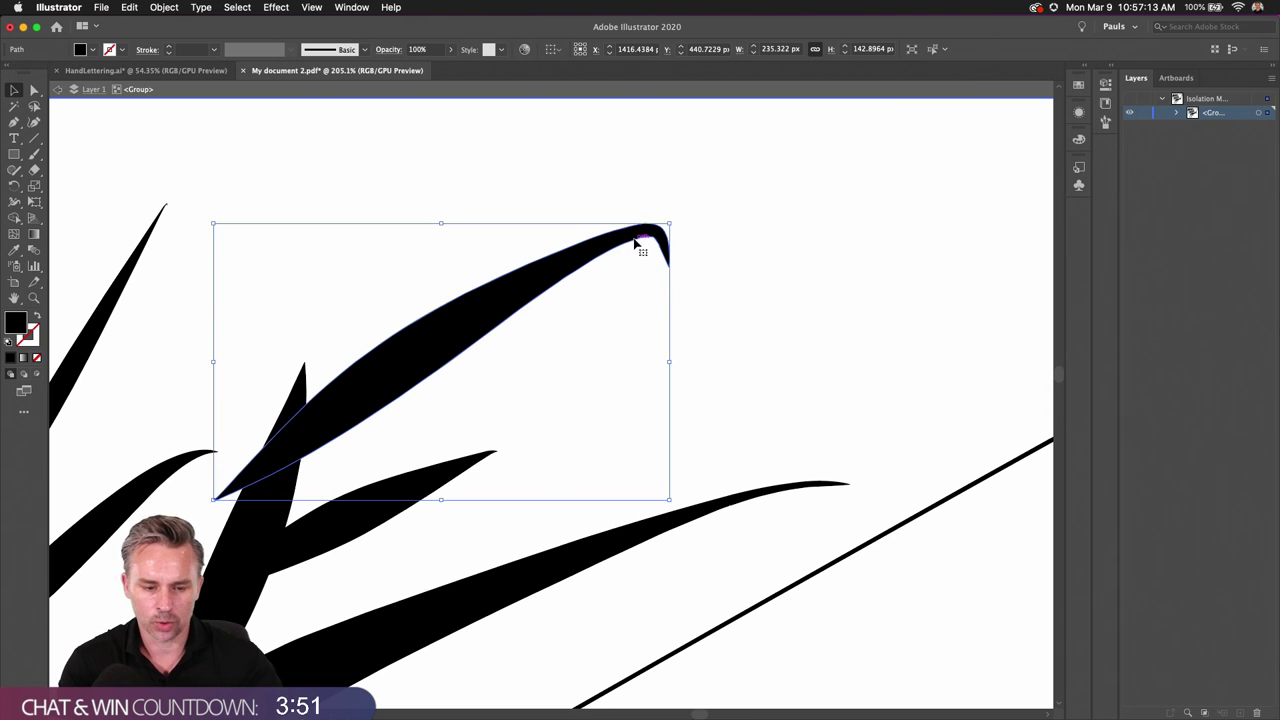
Step: Toggle Direct Selection (A) and Selection (V) to inspect the upper stroke's many anchor points
{"action": "scroll", "coordinate": [636, 243], "scroll_direction": "up", "scroll_amount": 4}
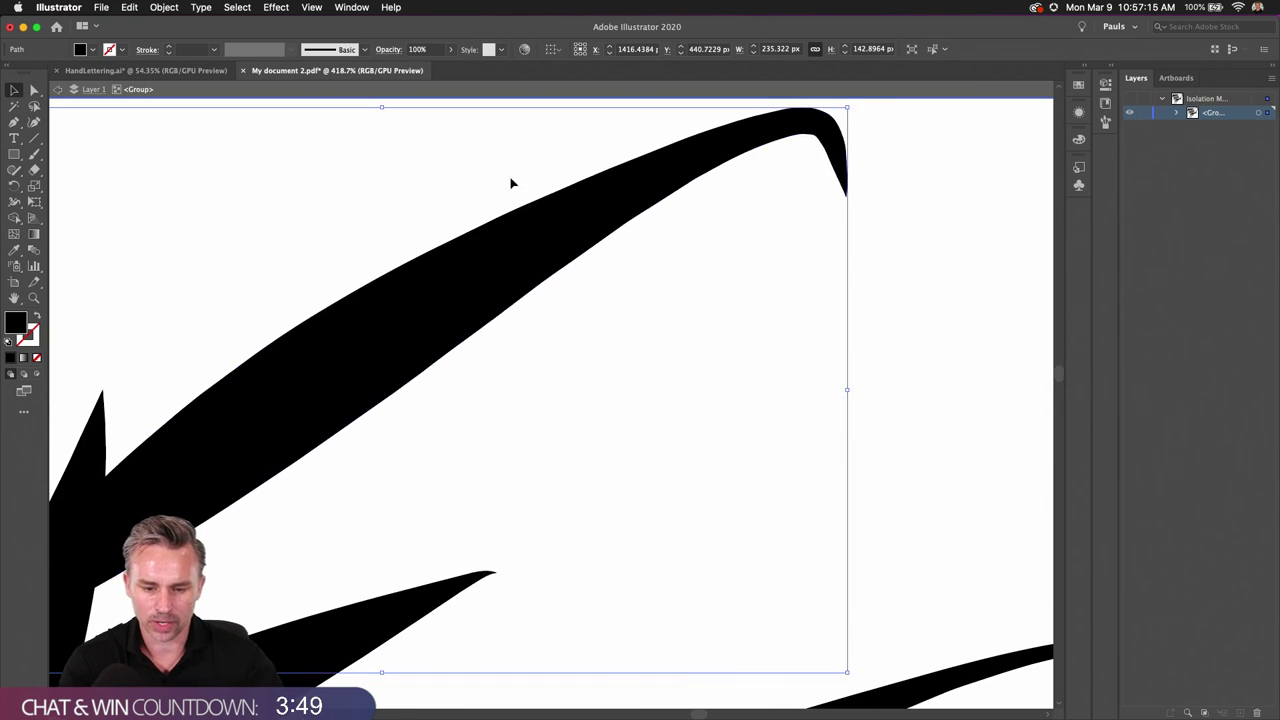
{"action": "scroll", "coordinate": [510, 190], "scroll_direction": "down", "scroll_amount": 4}
{"action": "key", "text": "a"}
{"action": "scroll", "coordinate": [713, 373], "scroll_direction": "up", "scroll_amount": 2}
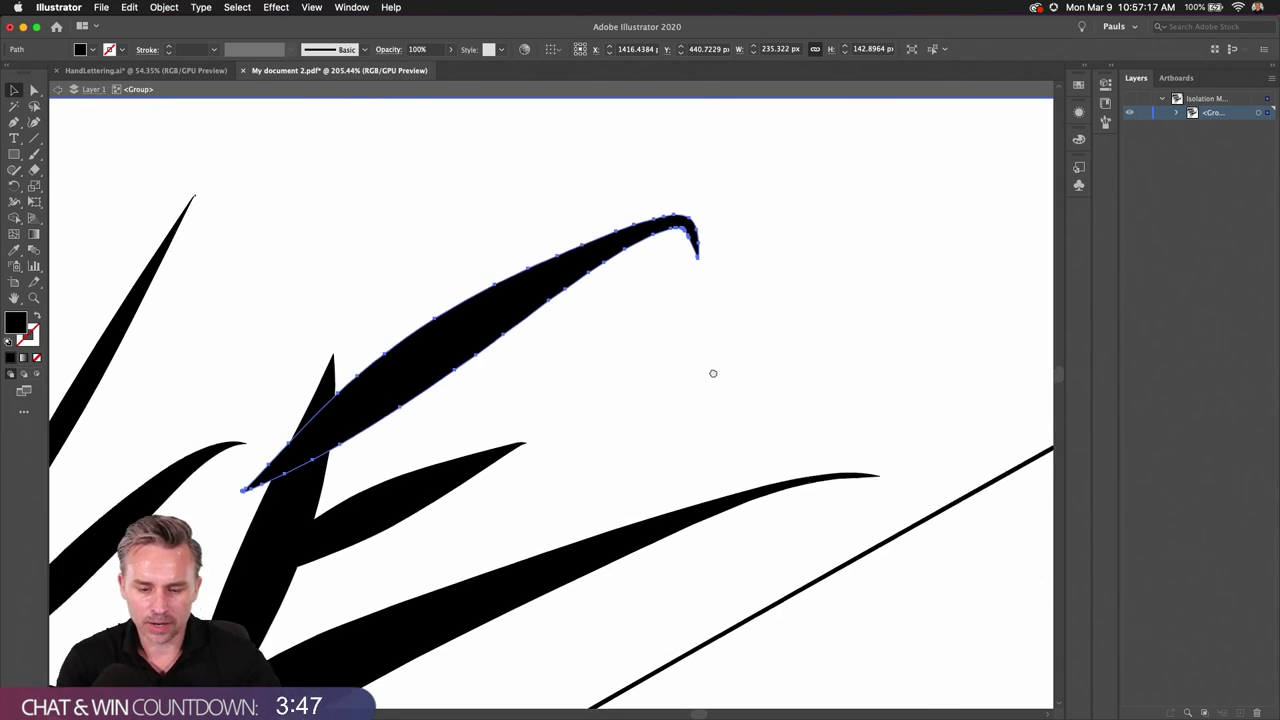
{"action": "scroll", "coordinate": [713, 373], "scroll_direction": "up", "scroll_amount": 2}
{"action": "key", "text": "v"}
{"action": "key", "text": "a"}
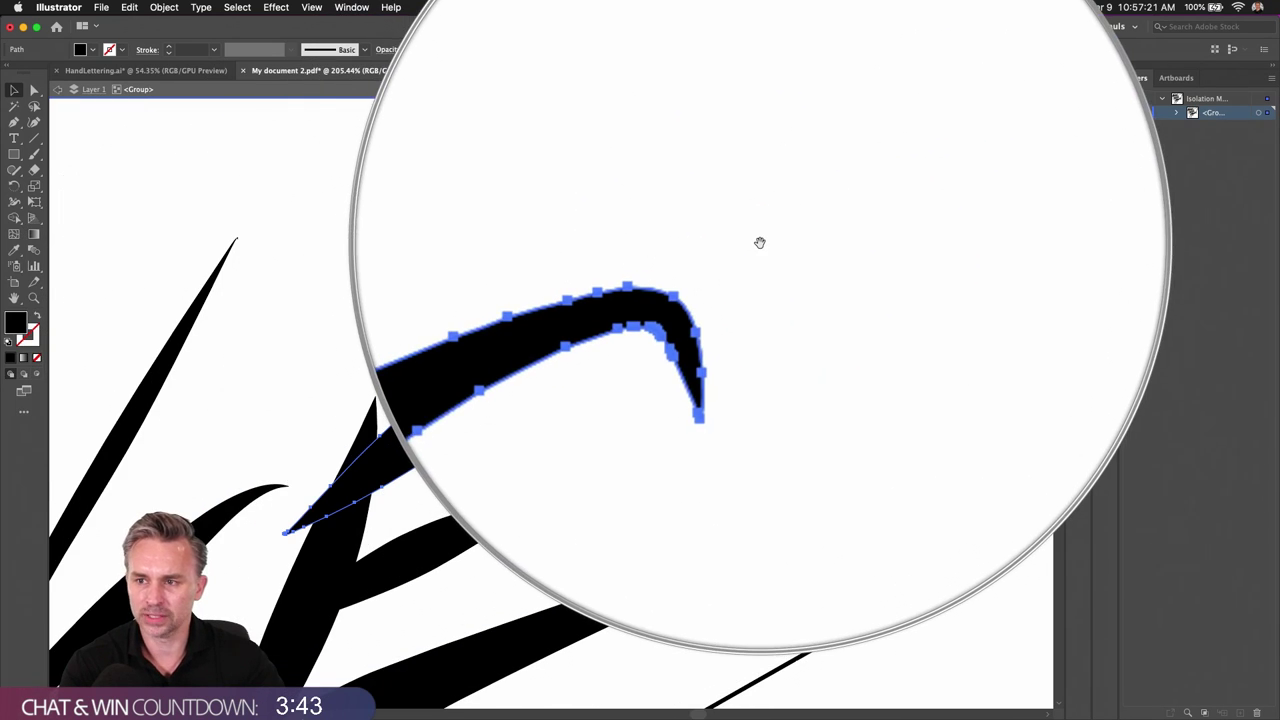
{"action": "key", "text": "v"}
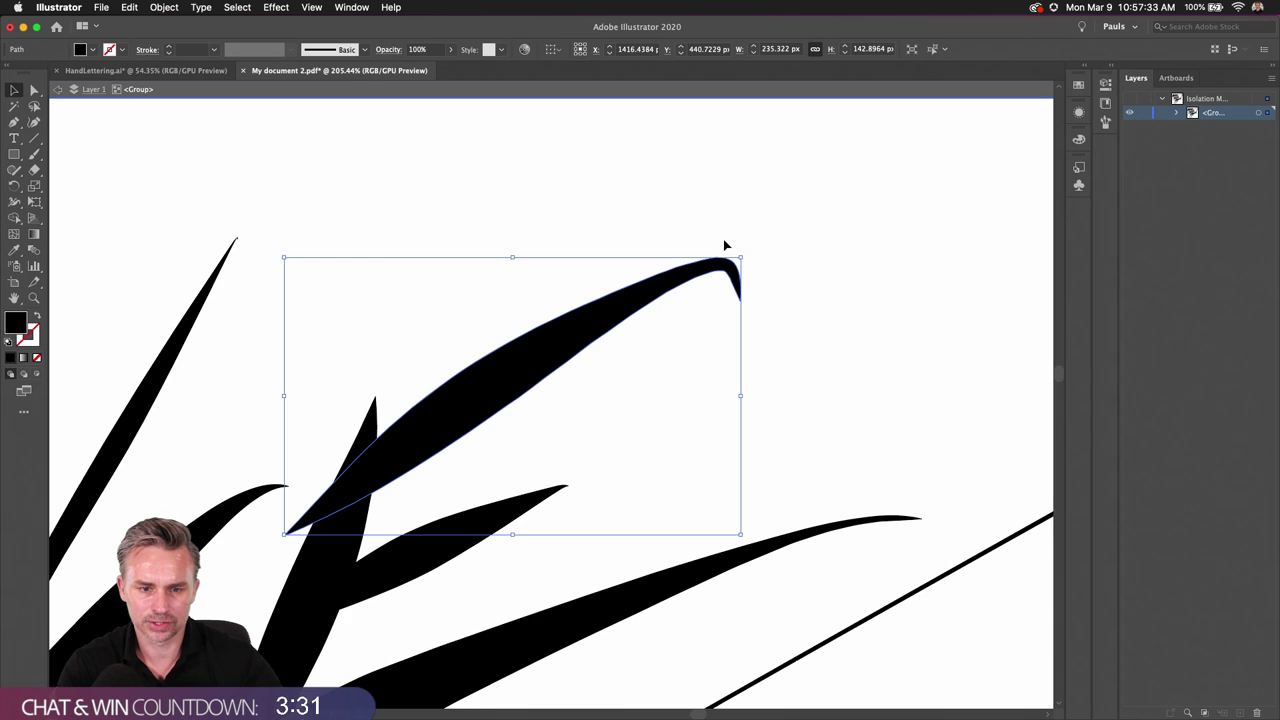
Step: Run Object > Path > Simplify on the upper stroke, test slider amounts, and open the full settings
{"action": "left_click", "coordinate": [126, 7]}
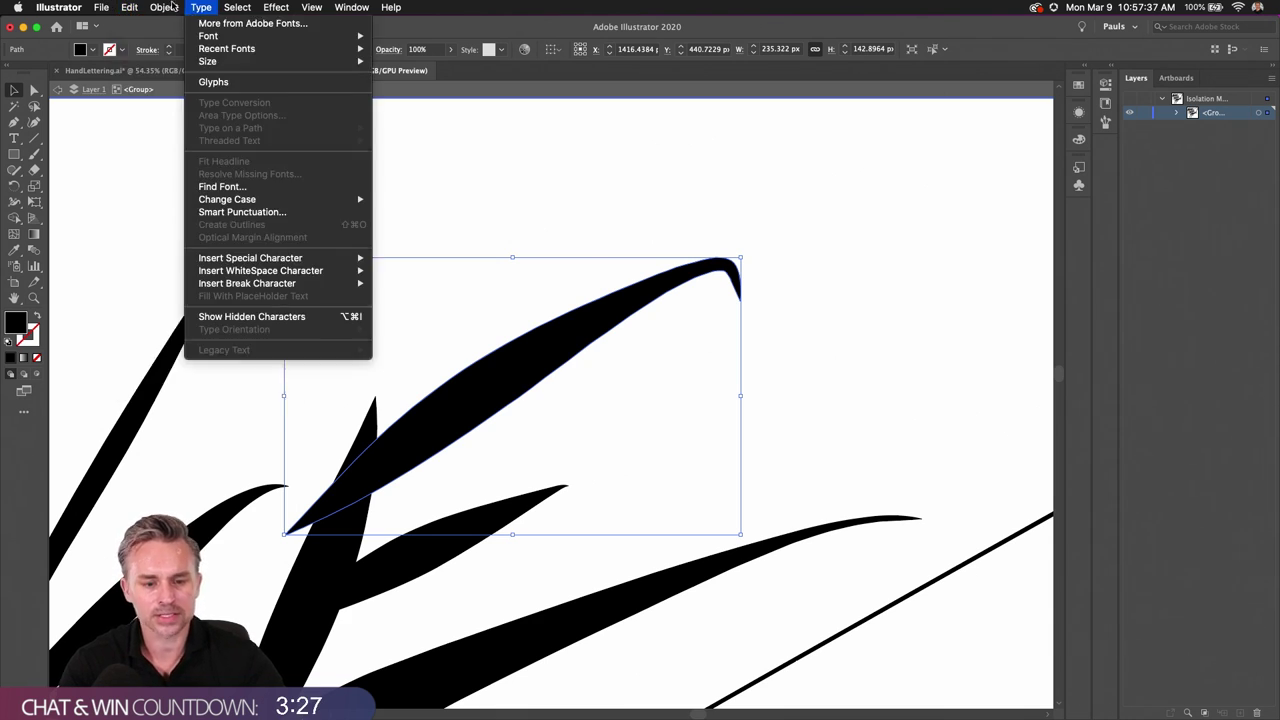
{"action": "mouse_move", "coordinate": [164, 7]}
{"action": "mouse_move", "coordinate": [168, 306]}
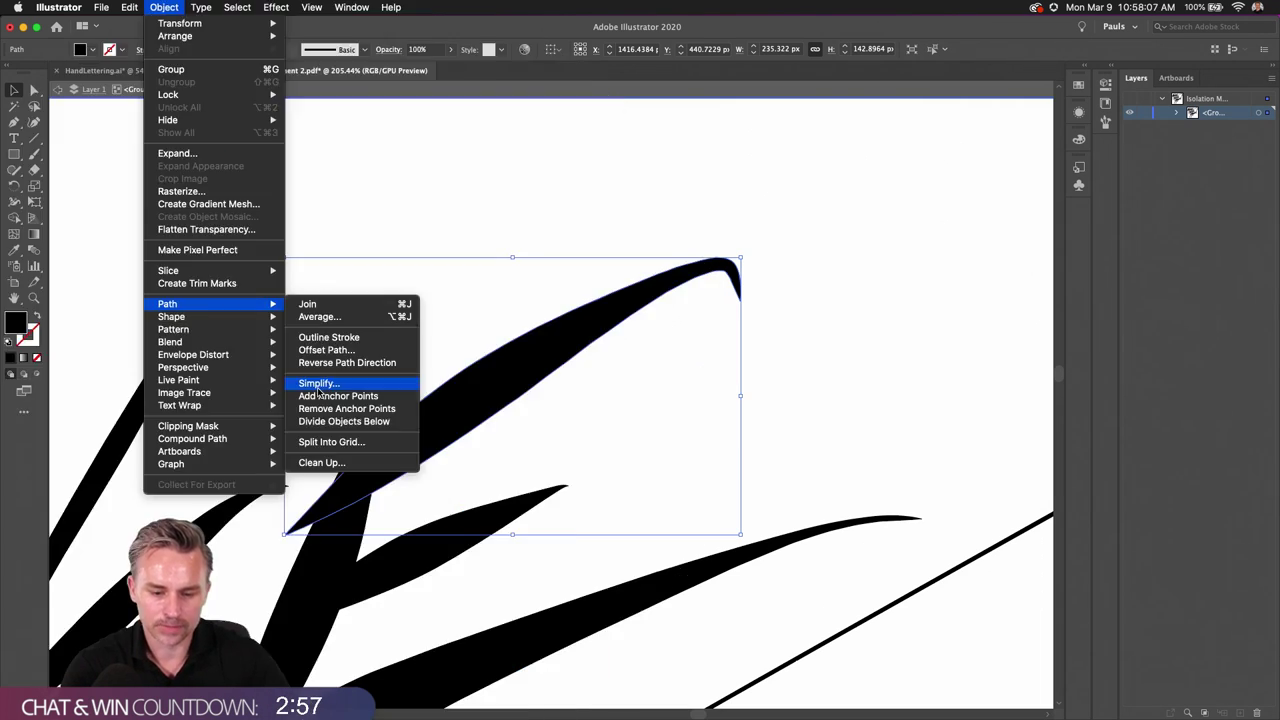
{"action": "left_click", "coordinate": [320, 379]}
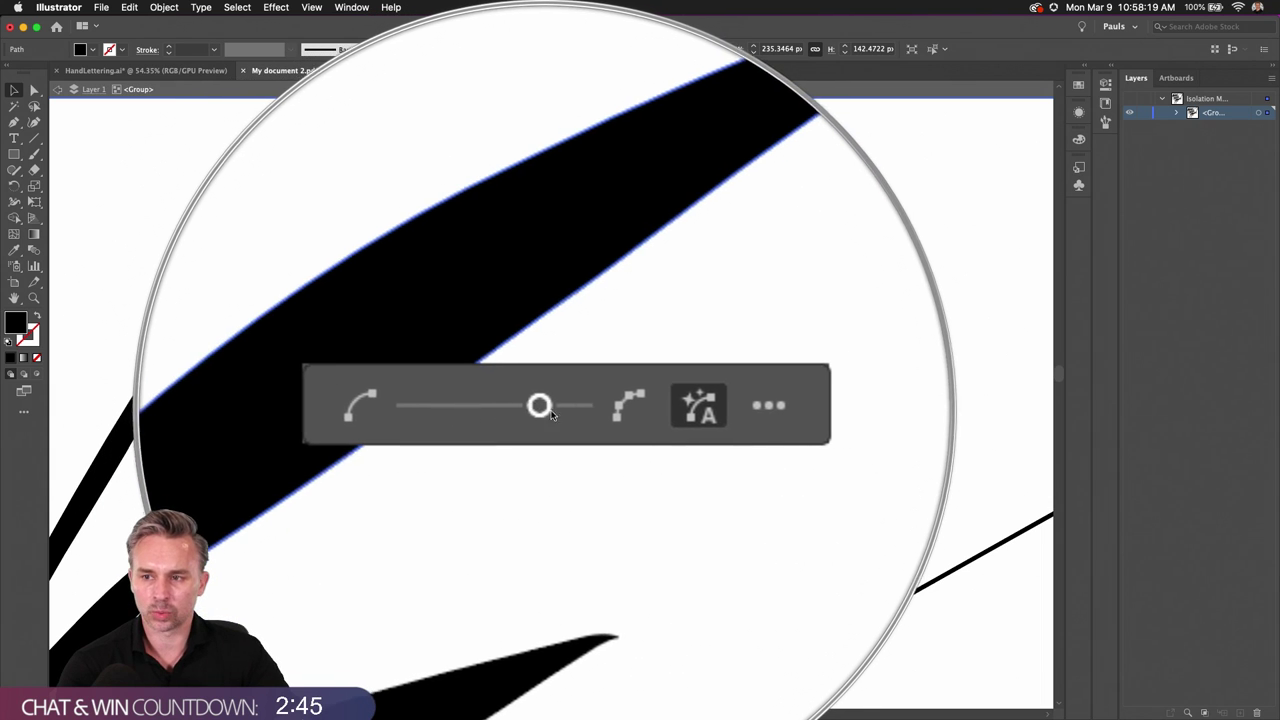
{"action": "left_click_drag", "start_coordinate": [600, 403], "coordinate": [648, 404]}
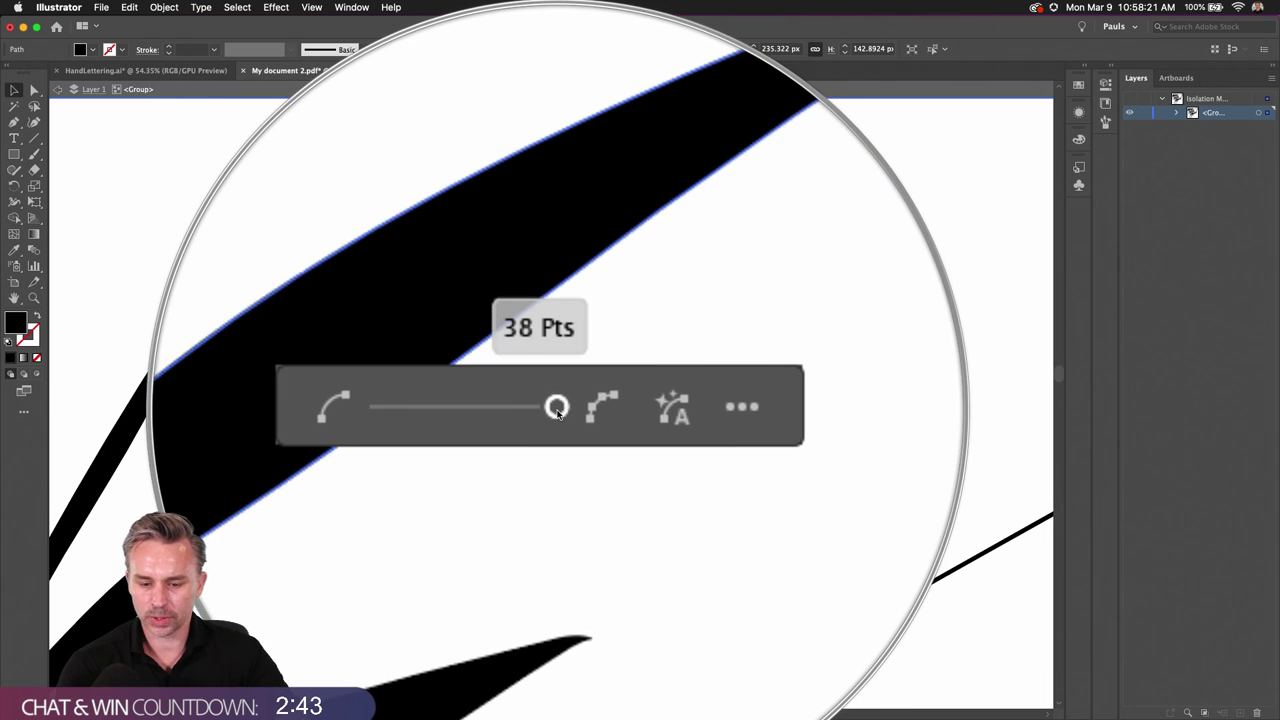
{"action": "left_click_drag", "start_coordinate": [558, 413], "coordinate": [490, 417]}
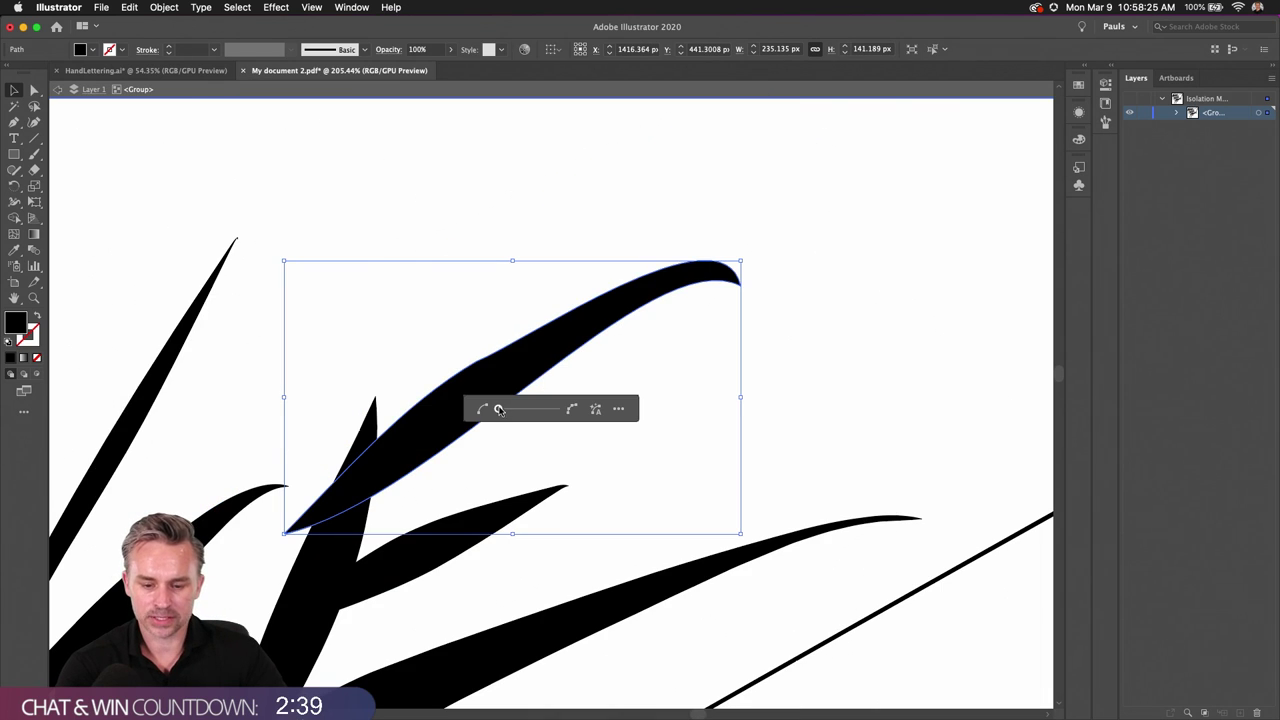
{"action": "left_click_drag", "start_coordinate": [499, 411], "coordinate": [525, 412]}
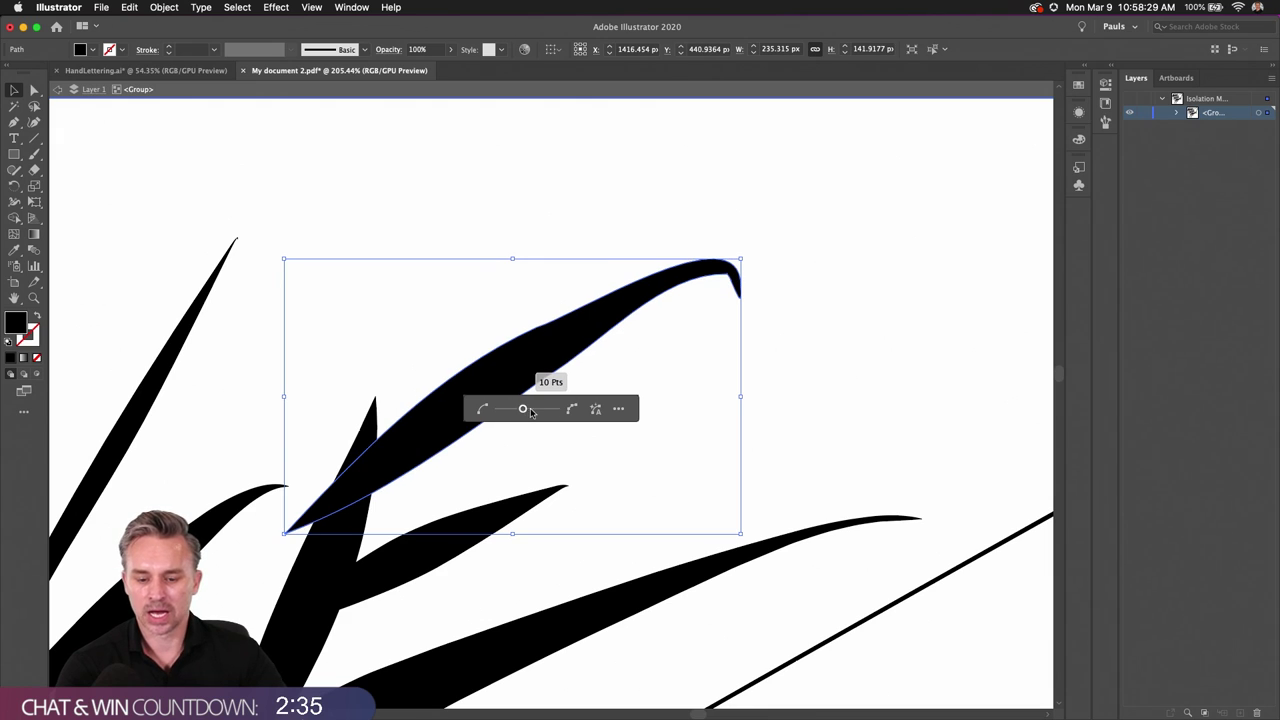
{"action": "left_click", "coordinate": [620, 410]}
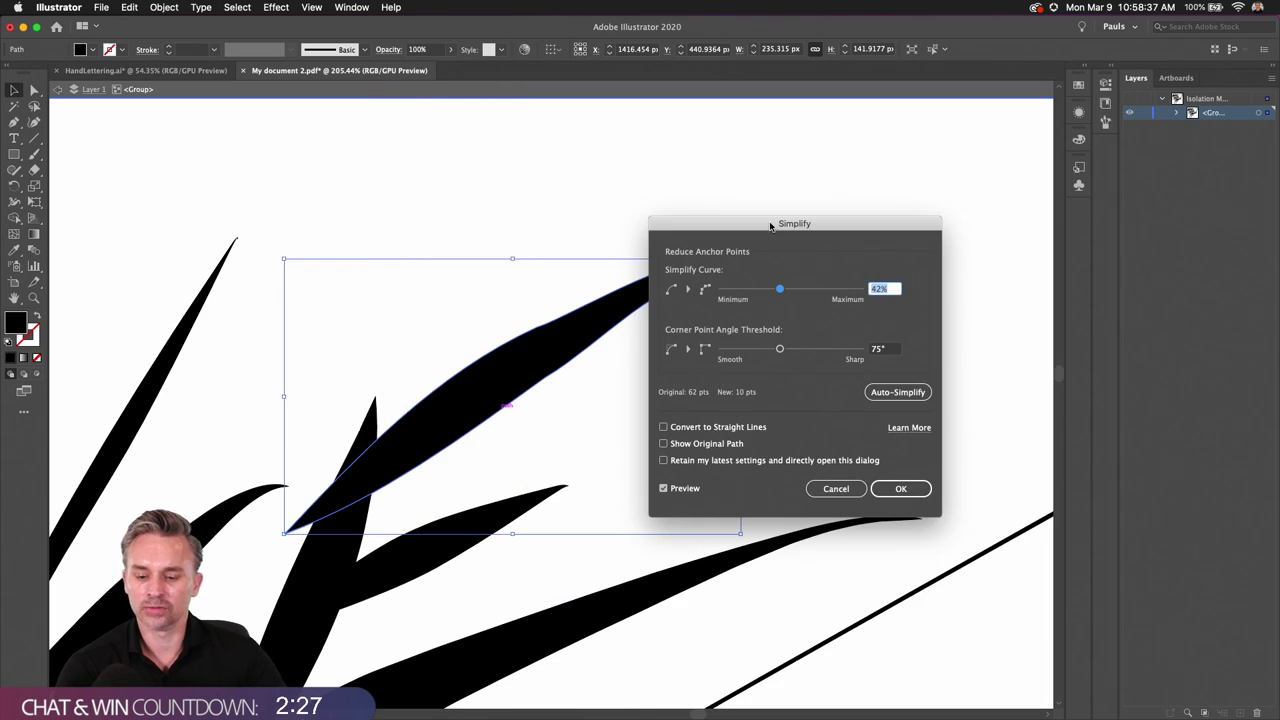
Step: Set Simplify Curve to 0% and apply it, leaving the stroke with 9 anchor points
{"action": "left_click_drag", "start_coordinate": [770, 226], "coordinate": [863, 223]}
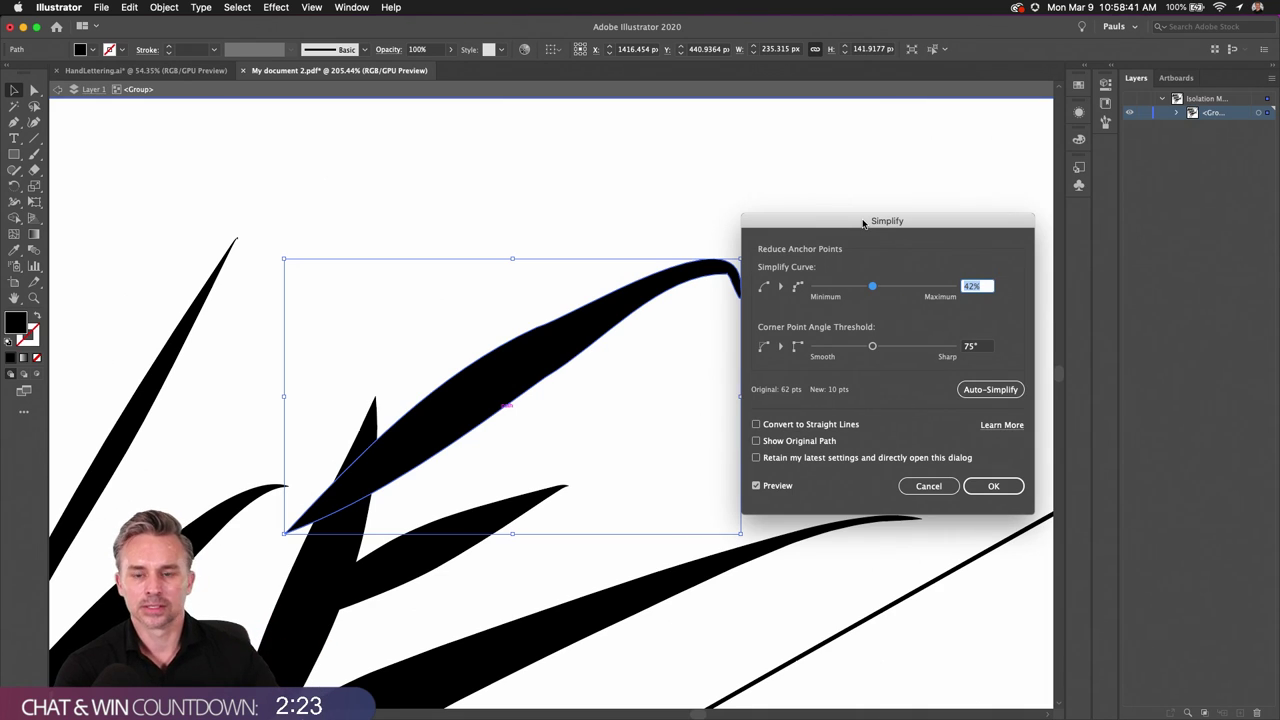
{"action": "left_click", "coordinate": [875, 290]}
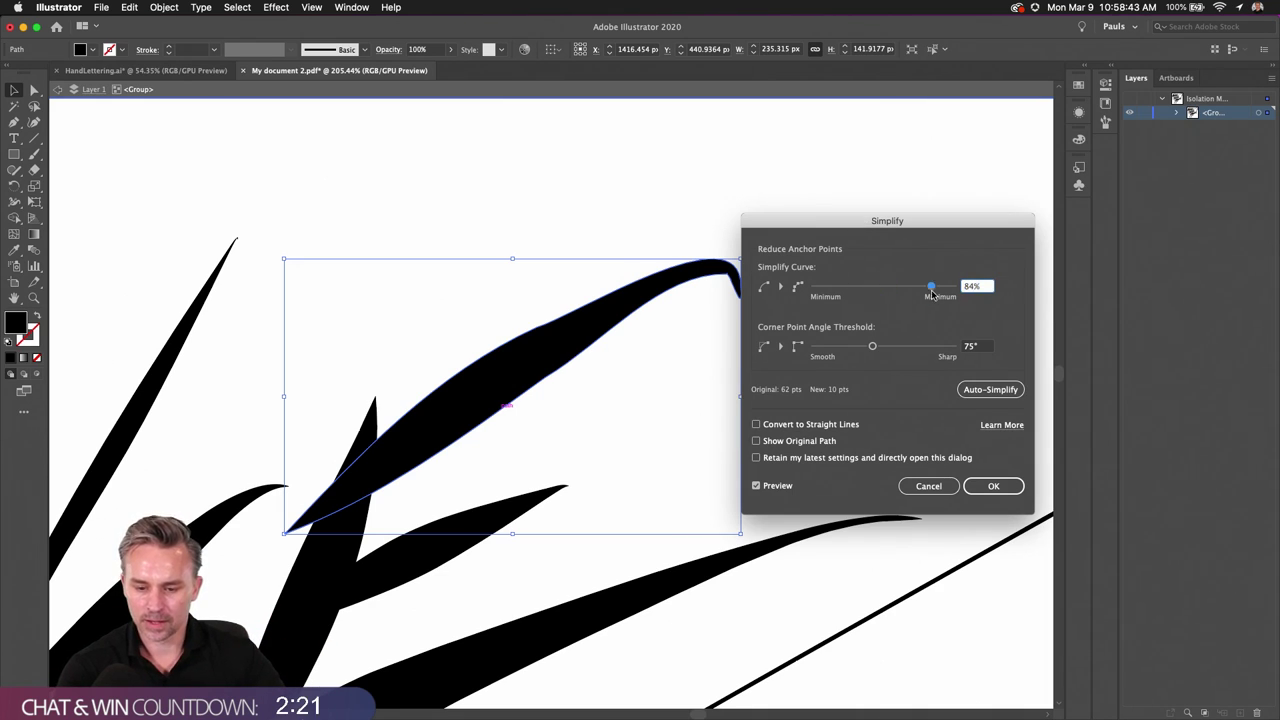
{"action": "left_click_drag", "start_coordinate": [883, 291], "coordinate": [890, 289]}
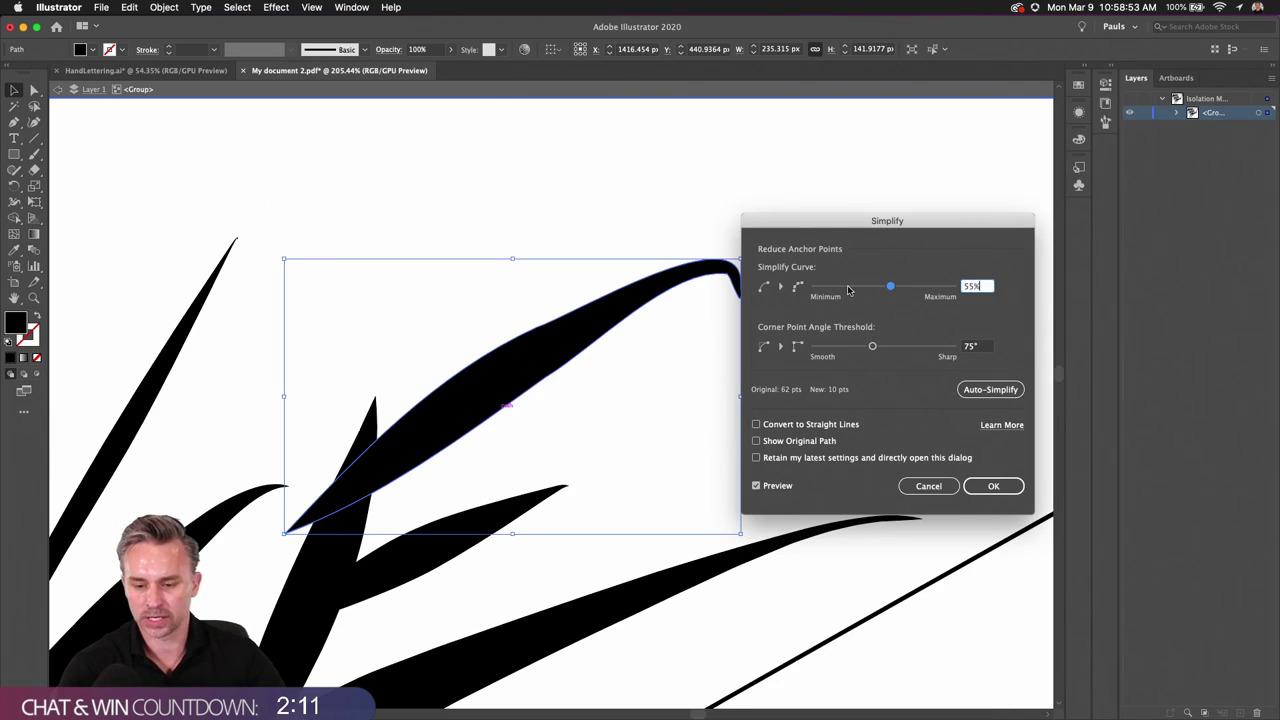
{"action": "left_click_drag", "start_coordinate": [889, 286], "coordinate": [814, 287]}
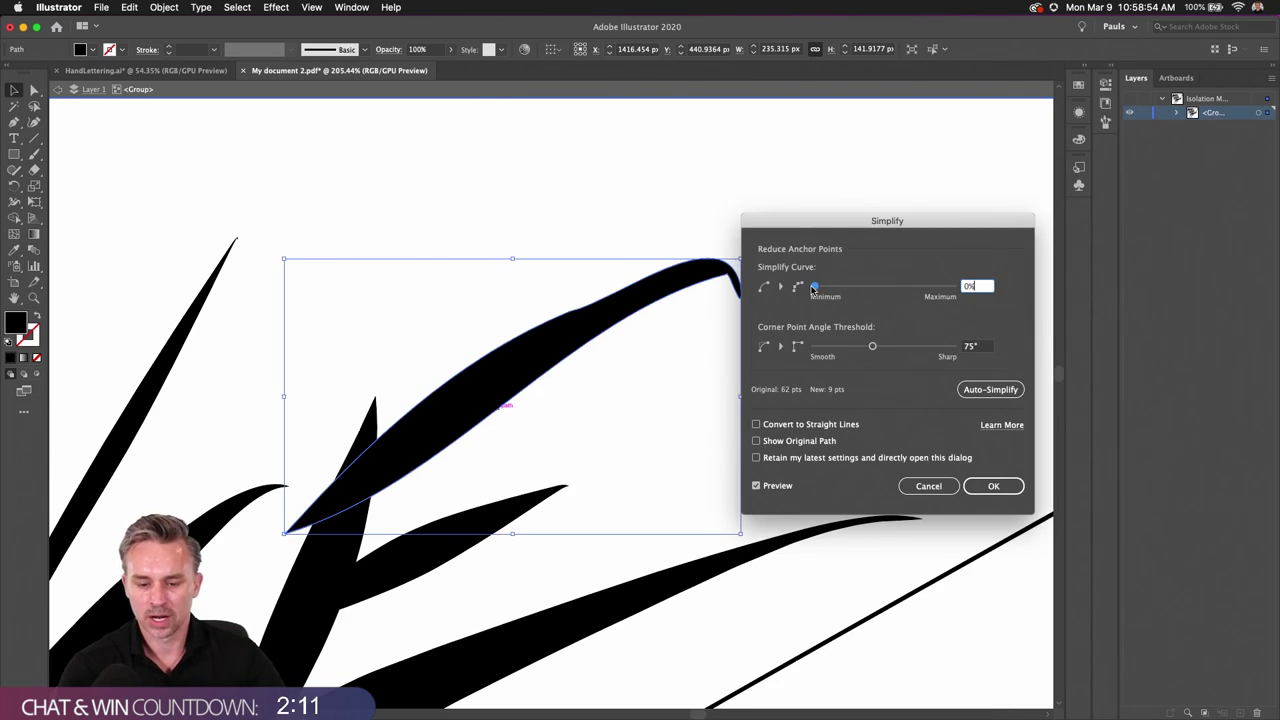
{"action": "left_click", "coordinate": [993, 486]}
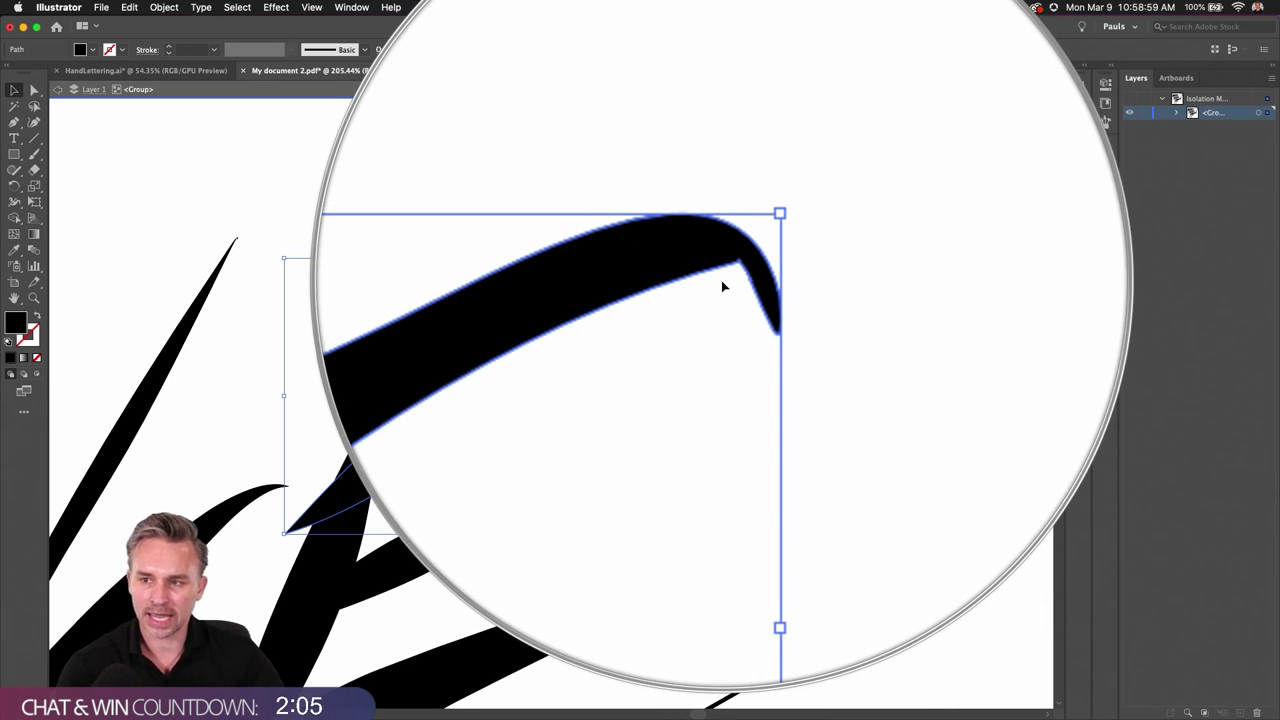
Step: Turn on Edit selected paths within 6 pixels in Pencil Tool Options, keeping Smooth fidelity
{"action": "left_click", "coordinate": [13, 172]}
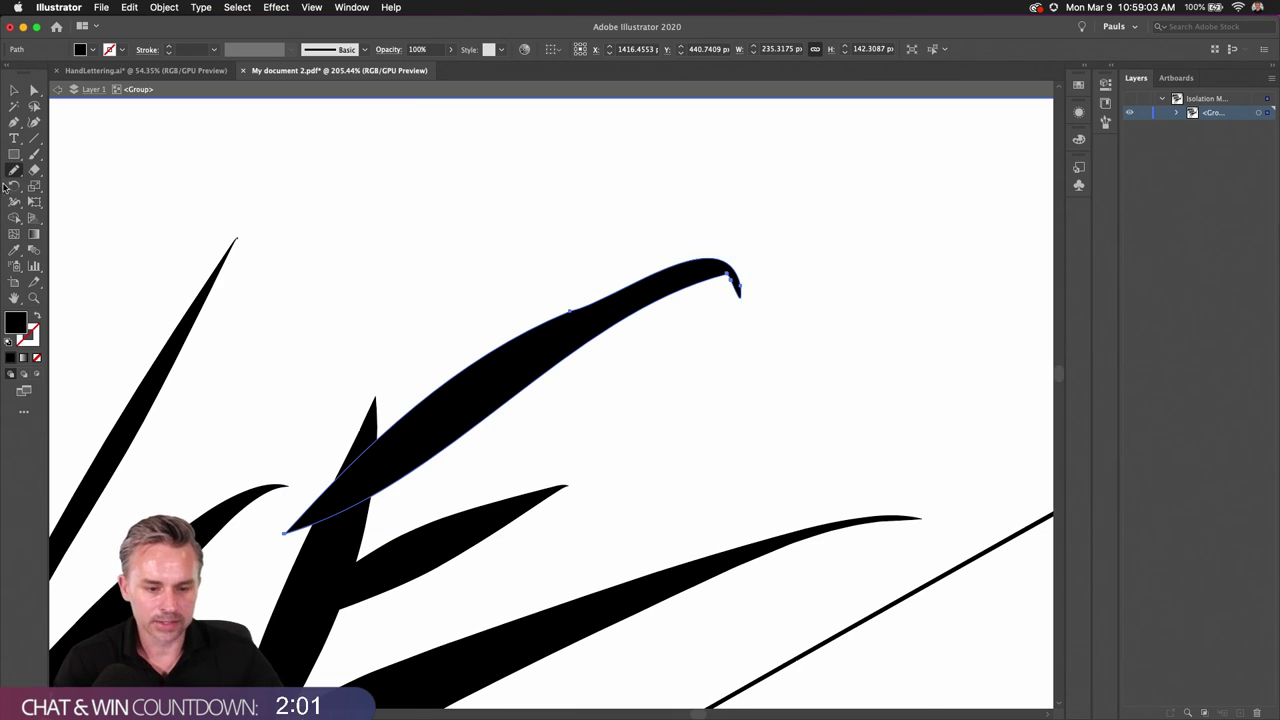
{"action": "double_click", "coordinate": [13, 172]}
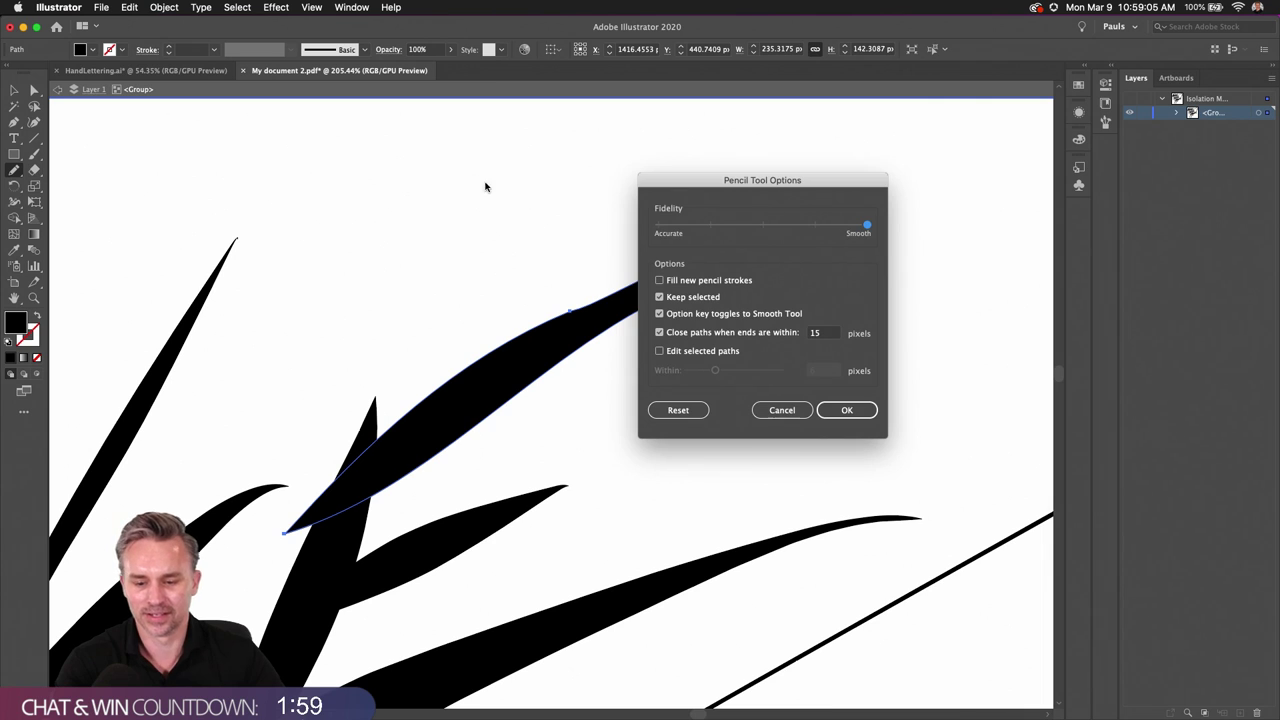
{"action": "mouse_move", "coordinate": [685, 187]}
{"action": "left_mouse_down"}
{"action": "mouse_move", "coordinate": [421, 214]}
{"action": "mouse_move", "coordinate": [187, 174]}
{"action": "mouse_move", "coordinate": [699, 193]}
{"action": "left_mouse_up"}
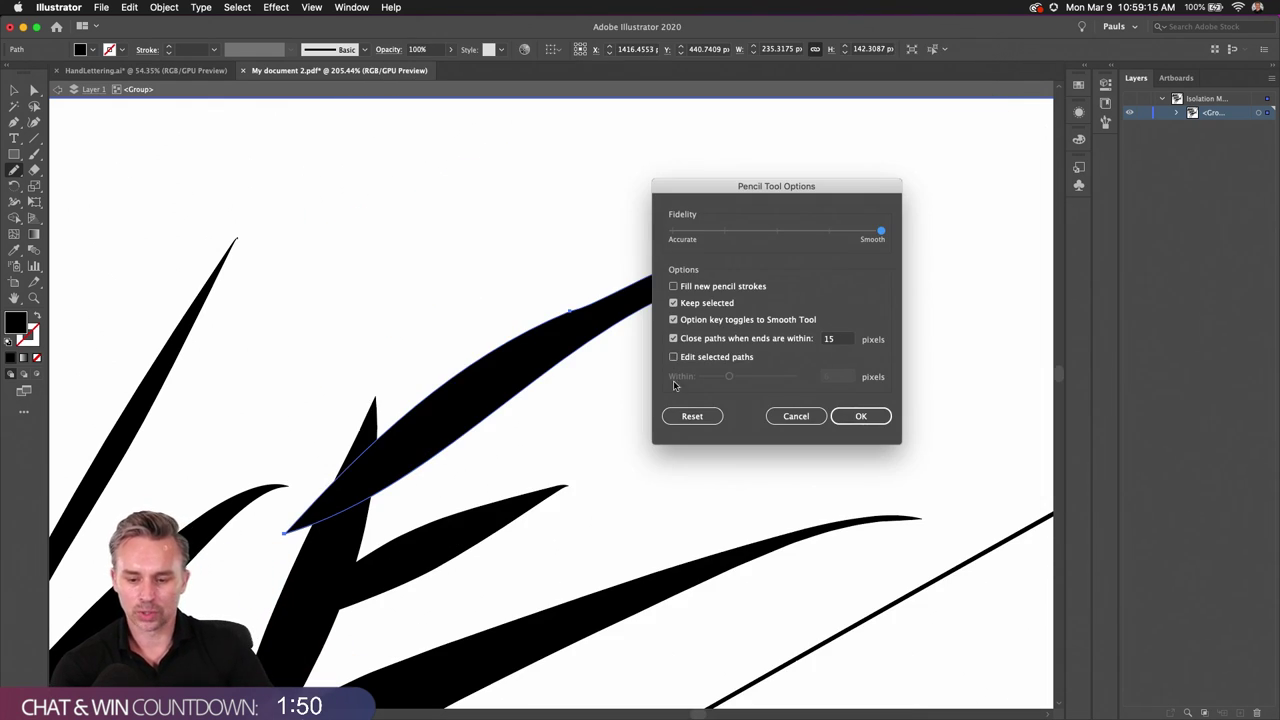
{"action": "left_click", "coordinate": [796, 416]}
{"action": "double_click", "coordinate": [14, 171]}
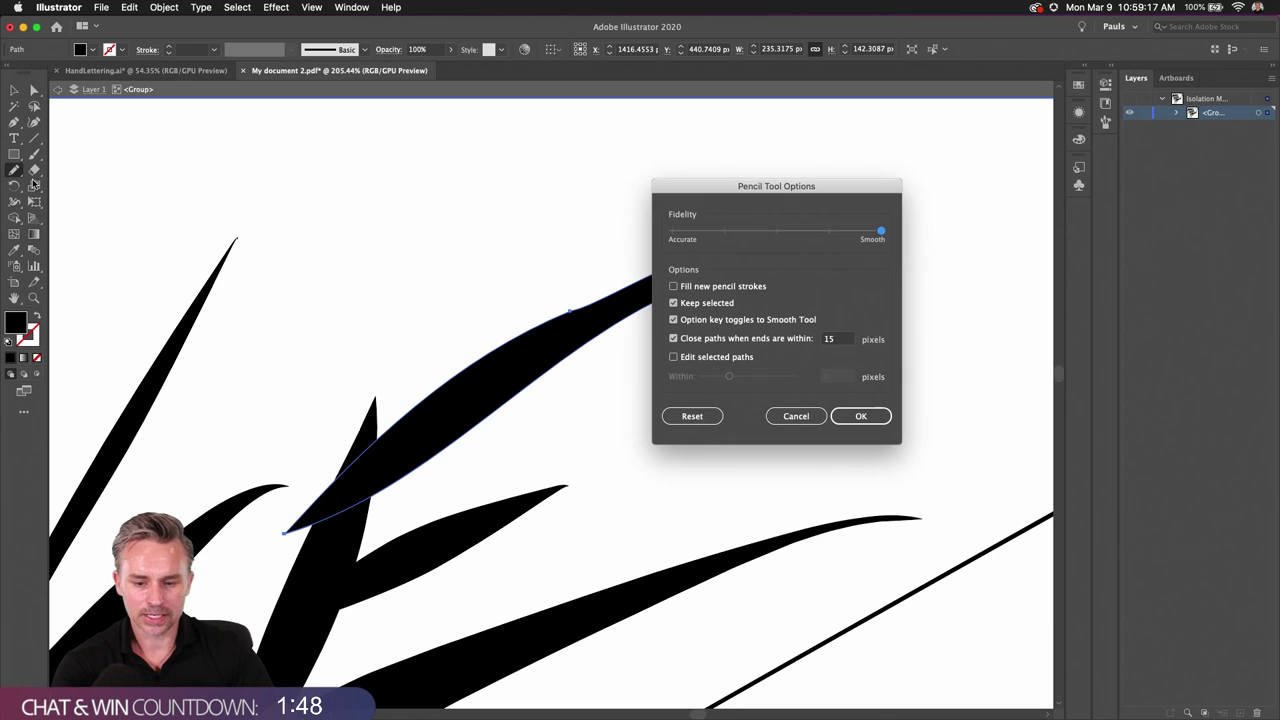
{"action": "left_click", "coordinate": [676, 360]}
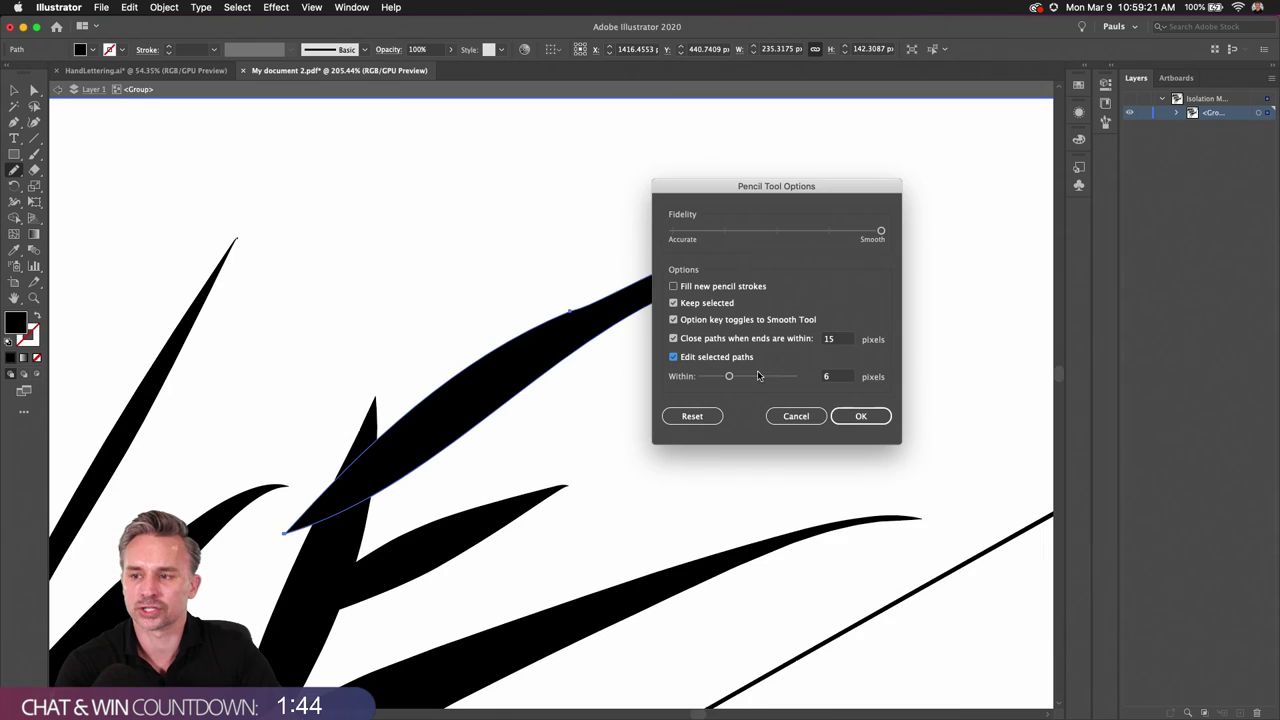
{"action": "left_click", "coordinate": [865, 420]}
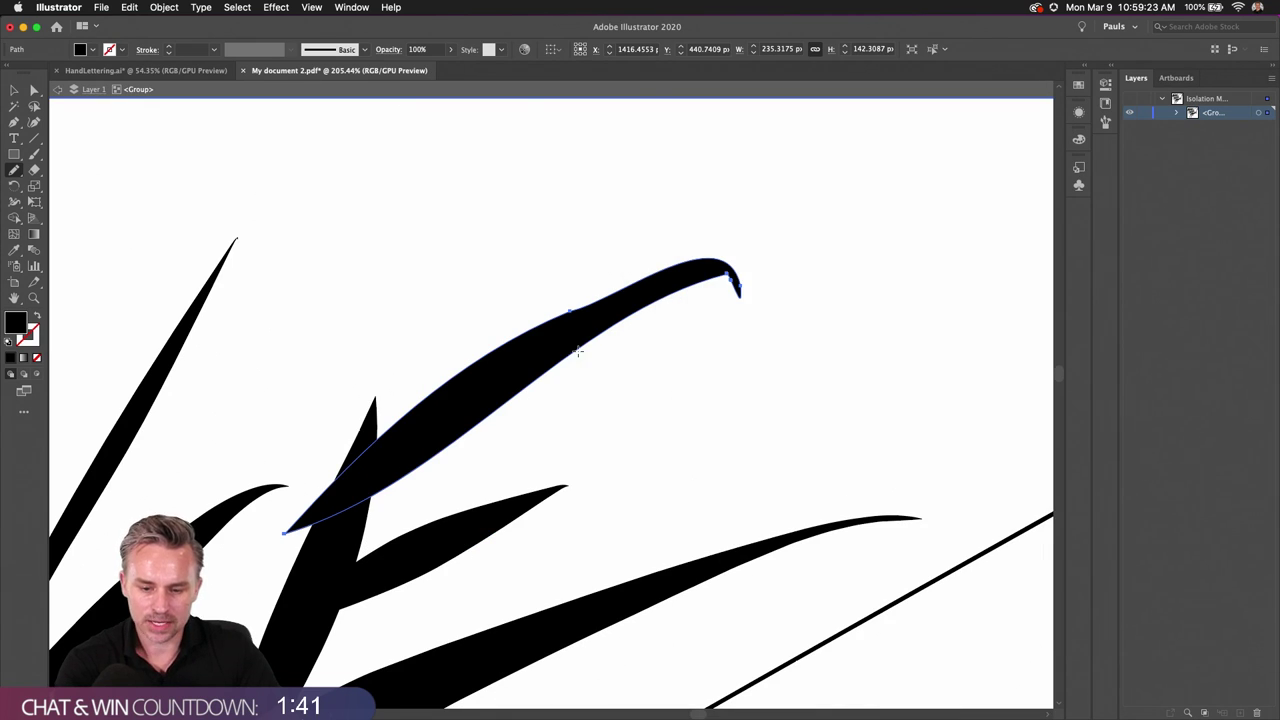
Step: Confirm Smooth fidelity in the Pencil Tool Options
{"action": "scroll", "coordinate": [578, 350], "scroll_direction": "up", "scroll_amount": 5}
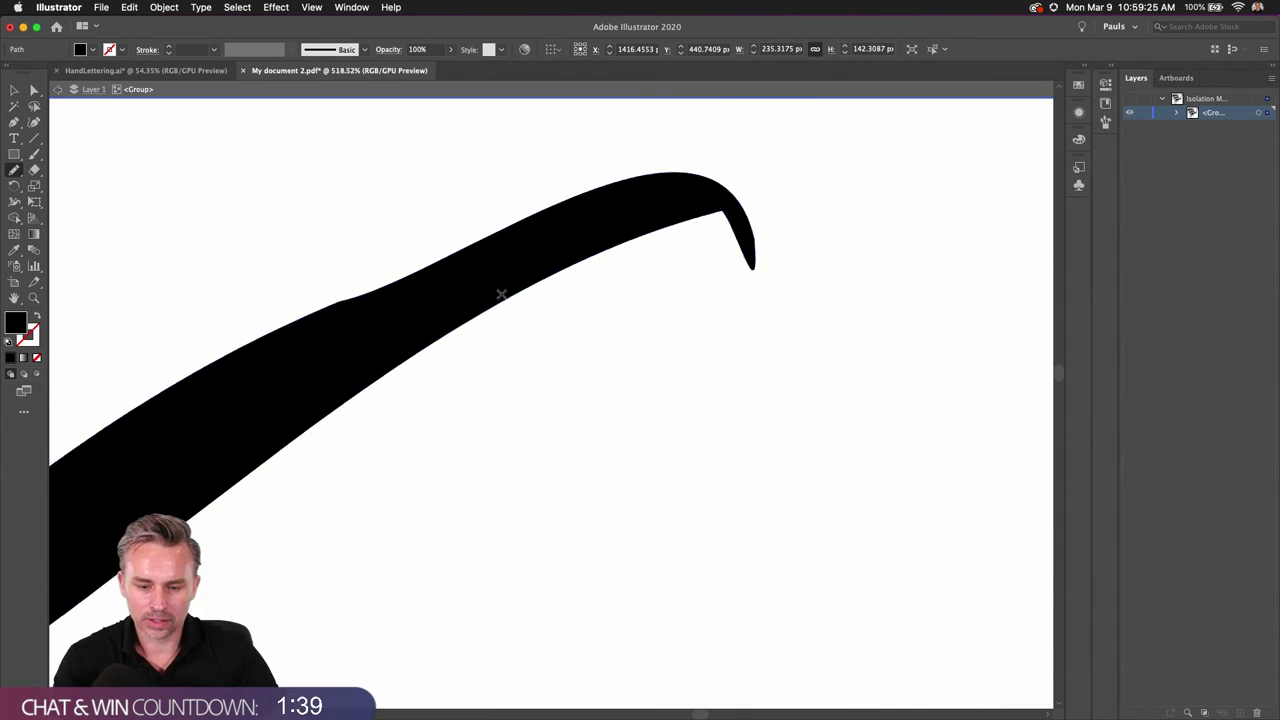
{"action": "scroll", "coordinate": [501, 294], "scroll_direction": "down", "scroll_amount": 1}
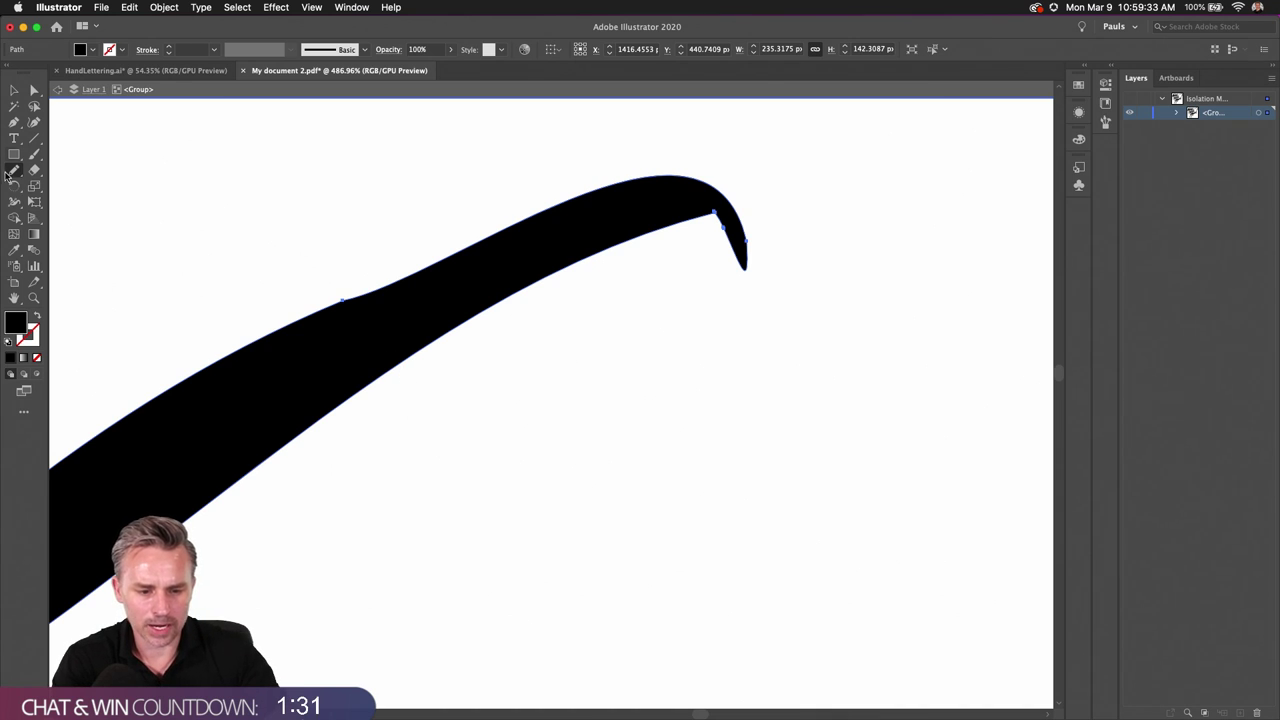
{"action": "double_click", "coordinate": [14, 171]}
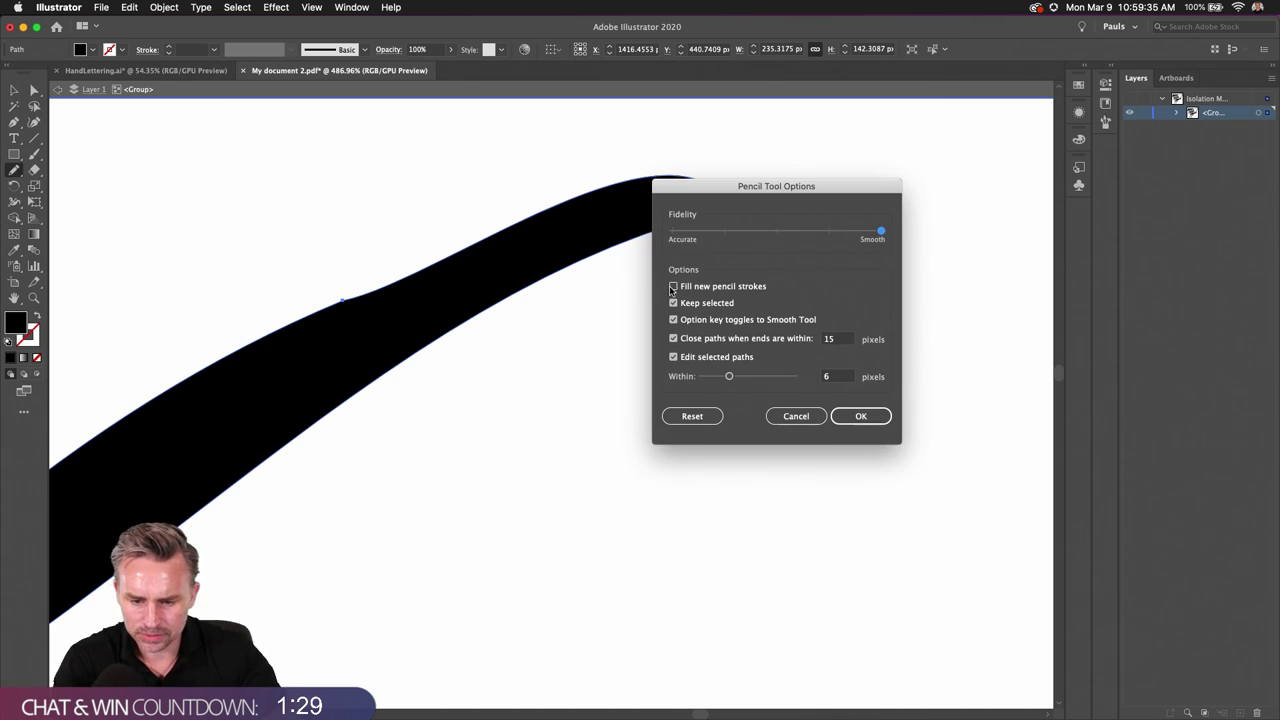
{"action": "left_click", "coordinate": [862, 416]}
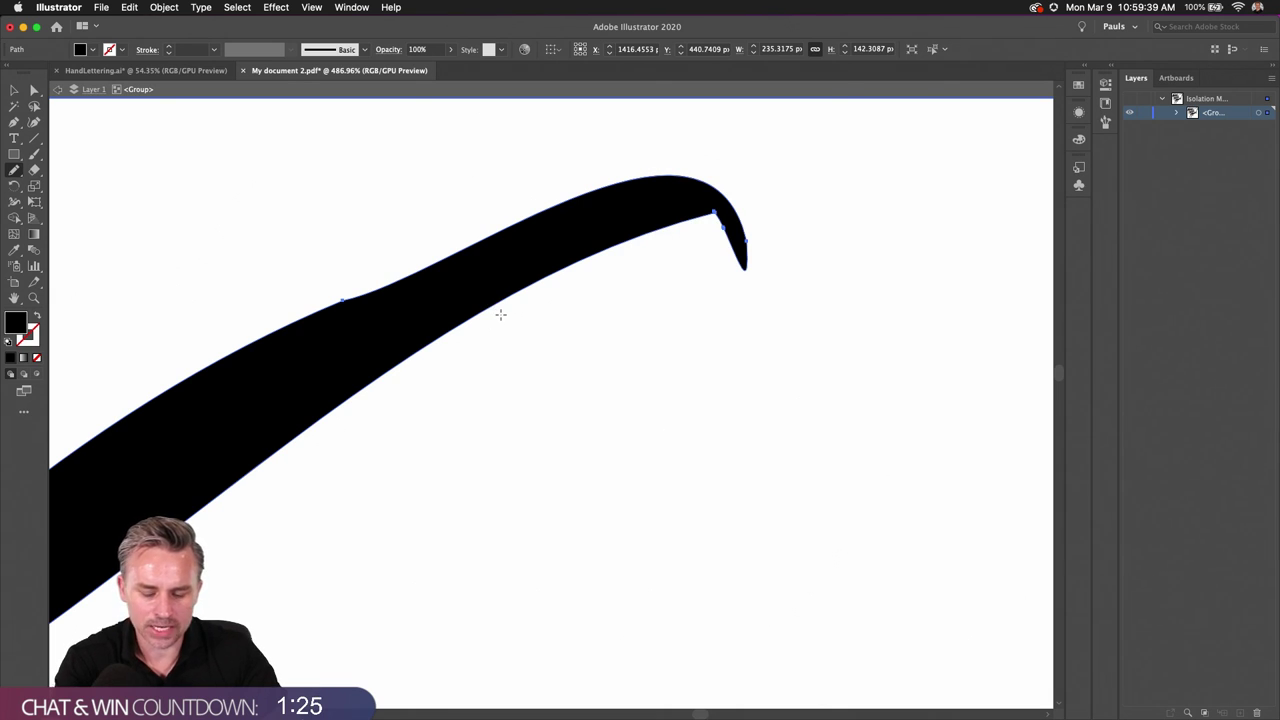
{"action": "key", "text": "alt+super+8"}
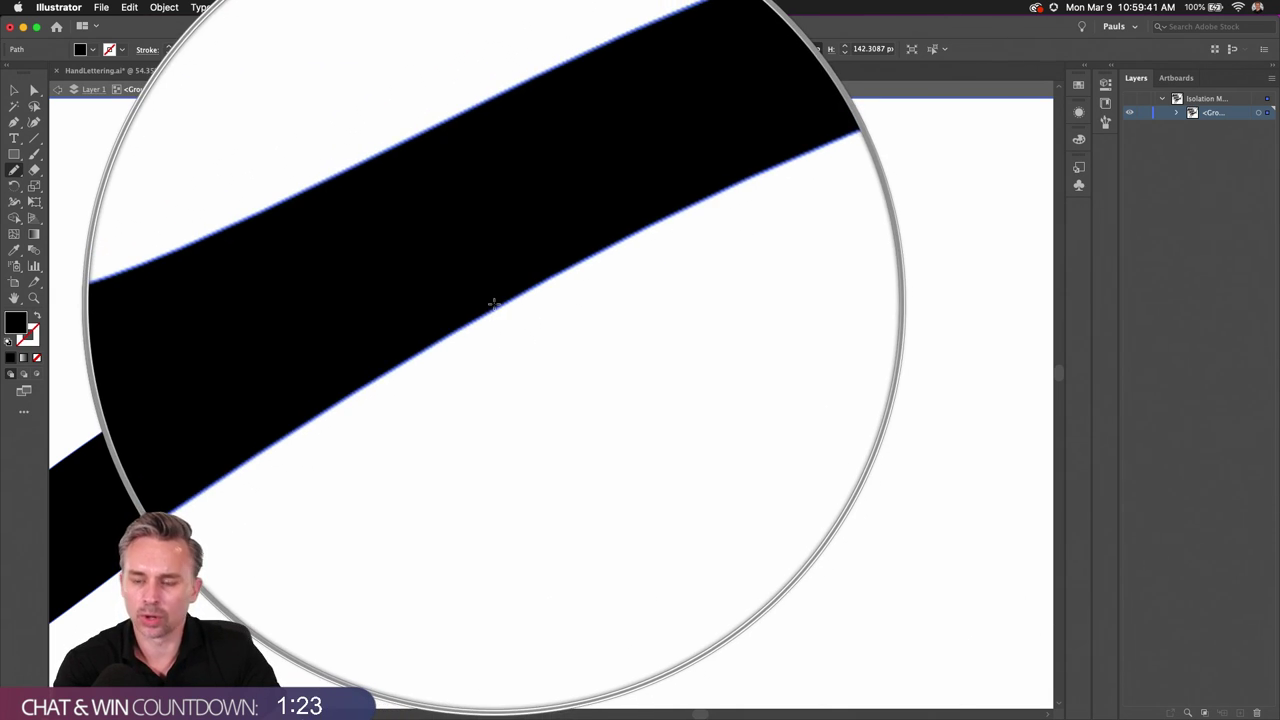
{"action": "key", "text": "alt+super+8"}
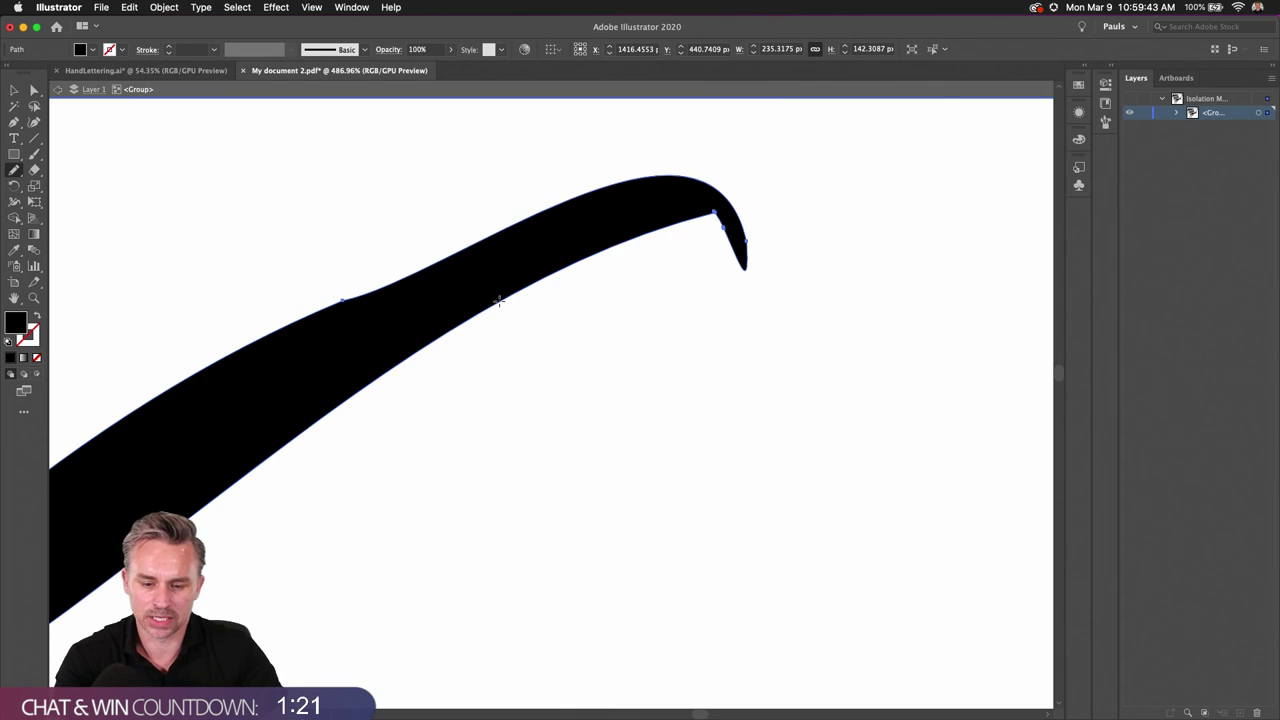
Step: Redraw the long stroke's hooked end with the Pencil into a tapered tip, undoing the last pass
{"action": "left_click_drag", "start_coordinate": [537, 283], "coordinate": [574, 265]}
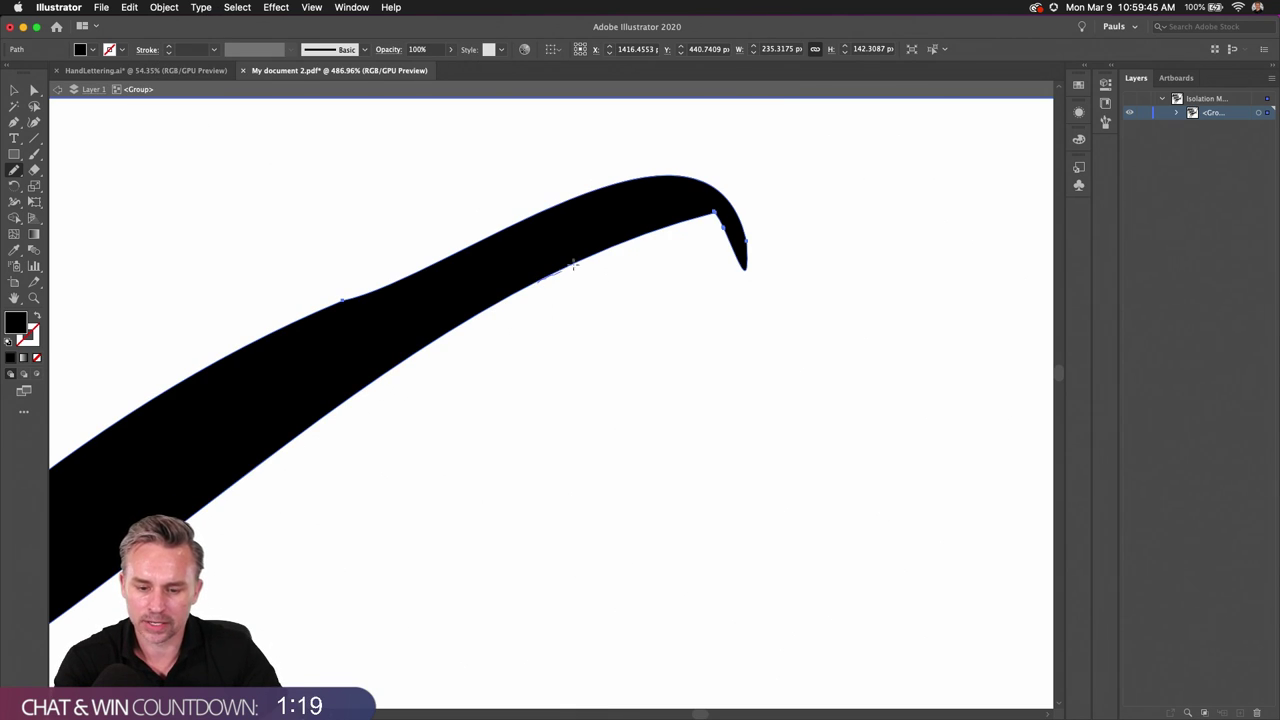
{"action": "mouse_move", "coordinate": [651, 229]}
{"action": "left_mouse_down"}
{"action": "mouse_move", "coordinate": [722, 188]}
{"action": "mouse_move", "coordinate": [601, 190]}
{"action": "mouse_move", "coordinate": [569, 205]}
{"action": "left_mouse_up"}
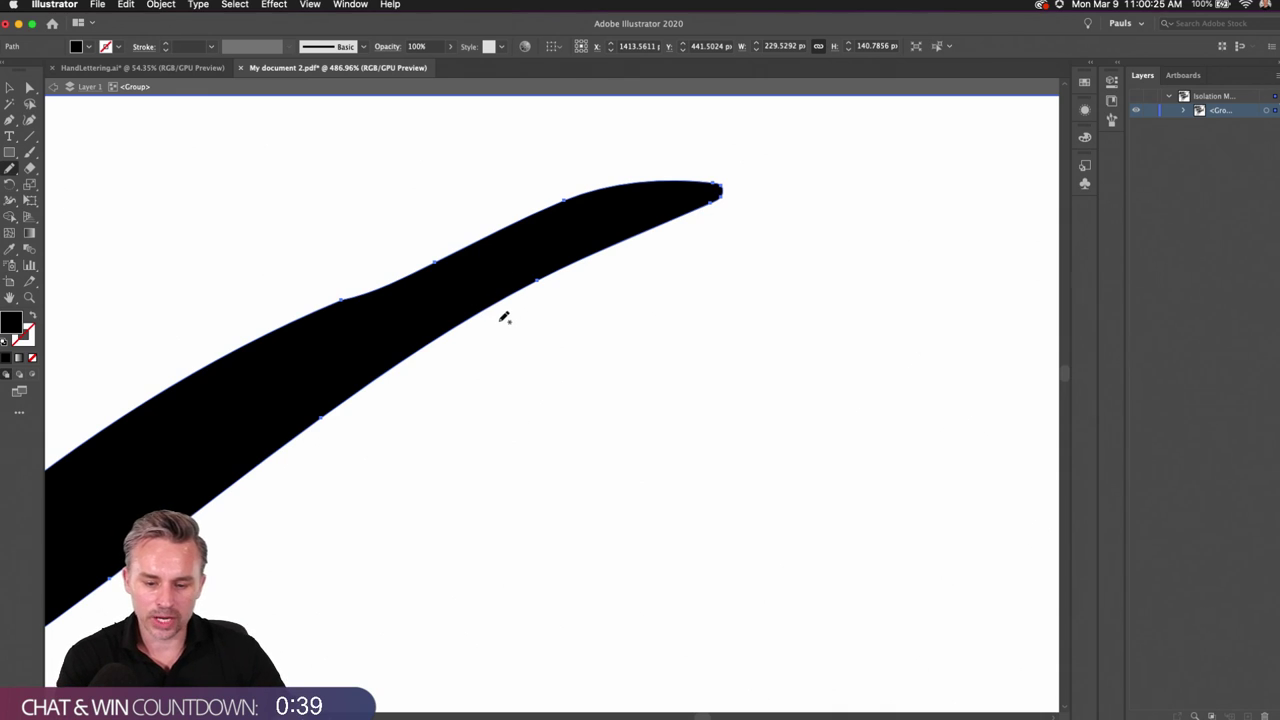
{"action": "mouse_move", "coordinate": [491, 302]}
{"action": "left_mouse_down"}
{"action": "mouse_move", "coordinate": [678, 203]}
{"action": "mouse_move", "coordinate": [553, 206]}
{"action": "left_mouse_up"}
{"action": "mouse_move", "coordinate": [457, 249]}
{"action": "left_mouse_down"}
{"action": "mouse_move", "coordinate": [286, 327]}
{"action": "mouse_move", "coordinate": [543, 243]}
{"action": "left_mouse_up"}
{"action": "scroll", "coordinate": [257, 337], "scroll_direction": "down", "scroll_amount": 5}
{"action": "key", "text": "super+z"}
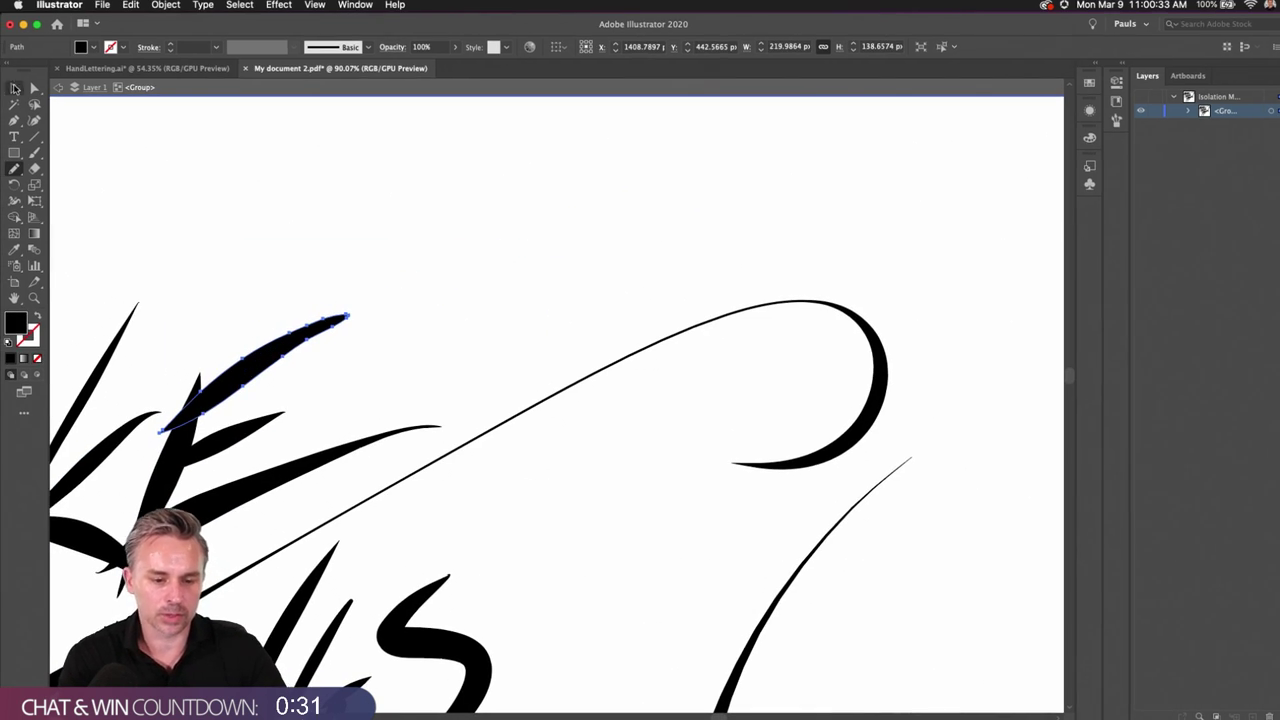
Step: Select the E's lower stroke and nudge it slightly right
{"action": "left_click", "coordinate": [14, 88]}
{"action": "left_click", "coordinate": [149, 248]}
{"action": "scroll", "coordinate": [533, 173], "scroll_direction": "left", "scroll_amount": 10}
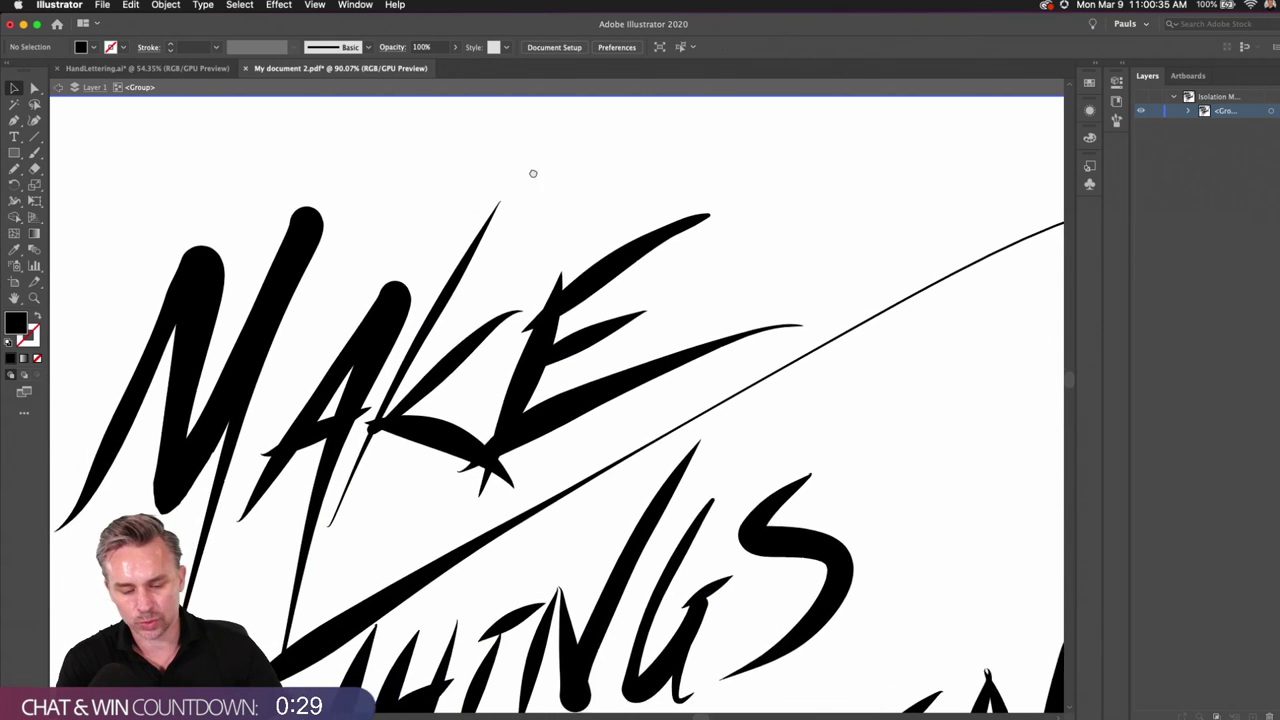
{"action": "left_click", "coordinate": [430, 334]}
{"action": "left_click", "coordinate": [414, 202]}
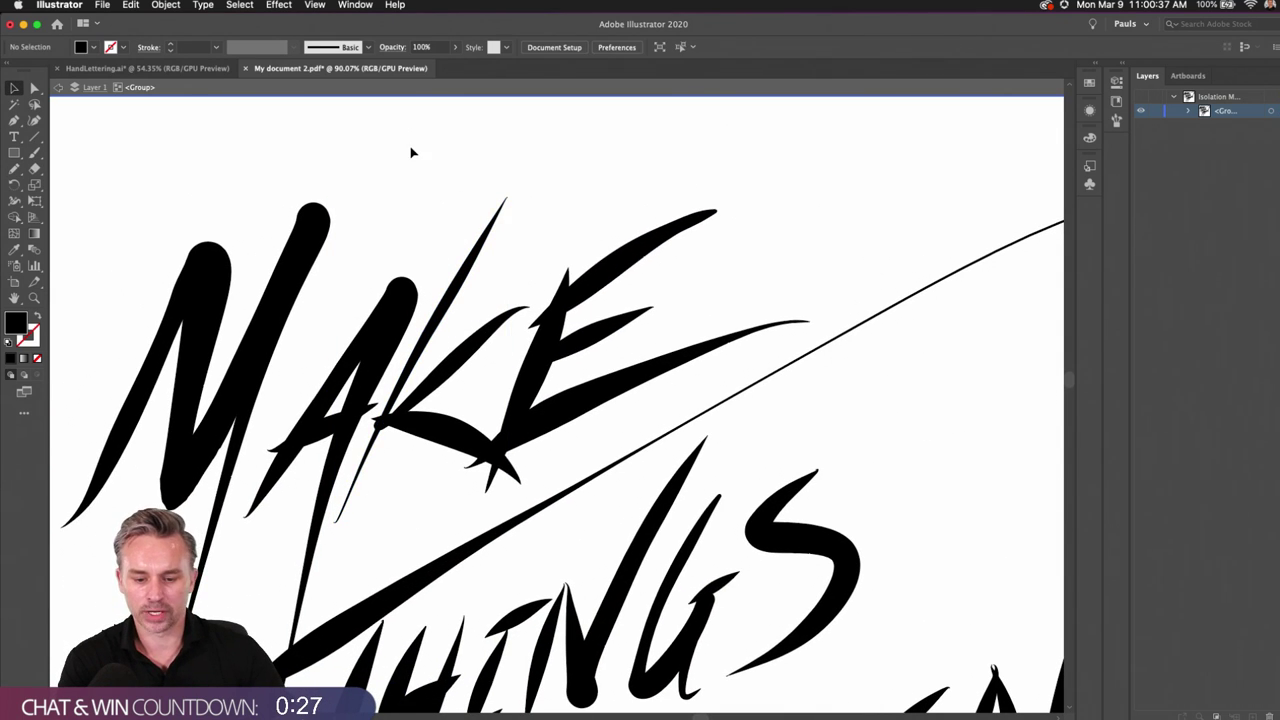
{"action": "left_click", "coordinate": [556, 416]}
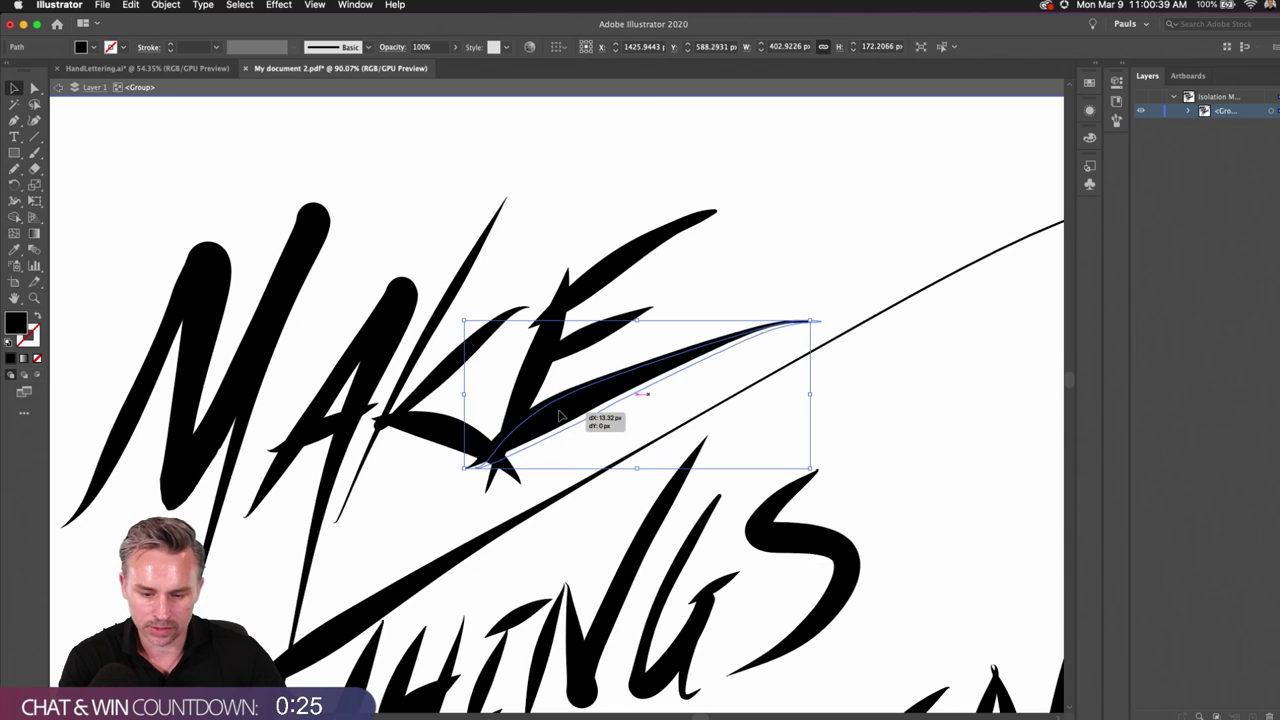
{"action": "scroll", "coordinate": [556, 416], "scroll_direction": "up", "scroll_amount": 6}
{"action": "left_click_drag", "start_coordinate": [486, 394], "coordinate": [457, 391]}
Step: Redraw the E stroke's pointed base into a rounded end with the Pencil (N)
{"action": "scroll", "coordinate": [608, 314], "scroll_direction": "up", "scroll_amount": 3}
{"action": "scroll", "coordinate": [608, 314], "scroll_direction": "right", "scroll_amount": 3}
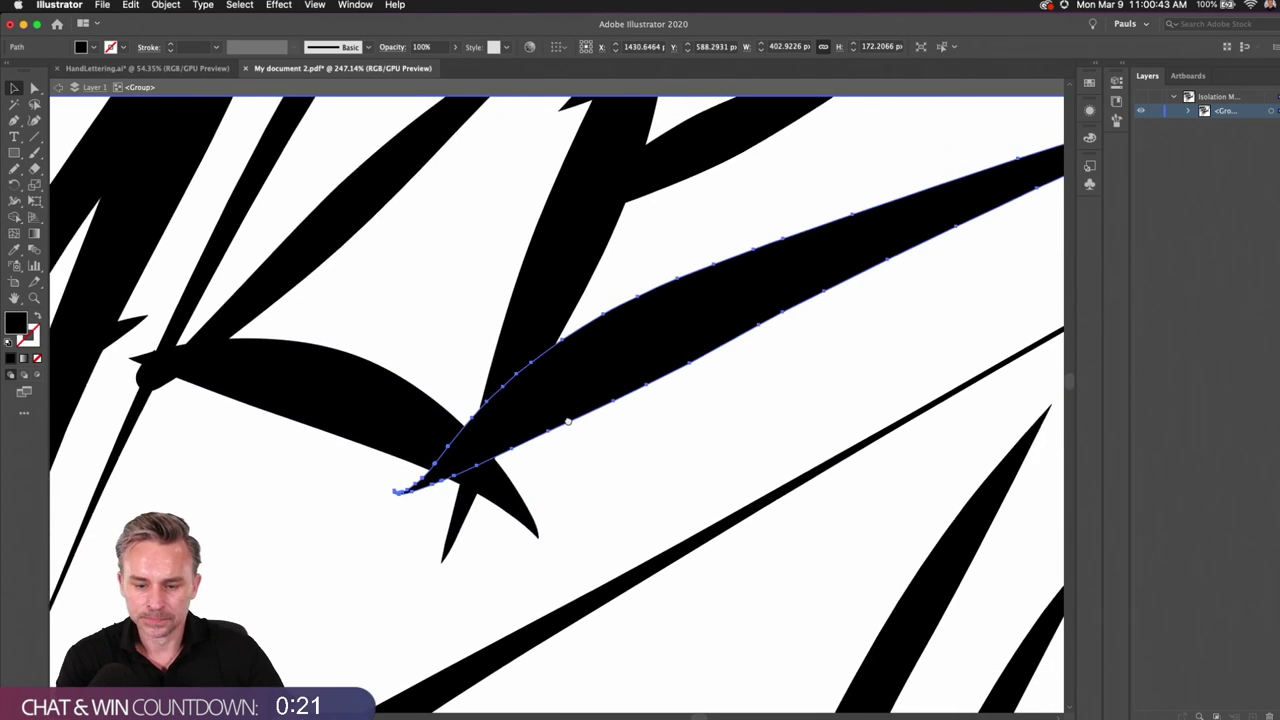
{"action": "key", "text": "n"}
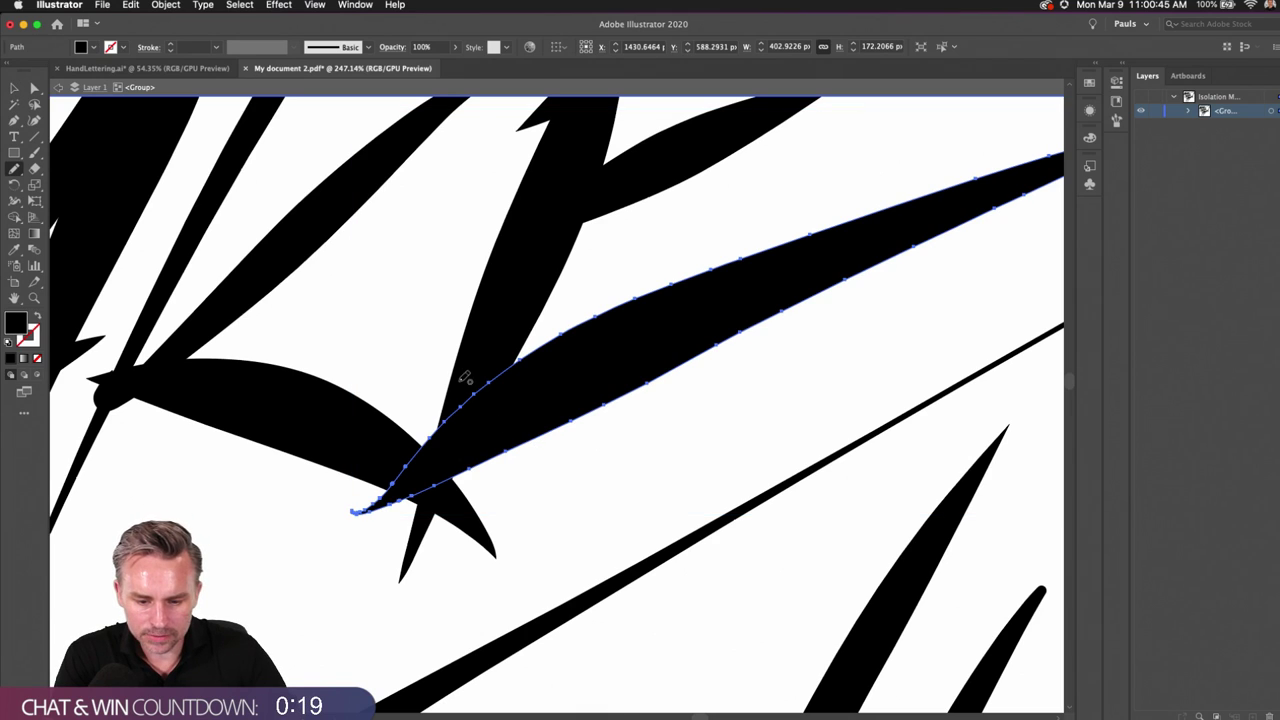
{"action": "mouse_move", "coordinate": [494, 375]}
{"action": "left_mouse_down"}
{"action": "mouse_move", "coordinate": [444, 426]}
{"action": "mouse_move", "coordinate": [466, 471]}
{"action": "left_mouse_up"}
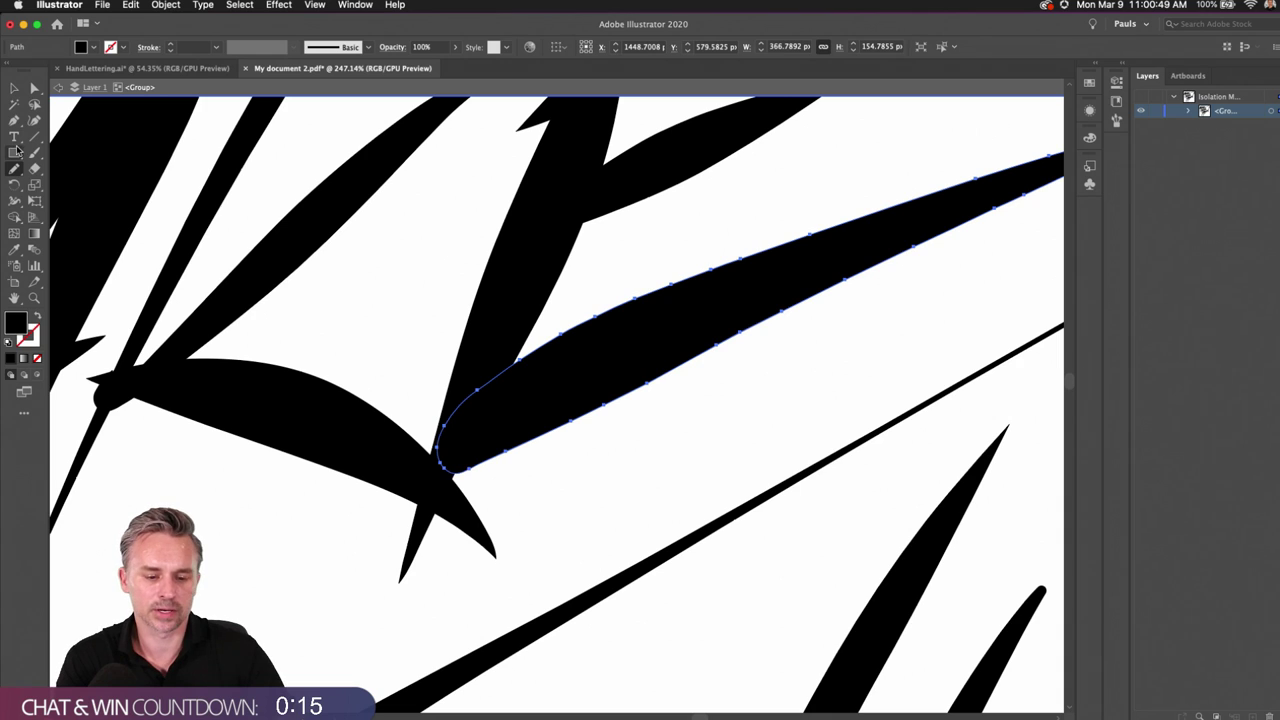
Step: Shift the neighbouring leaf-shaped stroke slightly and zoom out to view all the lettering
{"action": "left_click", "coordinate": [14, 88]}
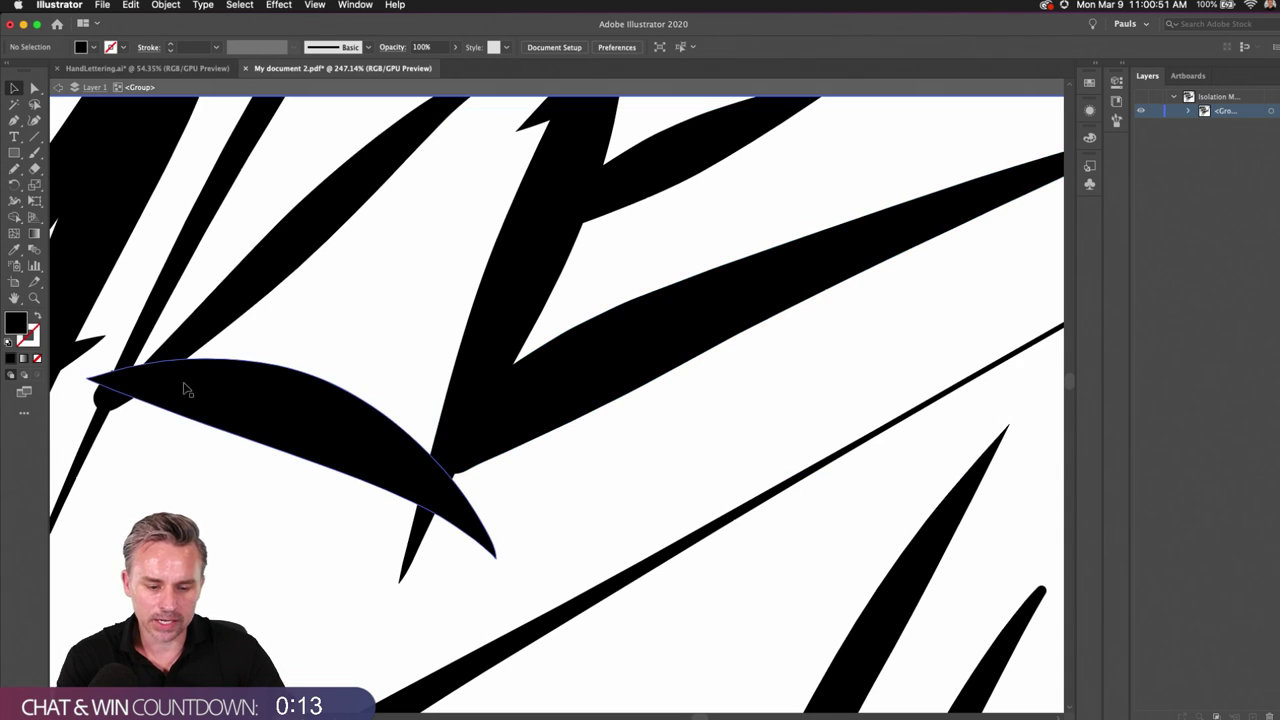
{"action": "key", "text": "super+shift+a"}
{"action": "mouse_move", "coordinate": [215, 385]}
{"action": "left_mouse_down"}
{"action": "mouse_move", "coordinate": [217, 406]}
{"action": "mouse_move", "coordinate": [222, 396]}
{"action": "left_mouse_up"}
{"action": "left_click", "coordinate": [135, 485]}
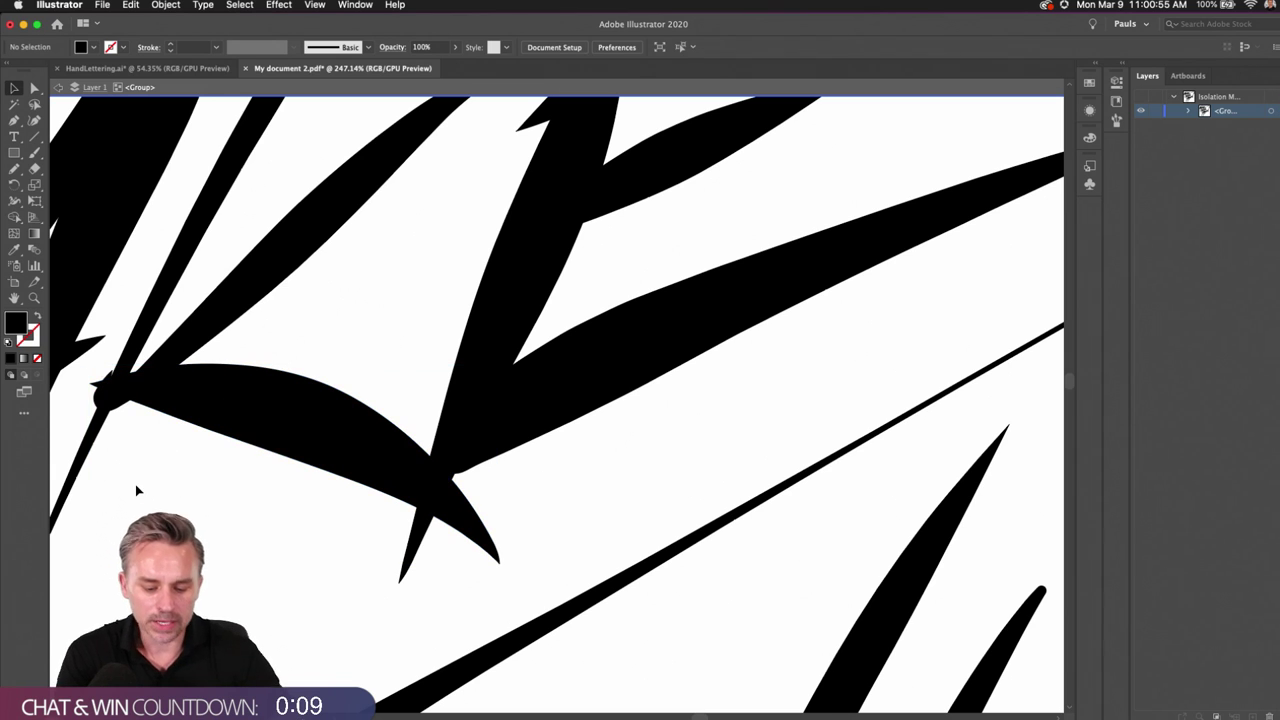
{"action": "key", "text": "super+minus"}
{"action": "key", "text": "super+minus"}
{"action": "key", "text": "super+minus"}
{"action": "key", "text": "super+minus"}
{"action": "key", "text": "super+minus"}
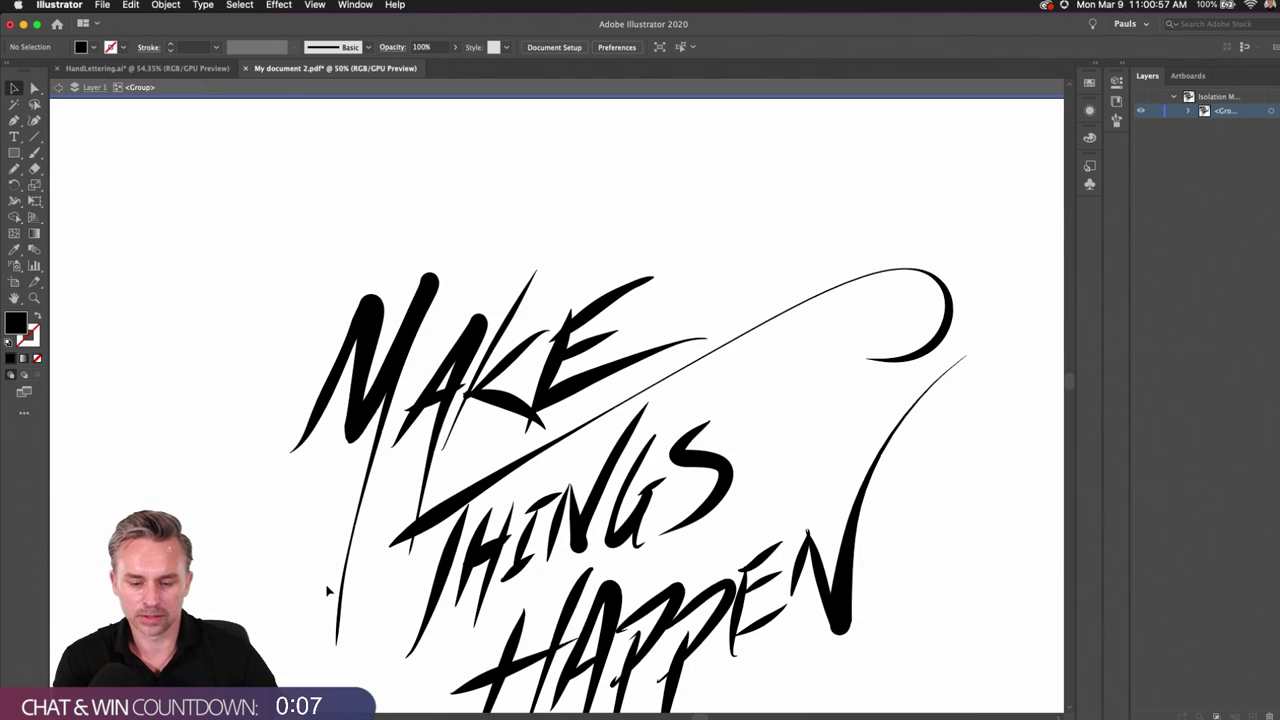
Step: Select the TH stroke in THINGS and enlarge it slightly from its top-right handle
{"action": "scroll", "coordinate": [400, 258], "scroll_direction": "down", "scroll_amount": 5}
{"action": "scroll", "coordinate": [400, 258], "scroll_direction": "right", "scroll_amount": 3}
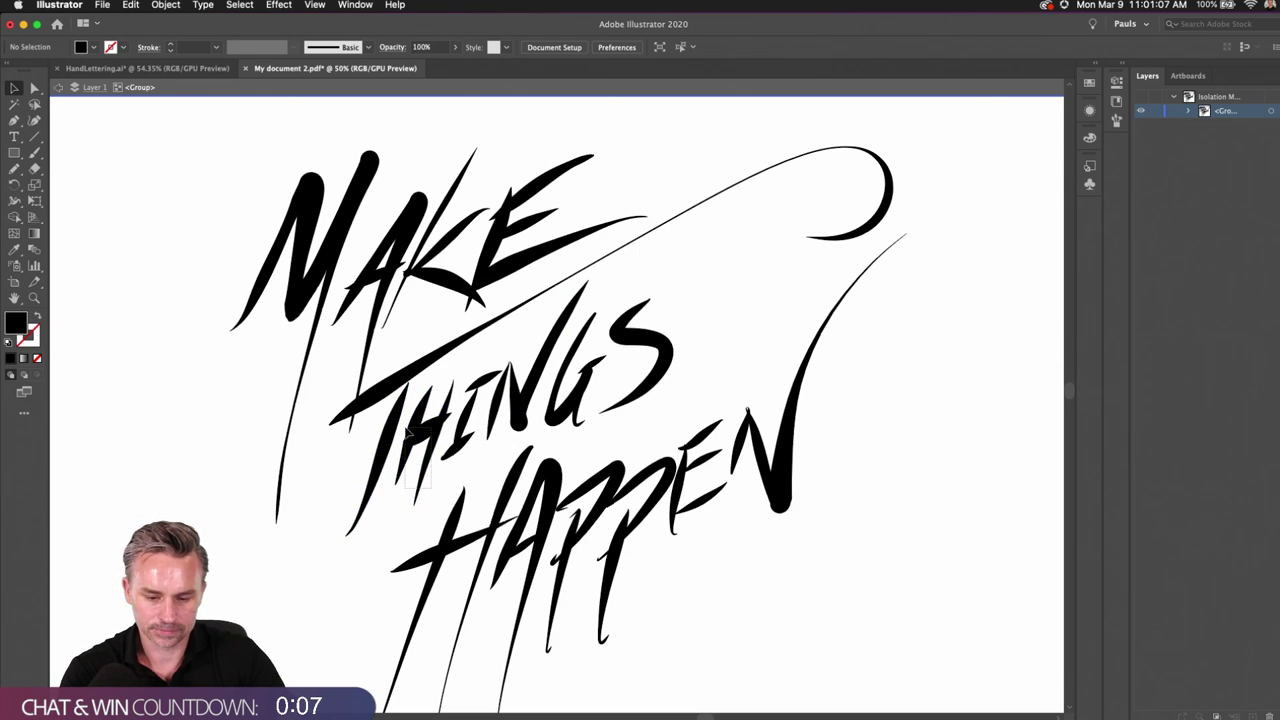
{"action": "left_click", "coordinate": [430, 405]}
{"action": "left_click_drag", "start_coordinate": [453, 381], "coordinate": [461, 369]}
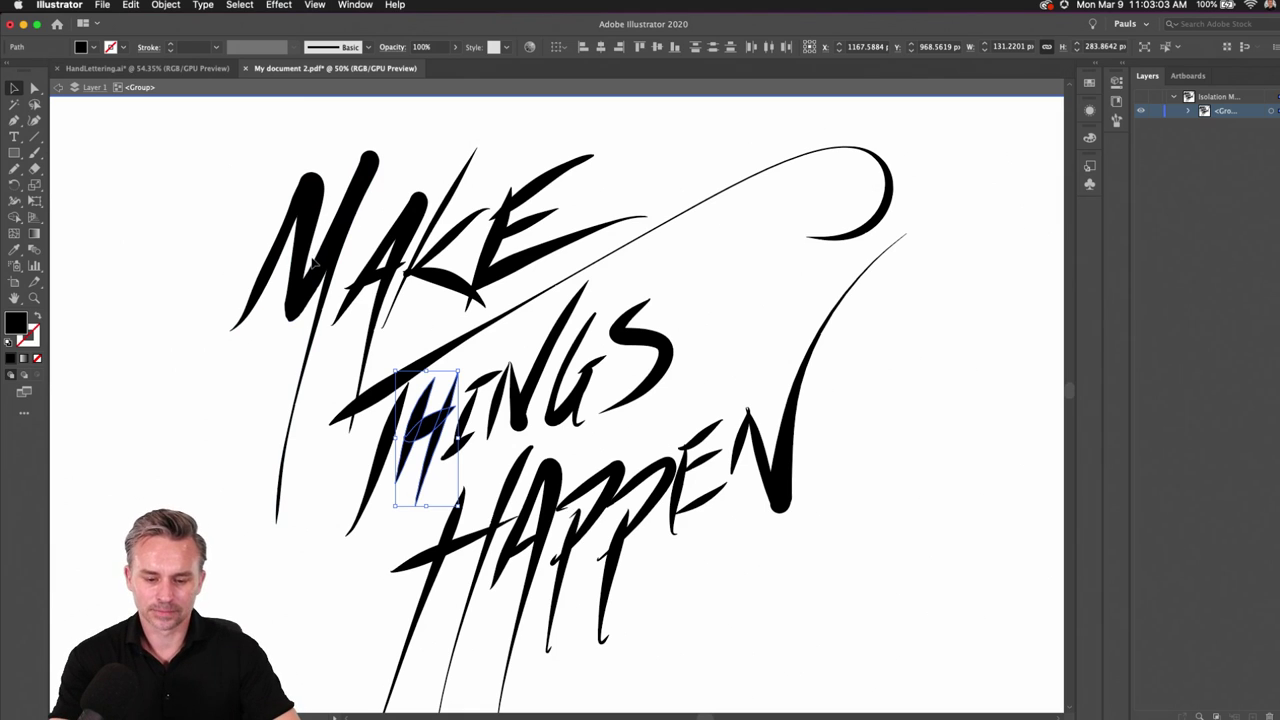
Step: Deselect everything and exit isolation mode on the lettering group
{"action": "left_click", "coordinate": [160, 430]}
{"action": "scroll", "coordinate": [175, 427], "scroll_direction": "down", "scroll_amount": 2}
{"action": "scroll", "coordinate": [175, 427], "scroll_direction": "down", "scroll_amount": 3}
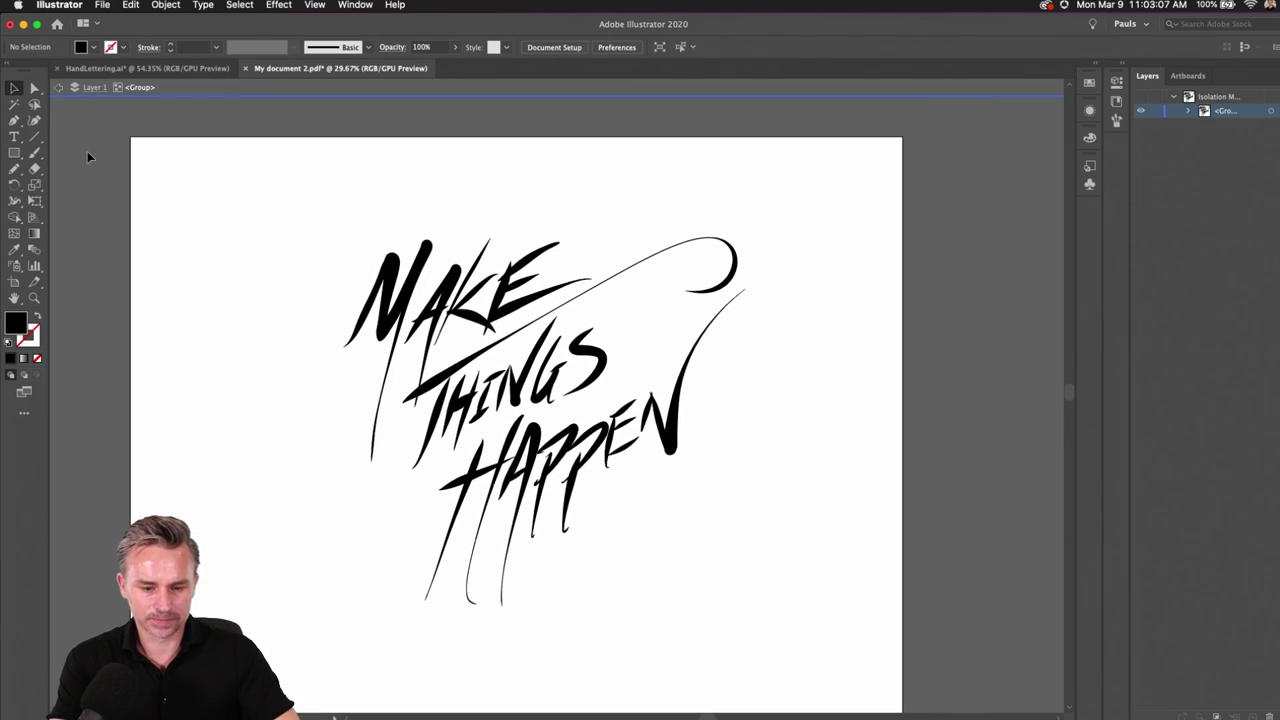
{"action": "left_click", "coordinate": [58, 88]}
Step: Move the MAKE THINGS HAPPEN group slightly down-left, then ungroup it into separate strokes
{"action": "left_click", "coordinate": [58, 88]}
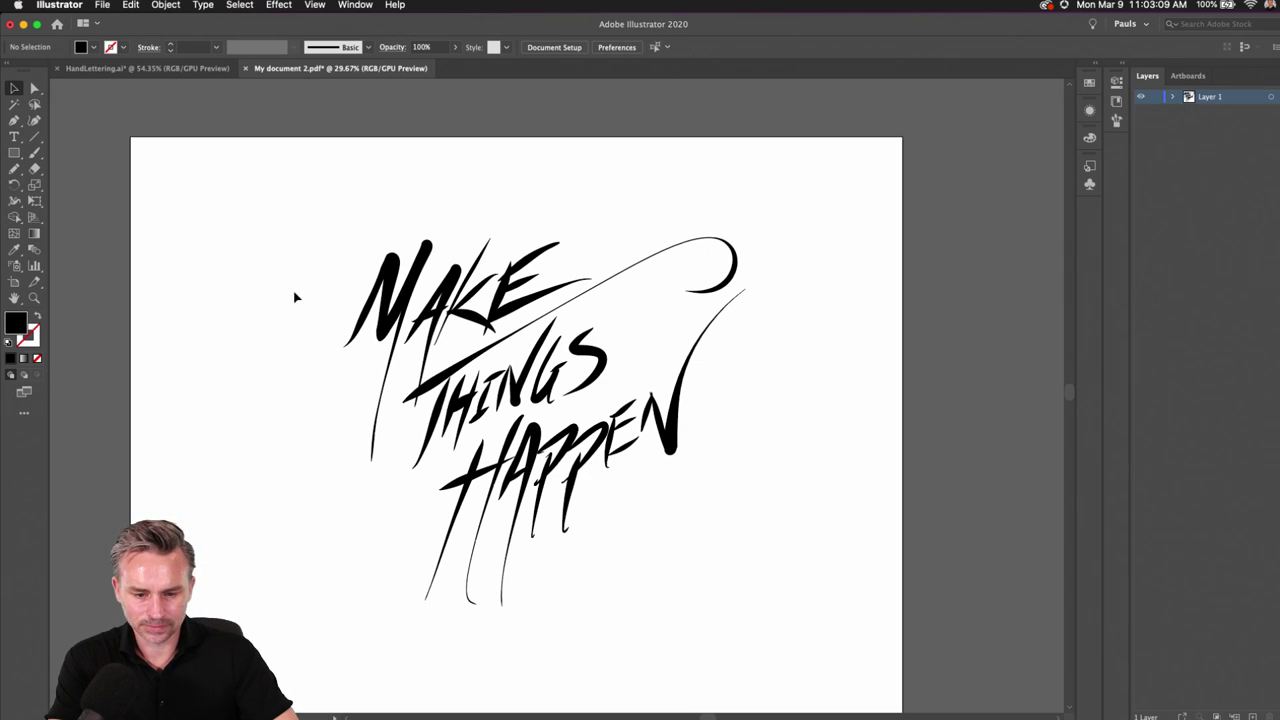
{"action": "left_click_drag", "start_coordinate": [384, 306], "coordinate": [358, 318]}
{"action": "right_click", "coordinate": [355, 331]}
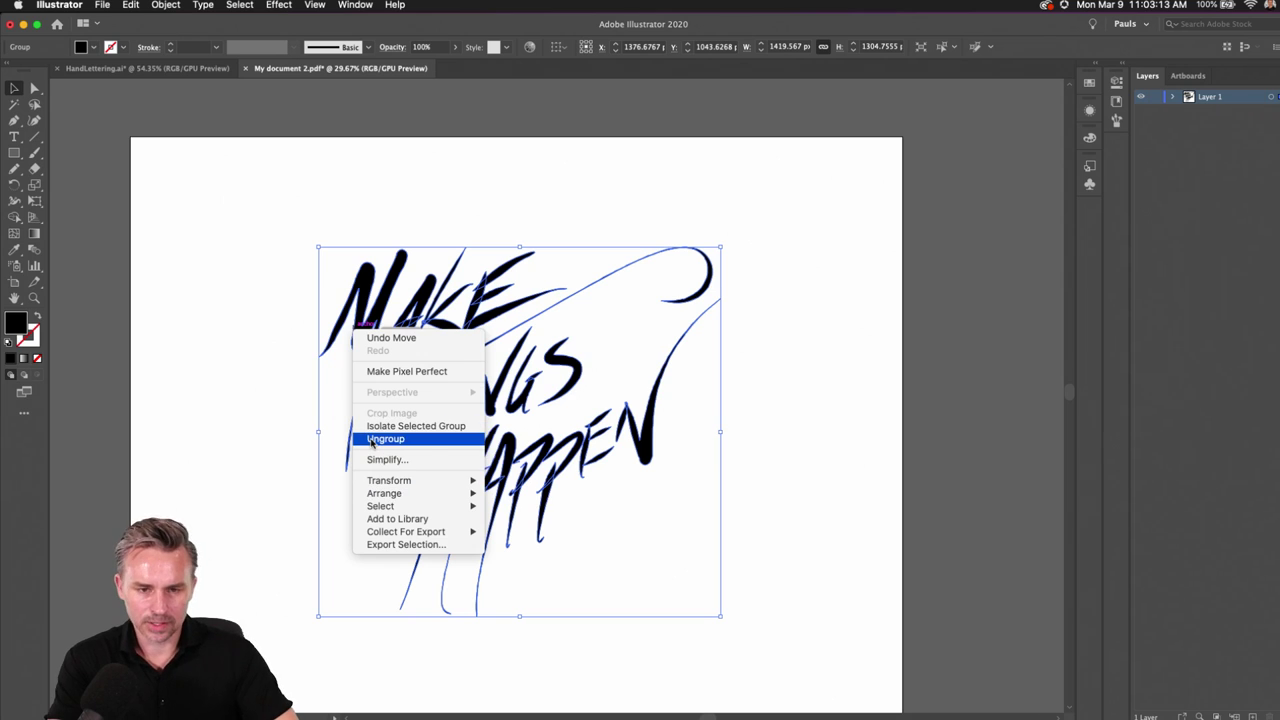
{"action": "left_click", "coordinate": [380, 439]}
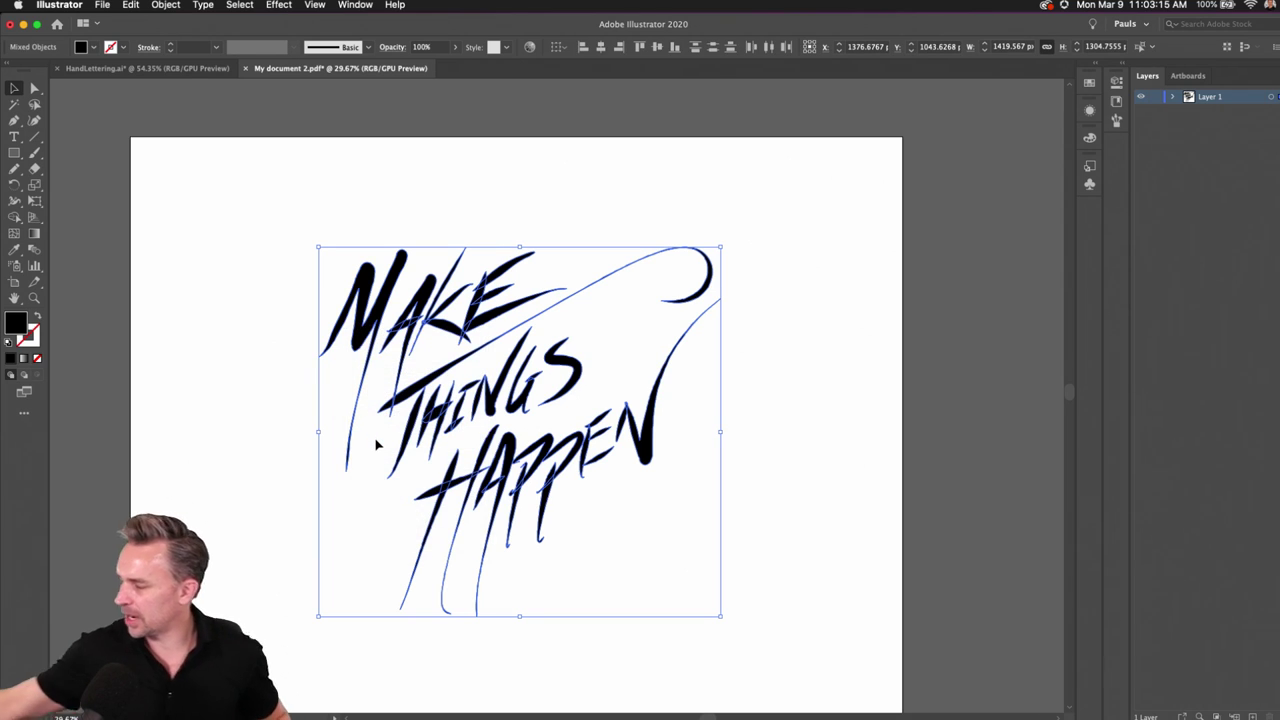
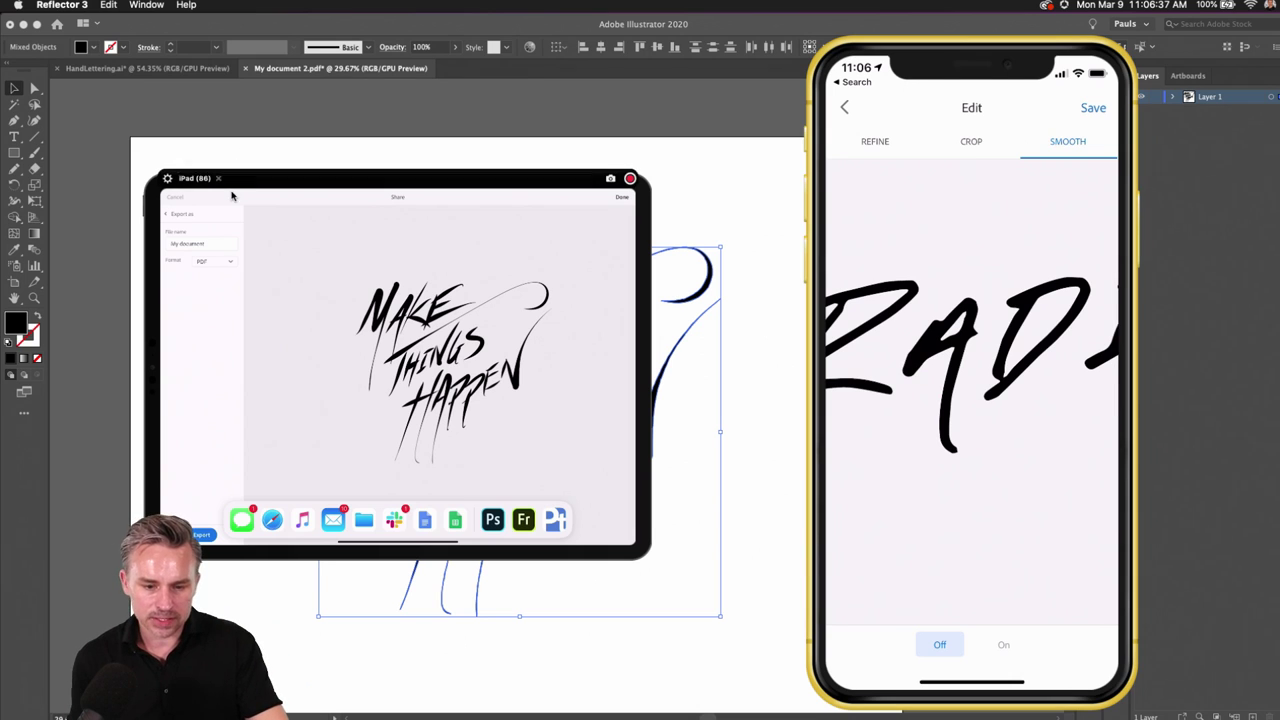
Step: Drag the Reflector iPad mirror window off the lettering and close it
{"action": "left_click_drag", "start_coordinate": [233, 190], "coordinate": [273, 411]}
{"action": "left_click_drag", "start_coordinate": [278, 460], "coordinate": [73, 606]}
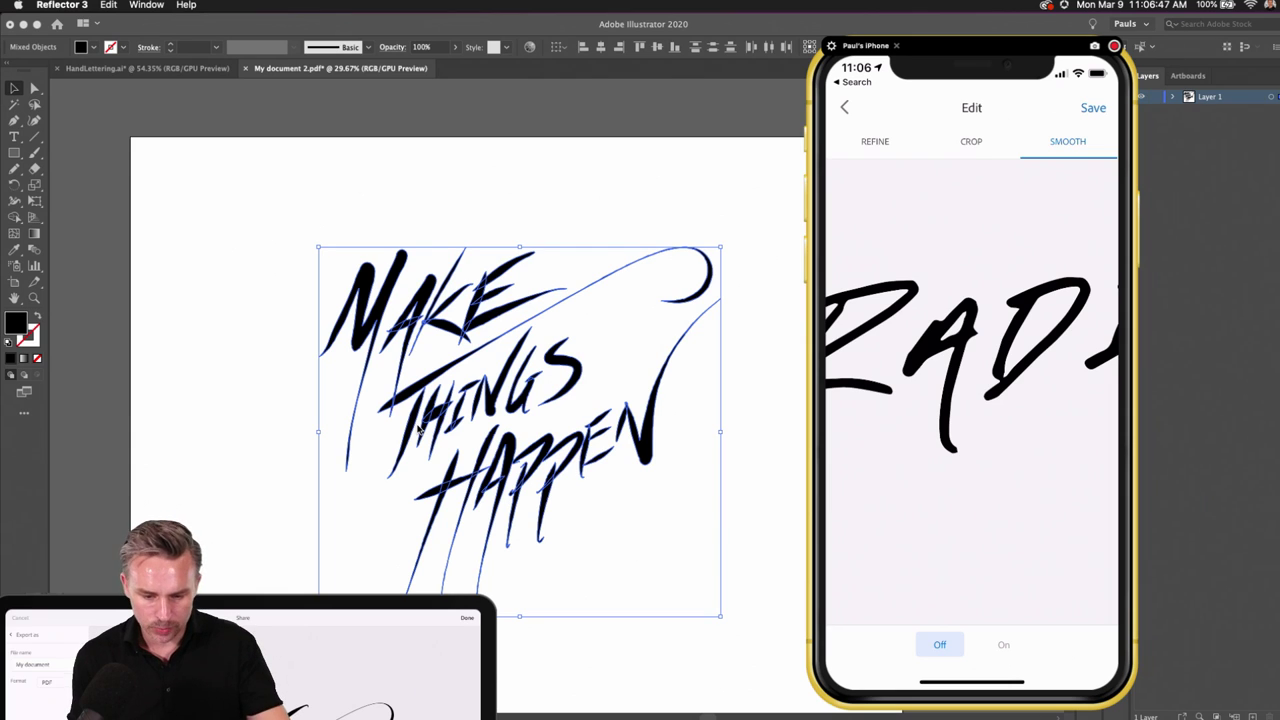
{"action": "left_click_drag", "start_coordinate": [140, 602], "coordinate": [156, 571]}
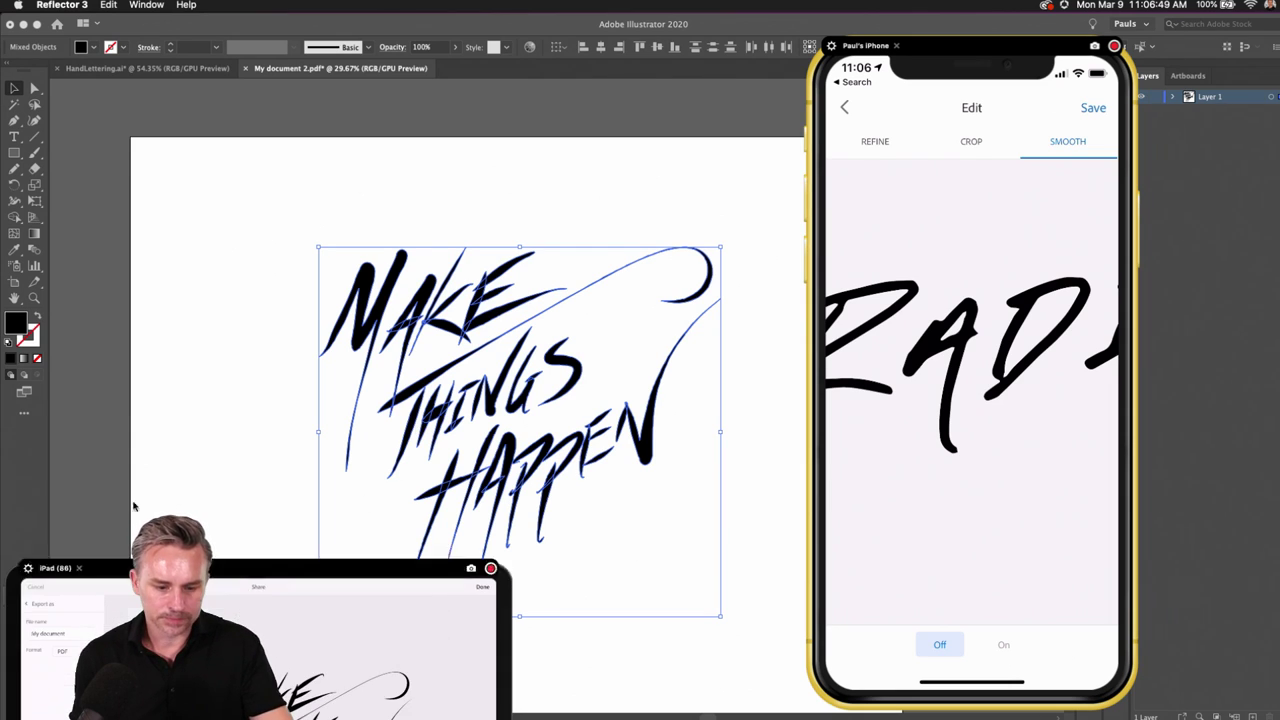
{"action": "left_click", "coordinate": [80, 570]}
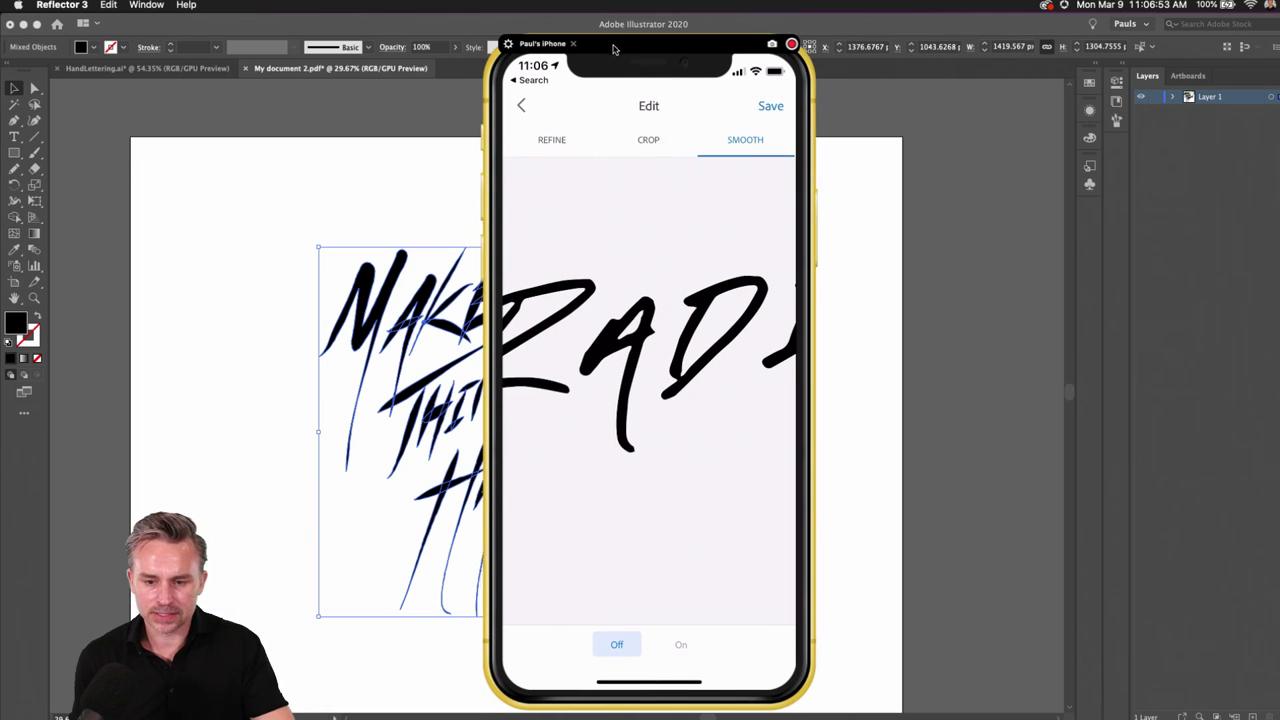
Step: Move the iPhone mirror of Adobe Capture aside to uncover the lettering, then back to centre
{"action": "left_click_drag", "start_coordinate": [610, 40], "coordinate": [918, 38]}
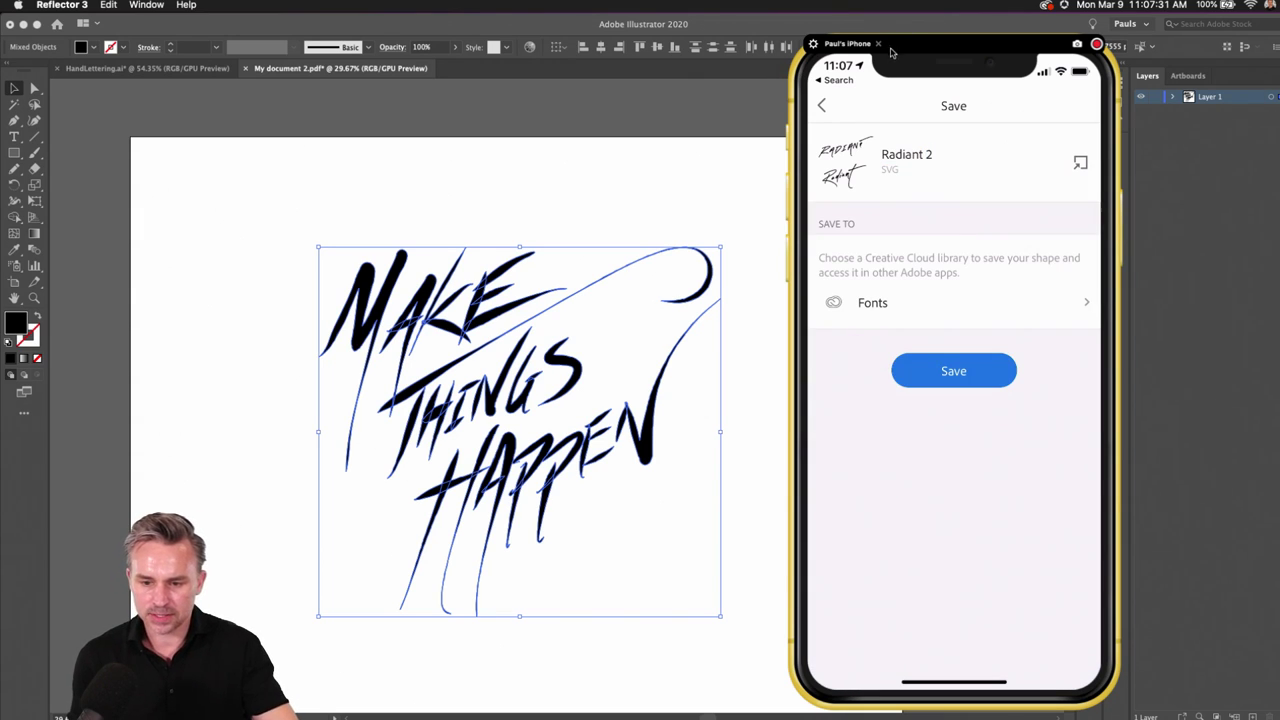
{"action": "left_click_drag", "start_coordinate": [876, 43], "coordinate": [508, 57]}
Step: Show the Fonts library in the Libraries panel with Vector Graphics collapsed, then bring back the iPhone mirror
{"action": "left_click", "coordinate": [1140, 65]}
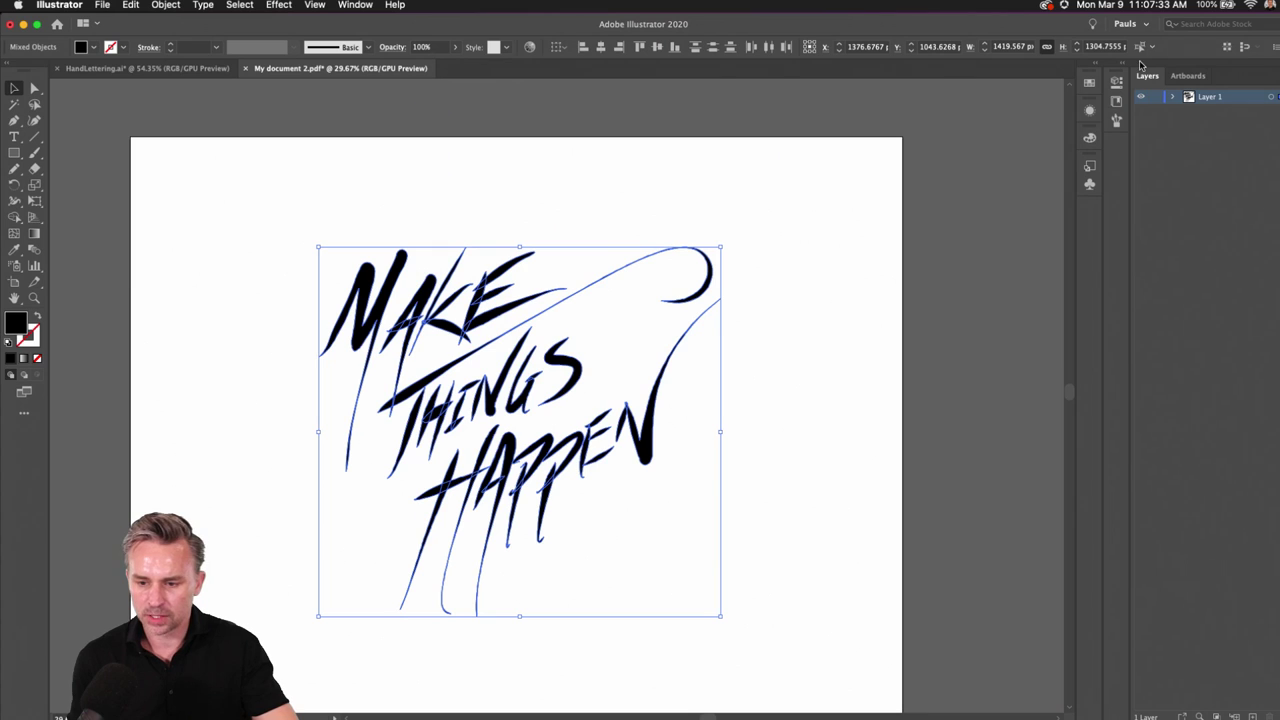
{"action": "left_click", "coordinate": [1124, 66]}
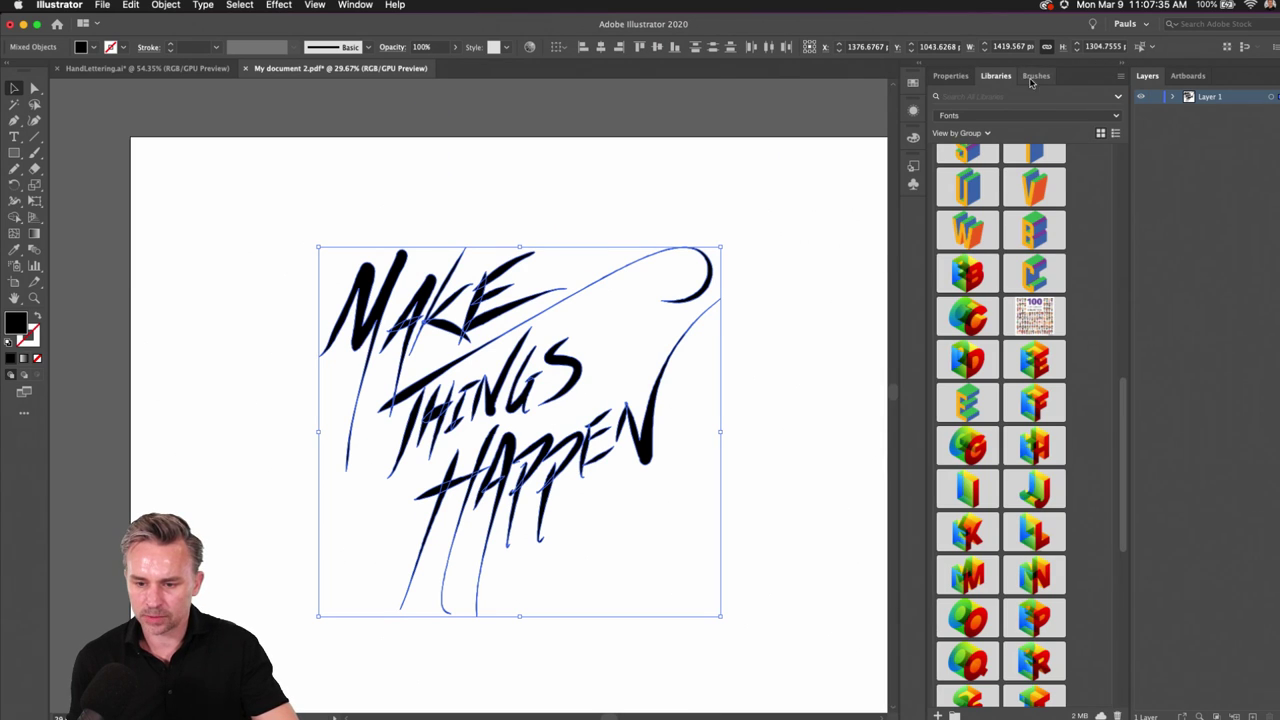
{"action": "left_click", "coordinate": [975, 117]}
{"action": "left_click", "coordinate": [975, 118]}
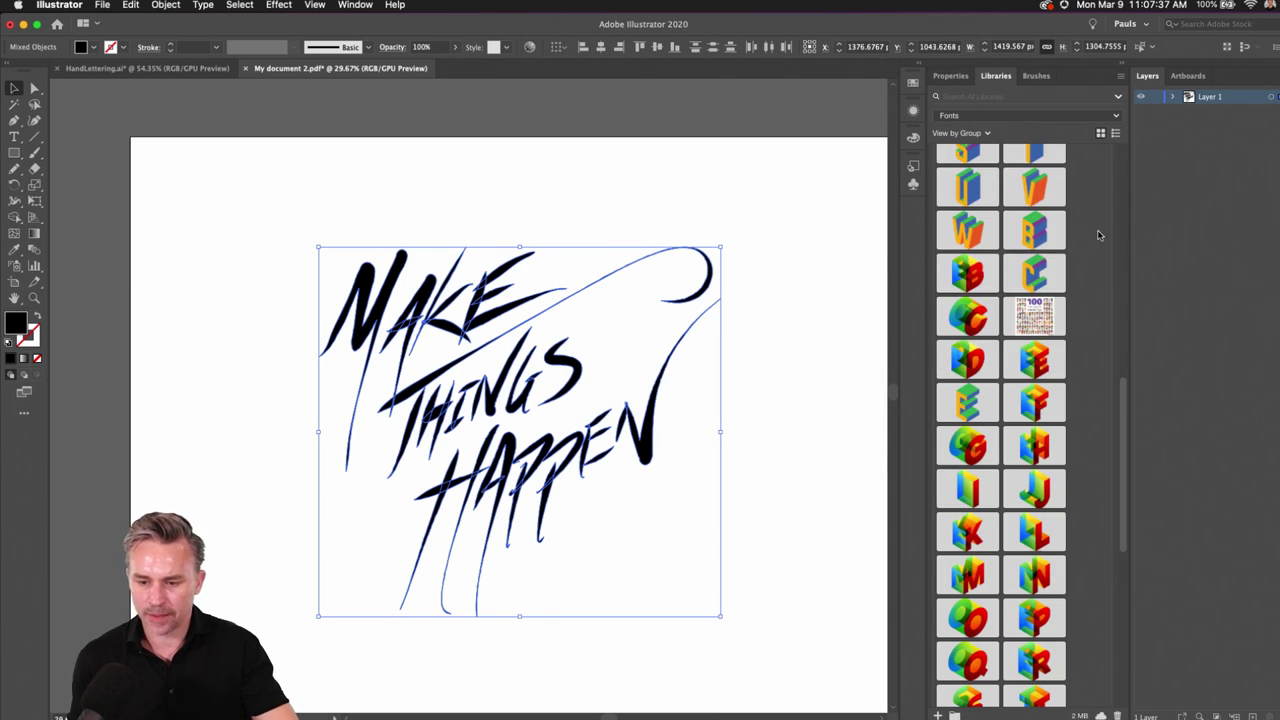
{"action": "scroll", "coordinate": [1096, 232], "scroll_direction": "up", "scroll_amount": 10}
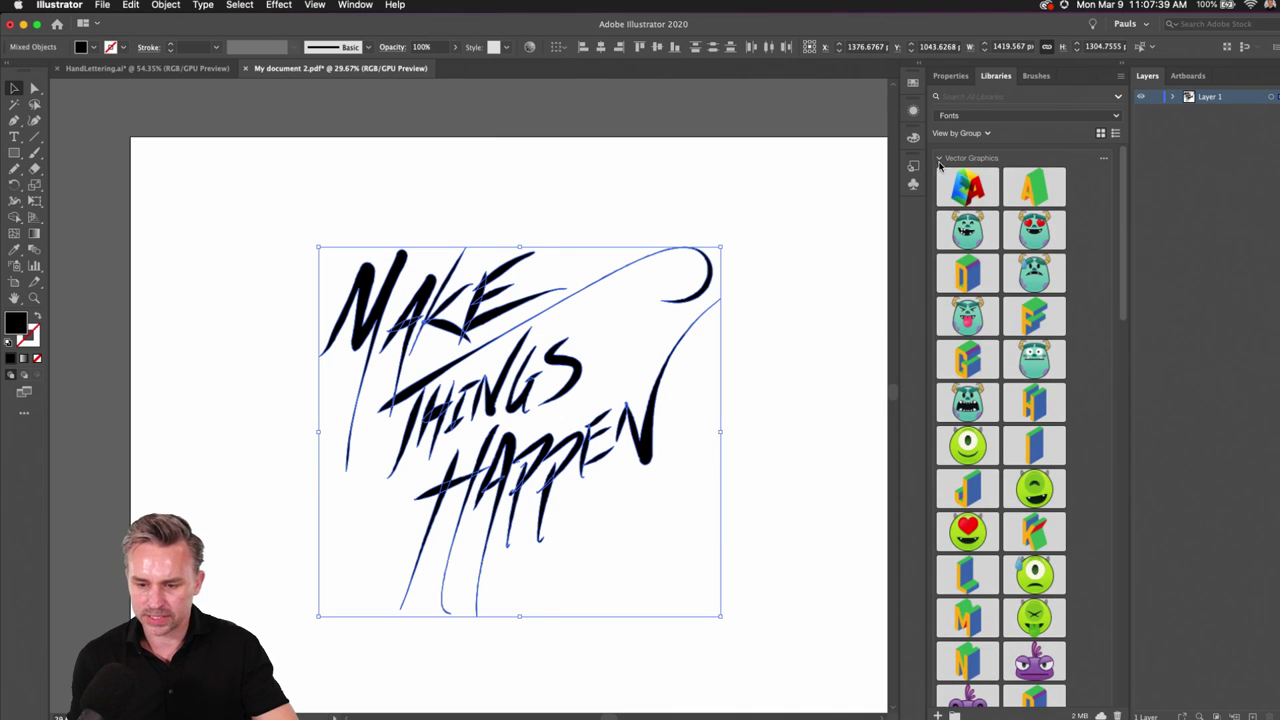
{"action": "scroll", "coordinate": [990, 230], "scroll_direction": "down", "scroll_amount": 10}
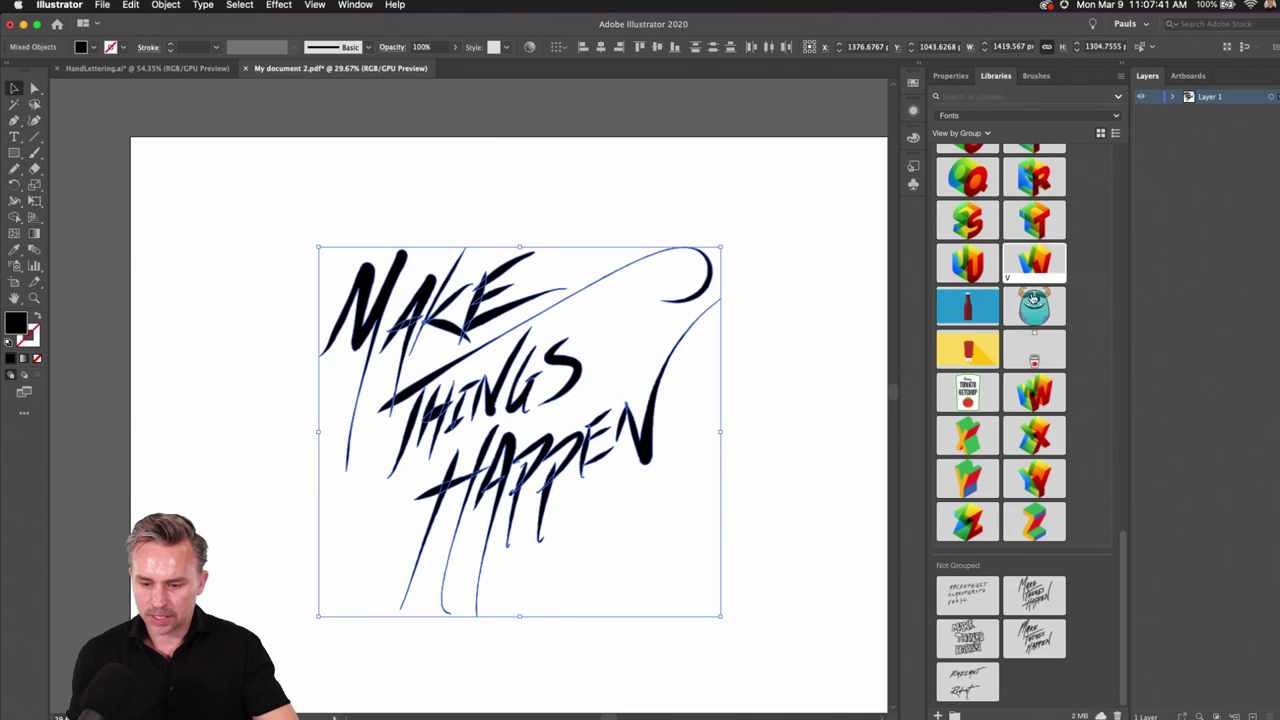
{"action": "scroll", "coordinate": [1050, 295], "scroll_direction": "up", "scroll_amount": 10}
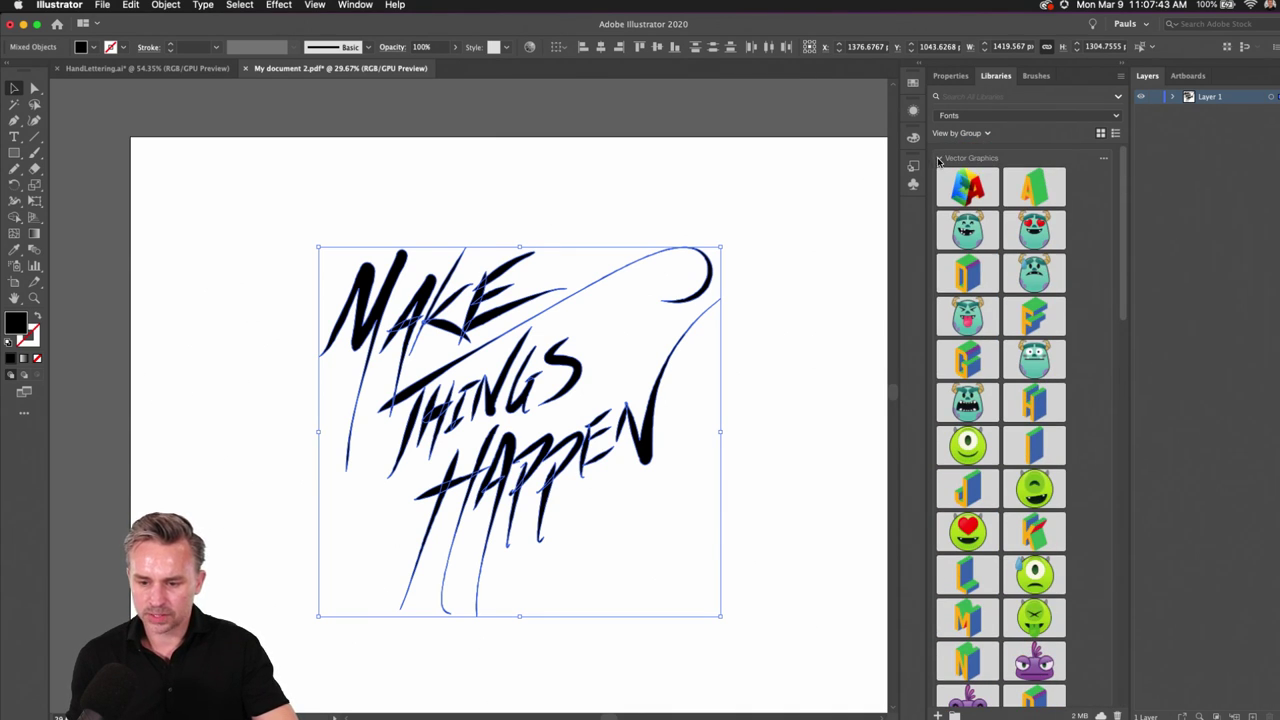
{"action": "left_click", "coordinate": [940, 158]}
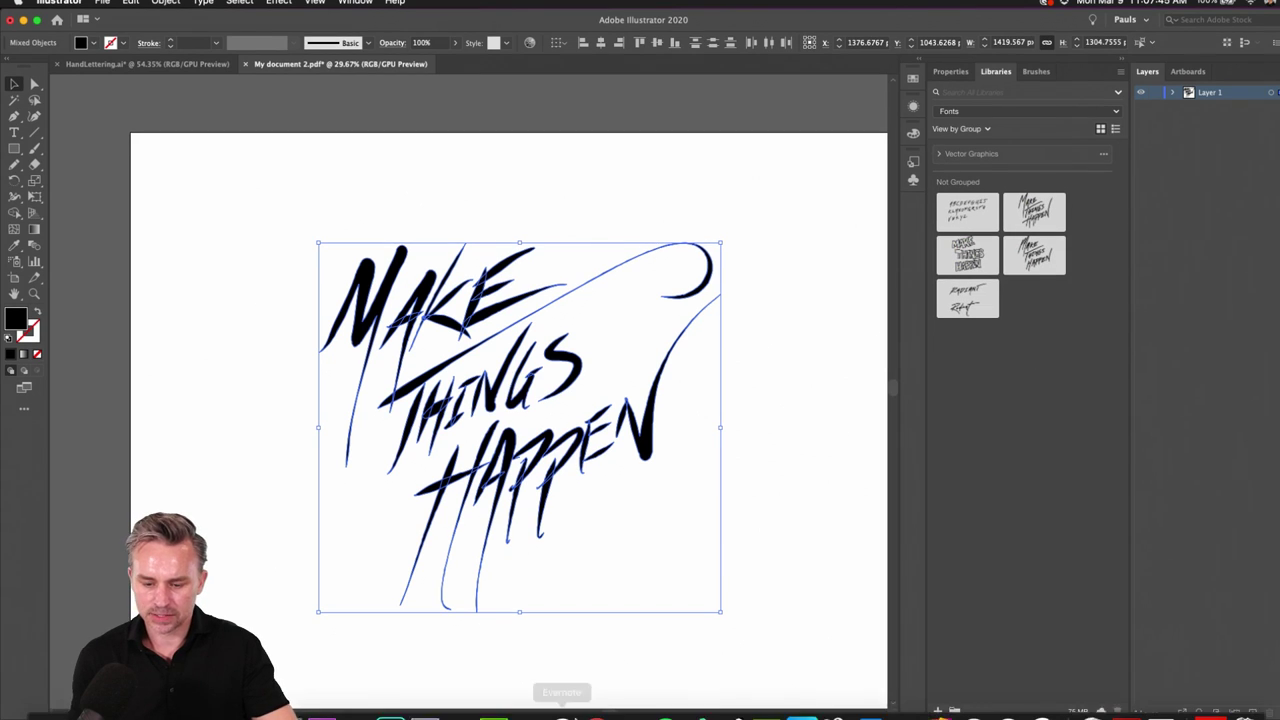
{"action": "left_click", "coordinate": [938, 700]}
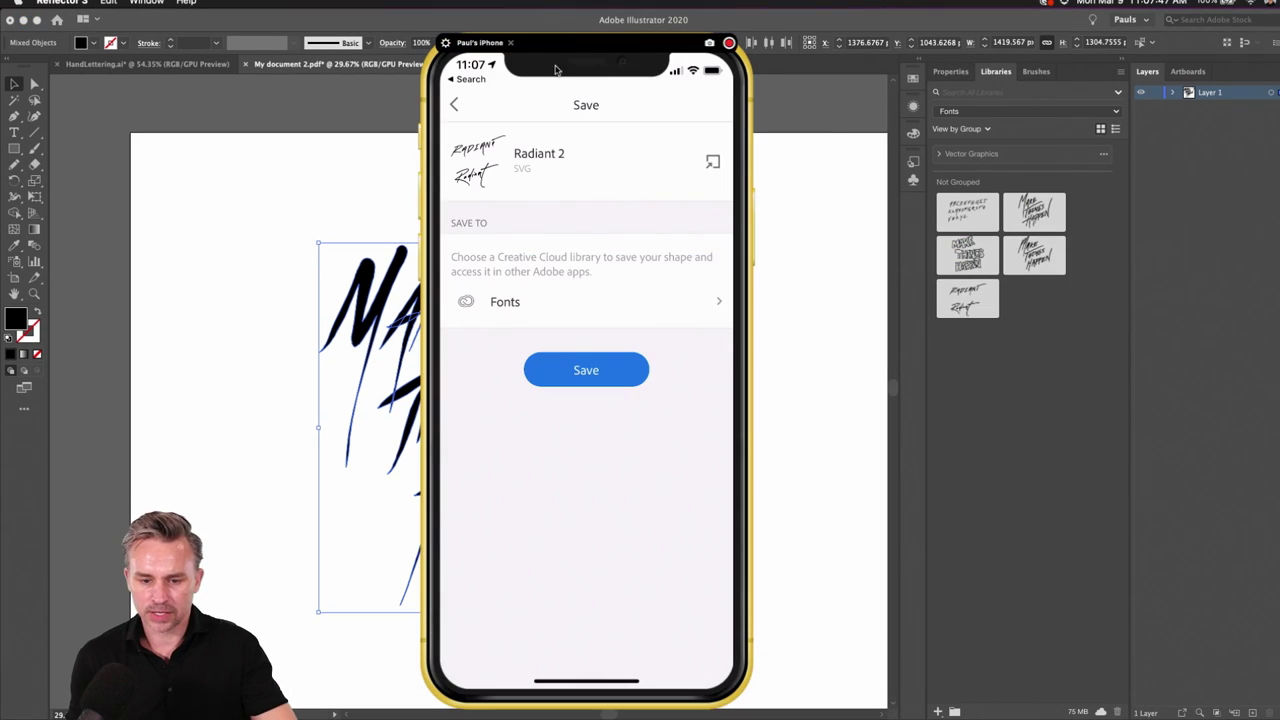
Step: Shift the iPhone mirror right while Radiant 2 saves to Fonts, then return to Illustrator
{"action": "left_click_drag", "start_coordinate": [558, 60], "coordinate": [678, 63]}
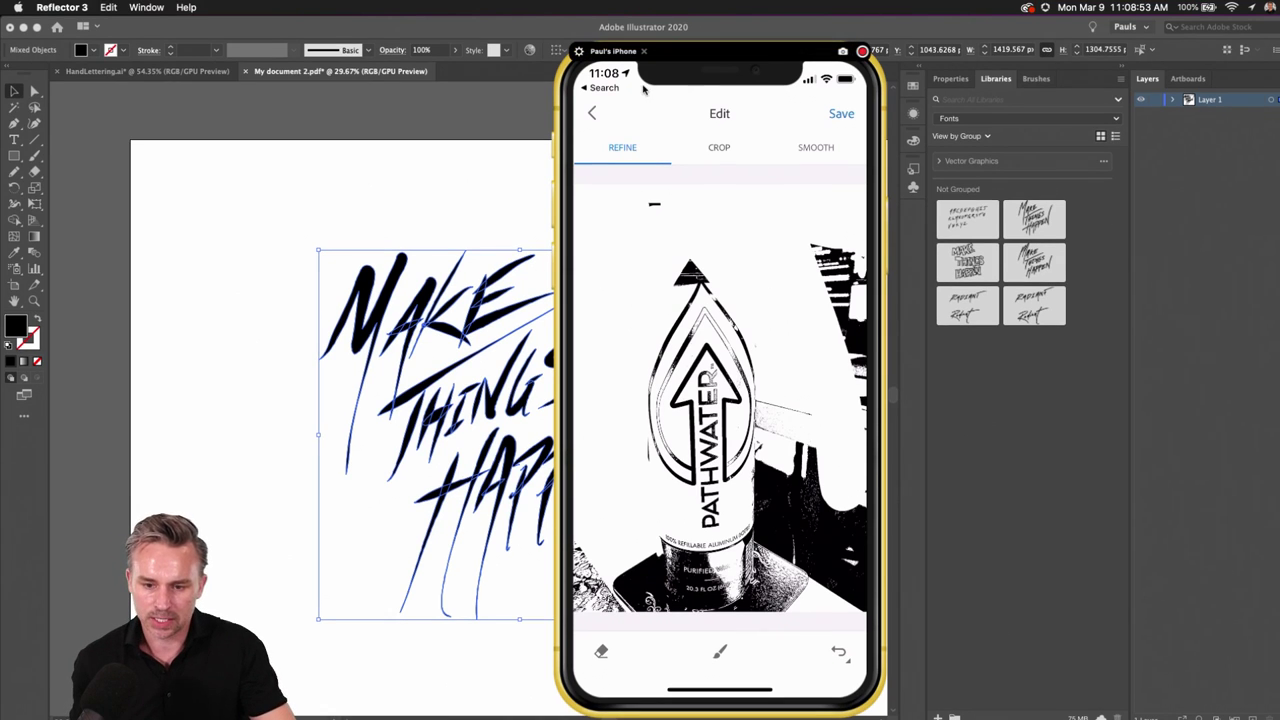
{"action": "left_click", "coordinate": [508, 79]}
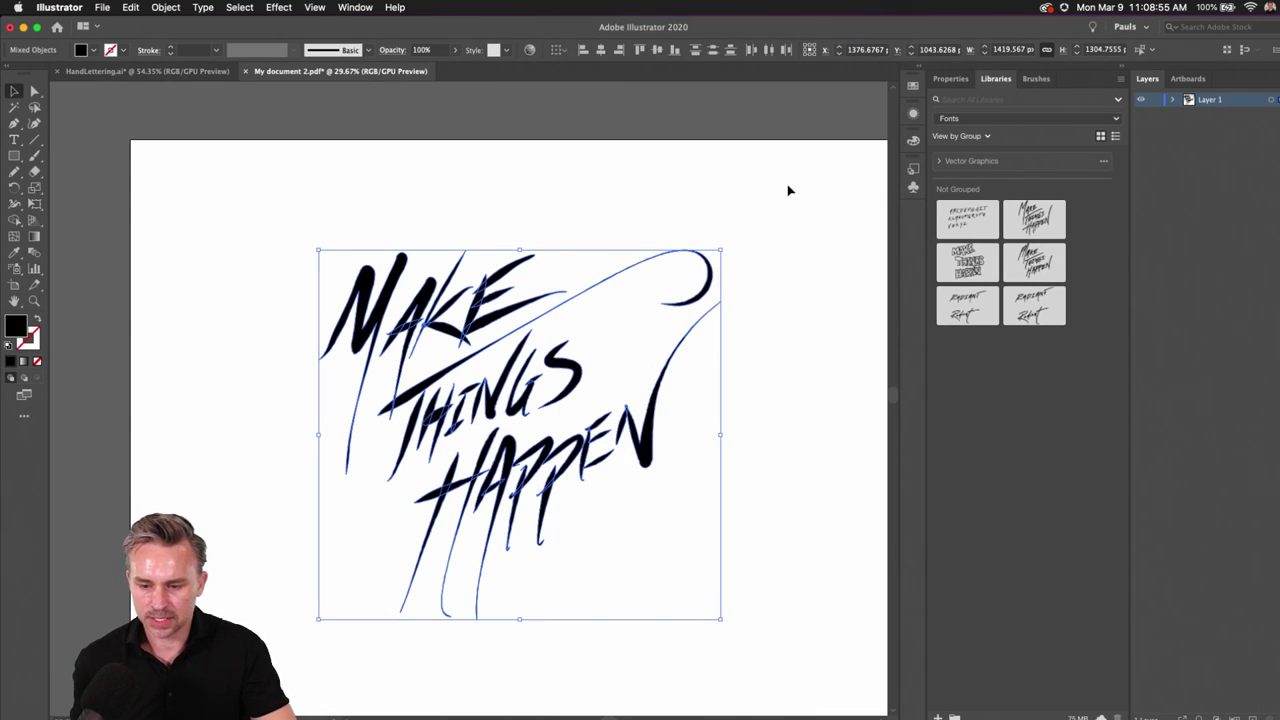
Step: Deselect the lettering, zoom in on the artboard, and save with Cmd+S
{"action": "left_click", "coordinate": [718, 182]}
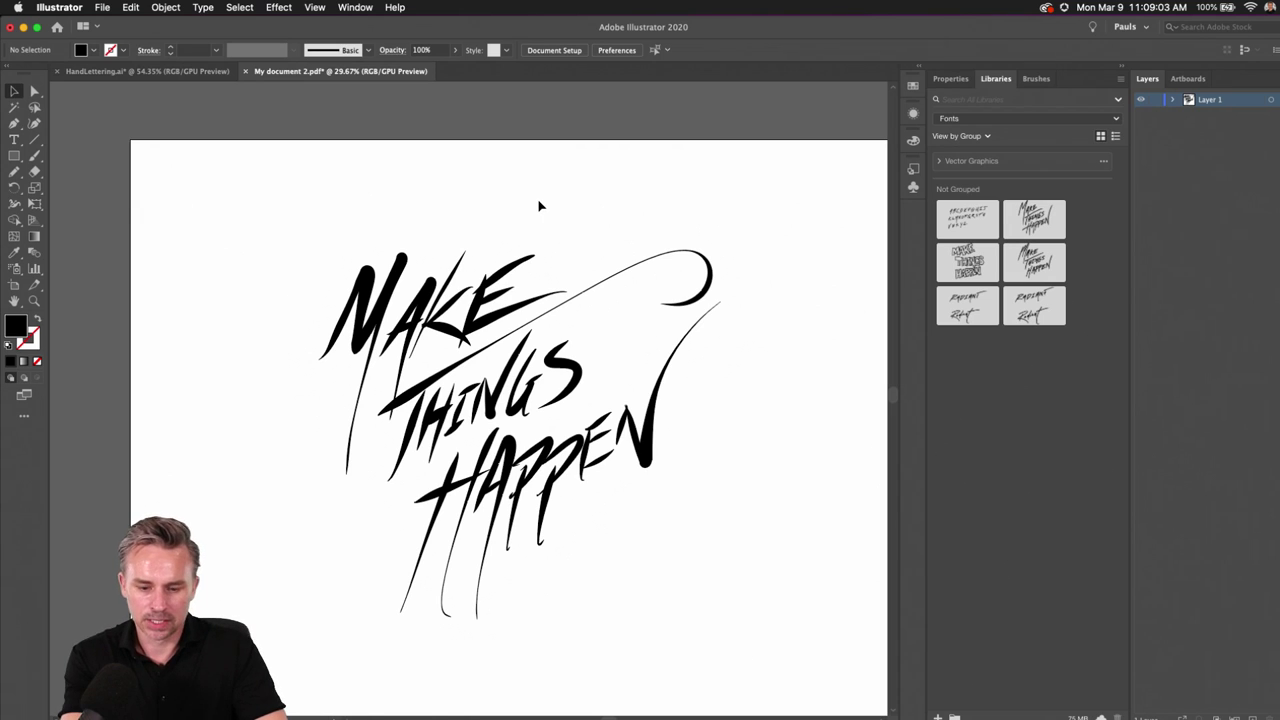
{"action": "scroll", "coordinate": [538, 205], "scroll_direction": "up", "scroll_amount": 3}
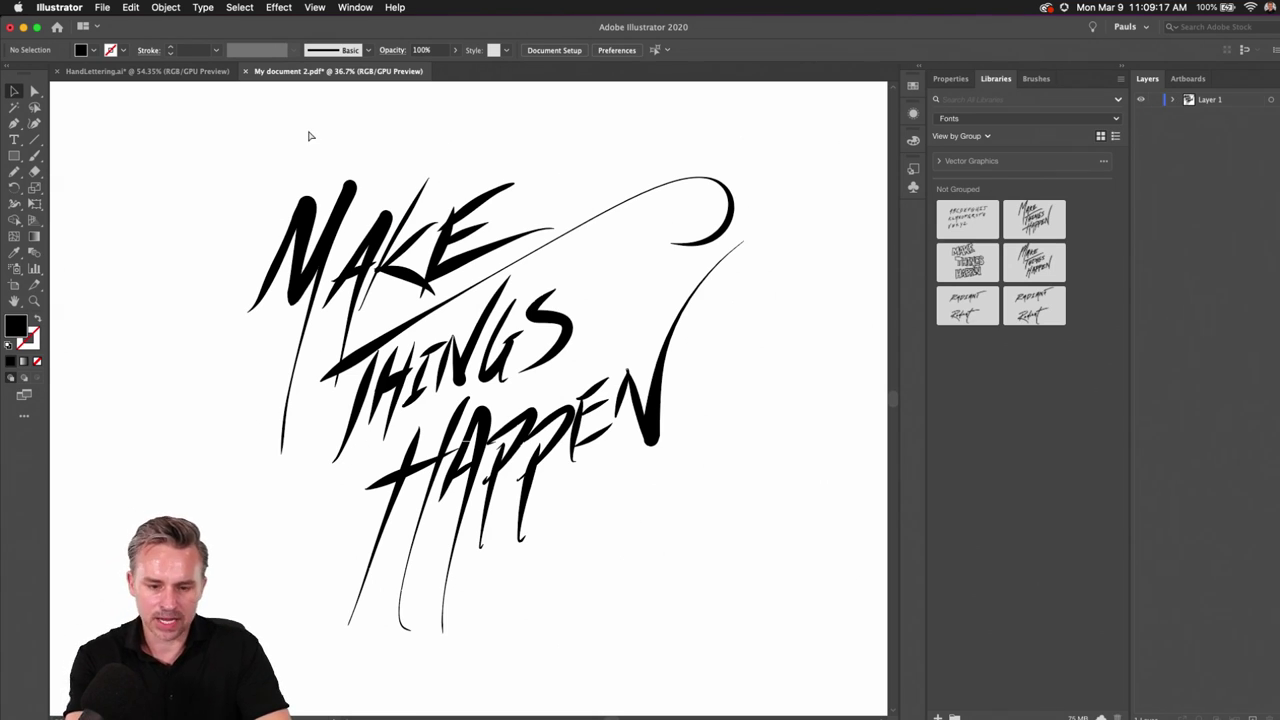
{"action": "key", "text": "super+s"}
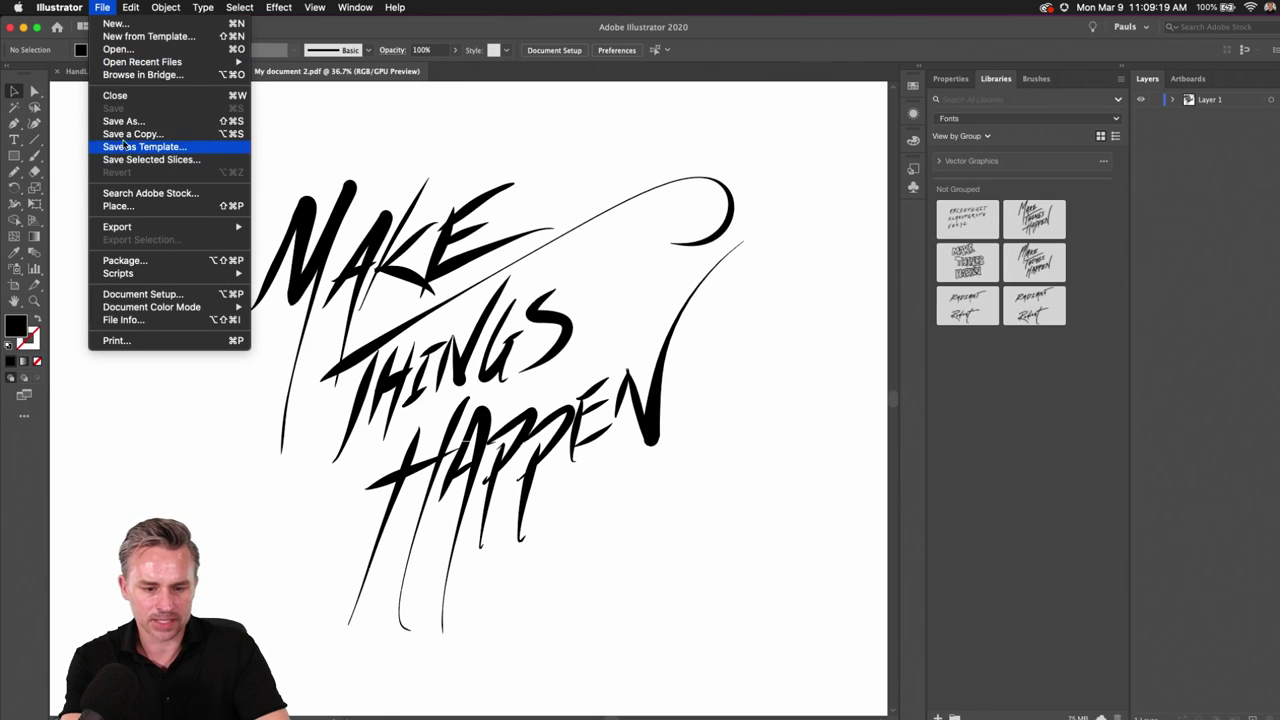
Step: Save the document to the Desktop as makithappen.ai in Adobe Illustrator (ai) format
{"action": "left_click", "coordinate": [124, 121]}
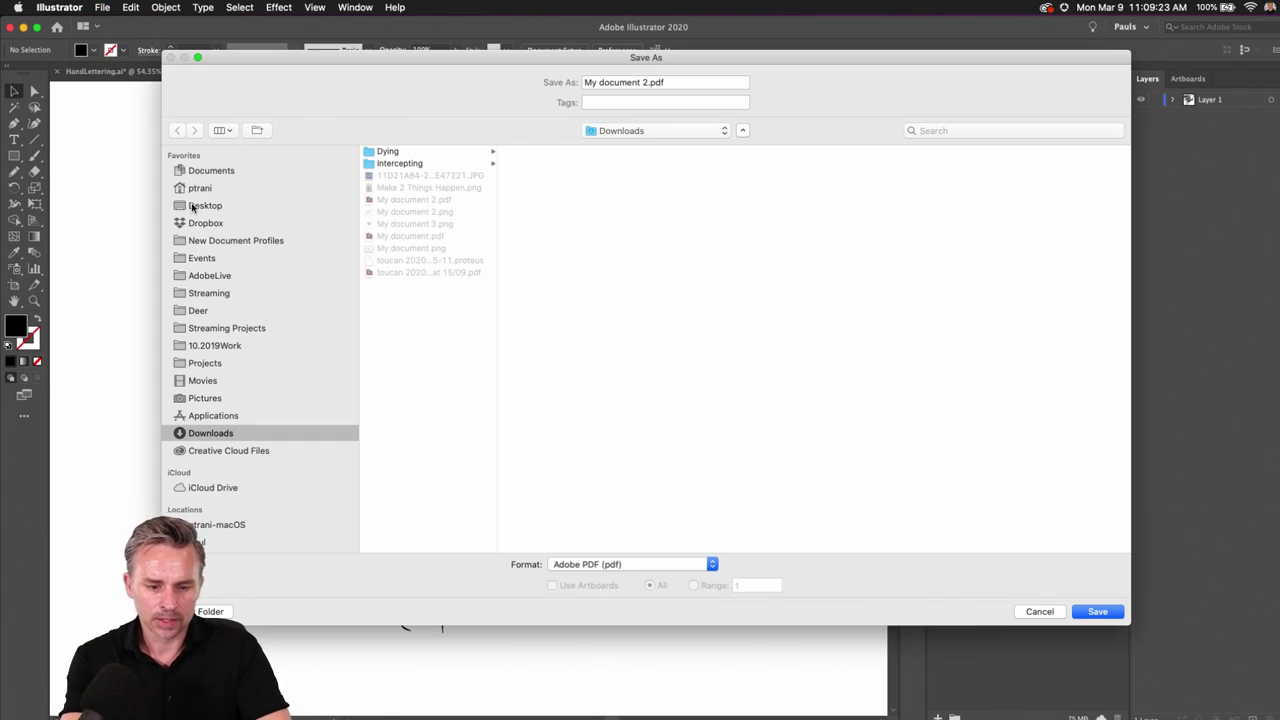
{"action": "left_click", "coordinate": [204, 205]}
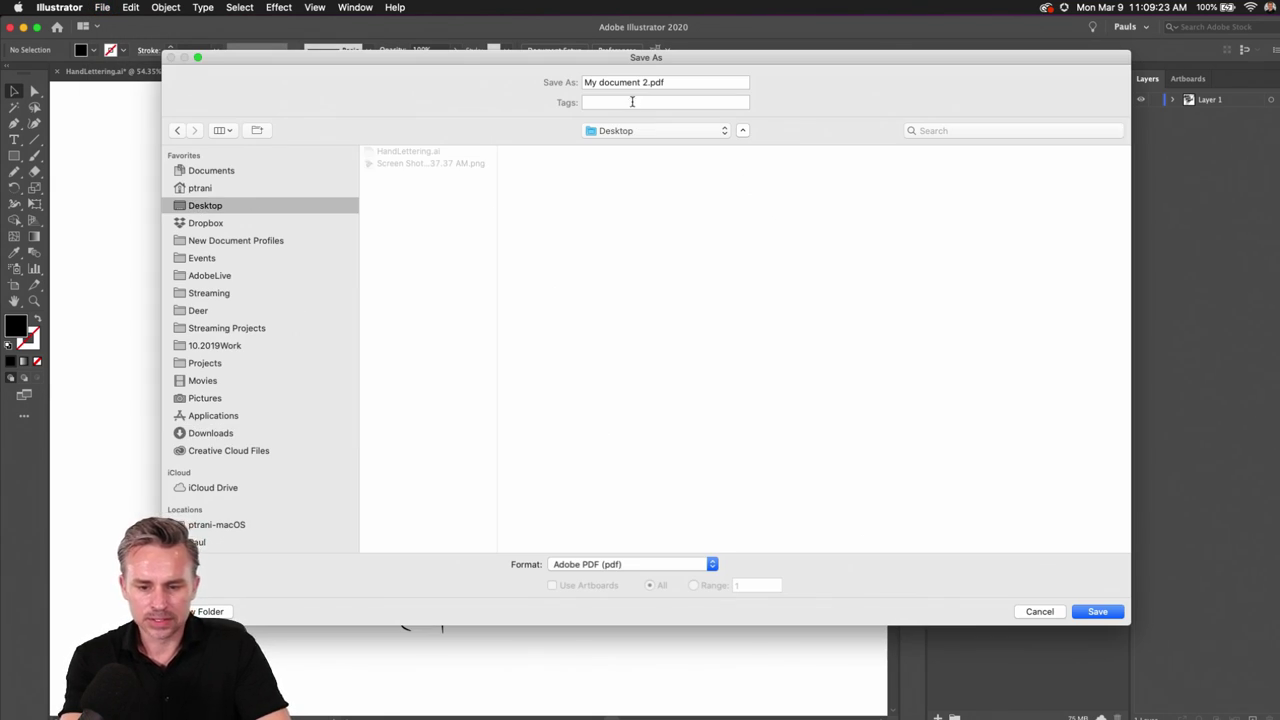
{"action": "left_click", "coordinate": [638, 565]}
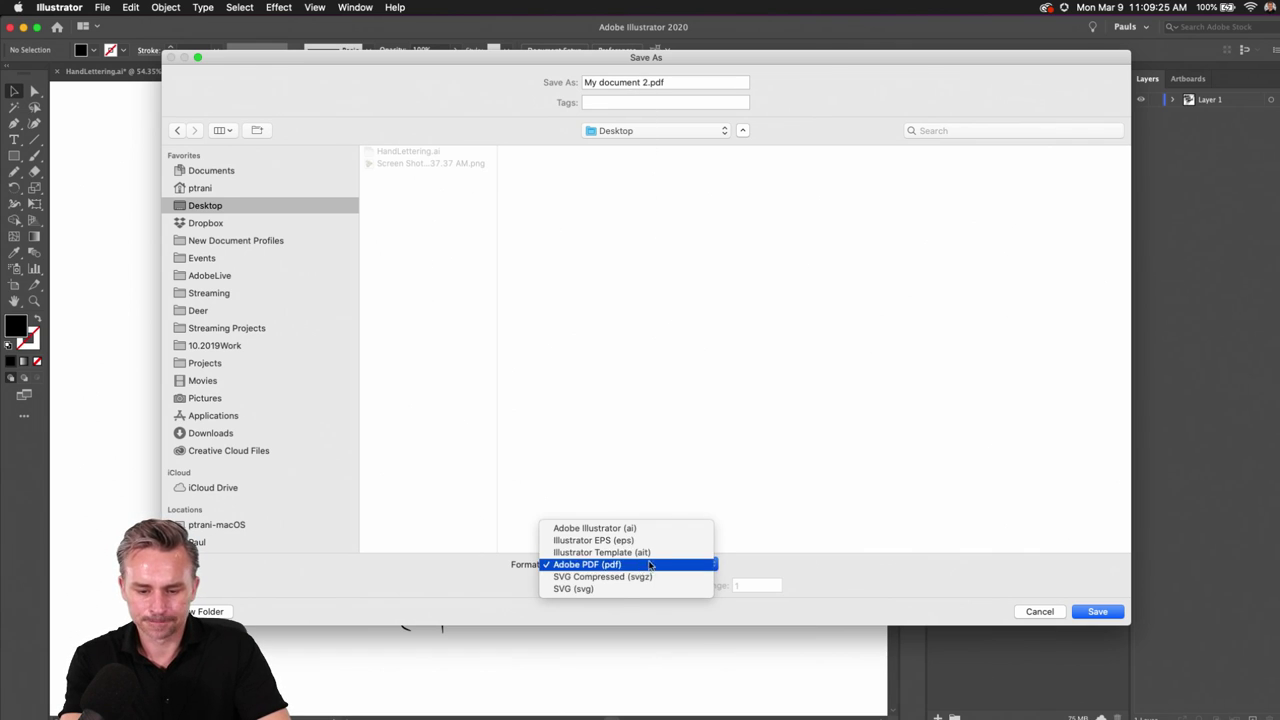
{"action": "left_click", "coordinate": [655, 530]}
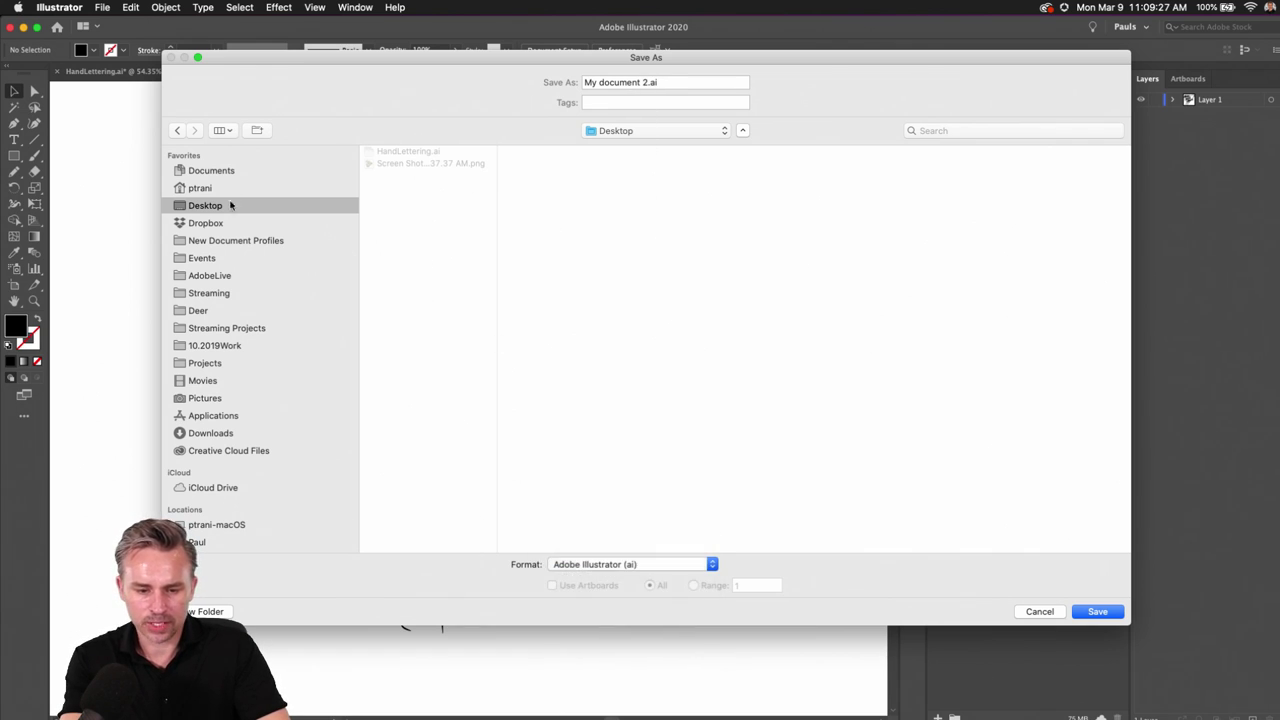
{"action": "triple_click", "coordinate": [646, 82]}
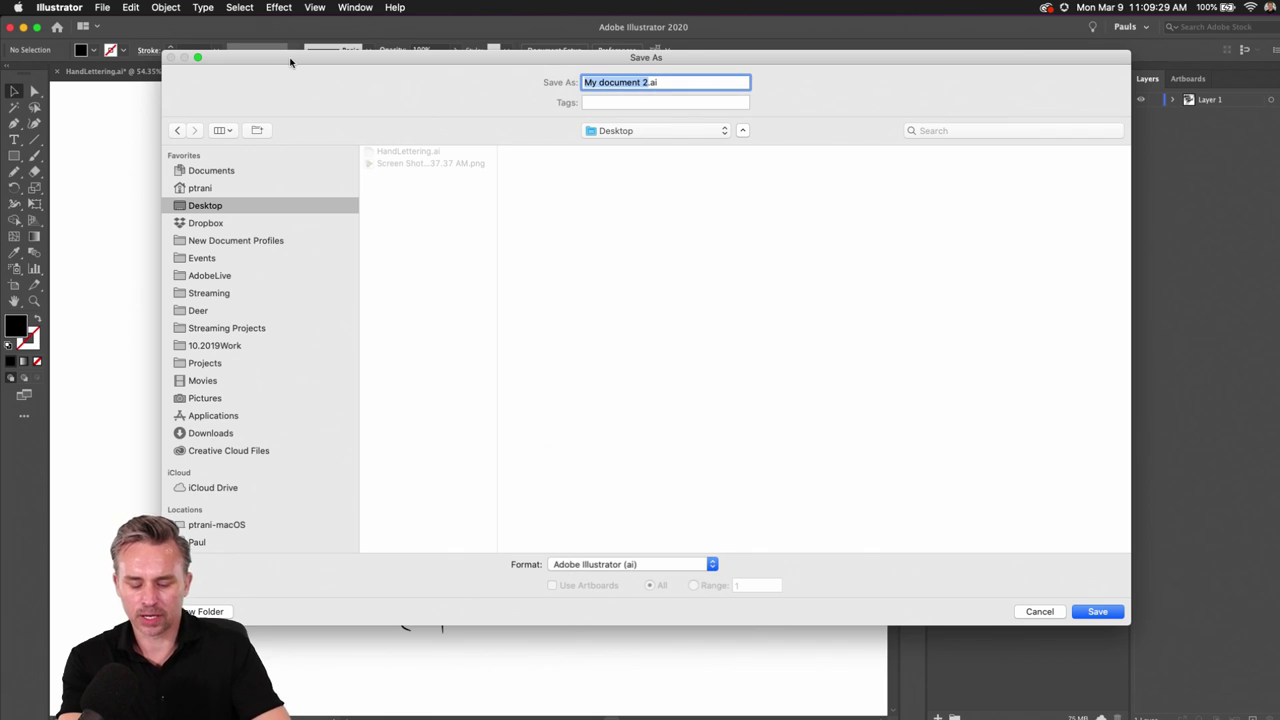
{"action": "type", "text": "mak"}
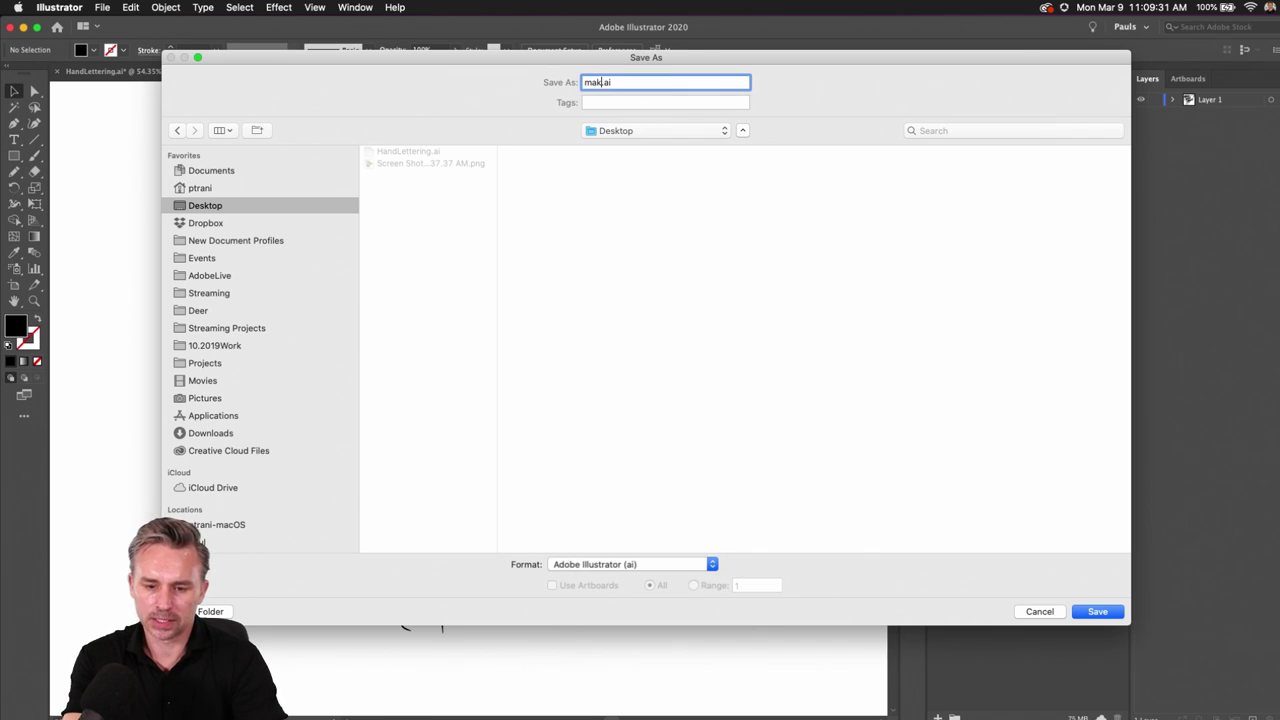
{"action": "type", "text": "ithappen"}
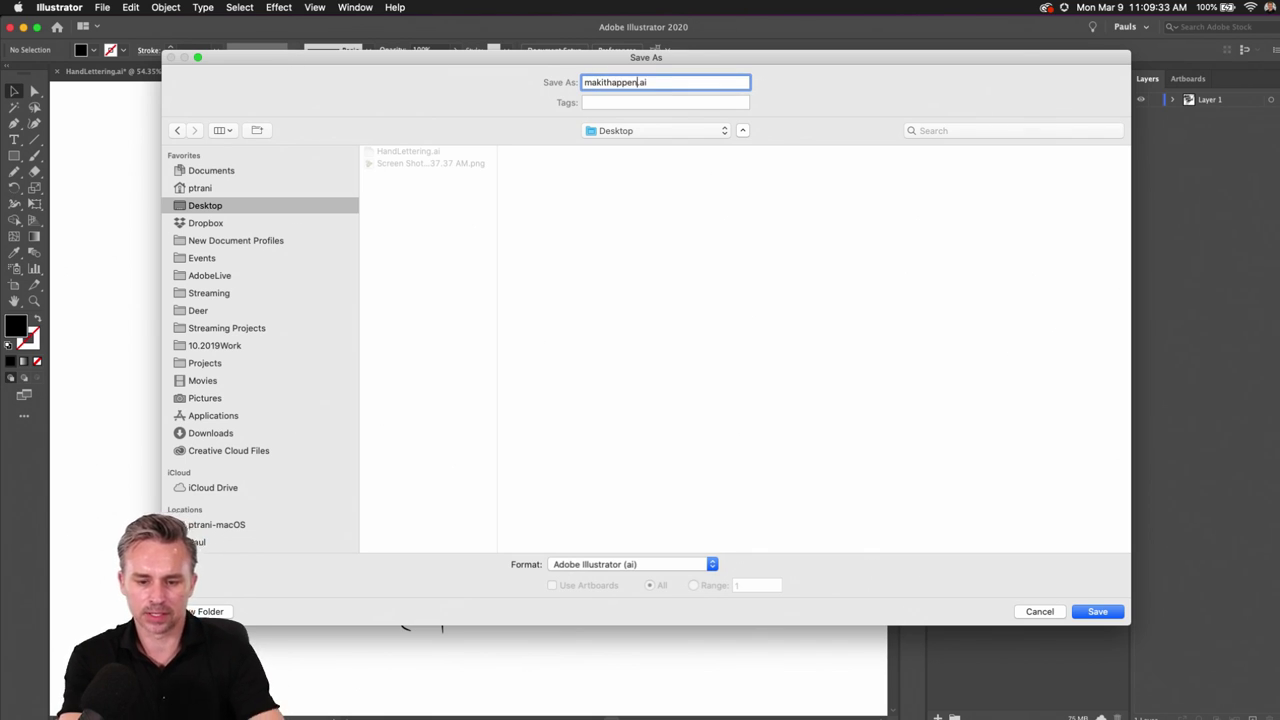
{"action": "left_click", "coordinate": [1098, 612]}
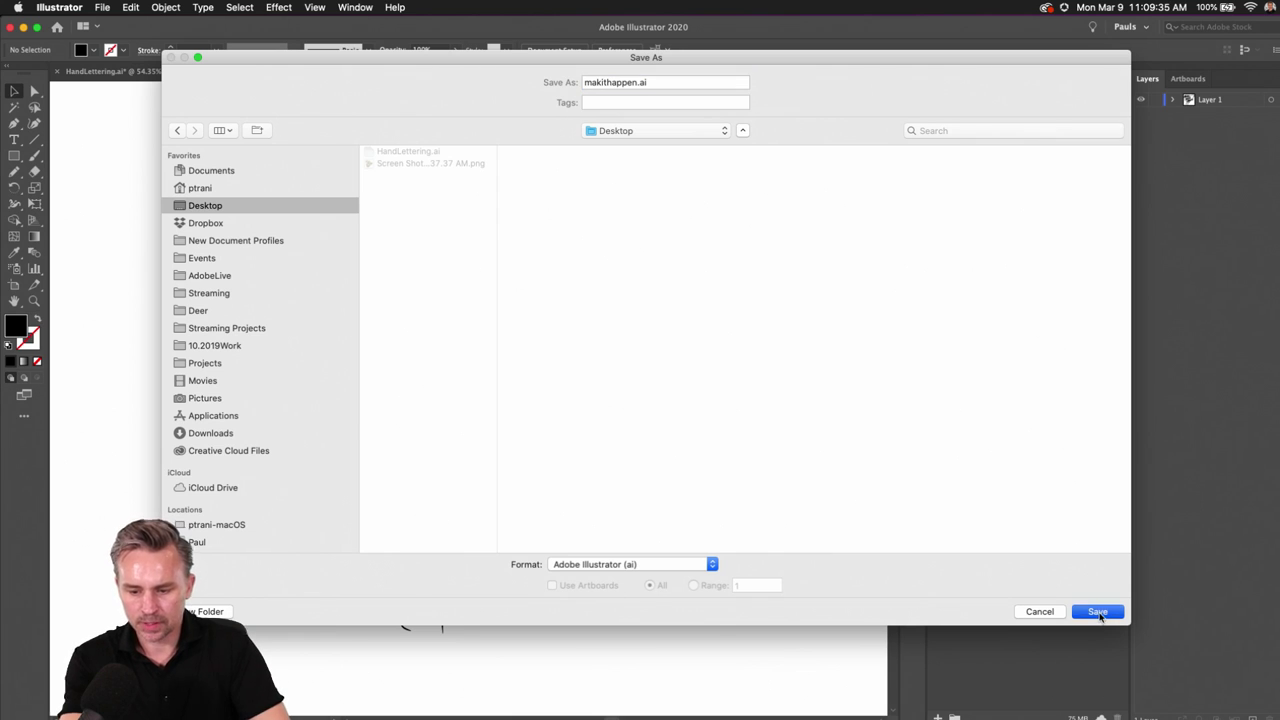
{"action": "left_click", "coordinate": [692, 485]}
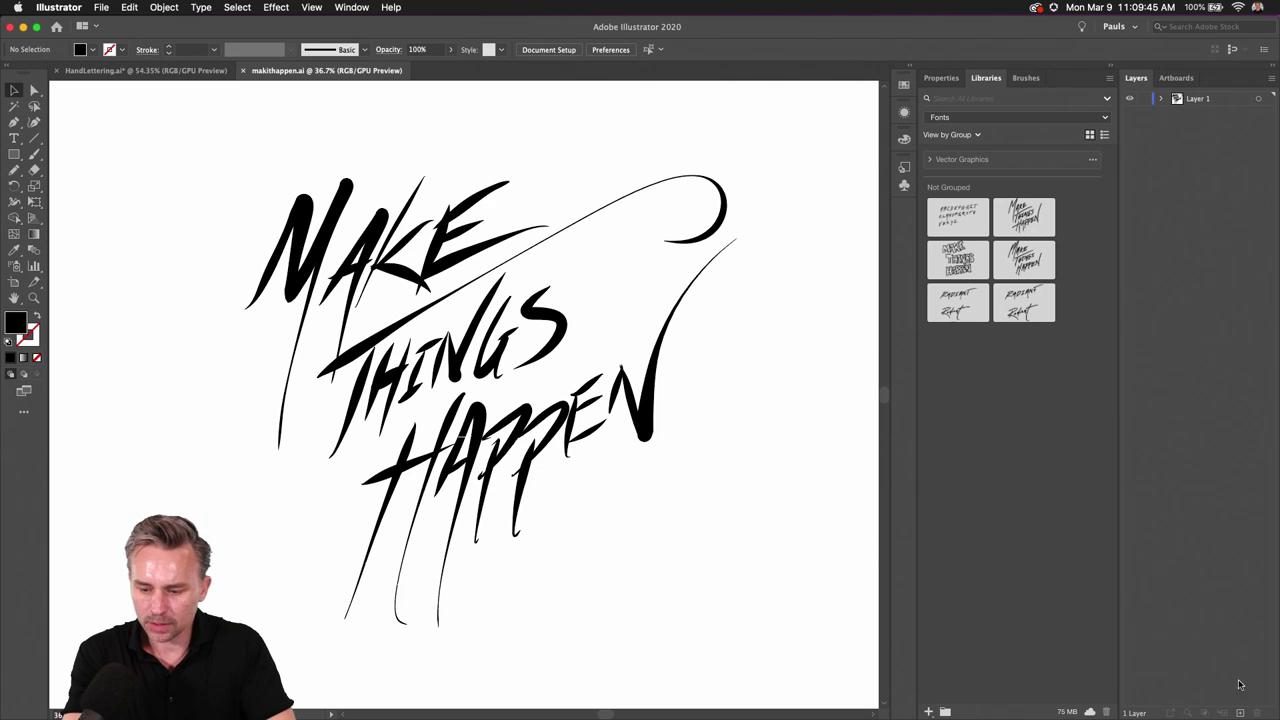
Step: Add a new layer, hide Layer 1, and place the Radiant 2 library graphic across the artboard
{"action": "left_click", "coordinate": [1240, 712]}
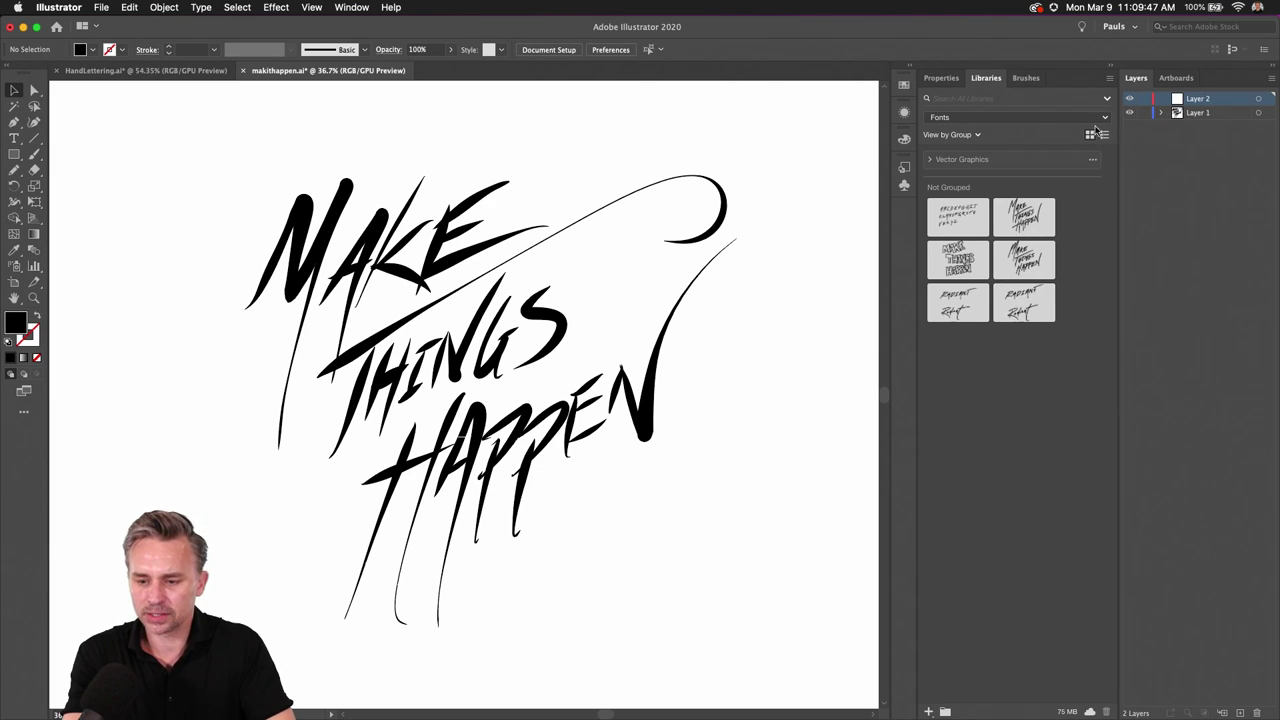
{"action": "left_click", "coordinate": [1129, 112]}
{"action": "left_click_drag", "start_coordinate": [1008, 310], "coordinate": [349, 303]}
{"action": "left_click_drag", "start_coordinate": [240, 150], "coordinate": [741, 621]}
{"action": "left_click_drag", "start_coordinate": [311, 268], "coordinate": [405, 262]}
Step: Ungroup Radiant 2, delete the top RADIANT, and move the lower Radiant script up and left
{"action": "right_click", "coordinate": [391, 270]}
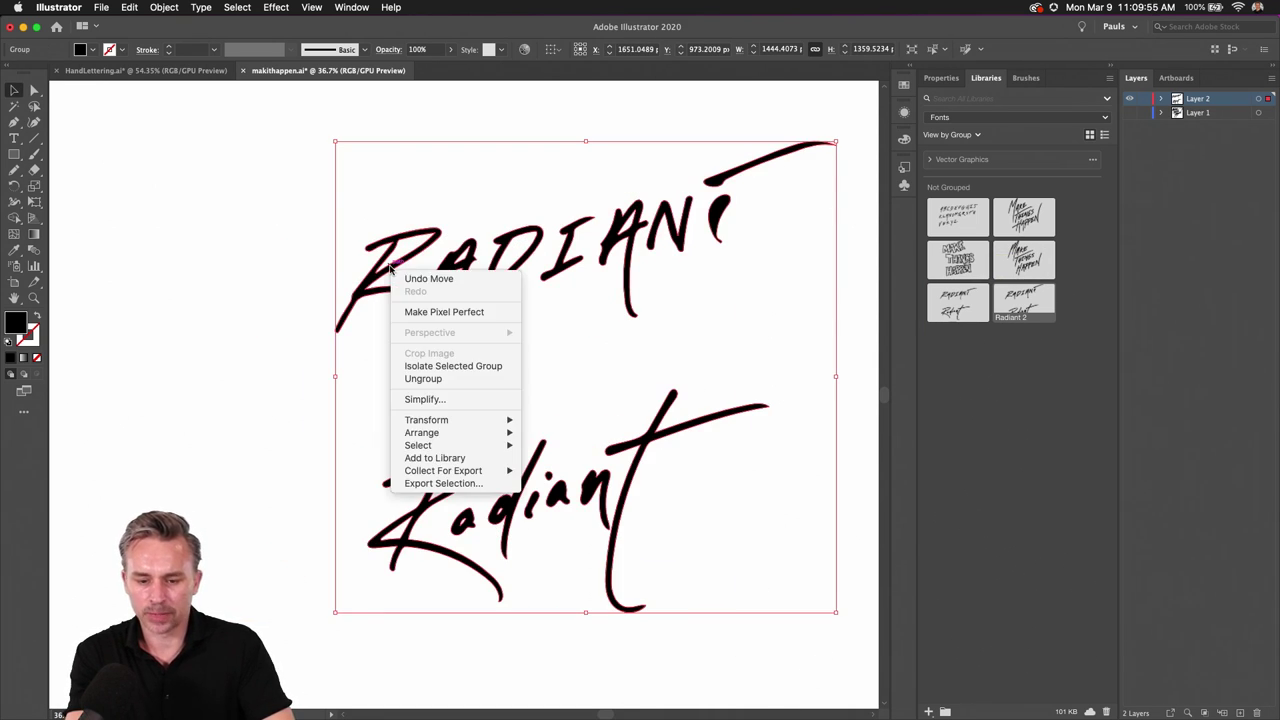
{"action": "left_click", "coordinate": [418, 378]}
{"action": "left_click", "coordinate": [277, 197]}
{"action": "left_click_drag", "start_coordinate": [326, 181], "coordinate": [757, 294]}
{"action": "key", "text": "Delete"}
{"action": "left_click_drag", "start_coordinate": [365, 372], "coordinate": [768, 614]}
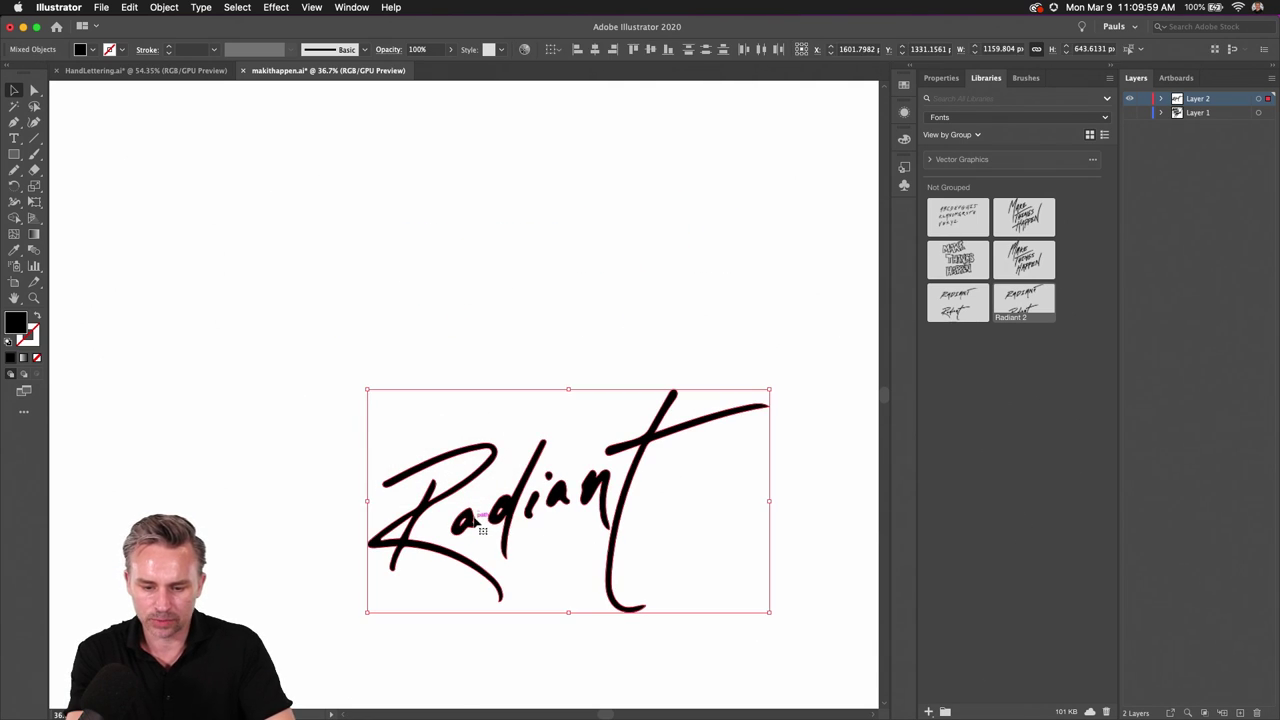
{"action": "left_click_drag", "start_coordinate": [451, 492], "coordinate": [404, 352]}
Step: Nudge the R of Radiant slightly right and up
{"action": "scroll", "coordinate": [405, 365], "scroll_direction": "up", "scroll_amount": 2}
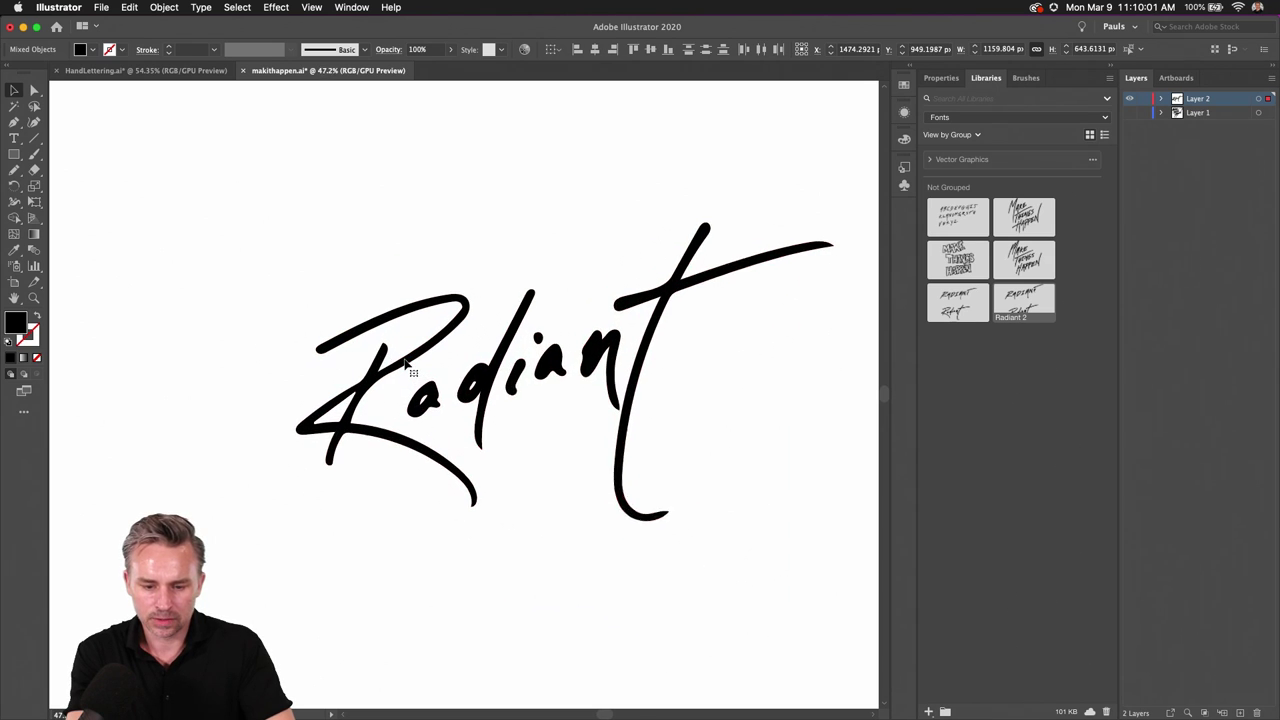
{"action": "scroll", "coordinate": [405, 365], "scroll_direction": "up", "scroll_amount": 2}
{"action": "left_click", "coordinate": [378, 382]}
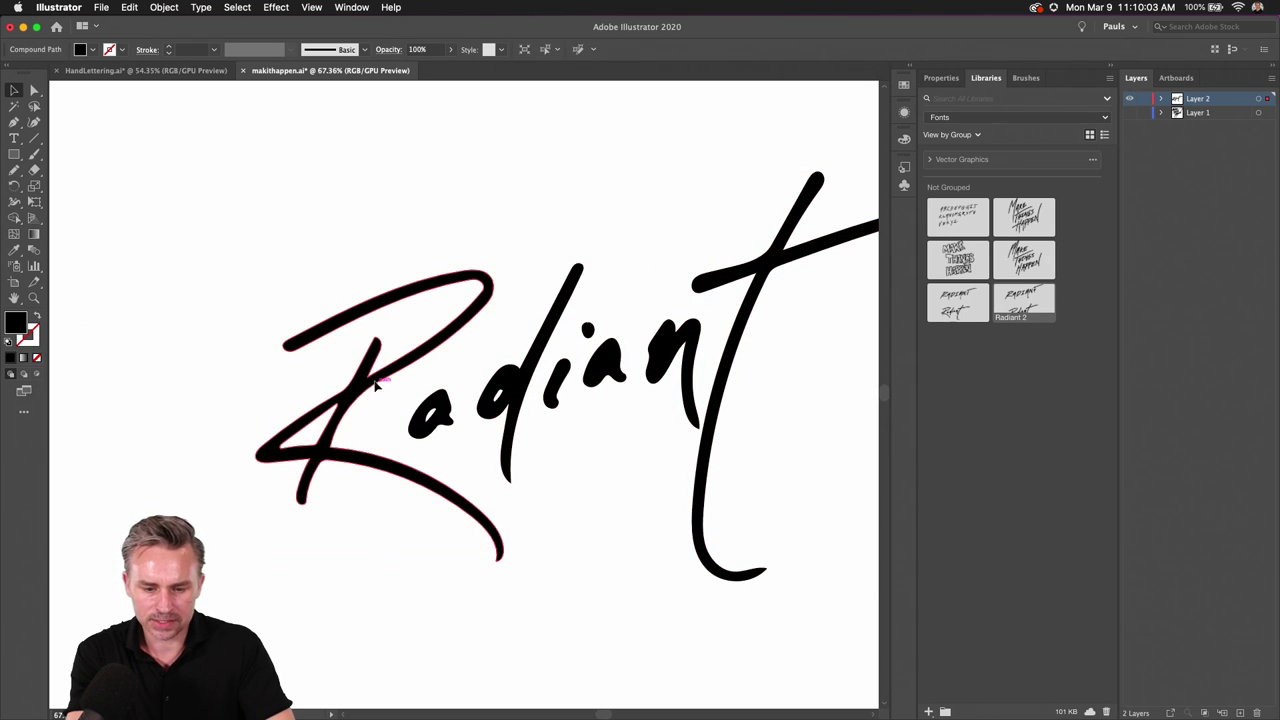
{"action": "left_click_drag", "start_coordinate": [388, 381], "coordinate": [400, 376]}
{"action": "left_click", "coordinate": [223, 343]}
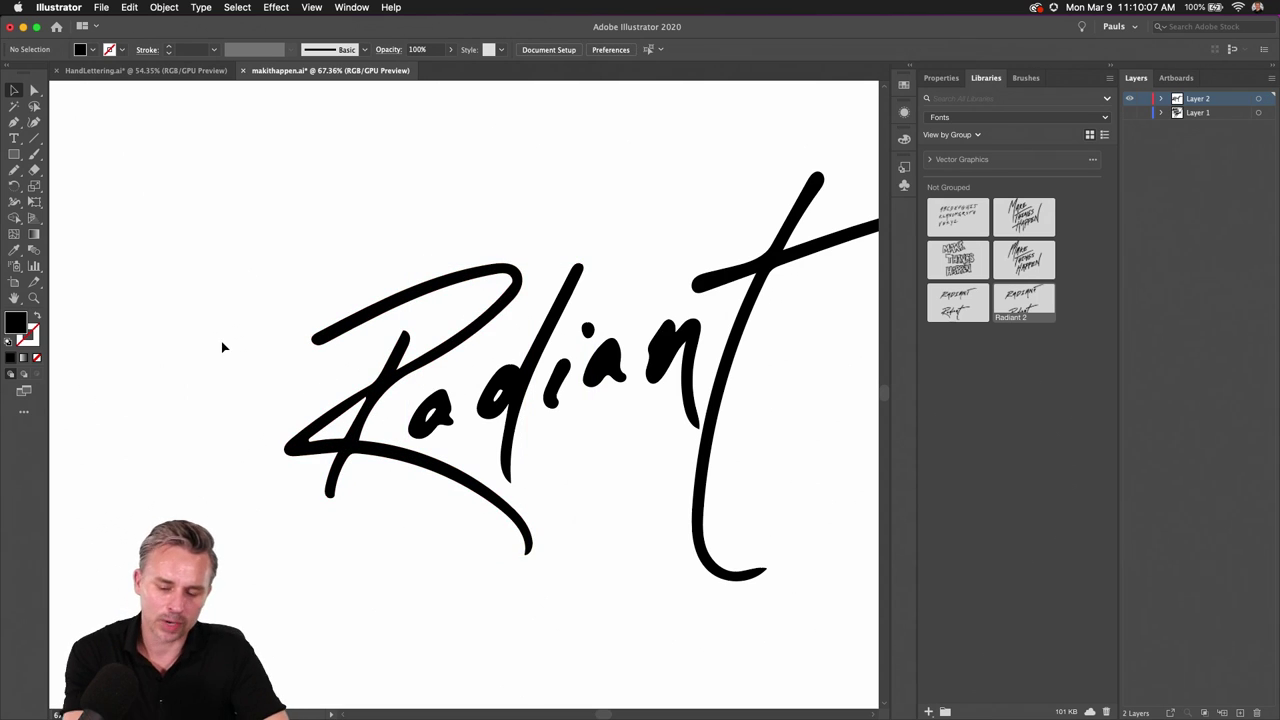
{"action": "scroll", "coordinate": [224, 342], "scroll_direction": "down", "scroll_amount": 2}
{"action": "scroll", "coordinate": [320, 260], "scroll_direction": "down", "scroll_amount": 1}
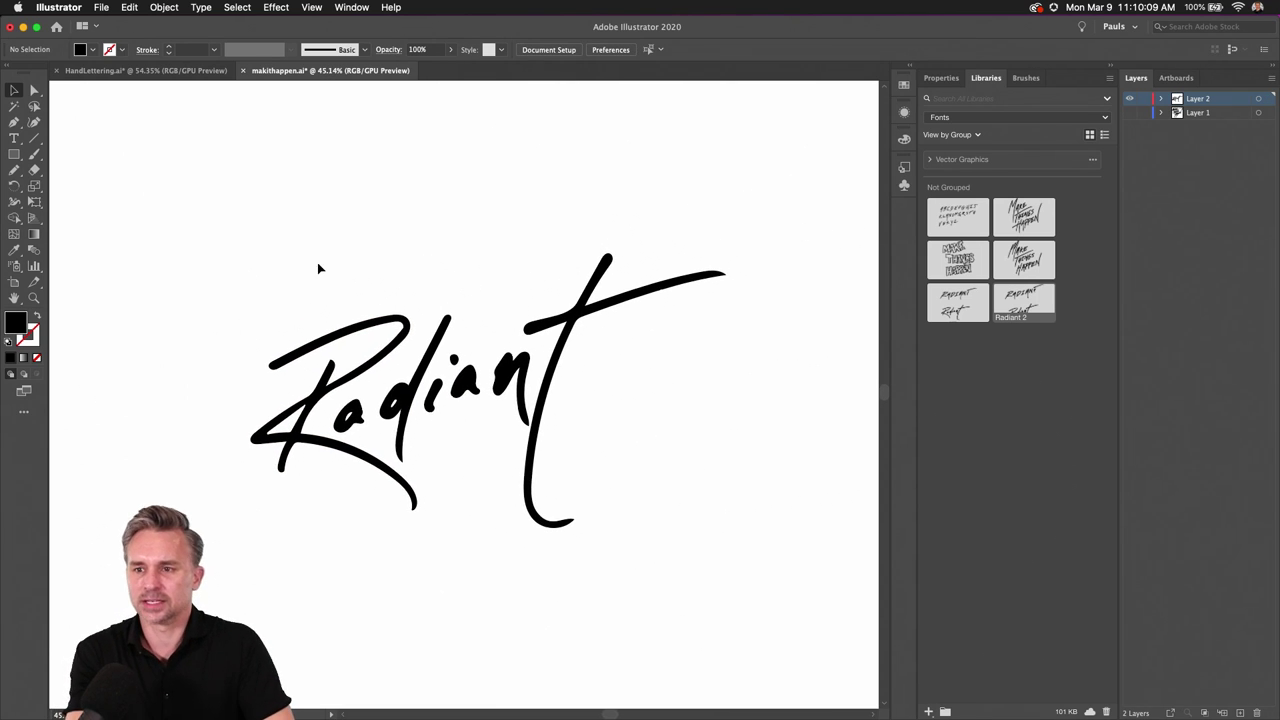
{"action": "left_click_drag", "start_coordinate": [315, 262], "coordinate": [340, 249]}
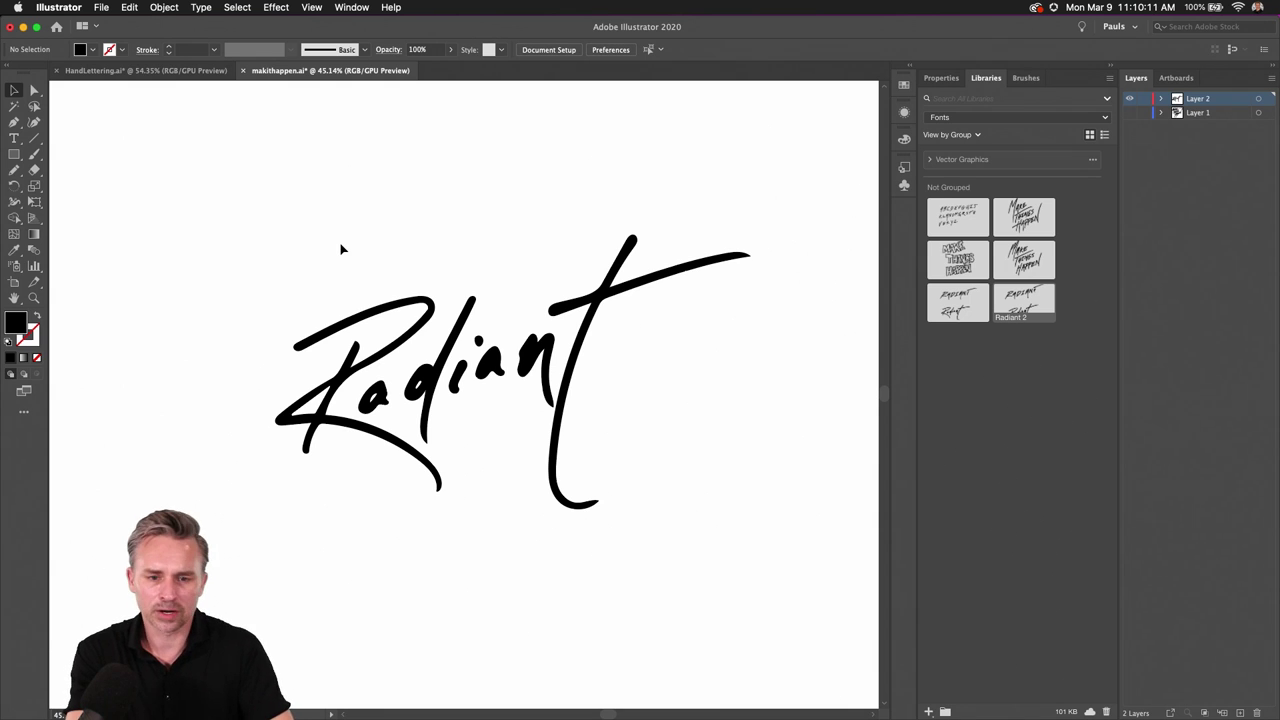
{"action": "scroll", "coordinate": [329, 434], "scroll_direction": "up", "scroll_amount": 4}
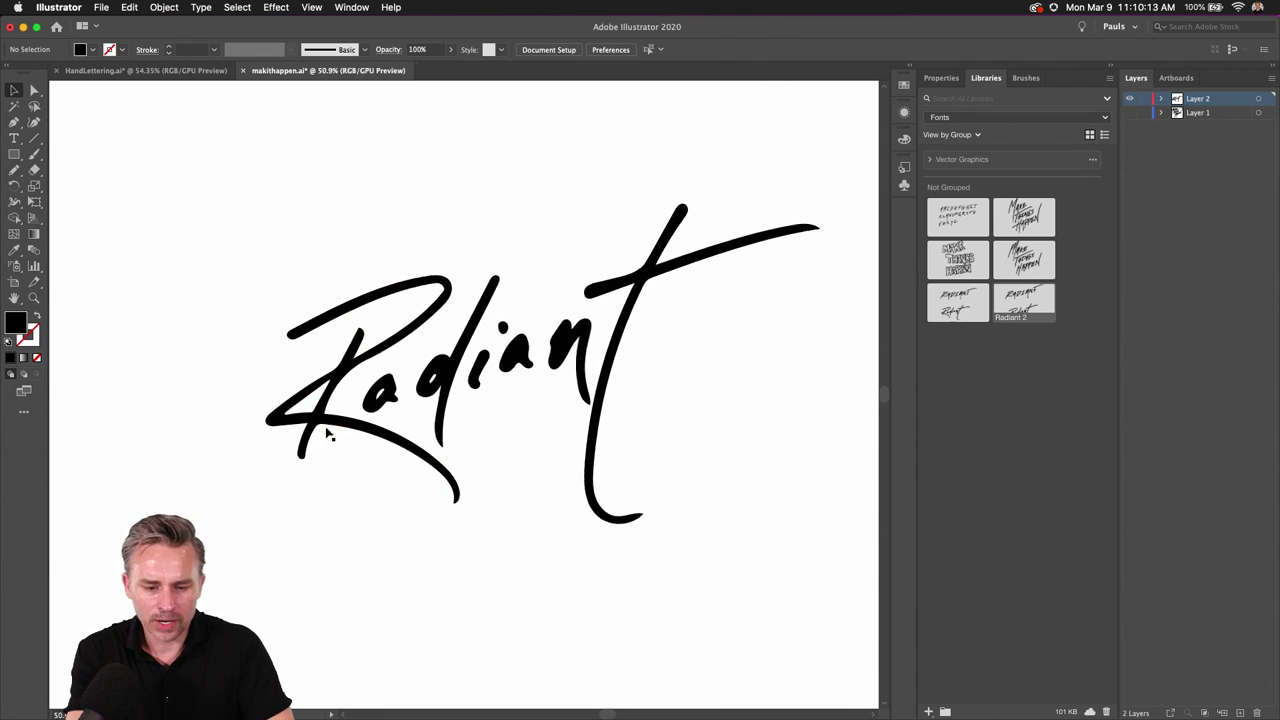
{"action": "scroll", "coordinate": [197, 416], "scroll_direction": "down", "scroll_amount": 3}
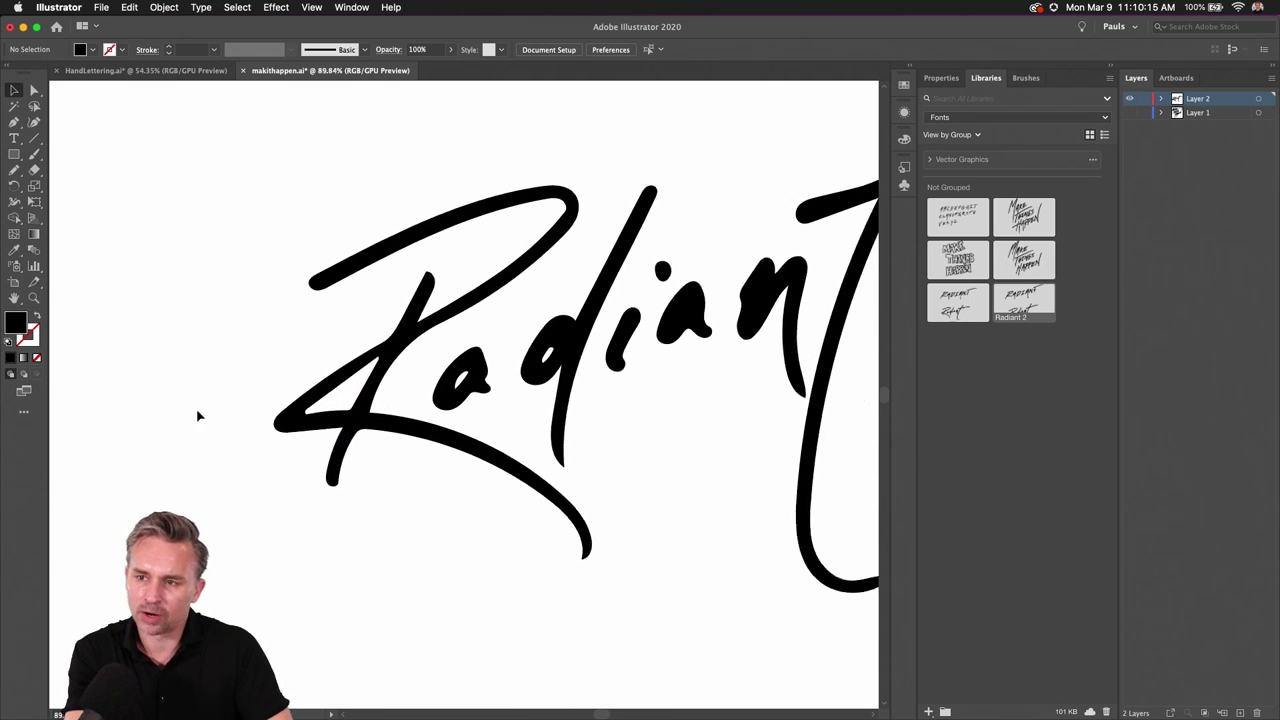
{"action": "scroll", "coordinate": [211, 427], "scroll_direction": "up", "scroll_amount": 2}
{"action": "scroll", "coordinate": [211, 427], "scroll_direction": "up", "scroll_amount": 1}
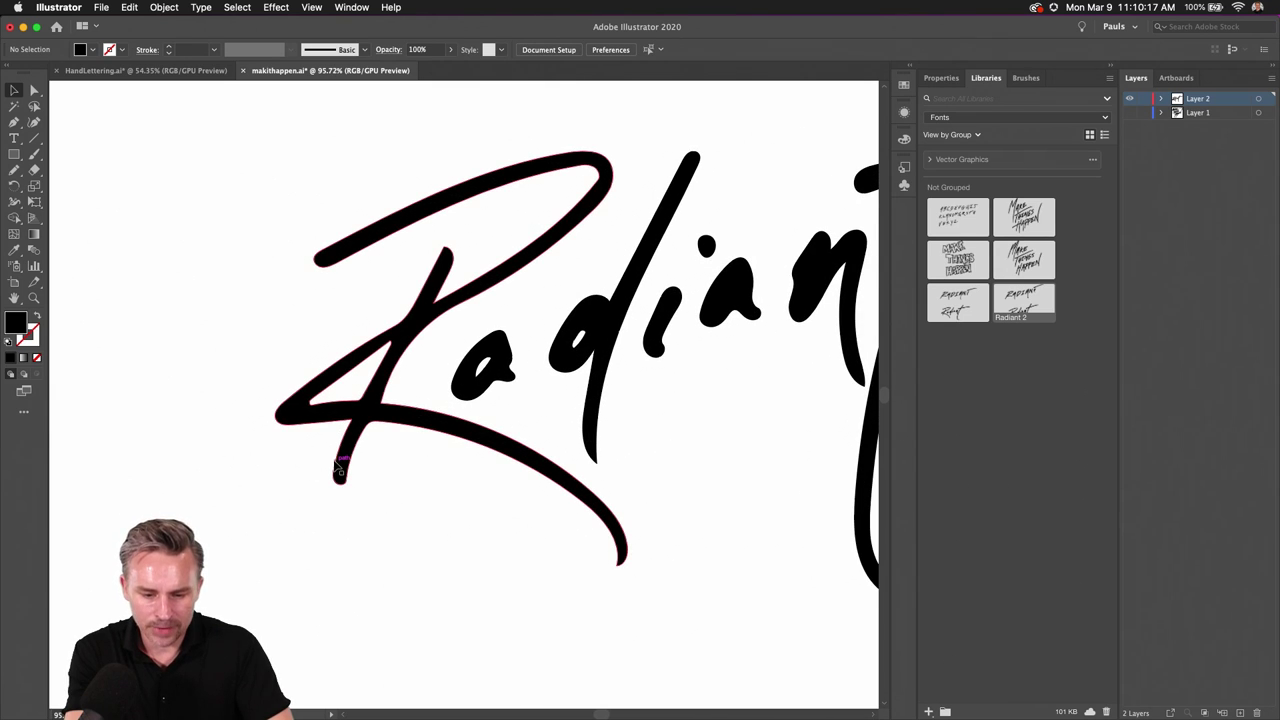
Step: With Direct Selection, drag the bottom anchor of the R stem further down and left
{"action": "left_click", "coordinate": [280, 413]}
{"action": "key", "text": "a"}
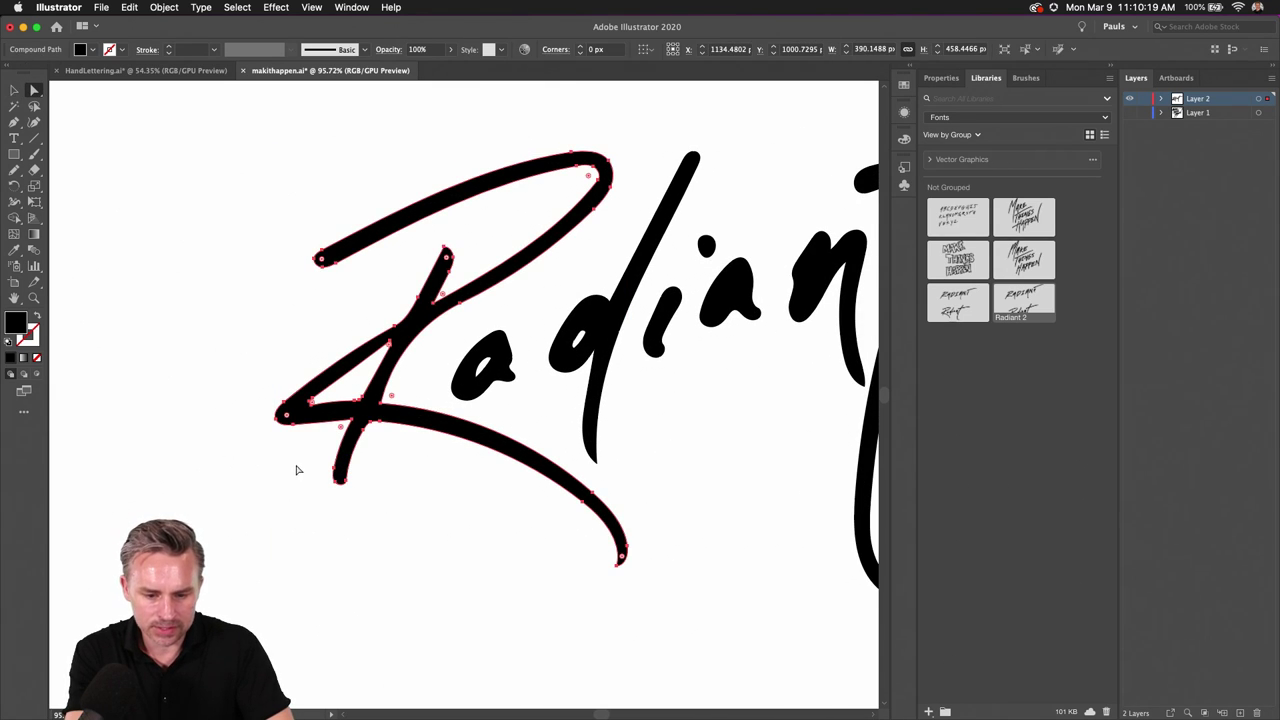
{"action": "left_click_drag", "start_coordinate": [306, 459], "coordinate": [395, 538]}
{"action": "left_click_drag", "start_coordinate": [338, 484], "coordinate": [325, 550]}
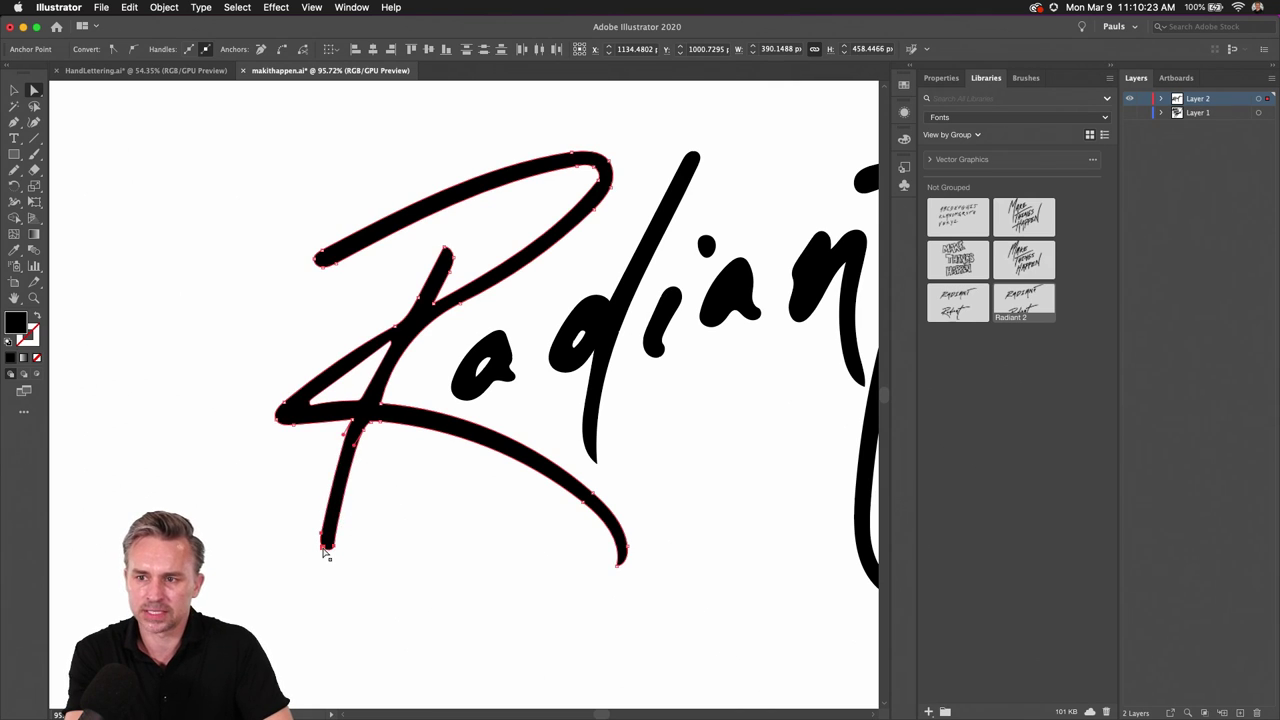
{"action": "left_click", "coordinate": [277, 527]}
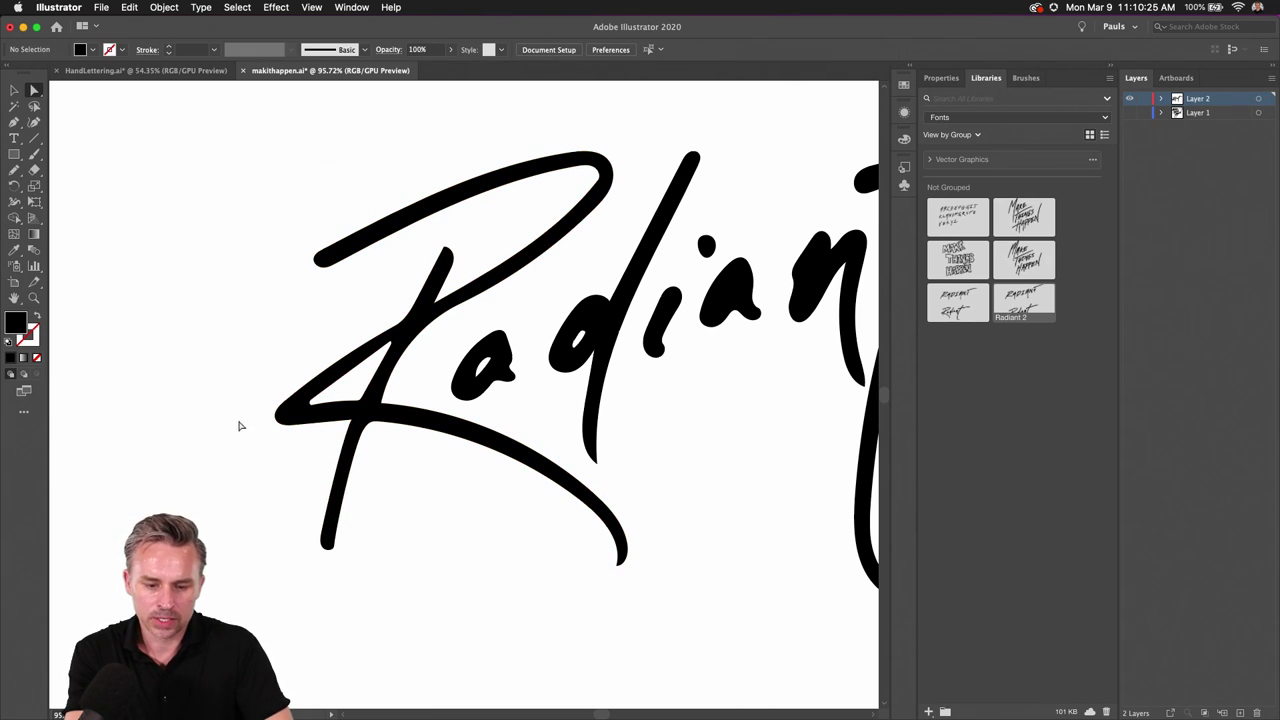
Step: Select the anchors along the R's lower curve and lift them slightly up and right
{"action": "left_click_drag", "start_coordinate": [240, 413], "coordinate": [434, 604]}
{"action": "left_click", "coordinate": [191, 409]}
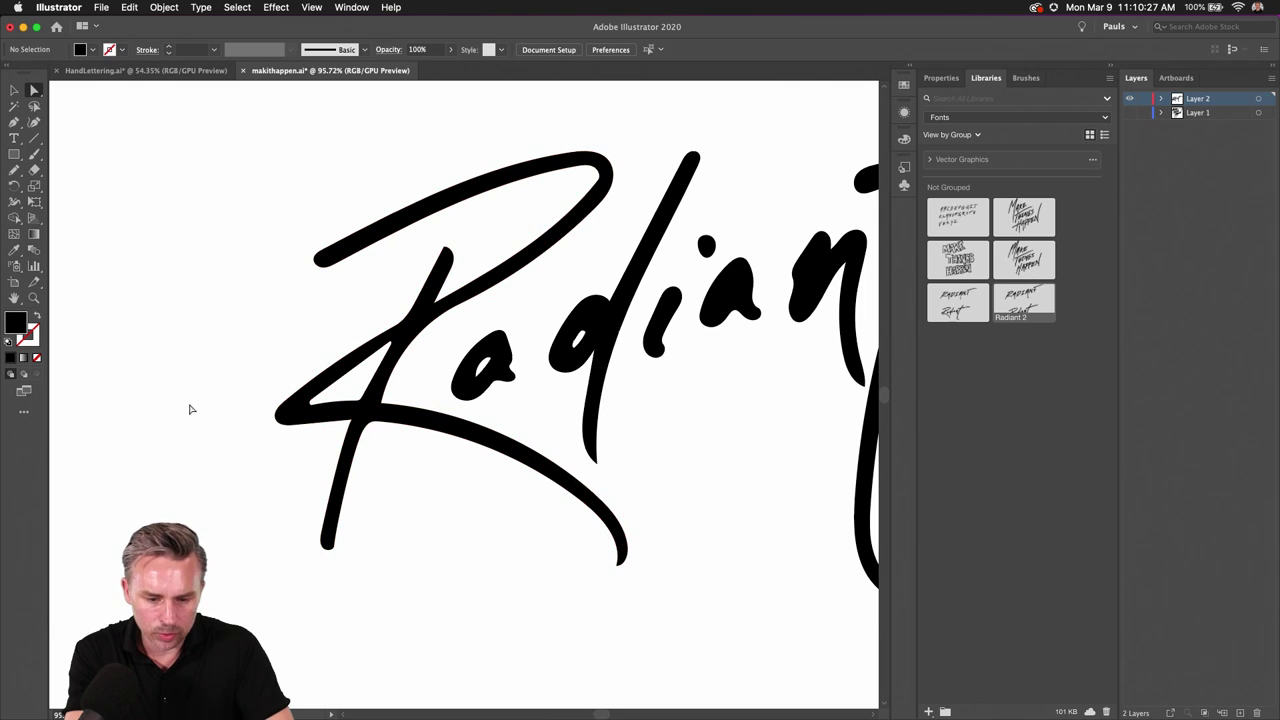
{"action": "left_click_drag", "start_coordinate": [198, 394], "coordinate": [427, 628]}
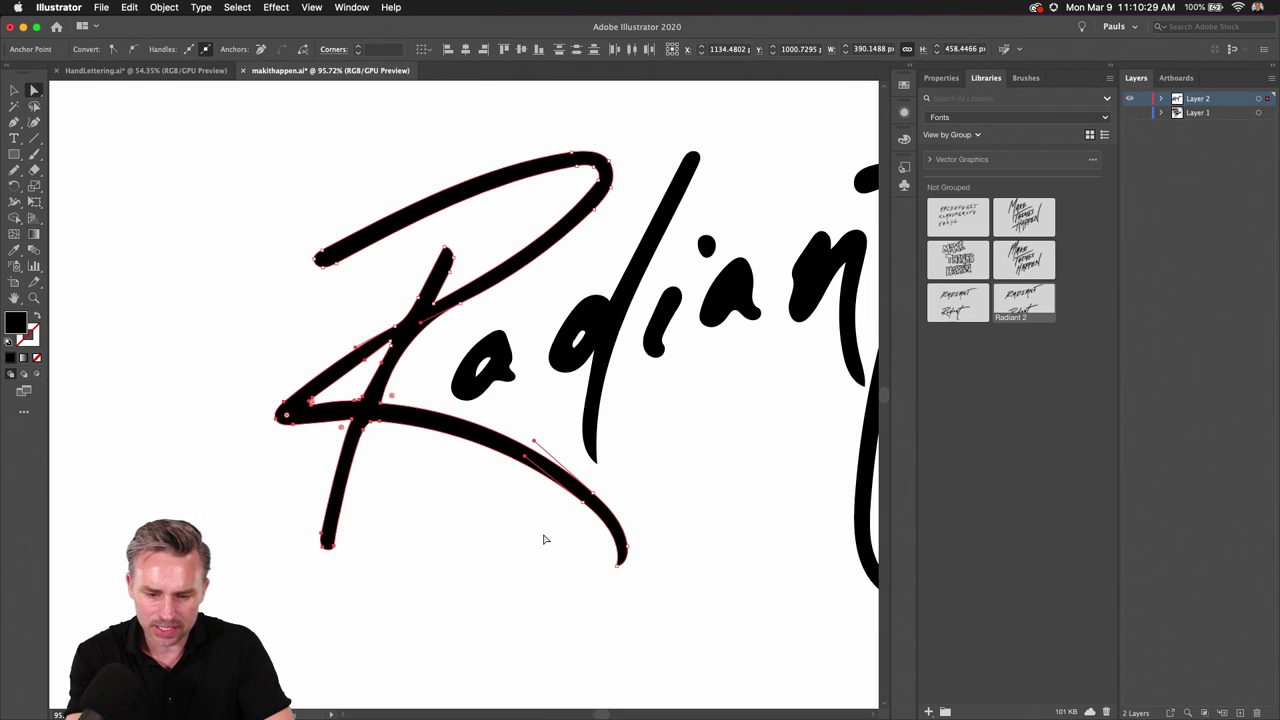
{"action": "left_click_drag", "start_coordinate": [513, 493], "coordinate": [700, 625]}
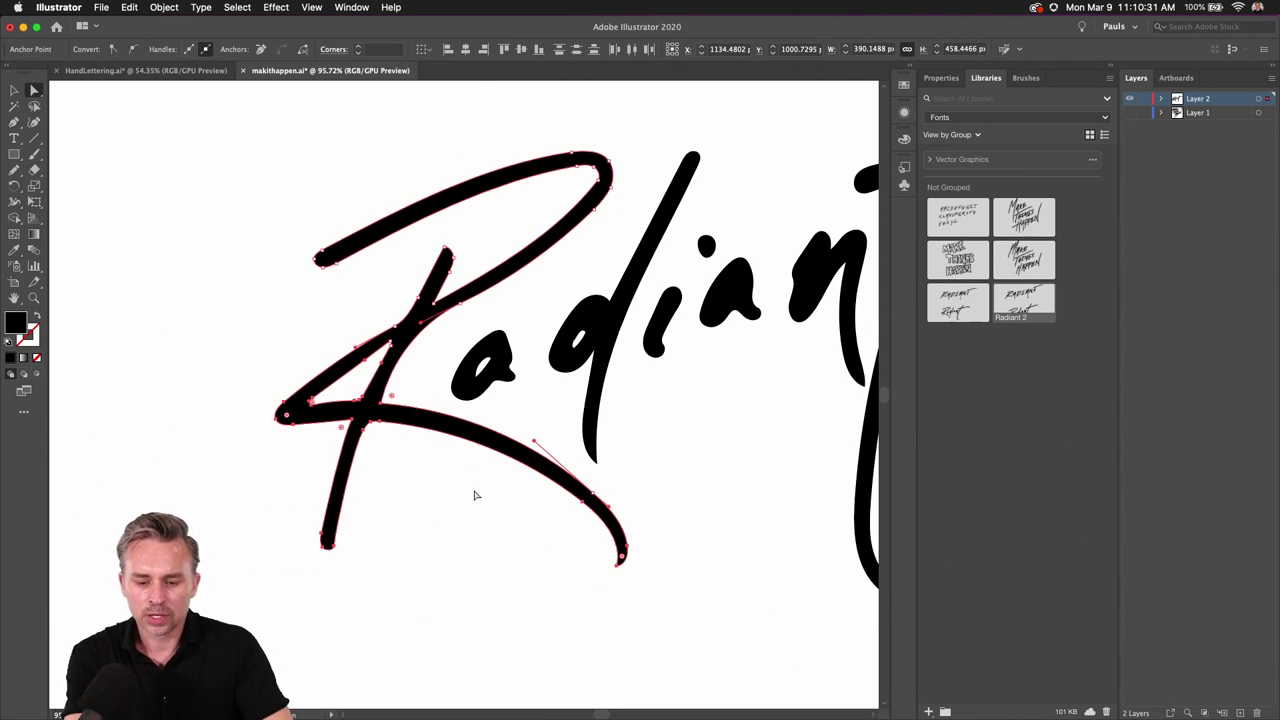
{"action": "left_click_drag", "start_coordinate": [488, 497], "coordinate": [723, 617]}
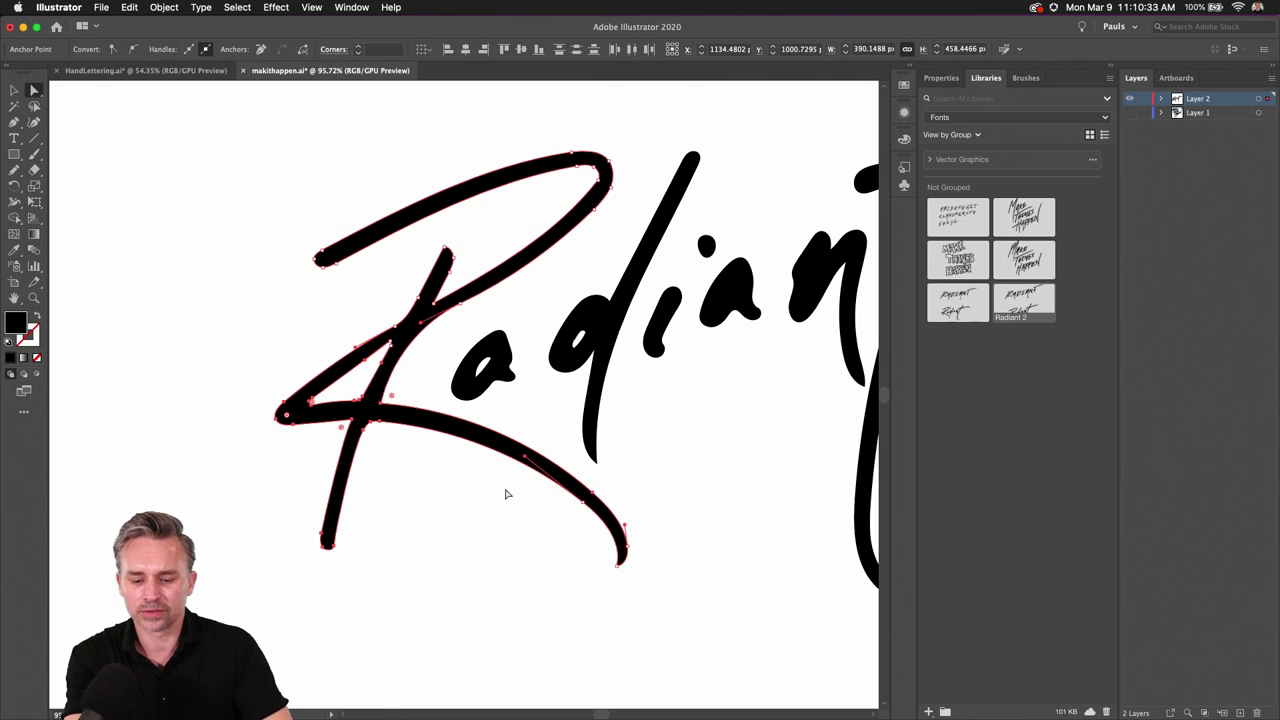
{"action": "mouse_move", "coordinate": [205, 367]}
{"action": "left_mouse_down"}
{"action": "mouse_move", "coordinate": [429, 577]}
{"action": "mouse_move", "coordinate": [423, 594]}
{"action": "left_mouse_up"}
{"action": "left_click_drag", "start_coordinate": [527, 488], "coordinate": [691, 600]}
{"action": "left_click_drag", "start_coordinate": [275, 427], "coordinate": [283, 416]}
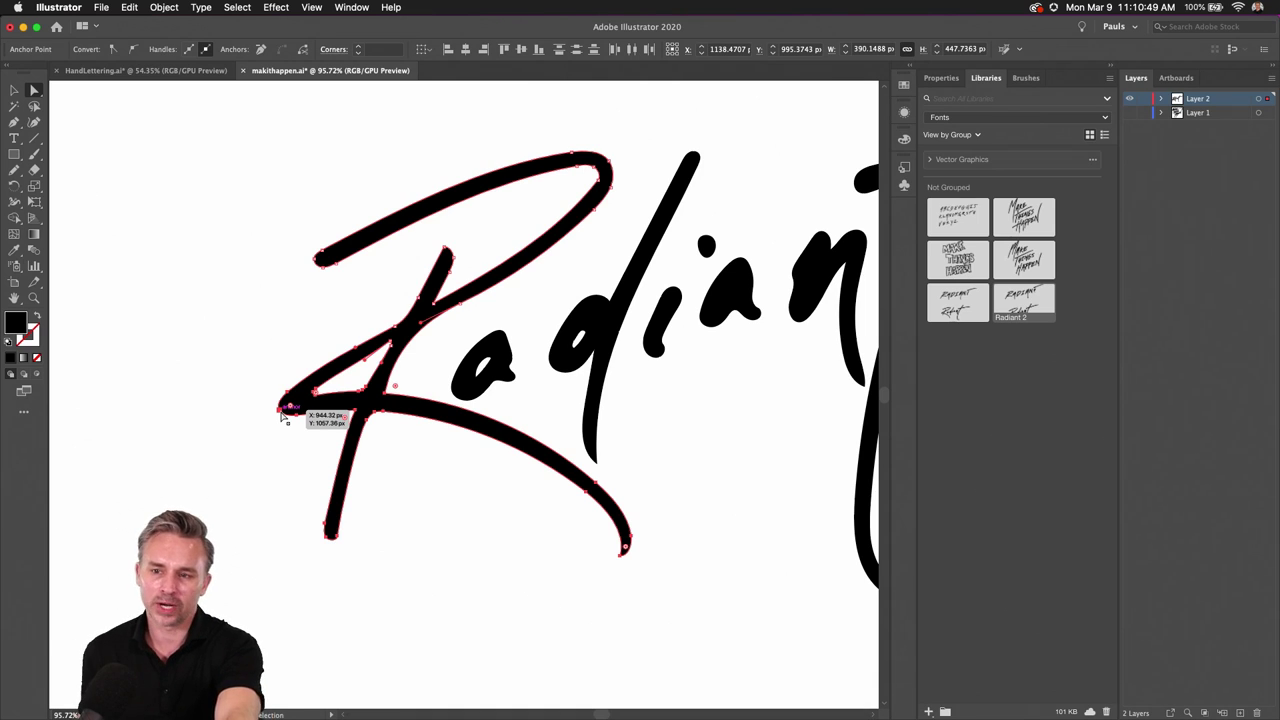
{"action": "left_click", "coordinate": [285, 338]}
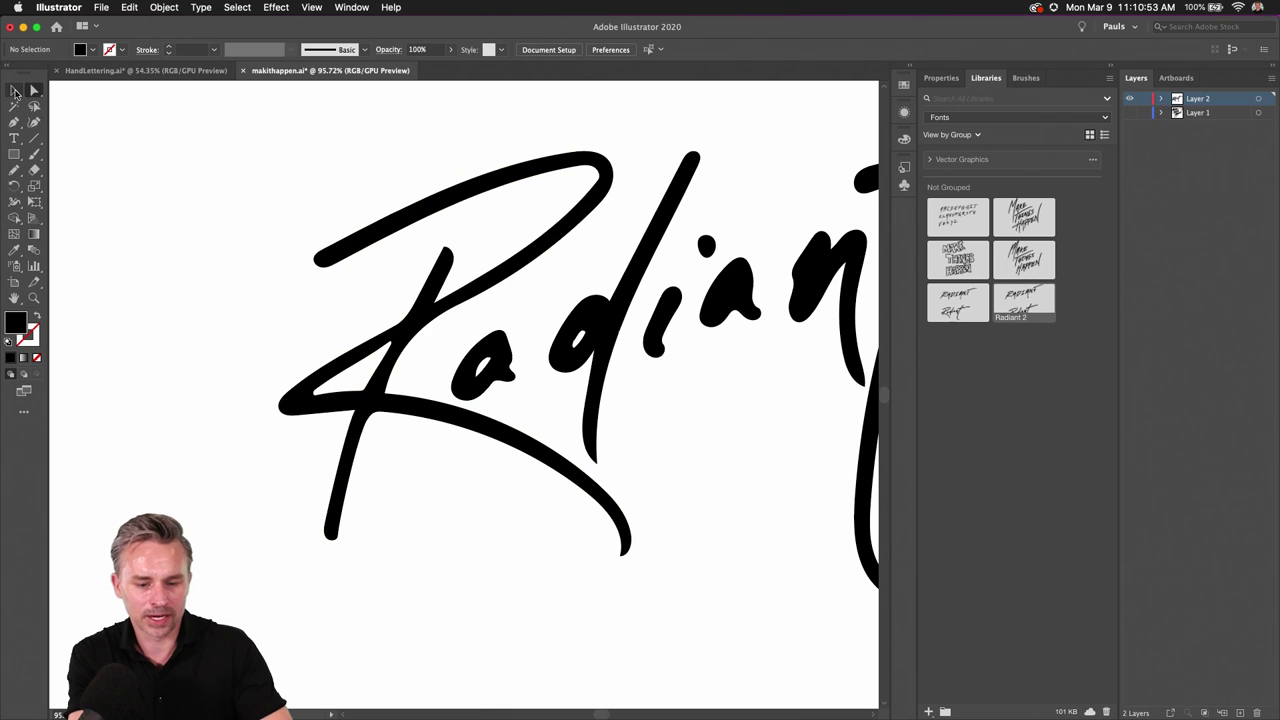
Step: Shift the whole R slightly down with the Selection tool
{"action": "left_click", "coordinate": [14, 90]}
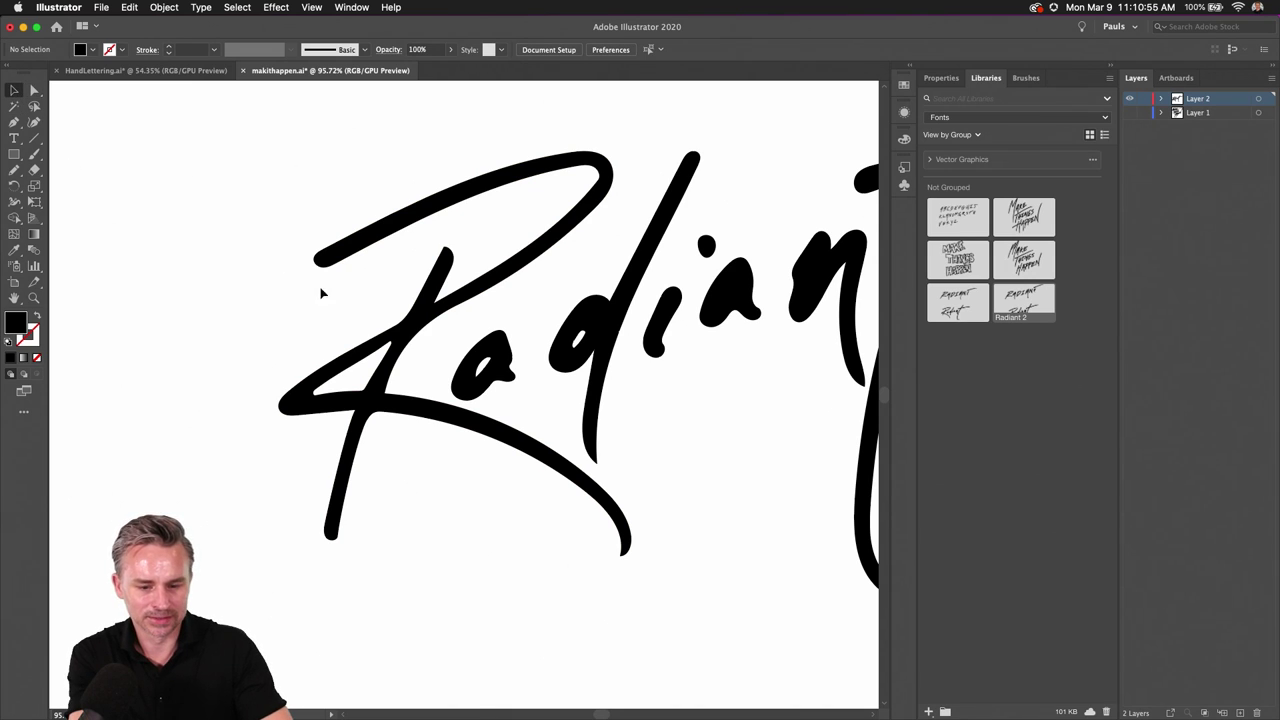
{"action": "left_click_drag", "start_coordinate": [395, 332], "coordinate": [393, 345]}
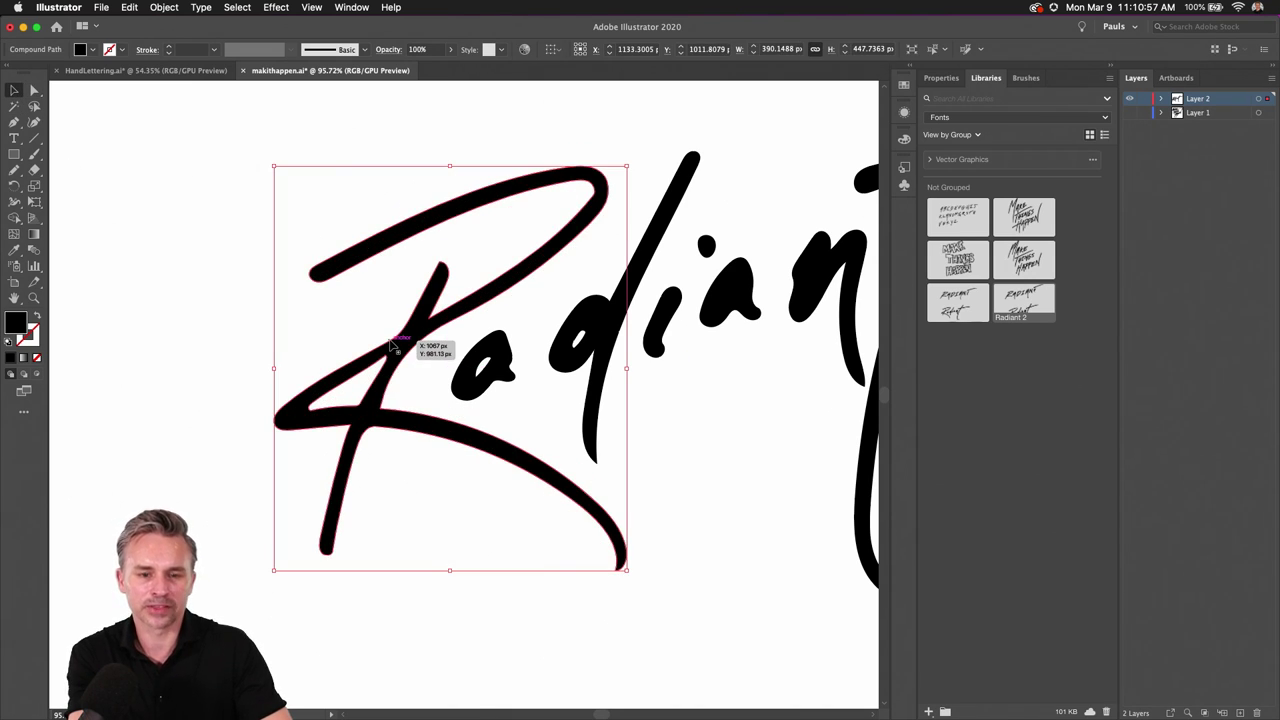
{"action": "scroll", "coordinate": [393, 345], "scroll_direction": "down", "scroll_amount": 5}
{"action": "left_click_drag", "start_coordinate": [591, 446], "coordinate": [517, 503]}
{"action": "scroll", "coordinate": [517, 503], "scroll_direction": "up", "scroll_amount": 3}
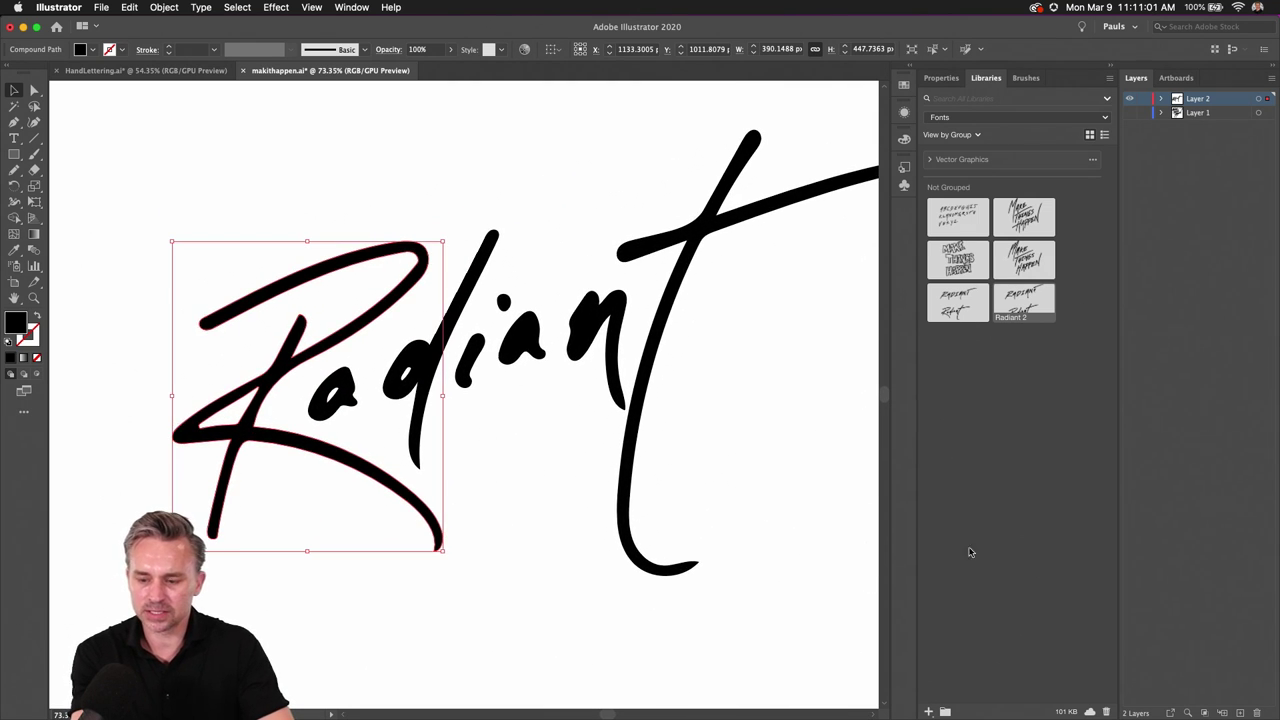
Step: Add a new Layer 3, lock Layer 2, and switch to the Pencil tool
{"action": "left_click", "coordinate": [1240, 713]}
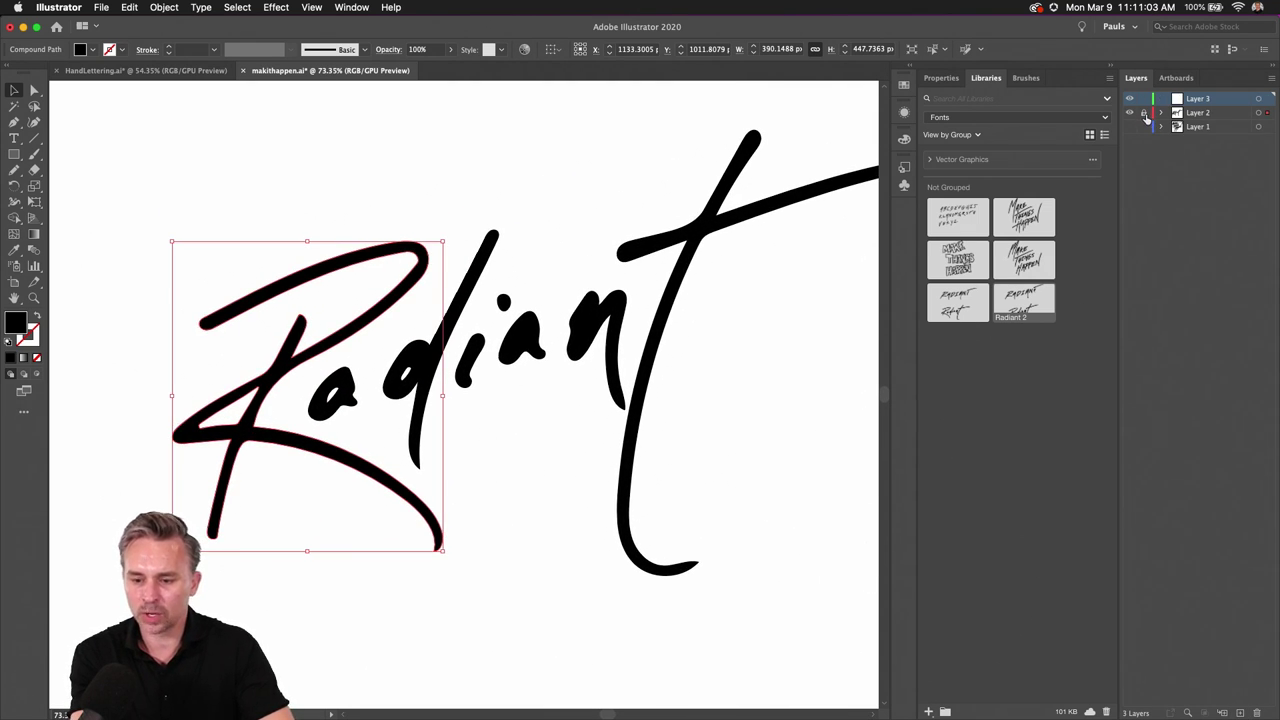
{"action": "left_click", "coordinate": [1145, 114]}
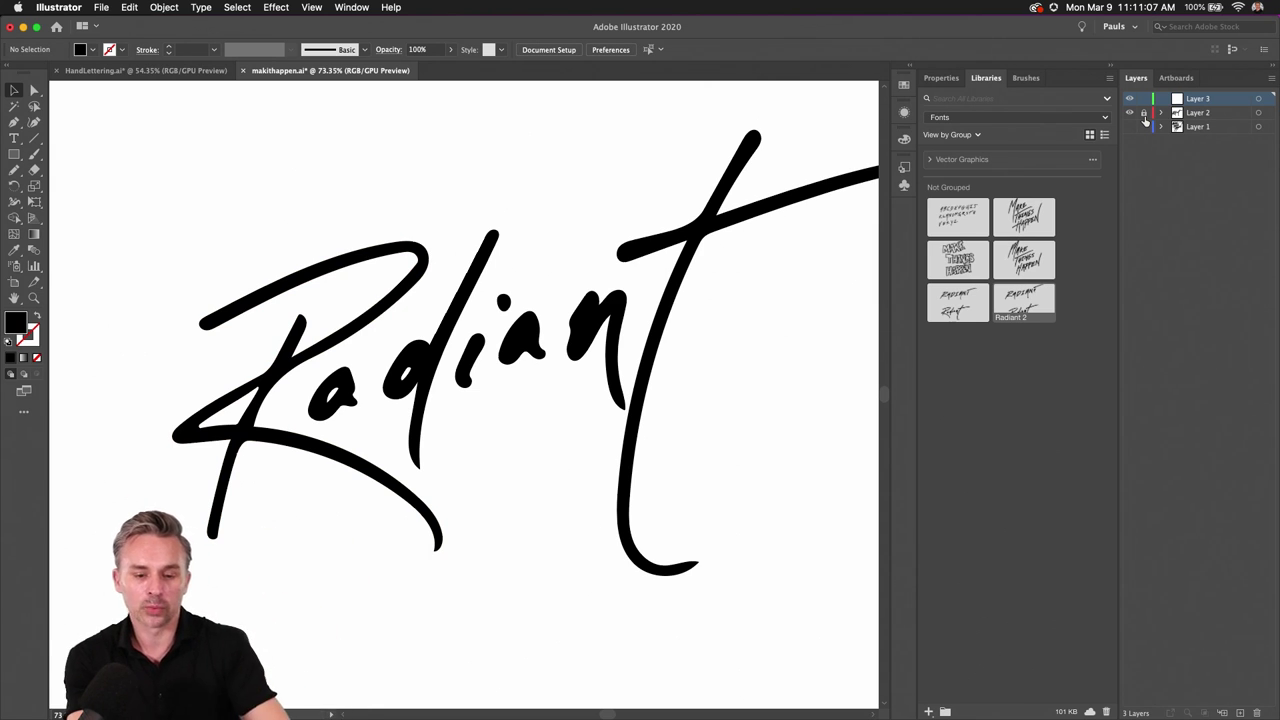
{"action": "key", "text": "n"}
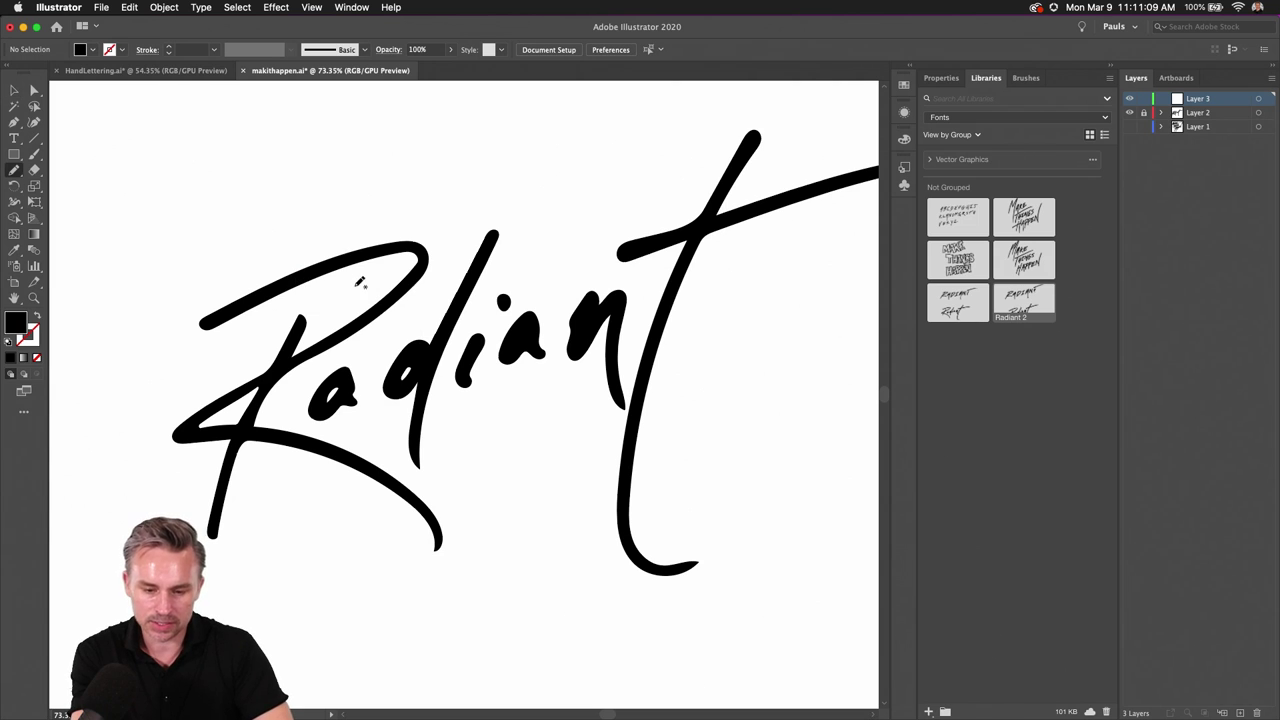
{"action": "scroll", "coordinate": [272, 255], "scroll_direction": "up", "scroll_amount": 2}
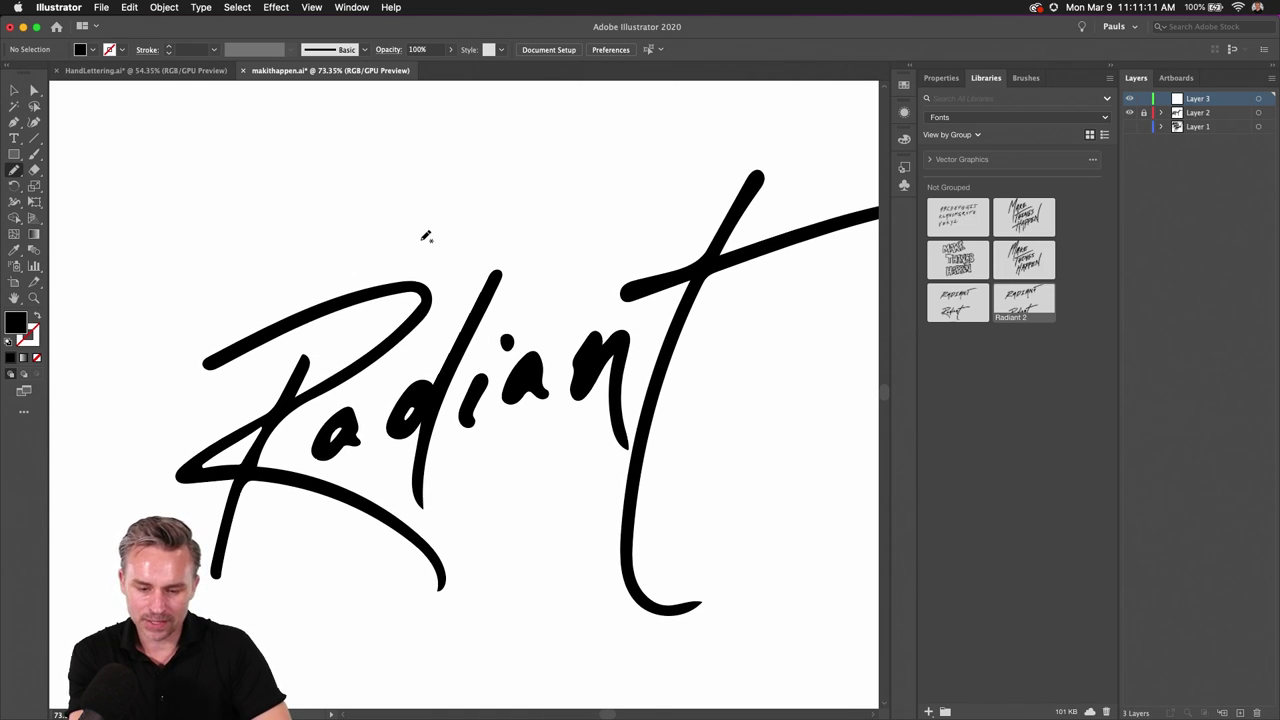
{"action": "right_click", "coordinate": [326, 113]}
{"action": "left_click", "coordinate": [380, 212]}
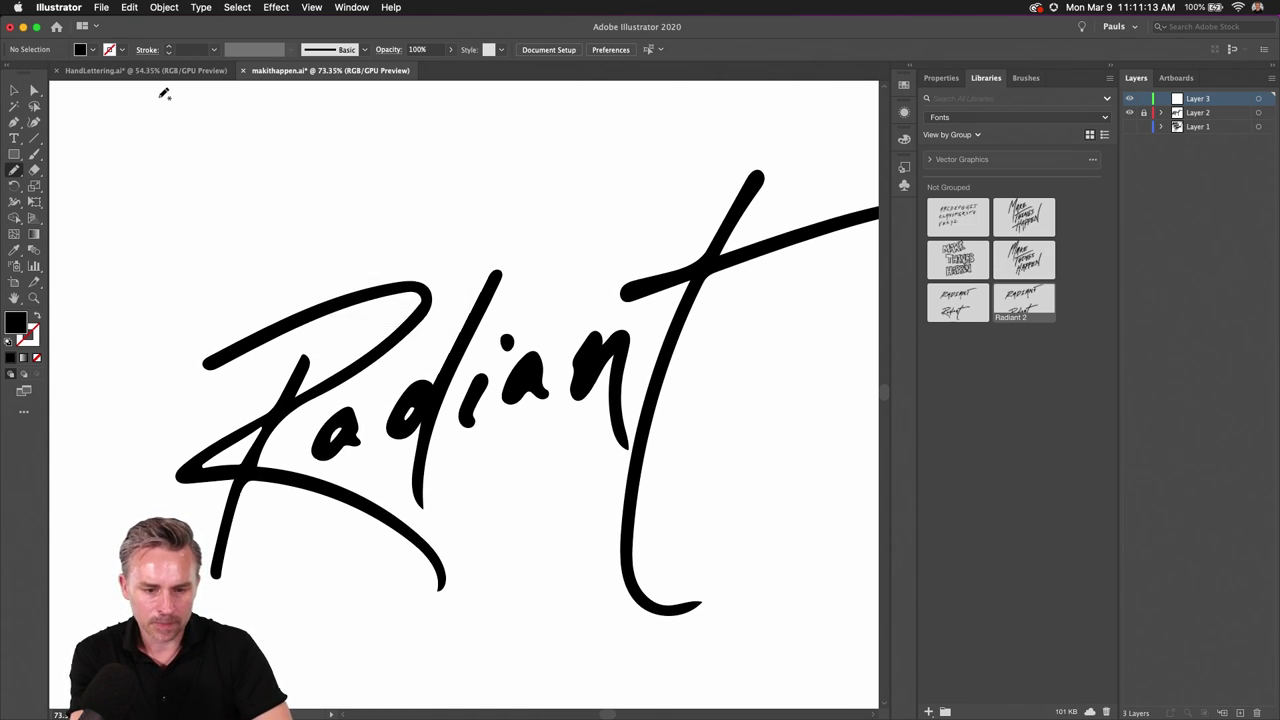
Step: Swap fill and stroke, pencil a near-vertical line above the i, and raise its stroke to 10 pt
{"action": "left_click", "coordinate": [36, 316]}
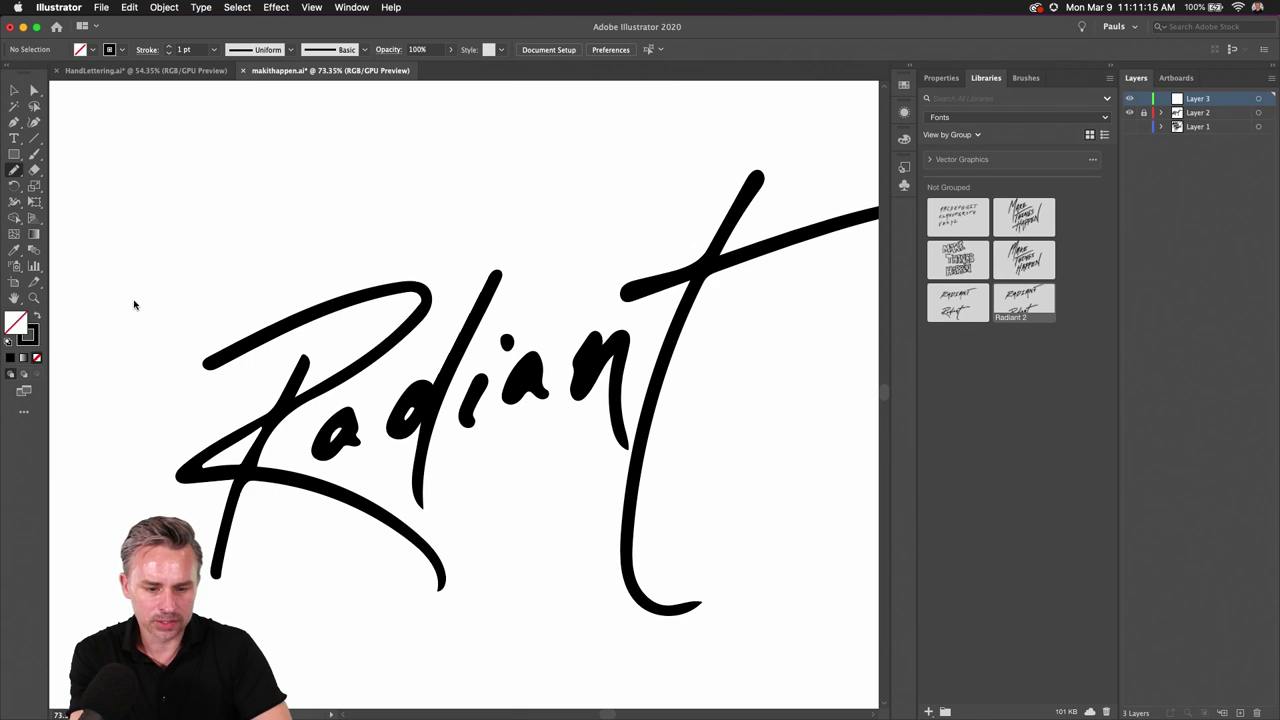
{"action": "left_click_drag", "start_coordinate": [551, 278], "coordinate": [558, 130]}
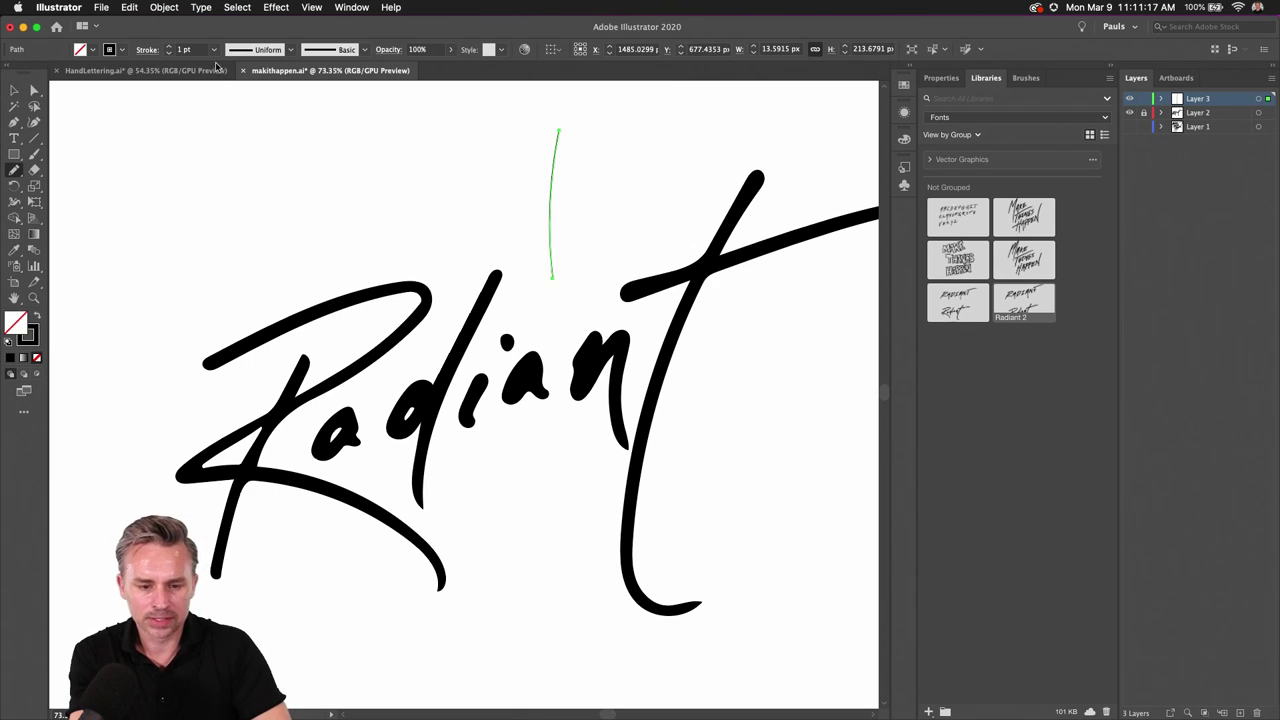
{"action": "left_click", "coordinate": [169, 47]}
{"action": "left_click", "coordinate": [169, 47]}
{"action": "left_click", "coordinate": [169, 47]}
{"action": "left_click", "coordinate": [169, 47]}
{"action": "left_click", "coordinate": [169, 47]}
{"action": "left_click", "coordinate": [169, 47]}
{"action": "left_click", "coordinate": [169, 47]}
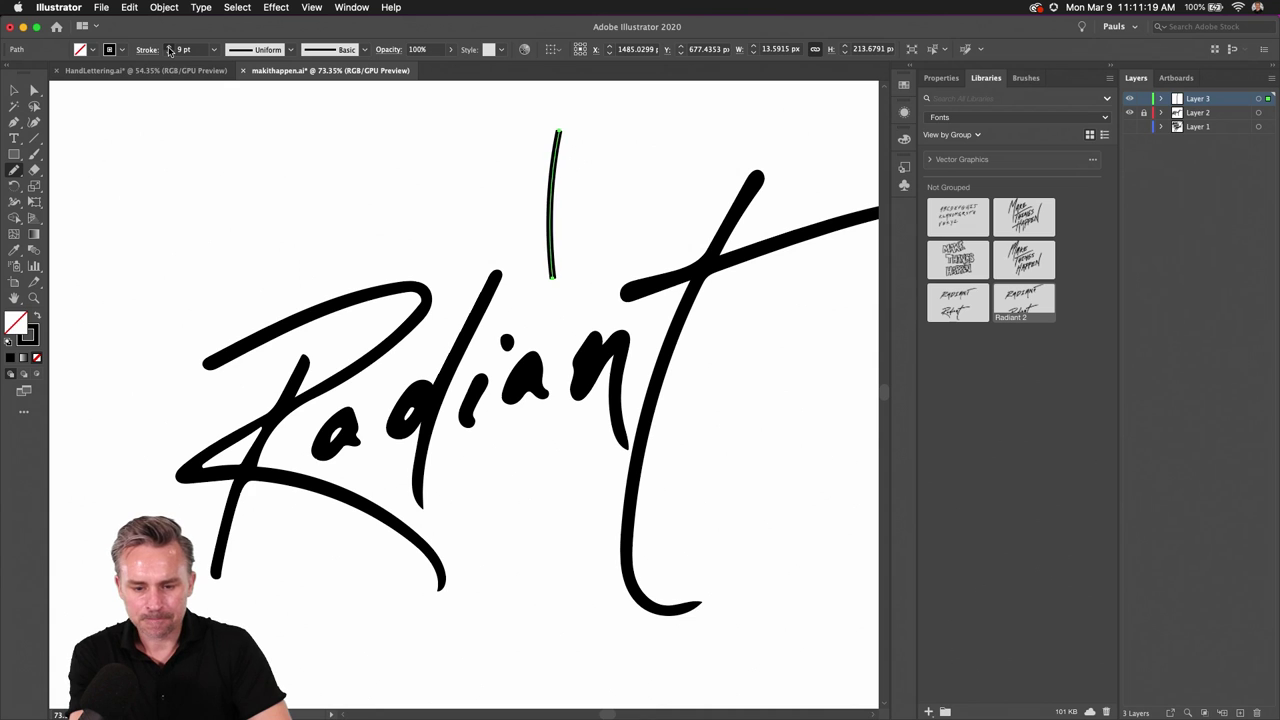
{"action": "left_click", "coordinate": [169, 47]}
{"action": "left_click", "coordinate": [169, 47]}
{"action": "scroll", "coordinate": [582, 162], "scroll_direction": "up", "scroll_amount": 1}
{"action": "scroll", "coordinate": [582, 162], "scroll_direction": "up", "scroll_amount": 10}
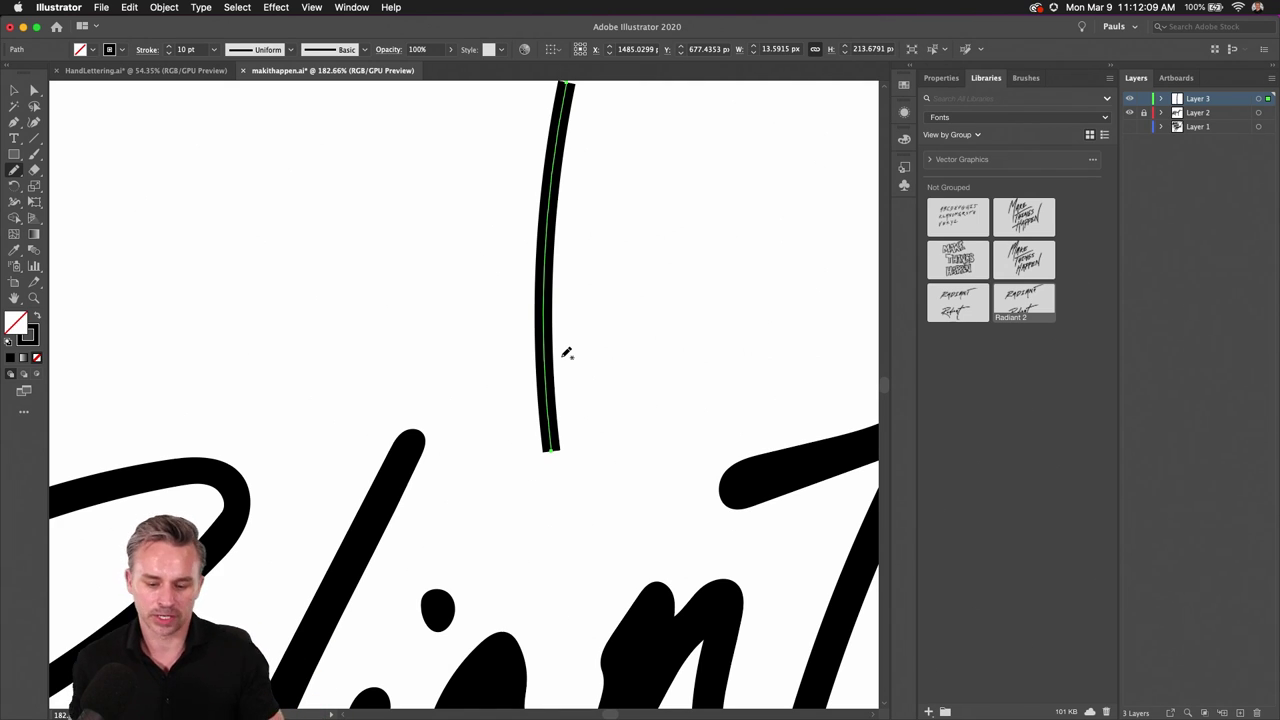
{"action": "left_click_drag", "start_coordinate": [498, 233], "coordinate": [461, 340]}
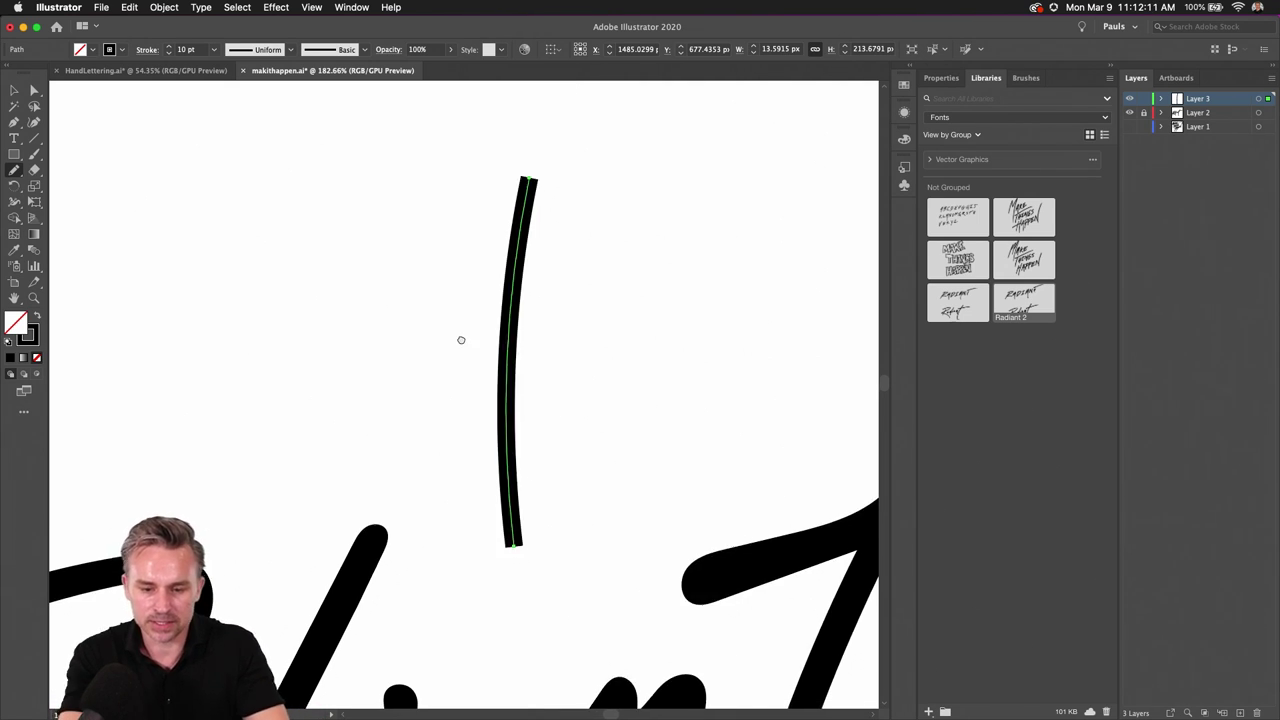
{"action": "left_click", "coordinate": [941, 77]}
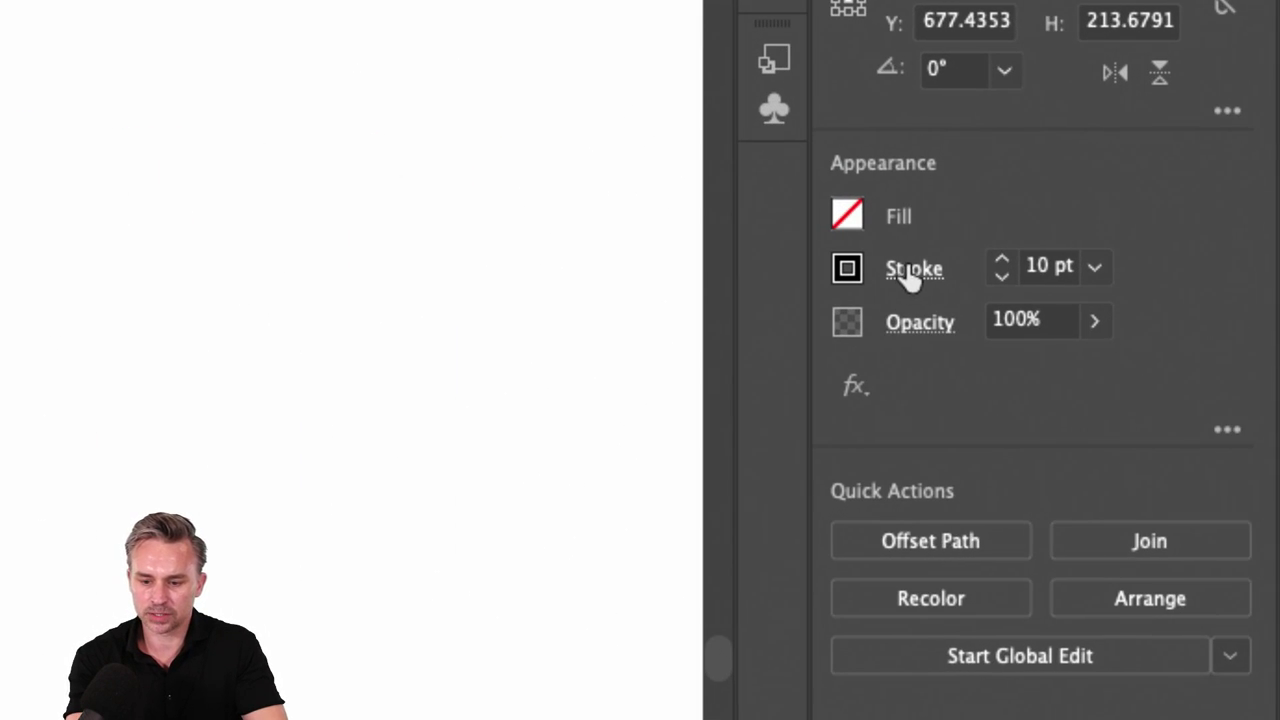
Step: Give the 10 pt pencil stroke a Round Cap and a Round Join
{"action": "left_click", "coordinate": [908, 272]}
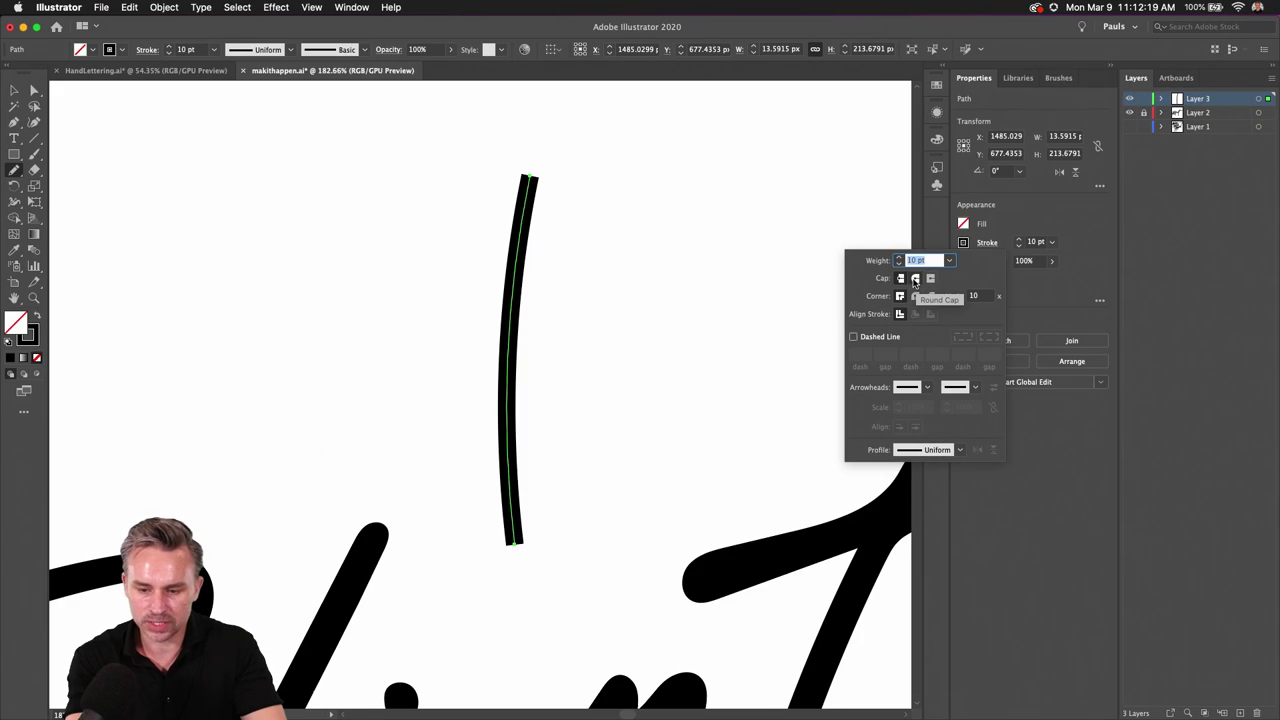
{"action": "left_click", "coordinate": [915, 279]}
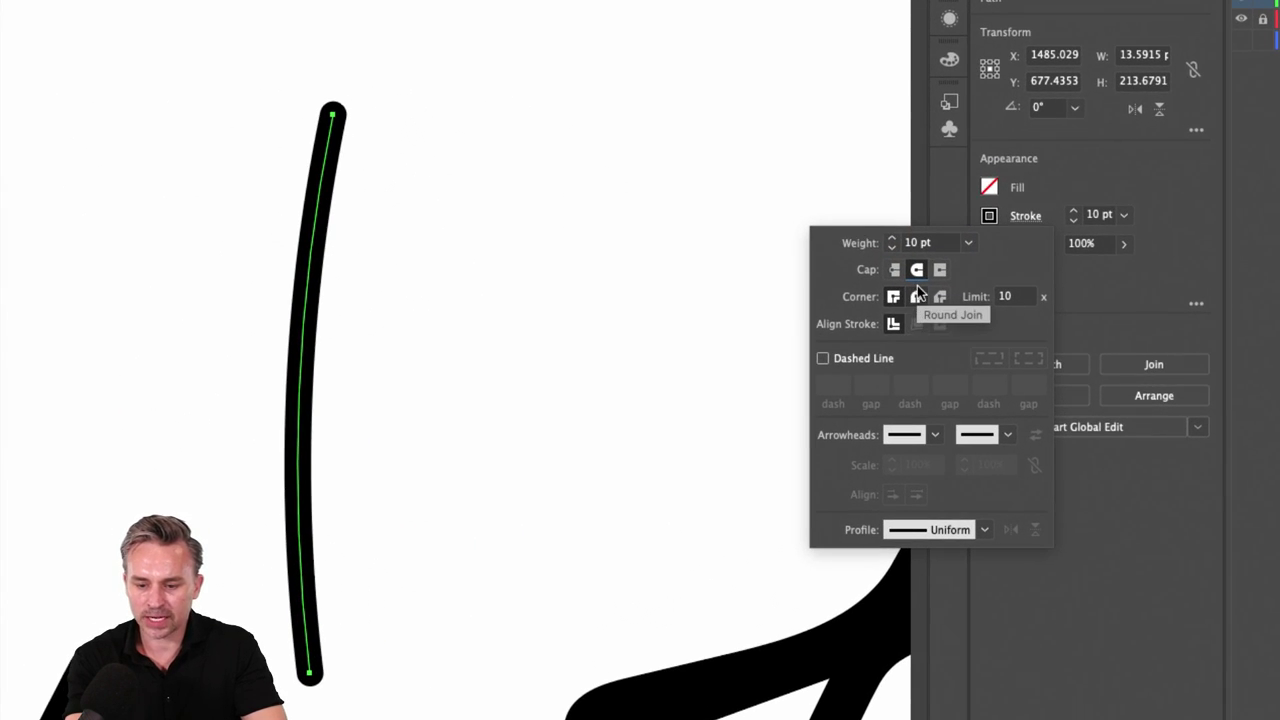
{"action": "left_click", "coordinate": [915, 297]}
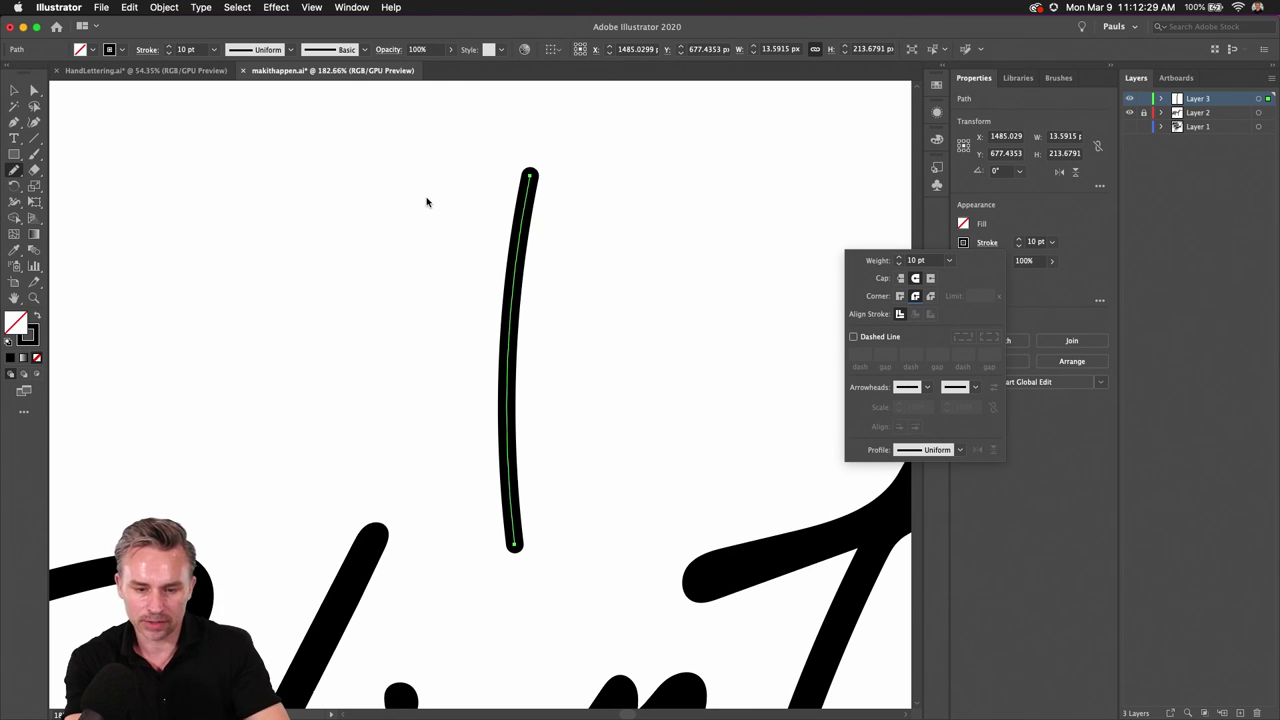
Step: Apply a tapered width profile to the vertical stroke, then restore the Uniform profile
{"action": "key", "text": "Escape"}
{"action": "left_click", "coordinate": [291, 52]}
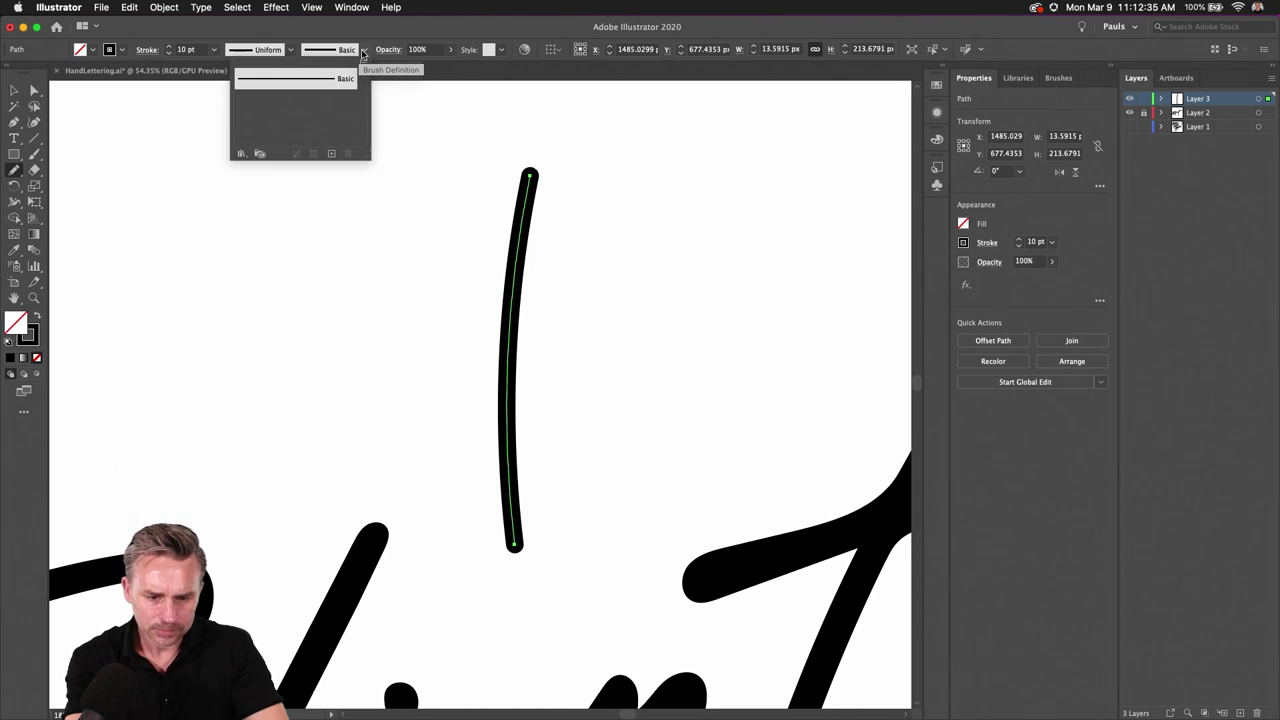
{"action": "left_click", "coordinate": [288, 51]}
{"action": "left_click", "coordinate": [289, 50]}
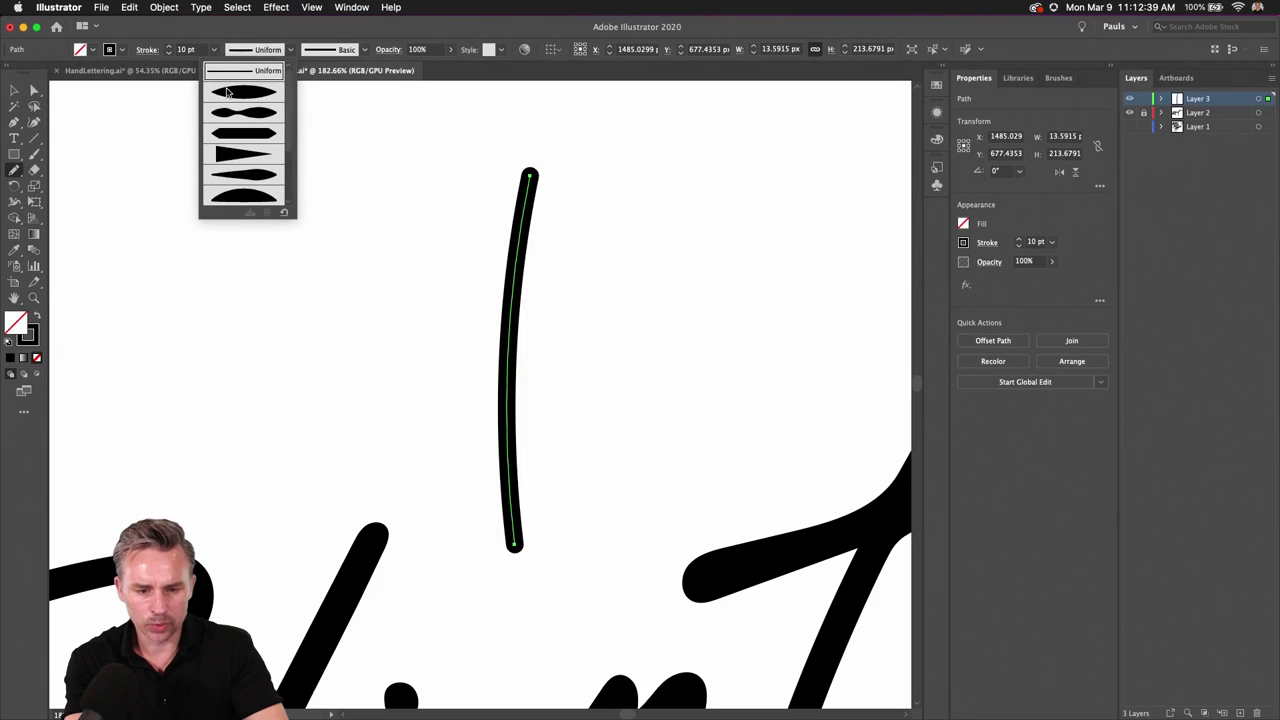
{"action": "left_click", "coordinate": [232, 92]}
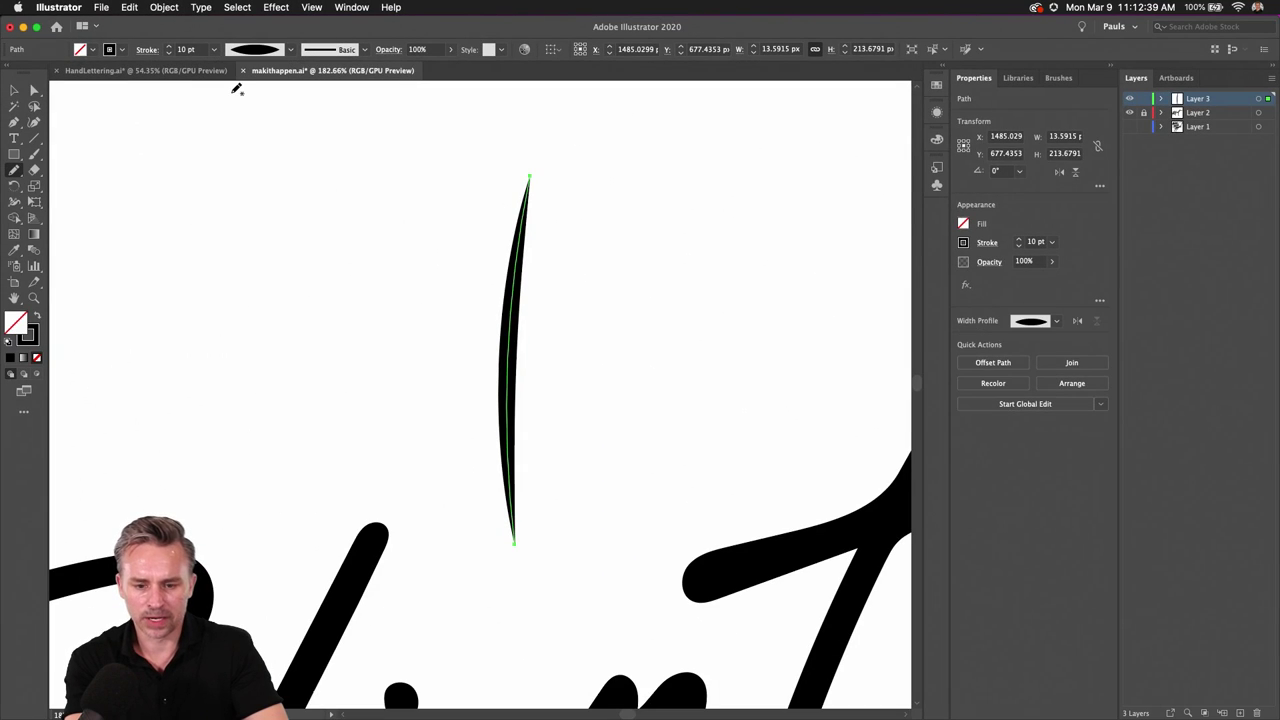
{"action": "key", "text": "super"}
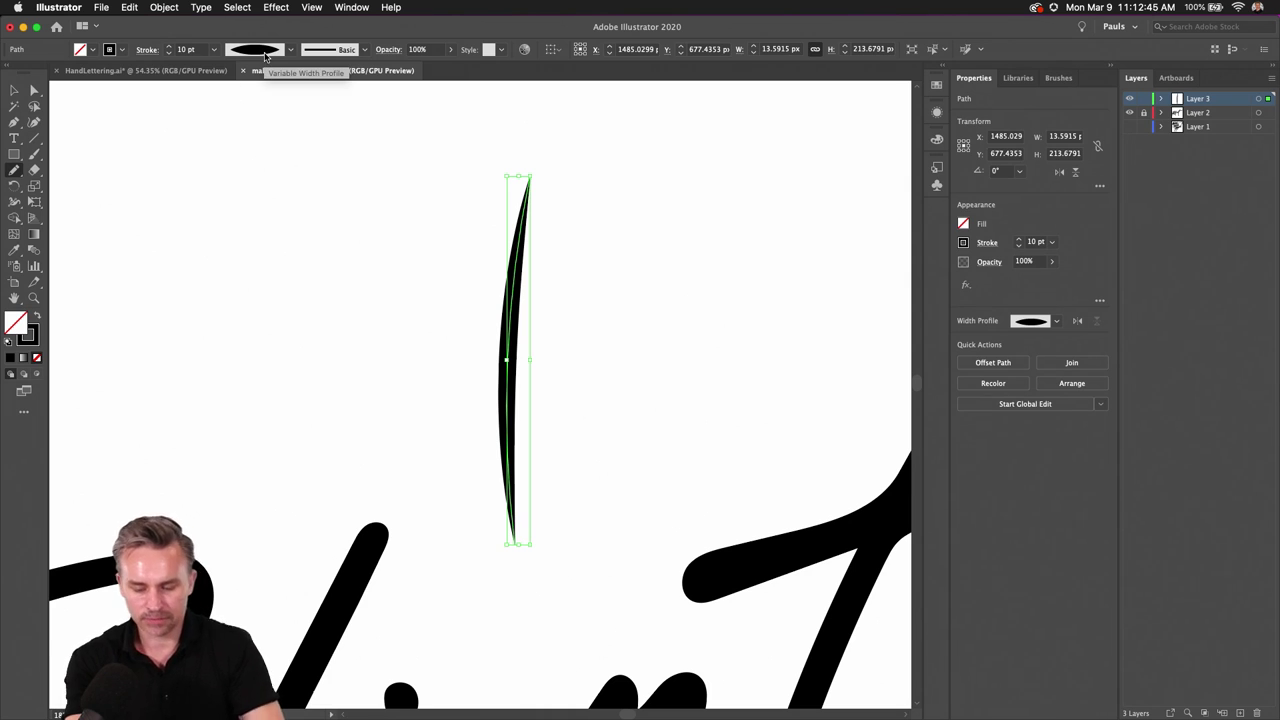
{"action": "left_click", "coordinate": [265, 57]}
{"action": "left_click", "coordinate": [258, 70]}
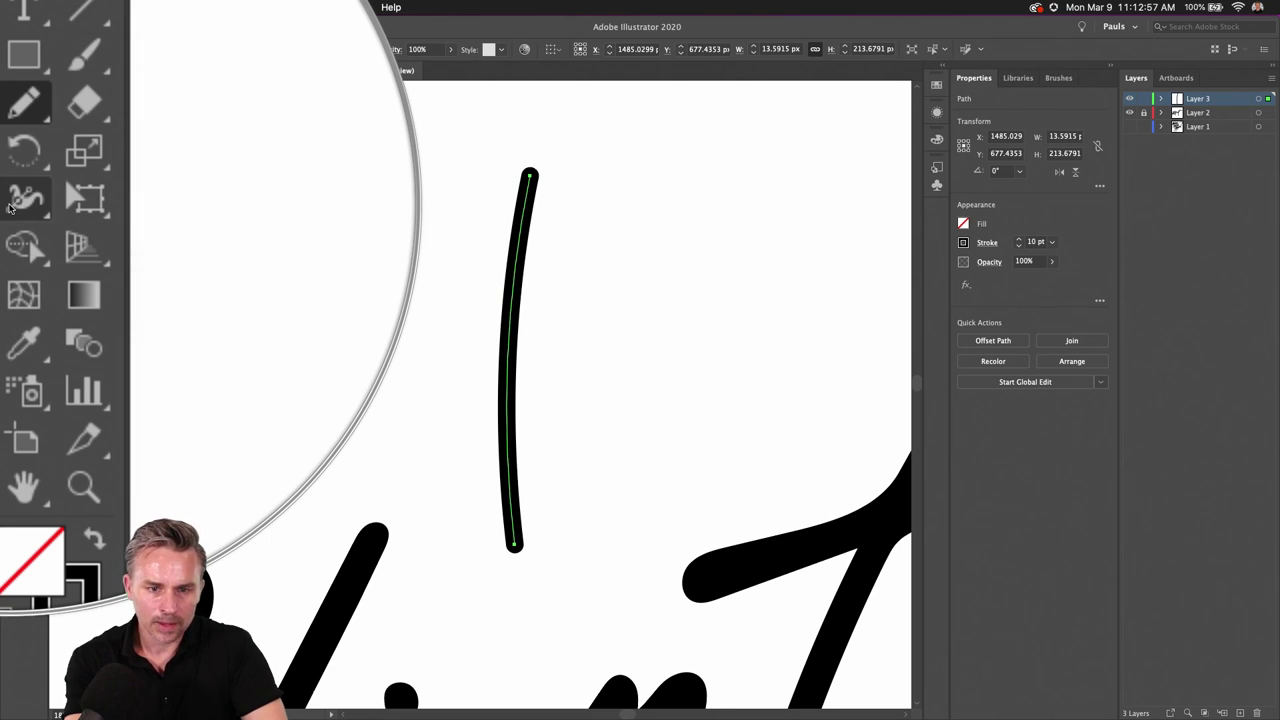
Step: Use the Width Tool to widen the vertical stroke at its midpoint
{"action": "left_click", "coordinate": [14, 201]}
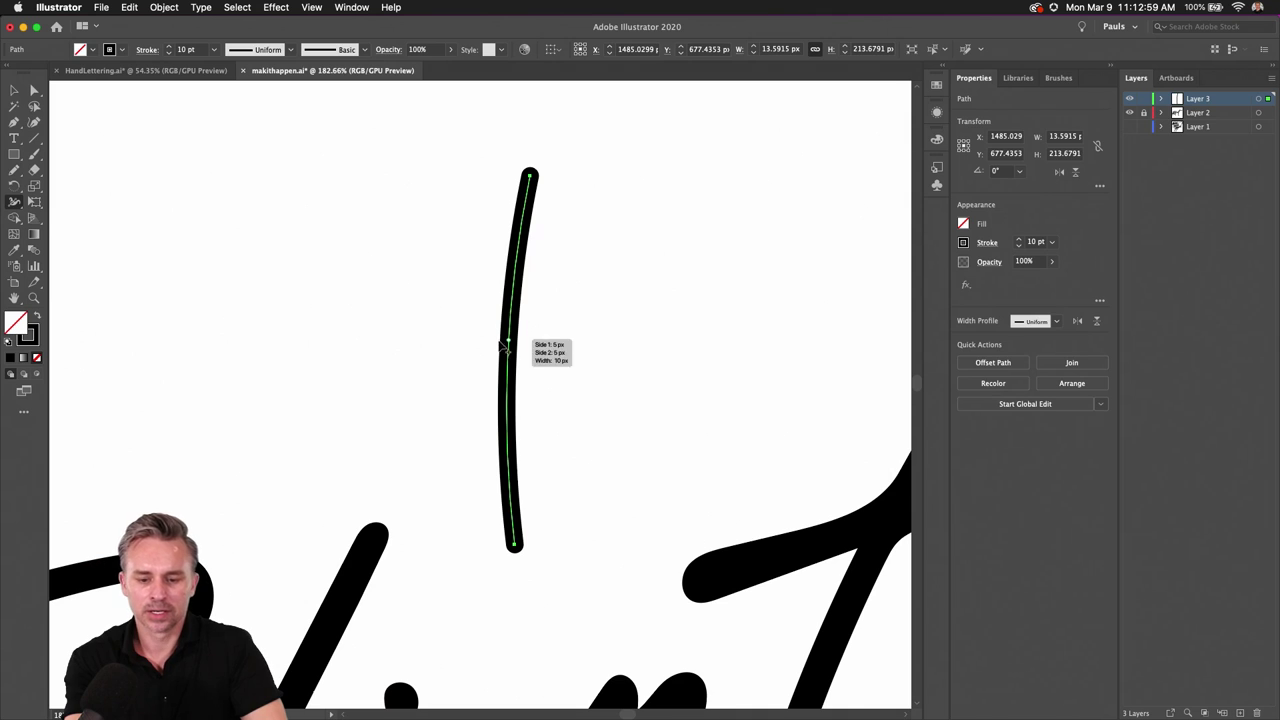
{"action": "left_click_drag", "start_coordinate": [509, 351], "coordinate": [526, 358]}
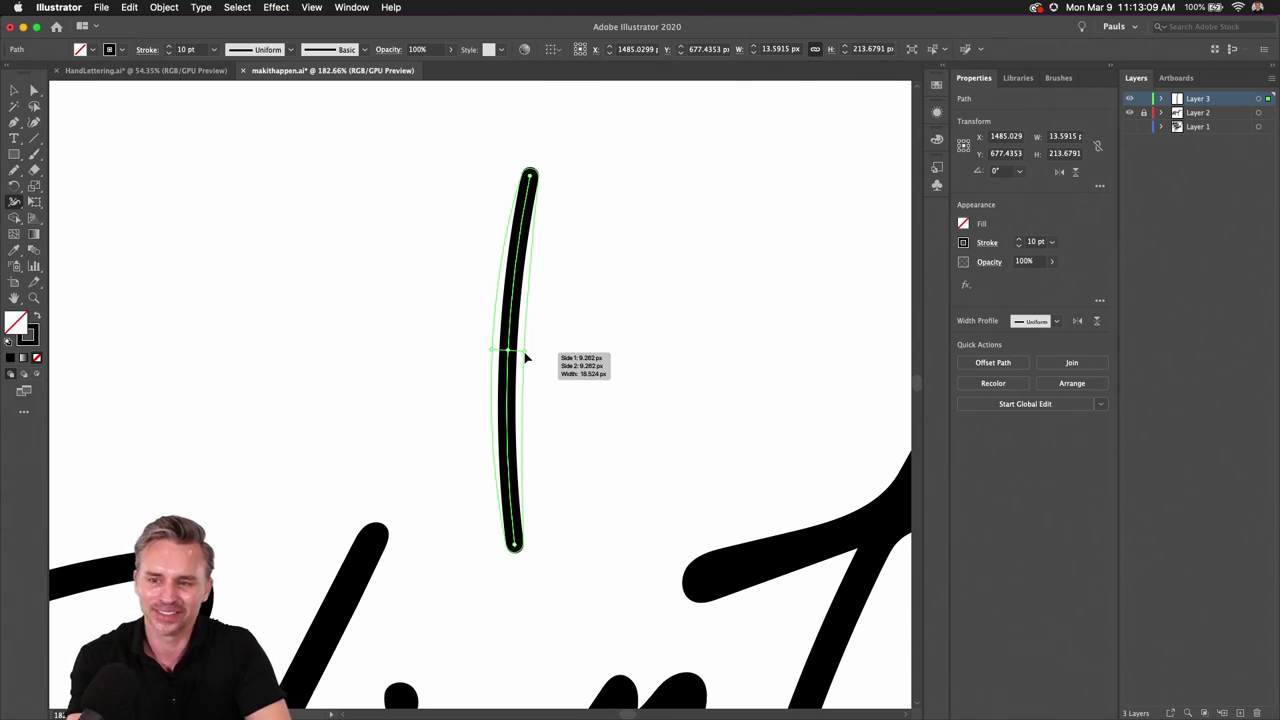
{"action": "mouse_move", "coordinate": [526, 358]}
{"action": "left_mouse_down"}
{"action": "mouse_move", "coordinate": [594, 357]}
{"action": "mouse_move", "coordinate": [523, 351]}
{"action": "left_mouse_up"}
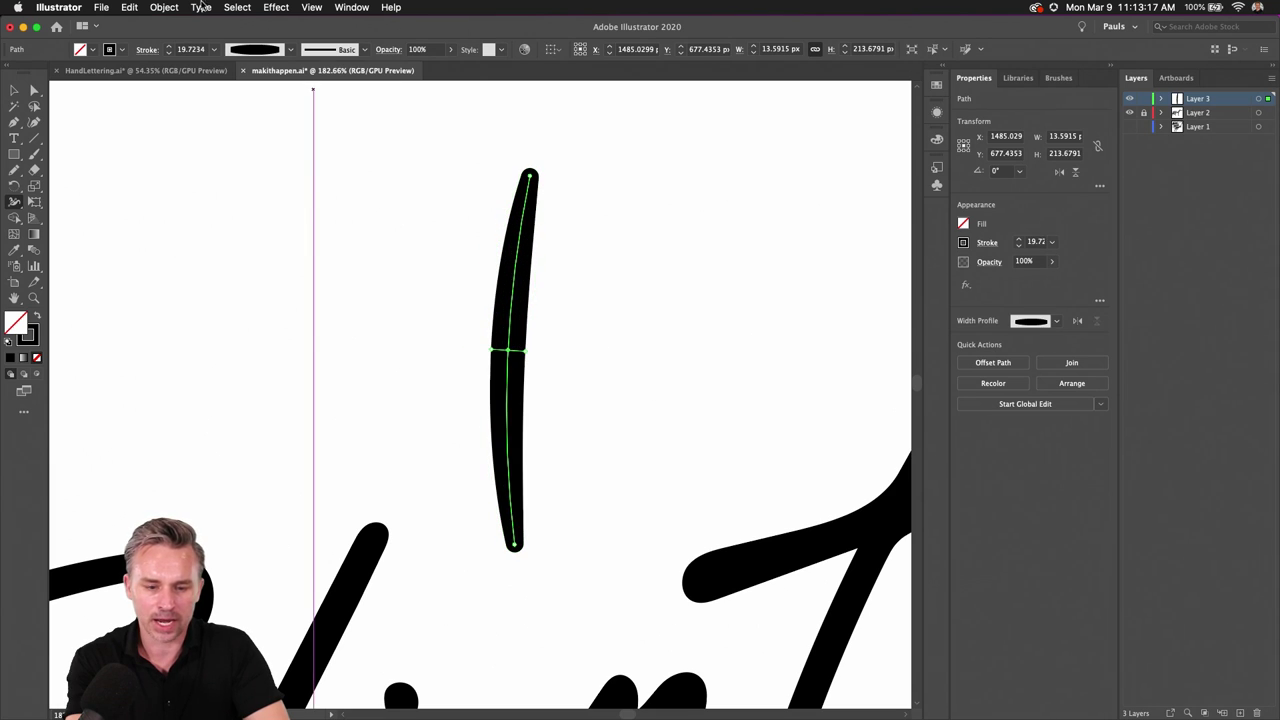
Step: Set the stroke weight to 17 pt and zoom to 100%
{"action": "left_click", "coordinate": [170, 52]}
{"action": "left_click", "coordinate": [170, 52]}
{"action": "left_click", "coordinate": [170, 52]}
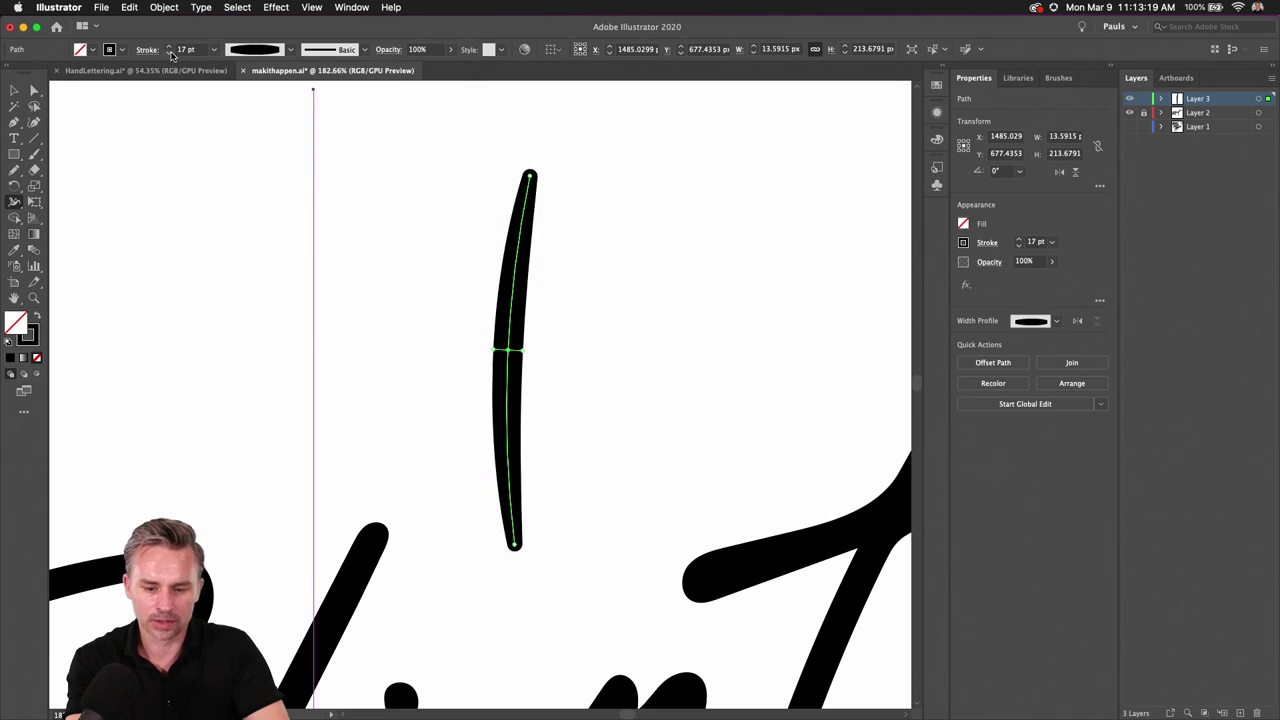
{"action": "key", "text": "super+1"}
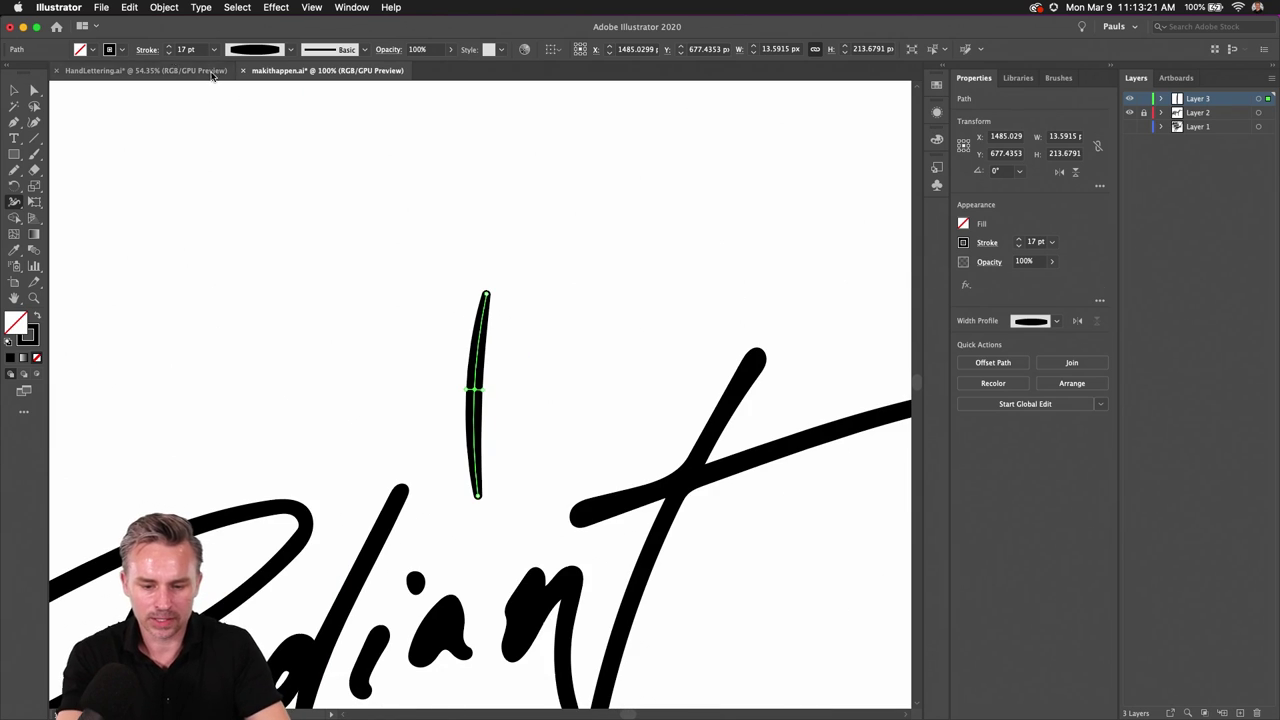
Step: Add the stroke's swelling shape to the width profiles under the name Radiant Profile
{"action": "left_click", "coordinate": [290, 49]}
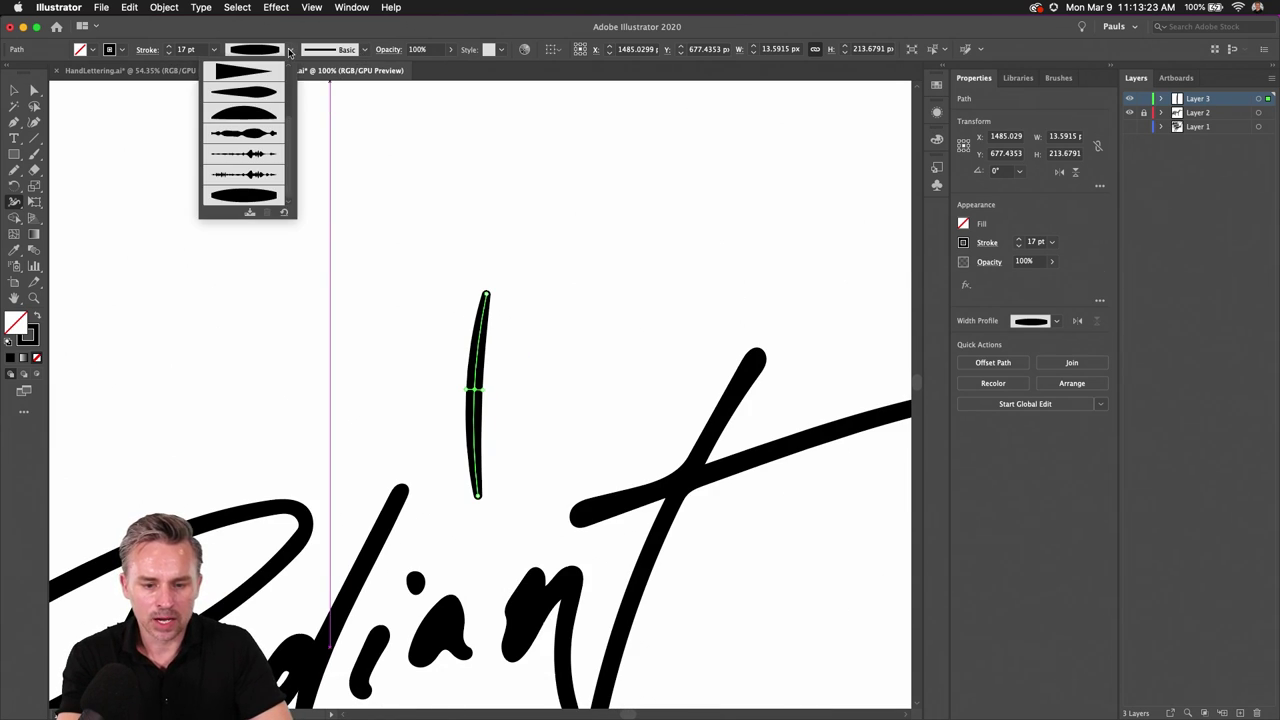
{"action": "left_click", "coordinate": [250, 214]}
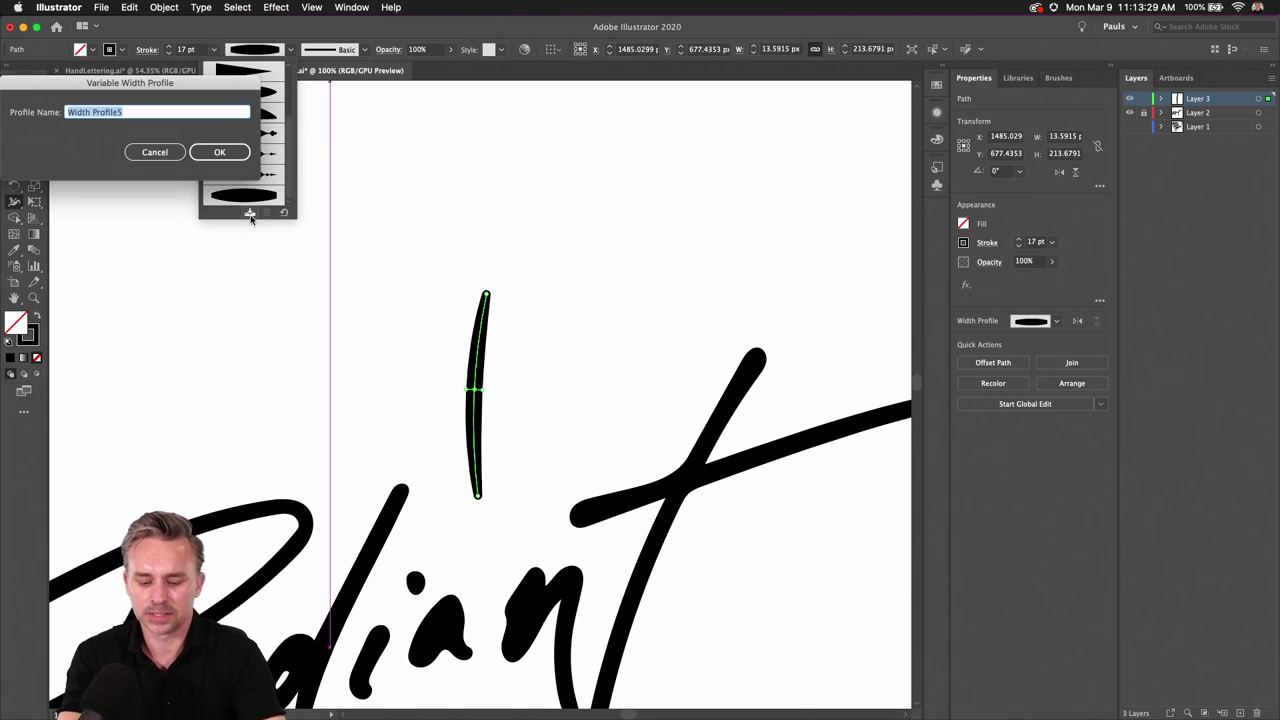
{"action": "type", "text": "New"}
{"action": "key", "text": "BackSpace"}
{"action": "key", "text": "BackSpace"}
{"action": "key", "text": "BackSpace"}
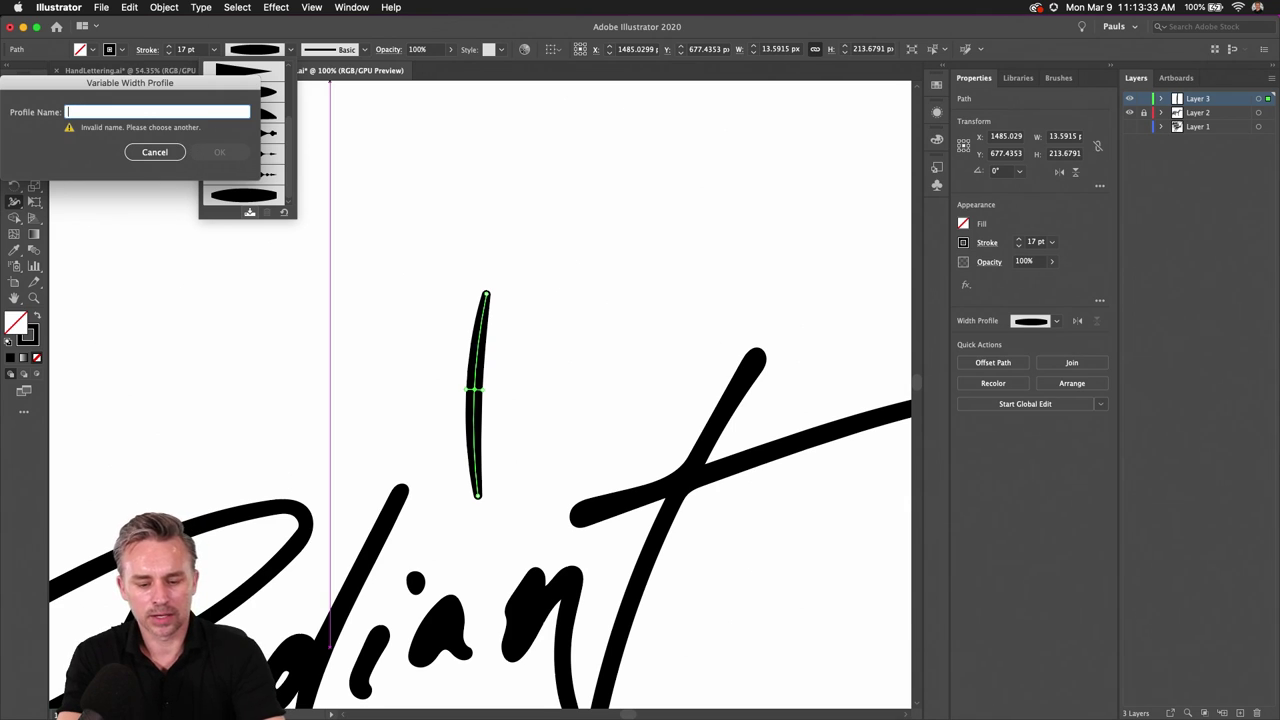
{"action": "type", "text": "Radiant Profile"}
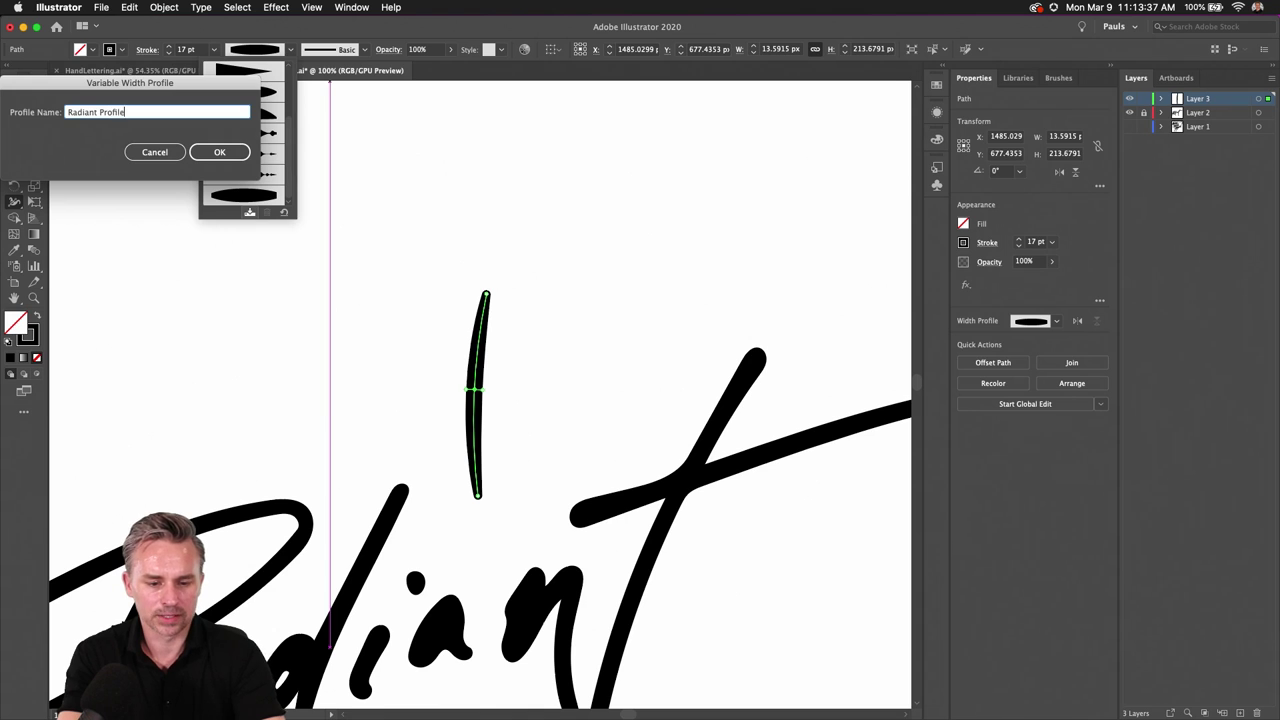
{"action": "key", "text": "Return"}
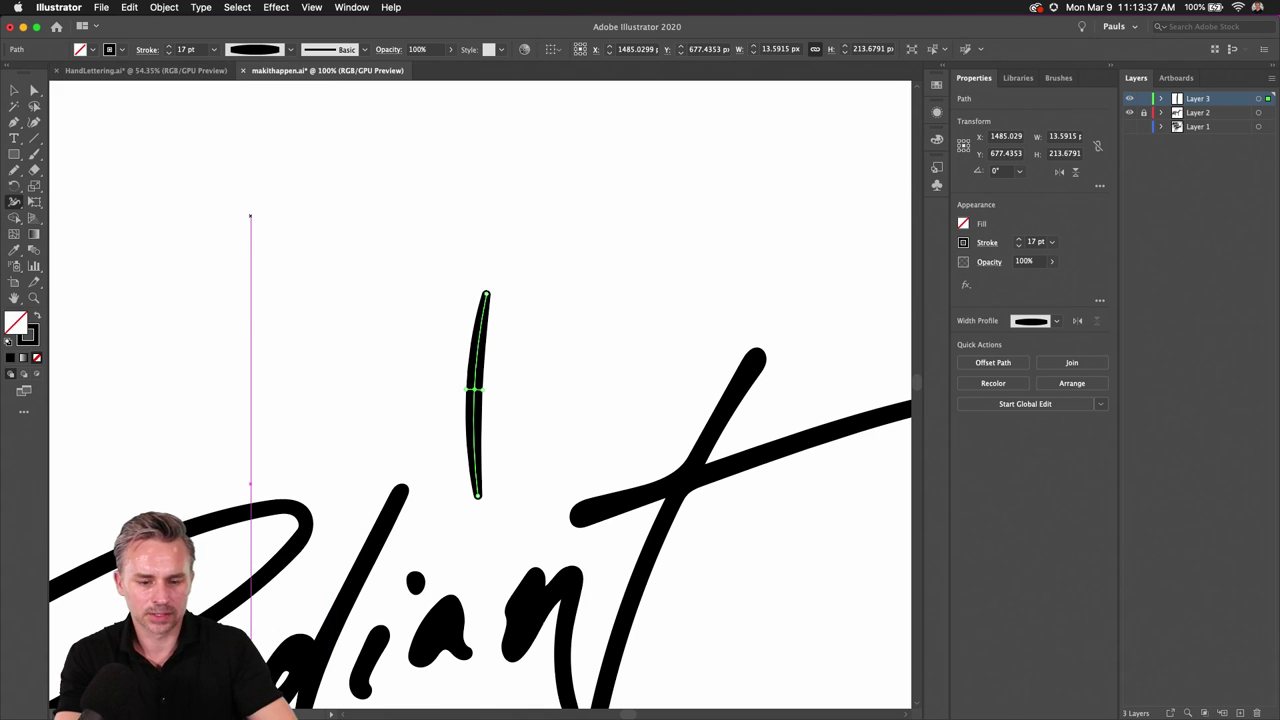
Step: Draw a second curved pencil stroke to the right of the vertical one
{"action": "mouse_move", "coordinate": [498, 406]}
{"action": "left_mouse_down"}
{"action": "mouse_move", "coordinate": [523, 323]}
{"action": "mouse_move", "coordinate": [527, 336]}
{"action": "left_mouse_up"}
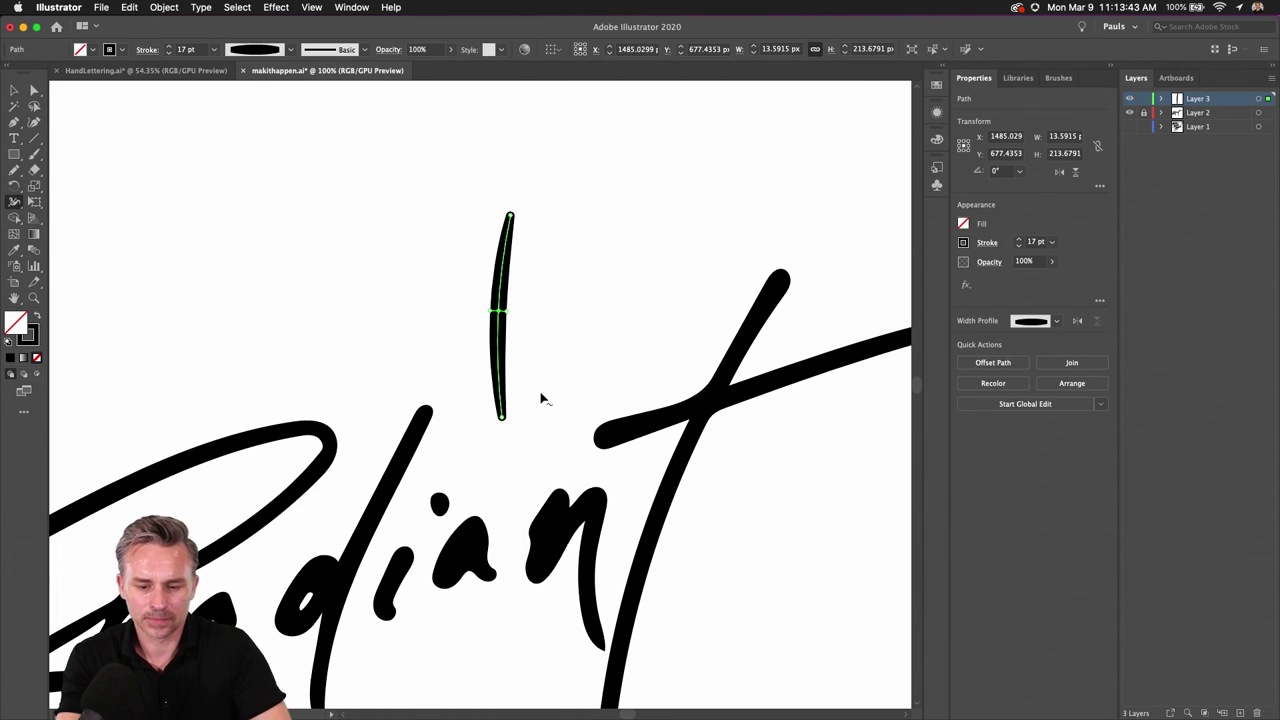
{"action": "key", "text": "n"}
{"action": "left_click_drag", "start_coordinate": [540, 405], "coordinate": [625, 210]}
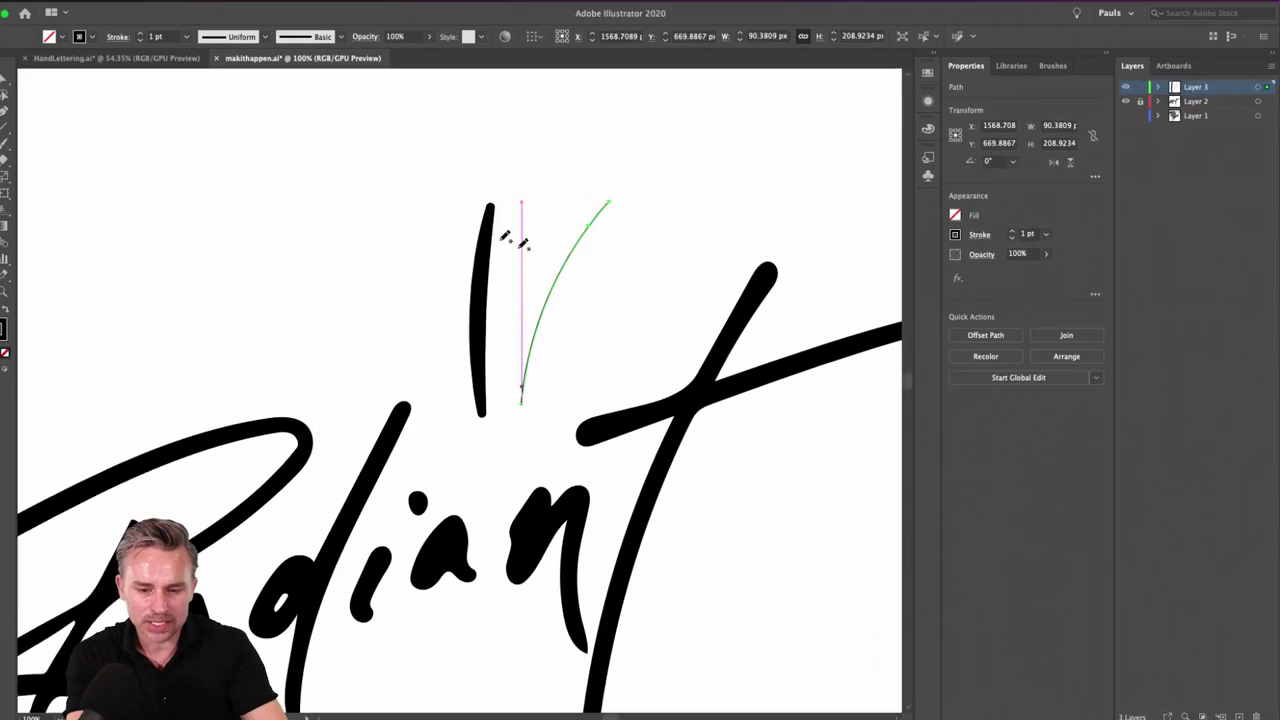
Step: Apply a width profile to the new curve and eyedropper the black stroke's 17 pt appearance onto it
{"action": "left_click", "coordinate": [291, 50]}
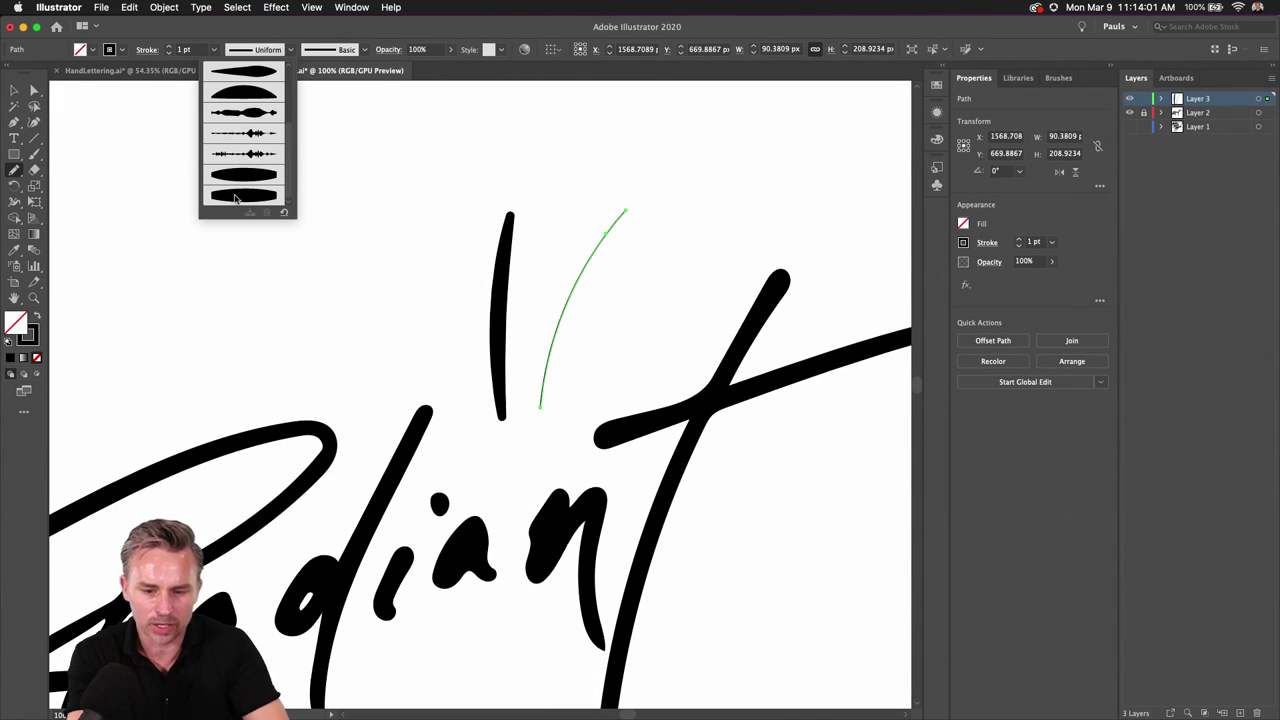
{"action": "left_click", "coordinate": [236, 196]}
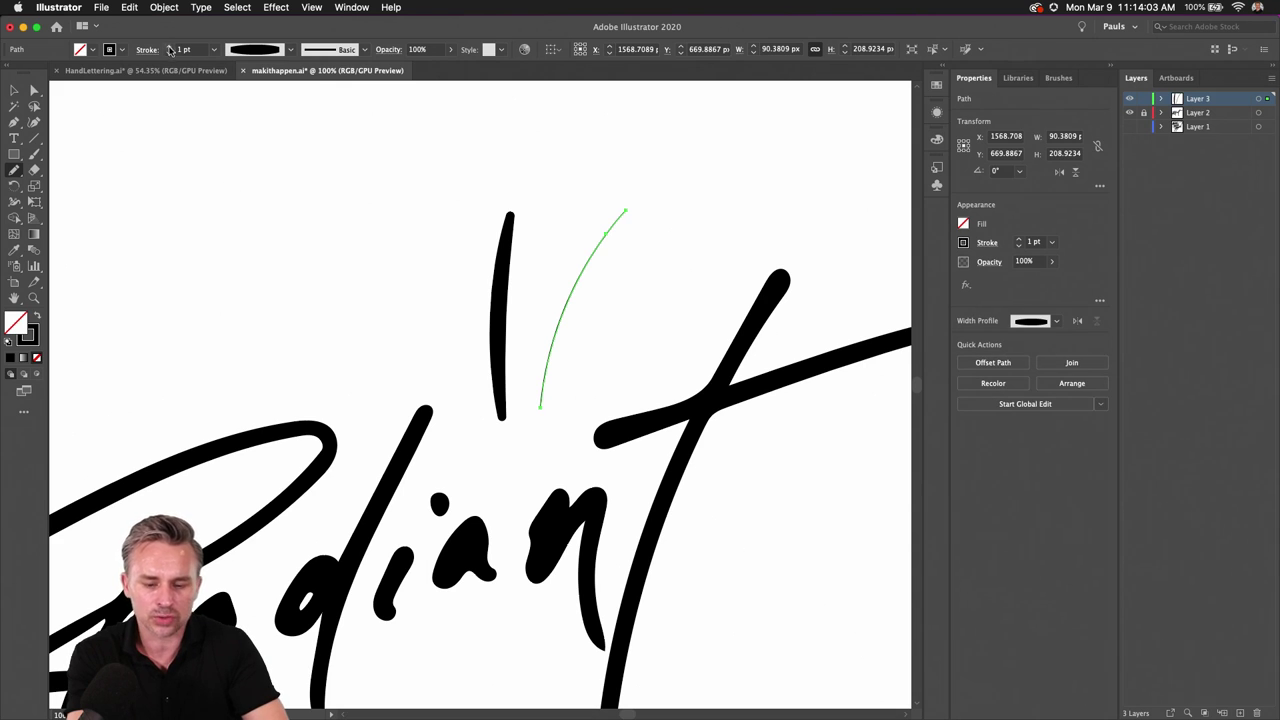
{"action": "key", "text": "i"}
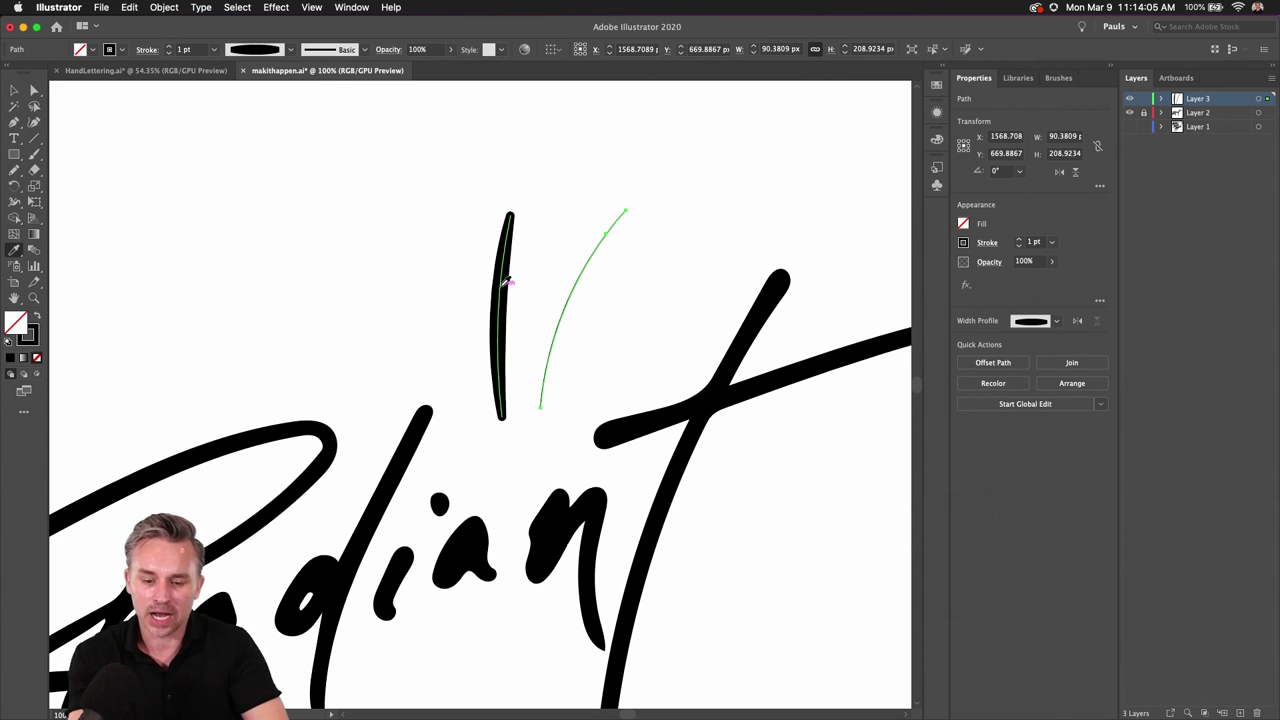
{"action": "left_click", "coordinate": [507, 282]}
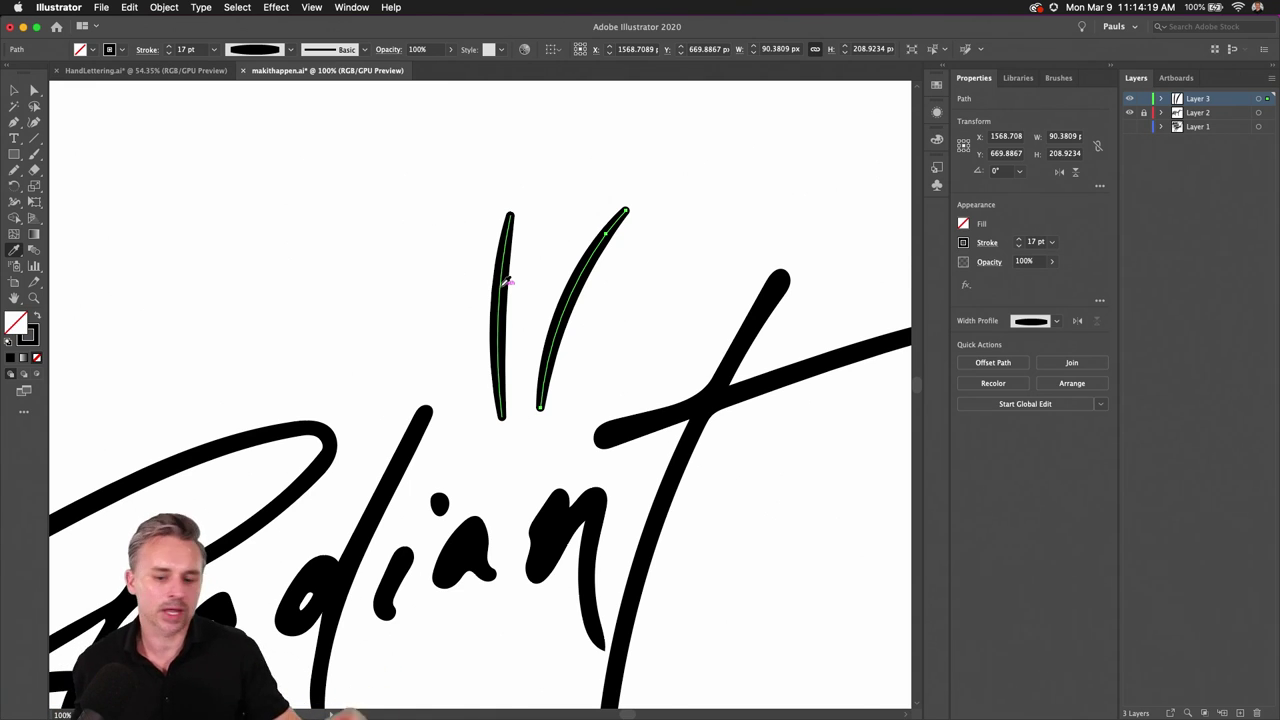
Step: Float the Appearance panel over the canvas and turn off New Art Has Basic Appearance
{"action": "left_click", "coordinate": [940, 70]}
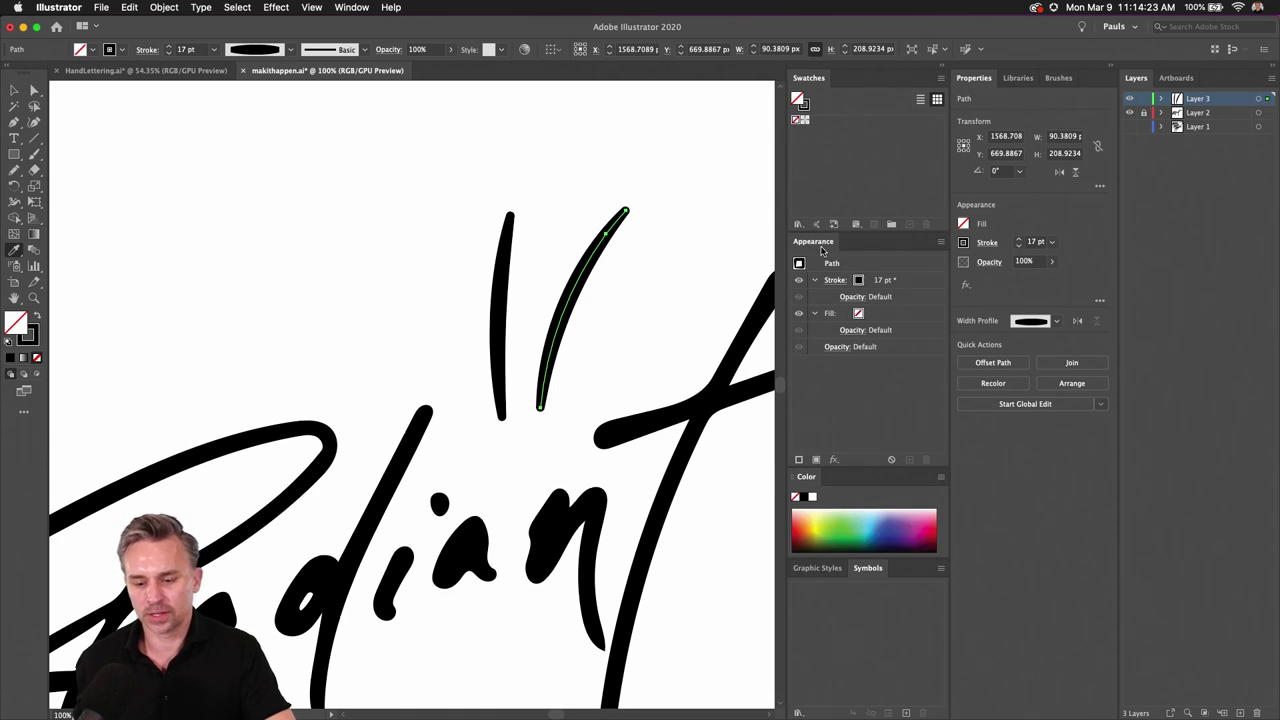
{"action": "left_click_drag", "start_coordinate": [821, 249], "coordinate": [754, 231]}
{"action": "left_click", "coordinate": [941, 67]}
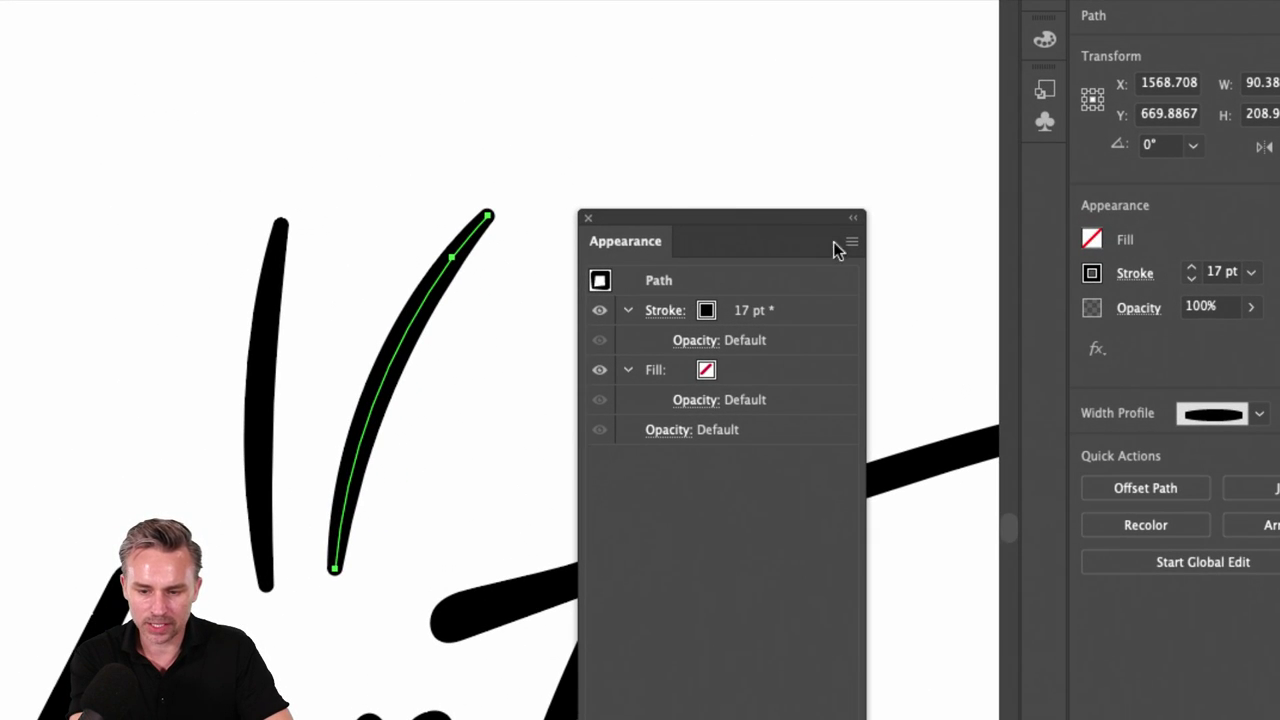
{"action": "left_click", "coordinate": [828, 225]}
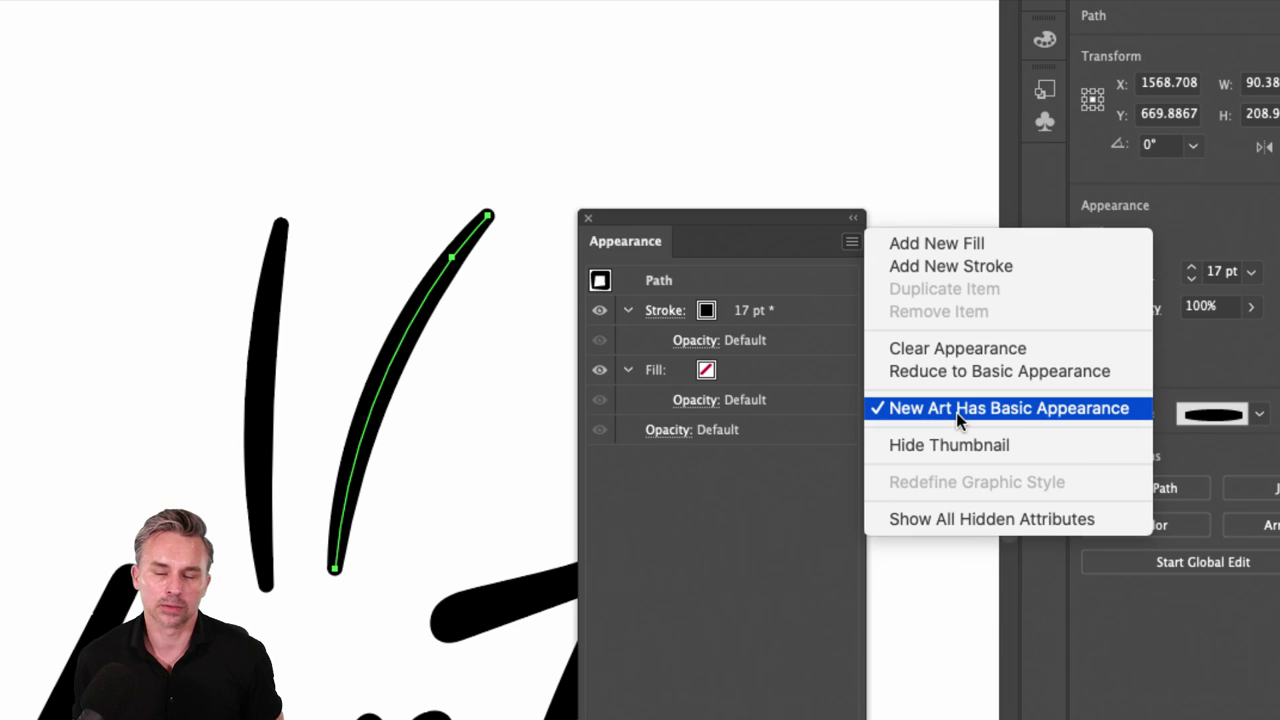
{"action": "left_click", "coordinate": [956, 410]}
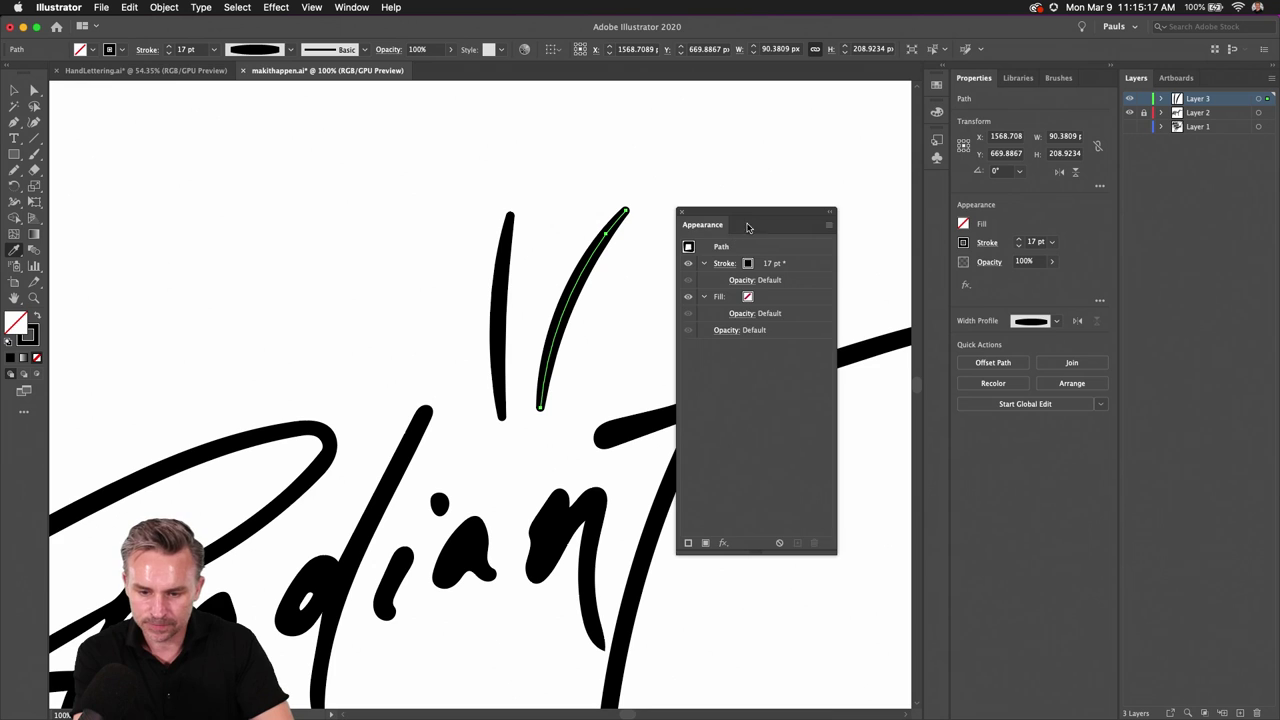
Step: Draw four trial pencil rays above and left of the lettering, then select all of them
{"action": "left_click_drag", "start_coordinate": [747, 227], "coordinate": [801, 246]}
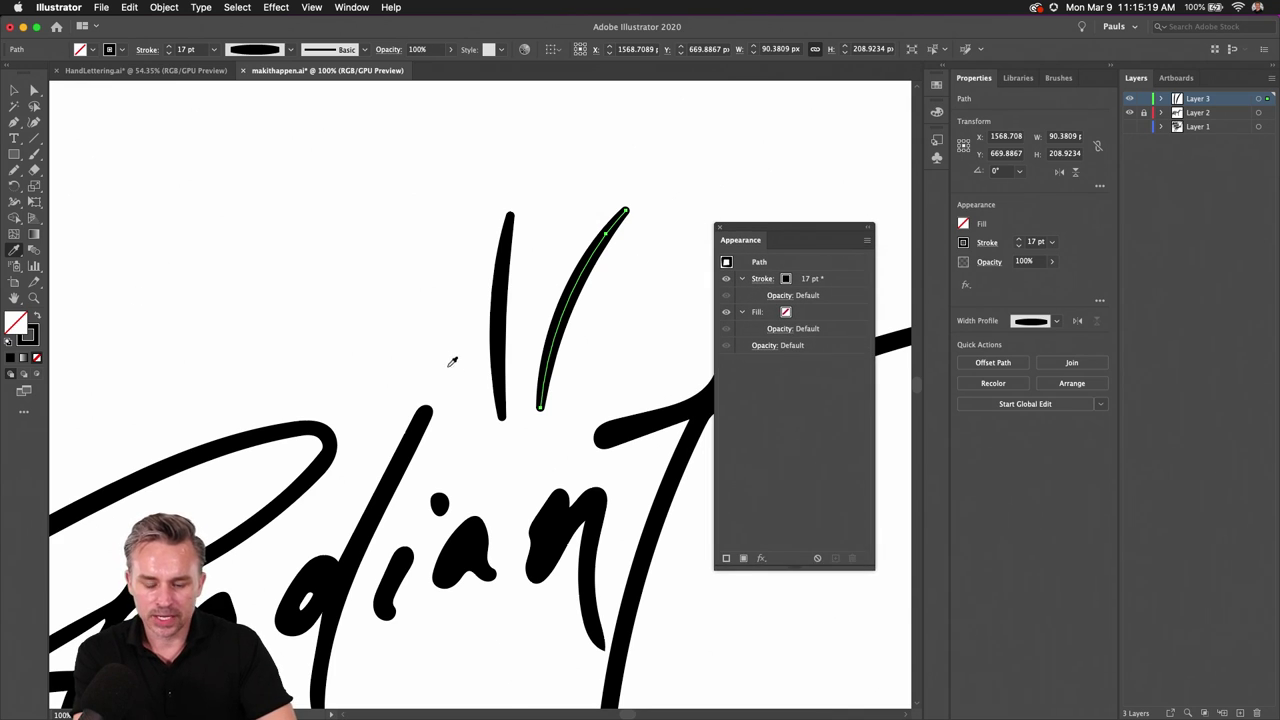
{"action": "key", "text": "n"}
{"action": "left_click_drag", "start_coordinate": [455, 393], "coordinate": [323, 206]}
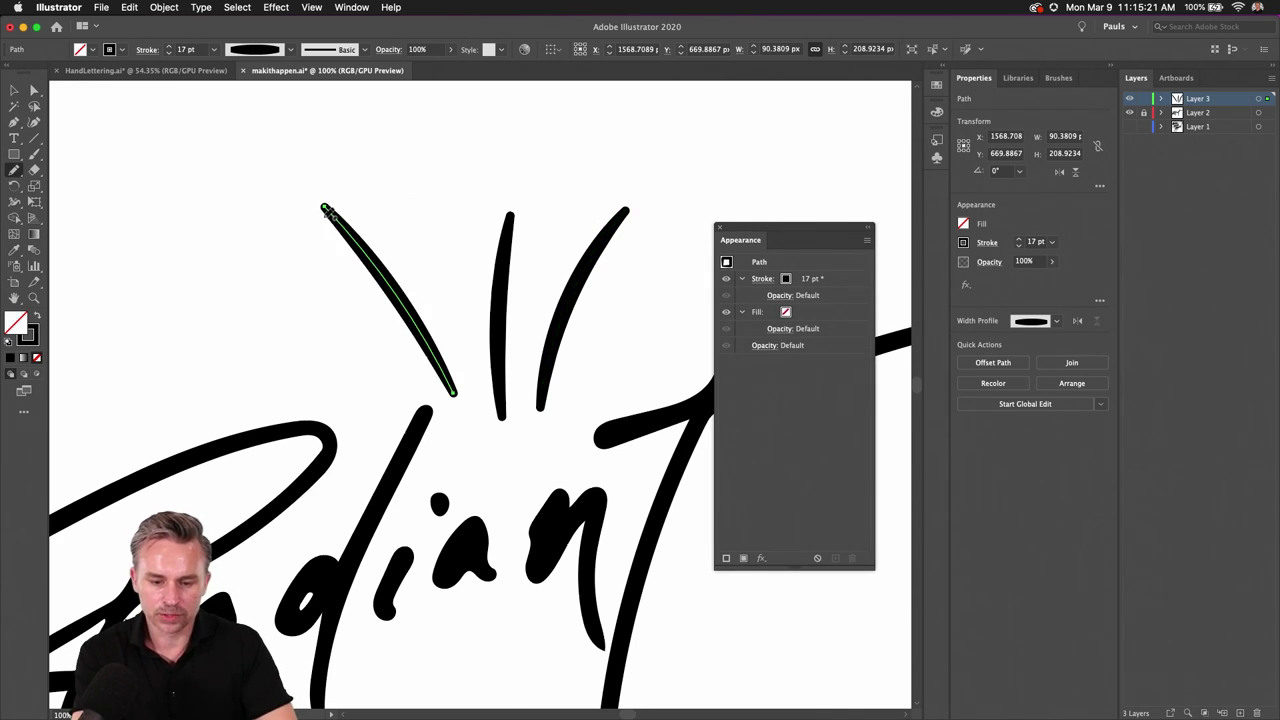
{"action": "left_click_drag", "start_coordinate": [360, 374], "coordinate": [57, 238]}
{"action": "scroll", "coordinate": [286, 366], "scroll_direction": "down", "scroll_amount": 5}
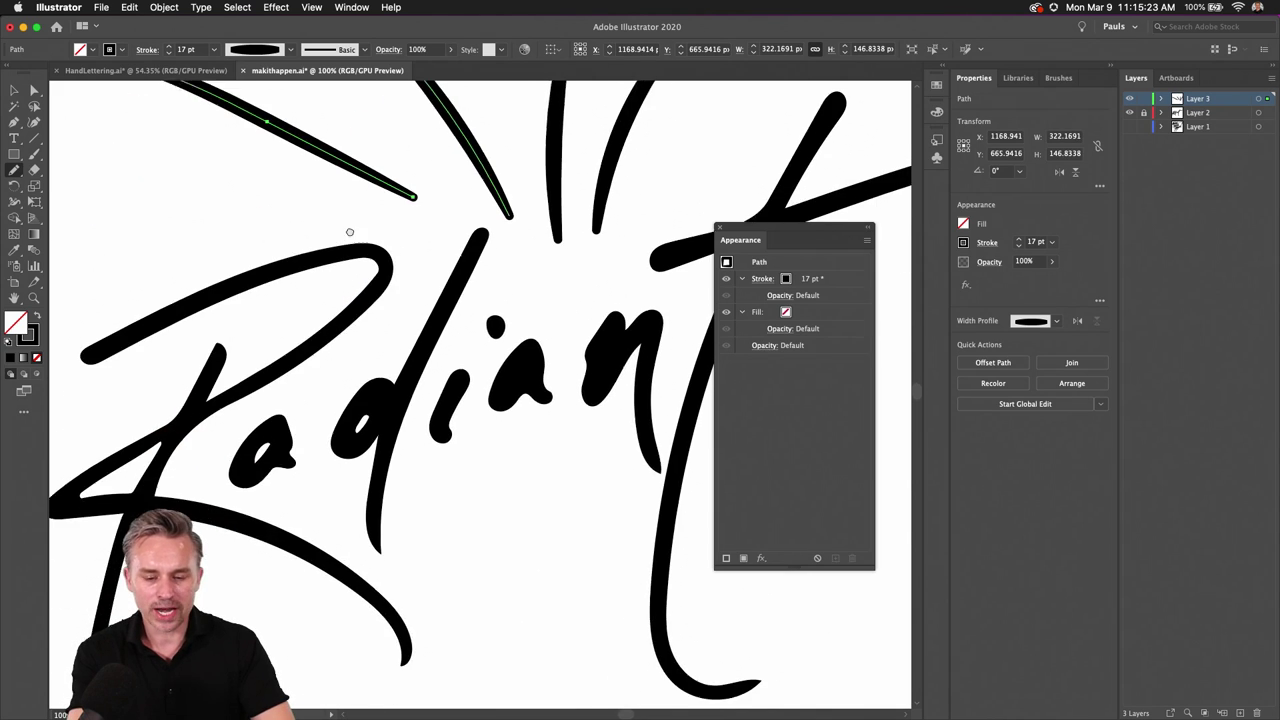
{"action": "left_click_drag", "start_coordinate": [301, 212], "coordinate": [152, 184]}
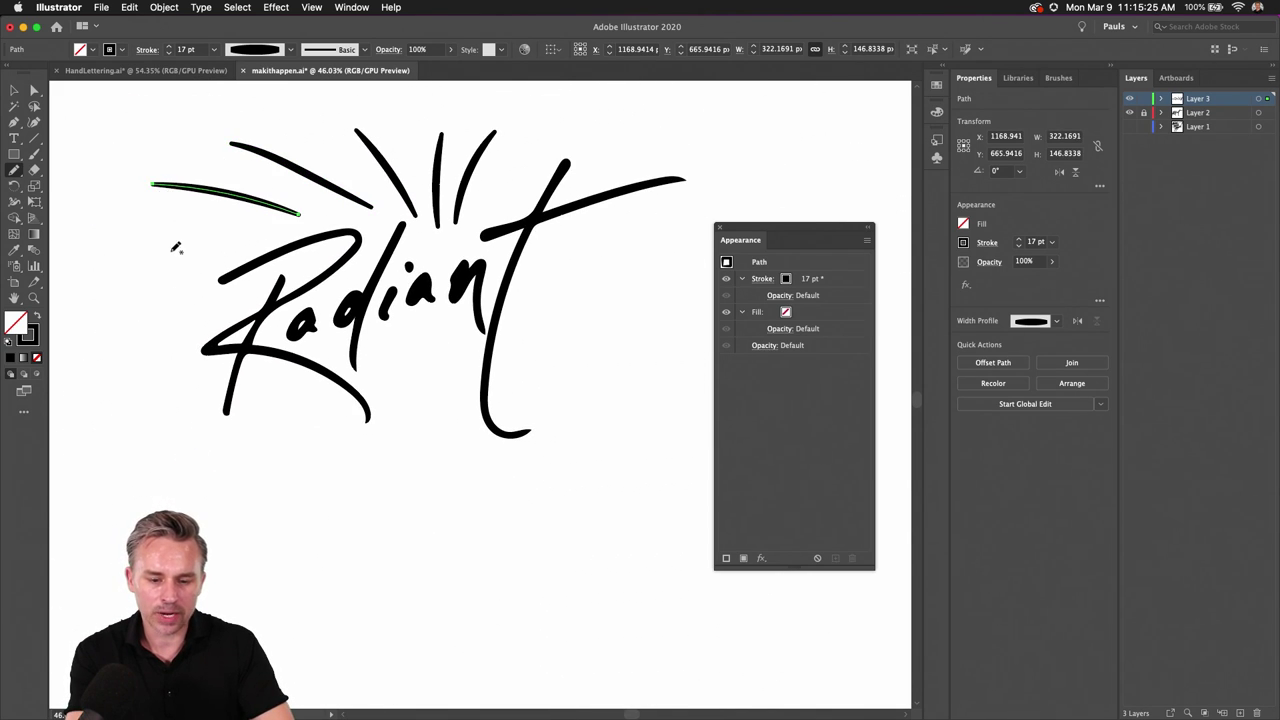
{"action": "left_click_drag", "start_coordinate": [250, 242], "coordinate": [111, 252]}
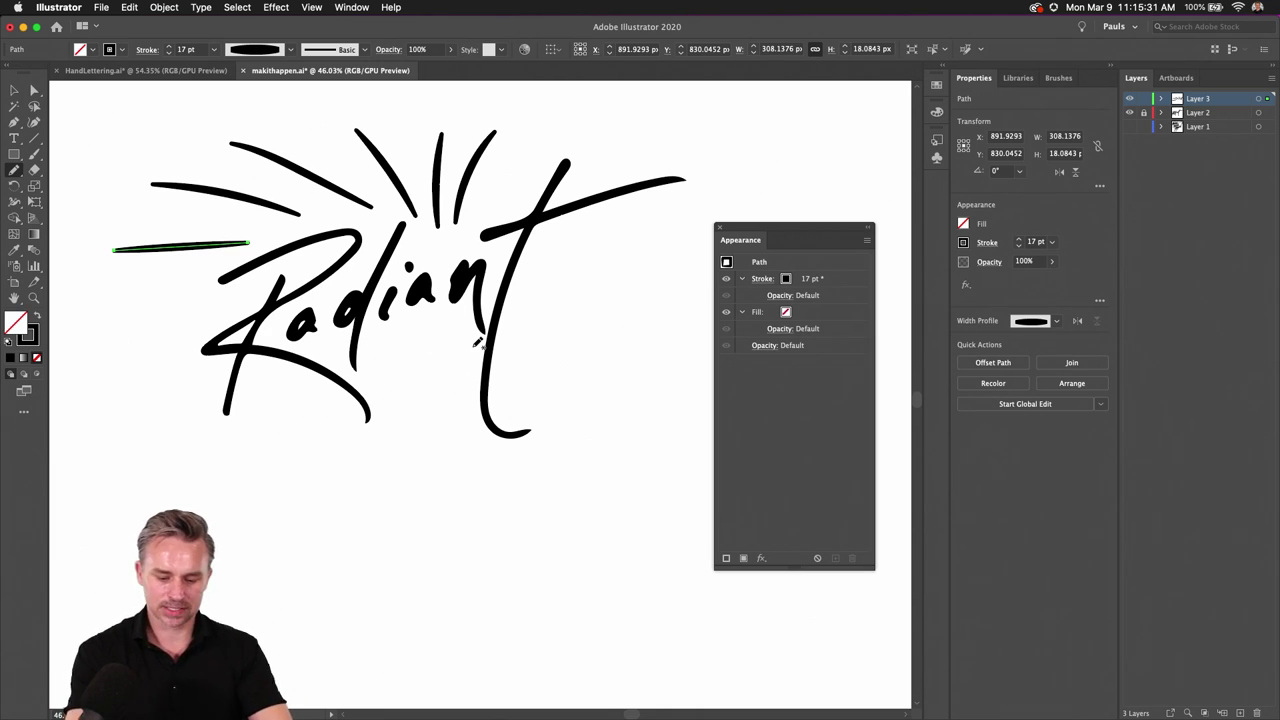
{"action": "key", "text": "super+a"}
Step: Delete the trial rays and draw new rays above and to the upper left of Radiant
{"action": "key", "text": "BackSpace"}
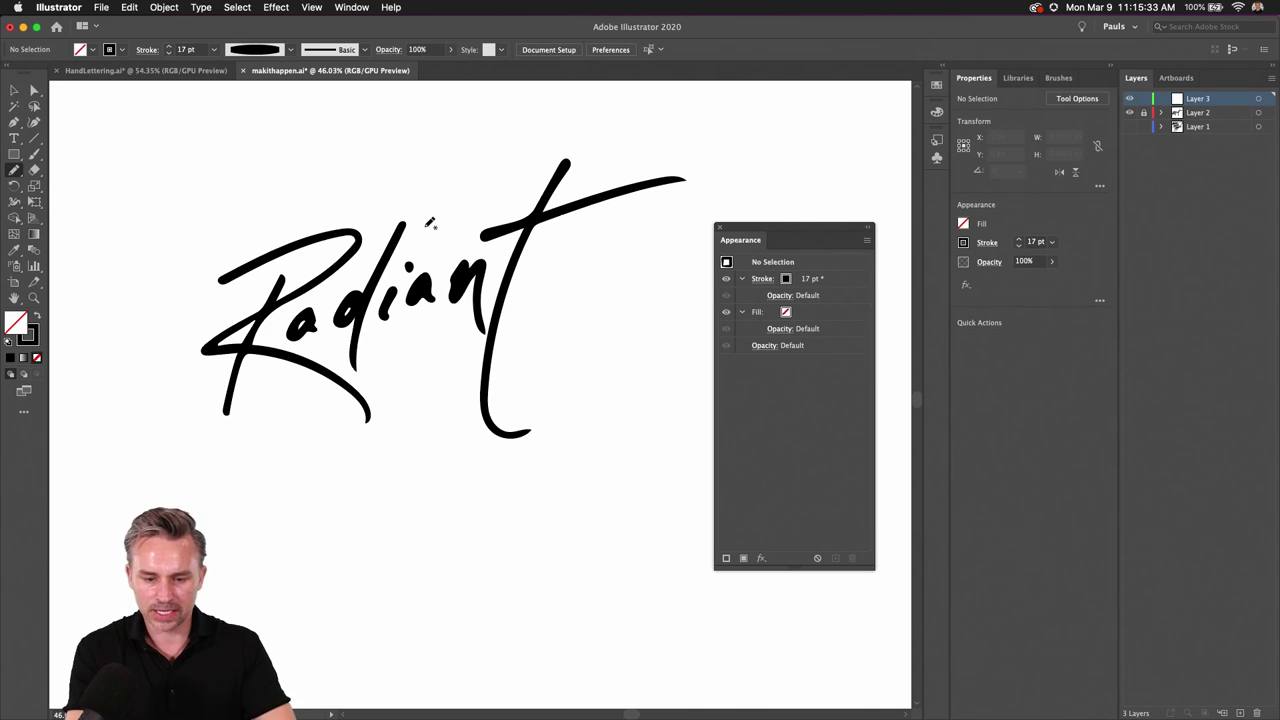
{"action": "left_click_drag", "start_coordinate": [430, 240], "coordinate": [435, 110]}
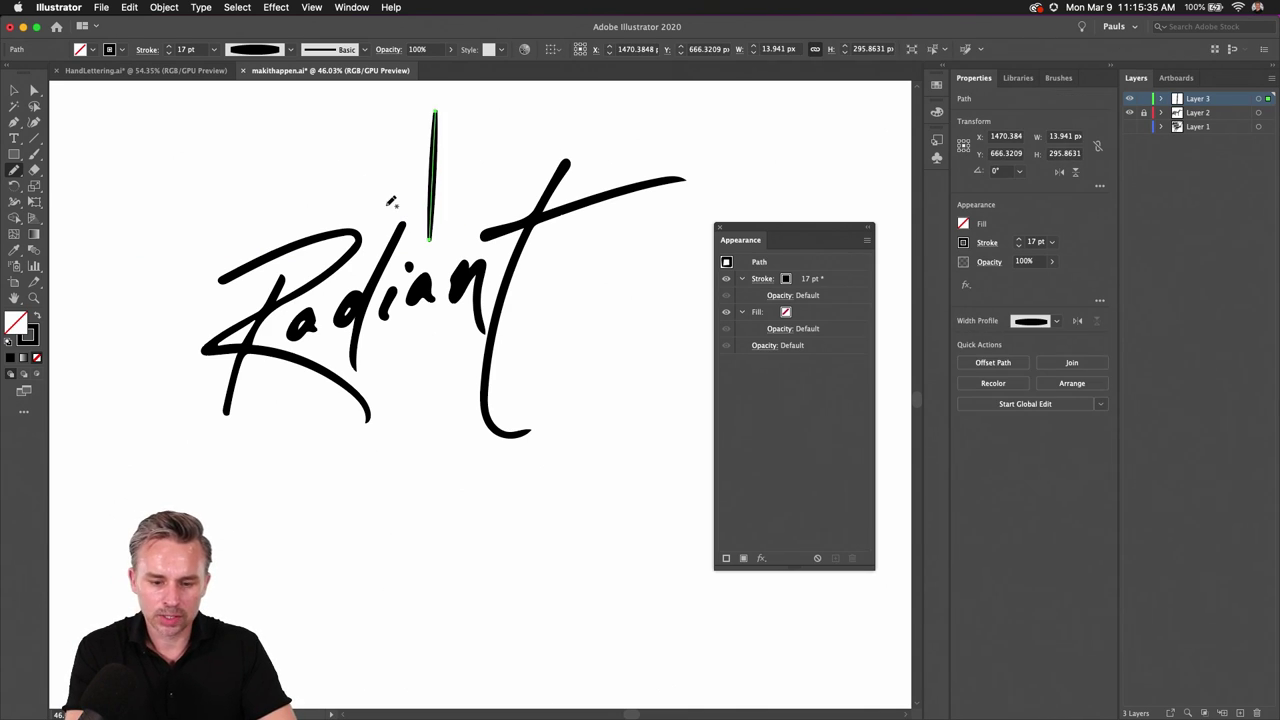
{"action": "left_click_drag", "start_coordinate": [388, 208], "coordinate": [358, 120]}
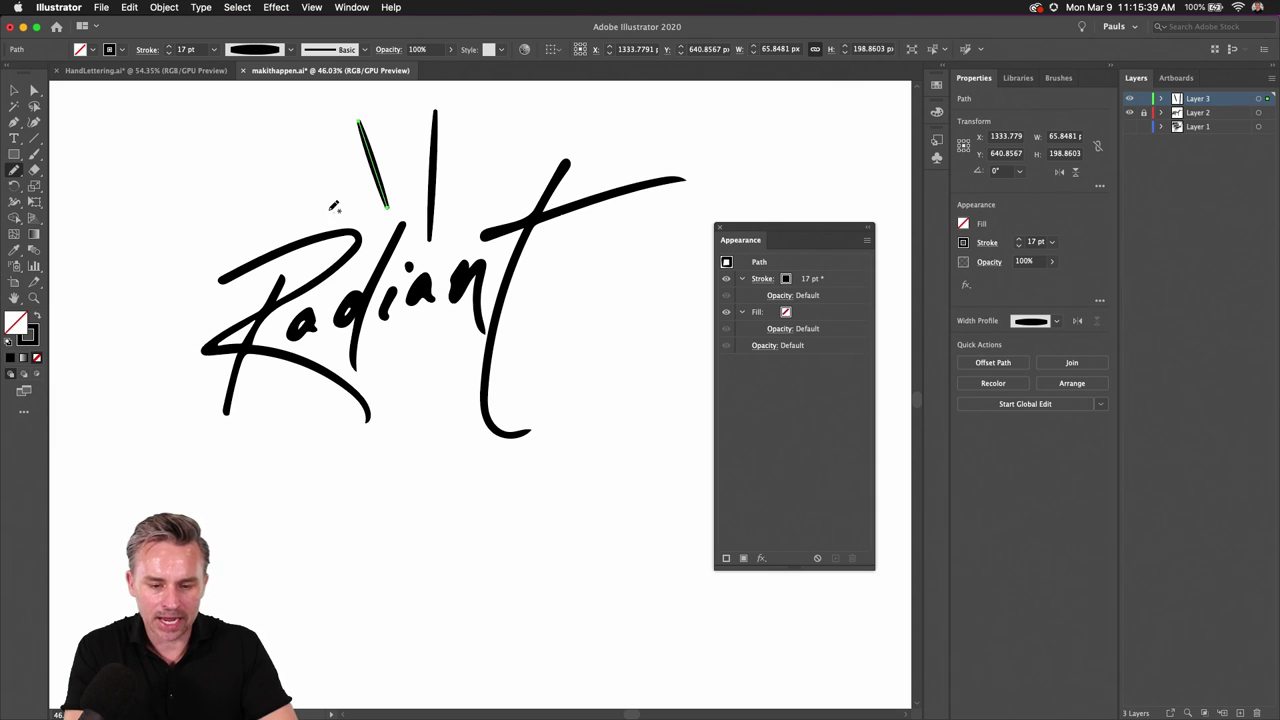
{"action": "mouse_move", "coordinate": [262, 152]}
{"action": "left_mouse_down"}
{"action": "mouse_move", "coordinate": [293, 204]}
{"action": "mouse_move", "coordinate": [260, 179]}
{"action": "left_mouse_up"}
{"action": "key", "text": "super+z"}
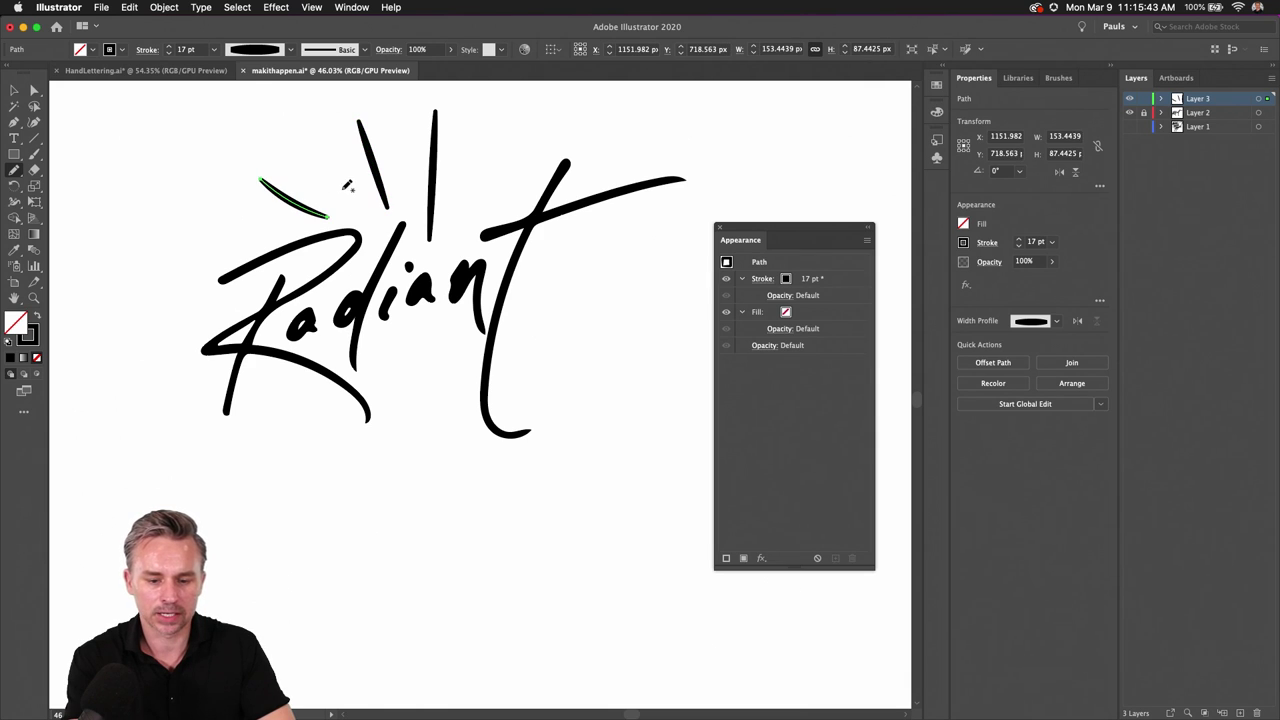
{"action": "left_click_drag", "start_coordinate": [345, 188], "coordinate": [252, 94]}
{"action": "left_click_drag", "start_coordinate": [258, 240], "coordinate": [157, 228]}
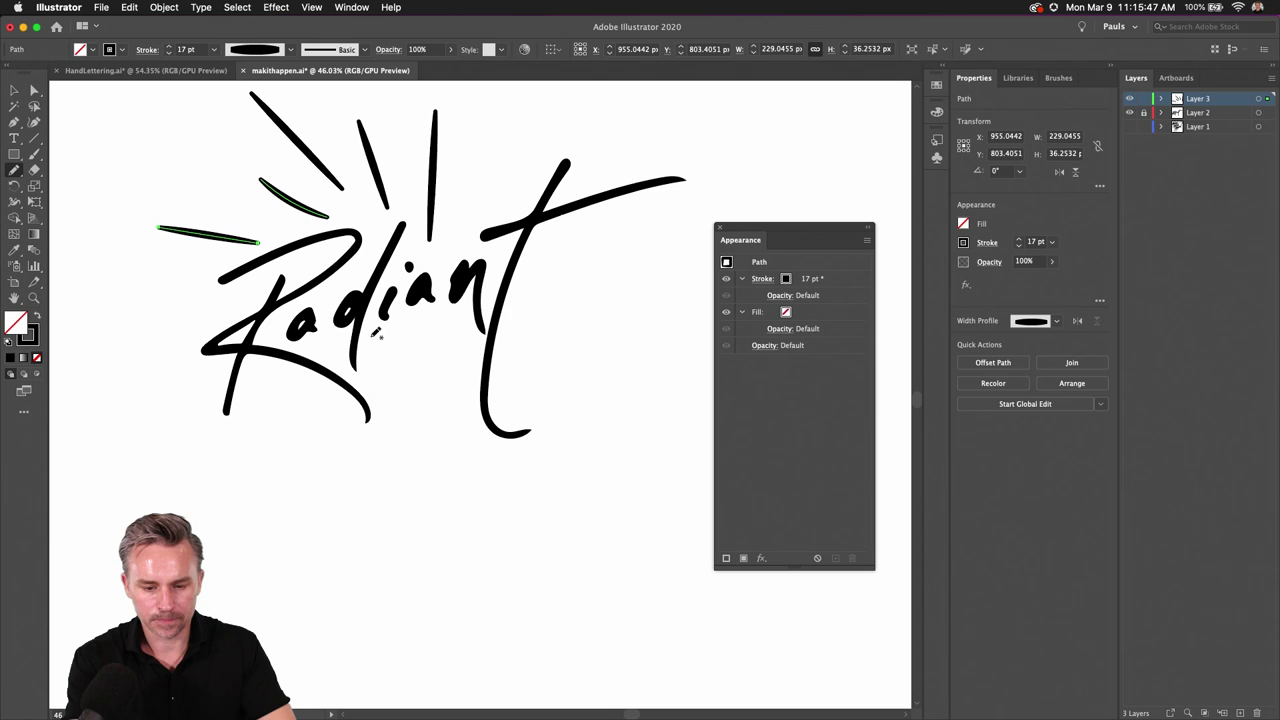
Step: Draw slanted and vertical rays below the lettering, redrawing the misplaced and too-long ones
{"action": "left_click_drag", "start_coordinate": [398, 333], "coordinate": [262, 448]}
{"action": "key", "text": "cmd+z"}
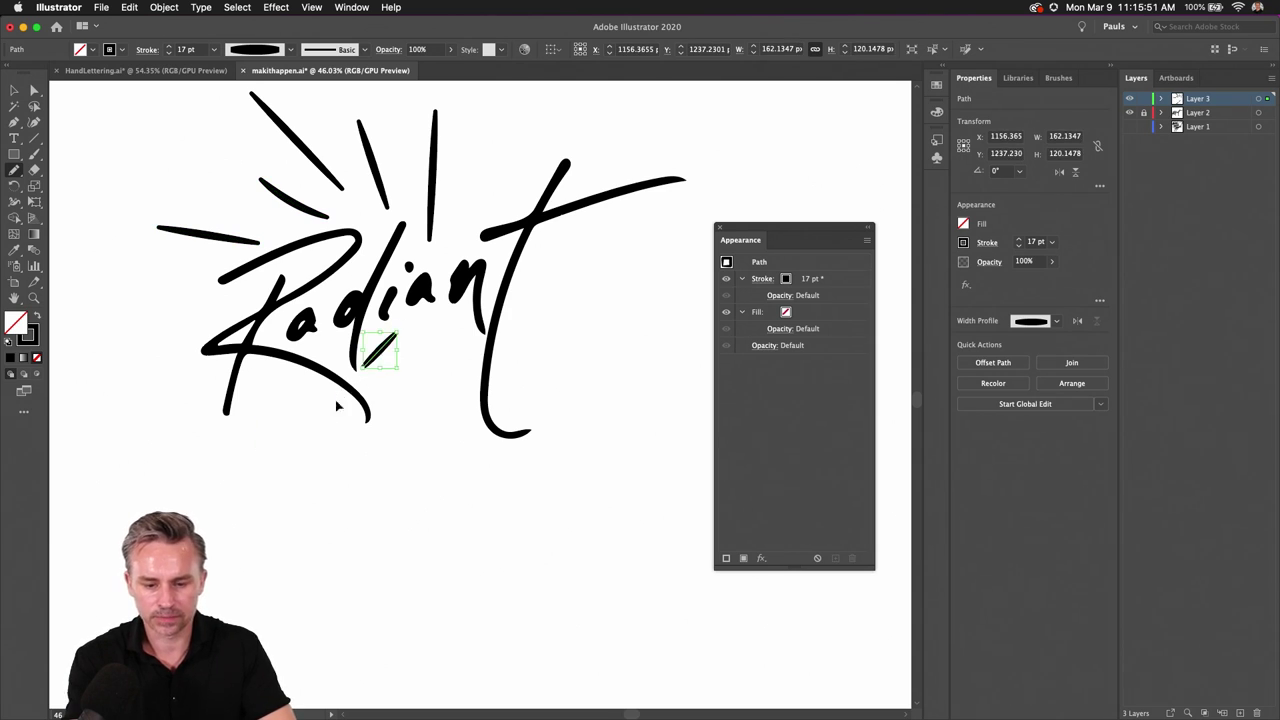
{"action": "key", "text": "super+z"}
{"action": "left_click_drag", "start_coordinate": [395, 328], "coordinate": [296, 458]}
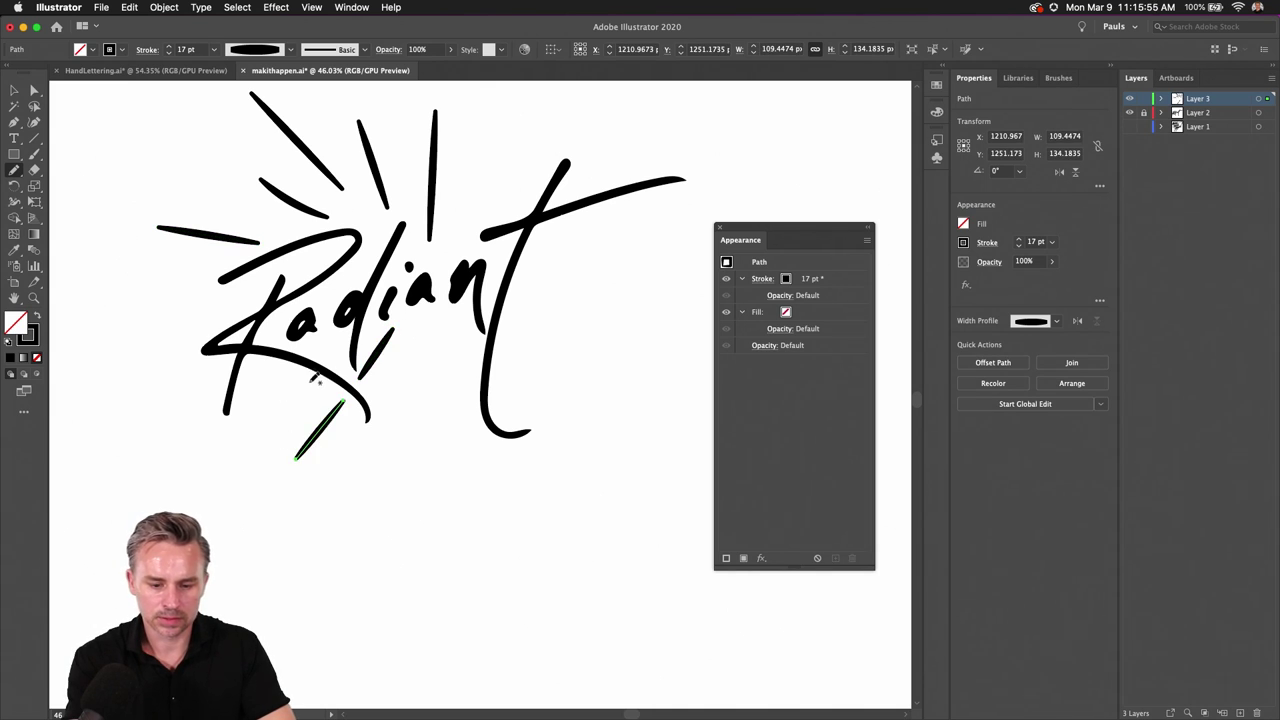
{"action": "left_click_drag", "start_coordinate": [312, 380], "coordinate": [246, 448]}
{"action": "left_click_drag", "start_coordinate": [423, 340], "coordinate": [375, 497]}
{"action": "left_click_drag", "start_coordinate": [441, 400], "coordinate": [442, 512]}
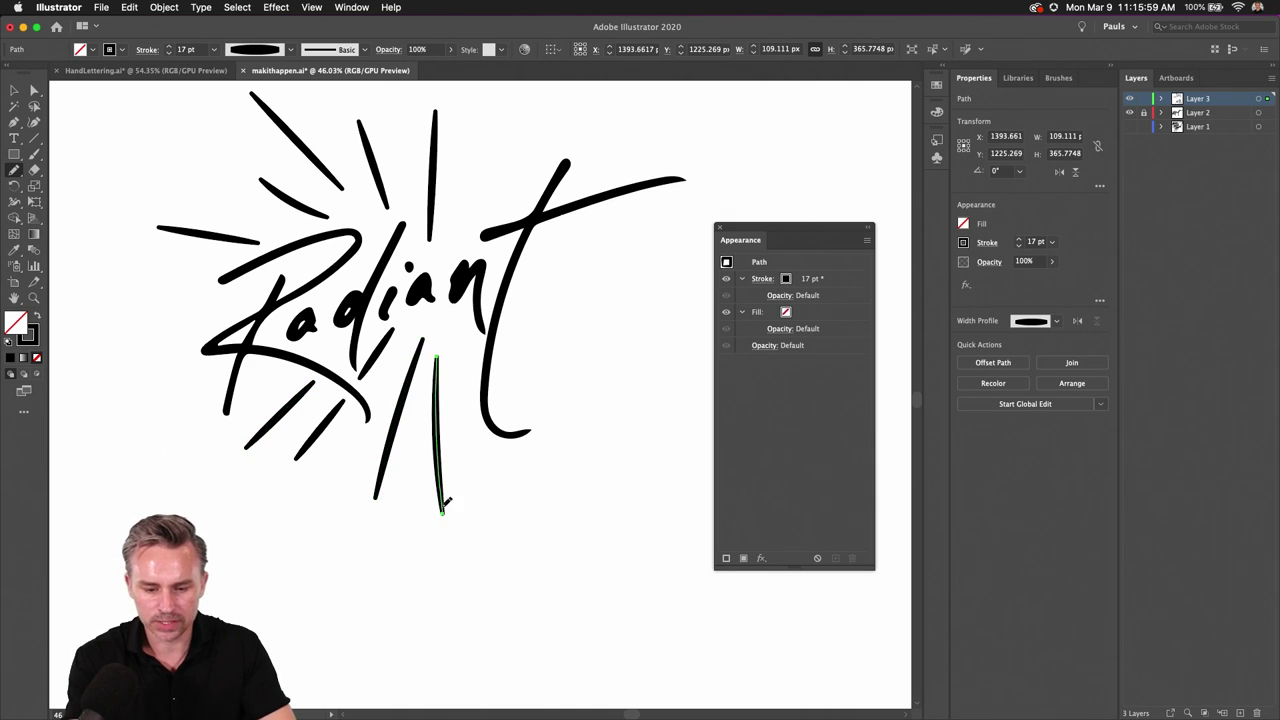
{"action": "key", "text": "ctrl+z"}
{"action": "left_click_drag", "start_coordinate": [437, 368], "coordinate": [434, 452]}
{"action": "left_click_drag", "start_coordinate": [457, 363], "coordinate": [493, 507]}
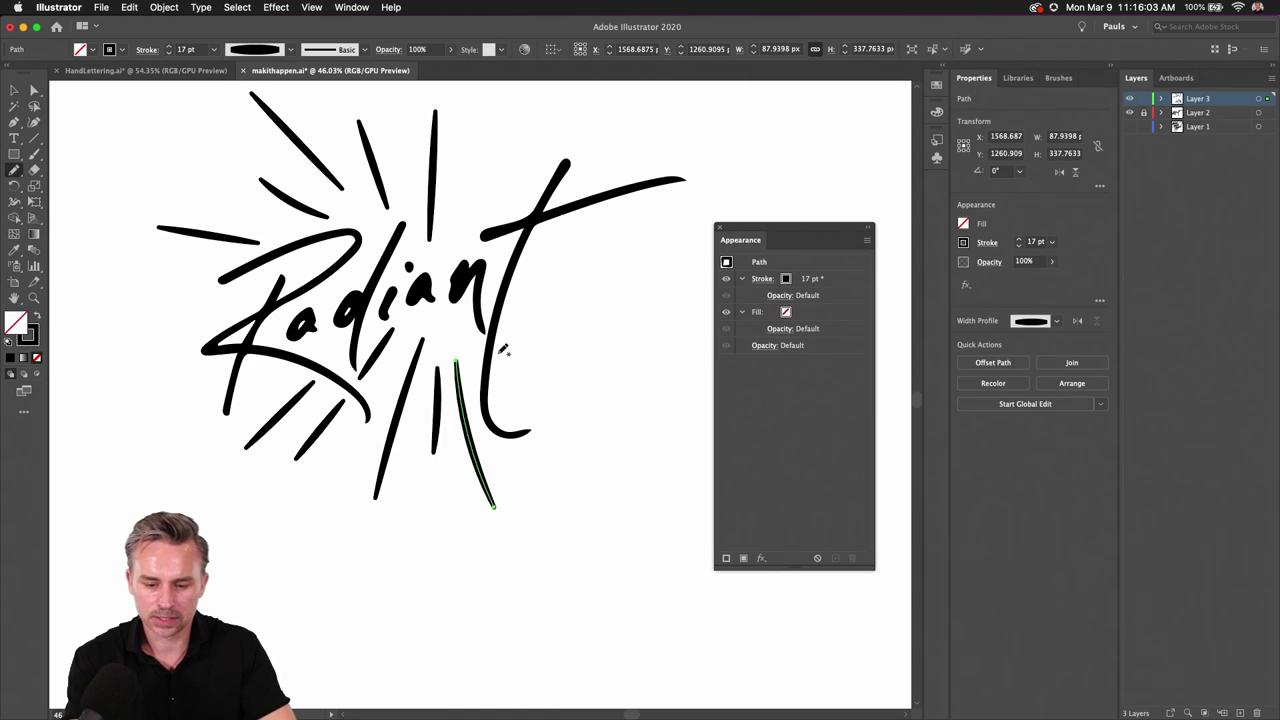
Step: Add rays on the right and upper right to complete the burst, then select all strokes
{"action": "left_click_drag", "start_coordinate": [534, 380], "coordinate": [613, 457]}
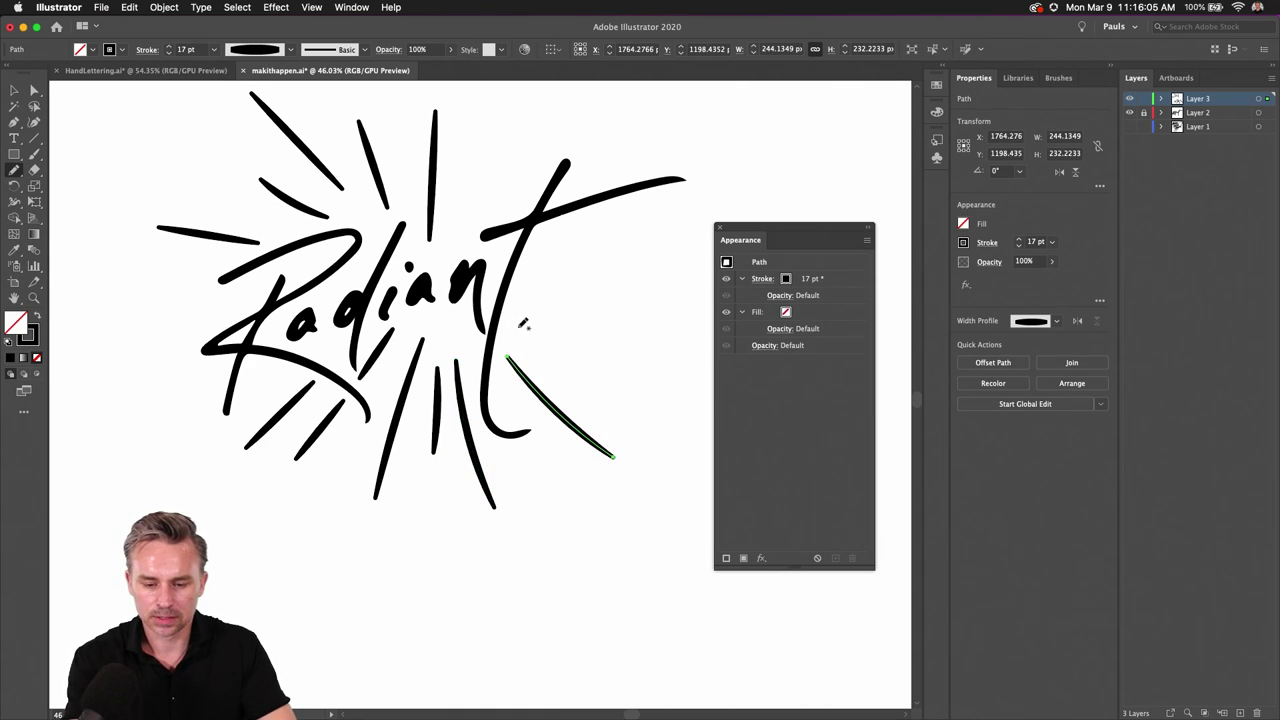
{"action": "mouse_move", "coordinate": [519, 326]}
{"action": "left_mouse_down"}
{"action": "mouse_move", "coordinate": [605, 380]}
{"action": "mouse_move", "coordinate": [559, 319]}
{"action": "mouse_move", "coordinate": [686, 337]}
{"action": "left_mouse_up"}
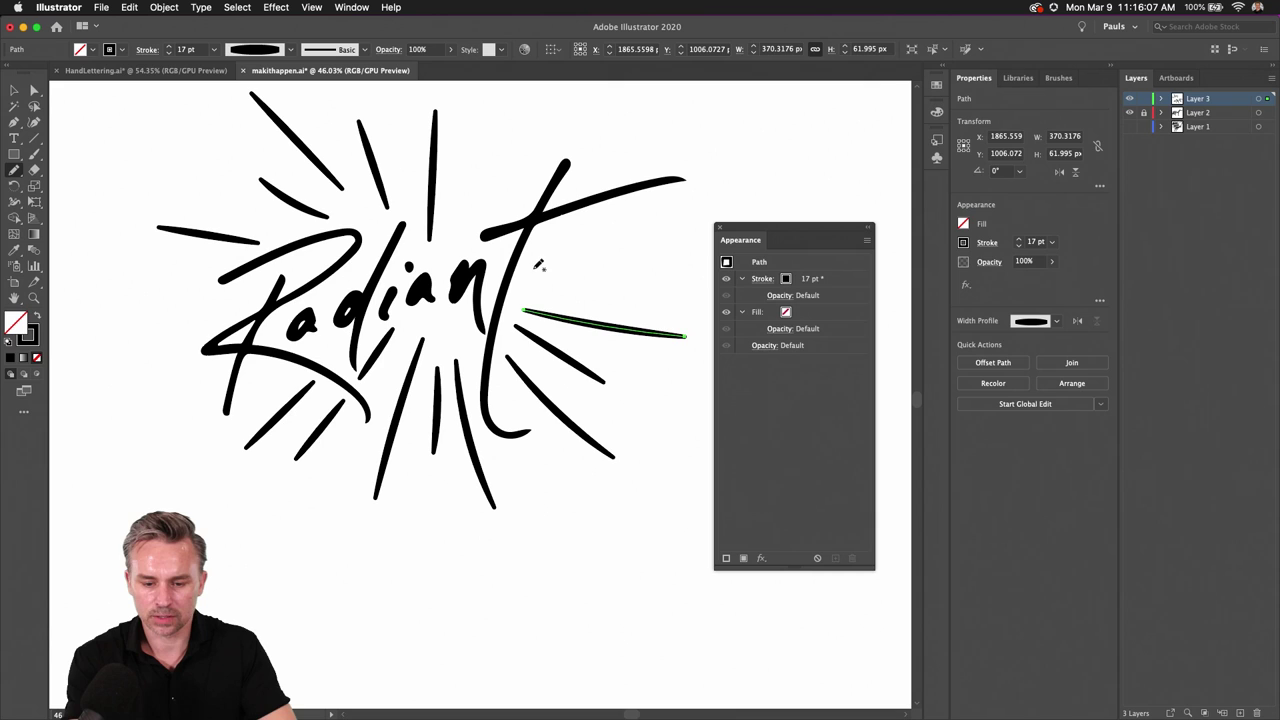
{"action": "left_click_drag", "start_coordinate": [540, 268], "coordinate": [688, 266]}
{"action": "left_click_drag", "start_coordinate": [550, 238], "coordinate": [636, 235]}
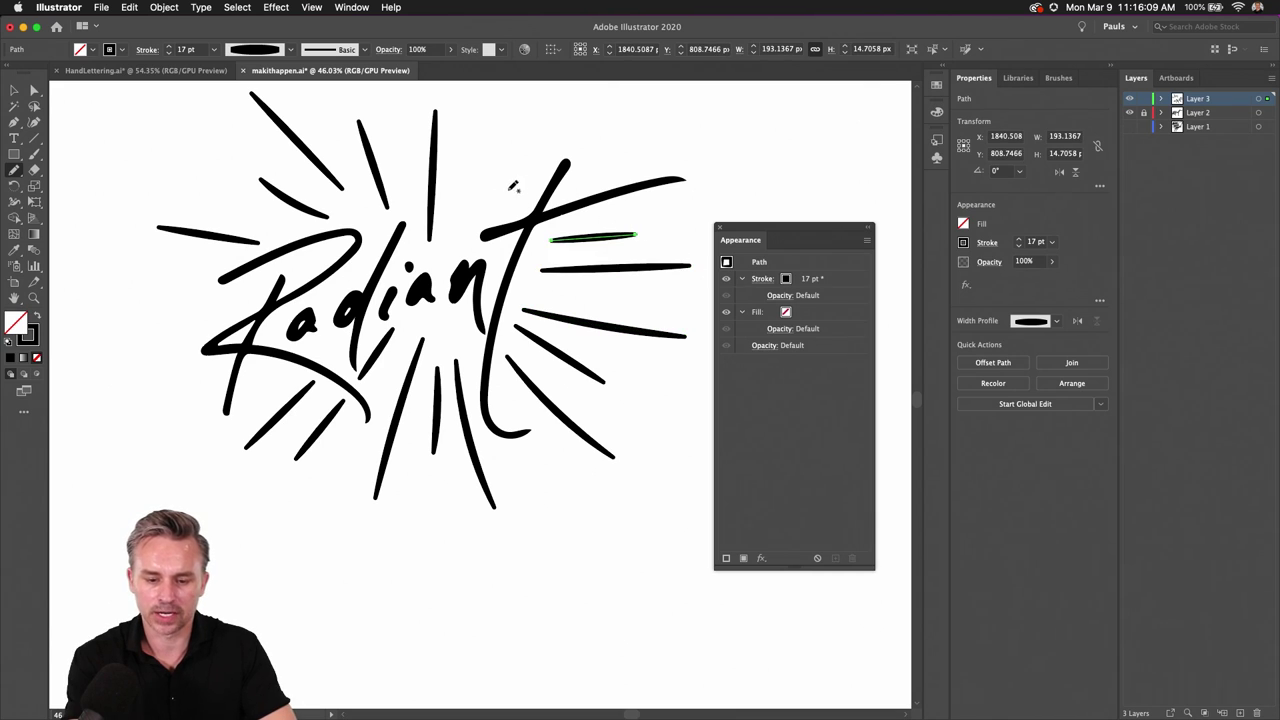
{"action": "left_click_drag", "start_coordinate": [470, 212], "coordinate": [512, 126]}
{"action": "left_click_drag", "start_coordinate": [506, 189], "coordinate": [600, 91]}
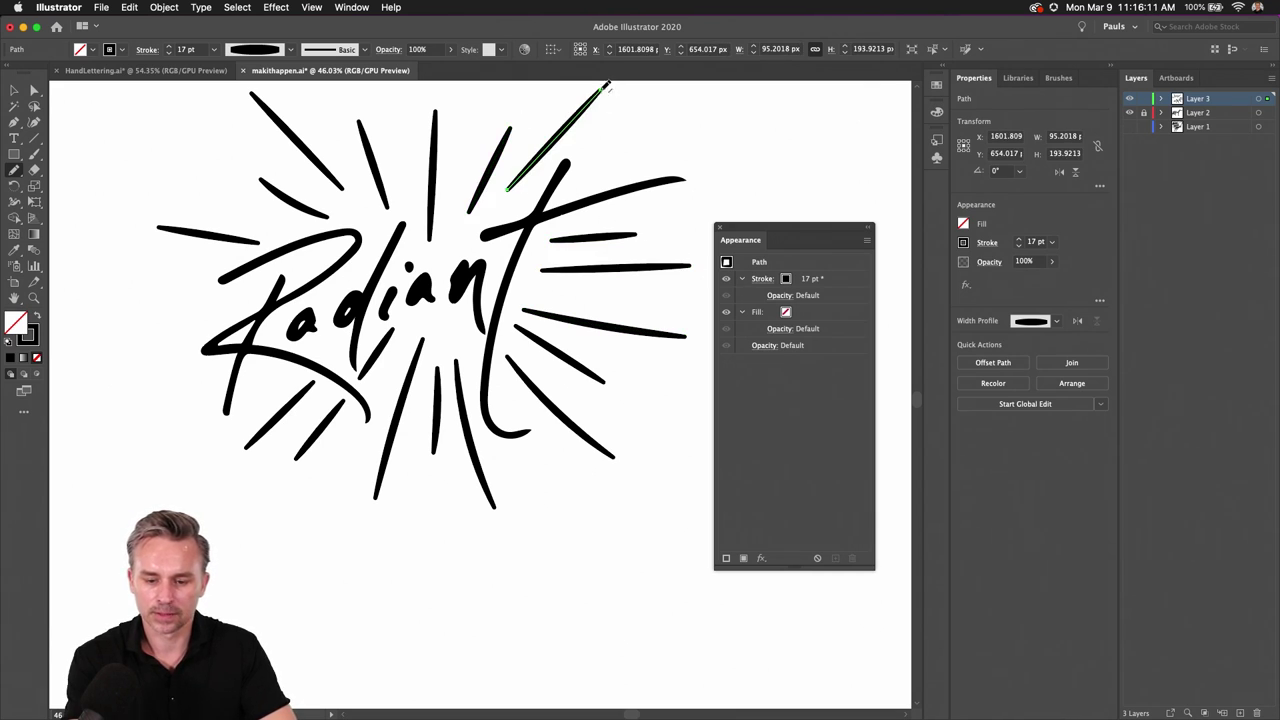
{"action": "left_click_drag", "start_coordinate": [651, 126], "coordinate": [648, 128]}
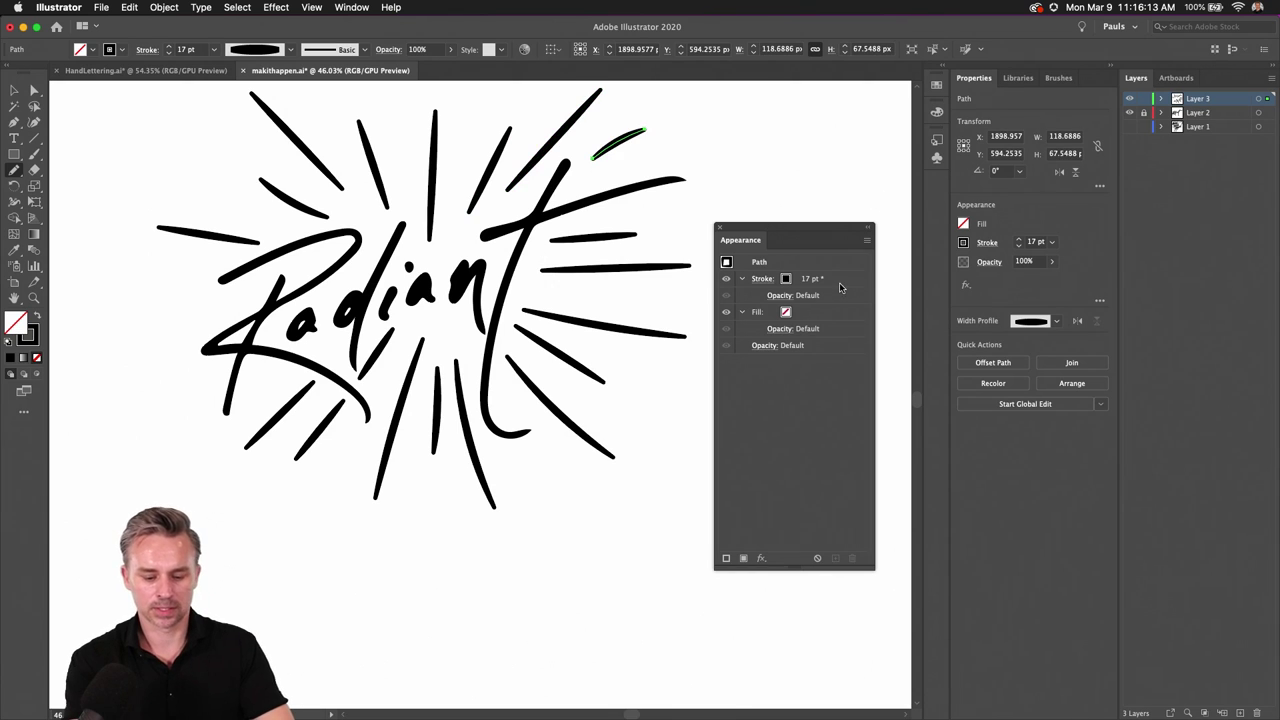
{"action": "key", "text": "super+a"}
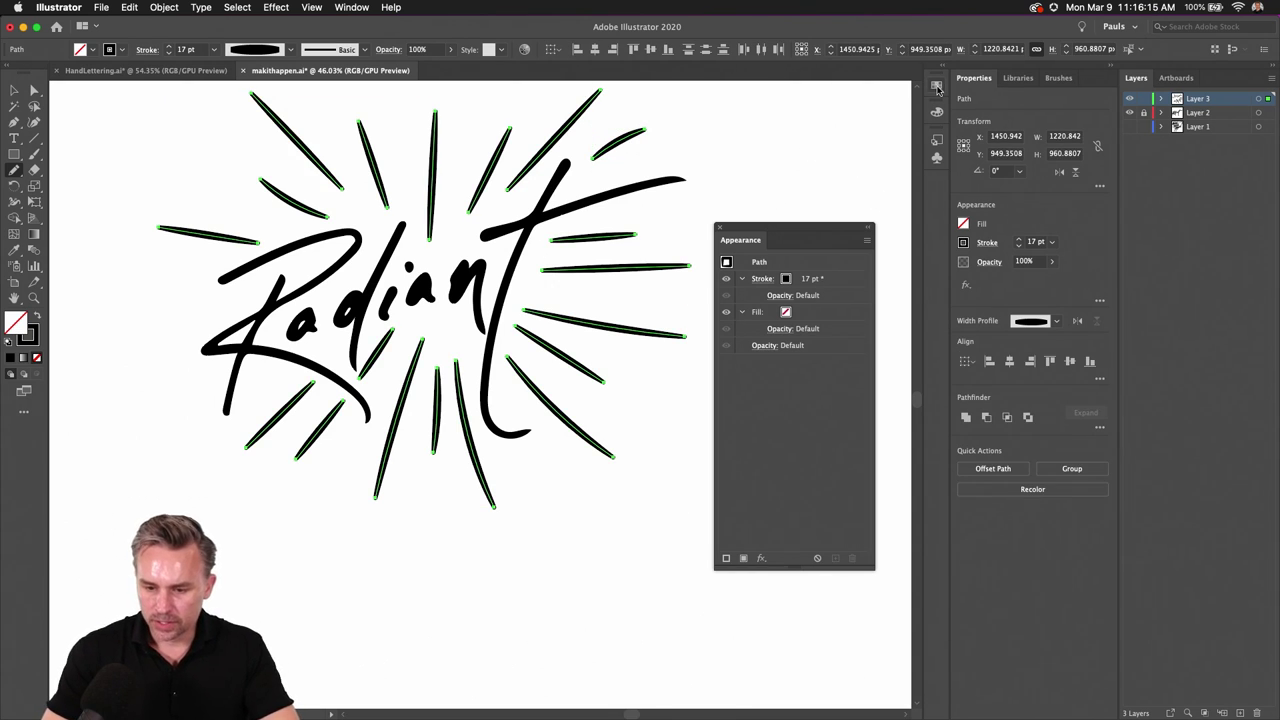
Step: Colour the selected rays' stroke bright yellow from the Color panel spectrum, then deselect
{"action": "left_click", "coordinate": [937, 87]}
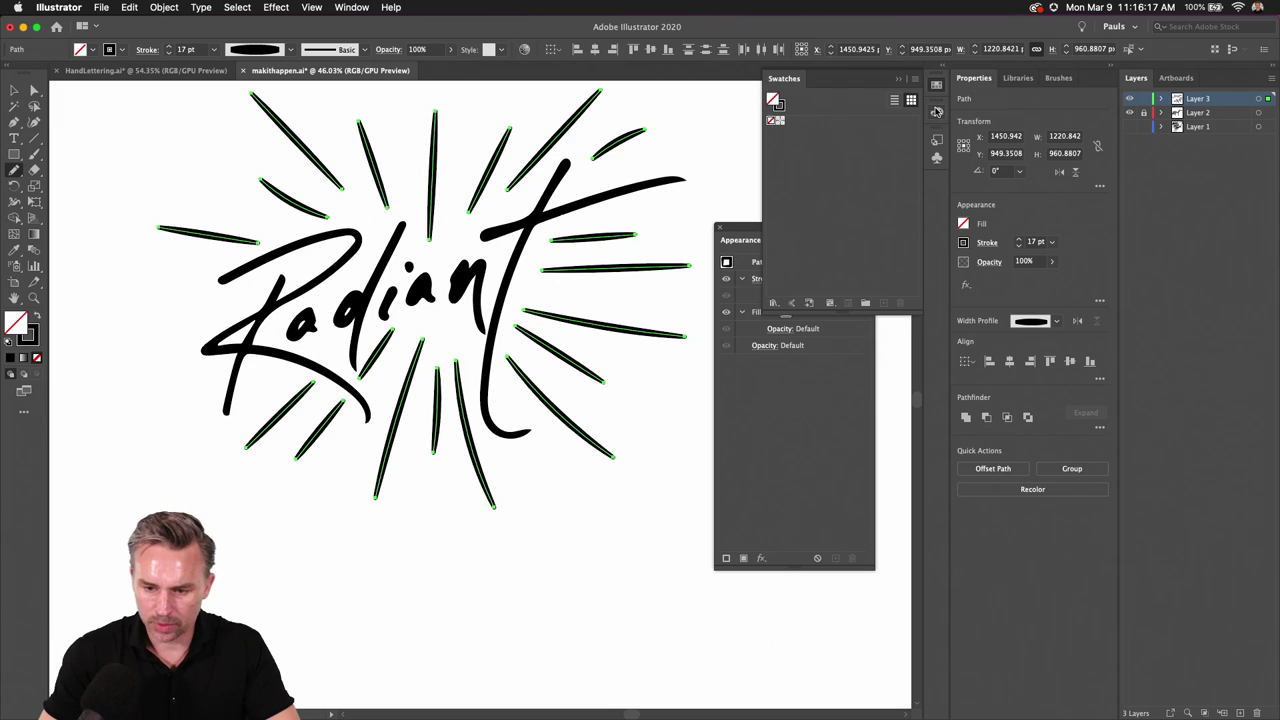
{"action": "left_click", "coordinate": [937, 111]}
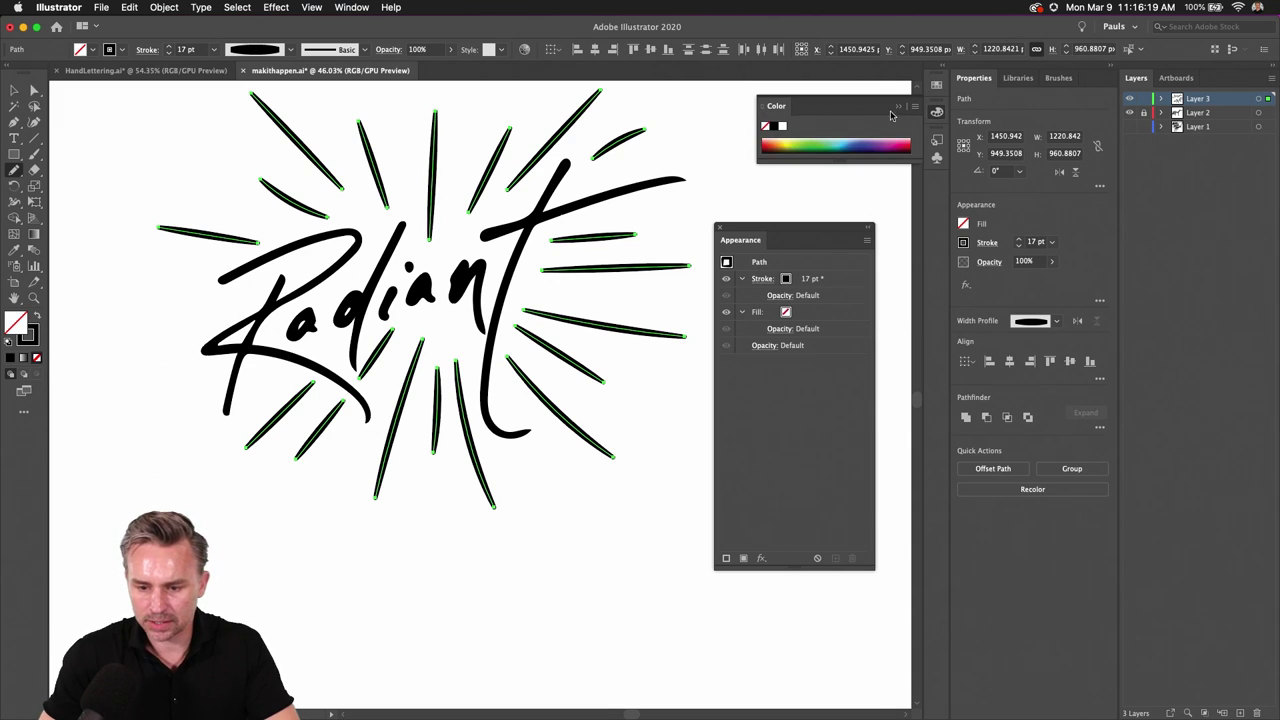
{"action": "left_click", "coordinate": [924, 88]}
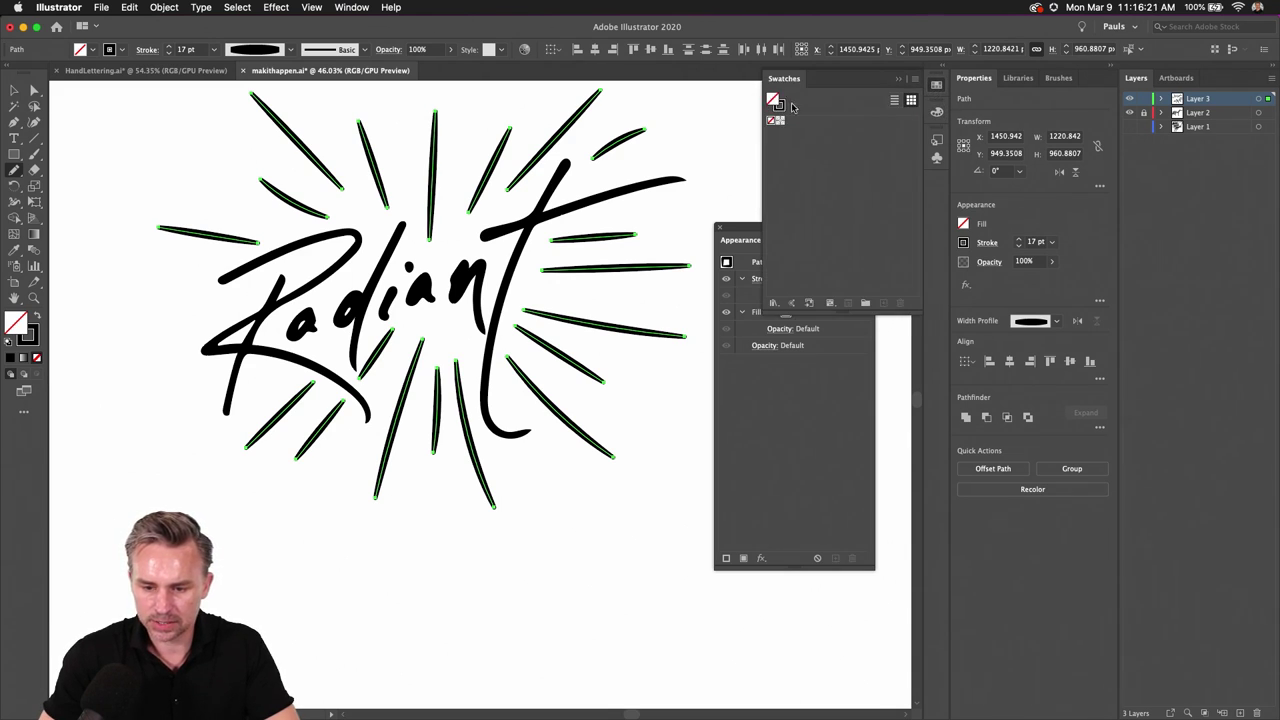
{"action": "left_click", "coordinate": [28, 338]}
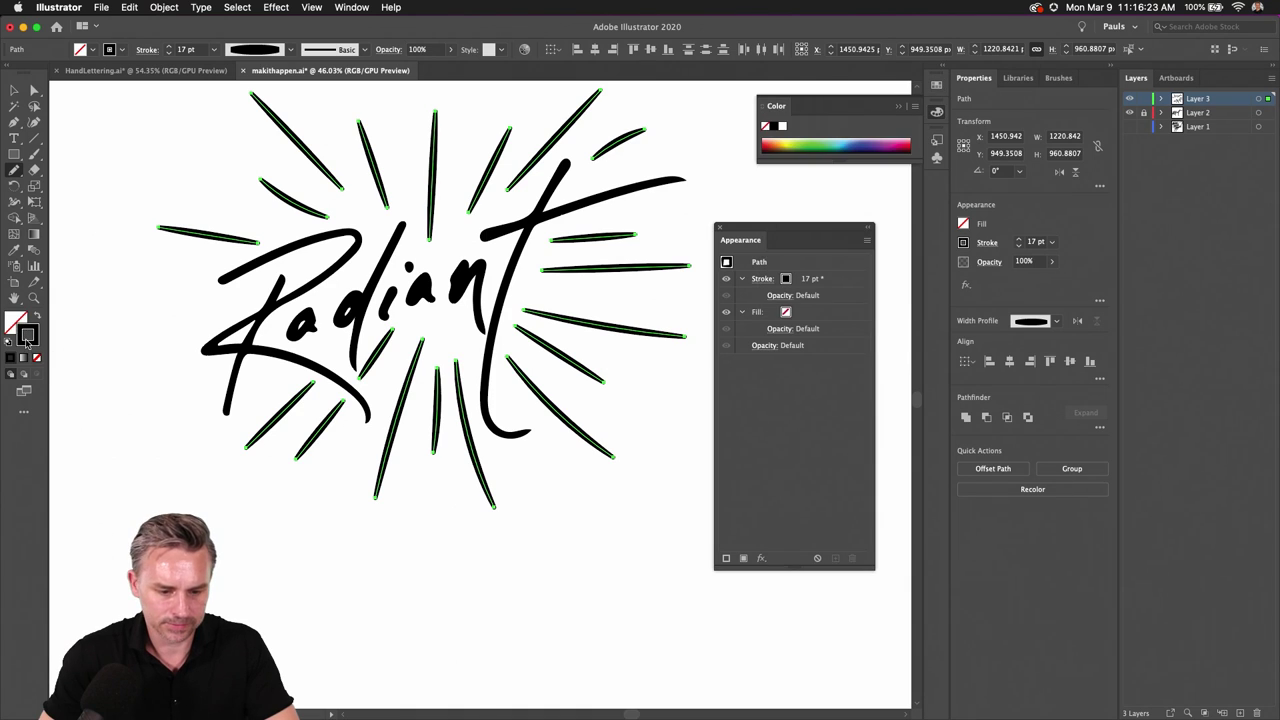
{"action": "left_click", "coordinate": [845, 141]}
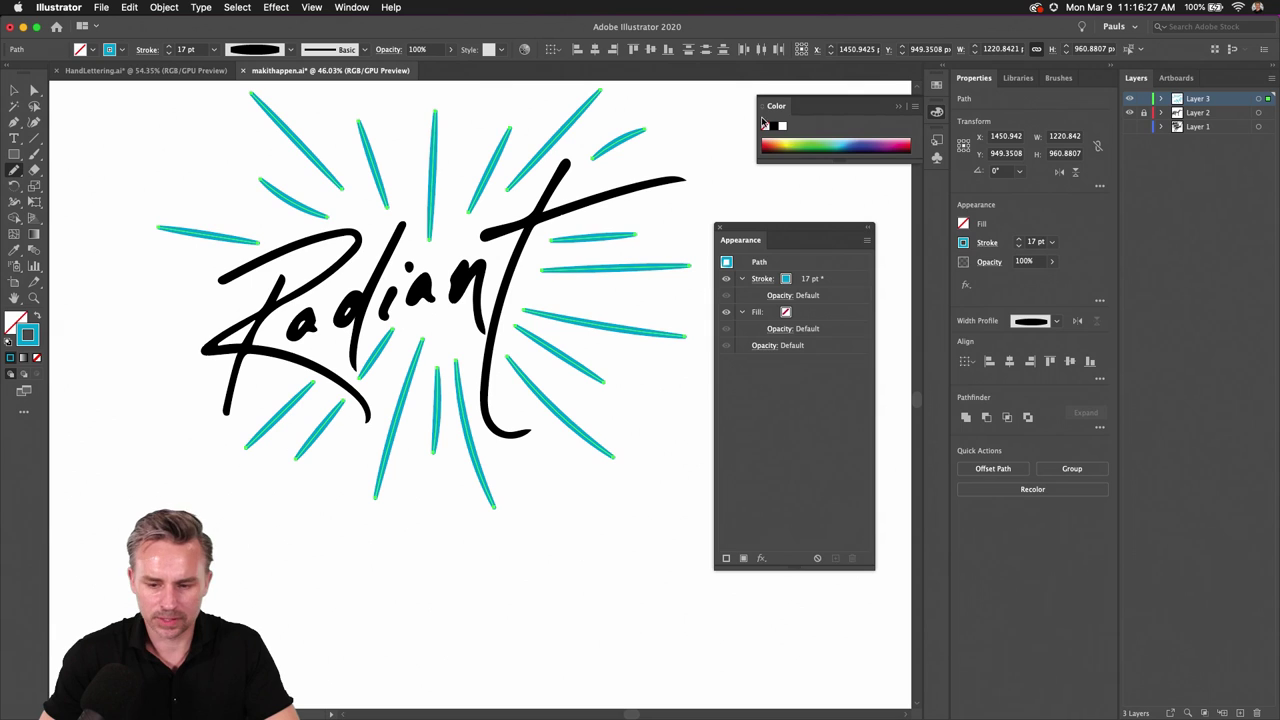
{"action": "left_click", "coordinate": [788, 141]}
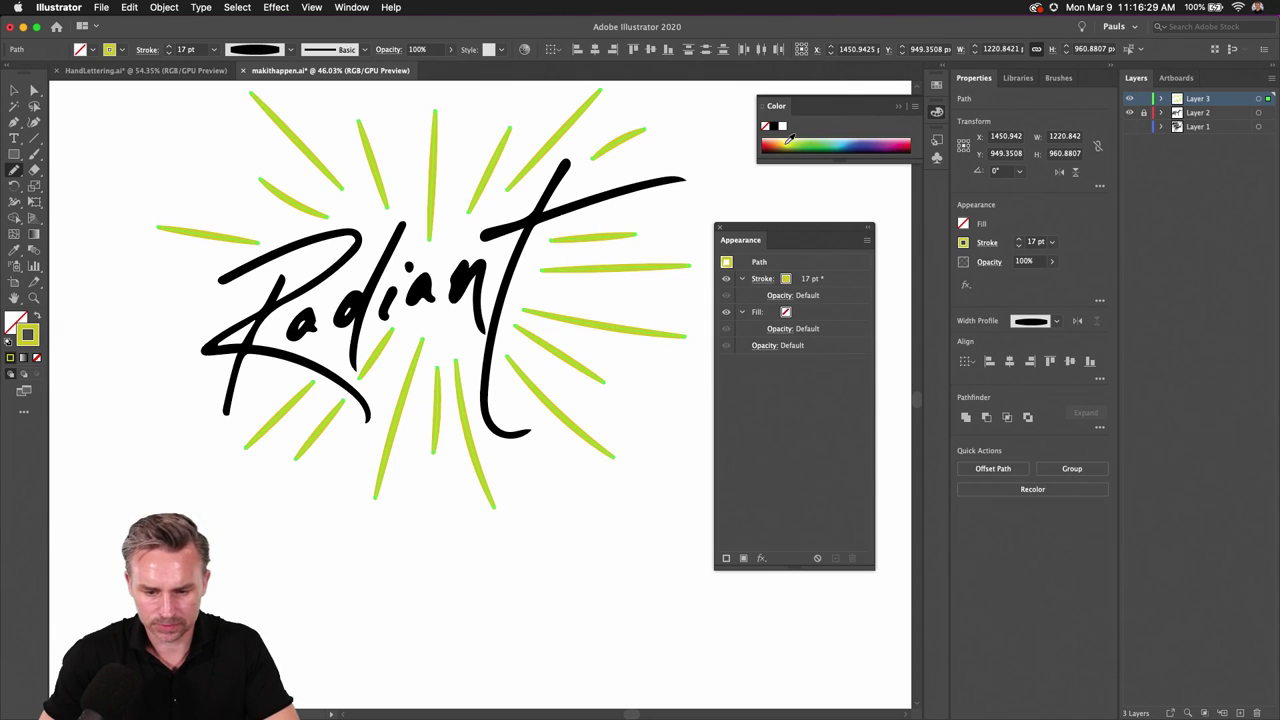
{"action": "left_click_drag", "start_coordinate": [789, 140], "coordinate": [786, 139]}
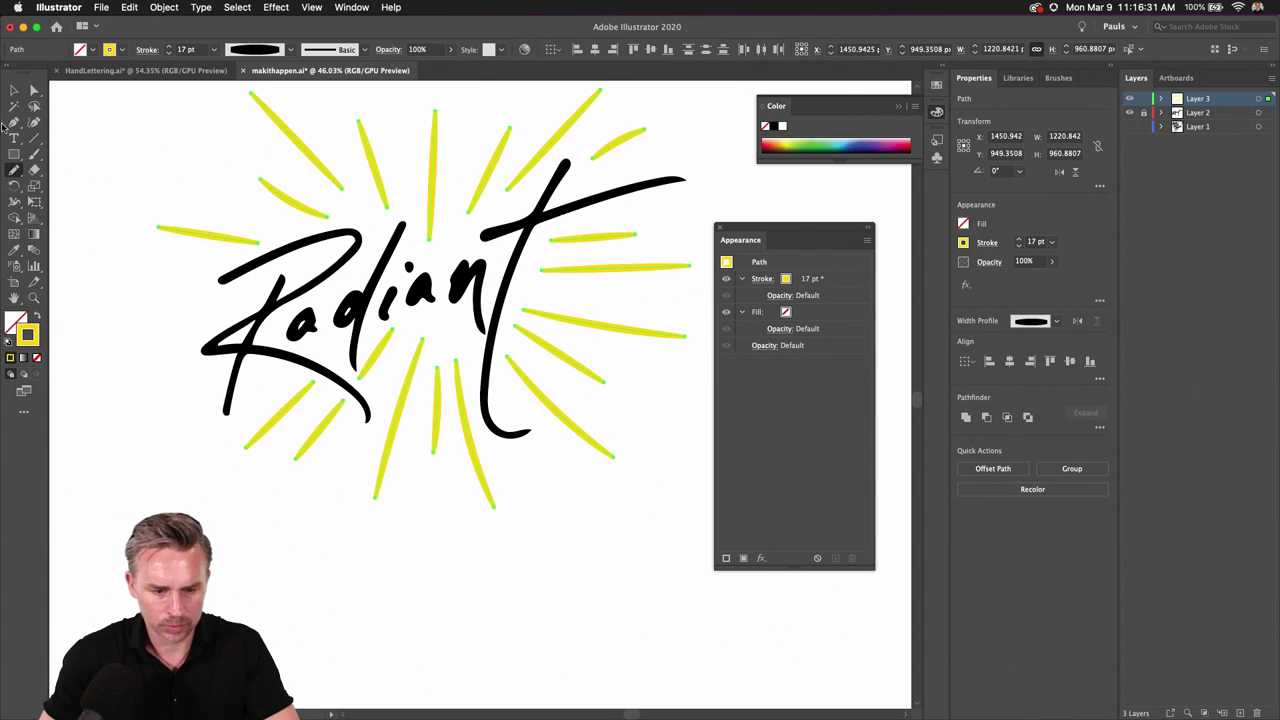
{"action": "left_click", "coordinate": [14, 90]}
{"action": "left_click", "coordinate": [111, 222]}
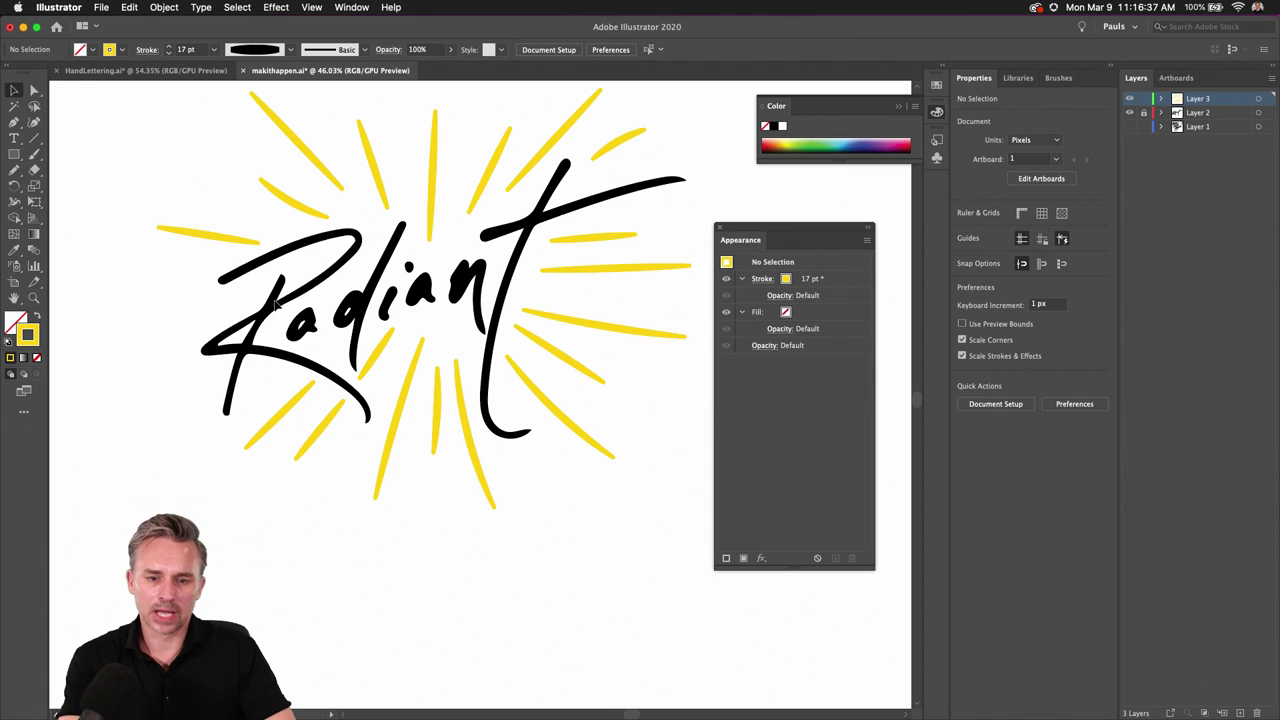
Step: Select one upper-left ray, try a black stroke on it, then undo and deselect
{"action": "scroll", "coordinate": [340, 228], "scroll_direction": "up", "scroll_amount": 3}
{"action": "left_click_drag", "start_coordinate": [306, 109], "coordinate": [157, 194]}
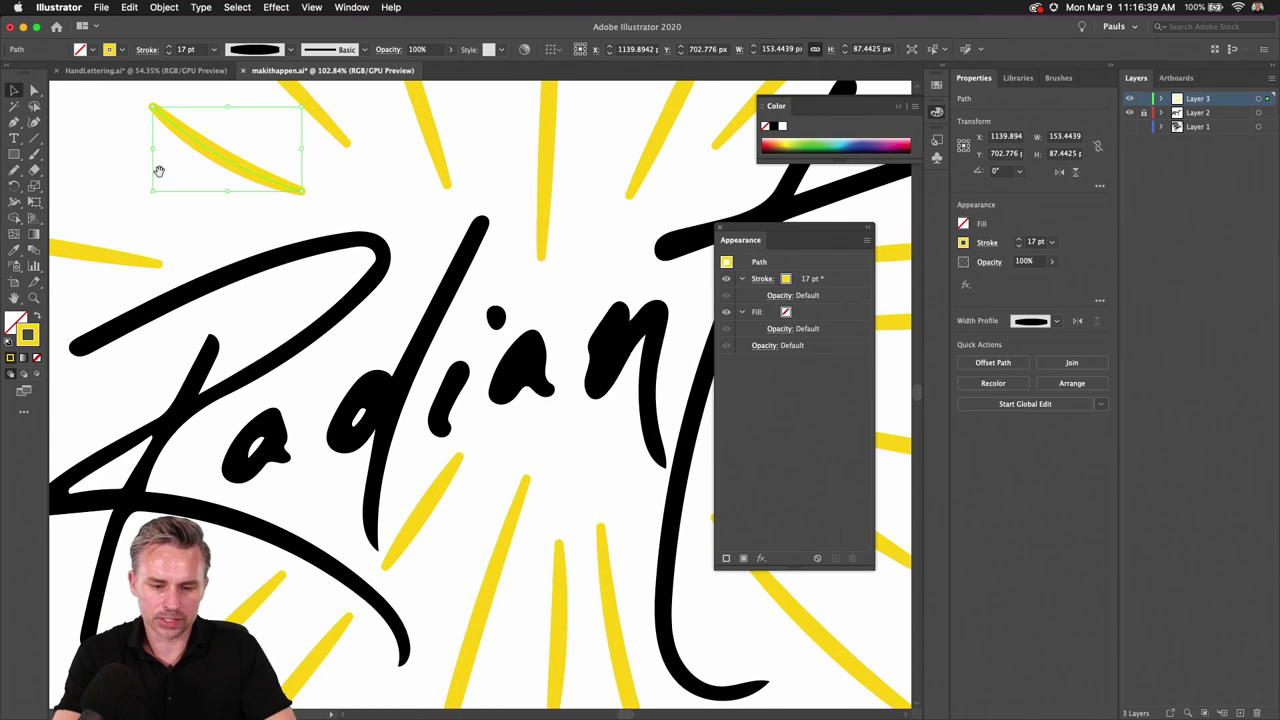
{"action": "scroll", "coordinate": [520, 467], "scroll_direction": "up", "scroll_amount": 3}
{"action": "scroll", "coordinate": [500, 480], "scroll_direction": "up", "scroll_amount": 2}
{"action": "scroll", "coordinate": [243, 306], "scroll_direction": "down", "scroll_amount": 3}
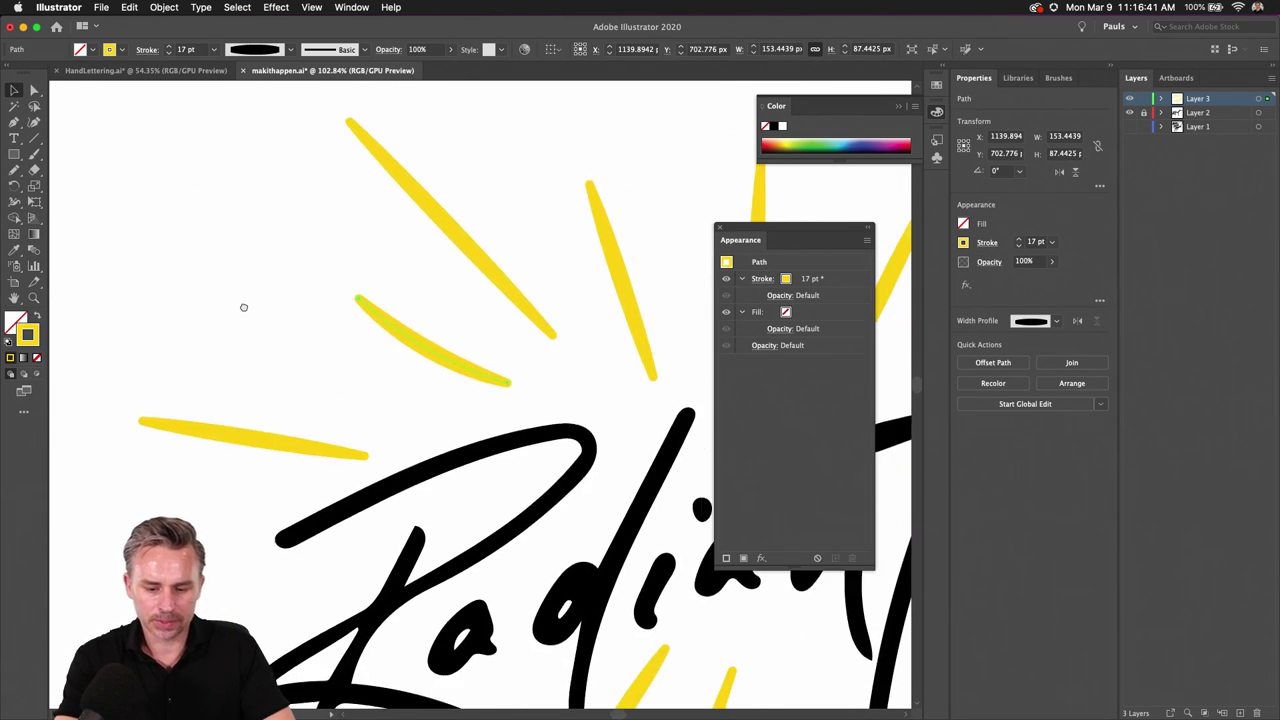
{"action": "scroll", "coordinate": [366, 554], "scroll_direction": "up", "scroll_amount": 3}
{"action": "scroll", "coordinate": [366, 554], "scroll_direction": "up", "scroll_amount": 1}
{"action": "key", "text": "n"}
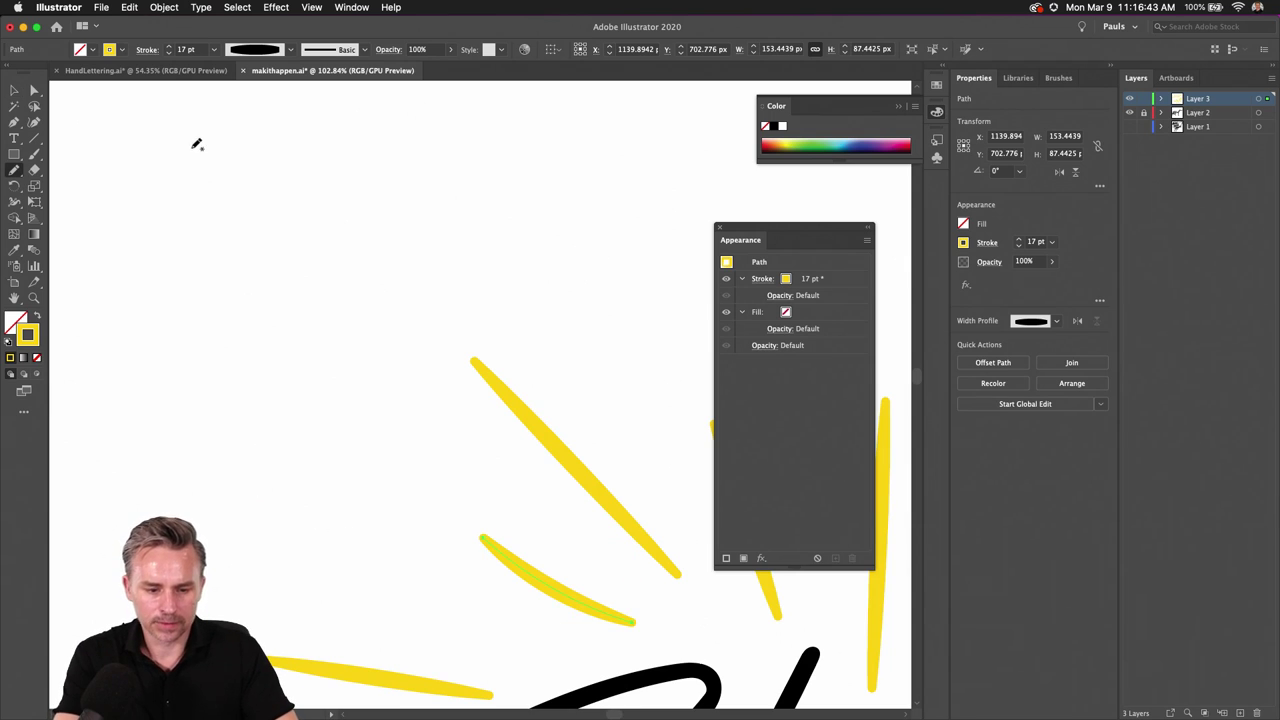
{"action": "left_click", "coordinate": [776, 127]}
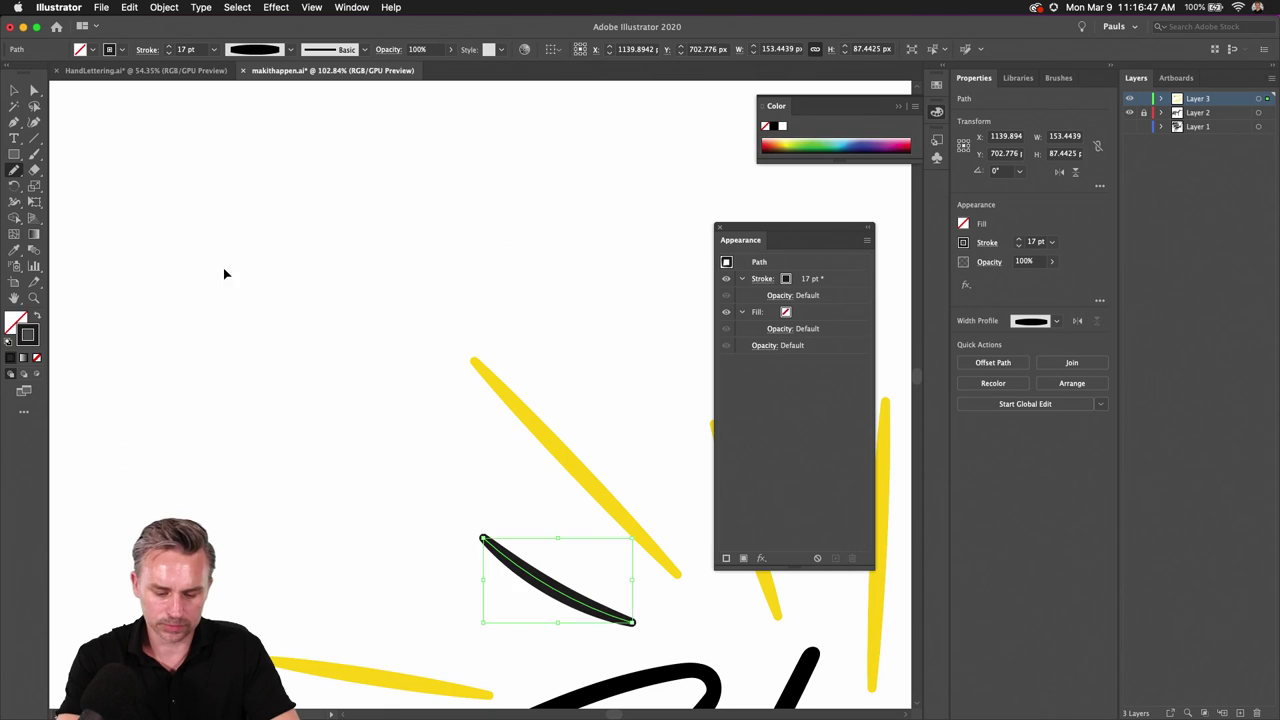
{"action": "key", "text": "super+z"}
{"action": "key", "text": "v"}
{"action": "left_click", "coordinate": [54, 170]}
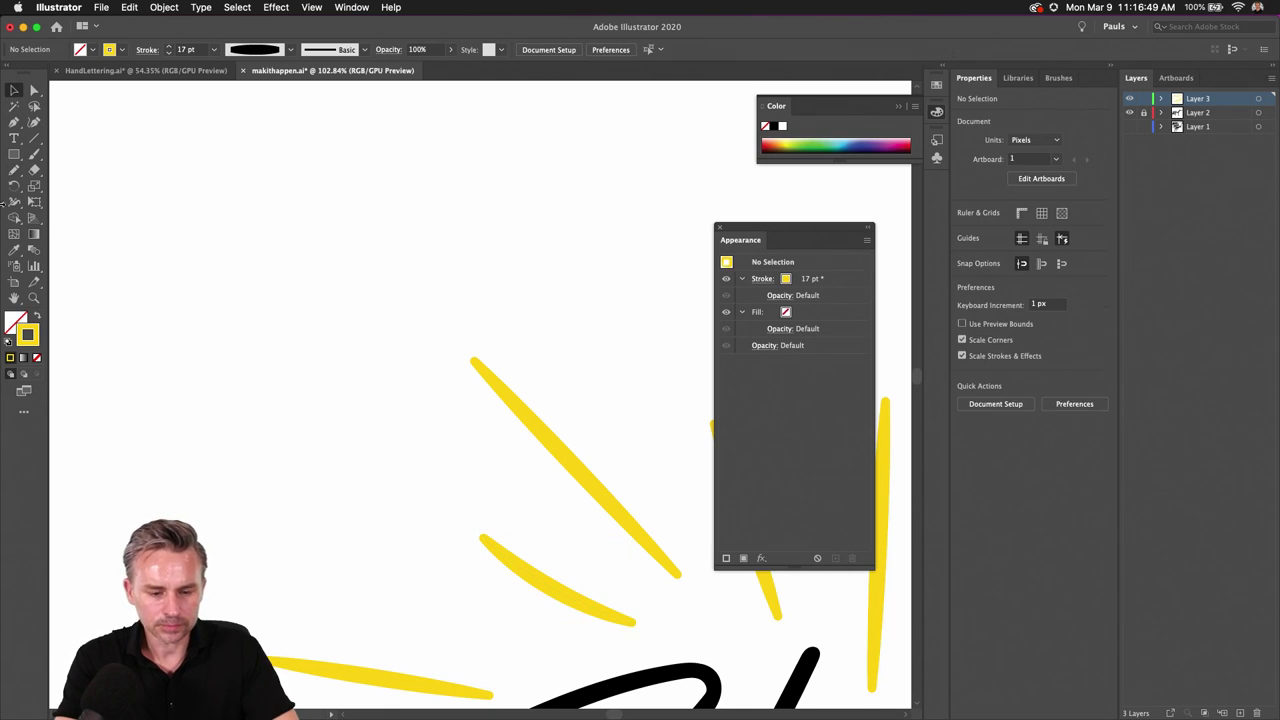
Step: With the Pencil tool, enable New Art Has Basic Appearance and set stroke colour to 000000
{"action": "left_click", "coordinate": [13, 169]}
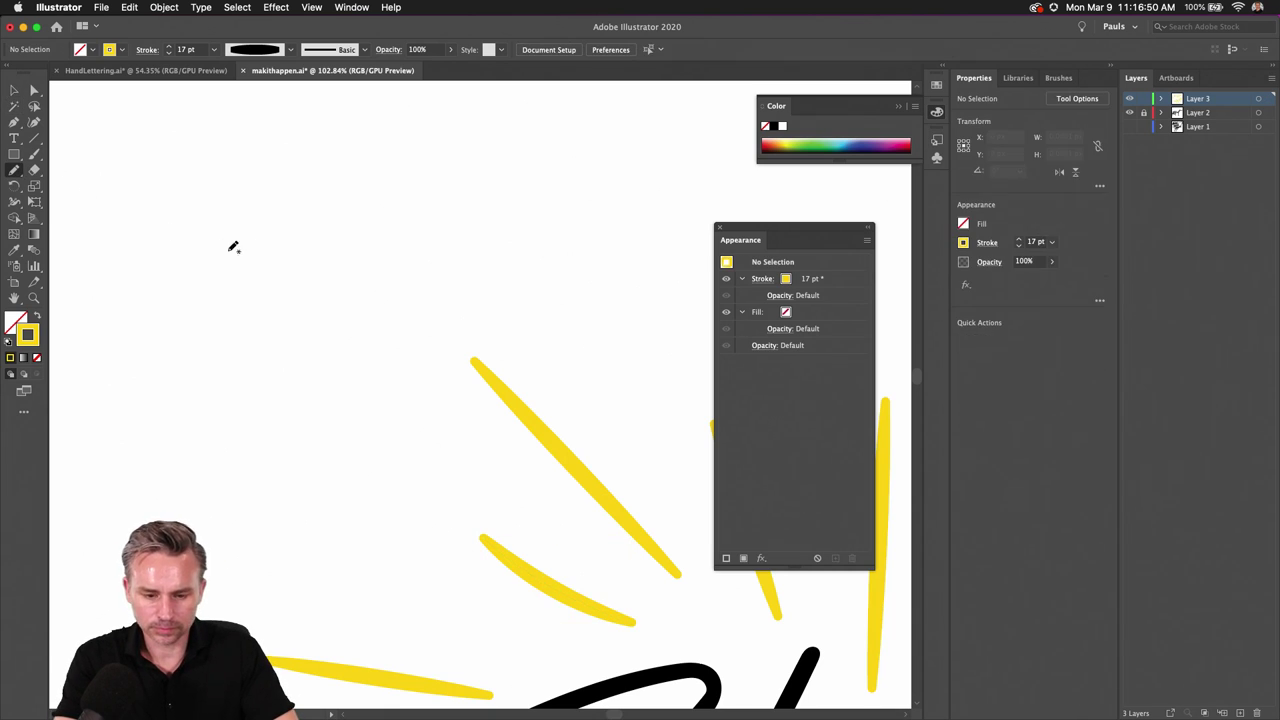
{"action": "left_click", "coordinate": [867, 242]}
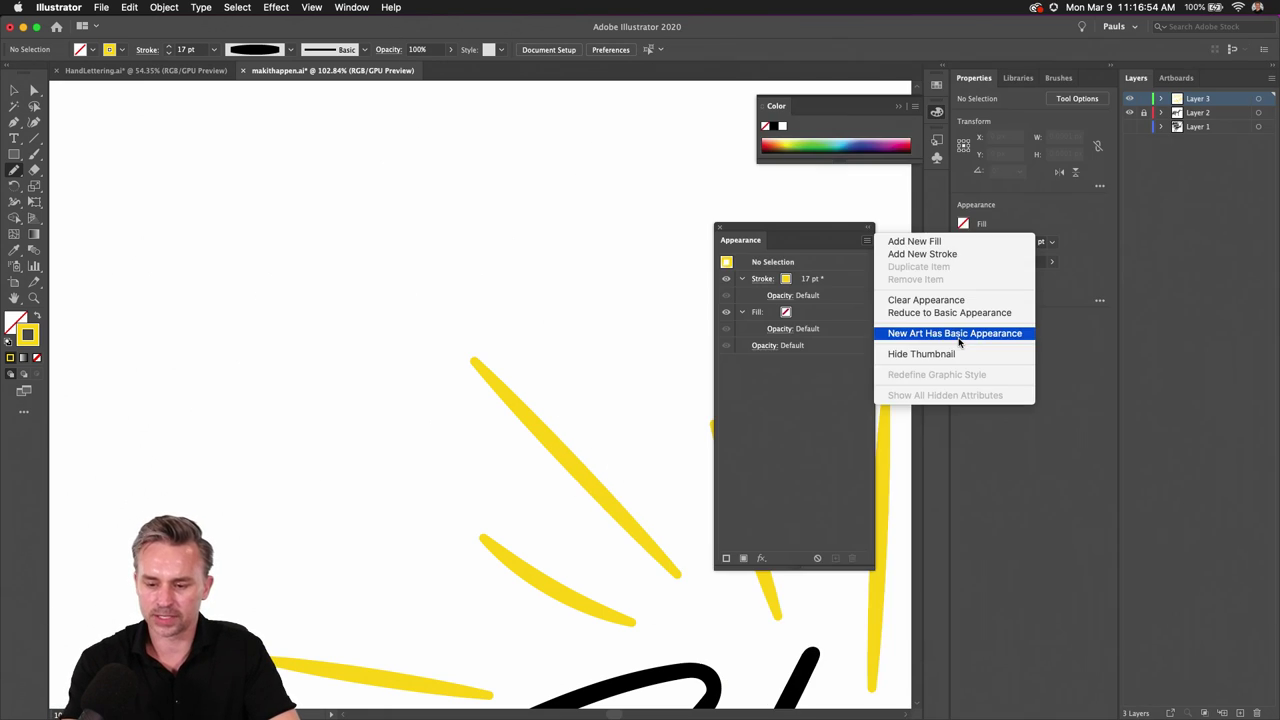
{"action": "left_click", "coordinate": [958, 337]}
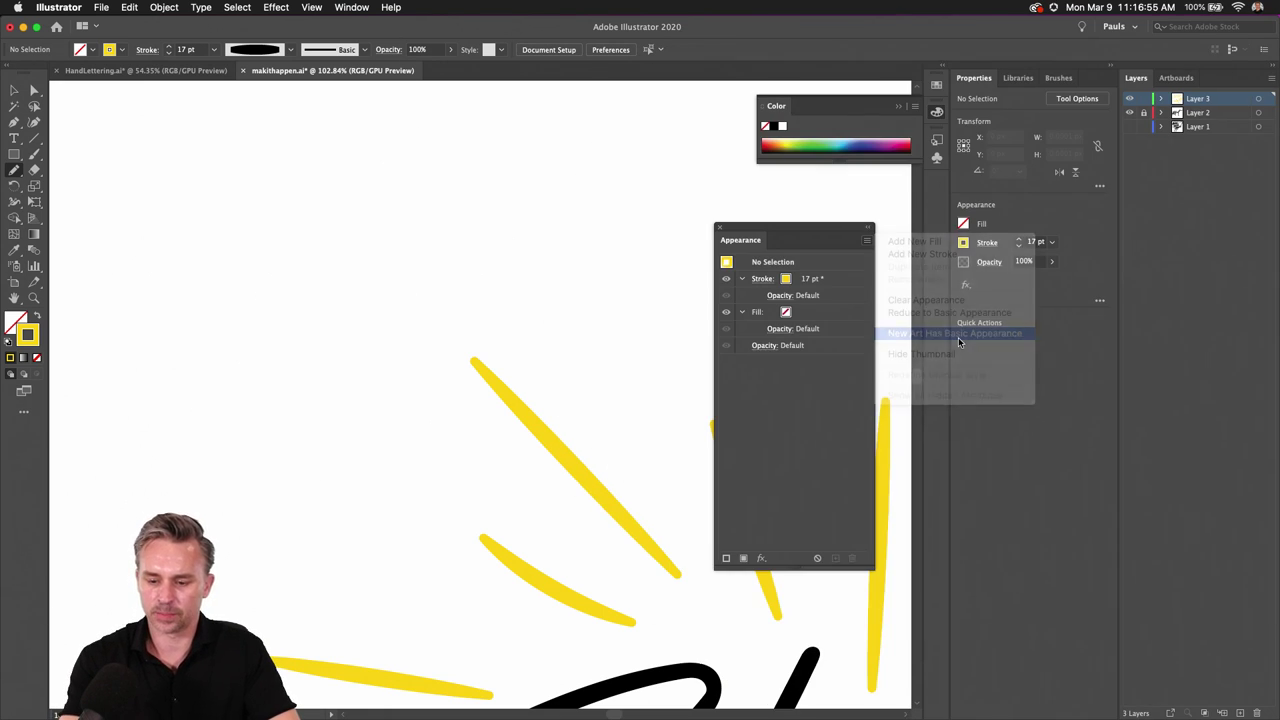
{"action": "double_click", "coordinate": [27, 333]}
{"action": "type", "text": "000000"}
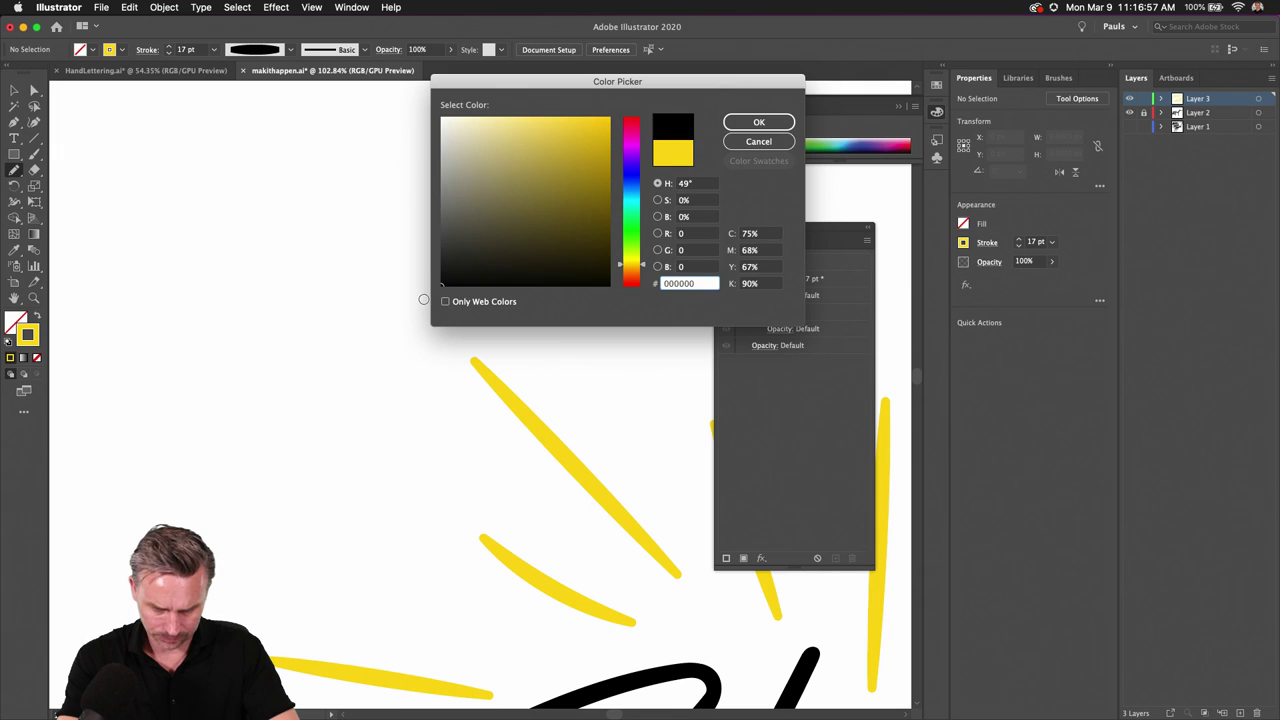
{"action": "key", "text": "Return"}
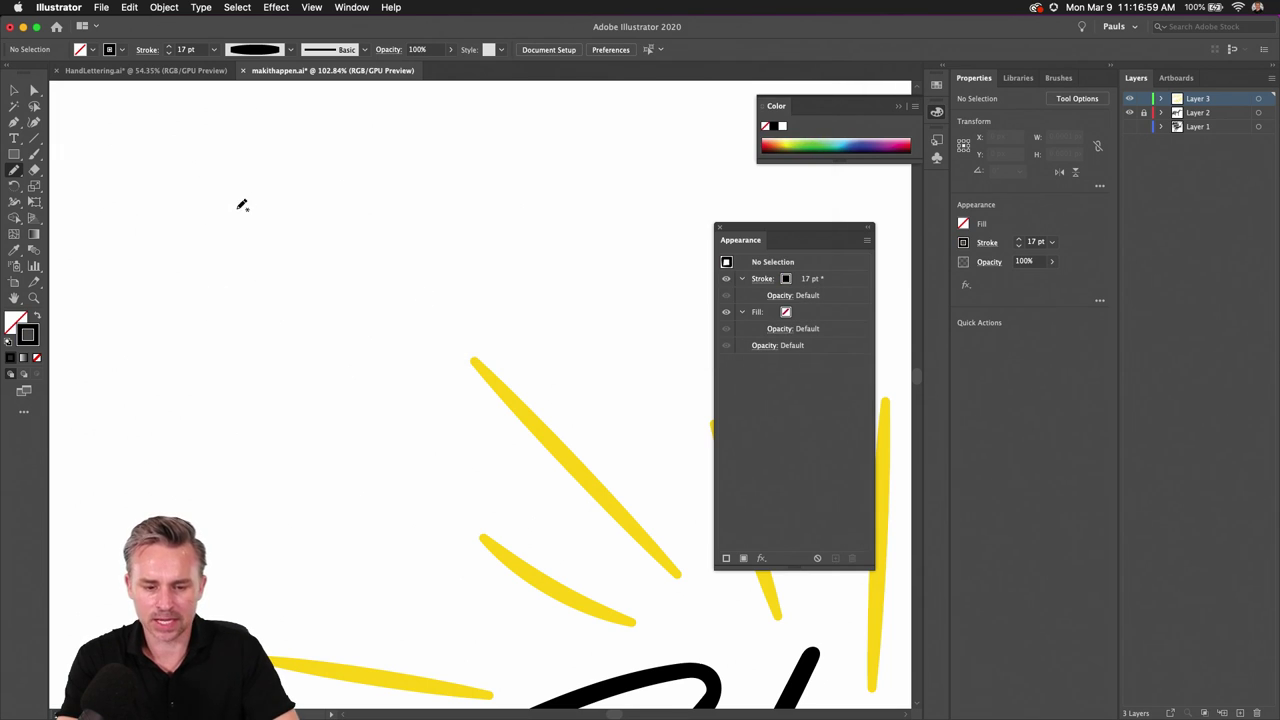
Step: Pencil a curved path left of the rays and raise its stroke weight to 22 pt
{"action": "left_click_drag", "start_coordinate": [234, 198], "coordinate": [292, 477]}
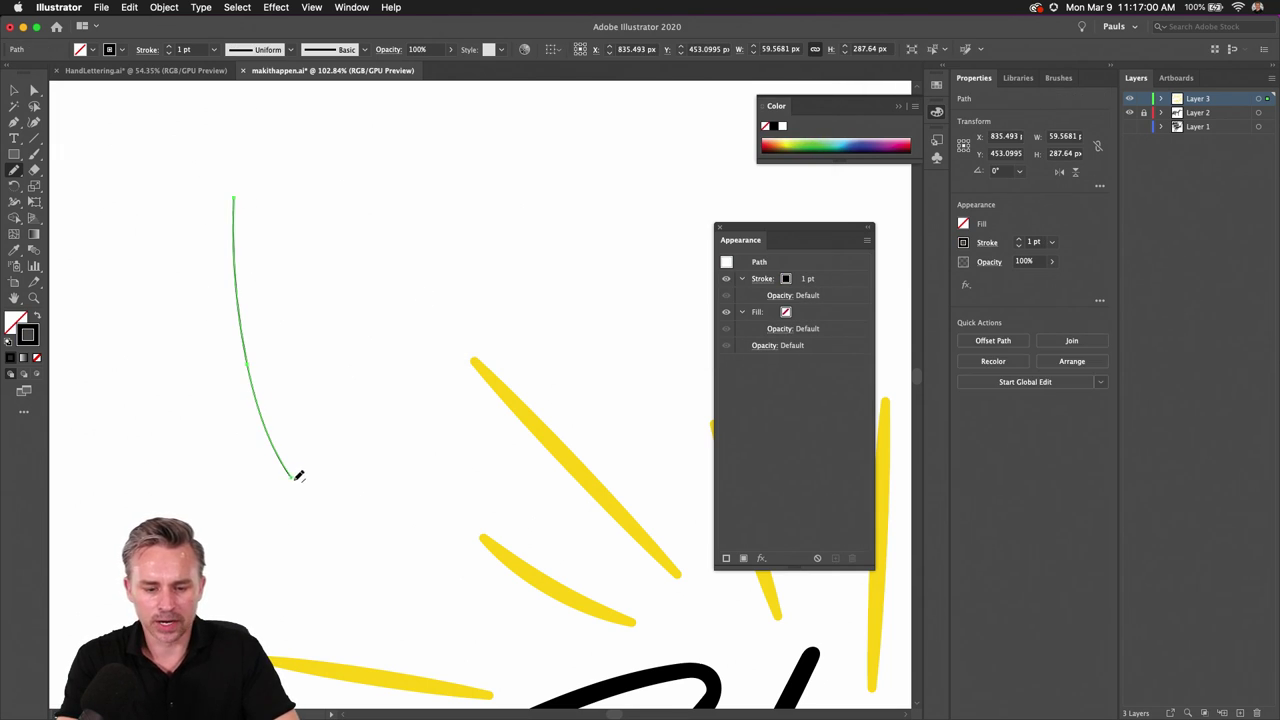
{"action": "left_click", "coordinate": [170, 47]}
{"action": "left_click", "coordinate": [170, 47]}
{"action": "left_click", "coordinate": [170, 47]}
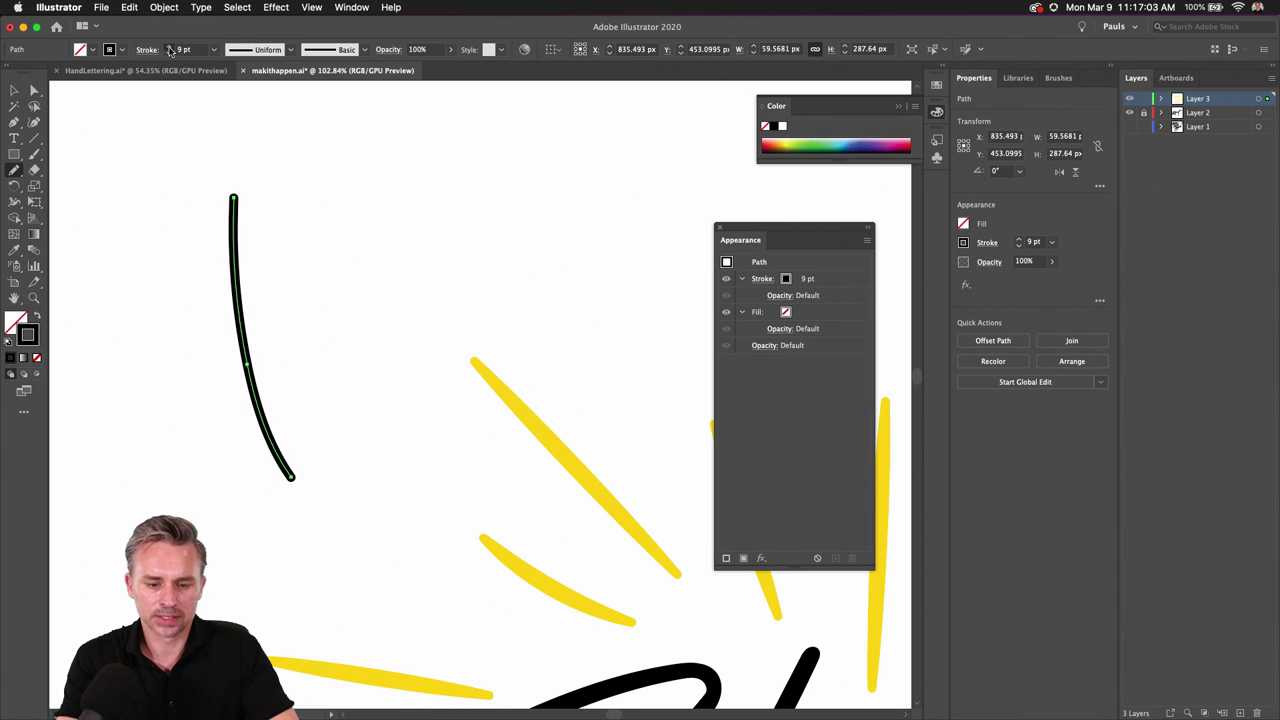
{"action": "left_click", "coordinate": [170, 47]}
{"action": "left_click", "coordinate": [170, 47]}
{"action": "left_click", "coordinate": [170, 47]}
{"action": "left_click", "coordinate": [170, 47]}
{"action": "left_click", "coordinate": [170, 47]}
{"action": "left_click", "coordinate": [170, 47]}
{"action": "left_click", "coordinate": [170, 47]}
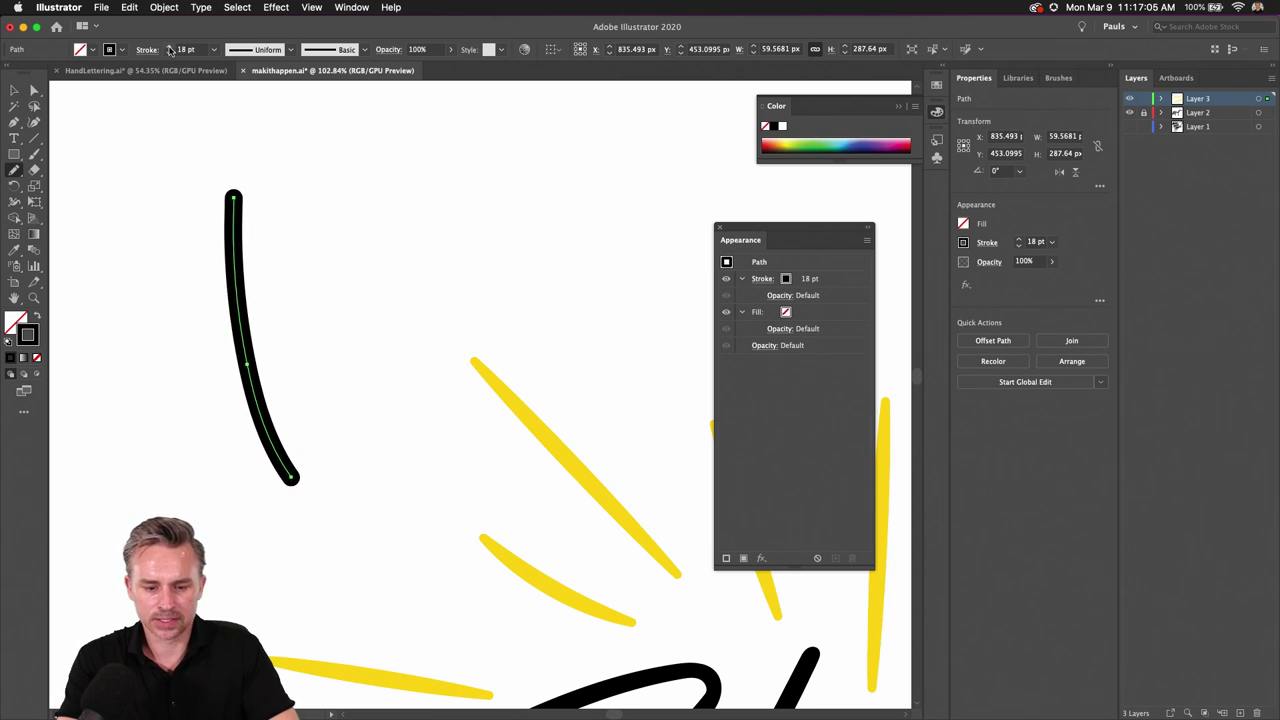
{"action": "left_click", "coordinate": [170, 47]}
{"action": "left_click", "coordinate": [170, 47]}
{"action": "left_click", "coordinate": [170, 47]}
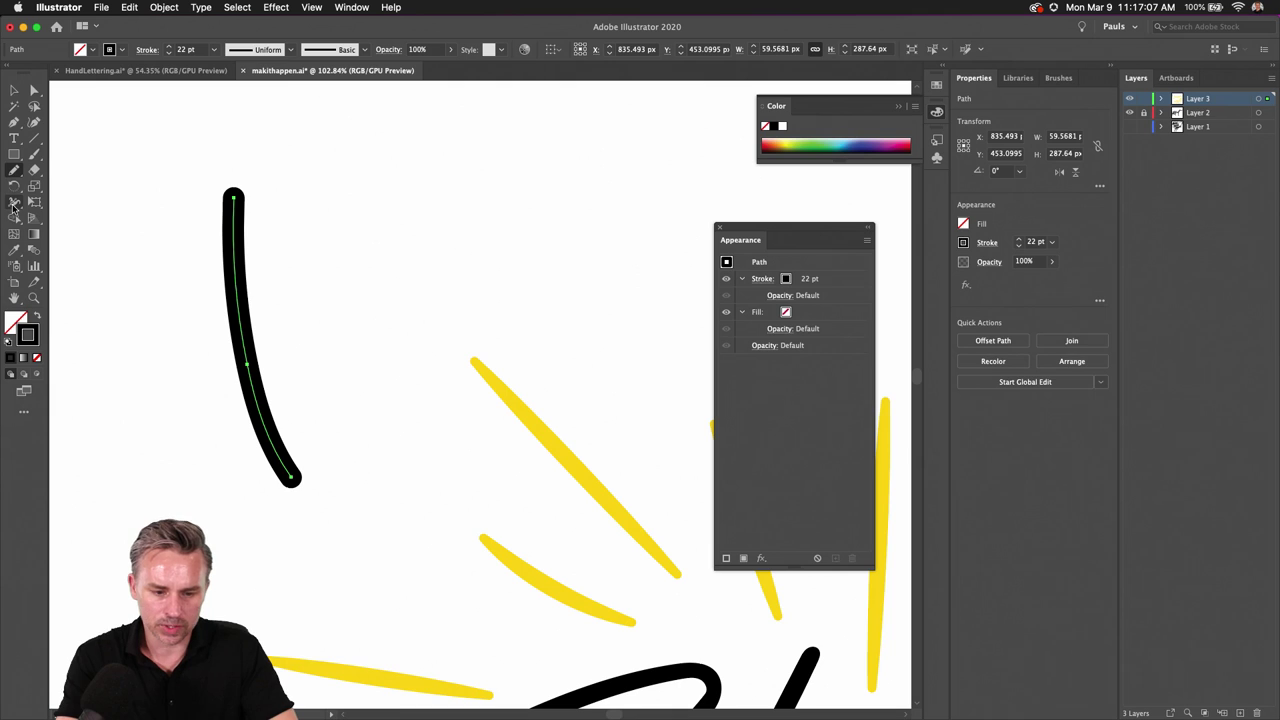
Step: With the Width tool, bulge the stroke's top and pinch a wavy blade below it
{"action": "left_click", "coordinate": [14, 203]}
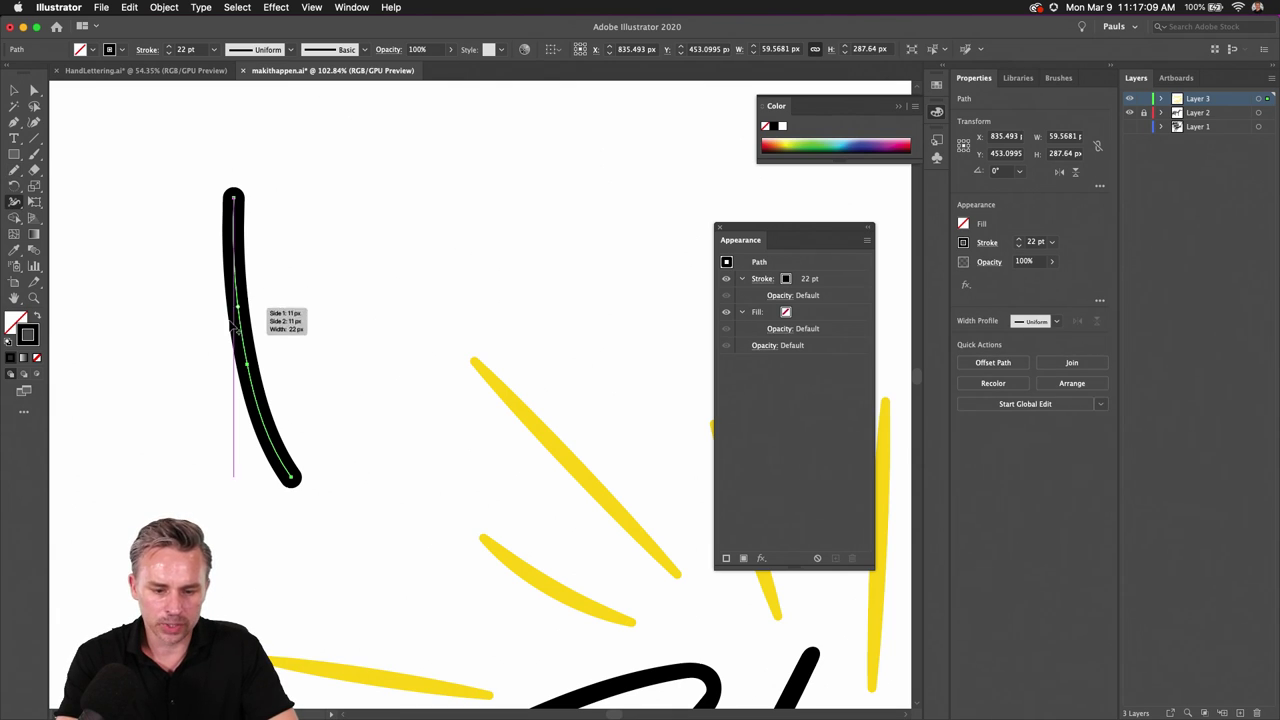
{"action": "left_click_drag", "start_coordinate": [254, 265], "coordinate": [257, 264]}
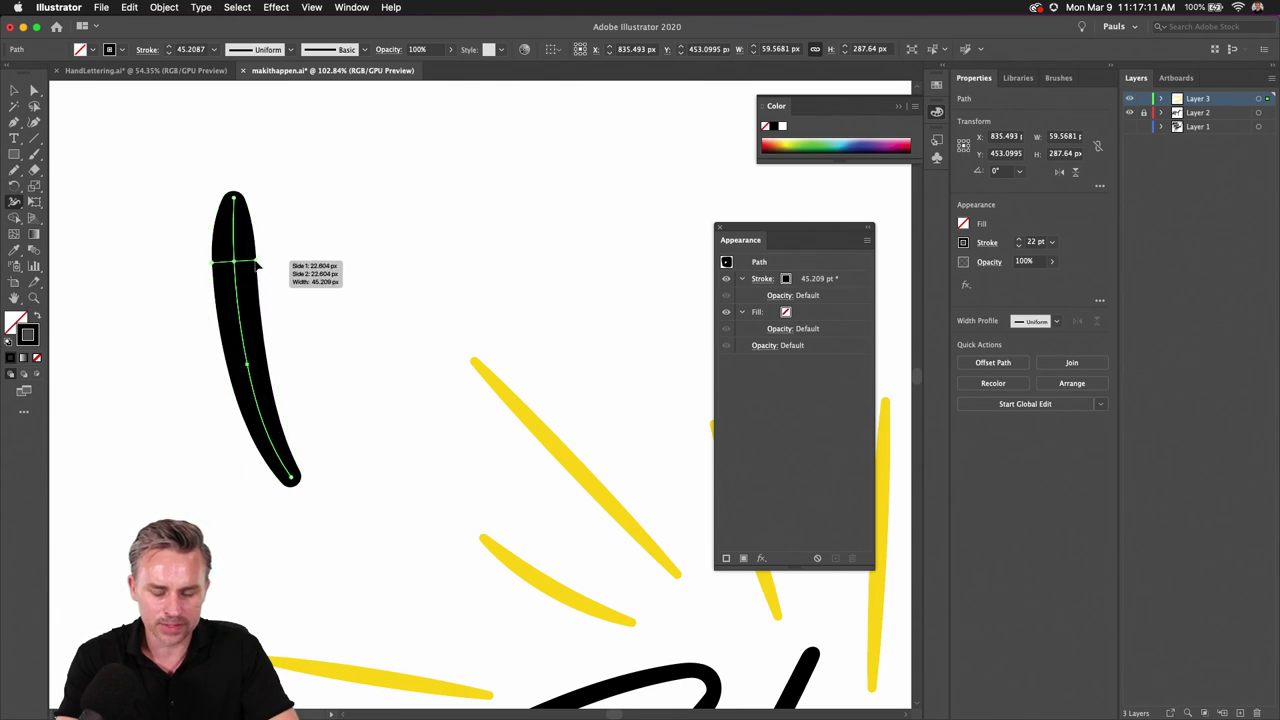
{"action": "mouse_move", "coordinate": [241, 311]}
{"action": "left_mouse_down"}
{"action": "mouse_move", "coordinate": [211, 332]}
{"action": "mouse_move", "coordinate": [240, 360]}
{"action": "mouse_move", "coordinate": [213, 377]}
{"action": "mouse_move", "coordinate": [256, 410]}
{"action": "mouse_move", "coordinate": [227, 427]}
{"action": "mouse_move", "coordinate": [258, 437]}
{"action": "mouse_move", "coordinate": [228, 449]}
{"action": "mouse_move", "coordinate": [244, 470]}
{"action": "mouse_move", "coordinate": [281, 460]}
{"action": "mouse_move", "coordinate": [273, 445]}
{"action": "mouse_move", "coordinate": [206, 464]}
{"action": "mouse_move", "coordinate": [401, 431]}
{"action": "mouse_move", "coordinate": [386, 443]}
{"action": "mouse_move", "coordinate": [417, 457]}
{"action": "mouse_move", "coordinate": [400, 436]}
{"action": "mouse_move", "coordinate": [346, 458]}
{"action": "mouse_move", "coordinate": [416, 446]}
{"action": "mouse_move", "coordinate": [371, 443]}
{"action": "left_mouse_up"}
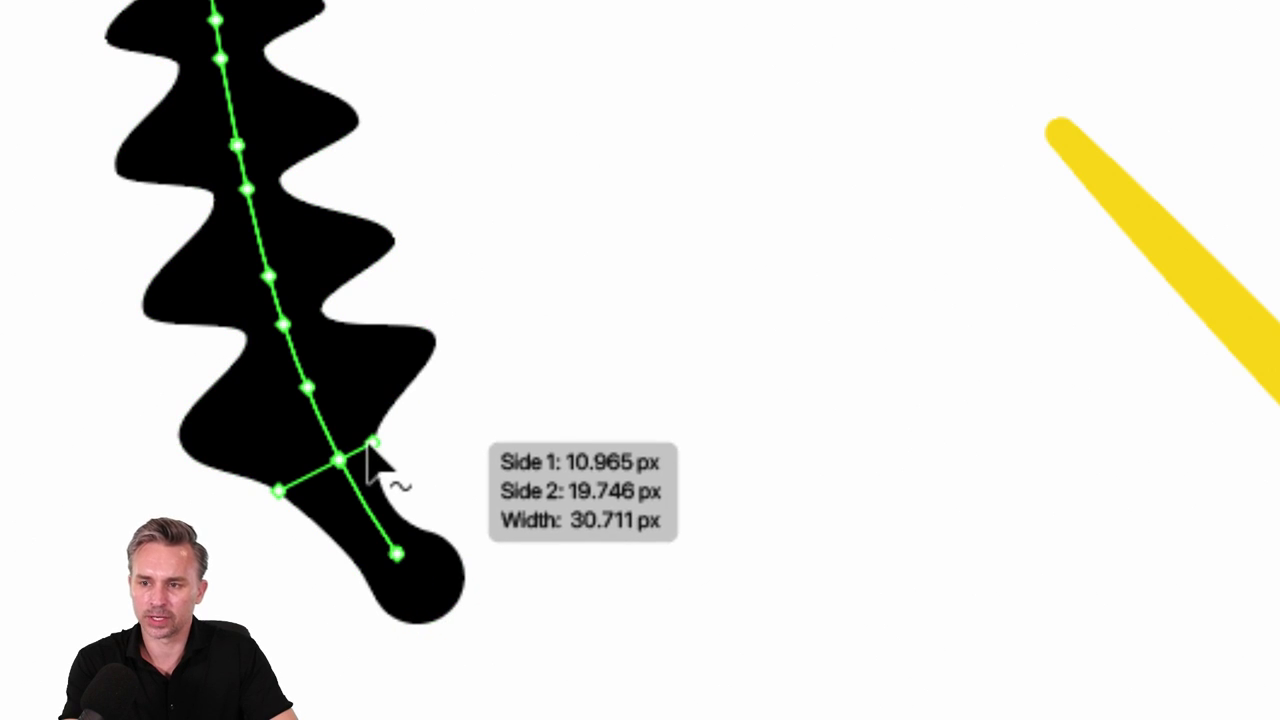
{"action": "left_click_drag", "start_coordinate": [306, 389], "coordinate": [343, 402]}
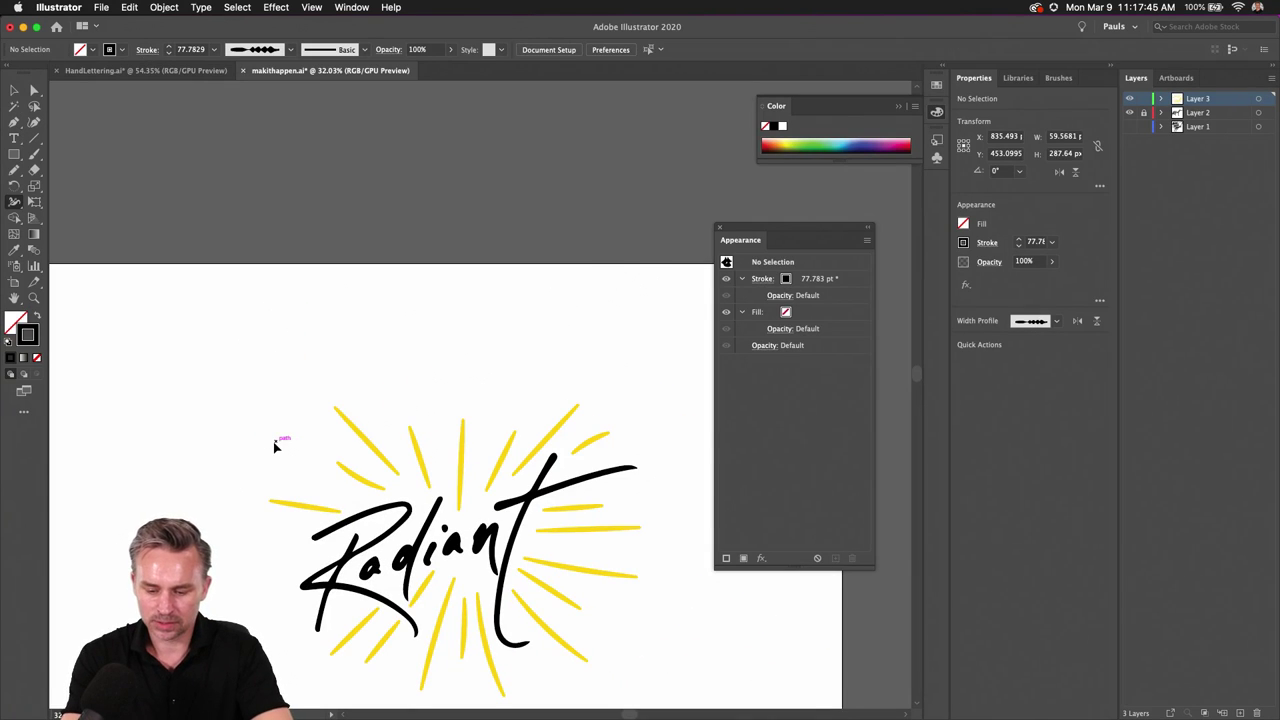
{"action": "scroll", "coordinate": [277, 443], "scroll_direction": "down", "scroll_amount": 4}
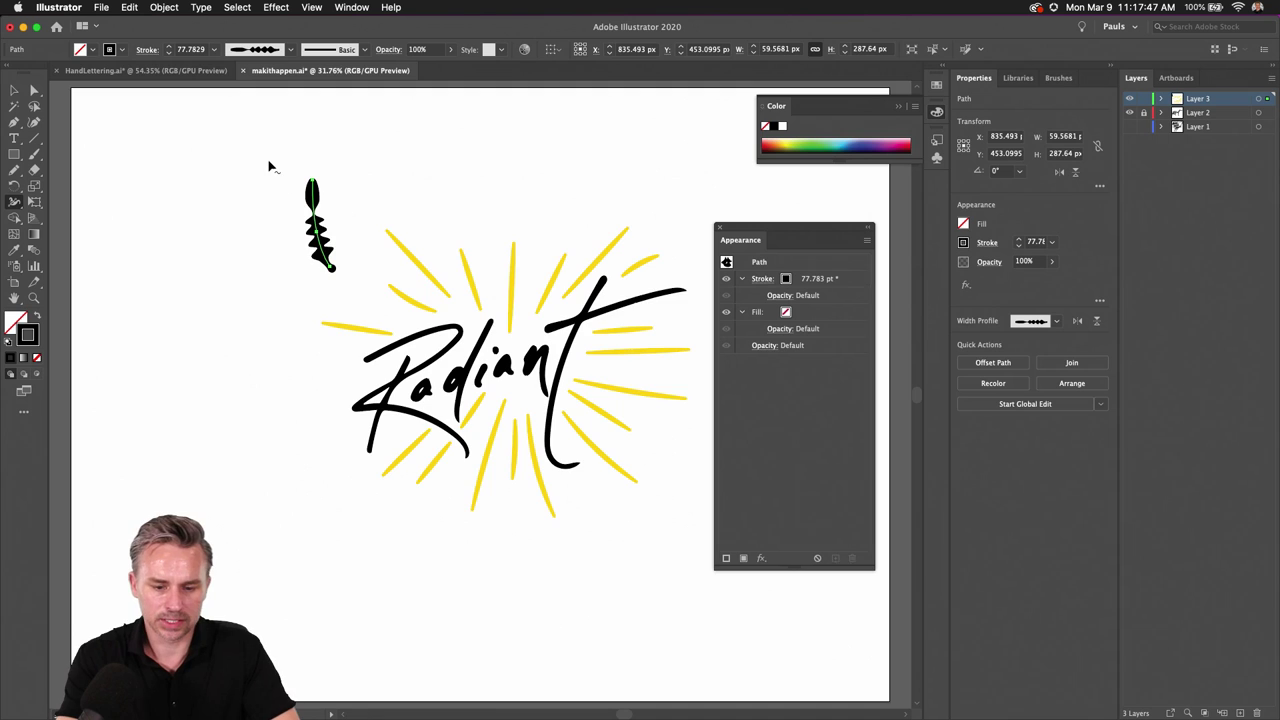
{"action": "scroll", "coordinate": [277, 166], "scroll_direction": "up", "scroll_amount": 8}
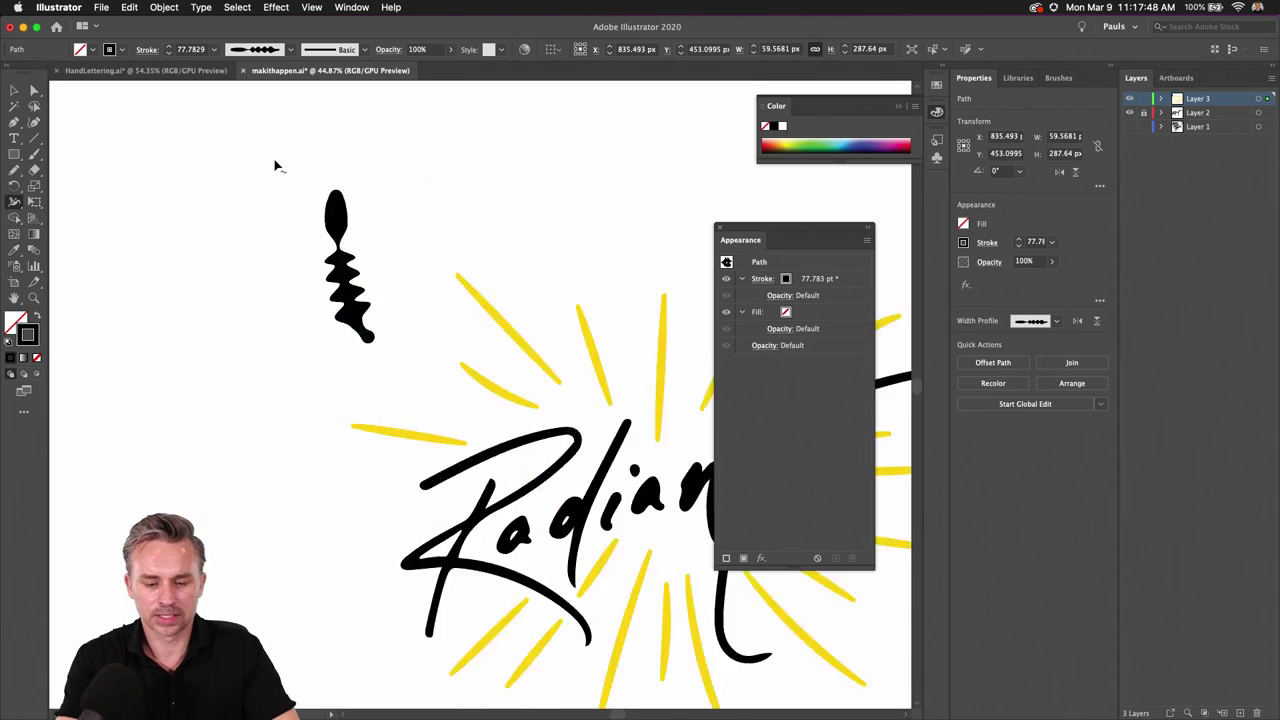
{"action": "left_click", "coordinate": [988, 244]}
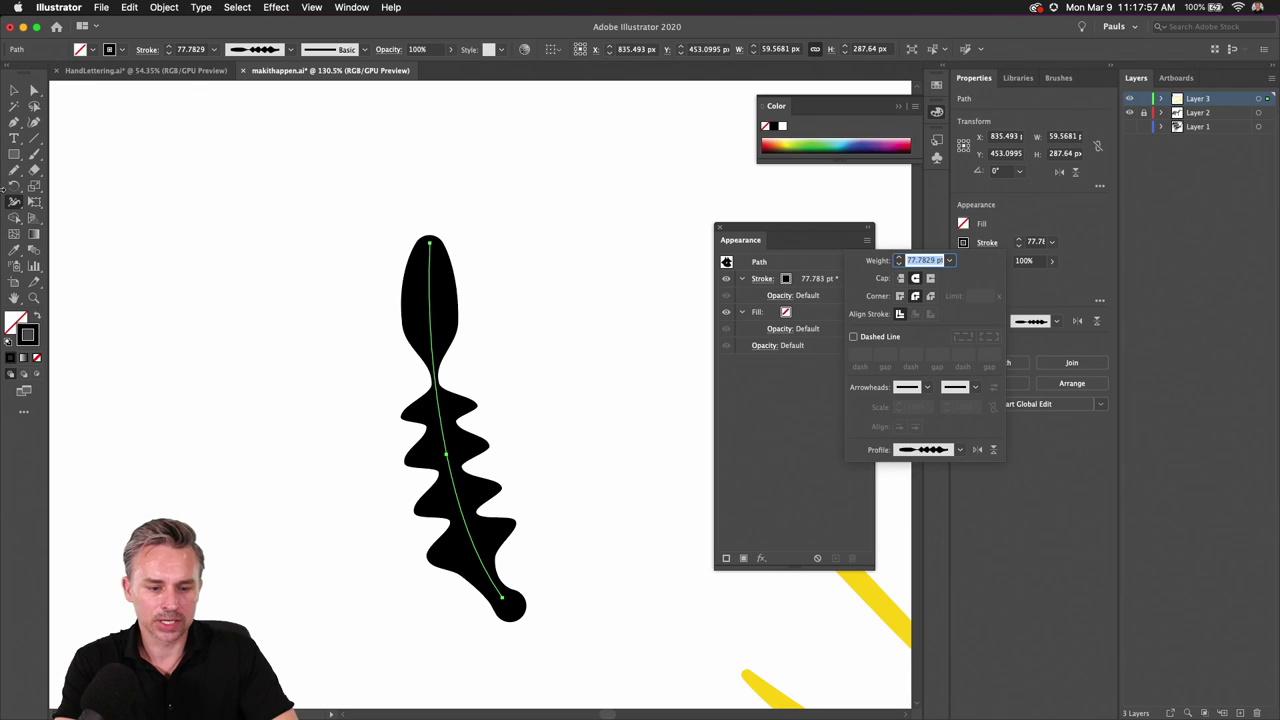
{"action": "key", "text": "Escape"}
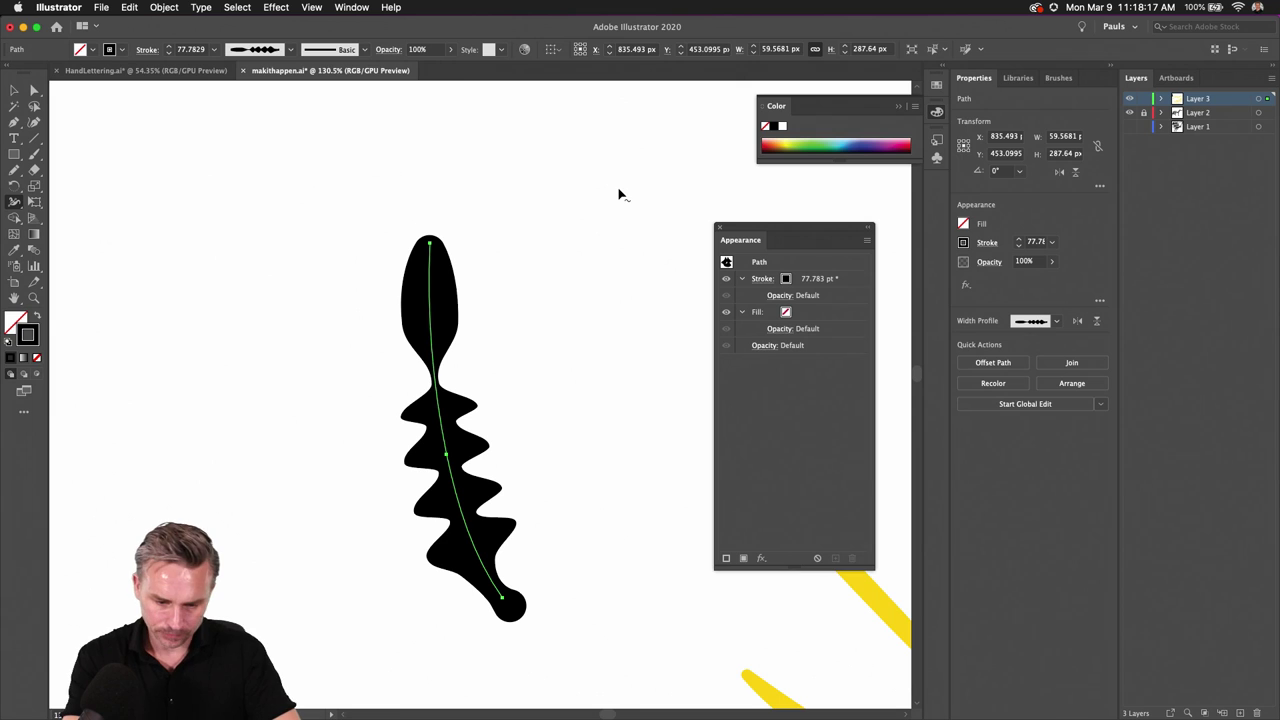
{"action": "left_click", "coordinate": [290, 51]}
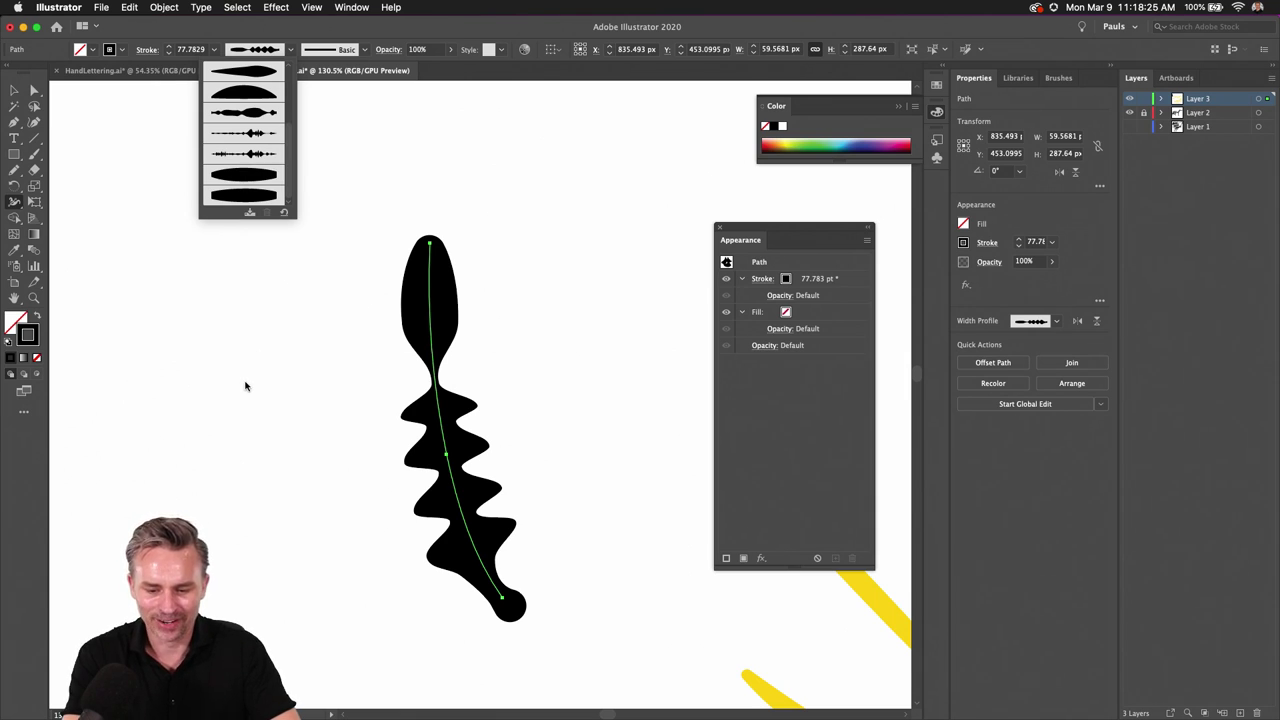
{"action": "left_click", "coordinate": [257, 304]}
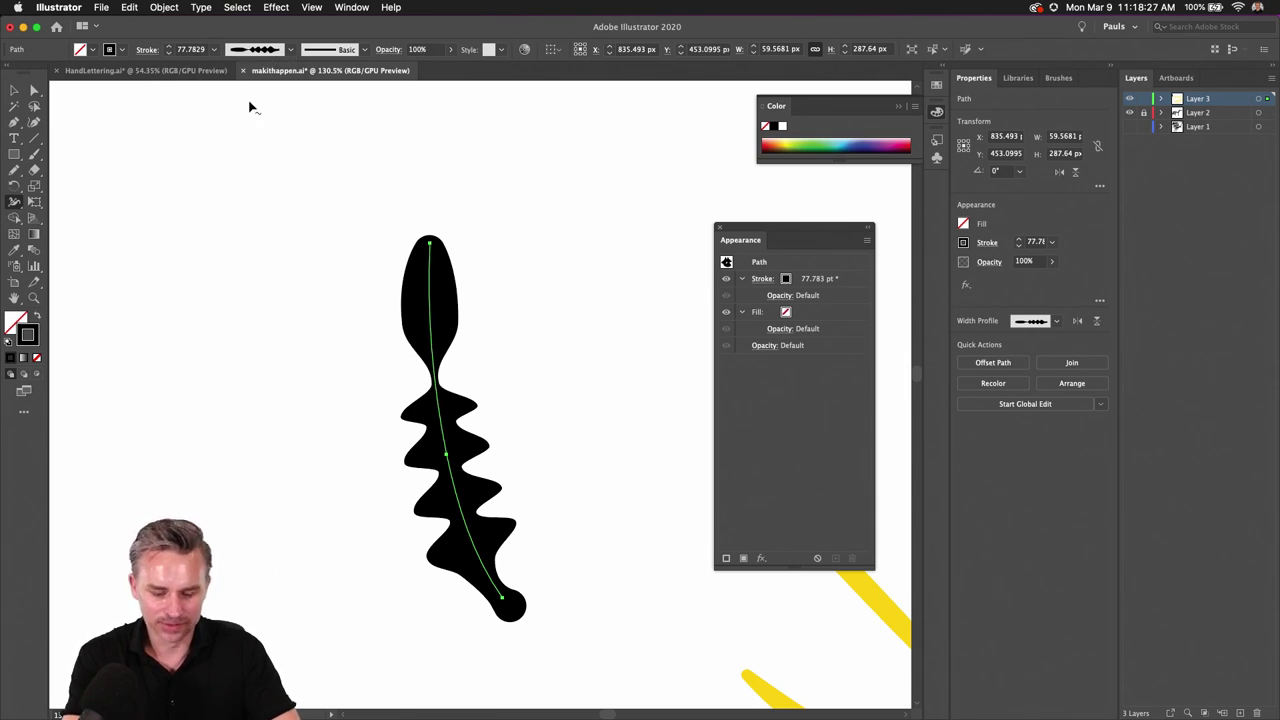
{"action": "key", "text": "n"}
Step: Pencil a long curve above the blade shape and apply the wavy width profile
{"action": "left_click_drag", "start_coordinate": [137, 241], "coordinate": [568, 213]}
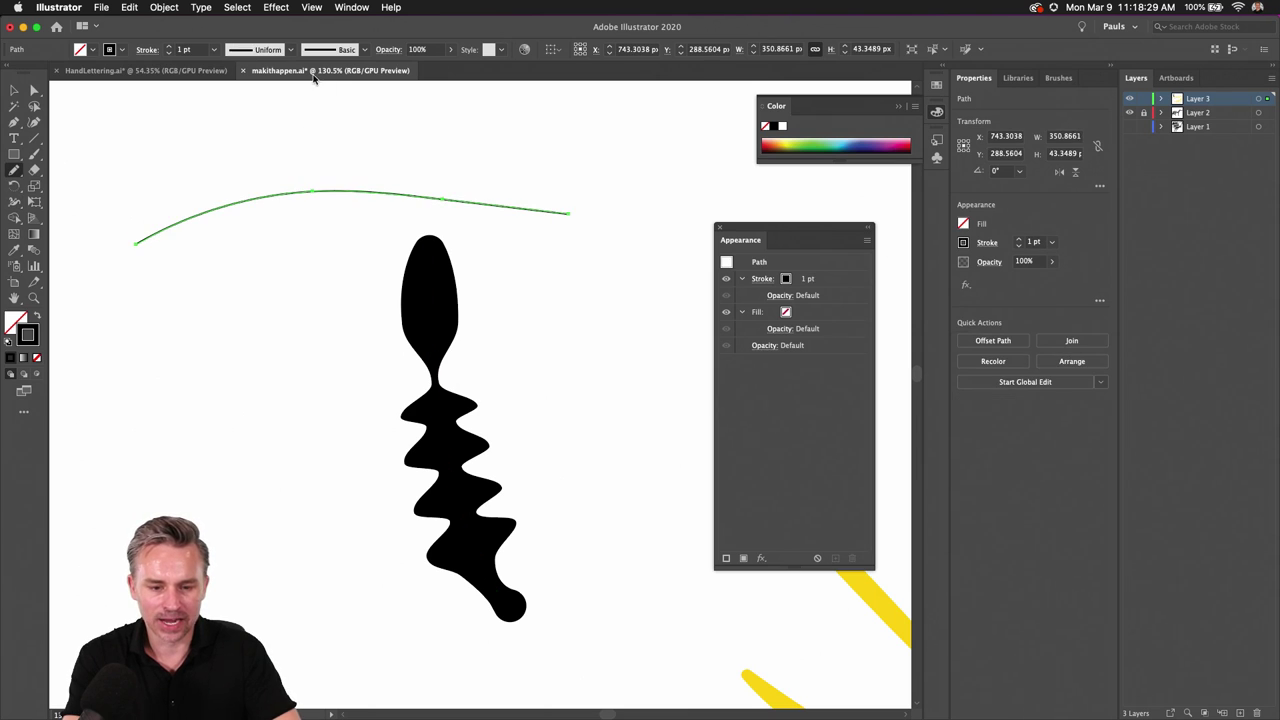
{"action": "left_click", "coordinate": [292, 49]}
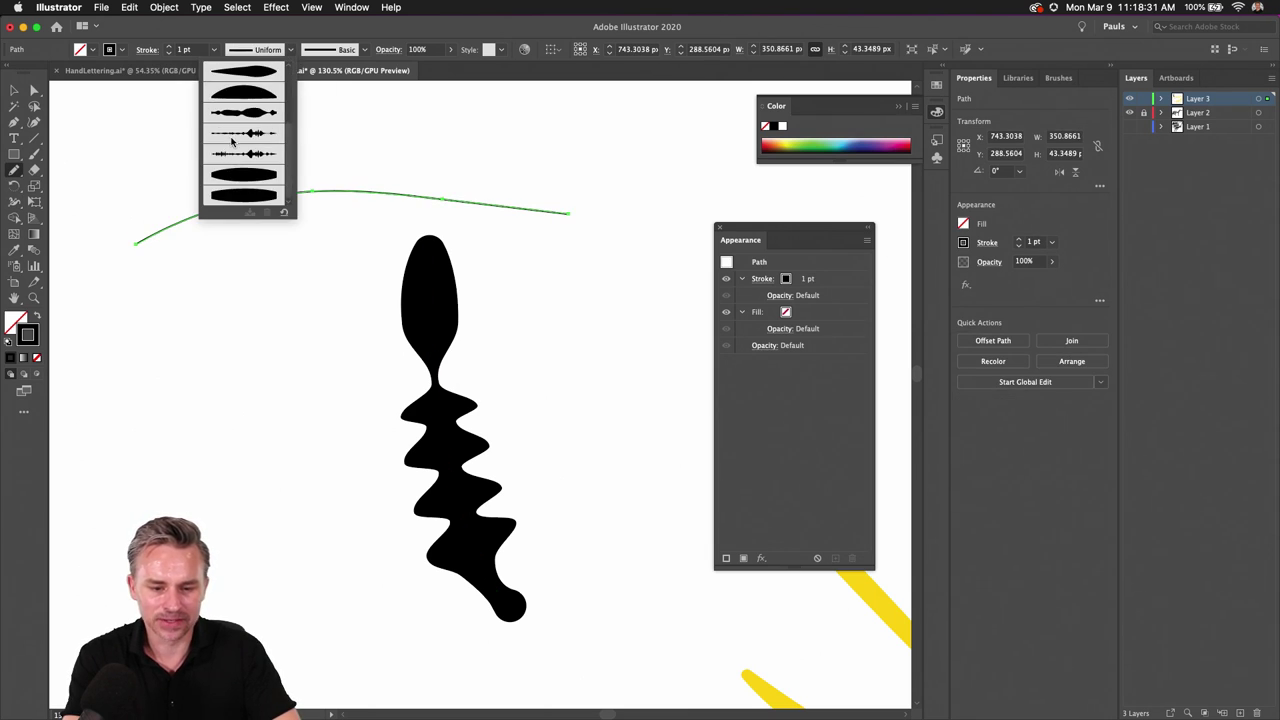
{"action": "left_click", "coordinate": [233, 134]}
Step: Thicken the wavy stroke to 57 pt, then pencil a new curve left of the blade
{"action": "left_click", "coordinate": [170, 46]}
{"action": "left_click", "coordinate": [170, 46]}
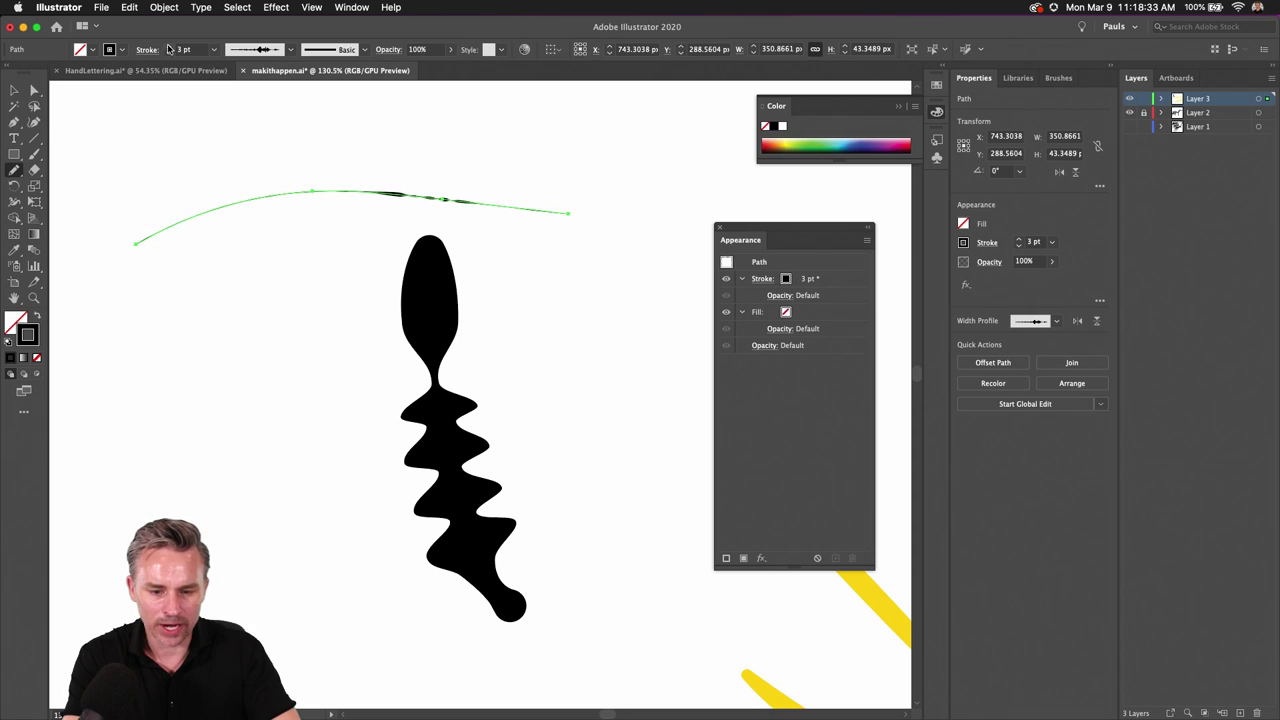
{"action": "left_click", "coordinate": [170, 46]}
{"action": "left_click", "coordinate": [170, 46]}
{"action": "left_click", "coordinate": [170, 46]}
{"action": "left_click", "coordinate": [168, 46]}
{"action": "left_click", "coordinate": [168, 46]}
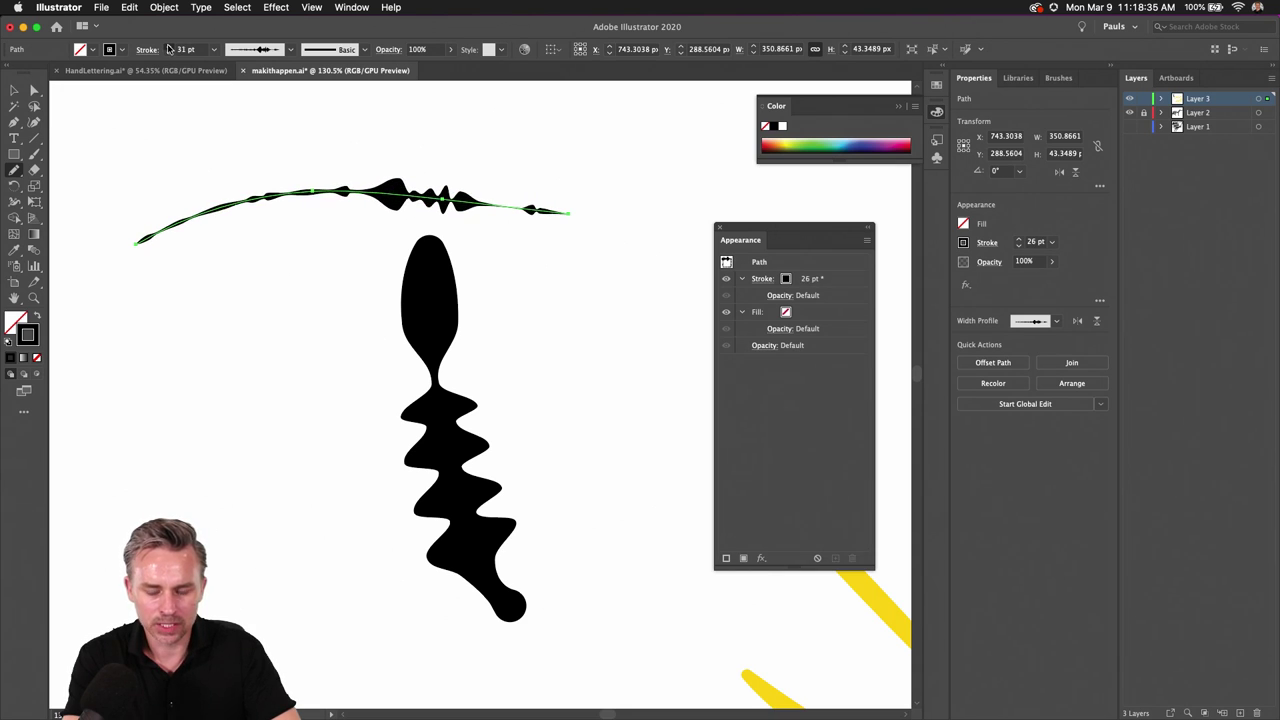
{"action": "left_click", "coordinate": [168, 46]}
{"action": "left_click", "coordinate": [168, 46]}
{"action": "left_click", "coordinate": [168, 46]}
{"action": "left_click", "coordinate": [168, 46]}
{"action": "left_click", "coordinate": [168, 46]}
{"action": "left_click", "coordinate": [168, 46]}
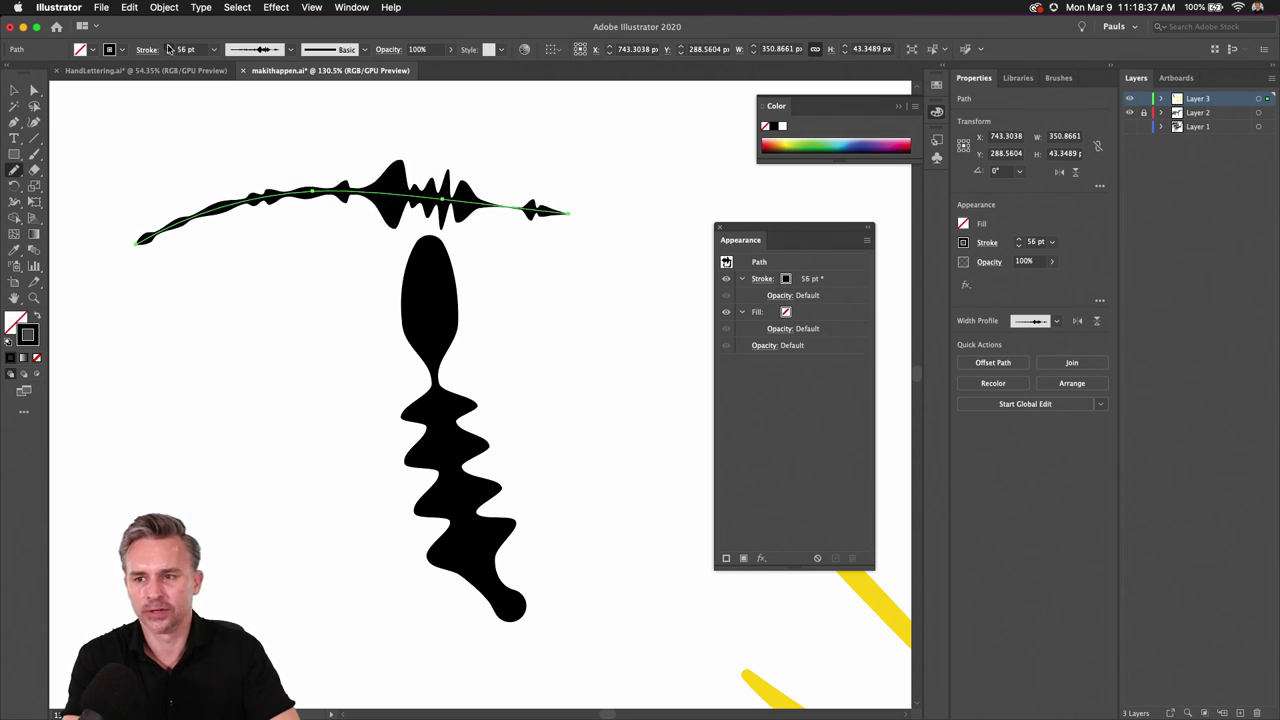
{"action": "left_click", "coordinate": [168, 46]}
{"action": "left_click", "coordinate": [168, 46]}
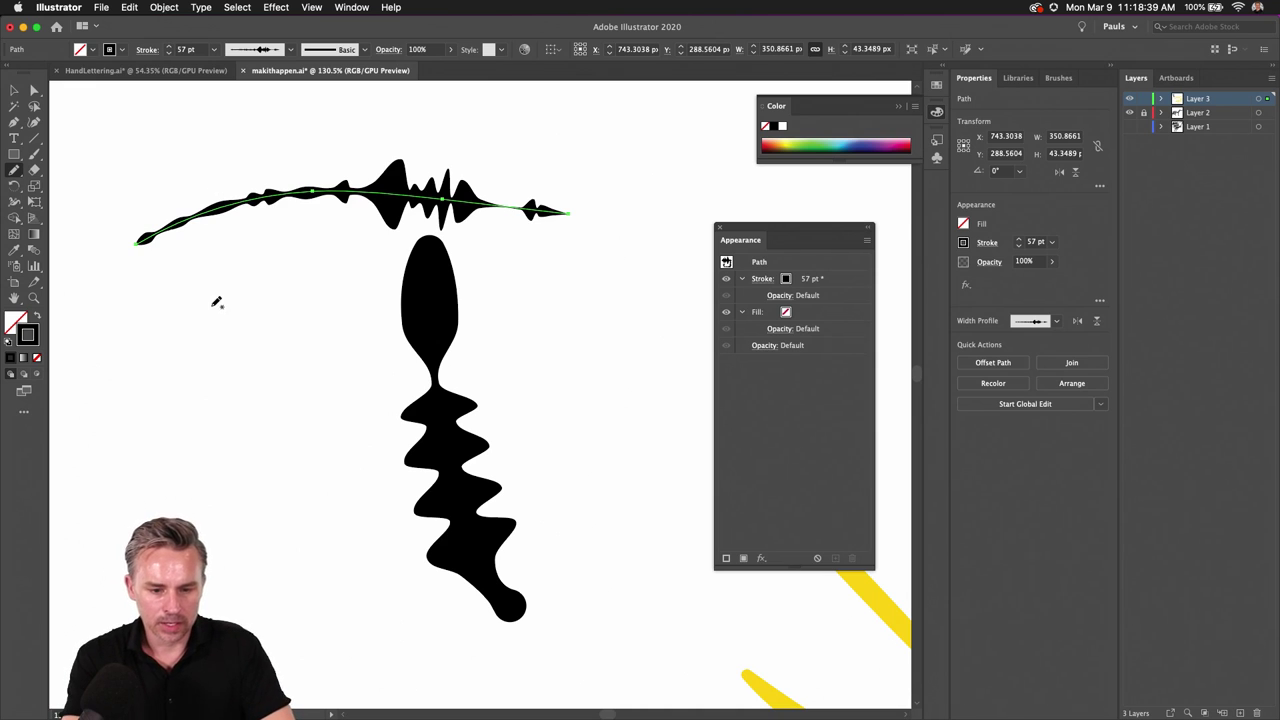
{"action": "mouse_move", "coordinate": [240, 298]}
{"action": "left_mouse_down"}
{"action": "mouse_move", "coordinate": [237, 363]}
{"action": "mouse_move", "coordinate": [281, 521]}
{"action": "left_mouse_up"}
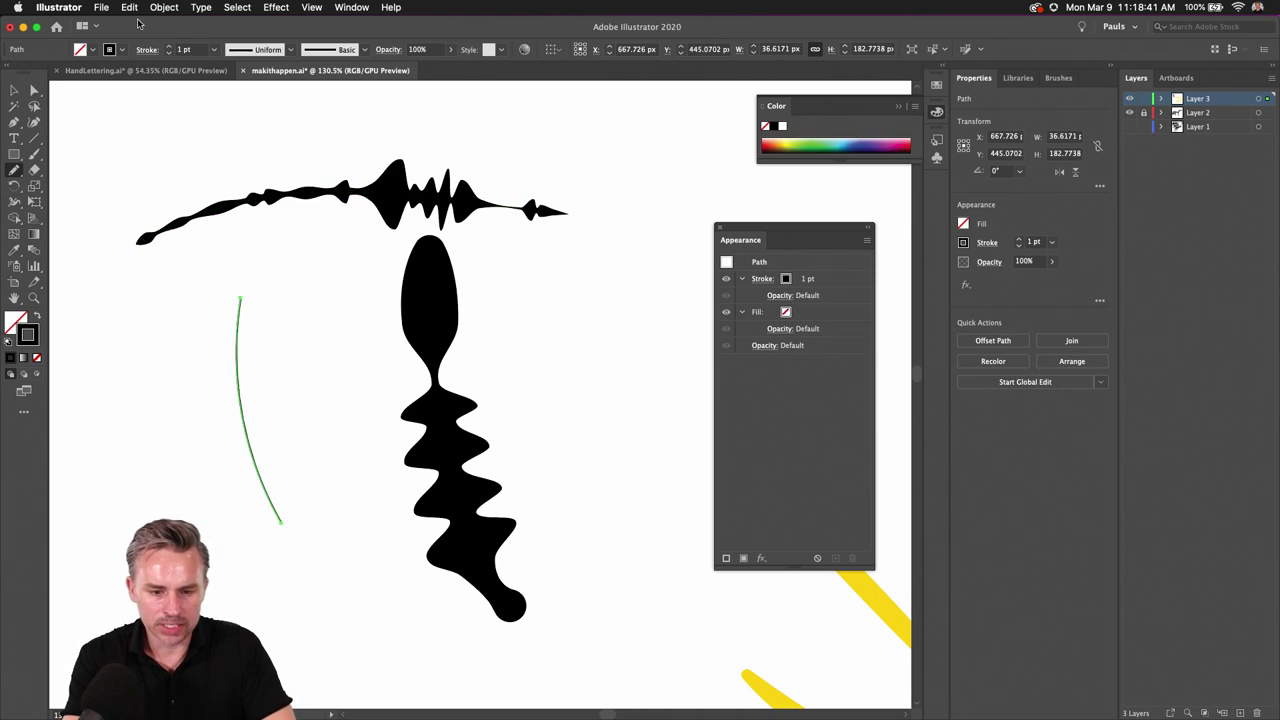
Step: Widen the new line into a green leaf with the Width tool and add a second stroke
{"action": "left_click", "coordinate": [14, 203]}
{"action": "left_click_drag", "start_coordinate": [238, 405], "coordinate": [196, 417]}
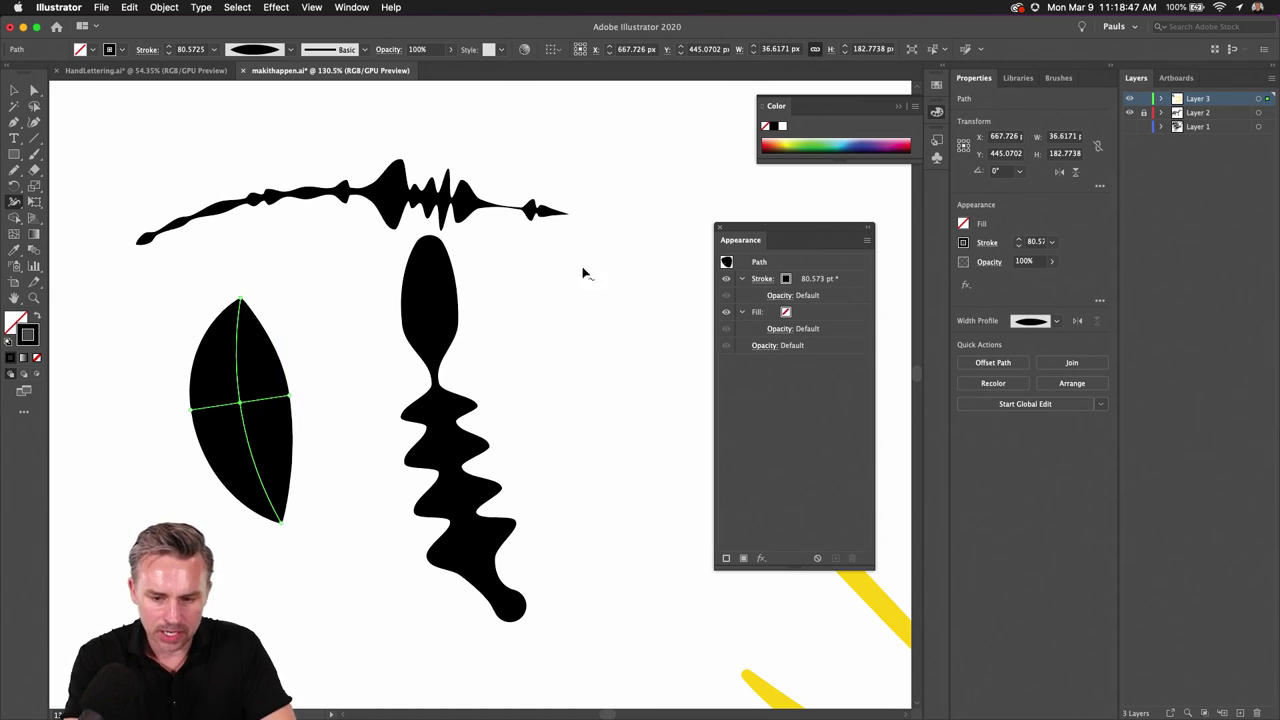
{"action": "left_click", "coordinate": [825, 143]}
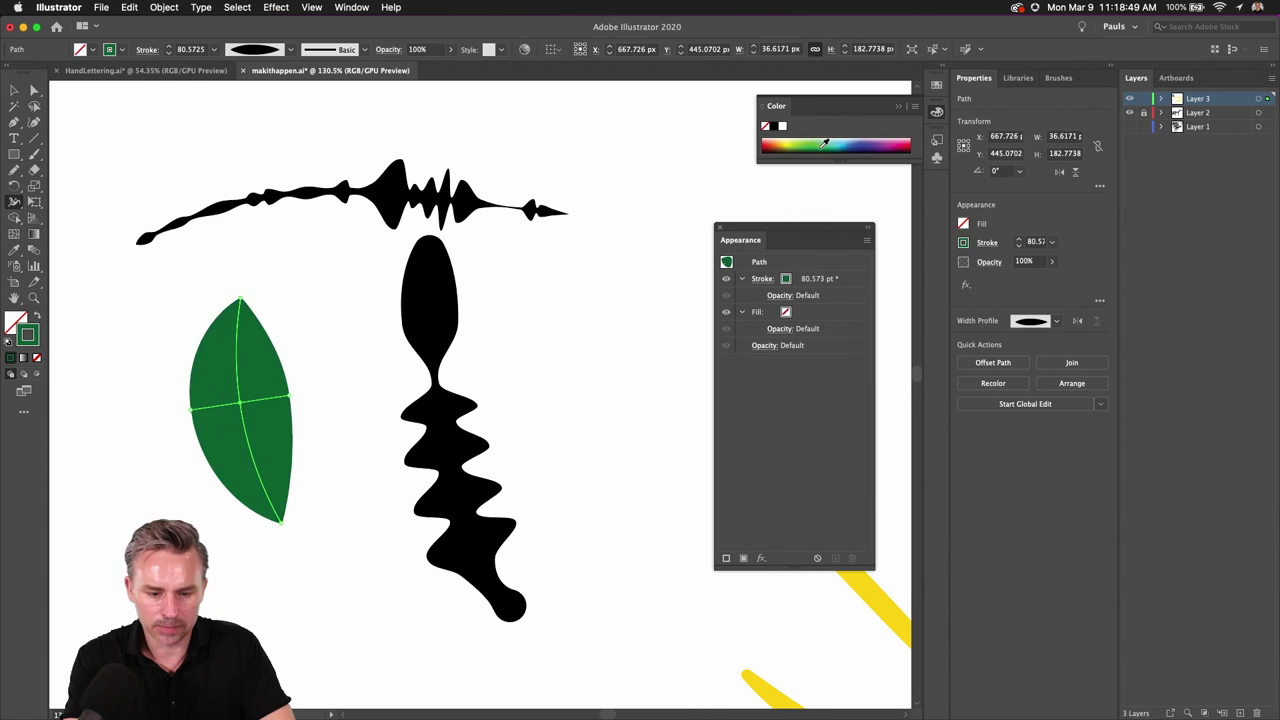
{"action": "left_click_drag", "start_coordinate": [288, 400], "coordinate": [234, 412]}
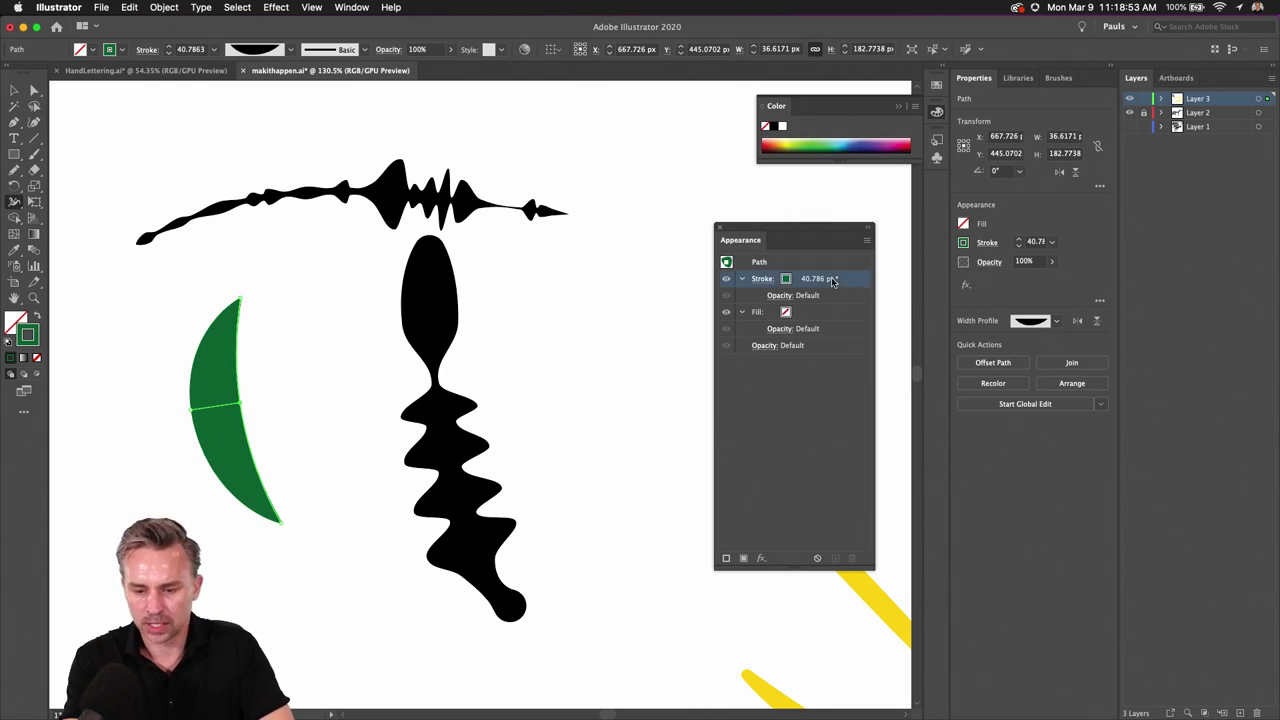
{"action": "left_click", "coordinate": [727, 558]}
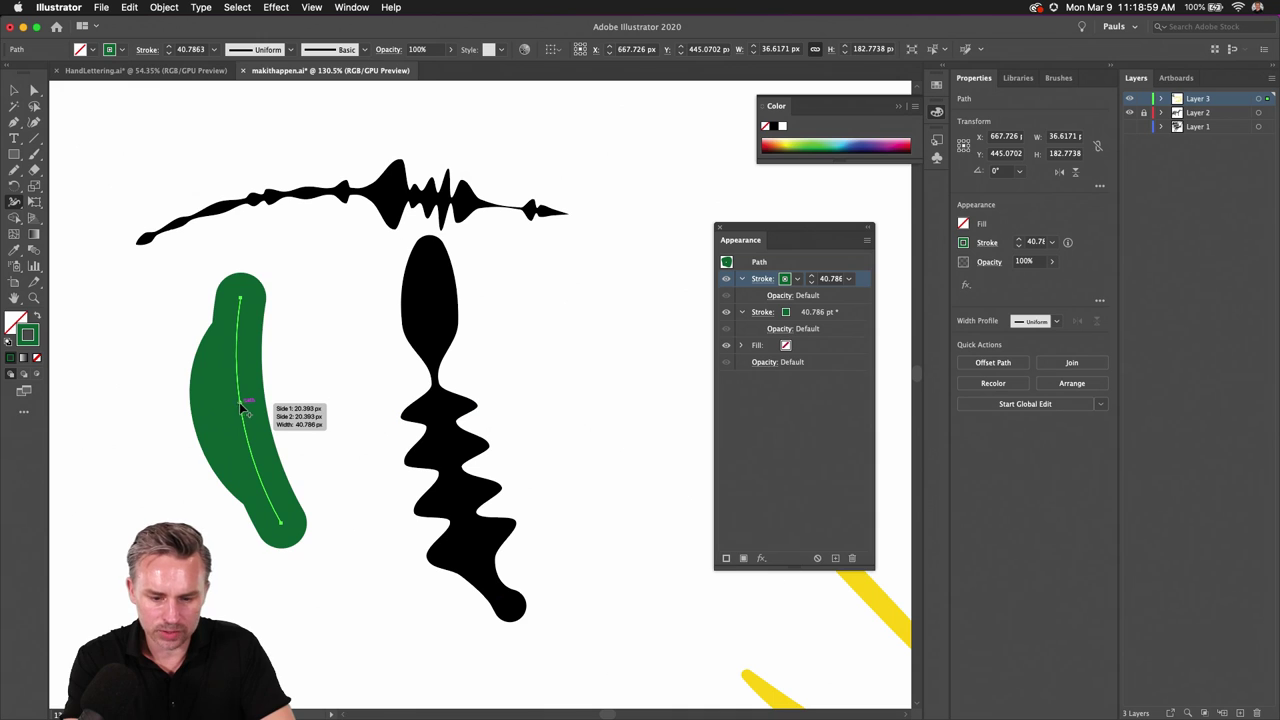
{"action": "left_click_drag", "start_coordinate": [239, 402], "coordinate": [304, 407]}
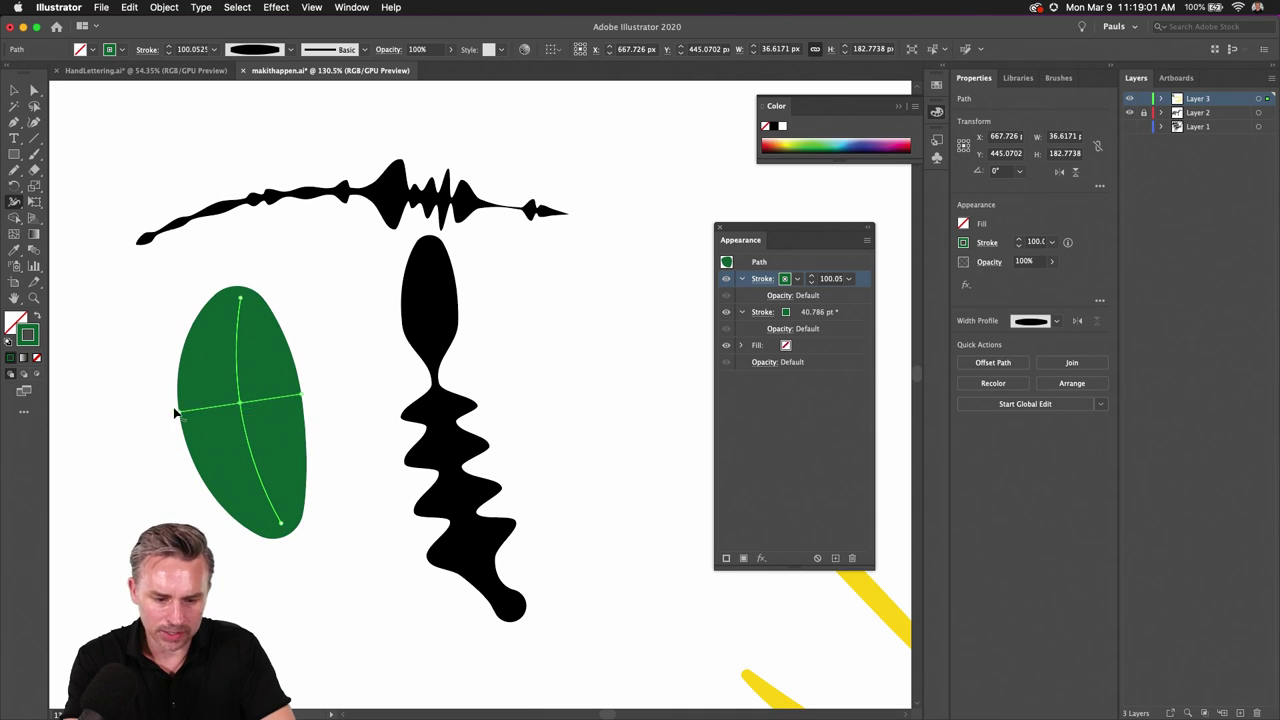
{"action": "left_click_drag", "start_coordinate": [180, 416], "coordinate": [243, 410]}
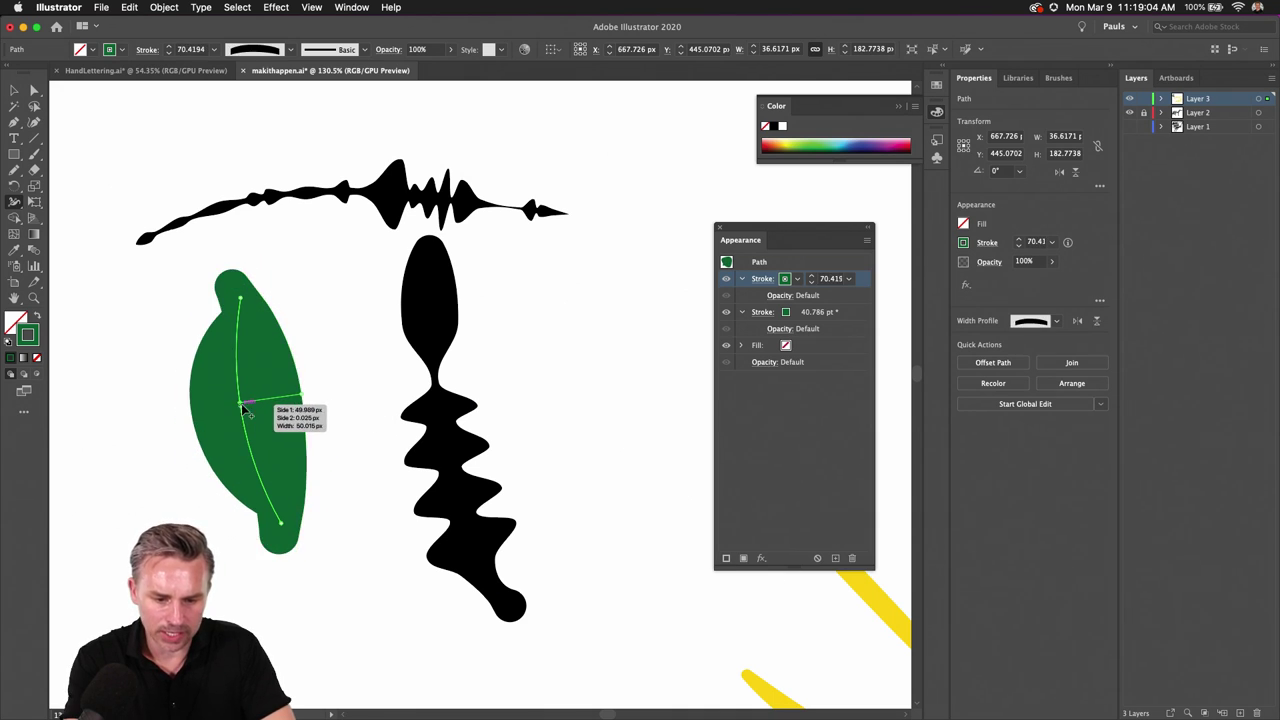
Step: Give the leaf stroke a Butt cap with sharp corners in Stroke options
{"action": "left_click", "coordinate": [986, 244]}
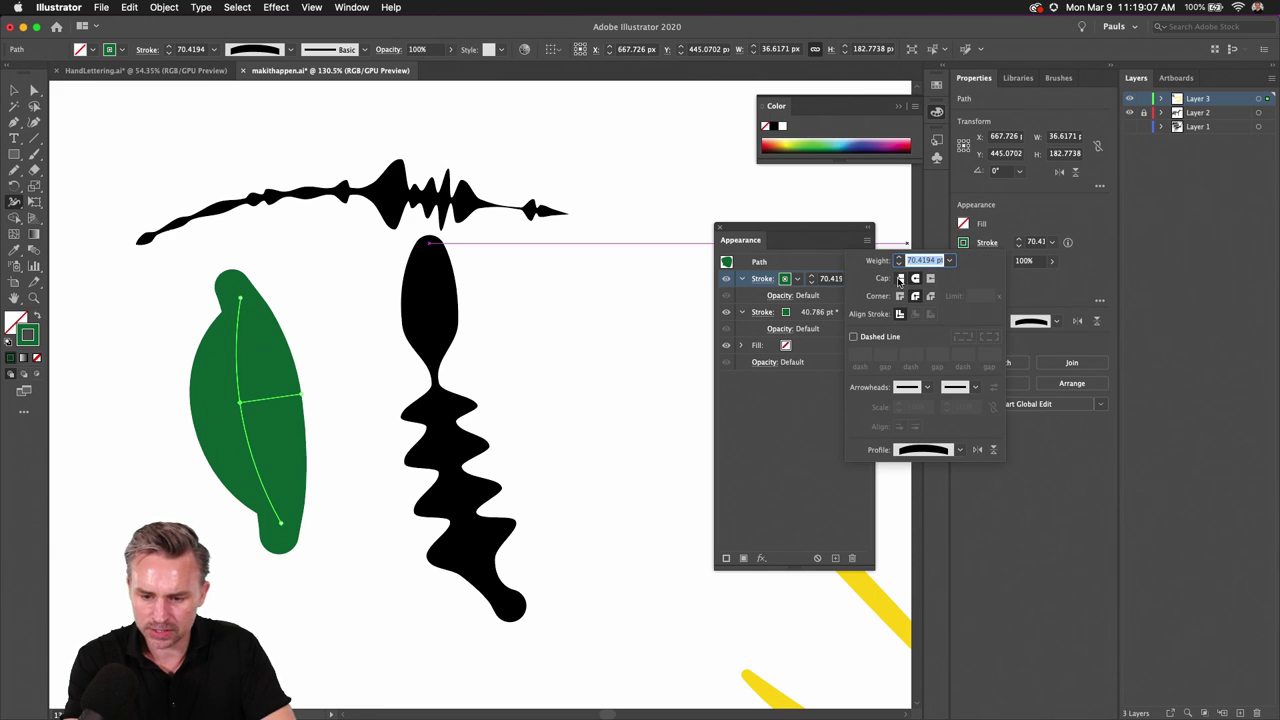
{"action": "left_click", "coordinate": [899, 278]}
{"action": "left_click", "coordinate": [899, 296]}
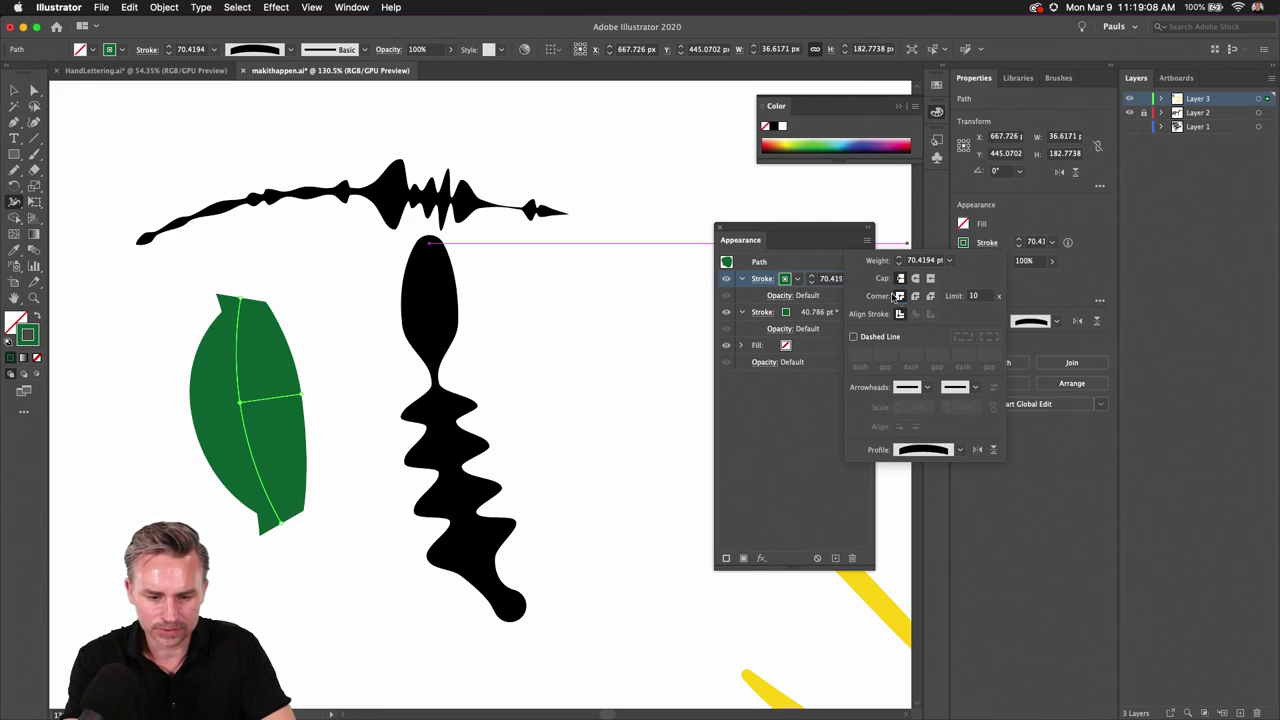
{"action": "left_click", "coordinate": [240, 302]}
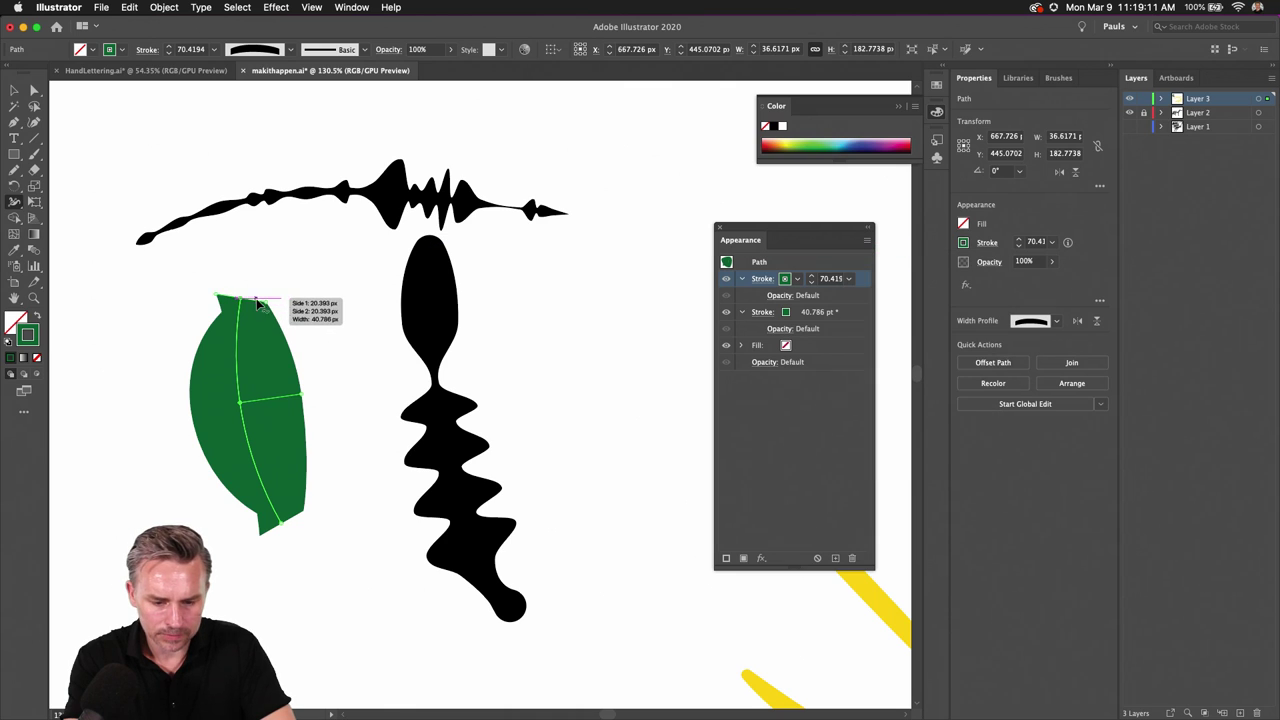
Step: Delete the top and bottom width points so the leaf has pointed tips
{"action": "key", "text": "Delete"}
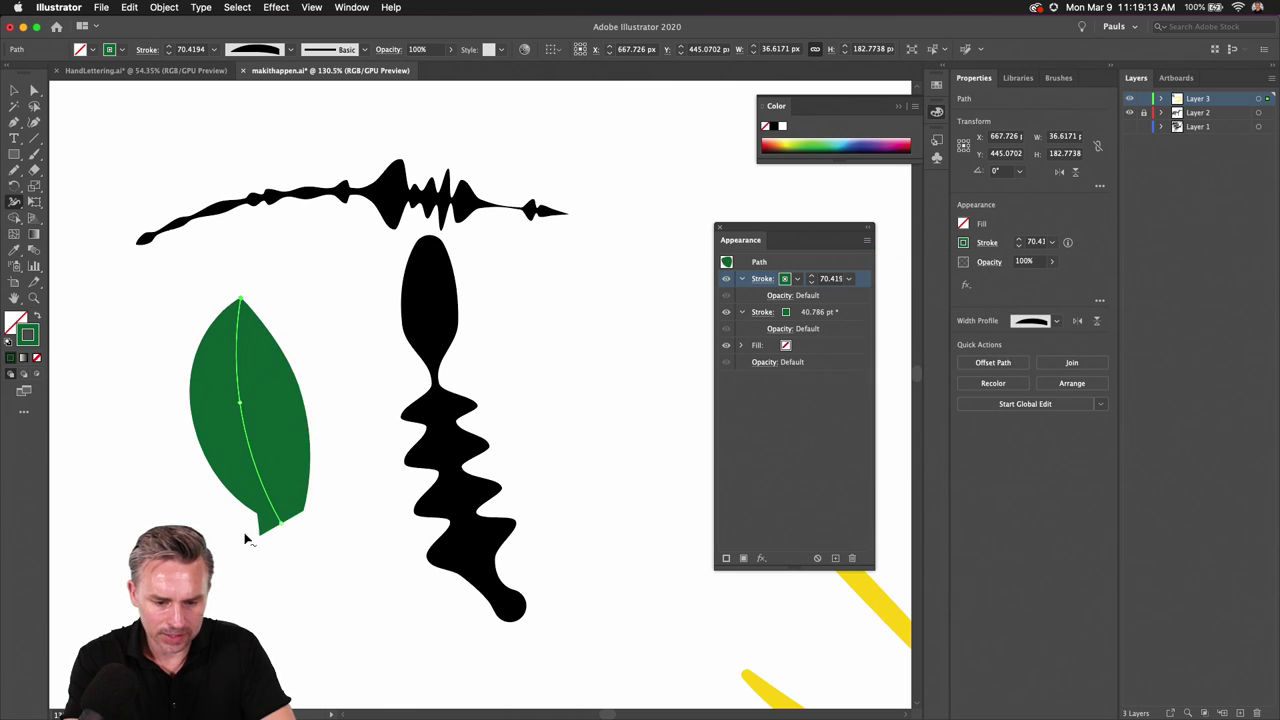
{"action": "left_click", "coordinate": [258, 538]}
{"action": "key", "text": "Delete"}
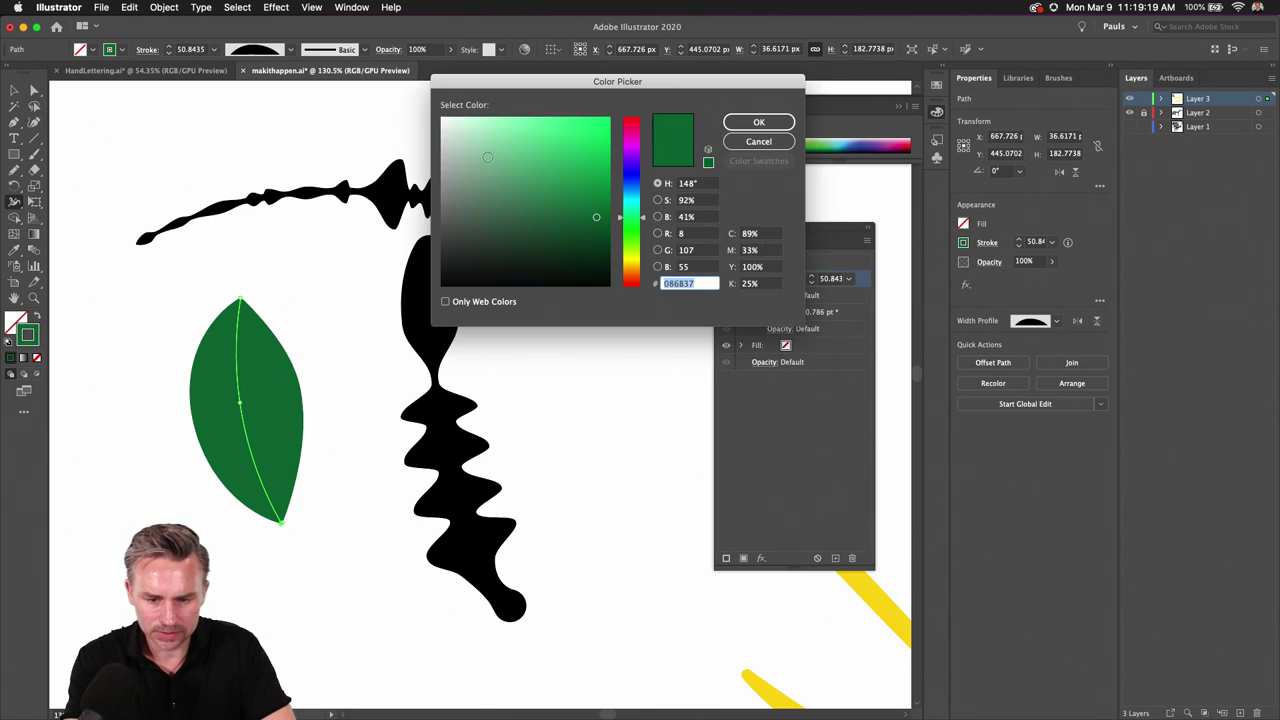
Step: Set the top stroke colour to 00EA6A and bend the leaf's centre line
{"action": "type", "text": "00EA6A"}
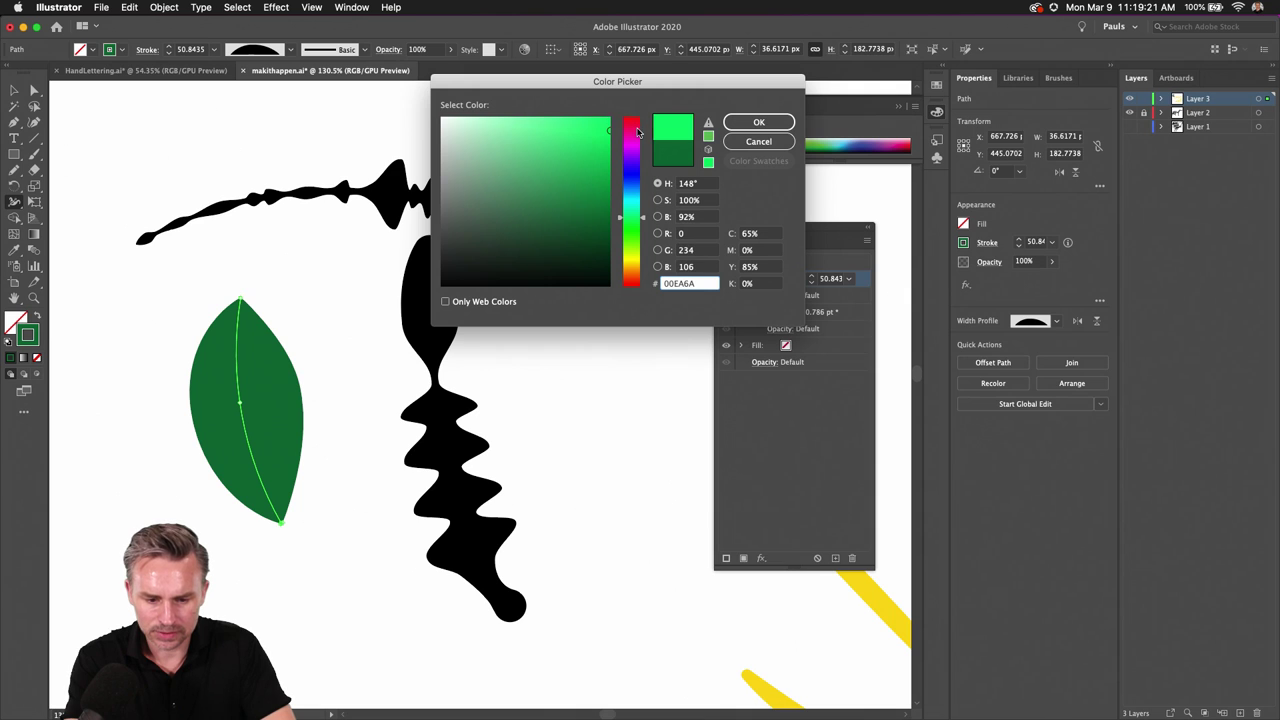
{"action": "left_click", "coordinate": [759, 122]}
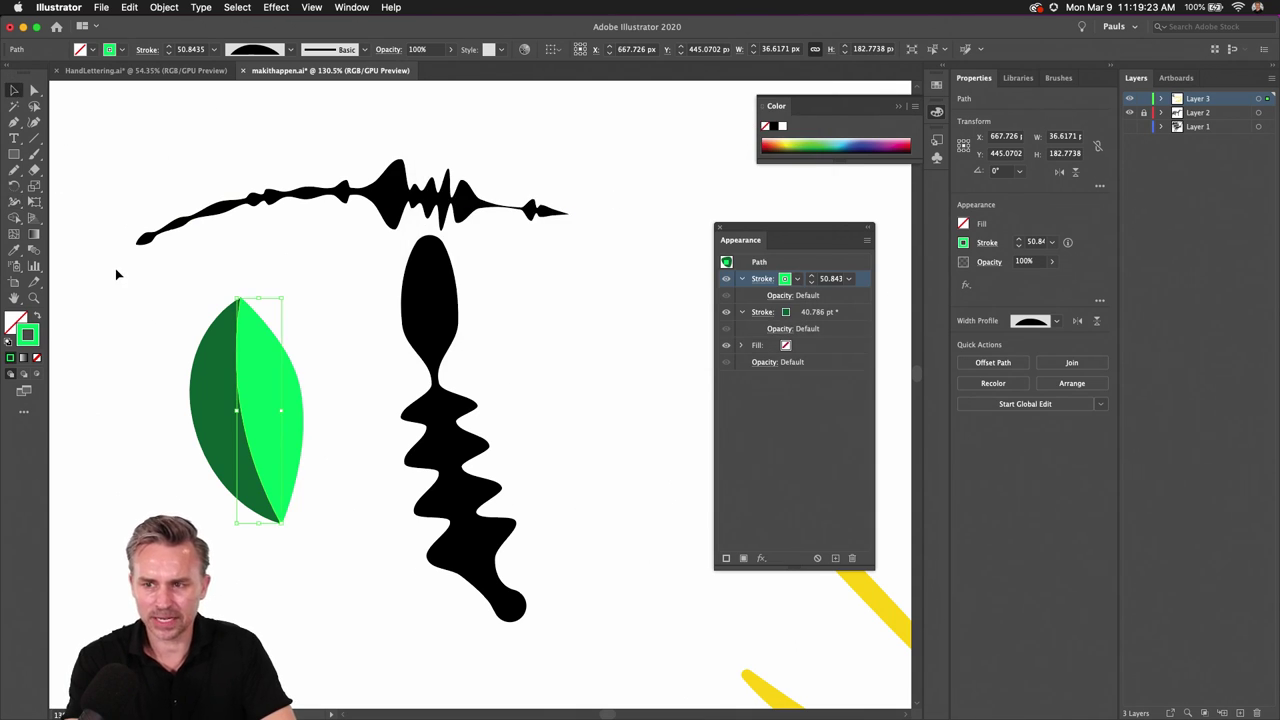
{"action": "left_click", "coordinate": [96, 325]}
{"action": "scroll", "coordinate": [193, 466], "scroll_direction": "up", "scroll_amount": 2}
{"action": "scroll", "coordinate": [195, 459], "scroll_direction": "up", "scroll_amount": 1}
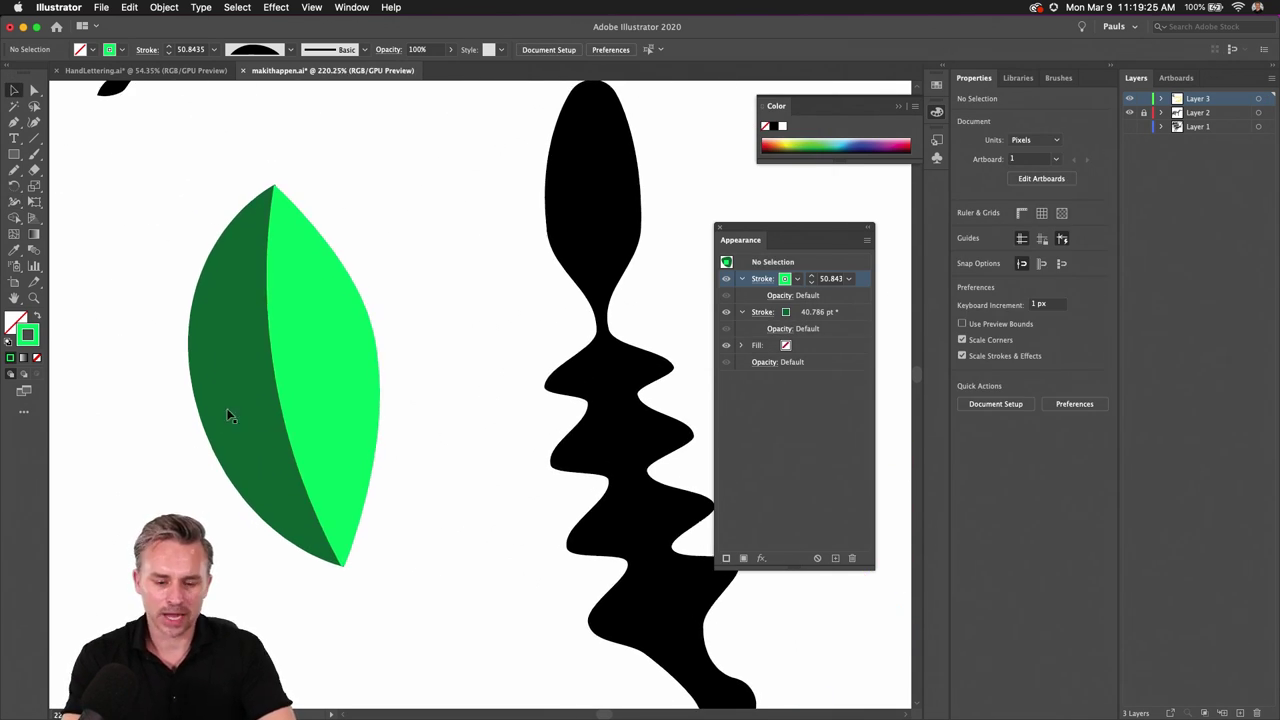
{"action": "left_click", "coordinate": [235, 411]}
{"action": "mouse_move", "coordinate": [235, 411]}
{"action": "left_mouse_down"}
{"action": "mouse_move", "coordinate": [215, 347]}
{"action": "mouse_move", "coordinate": [242, 400]}
{"action": "left_mouse_up"}
{"action": "key", "text": "ctrl+y"}
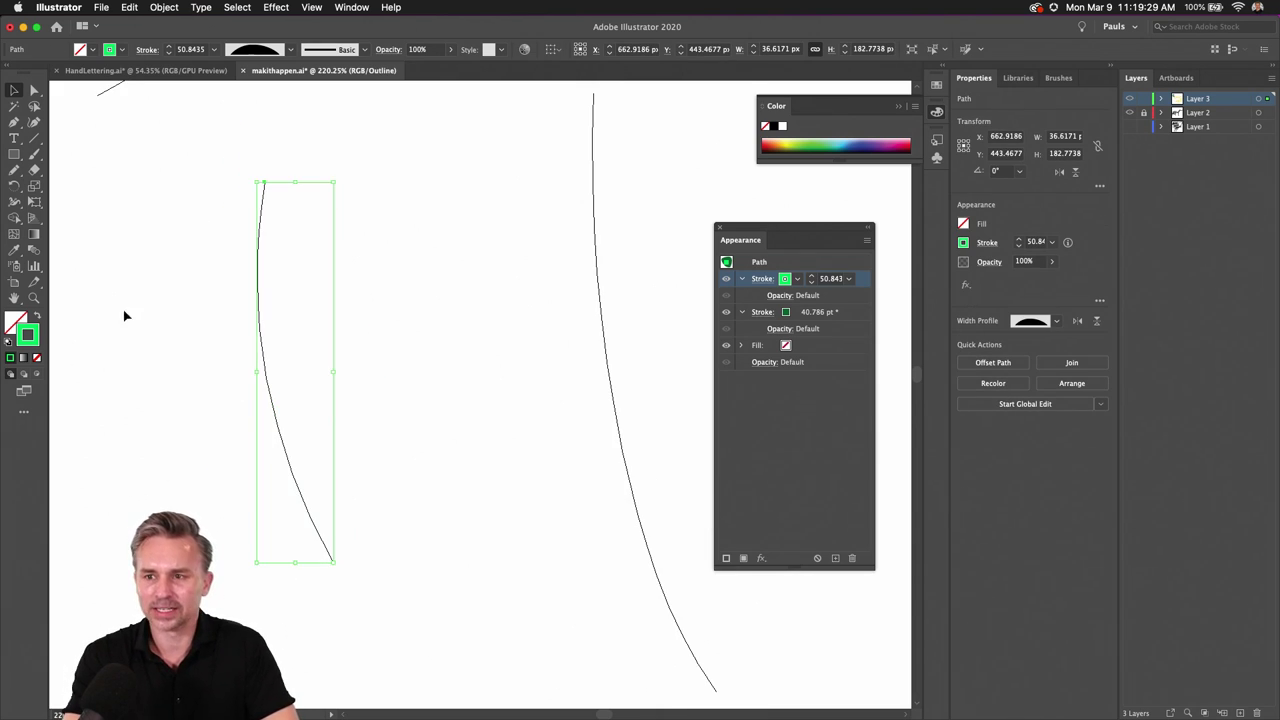
{"action": "key", "text": "ctrl+y"}
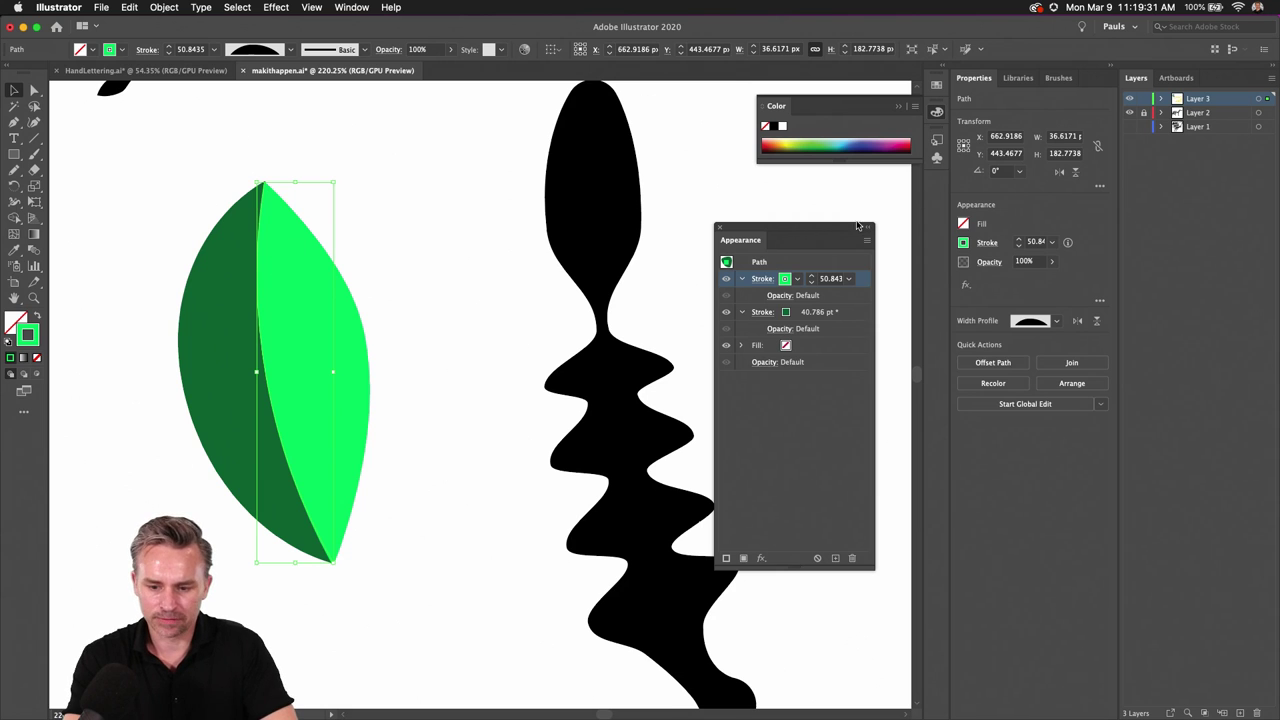
Step: Uncheck New Art Has Basic Appearance so new strokes inherit the leaf look
{"action": "left_click", "coordinate": [866, 240]}
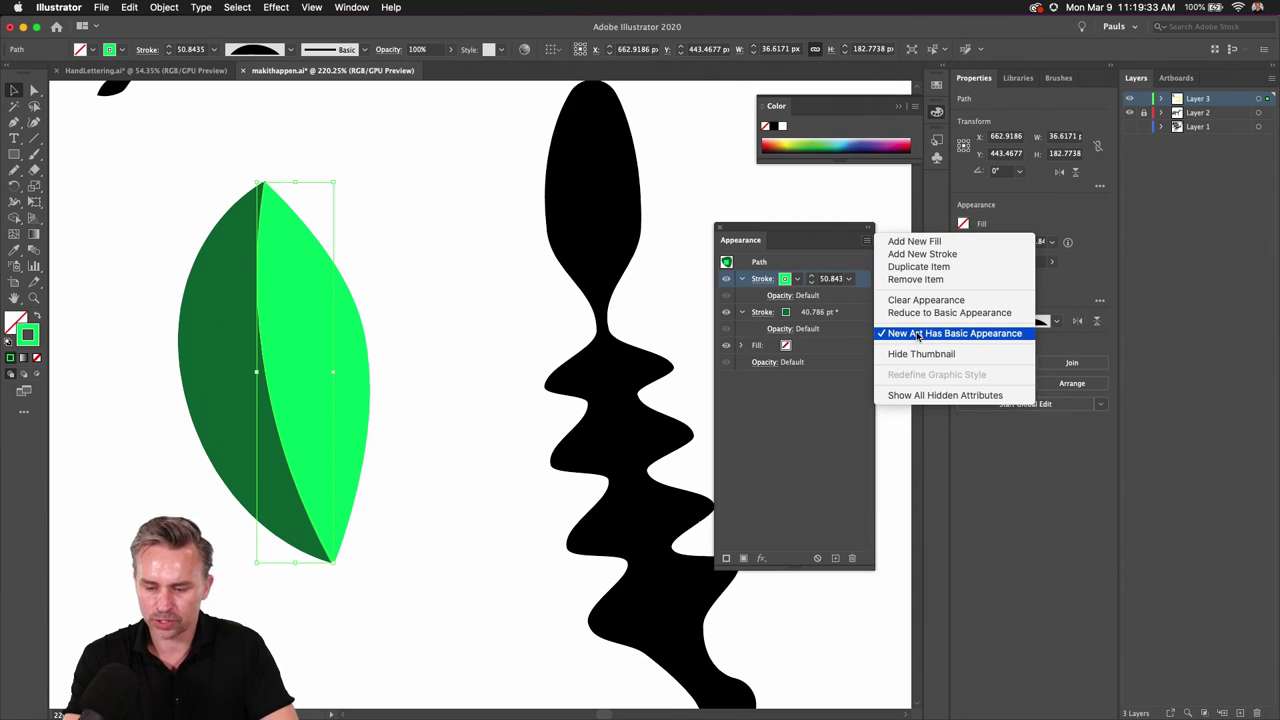
{"action": "left_click", "coordinate": [918, 335]}
{"action": "scroll", "coordinate": [388, 285], "scroll_direction": "down", "scroll_amount": 5}
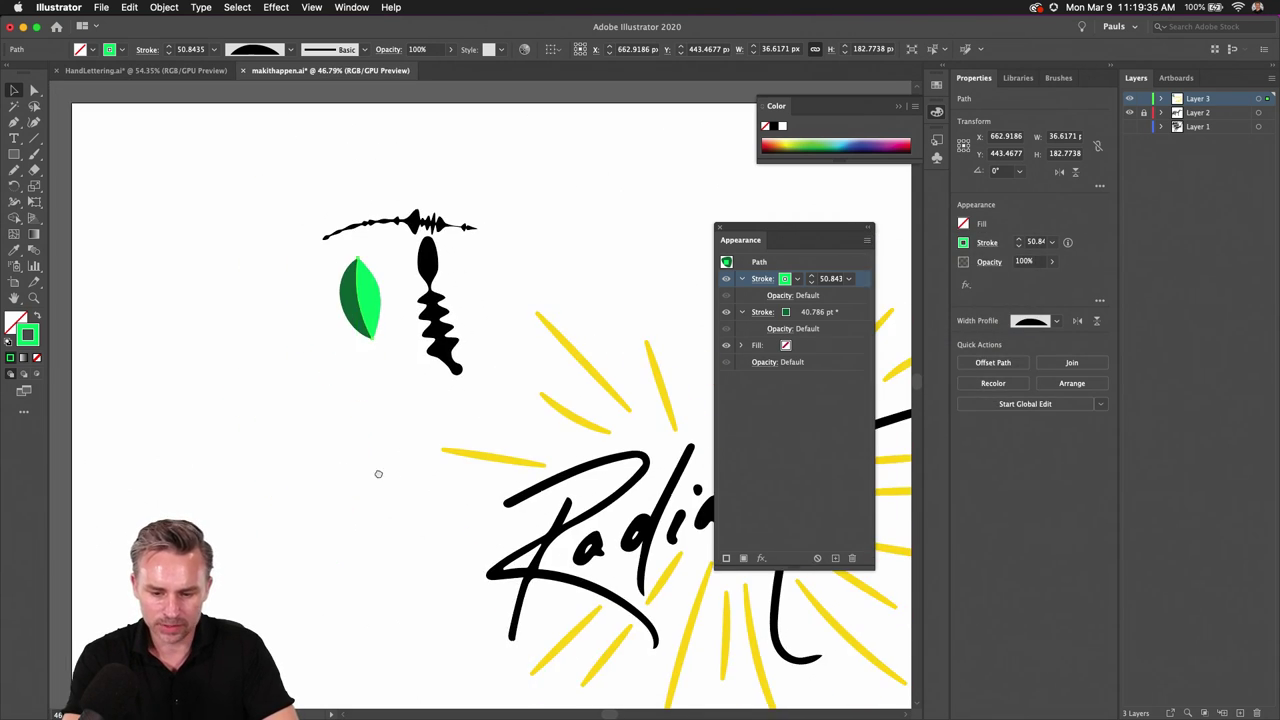
{"action": "scroll", "coordinate": [297, 457], "scroll_direction": "right", "scroll_amount": 3}
Step: Paint nine more two-tone leaves around the first leaf with the Paintbrush tool
{"action": "mouse_move", "coordinate": [190, 342]}
{"action": "left_mouse_down"}
{"action": "mouse_move", "coordinate": [235, 395]}
{"action": "mouse_move", "coordinate": [312, 424]}
{"action": "left_mouse_up"}
{"action": "key", "text": "b"}
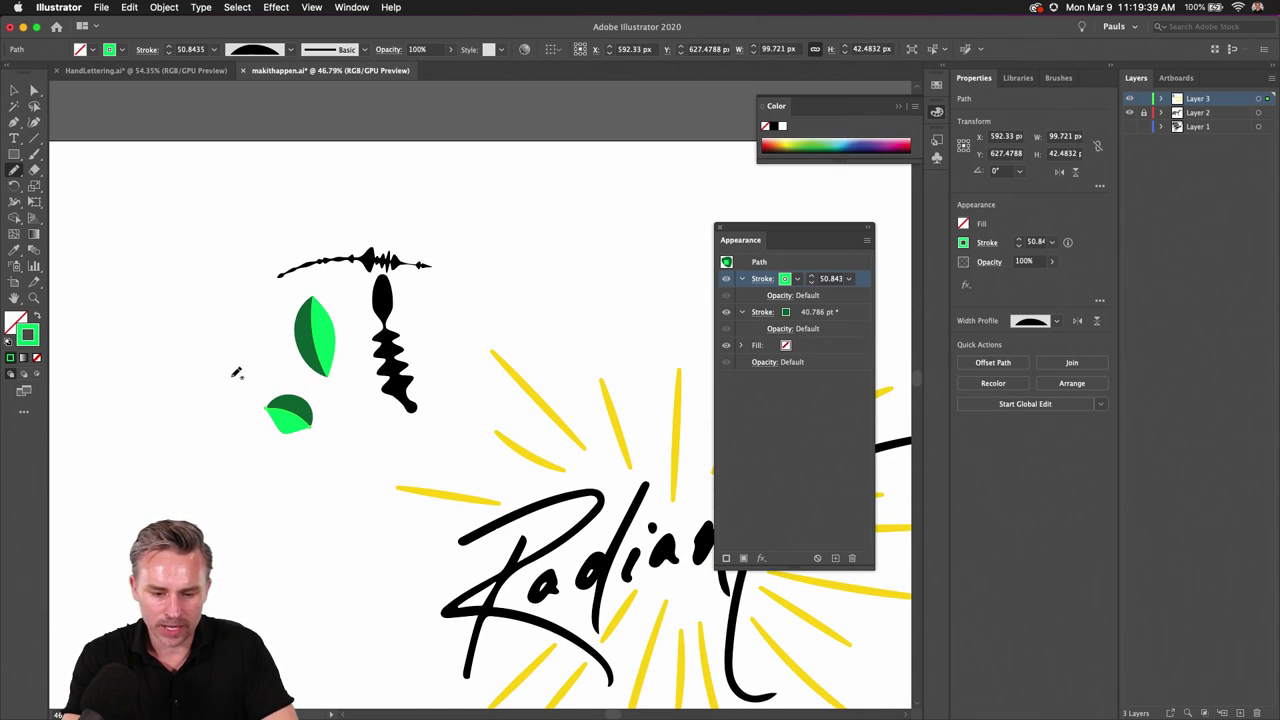
{"action": "left_click_drag", "start_coordinate": [246, 384], "coordinate": [203, 300]}
{"action": "left_click_drag", "start_coordinate": [194, 405], "coordinate": [146, 382]}
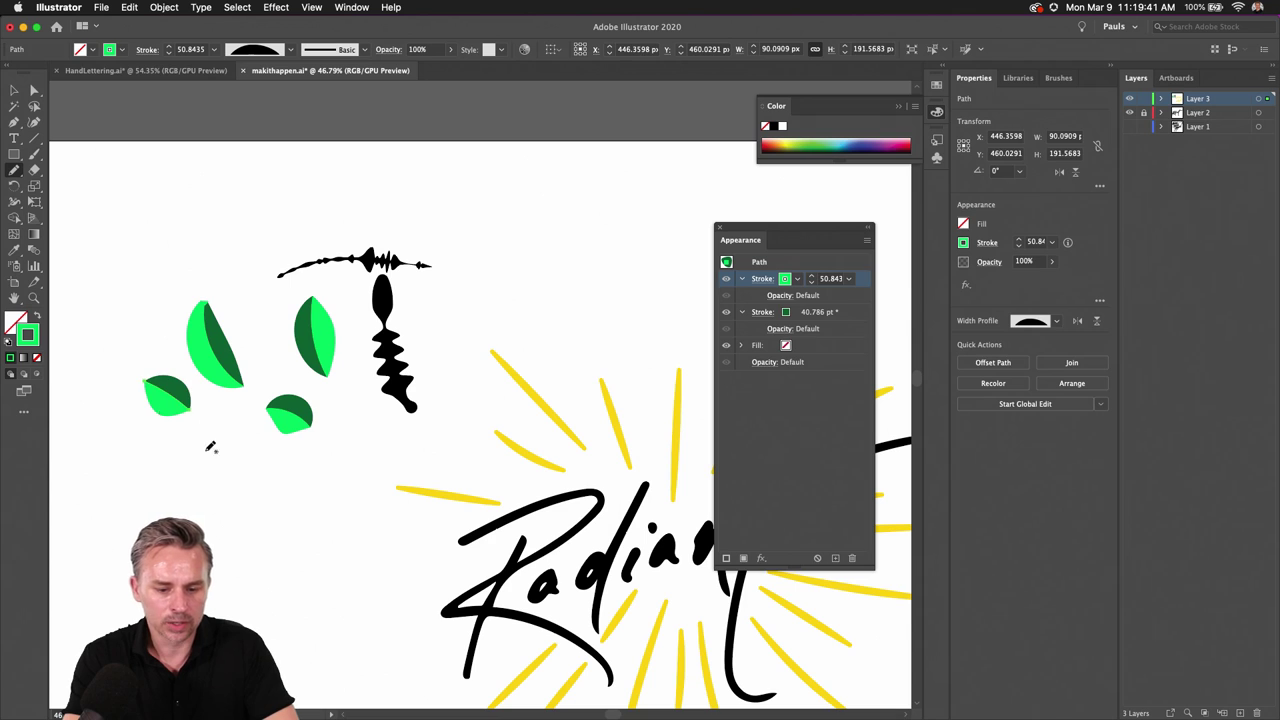
{"action": "left_click_drag", "start_coordinate": [236, 440], "coordinate": [204, 518]}
{"action": "left_click_drag", "start_coordinate": [274, 462], "coordinate": [298, 538]}
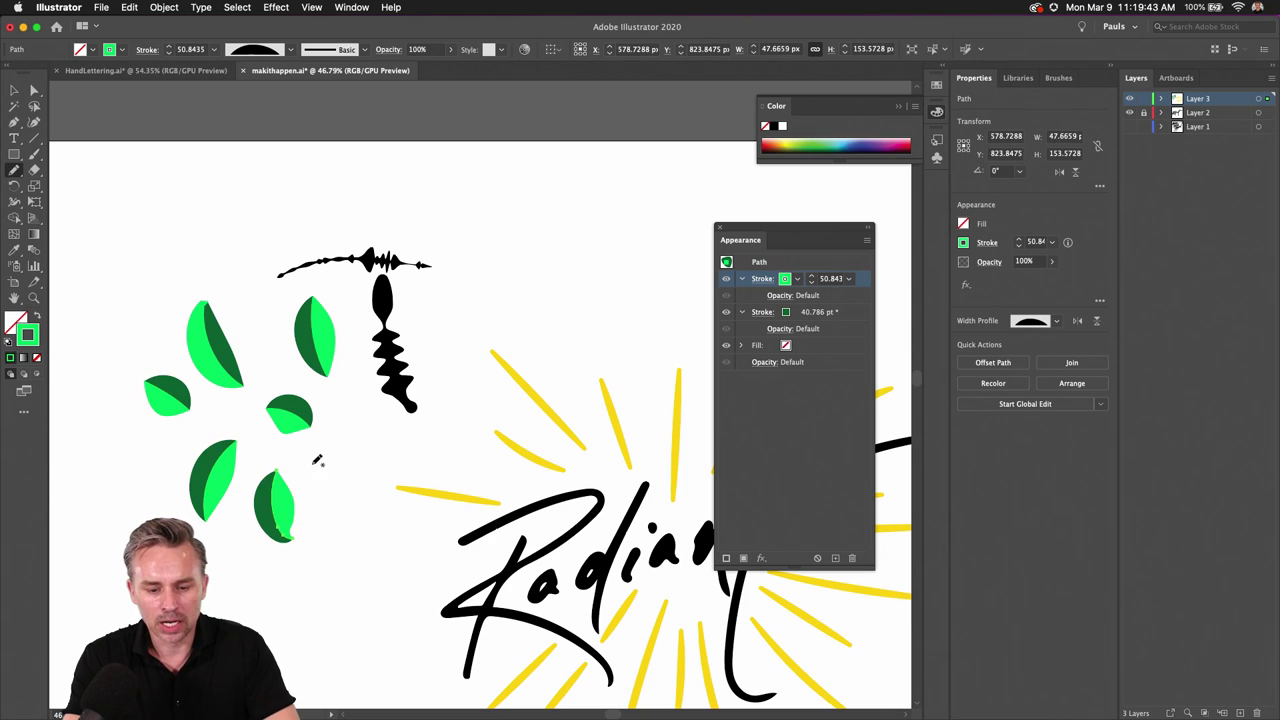
{"action": "left_click_drag", "start_coordinate": [316, 458], "coordinate": [344, 516]}
{"action": "left_click_drag", "start_coordinate": [343, 424], "coordinate": [390, 452]}
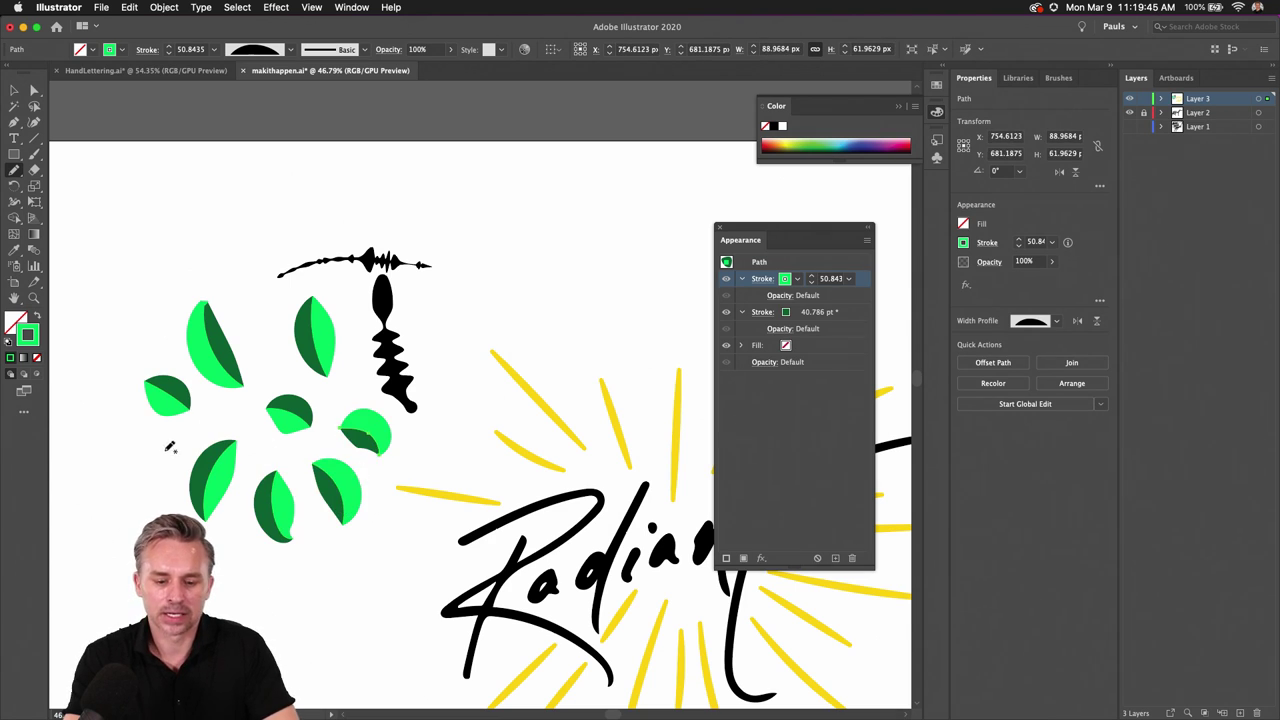
{"action": "left_click_drag", "start_coordinate": [168, 450], "coordinate": [138, 498]}
{"action": "left_click_drag", "start_coordinate": [162, 342], "coordinate": [124, 312]}
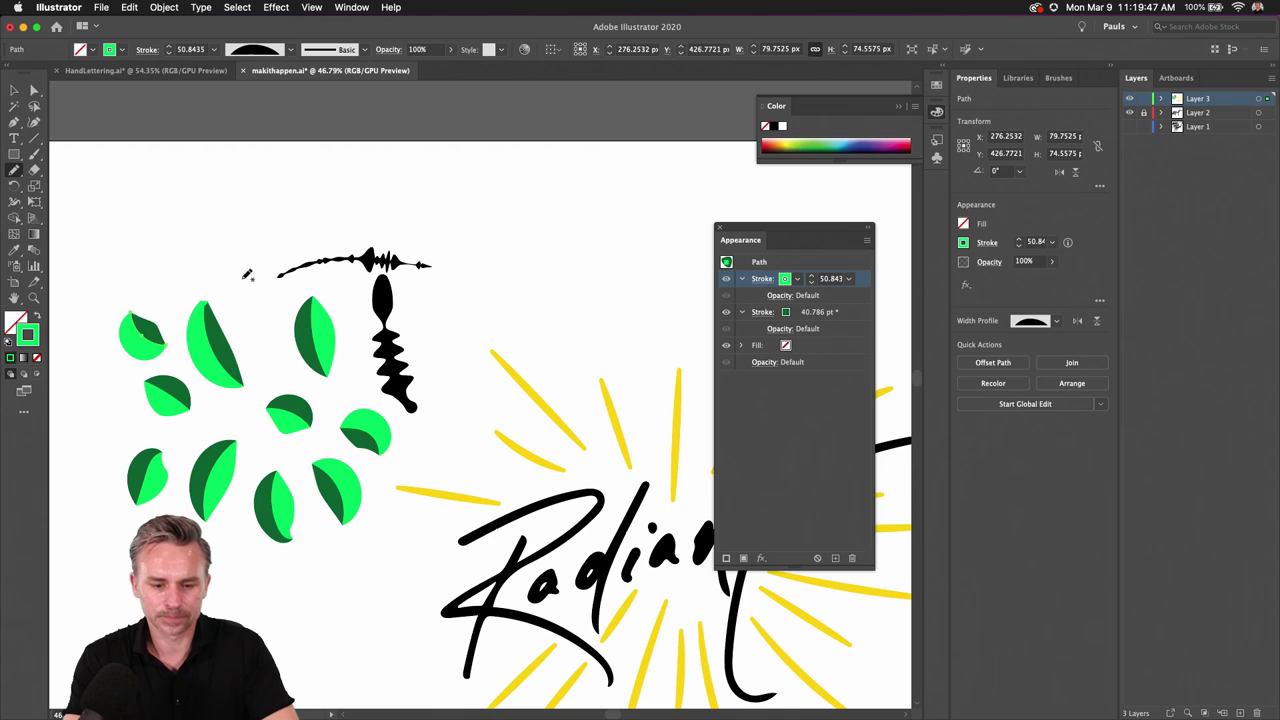
{"action": "left_click_drag", "start_coordinate": [246, 296], "coordinate": [191, 252]}
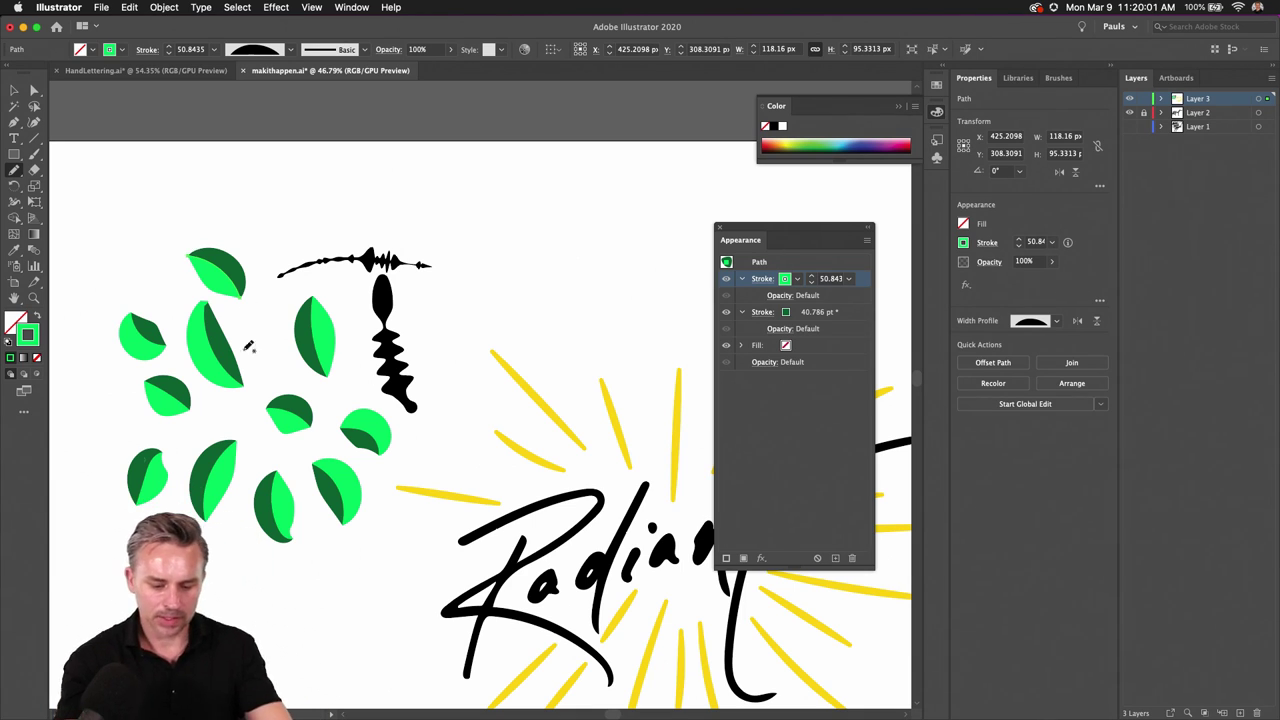
Step: On an empty canvas area, paint a tall leaf after undoing two trial leaves
{"action": "scroll", "coordinate": [143, 400], "scroll_direction": "up", "scroll_amount": 5}
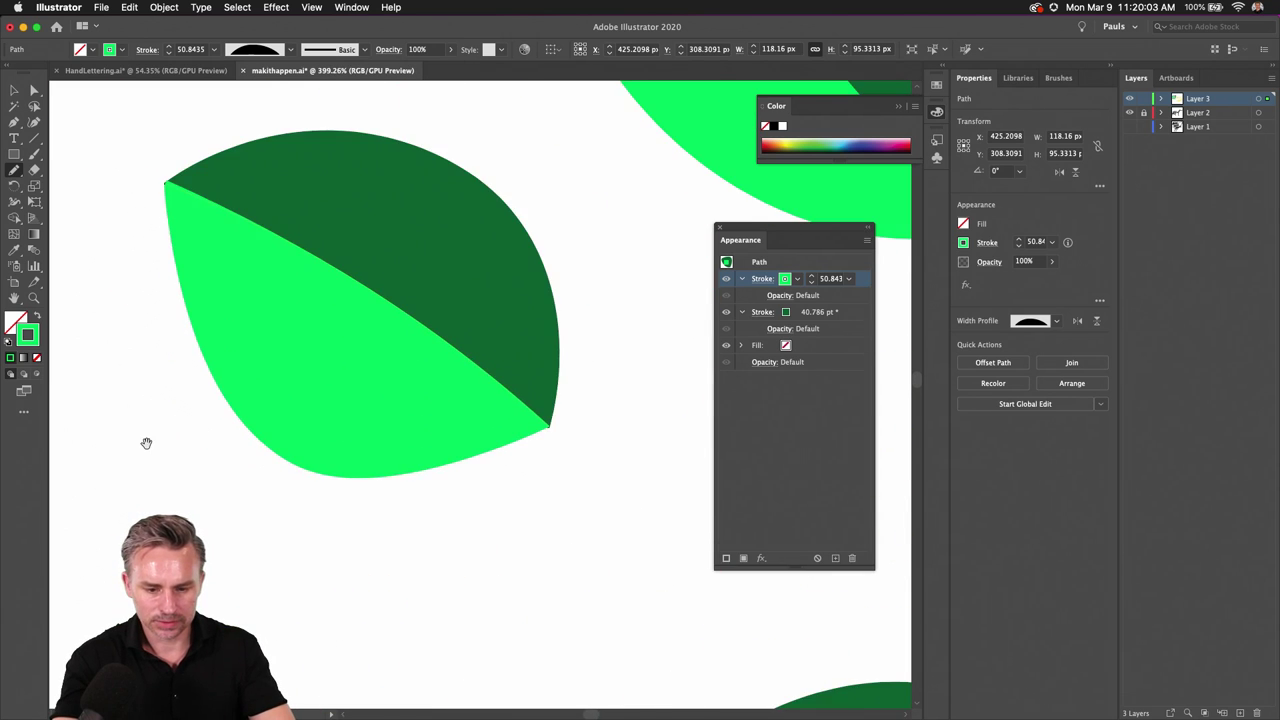
{"action": "left_click_drag", "start_coordinate": [146, 443], "coordinate": [522, 367]}
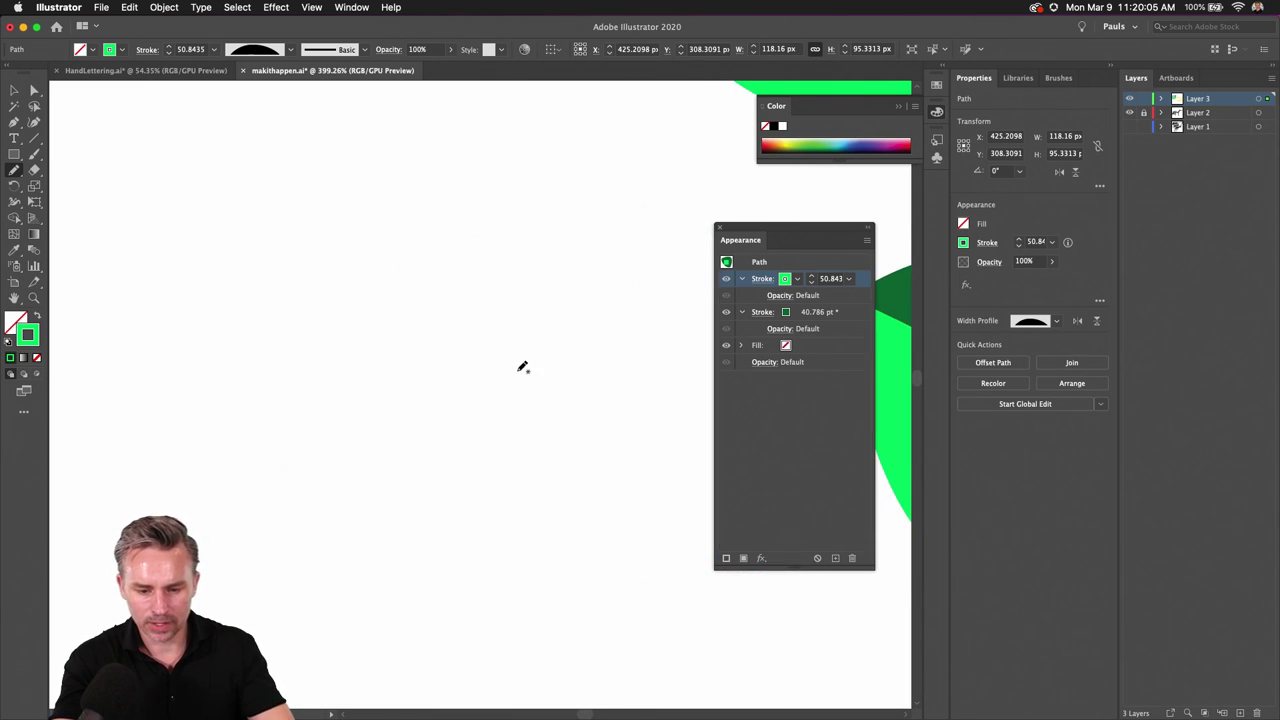
{"action": "left_click_drag", "start_coordinate": [518, 506], "coordinate": [304, 286]}
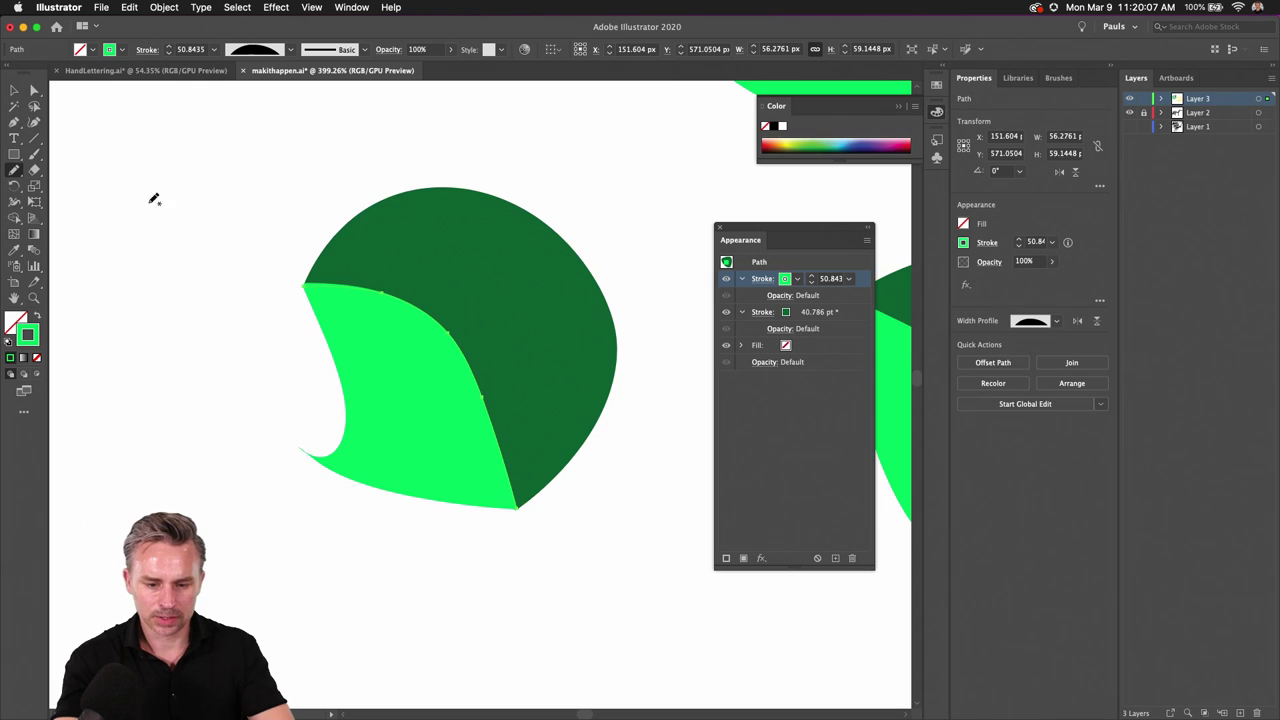
{"action": "key", "text": "super+z"}
{"action": "left_click_drag", "start_coordinate": [334, 192], "coordinate": [467, 547]}
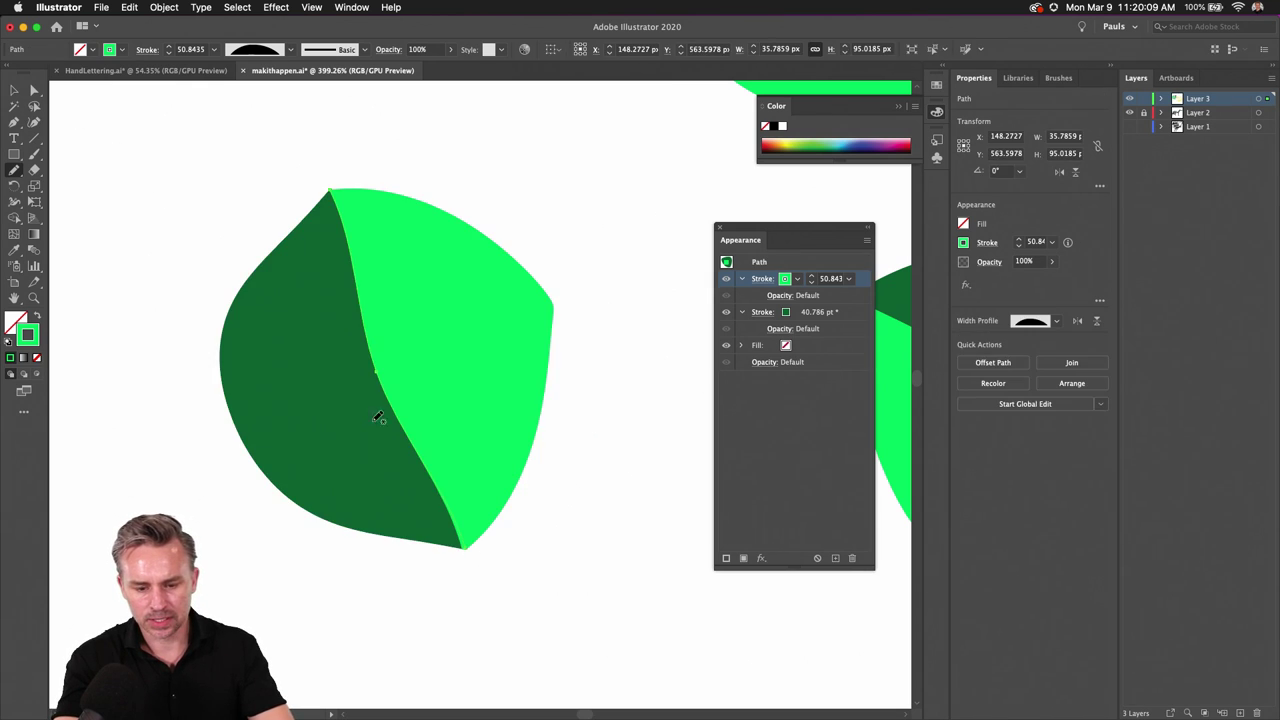
{"action": "key", "text": "super+z"}
{"action": "mouse_move", "coordinate": [304, 138]}
{"action": "left_mouse_down"}
{"action": "mouse_move", "coordinate": [311, 226]}
{"action": "mouse_move", "coordinate": [565, 688]}
{"action": "left_mouse_up"}
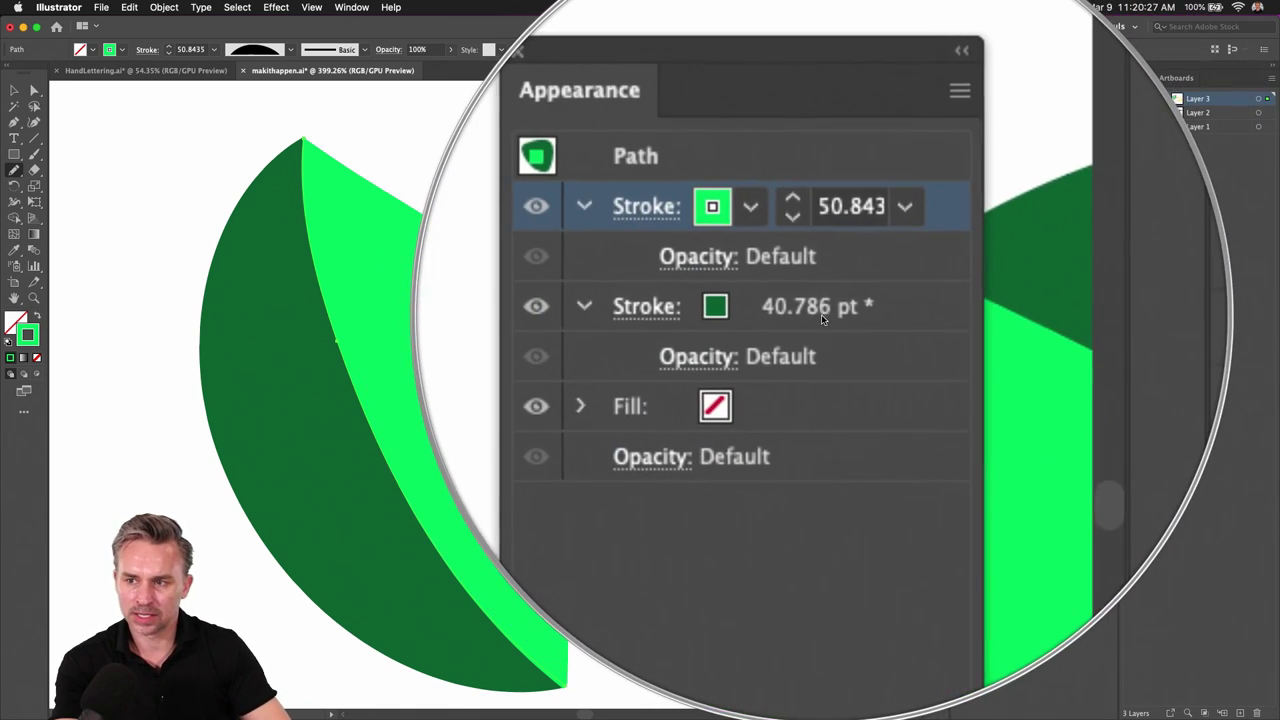
Step: Change the leaf's top stroke colour to mint green 00E8AB at hue 165°
{"action": "left_click", "coordinate": [821, 314]}
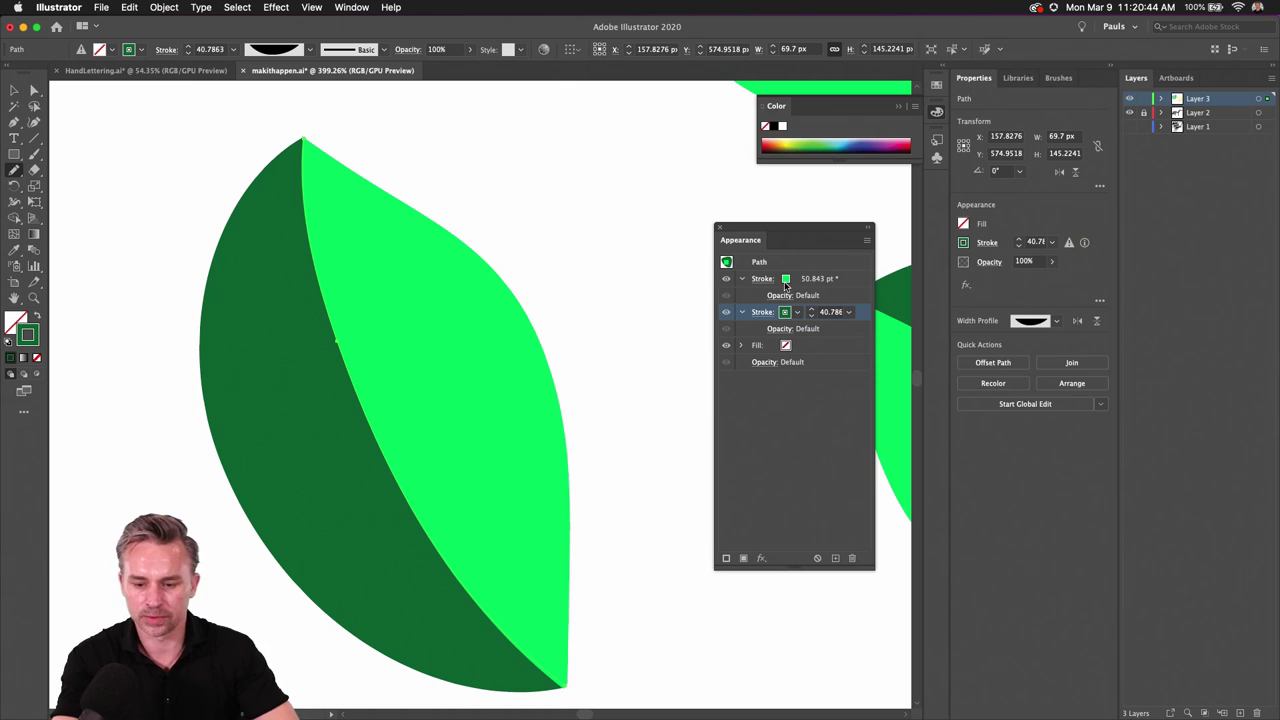
{"action": "left_click", "coordinate": [785, 280]}
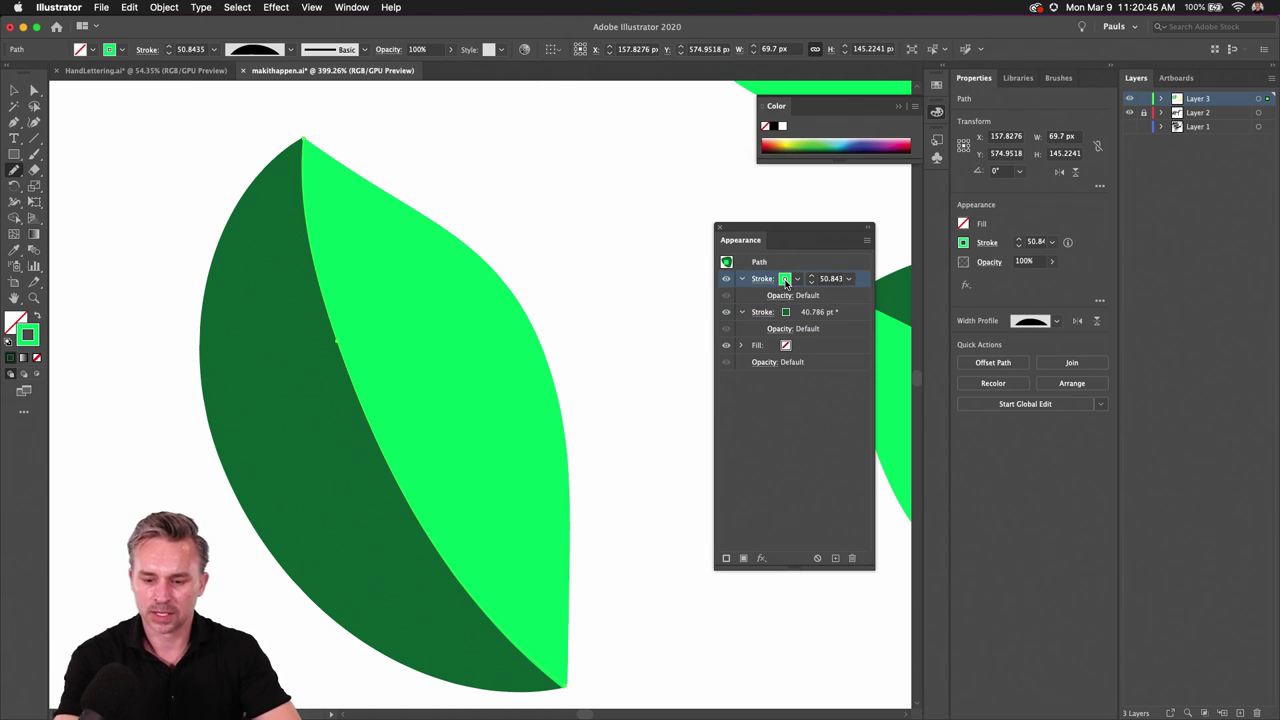
{"action": "left_click", "coordinate": [786, 282]}
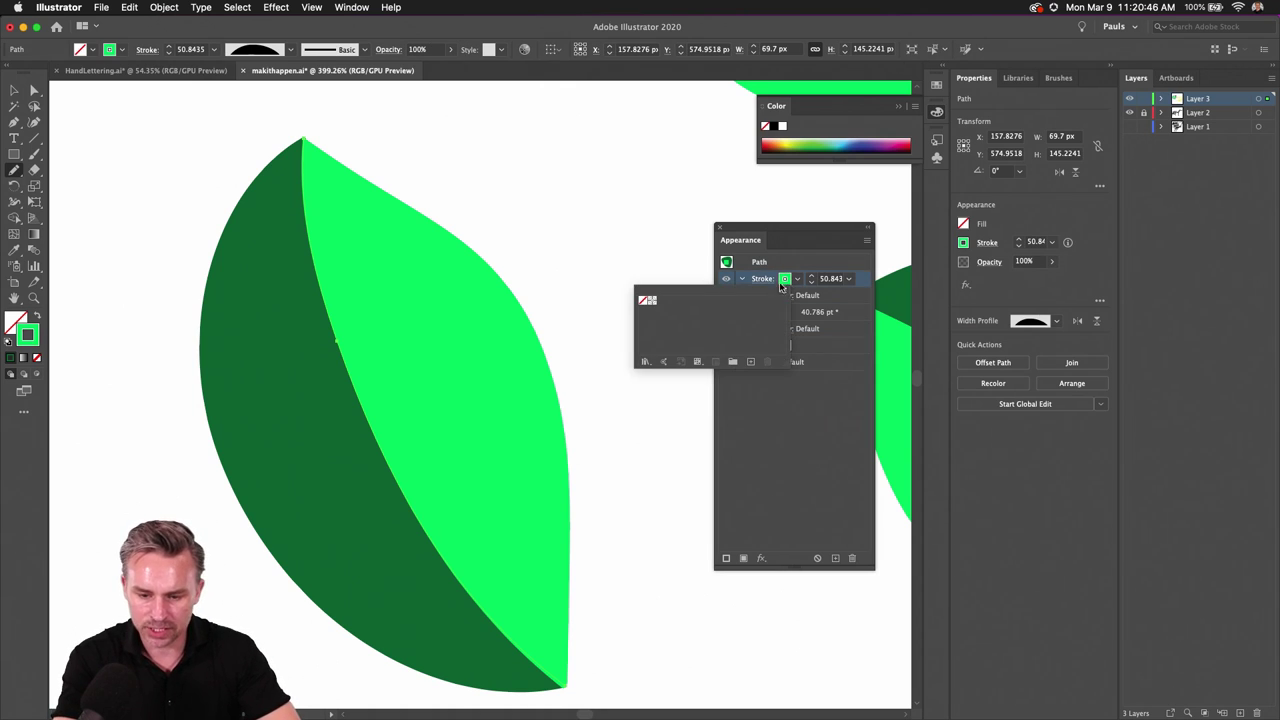
{"action": "double_click", "coordinate": [28, 333]}
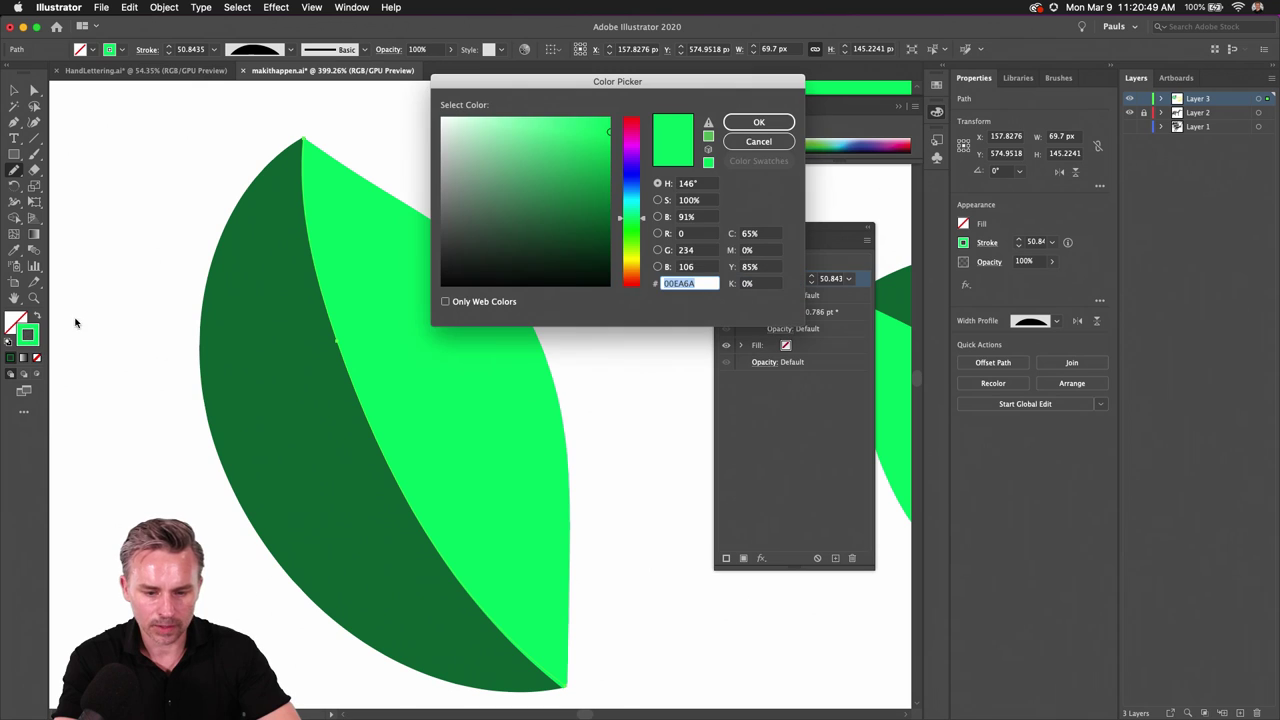
{"action": "left_click", "coordinate": [631, 211]}
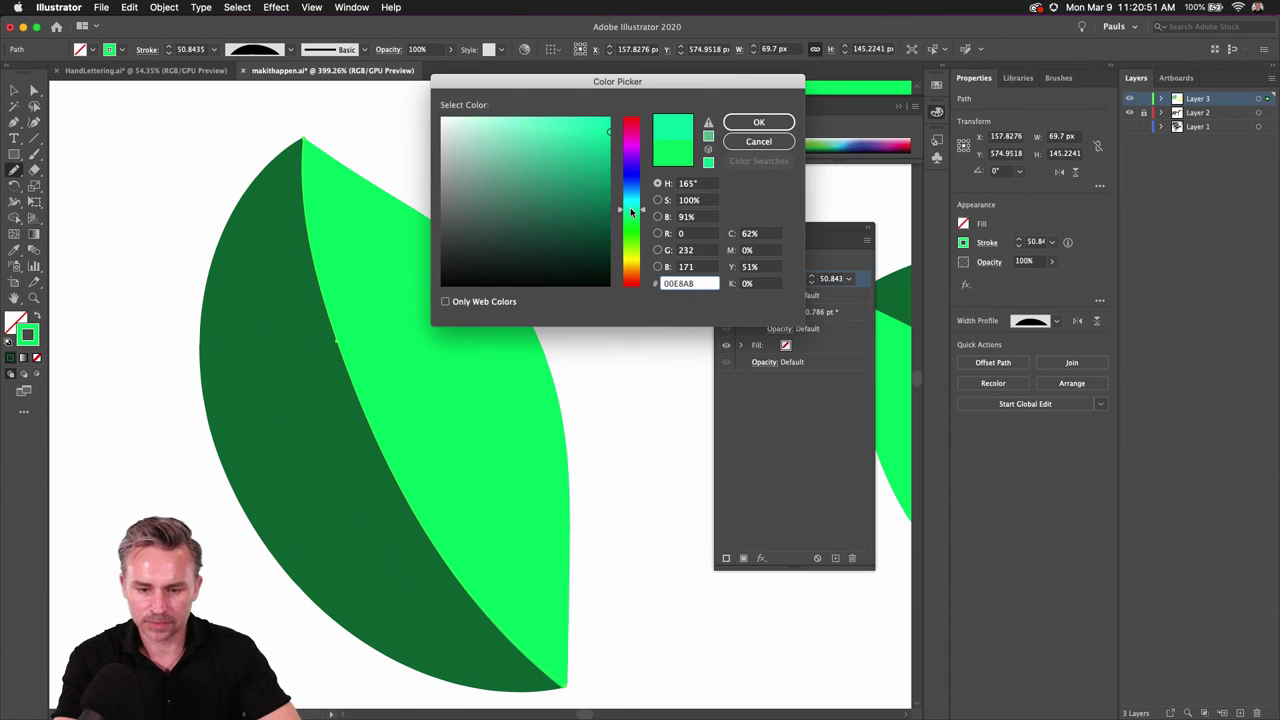
{"action": "key", "text": "Return"}
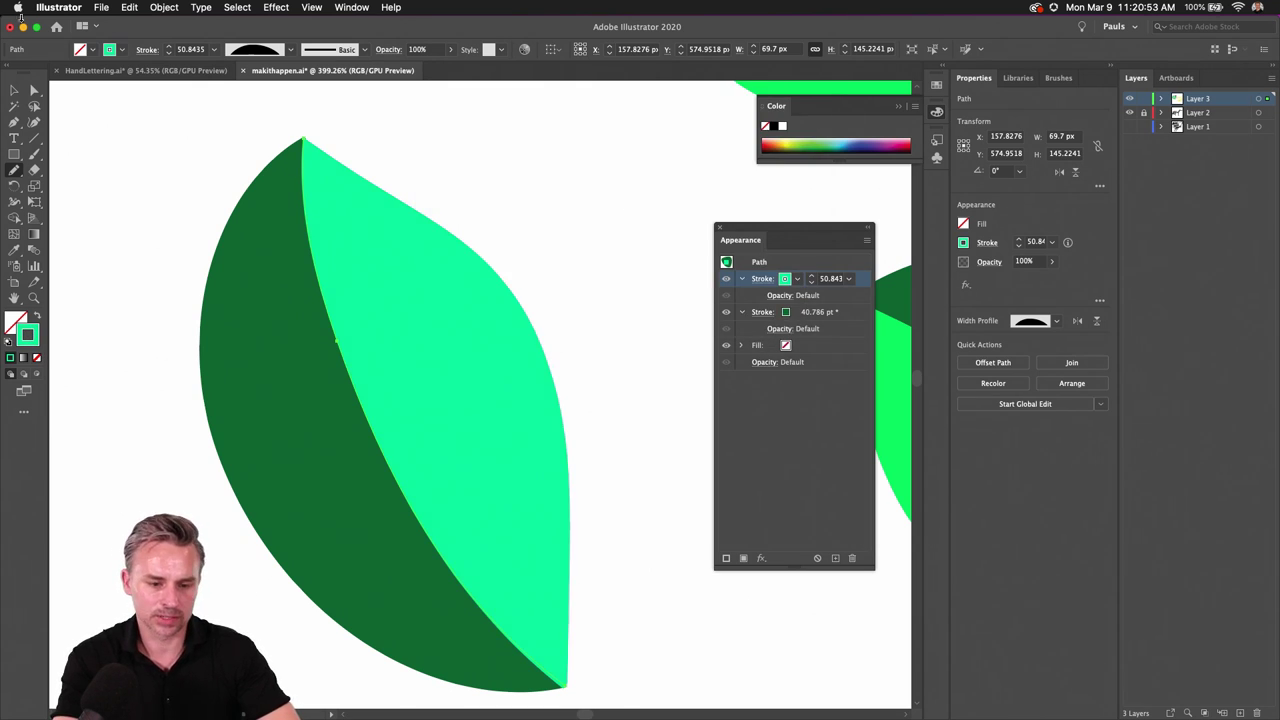
Step: Return to the Selection tool and deselect the leaf
{"action": "key", "text": "v"}
{"action": "scroll", "coordinate": [213, 248], "scroll_direction": "down", "scroll_amount": 1}
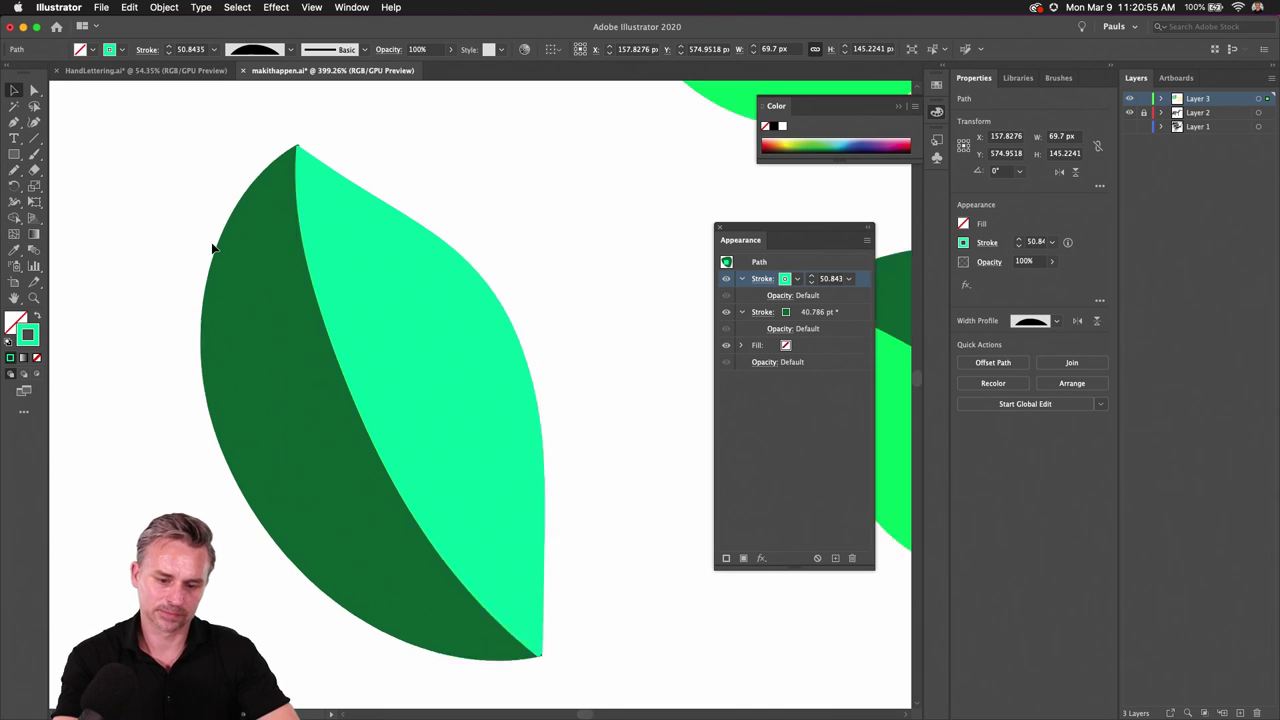
{"action": "scroll", "coordinate": [251, 209], "scroll_direction": "down", "scroll_amount": 6}
{"action": "left_click", "coordinate": [350, 210]}
Step: Dock the Appearance panel and collapse the Color panel off the leaf artwork
{"action": "left_click_drag", "start_coordinate": [354, 209], "coordinate": [348, 281]}
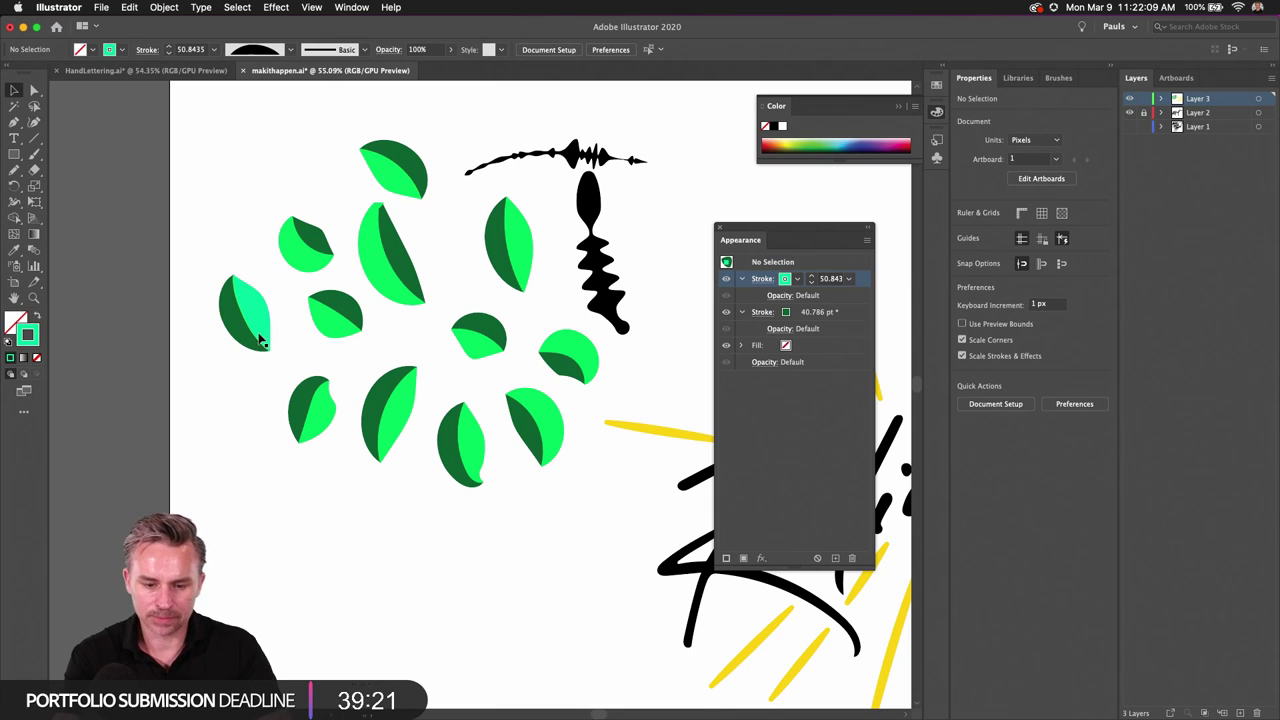
{"action": "left_click_drag", "start_coordinate": [810, 250], "coordinate": [773, 208]}
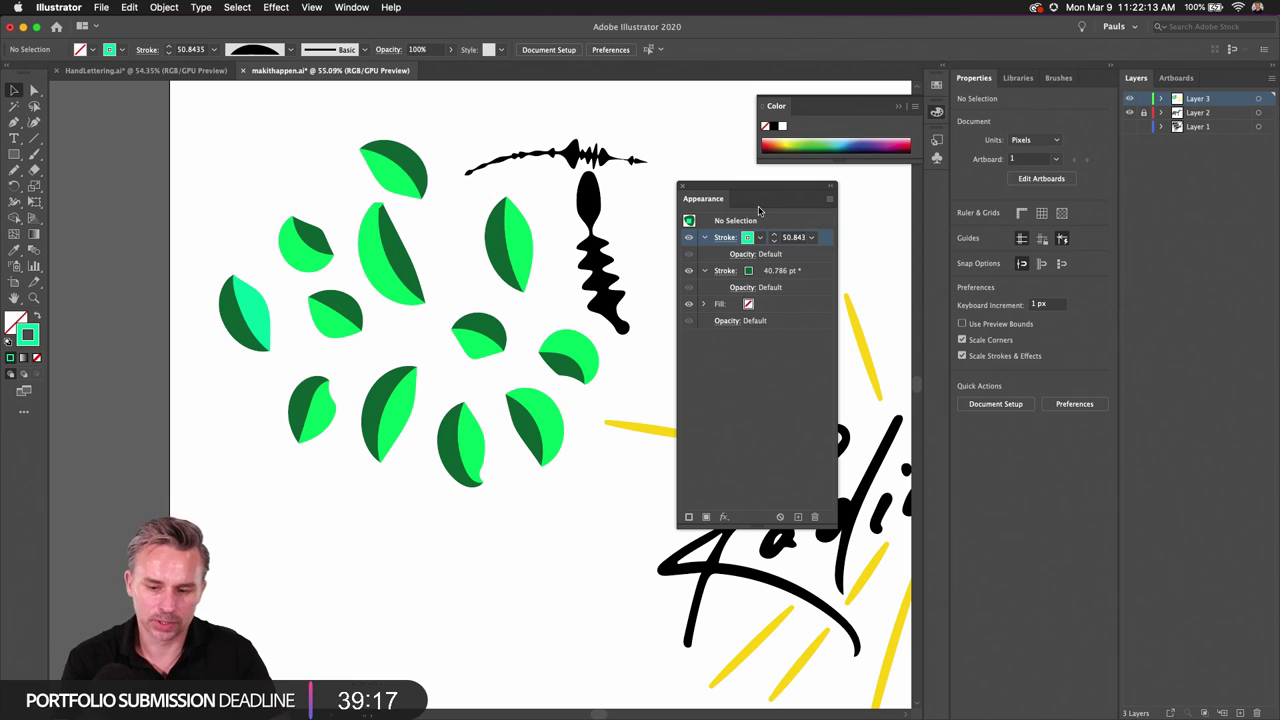
{"action": "mouse_move", "coordinate": [718, 200]}
{"action": "left_mouse_down"}
{"action": "mouse_move", "coordinate": [903, 175]}
{"action": "mouse_move", "coordinate": [940, 150]}
{"action": "mouse_move", "coordinate": [937, 172]}
{"action": "left_mouse_up"}
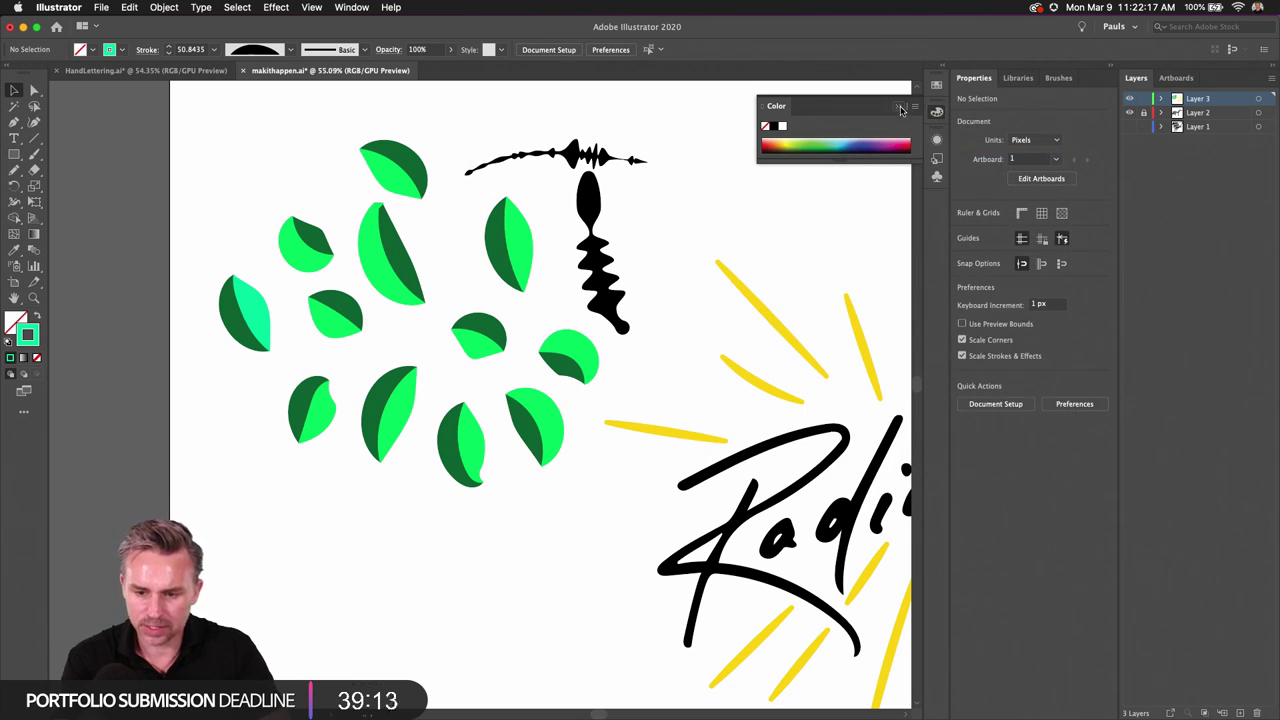
{"action": "left_click", "coordinate": [899, 106]}
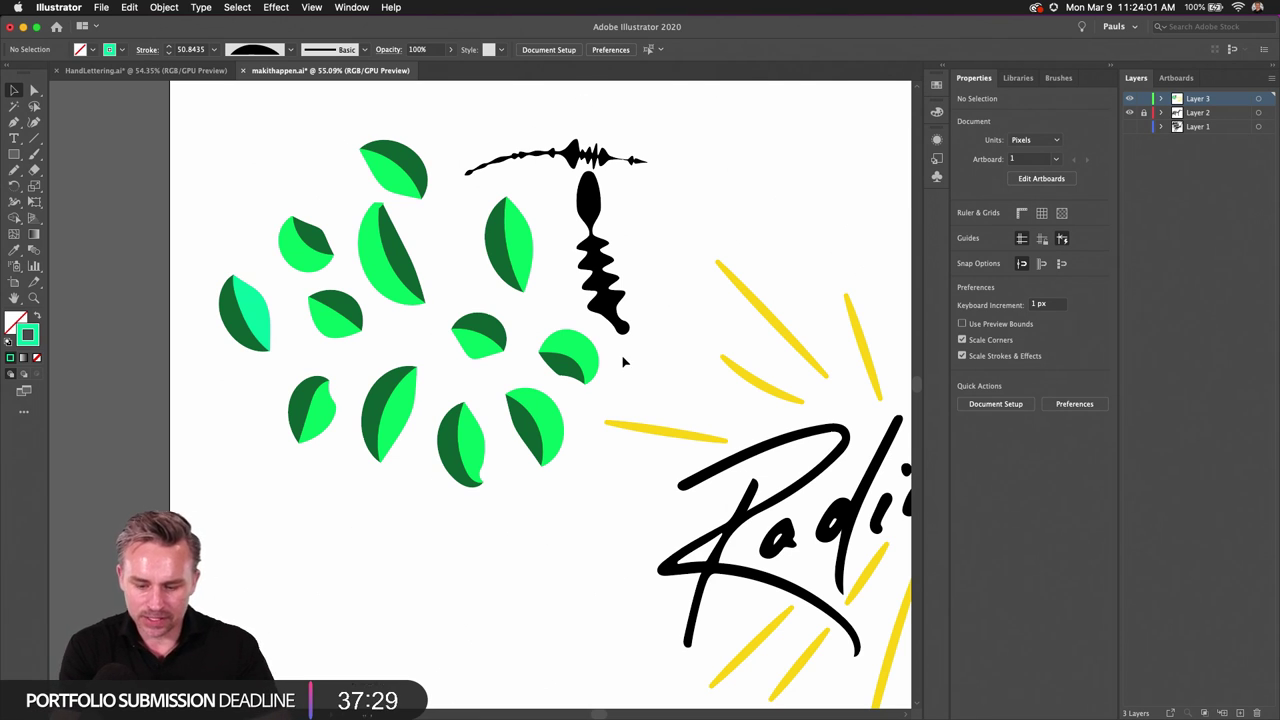
Step: Hide all layers except Layer 1 and add a new Layer 4 beneath it
{"action": "key", "text": "super+minus"}
{"action": "left_click_drag", "start_coordinate": [752, 473], "coordinate": [387, 433]}
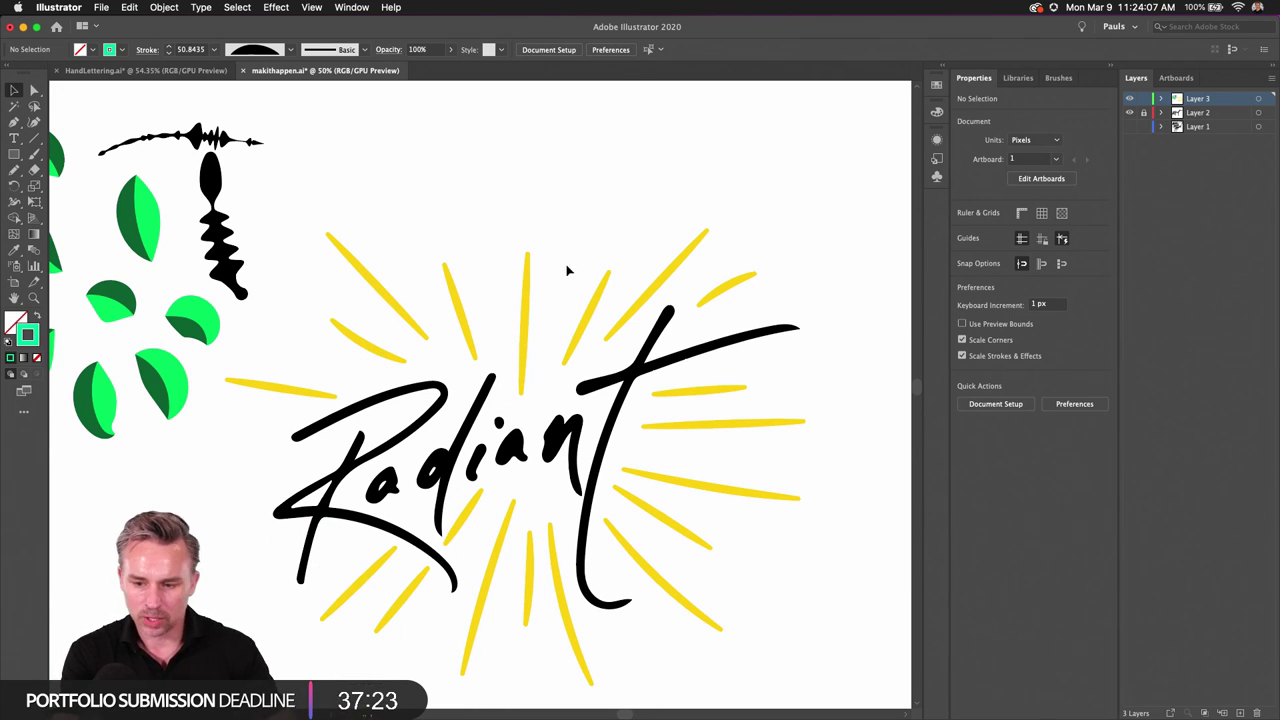
{"action": "left_click_drag", "start_coordinate": [1131, 100], "coordinate": [1134, 128]}
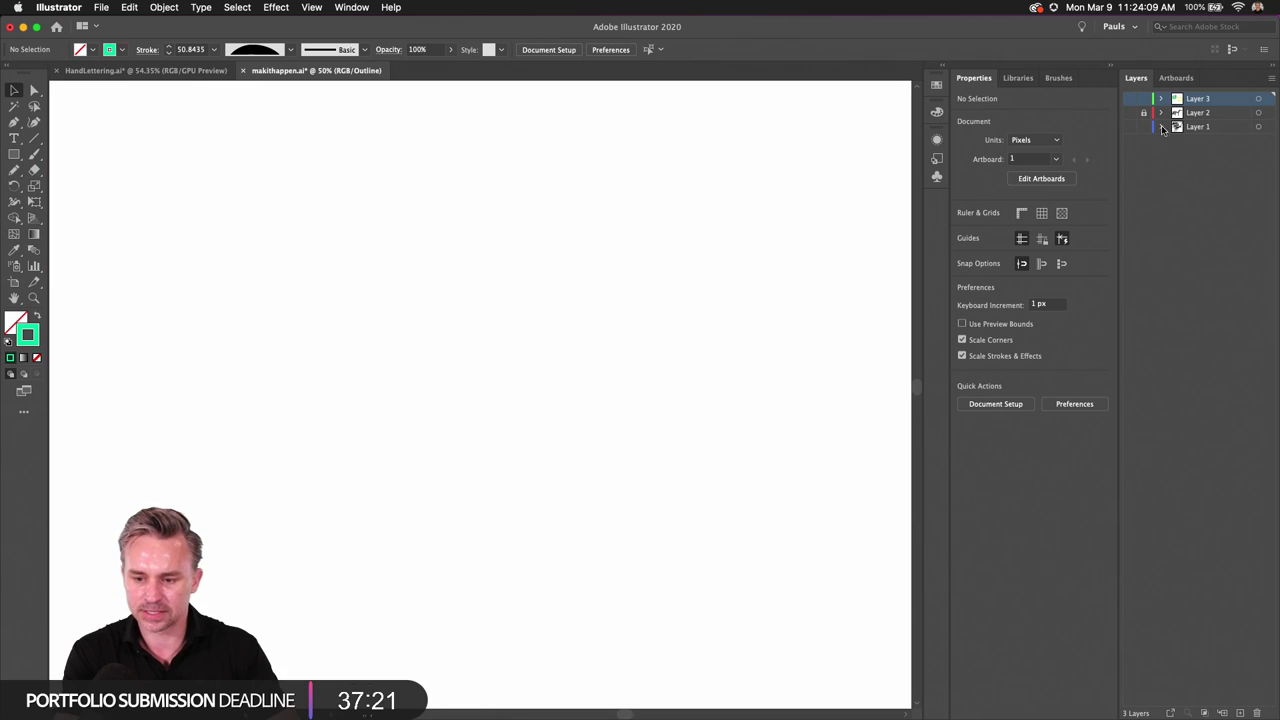
{"action": "left_click", "coordinate": [1165, 127]}
{"action": "left_click", "coordinate": [1131, 127]}
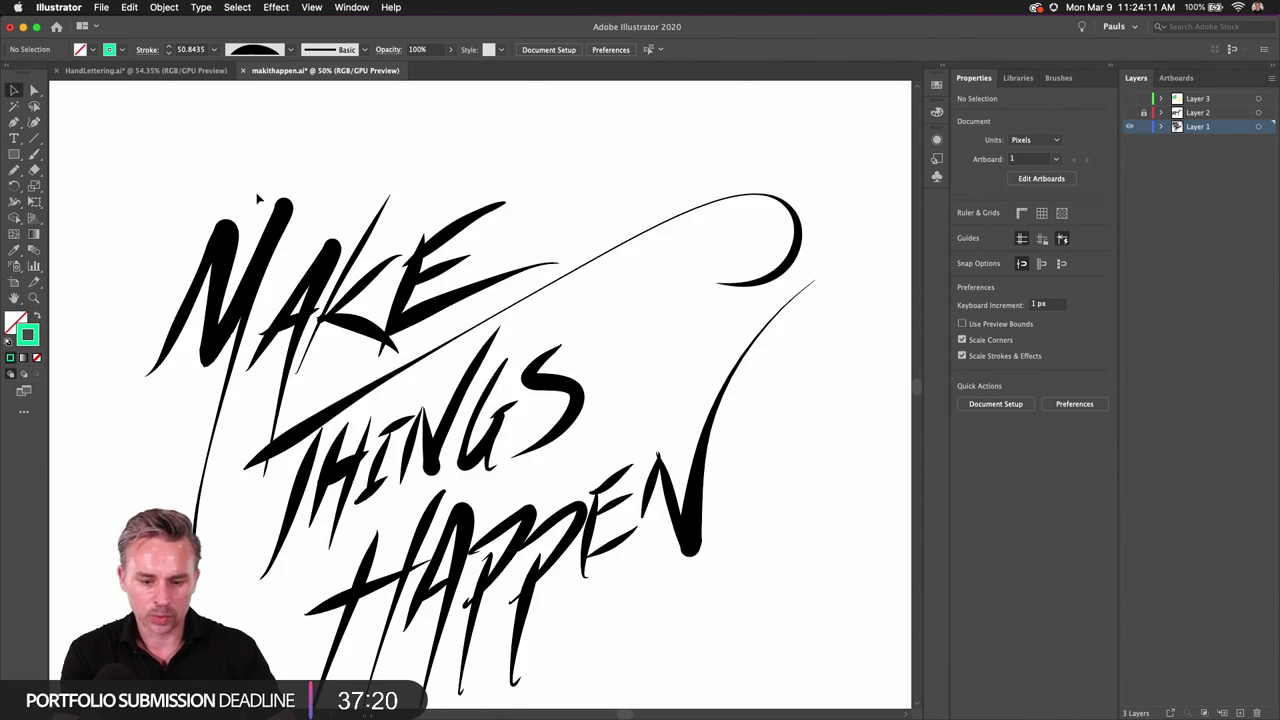
{"action": "scroll", "coordinate": [257, 197], "scroll_direction": "down", "scroll_amount": 4}
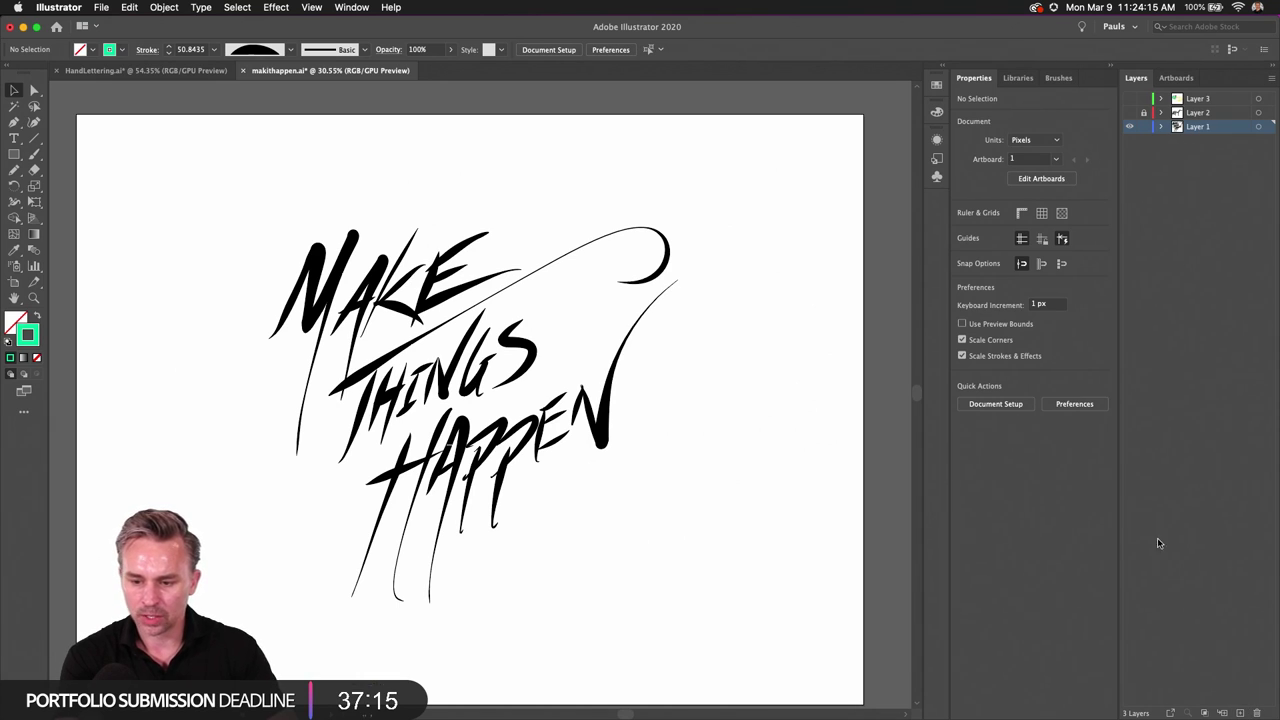
{"action": "left_click", "coordinate": [1240, 713]}
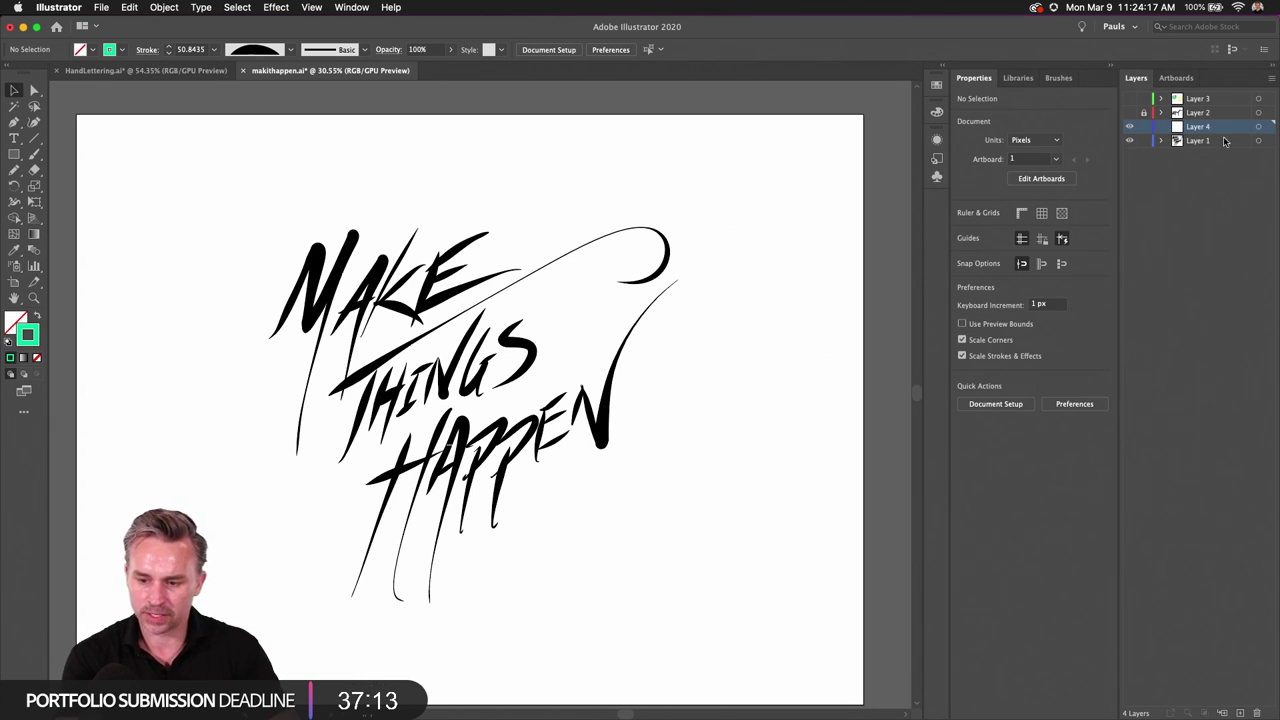
{"action": "left_click_drag", "start_coordinate": [1219, 140], "coordinate": [1219, 147]}
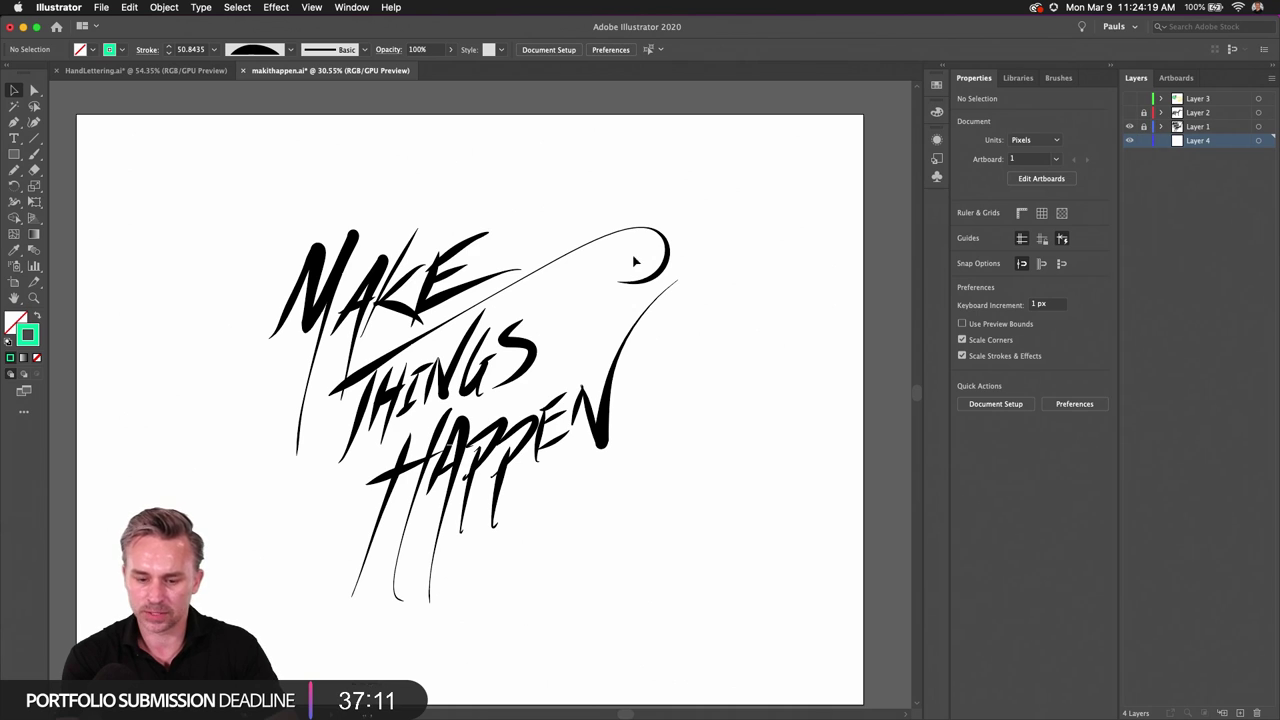
Step: Marquee-select all the Make Things Happen lettering paths
{"action": "left_click", "coordinate": [14, 156]}
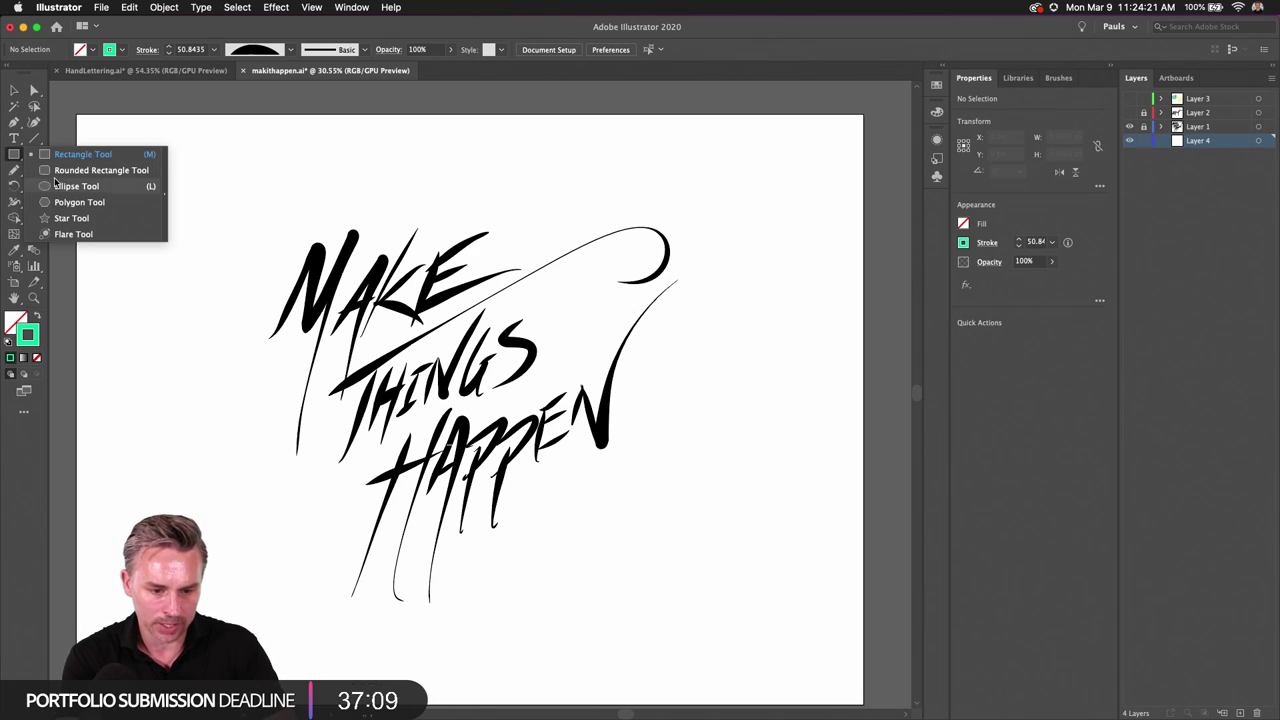
{"action": "left_click", "coordinate": [56, 186]}
{"action": "key", "text": "v"}
{"action": "left_click_drag", "start_coordinate": [210, 168], "coordinate": [729, 643]}
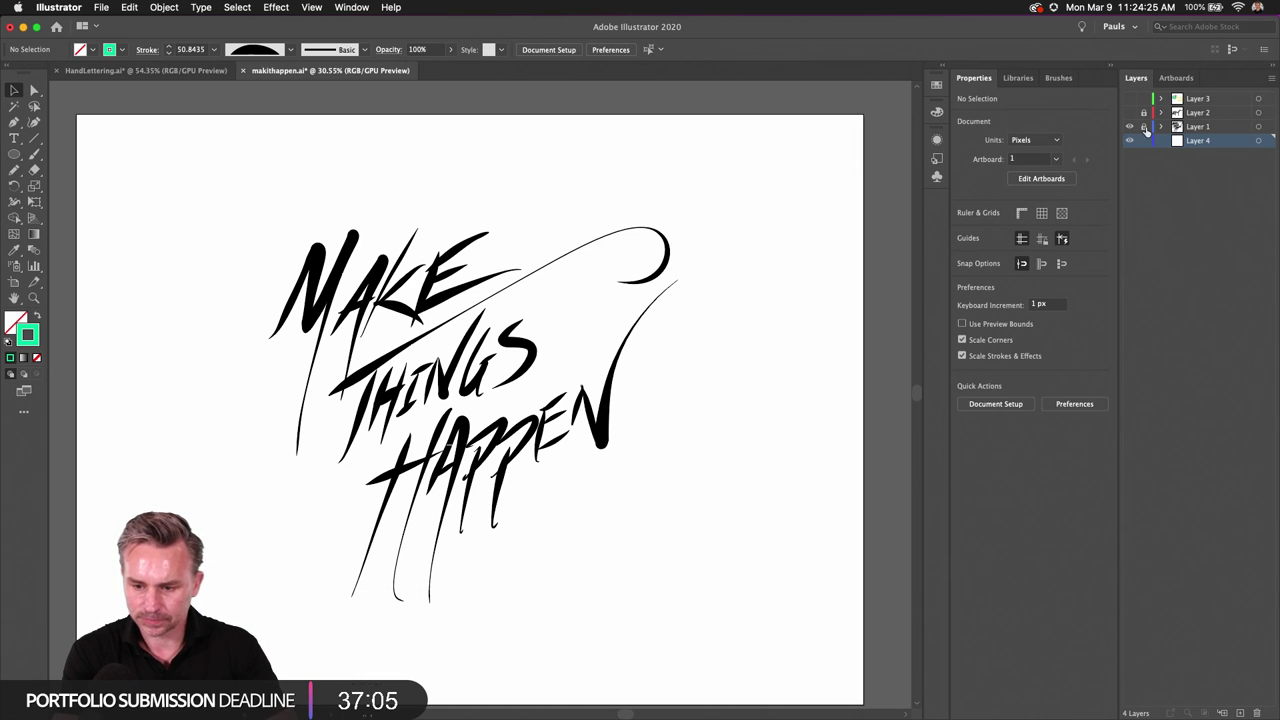
{"action": "left_click_drag", "start_coordinate": [230, 188], "coordinate": [760, 655]}
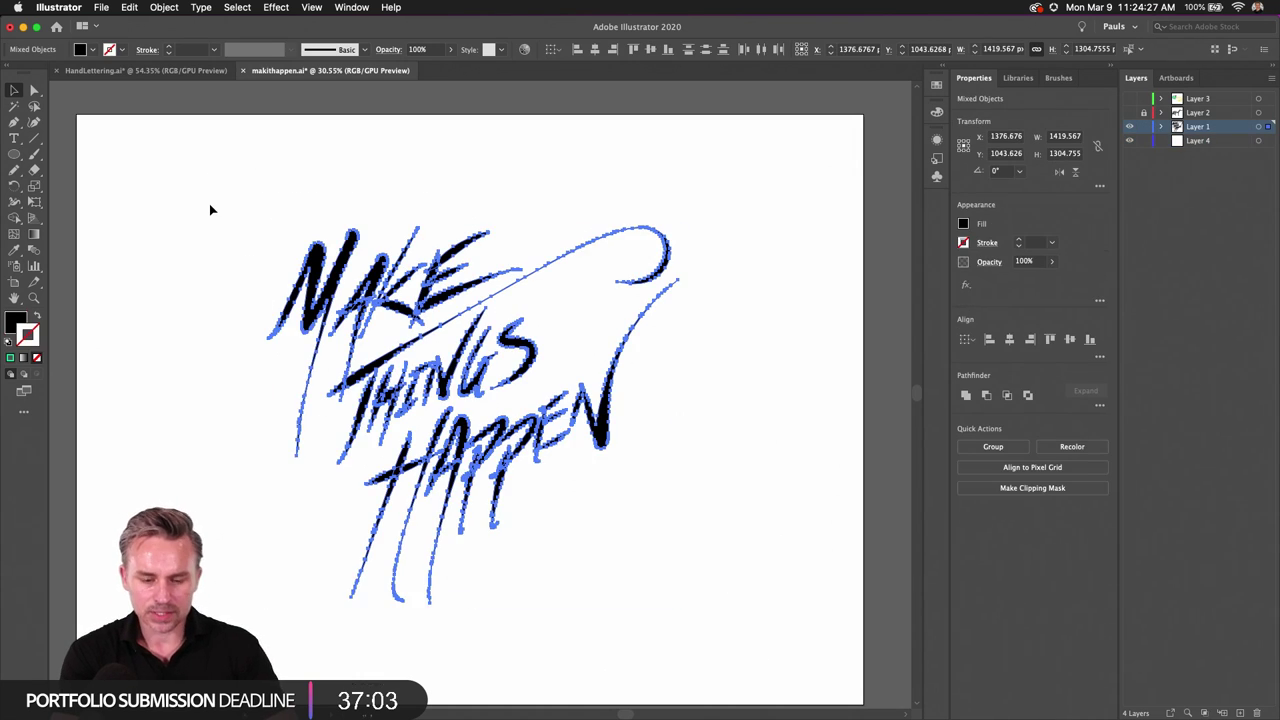
{"action": "left_click", "coordinate": [101, 7]}
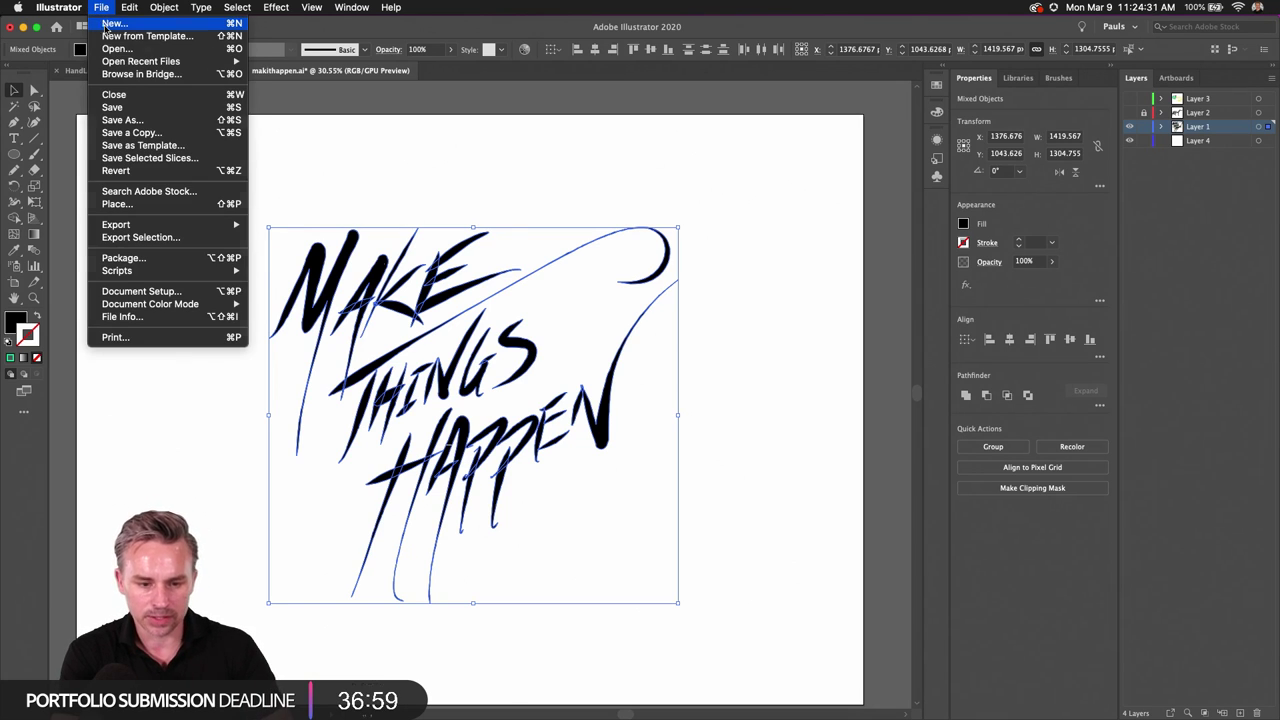
Step: Create a blank document from the 1920 × 1080 px preset
{"action": "left_click", "coordinate": [106, 23]}
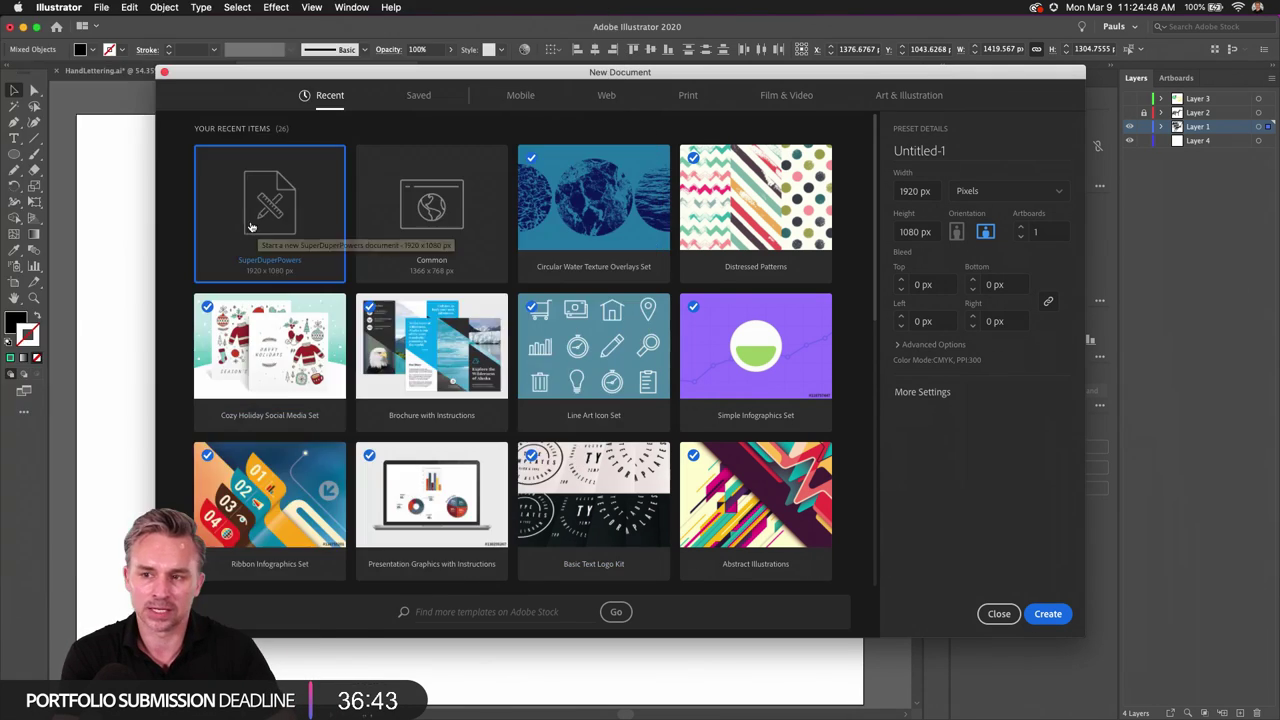
{"action": "left_click", "coordinate": [1050, 614]}
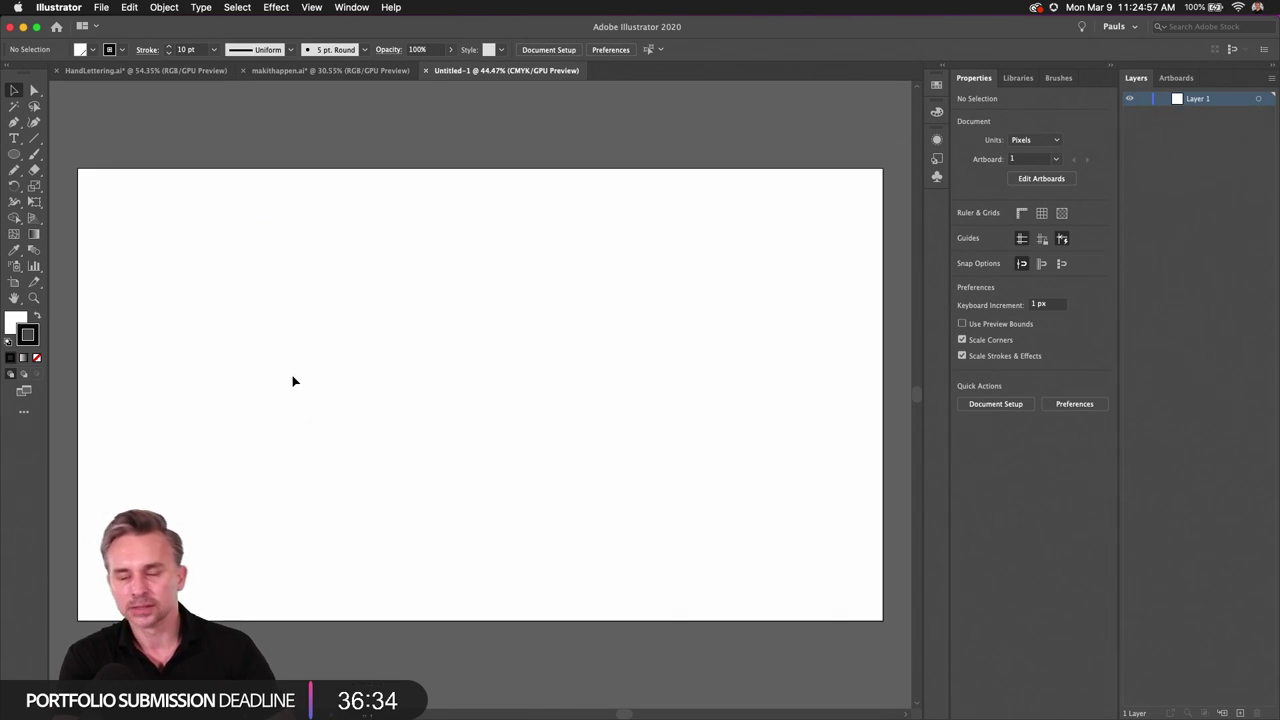
Step: Paste the lettering onto a new layer, scaling it down and moving it onto the artboard
{"action": "left_click", "coordinate": [1239, 713]}
{"action": "key", "text": "super+v"}
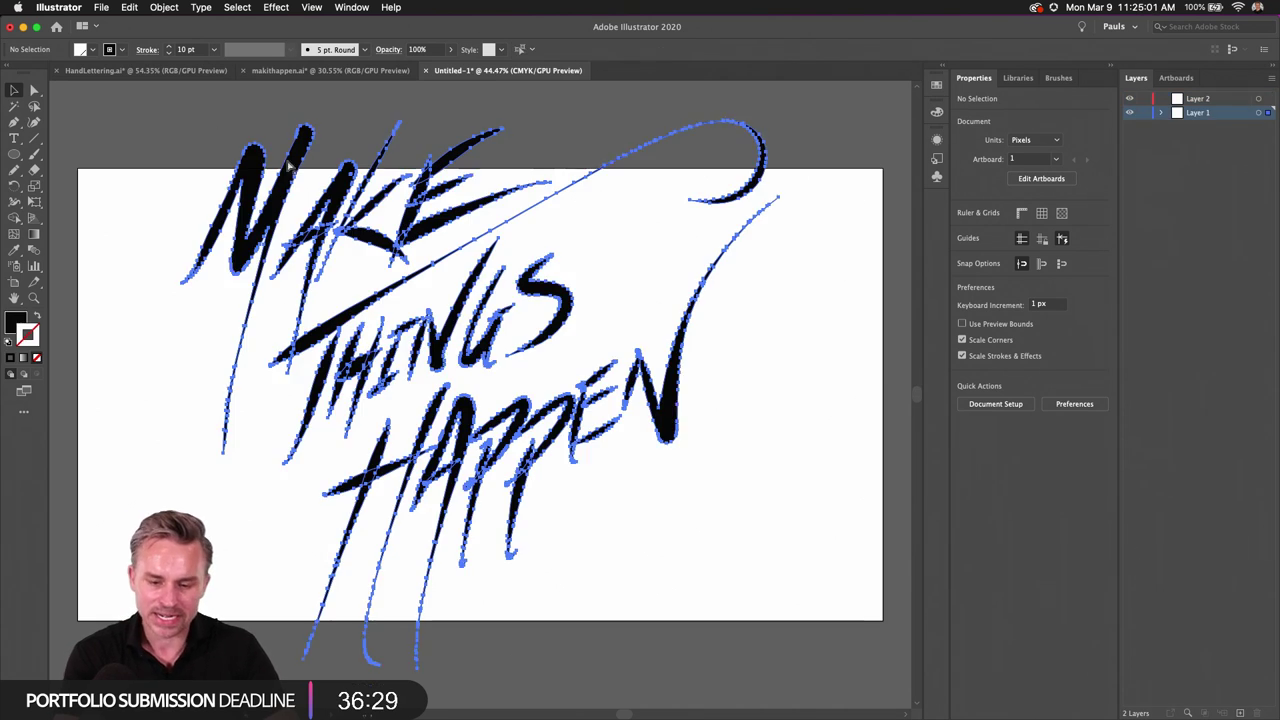
{"action": "left_click_drag", "start_coordinate": [180, 121], "coordinate": [353, 278]}
{"action": "left_click_drag", "start_coordinate": [394, 333], "coordinate": [354, 252]}
{"action": "left_click_drag", "start_coordinate": [398, 311], "coordinate": [345, 277]}
Step: Drag the artboard's left and right edges inward to about 1279 px wide
{"action": "left_click", "coordinate": [14, 285]}
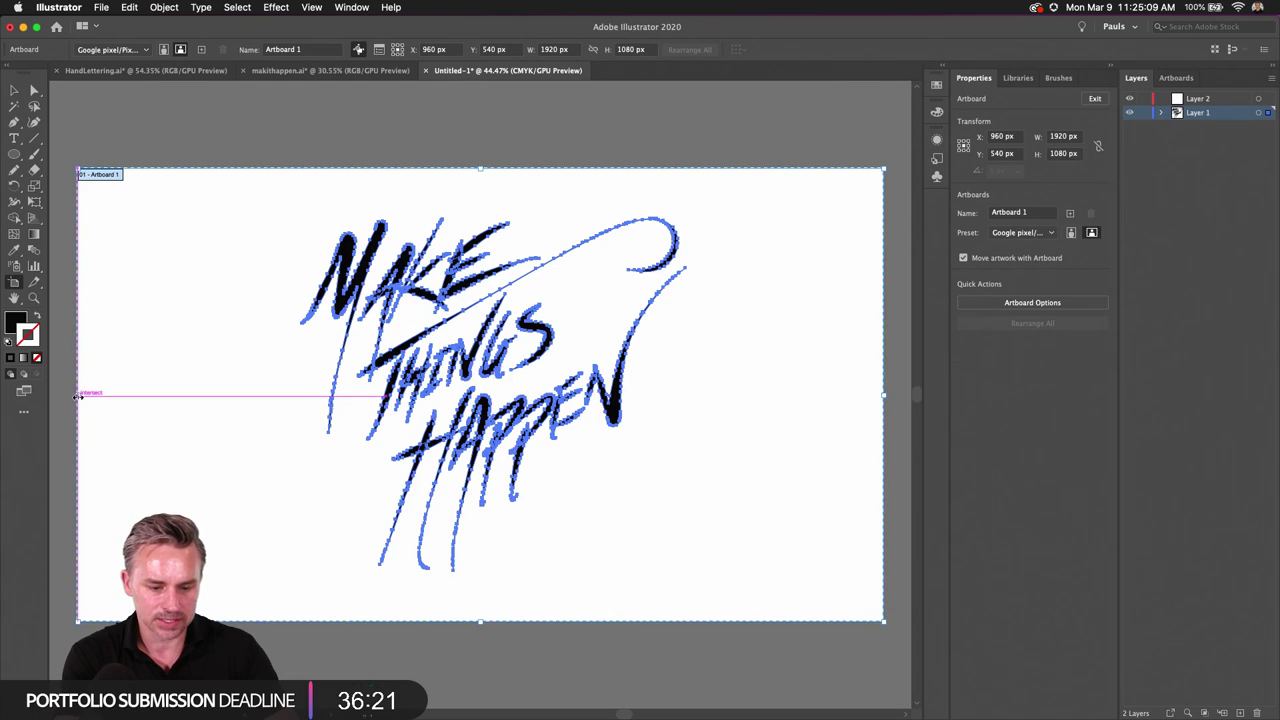
{"action": "left_click_drag", "start_coordinate": [80, 394], "coordinate": [222, 407]}
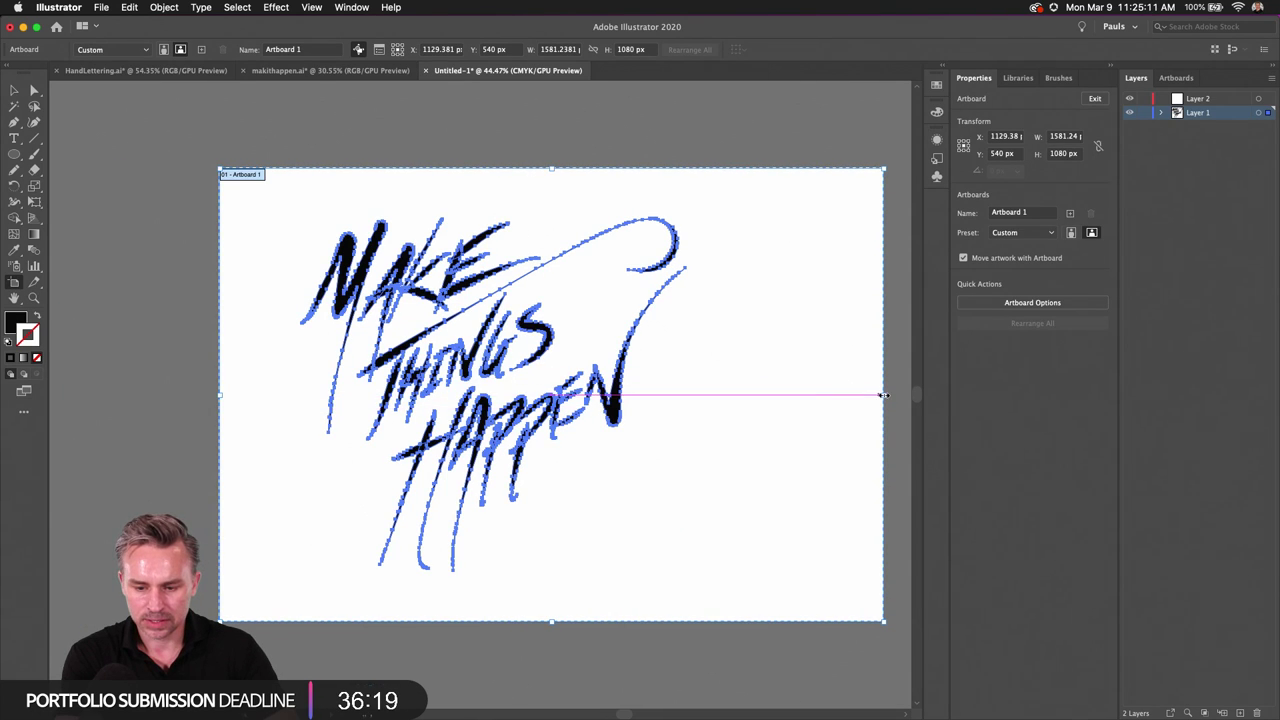
{"action": "left_click_drag", "start_coordinate": [882, 393], "coordinate": [757, 392]}
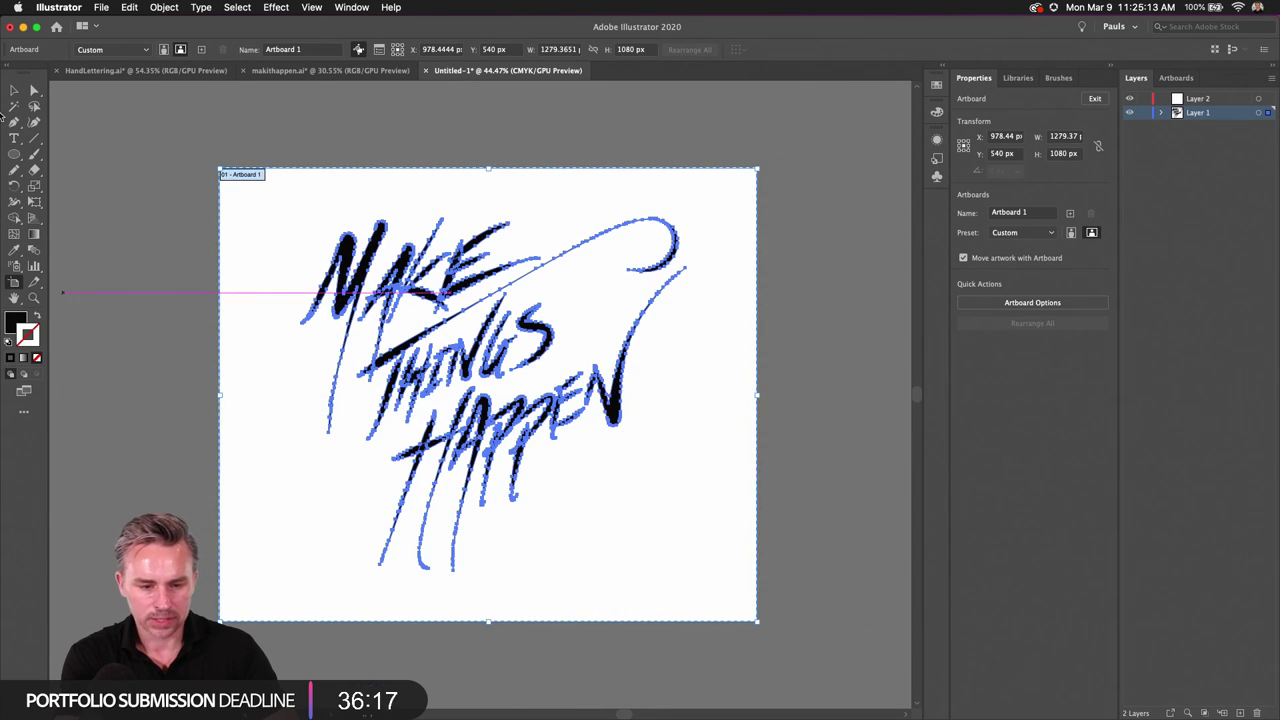
{"action": "left_click", "coordinate": [14, 90]}
{"action": "scroll", "coordinate": [381, 253], "scroll_direction": "up", "scroll_amount": 5}
{"action": "scroll", "coordinate": [381, 253], "scroll_direction": "down", "scroll_amount": 5}
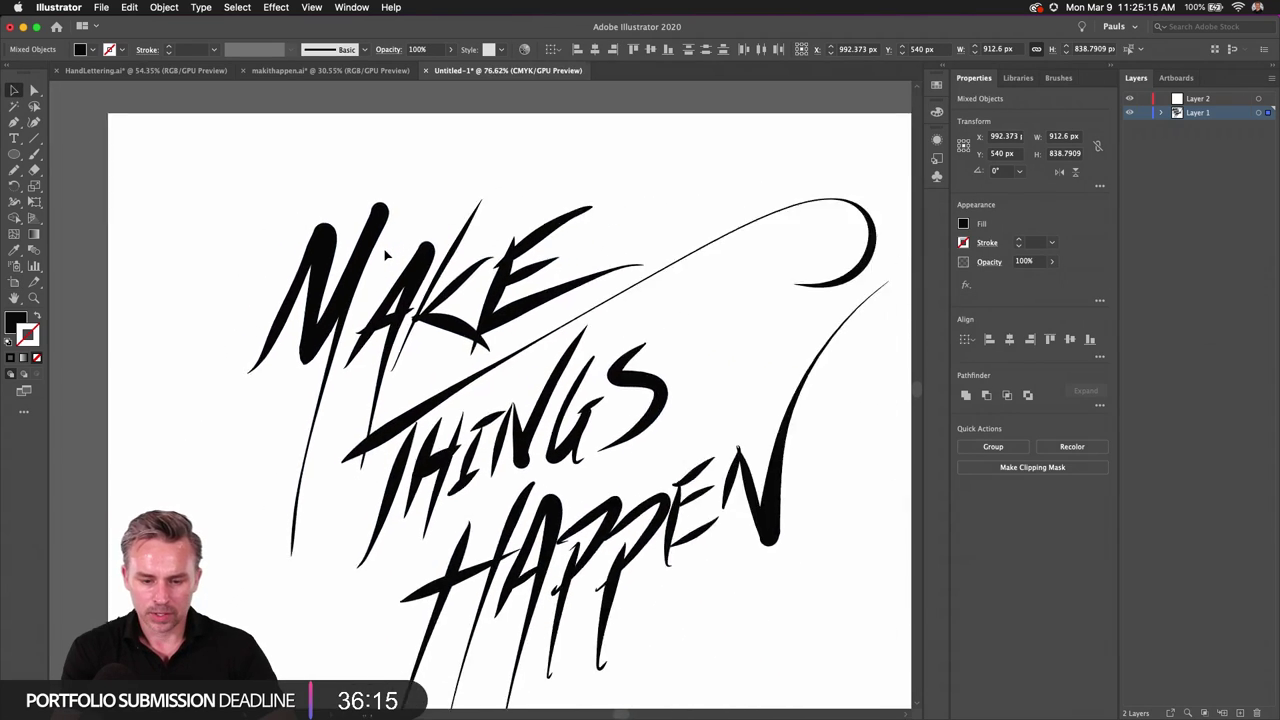
{"action": "left_click_drag", "start_coordinate": [470, 324], "coordinate": [478, 345]}
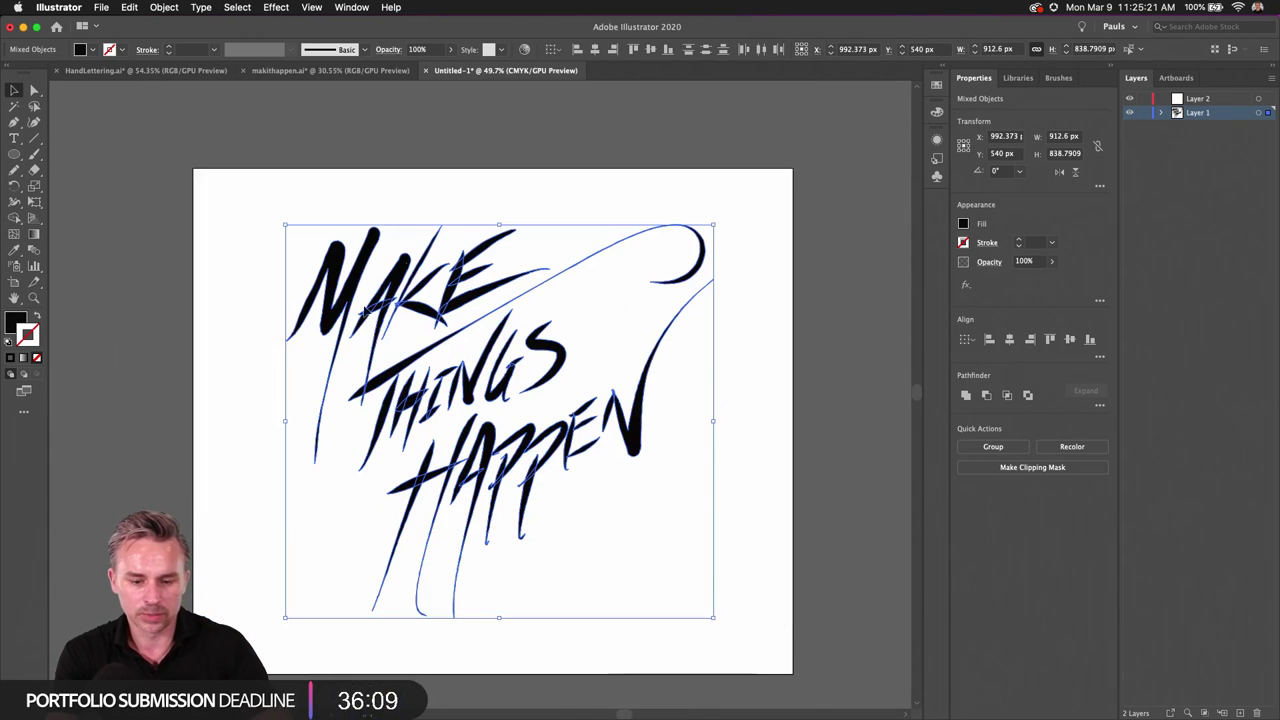
{"action": "left_click", "coordinate": [129, 7]}
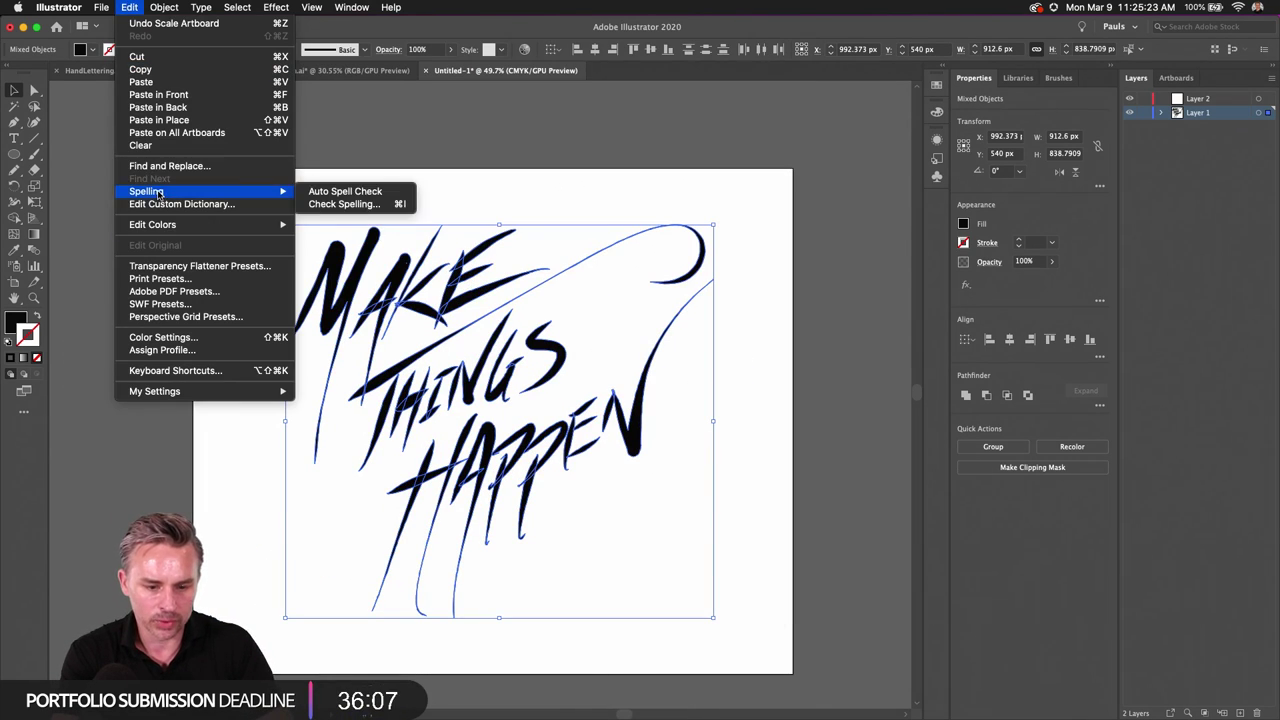
{"action": "mouse_move", "coordinate": [164, 7]}
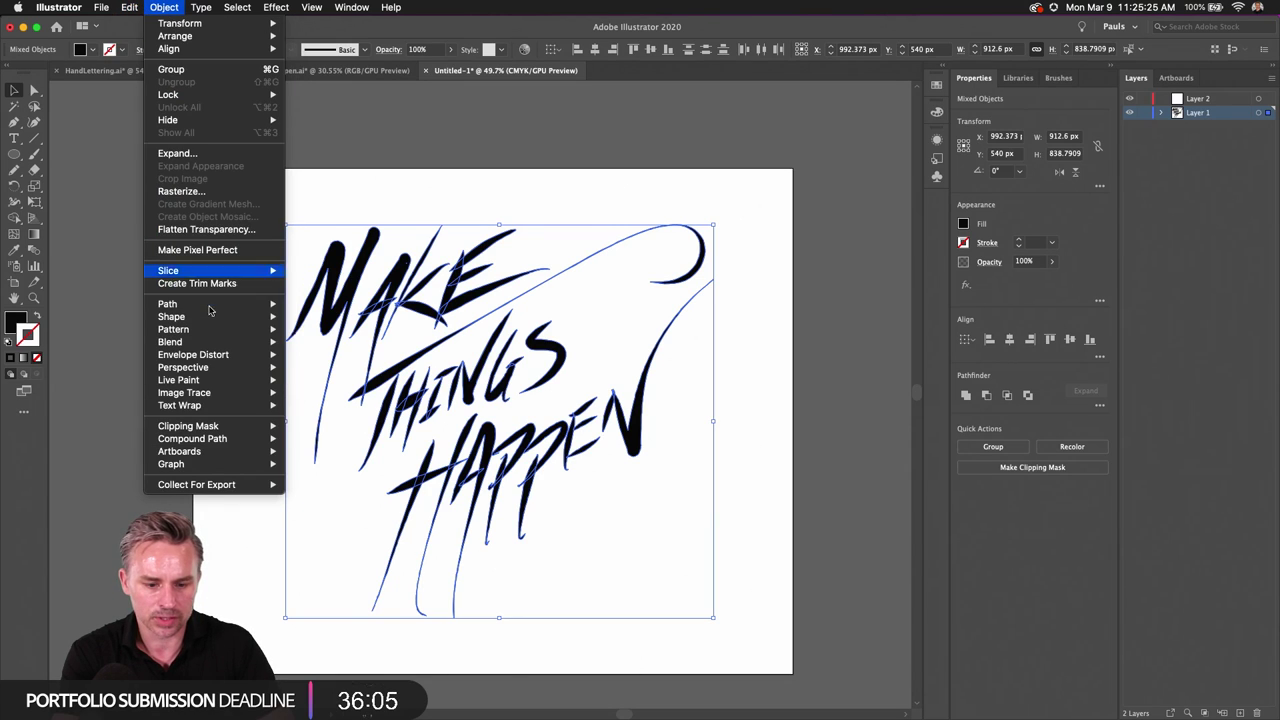
{"action": "mouse_move", "coordinate": [200, 303]}
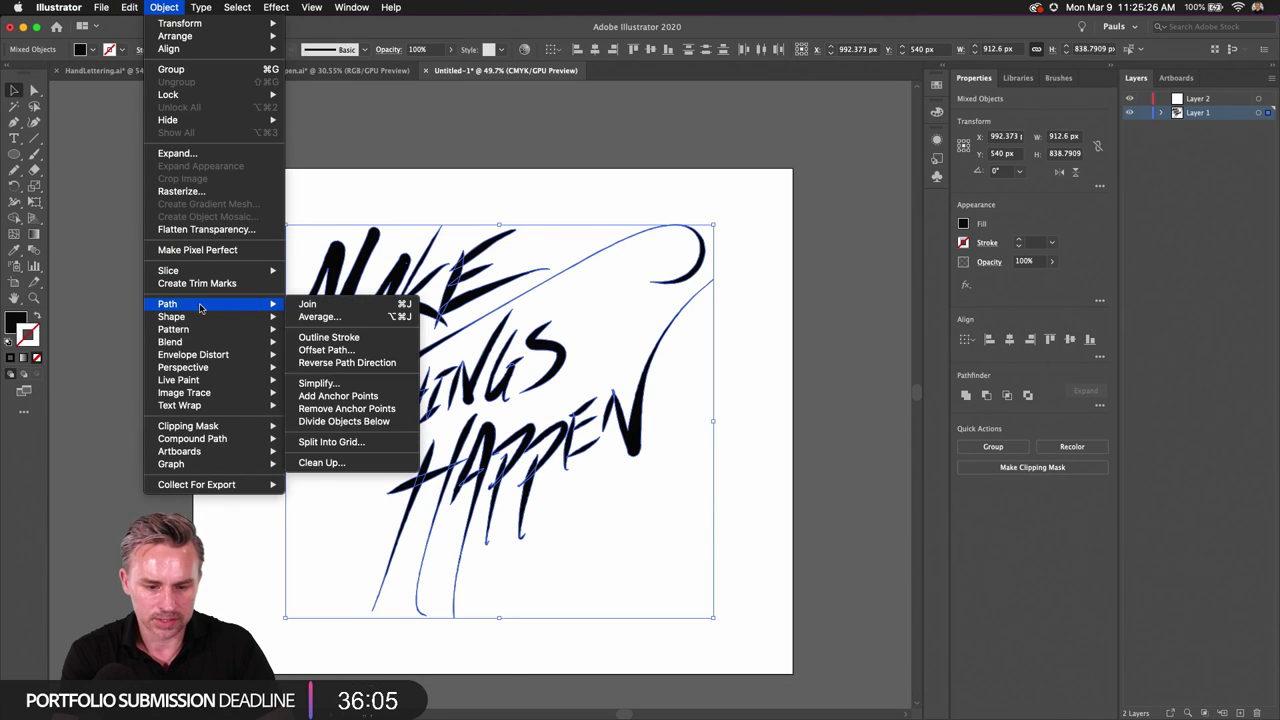
{"action": "left_click", "coordinate": [363, 382]}
{"action": "left_click", "coordinate": [447, 409]}
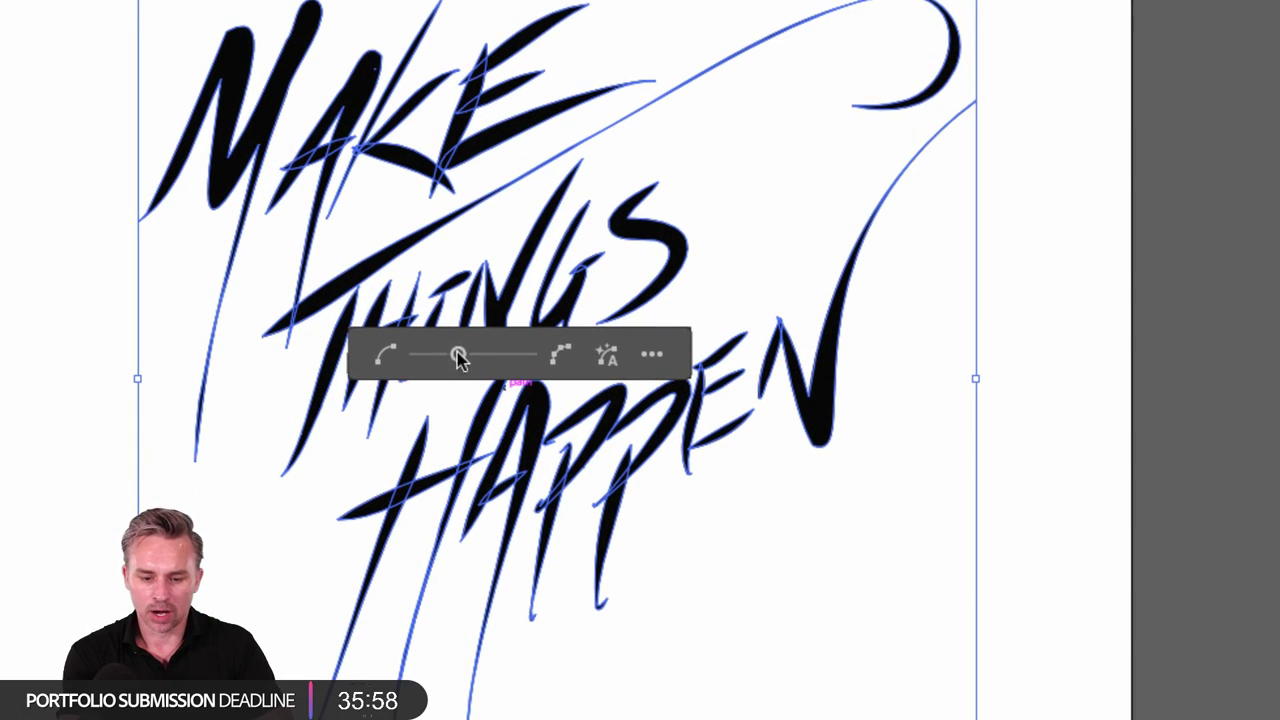
{"action": "left_click_drag", "start_coordinate": [457, 358], "coordinate": [662, 358]}
{"action": "left_click_drag", "start_coordinate": [416, 358], "coordinate": [443, 359]}
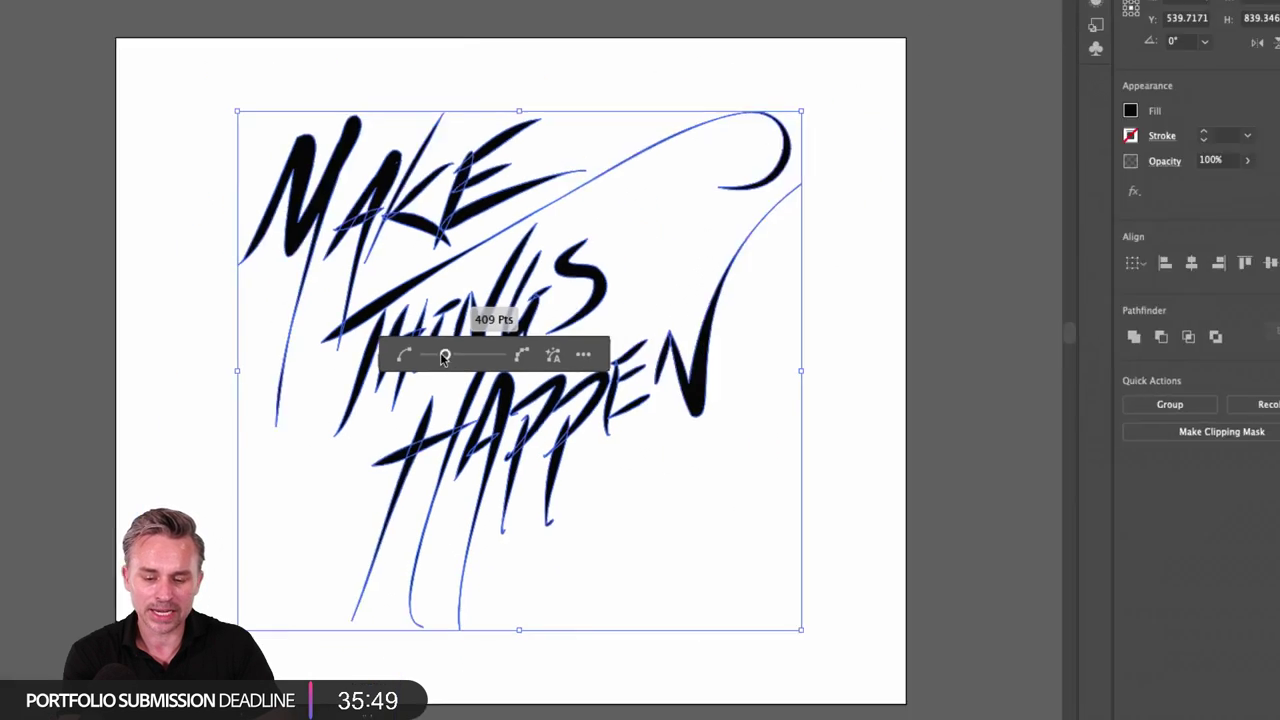
{"action": "key", "text": "Return"}
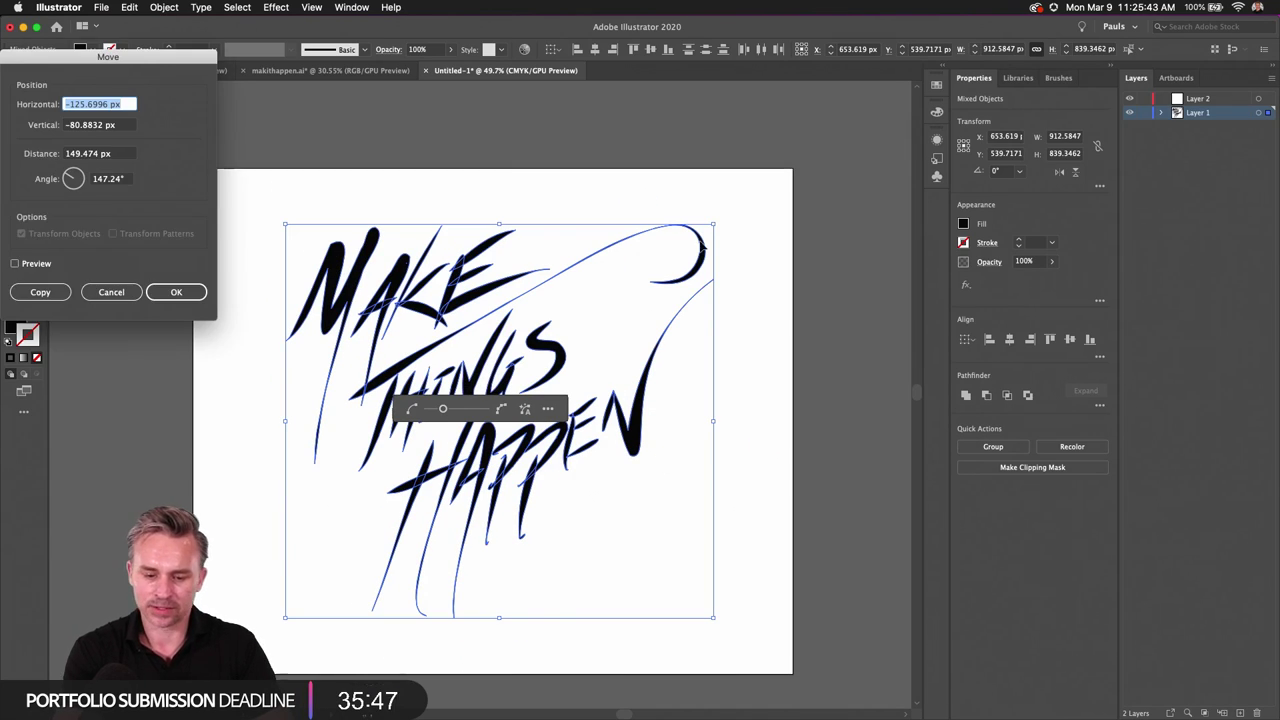
{"action": "left_click", "coordinate": [111, 292]}
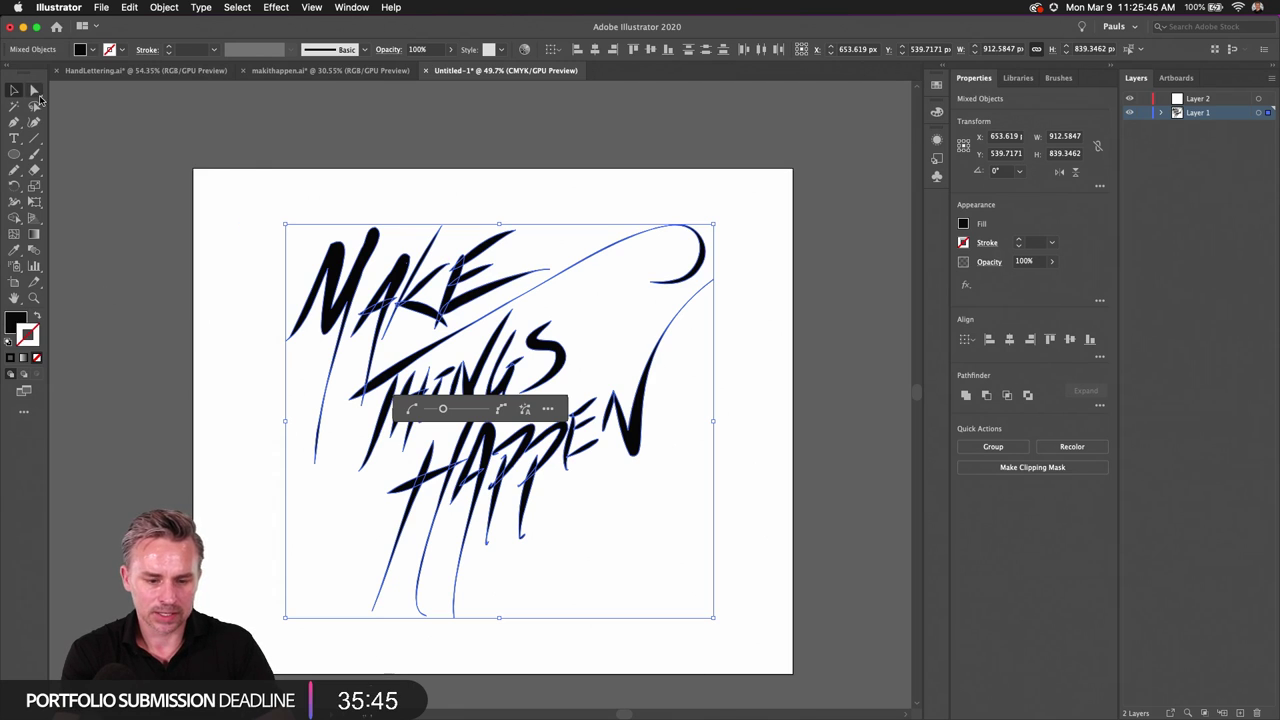
{"action": "left_click", "coordinate": [263, 315]}
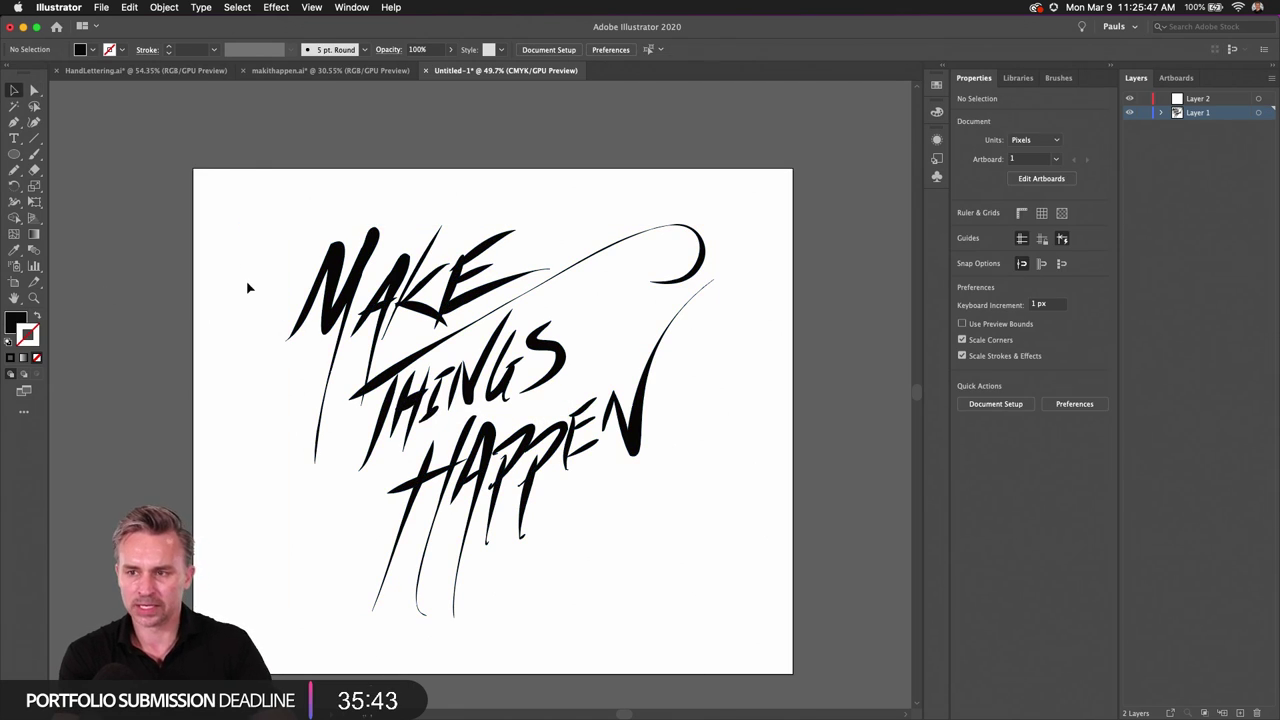
Step: Shrink and reposition the lettering, and move Layer 2 below Layer 1
{"action": "left_click_drag", "start_coordinate": [234, 194], "coordinate": [700, 625]}
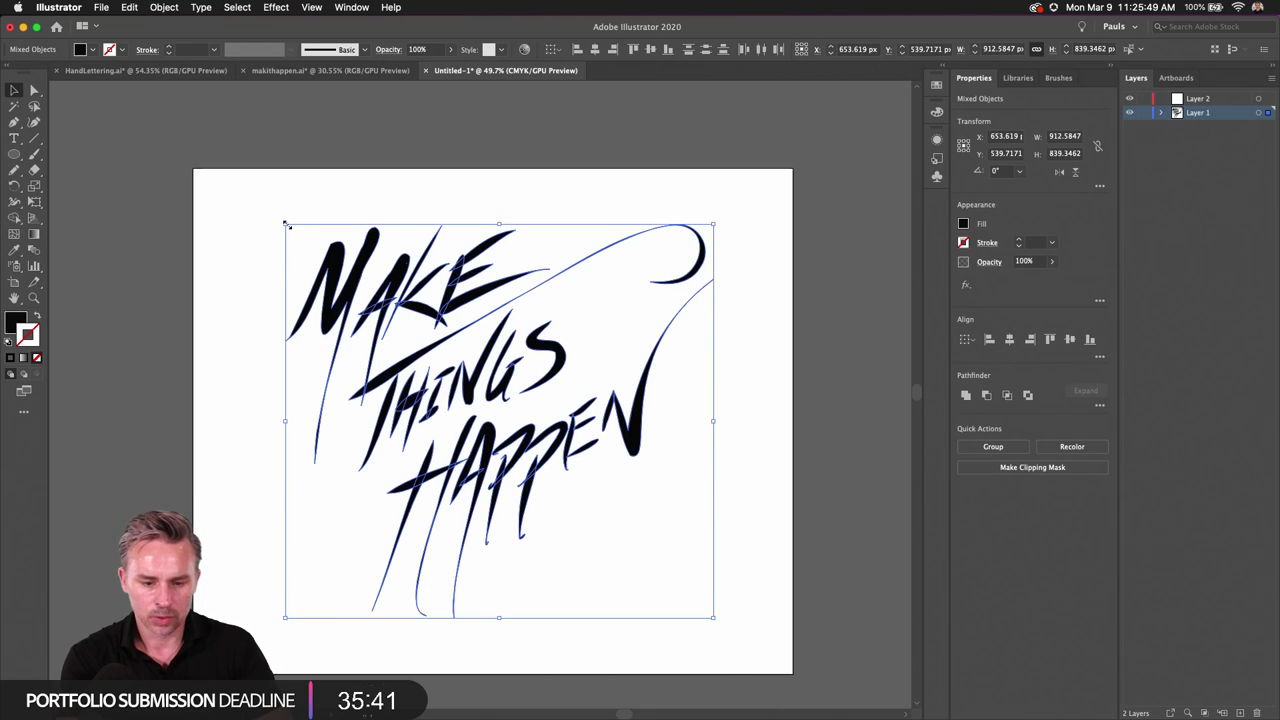
{"action": "left_click_drag", "start_coordinate": [286, 223], "coordinate": [333, 268]}
{"action": "left_click_drag", "start_coordinate": [428, 332], "coordinate": [397, 295]}
{"action": "left_click_drag", "start_coordinate": [1197, 104], "coordinate": [1196, 118]}
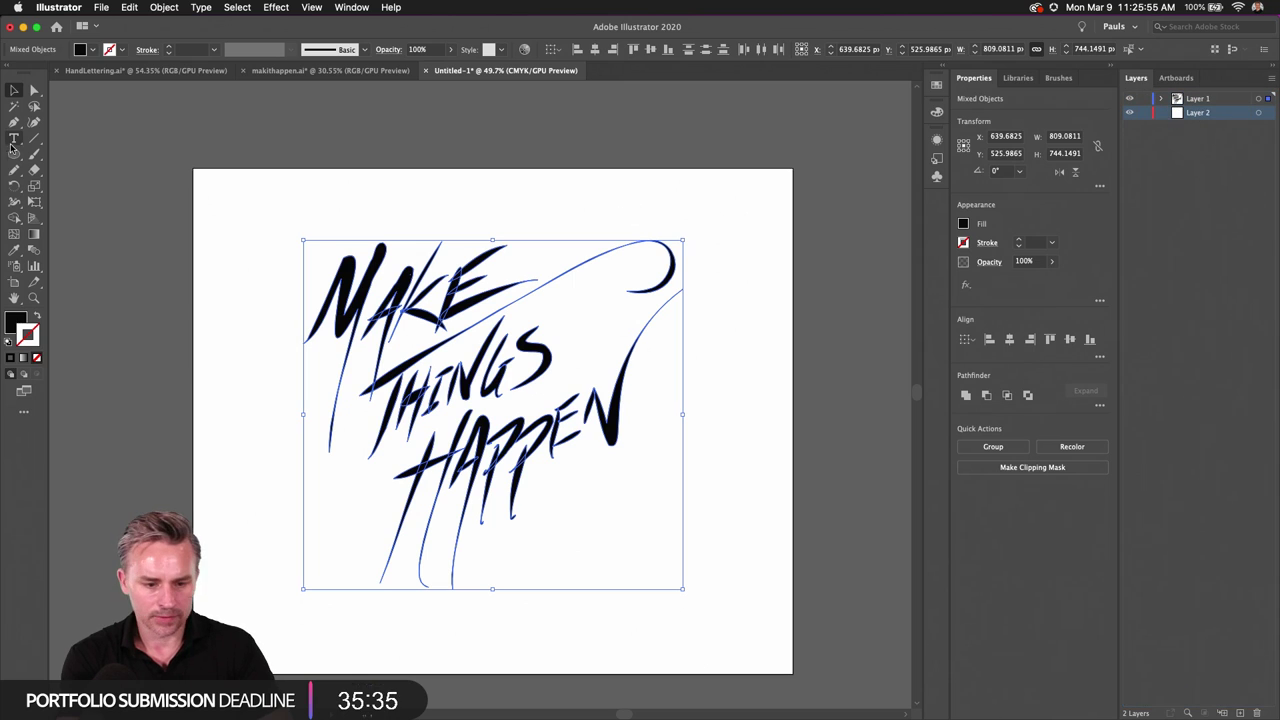
Step: Draw a large black circle about 946.83 px across over the lettering
{"action": "left_click_drag", "start_coordinate": [14, 154], "coordinate": [76, 187]}
{"action": "left_click_drag", "start_coordinate": [491, 408], "coordinate": [628, 628]}
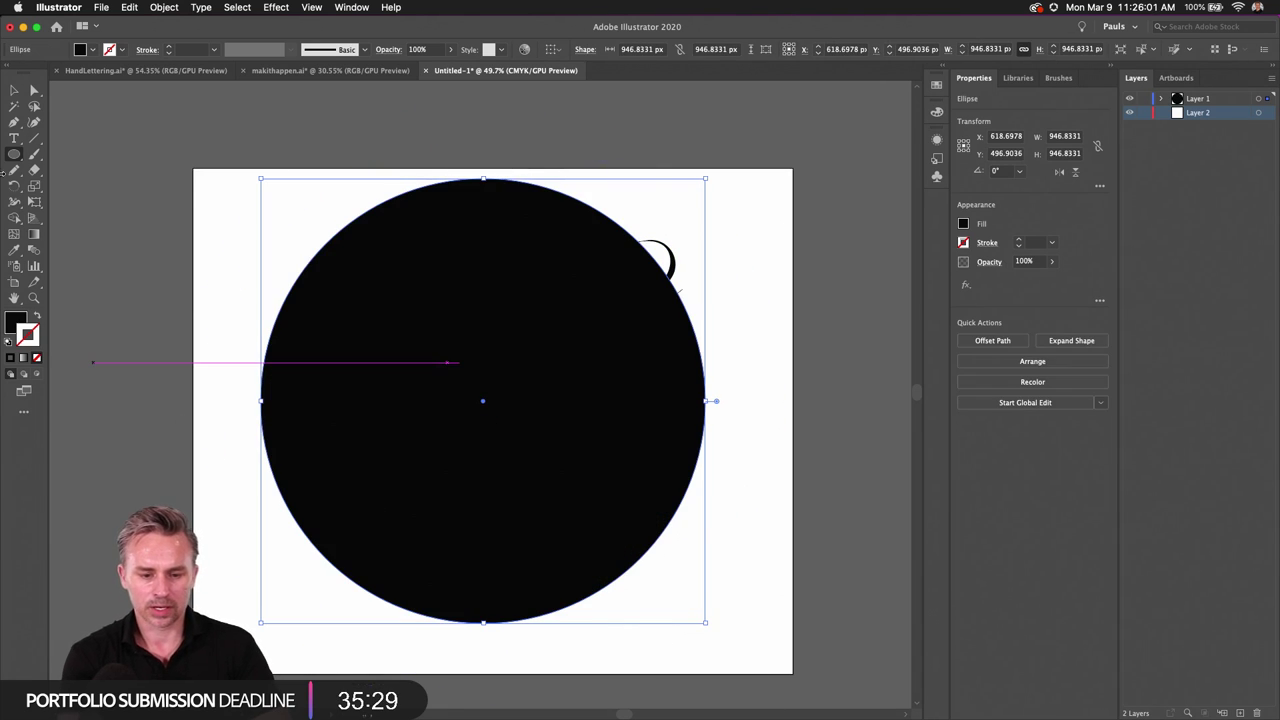
{"action": "key", "text": "v"}
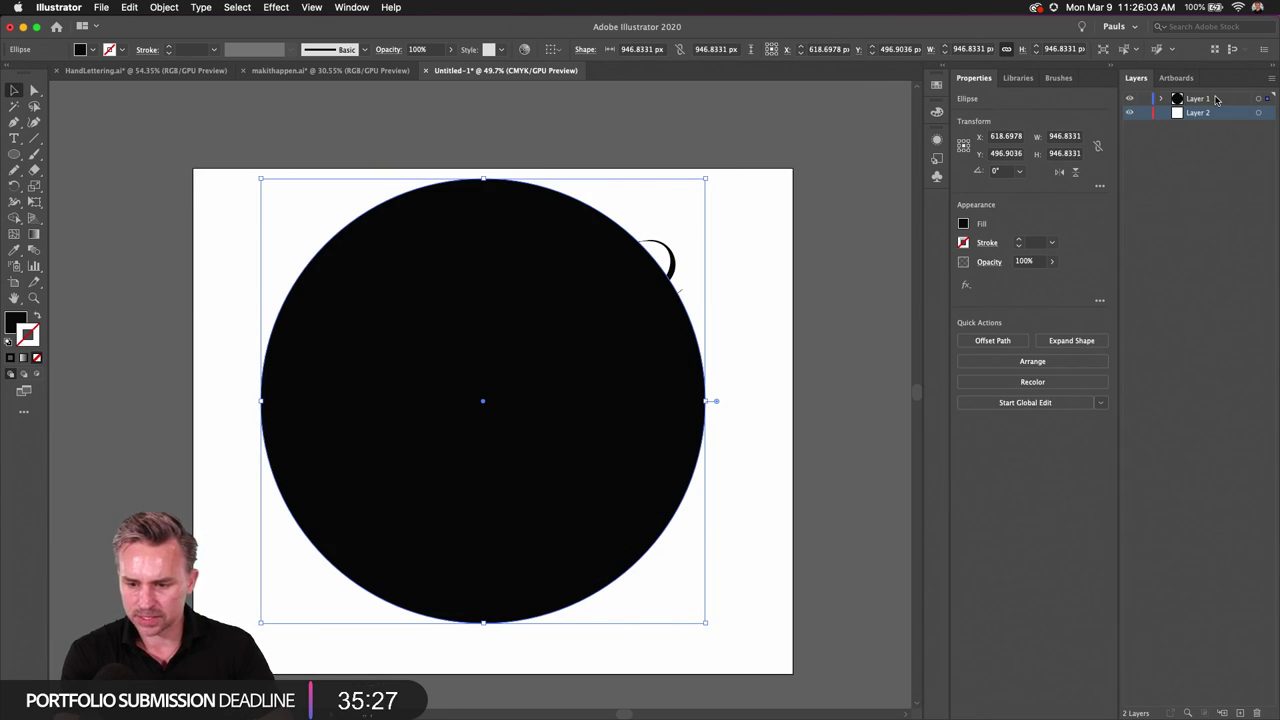
{"action": "key", "text": "Delete"}
{"action": "left_click", "coordinate": [430, 290]}
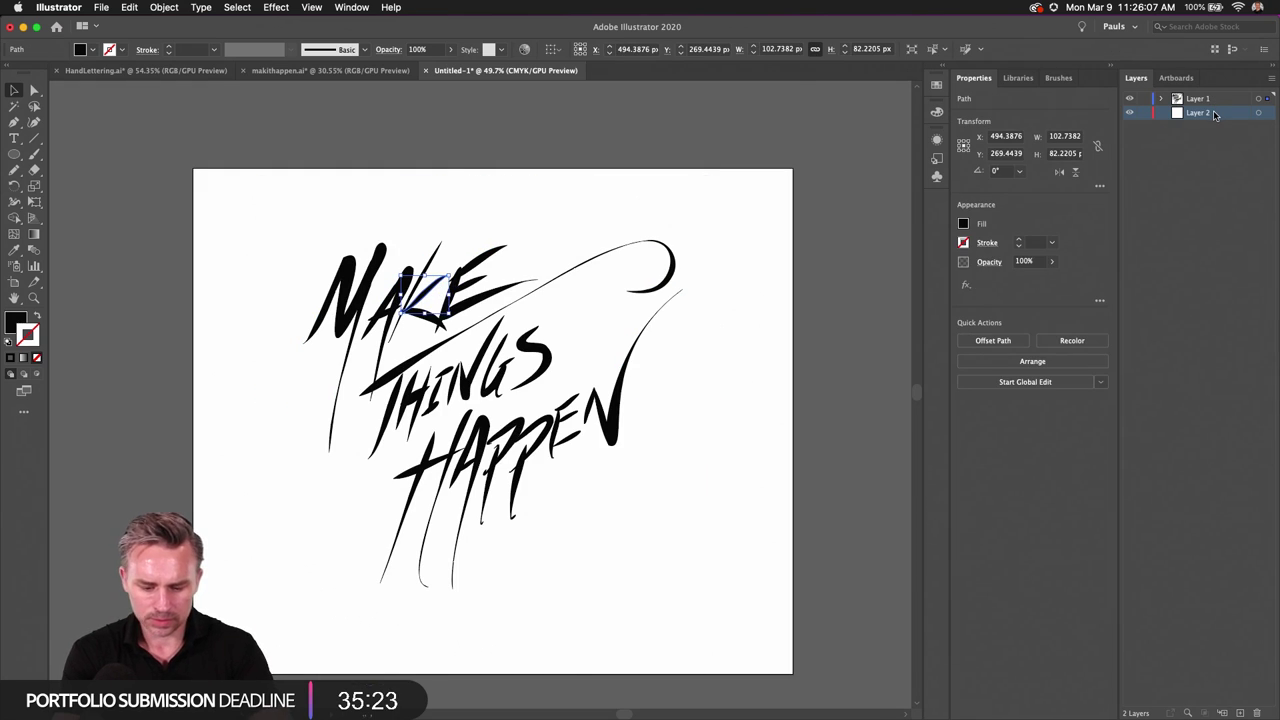
{"action": "key", "text": "super+z"}
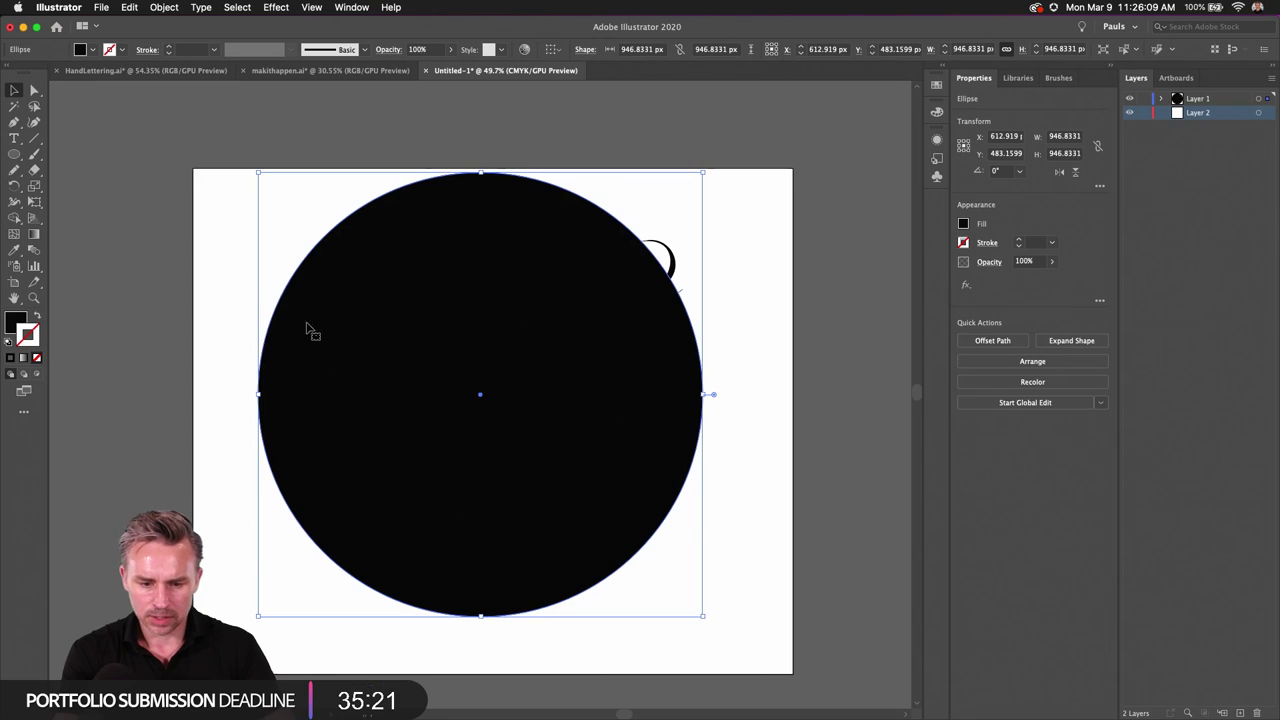
{"action": "left_click_drag", "start_coordinate": [306, 330], "coordinate": [313, 346]}
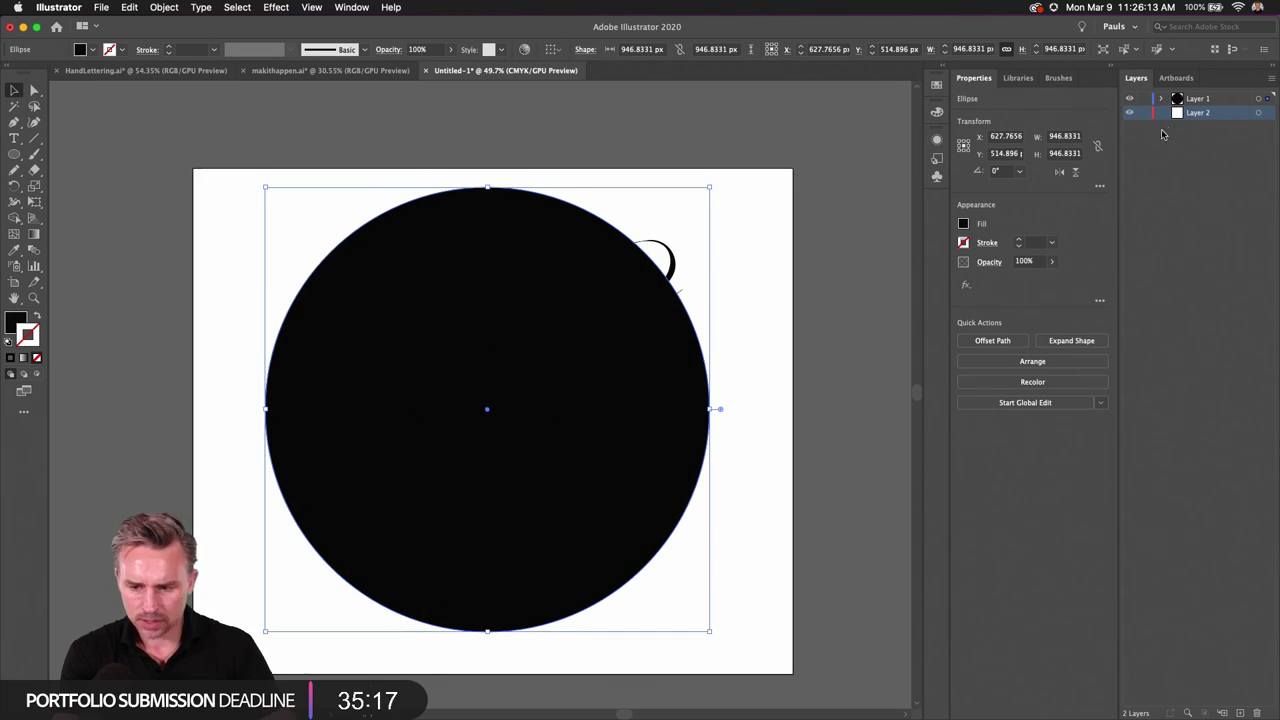
Step: Cut the black circle, toggle Paste Remembers Layers, and paste it back into position
{"action": "key", "text": "Delete"}
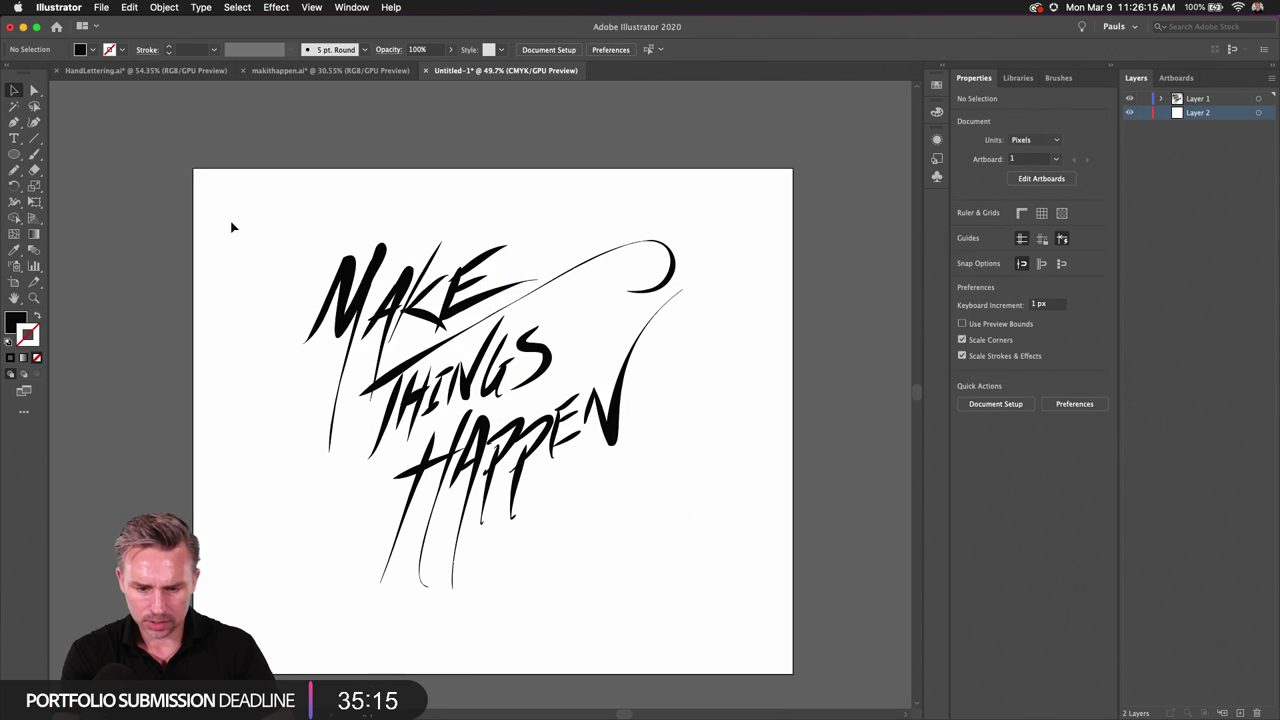
{"action": "left_click", "coordinate": [1268, 80]}
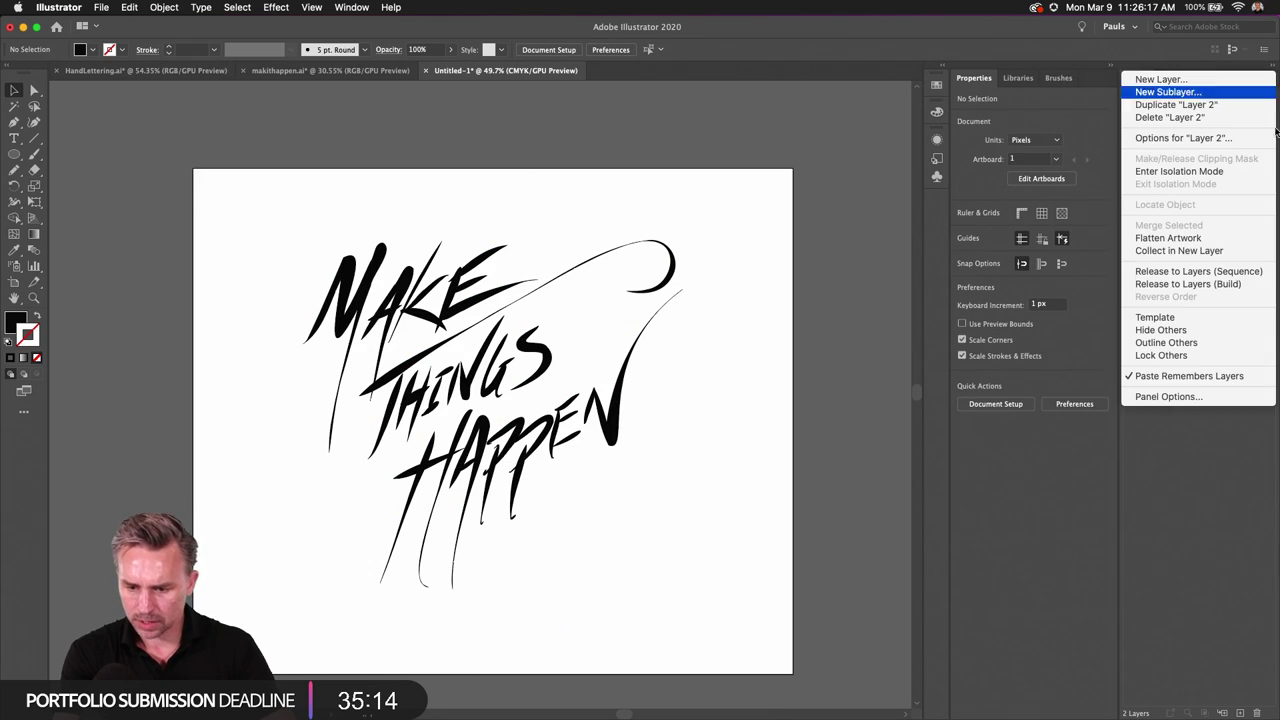
{"action": "left_click", "coordinate": [1245, 378]}
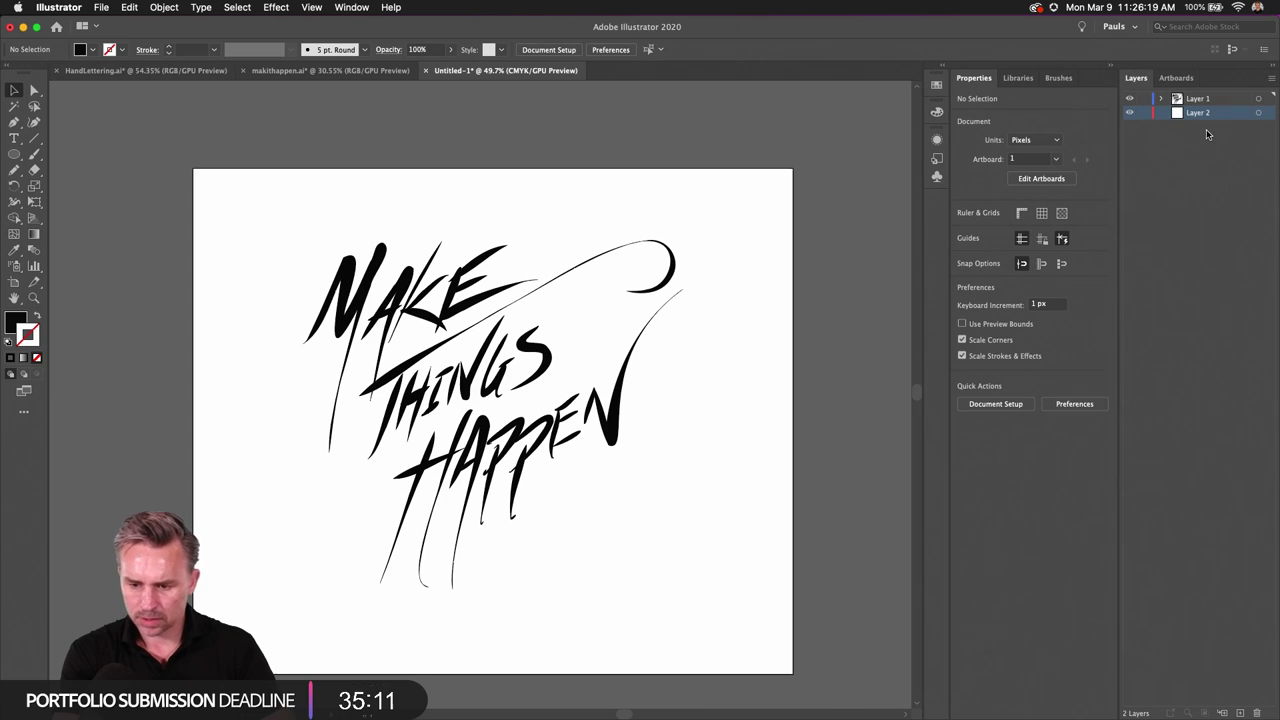
{"action": "key", "text": "super+v"}
{"action": "left_click_drag", "start_coordinate": [349, 294], "coordinate": [370, 328]}
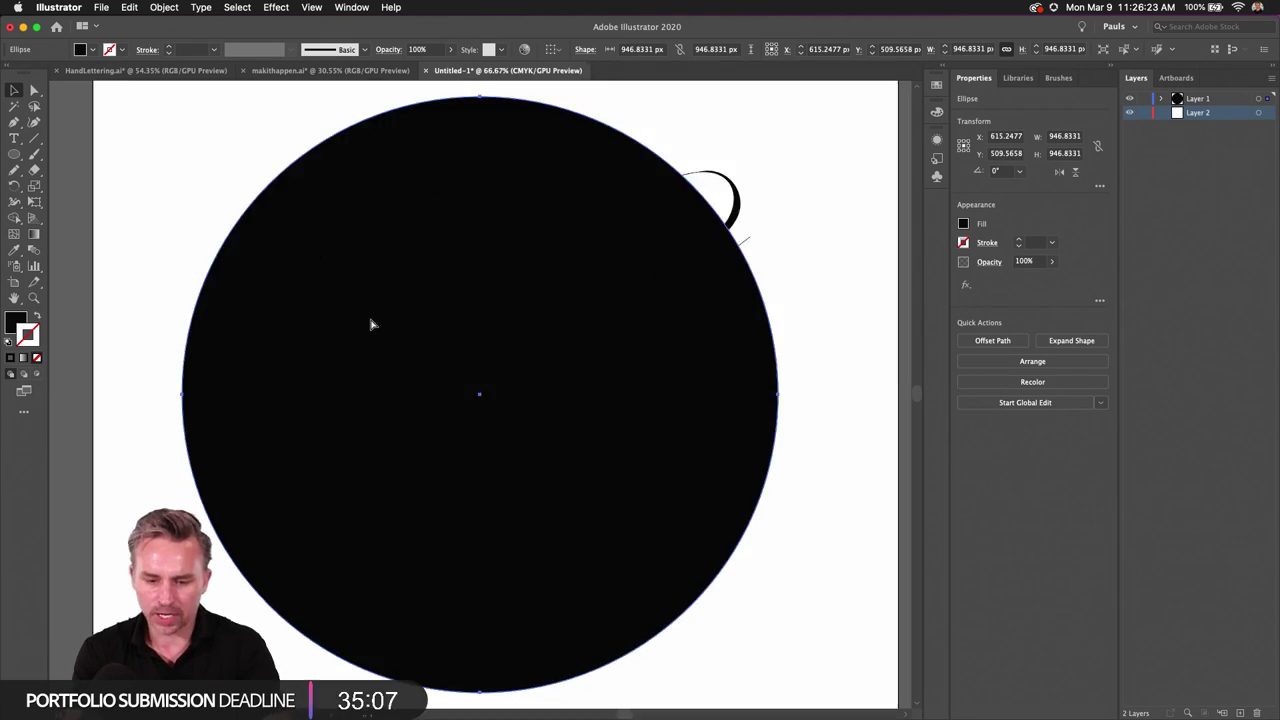
{"action": "key", "text": "super+equal"}
{"action": "left_click_drag", "start_coordinate": [386, 300], "coordinate": [394, 311]}
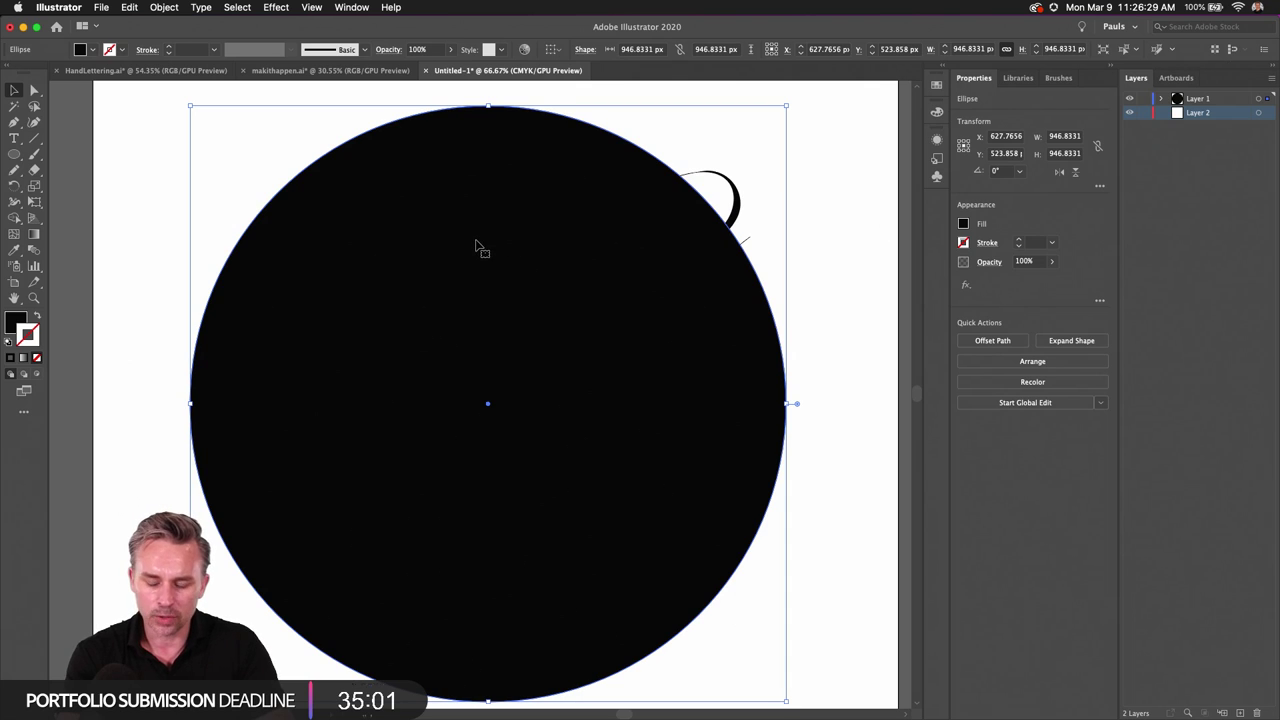
{"action": "key", "text": "super+shift+b"}
{"action": "key", "text": "super+shift+b"}
{"action": "key", "text": "super+shift+b"}
{"action": "key", "text": "super+shift+b"}
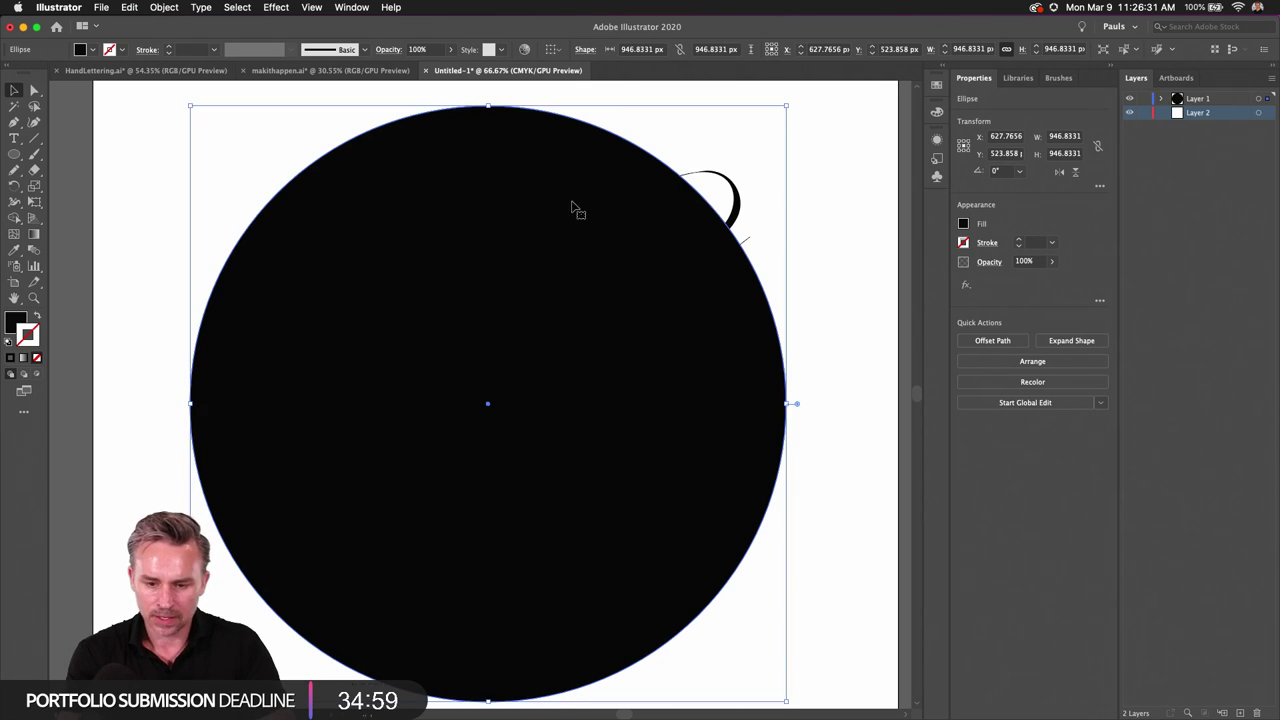
Step: Paste the black circle in place on Layer 2 and lock Layer 2
{"action": "left_click", "coordinate": [1231, 101]}
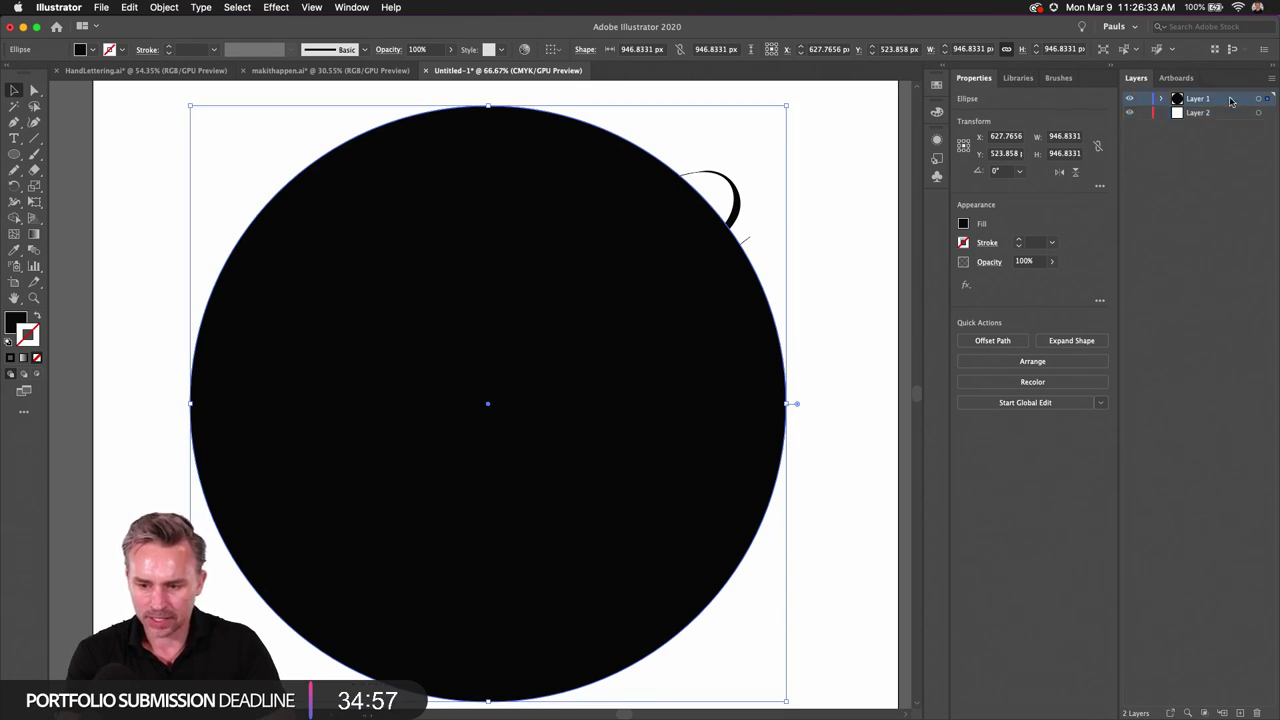
{"action": "key", "text": "Delete"}
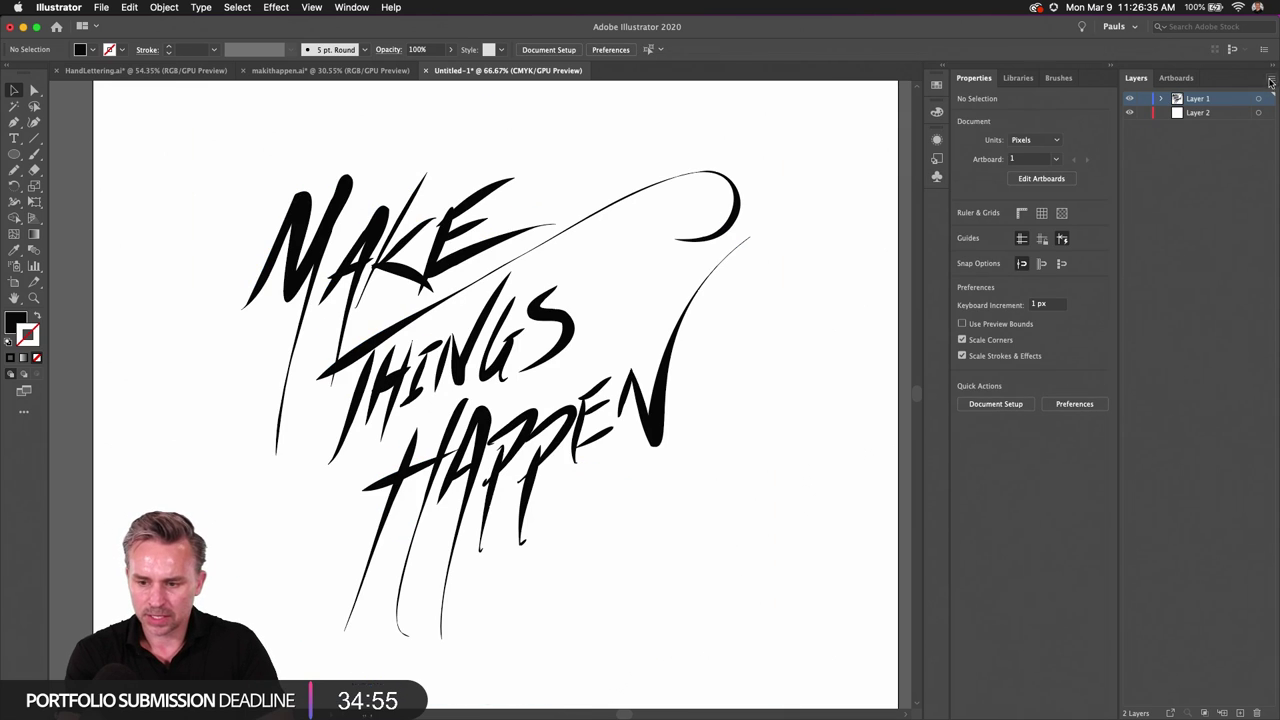
{"action": "left_click", "coordinate": [1271, 83]}
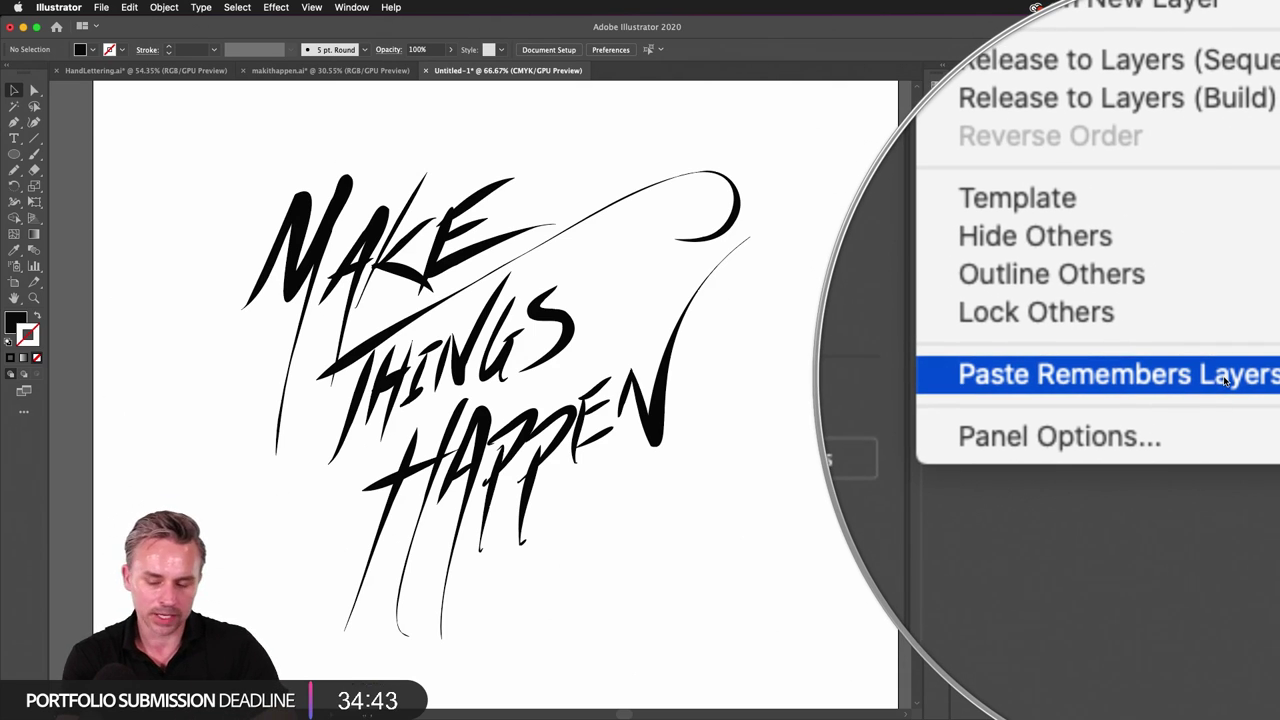
{"action": "left_click", "coordinate": [1128, 170]}
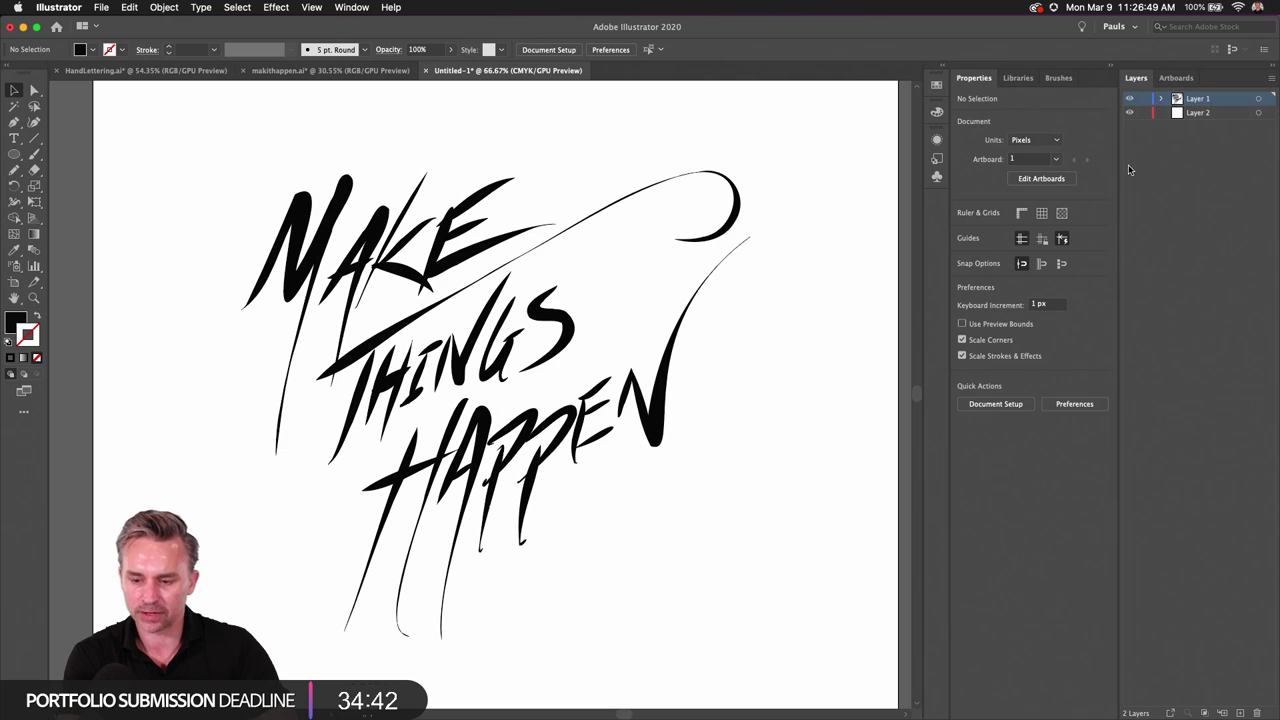
{"action": "left_click", "coordinate": [1207, 118]}
{"action": "key", "text": "super+v"}
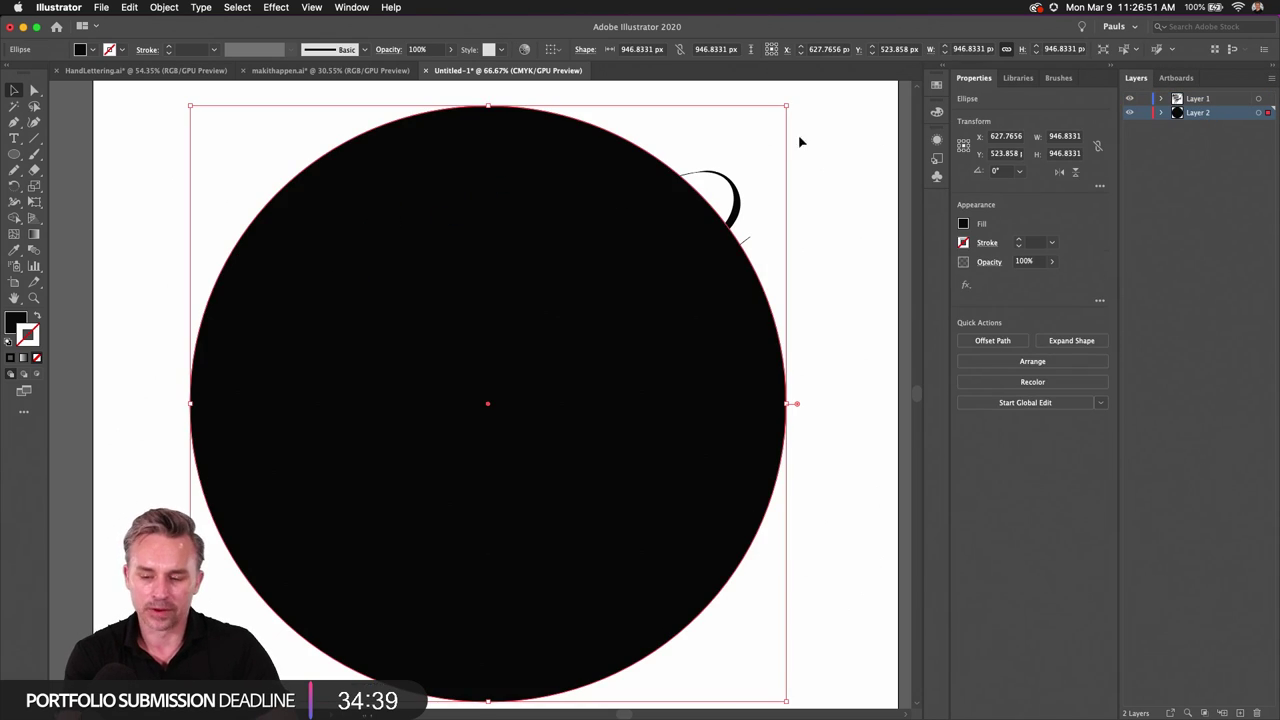
{"action": "left_click", "coordinate": [1143, 113]}
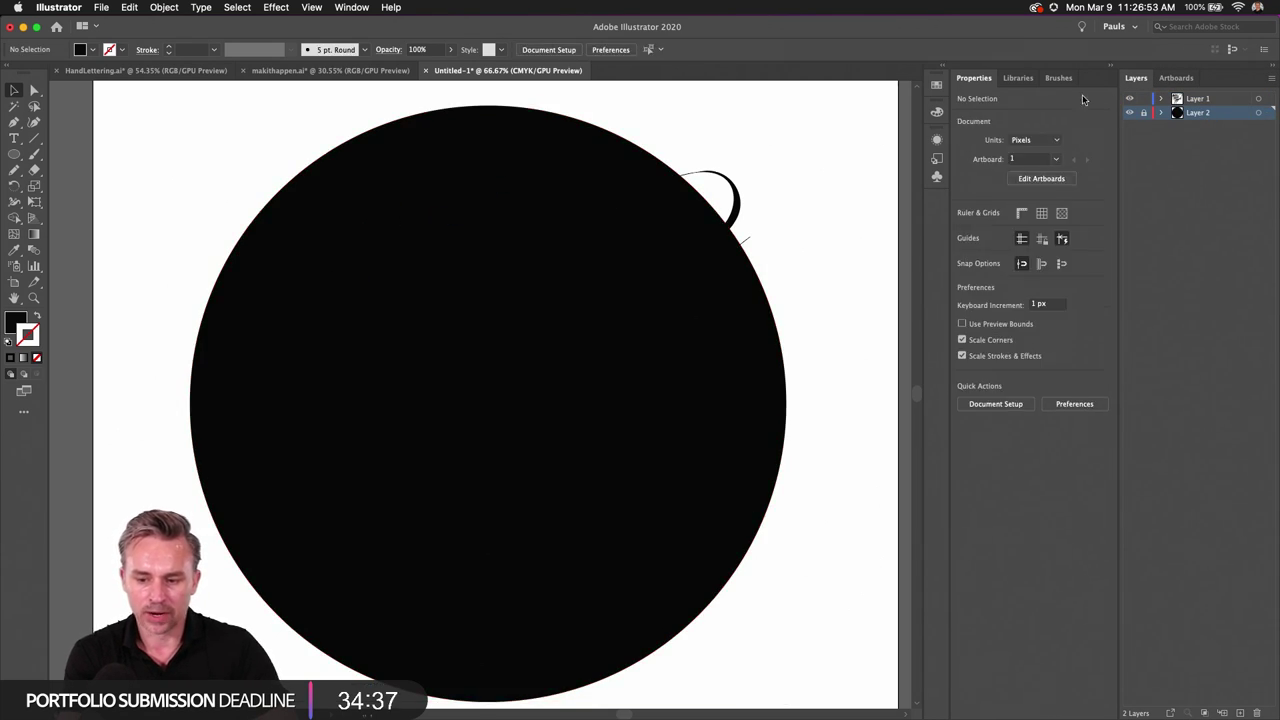
{"action": "left_click", "coordinate": [1144, 99]}
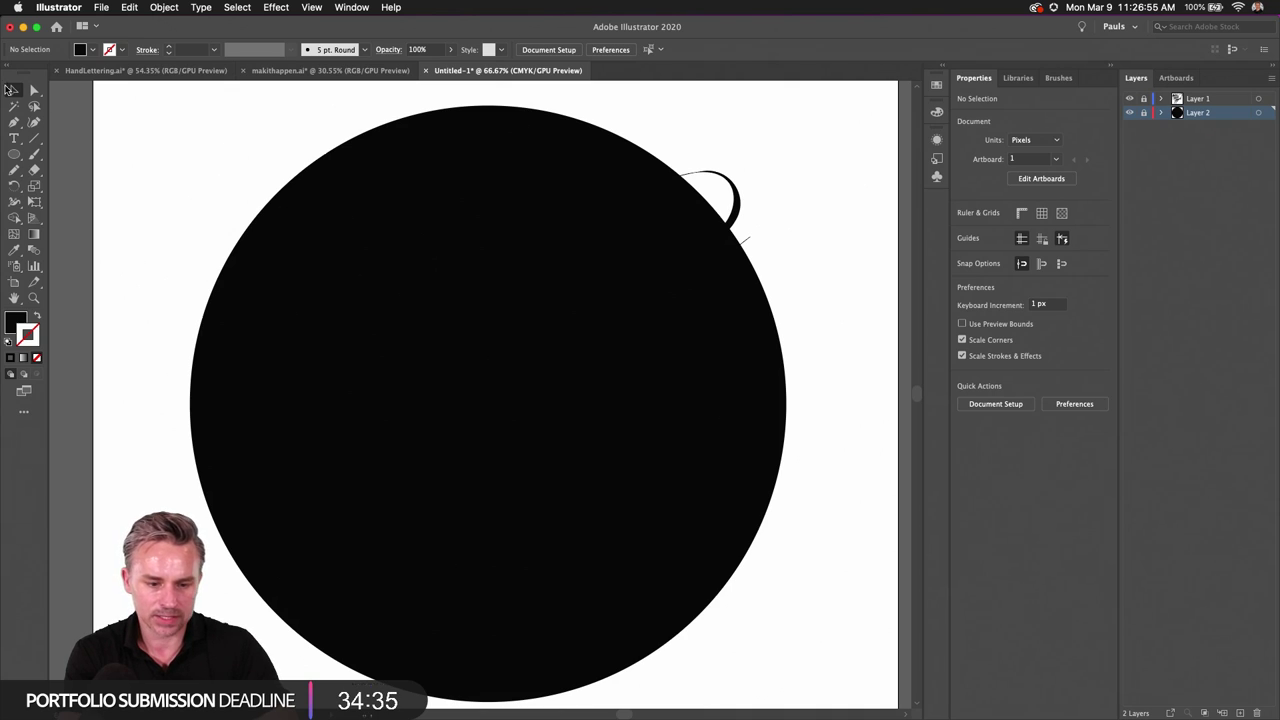
{"action": "left_click", "coordinate": [1144, 99]}
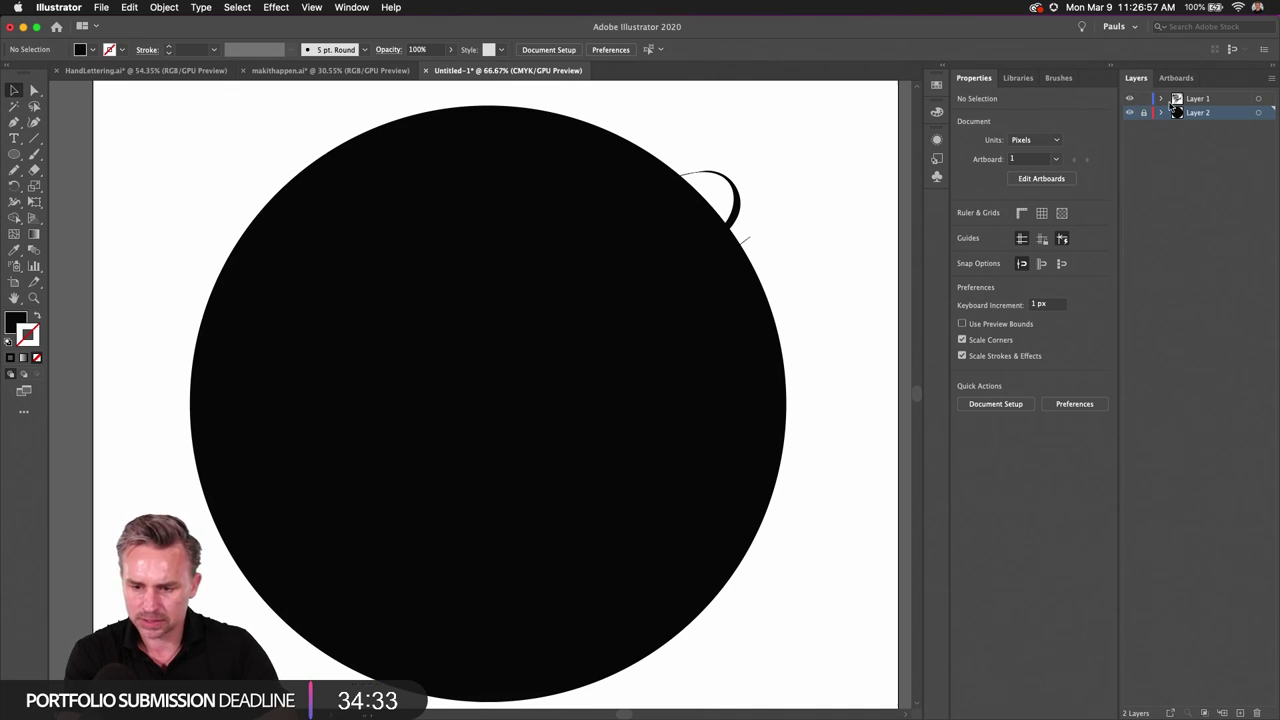
Step: Fill all the 'MAKE THINGS HAPPEN' lettering paths with white
{"action": "left_click_drag", "start_coordinate": [133, 134], "coordinate": [850, 690]}
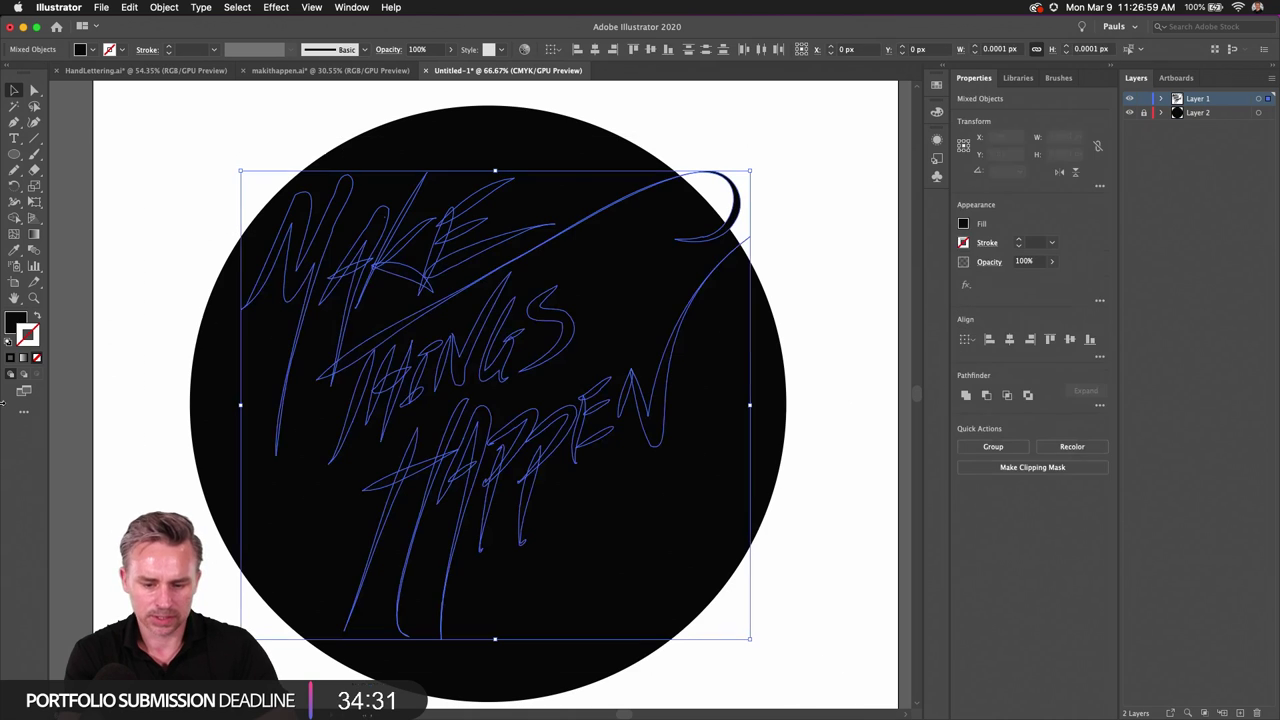
{"action": "left_click", "coordinate": [15, 322]}
{"action": "double_click", "coordinate": [15, 325]}
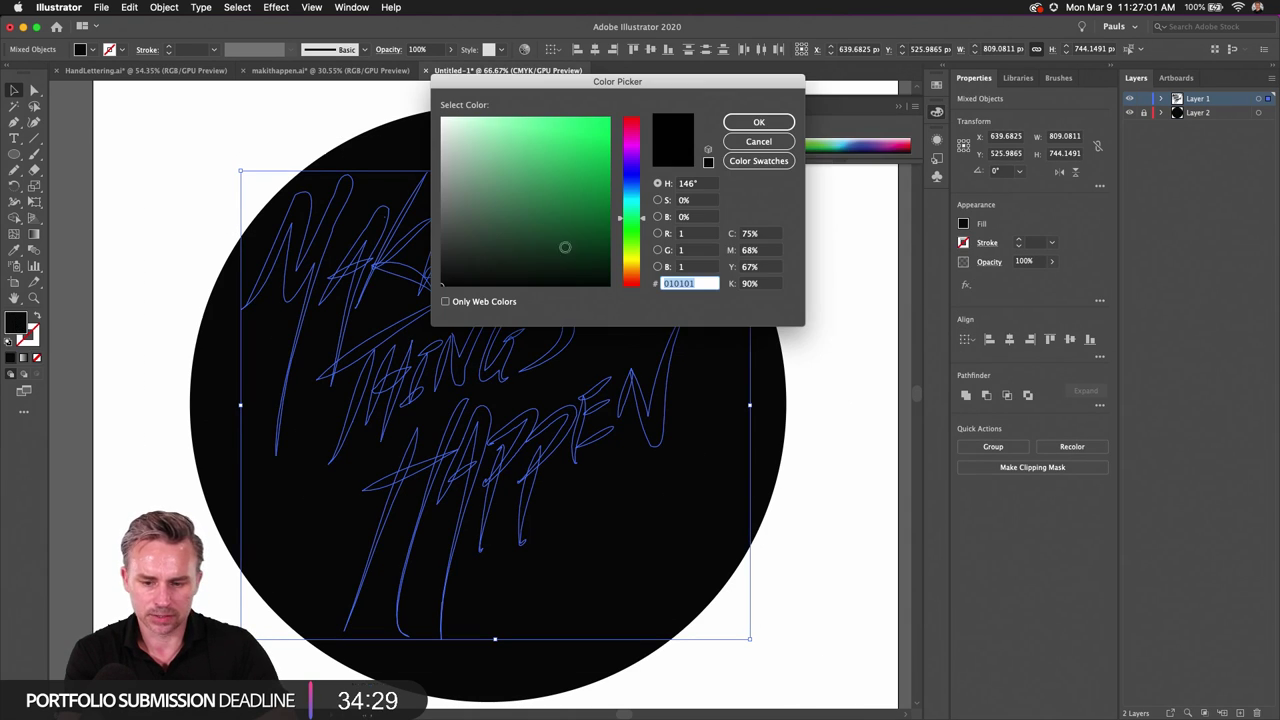
{"action": "left_click_drag", "start_coordinate": [448, 140], "coordinate": [425, 102]}
{"action": "left_click", "coordinate": [752, 122]}
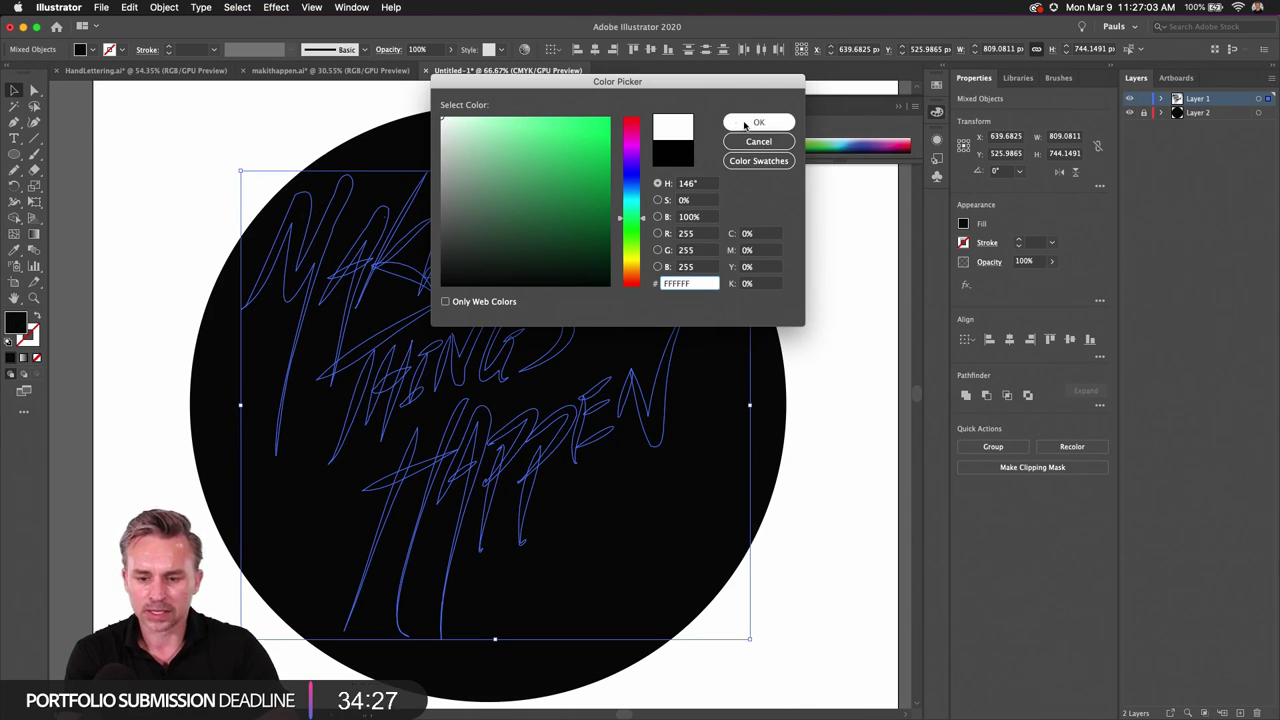
Step: Lock Layer 1, unlock Layer 2, and nudge the black circle slightly upward
{"action": "left_click", "coordinate": [1144, 100]}
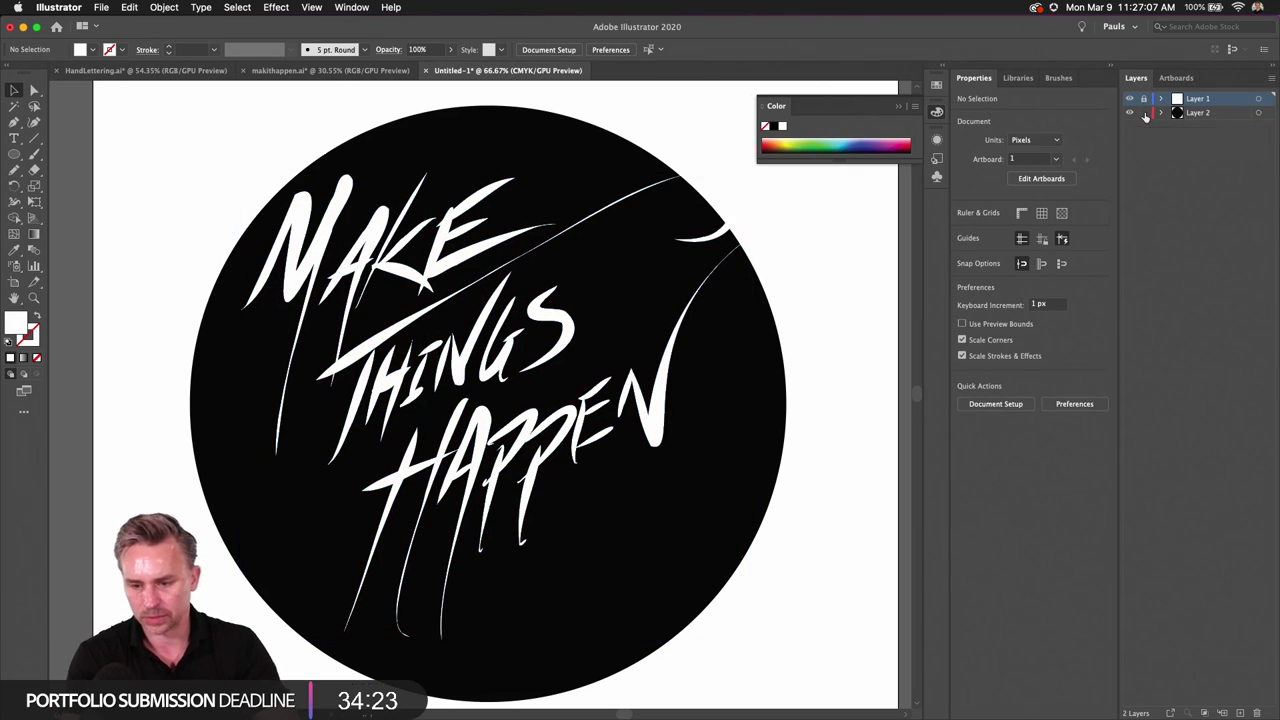
{"action": "left_click", "coordinate": [1216, 115]}
{"action": "left_click", "coordinate": [507, 170]}
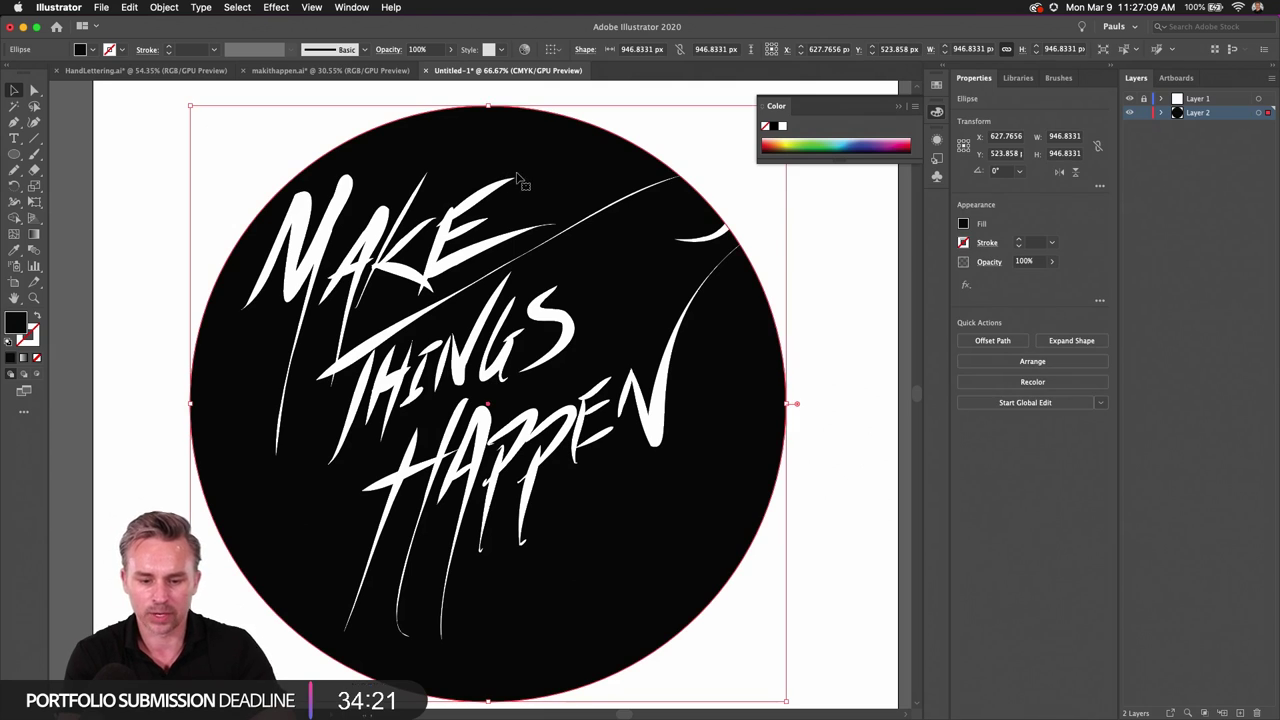
{"action": "left_click_drag", "start_coordinate": [519, 176], "coordinate": [523, 157]}
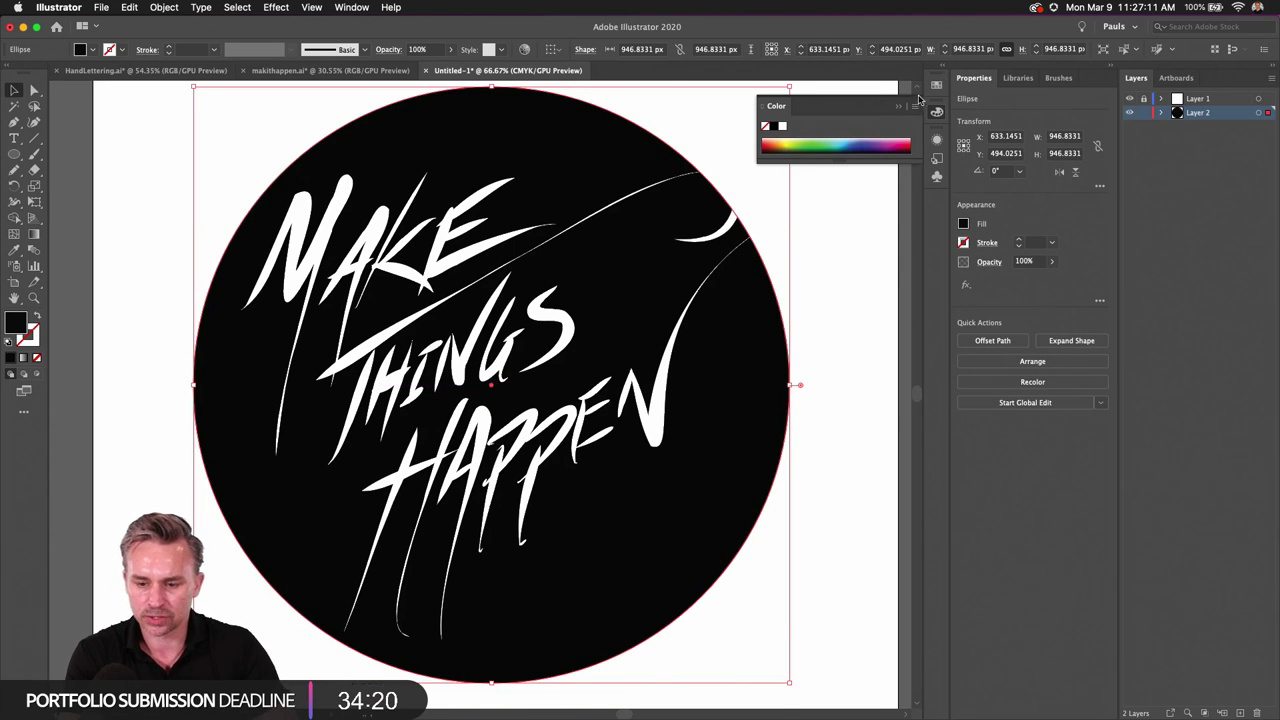
{"action": "left_click", "coordinate": [942, 68]}
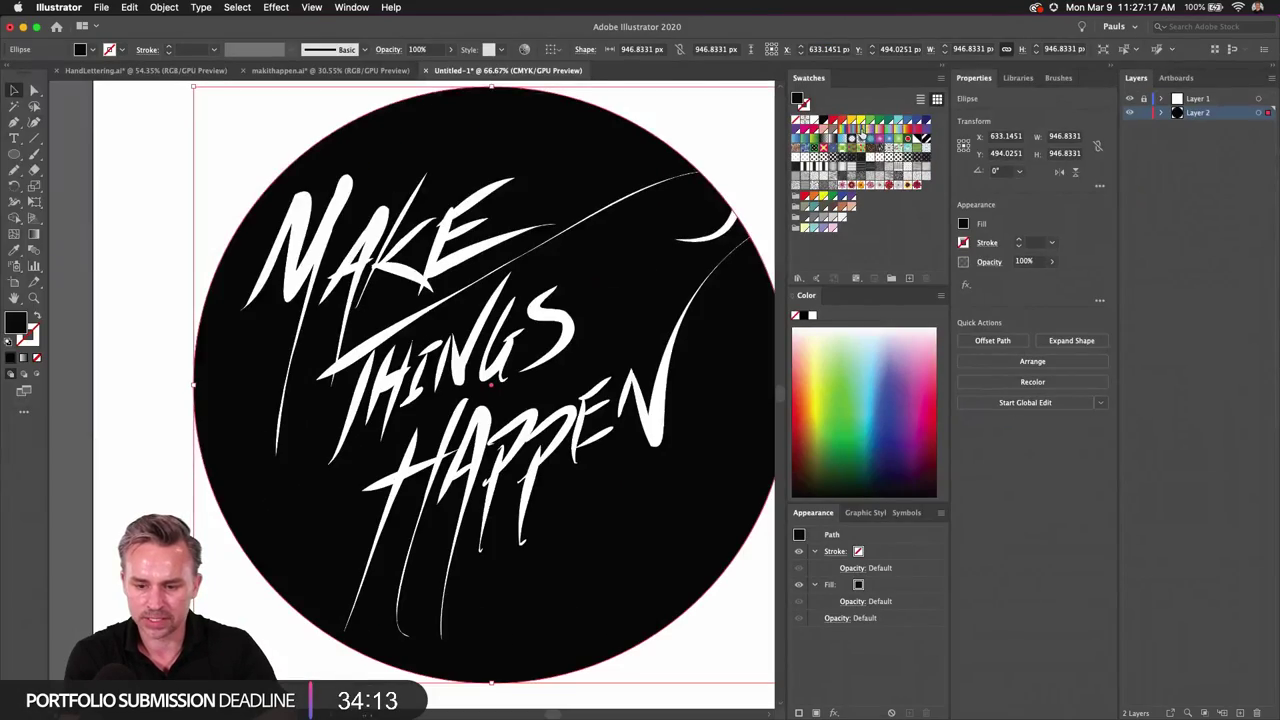
Step: Try several gradient swatches on the circle, settling on the yellow-pink-red gradient
{"action": "left_click", "coordinate": [867, 138]}
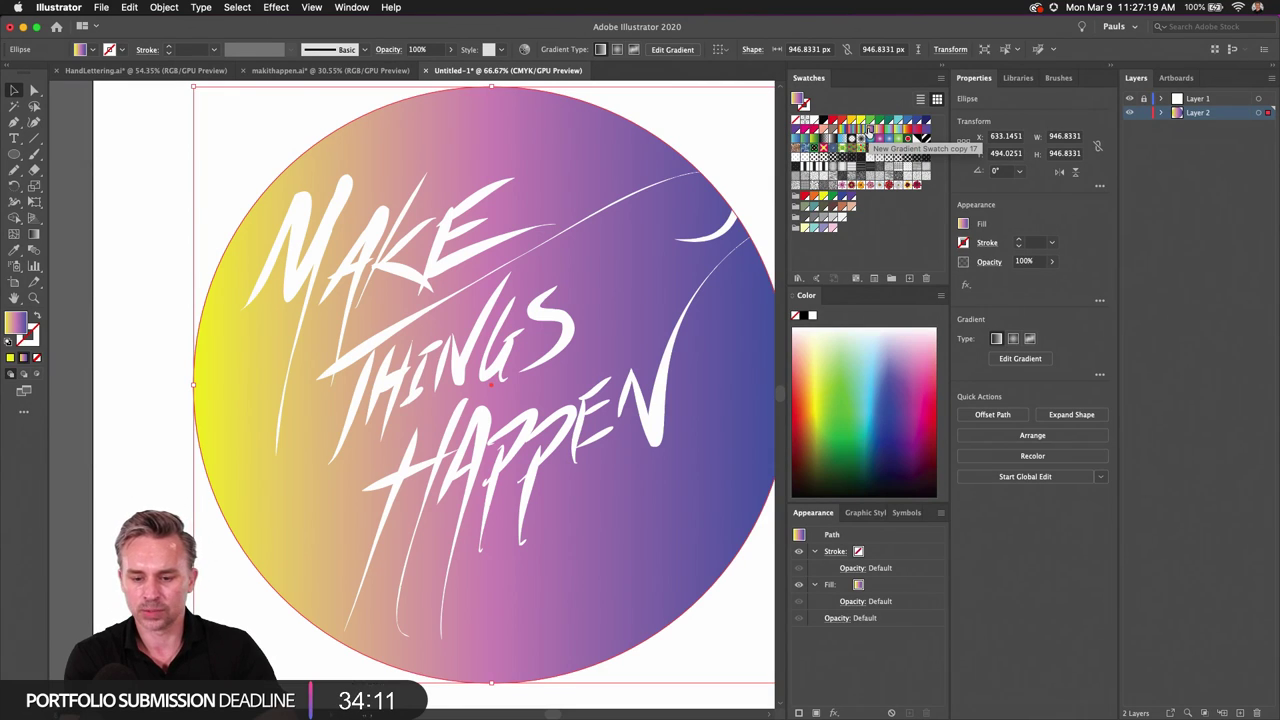
{"action": "left_click", "coordinate": [879, 130]}
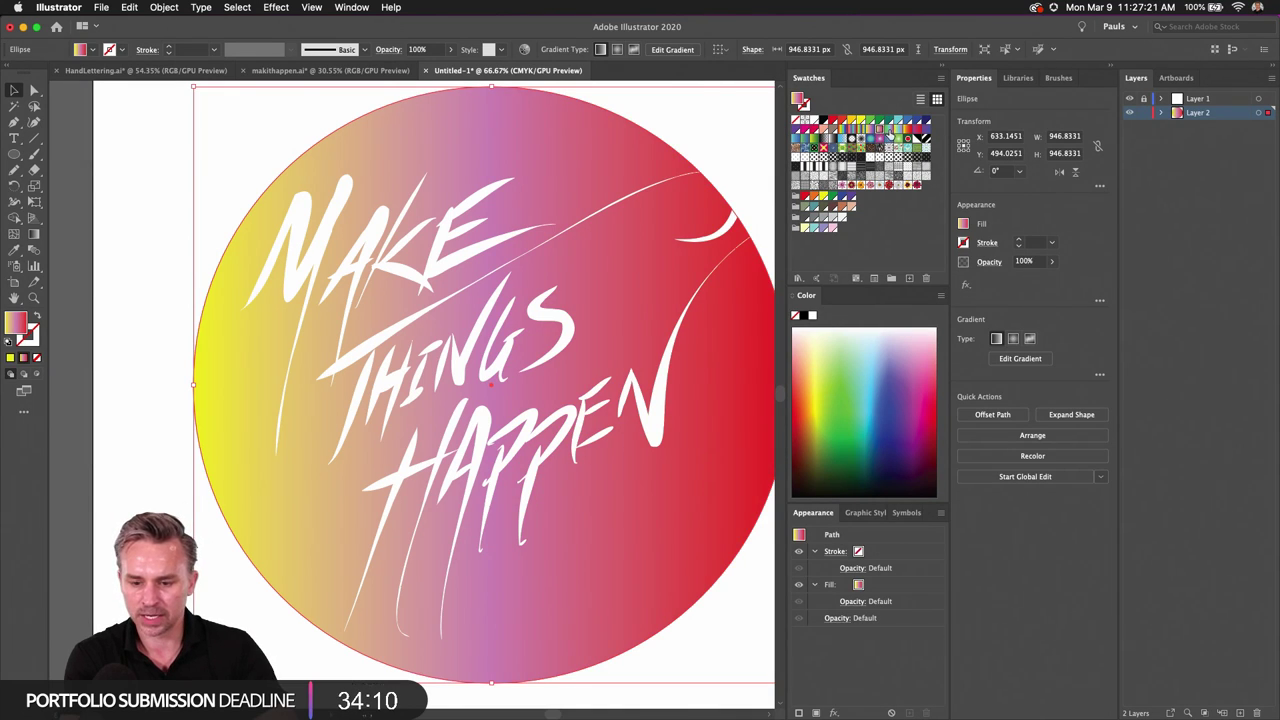
{"action": "left_click", "coordinate": [891, 133]}
{"action": "left_click", "coordinate": [903, 134]}
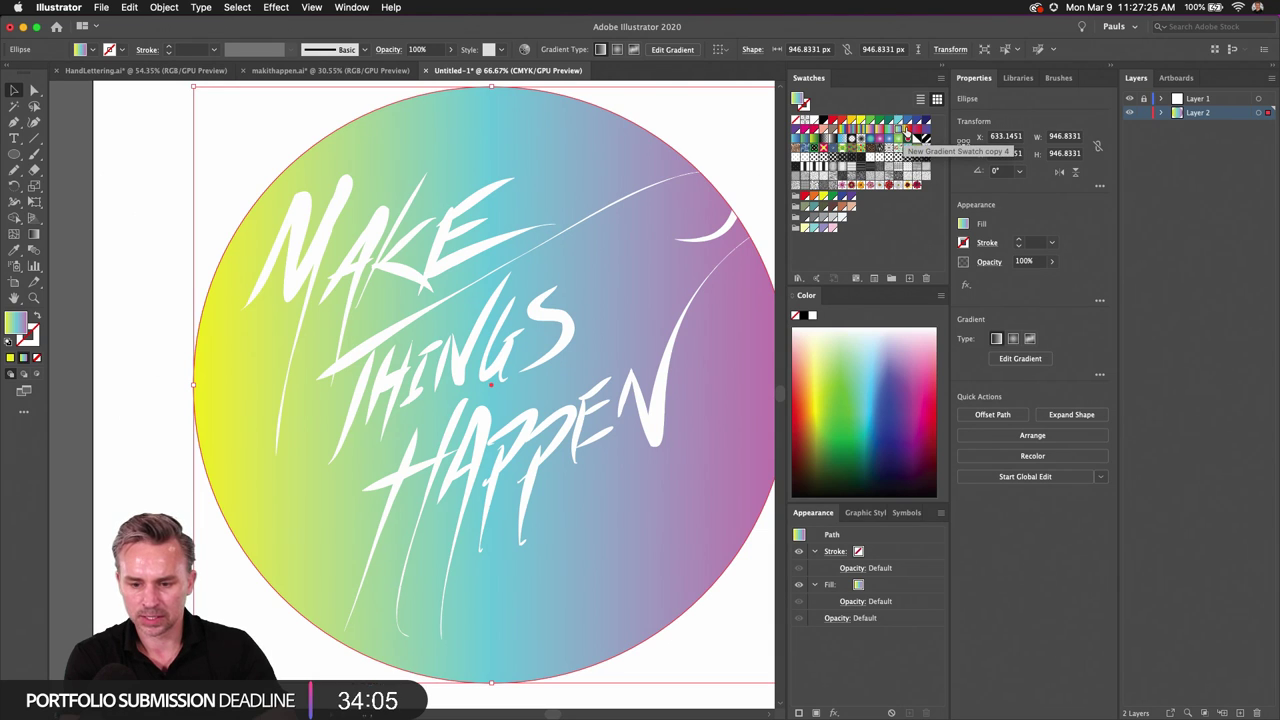
{"action": "left_click", "coordinate": [908, 131]}
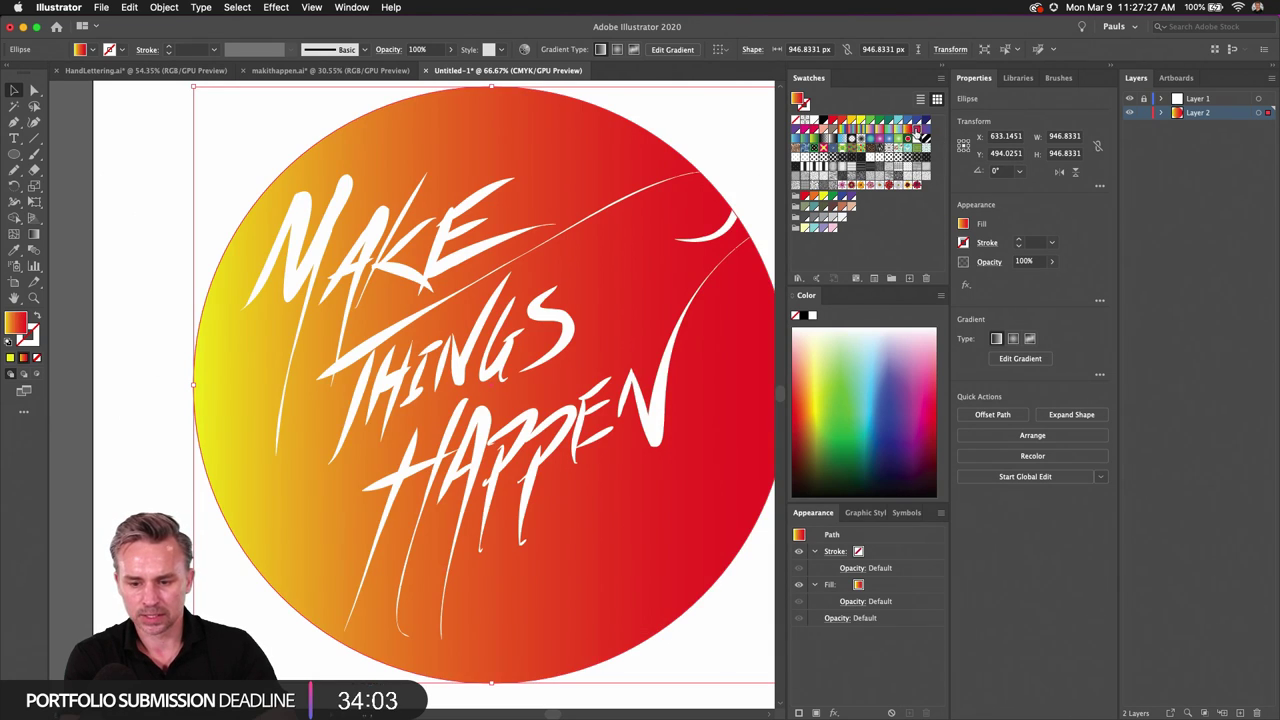
{"action": "left_click", "coordinate": [916, 134]}
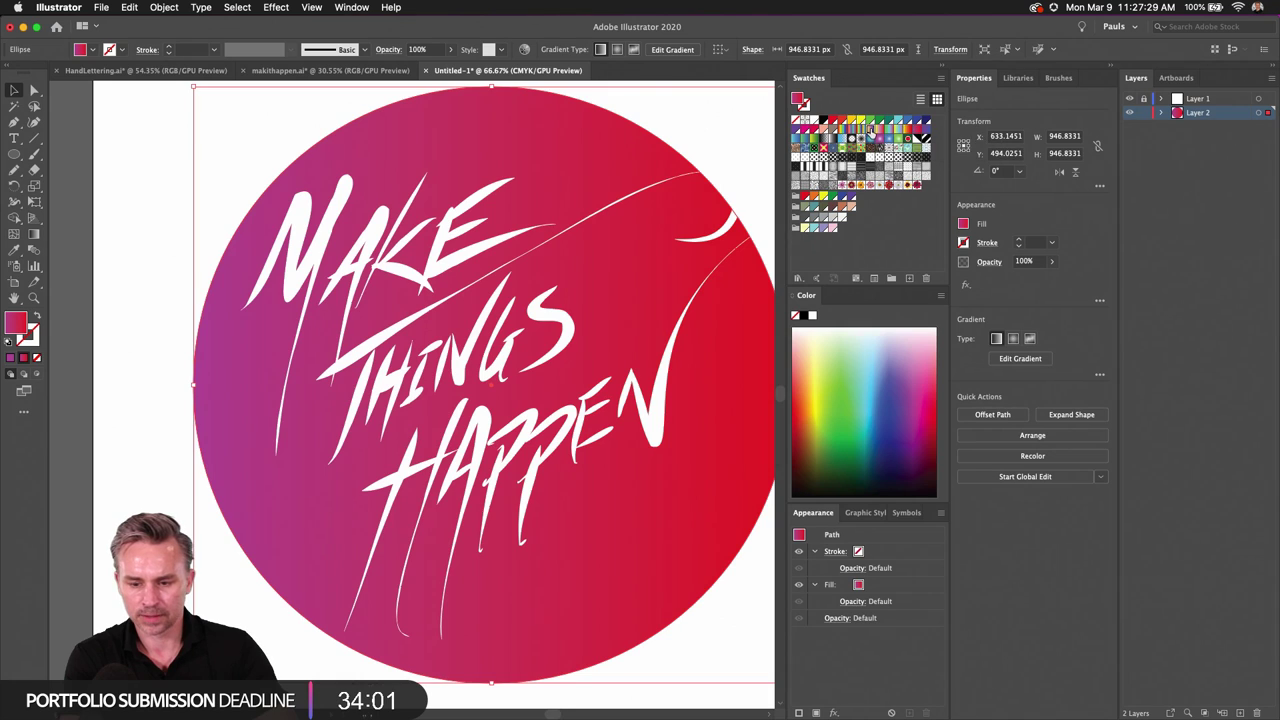
{"action": "left_click", "coordinate": [884, 131]}
{"action": "left_click", "coordinate": [878, 130]}
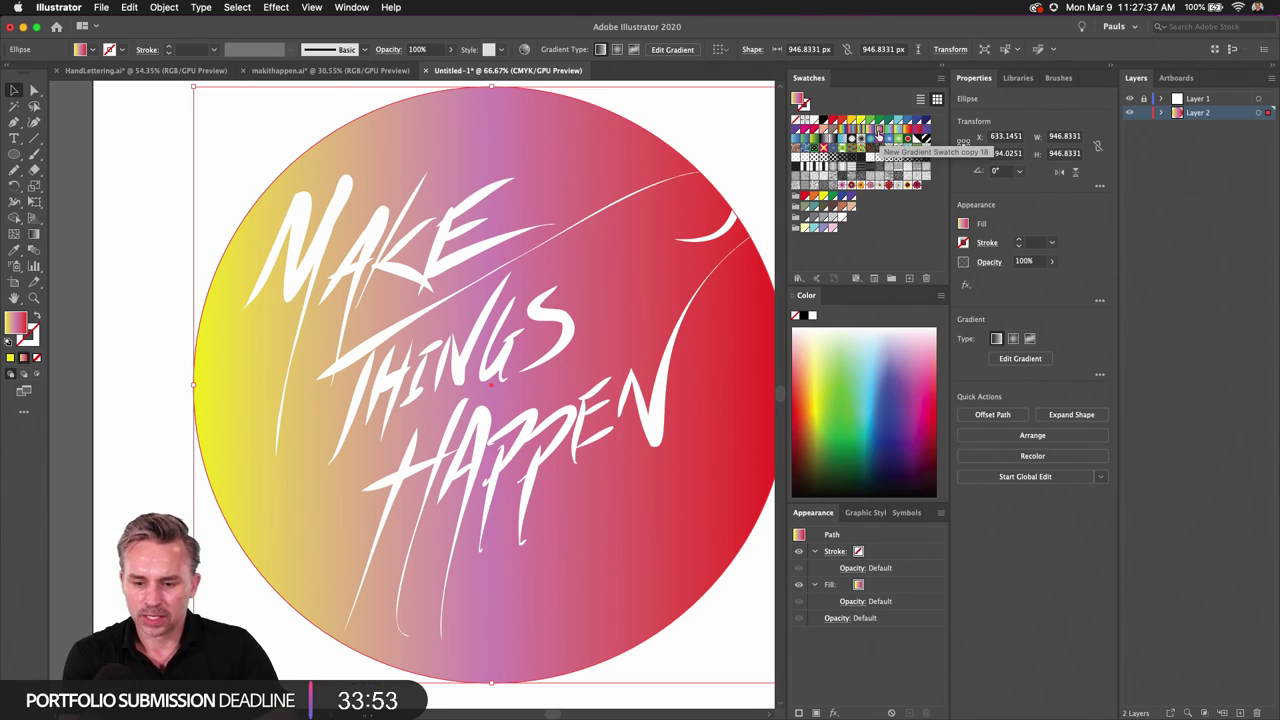
{"action": "left_click", "coordinate": [940, 65]}
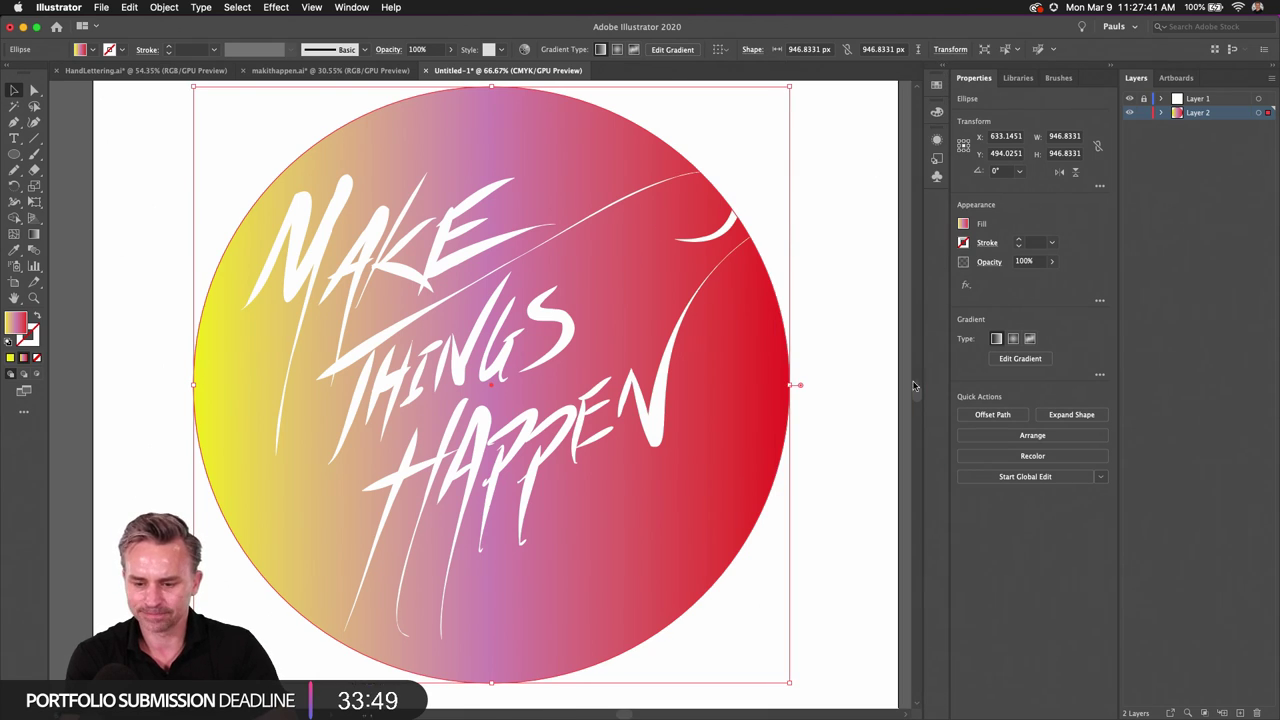
Step: Angle the gradient from upper left to lower right and make the end stop pure red in RGB
{"action": "left_click", "coordinate": [1017, 359]}
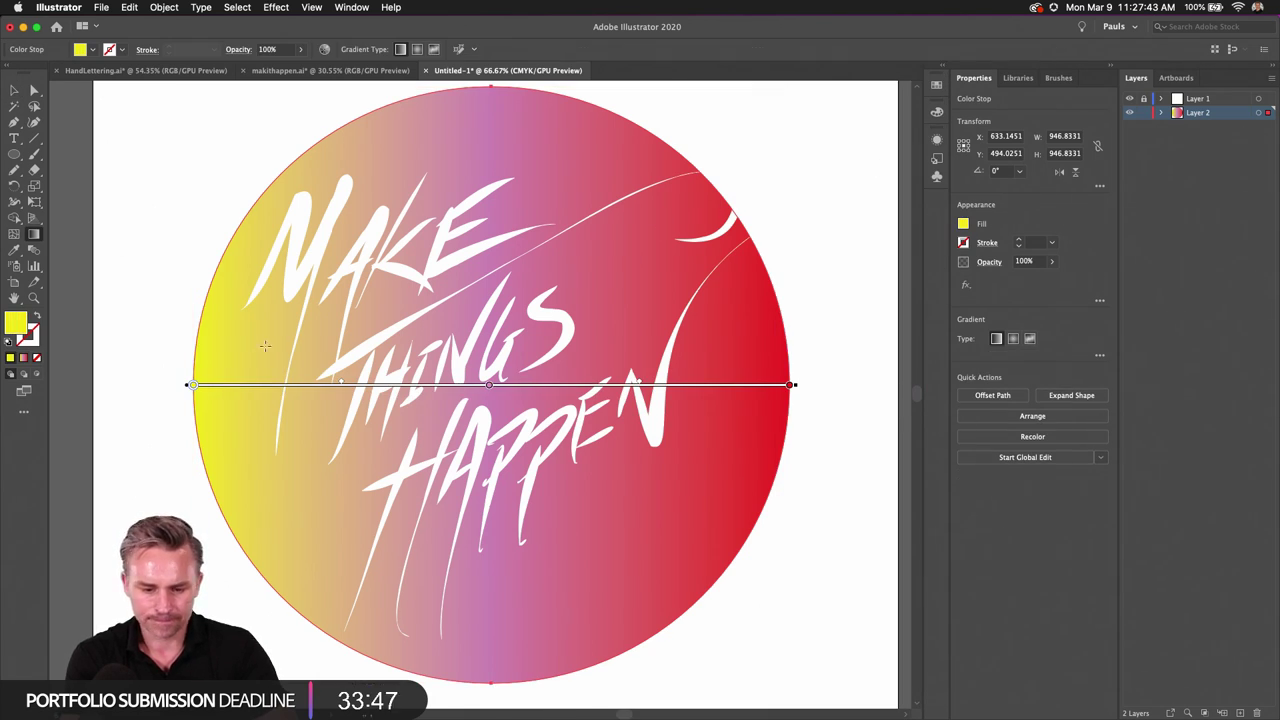
{"action": "left_click_drag", "start_coordinate": [268, 238], "coordinate": [746, 552]}
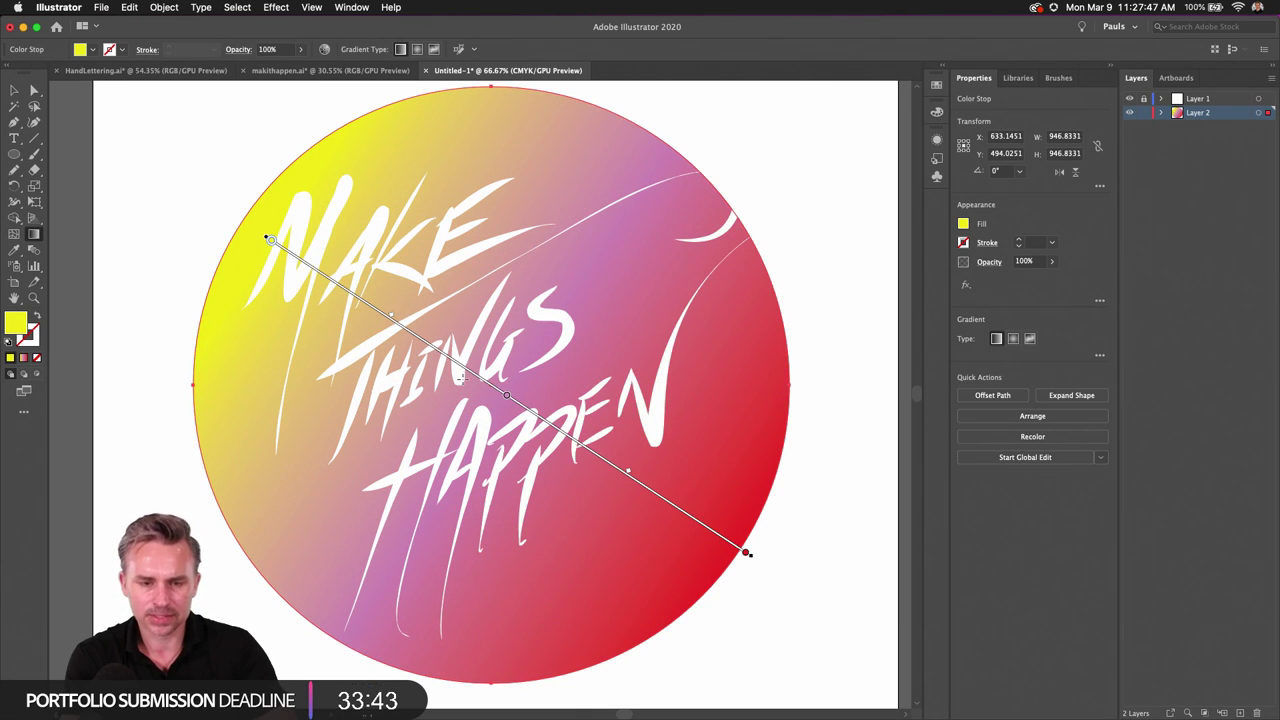
{"action": "double_click", "coordinate": [508, 397]}
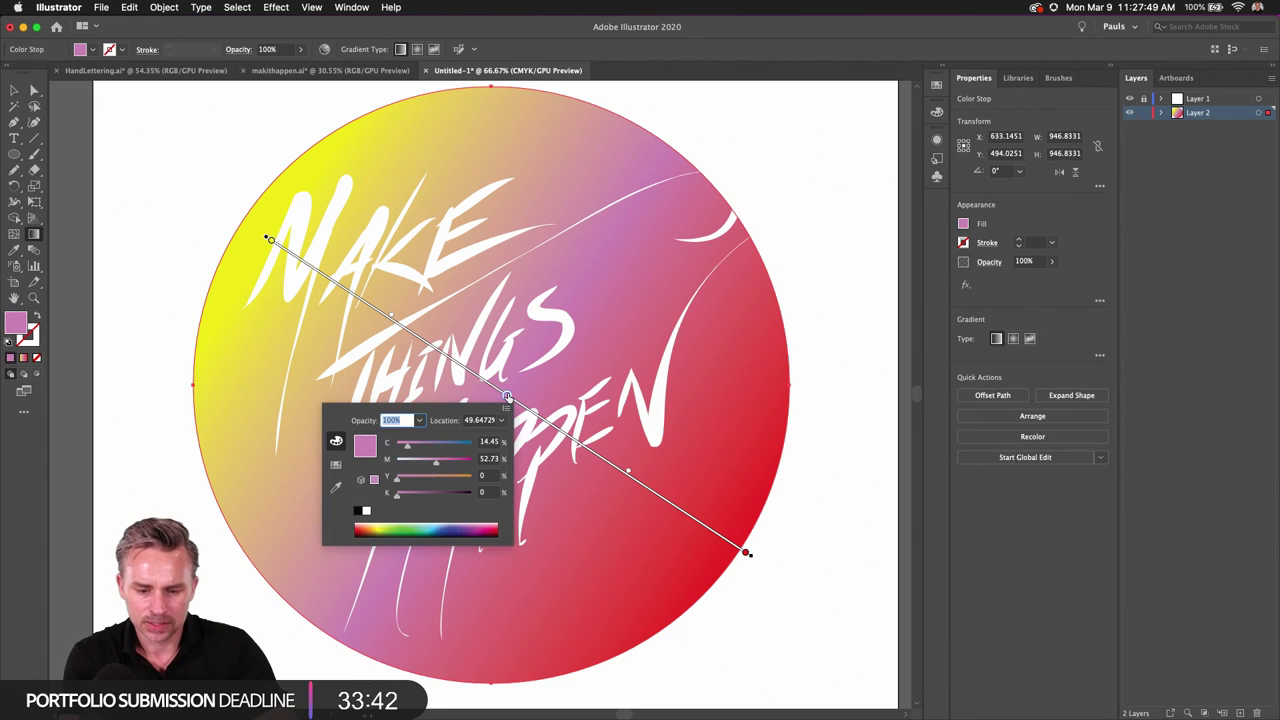
{"action": "left_click", "coordinate": [502, 413]}
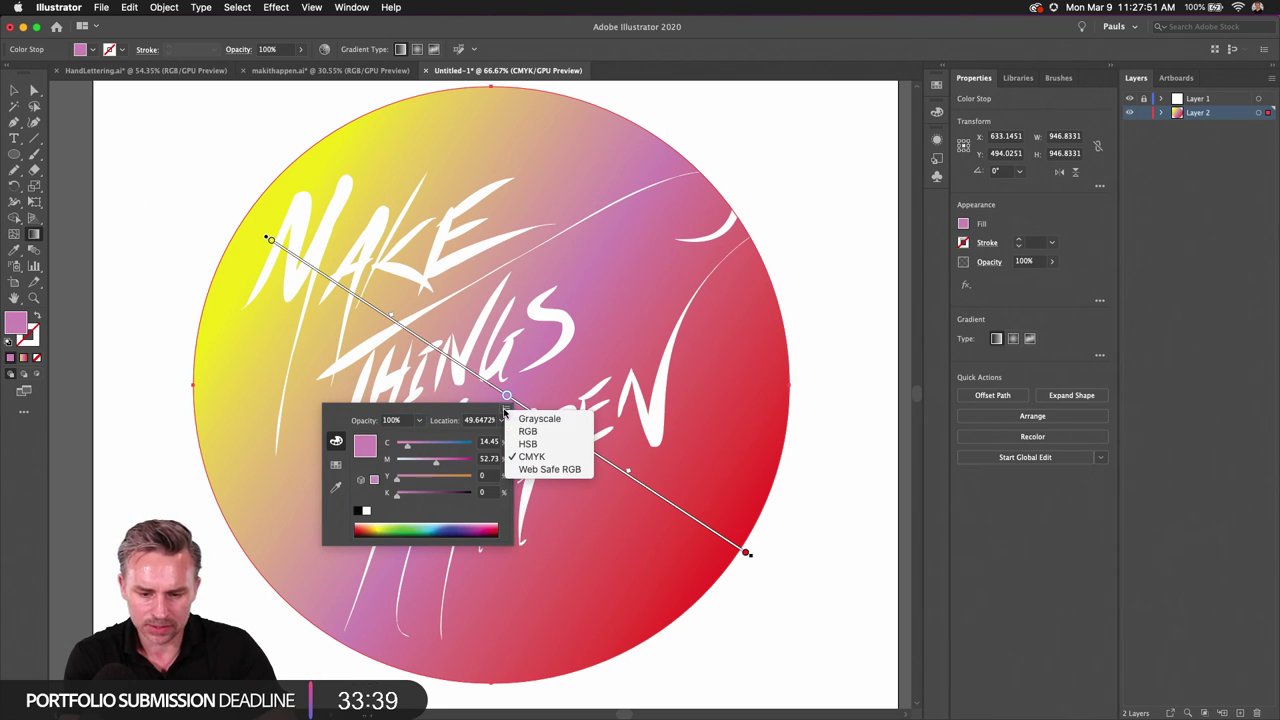
{"action": "left_click", "coordinate": [526, 435]}
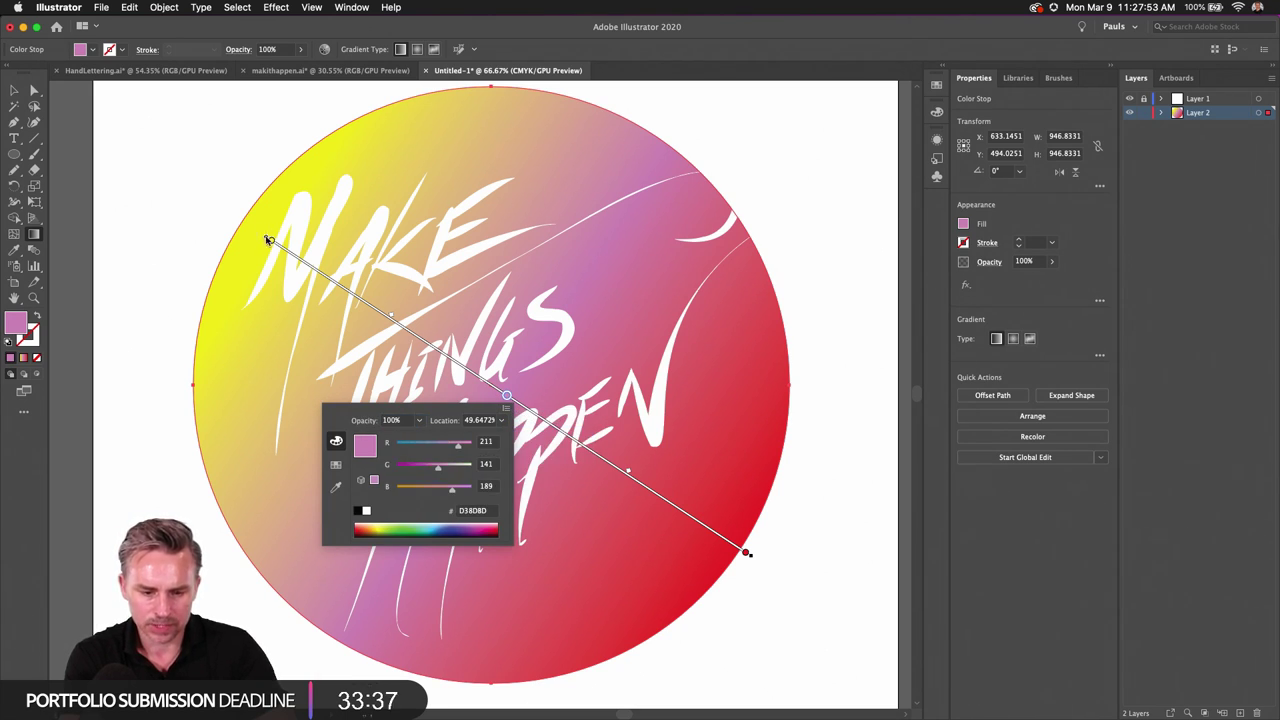
{"action": "left_click", "coordinate": [272, 242]}
{"action": "double_click", "coordinate": [270, 242]}
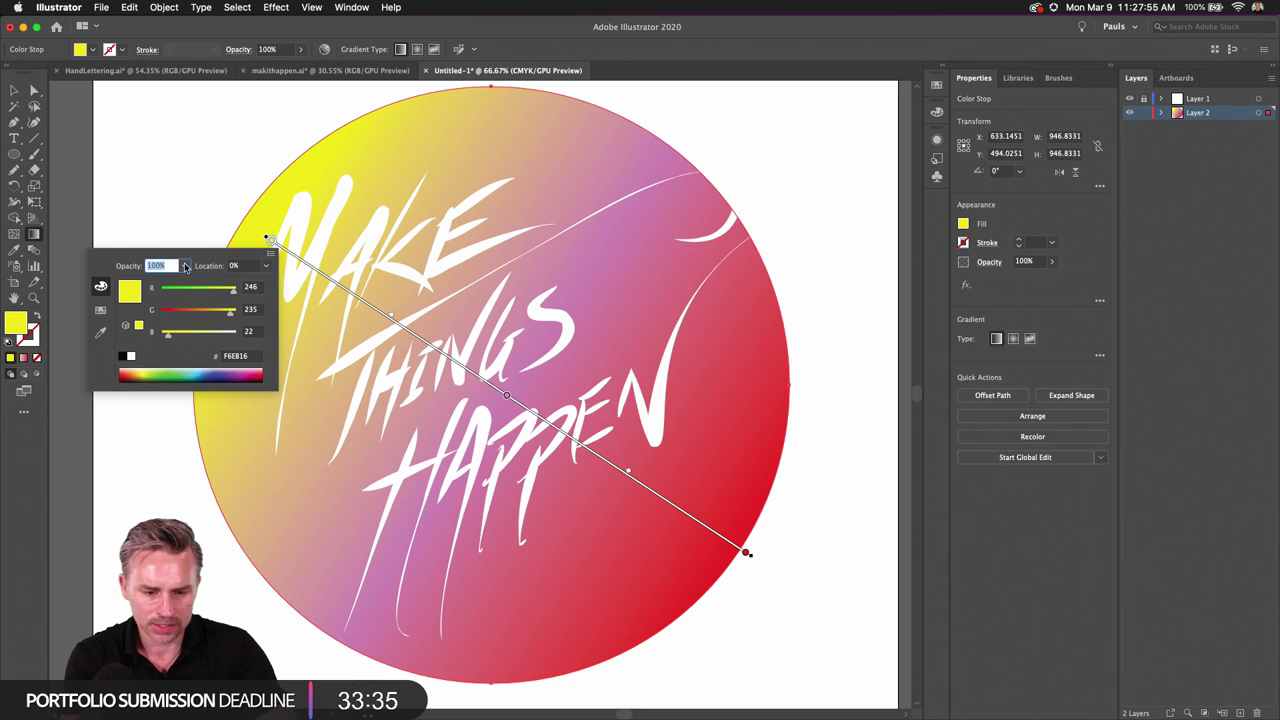
{"action": "left_click", "coordinate": [745, 553]}
{"action": "double_click", "coordinate": [745, 553]}
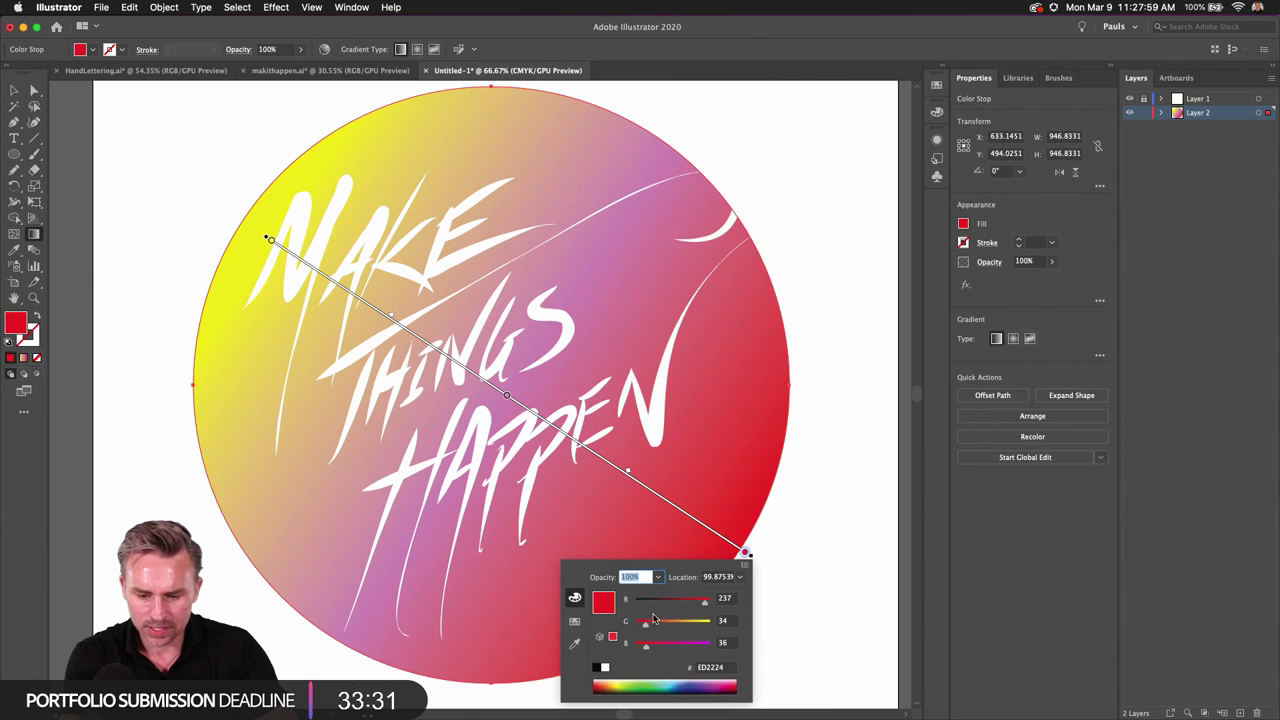
{"action": "left_click_drag", "start_coordinate": [705, 606], "coordinate": [760, 606]}
{"action": "mouse_move", "coordinate": [645, 623]}
{"action": "left_mouse_down"}
{"action": "mouse_move", "coordinate": [632, 623]}
{"action": "mouse_move", "coordinate": [632, 645]}
{"action": "left_mouse_up"}
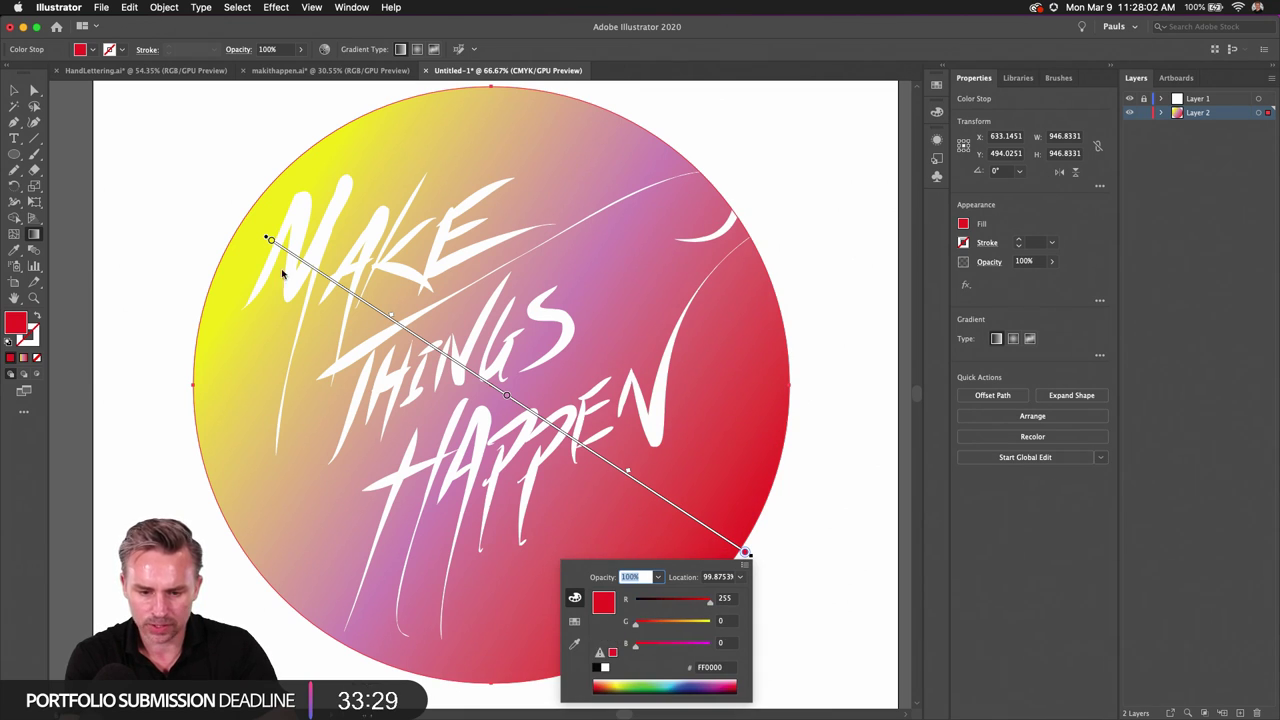
{"action": "left_click", "coordinate": [503, 393]}
Step: Brighten the middle stop to pink and turn the end stop magenta (ED20C7)
{"action": "left_click", "coordinate": [506, 395]}
{"action": "double_click", "coordinate": [508, 397]}
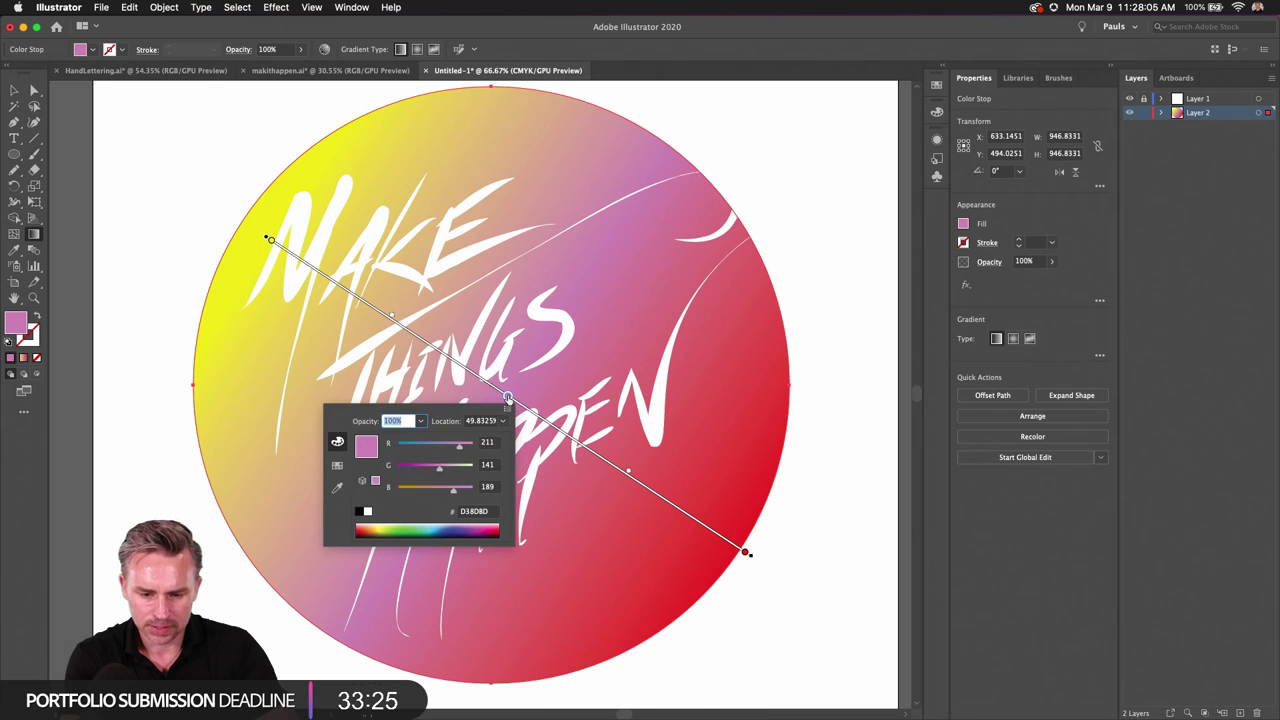
{"action": "left_click_drag", "start_coordinate": [459, 449], "coordinate": [478, 447]}
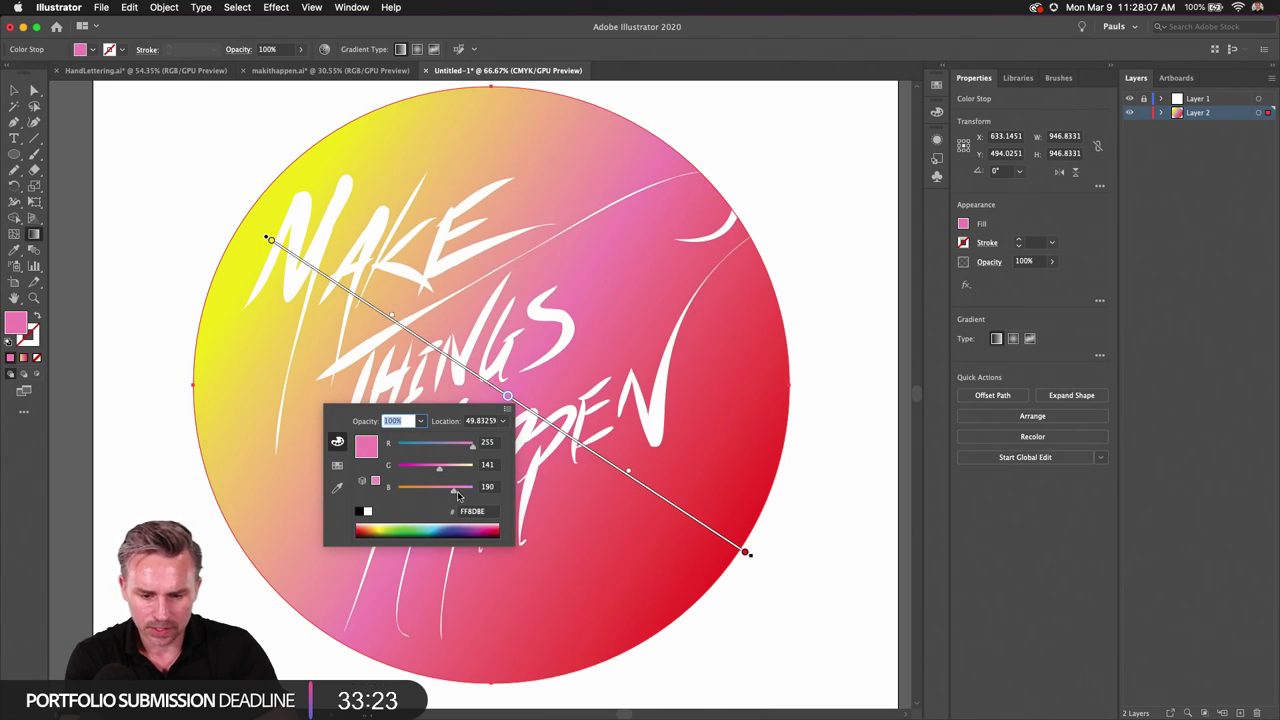
{"action": "left_click_drag", "start_coordinate": [453, 490], "coordinate": [541, 496]}
{"action": "left_click_drag", "start_coordinate": [446, 496], "coordinate": [435, 494]}
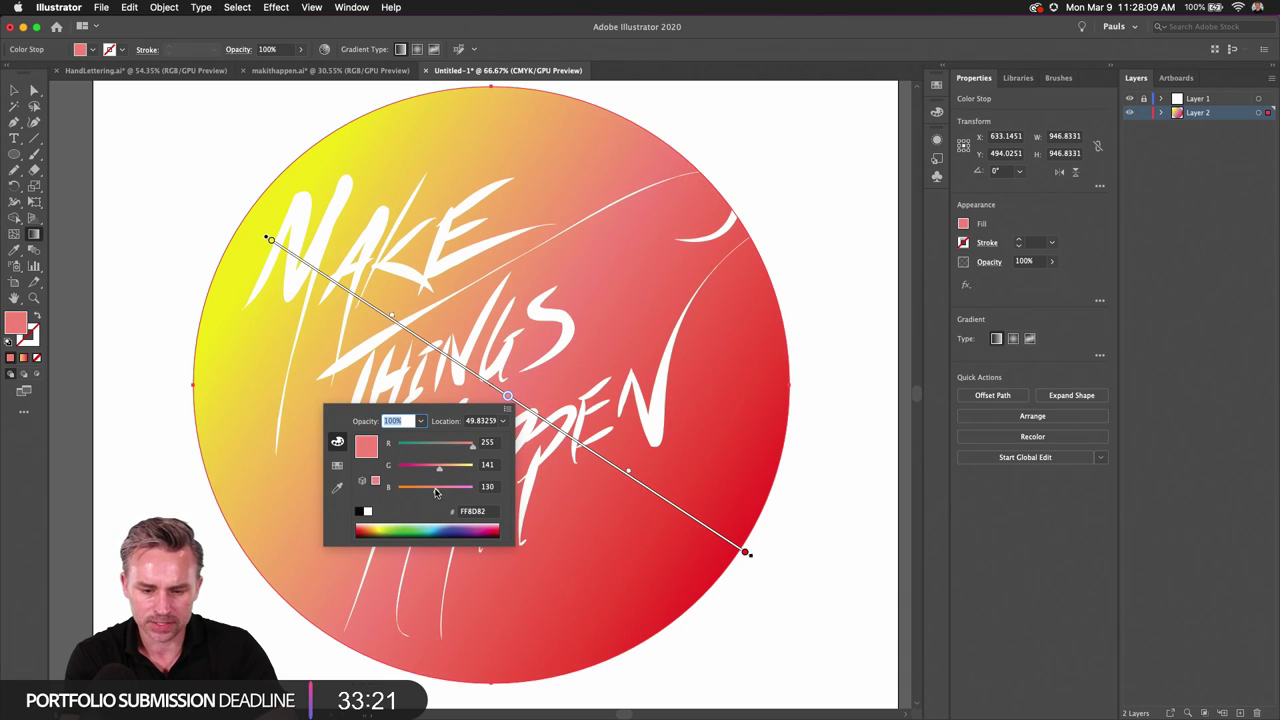
{"action": "left_click", "coordinate": [745, 553]}
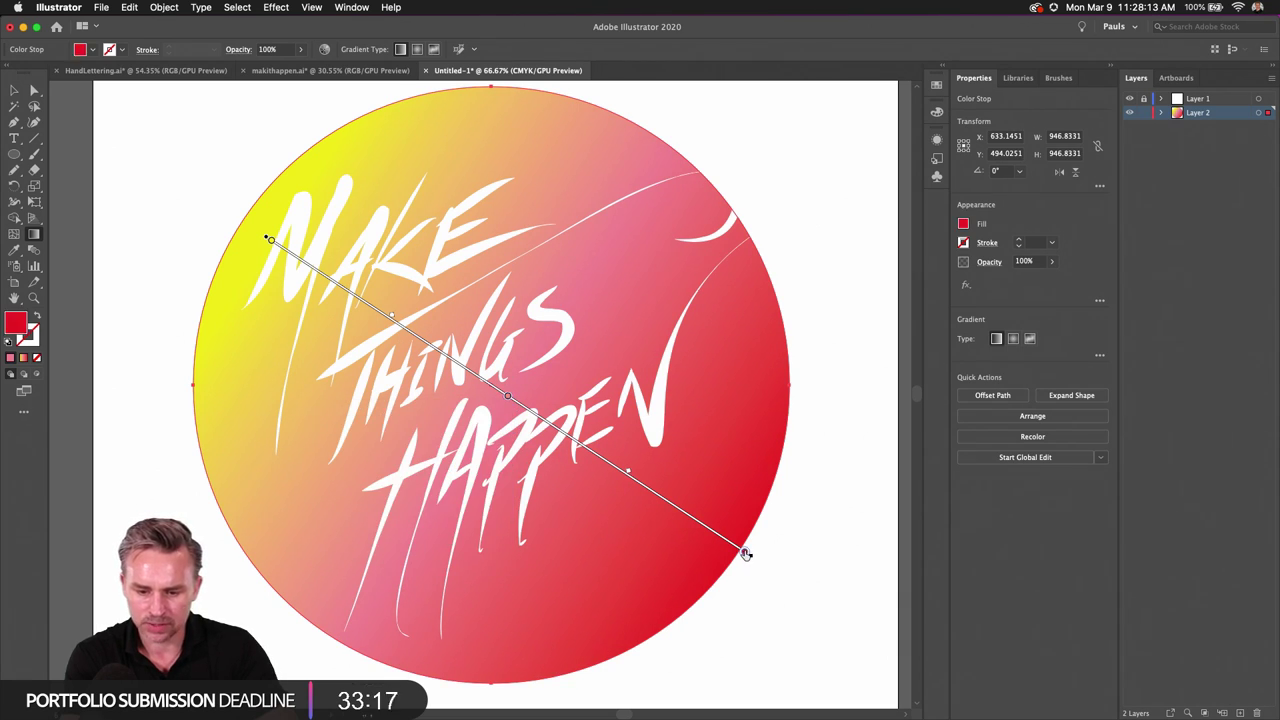
{"action": "double_click", "coordinate": [745, 553]}
{"action": "mouse_move", "coordinate": [675, 645]}
{"action": "left_mouse_down"}
{"action": "mouse_move", "coordinate": [710, 648]}
{"action": "mouse_move", "coordinate": [692, 650]}
{"action": "left_mouse_up"}
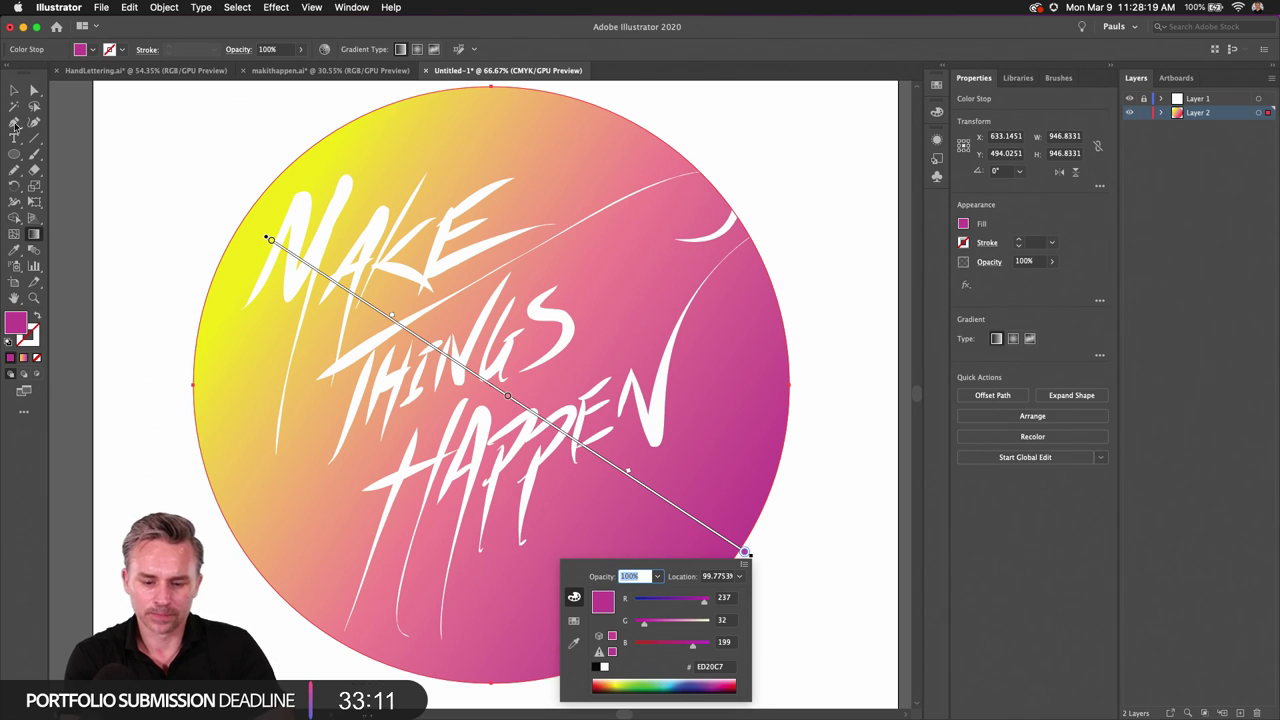
{"action": "key", "text": "Escape"}
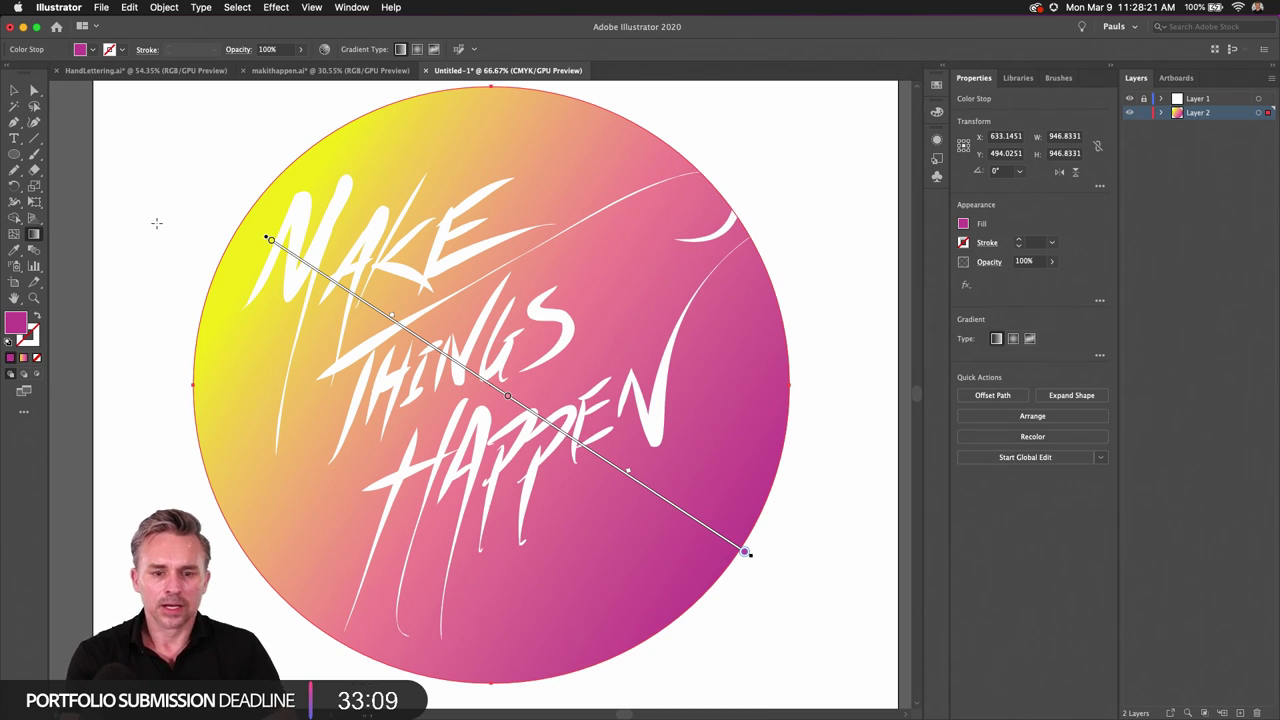
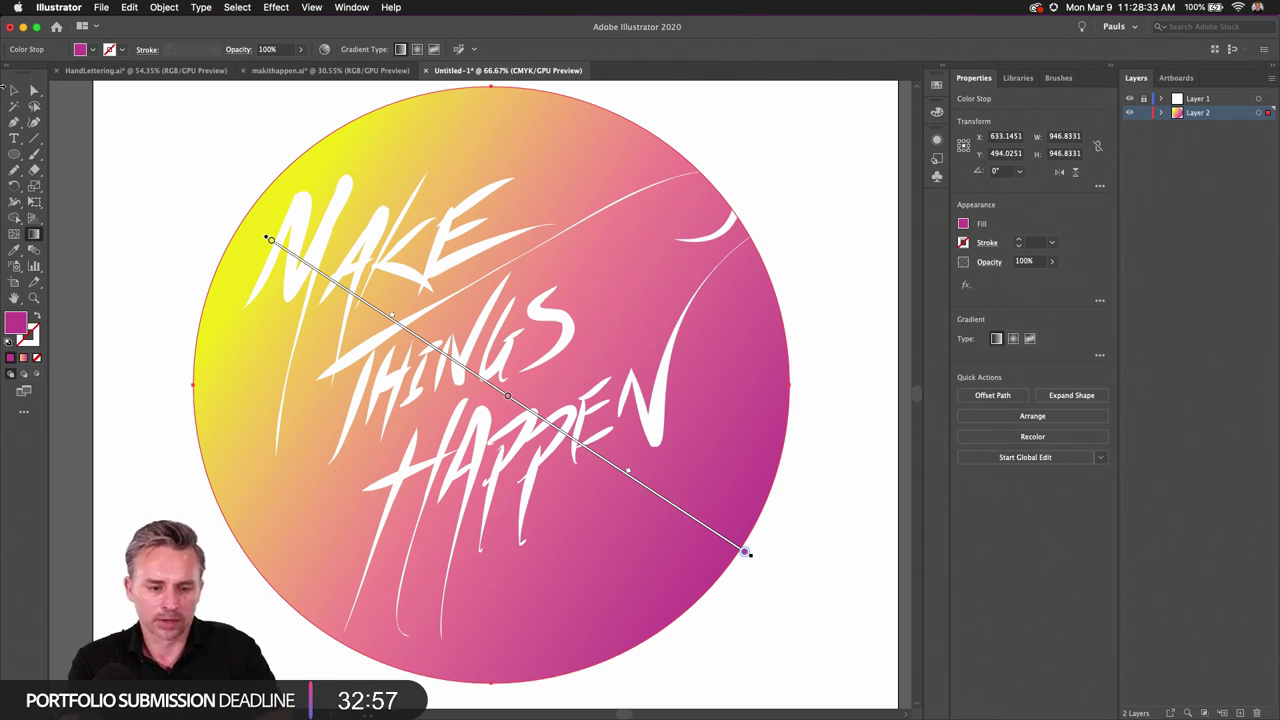
Step: Draw a small circle at the artboard's top-left corner, redrawing it after a misdrawn ellipse
{"action": "left_click", "coordinate": [12, 90]}
{"action": "left_click", "coordinate": [146, 158]}
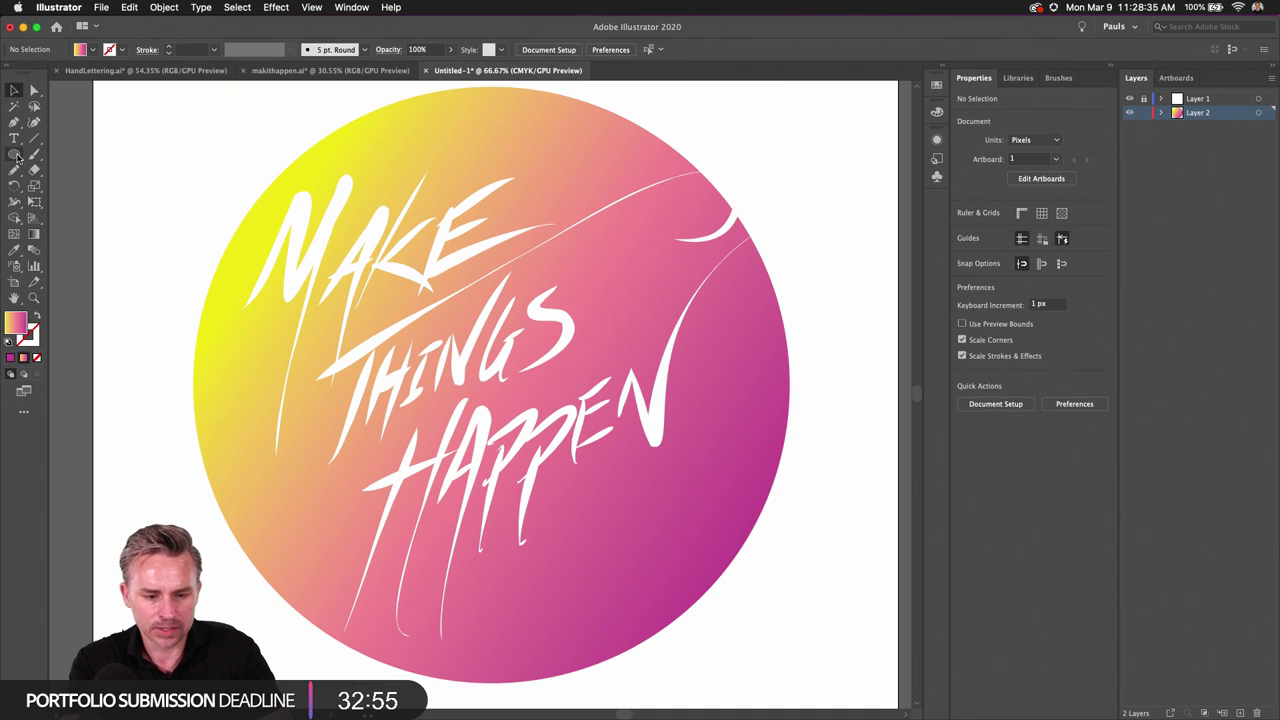
{"action": "left_click", "coordinate": [15, 155]}
{"action": "left_click_drag", "start_coordinate": [148, 127], "coordinate": [218, 191]}
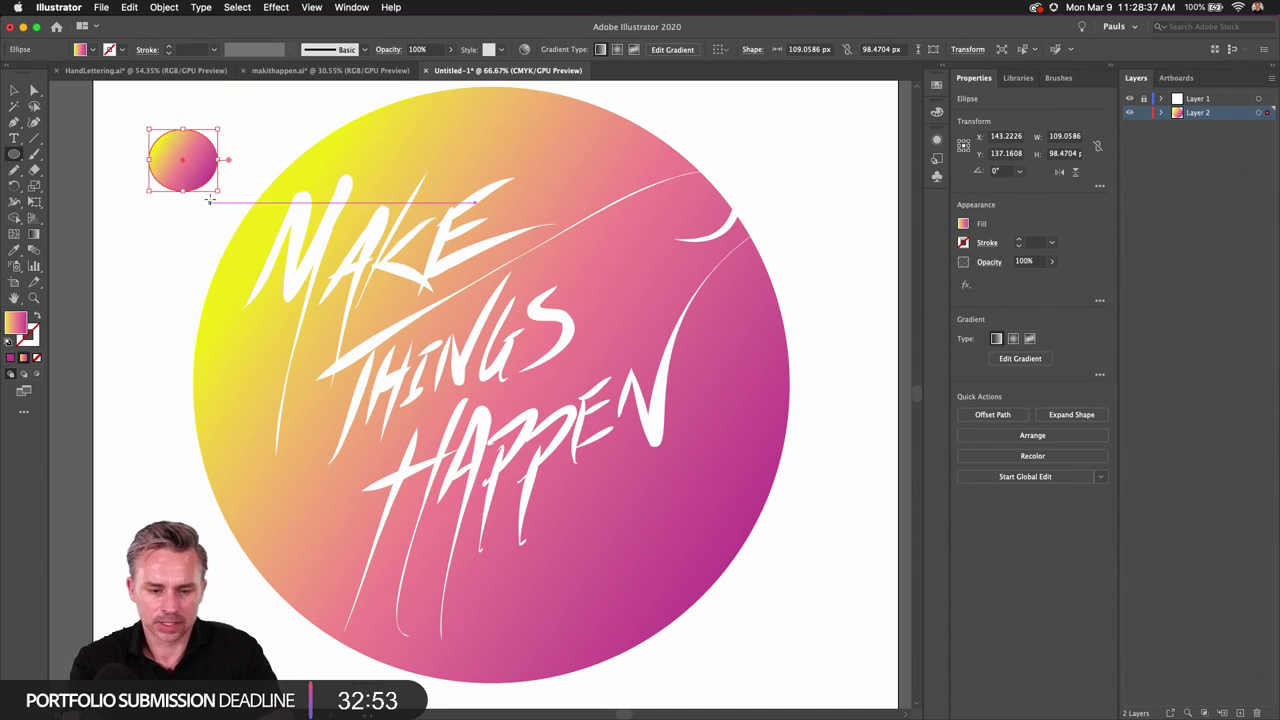
{"action": "key", "text": "ctrl+z"}
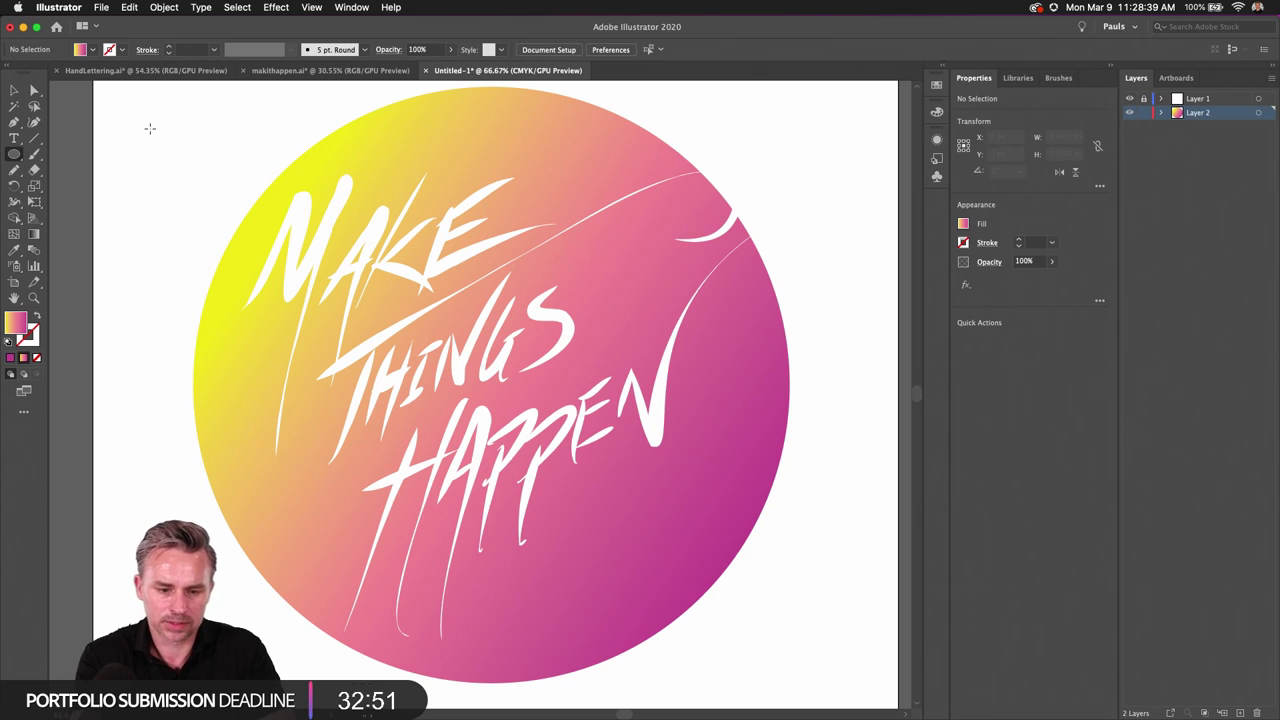
{"action": "left_click_drag", "start_coordinate": [149, 127], "coordinate": [301, 278]}
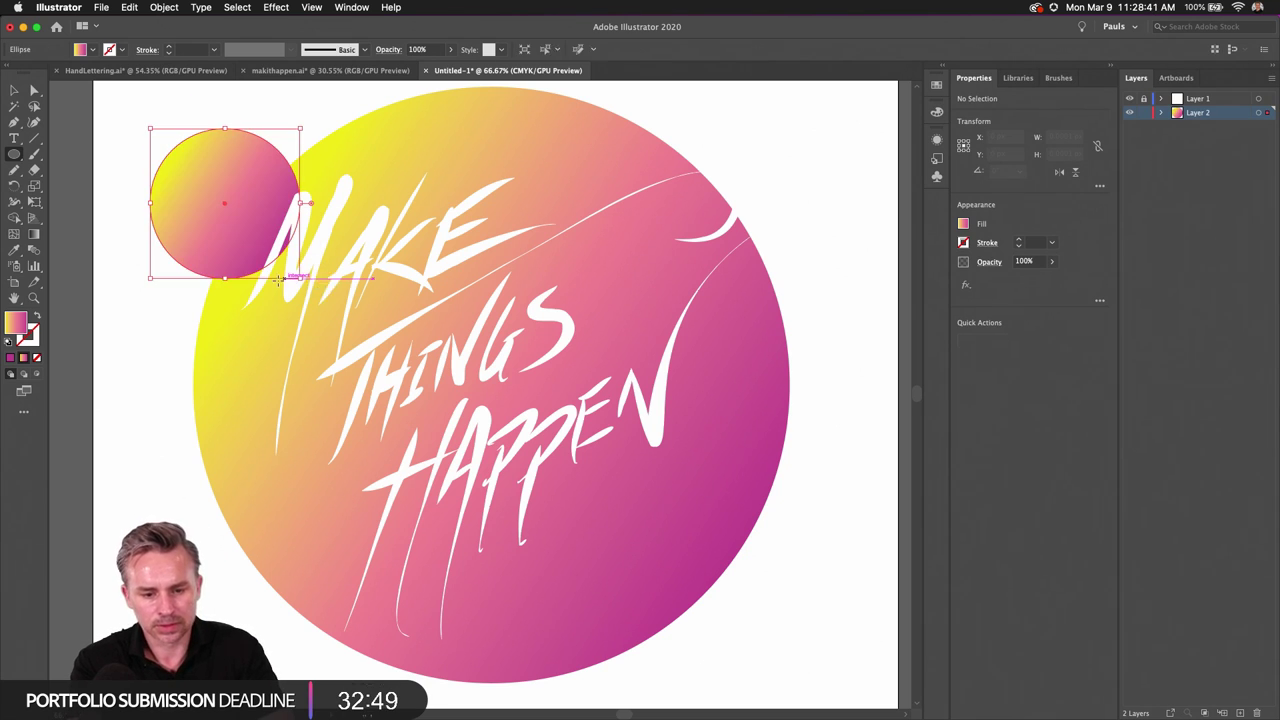
Step: Fill the small circle with a radial green-cyan gradient lit from the upper-left, and nudge it up-left
{"action": "left_click", "coordinate": [1018, 78]}
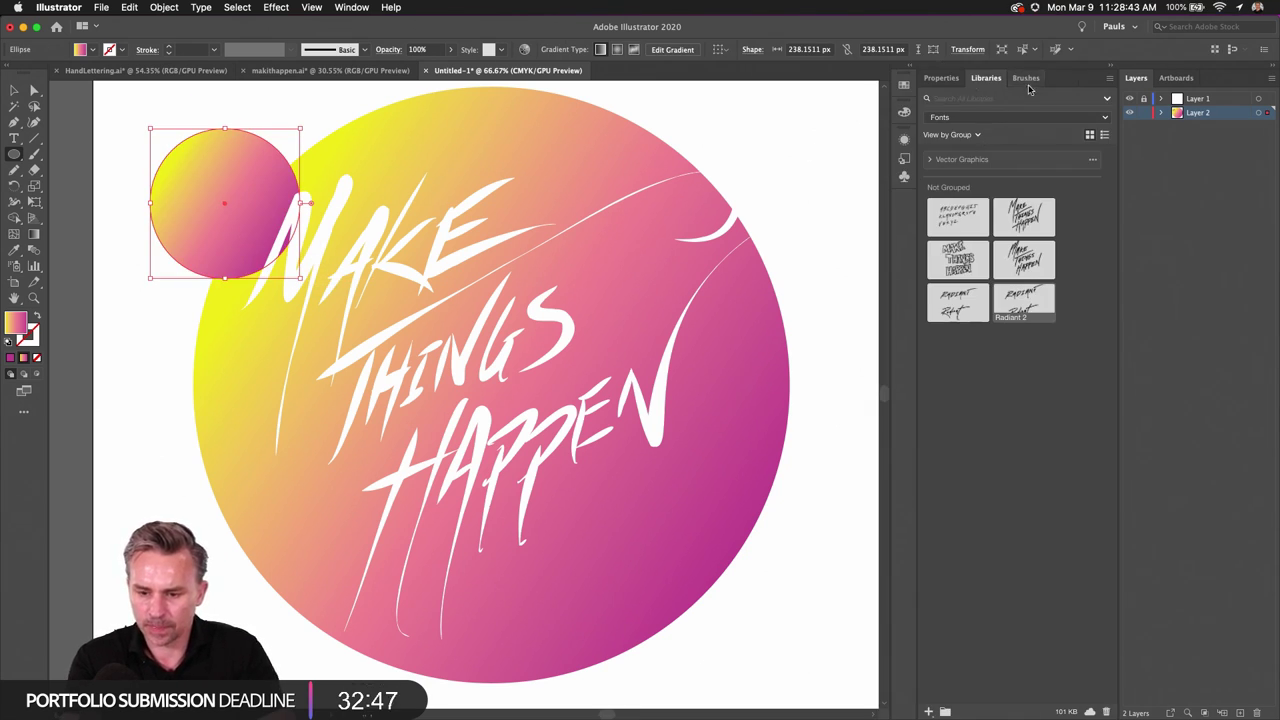
{"action": "left_click", "coordinate": [904, 85]}
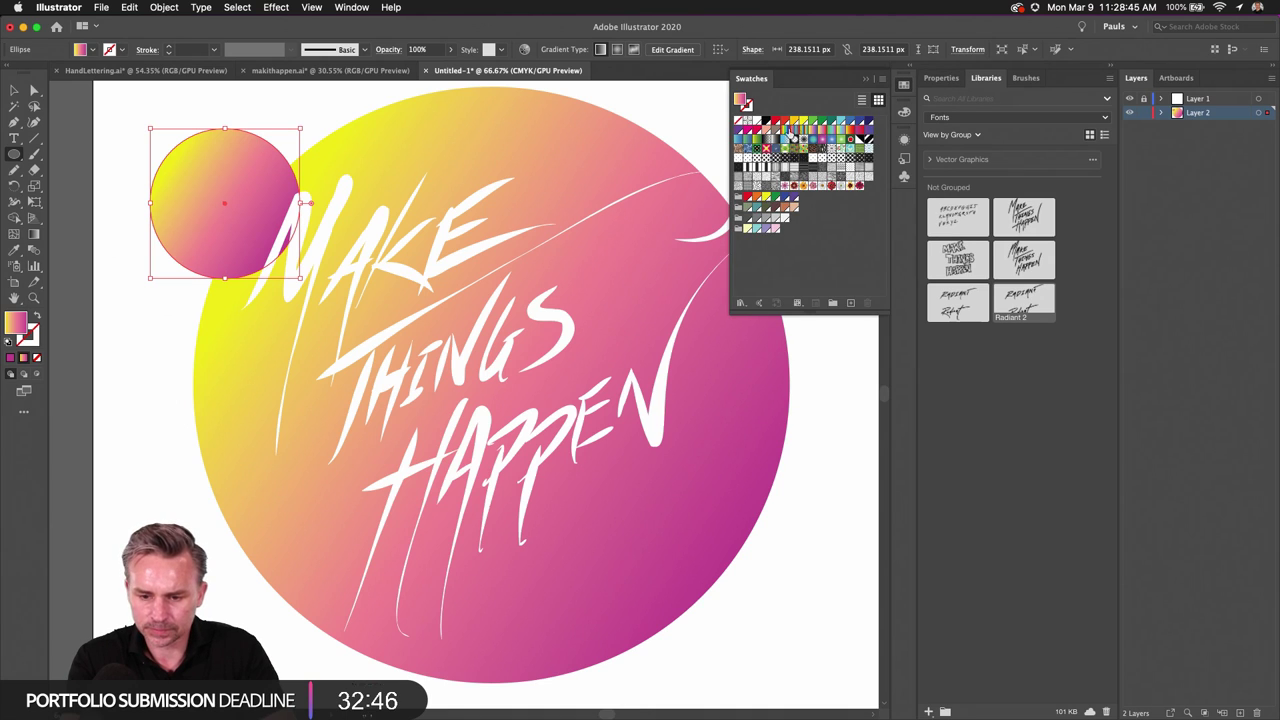
{"action": "left_click", "coordinate": [831, 130]}
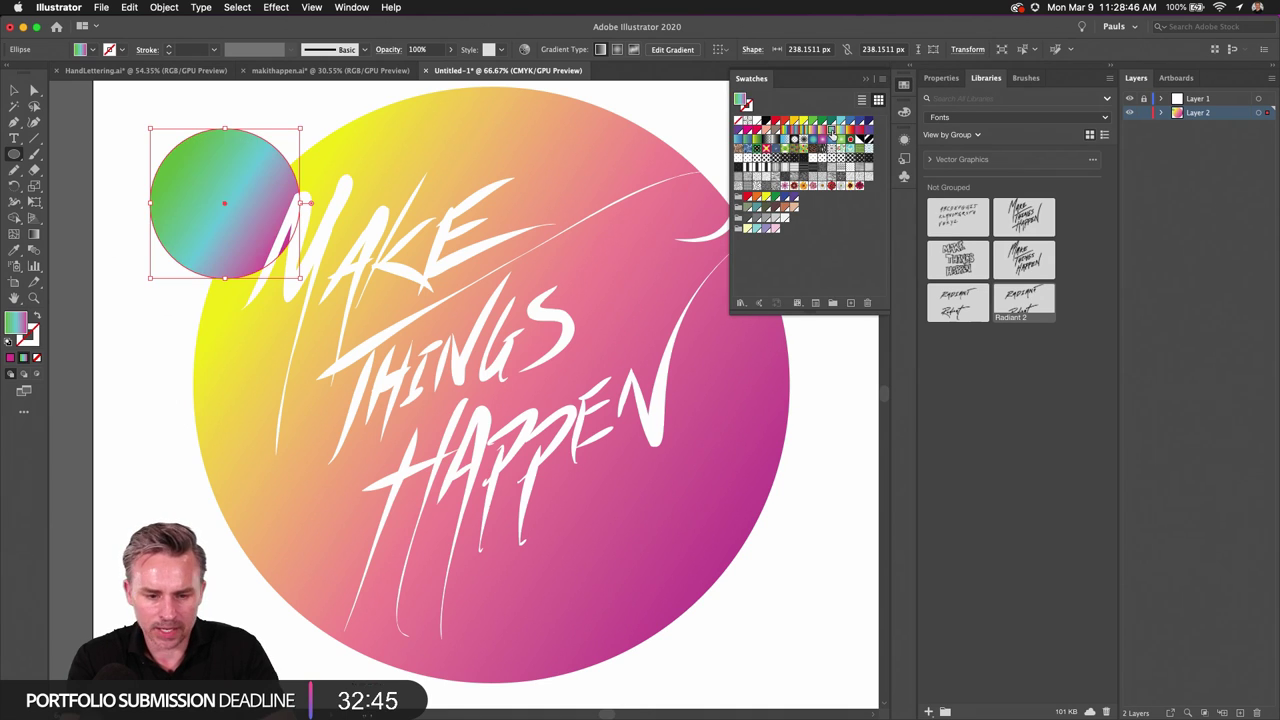
{"action": "left_click", "coordinate": [940, 79]}
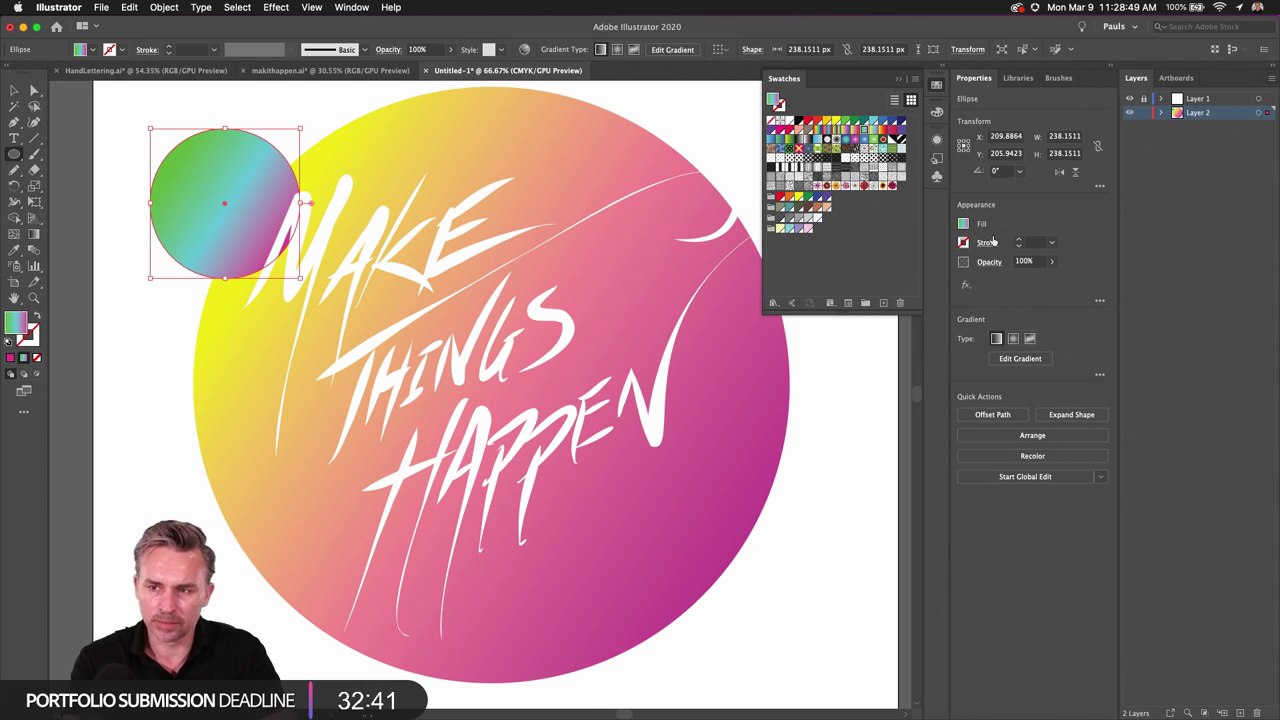
{"action": "left_click", "coordinate": [1013, 338]}
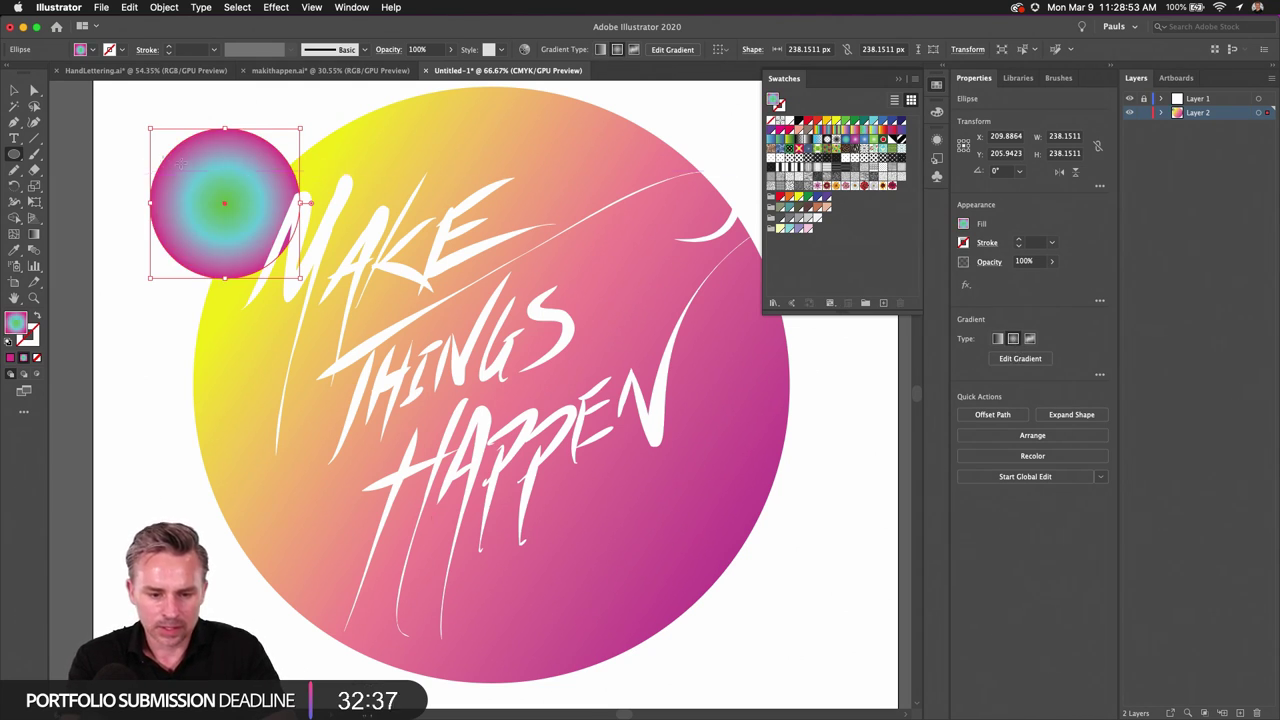
{"action": "left_click", "coordinate": [36, 236]}
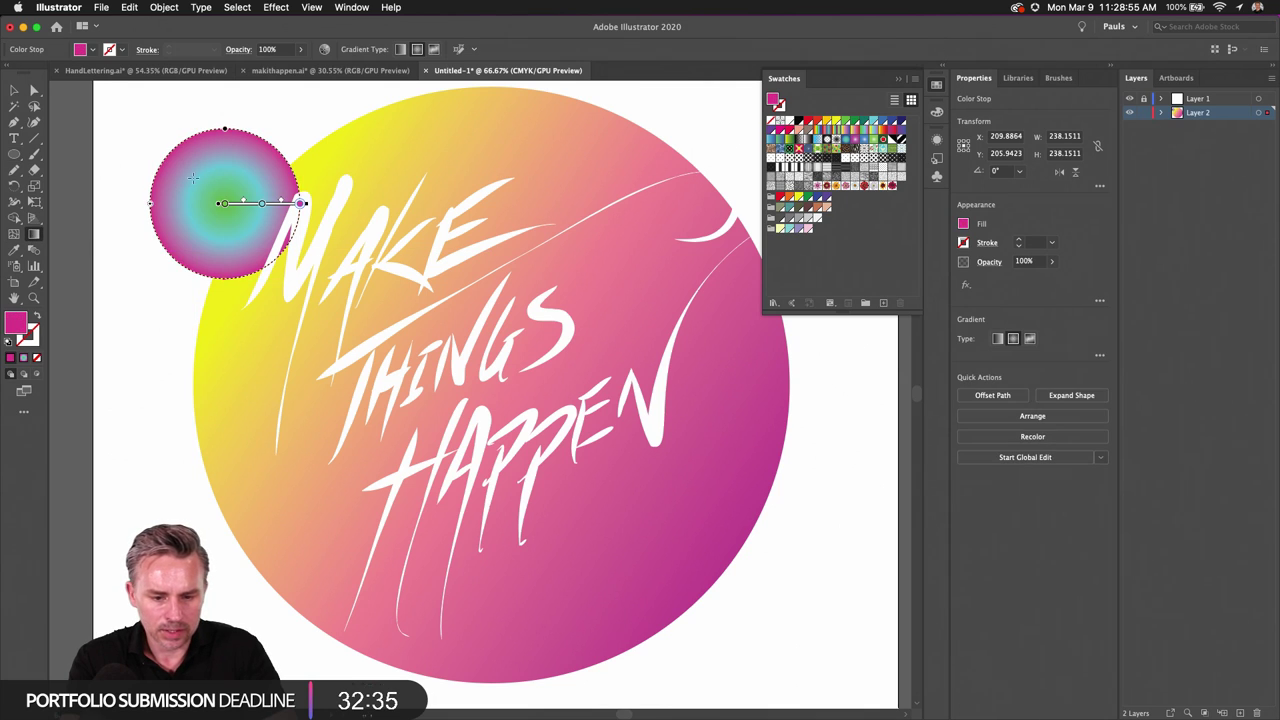
{"action": "left_click_drag", "start_coordinate": [191, 173], "coordinate": [266, 275]}
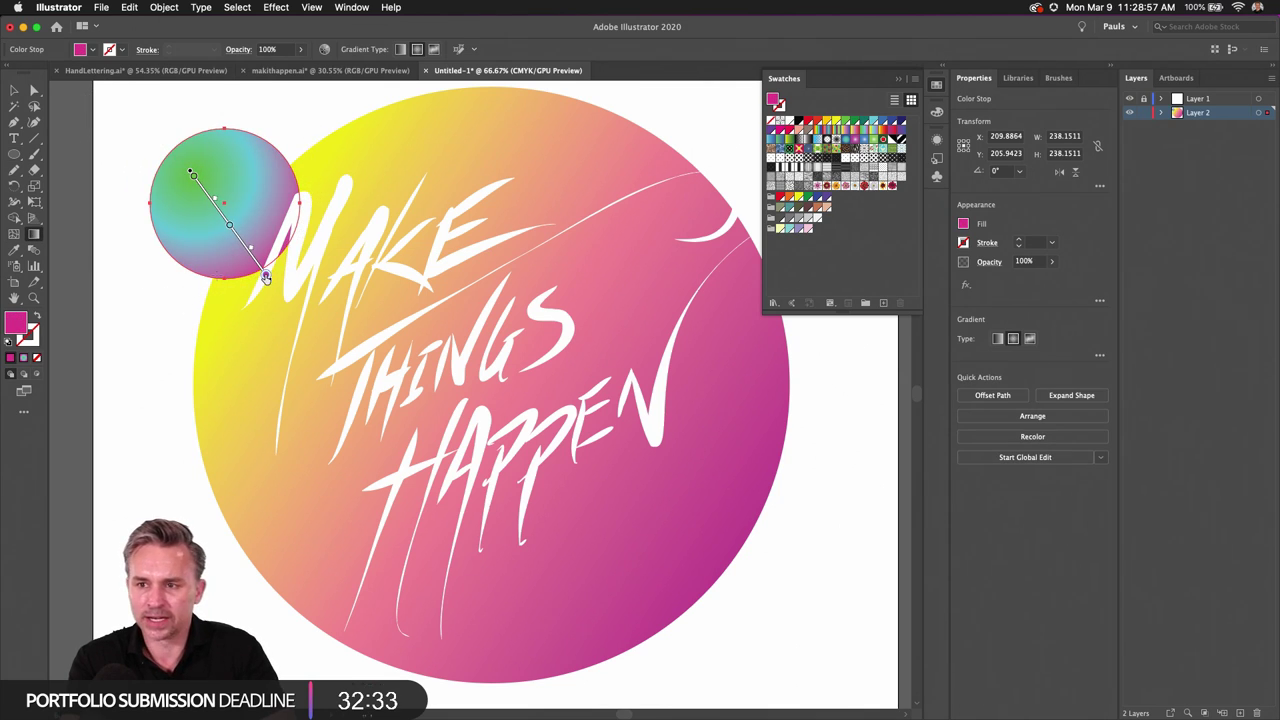
{"action": "left_click", "coordinate": [14, 90]}
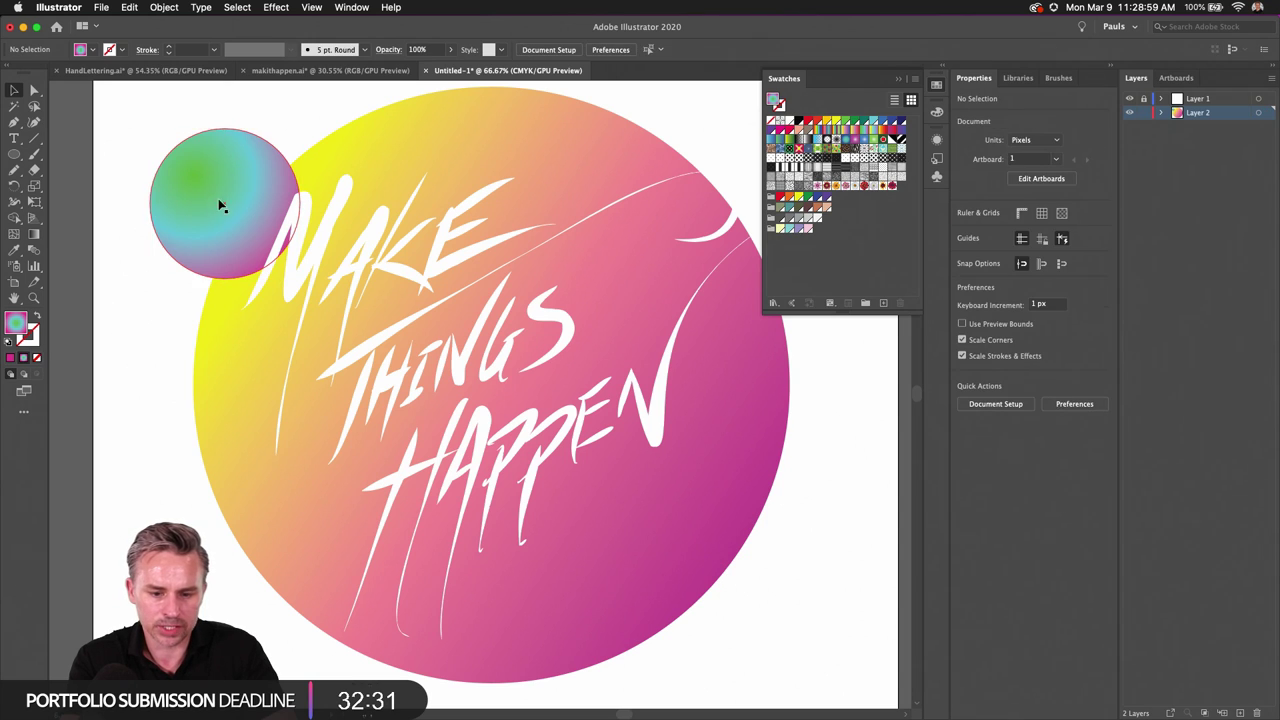
{"action": "left_click_drag", "start_coordinate": [221, 204], "coordinate": [194, 176]}
Step: Make the big circle's gradient radial, running from upper-left to lower-right
{"action": "left_click", "coordinate": [145, 436]}
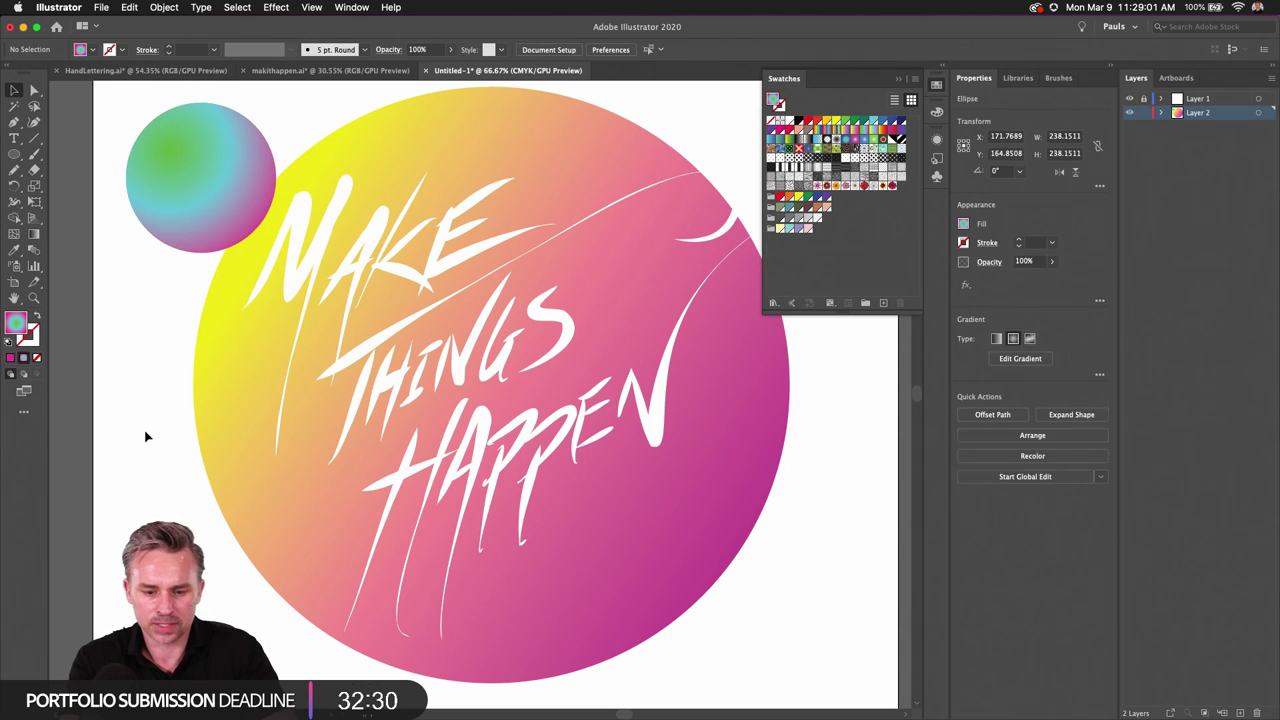
{"action": "left_click", "coordinate": [211, 442]}
{"action": "left_click", "coordinate": [35, 234]}
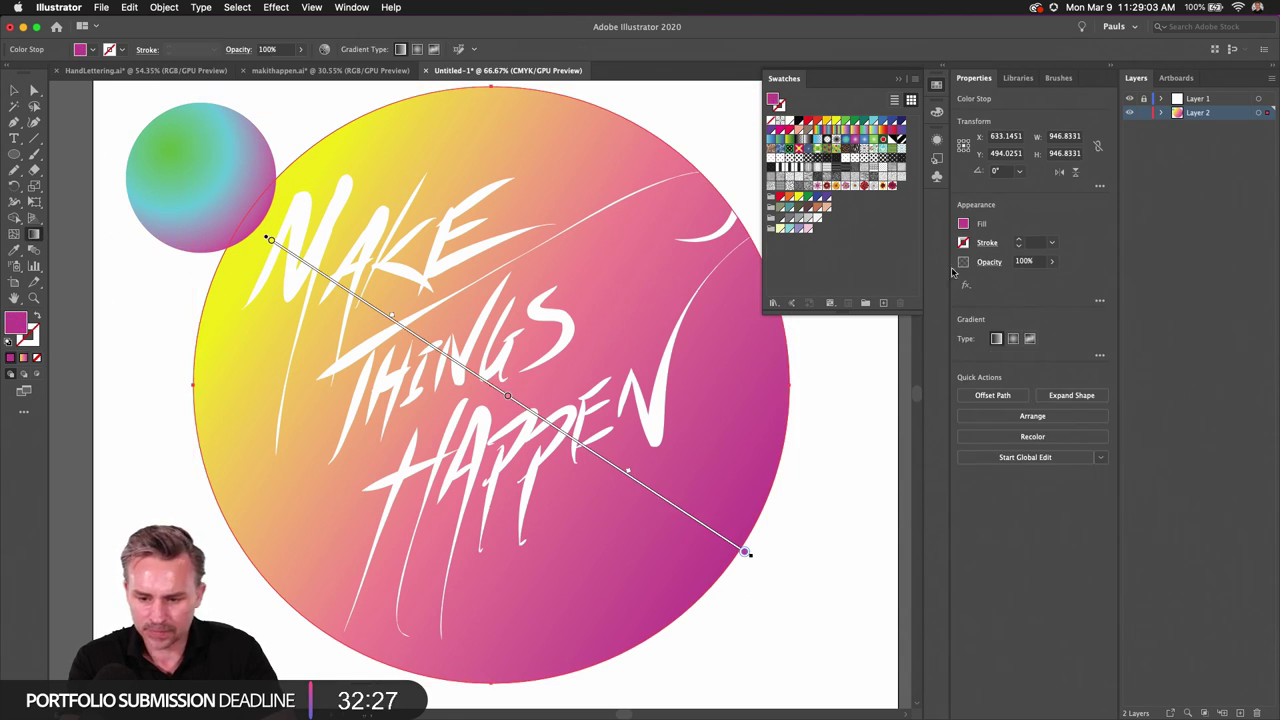
{"action": "left_click", "coordinate": [1013, 338]}
{"action": "mouse_move", "coordinate": [315, 168]}
{"action": "left_mouse_down"}
{"action": "mouse_move", "coordinate": [723, 603]}
{"action": "mouse_move", "coordinate": [697, 586]}
{"action": "left_mouse_up"}
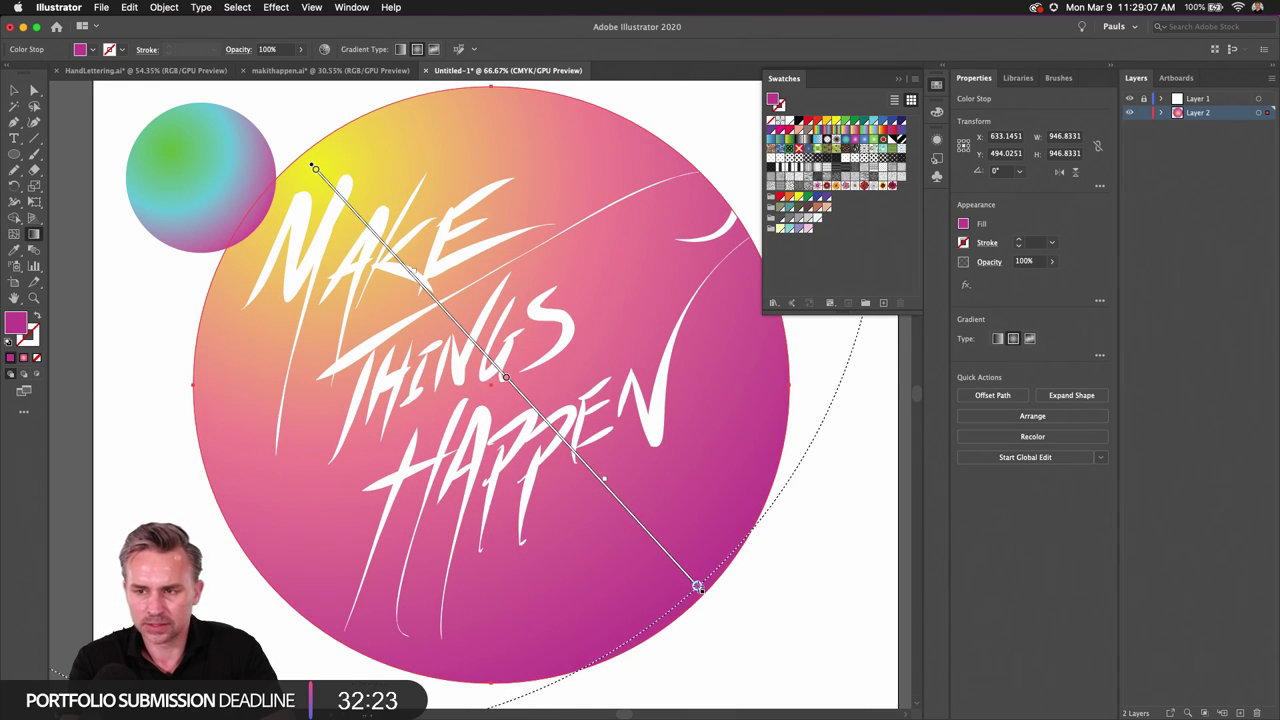
{"action": "left_click", "coordinate": [14, 91]}
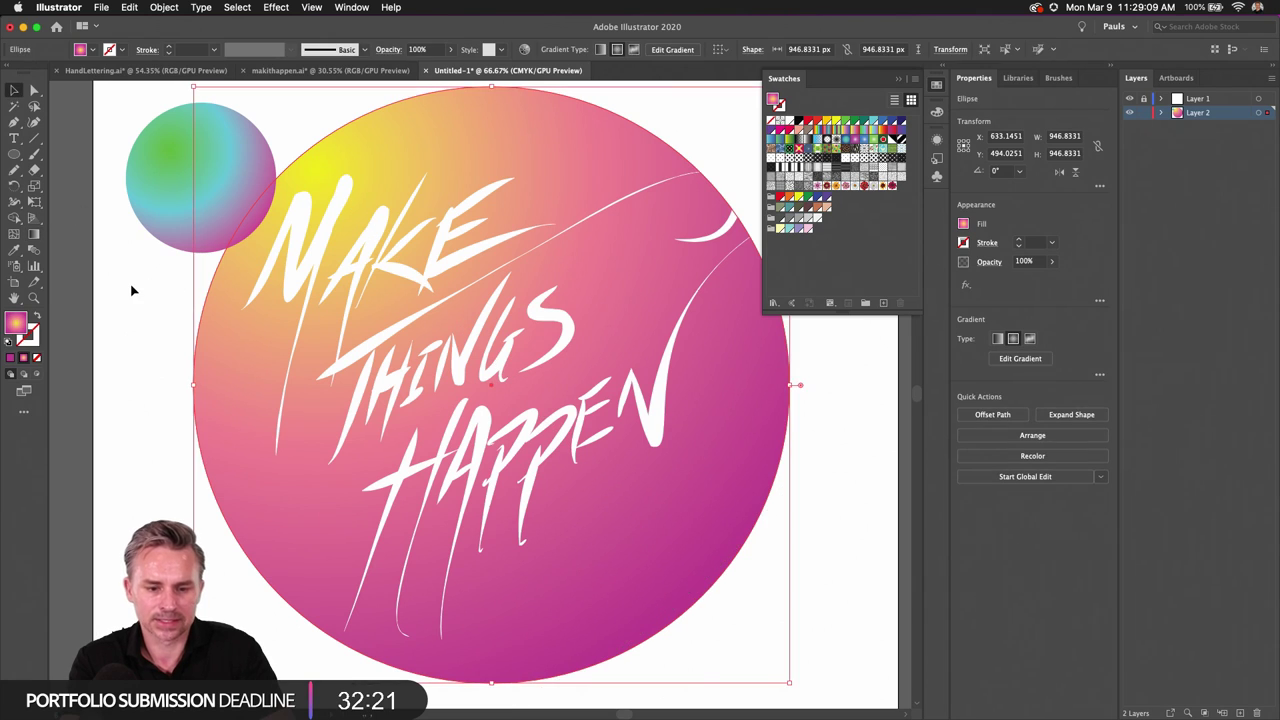
{"action": "left_click", "coordinate": [131, 289]}
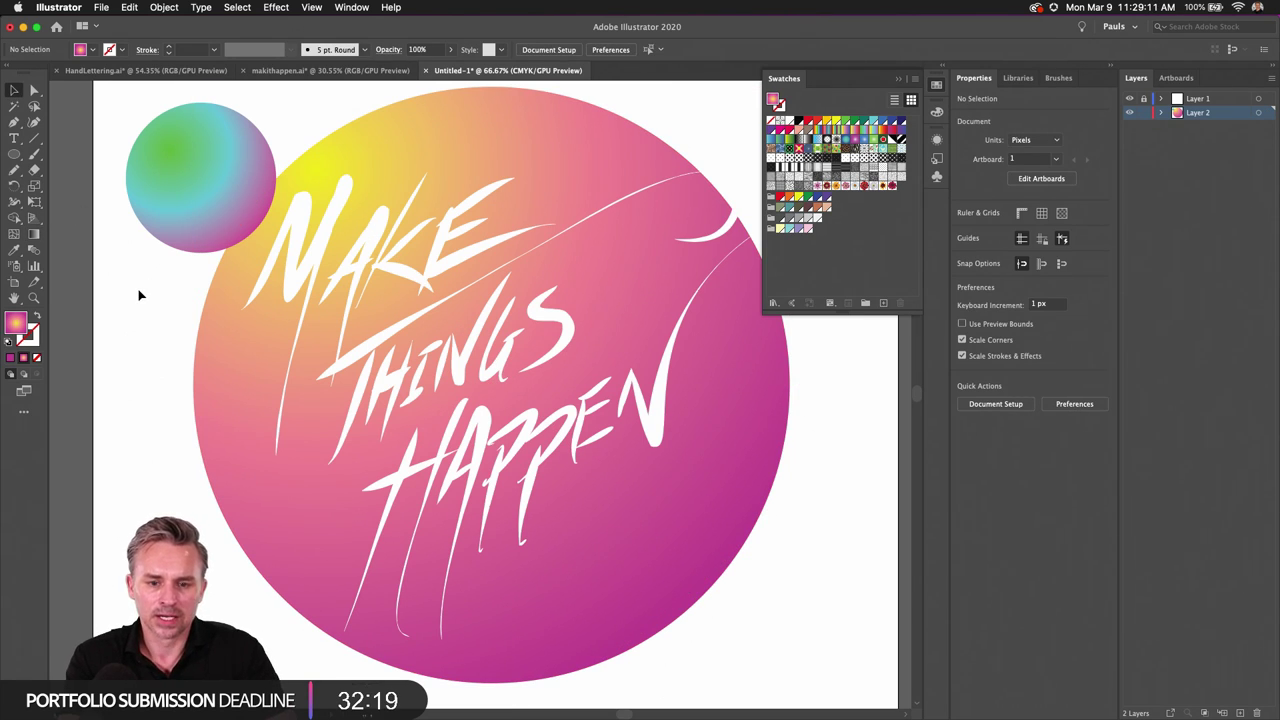
Step: Copy the sphere to the big circle's lower-right edge, fill it pink-white, and shrink it to half size
{"action": "left_click_drag", "start_coordinate": [178, 191], "coordinate": [678, 662]}
{"action": "left_click_drag", "start_coordinate": [683, 612], "coordinate": [737, 508]}
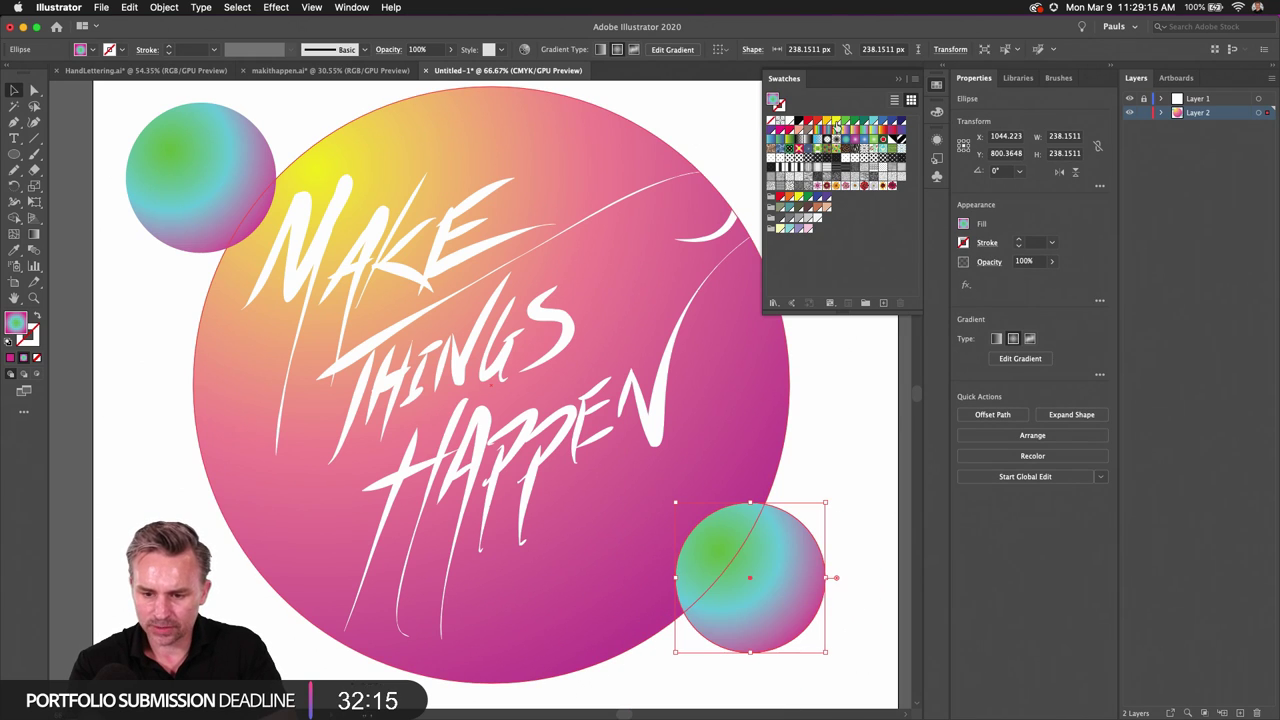
{"action": "left_click", "coordinate": [857, 142]}
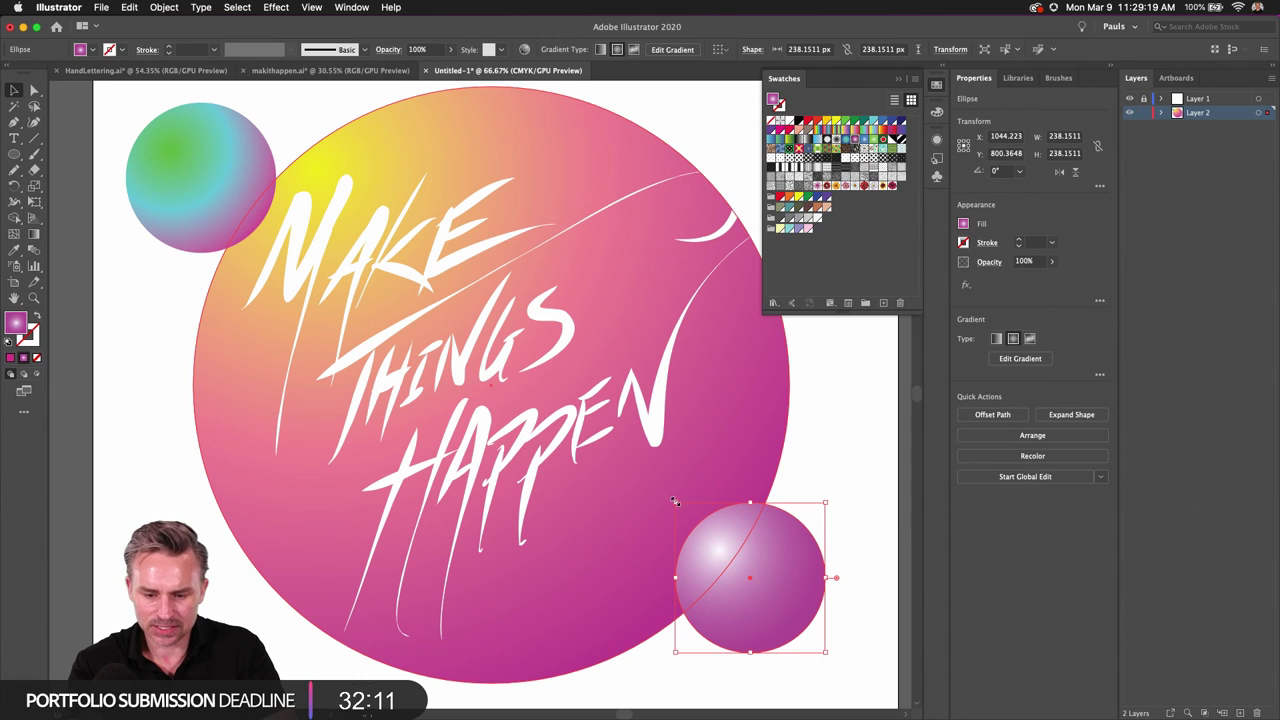
{"action": "left_click_drag", "start_coordinate": [675, 502], "coordinate": [711, 539]}
Step: Duplicate the small sphere to the lower-left and give it a radial red-orange gradient
{"action": "left_click_drag", "start_coordinate": [733, 590], "coordinate": [207, 572]}
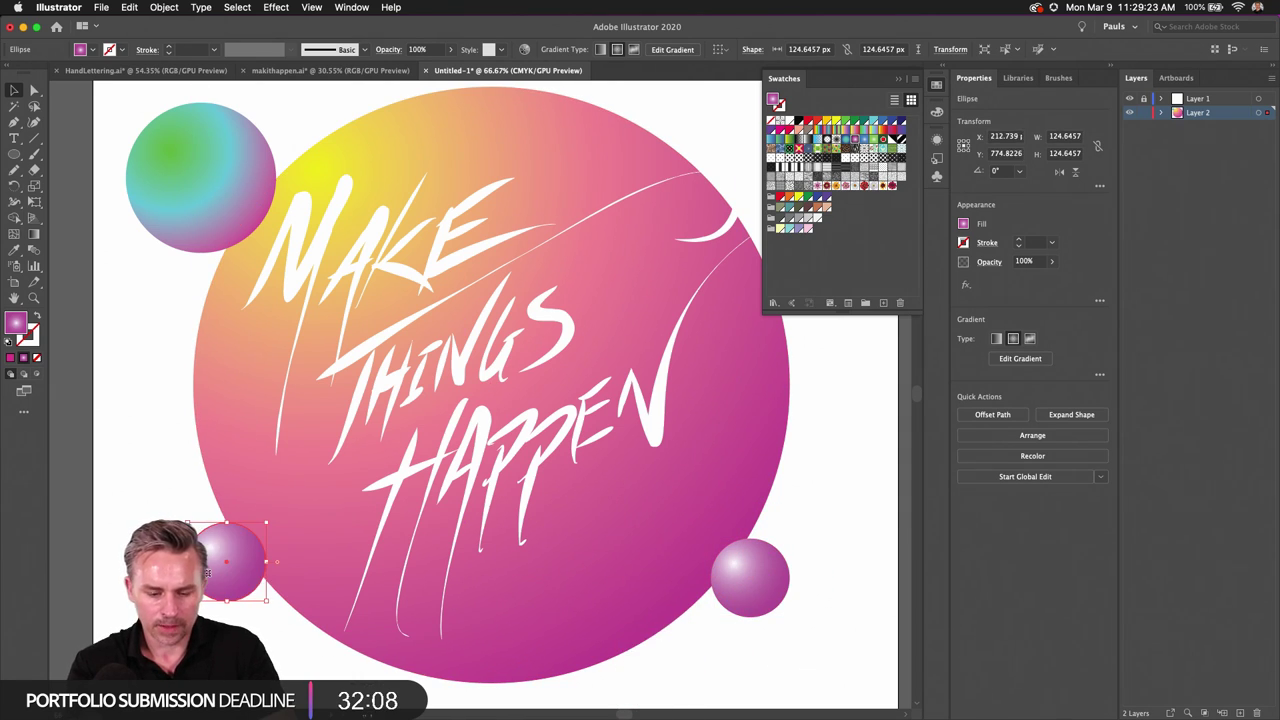
{"action": "left_click", "coordinate": [163, 486]}
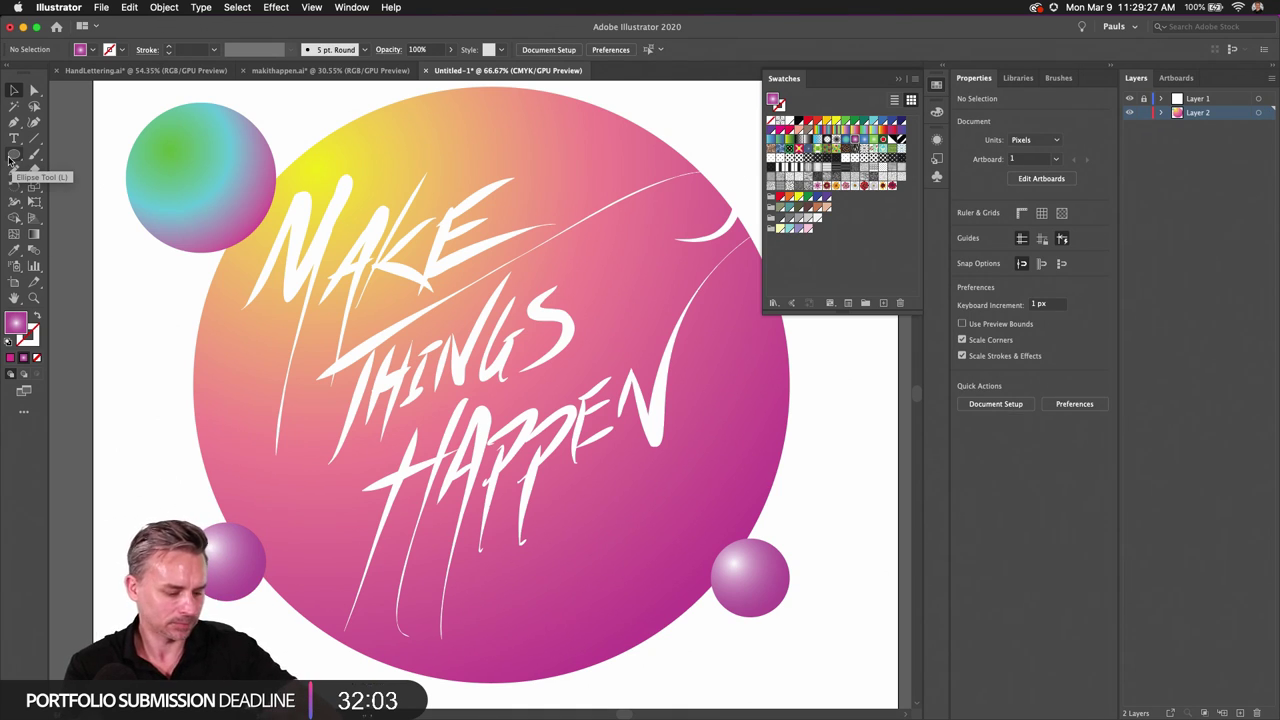
{"action": "left_click", "coordinate": [220, 585]}
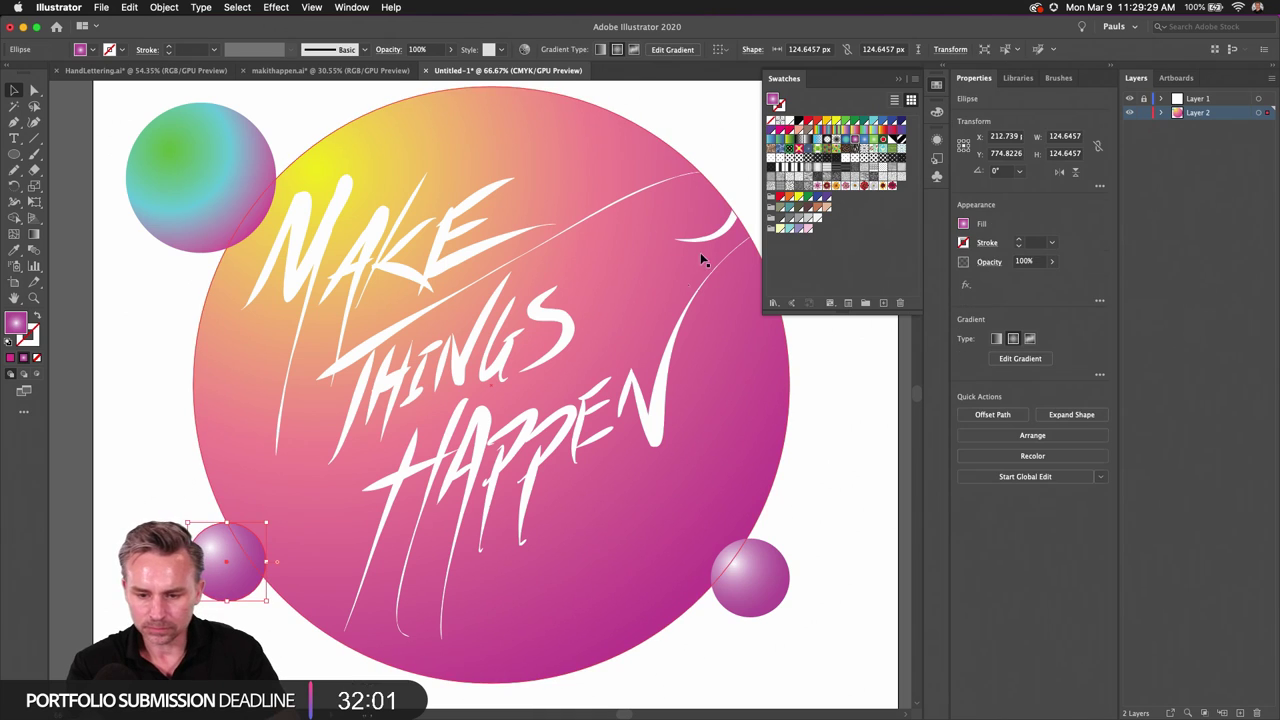
{"action": "left_click", "coordinate": [874, 132]}
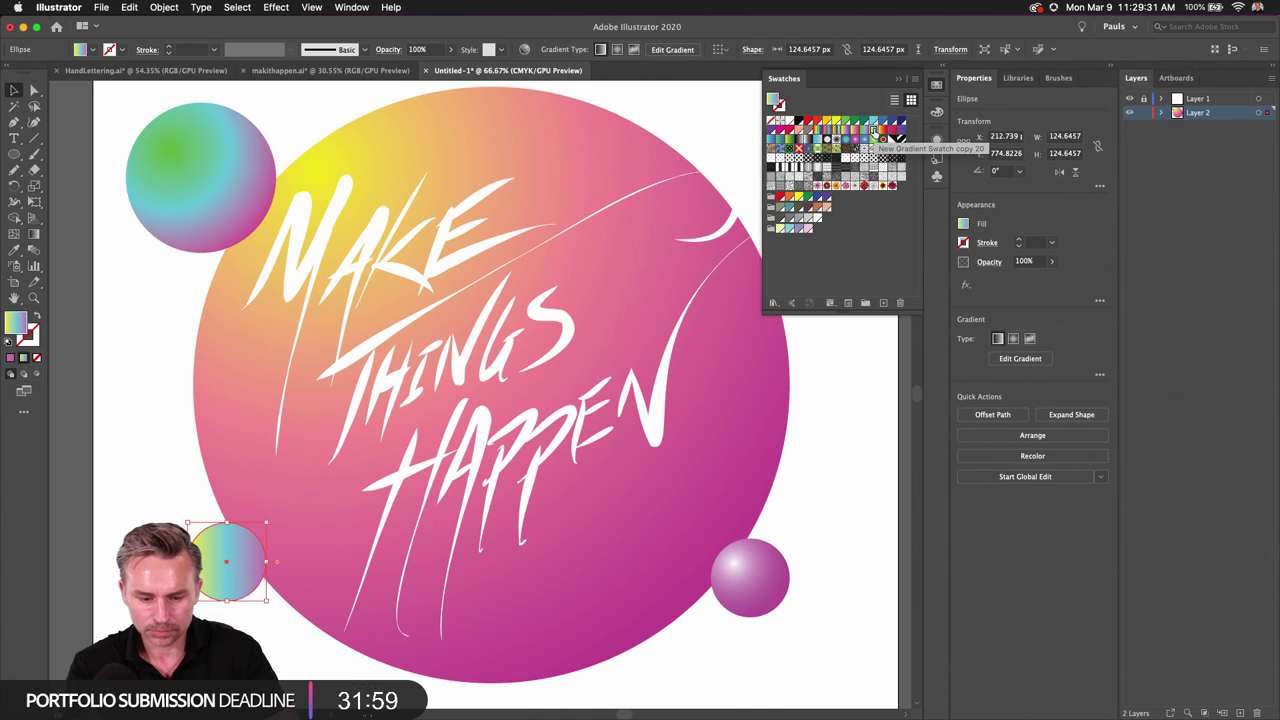
{"action": "left_click", "coordinate": [884, 131]}
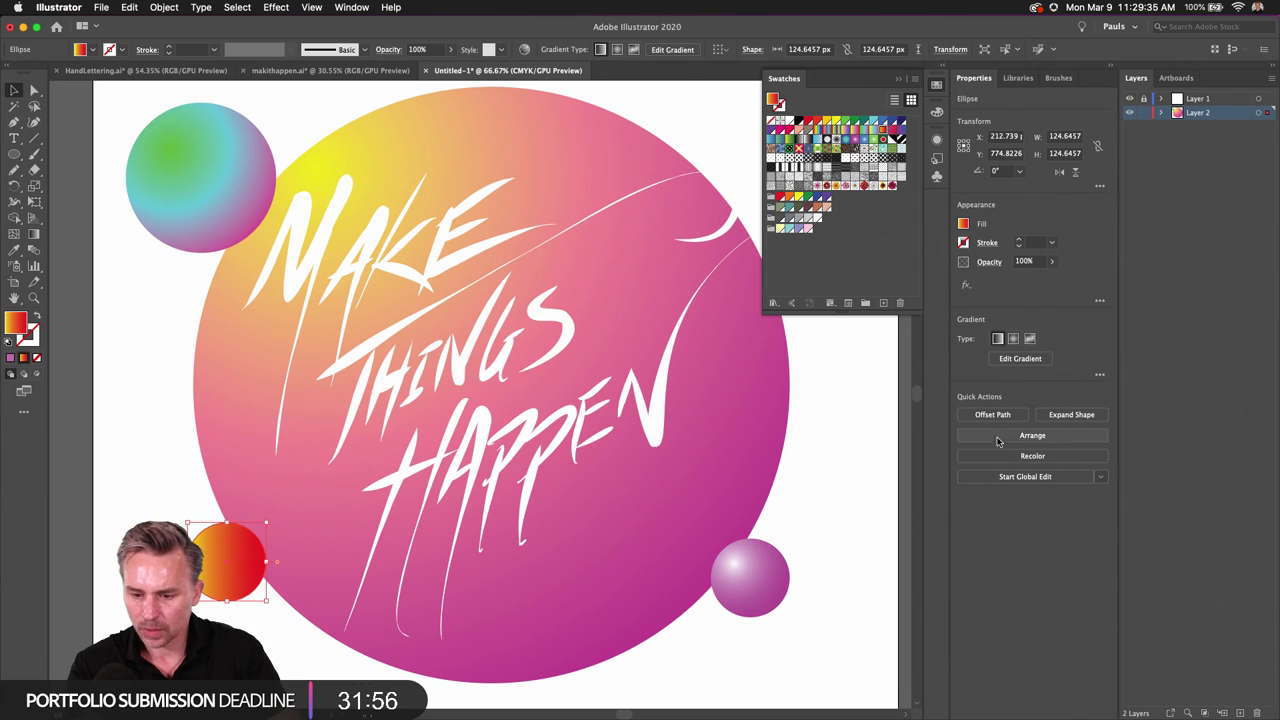
{"action": "left_click", "coordinate": [1013, 338]}
{"action": "left_click", "coordinate": [34, 234]}
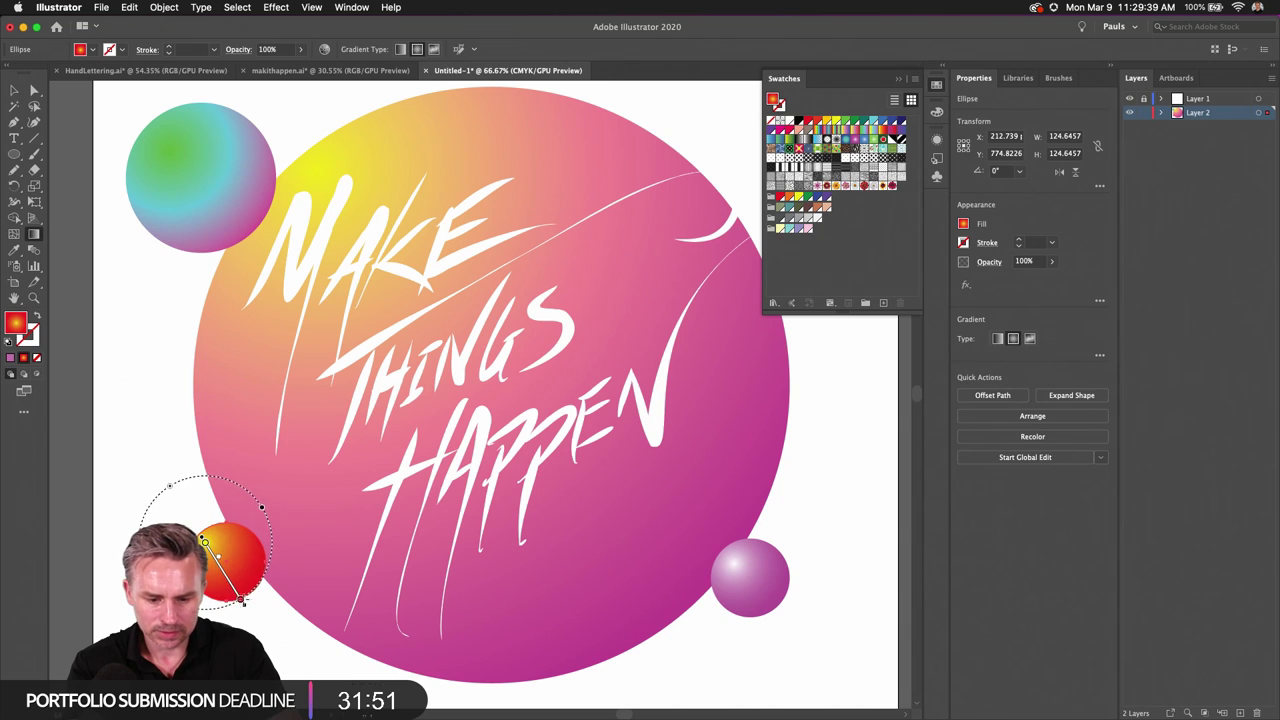
{"action": "key", "text": "v"}
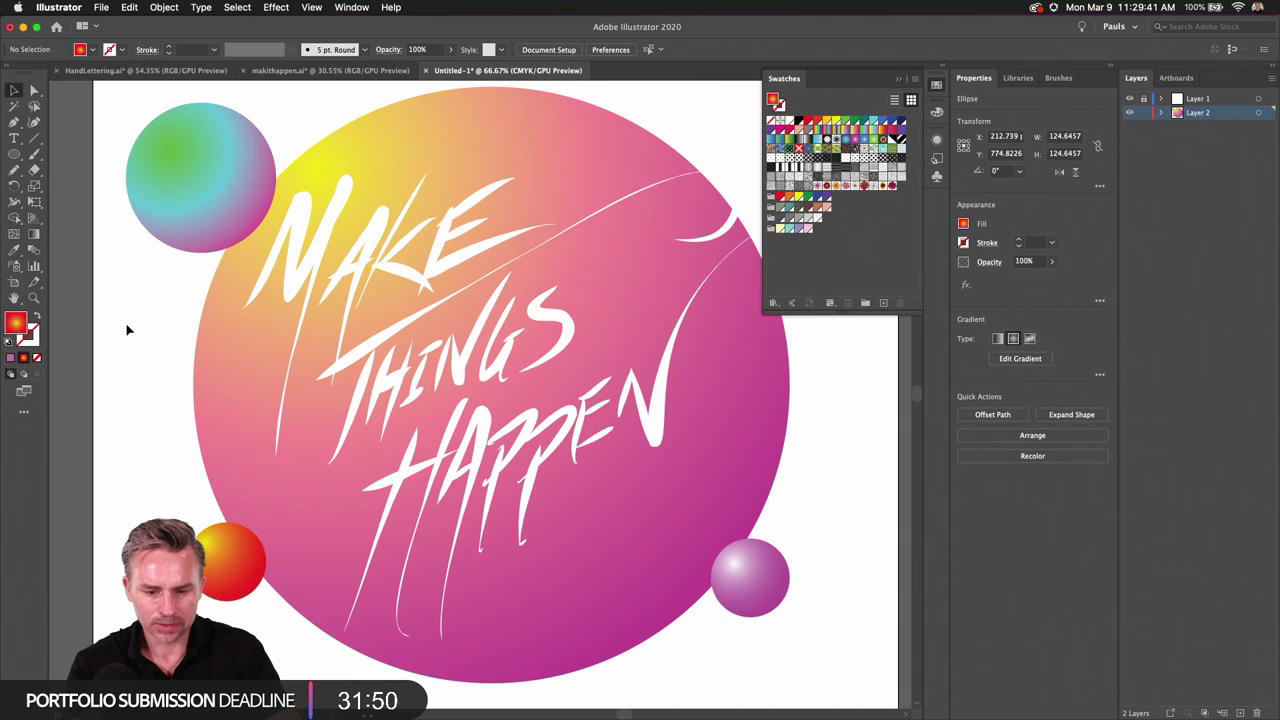
{"action": "left_click", "coordinate": [126, 329]}
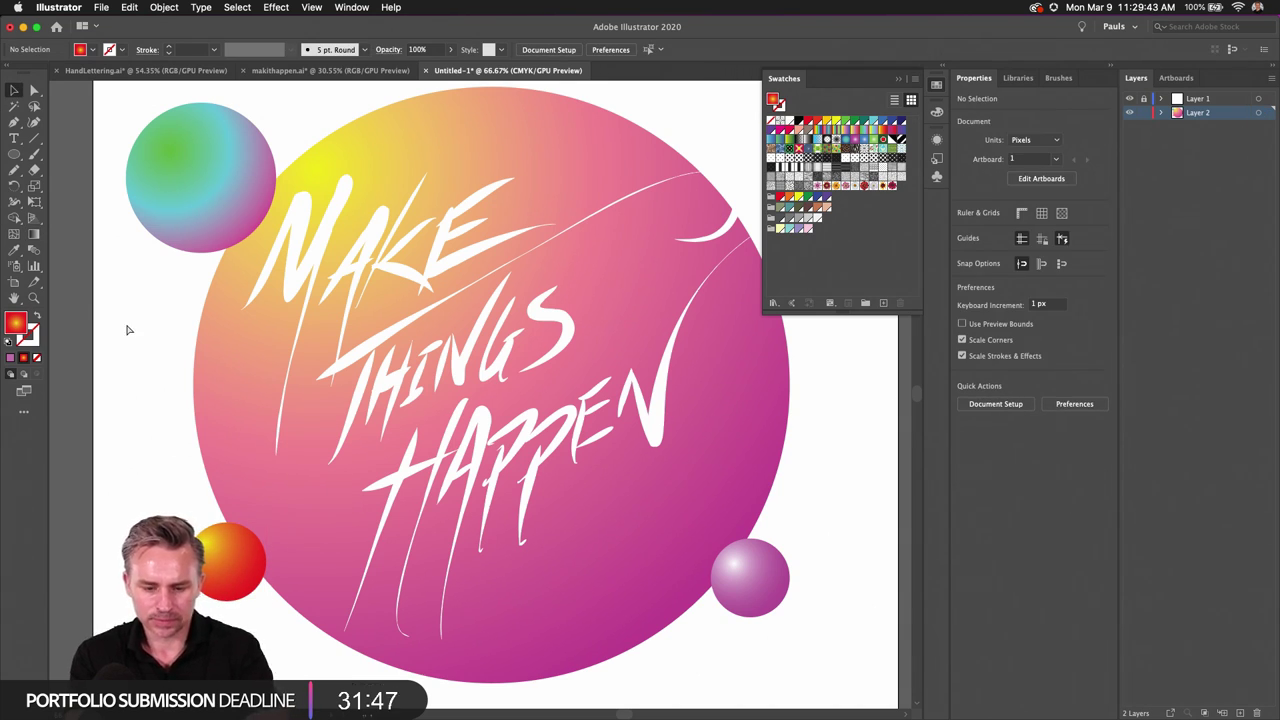
{"action": "left_click", "coordinate": [222, 377]}
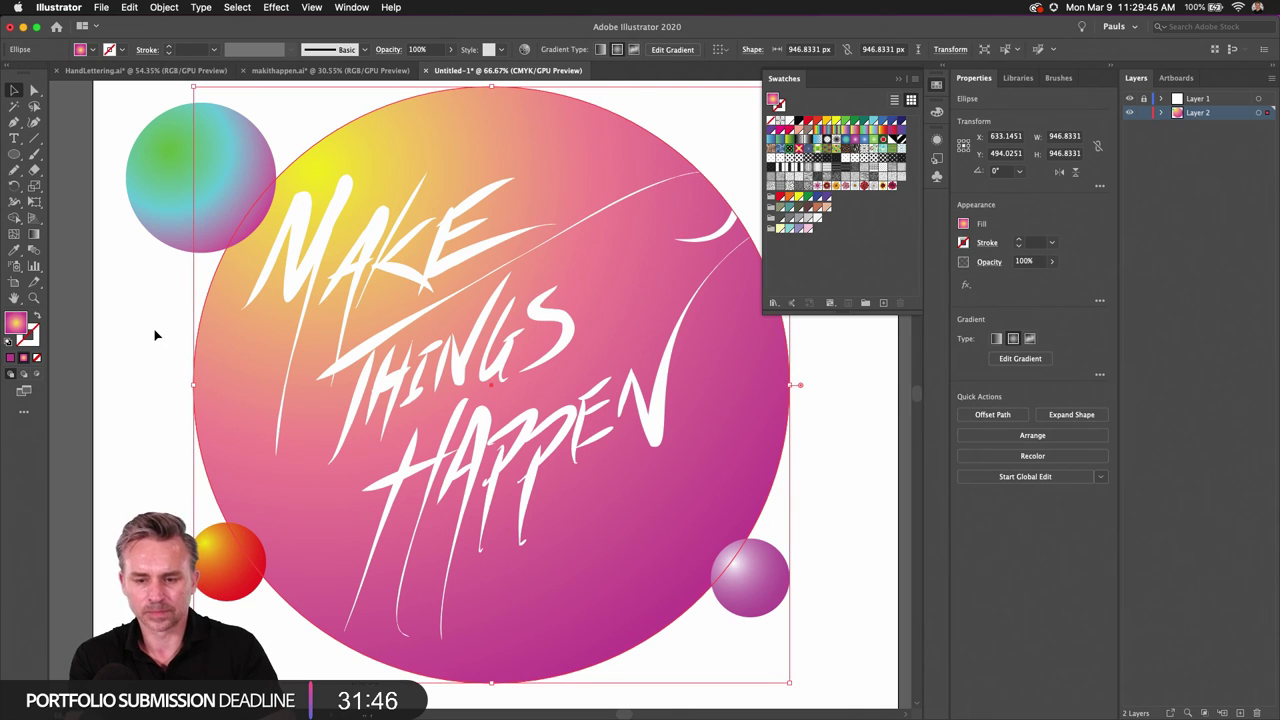
Step: Shift all the artwork slightly down and to the right
{"action": "key", "text": "super+minus"}
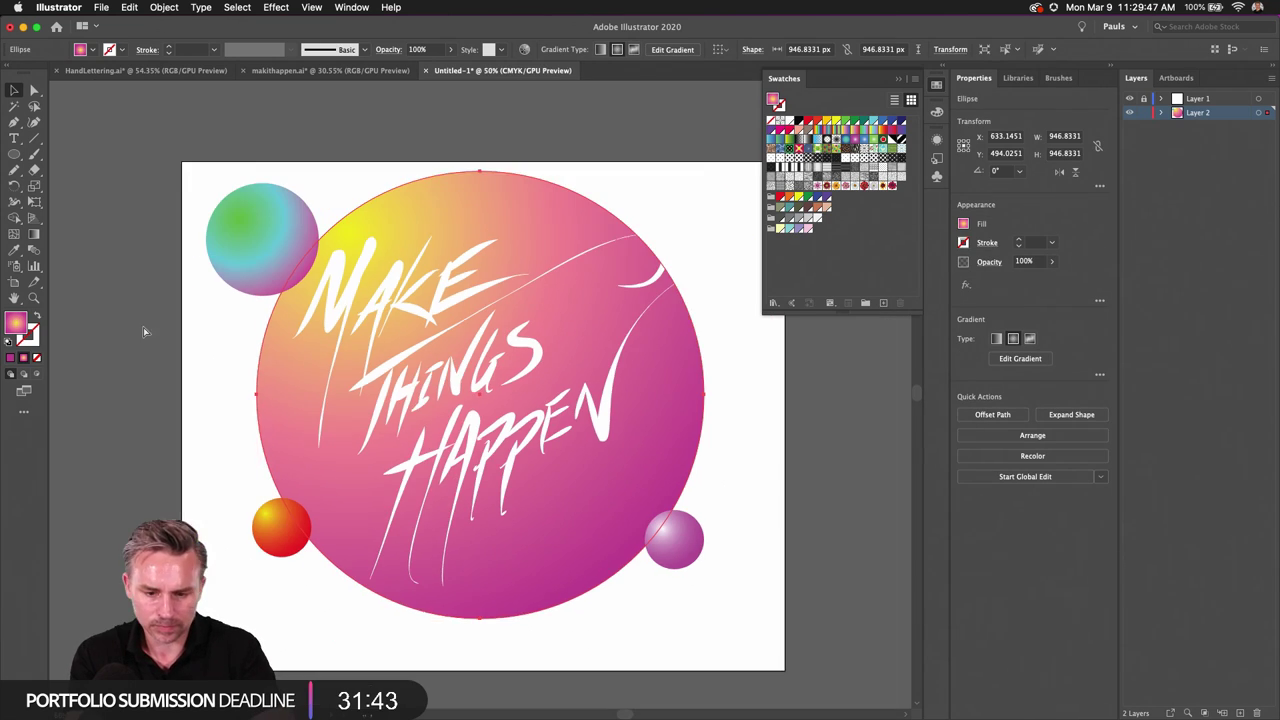
{"action": "left_click", "coordinate": [142, 325]}
{"action": "key", "text": "super+a"}
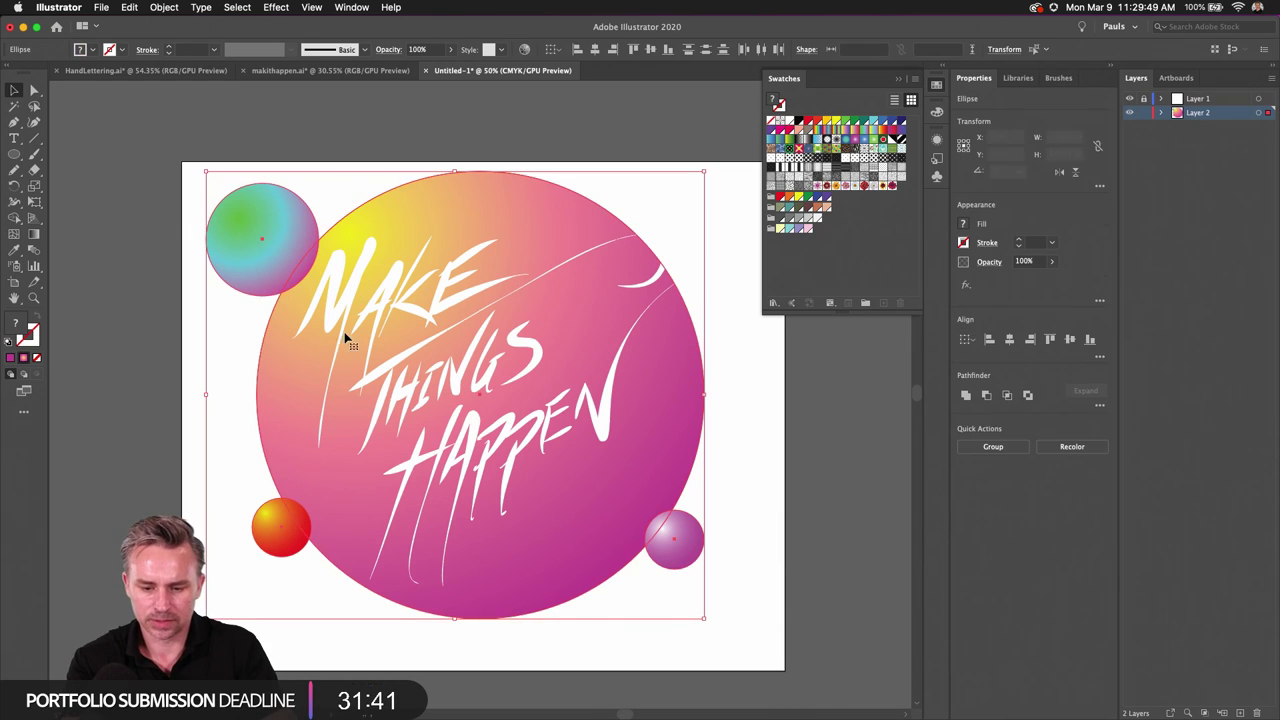
{"action": "left_click_drag", "start_coordinate": [371, 346], "coordinate": [384, 362]}
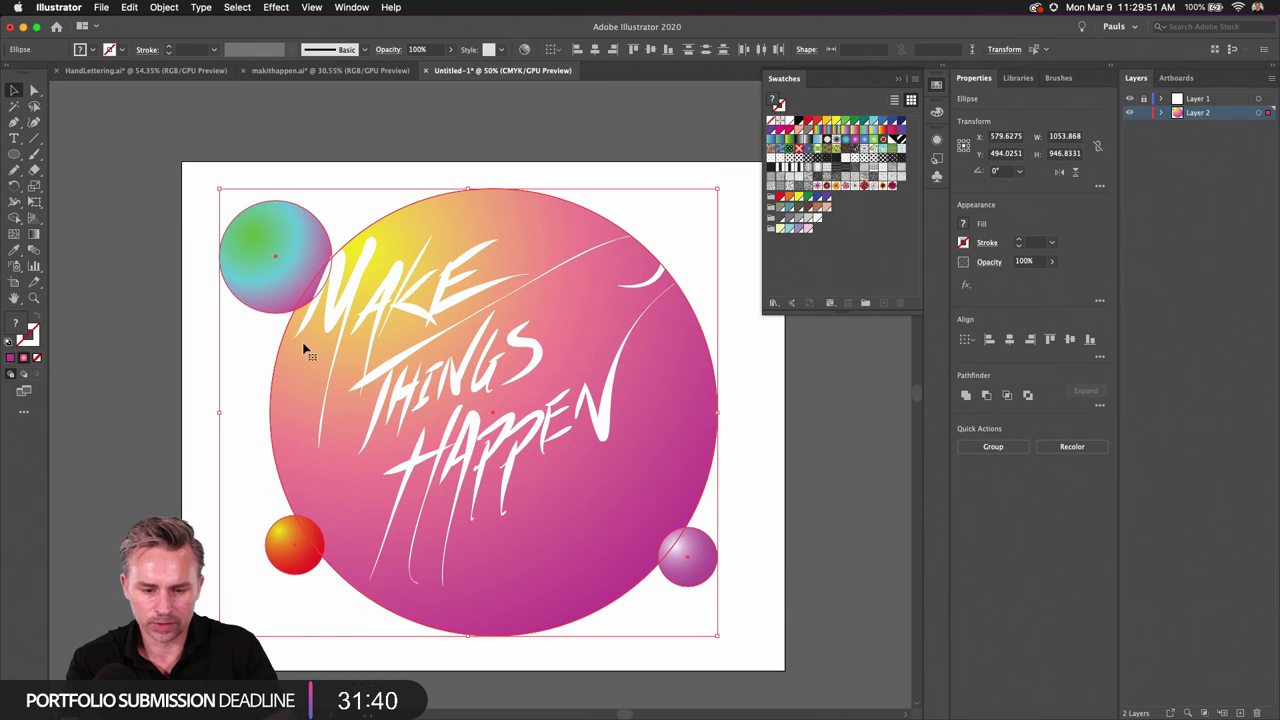
{"action": "left_click", "coordinate": [183, 263]}
Step: Lock Layer 2 and move the lettering strokes slightly down and right
{"action": "left_click", "coordinate": [1143, 112]}
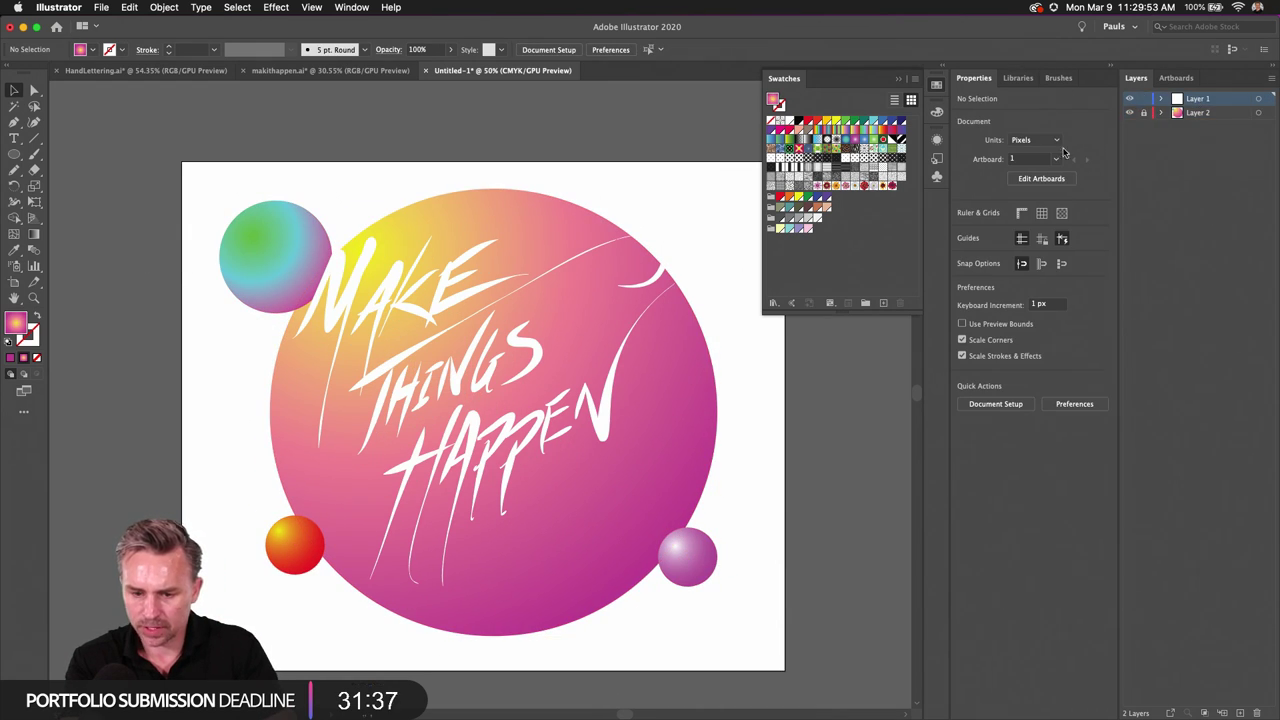
{"action": "left_click_drag", "start_coordinate": [202, 163], "coordinate": [680, 623]}
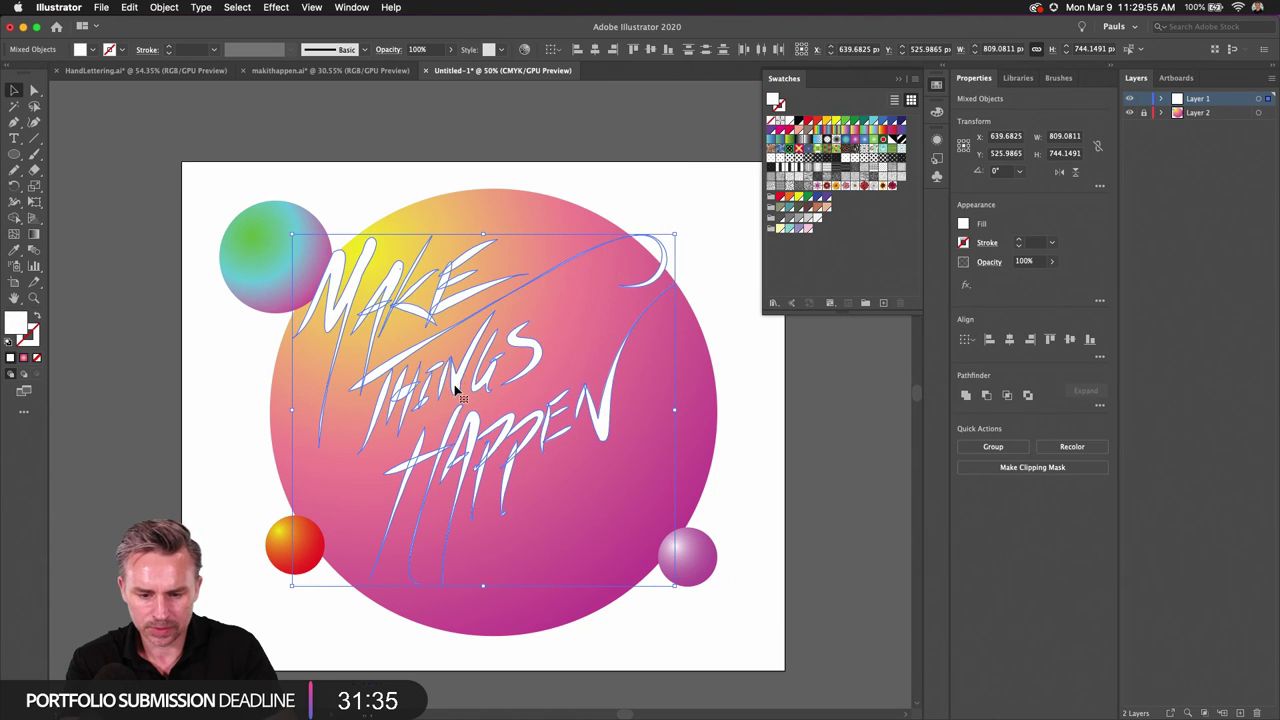
{"action": "left_click_drag", "start_coordinate": [452, 388], "coordinate": [475, 413]}
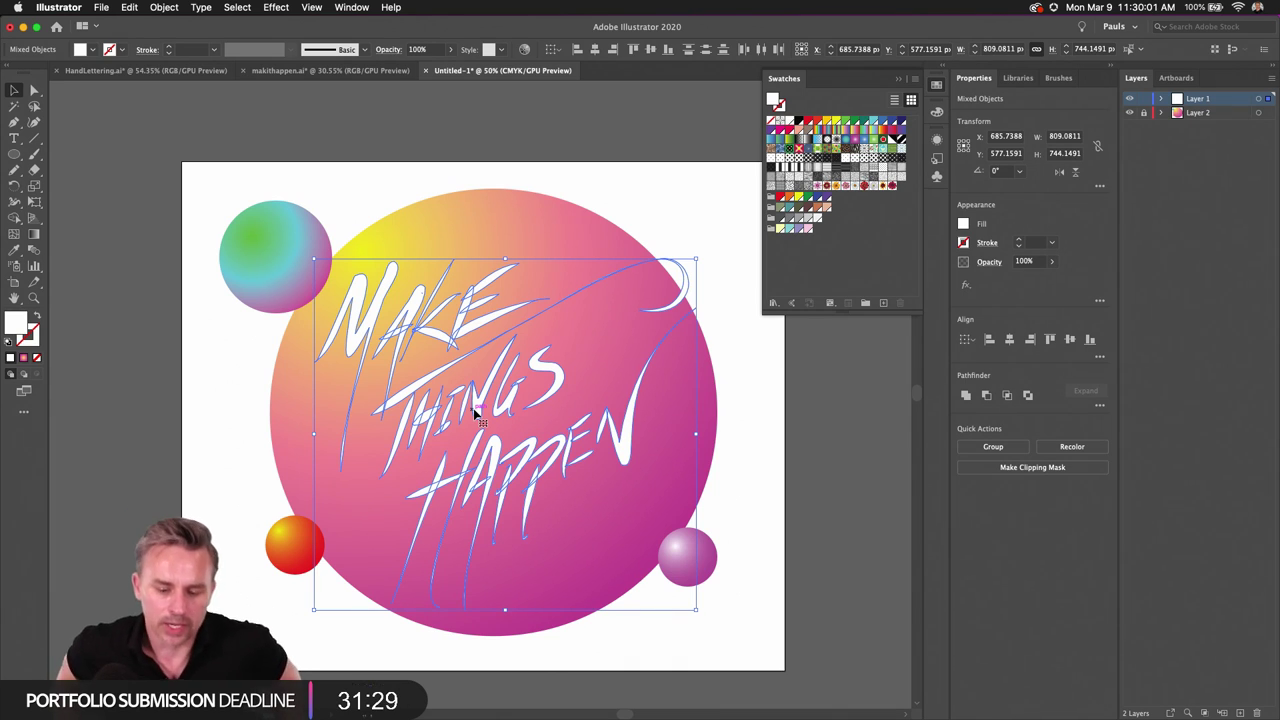
{"action": "left_click", "coordinate": [184, 333]}
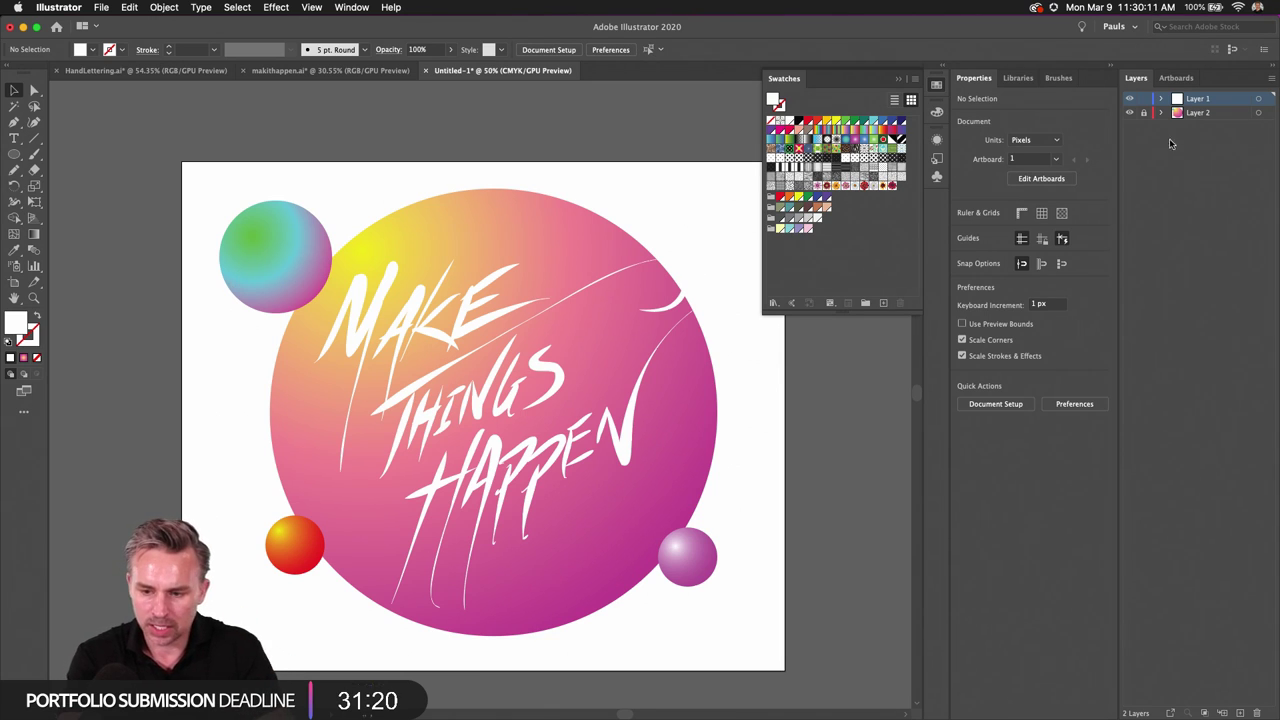
Step: Create a new Layer 3 and place it below Layer 2
{"action": "left_click", "coordinate": [1199, 114]}
{"action": "left_click", "coordinate": [1240, 713]}
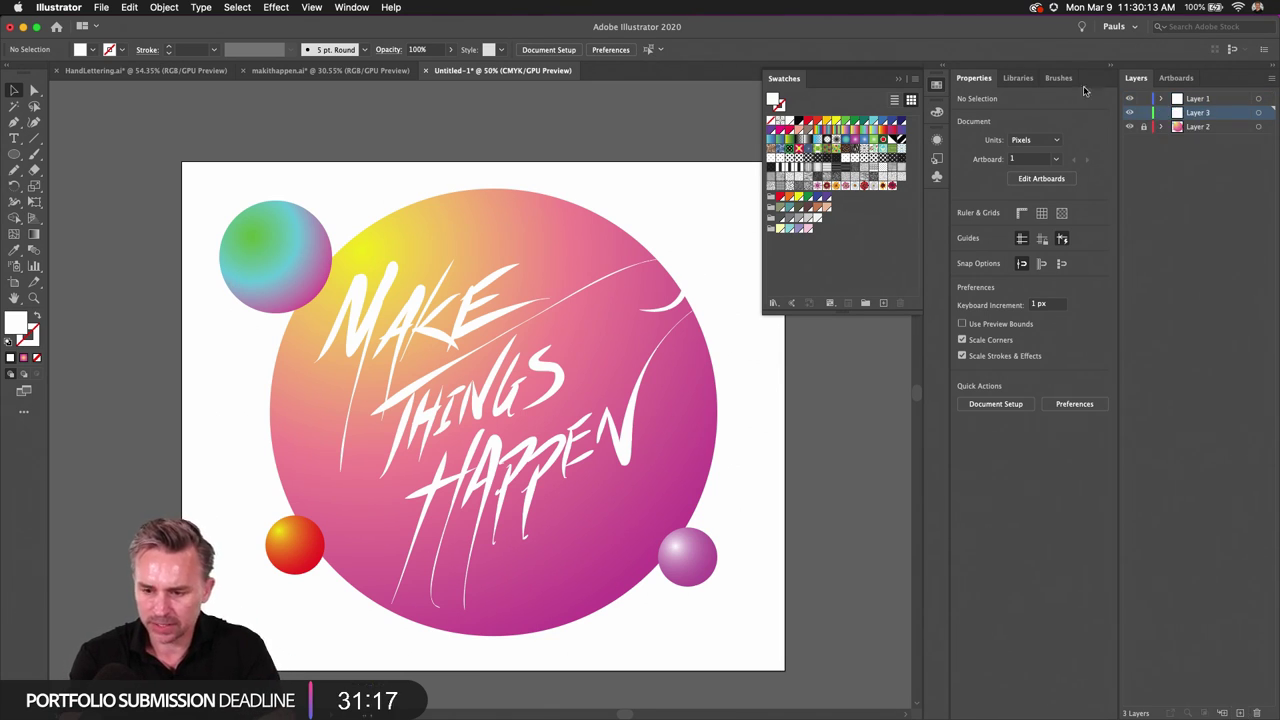
{"action": "left_click_drag", "start_coordinate": [1188, 118], "coordinate": [1195, 133]}
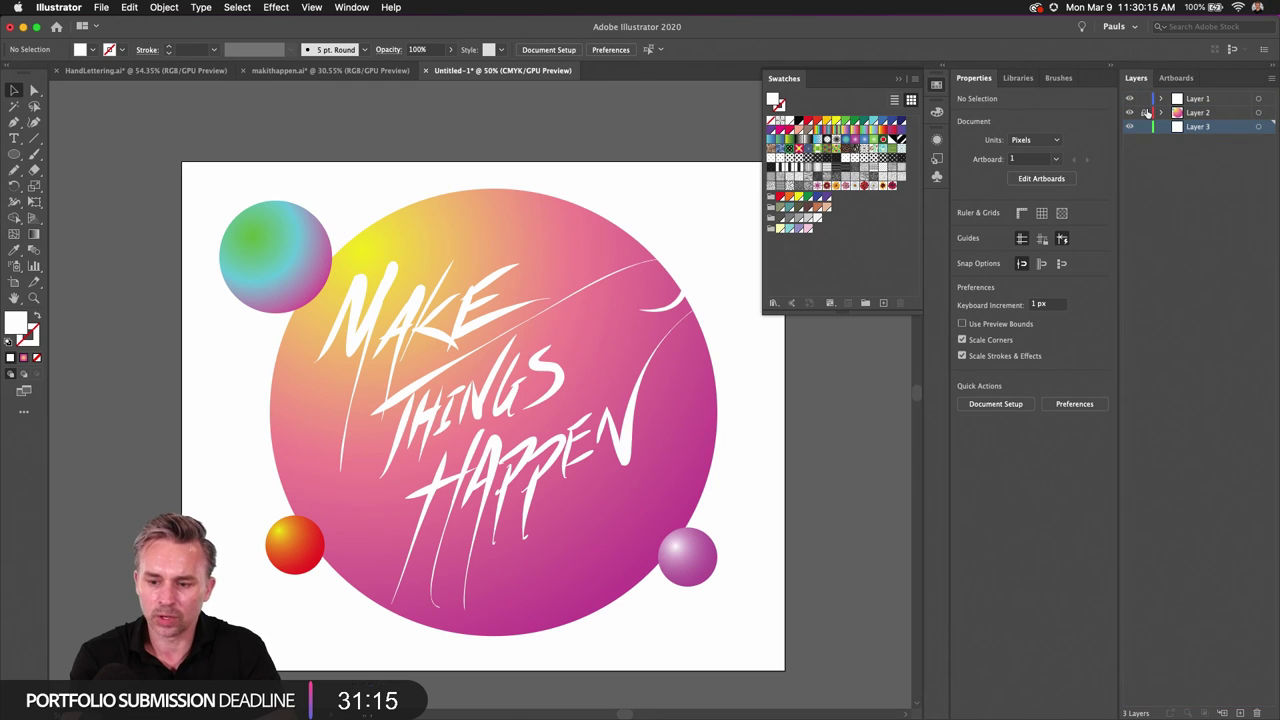
{"action": "left_click_drag", "start_coordinate": [430, 200], "coordinate": [364, 186]}
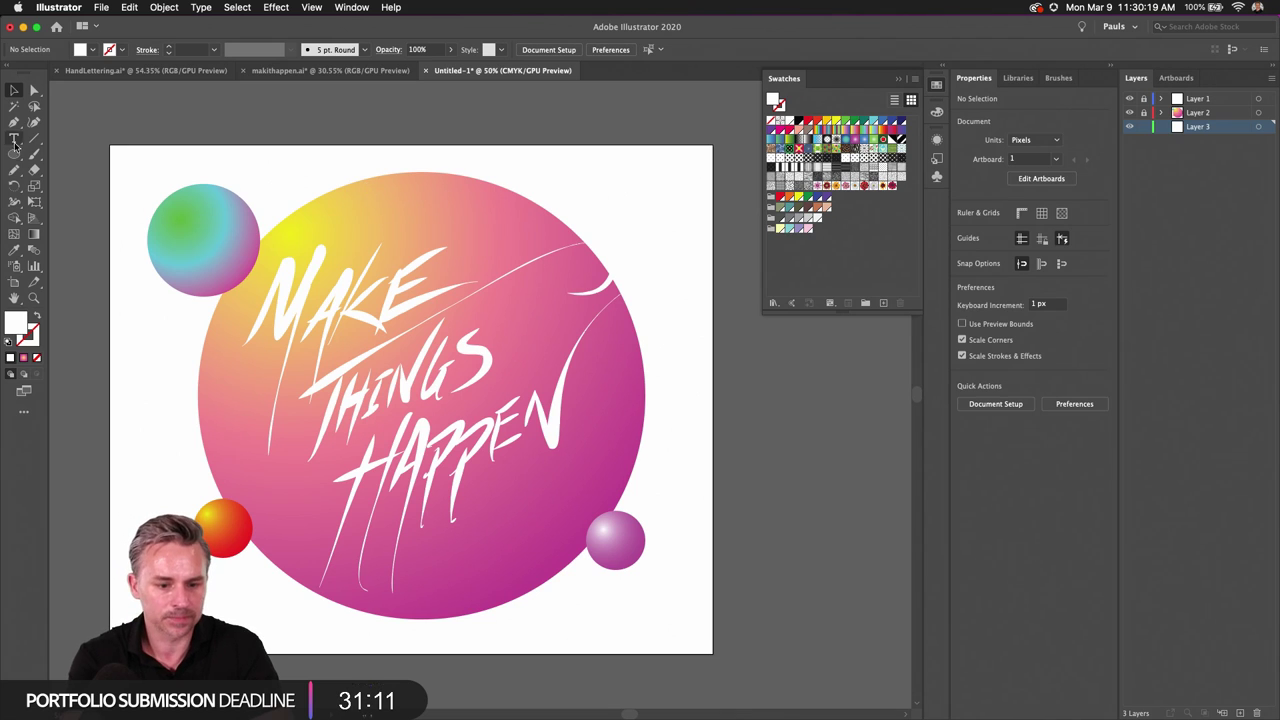
Step: Draw an artboard-sized rectangle and fill it with a blue gradient swatch
{"action": "left_click_drag", "start_coordinate": [14, 153], "coordinate": [713, 655]}
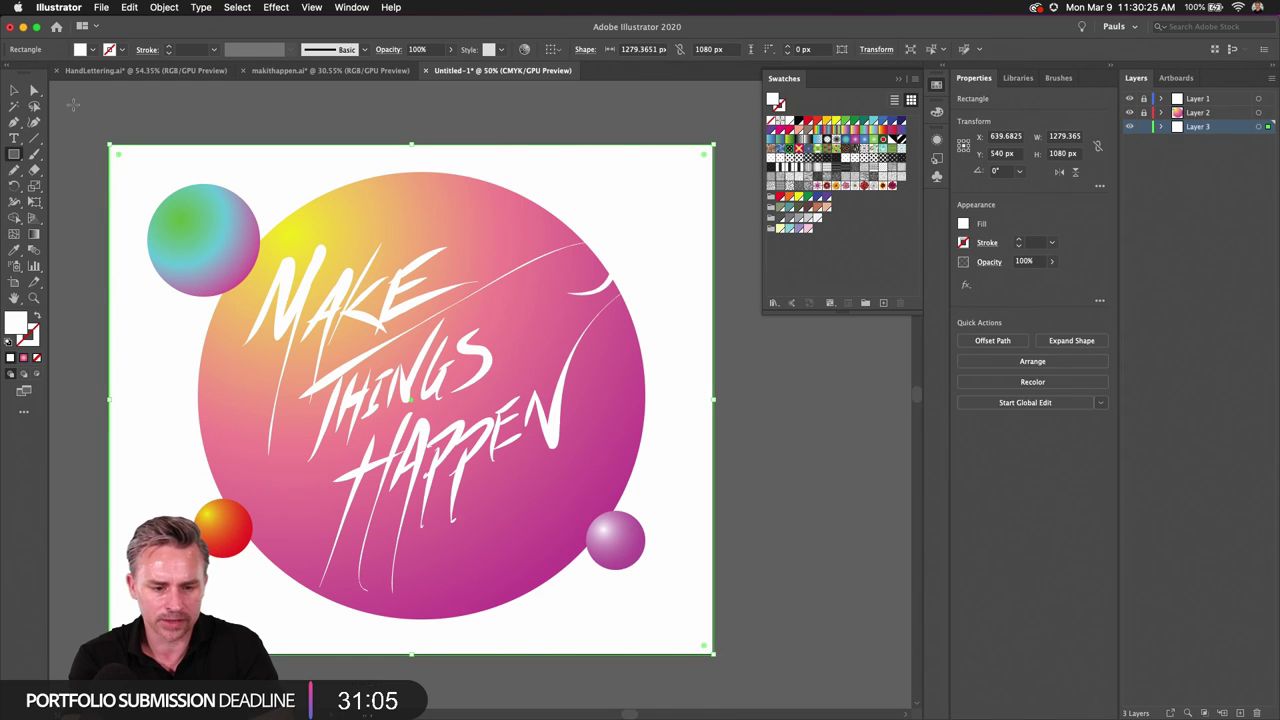
{"action": "key", "text": "v"}
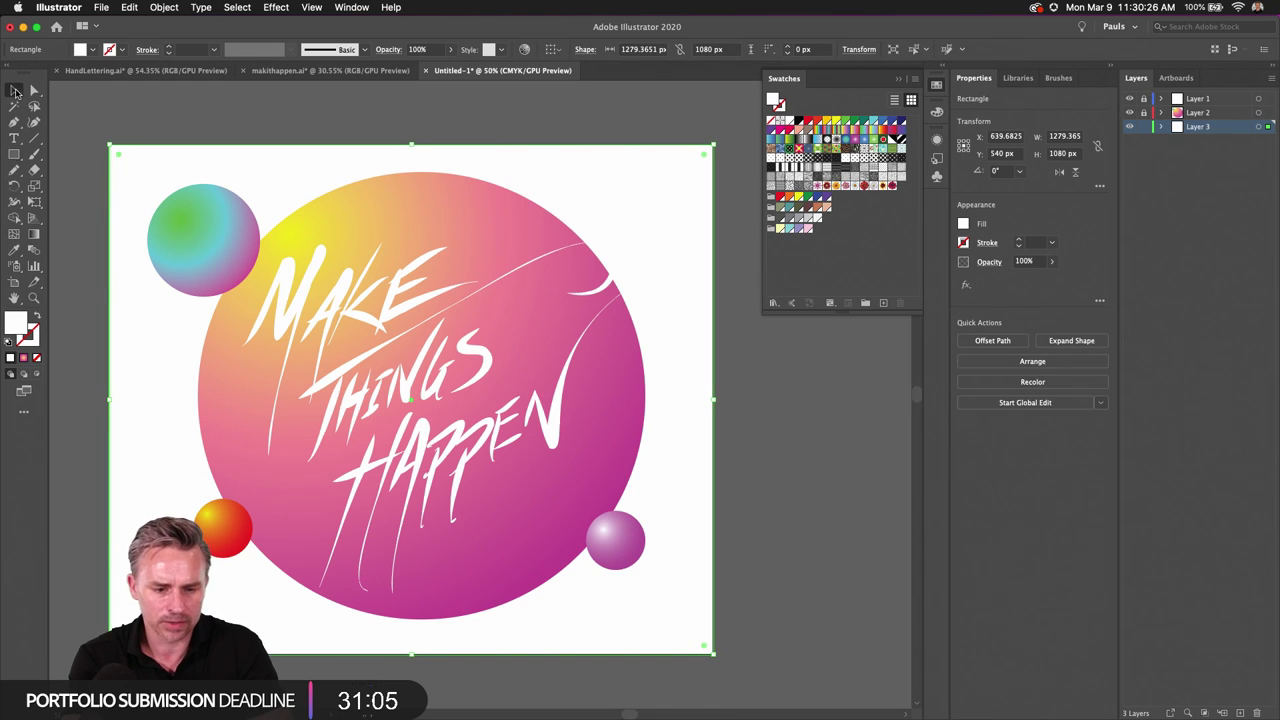
{"action": "left_click", "coordinate": [771, 141]}
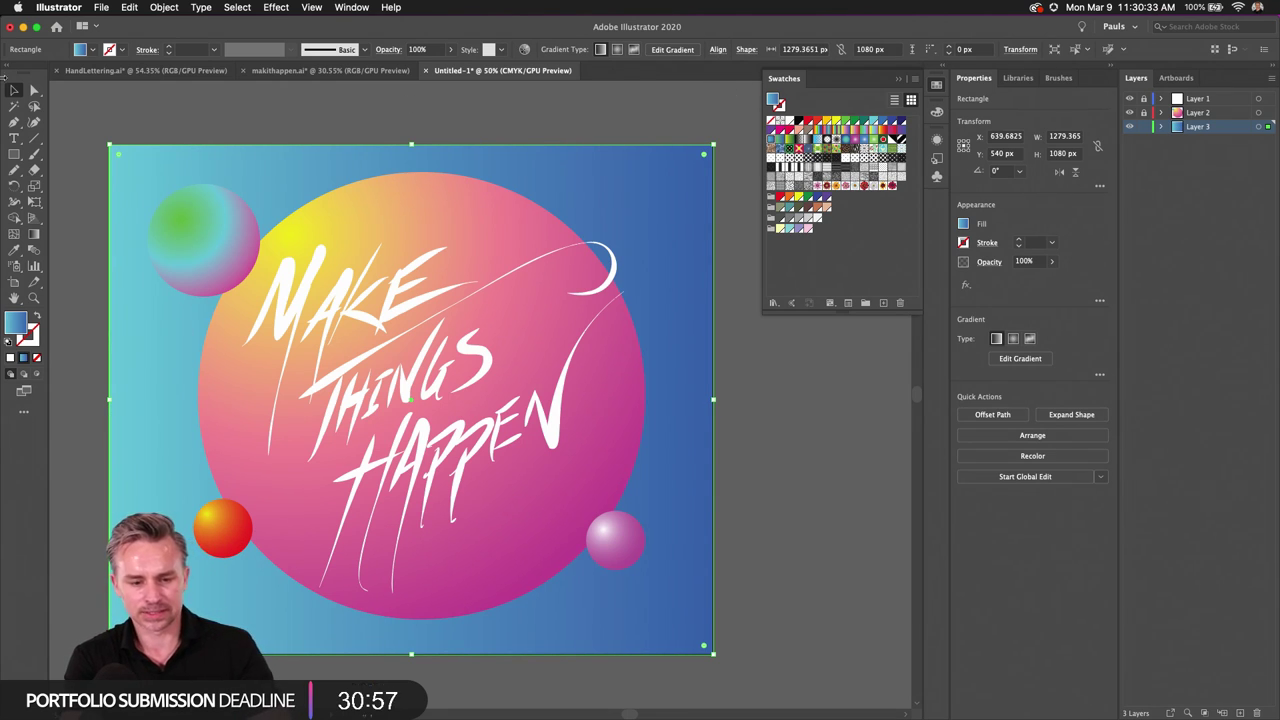
{"action": "left_click", "coordinate": [13, 90]}
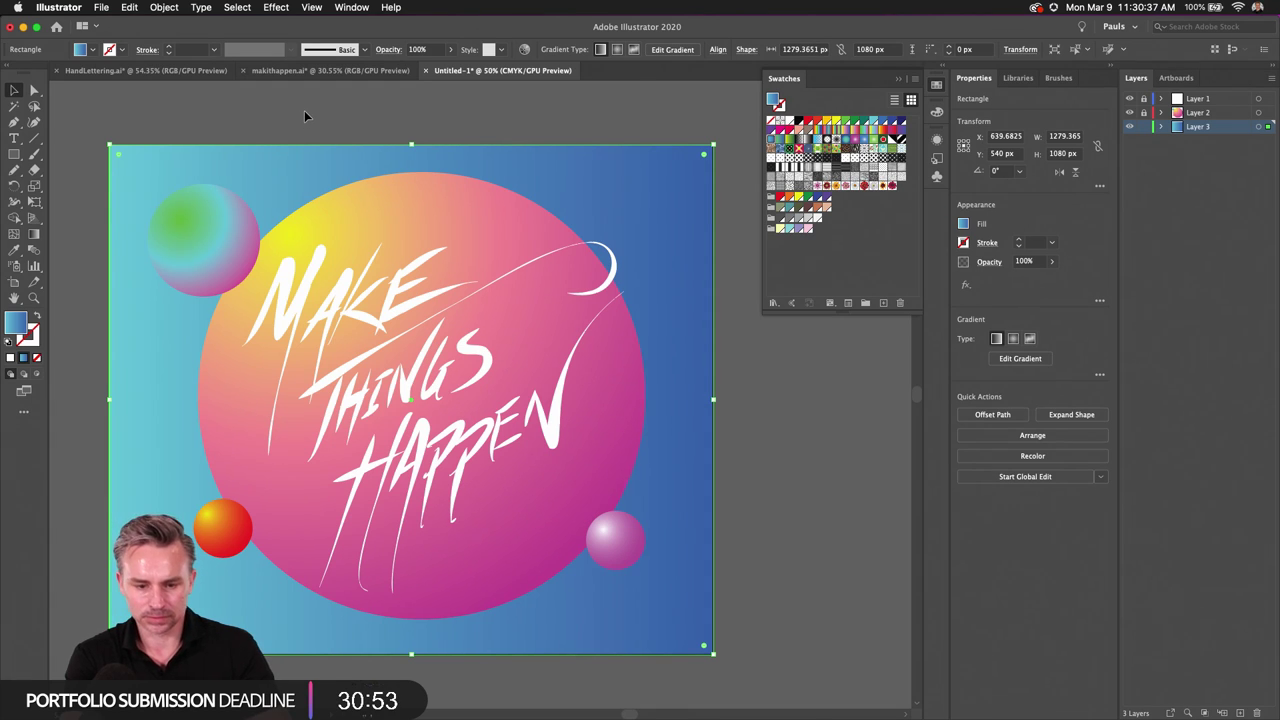
Step: Redraw the rectangle's gradient diagonally from upper-left to lower-right with the Gradient tool
{"action": "key", "text": "g"}
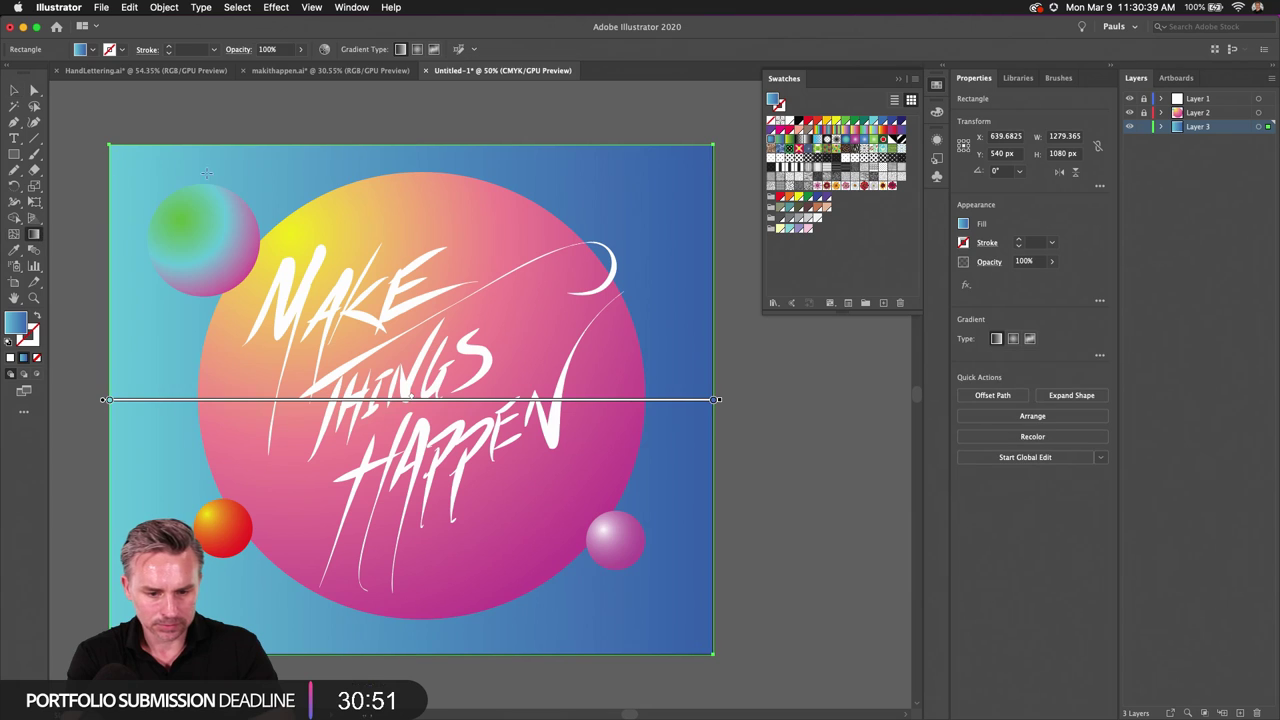
{"action": "mouse_move", "coordinate": [212, 160]}
{"action": "left_mouse_down"}
{"action": "mouse_move", "coordinate": [620, 627]}
{"action": "mouse_move", "coordinate": [555, 637]}
{"action": "left_mouse_up"}
{"action": "left_click", "coordinate": [14, 90]}
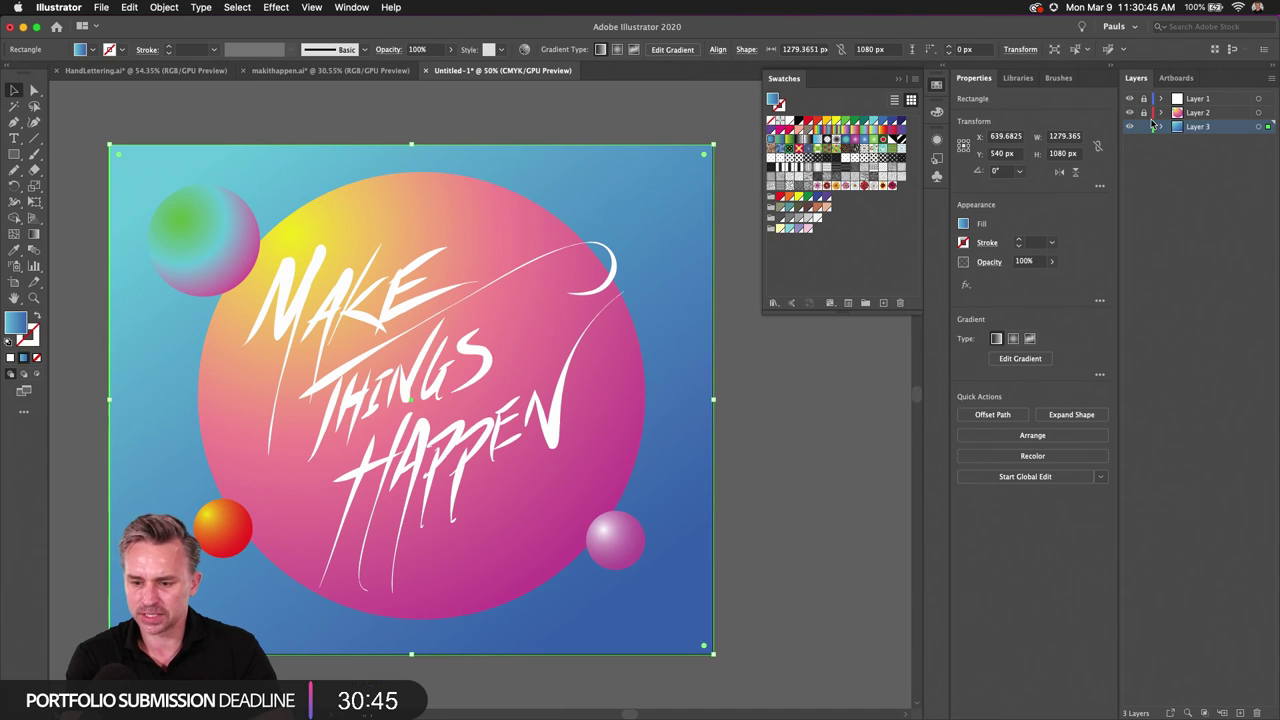
{"action": "key", "text": "super+equal"}
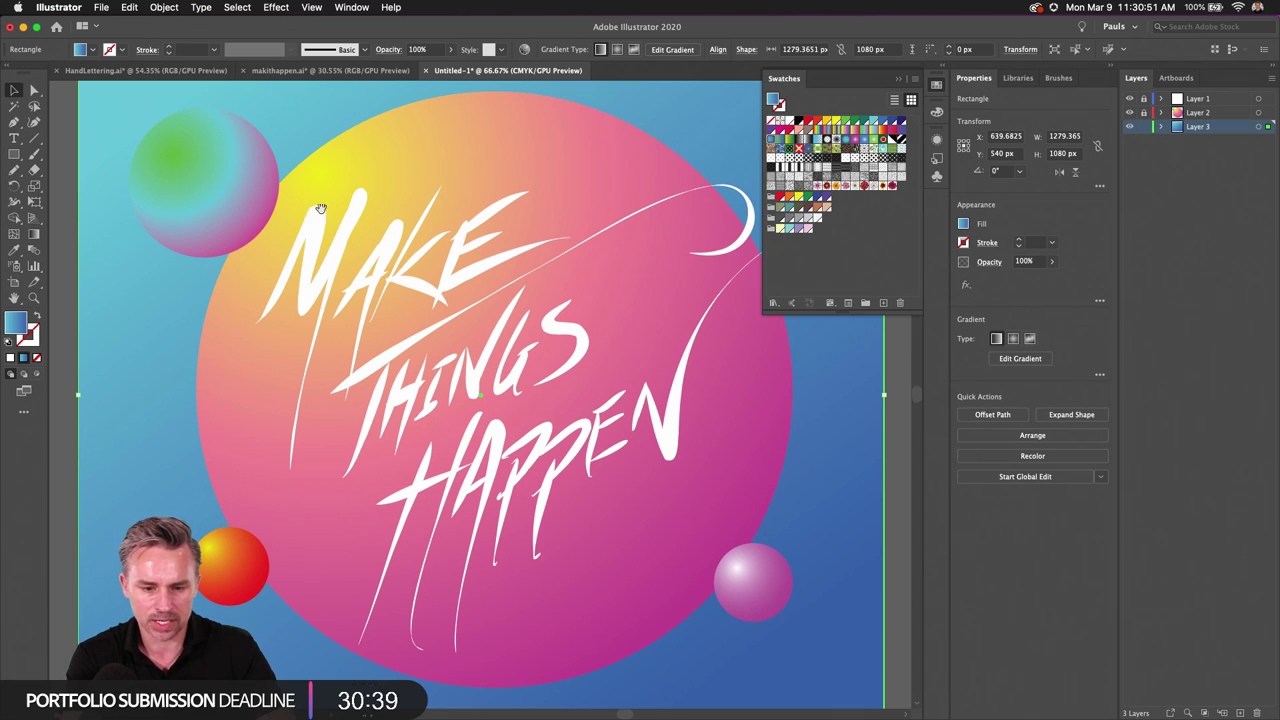
{"action": "scroll", "coordinate": [280, 278], "scroll_direction": "up", "scroll_amount": 3}
Step: Open the Effect menu
{"action": "left_click", "coordinate": [272, 7]}
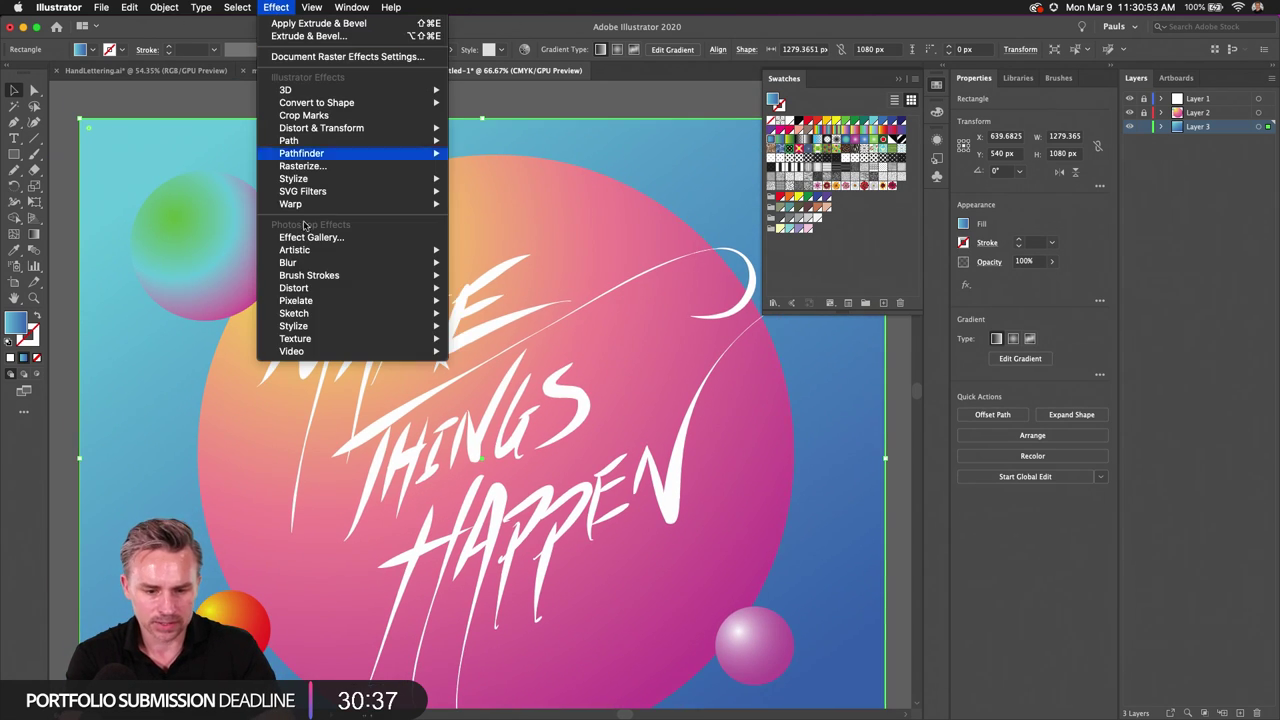
{"action": "mouse_move", "coordinate": [313, 274]}
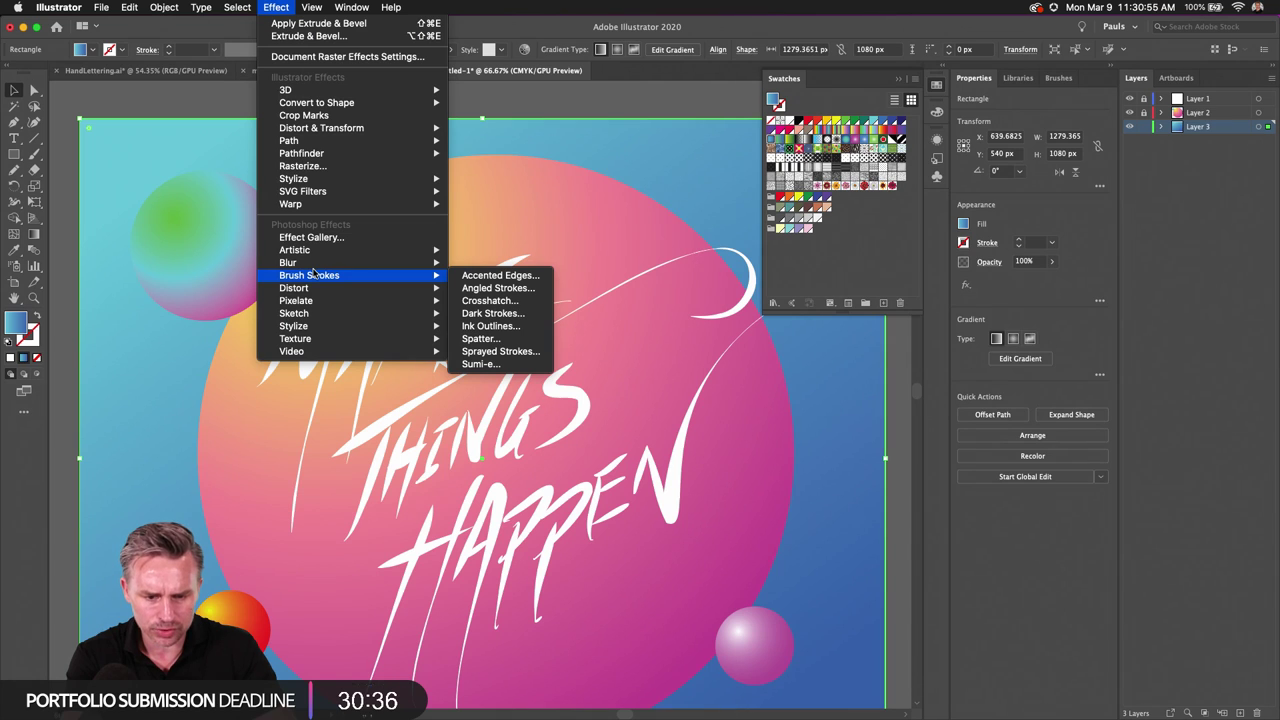
{"action": "mouse_move", "coordinate": [316, 103]}
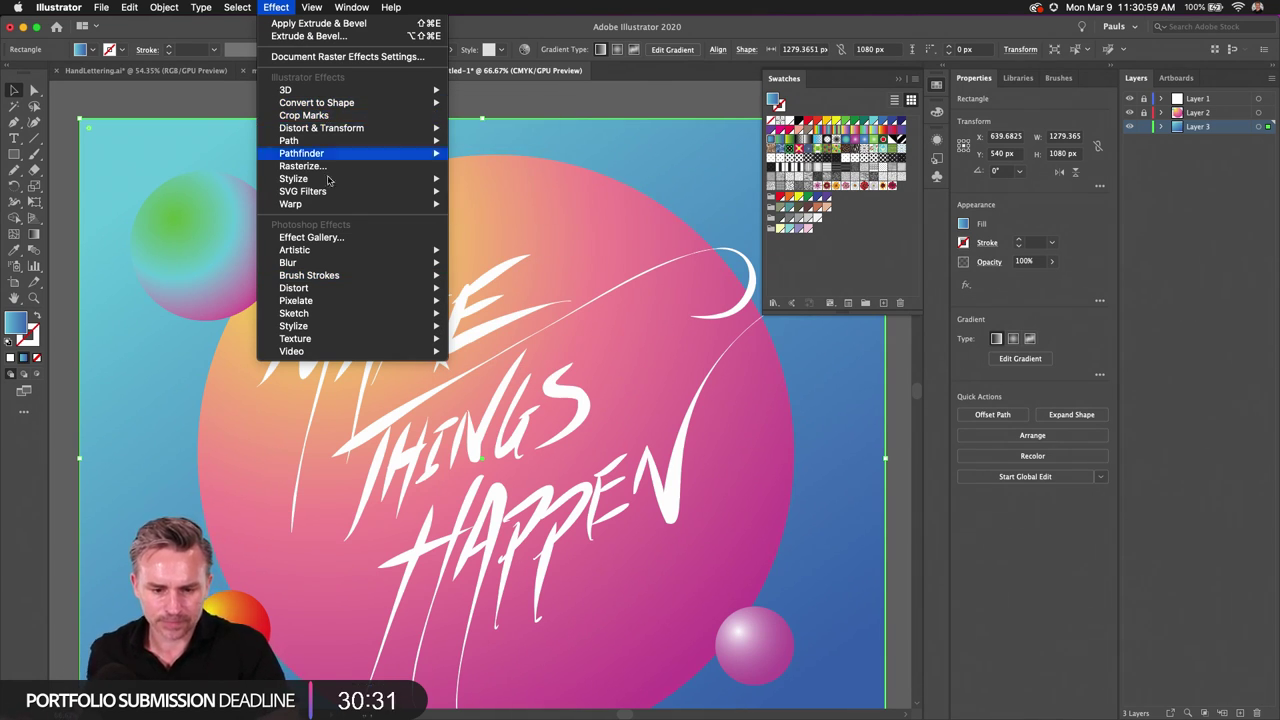
Step: Open the Effect Gallery and choose Artistic > Film Grain, zooming the preview out to the whole background
{"action": "left_click", "coordinate": [330, 239]}
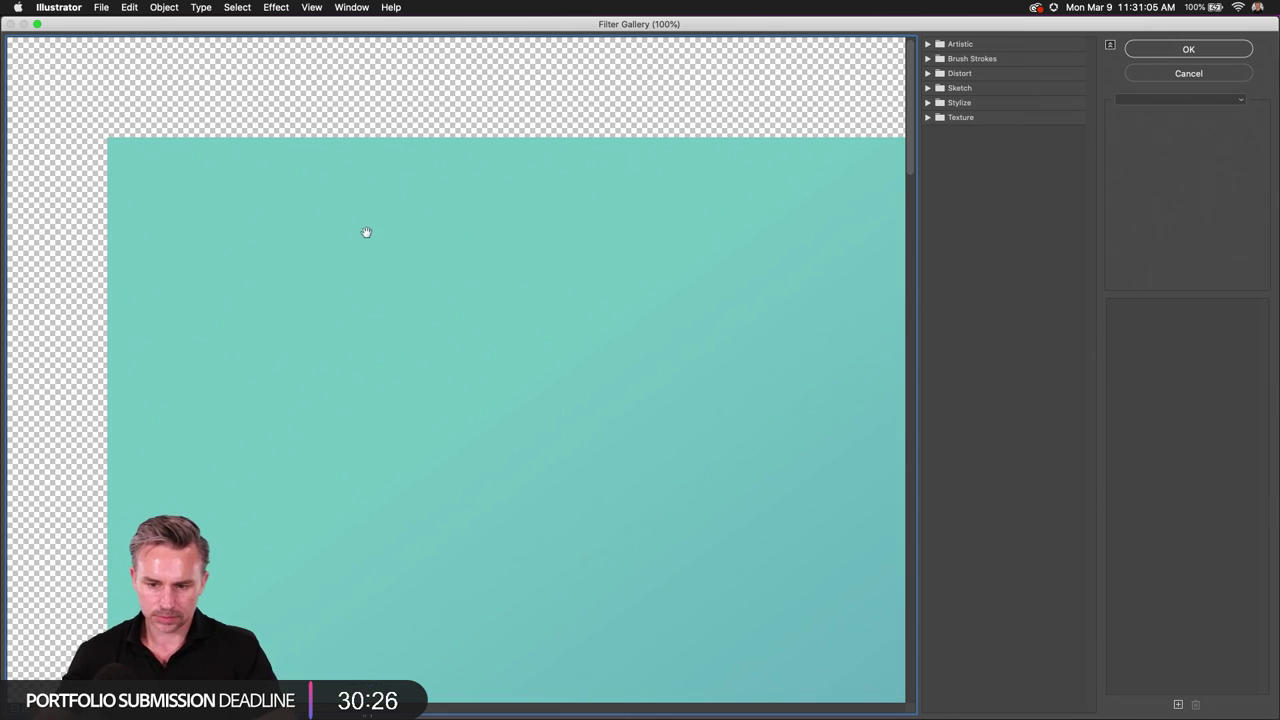
{"action": "left_click", "coordinate": [927, 88]}
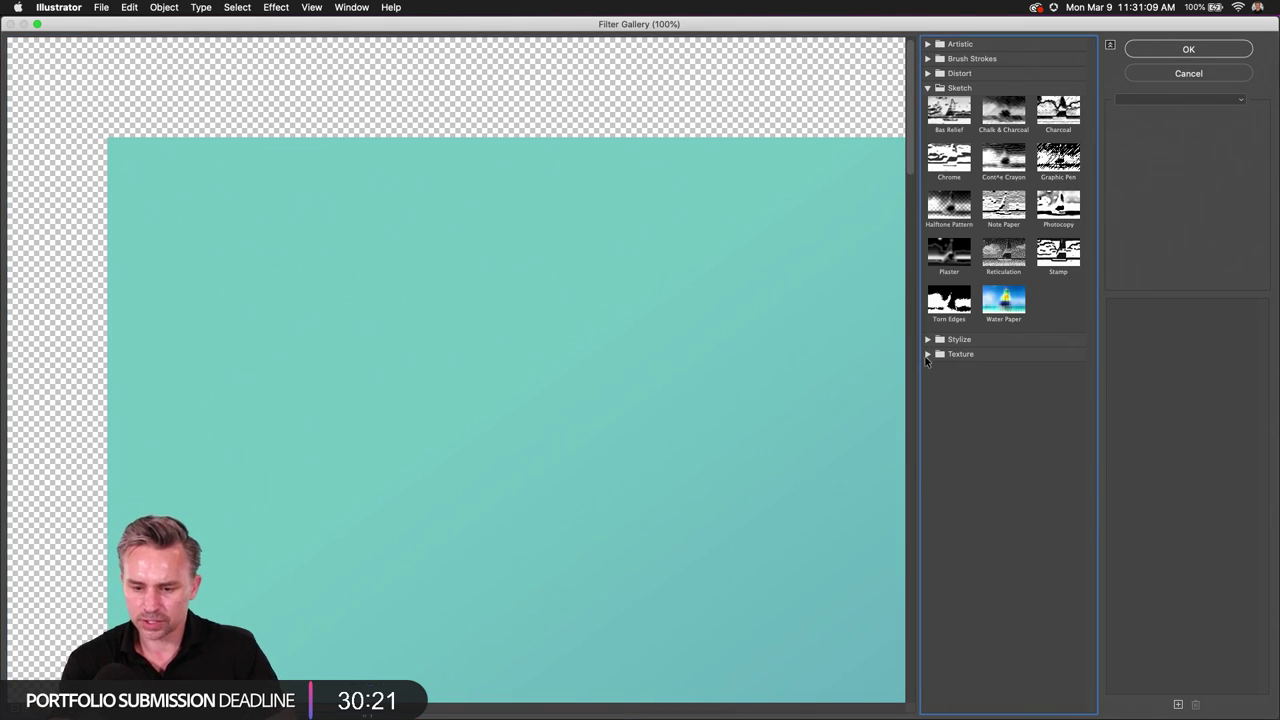
{"action": "left_click", "coordinate": [927, 356]}
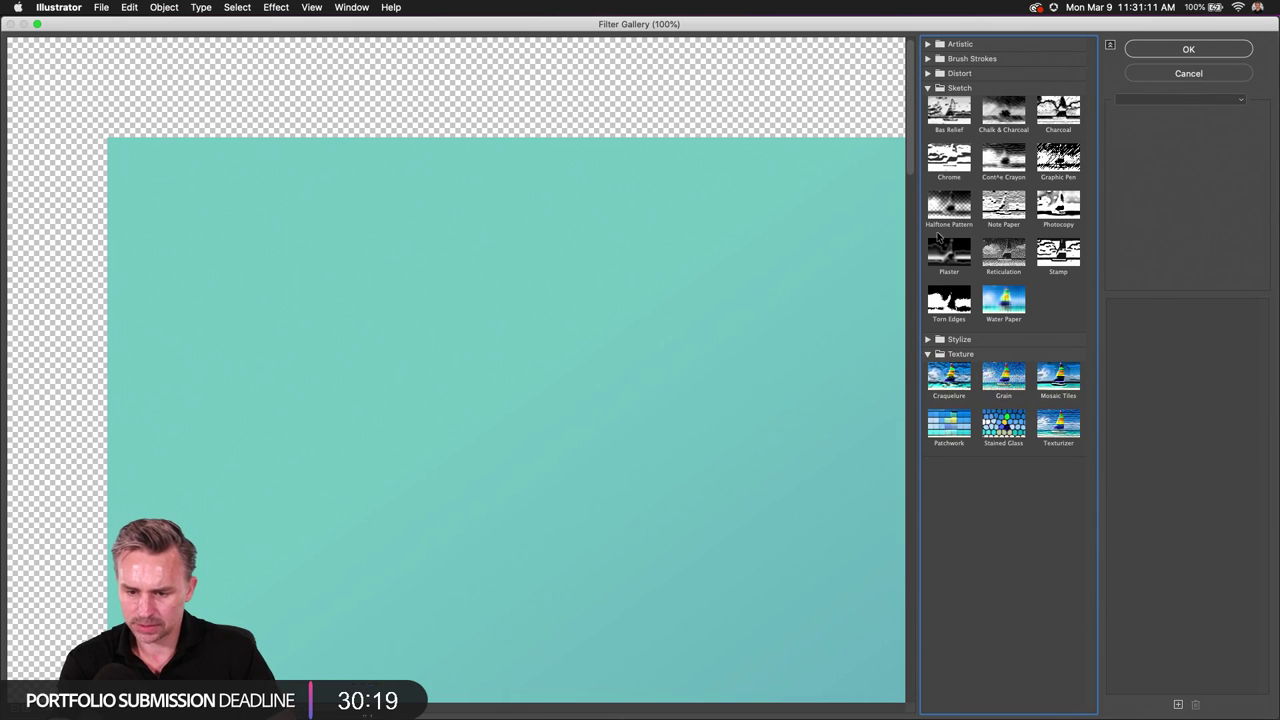
{"action": "left_click", "coordinate": [928, 45]}
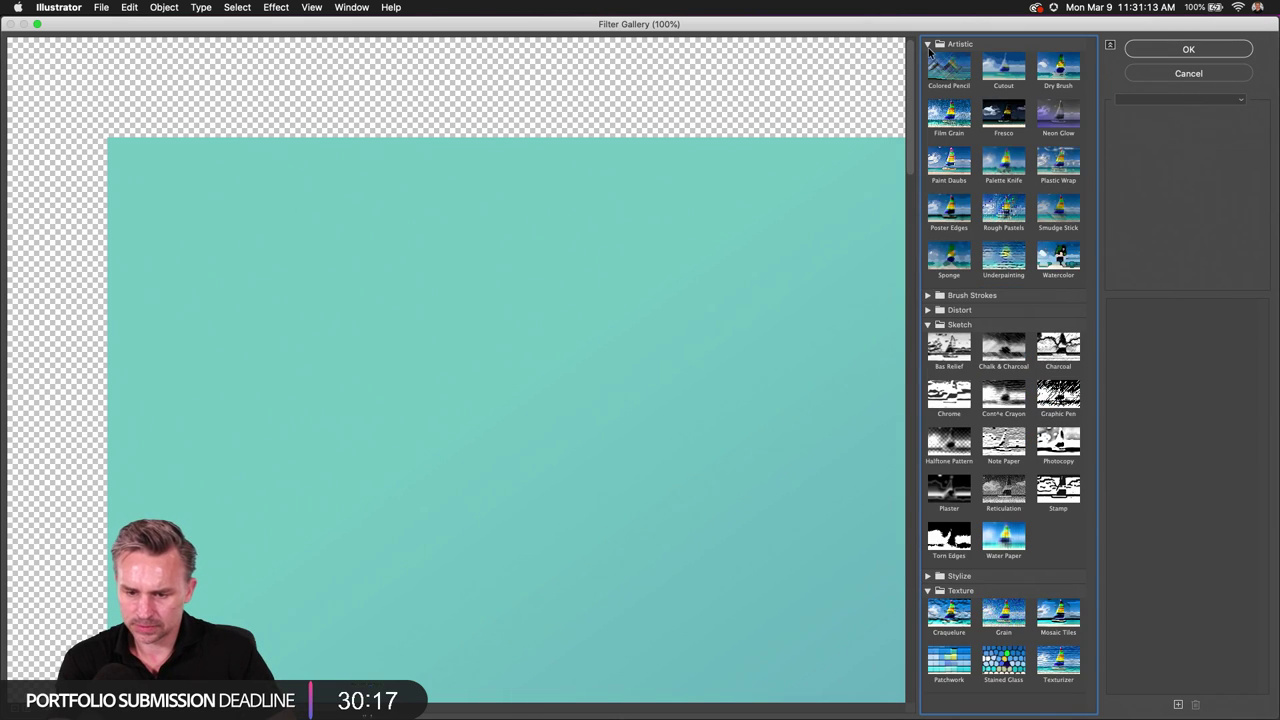
{"action": "left_click", "coordinate": [940, 120]}
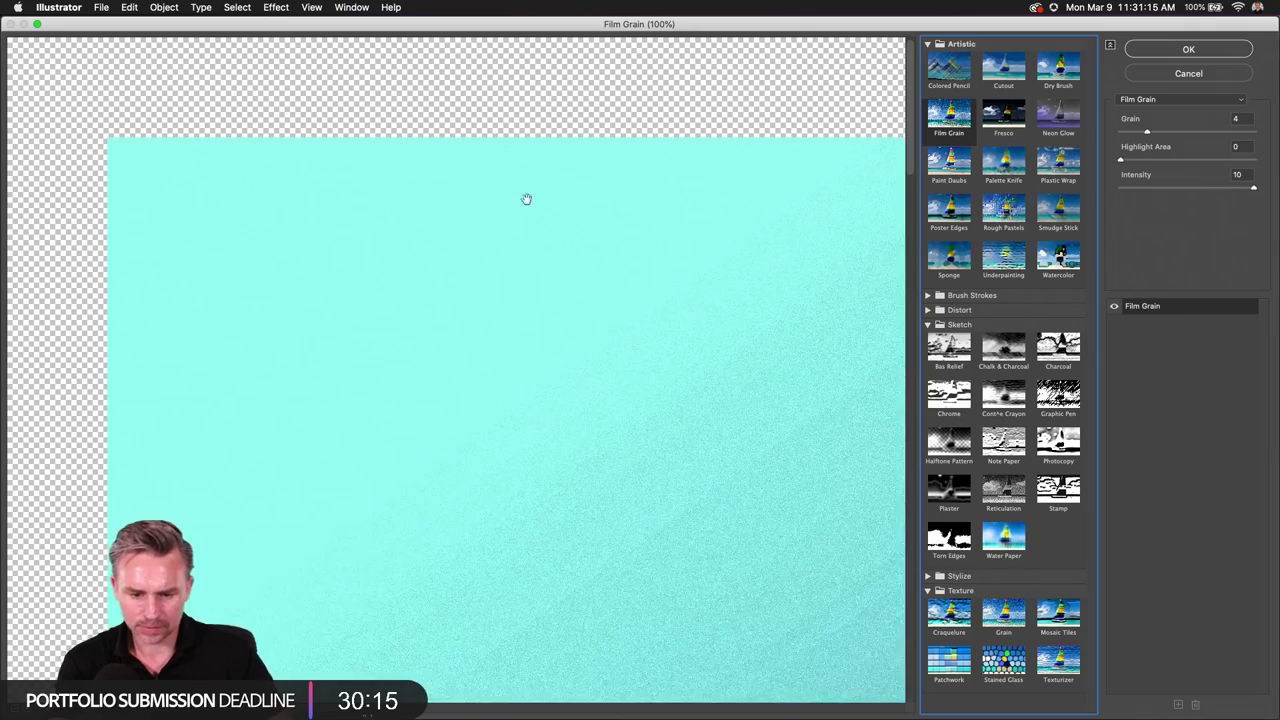
{"action": "left_click_drag", "start_coordinate": [678, 513], "coordinate": [389, 309]}
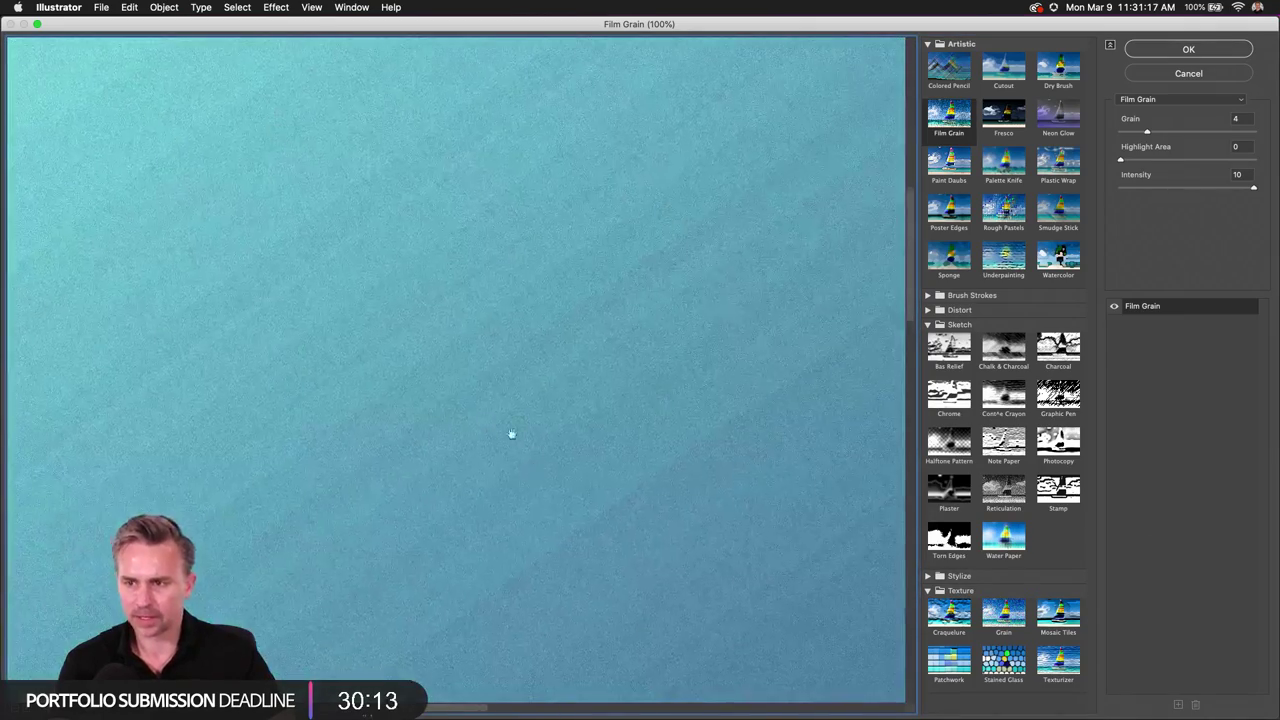
{"action": "key", "text": "alt"}
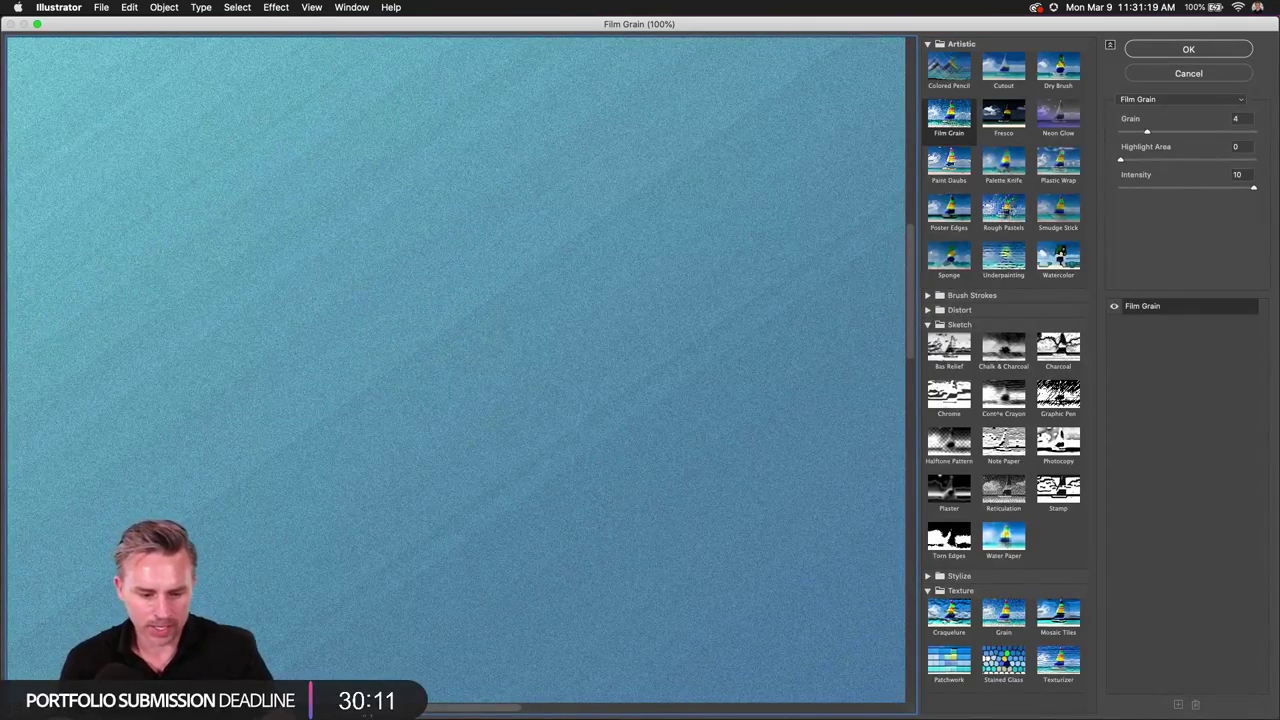
{"action": "key", "text": "super+minus"}
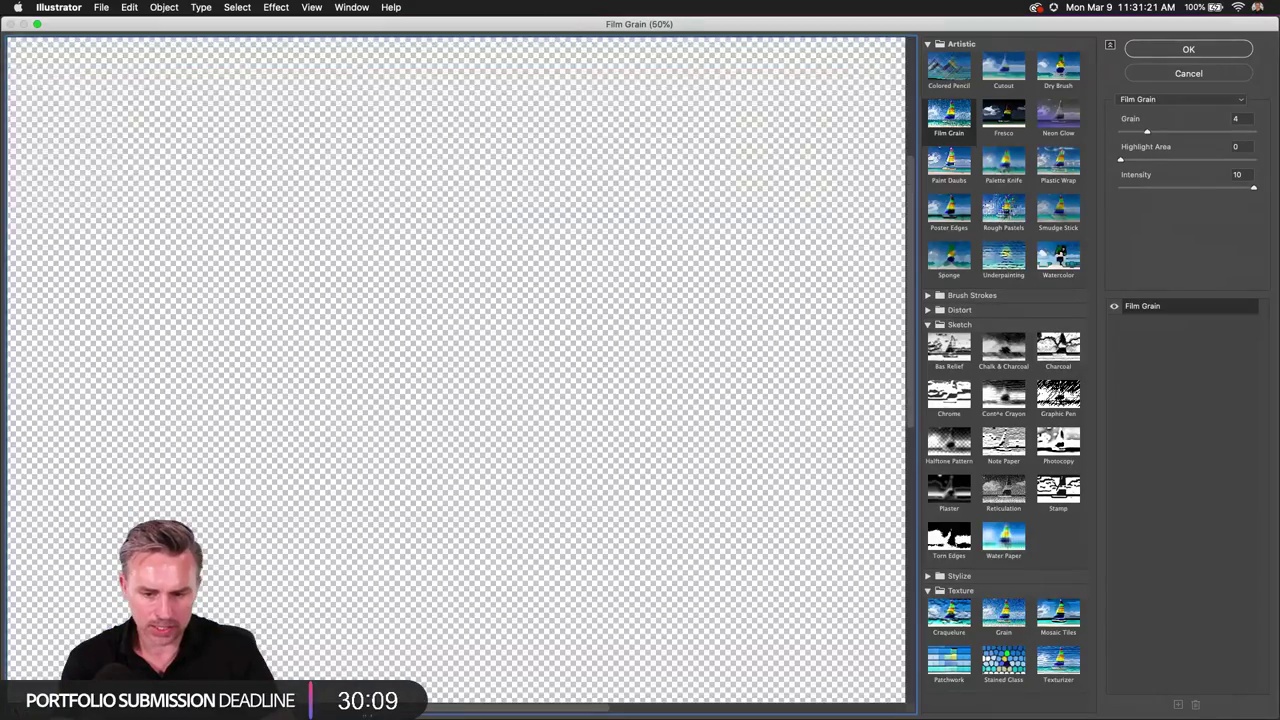
{"action": "key", "text": "super+minus"}
{"action": "key", "text": "super+minus"}
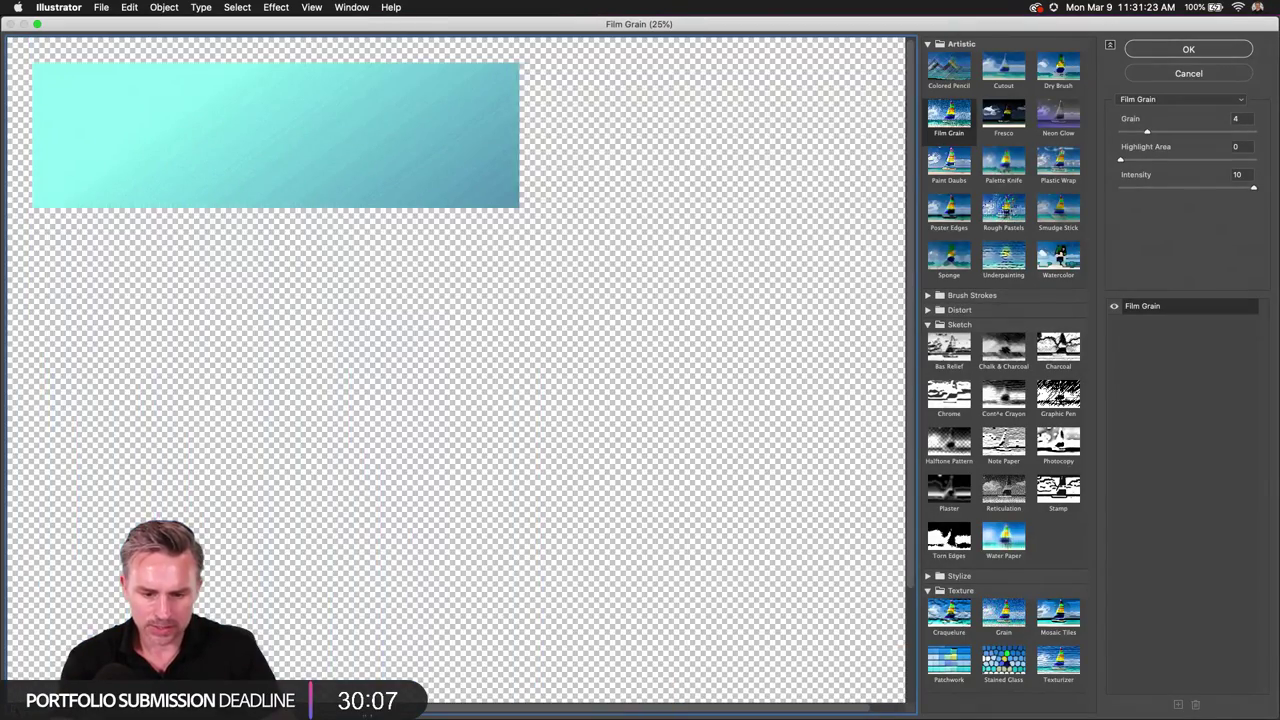
{"action": "key", "text": "super+minus"}
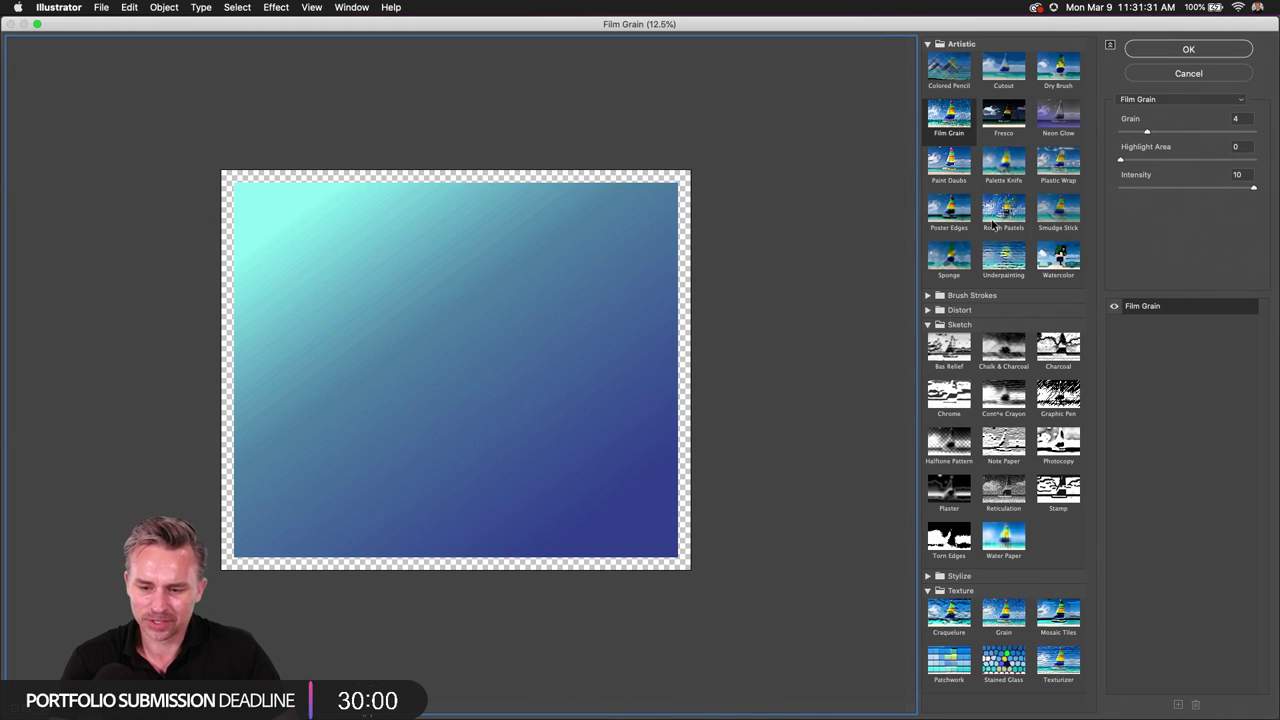
Step: Set Film Grain's Grain to 10 and apply it
{"action": "left_click", "coordinate": [941, 116]}
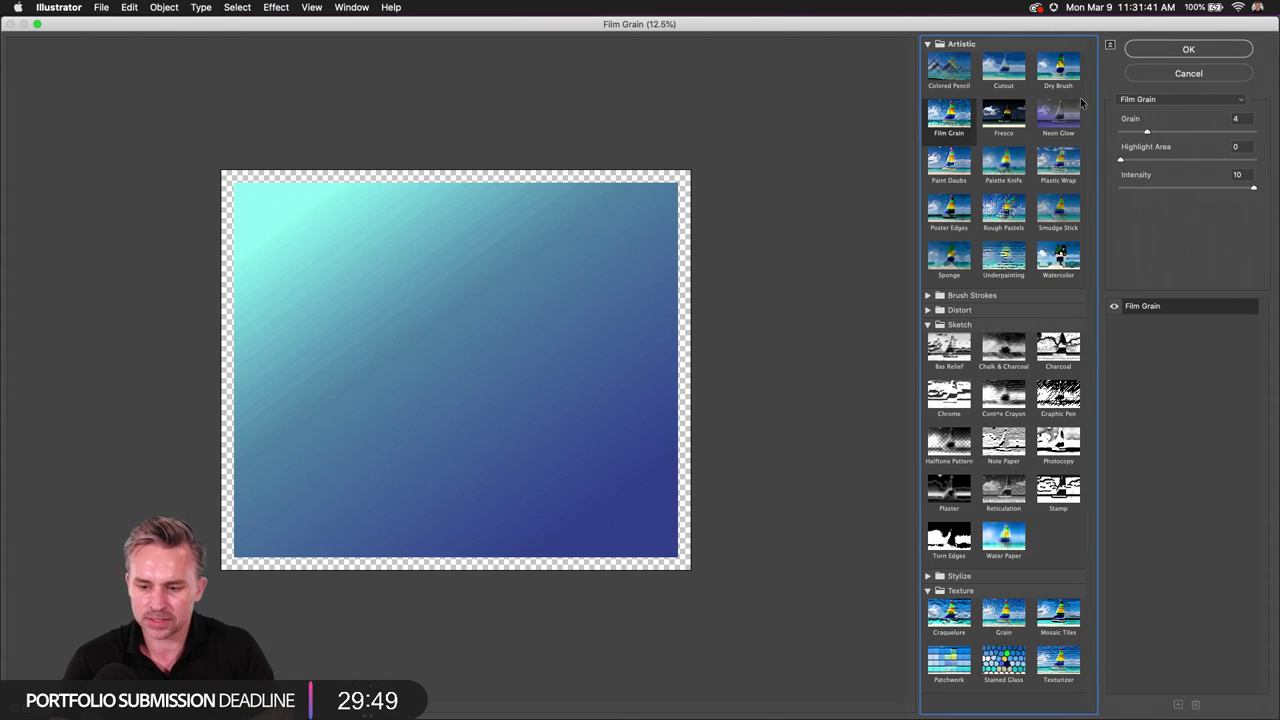
{"action": "left_click", "coordinate": [1190, 132]}
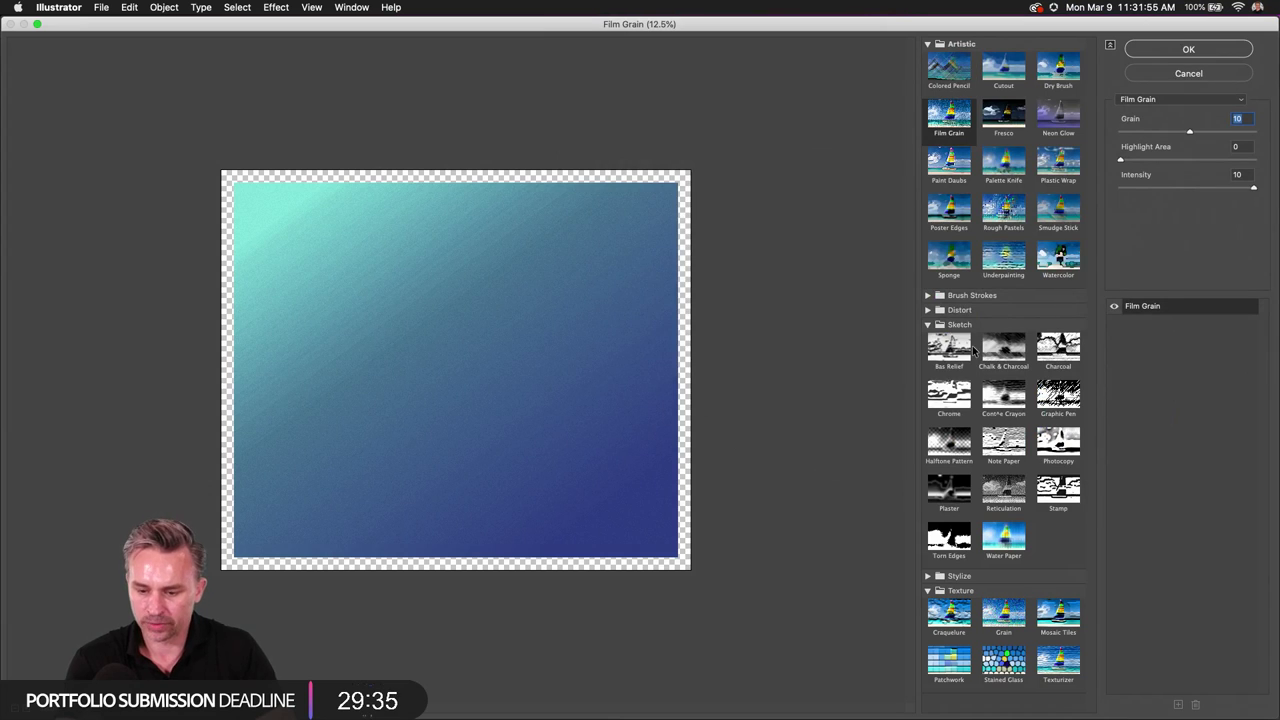
{"action": "left_click", "coordinate": [926, 311]}
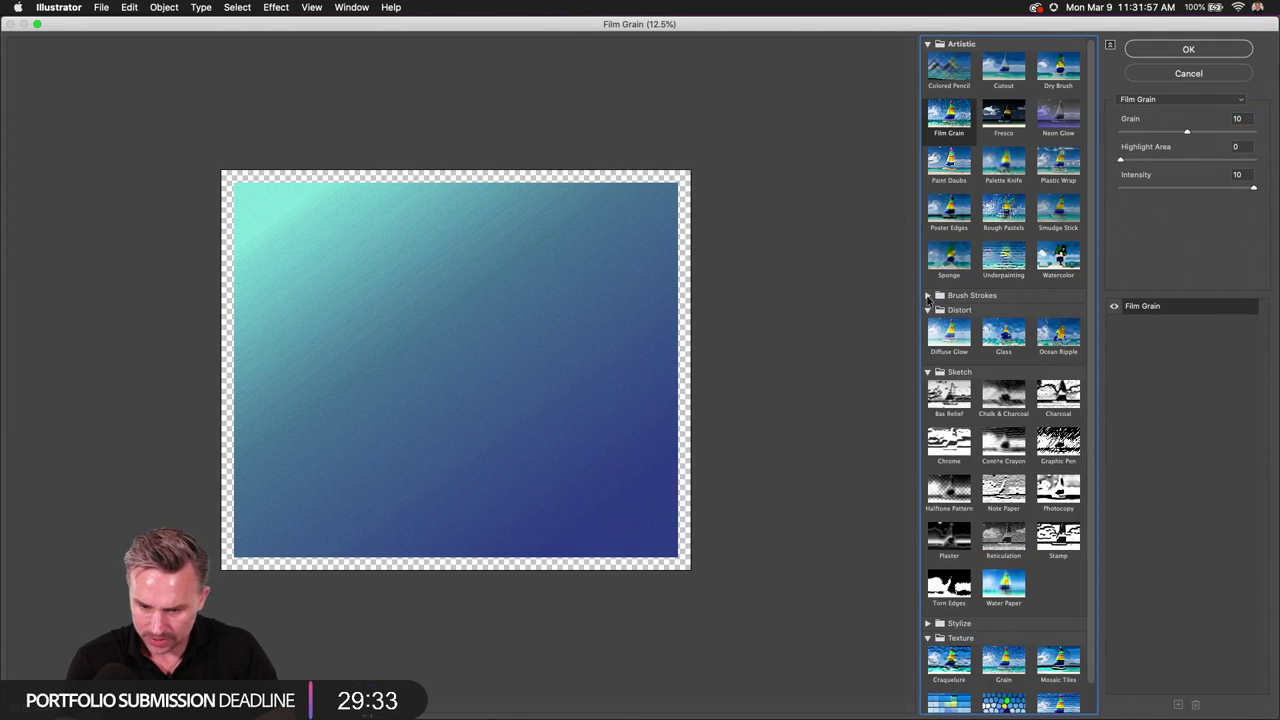
{"action": "left_click", "coordinate": [927, 296]}
{"action": "left_click", "coordinate": [927, 296]}
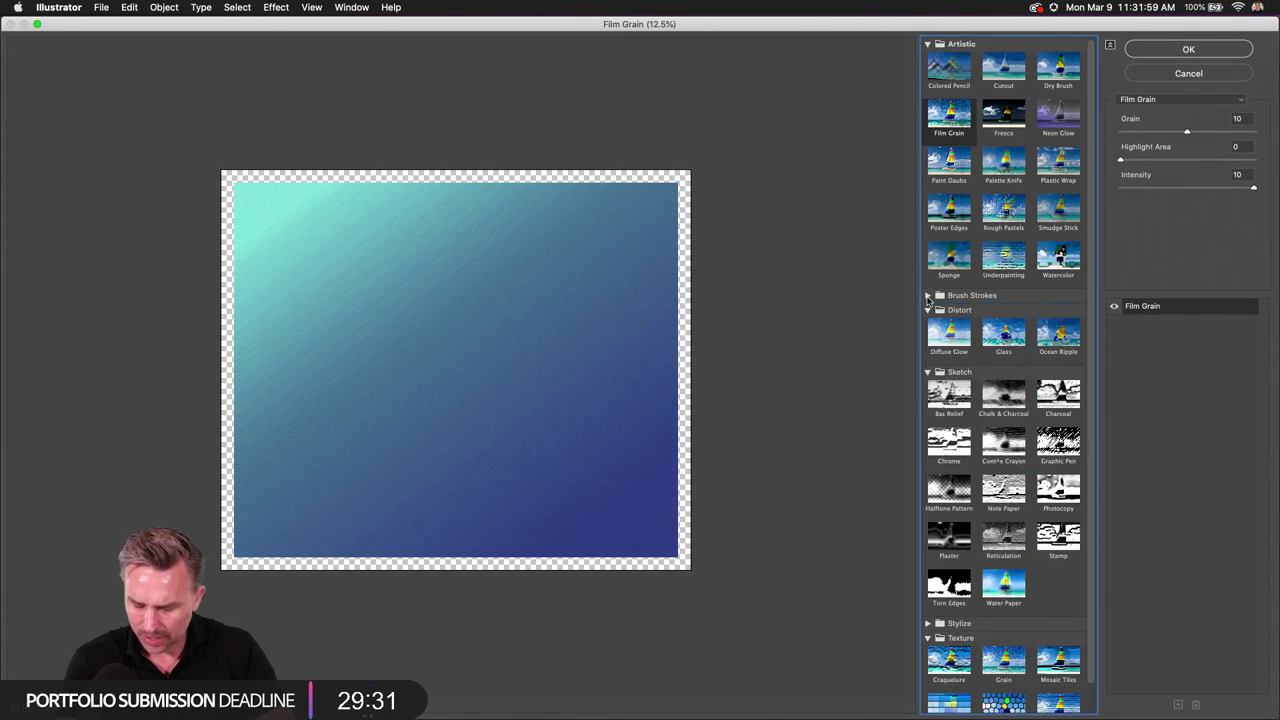
{"action": "left_click", "coordinate": [1162, 50]}
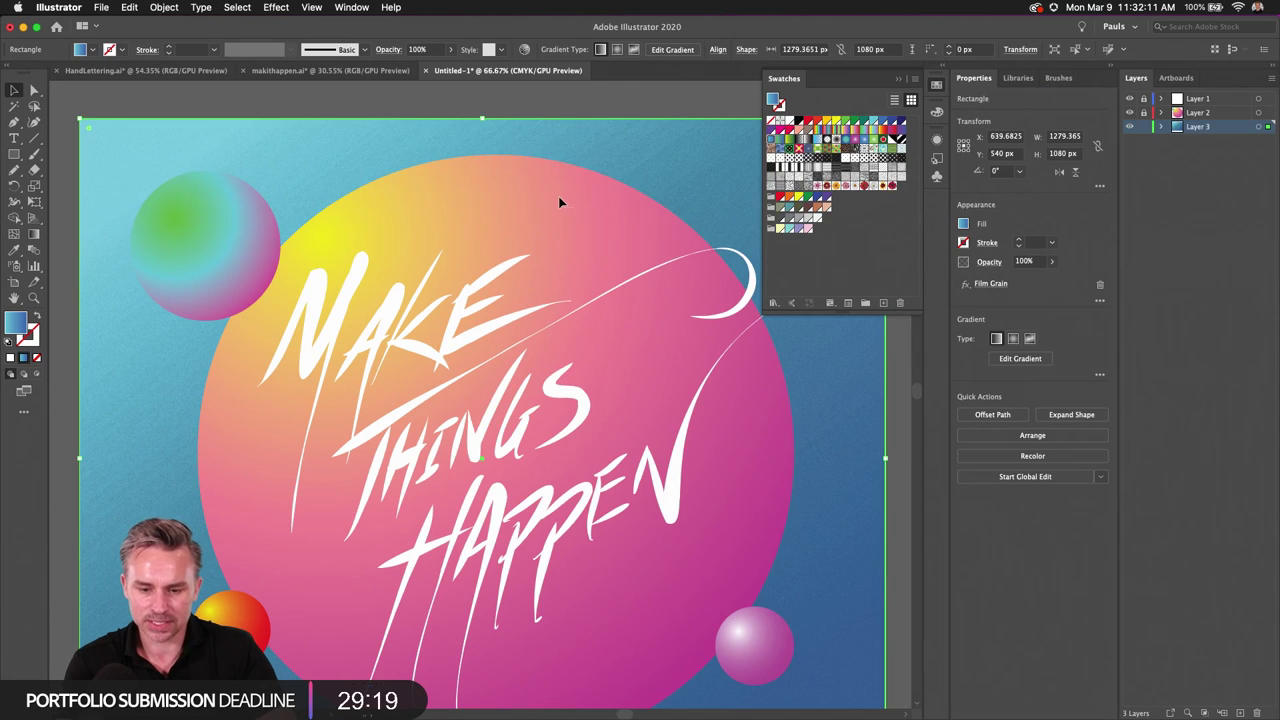
Step: Unlock Layer 2, apply Film Grain to the large pink circle, and reopen its grain settings
{"action": "left_click", "coordinate": [418, 91]}
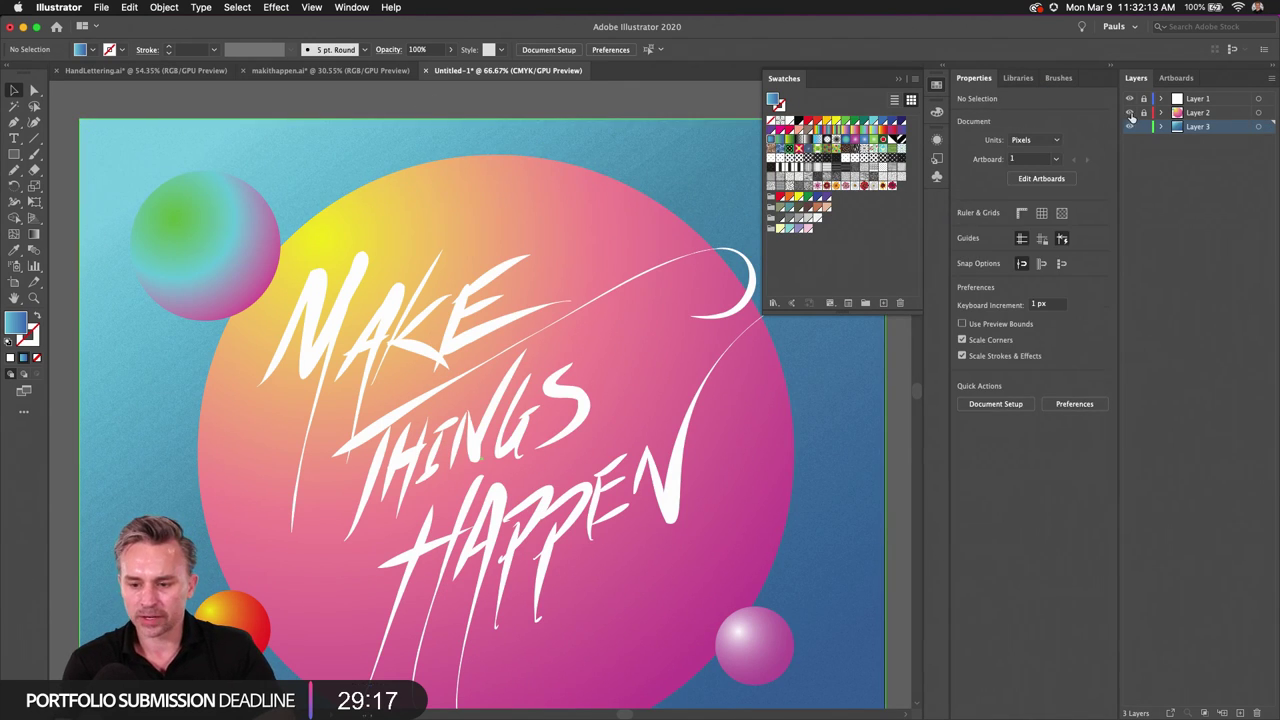
{"action": "left_click", "coordinate": [1145, 113]}
{"action": "left_click", "coordinate": [479, 185]}
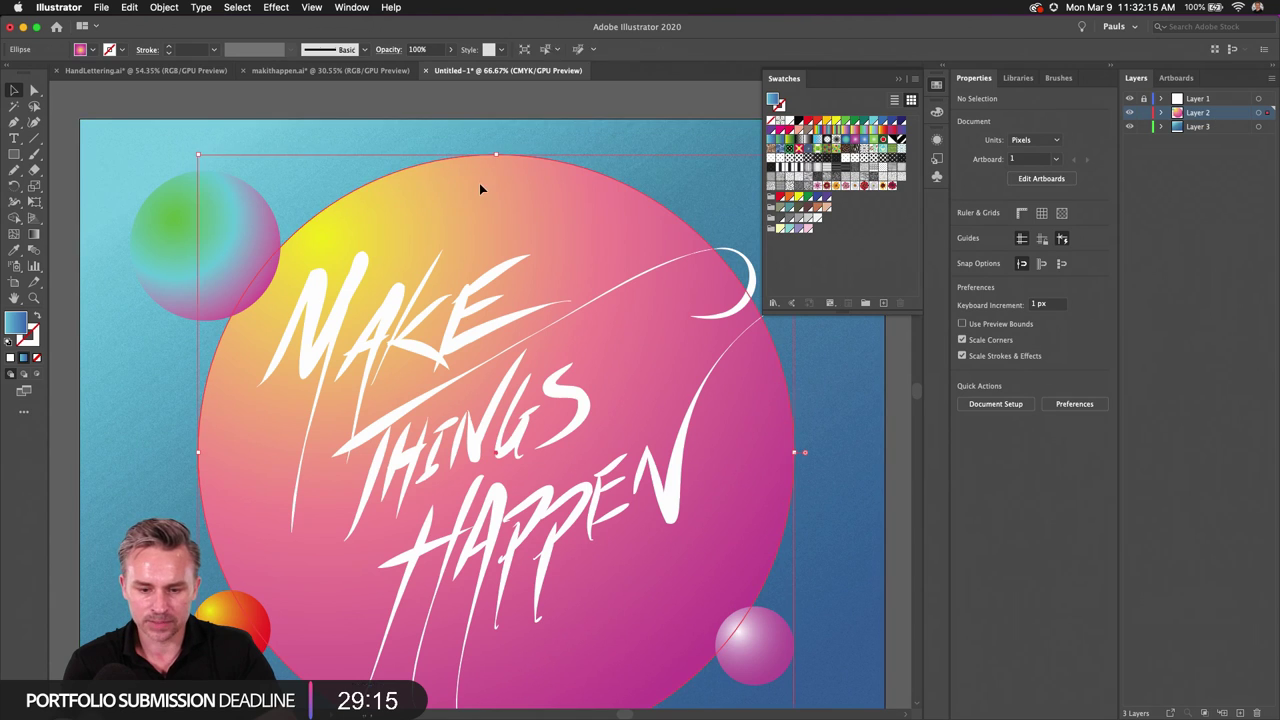
{"action": "left_click", "coordinate": [282, 7]}
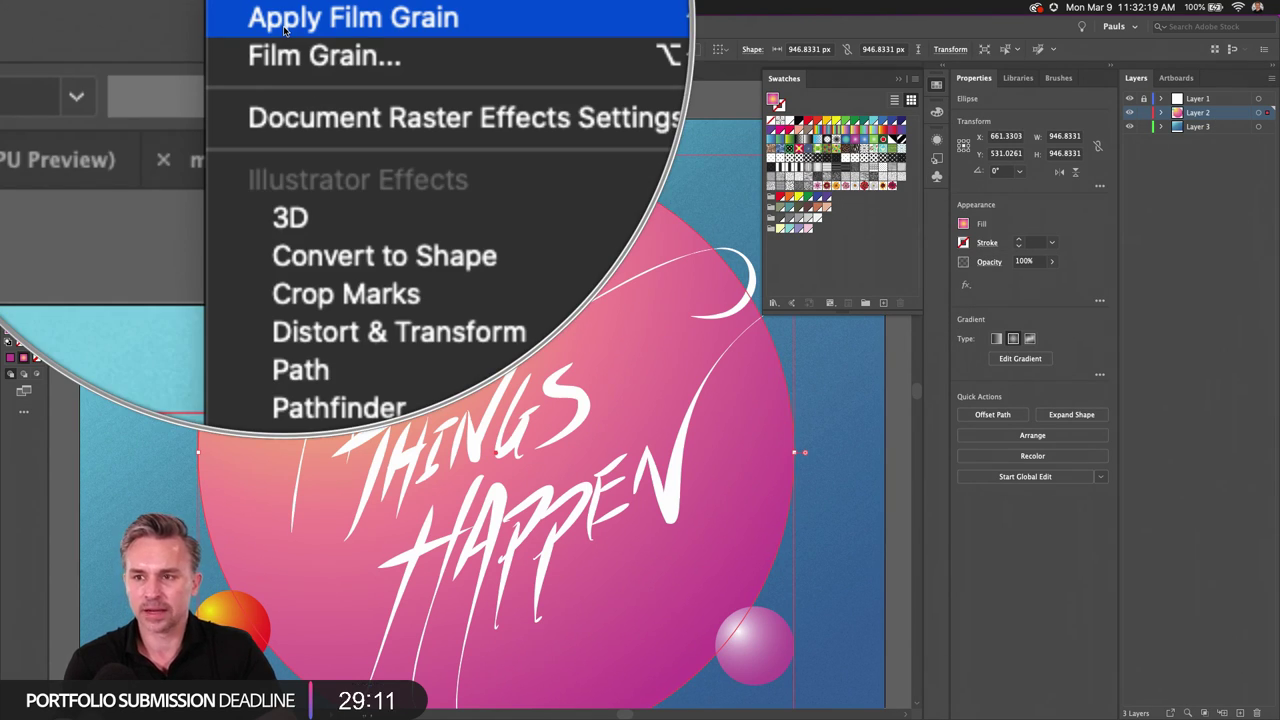
{"action": "left_click", "coordinate": [290, 26]}
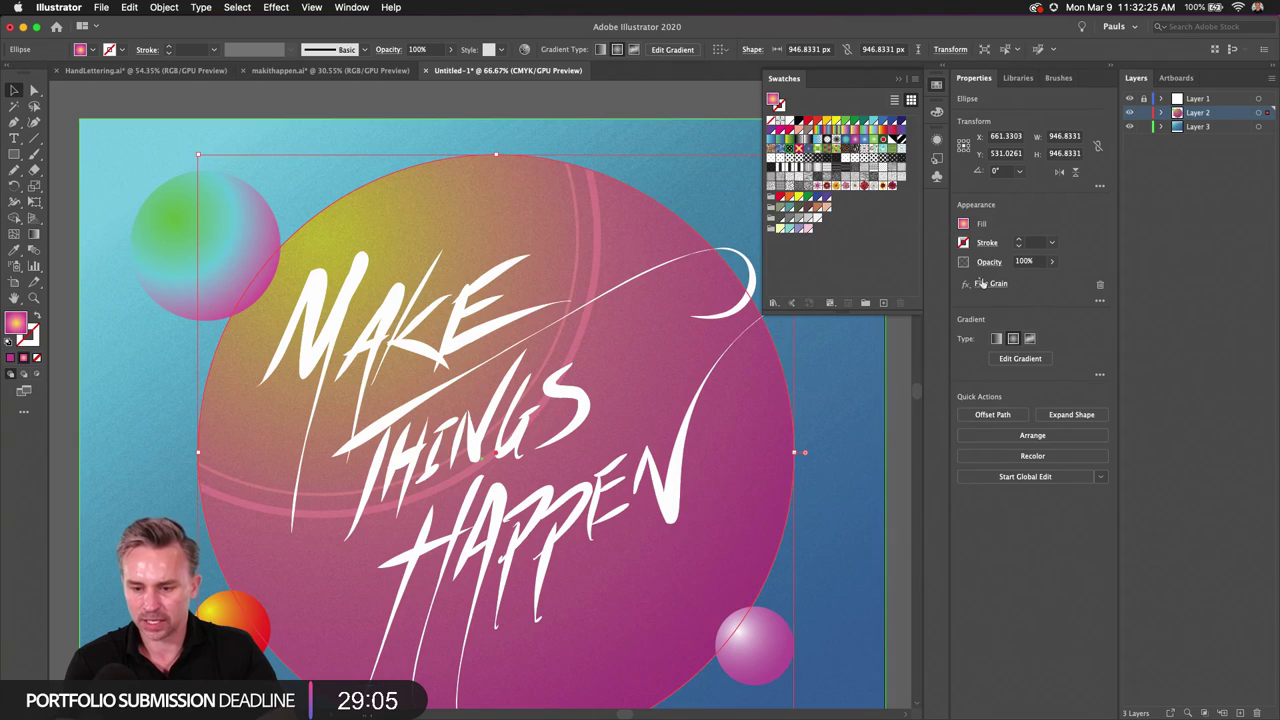
{"action": "left_click", "coordinate": [990, 284]}
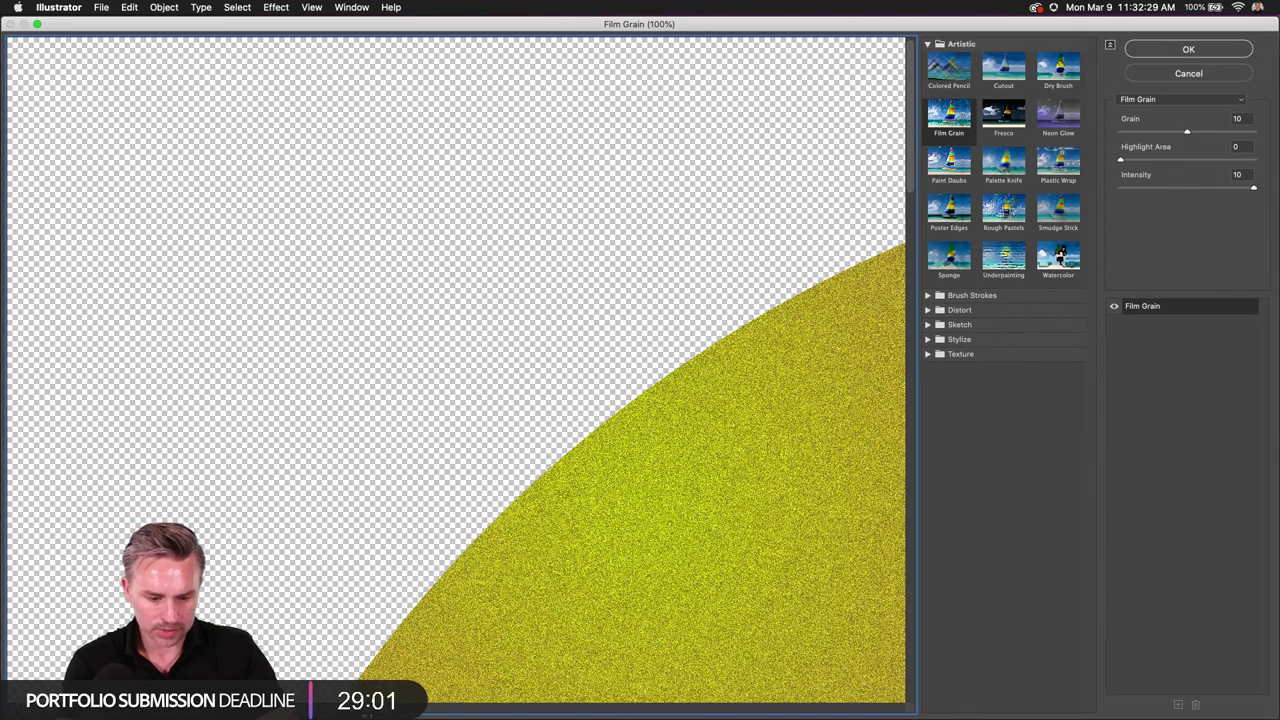
Step: Try the circle's Film Grain at Grain 3, Highlight Area 7, Intensity 8
{"action": "key", "text": "super+minus"}
{"action": "key", "text": "super+minus"}
{"action": "key", "text": "super+minus"}
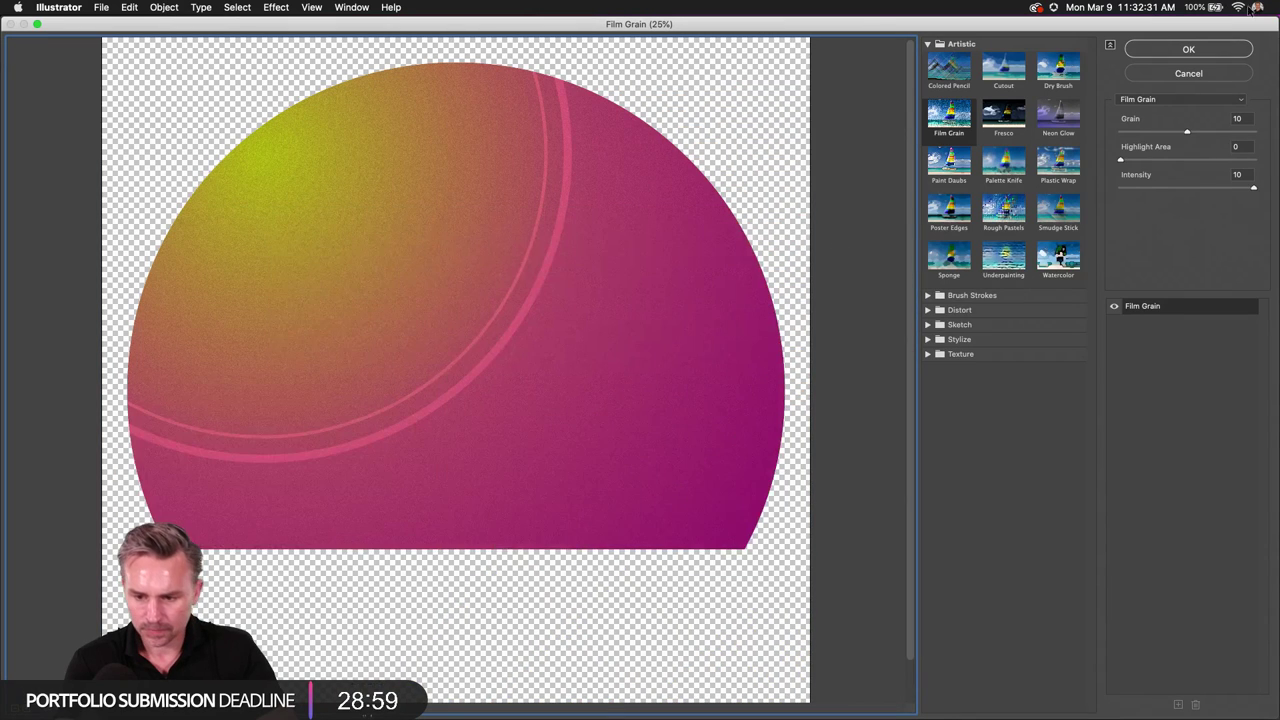
{"action": "left_click", "coordinate": [1173, 160]}
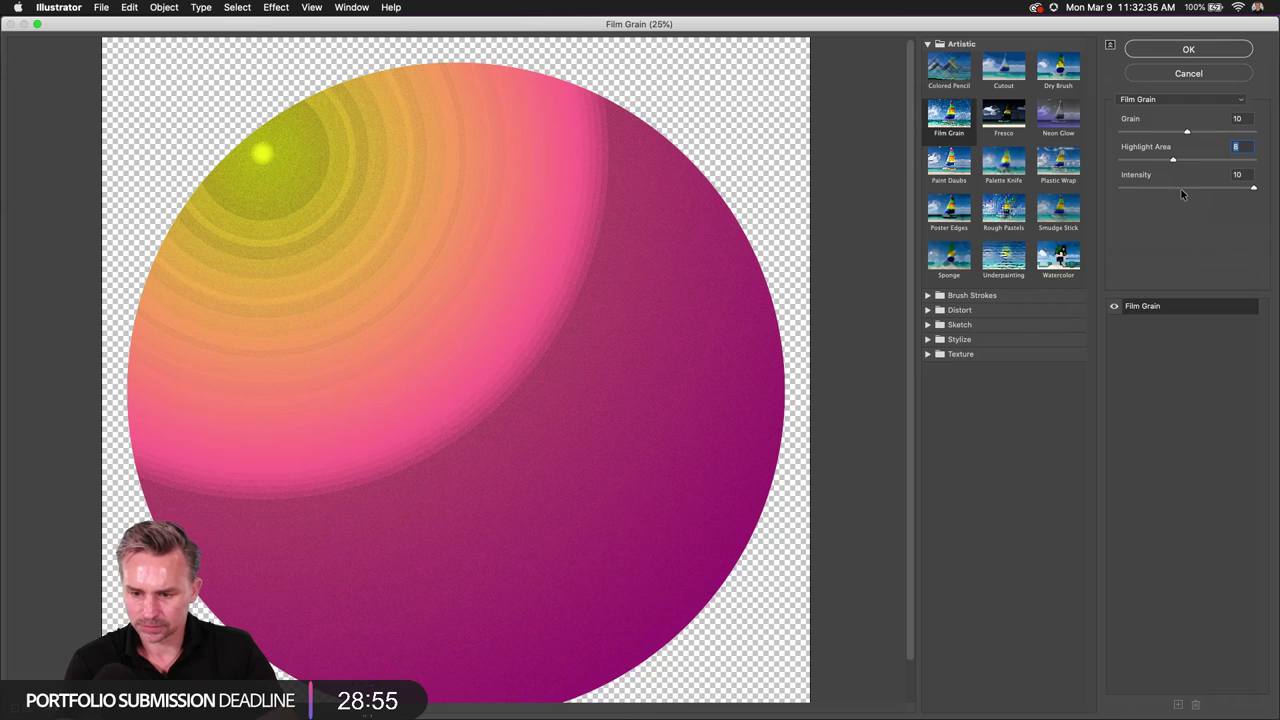
{"action": "left_click", "coordinate": [1181, 188]}
{"action": "left_click", "coordinate": [1138, 132]}
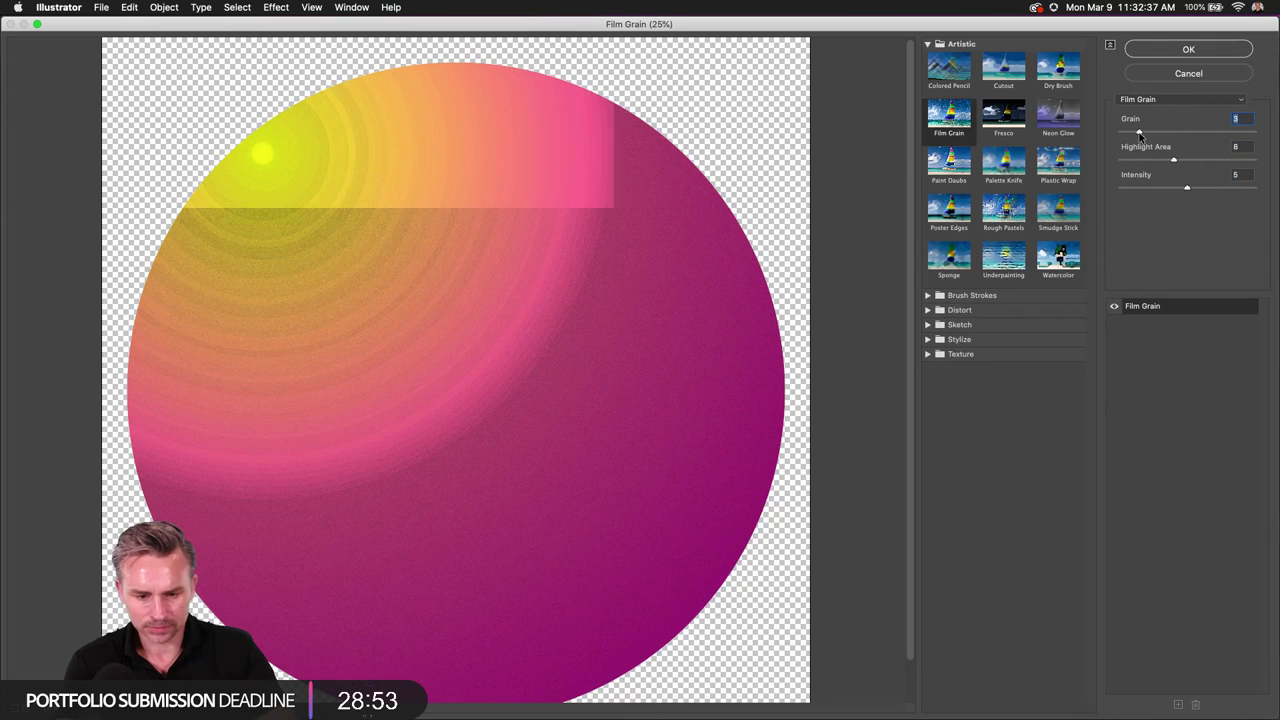
{"action": "left_click", "coordinate": [1202, 162]}
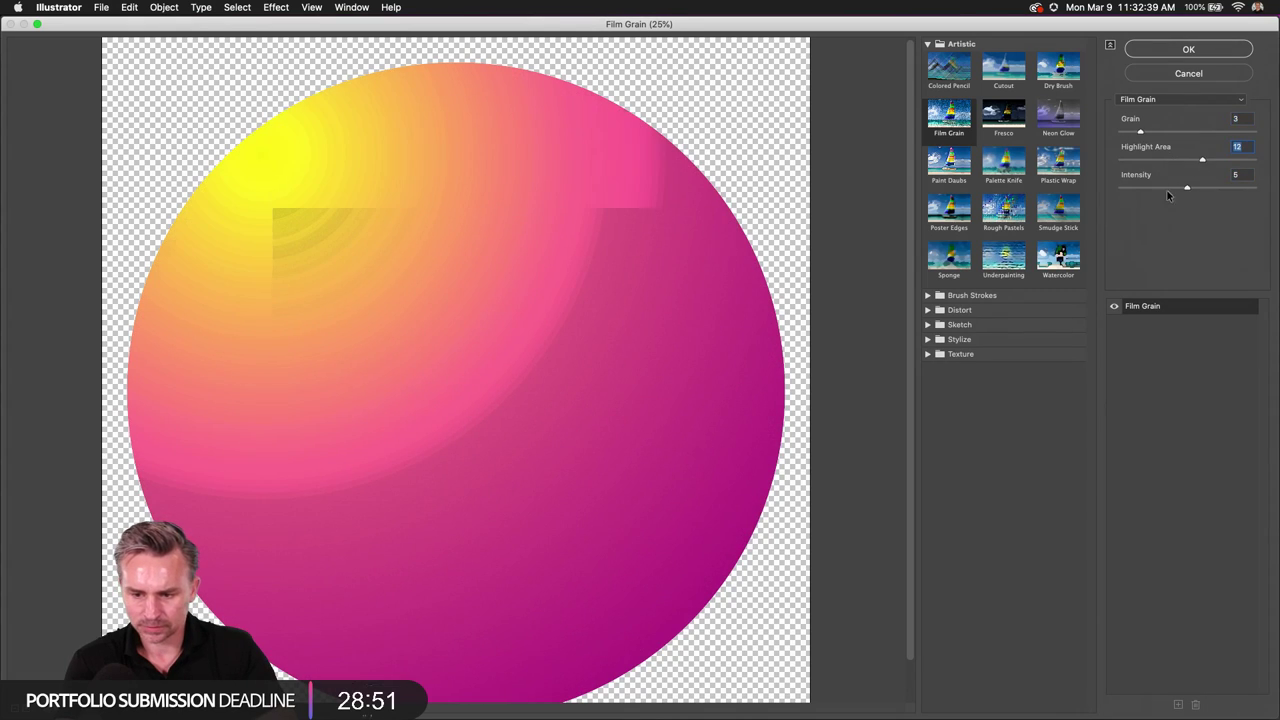
{"action": "left_click", "coordinate": [1219, 188]}
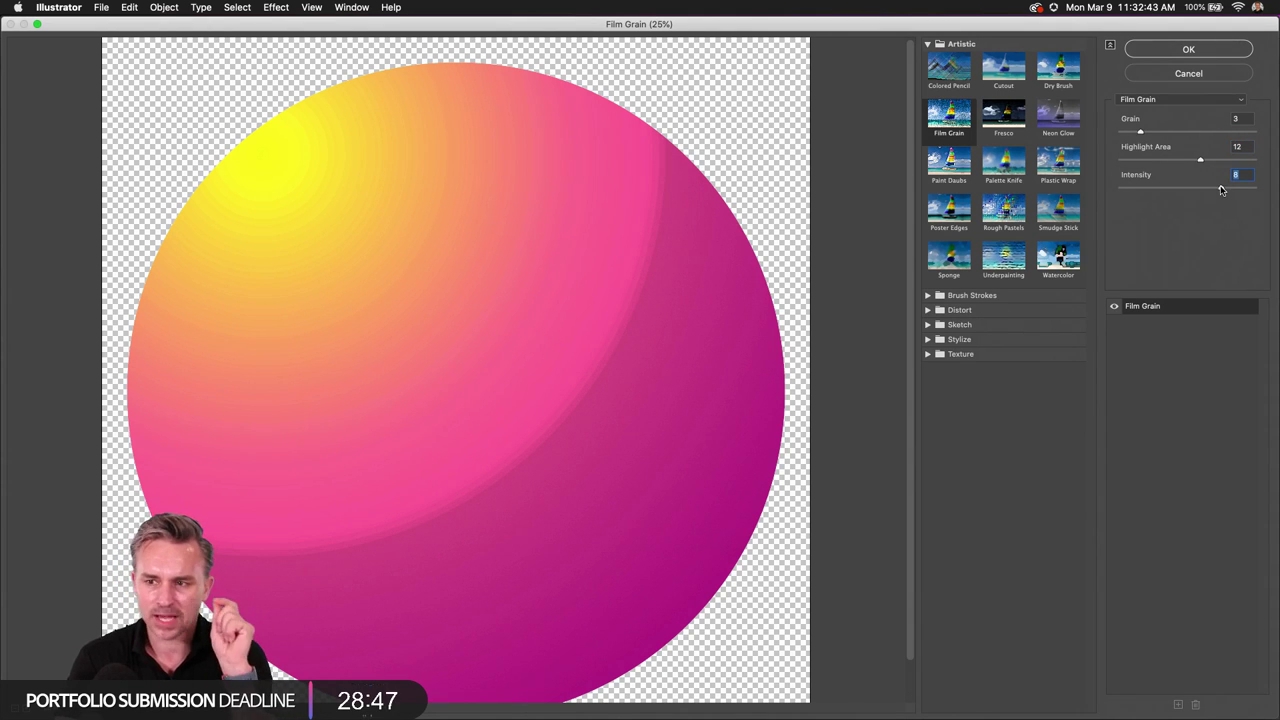
{"action": "left_click", "coordinate": [1166, 161]}
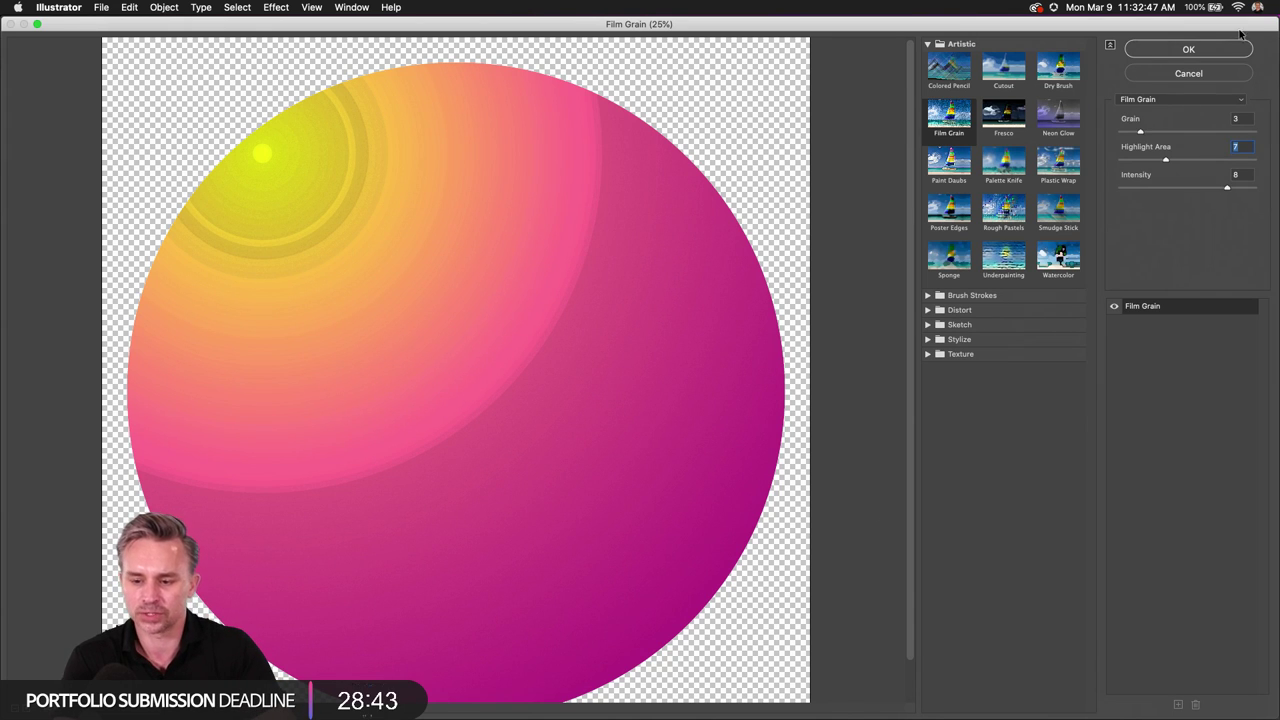
Step: Close the Film Grain dialog and delete the circle's Film Grain effect
{"action": "left_click", "coordinate": [1187, 75]}
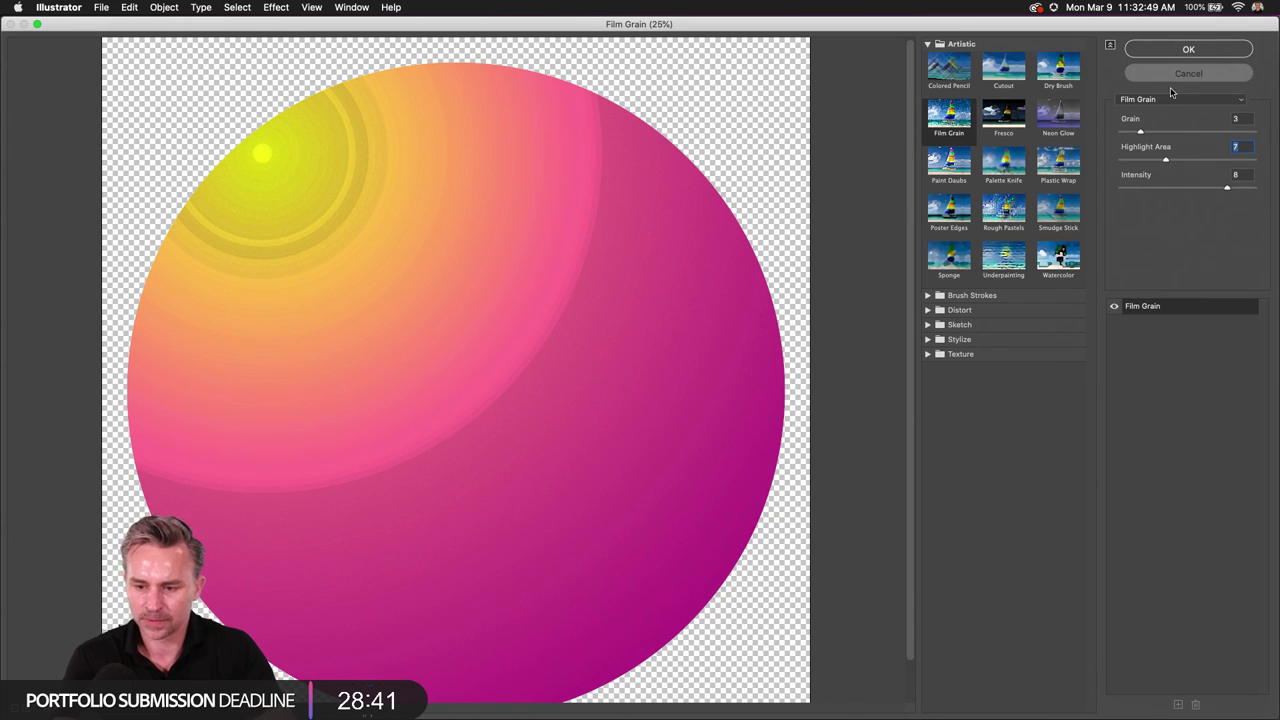
{"action": "key", "text": "Return"}
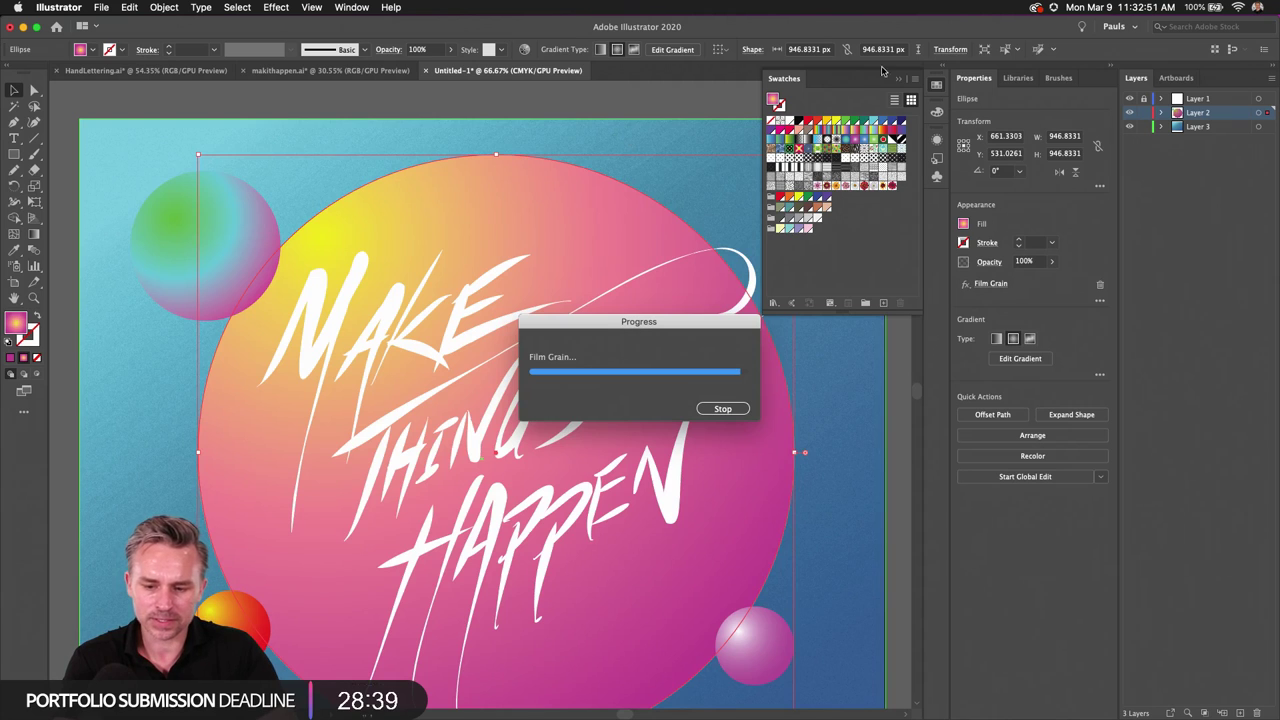
{"action": "left_click", "coordinate": [1100, 286]}
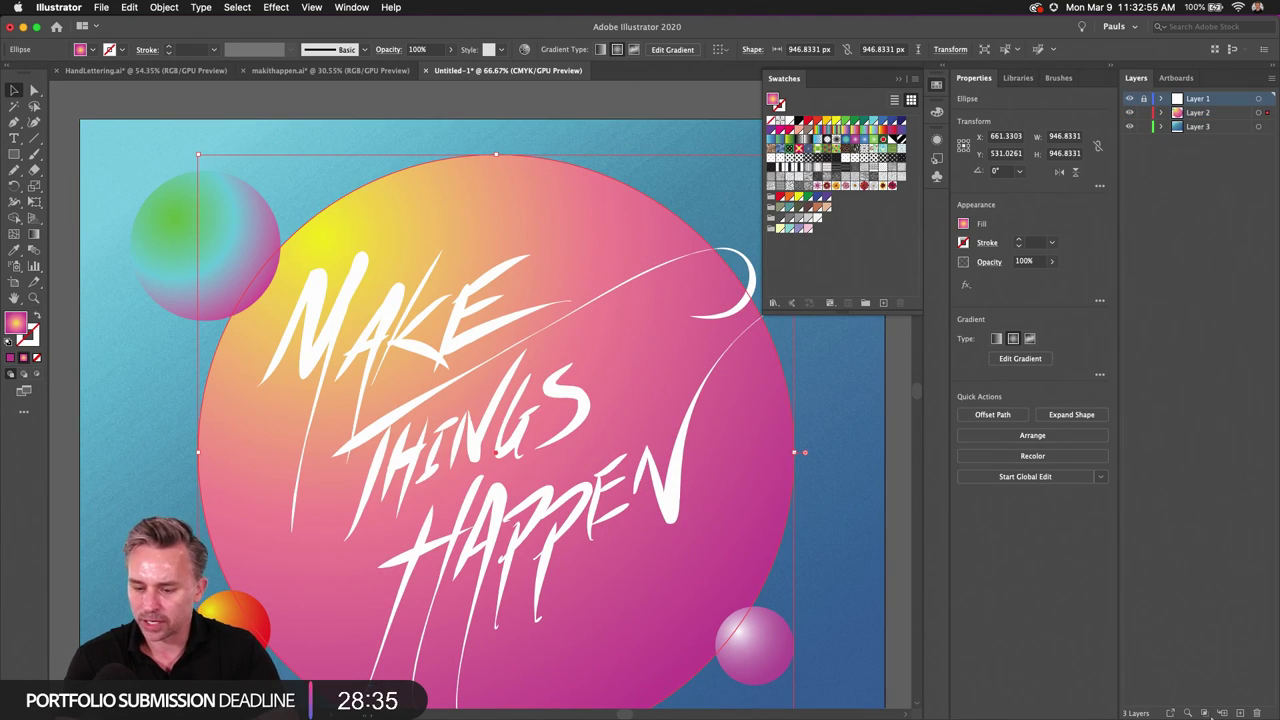
Step: Add a new top Layer 4 and lock Layers 2 and 3
{"action": "left_click", "coordinate": [1240, 713]}
{"action": "left_click", "coordinate": [1144, 140]}
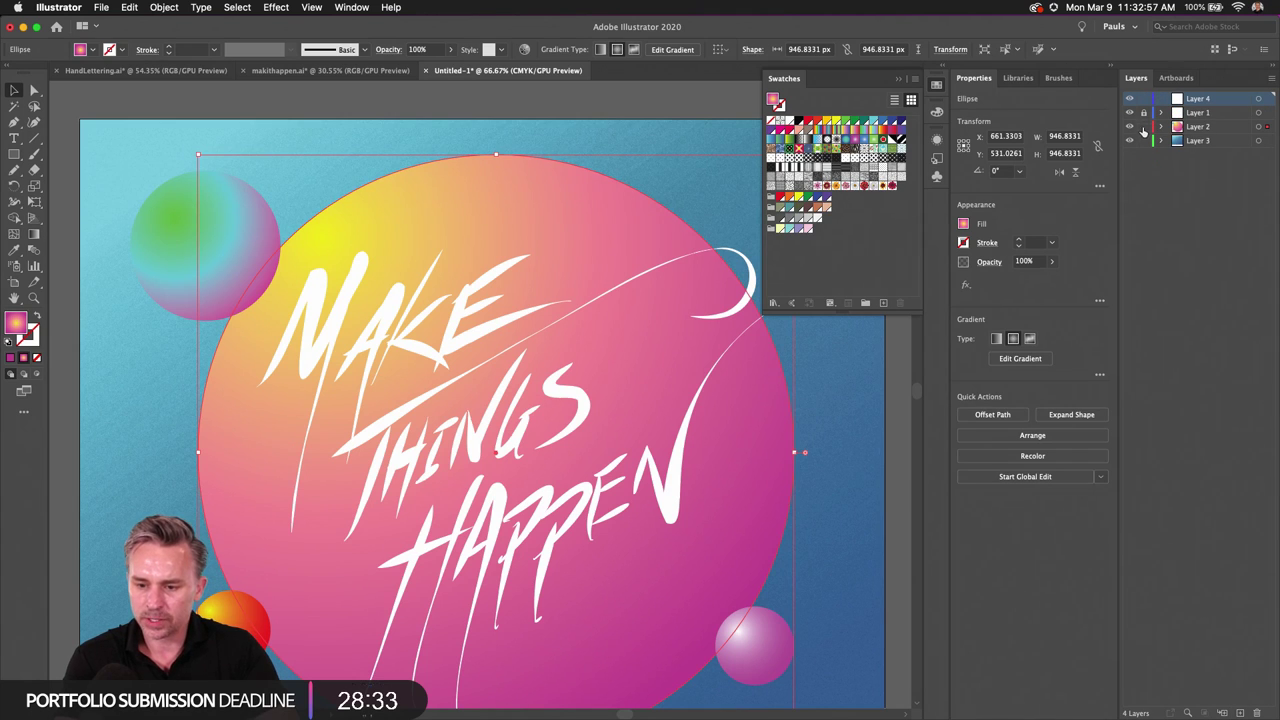
{"action": "left_click", "coordinate": [1144, 126]}
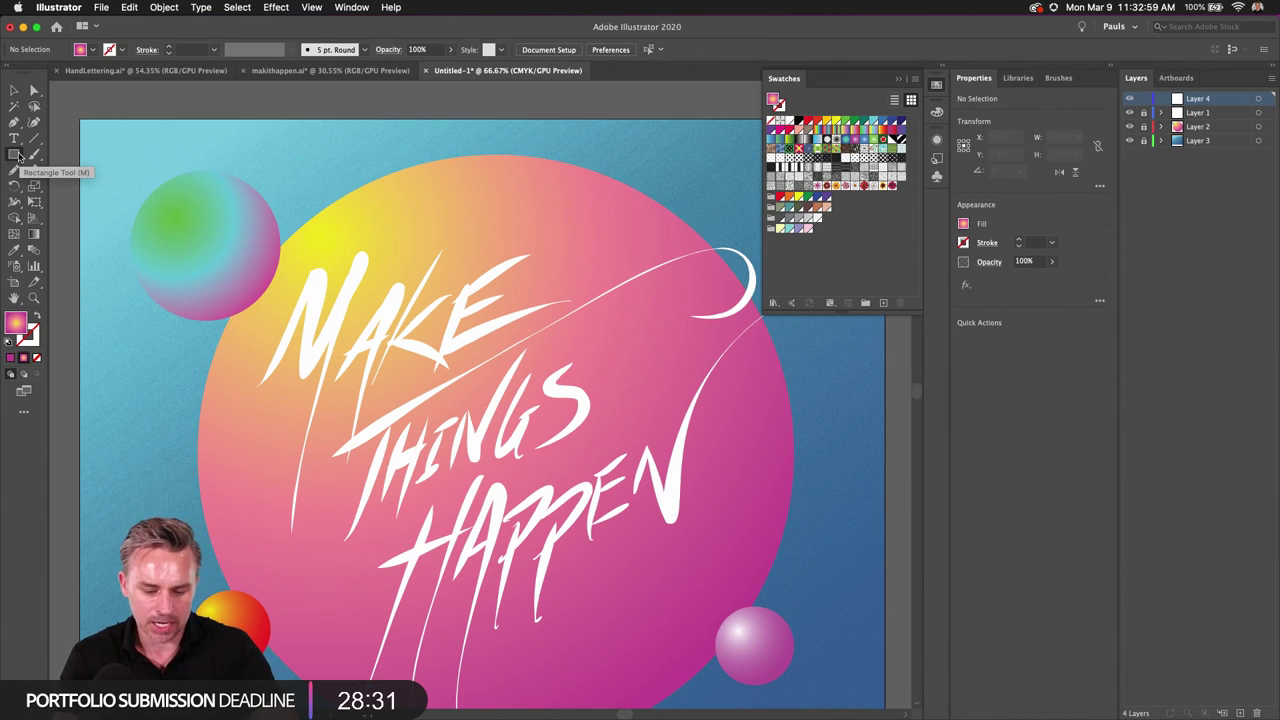
{"action": "key", "text": "super+minus"}
{"action": "scroll", "coordinate": [143, 163], "scroll_direction": "down", "scroll_amount": 2}
{"action": "scroll", "coordinate": [143, 163], "scroll_direction": "right", "scroll_amount": 2}
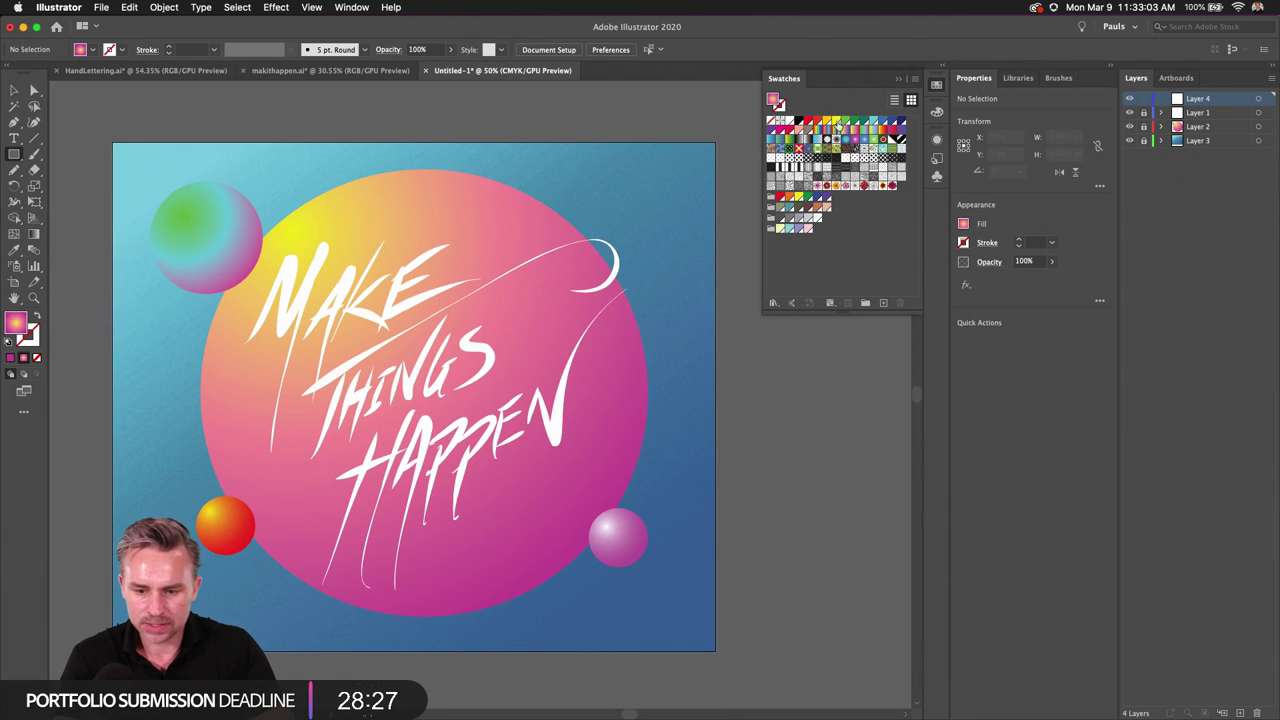
Step: Draw a 60% grey artboard-sized rectangle, apply Film Grain, and open its settings
{"action": "left_click", "coordinate": [791, 221]}
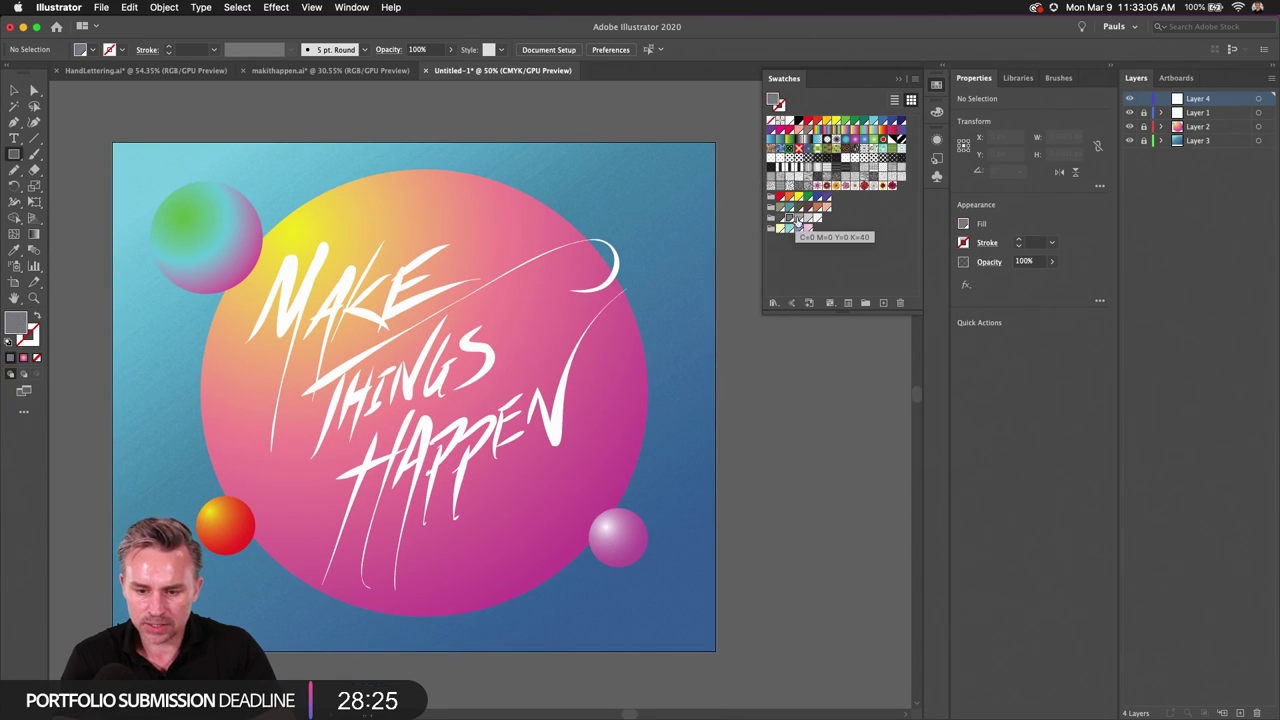
{"action": "left_click_drag", "start_coordinate": [112, 141], "coordinate": [715, 651]}
{"action": "left_click", "coordinate": [13, 93]}
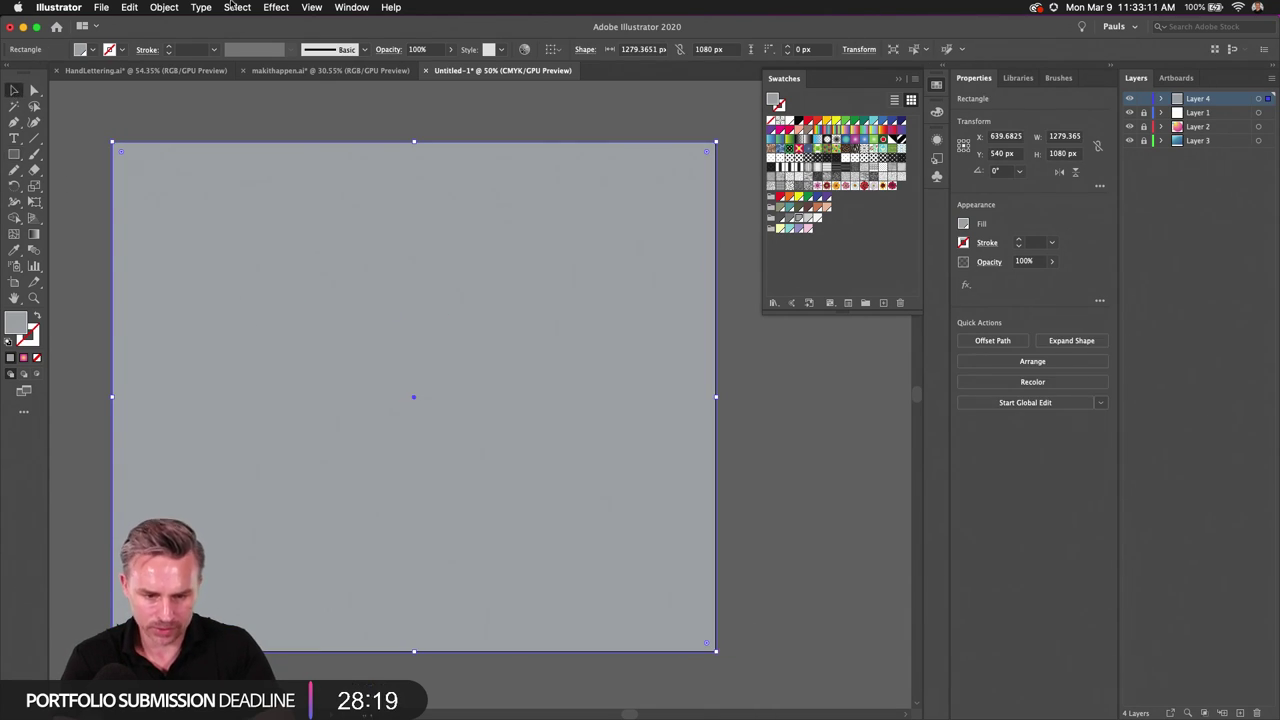
{"action": "left_click", "coordinate": [276, 7]}
{"action": "left_click", "coordinate": [290, 26]}
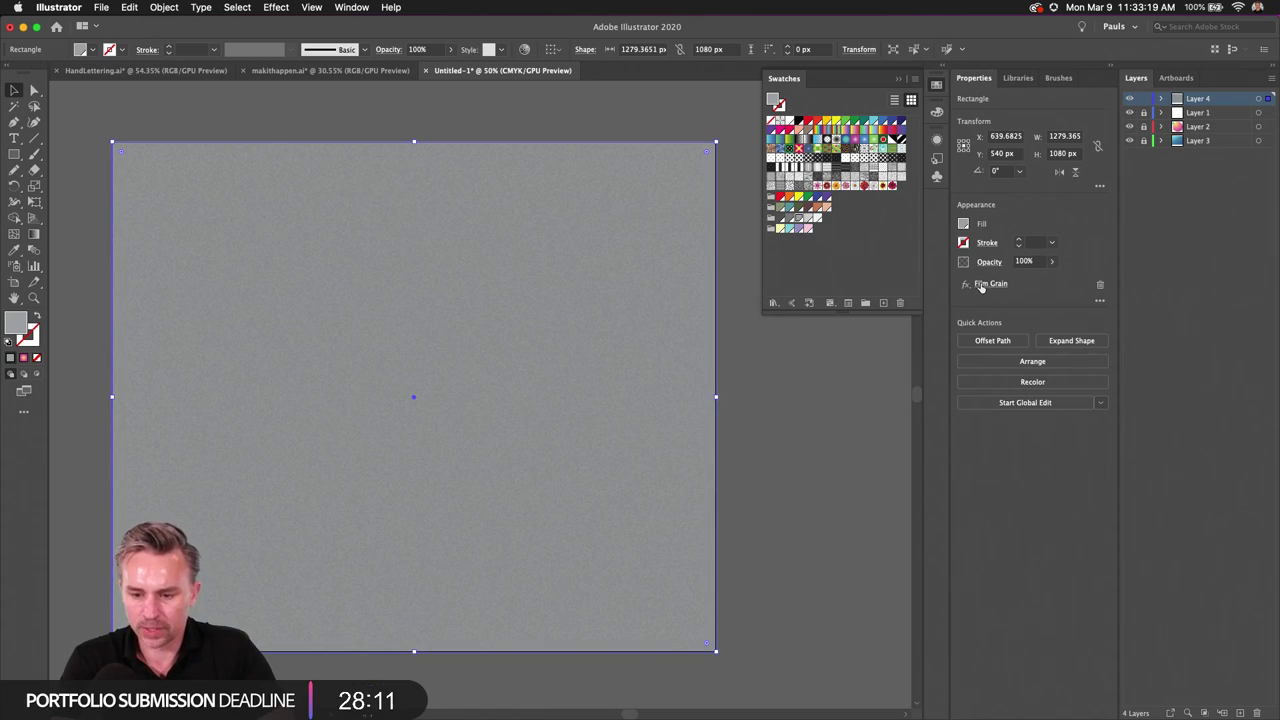
{"action": "left_click", "coordinate": [985, 285]}
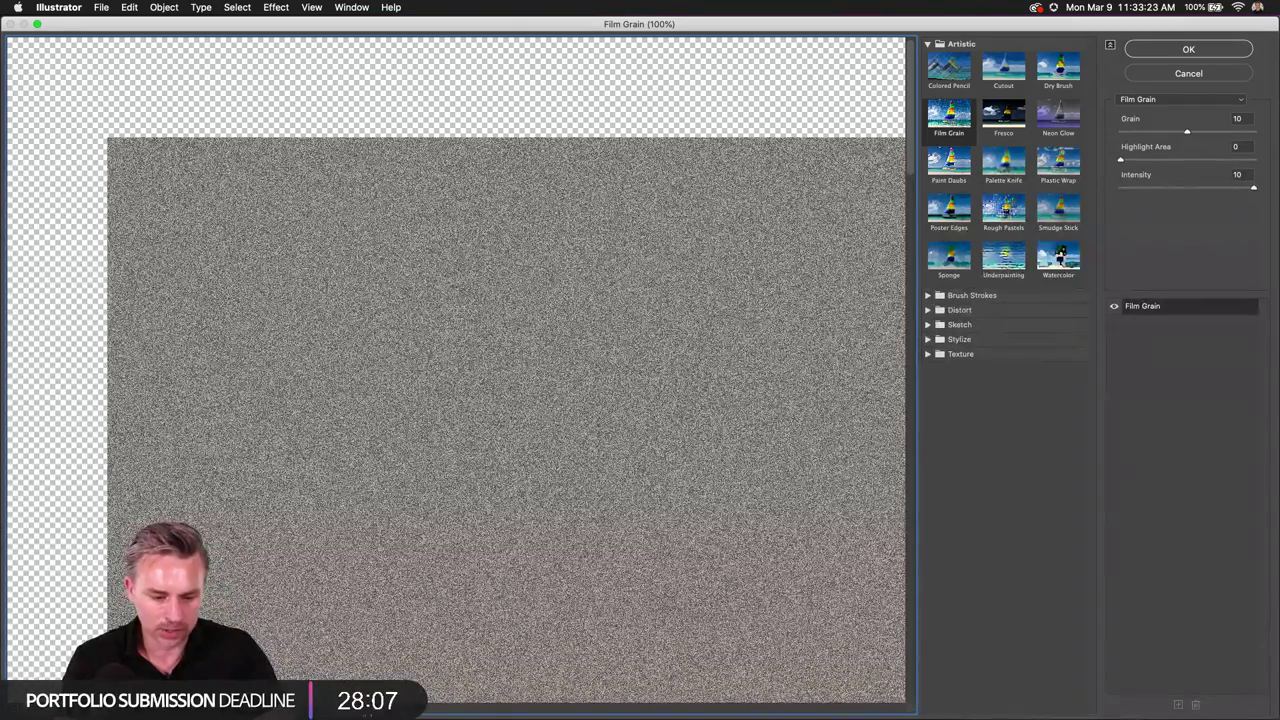
Step: Set the grey rectangle's Film Grain to Grain 20 and Highlight Area 11, and confirm
{"action": "key", "text": "super+minus"}
{"action": "key", "text": "super+minus"}
{"action": "key", "text": "super+minus"}
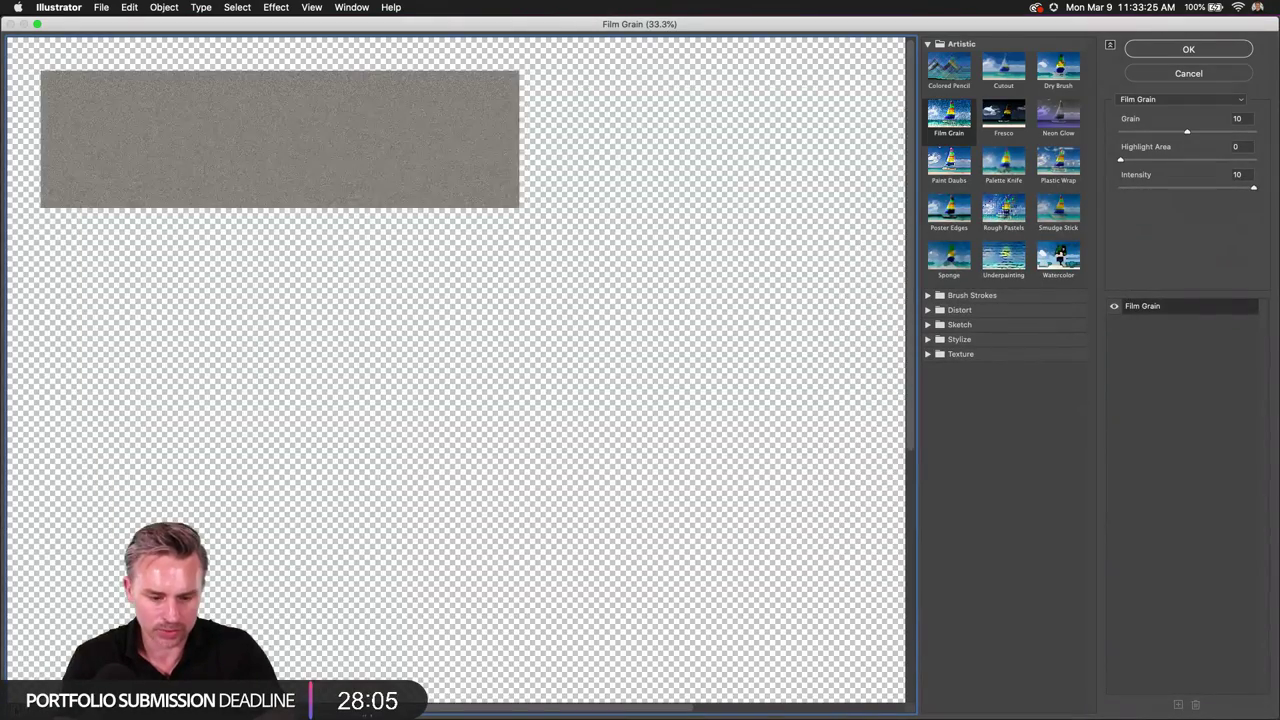
{"action": "key", "text": "super+minus"}
{"action": "key", "text": "super+minus"}
{"action": "key", "text": "super+minus"}
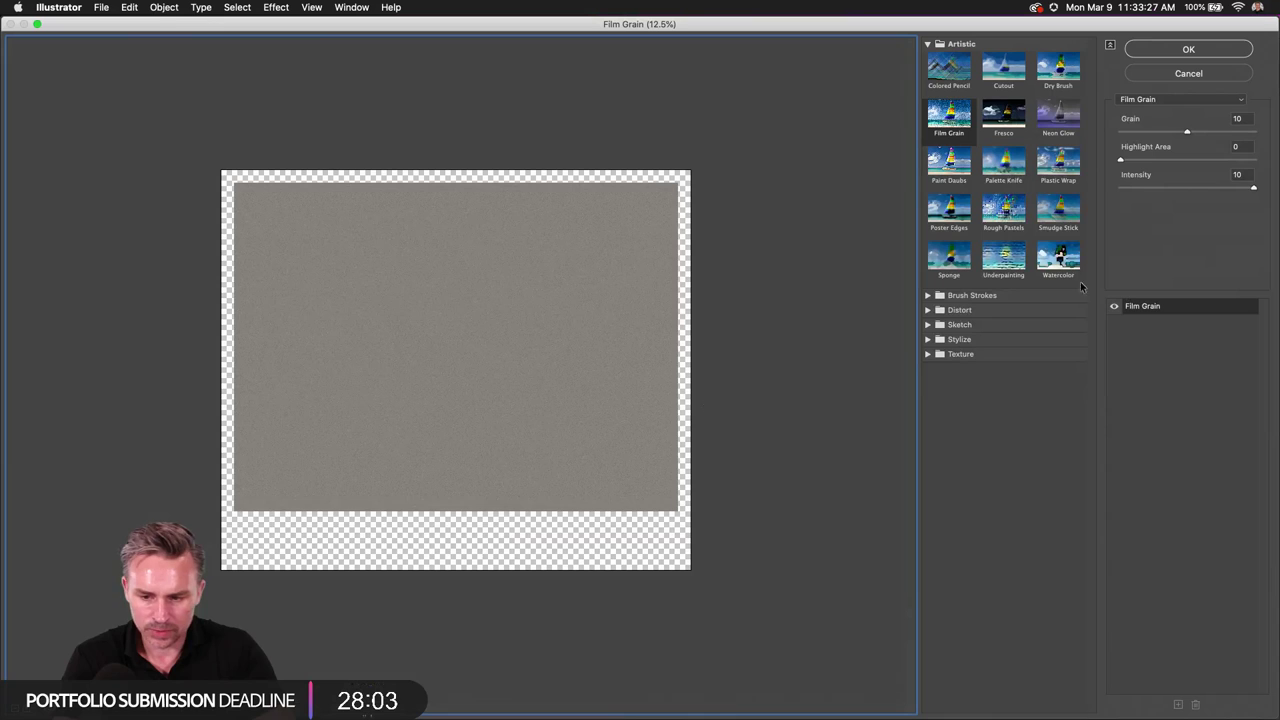
{"action": "left_click", "coordinate": [1248, 132]}
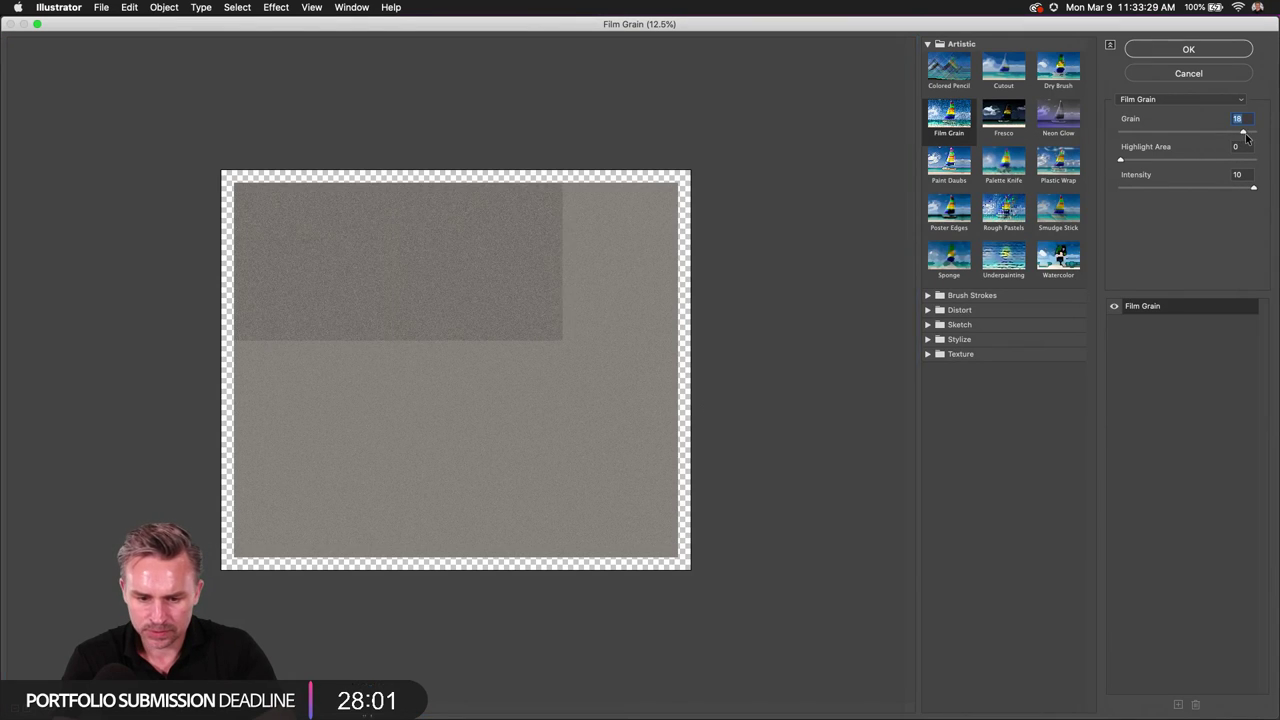
{"action": "left_click", "coordinate": [1191, 160]}
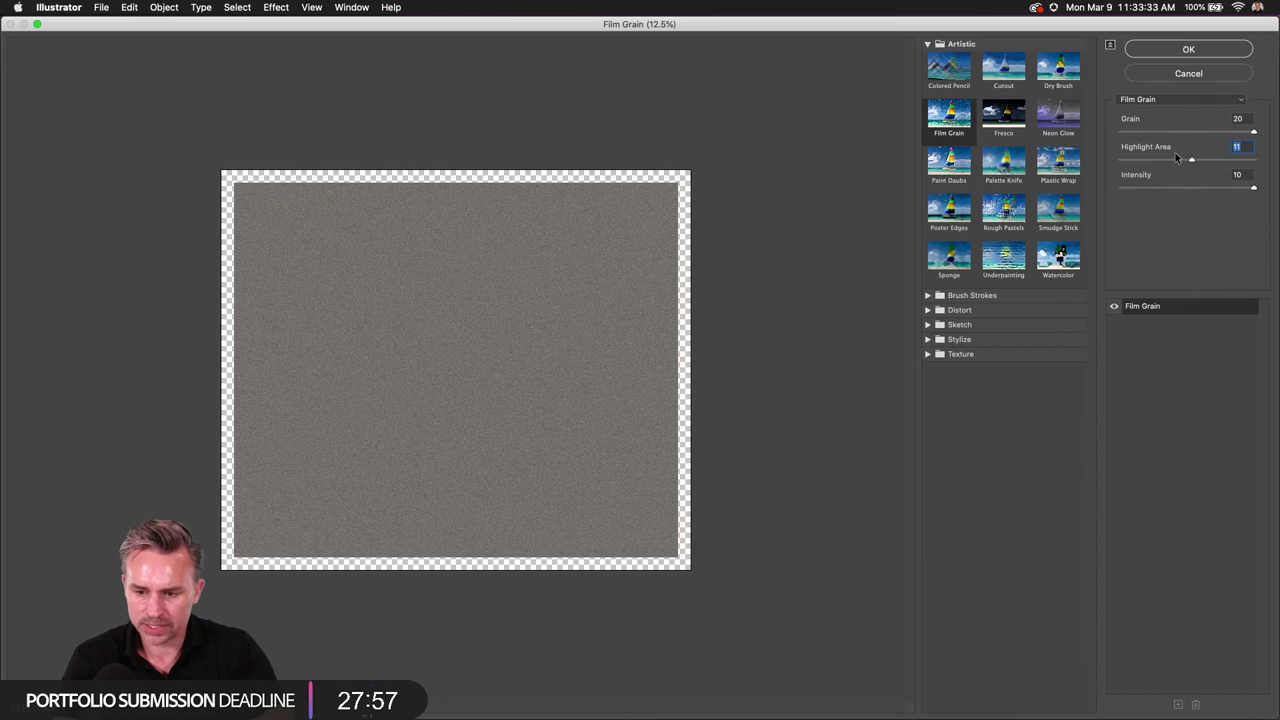
{"action": "left_click", "coordinate": [1165, 50]}
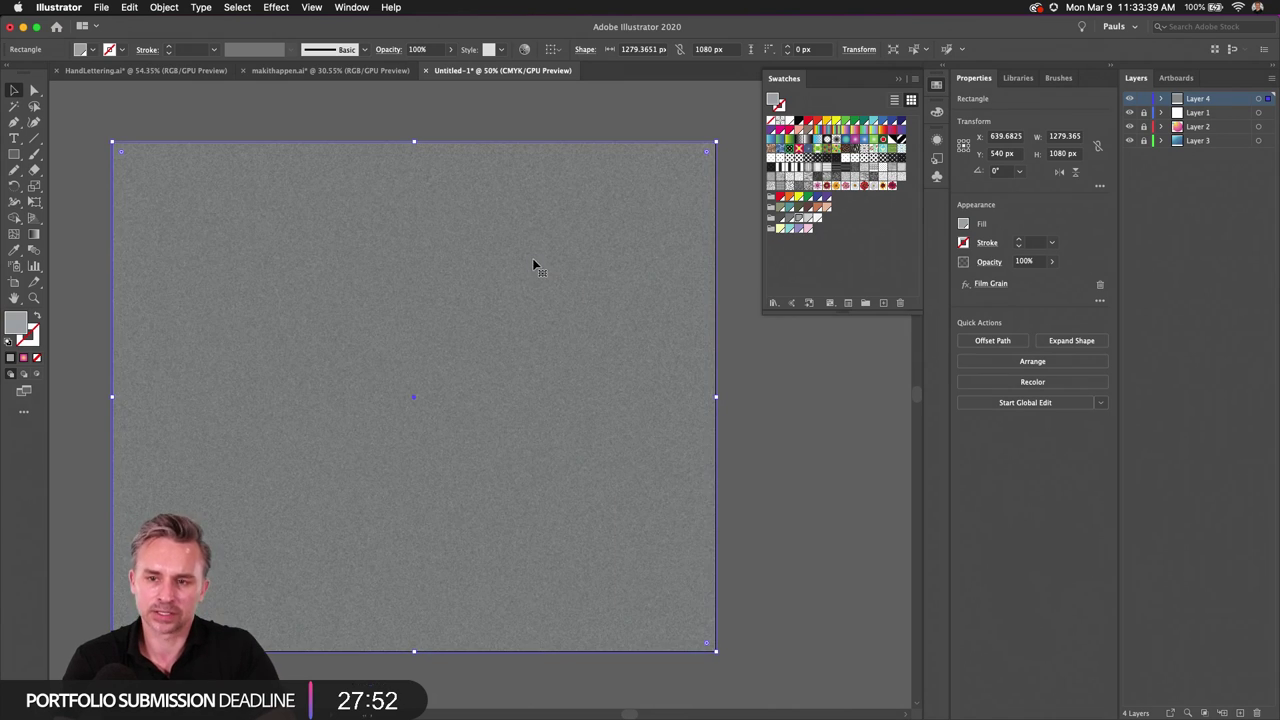
Step: Change File > Document Color Mode to RGB Color
{"action": "left_click", "coordinate": [101, 7]}
{"action": "mouse_move", "coordinate": [111, 306]}
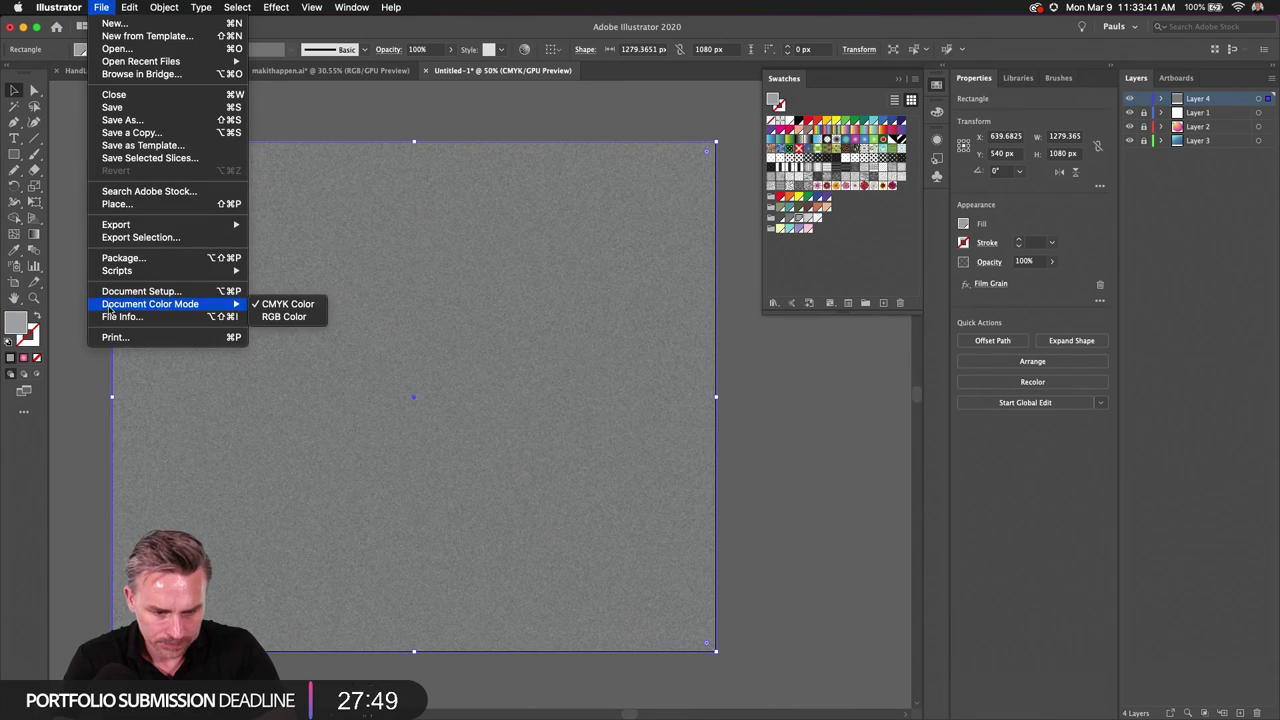
{"action": "left_click", "coordinate": [294, 316]}
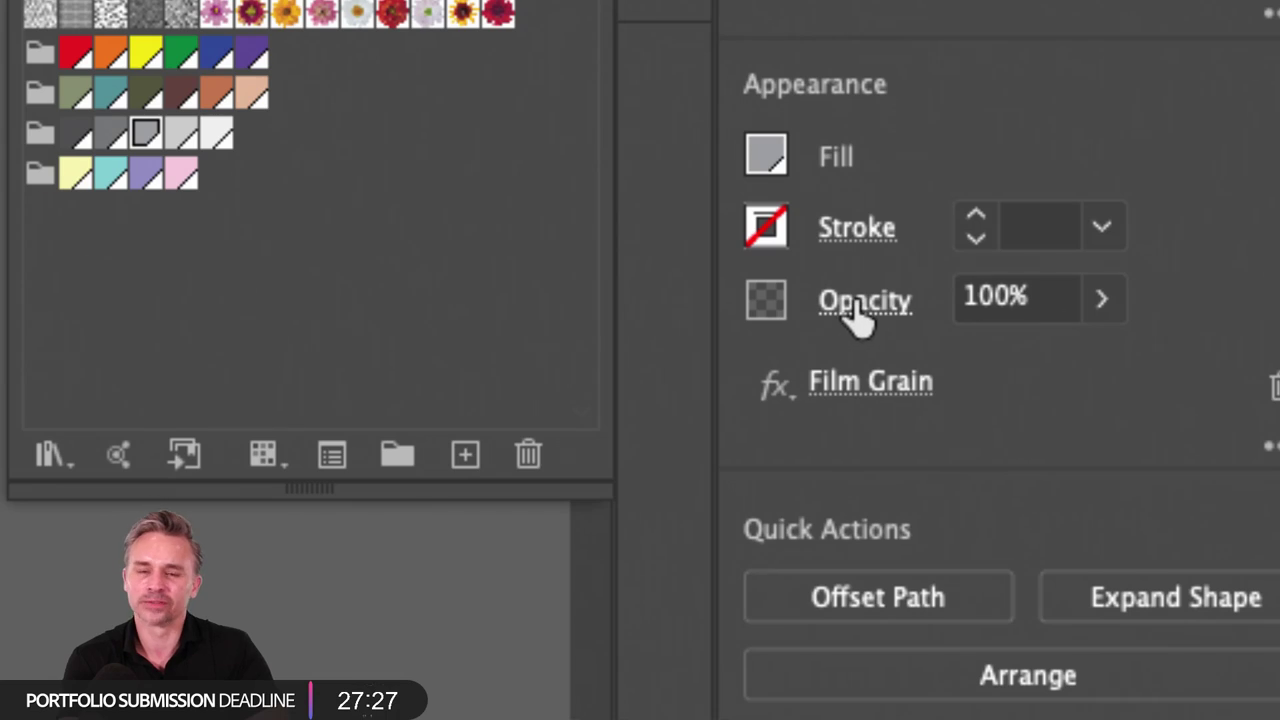
Step: Set the grain rectangle's blend mode to Overlay, then deselect it to review the artwork
{"action": "left_click", "coordinate": [855, 305]}
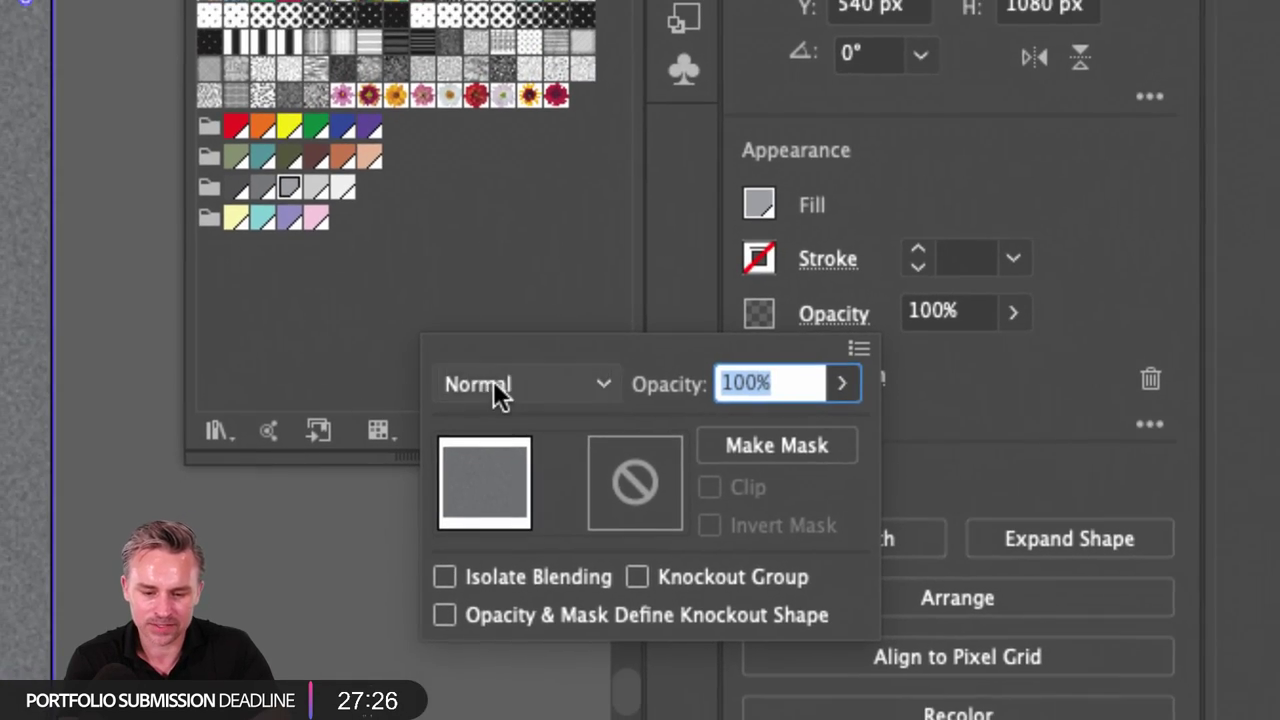
{"action": "left_click", "coordinate": [418, 387]}
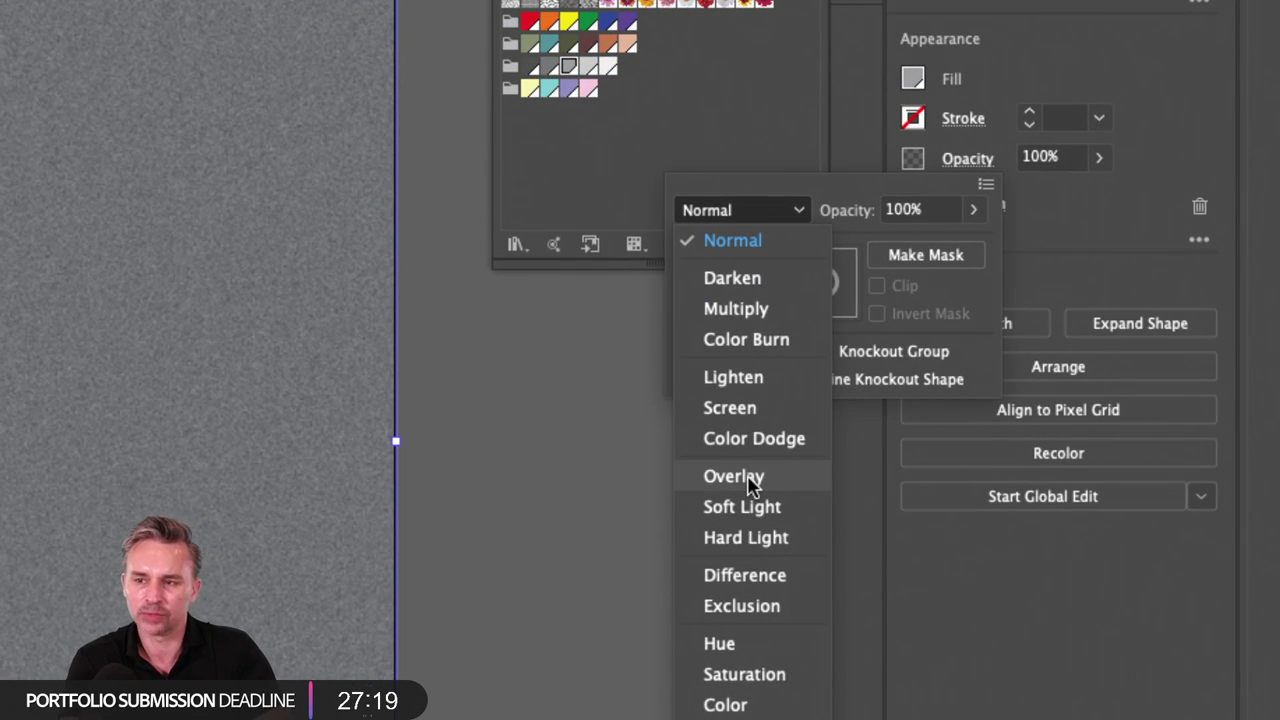
{"action": "left_click", "coordinate": [752, 480]}
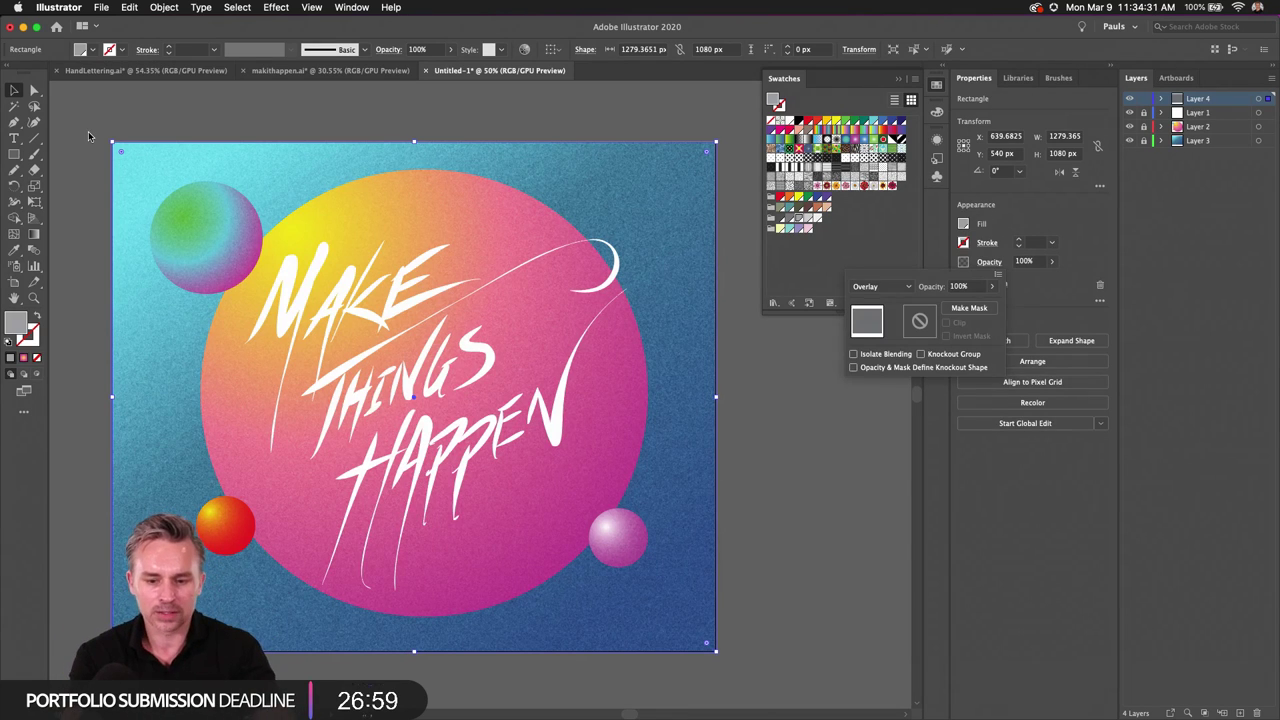
{"action": "key", "text": "Escape"}
{"action": "left_click", "coordinate": [332, 115]}
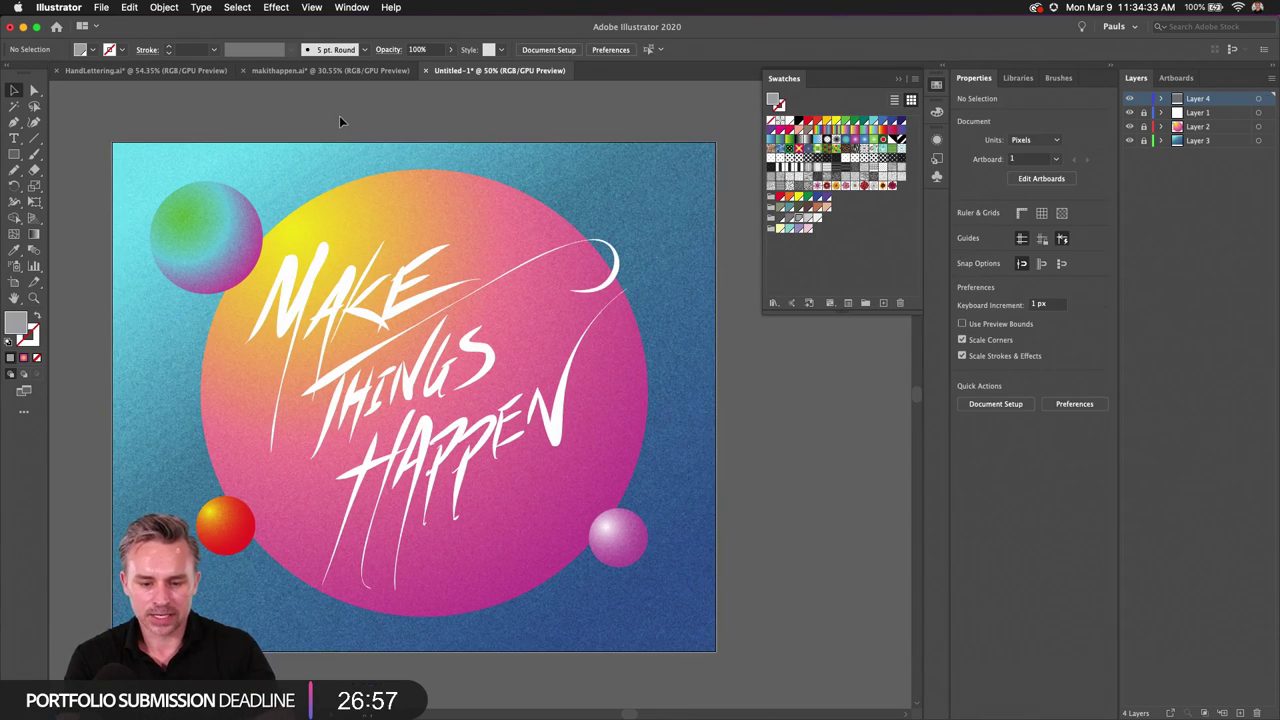
{"action": "scroll", "coordinate": [338, 116], "scroll_direction": "up", "scroll_amount": 2}
{"action": "left_click_drag", "start_coordinate": [256, 335], "coordinate": [290, 273]}
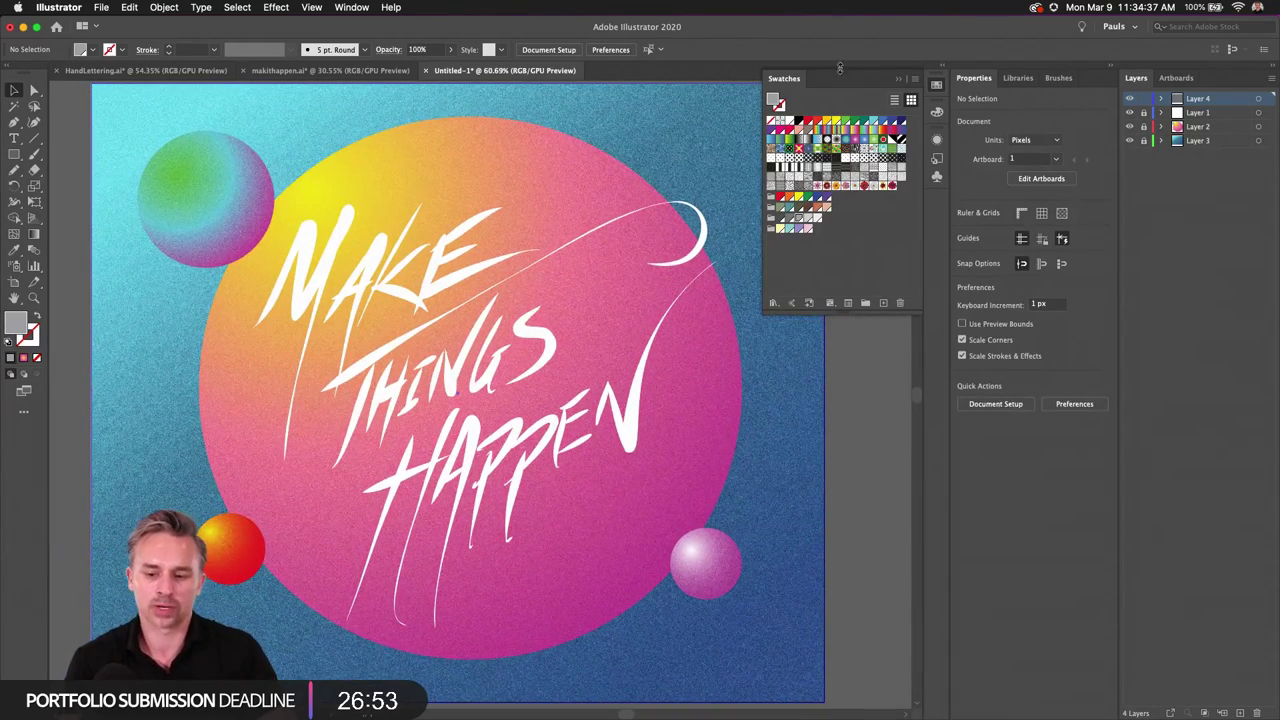
Step: Close the floating Swatches panel and add a new Layer 5 directly above Layer 2
{"action": "left_click", "coordinate": [899, 80]}
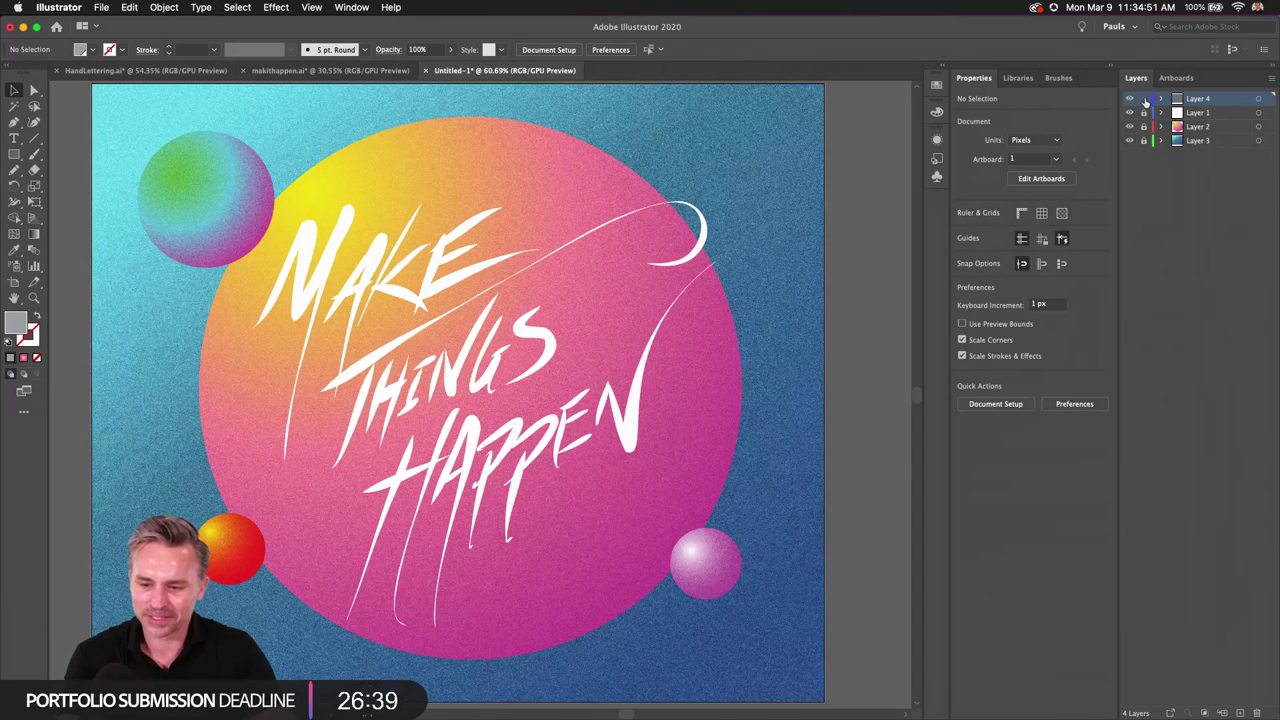
{"action": "left_click", "coordinate": [1205, 113]}
{"action": "left_click", "coordinate": [1207, 127]}
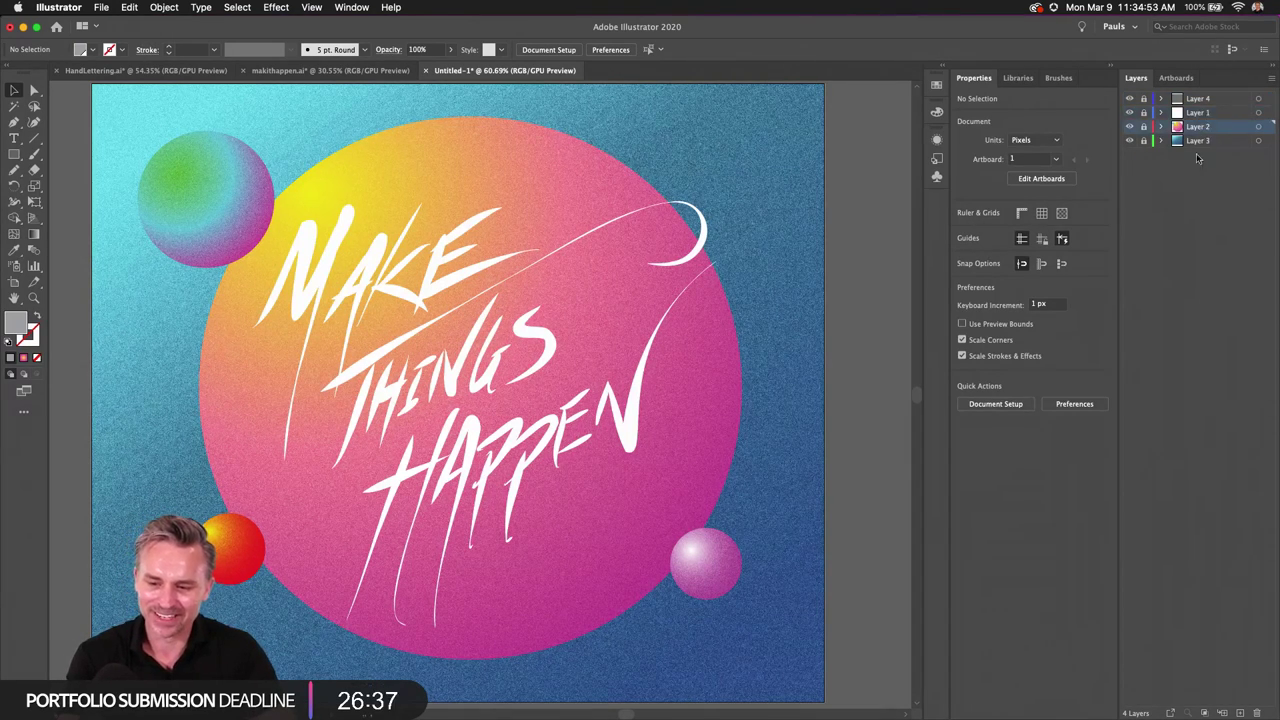
{"action": "left_click", "coordinate": [1240, 713]}
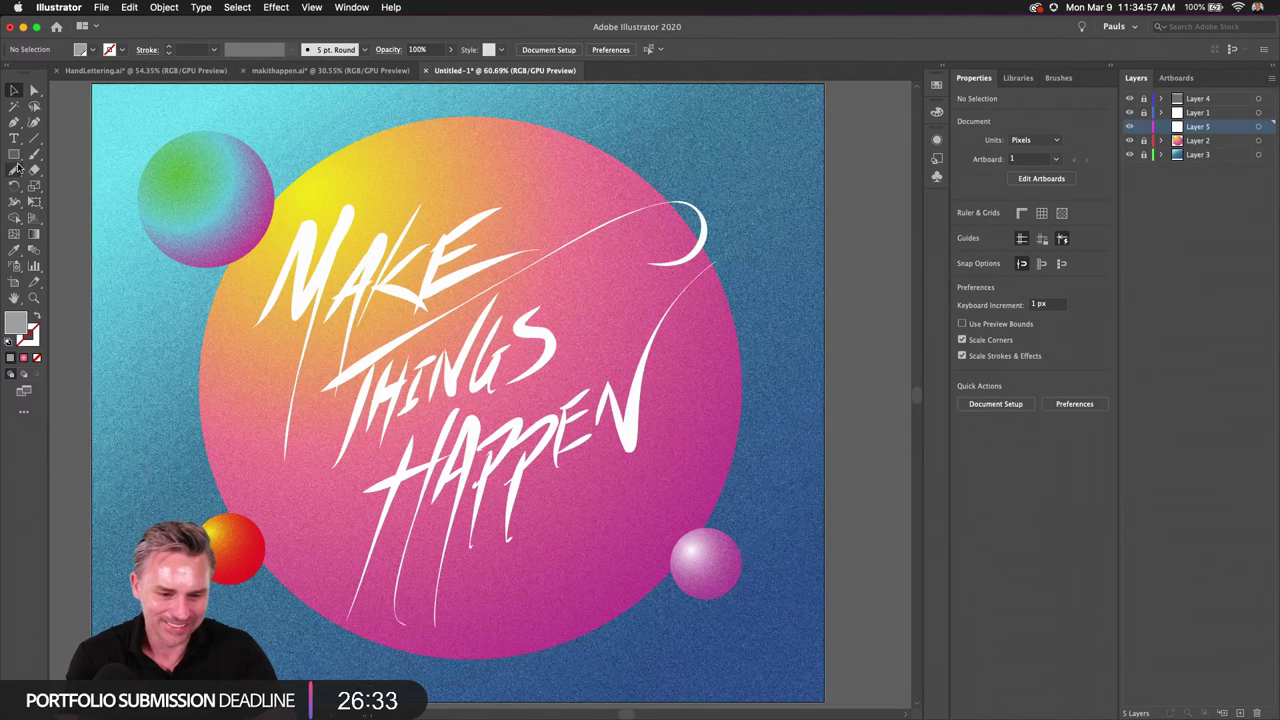
Step: Add a new Layer 6 above Layer 5 and bring up the shape-tool flyout for the Flare Tool
{"action": "left_click", "coordinate": [14, 154]}
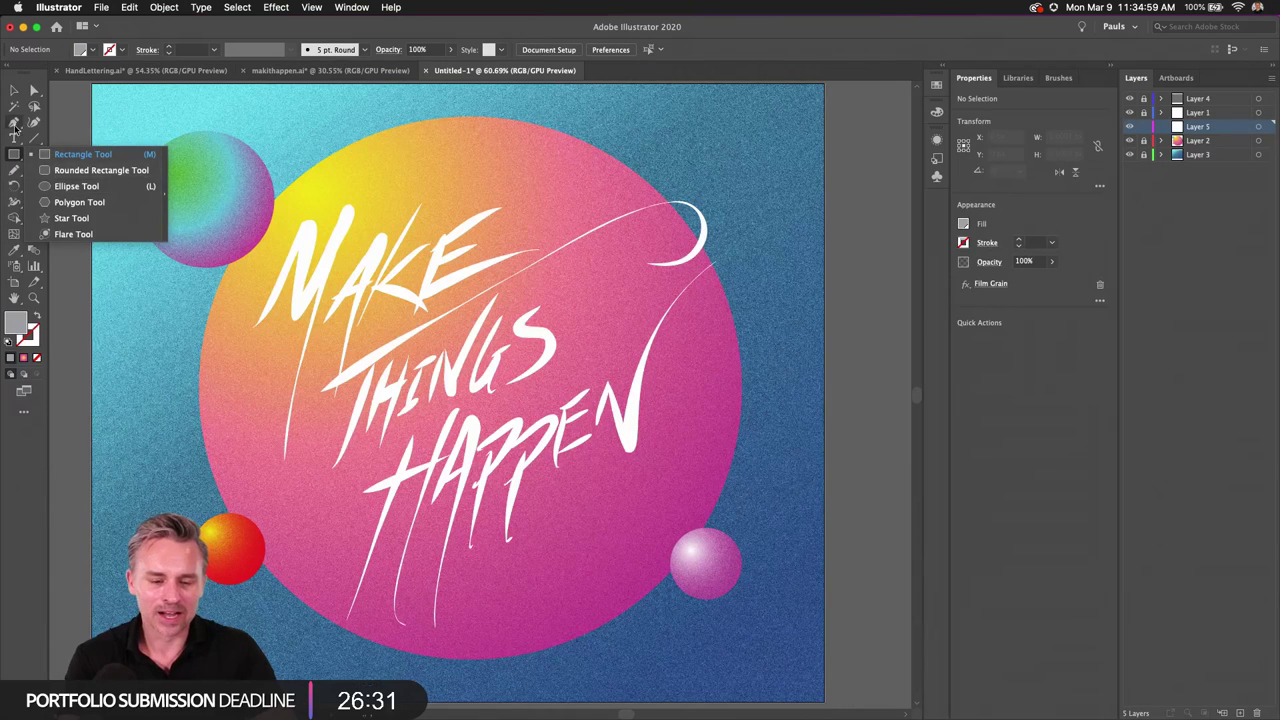
{"action": "left_click", "coordinate": [14, 91]}
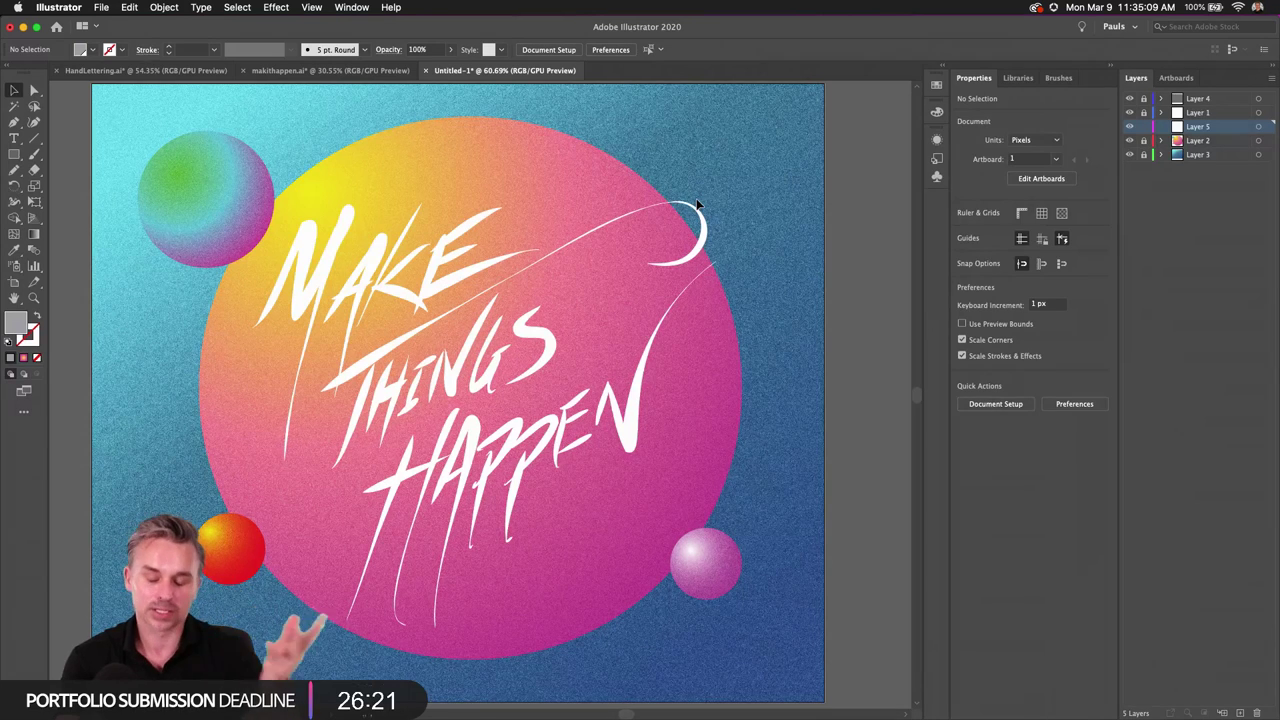
{"action": "left_click", "coordinate": [1240, 713]}
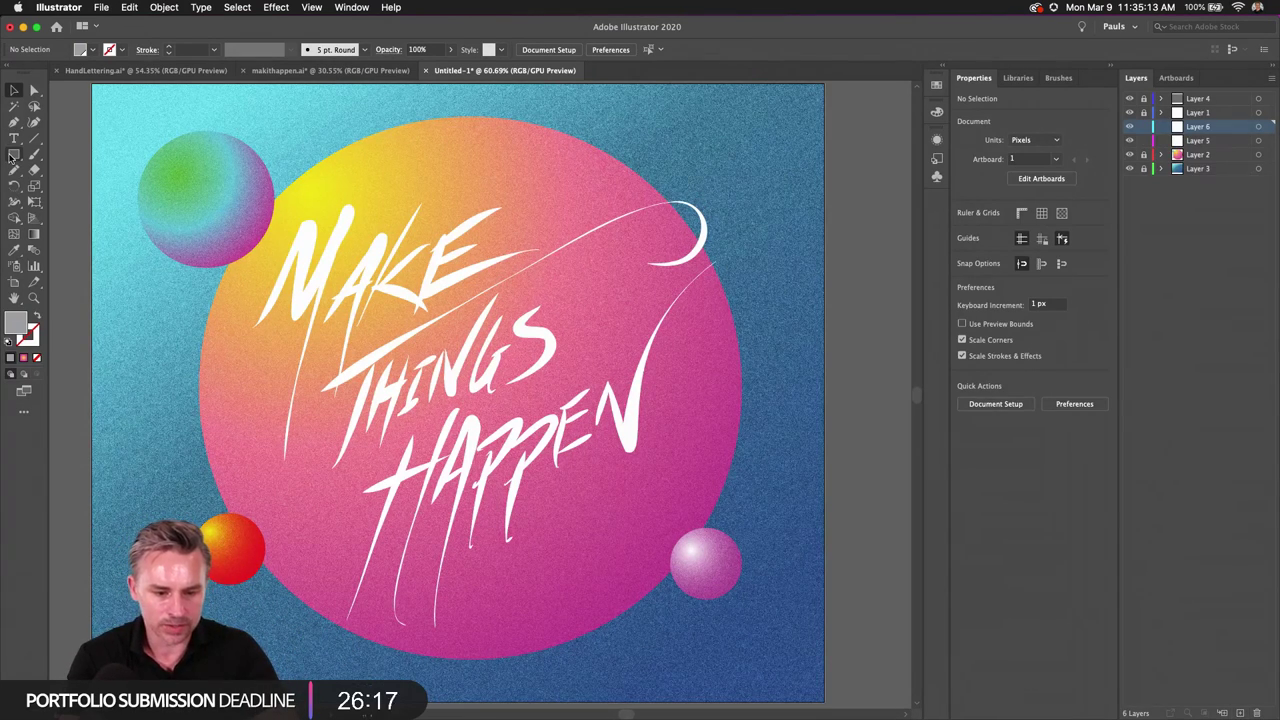
{"action": "left_click", "coordinate": [13, 155]}
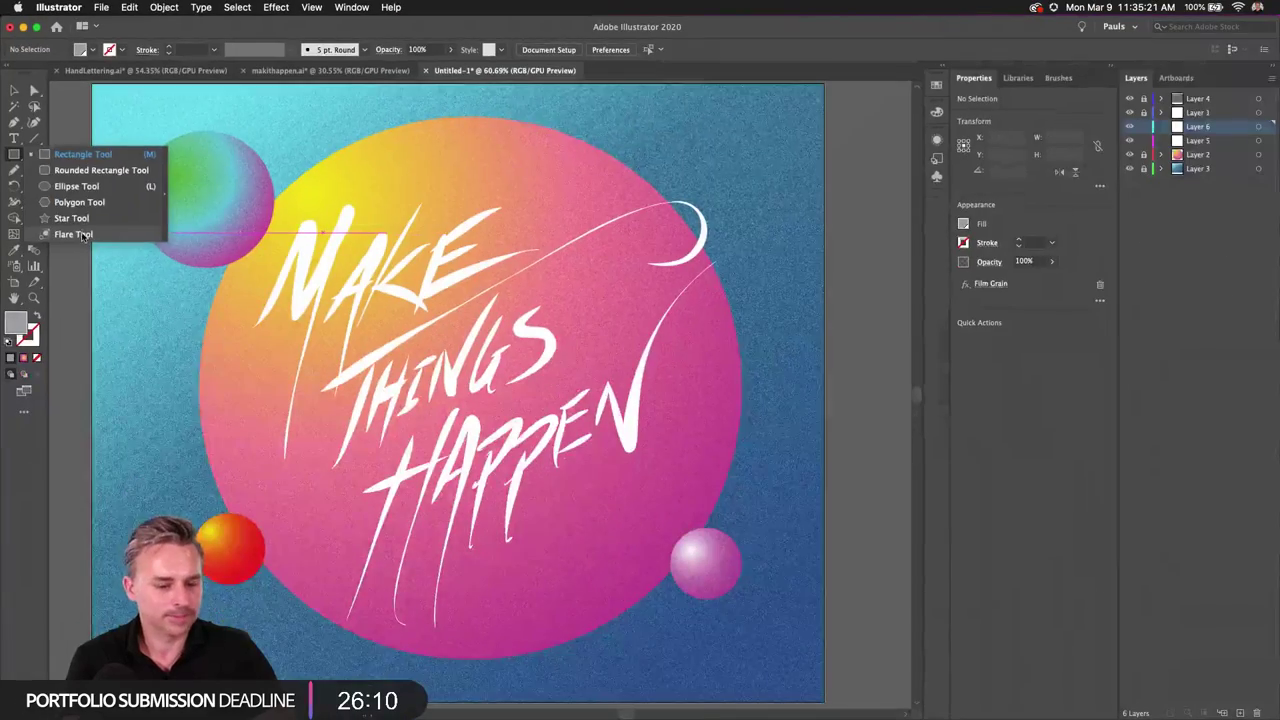
{"action": "left_click", "coordinate": [83, 236]}
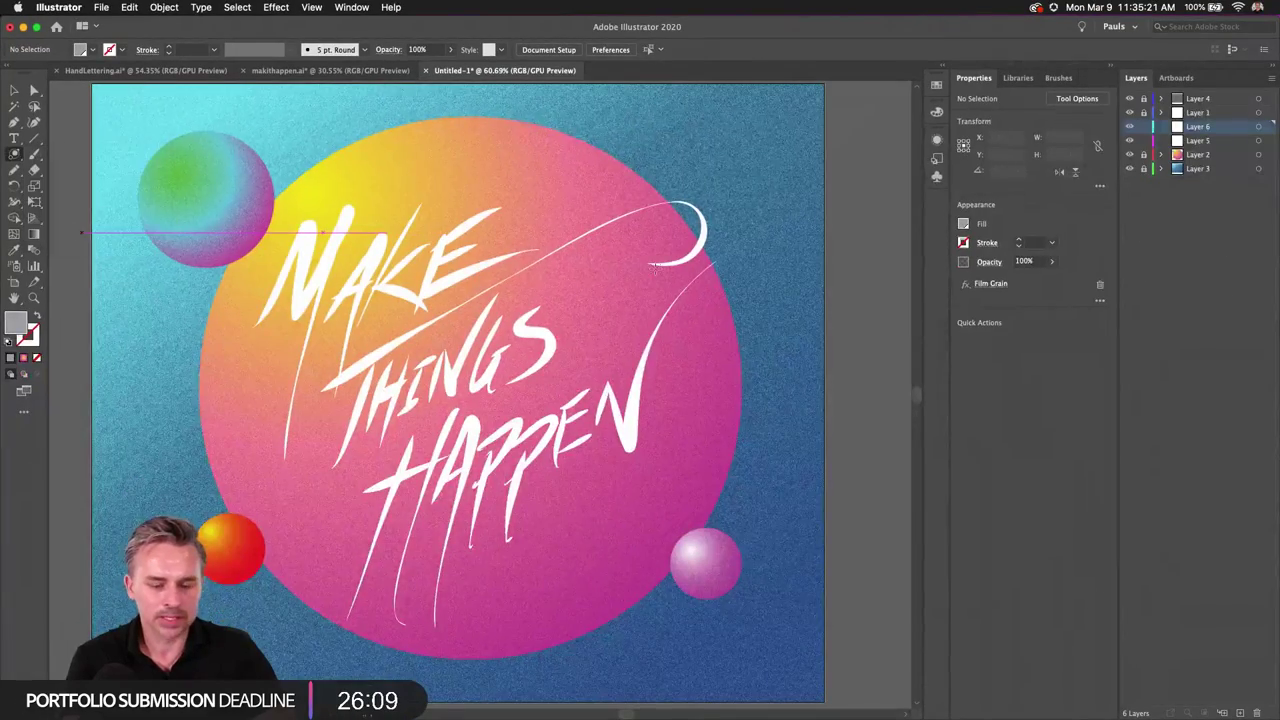
{"action": "mouse_move", "coordinate": [576, 200]}
{"action": "left_mouse_down"}
{"action": "mouse_move", "coordinate": [600, 185]}
{"action": "mouse_move", "coordinate": [630, 225]}
{"action": "mouse_move", "coordinate": [588, 205]}
{"action": "left_mouse_up"}
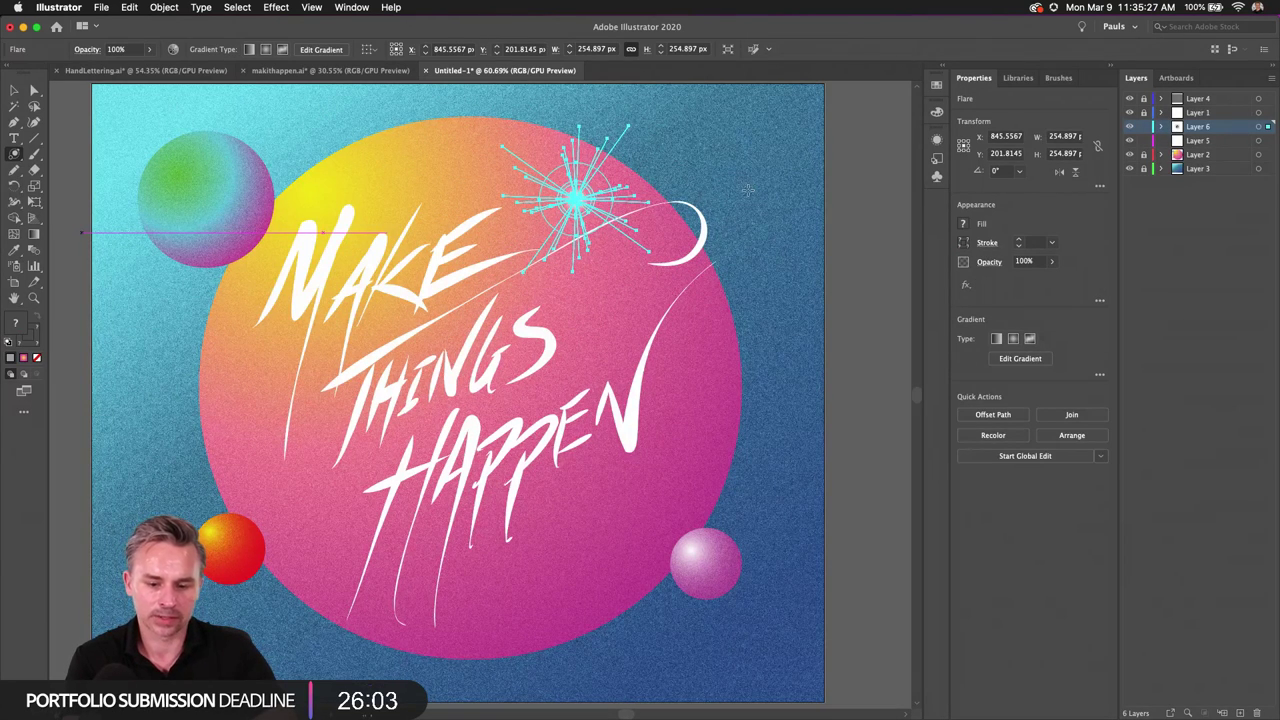
{"action": "left_click", "coordinate": [14, 90]}
{"action": "left_click", "coordinate": [385, 152]}
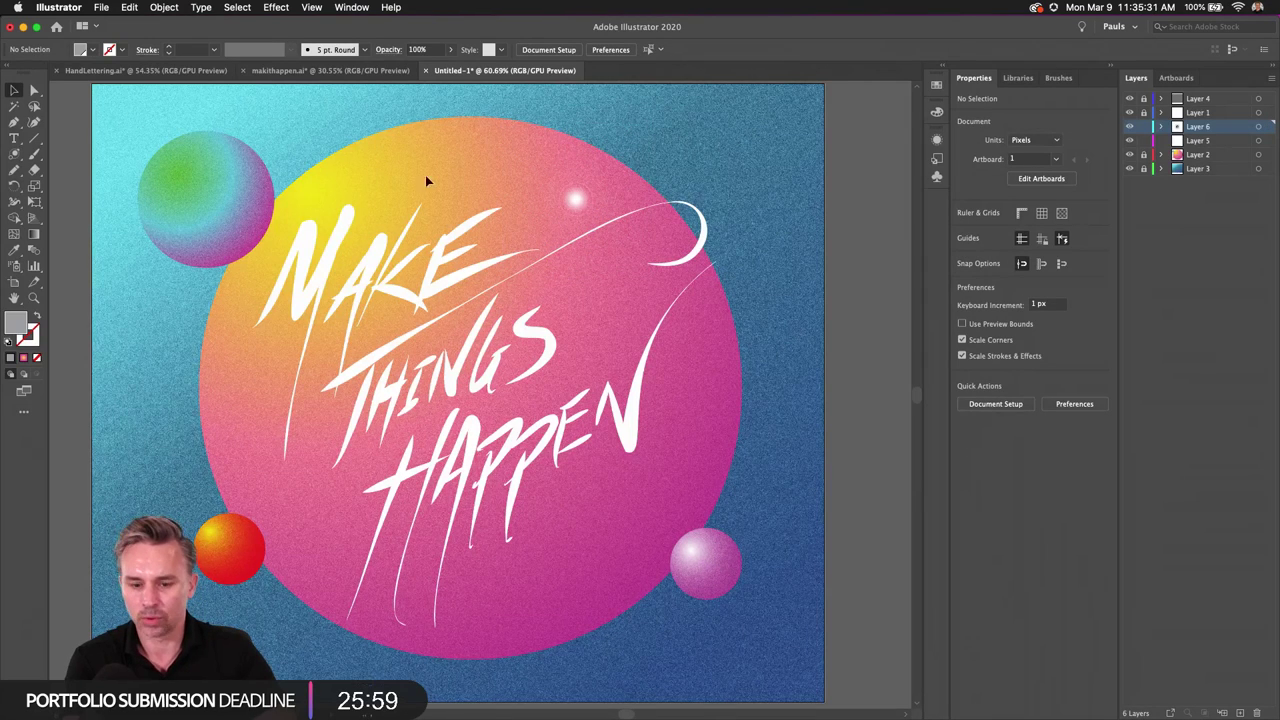
{"action": "left_click", "coordinate": [575, 215]}
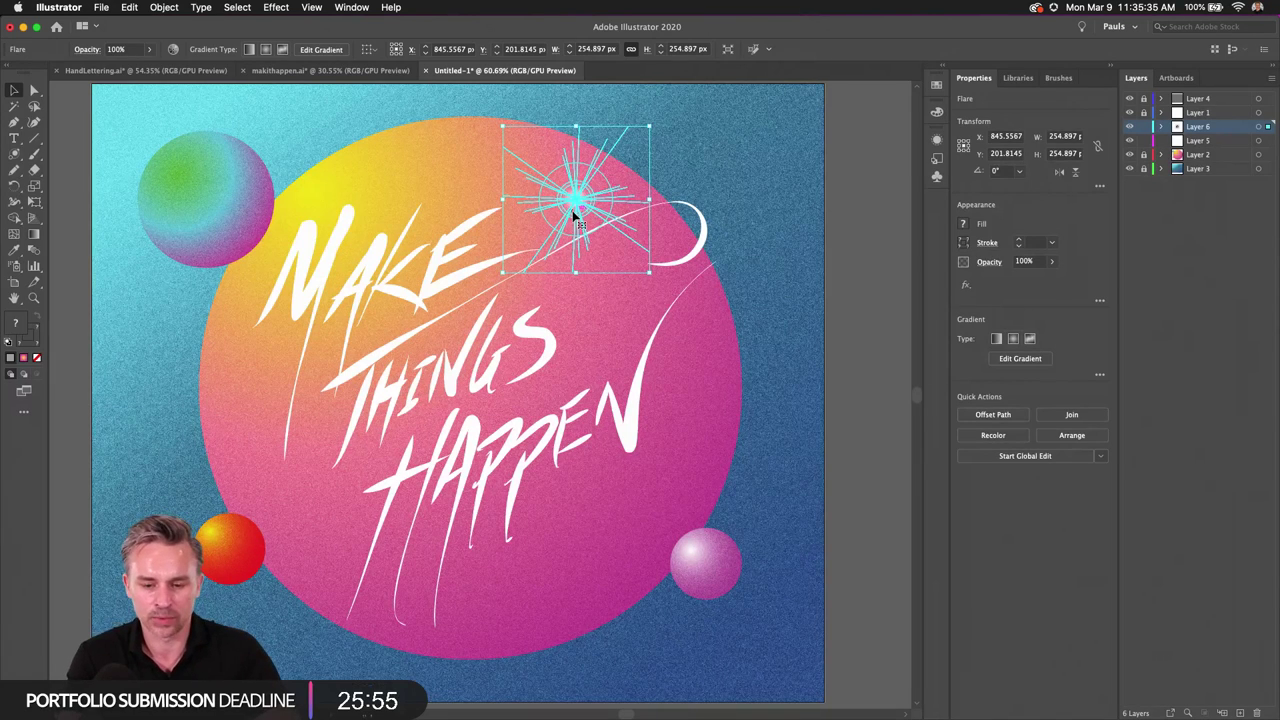
{"action": "key", "text": "Delete"}
{"action": "key", "text": "b"}
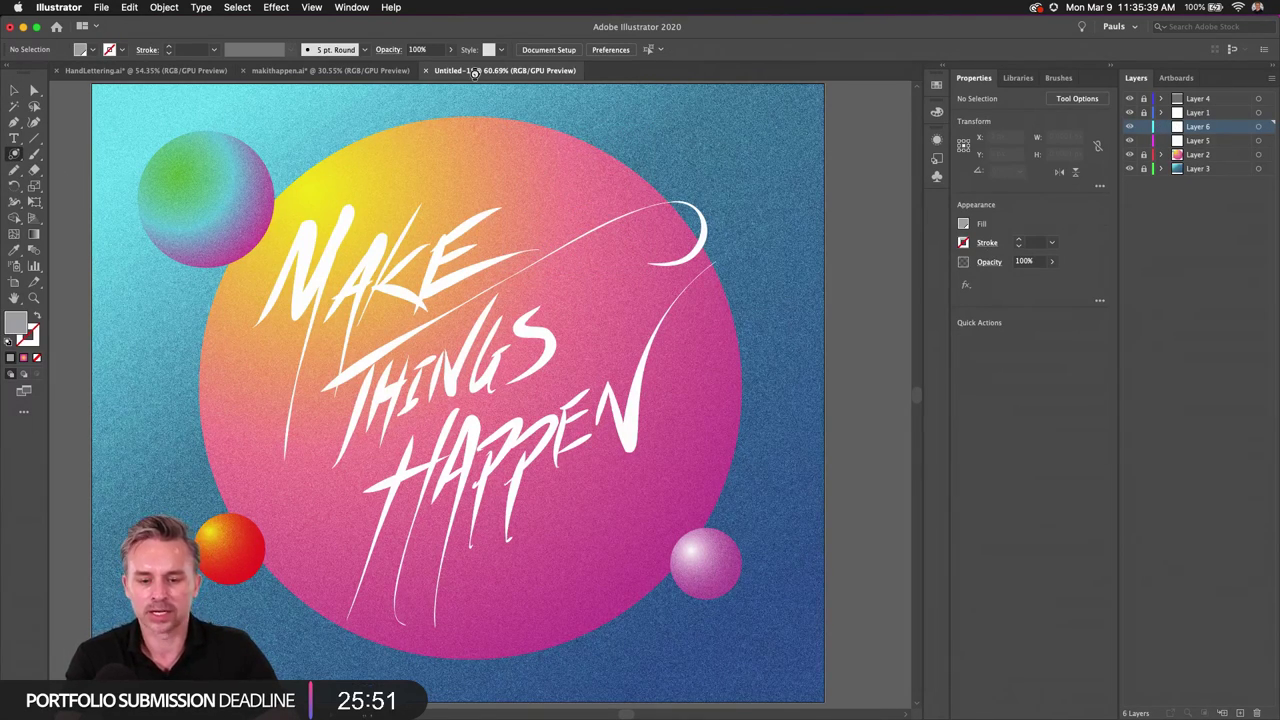
{"action": "left_click", "coordinate": [518, 222]}
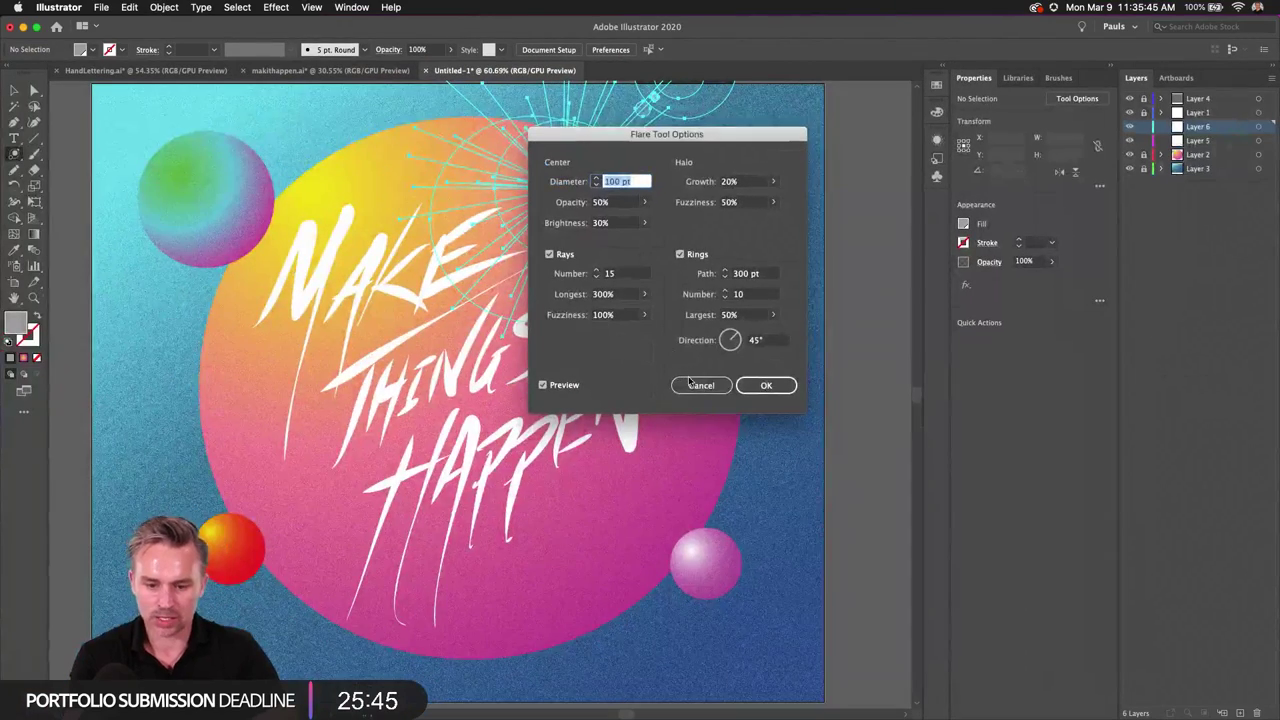
{"action": "left_click", "coordinate": [750, 647]}
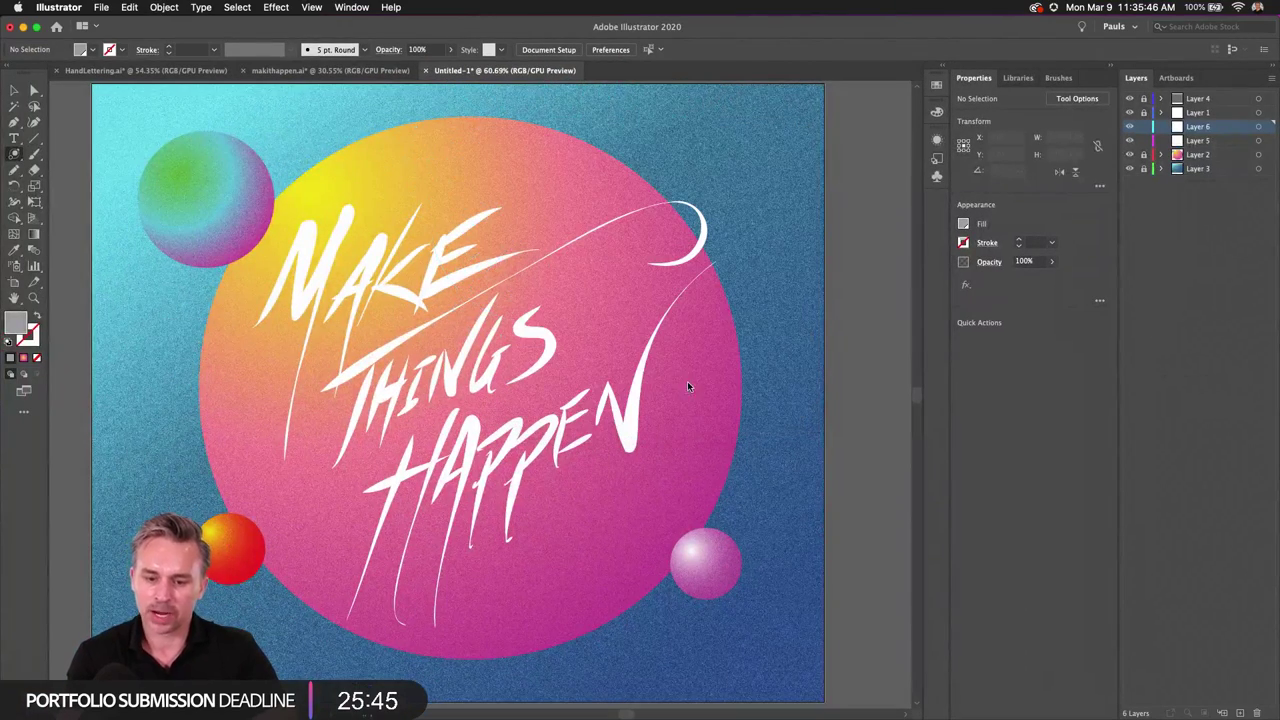
{"action": "left_click", "coordinate": [14, 154]}
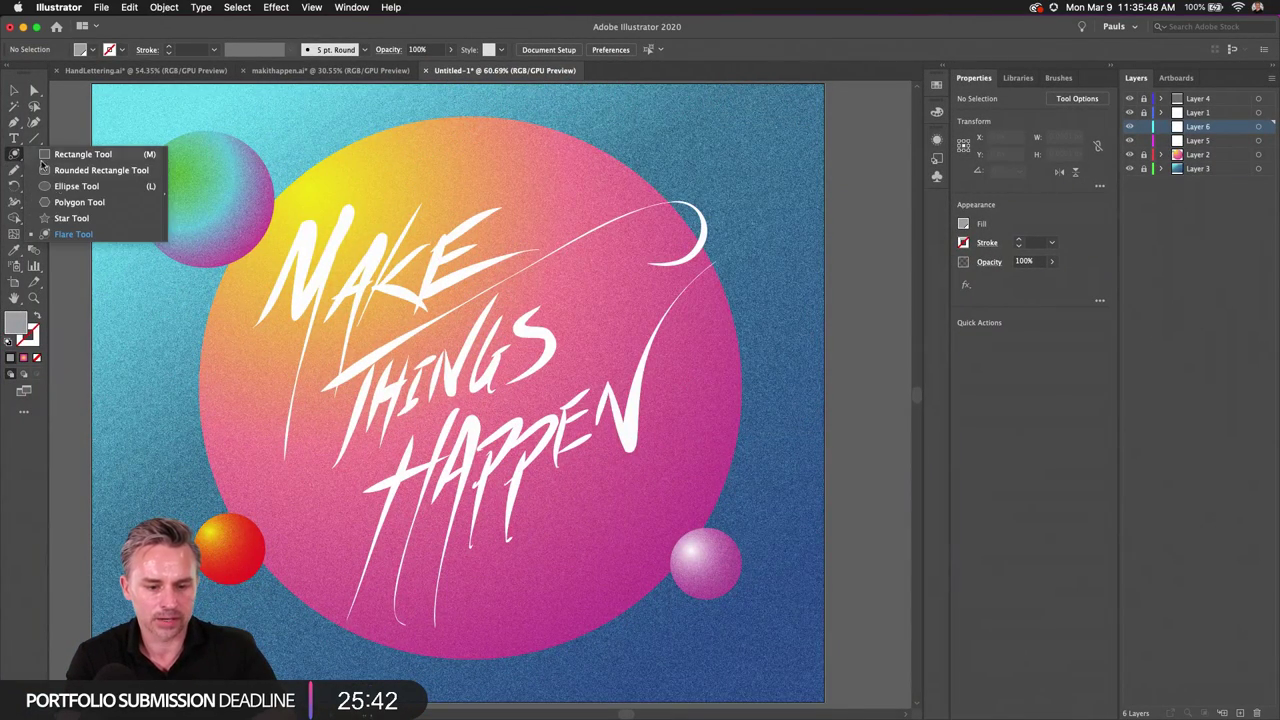
Step: Draw a many-pointed star with the Star Tool, setting its points with the arrow keys
{"action": "left_click", "coordinate": [62, 220]}
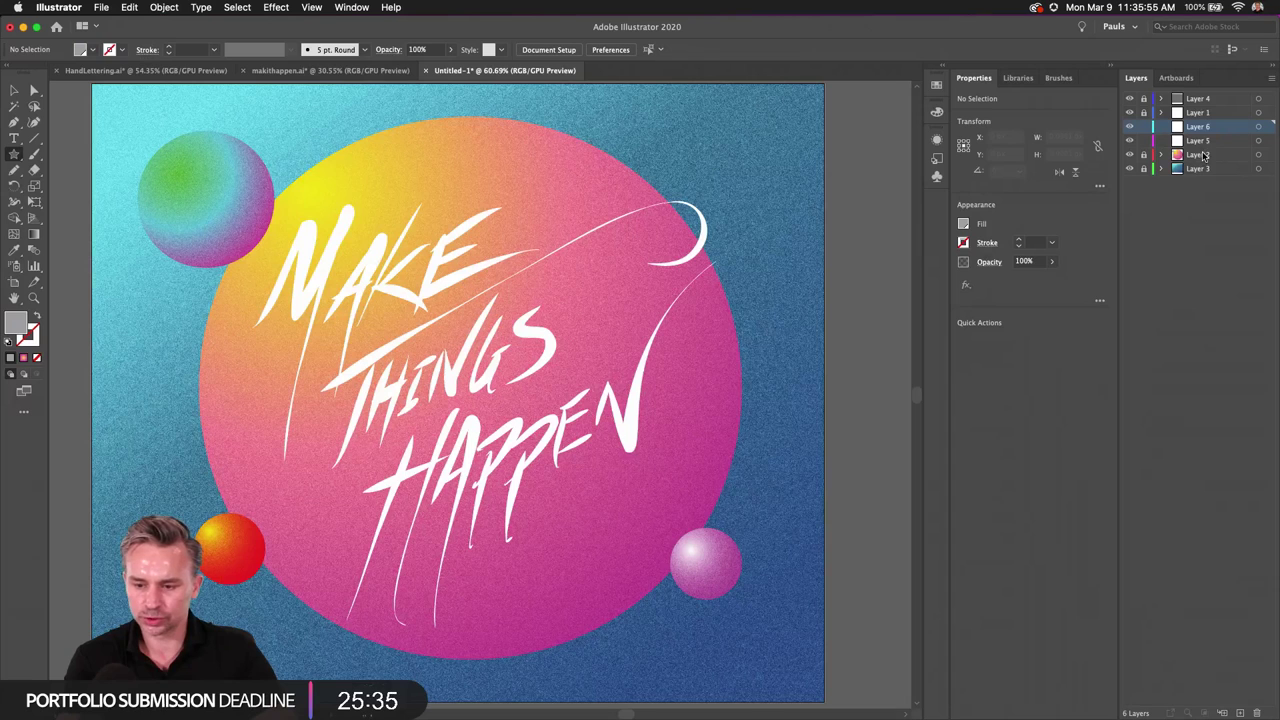
{"action": "left_click_drag", "start_coordinate": [562, 190], "coordinate": [592, 232]}
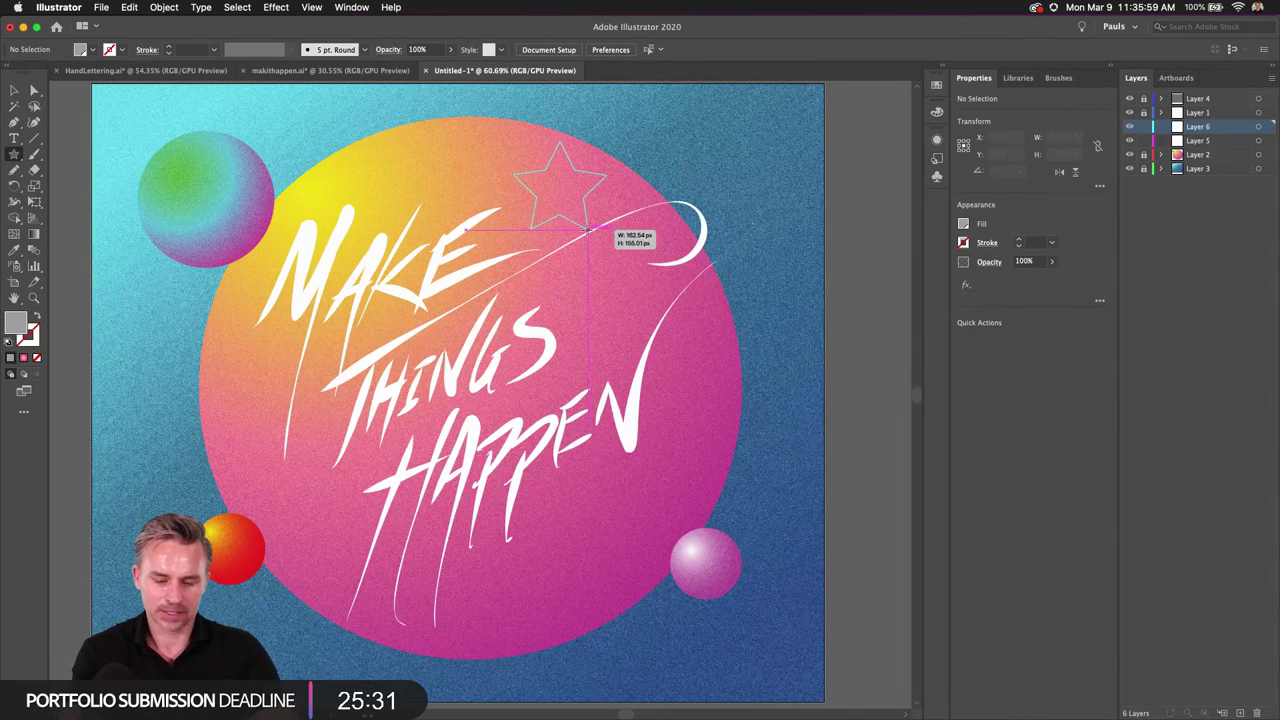
{"action": "left_click_drag", "start_coordinate": [588, 230], "coordinate": [588, 230]}
{"action": "key", "text": "Delete"}
{"action": "scroll", "coordinate": [588, 230], "scroll_direction": "up", "scroll_amount": 5}
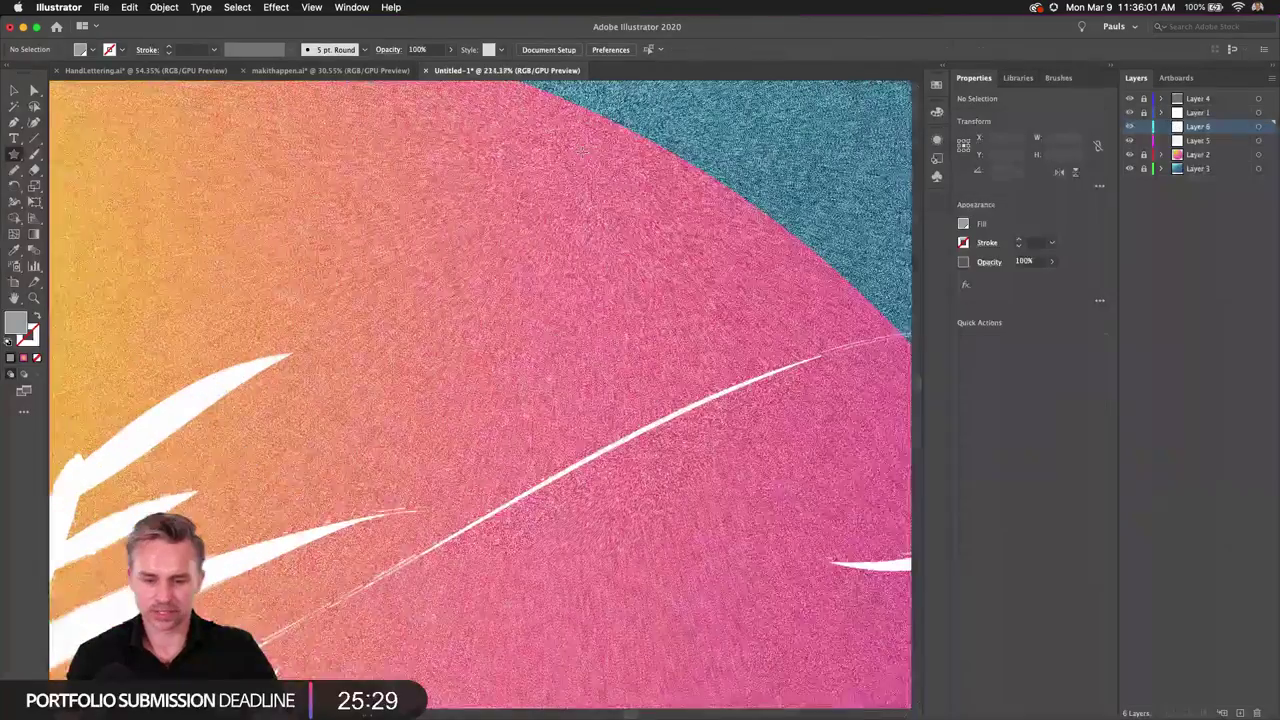
{"action": "left_click_drag", "start_coordinate": [468, 345], "coordinate": [428, 363]}
{"action": "key", "text": "Delete"}
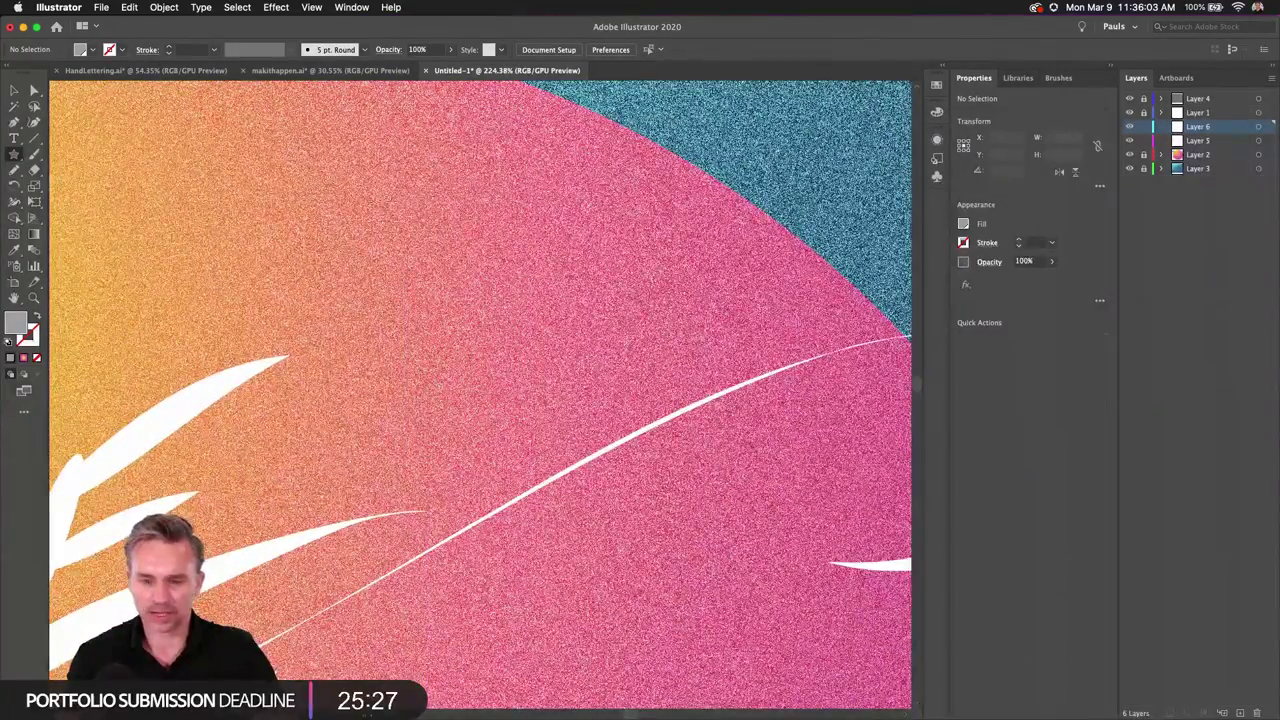
{"action": "scroll", "coordinate": [466, 299], "scroll_direction": "up", "scroll_amount": 2}
{"action": "scroll", "coordinate": [466, 299], "scroll_direction": "up", "scroll_amount": 2}
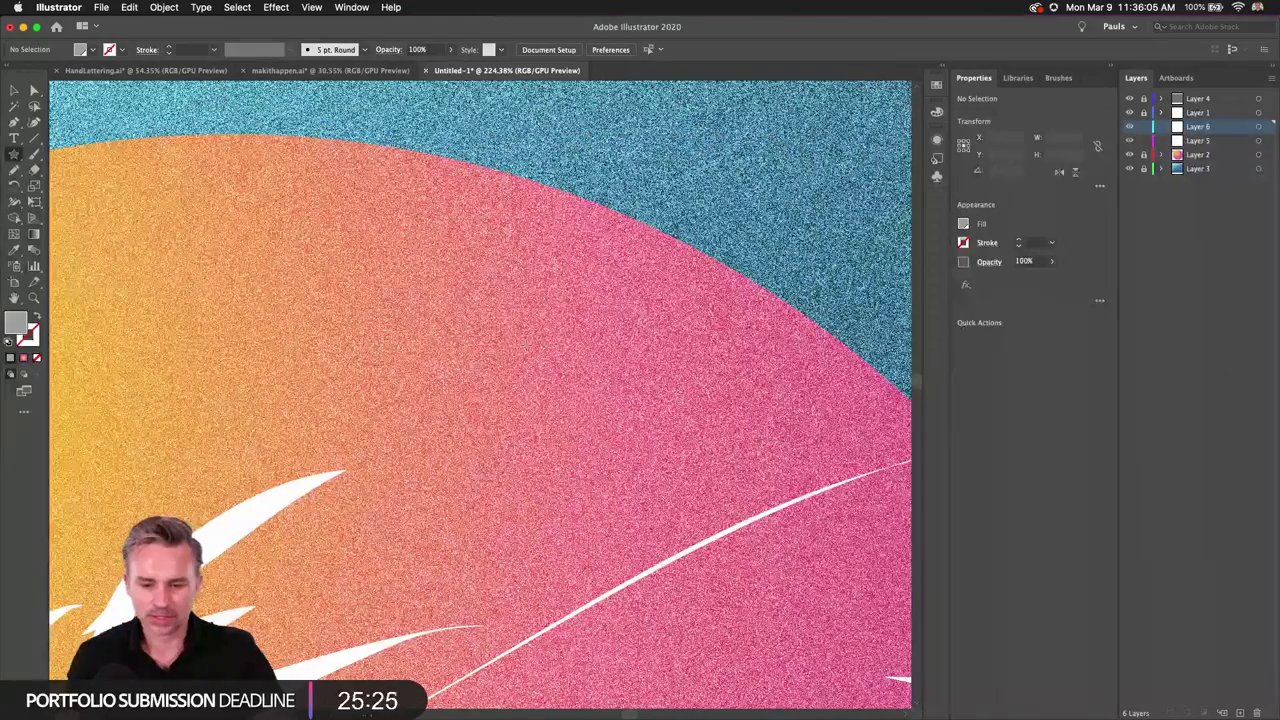
{"action": "left_click_drag", "start_coordinate": [593, 410], "coordinate": [898, 521]}
{"action": "key", "text": "Down"}
{"action": "key", "text": "Down"}
{"action": "key", "text": "Up"}
{"action": "key", "text": "Up"}
{"action": "key", "text": "Up"}
{"action": "key", "text": "Up"}
{"action": "key", "text": "Up"}
{"action": "key", "text": "Up"}
{"action": "key", "text": "Up"}
{"action": "key", "text": "Up"}
{"action": "key", "text": "Up"}
{"action": "key", "text": "Up"}
{"action": "key", "text": "Up"}
{"action": "key", "text": "Up"}
{"action": "key", "text": "Up"}
{"action": "key", "text": "Up"}
{"action": "key", "text": "Up"}
{"action": "key", "text": "Up"}
{"action": "key", "text": "Up"}
{"action": "key", "text": "Up"}
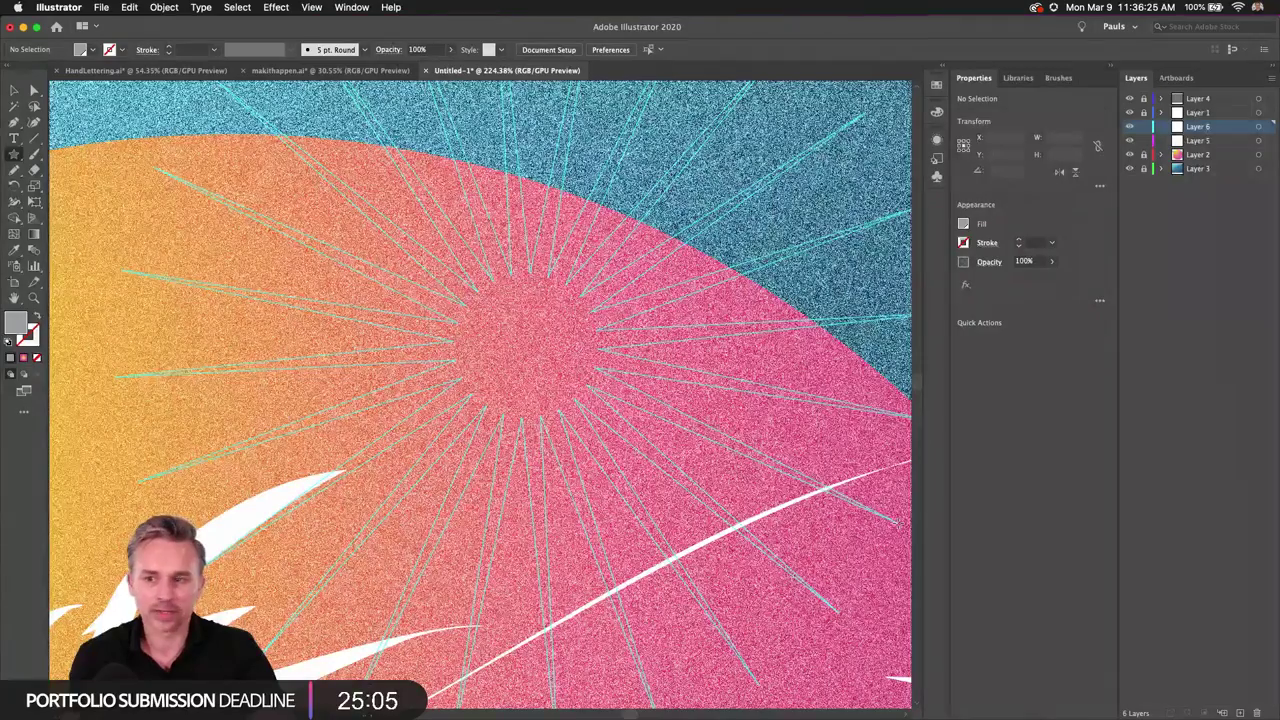
{"action": "left_click_drag", "start_coordinate": [897, 521], "coordinate": [316, 446]}
{"action": "key", "text": "Up"}
{"action": "key", "text": "Up"}
{"action": "key", "text": "Up"}
{"action": "key", "text": "Up"}
{"action": "key", "text": "Up"}
{"action": "key", "text": "Up"}
Step: Rotate the star, shrink it to about 137 px, and move it near the top-right corner
{"action": "scroll", "coordinate": [386, 364], "scroll_direction": "down", "scroll_amount": 5}
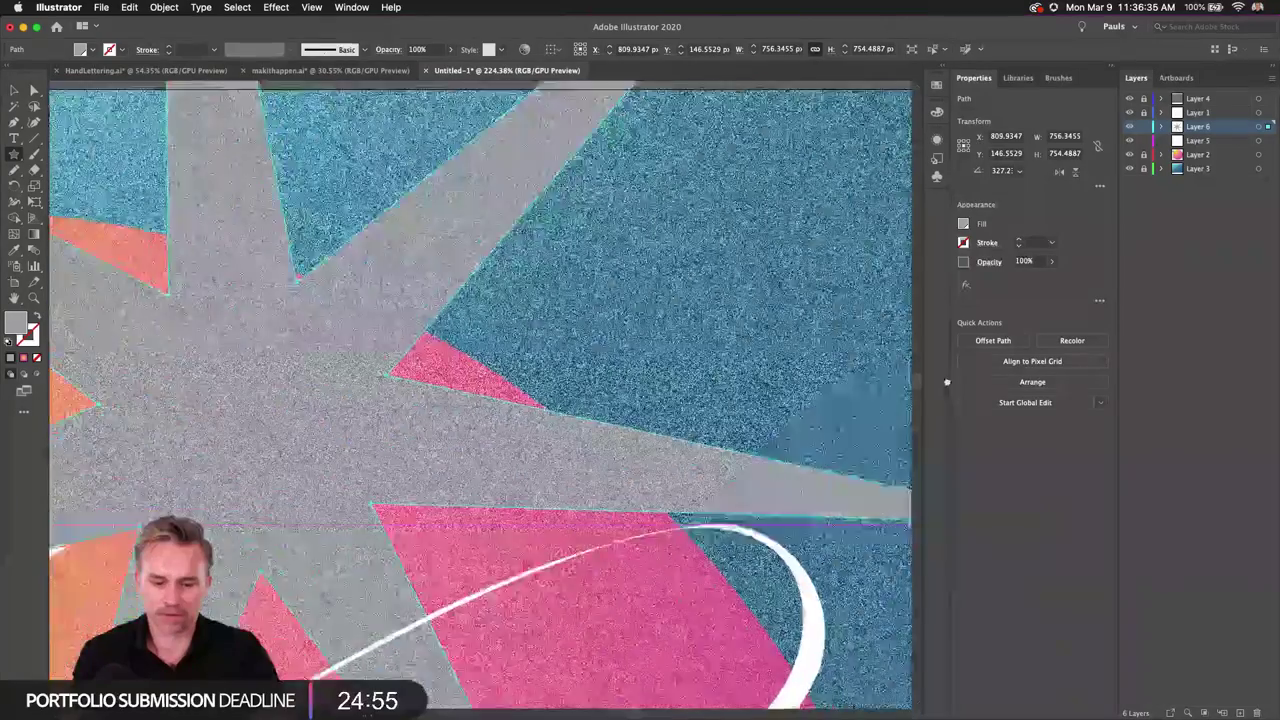
{"action": "scroll", "coordinate": [386, 364], "scroll_direction": "down", "scroll_amount": 3}
{"action": "scroll", "coordinate": [386, 364], "scroll_direction": "left", "scroll_amount": 3}
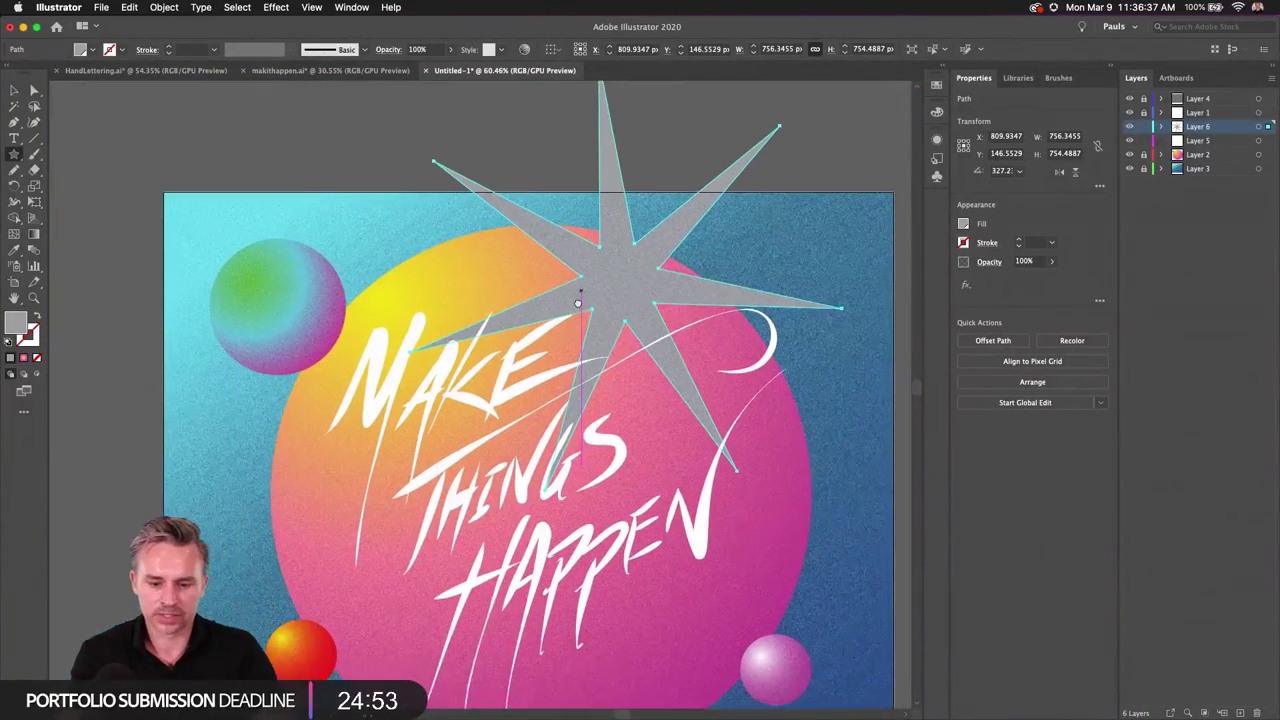
{"action": "left_click", "coordinate": [13, 91]}
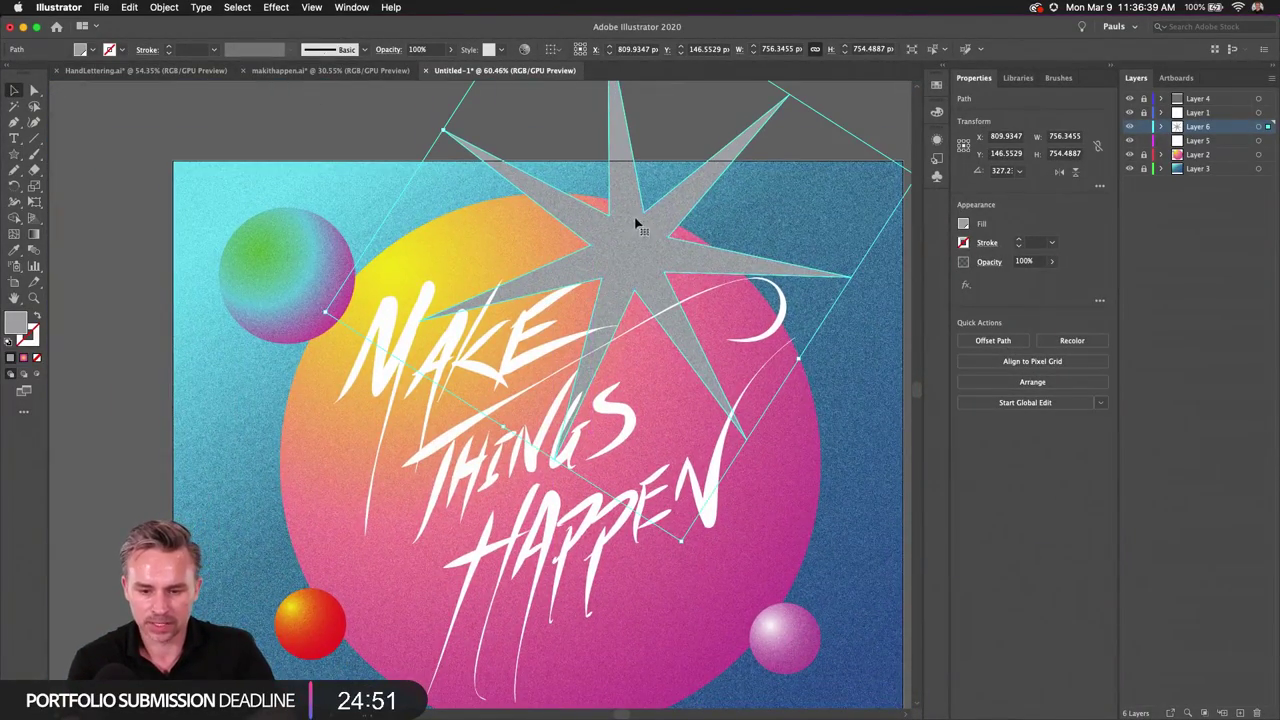
{"action": "left_click_drag", "start_coordinate": [634, 220], "coordinate": [307, 194]}
{"action": "left_click_drag", "start_coordinate": [277, 333], "coordinate": [706, 304]}
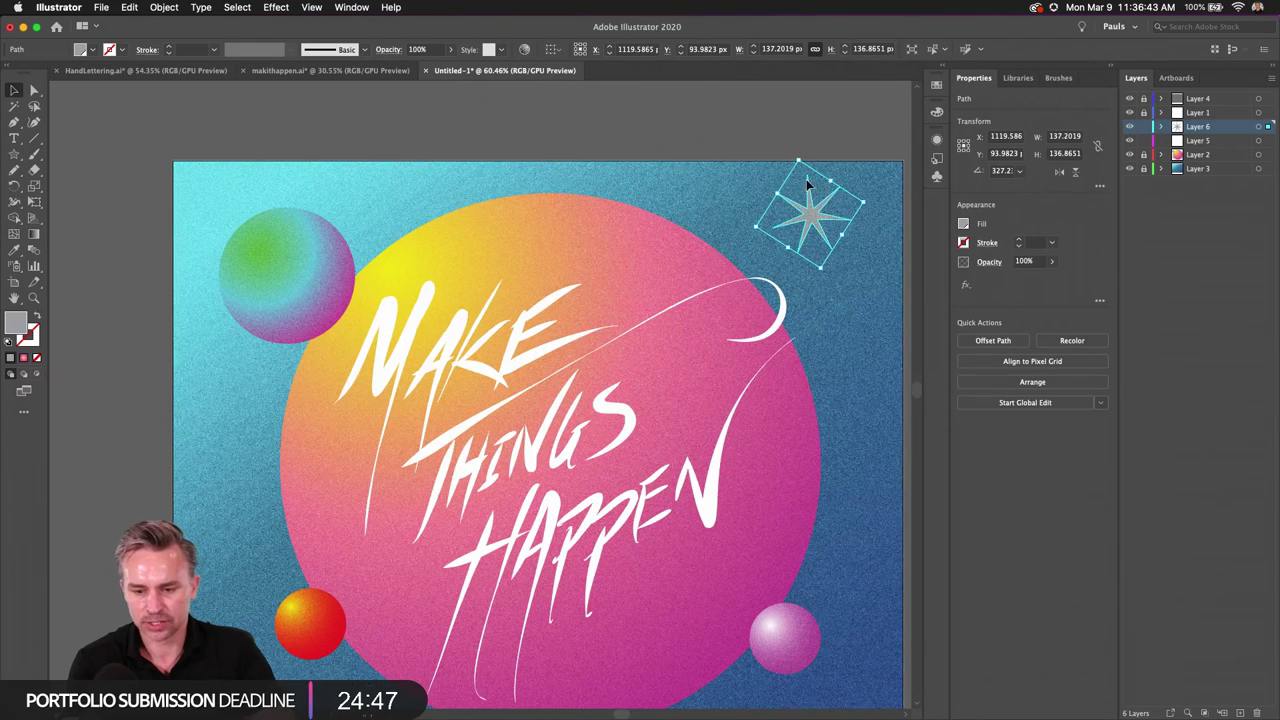
{"action": "left_click_drag", "start_coordinate": [810, 217], "coordinate": [789, 237]}
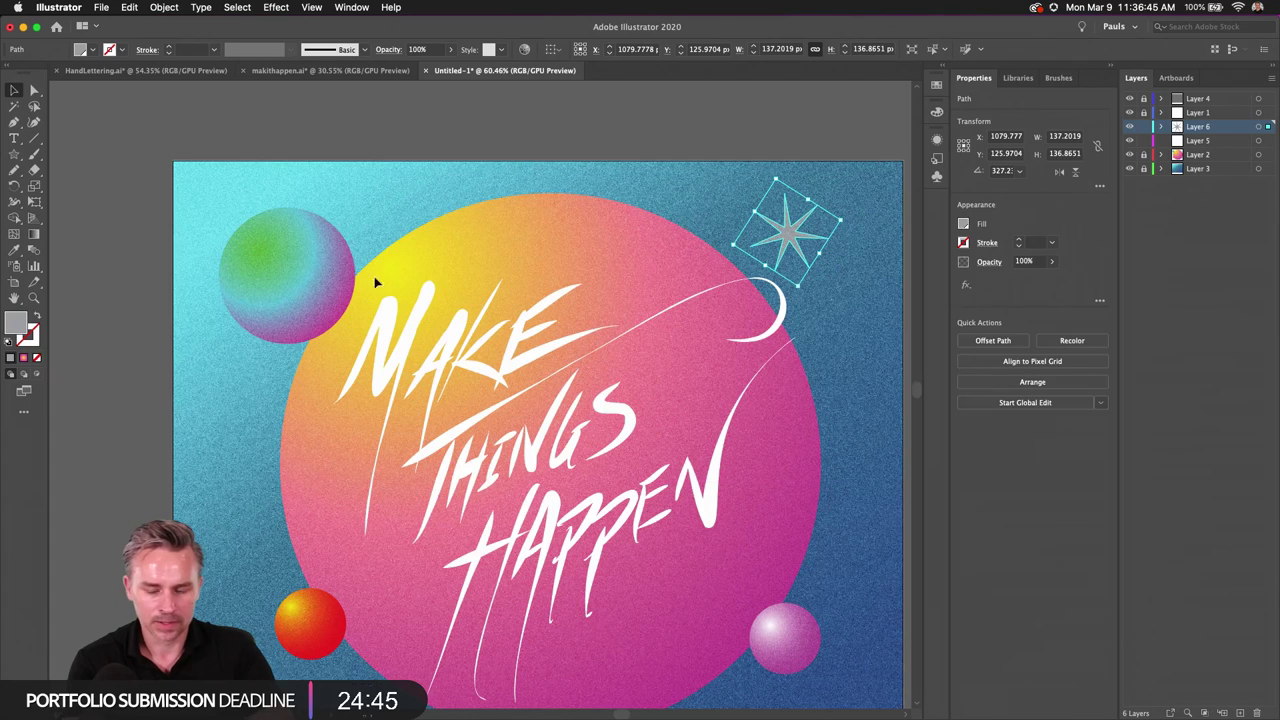
Step: Fill the star white (ffffff), scale it to about 94 px above the crescent, and deselect
{"action": "left_click", "coordinate": [93, 50]}
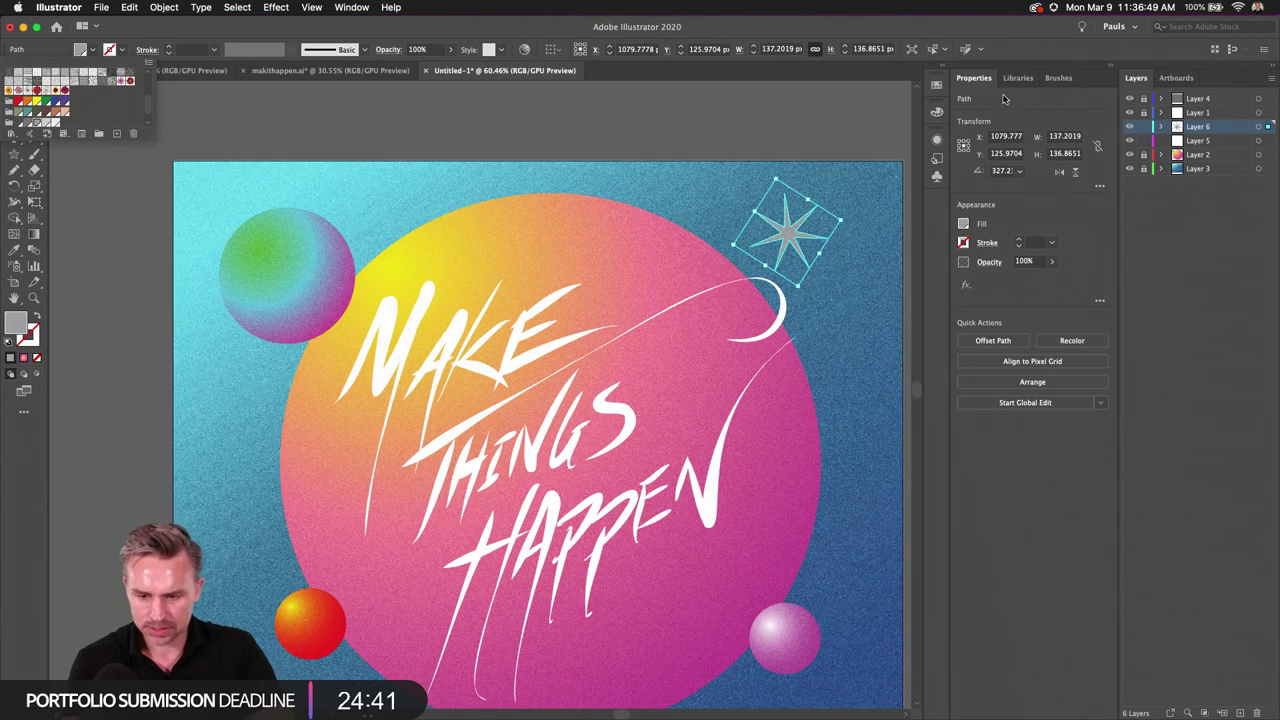
{"action": "double_click", "coordinate": [18, 325]}
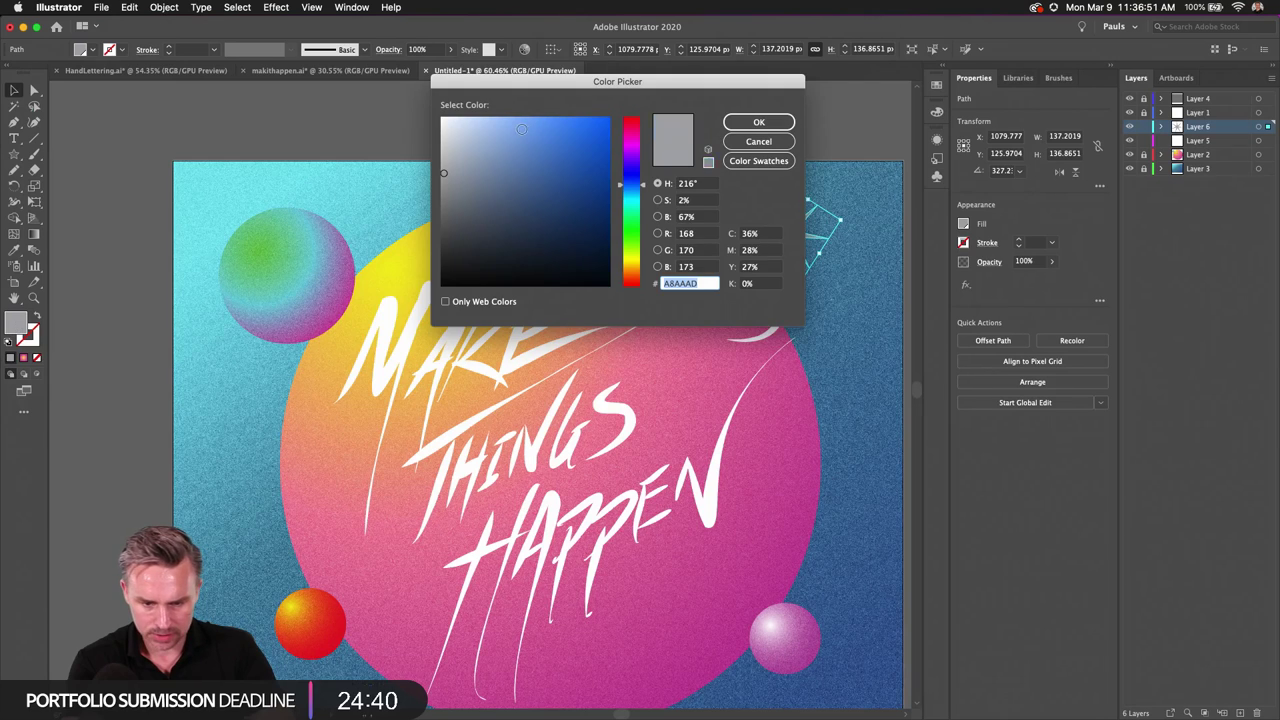
{"action": "type", "text": "ffffff"}
{"action": "left_click", "coordinate": [748, 124]}
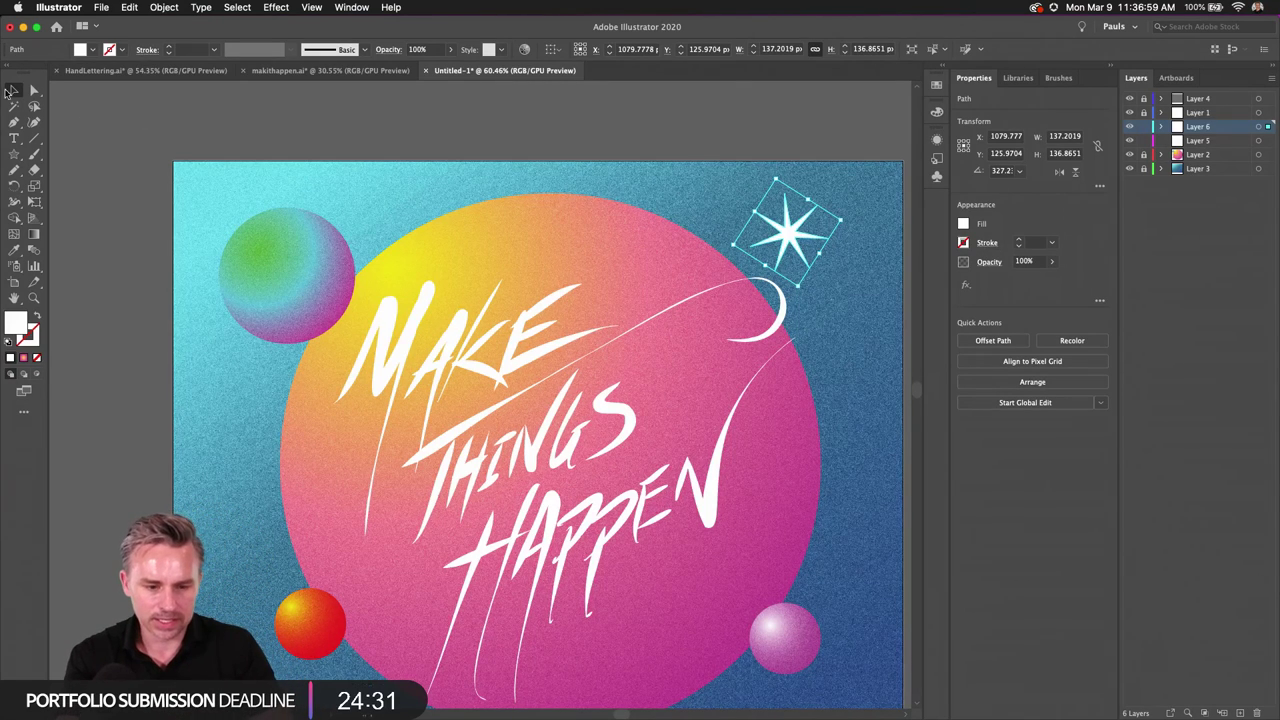
{"action": "left_click_drag", "start_coordinate": [786, 237], "coordinate": [768, 216]}
{"action": "key", "text": "super+shift+a"}
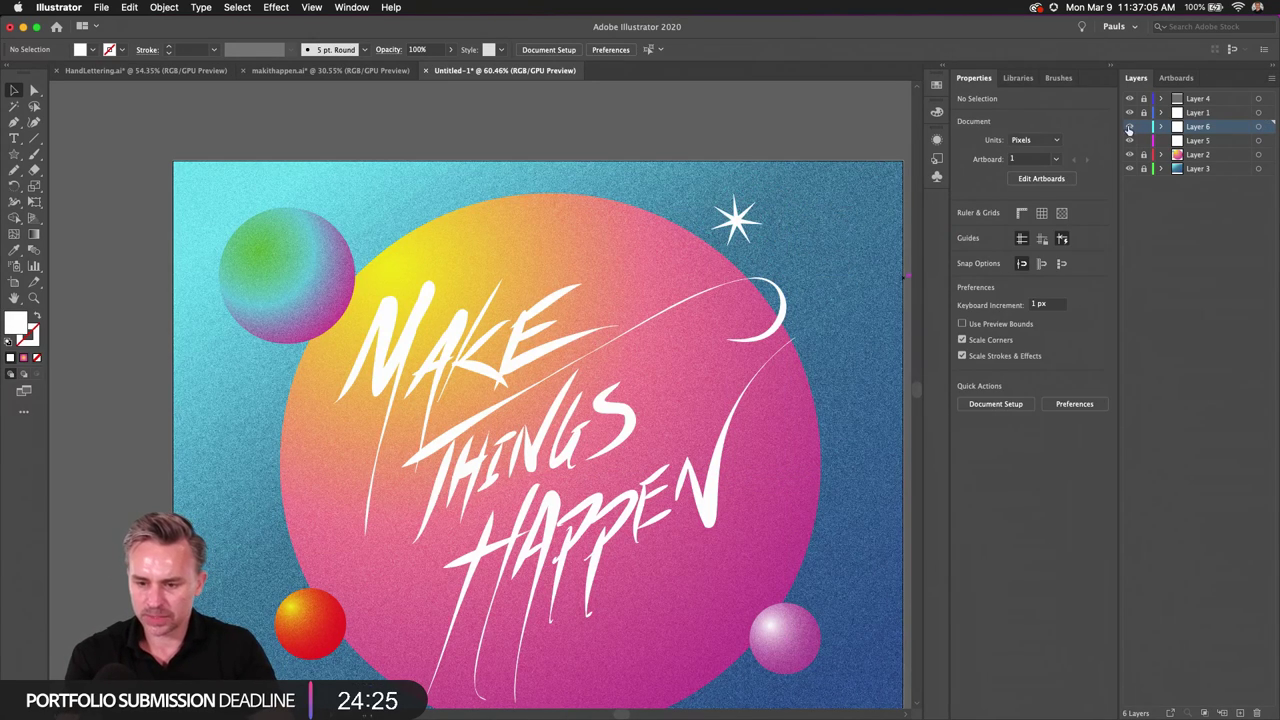
Step: Hide the star and Make Things Happen lettering layers and add a new Layer 7 above Layer 2
{"action": "left_click", "coordinate": [1130, 127]}
{"action": "left_click", "coordinate": [1218, 160]}
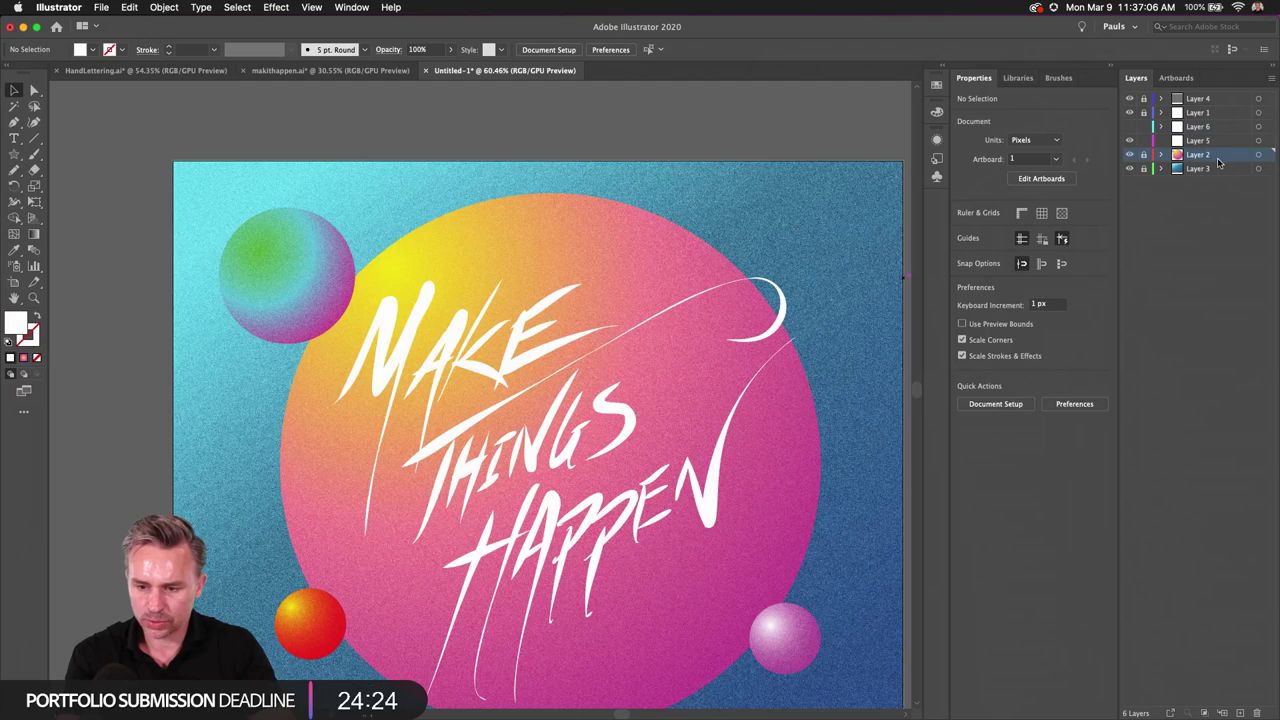
{"action": "left_click", "coordinate": [1240, 712]}
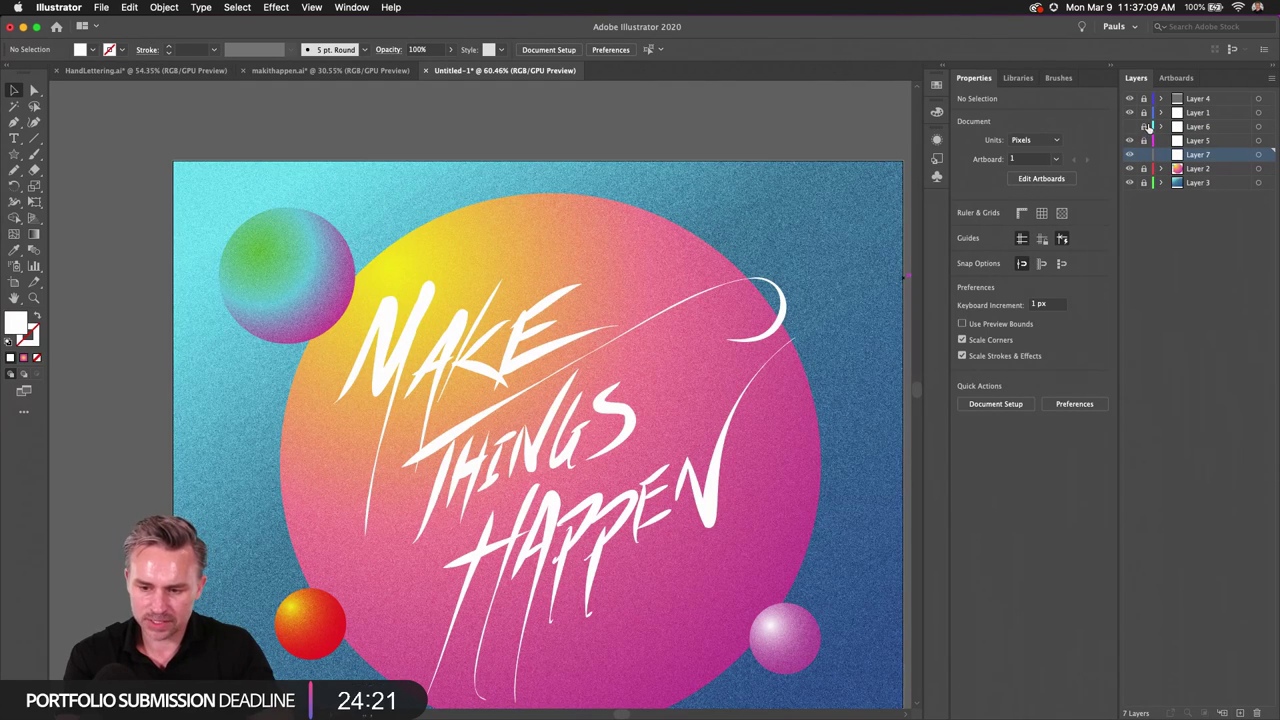
{"action": "left_click", "coordinate": [14, 154]}
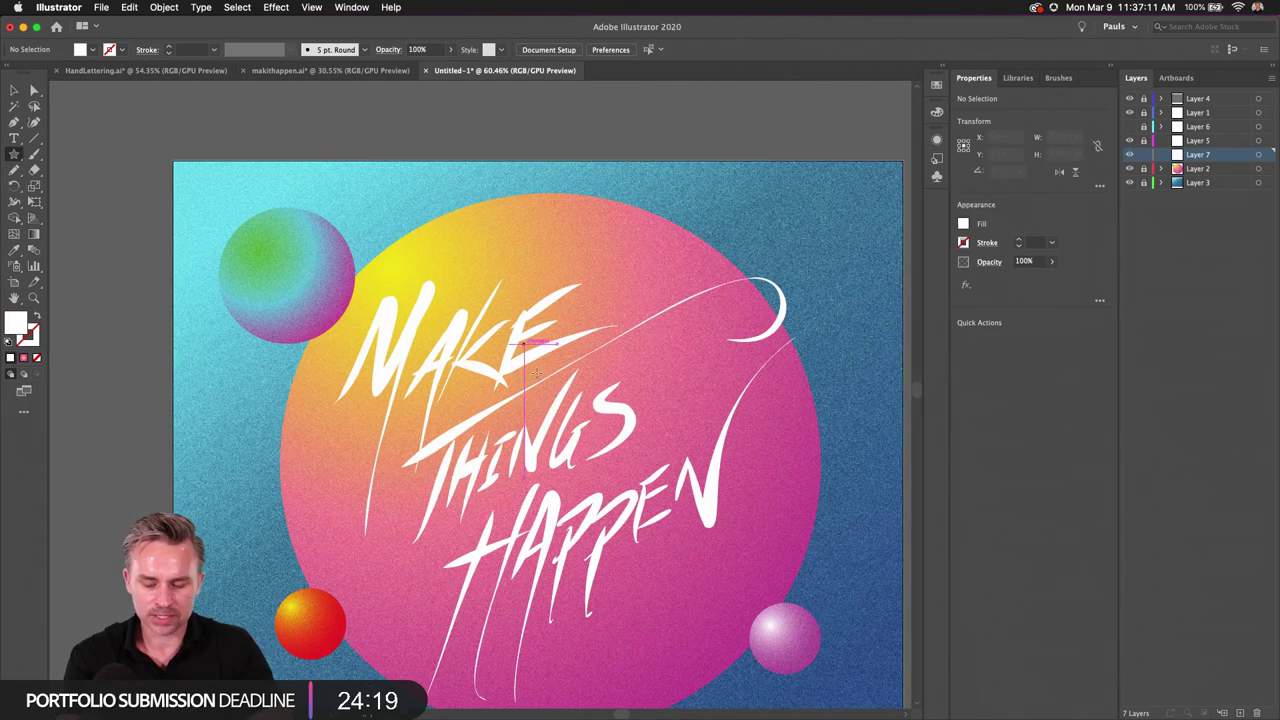
{"action": "left_click", "coordinate": [1130, 112]}
{"action": "scroll", "coordinate": [571, 371], "scroll_direction": "down", "scroll_amount": 2}
{"action": "scroll", "coordinate": [543, 309], "scroll_direction": "up", "scroll_amount": 2}
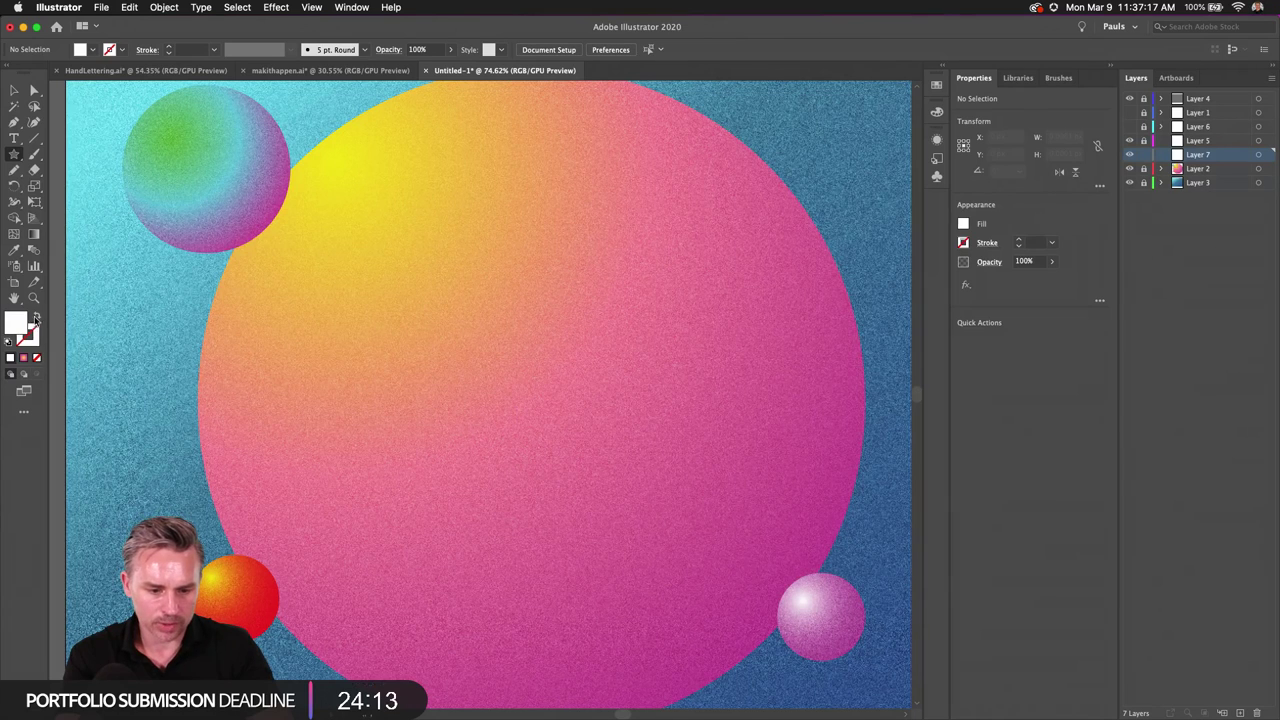
Step: Switch to a white 1 pt stroke with no fill and draw a five-point star outline at the circle's centre
{"action": "left_click", "coordinate": [35, 317]}
{"action": "left_click", "coordinate": [34, 330]}
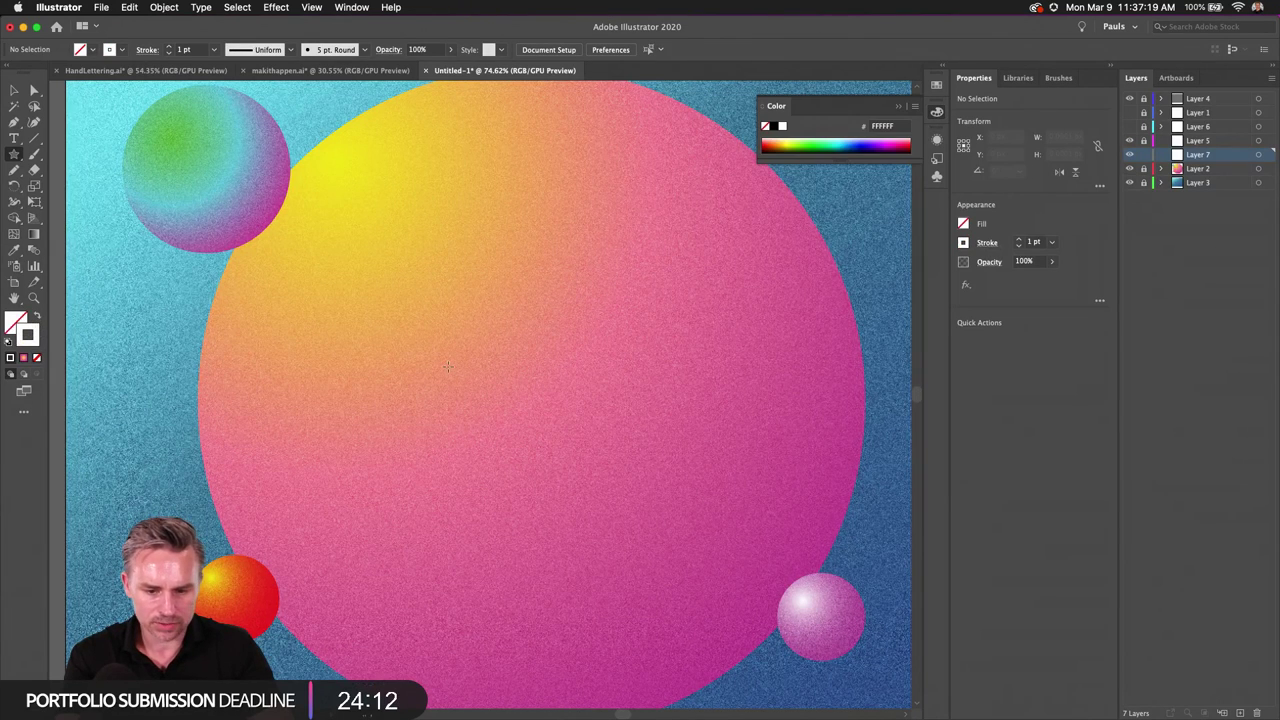
{"action": "left_click", "coordinate": [540, 356]}
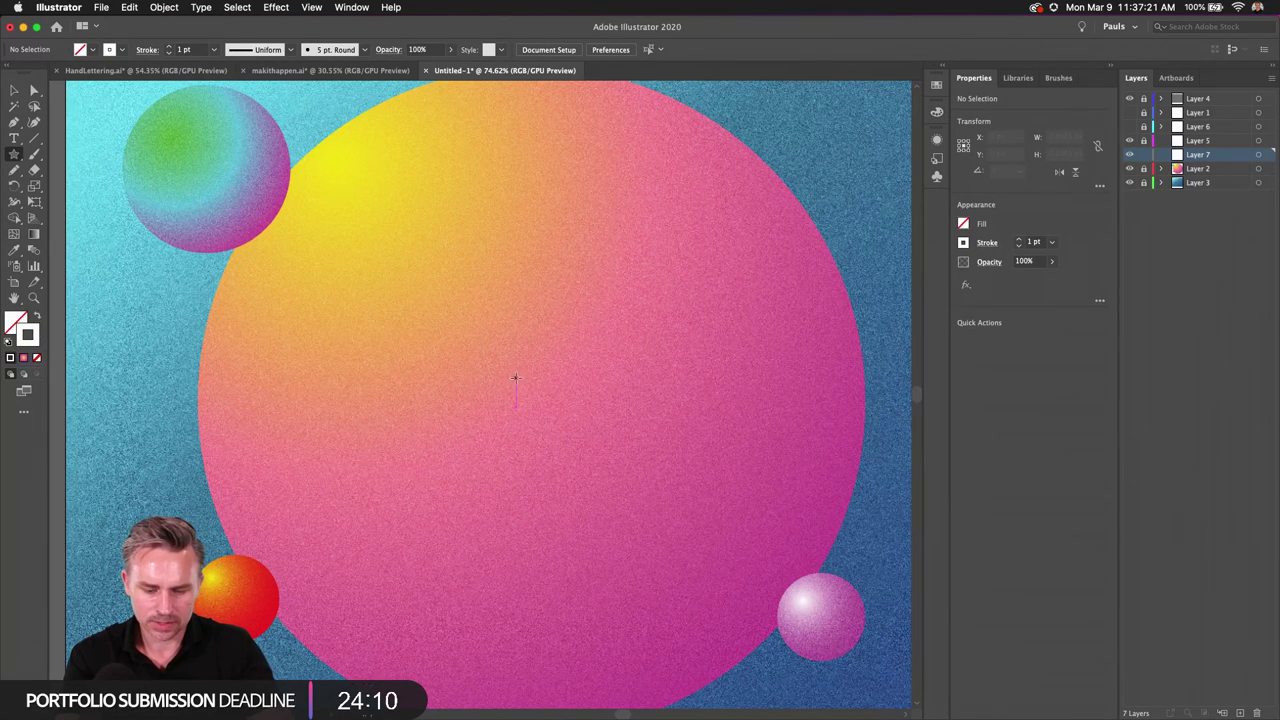
{"action": "left_click_drag", "start_coordinate": [515, 378], "coordinate": [553, 441]}
{"action": "key", "text": "Down"}
{"action": "key", "text": "Down"}
{"action": "key", "text": "Down"}
{"action": "key", "text": "Down"}
{"action": "key", "text": "Up"}
{"action": "key", "text": "Up"}
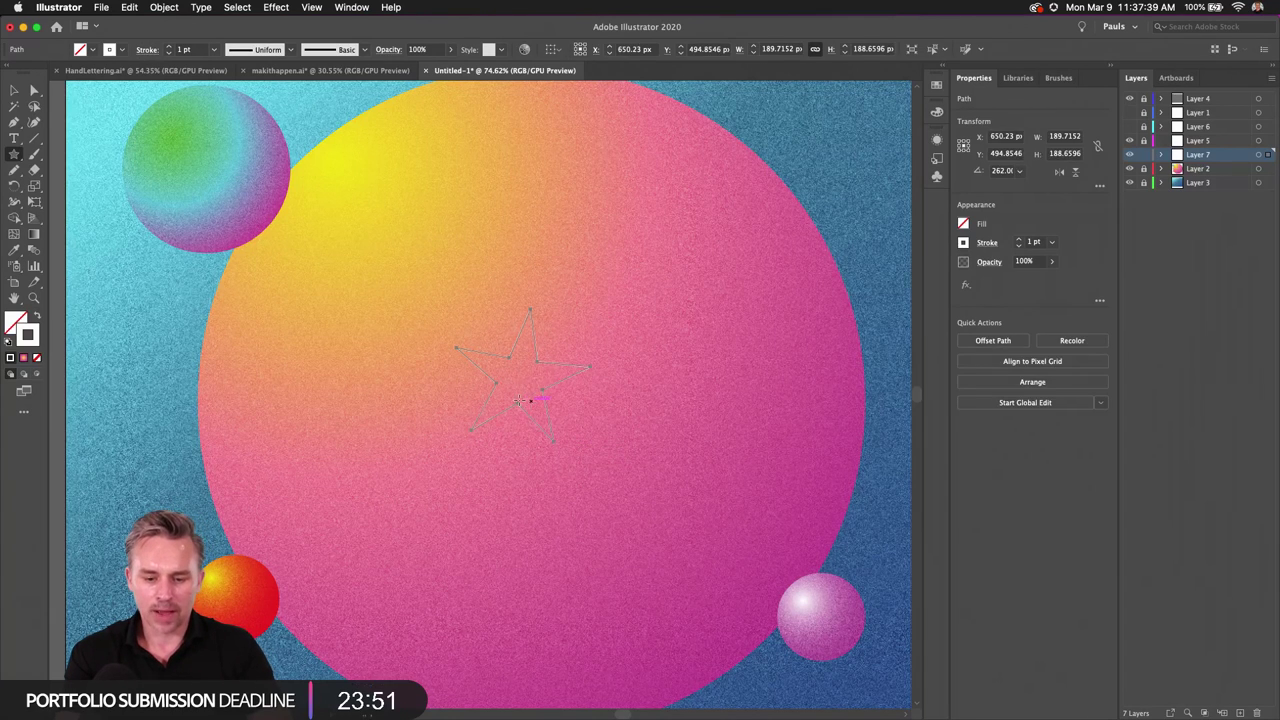
Step: Undo the test stars and drag out a rotating, expanding spiral of white star outlines from the circle's centre
{"action": "key", "text": "super+z"}
{"action": "mouse_move", "coordinate": [515, 379]}
{"action": "left_mouse_down"}
{"action": "mouse_move", "coordinate": [541, 429]}
{"action": "mouse_move", "coordinate": [520, 368]}
{"action": "left_mouse_up"}
{"action": "key", "text": "super+z"}
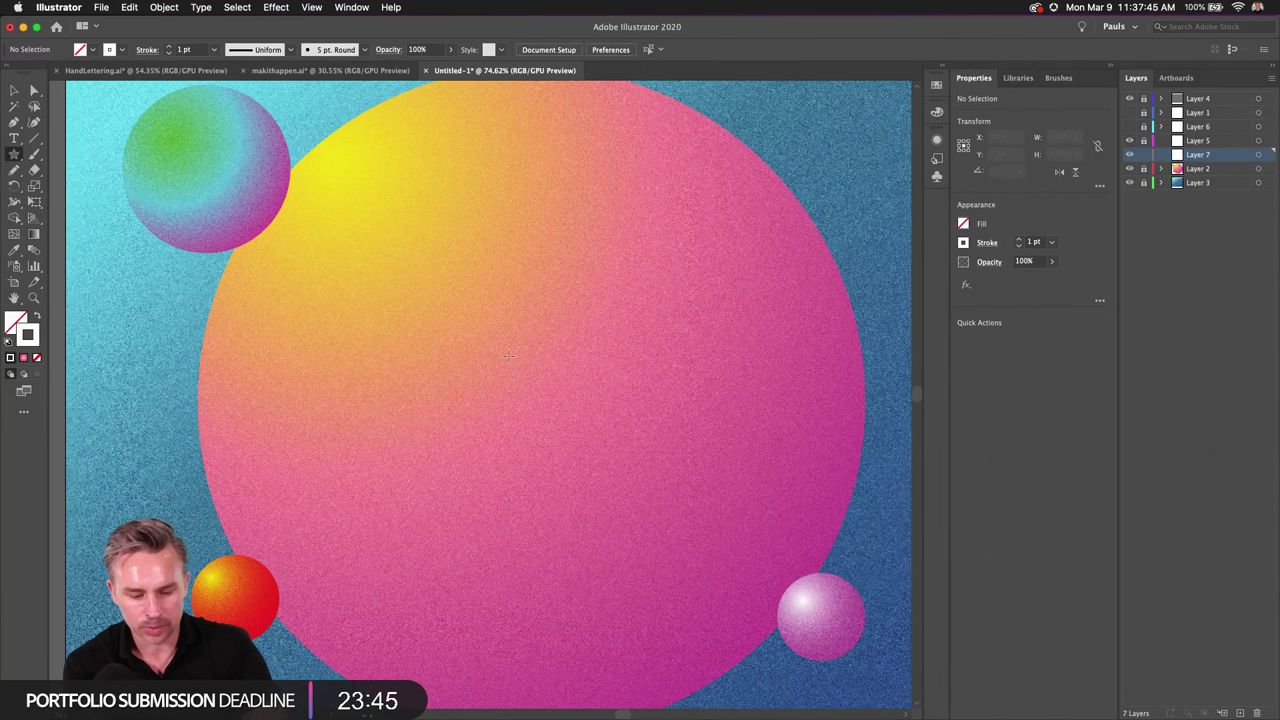
{"action": "mouse_move", "coordinate": [522, 400]}
{"action": "left_mouse_down"}
{"action": "mouse_move", "coordinate": [560, 412]}
{"action": "mouse_move", "coordinate": [598, 556]}
{"action": "mouse_move", "coordinate": [30, 600]}
{"action": "mouse_move", "coordinate": [15, 582]}
{"action": "mouse_move", "coordinate": [34, 92]}
{"action": "left_mouse_up"}
{"action": "left_click", "coordinate": [14, 91]}
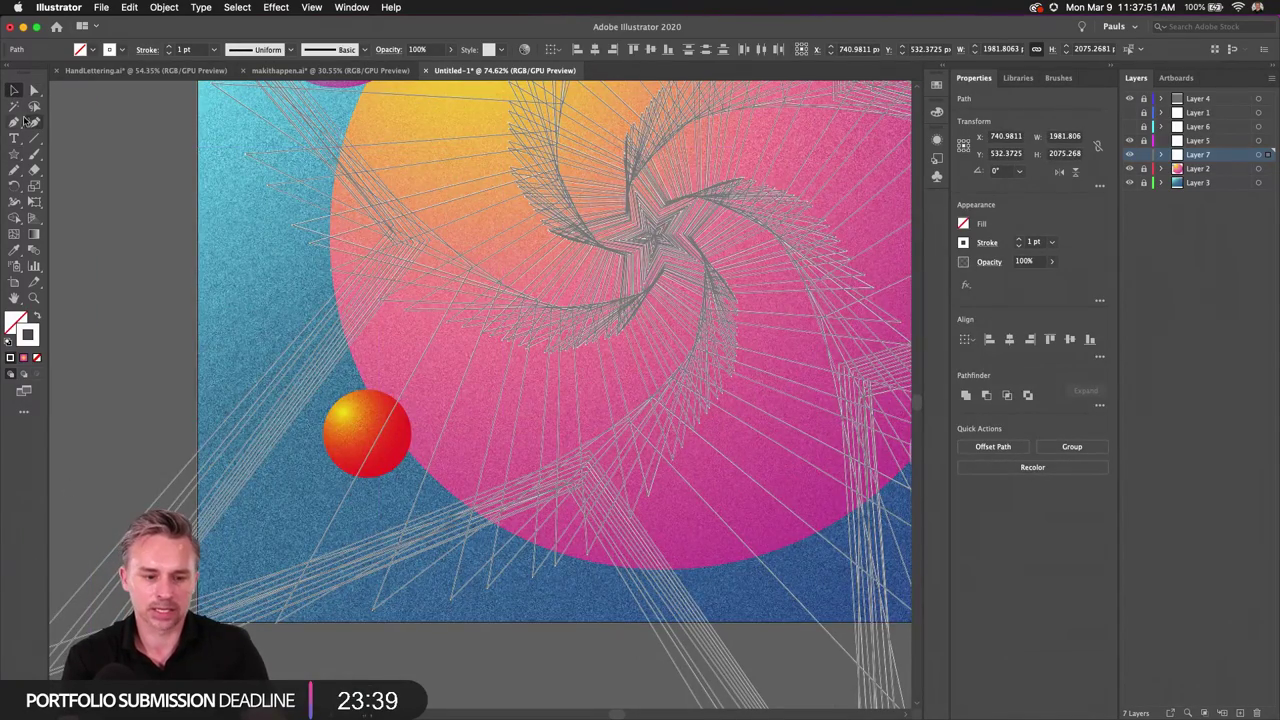
{"action": "scroll", "coordinate": [551, 251], "scroll_direction": "up", "scroll_amount": 5}
{"action": "scroll", "coordinate": [551, 251], "scroll_direction": "right", "scroll_amount": 3}
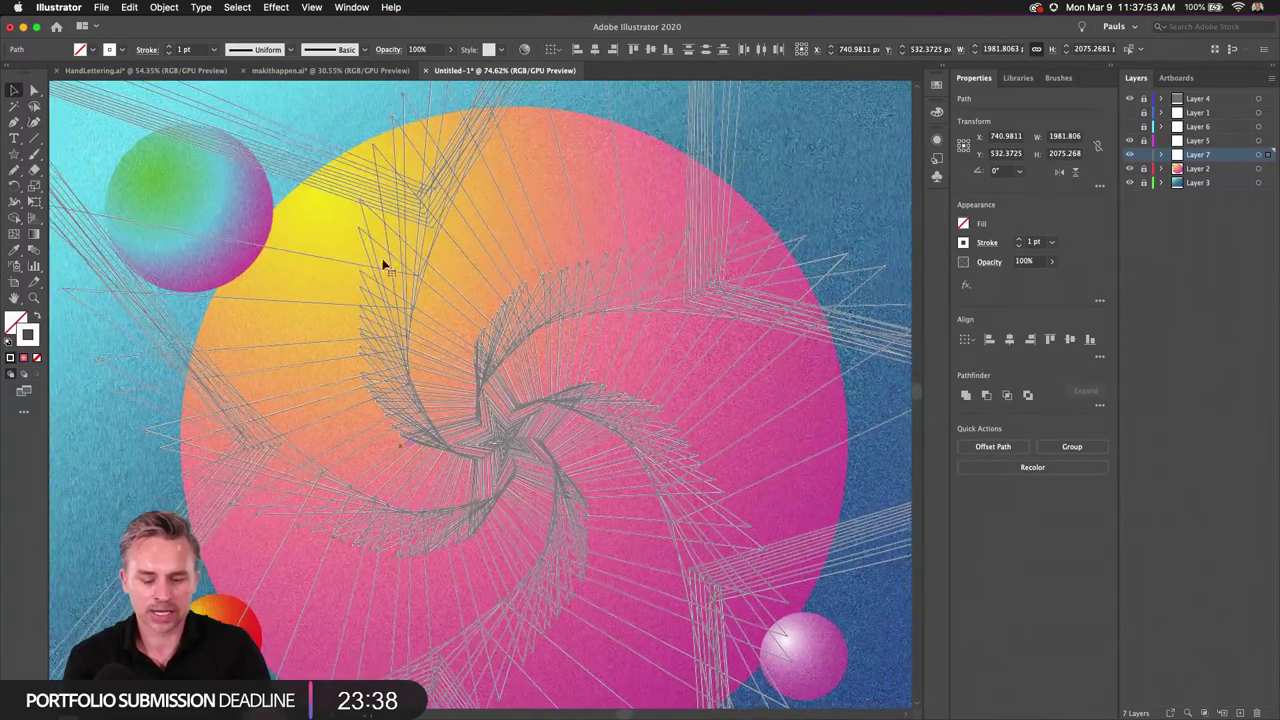
{"action": "left_click", "coordinate": [347, 118]}
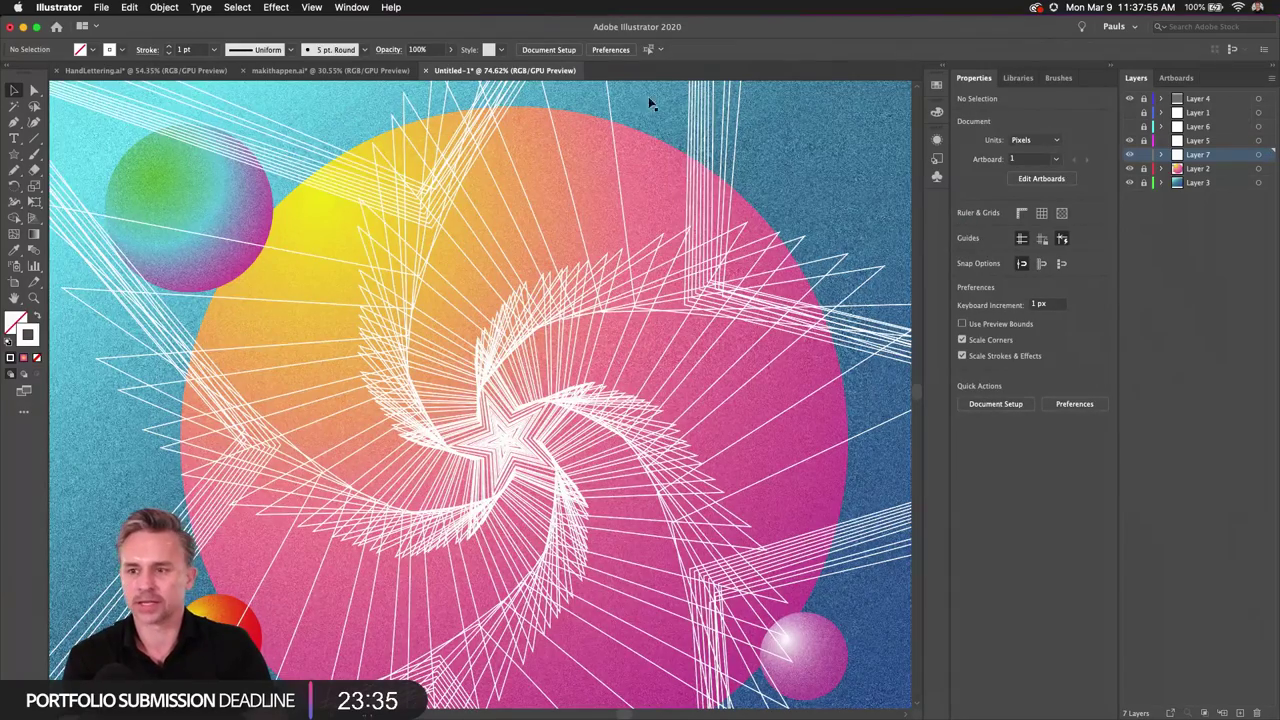
{"action": "scroll", "coordinate": [380, 375], "scroll_direction": "down", "scroll_amount": 2}
{"action": "scroll", "coordinate": [380, 375], "scroll_direction": "left", "scroll_amount": 1}
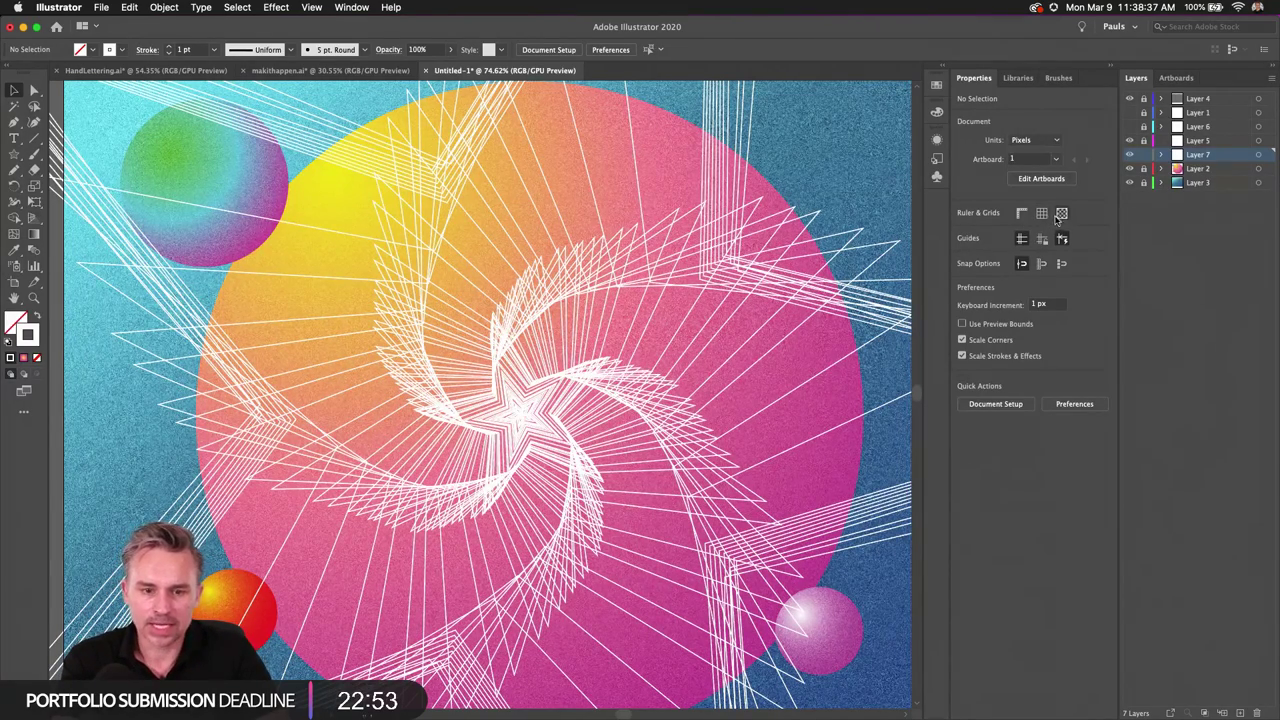
Step: Hide the star-burst layer and add a new empty Layer 8, keeping the lettering hidden
{"action": "left_click", "coordinate": [1130, 156]}
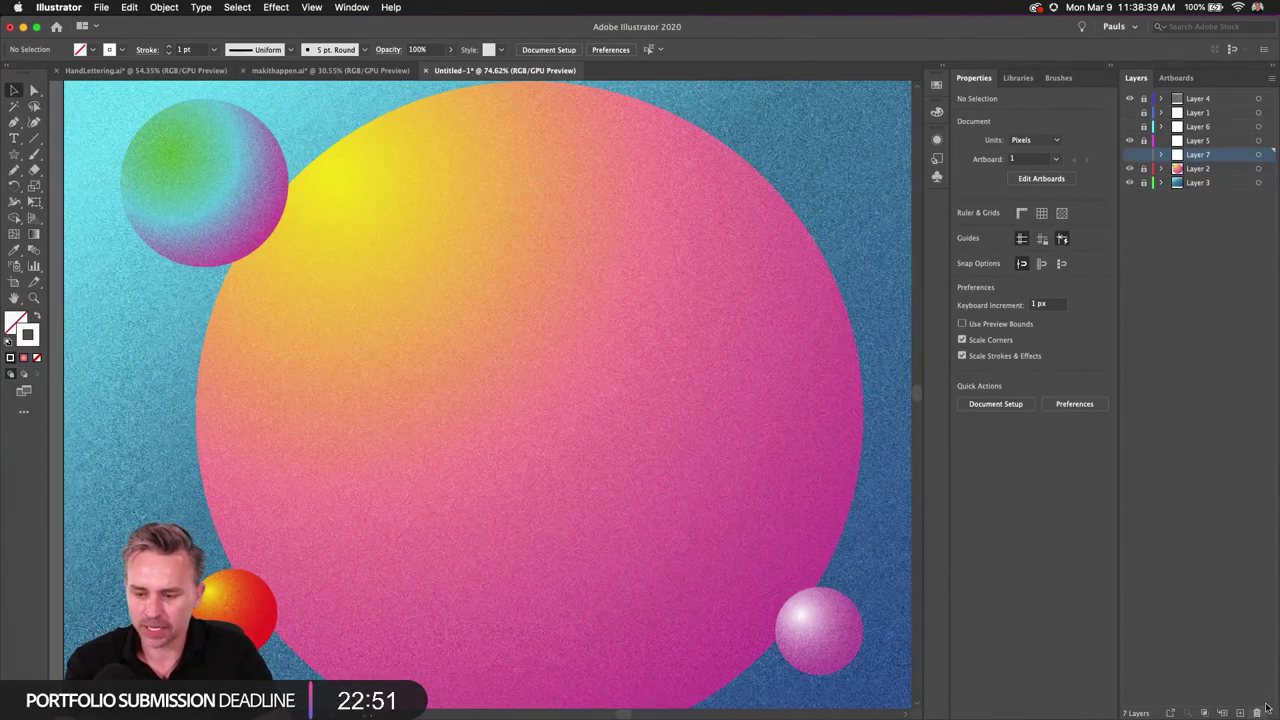
{"action": "left_click", "coordinate": [1240, 712]}
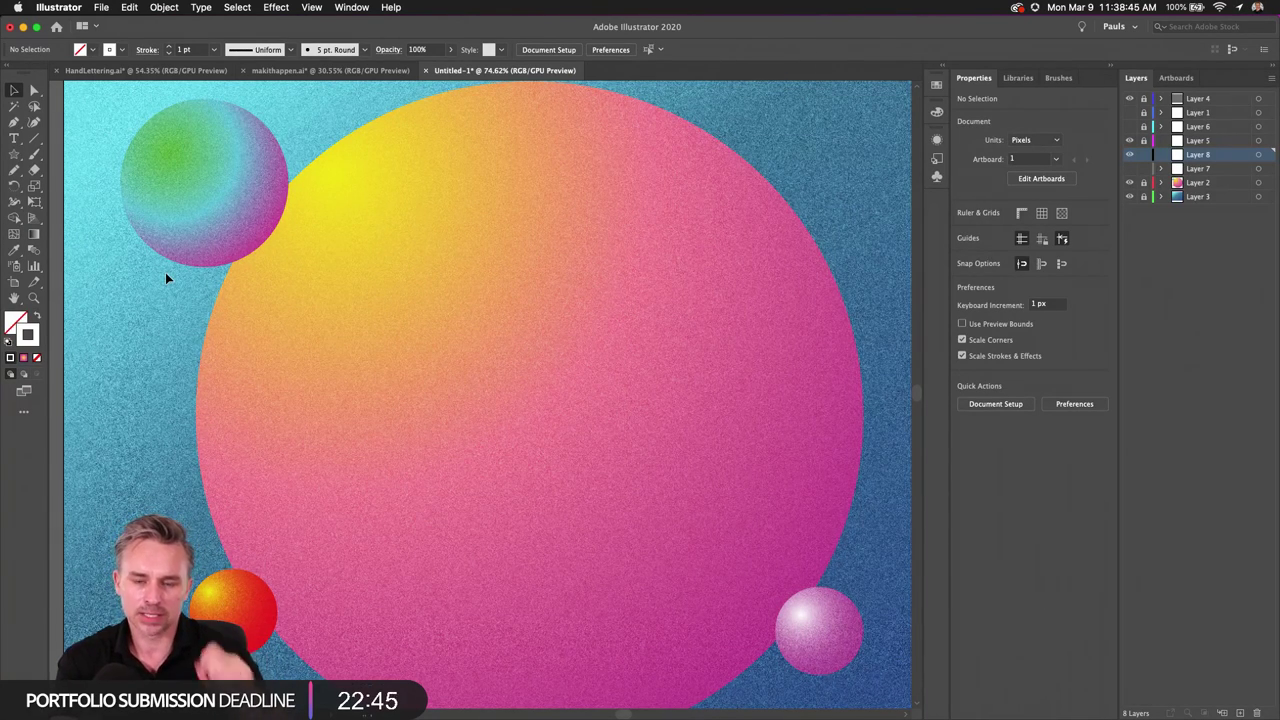
{"action": "left_click", "coordinate": [1129, 114]}
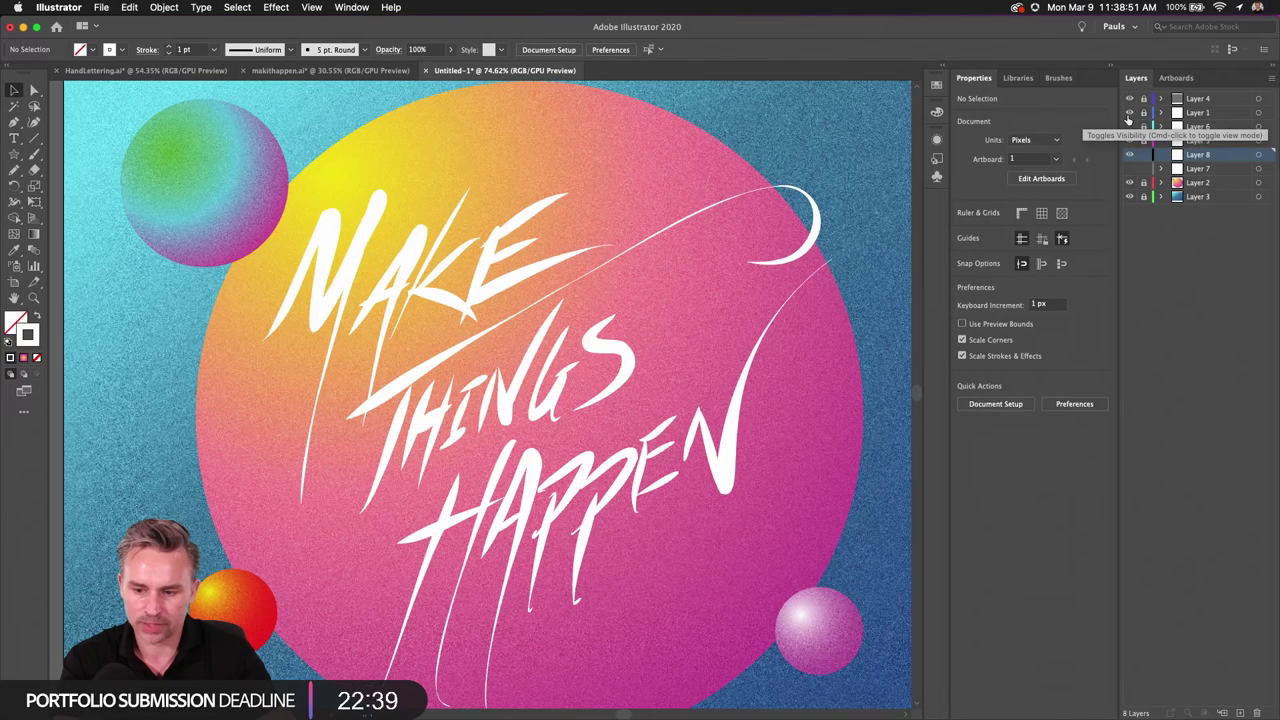
{"action": "left_click", "coordinate": [1128, 117]}
Step: Draw a tiny white-filled, no-stroke circle about 13 px wide on the big gradient circle
{"action": "left_click", "coordinate": [15, 155]}
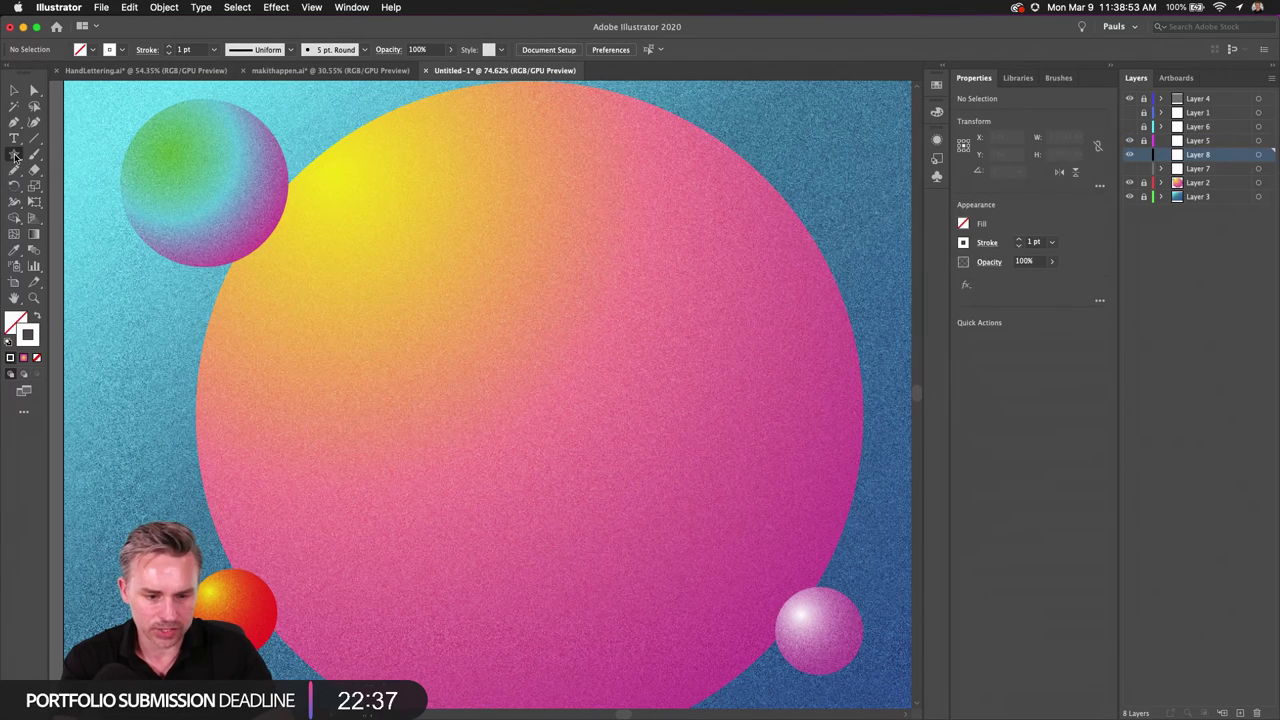
{"action": "left_click", "coordinate": [13, 156]}
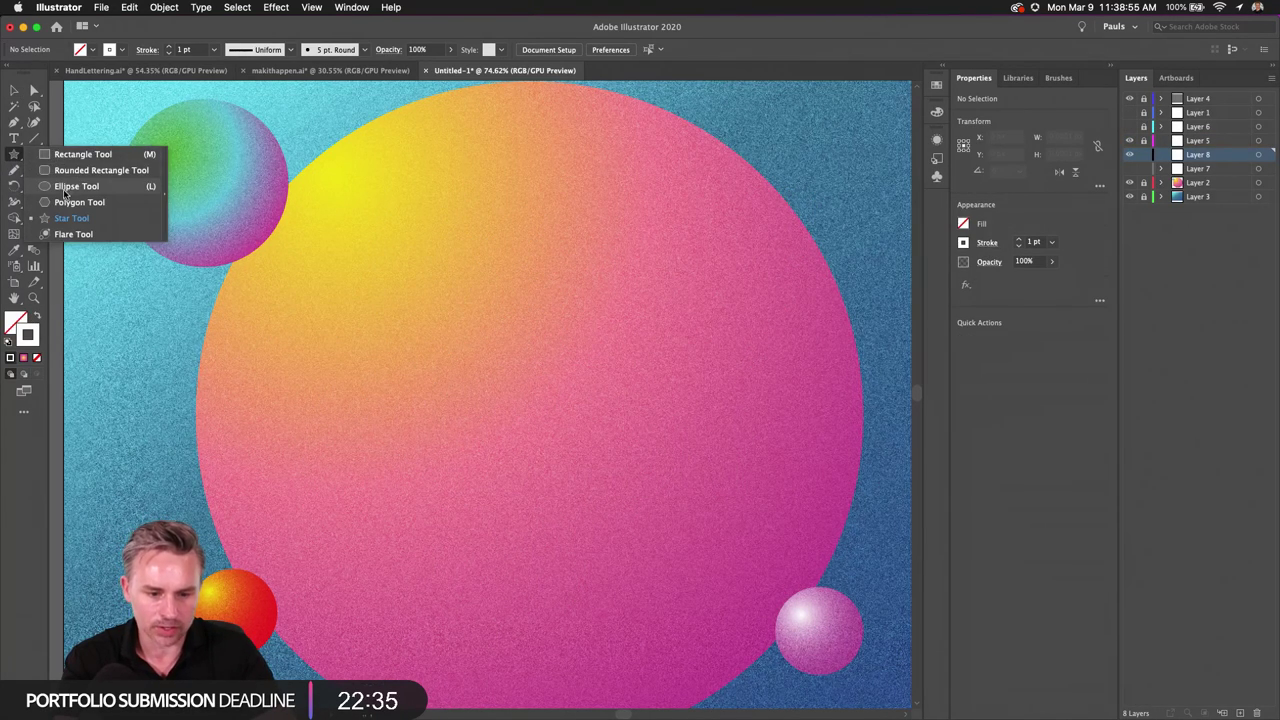
{"action": "left_click", "coordinate": [70, 187]}
{"action": "left_click", "coordinate": [37, 318]}
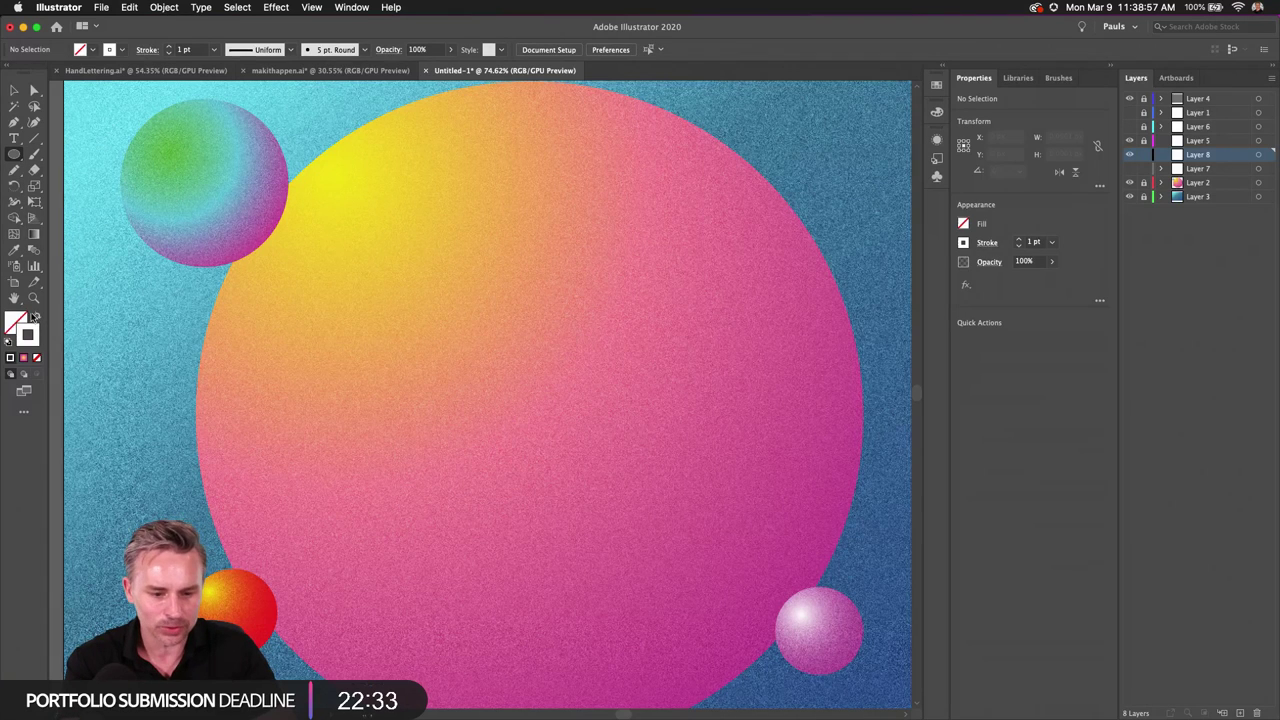
{"action": "left_click_drag", "start_coordinate": [463, 366], "coordinate": [464, 366]}
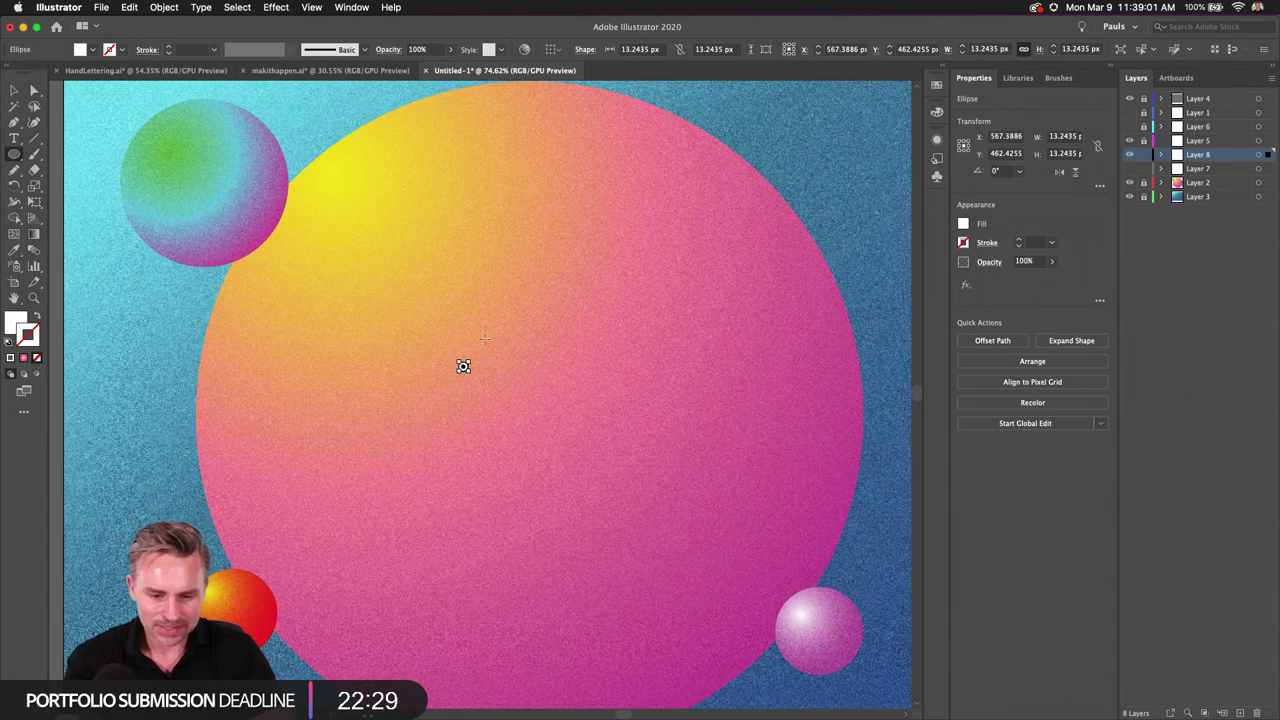
{"action": "scroll", "coordinate": [468, 350], "scroll_direction": "up", "scroll_amount": 5}
{"action": "left_click_drag", "start_coordinate": [385, 551], "coordinate": [406, 421]}
{"action": "key", "text": "v"}
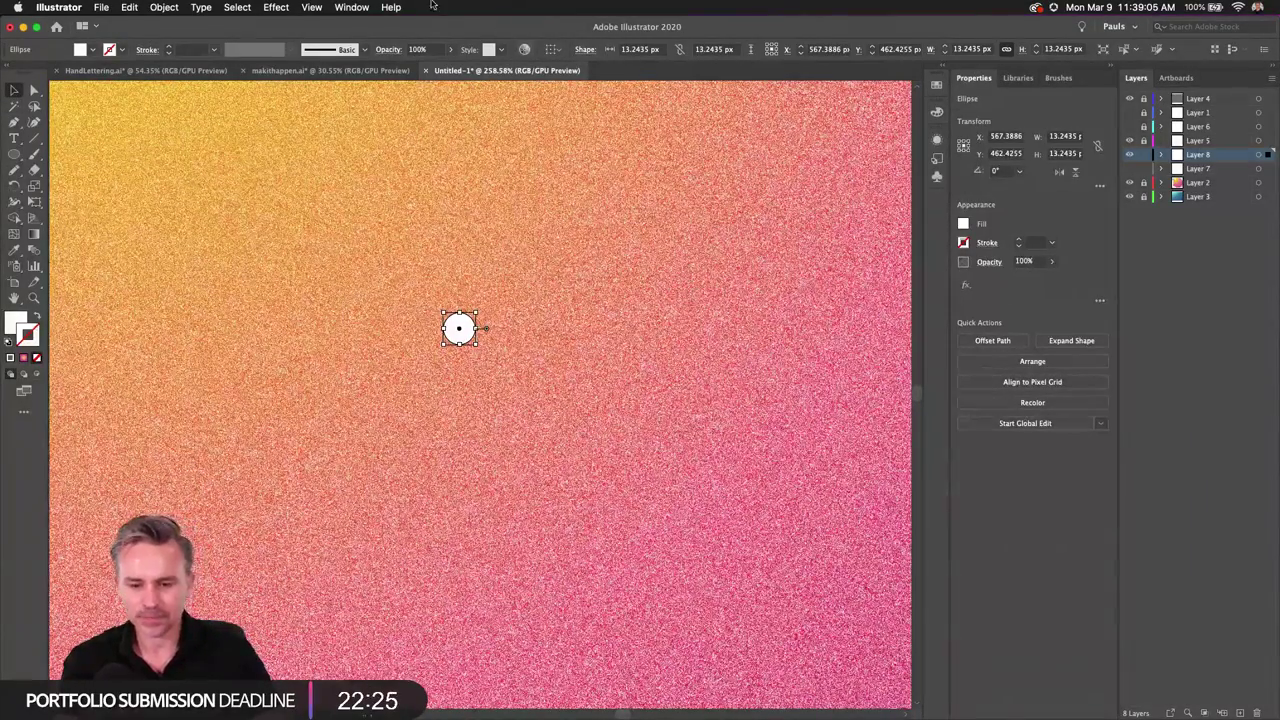
Step: Drag the tiny circle into the Symbols panel and save it as a symbol named 'star'
{"action": "left_click", "coordinate": [351, 7]}
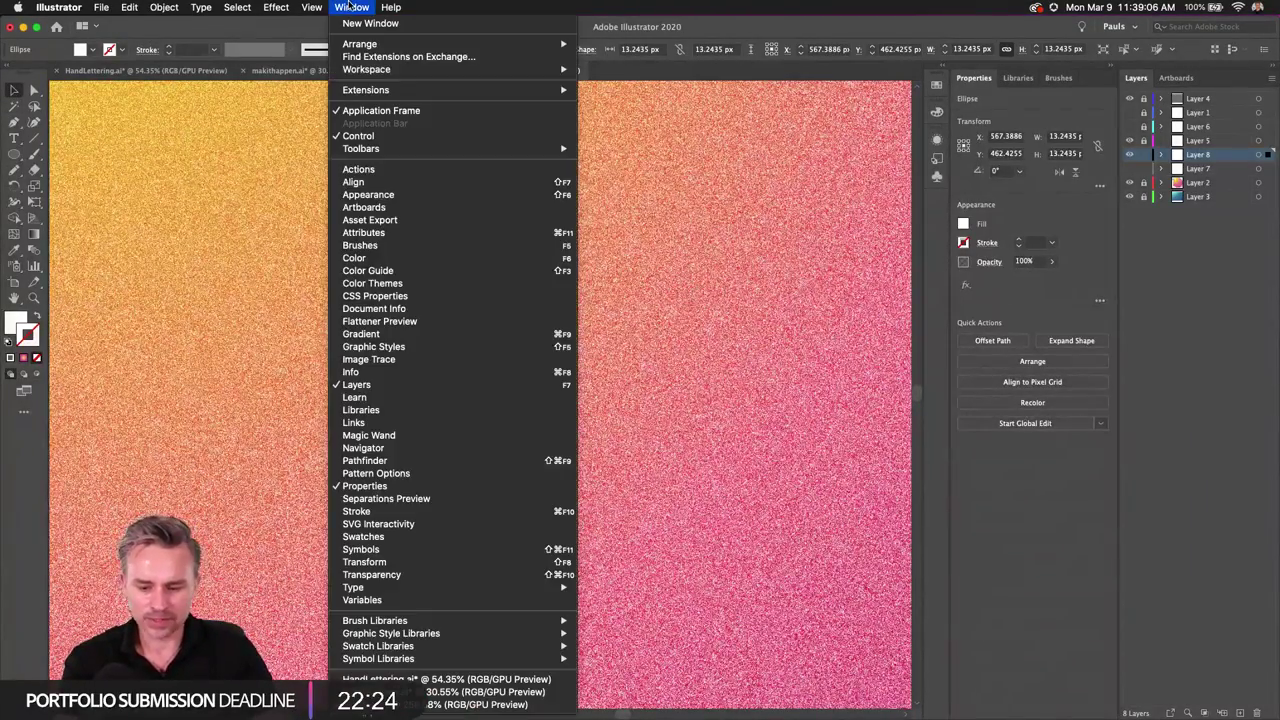
{"action": "left_click", "coordinate": [393, 550]}
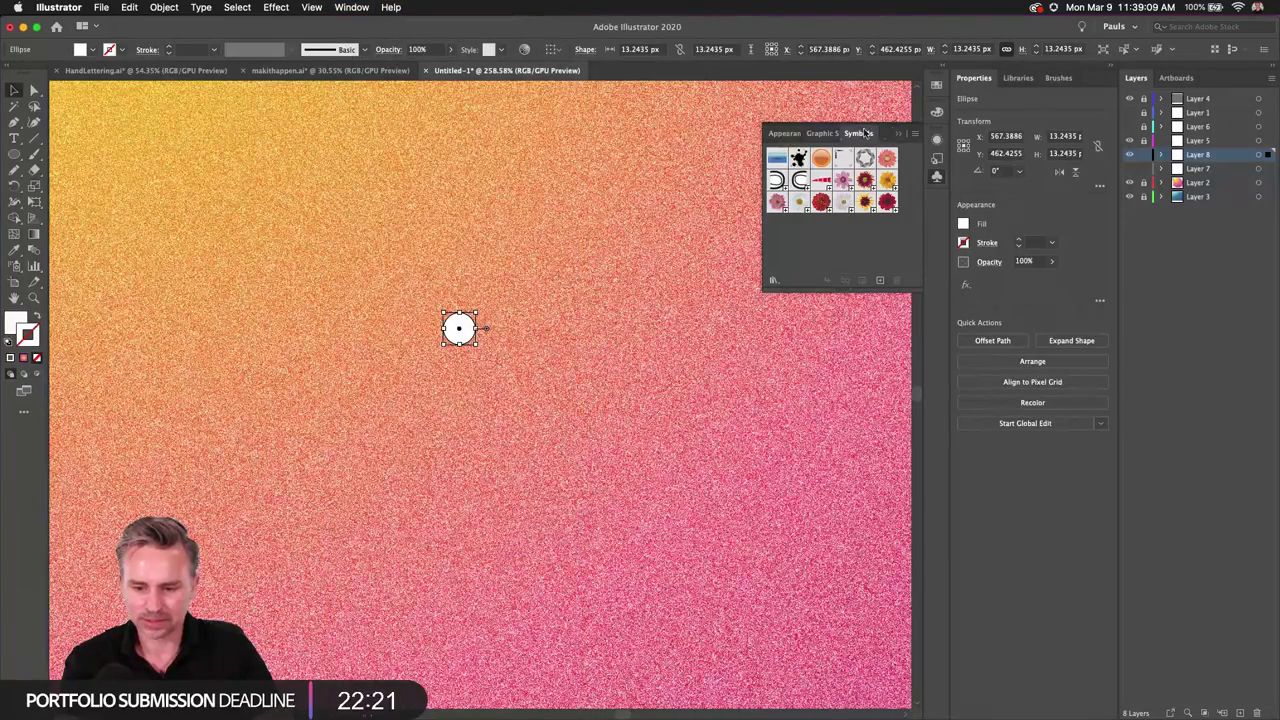
{"action": "left_click_drag", "start_coordinate": [858, 133], "coordinate": [574, 296]}
{"action": "left_click_drag", "start_coordinate": [460, 335], "coordinate": [638, 436]}
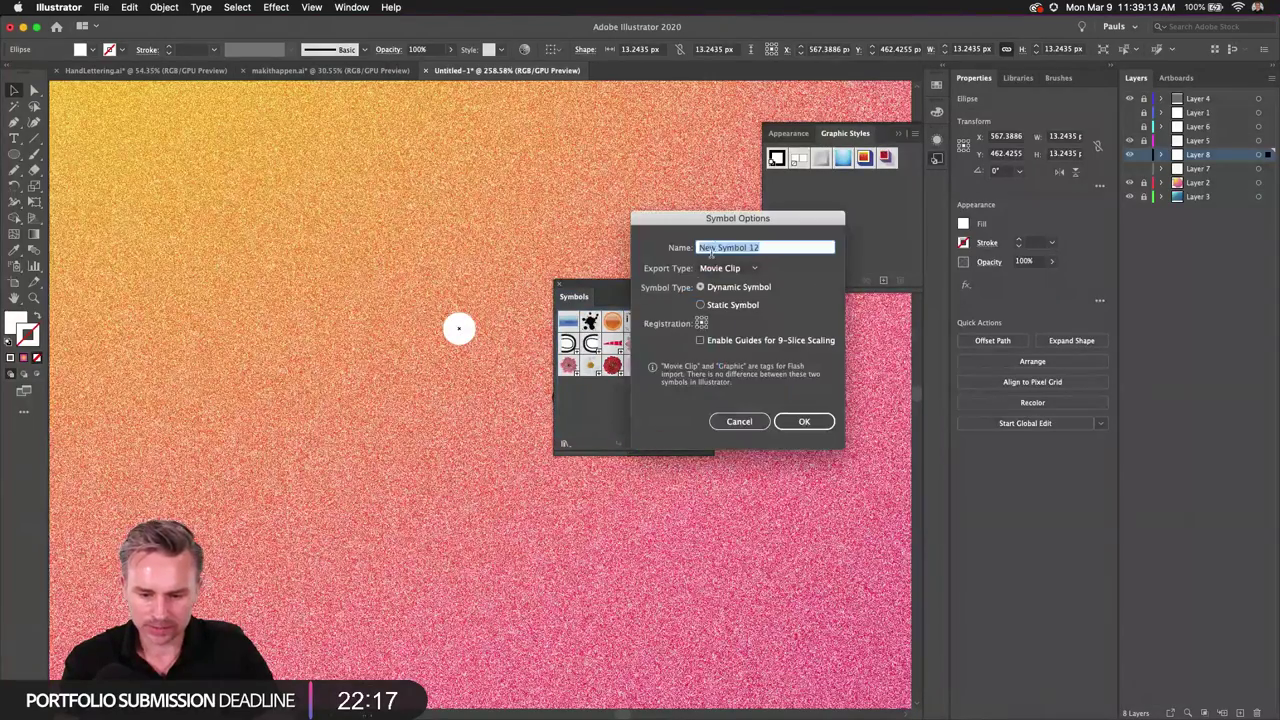
{"action": "type", "text": "s"}
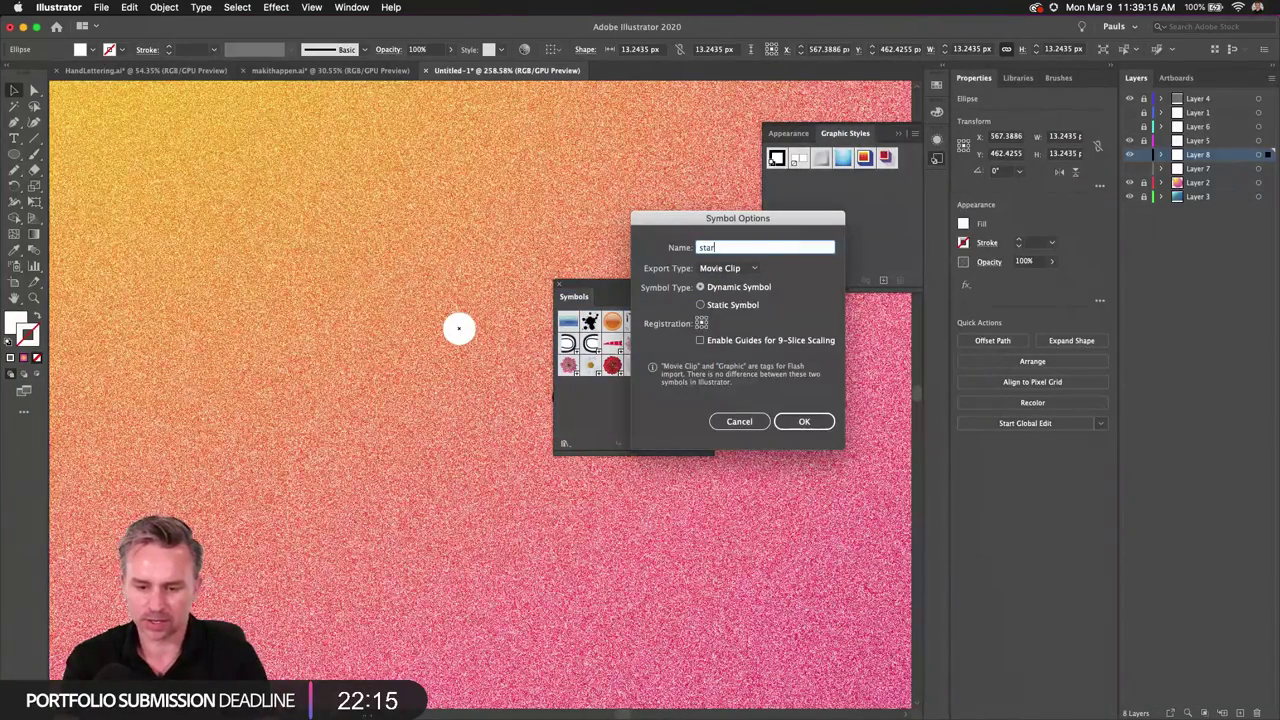
{"action": "type", "text": "tar"}
{"action": "left_click", "coordinate": [805, 421]}
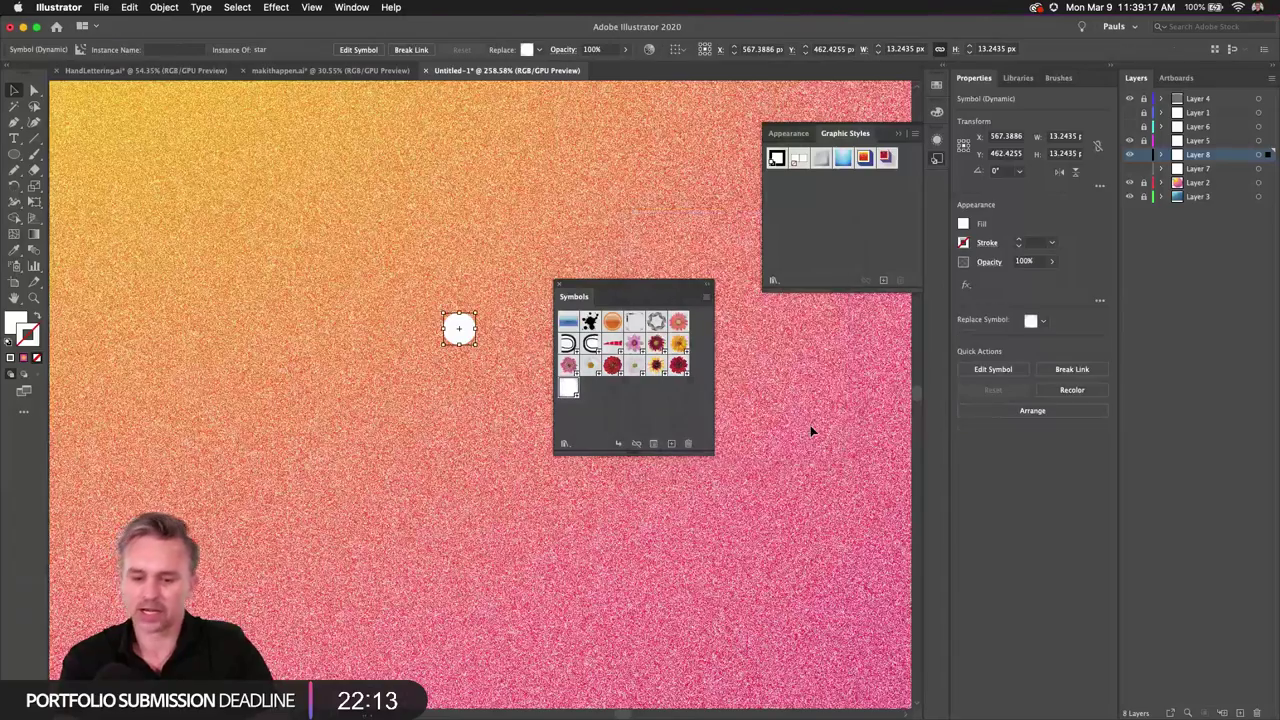
{"action": "left_click", "coordinate": [558, 288]}
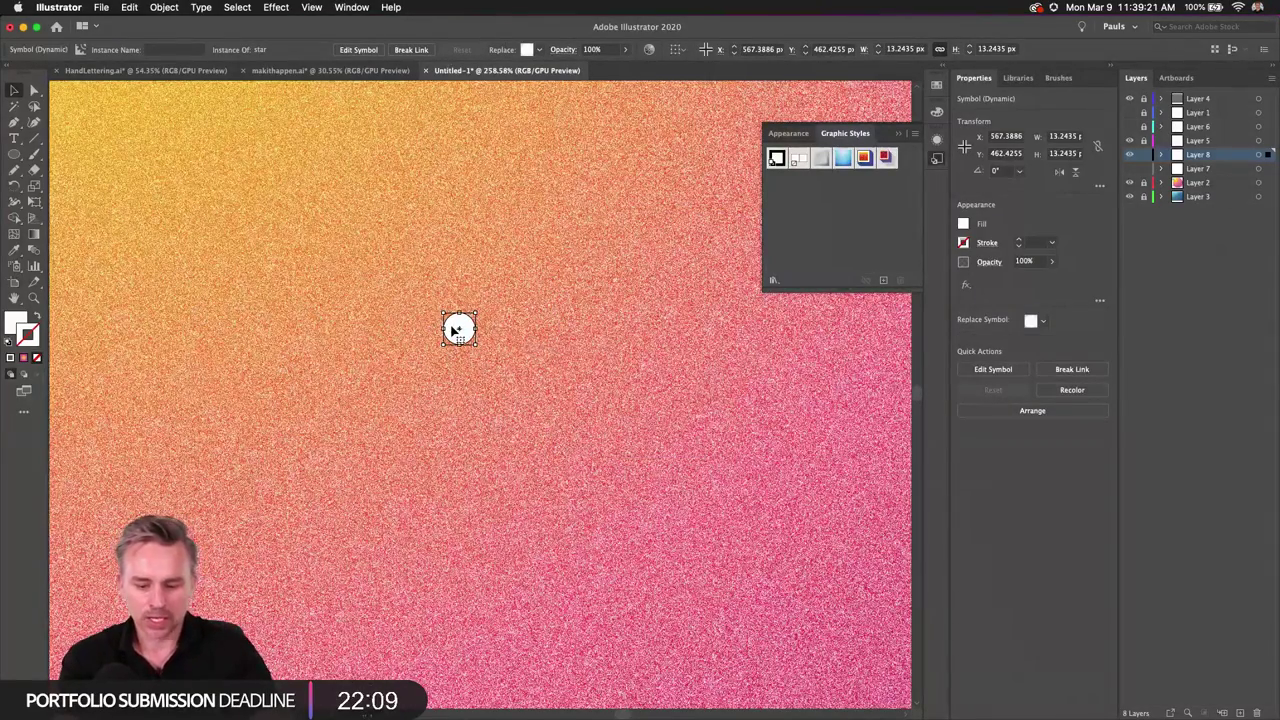
{"action": "key", "text": "super+minus"}
{"action": "key", "text": "super+minus"}
{"action": "key", "text": "super+minus"}
{"action": "key", "text": "super+minus"}
{"action": "key", "text": "super+minus"}
{"action": "key", "text": "super+minus"}
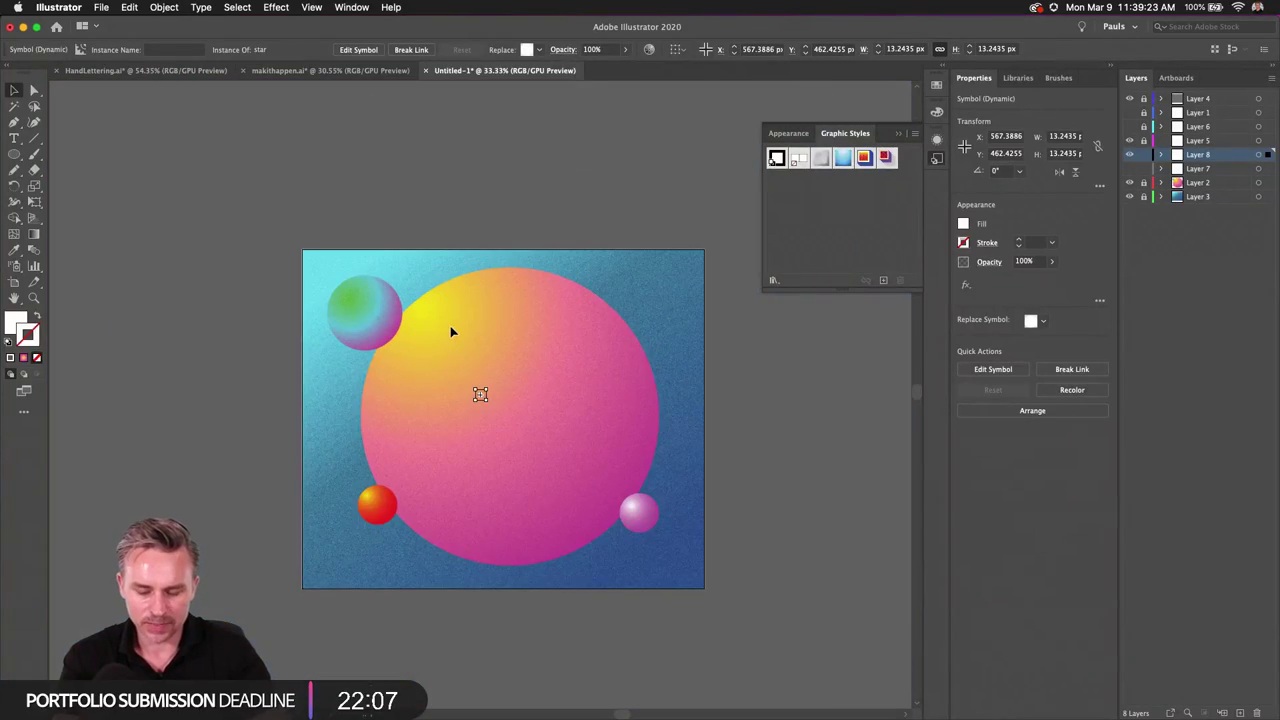
{"action": "key", "text": "super+plus"}
{"action": "key", "text": "super+plus"}
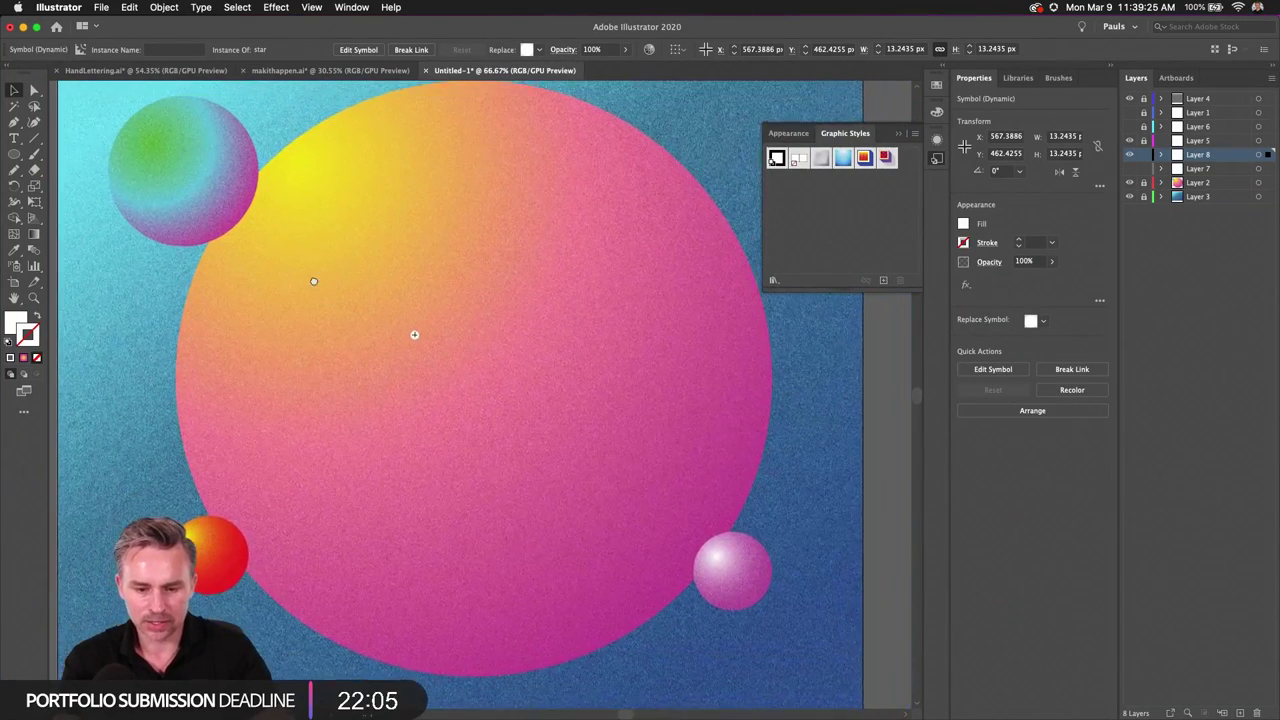
{"action": "left_click", "coordinate": [324, 293]}
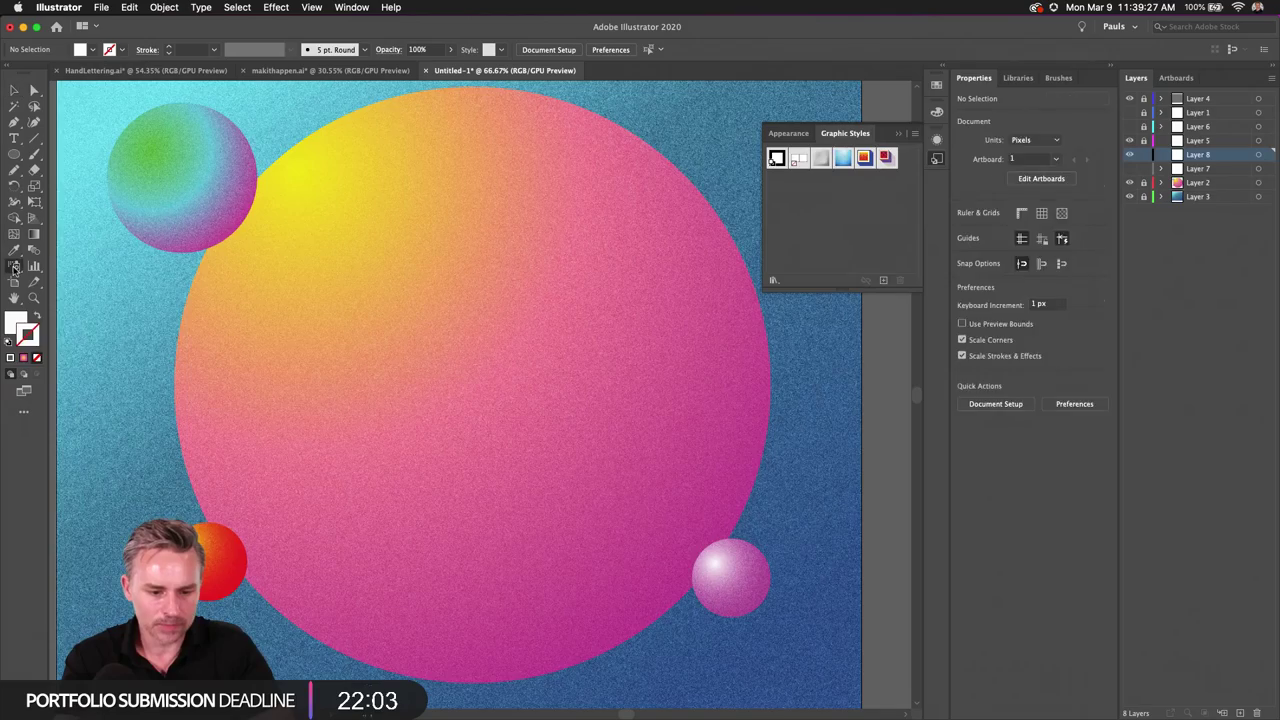
Step: Pick the Symbol Sprayer, undo a trial spray, and open its Symbolism Tools Options (Diameter 106.29 px, Intensity 10, Density 10)
{"action": "left_click", "coordinate": [14, 267]}
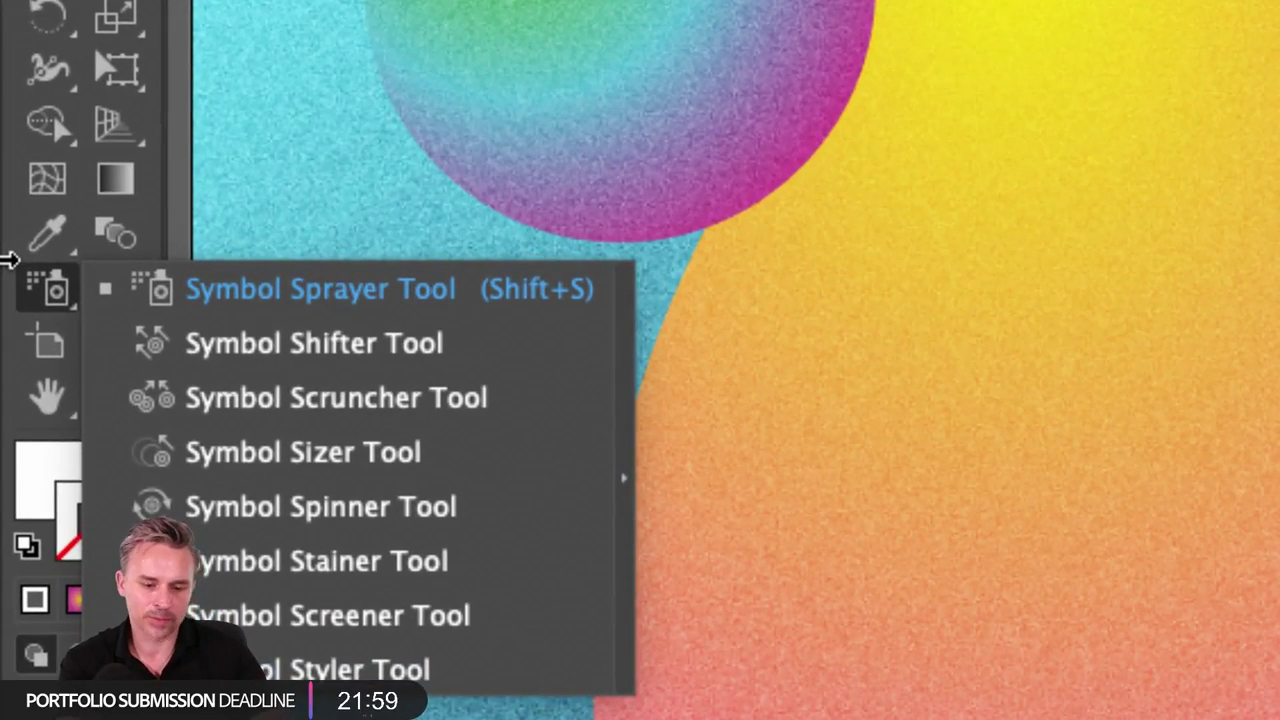
{"action": "left_click", "coordinate": [268, 298]}
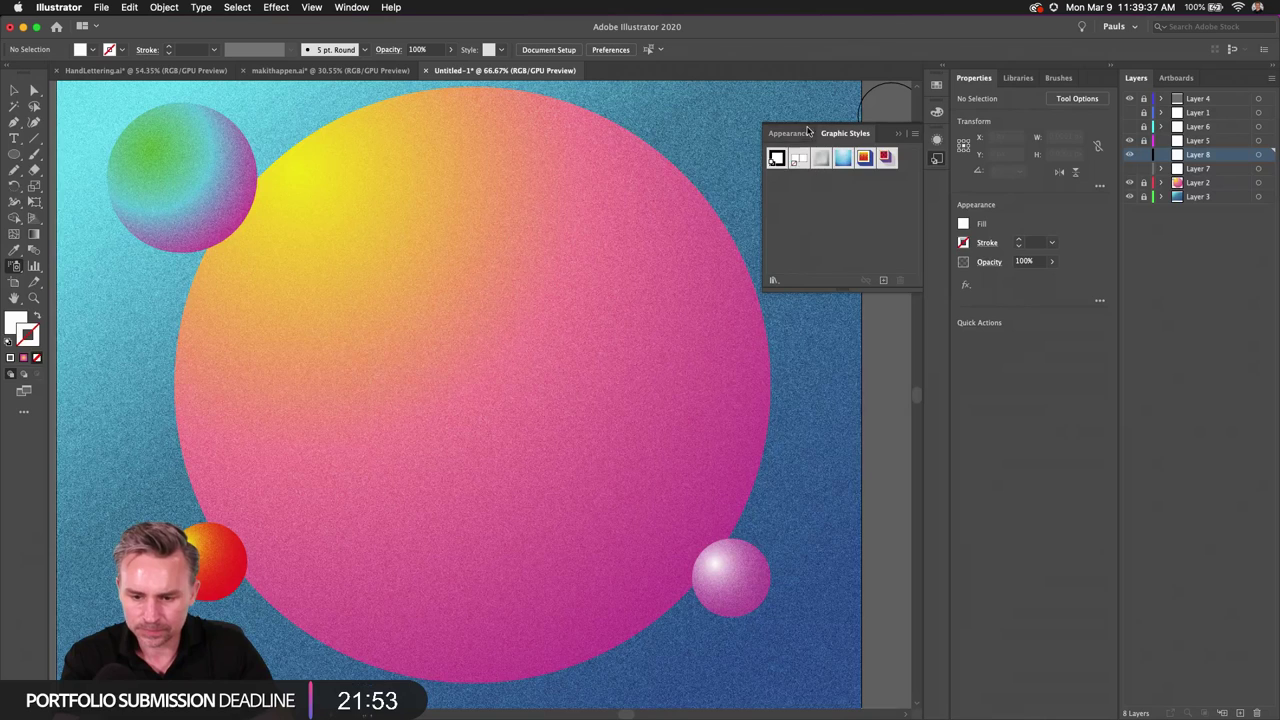
{"action": "mouse_move", "coordinate": [235, 432]}
{"action": "left_mouse_down"}
{"action": "mouse_move", "coordinate": [323, 337]}
{"action": "mouse_move", "coordinate": [531, 466]}
{"action": "left_mouse_up"}
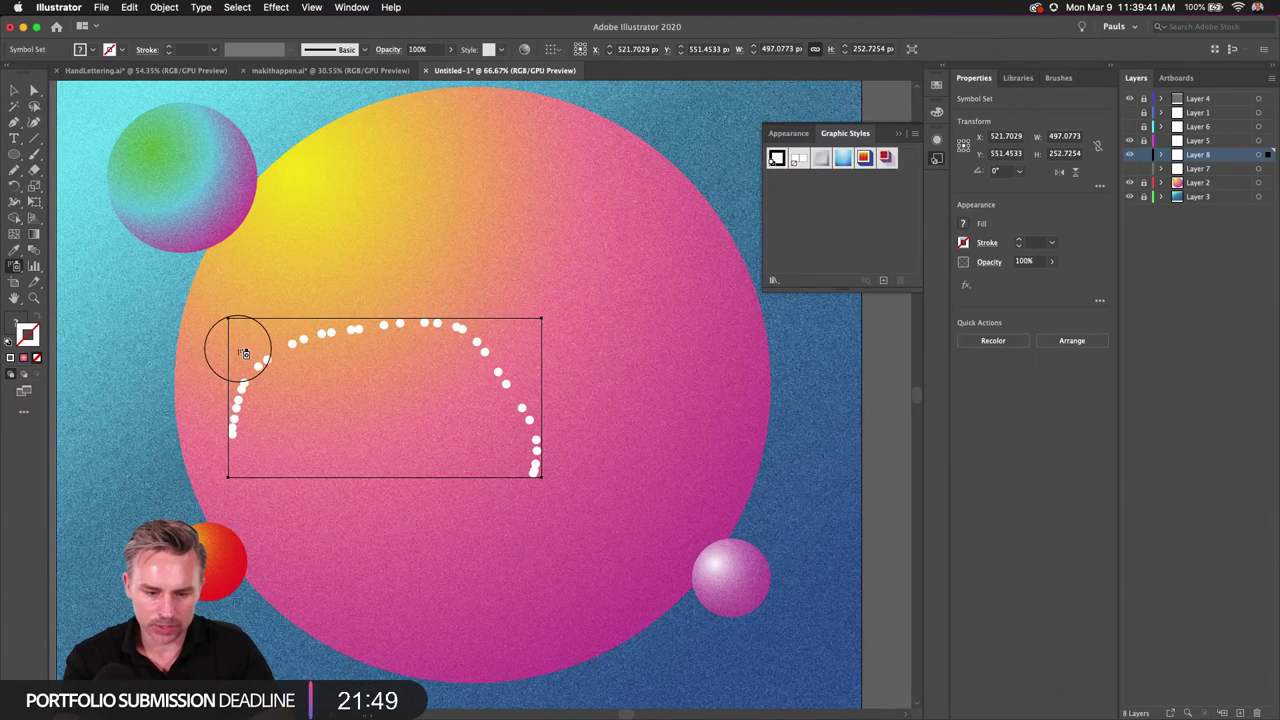
{"action": "key", "text": "super+z"}
{"action": "double_click", "coordinate": [14, 266]}
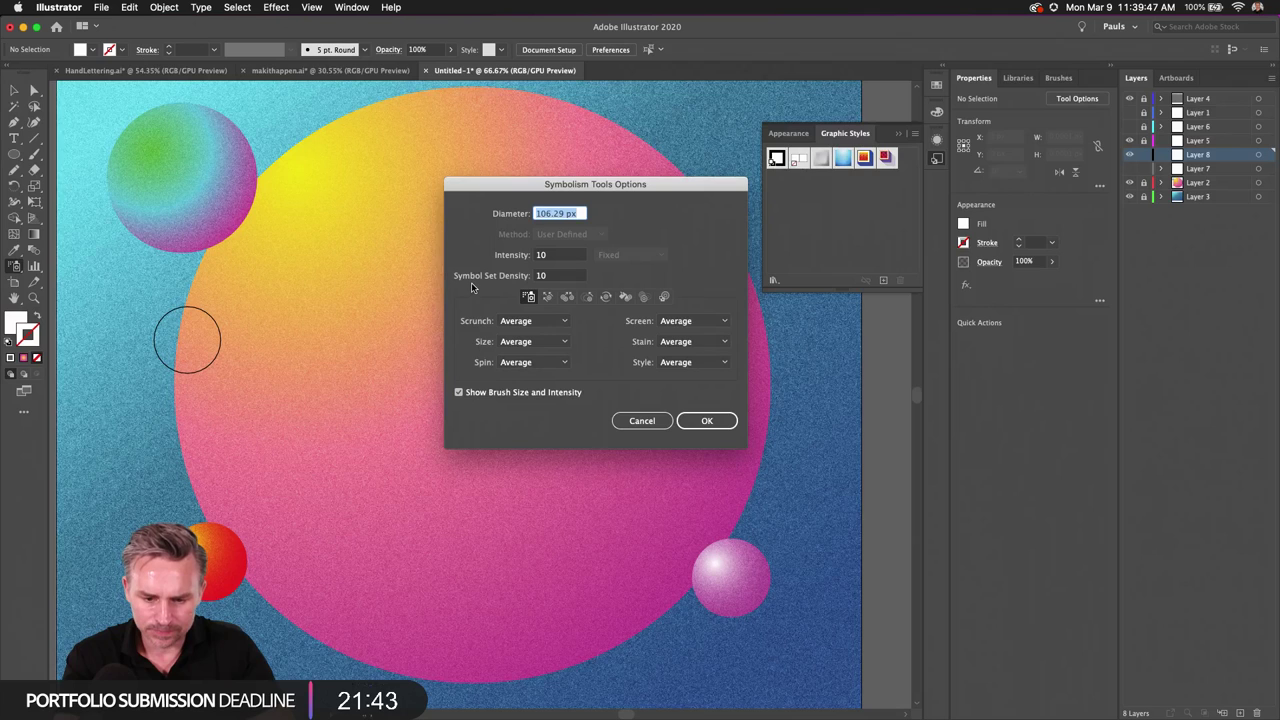
Step: Leave the sprayed symbol Size at Average and confirm the Symbolism Tools Options
{"action": "left_click", "coordinate": [549, 342]}
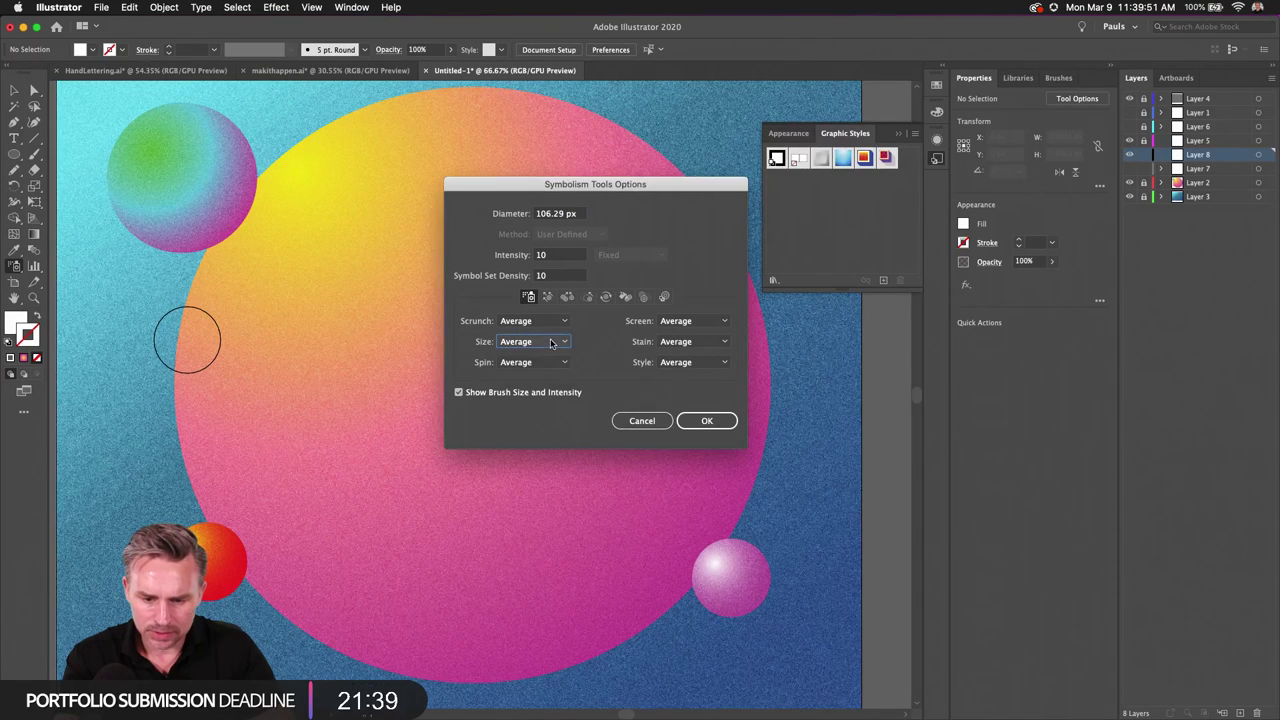
{"action": "left_click", "coordinate": [535, 370]}
{"action": "left_click", "coordinate": [542, 344]}
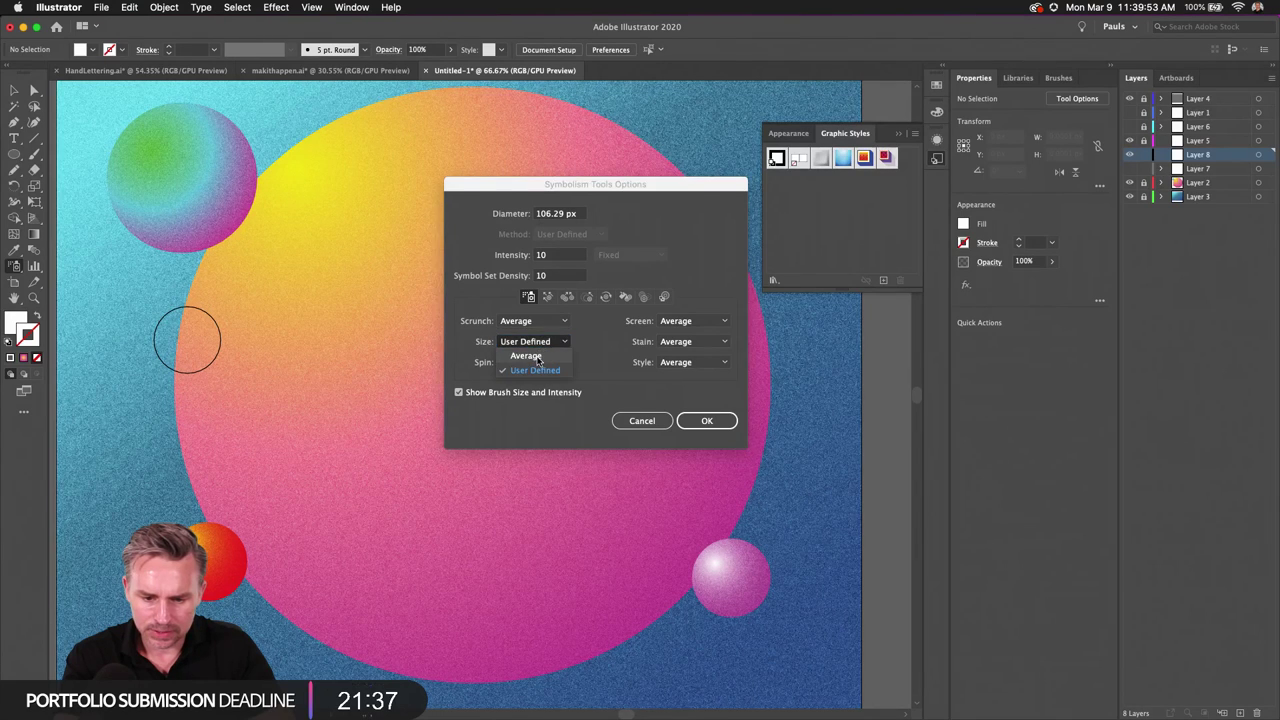
{"action": "left_click", "coordinate": [530, 356]}
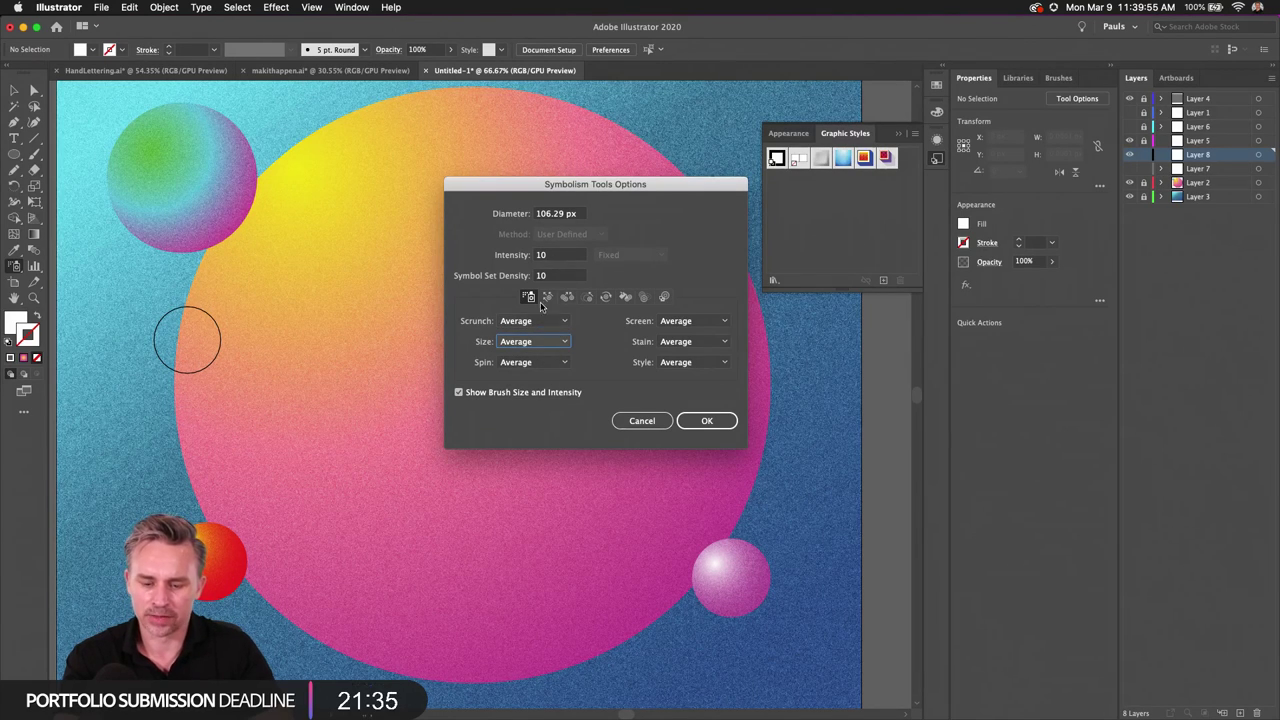
{"action": "left_click", "coordinate": [712, 420]}
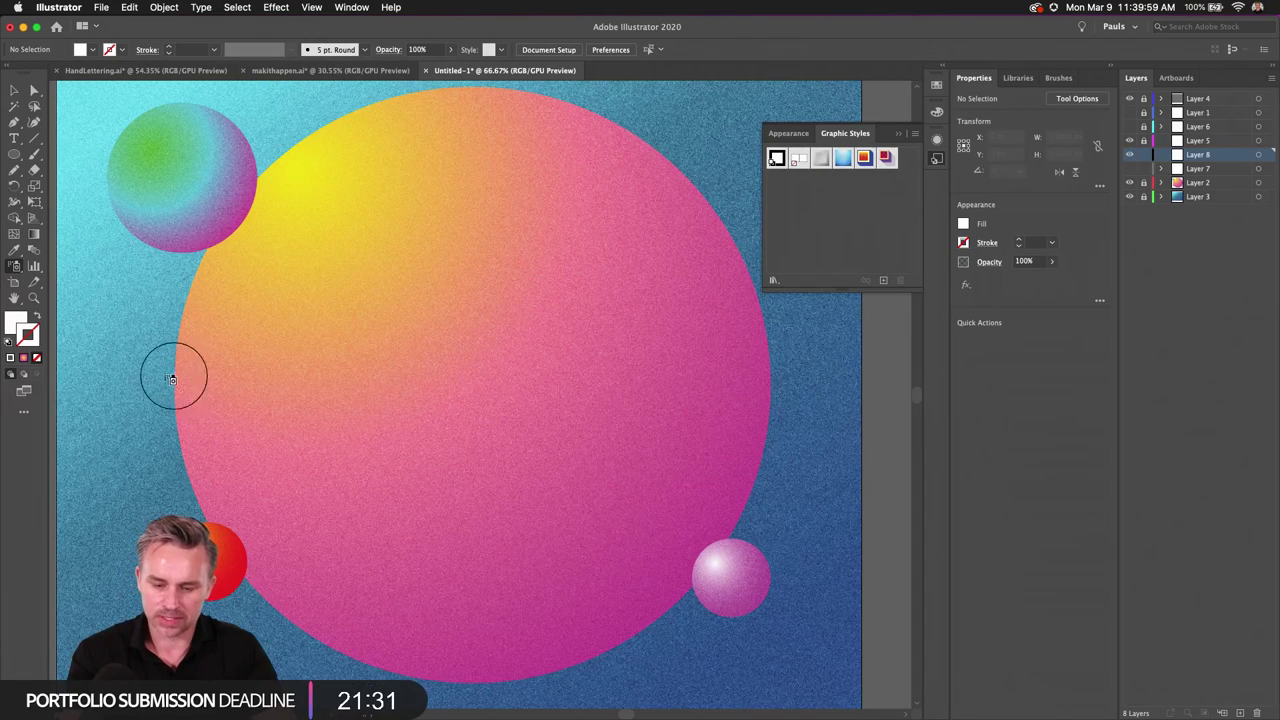
Step: With a larger Symbol Sprayer brush, spray an S-curve of white dots across the gradient circle
{"action": "key", "text": "bracketright"}
{"action": "key", "text": "bracketright"}
{"action": "key", "text": "bracketright"}
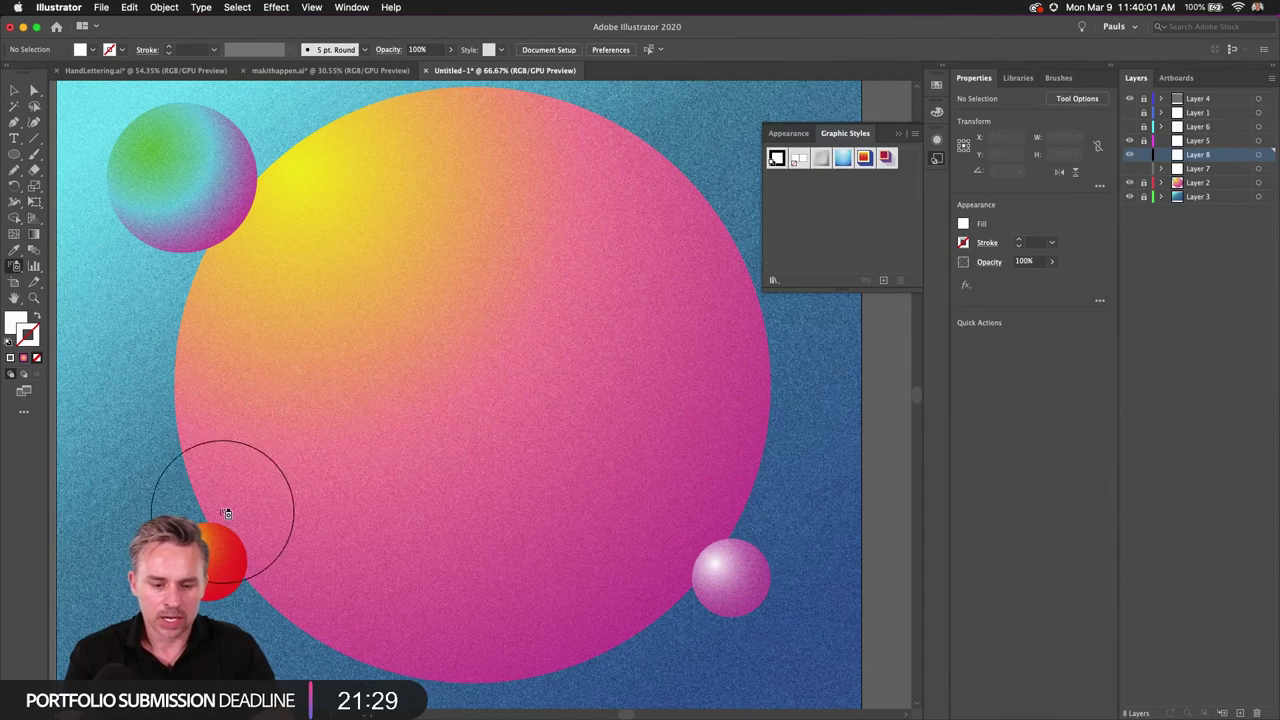
{"action": "mouse_move", "coordinate": [94, 586]}
{"action": "left_mouse_down"}
{"action": "mouse_move", "coordinate": [203, 446]}
{"action": "mouse_move", "coordinate": [866, 380]}
{"action": "left_mouse_up"}
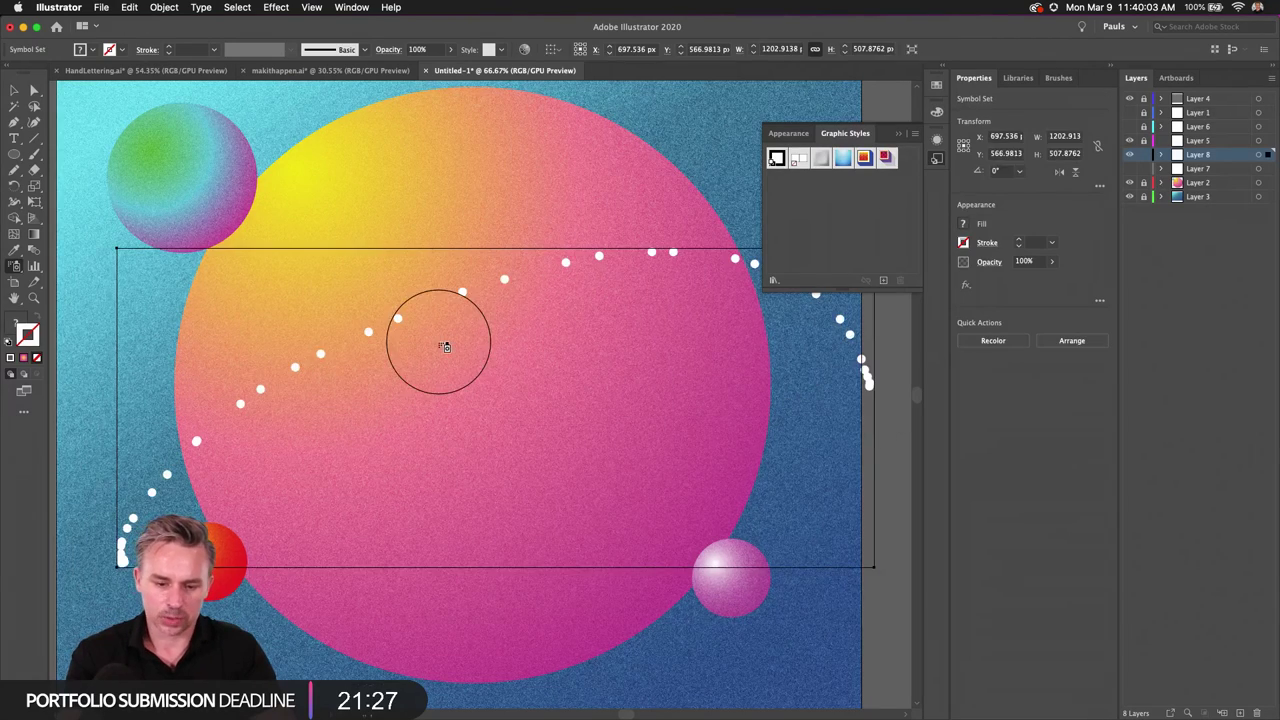
{"action": "key", "text": "super+z"}
{"action": "mouse_move", "coordinate": [263, 360]}
{"action": "left_mouse_down"}
{"action": "mouse_move", "coordinate": [350, 449]}
{"action": "mouse_move", "coordinate": [518, 268]}
{"action": "mouse_move", "coordinate": [632, 396]}
{"action": "mouse_move", "coordinate": [692, 360]}
{"action": "left_mouse_up"}
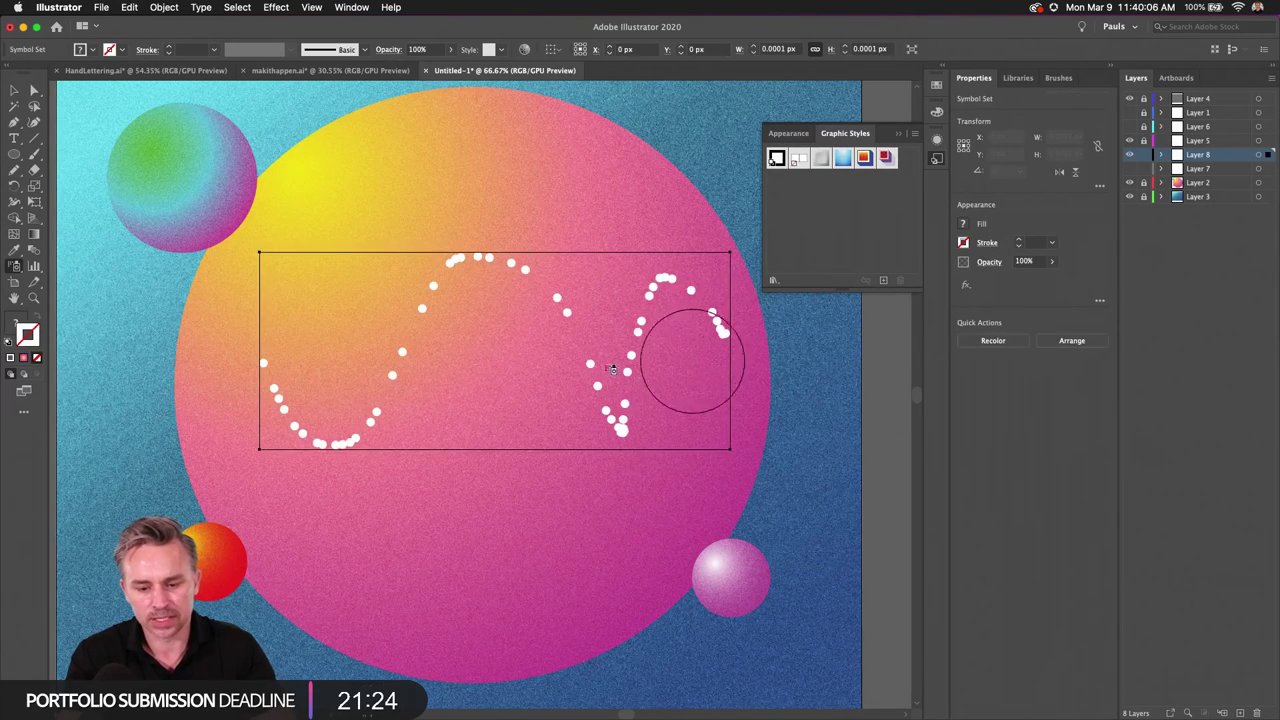
Step: Enlarge a few dots on the left arc and at the curve's right end
{"action": "left_click", "coordinate": [15, 266]}
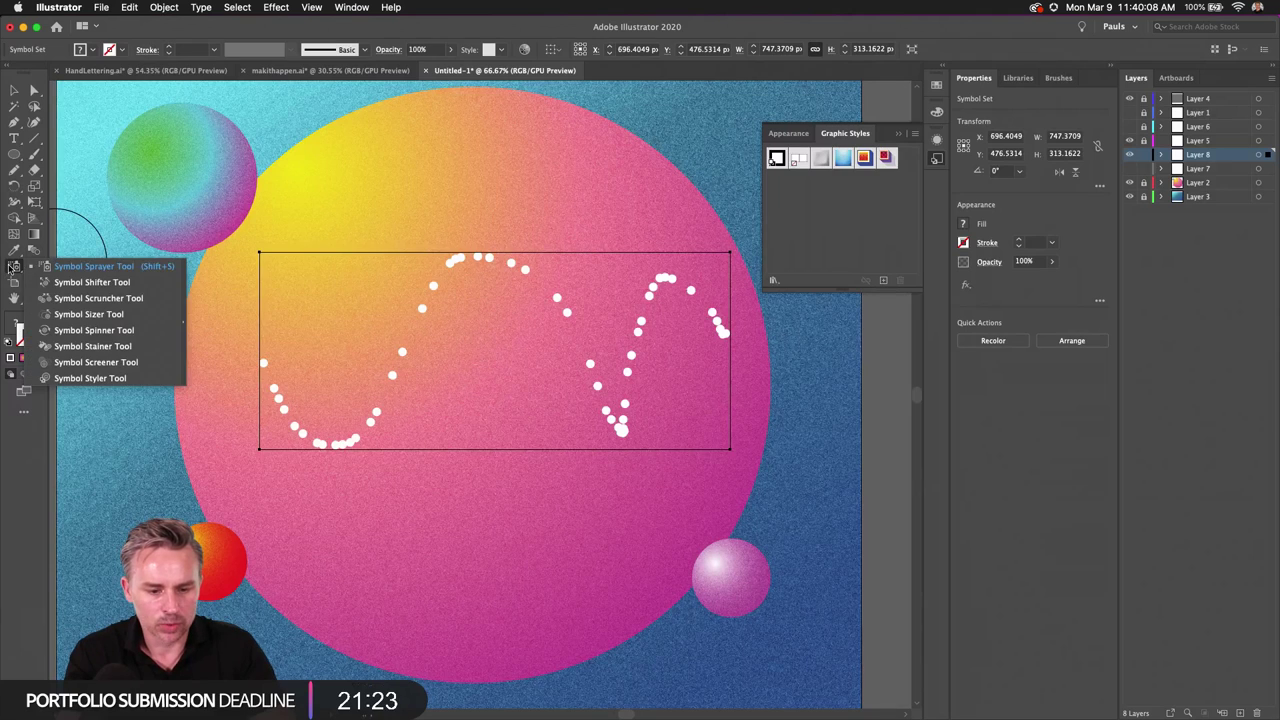
{"action": "left_click", "coordinate": [111, 300]}
{"action": "mouse_move", "coordinate": [314, 414]}
{"action": "left_mouse_down"}
{"action": "mouse_move", "coordinate": [357, 471]}
{"action": "mouse_move", "coordinate": [360, 391]}
{"action": "left_mouse_up"}
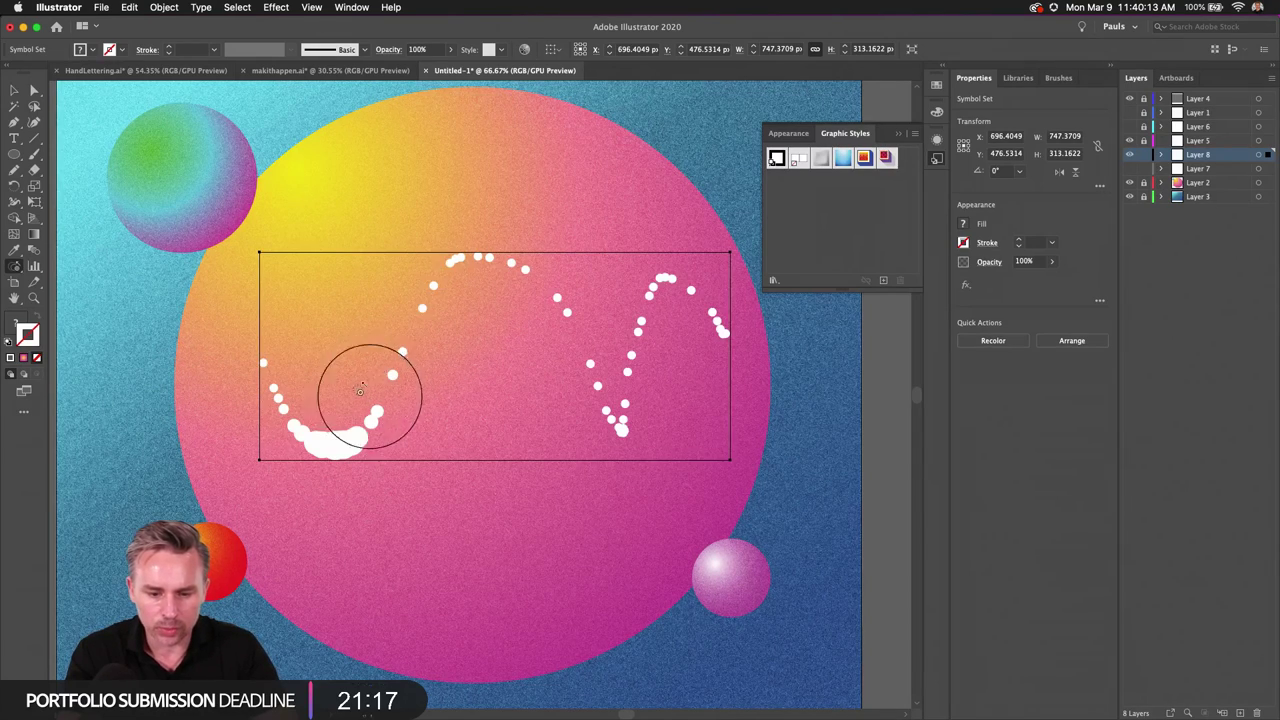
{"action": "key", "text": "super+z"}
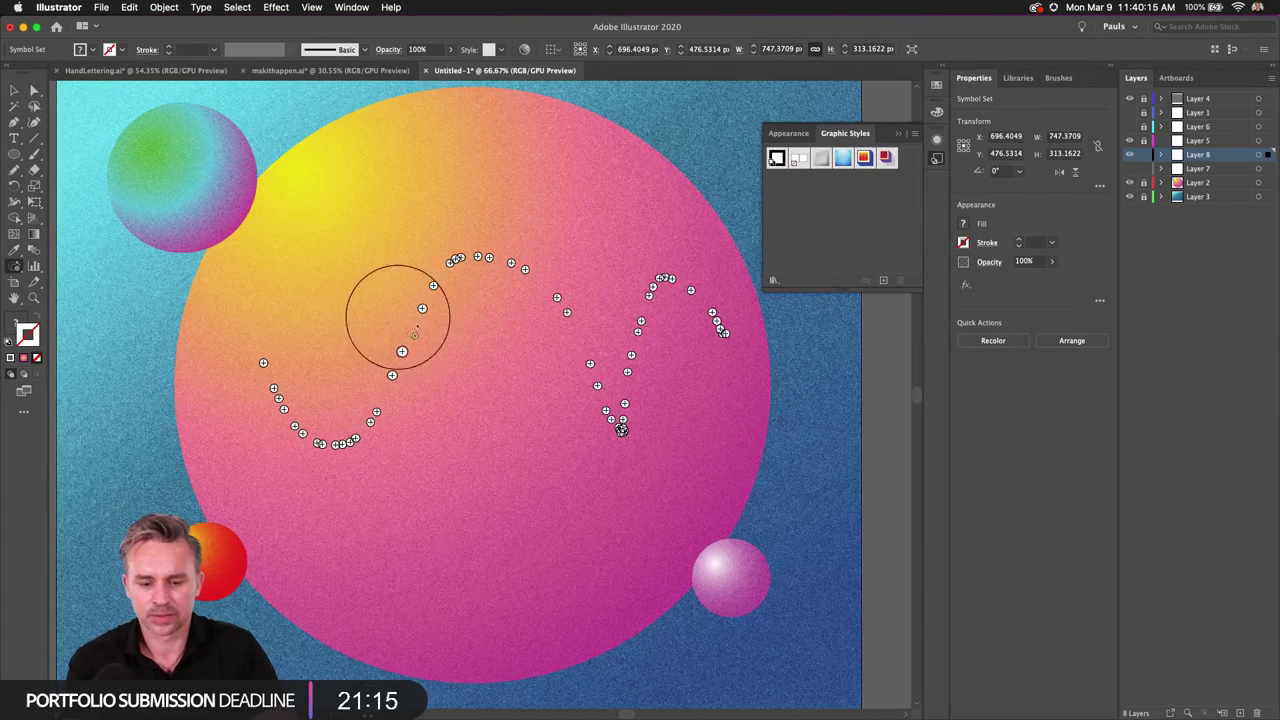
{"action": "mouse_move", "coordinate": [400, 298]}
{"action": "left_mouse_down"}
{"action": "mouse_move", "coordinate": [486, 257]}
{"action": "mouse_move", "coordinate": [560, 350]}
{"action": "left_mouse_up"}
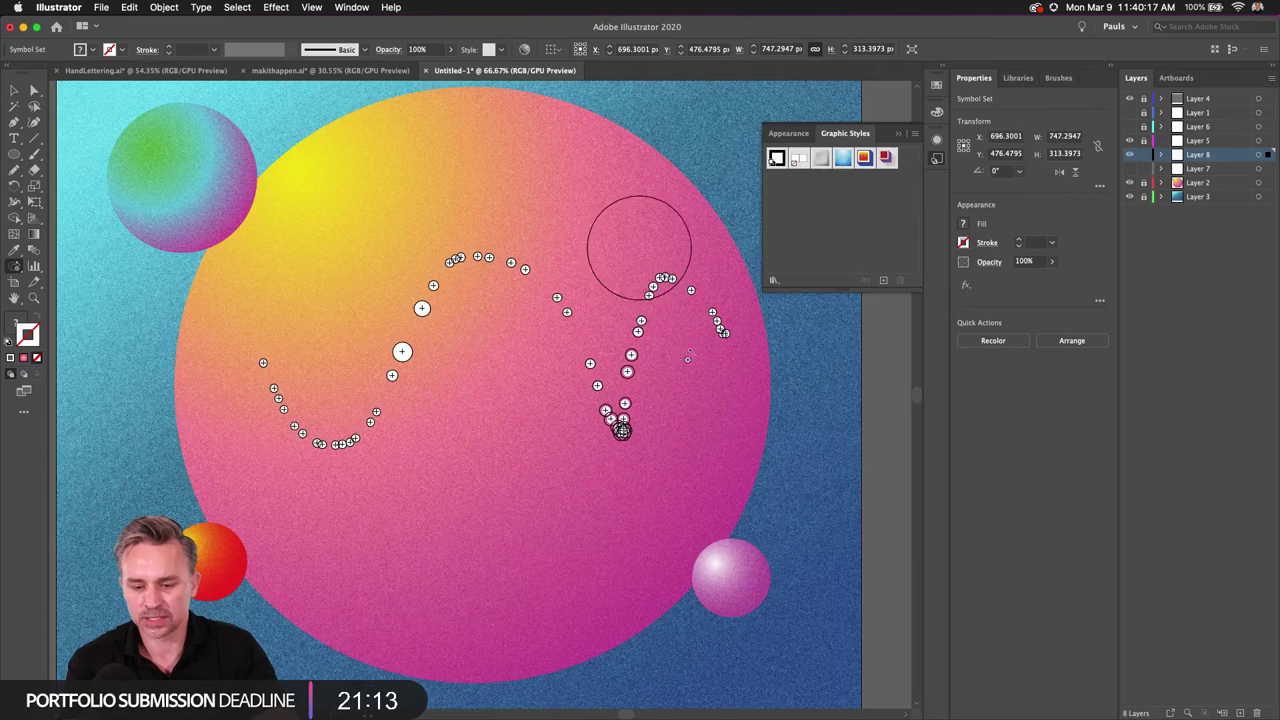
{"action": "mouse_move", "coordinate": [638, 247]}
{"action": "left_mouse_down"}
{"action": "mouse_move", "coordinate": [684, 209]}
{"action": "mouse_move", "coordinate": [731, 300]}
{"action": "left_mouse_up"}
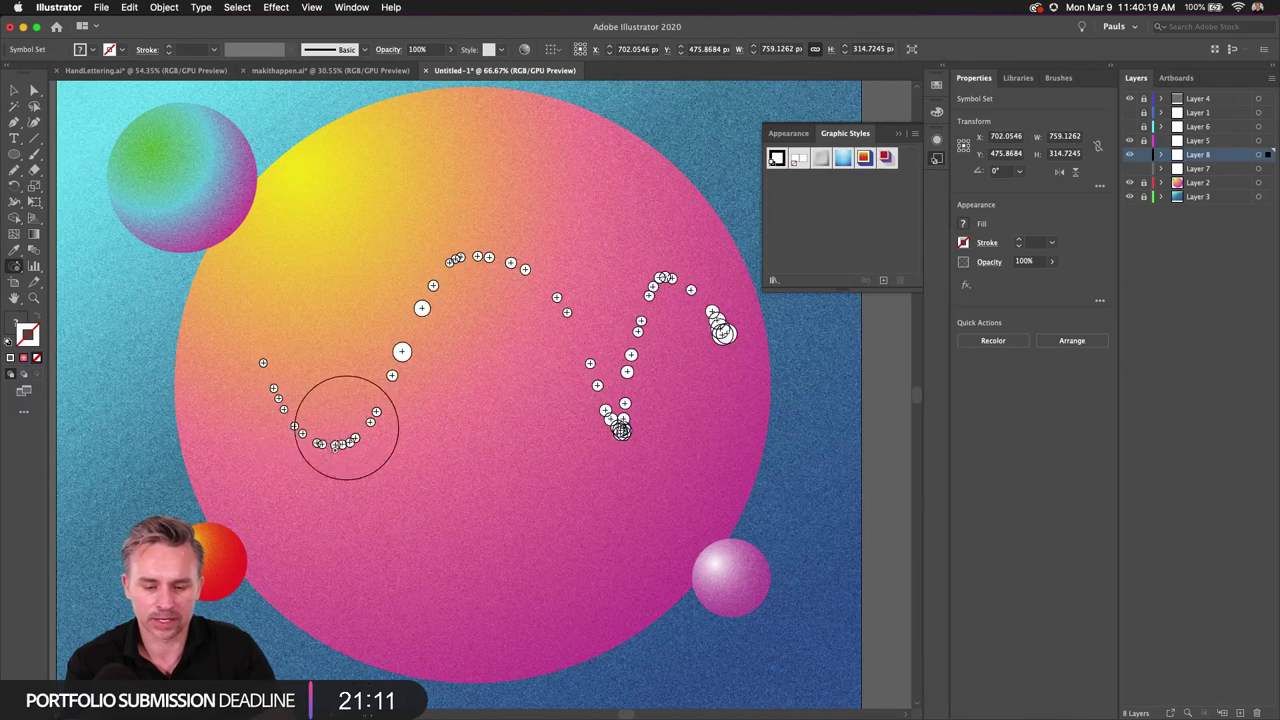
{"action": "left_click_drag", "start_coordinate": [346, 428], "coordinate": [200, 410]}
Step: Push the dots up, down and sideways with the Symbol Shifter for a looser scatter
{"action": "mouse_move", "coordinate": [15, 265]}
{"action": "left_mouse_down"}
{"action": "mouse_move", "coordinate": [38, 297]}
{"action": "mouse_move", "coordinate": [72, 286]}
{"action": "left_mouse_up"}
{"action": "left_click_drag", "start_coordinate": [300, 434], "coordinate": [398, 508]}
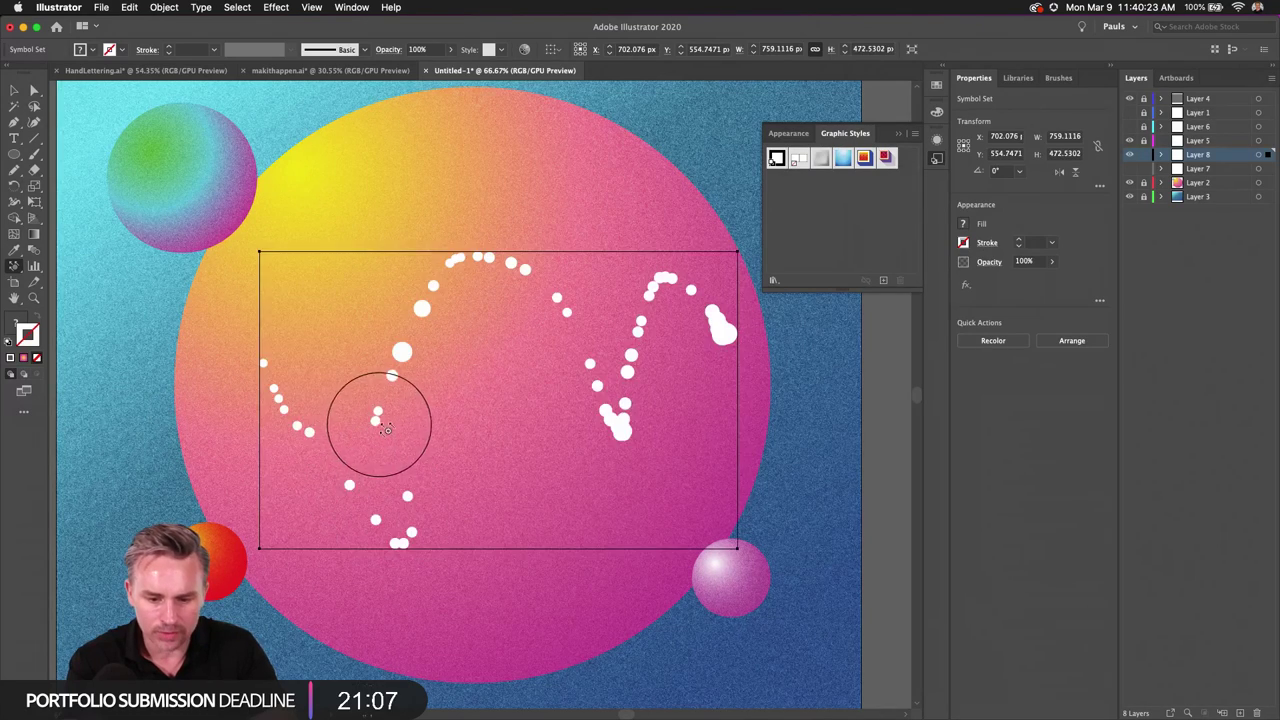
{"action": "left_click_drag", "start_coordinate": [377, 423], "coordinate": [228, 330]}
{"action": "mouse_move", "coordinate": [378, 343]}
{"action": "left_mouse_down"}
{"action": "mouse_move", "coordinate": [480, 435]}
{"action": "mouse_move", "coordinate": [510, 488]}
{"action": "left_mouse_up"}
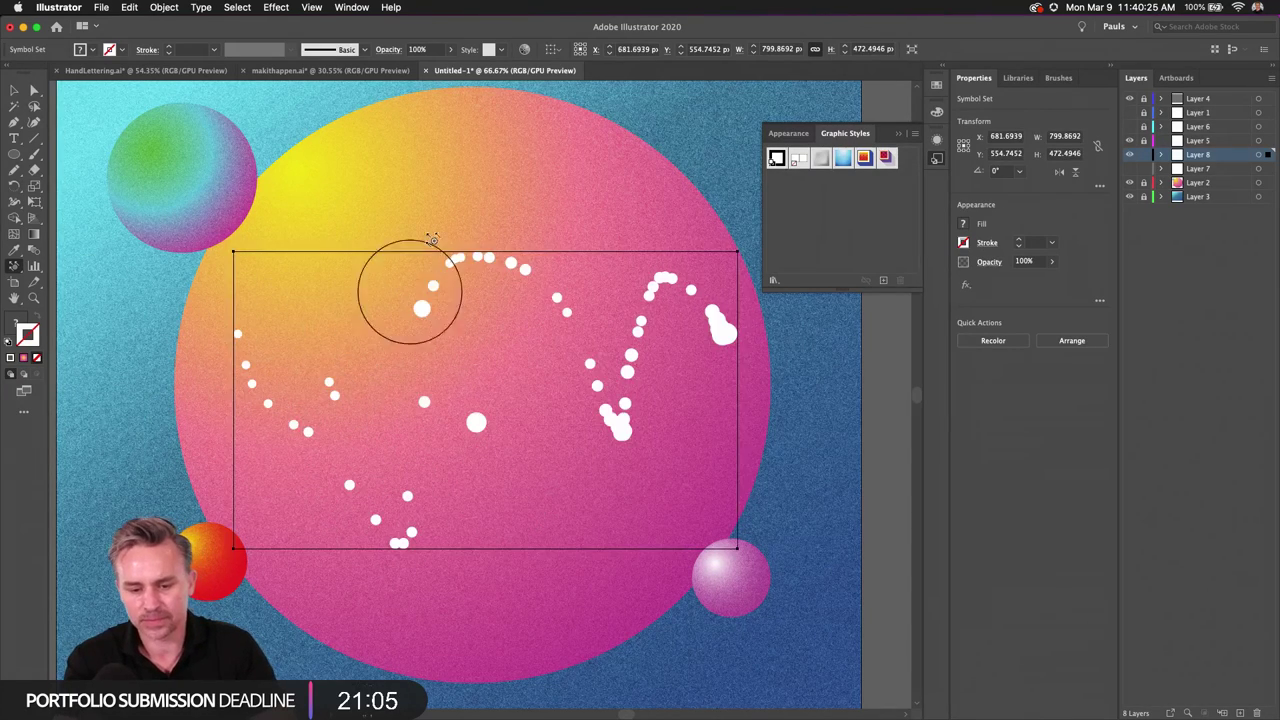
{"action": "mouse_move", "coordinate": [463, 286]}
{"action": "left_mouse_down"}
{"action": "mouse_move", "coordinate": [524, 113]}
{"action": "mouse_move", "coordinate": [457, 251]}
{"action": "mouse_move", "coordinate": [445, 250]}
{"action": "left_mouse_up"}
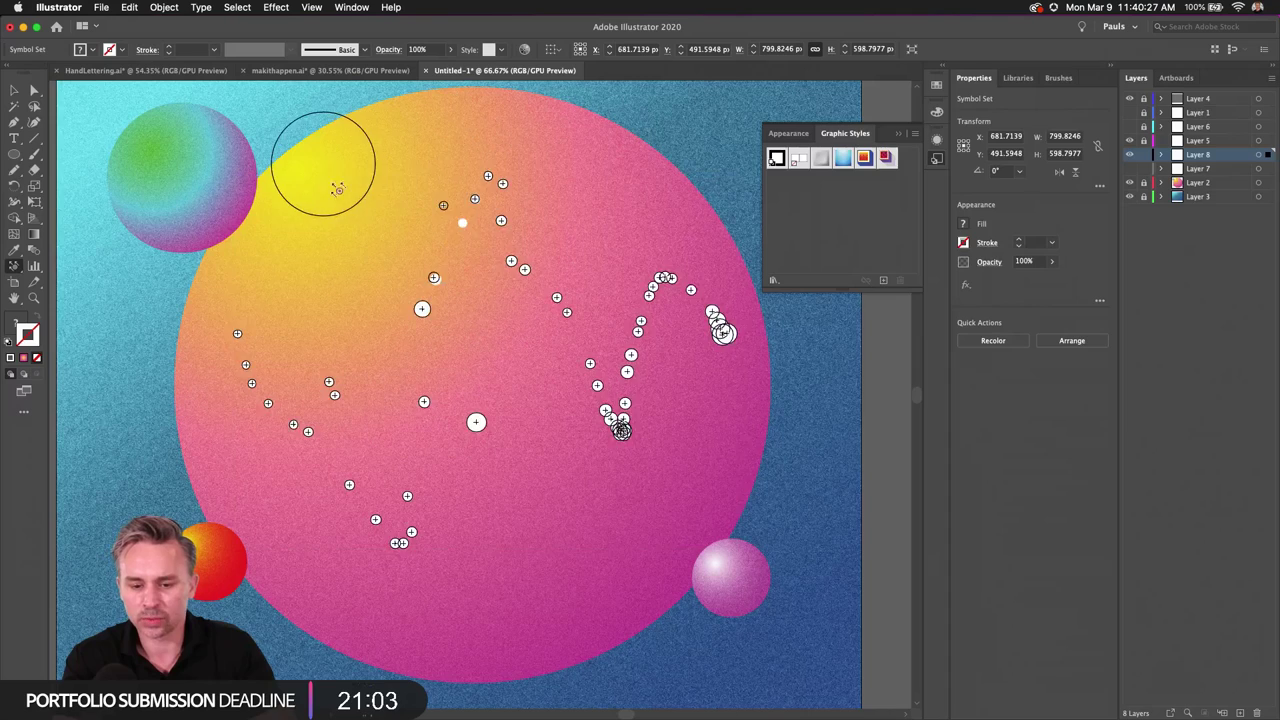
{"action": "left_click_drag", "start_coordinate": [337, 189], "coordinate": [535, 268]}
{"action": "left_click_drag", "start_coordinate": [657, 207], "coordinate": [650, 215]}
{"action": "mouse_move", "coordinate": [543, 430]}
{"action": "left_mouse_down"}
{"action": "mouse_move", "coordinate": [552, 420]}
{"action": "mouse_move", "coordinate": [541, 472]}
{"action": "mouse_move", "coordinate": [592, 478]}
{"action": "mouse_move", "coordinate": [632, 453]}
{"action": "mouse_move", "coordinate": [609, 463]}
{"action": "mouse_move", "coordinate": [609, 500]}
{"action": "left_mouse_up"}
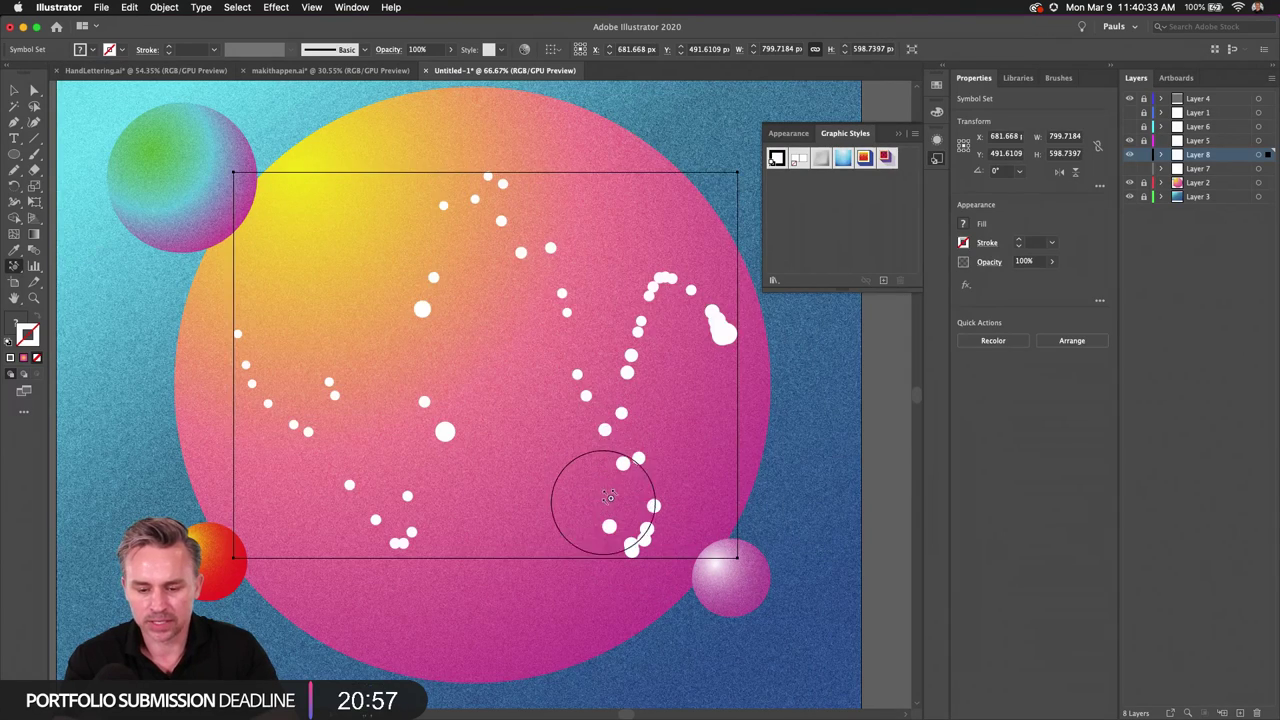
{"action": "left_click_drag", "start_coordinate": [465, 452], "coordinate": [433, 445]}
{"action": "left_click_drag", "start_coordinate": [505, 425], "coordinate": [480, 414]}
{"action": "double_click", "coordinate": [13, 266]}
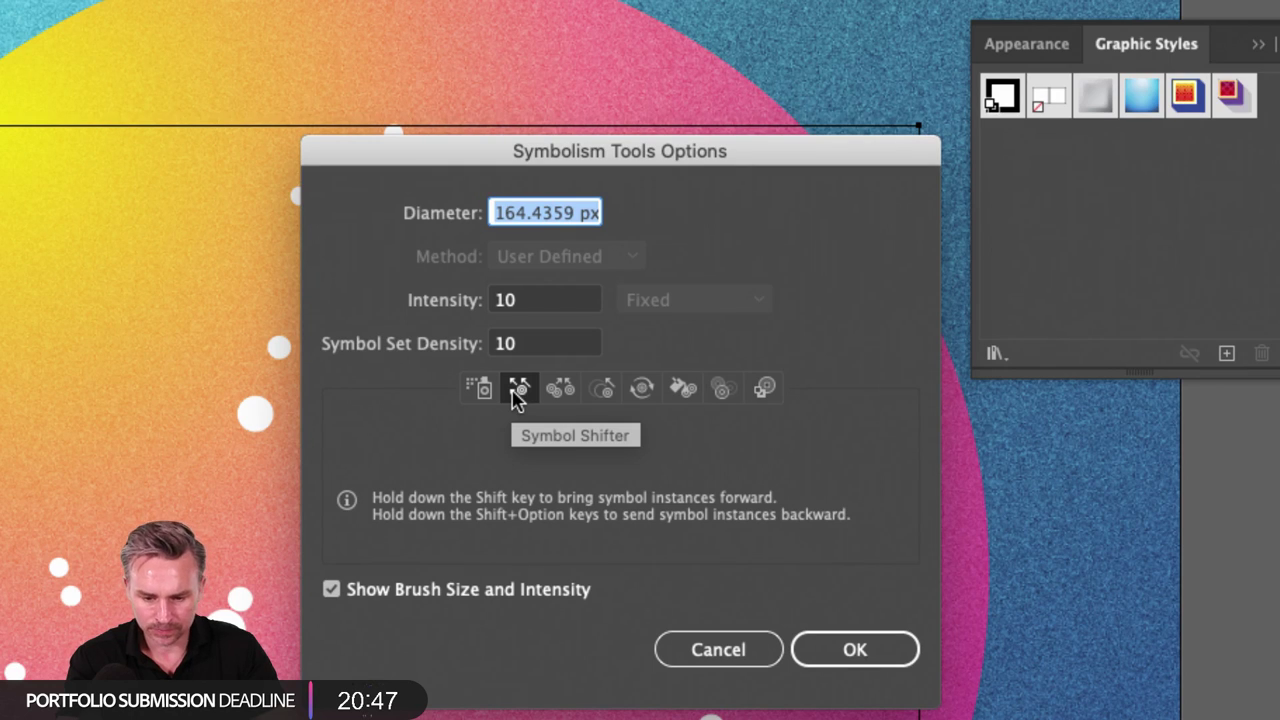
{"action": "left_click", "coordinate": [506, 299]}
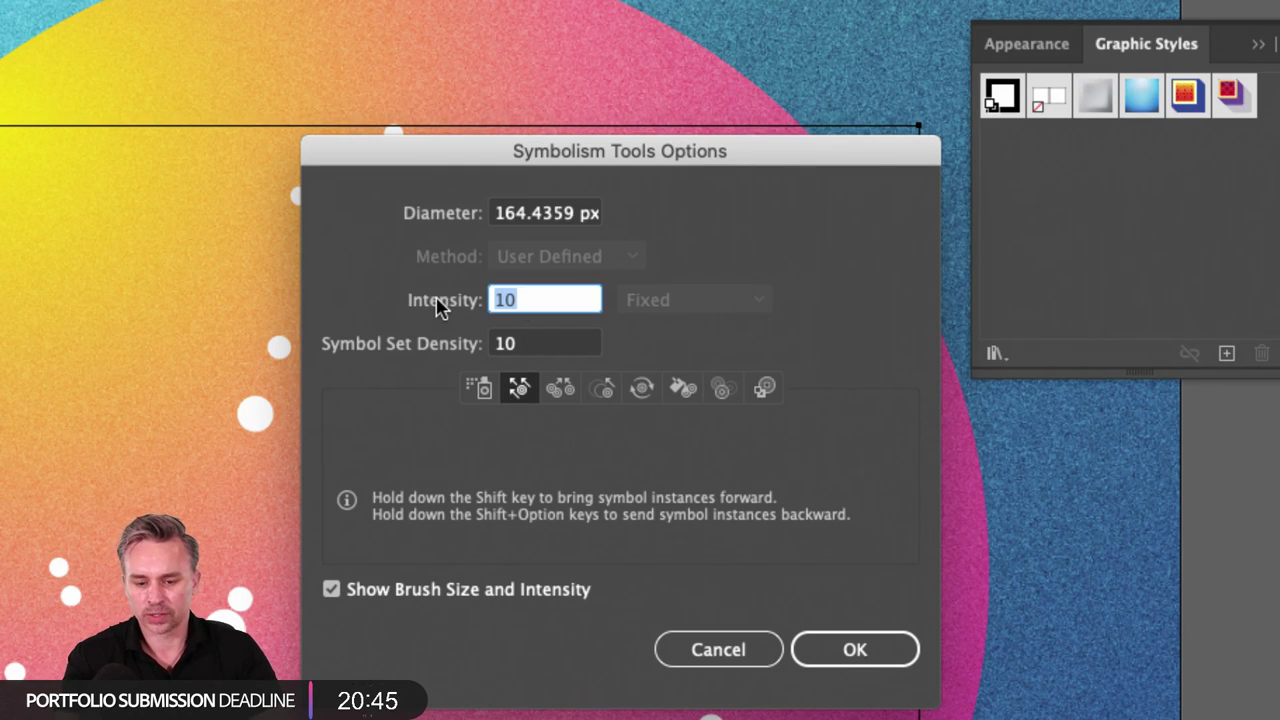
{"action": "type", "text": "10"}
{"action": "key", "text": "Tab"}
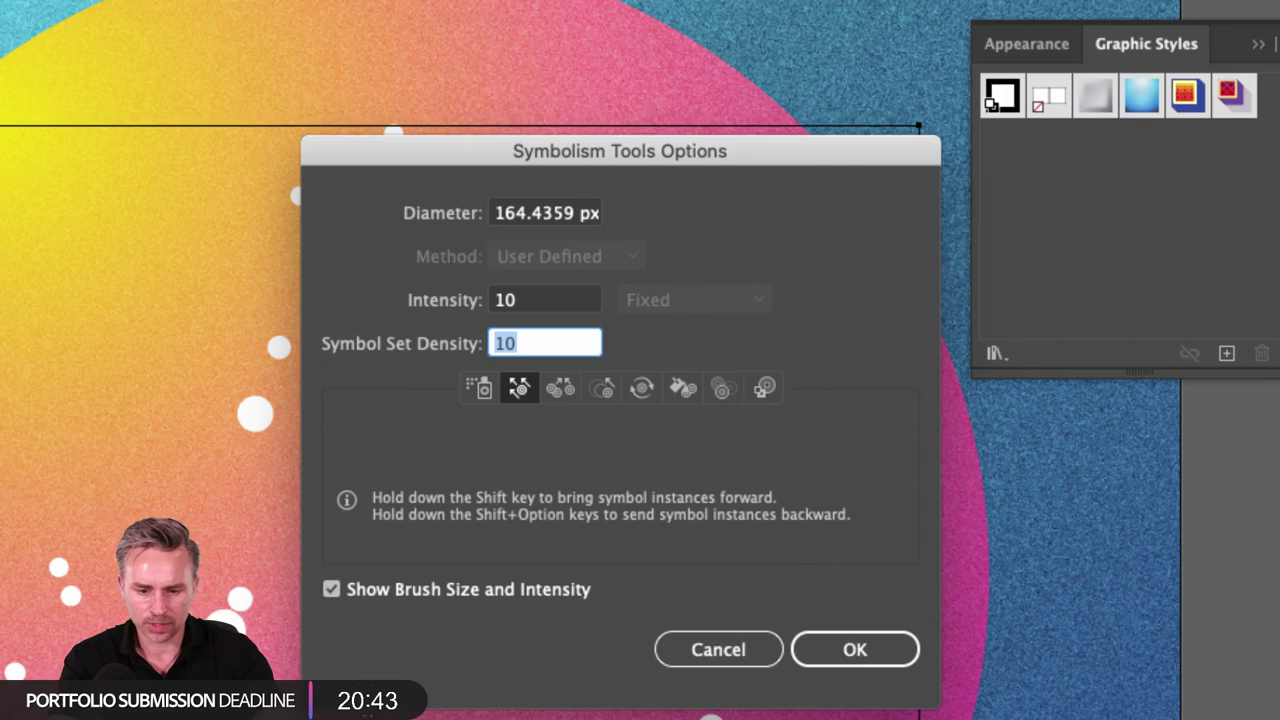
{"action": "left_click", "coordinate": [525, 303]}
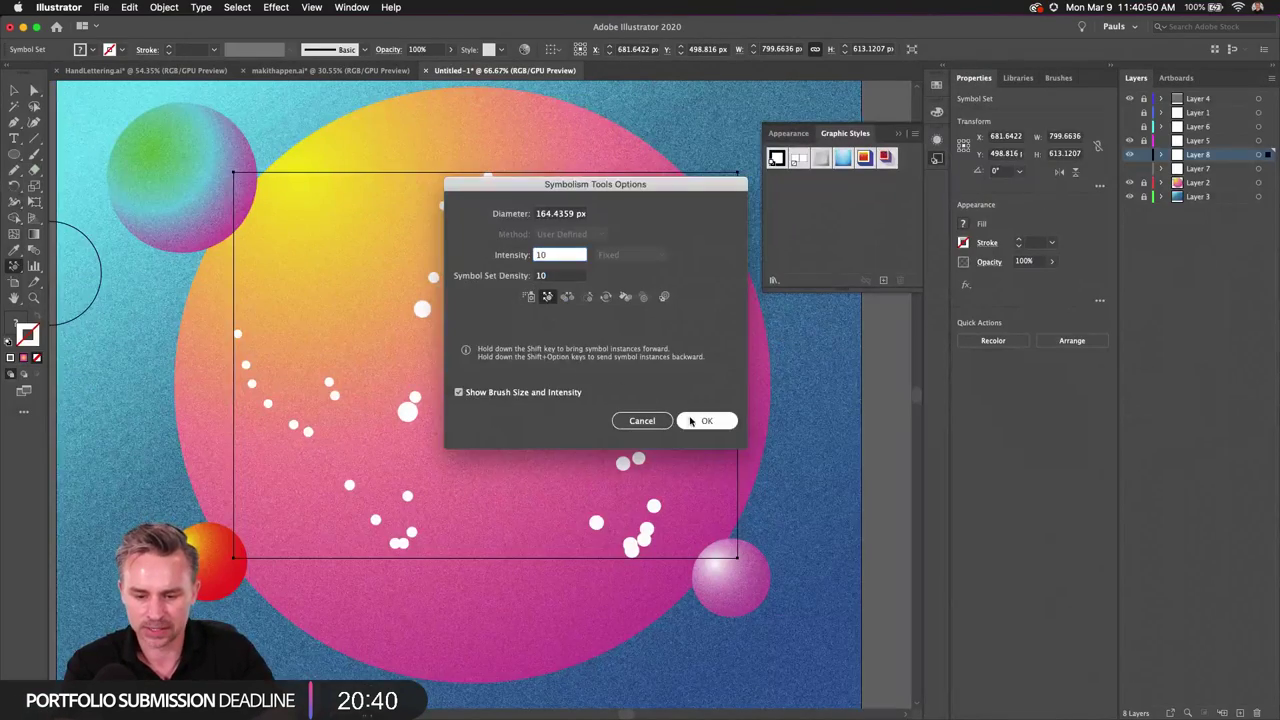
{"action": "left_click", "coordinate": [855, 649]}
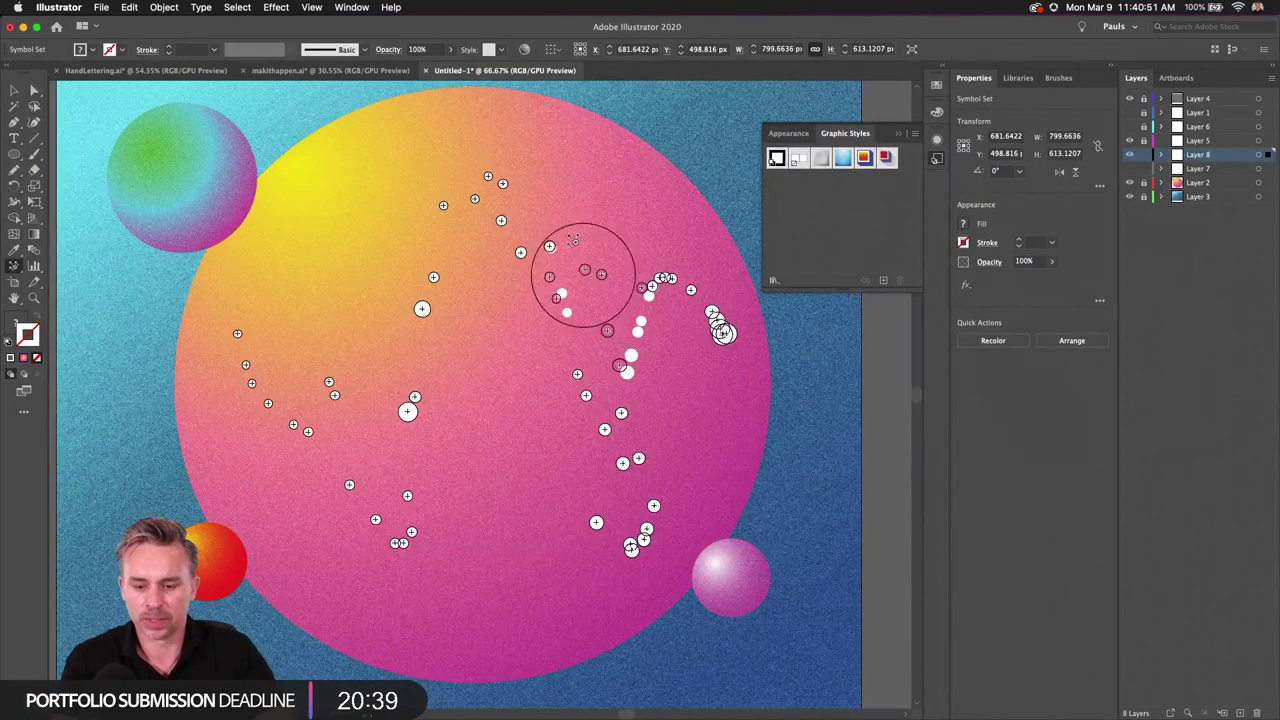
Step: Shift the white dots wider across the circle and past its right edge
{"action": "mouse_move", "coordinate": [583, 275]}
{"action": "left_mouse_down"}
{"action": "mouse_move", "coordinate": [569, 206]}
{"action": "mouse_move", "coordinate": [634, 291]}
{"action": "mouse_move", "coordinate": [686, 277]}
{"action": "mouse_move", "coordinate": [785, 423]}
{"action": "mouse_move", "coordinate": [737, 337]}
{"action": "mouse_move", "coordinate": [762, 372]}
{"action": "mouse_move", "coordinate": [726, 409]}
{"action": "mouse_move", "coordinate": [748, 443]}
{"action": "mouse_move", "coordinate": [751, 429]}
{"action": "left_mouse_up"}
{"action": "mouse_move", "coordinate": [770, 370]}
{"action": "left_mouse_down"}
{"action": "mouse_move", "coordinate": [594, 434]}
{"action": "mouse_move", "coordinate": [357, 470]}
{"action": "mouse_move", "coordinate": [391, 408]}
{"action": "mouse_move", "coordinate": [350, 330]}
{"action": "left_mouse_up"}
{"action": "mouse_move", "coordinate": [280, 206]}
{"action": "left_mouse_down"}
{"action": "mouse_move", "coordinate": [380, 403]}
{"action": "mouse_move", "coordinate": [196, 374]}
{"action": "mouse_move", "coordinate": [814, 429]}
{"action": "mouse_move", "coordinate": [808, 457]}
{"action": "mouse_move", "coordinate": [826, 478]}
{"action": "mouse_move", "coordinate": [720, 566]}
{"action": "mouse_move", "coordinate": [829, 529]}
{"action": "left_mouse_up"}
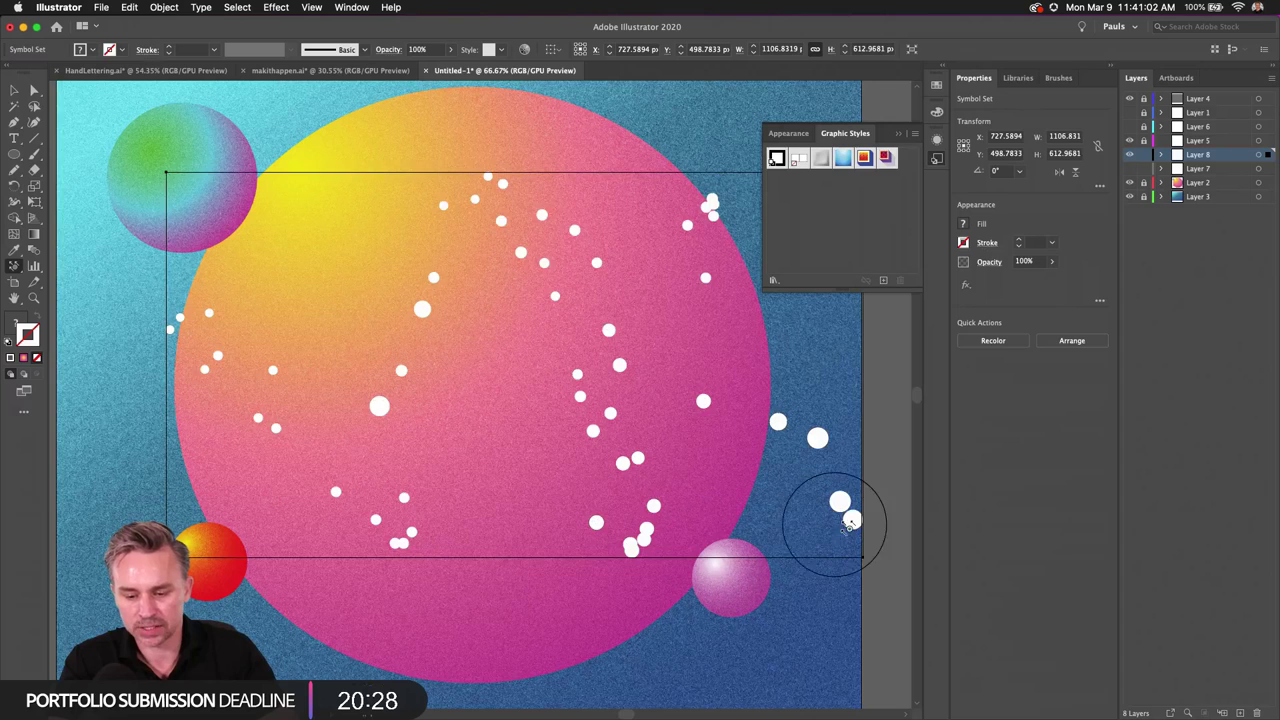
Step: Shrink dots near the right edge and the lower cluster with the Symbol Sizer
{"action": "left_click", "coordinate": [16, 267]}
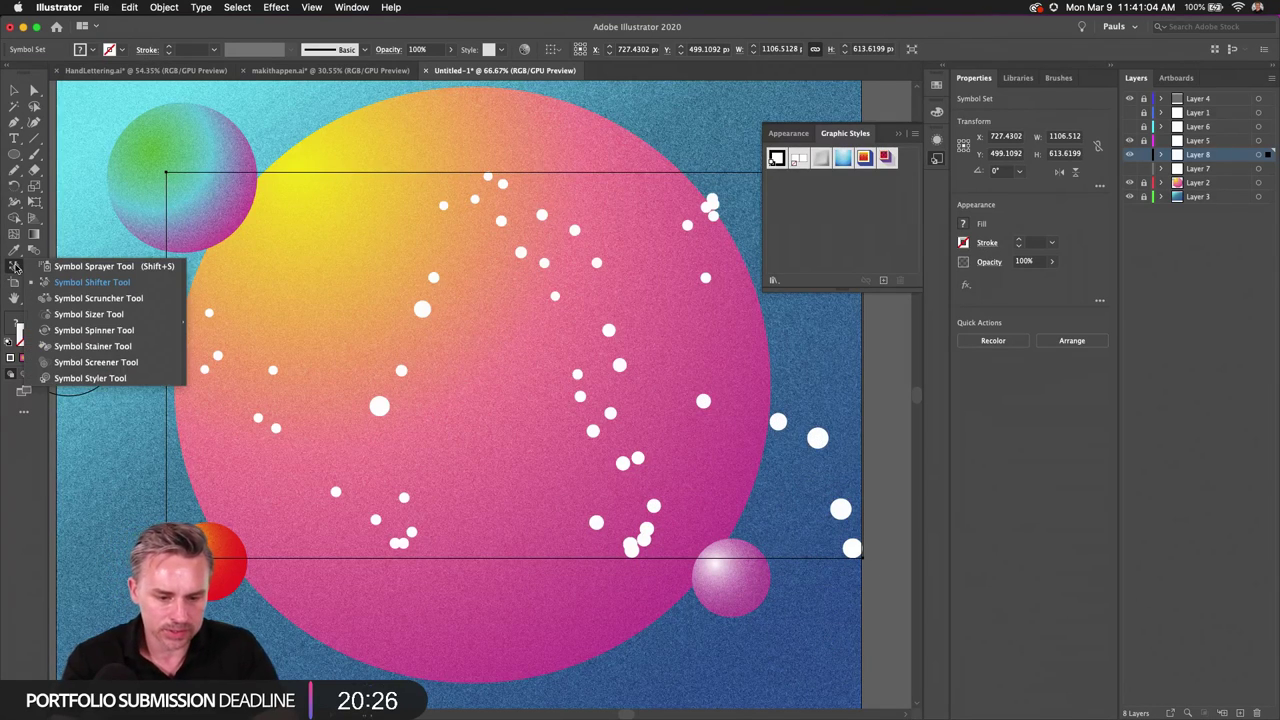
{"action": "left_click", "coordinate": [88, 314]}
{"action": "left_click", "coordinate": [818, 438]}
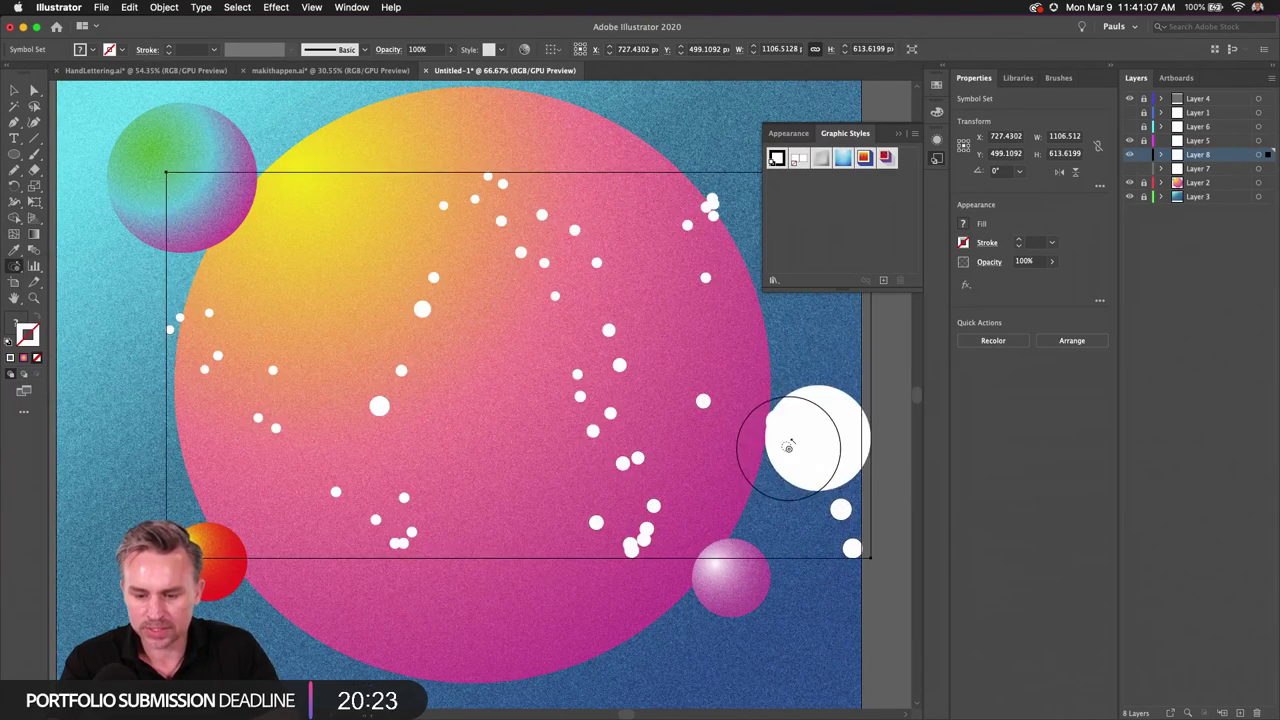
{"action": "key", "text": "super+z"}
{"action": "left_click", "coordinate": [818, 438], "text": "alt"}
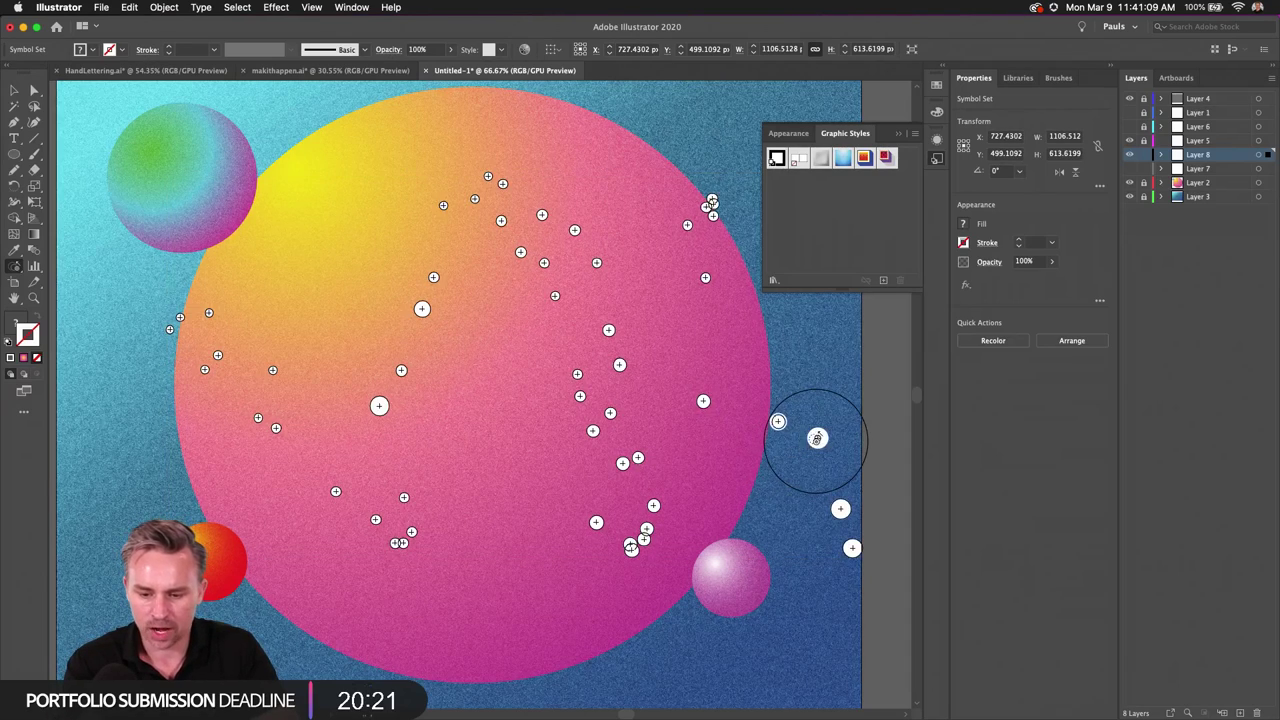
{"action": "mouse_move", "coordinate": [603, 371]}
{"action": "left_mouse_down"}
{"action": "mouse_move", "coordinate": [615, 513]}
{"action": "mouse_move", "coordinate": [601, 544]}
{"action": "mouse_move", "coordinate": [634, 536]}
{"action": "mouse_move", "coordinate": [627, 553]}
{"action": "mouse_move", "coordinate": [280, 427]}
{"action": "mouse_move", "coordinate": [355, 383]}
{"action": "mouse_move", "coordinate": [420, 391]}
{"action": "mouse_move", "coordinate": [390, 351]}
{"action": "mouse_move", "coordinate": [482, 418]}
{"action": "mouse_move", "coordinate": [721, 503]}
{"action": "mouse_move", "coordinate": [773, 466]}
{"action": "mouse_move", "coordinate": [840, 482]}
{"action": "mouse_move", "coordinate": [827, 530]}
{"action": "mouse_move", "coordinate": [837, 548]}
{"action": "mouse_move", "coordinate": [764, 515]}
{"action": "mouse_move", "coordinate": [792, 410]}
{"action": "left_mouse_up"}
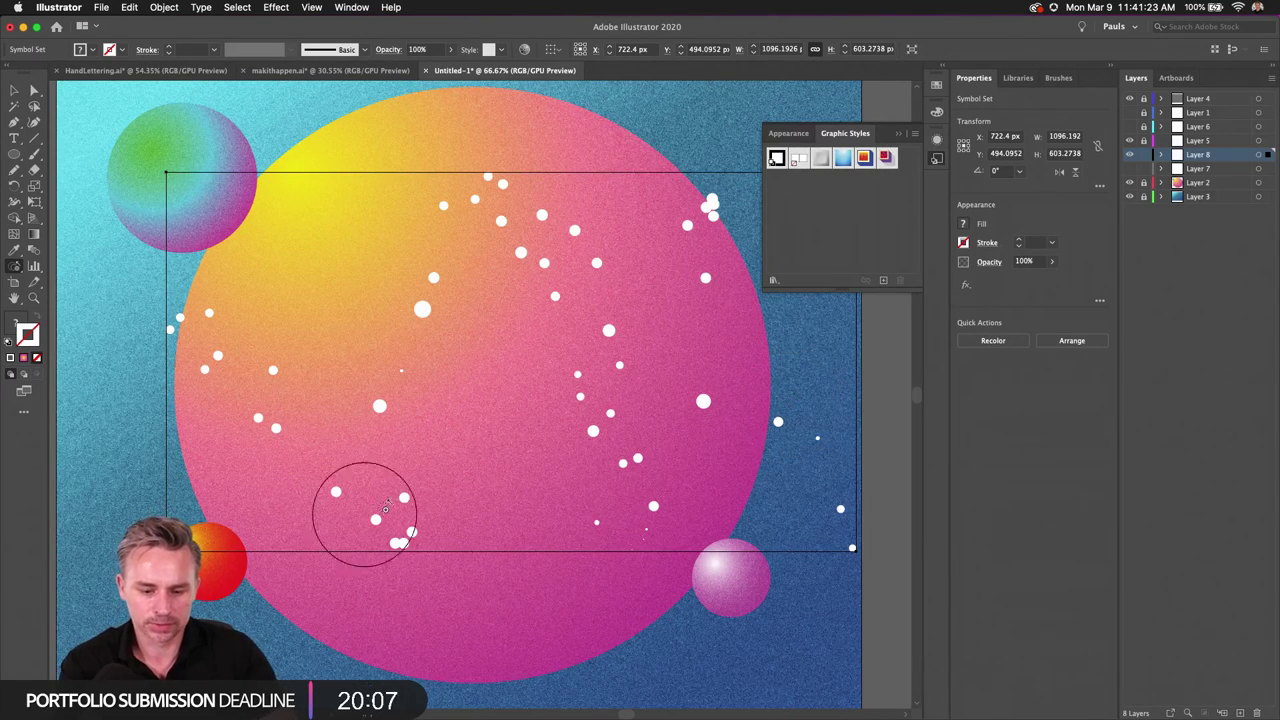
{"action": "left_click_drag", "start_coordinate": [363, 514], "coordinate": [396, 544]}
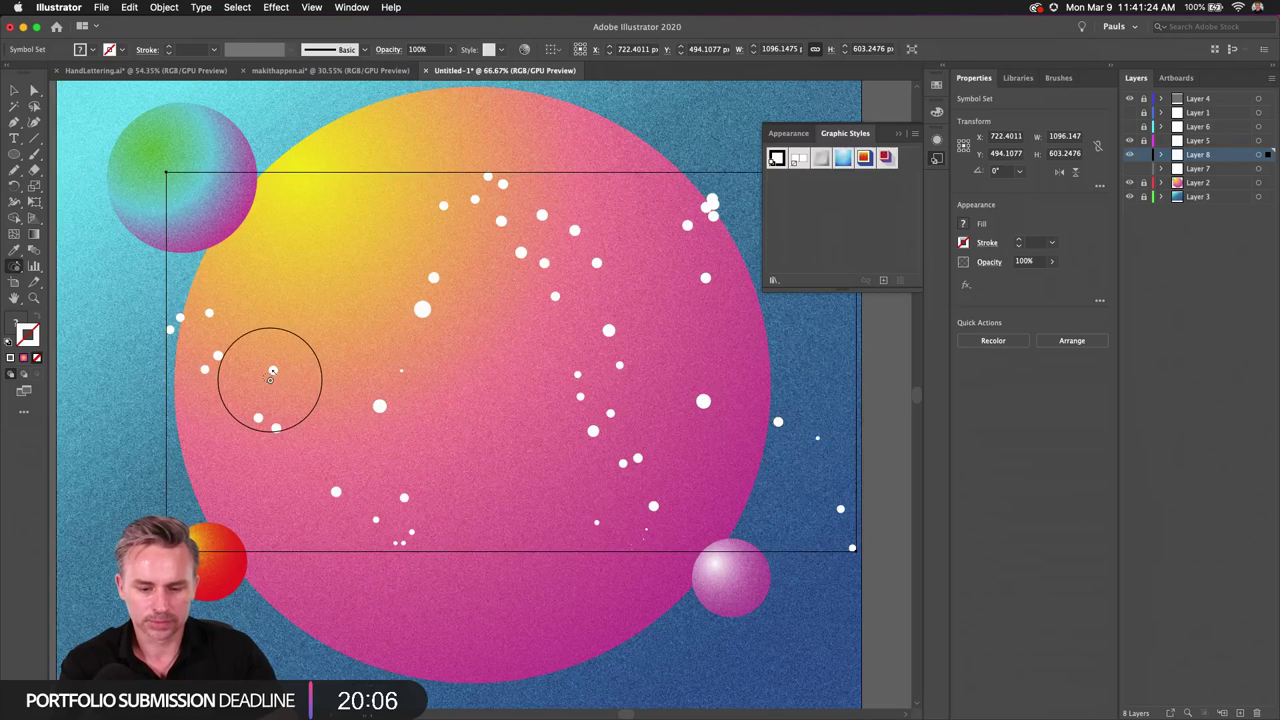
Step: Rotate the star dot set about 186° and move it up toward the artboard top
{"action": "left_click", "coordinate": [14, 92]}
{"action": "scroll", "coordinate": [240, 260], "scroll_direction": "down", "scroll_amount": 5}
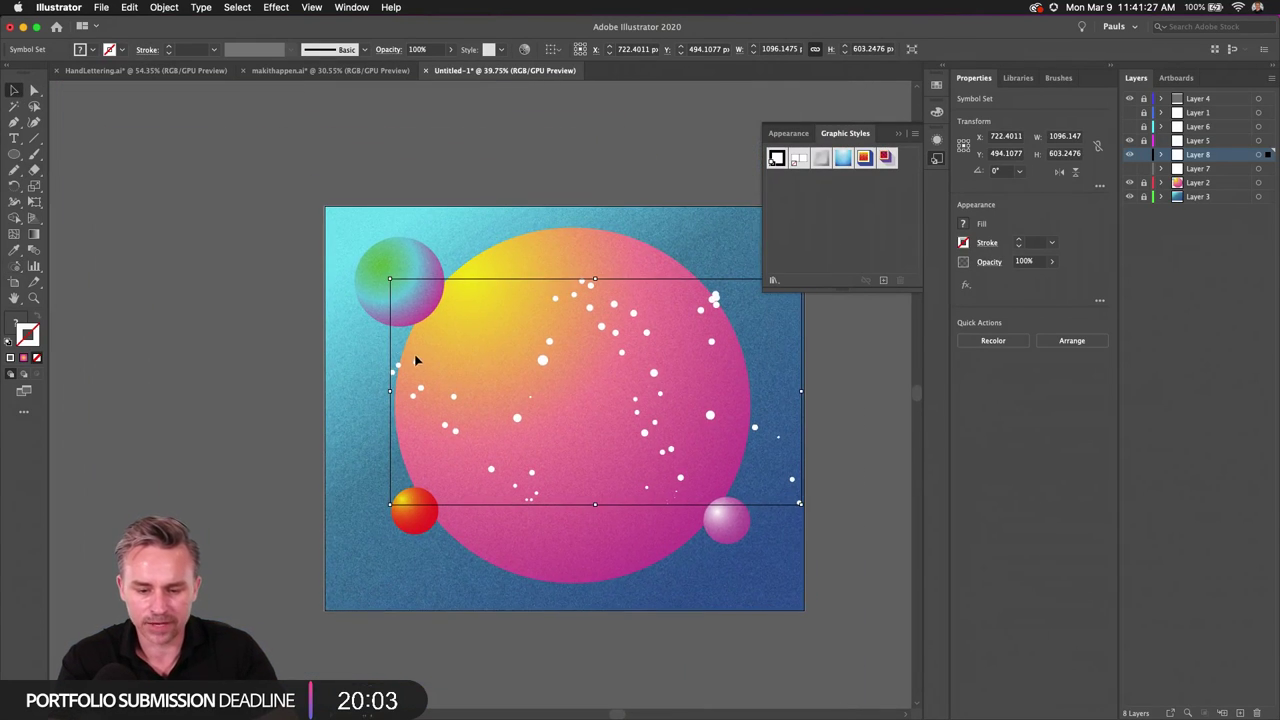
{"action": "left_click_drag", "start_coordinate": [389, 277], "coordinate": [357, 257]}
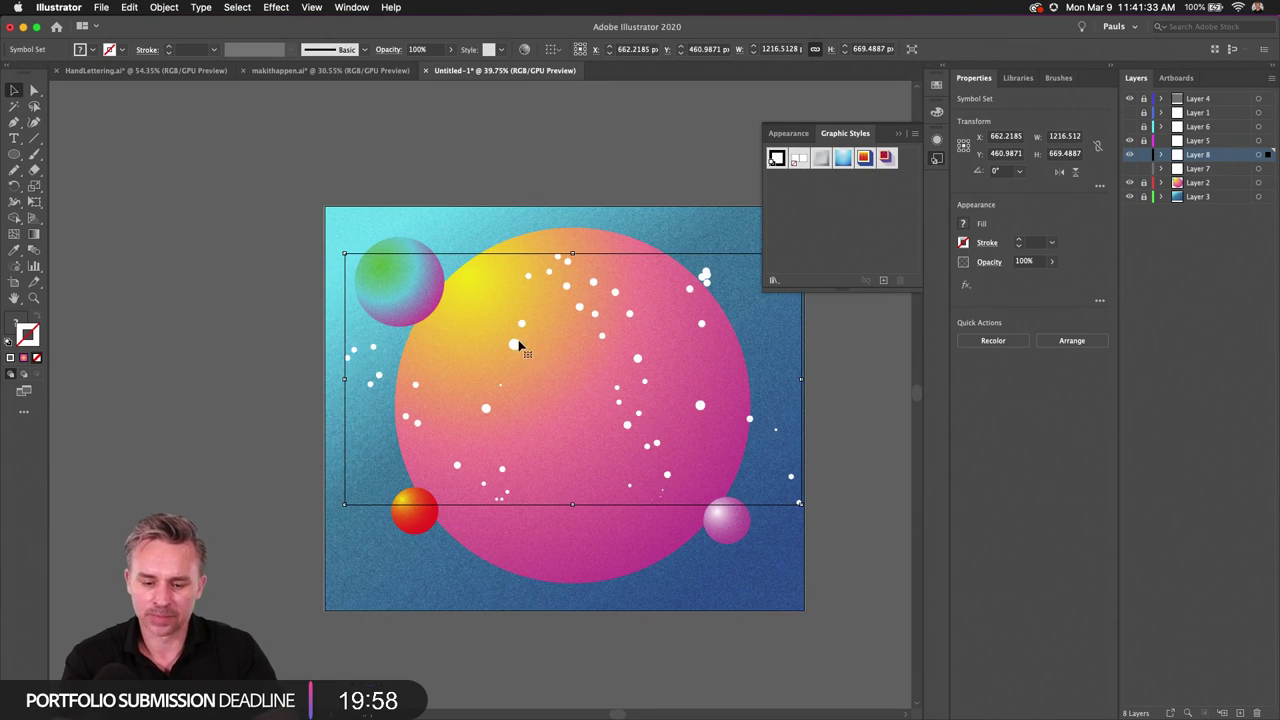
{"action": "left_click_drag", "start_coordinate": [518, 345], "coordinate": [510, 353]}
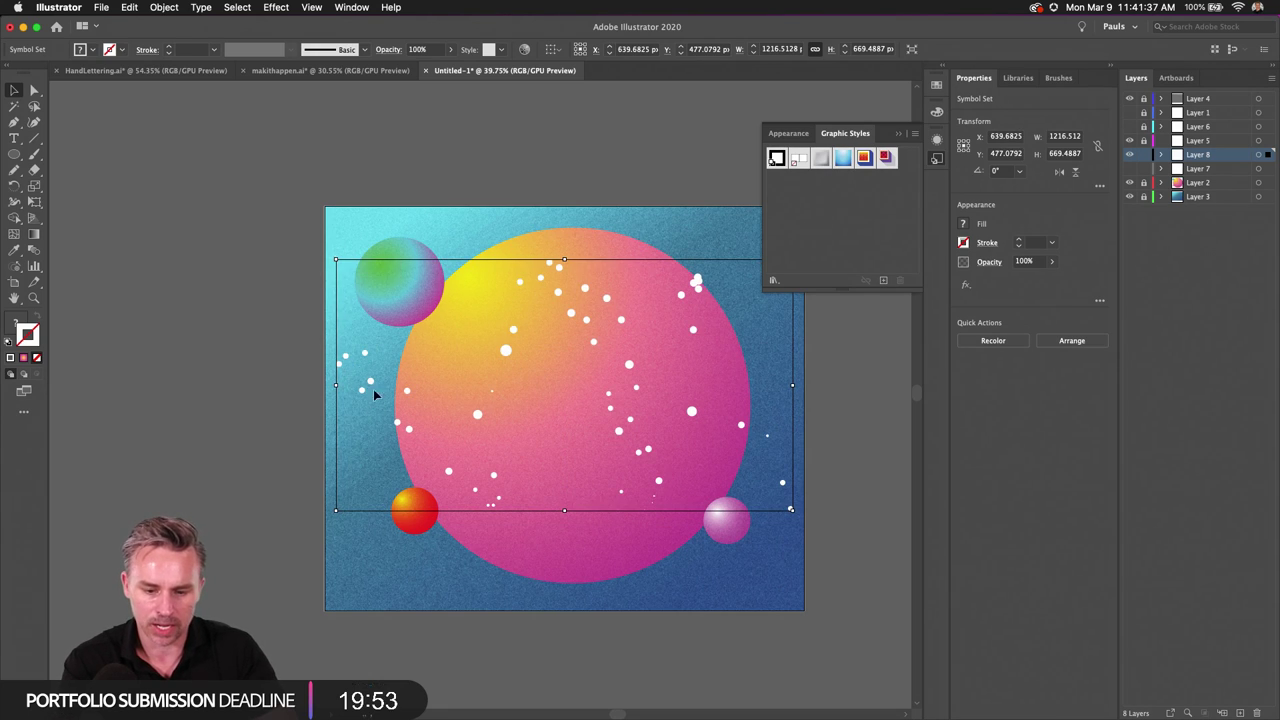
{"action": "left_click_drag", "start_coordinate": [365, 358], "coordinate": [368, 433]}
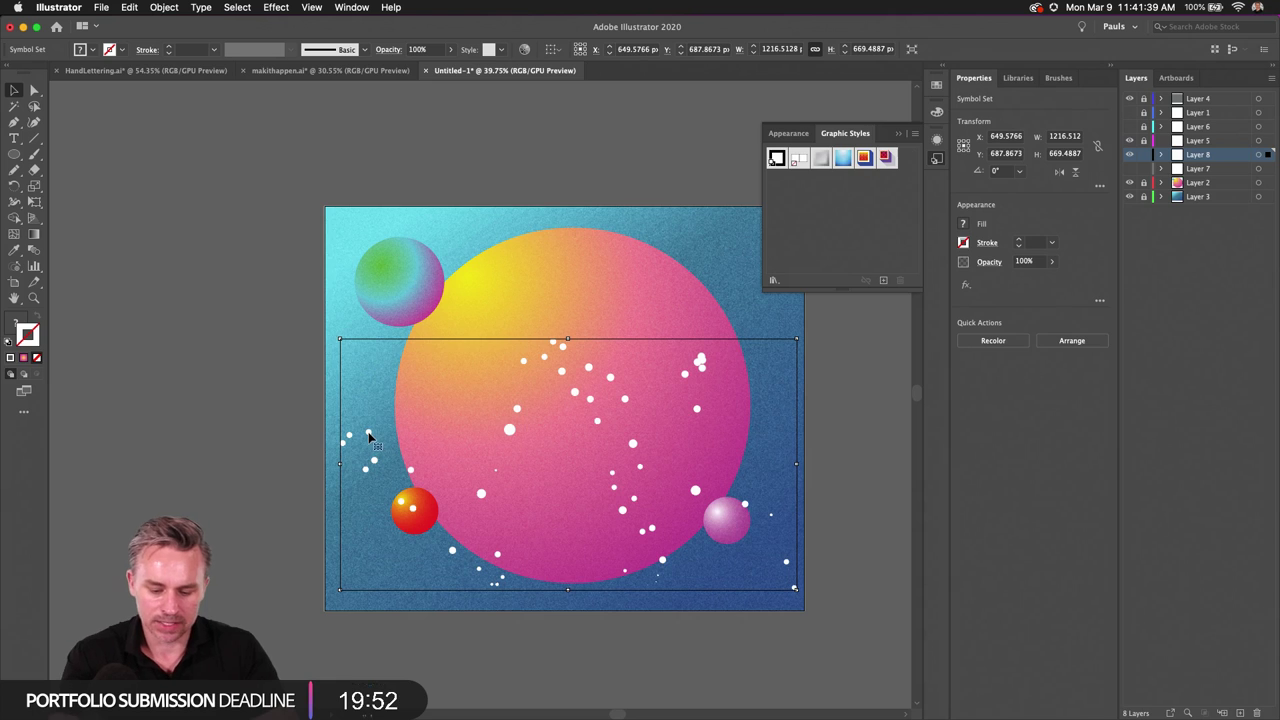
{"action": "left_click_drag", "start_coordinate": [617, 437], "coordinate": [529, 367]}
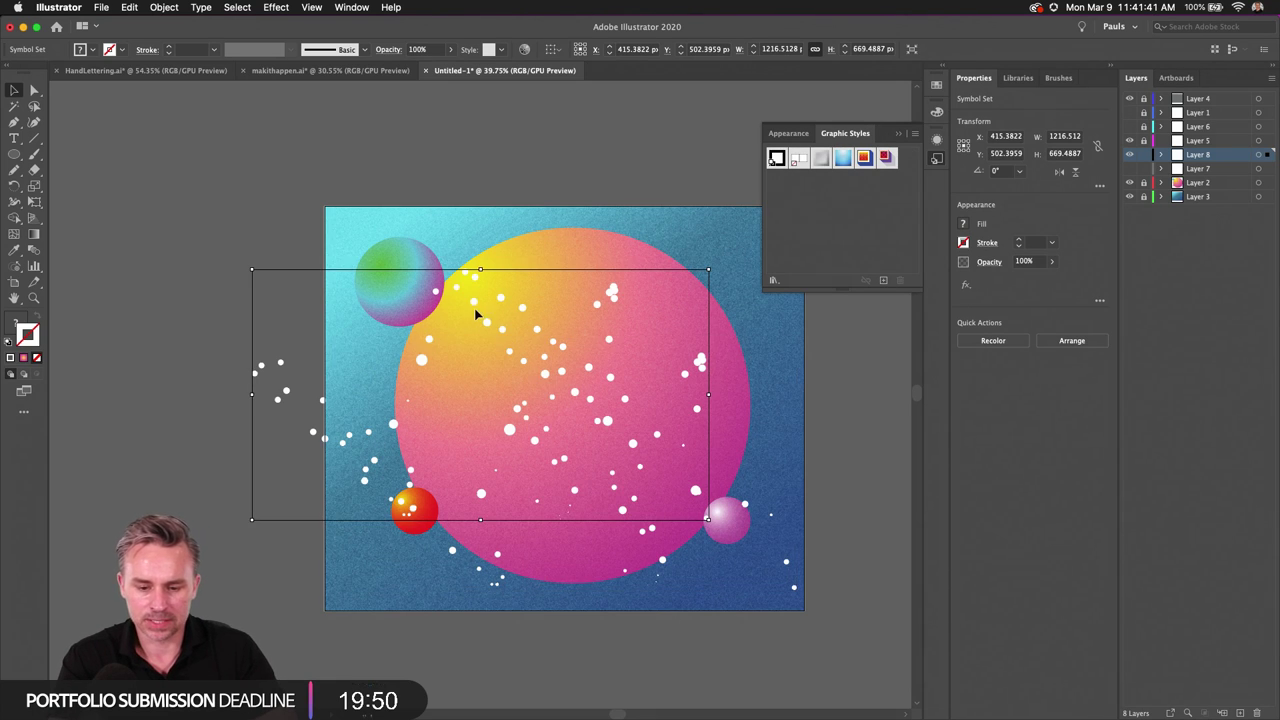
{"action": "left_click_drag", "start_coordinate": [474, 308], "coordinate": [560, 269]}
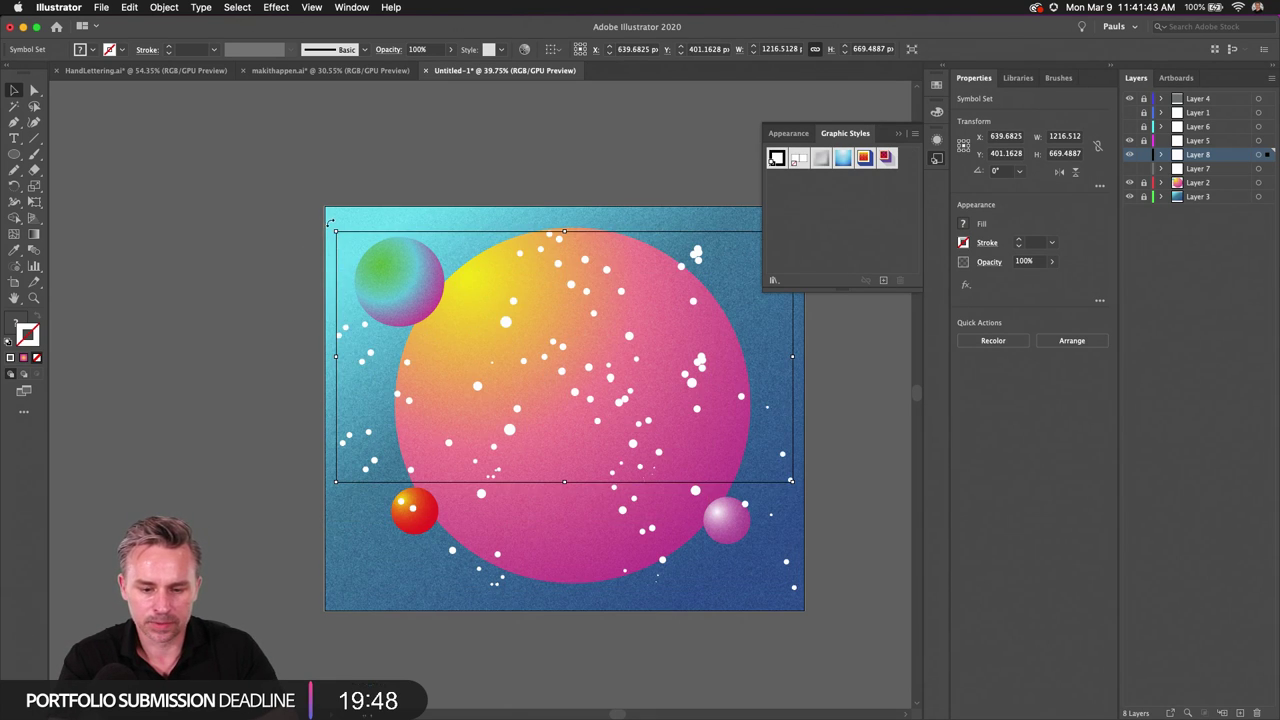
{"action": "left_click_drag", "start_coordinate": [330, 222], "coordinate": [342, 339]}
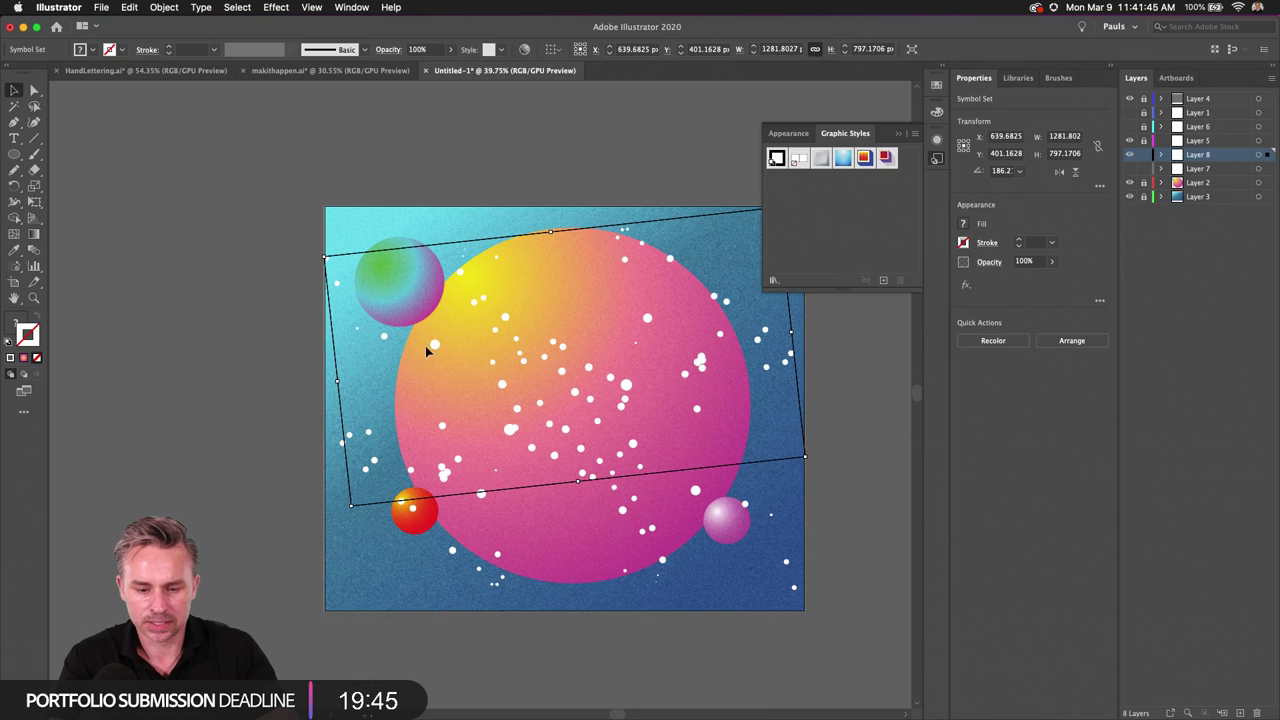
{"action": "left_click_drag", "start_coordinate": [433, 345], "coordinate": [432, 290]}
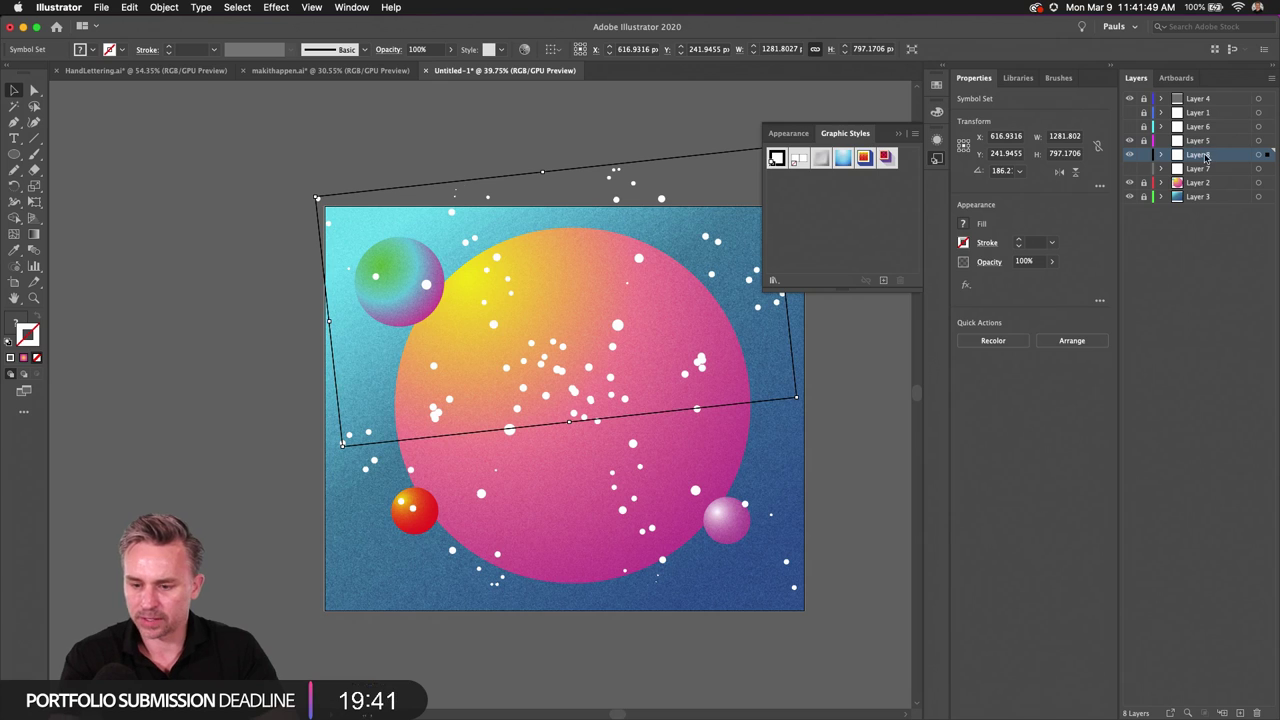
Step: Rename the layer 'stars', move it below the planet layer, and nudge it down slightly
{"action": "type", "text": "stars"}
{"action": "key", "text": "Return"}
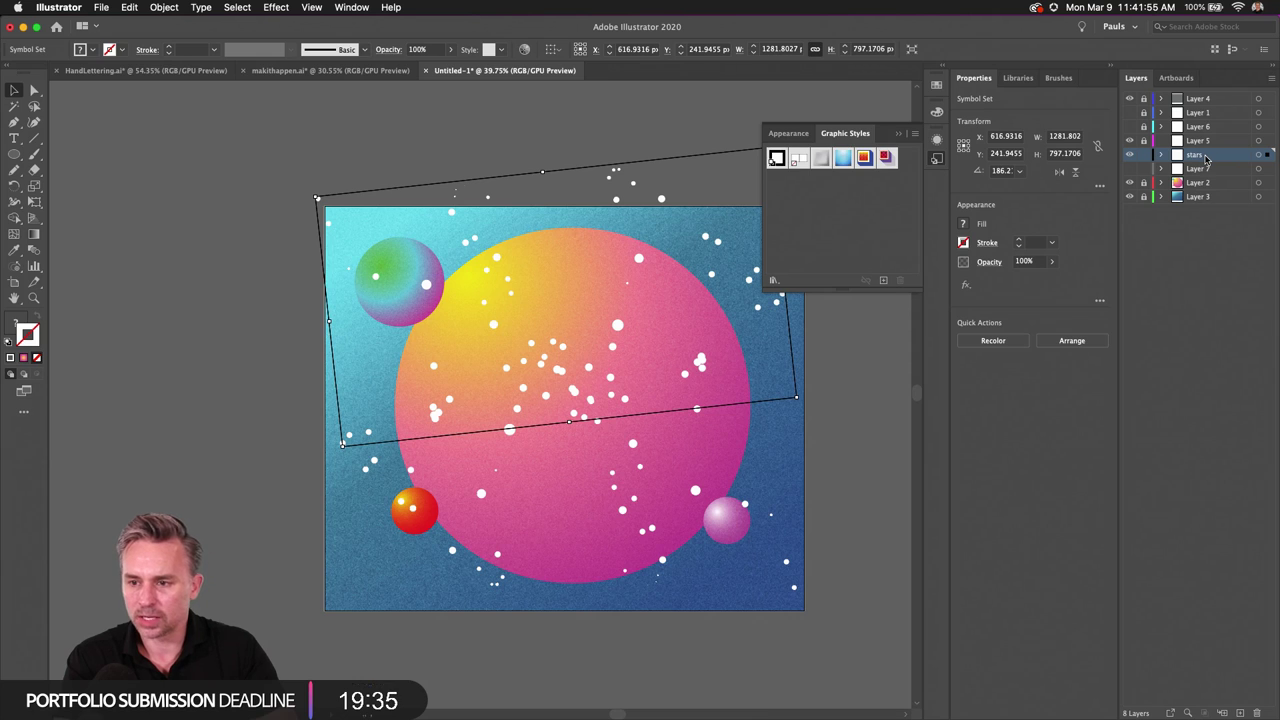
{"action": "left_click_drag", "start_coordinate": [1208, 158], "coordinate": [1208, 192]}
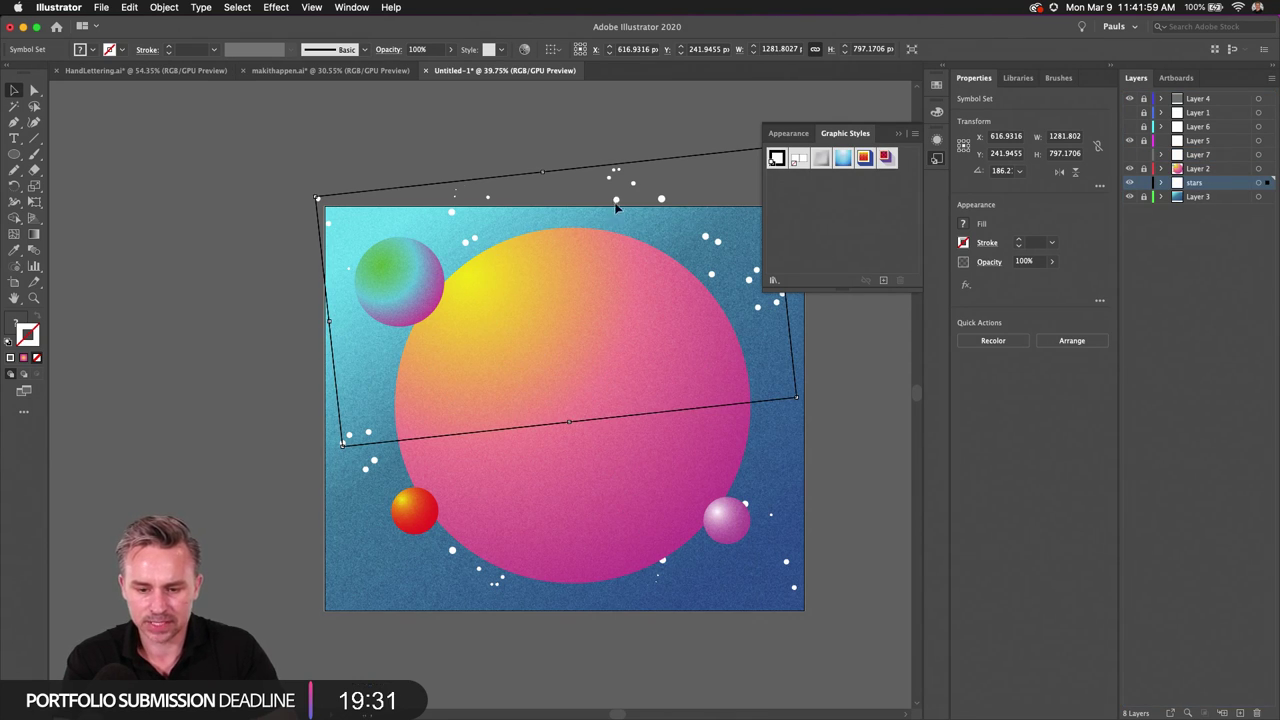
{"action": "left_click_drag", "start_coordinate": [616, 205], "coordinate": [616, 219]}
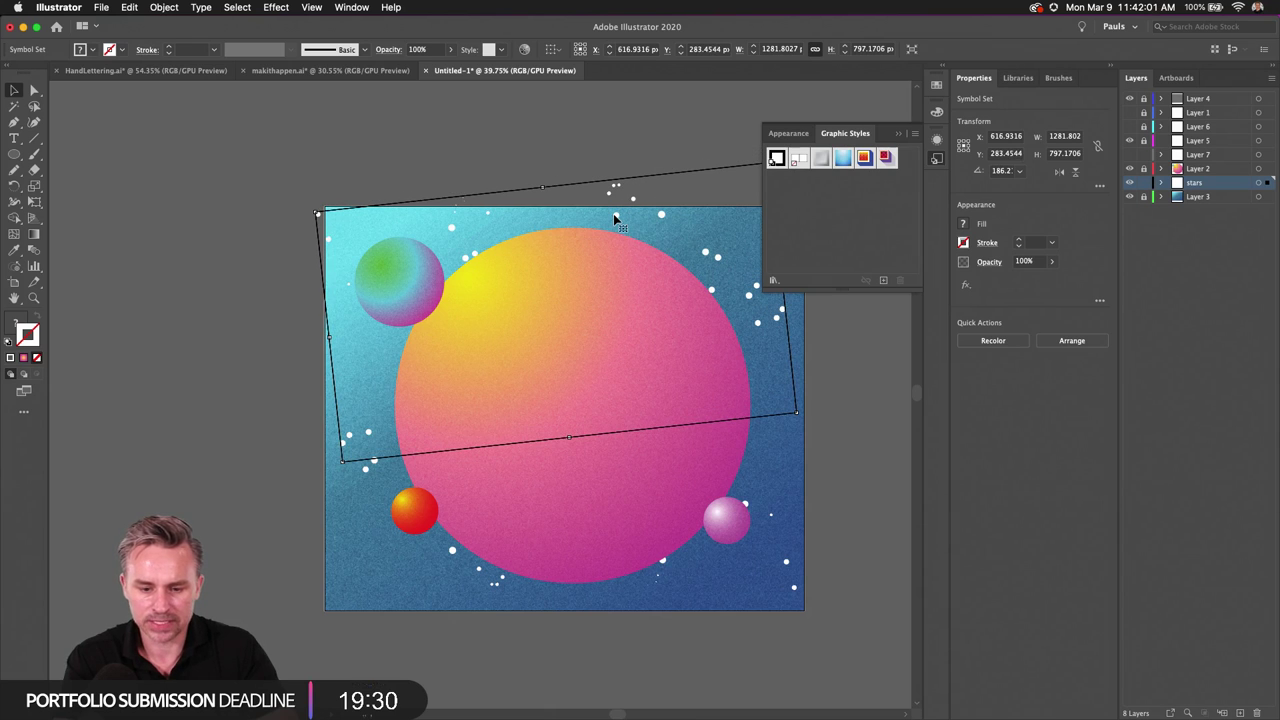
{"action": "key", "text": "Down"}
{"action": "key", "text": "Down"}
{"action": "key", "text": "Down"}
{"action": "key", "text": "Down"}
{"action": "key", "text": "Down"}
{"action": "key", "text": "Down"}
{"action": "key", "text": "Down"}
{"action": "key", "text": "Down"}
{"action": "key", "text": "Down"}
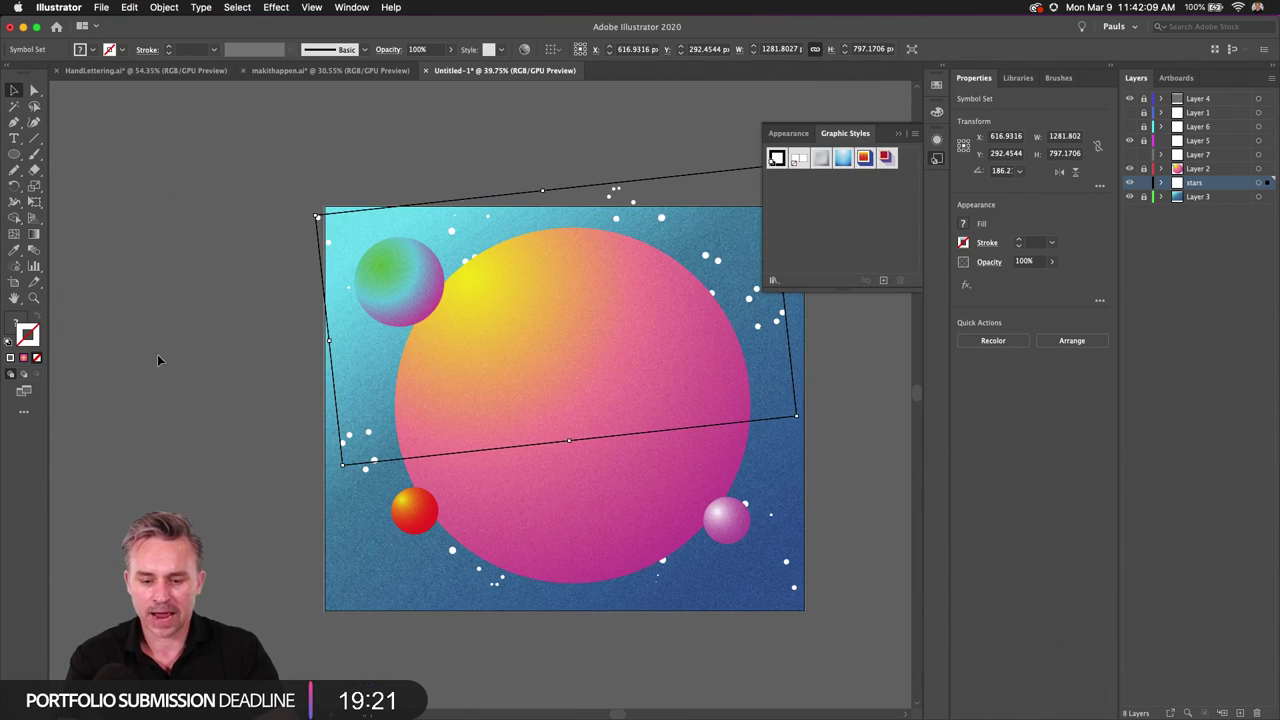
{"action": "mouse_move", "coordinate": [758, 332]}
{"action": "left_mouse_down"}
{"action": "mouse_move", "coordinate": [770, 334]}
{"action": "mouse_move", "coordinate": [762, 326]}
{"action": "left_mouse_up"}
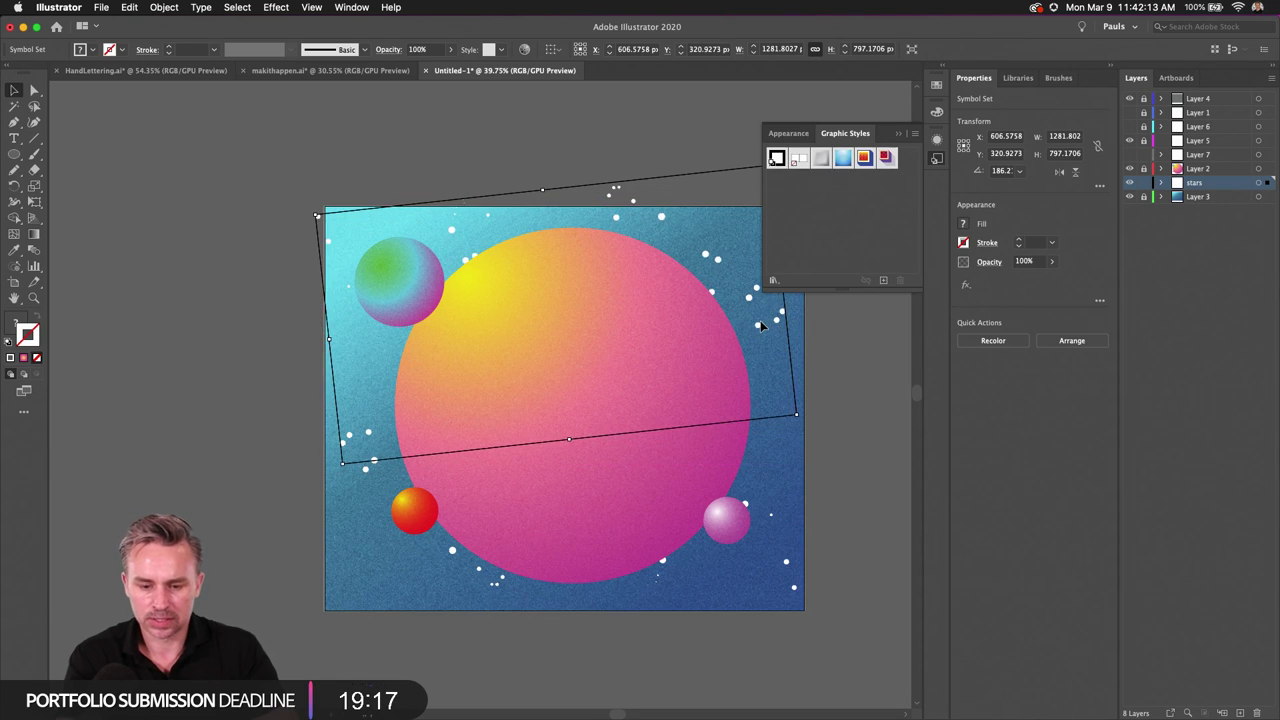
{"action": "key", "text": "Down"}
{"action": "key", "text": "Down"}
{"action": "key", "text": "Down"}
{"action": "key", "text": "Down"}
{"action": "key", "text": "Down"}
{"action": "key", "text": "Down"}
{"action": "key", "text": "Down"}
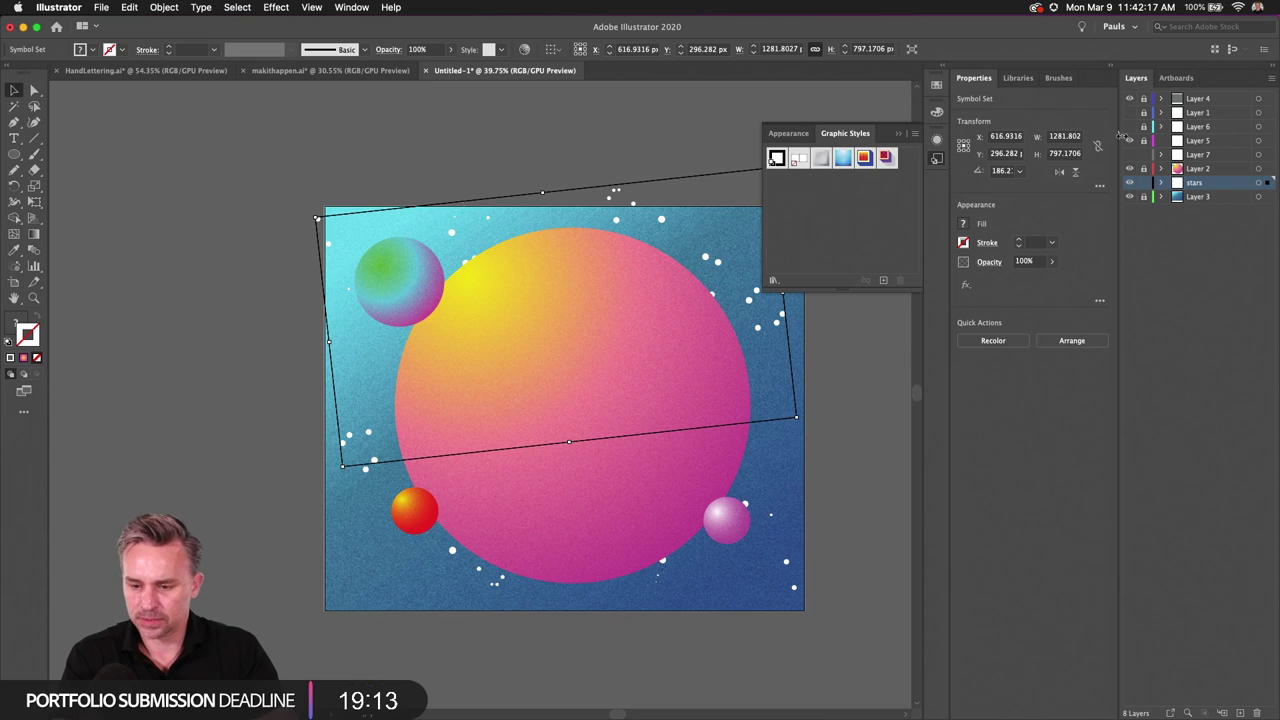
Step: Show the MAKE THINGS HAPPEN lettering layer, deselect the stars, and close Graphic Styles
{"action": "left_click", "coordinate": [1130, 113]}
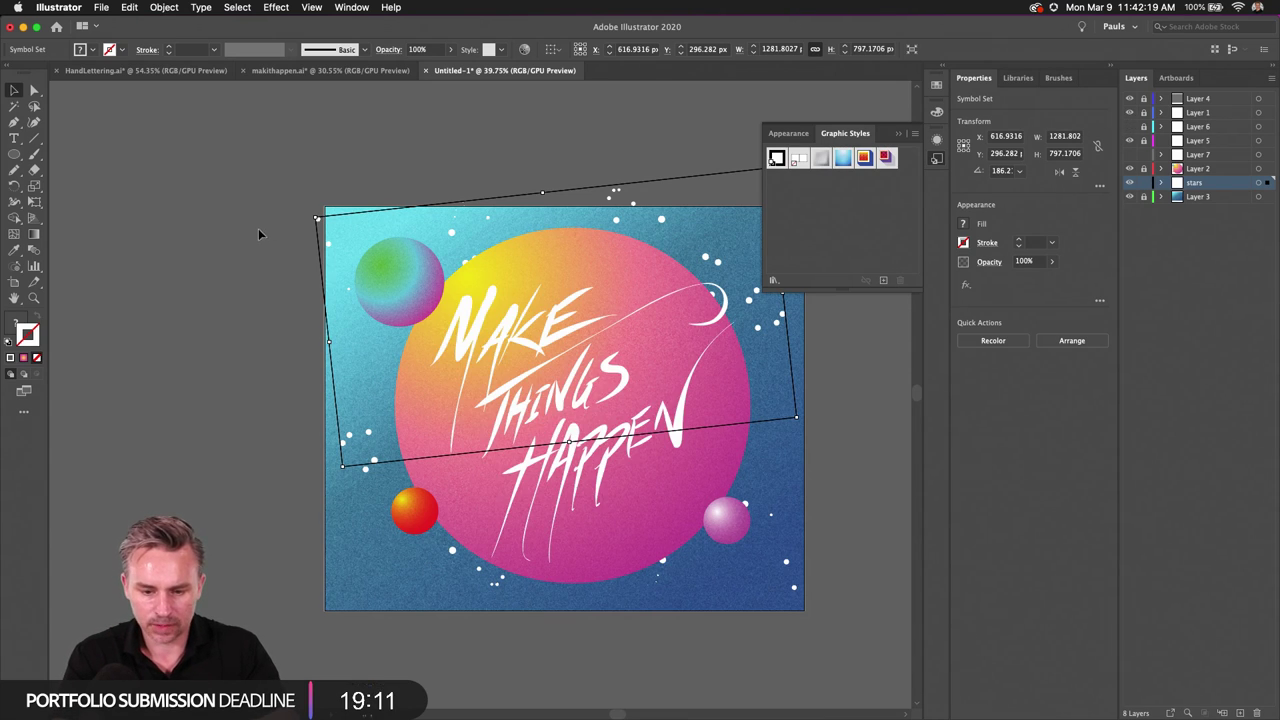
{"action": "left_click", "coordinate": [575, 190]}
{"action": "left_click", "coordinate": [896, 134]}
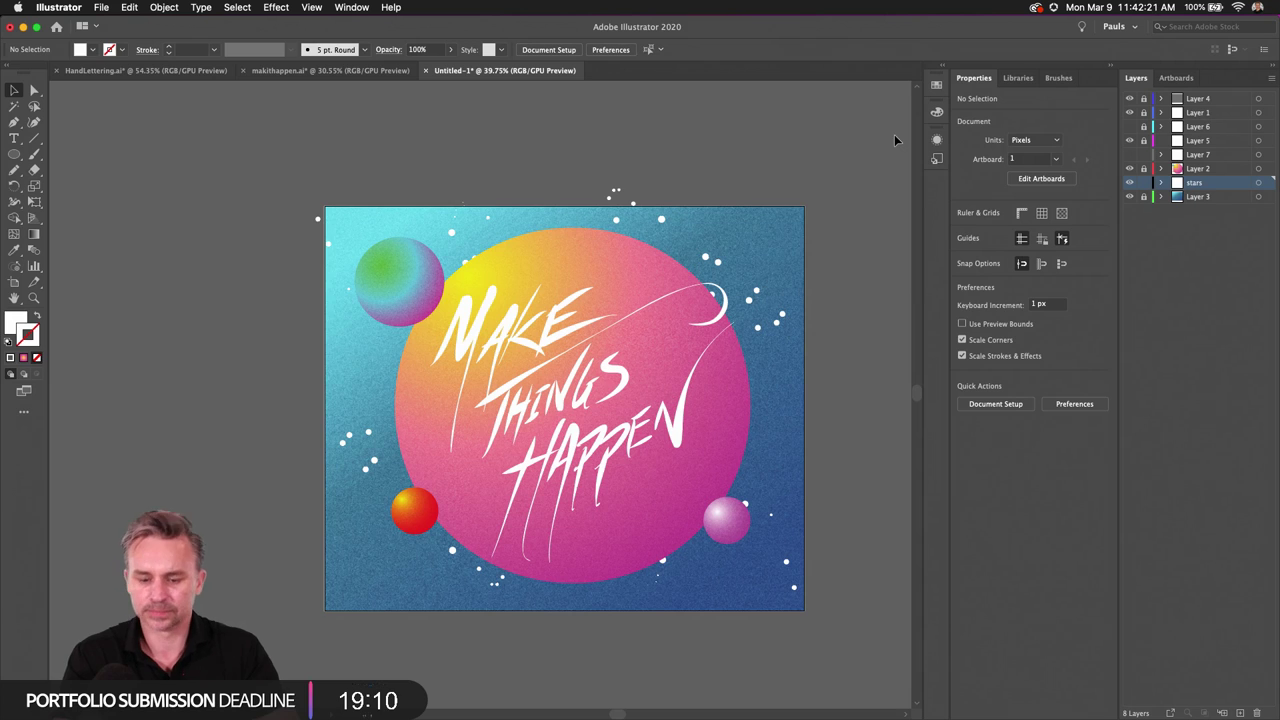
Step: Save the artwork as makethingshappen.ai with the default Illustrator options
{"action": "key", "text": "super+s"}
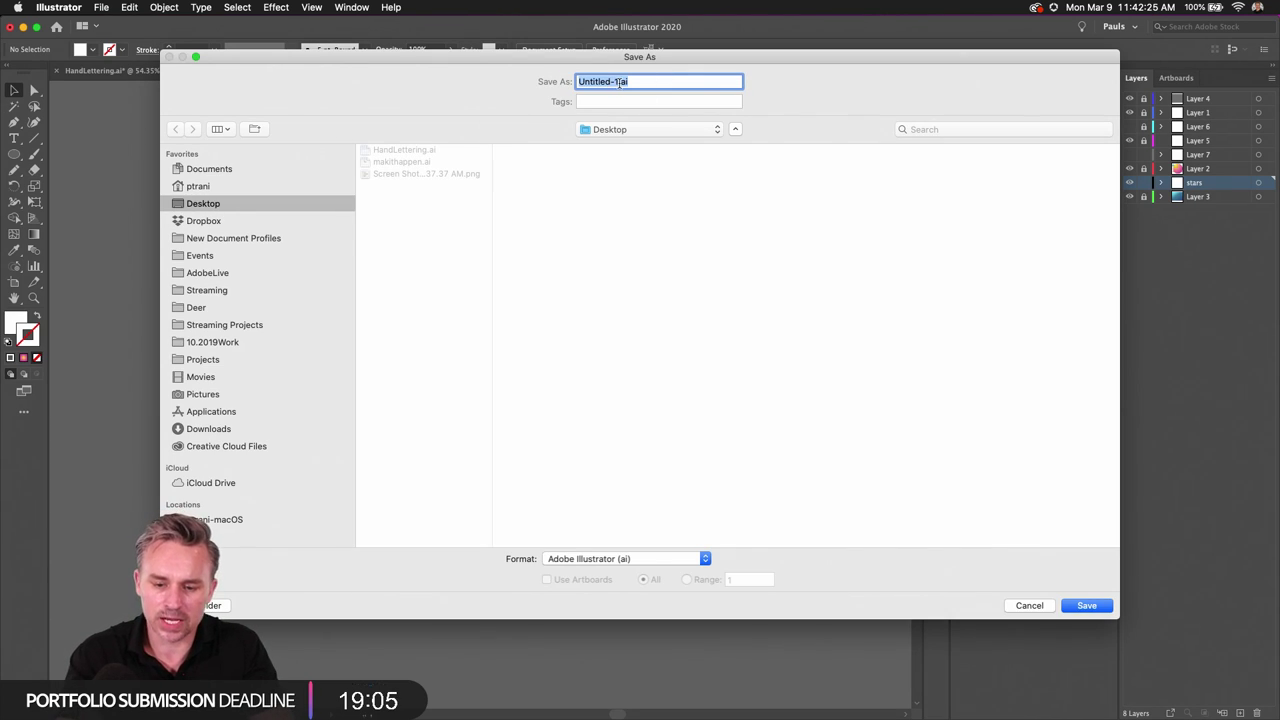
{"action": "left_click", "coordinate": [372, 163]}
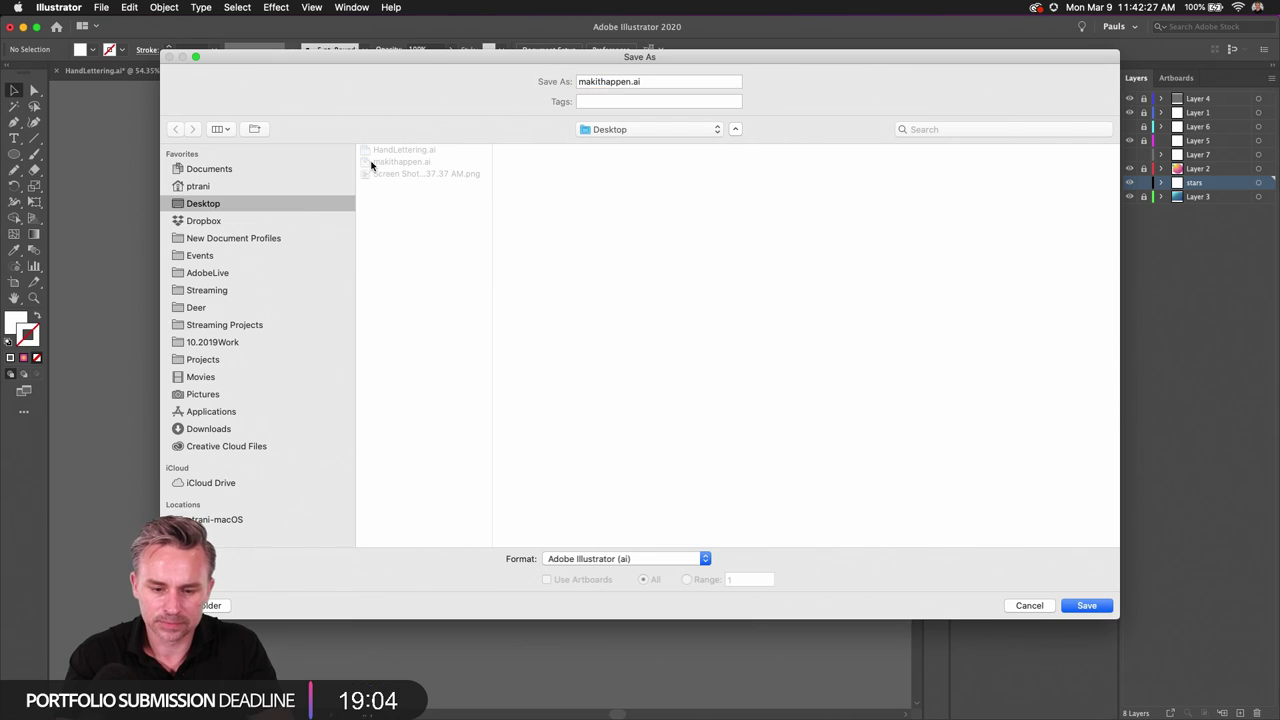
{"action": "left_click", "coordinate": [603, 82]}
{"action": "key", "text": "BackSpace"}
{"action": "key", "text": "BackSpace"}
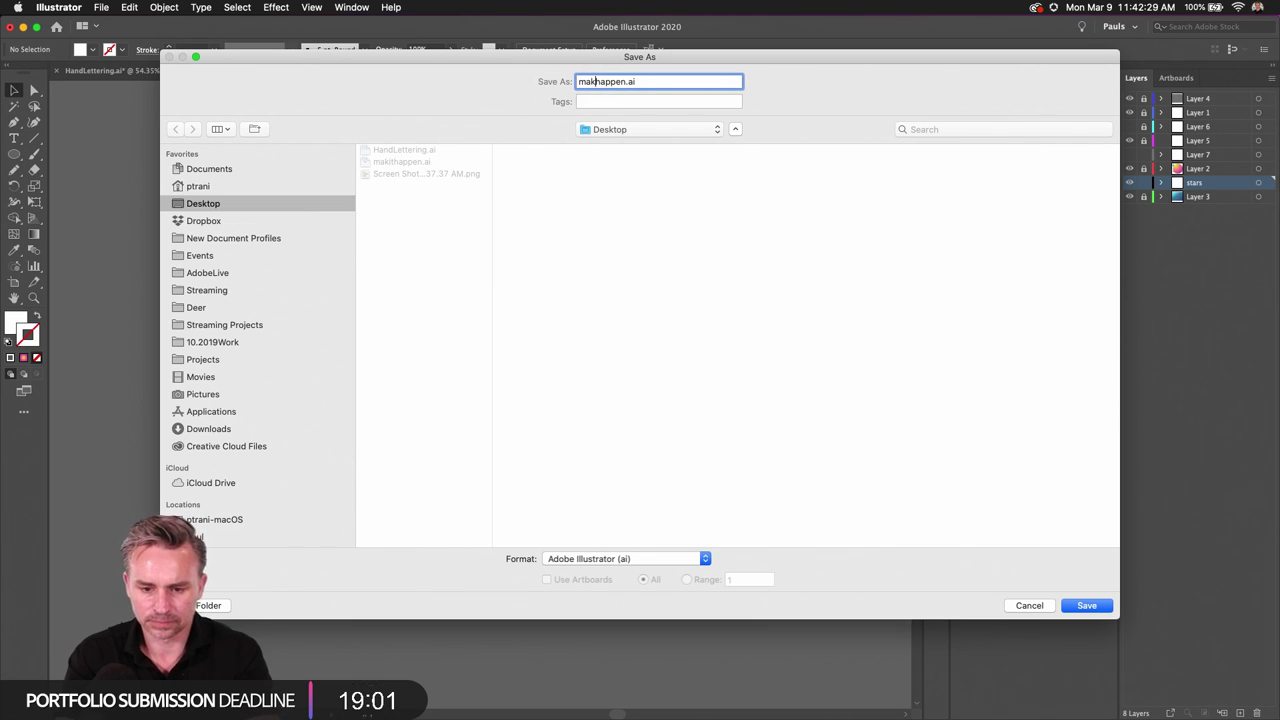
{"action": "type", "text": "ethings"}
{"action": "key", "text": "Return"}
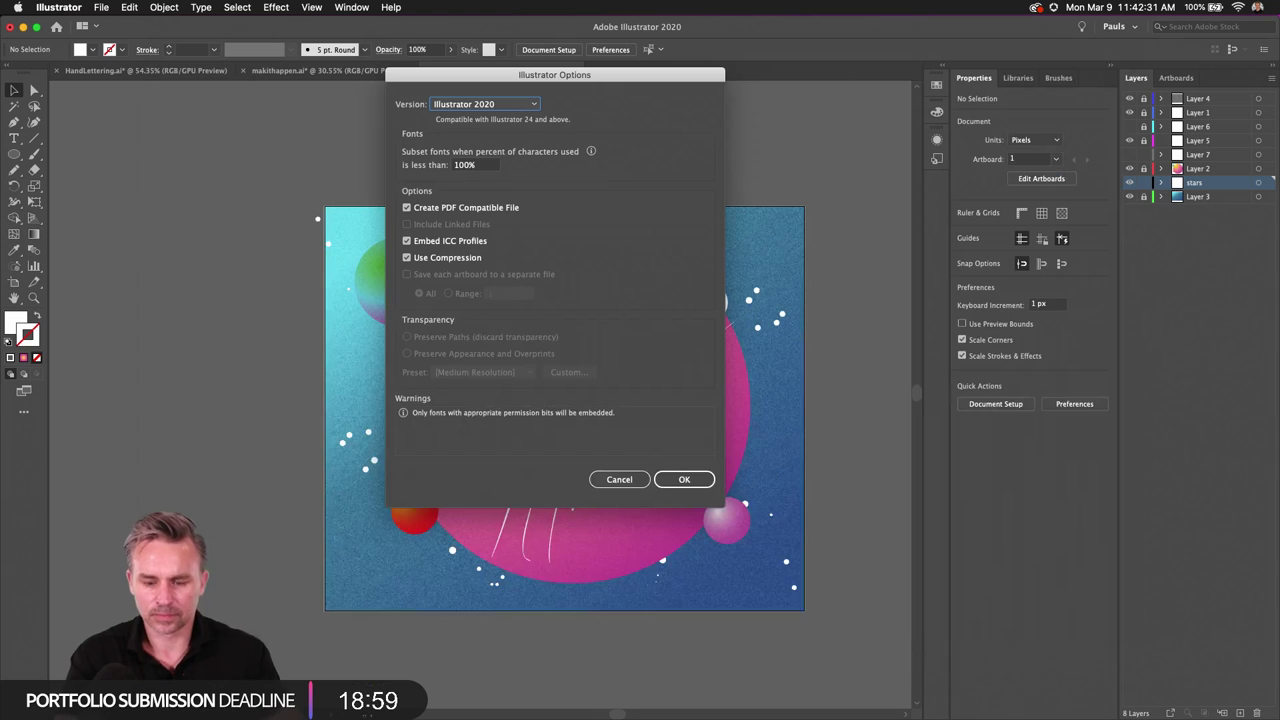
{"action": "left_click", "coordinate": [677, 476]}
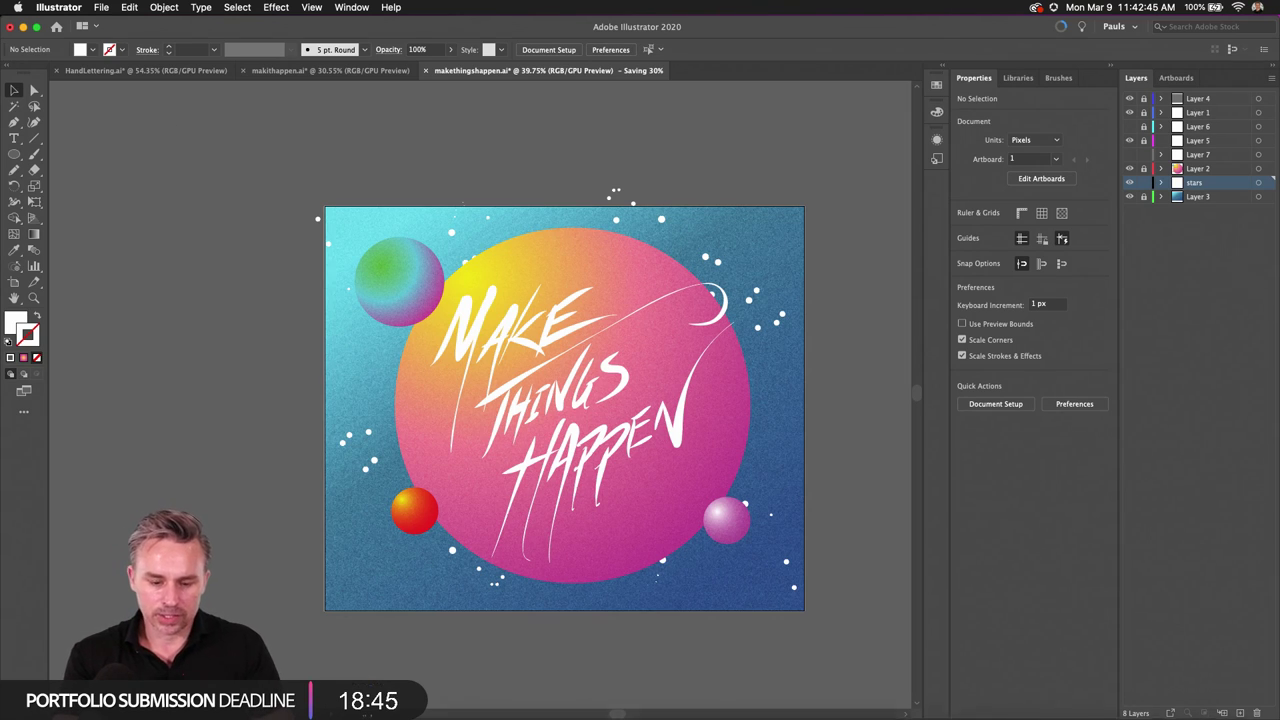
Step: Pan the view slightly right and select every object with Cmd+A
{"action": "mouse_move", "coordinate": [430, 715]}
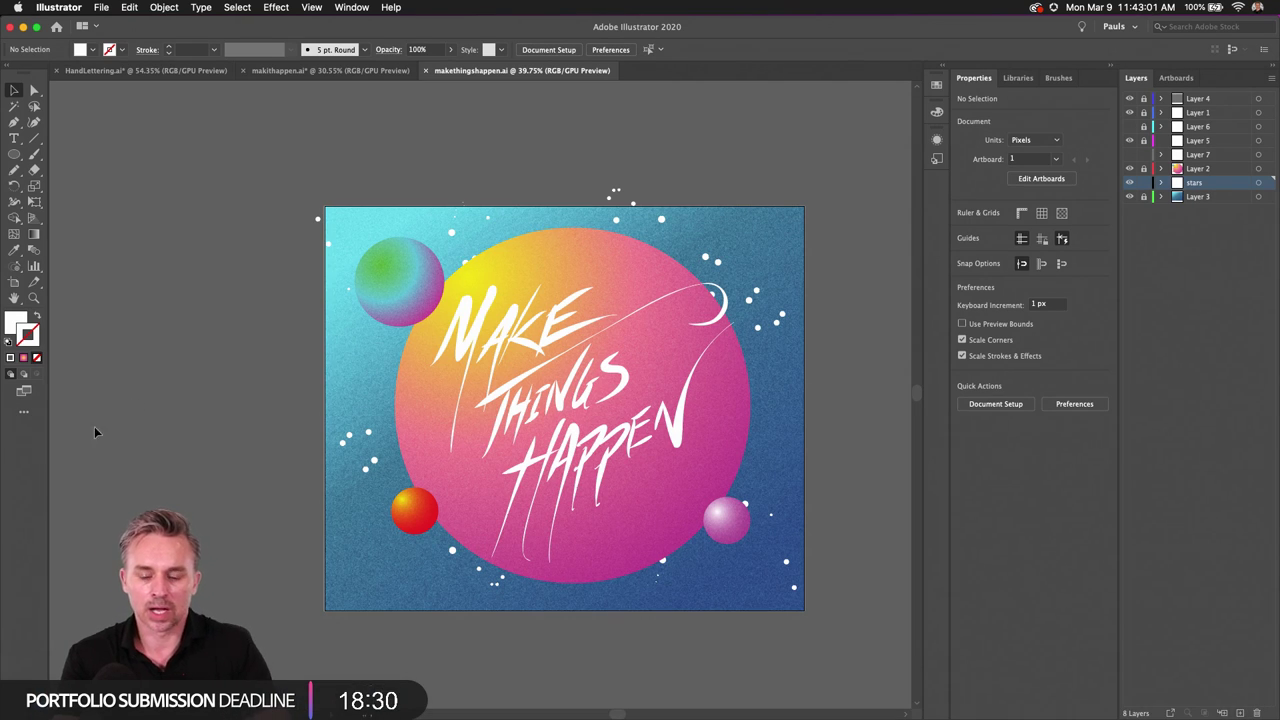
{"action": "scroll", "coordinate": [232, 287], "scroll_direction": "right", "scroll_amount": 5}
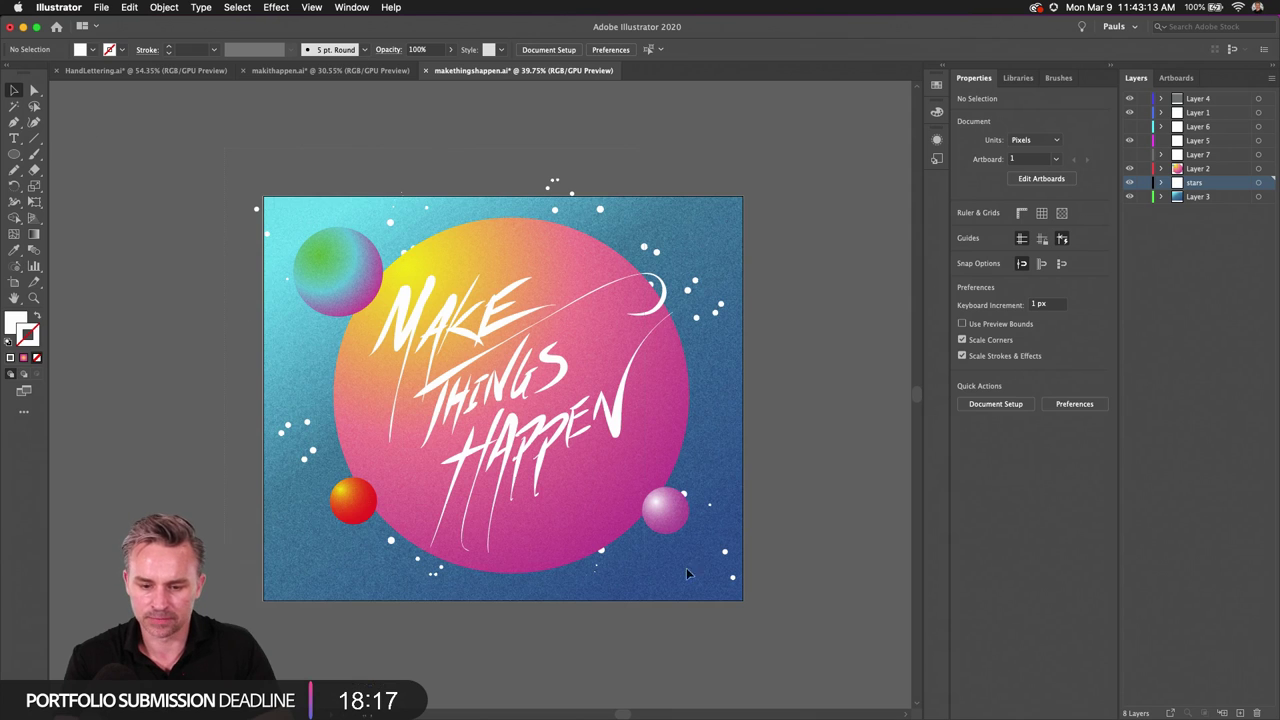
{"action": "key", "text": "super+a"}
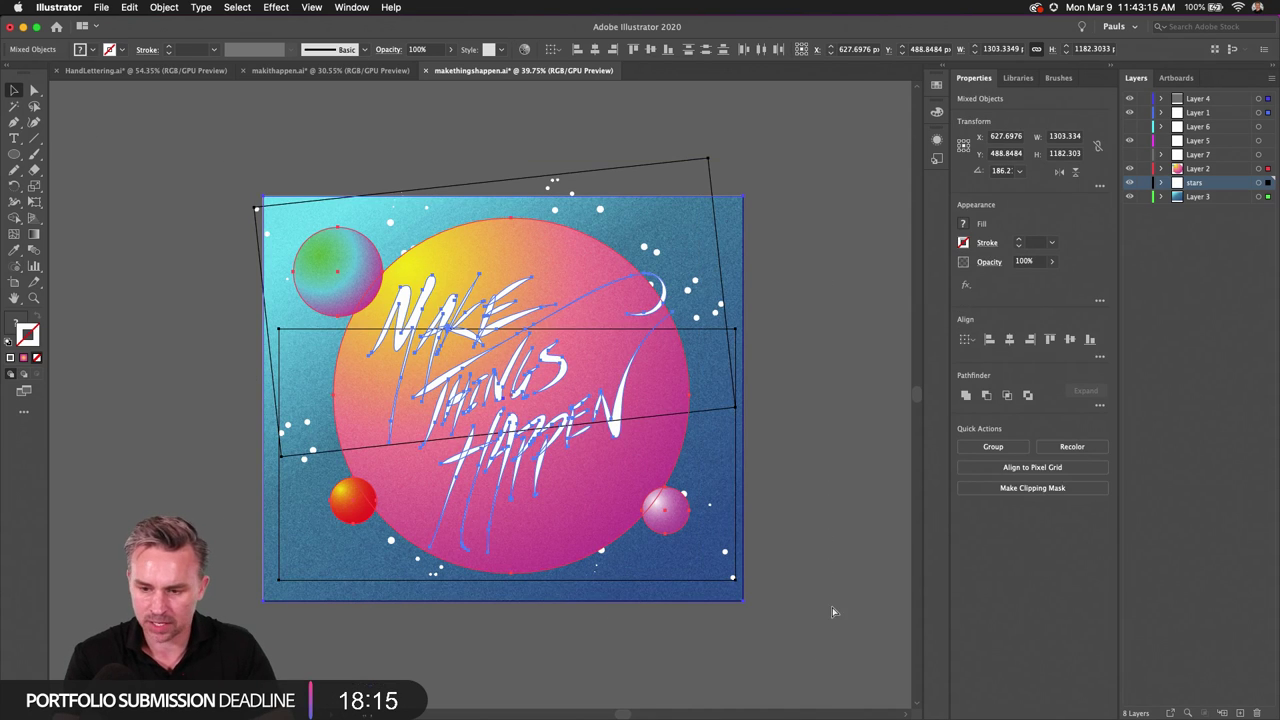
{"action": "left_click", "coordinate": [520, 694]}
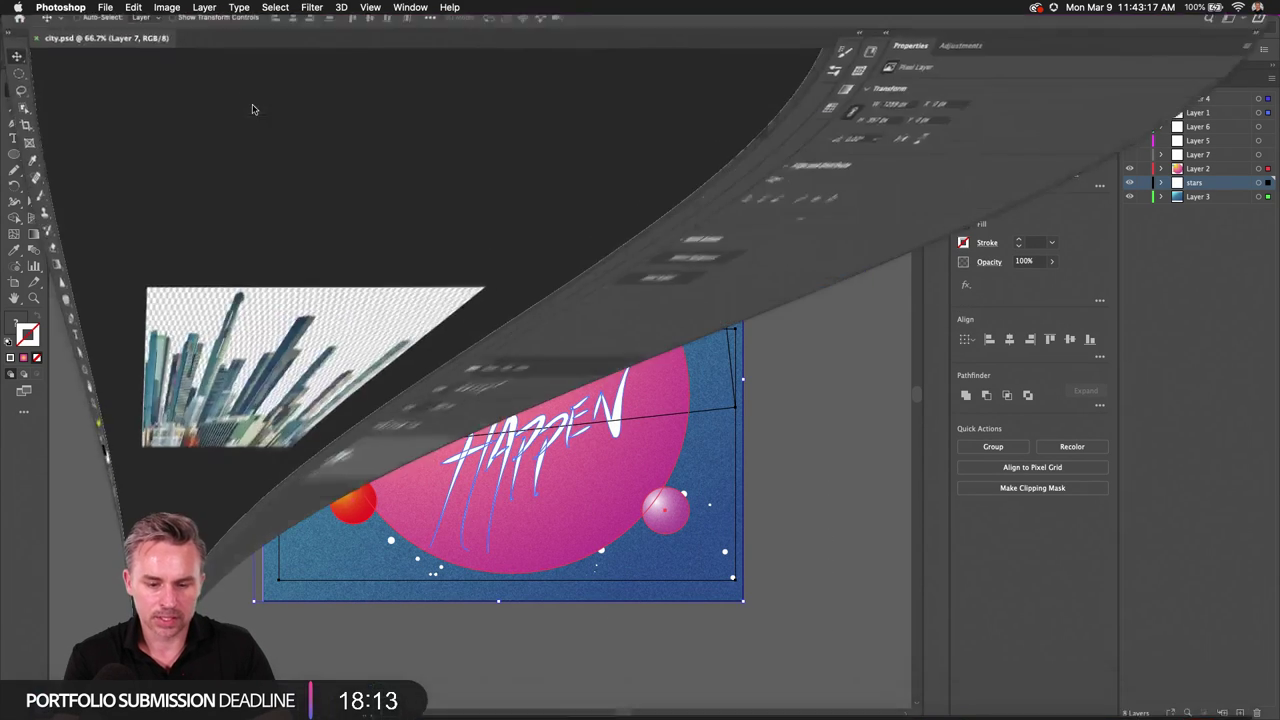
{"action": "left_click", "coordinate": [105, 7]}
{"action": "left_click", "coordinate": [115, 26]}
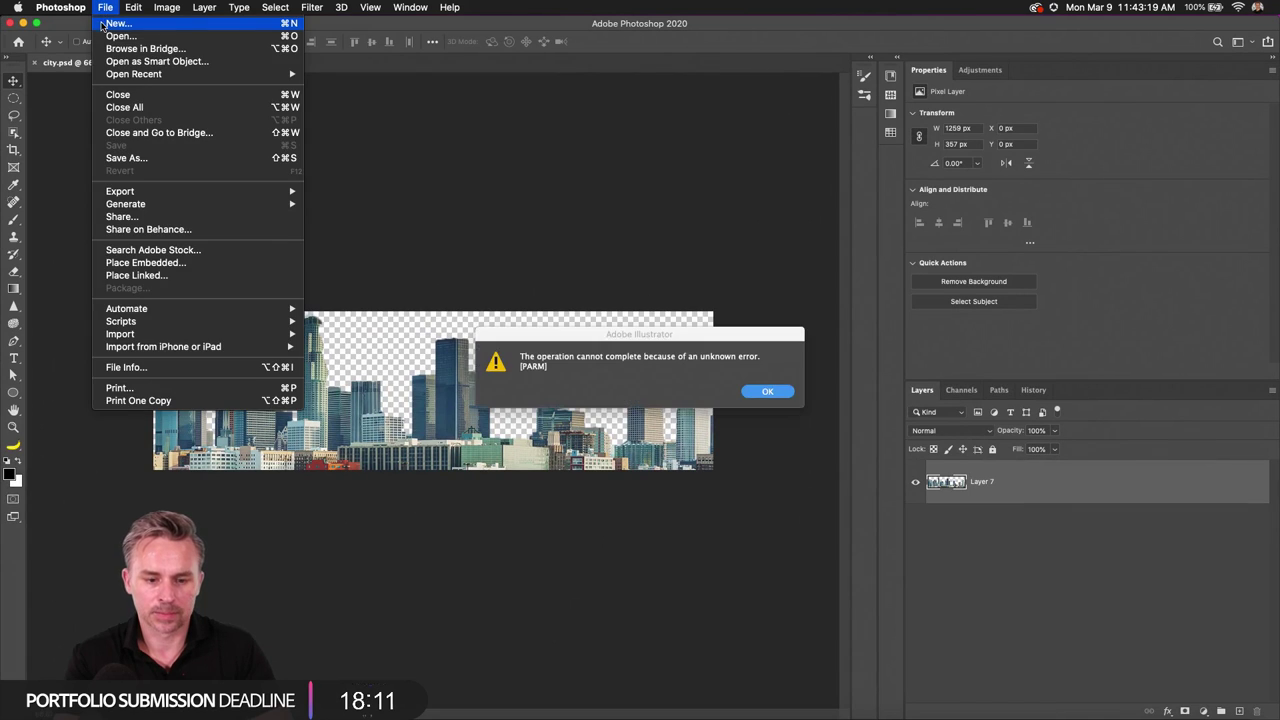
{"action": "key", "text": "Return"}
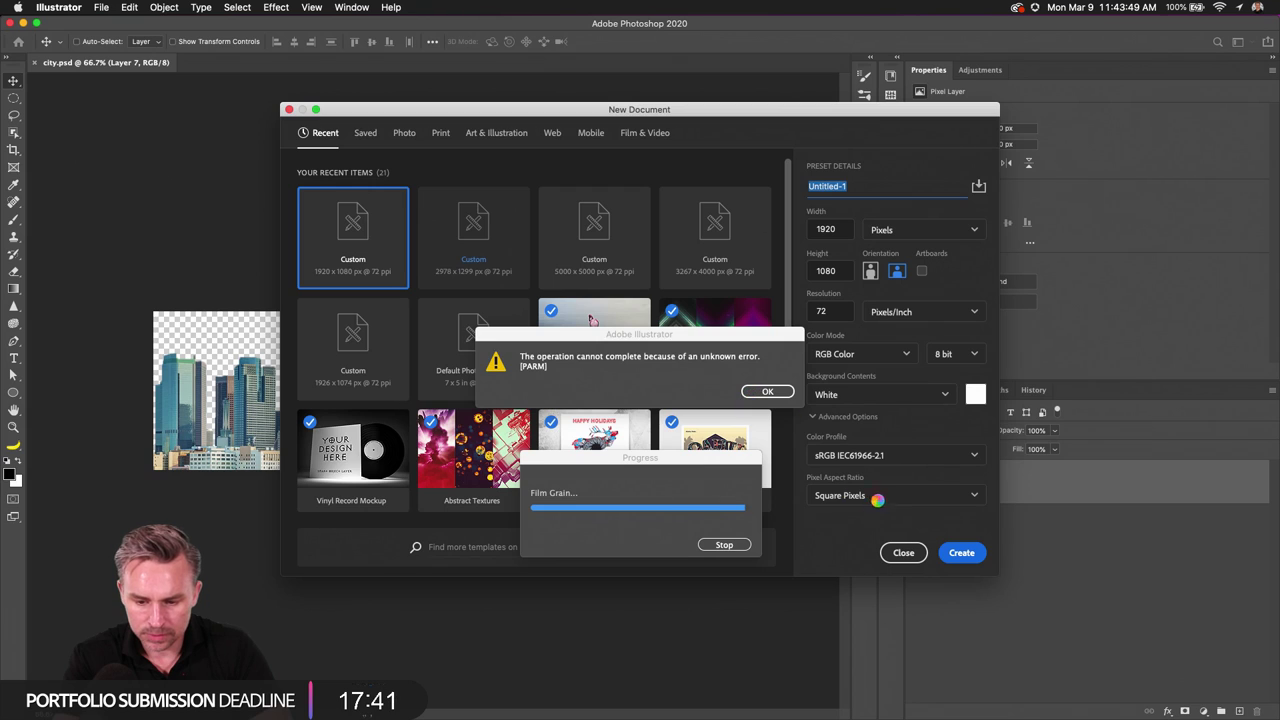
{"action": "left_click", "coordinate": [845, 533]}
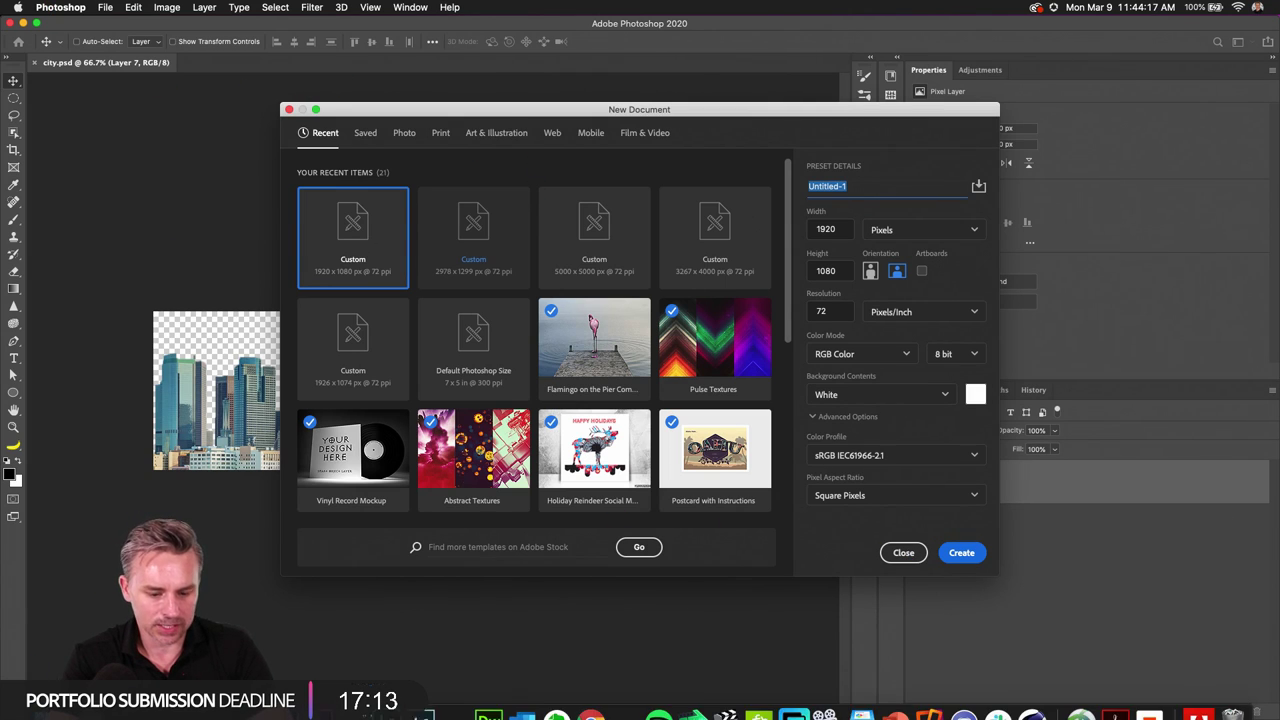
{"action": "key", "text": "Return"}
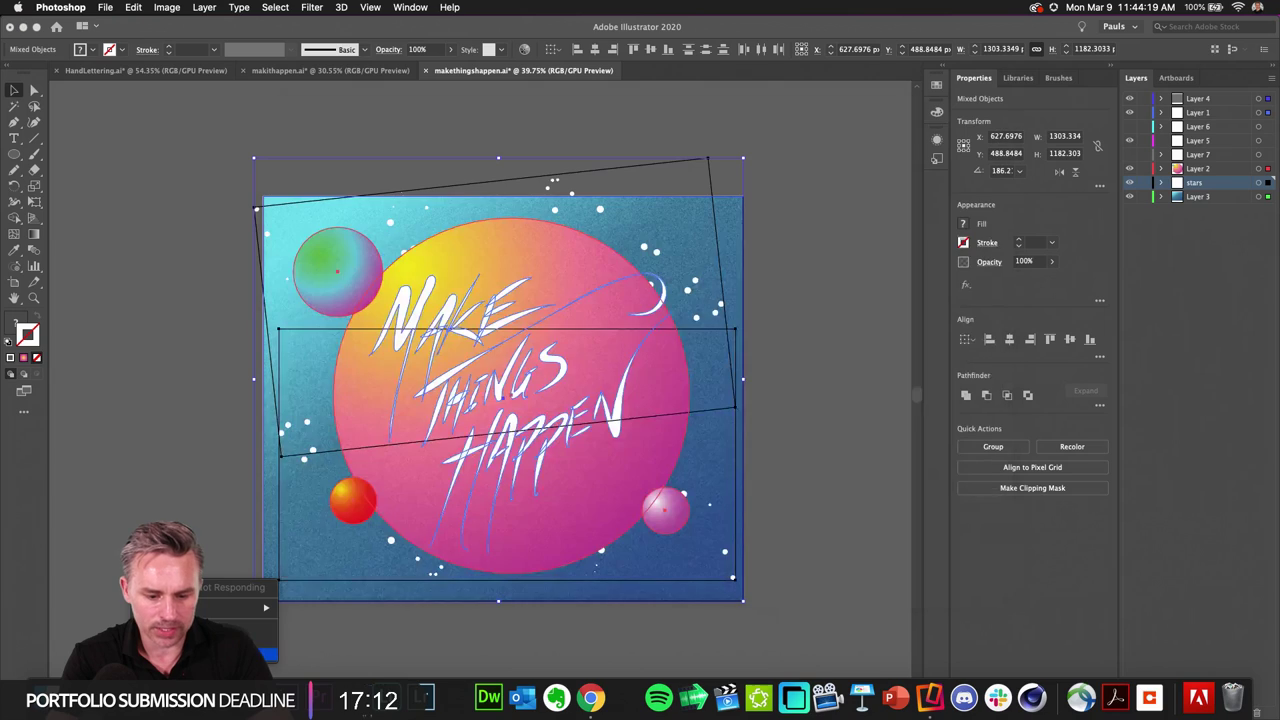
Step: Deselect the artwork and switch to the HandLettering.ai document
{"action": "left_click", "coordinate": [194, 387]}
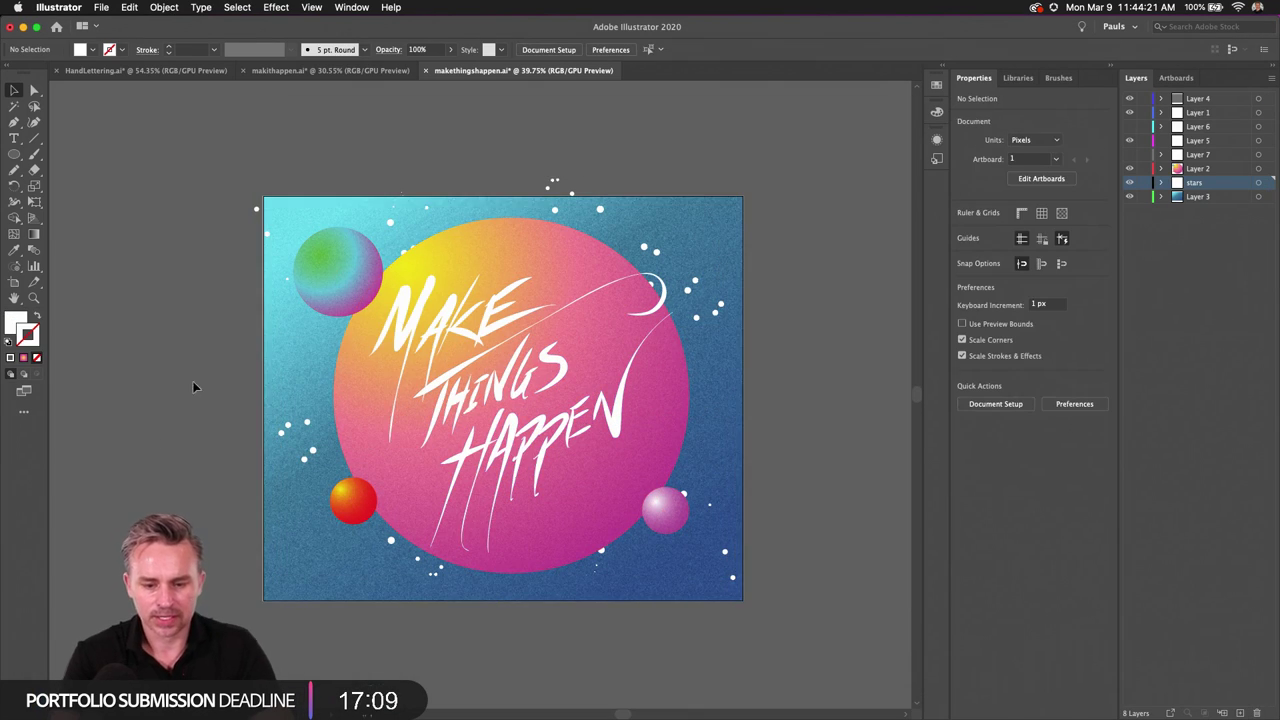
{"action": "scroll", "coordinate": [466, 170], "scroll_direction": "up", "scroll_amount": 3}
{"action": "scroll", "coordinate": [449, 214], "scroll_direction": "left", "scroll_amount": 1}
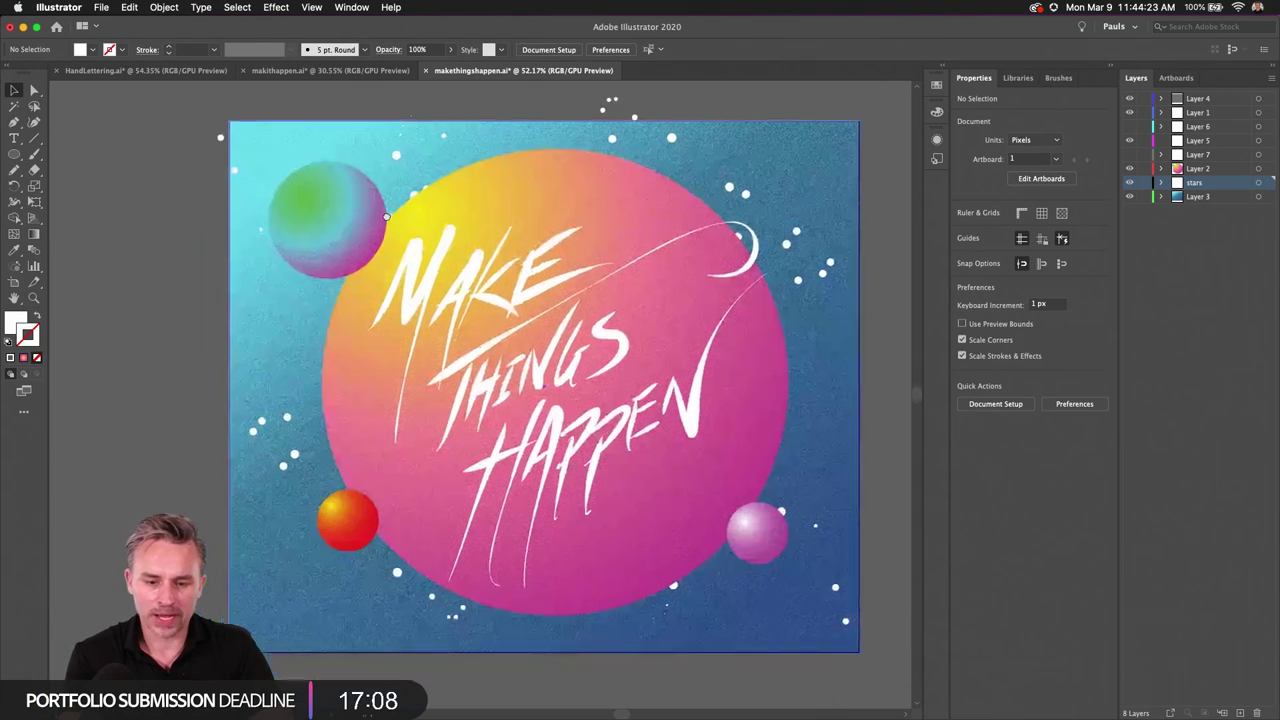
{"action": "scroll", "coordinate": [364, 221], "scroll_direction": "down", "scroll_amount": 1}
{"action": "left_click", "coordinate": [331, 71]}
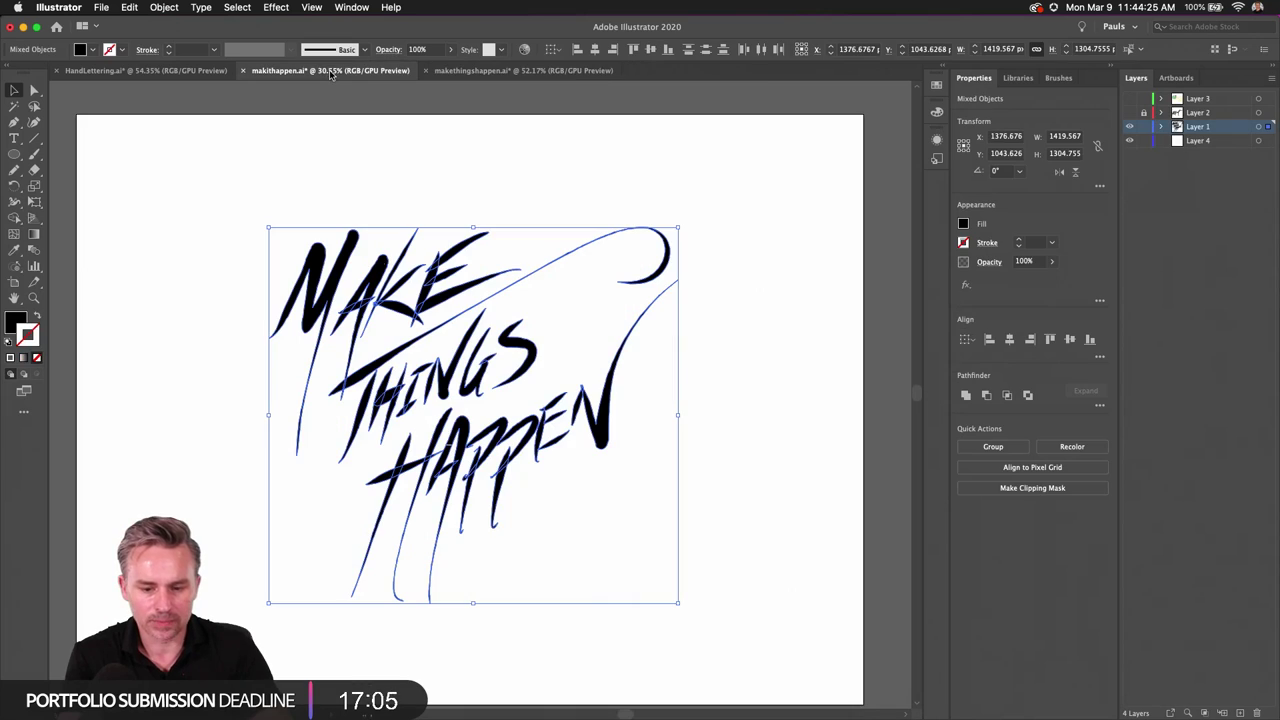
{"action": "left_click", "coordinate": [112, 73]}
{"action": "scroll", "coordinate": [551, 191], "scroll_direction": "right", "scroll_amount": 3}
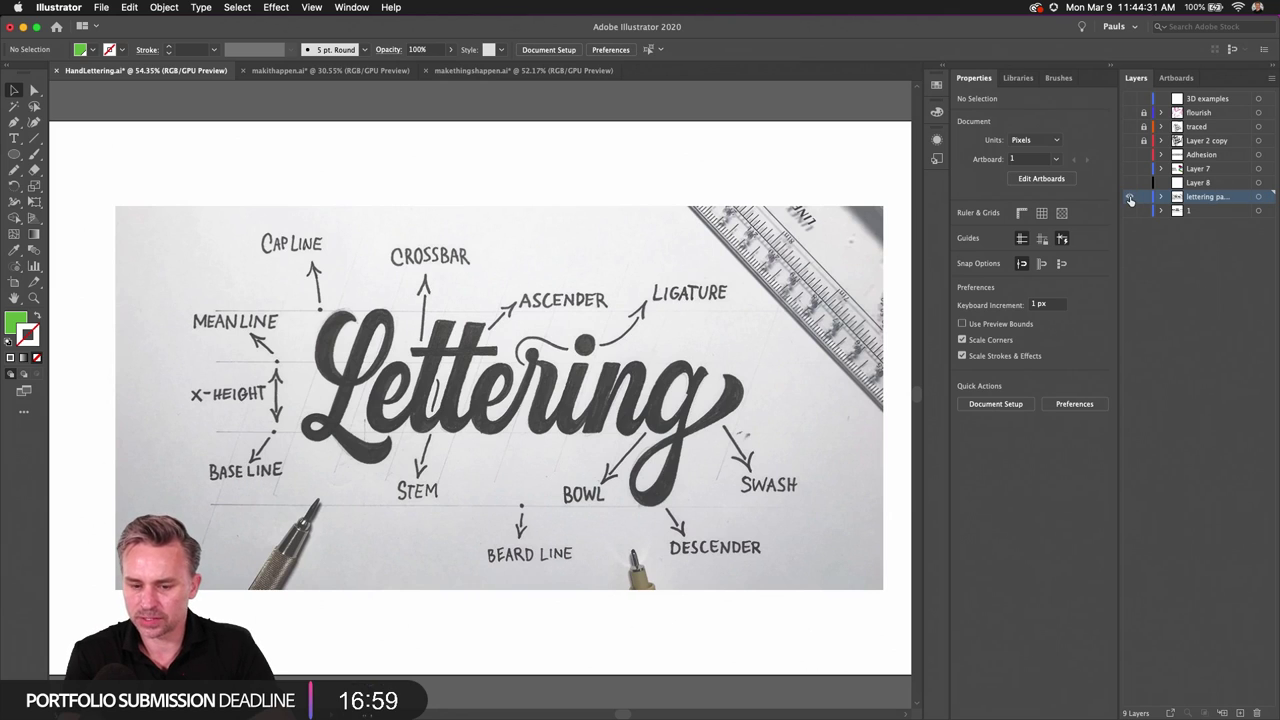
Step: Hide the Lettering image, add an empty Layer 10, and bring up Finder
{"action": "left_click", "coordinate": [1130, 197]}
{"action": "key", "text": "super+l"}
{"action": "key", "text": "super+y"}
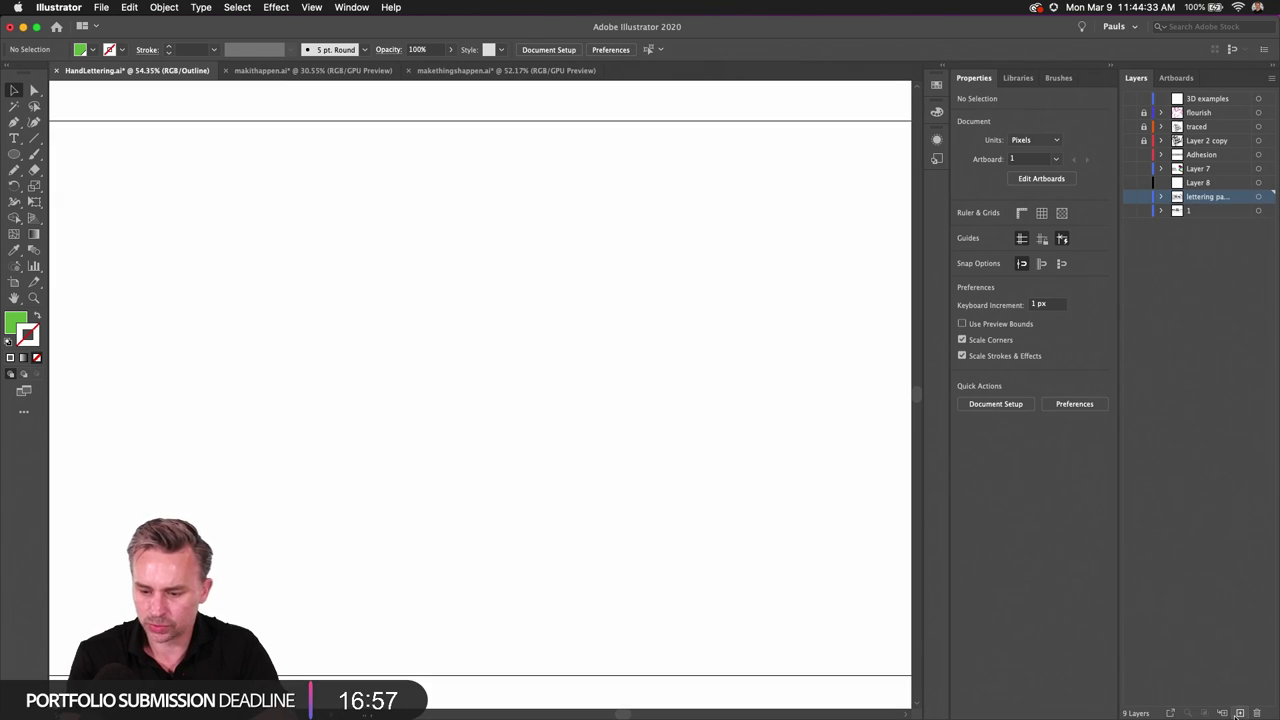
{"action": "key", "text": "super+y"}
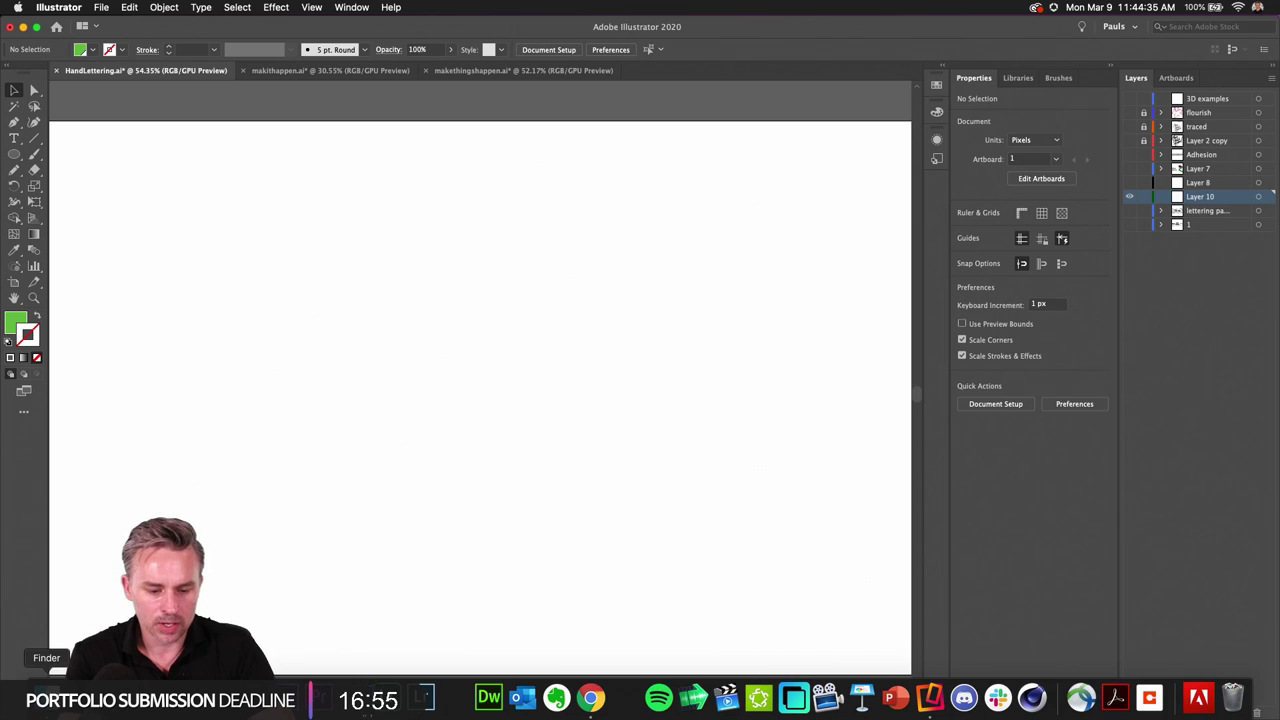
{"action": "left_click", "coordinate": [46, 700]}
Step: Quick Look from Make 2 Things Happen.png to My document 2.png, then close the preview
{"action": "left_click", "coordinate": [645, 148]}
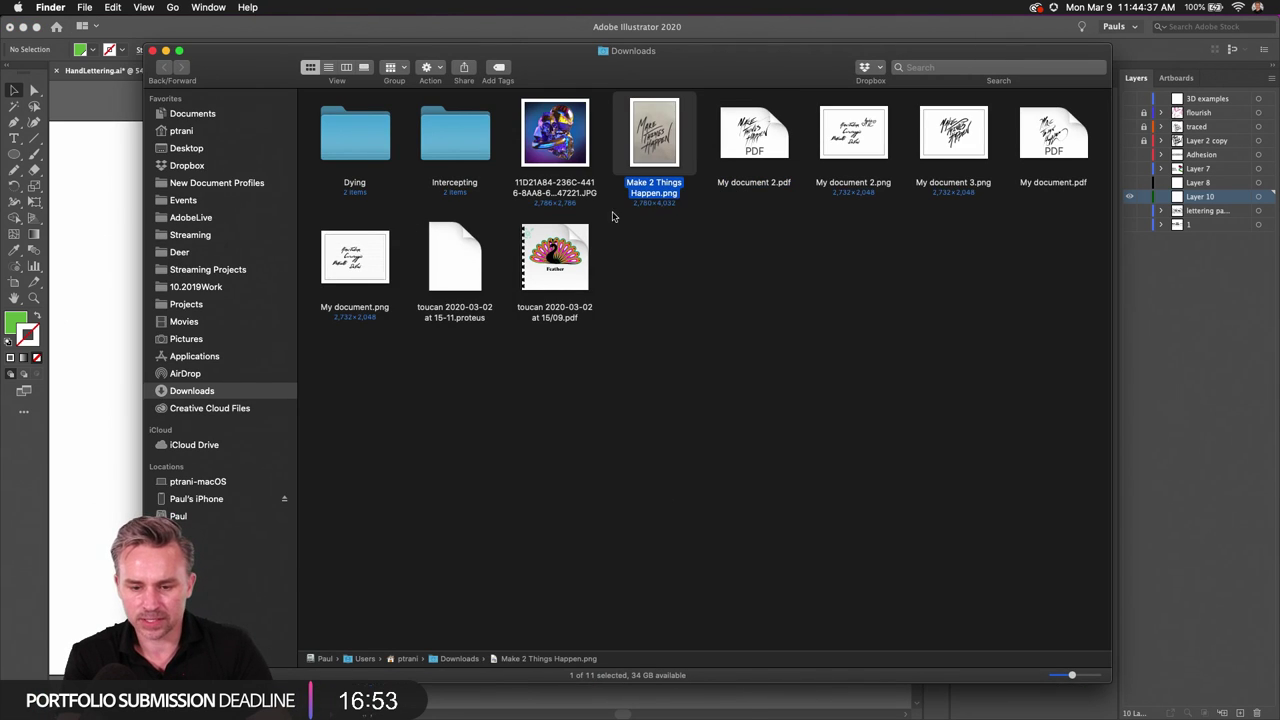
{"action": "key", "text": "space"}
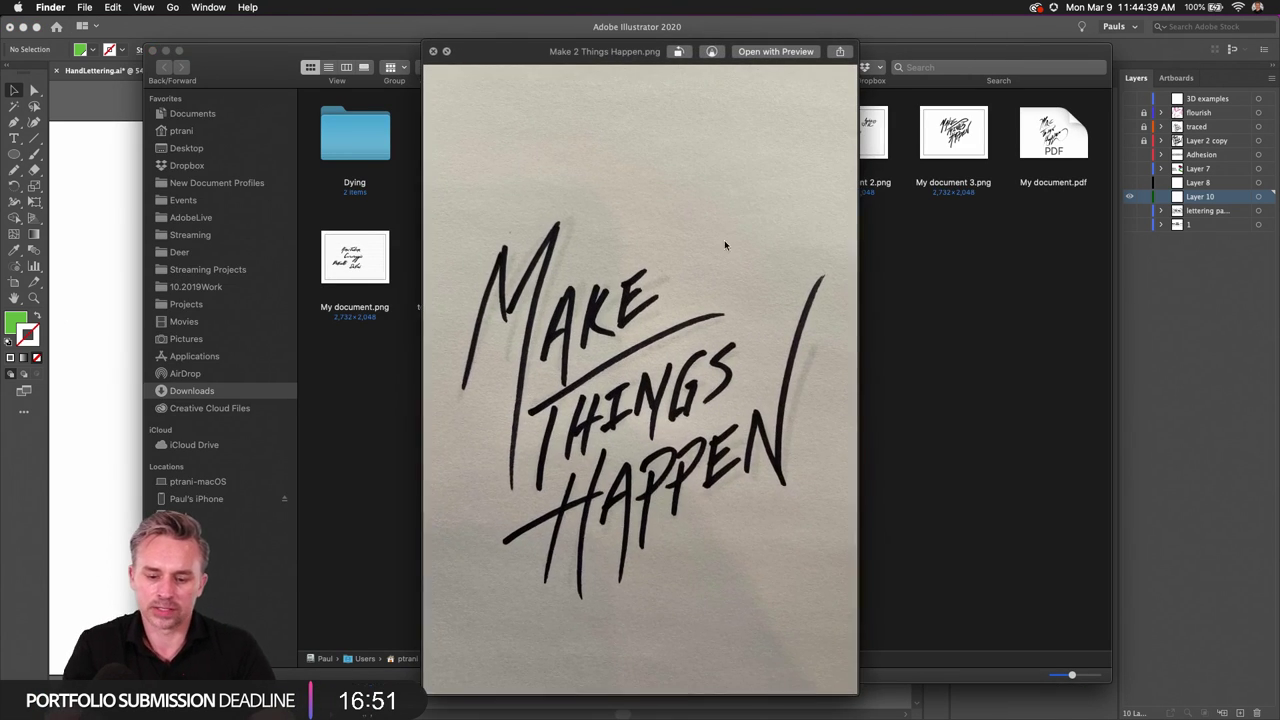
{"action": "key", "text": "Right"}
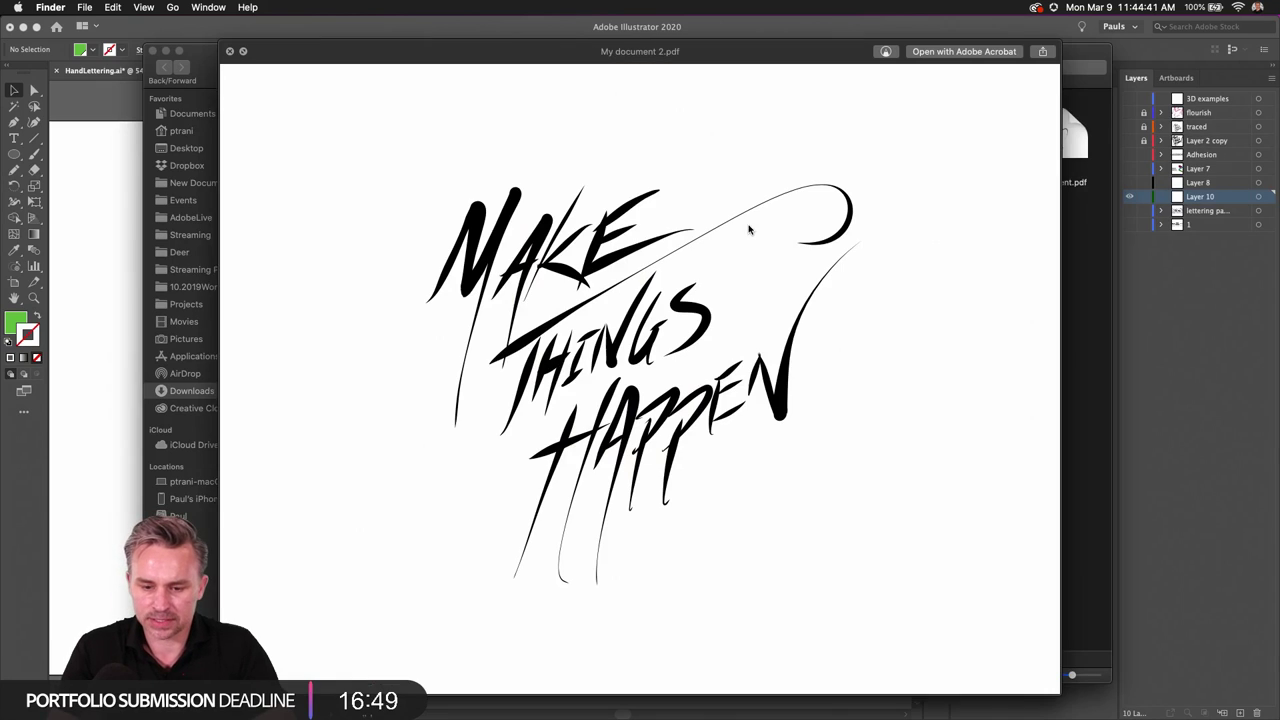
{"action": "key", "text": "Right"}
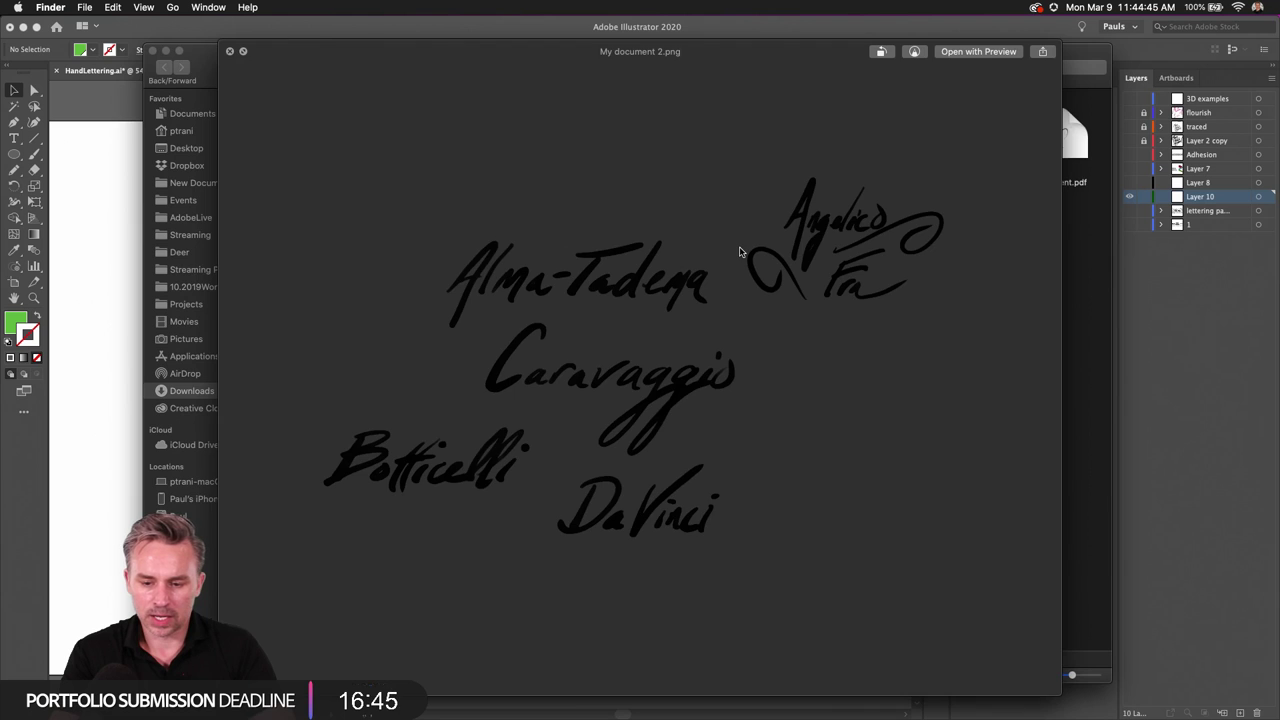
{"action": "key", "text": "space"}
Step: Open My document 2.png, the painter-names image, in Photoshop
{"action": "mouse_move", "coordinate": [440, 715]}
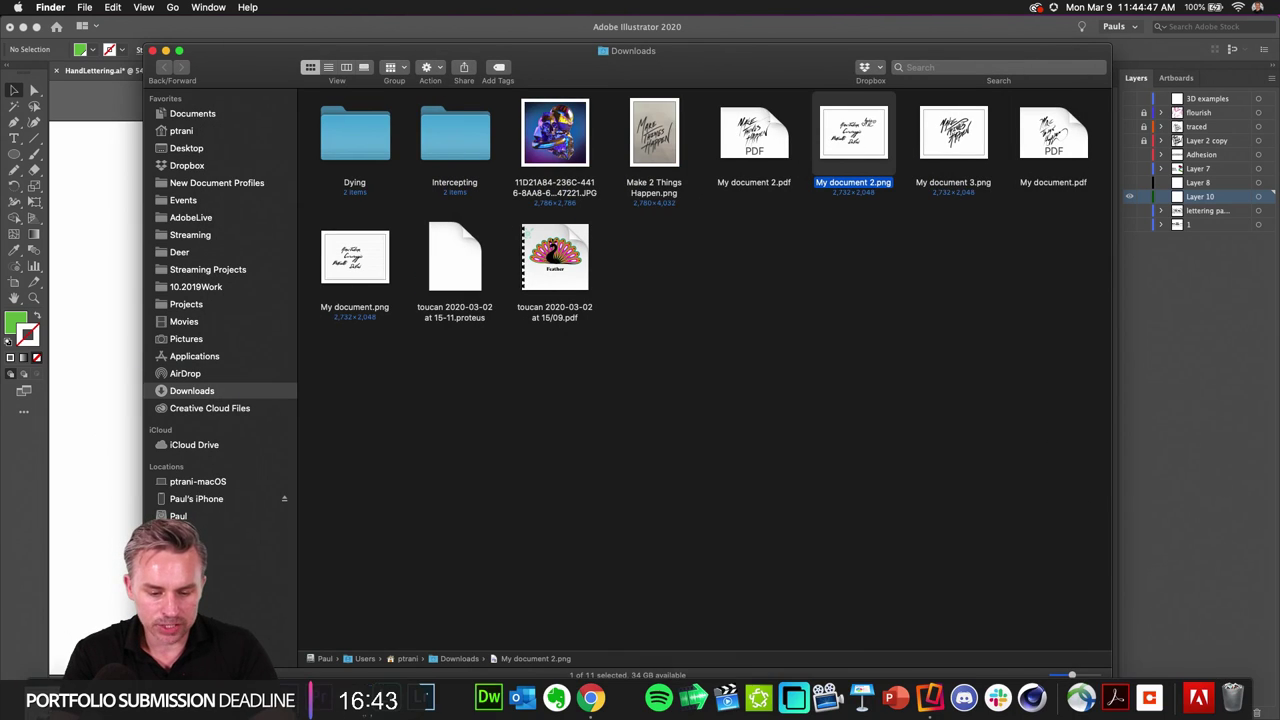
{"action": "left_click", "coordinate": [425, 697]}
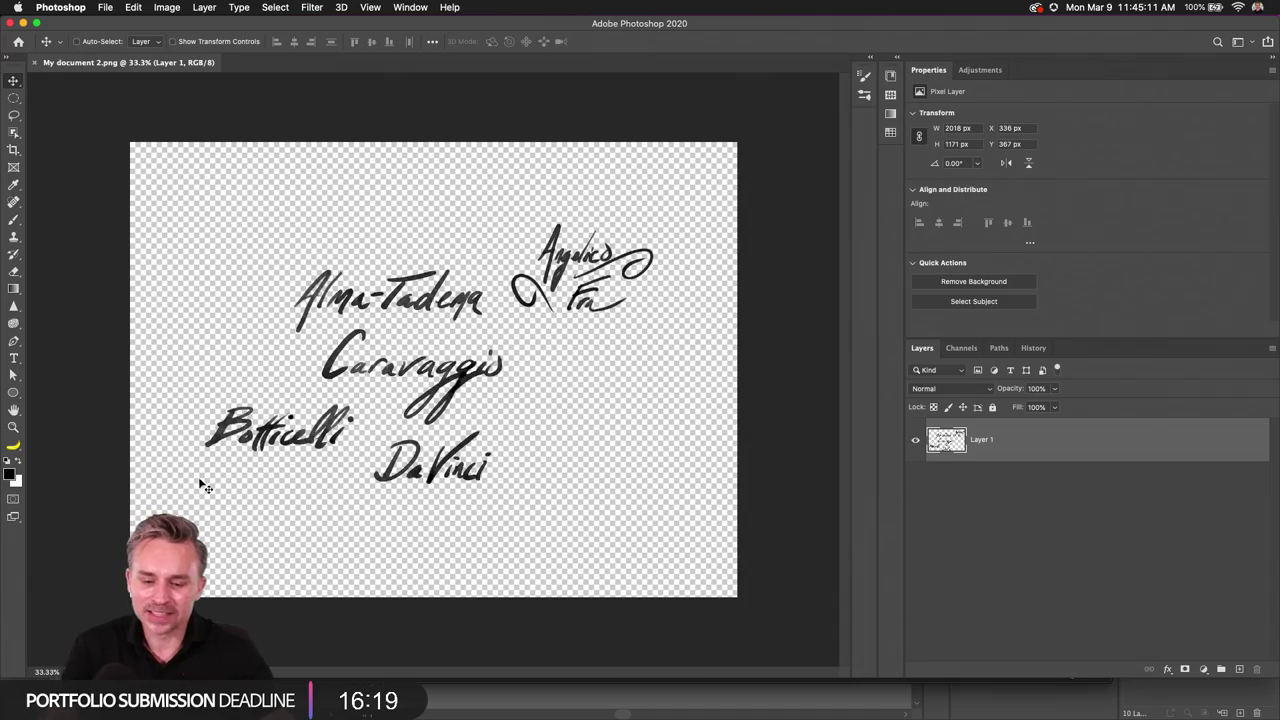
{"action": "scroll", "coordinate": [249, 390], "scroll_direction": "up", "scroll_amount": 6}
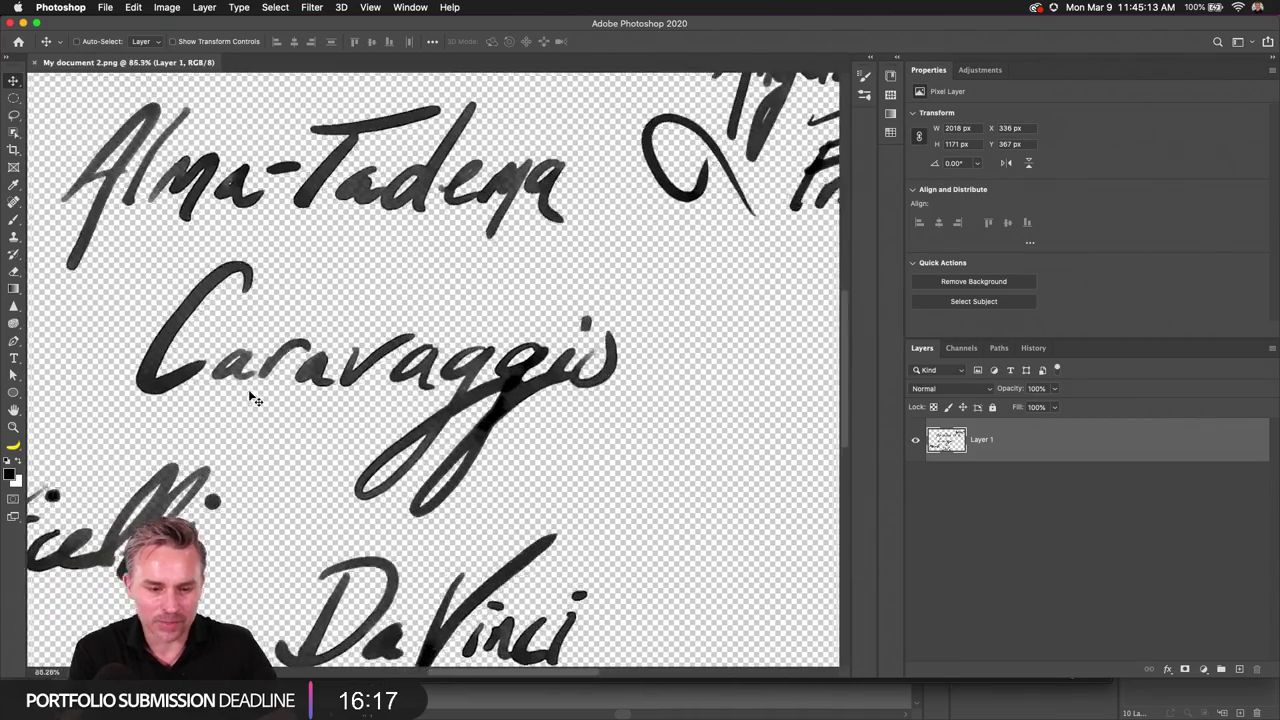
{"action": "scroll", "coordinate": [248, 389], "scroll_direction": "up", "scroll_amount": 4}
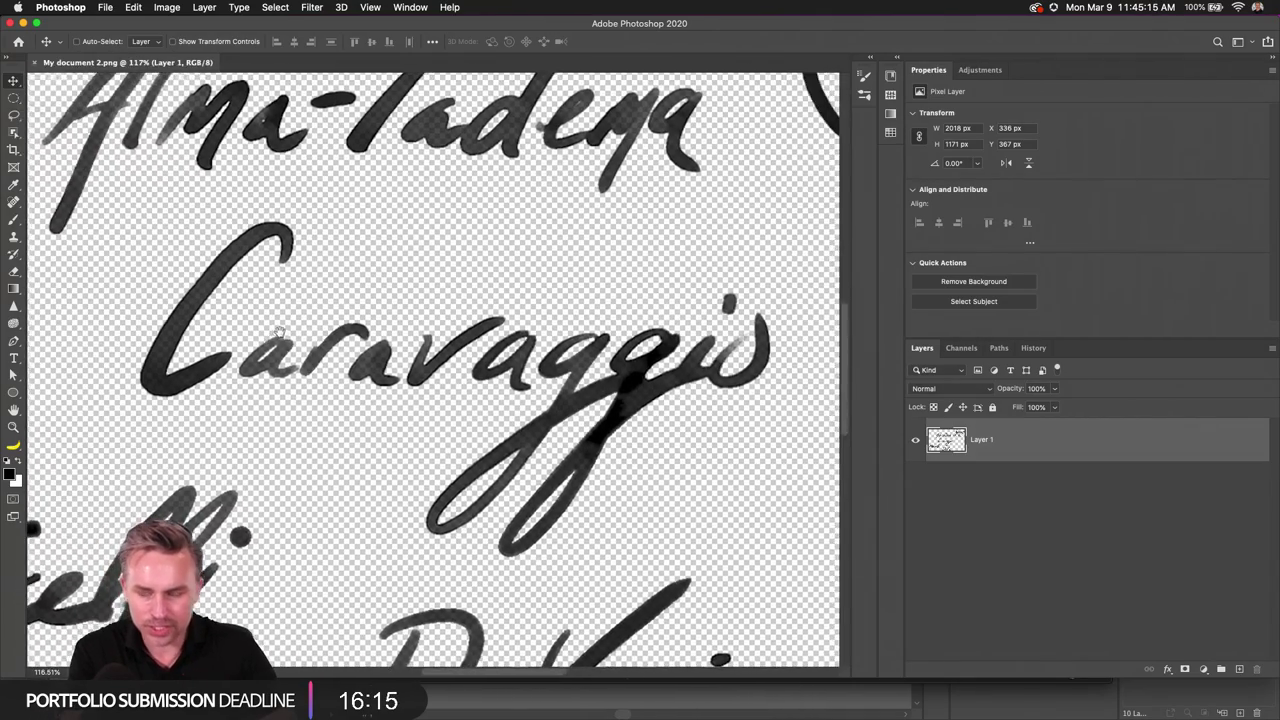
{"action": "scroll", "coordinate": [279, 331], "scroll_direction": "up", "scroll_amount": 4}
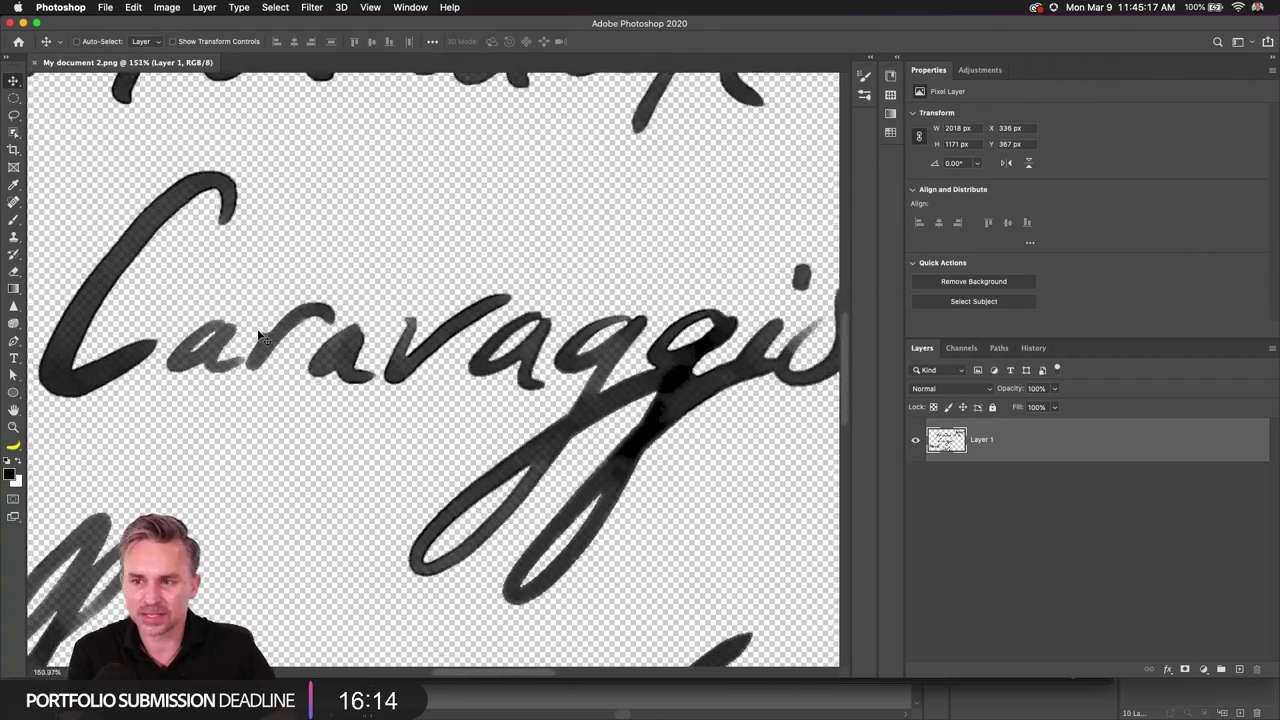
{"action": "scroll", "coordinate": [258, 335], "scroll_direction": "down", "scroll_amount": 3}
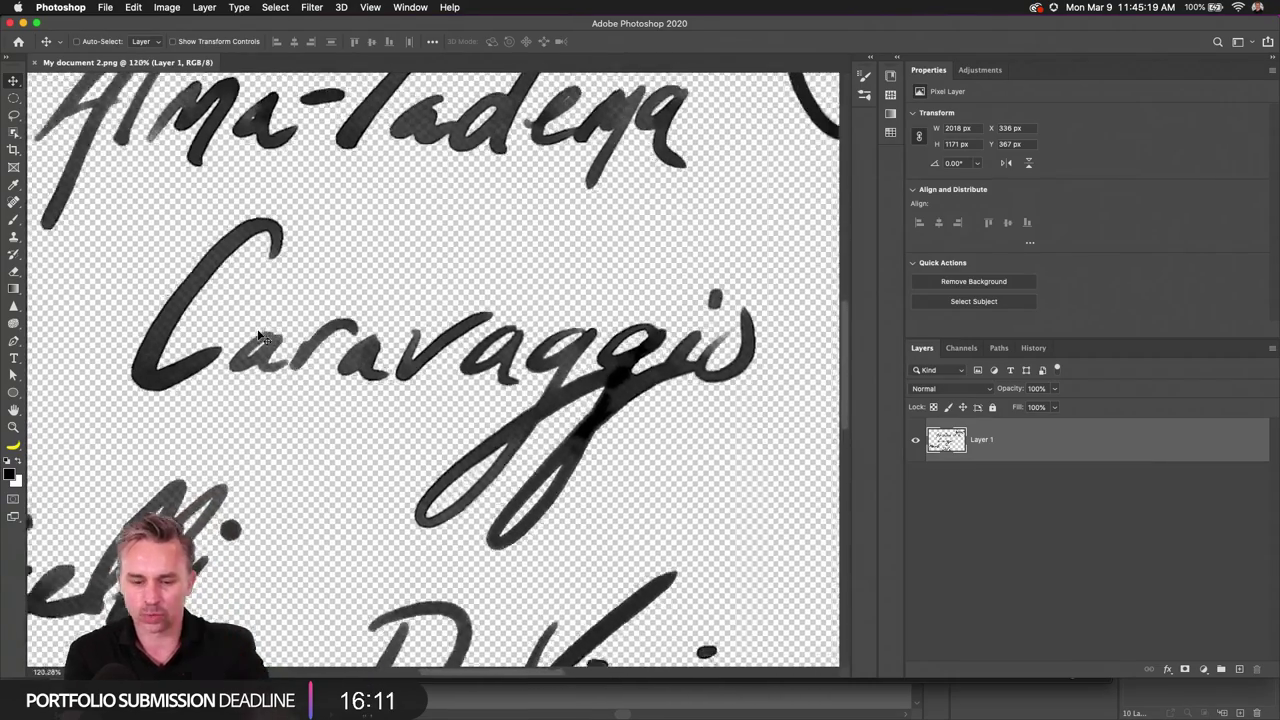
{"action": "scroll", "coordinate": [258, 335], "scroll_direction": "down", "scroll_amount": 5}
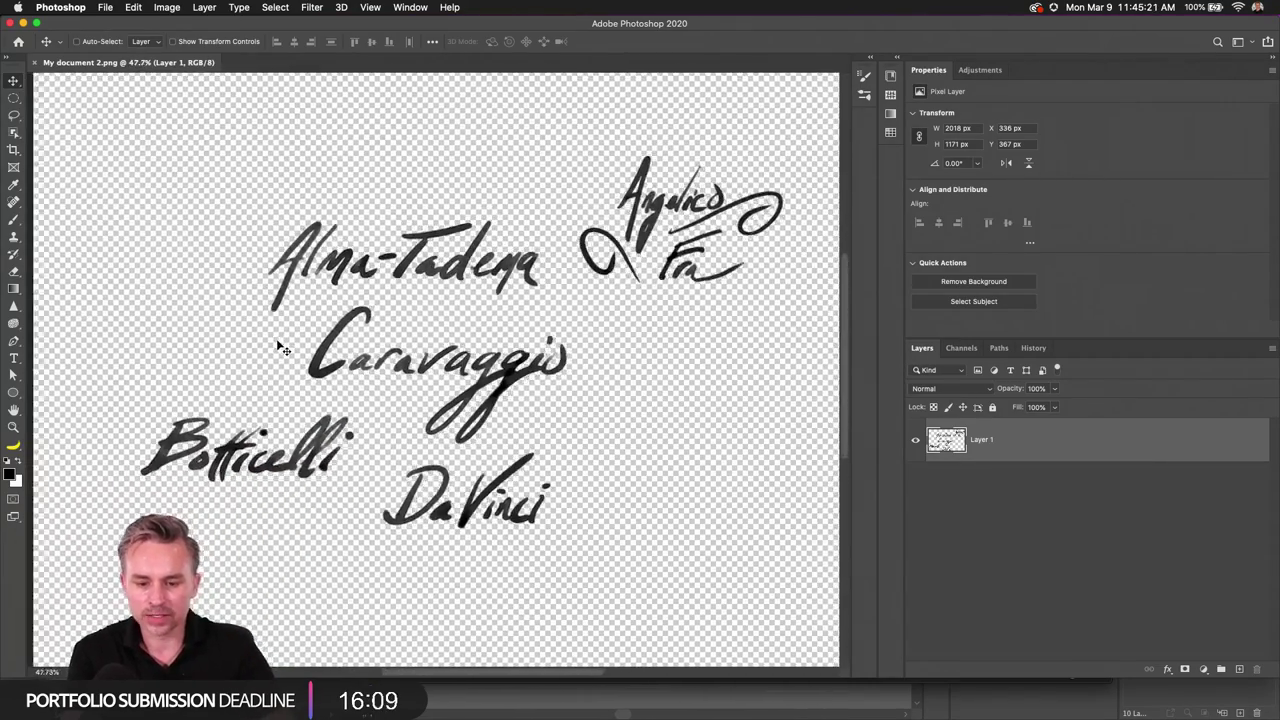
{"action": "scroll", "coordinate": [280, 347], "scroll_direction": "down", "scroll_amount": 1}
Step: Lasso the Caravaggio lettering onto its own Layer 2 and hide Layer 1
{"action": "key", "text": "l"}
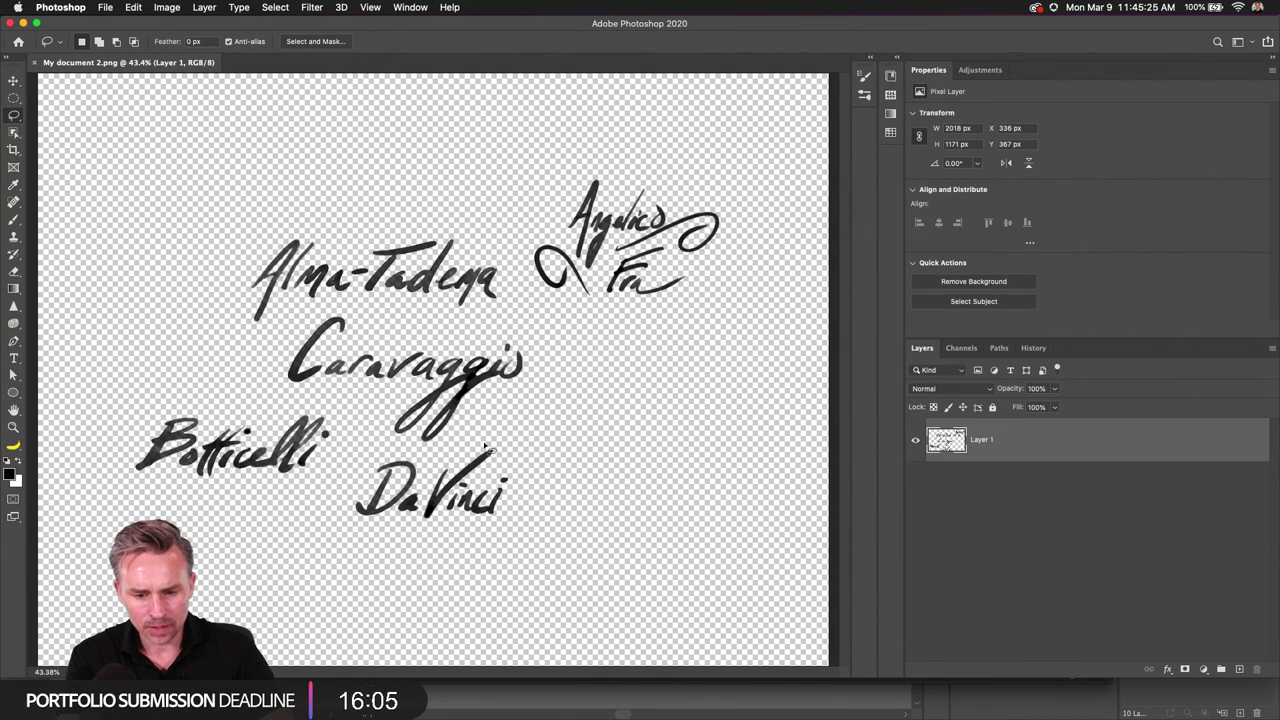
{"action": "mouse_move", "coordinate": [487, 413]}
{"action": "left_mouse_down"}
{"action": "mouse_move", "coordinate": [429, 454]}
{"action": "mouse_move", "coordinate": [386, 439]}
{"action": "mouse_move", "coordinate": [361, 411]}
{"action": "mouse_move", "coordinate": [290, 393]}
{"action": "mouse_move", "coordinate": [266, 364]}
{"action": "mouse_move", "coordinate": [289, 328]}
{"action": "mouse_move", "coordinate": [340, 310]}
{"action": "mouse_move", "coordinate": [551, 341]}
{"action": "mouse_move", "coordinate": [541, 381]}
{"action": "mouse_move", "coordinate": [493, 428]}
{"action": "left_mouse_up"}
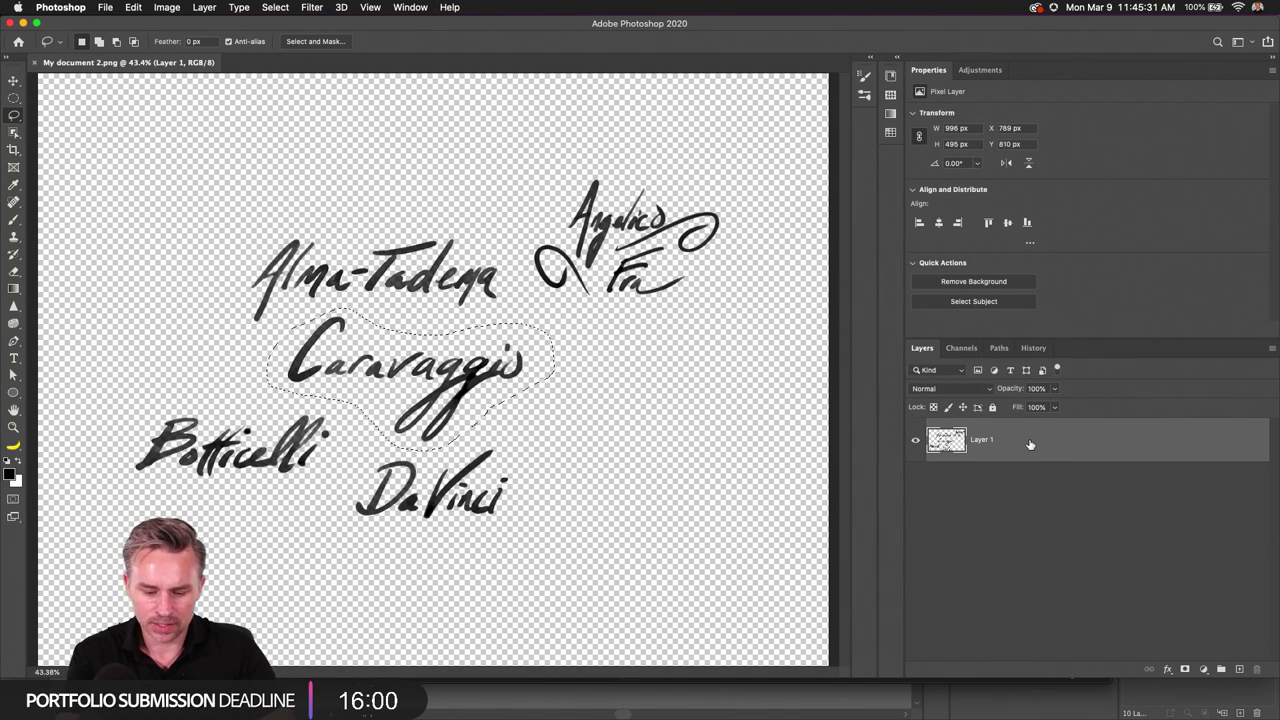
{"action": "key", "text": "super+j"}
{"action": "left_click", "coordinate": [915, 483]}
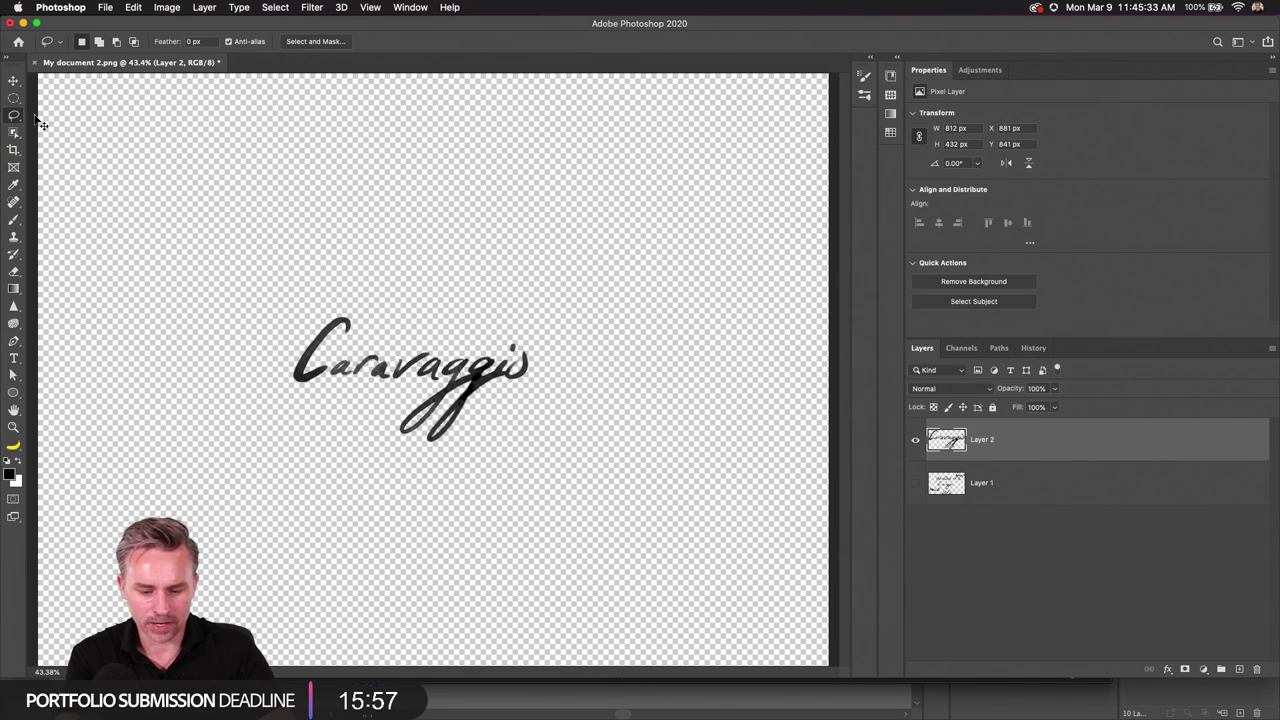
Step: Enlarge the Caravaggio lettering to 1650 × 878 px and move it down and right
{"action": "key", "text": "super+t"}
{"action": "mouse_move", "coordinate": [291, 317]}
{"action": "left_mouse_down"}
{"action": "mouse_move", "coordinate": [112, 245]}
{"action": "mouse_move", "coordinate": [88, 220]}
{"action": "mouse_move", "coordinate": [195, 259]}
{"action": "left_mouse_up"}
{"action": "key", "text": "Return"}
{"action": "key", "text": "l"}
{"action": "key", "text": "super+0"}
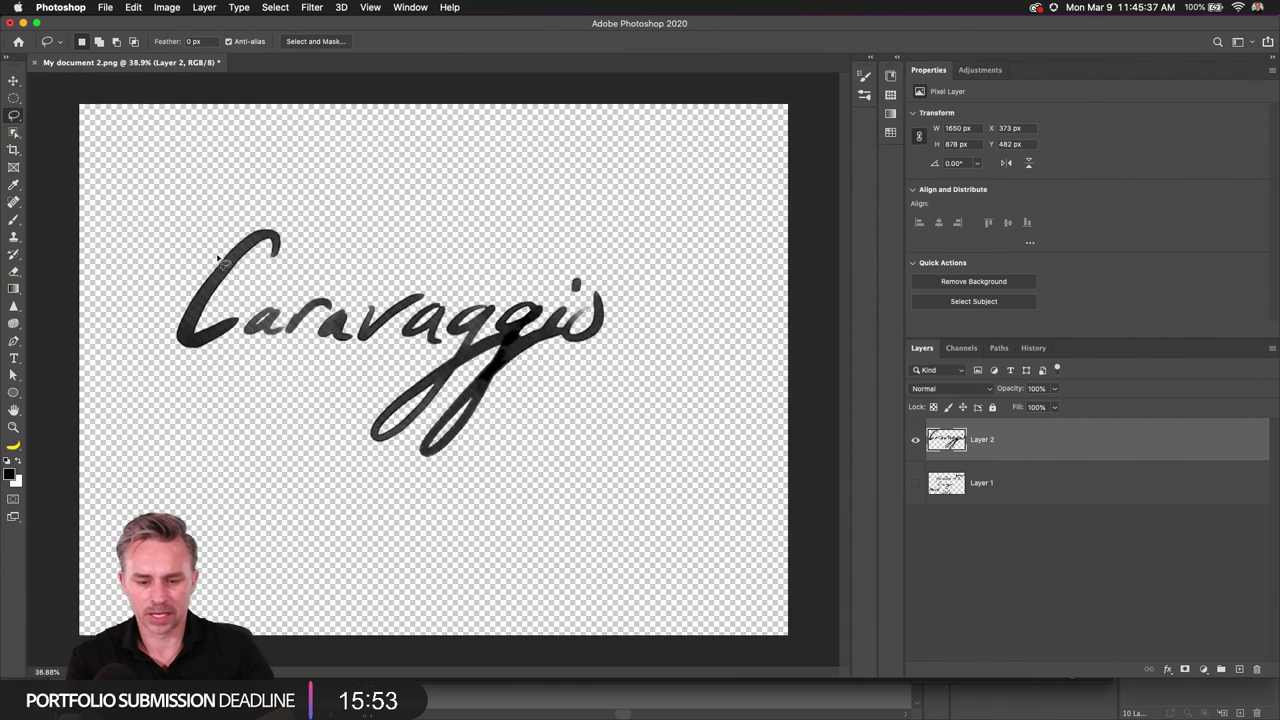
{"action": "key", "text": "super+minus"}
{"action": "key", "text": "v"}
{"action": "left_click_drag", "start_coordinate": [244, 288], "coordinate": [278, 330]}
{"action": "left_click", "coordinate": [592, 697]}
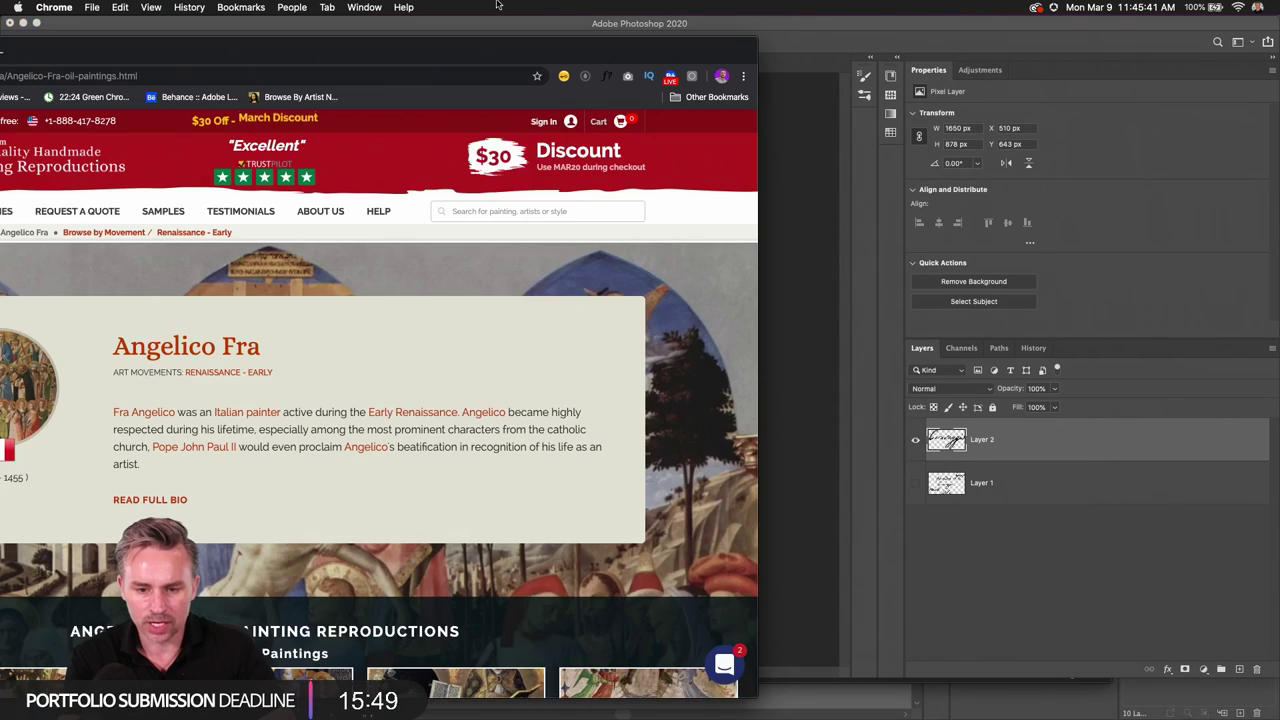
Step: Open the Rijksmuseum Caravaggio collection page in a new Chrome tab
{"action": "left_click_drag", "start_coordinate": [0, 52], "coordinate": [372, 41]}
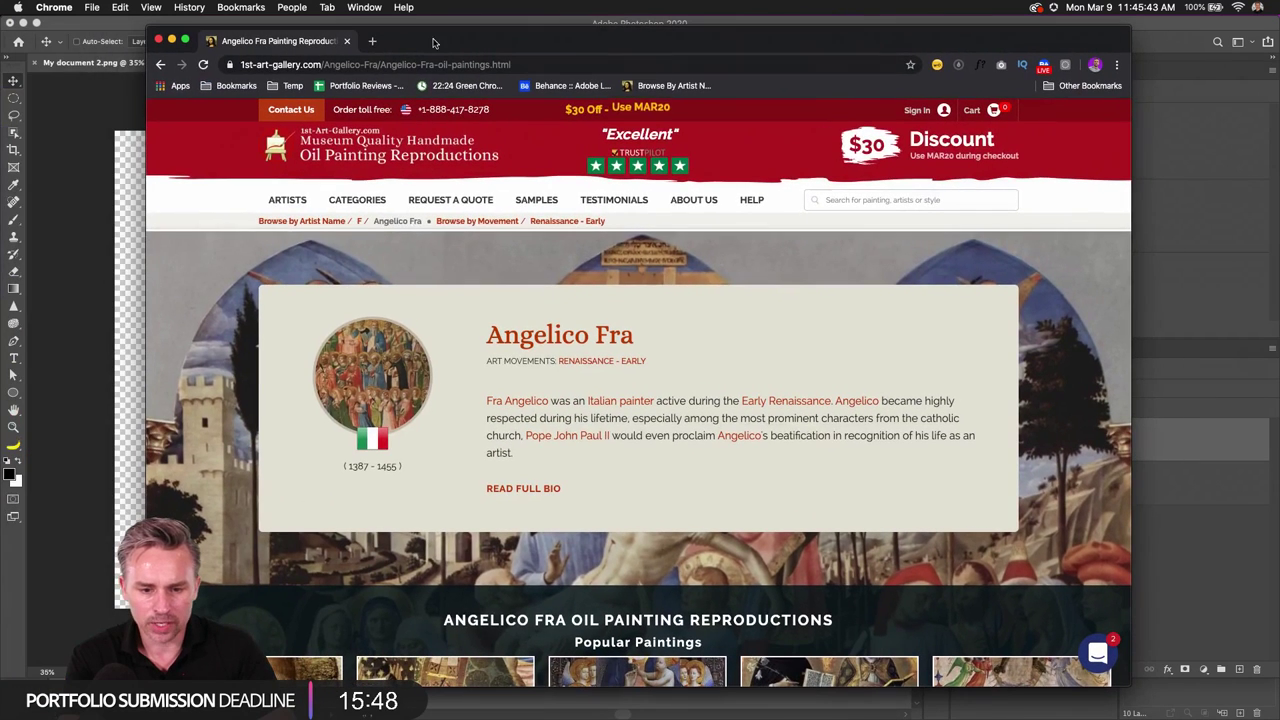
{"action": "left_click", "coordinate": [372, 41]}
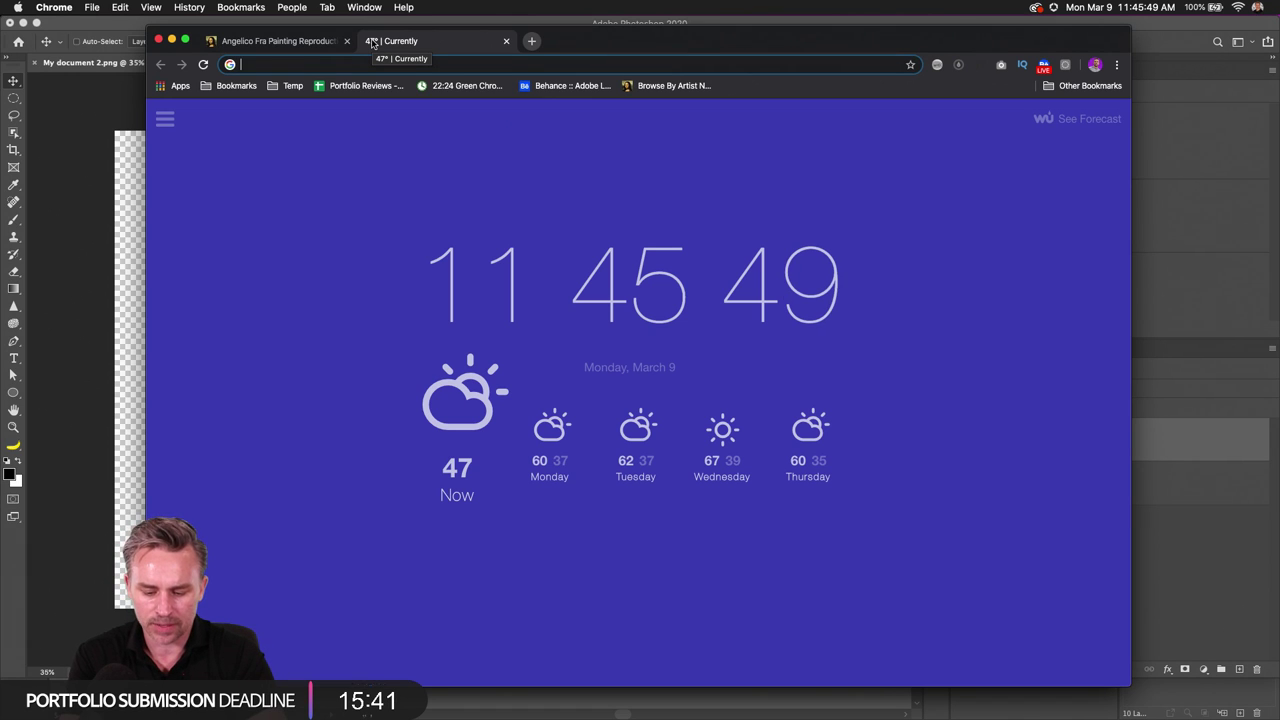
{"action": "type", "text": "mu"}
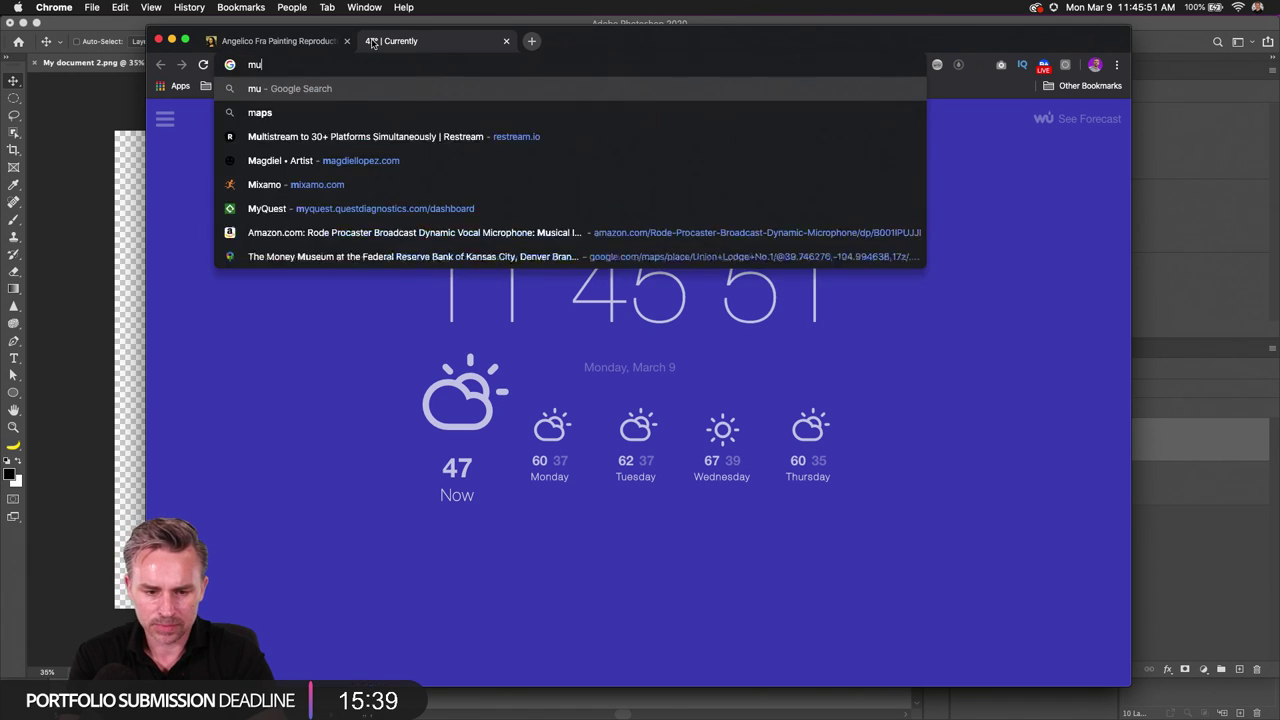
{"action": "type", "text": "seum"}
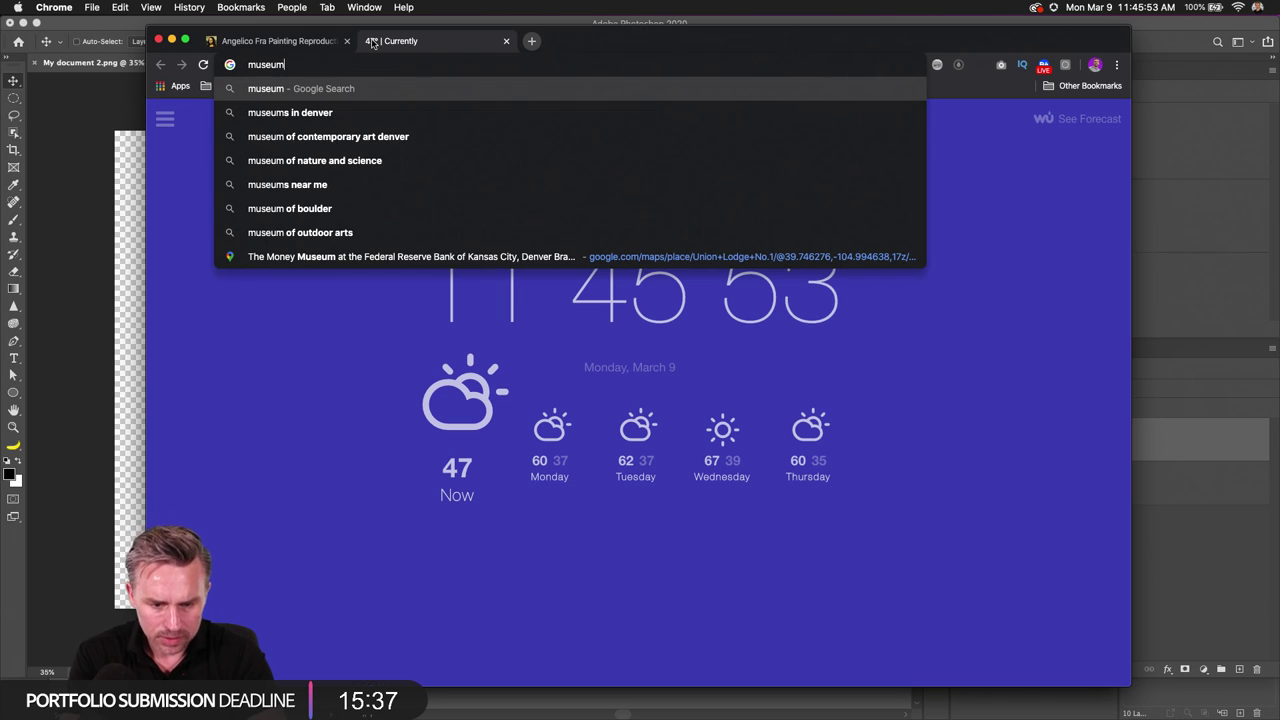
{"action": "key", "text": "BackSpace"}
{"action": "key", "text": "BackSpace"}
{"action": "key", "text": "BackSpace"}
{"action": "key", "text": "BackSpace"}
{"action": "key", "text": "BackSpace"}
{"action": "key", "text": "BackSpace"}
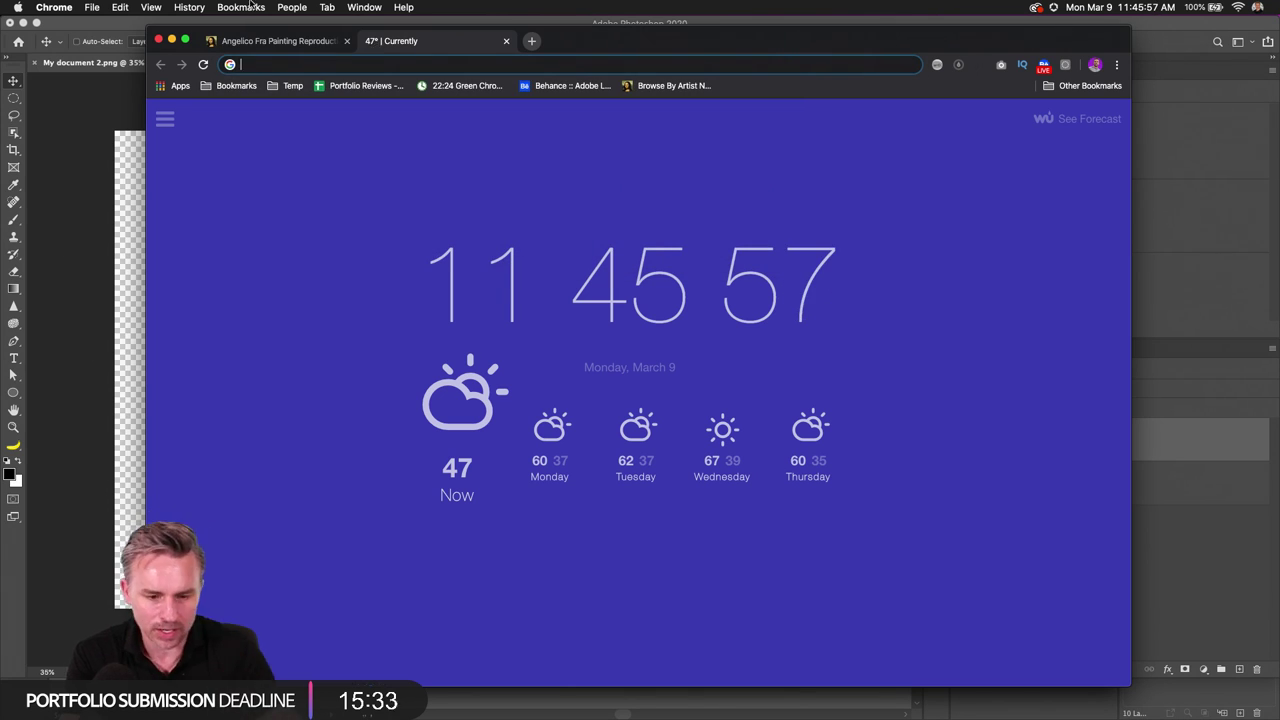
{"action": "left_click", "coordinate": [284, 88]}
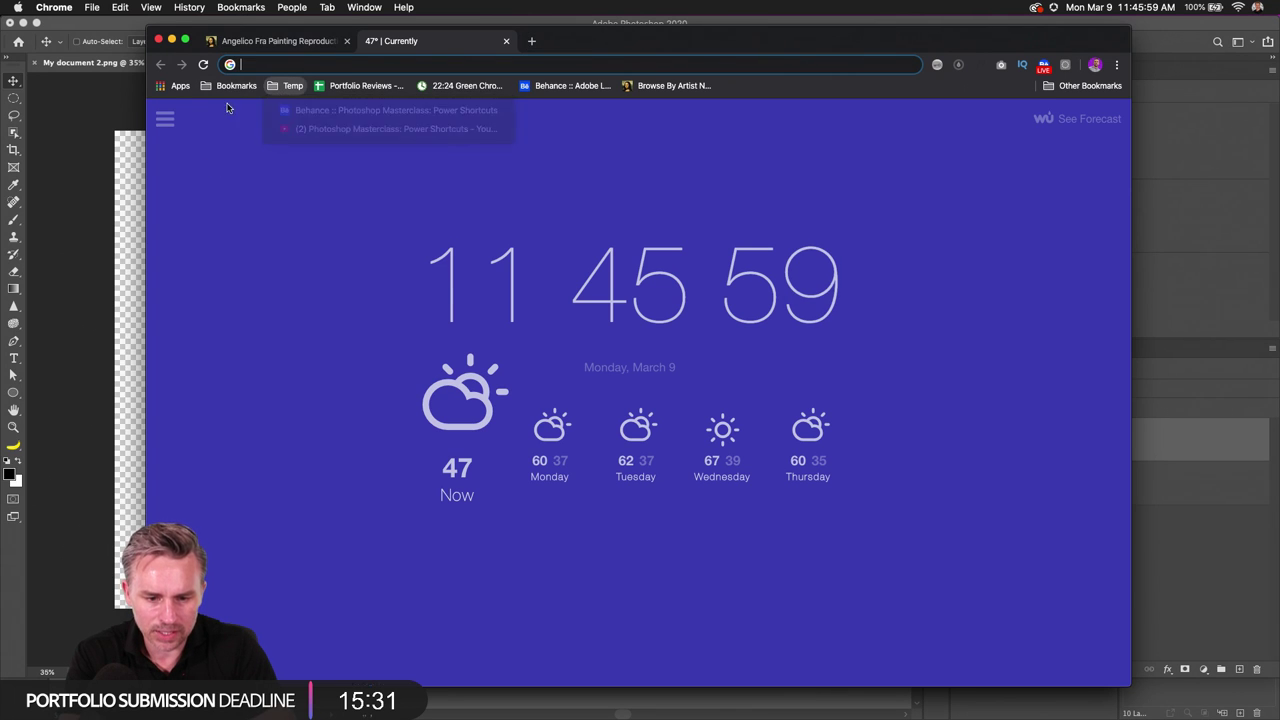
{"action": "left_click", "coordinate": [260, 63]}
{"action": "type", "text": "r"}
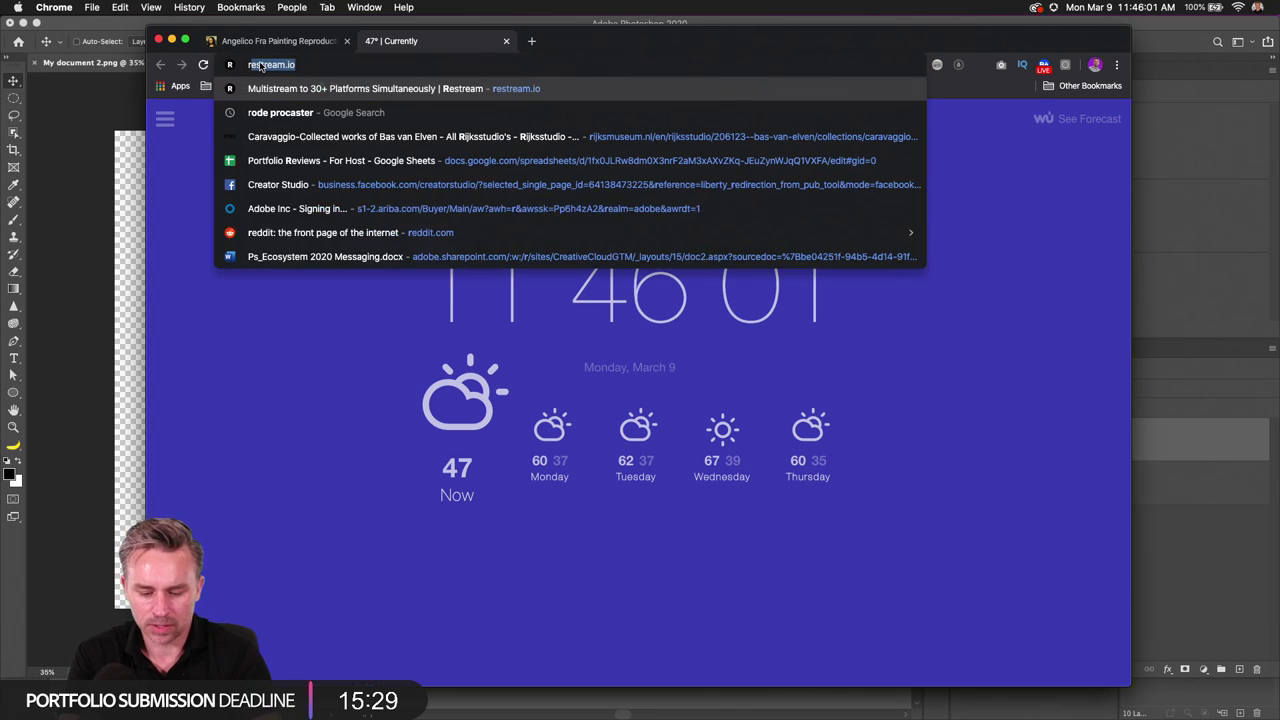
{"action": "type", "text": "ijk"}
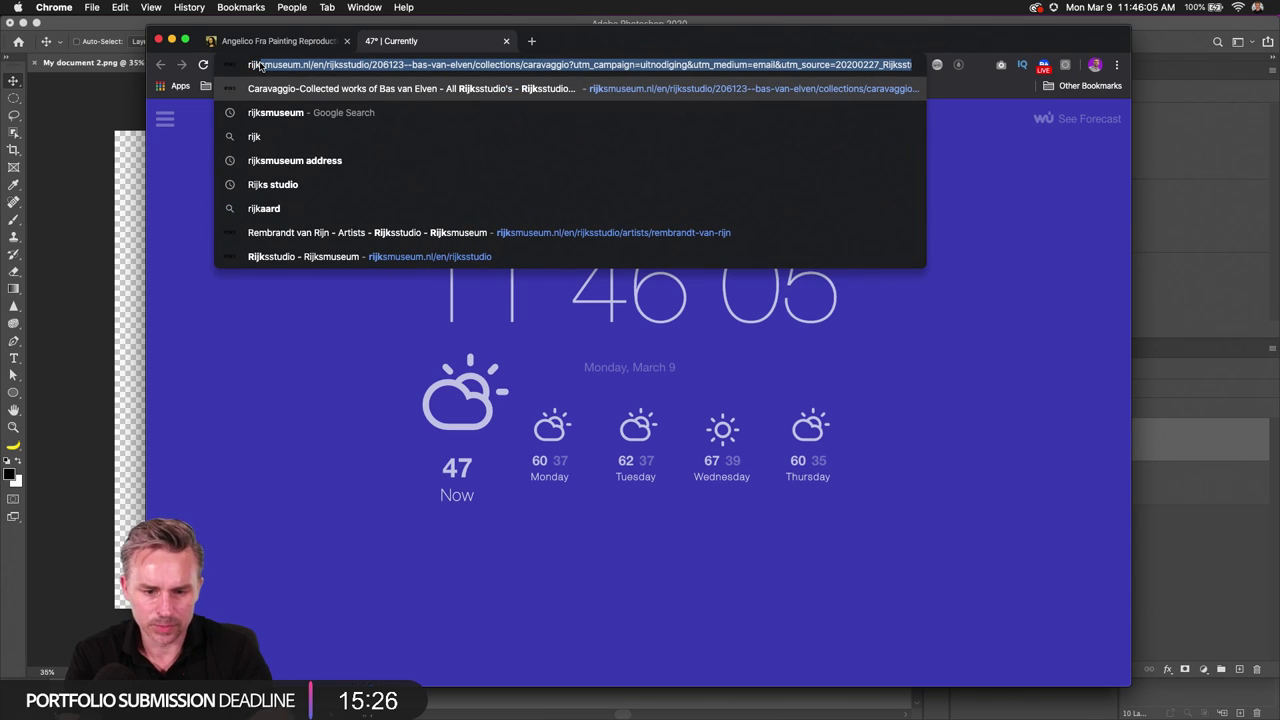
{"action": "key", "text": "Return"}
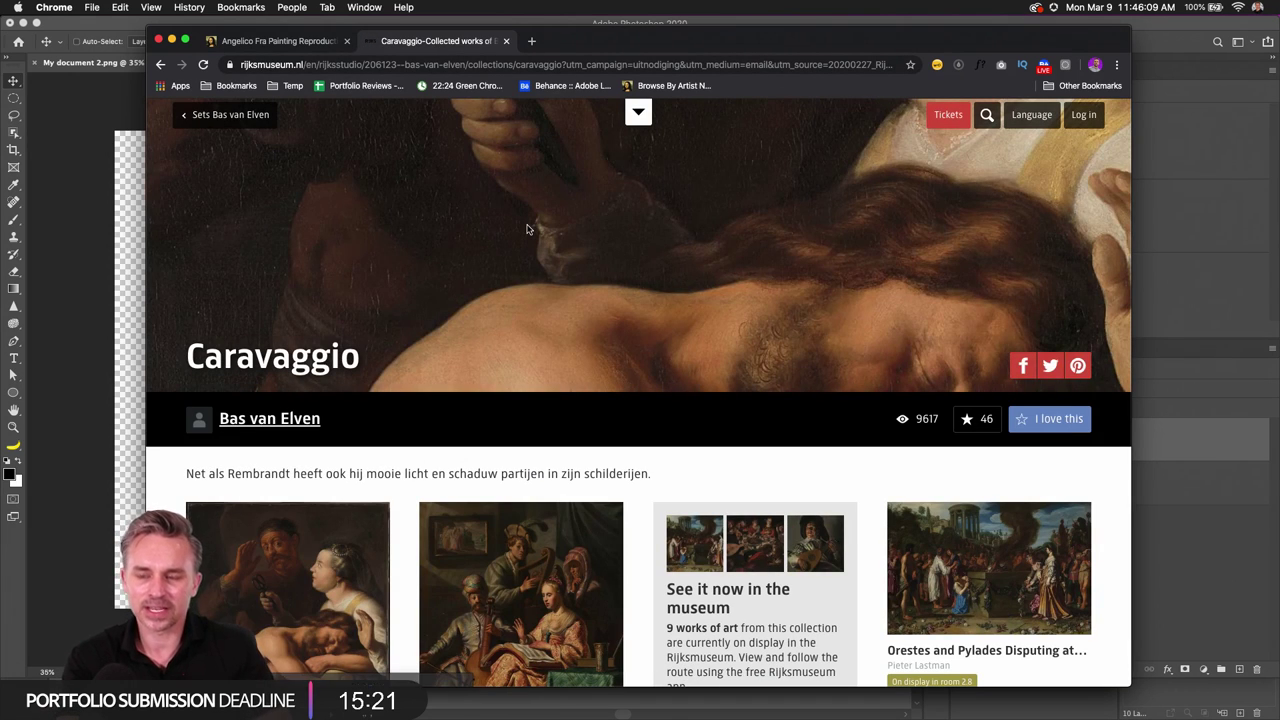
Step: Scroll the collection page to bring Samson and Delilah into view
{"action": "scroll", "coordinate": [655, 266], "scroll_direction": "down", "scroll_amount": 2}
{"action": "scroll", "coordinate": [655, 266], "scroll_direction": "up", "scroll_amount": 2}
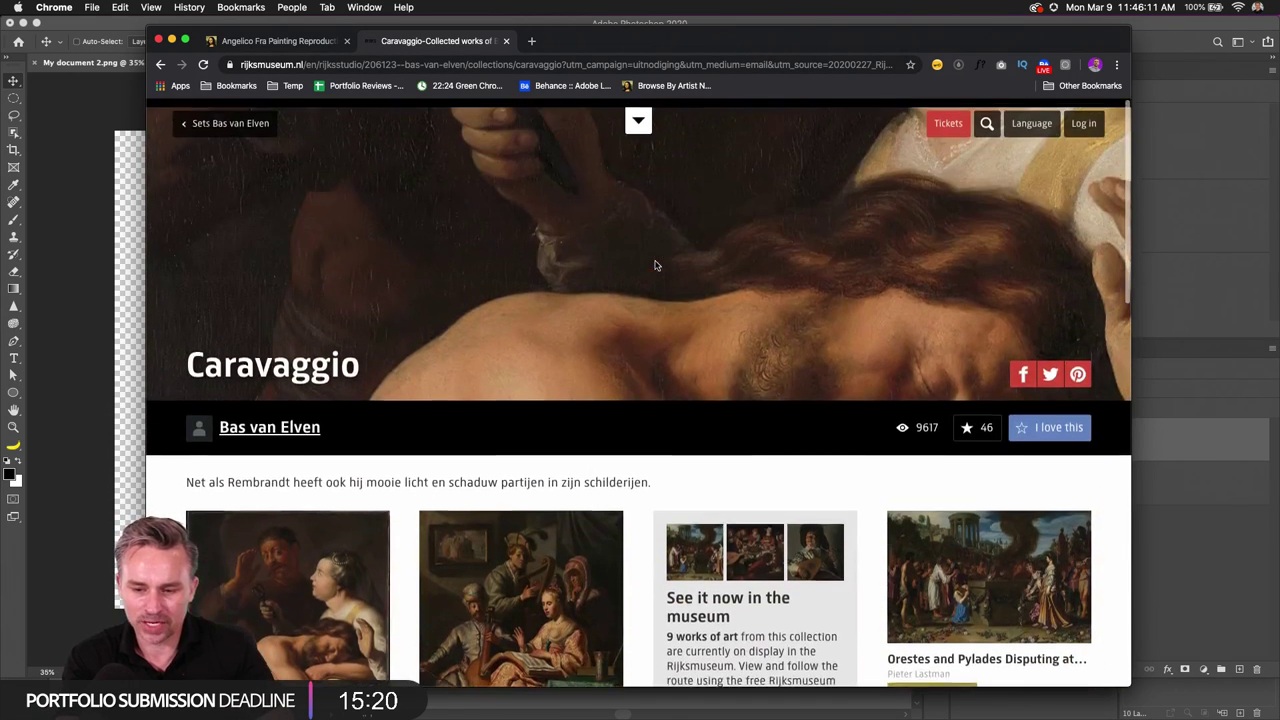
{"action": "scroll", "coordinate": [439, 251], "scroll_direction": "down", "scroll_amount": 3}
{"action": "scroll", "coordinate": [439, 251], "scroll_direction": "down", "scroll_amount": 1}
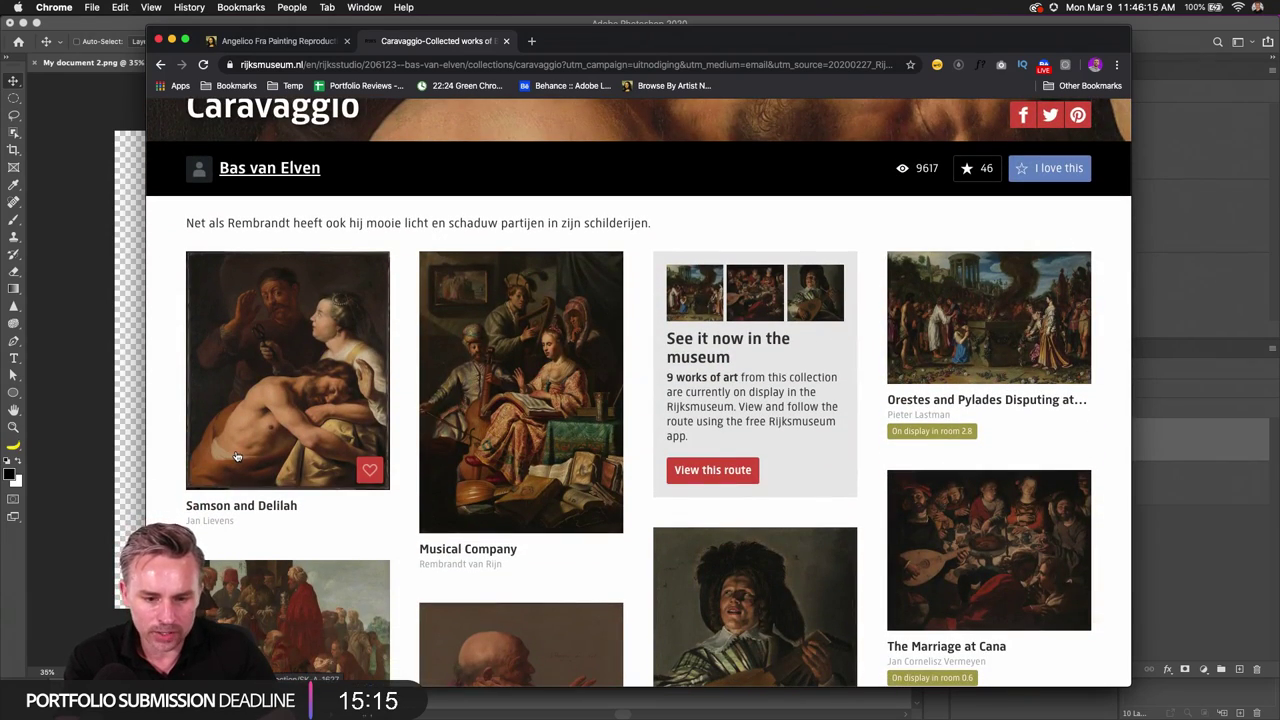
{"action": "scroll", "coordinate": [238, 453], "scroll_direction": "up", "scroll_amount": 3}
{"action": "scroll", "coordinate": [238, 451], "scroll_direction": "down", "scroll_amount": 5}
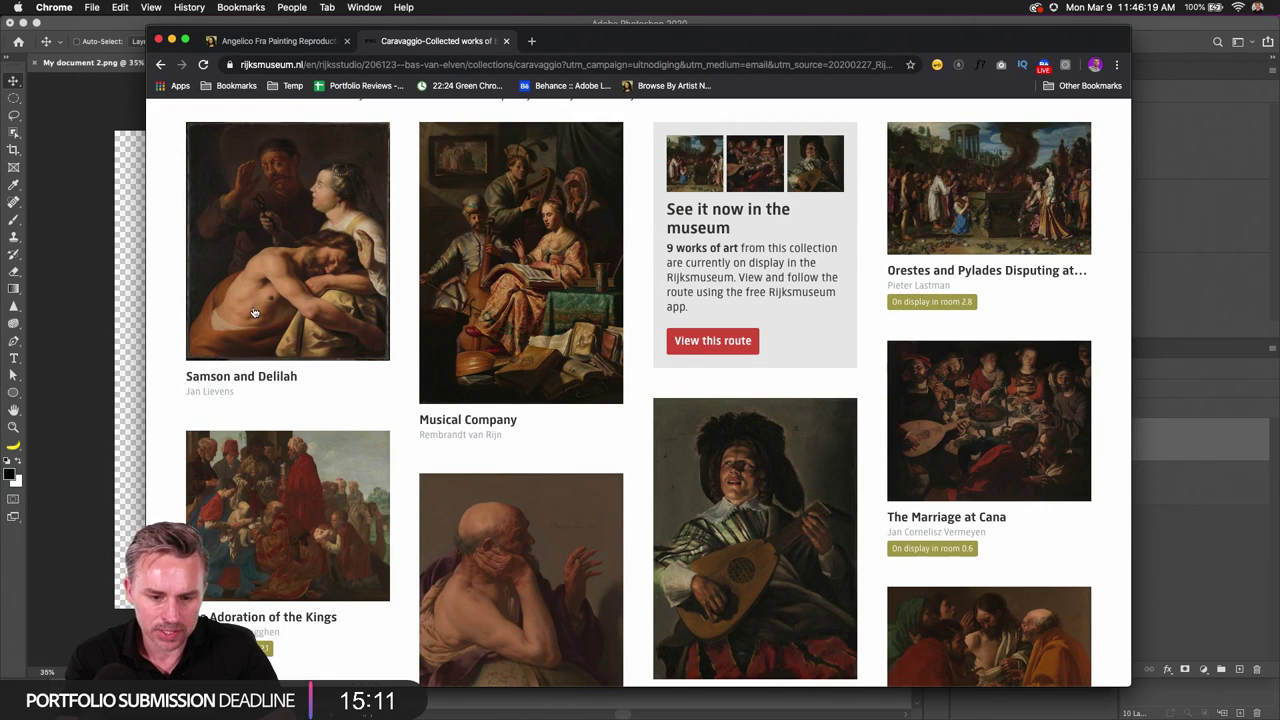
Step: Download the full-size Samson and Delilah image after signing in to Rijksstudio
{"action": "left_click", "coordinate": [256, 298]}
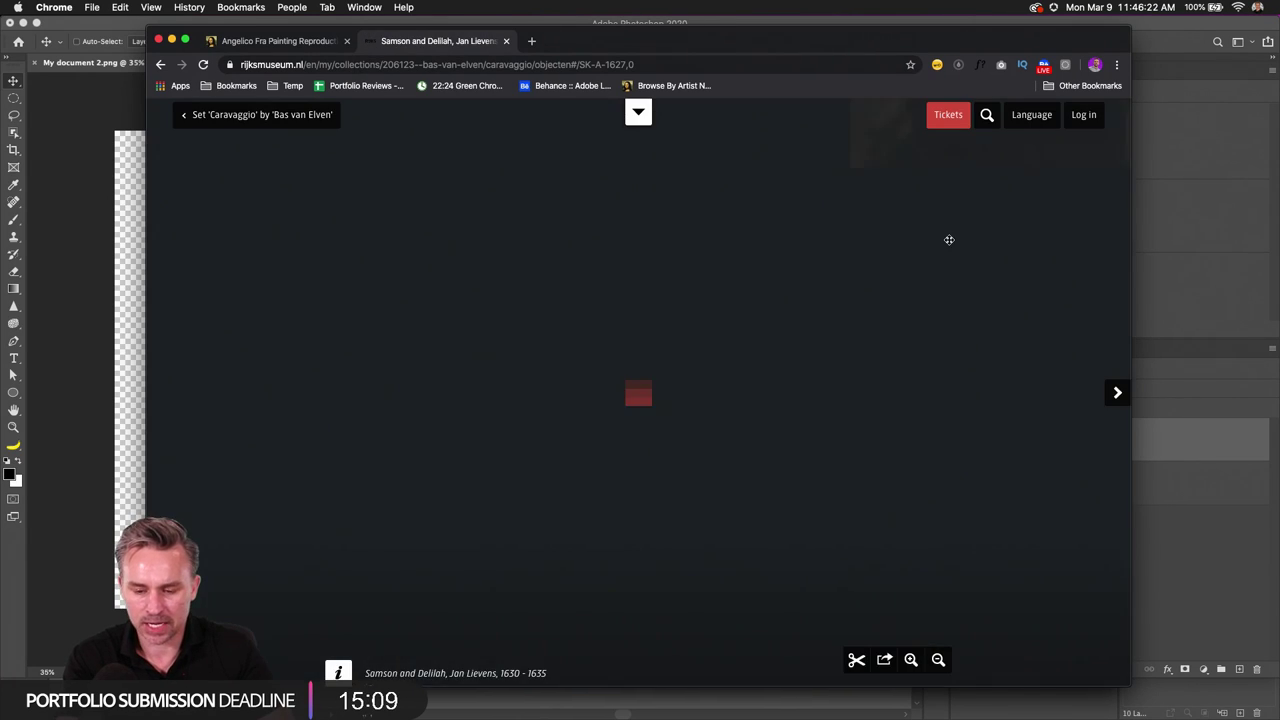
{"action": "left_click", "coordinate": [857, 660]}
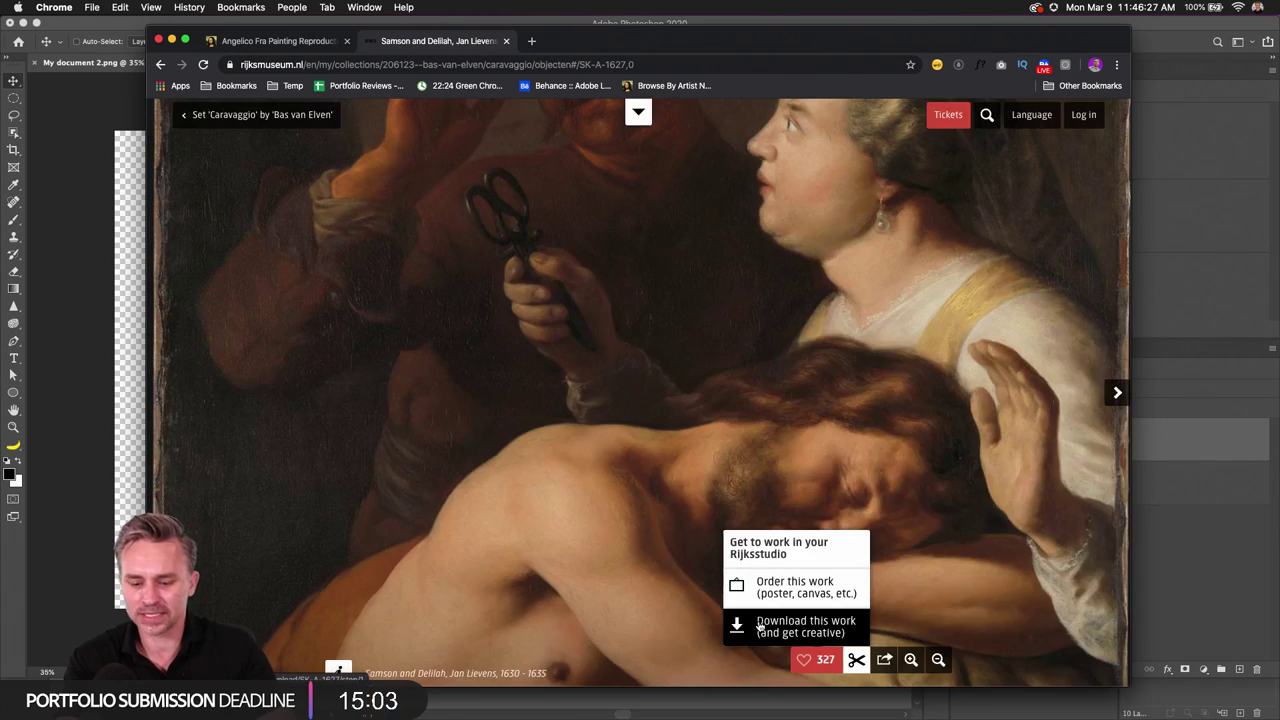
{"action": "left_click", "coordinate": [759, 627]}
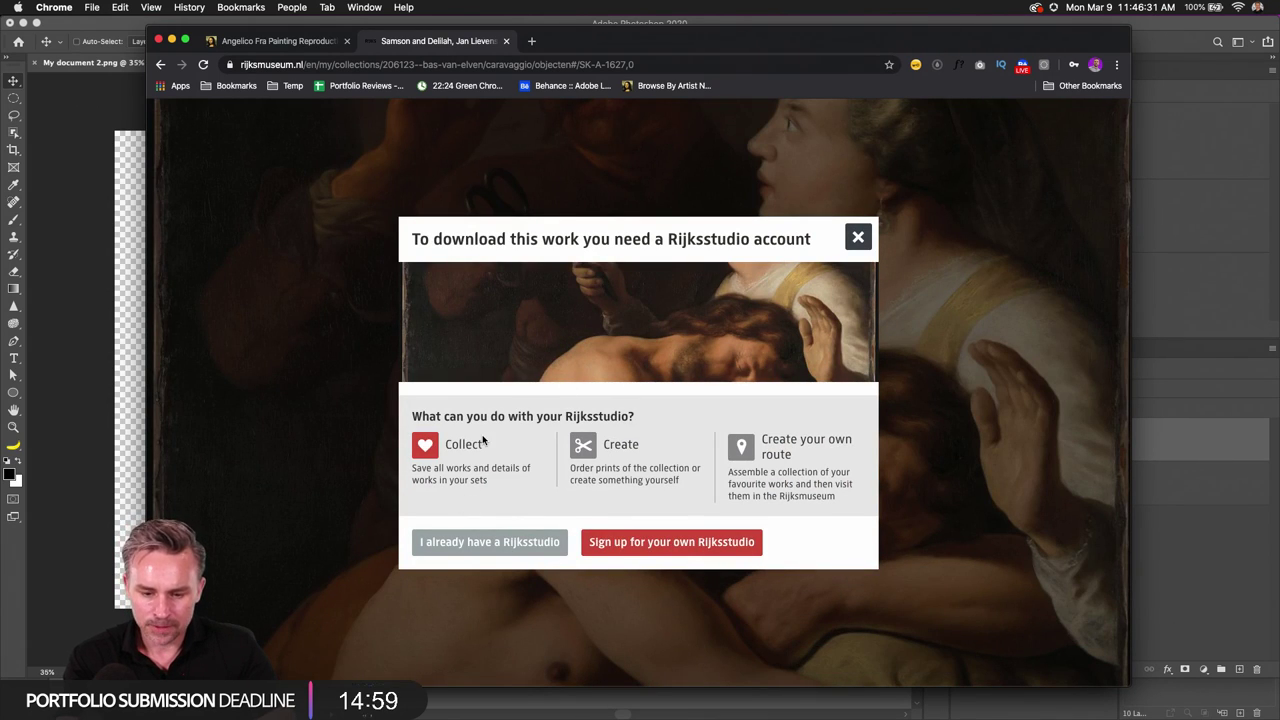
{"action": "left_click", "coordinate": [506, 543]}
{"action": "left_click", "coordinate": [793, 446]}
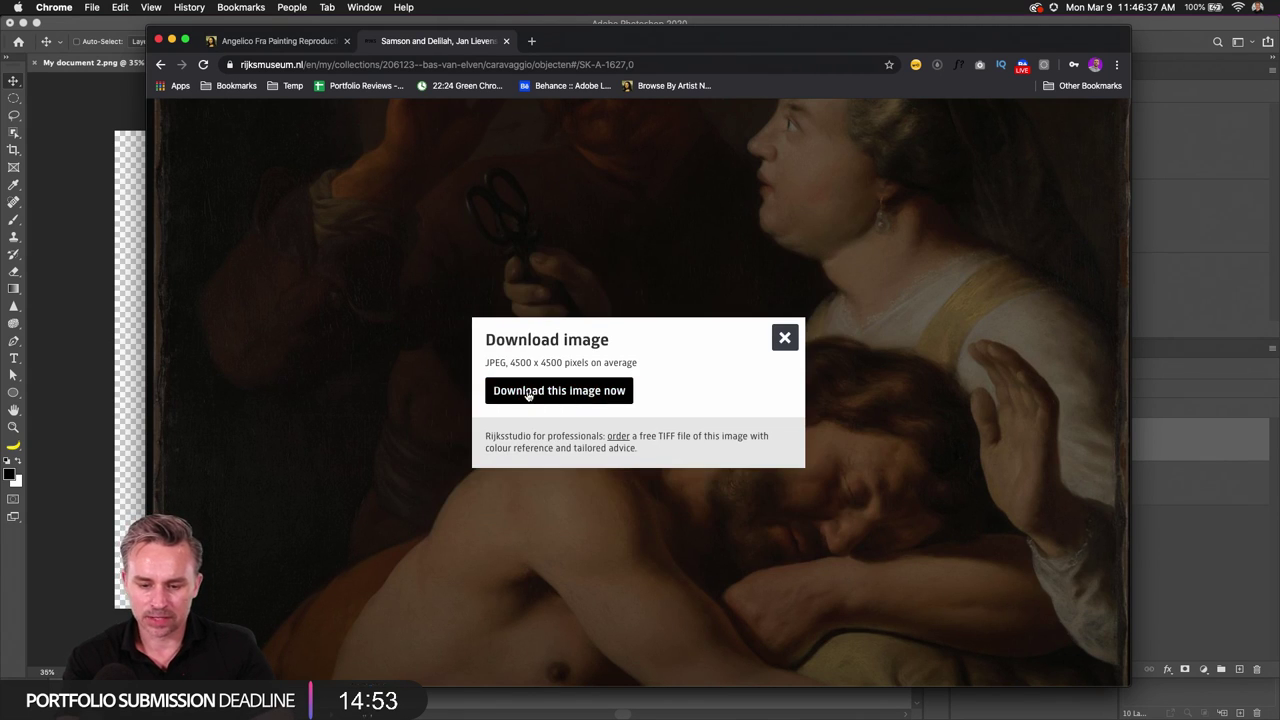
{"action": "left_click", "coordinate": [528, 393]}
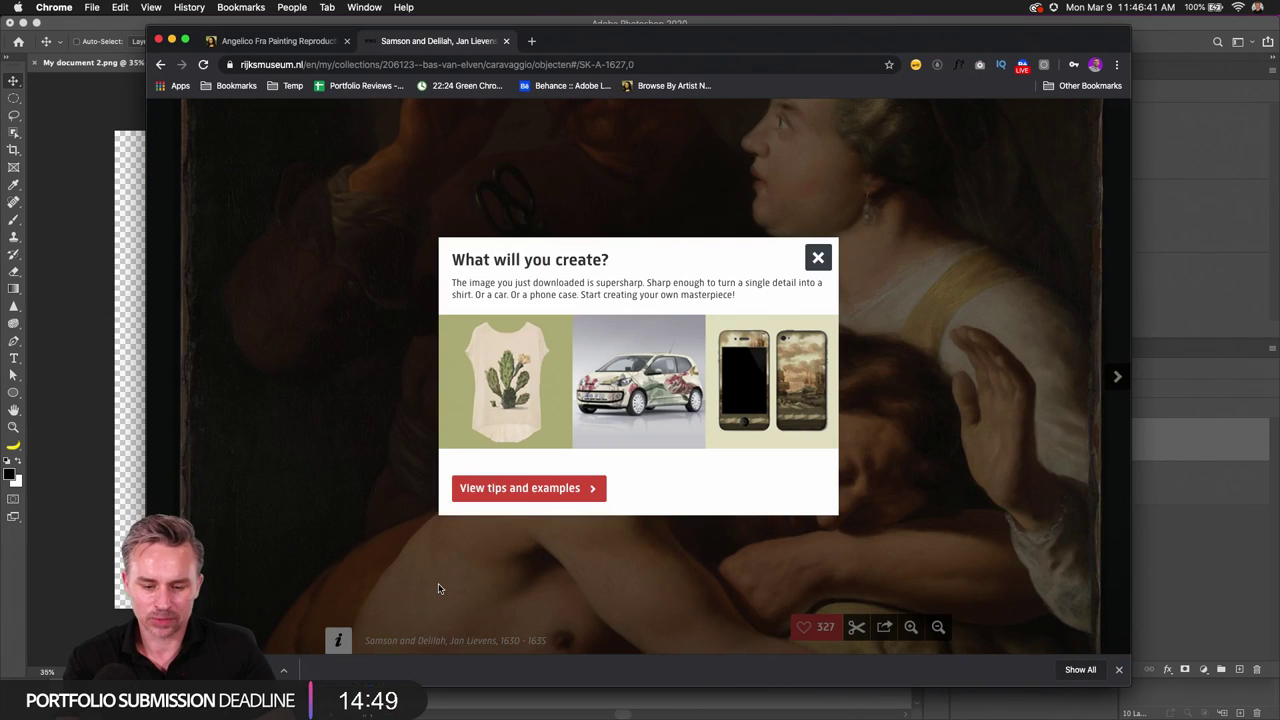
Step: Reveal SK-A-1627.jpg in Finder and drop it on Photoshop to open it
{"action": "left_click", "coordinate": [283, 670]}
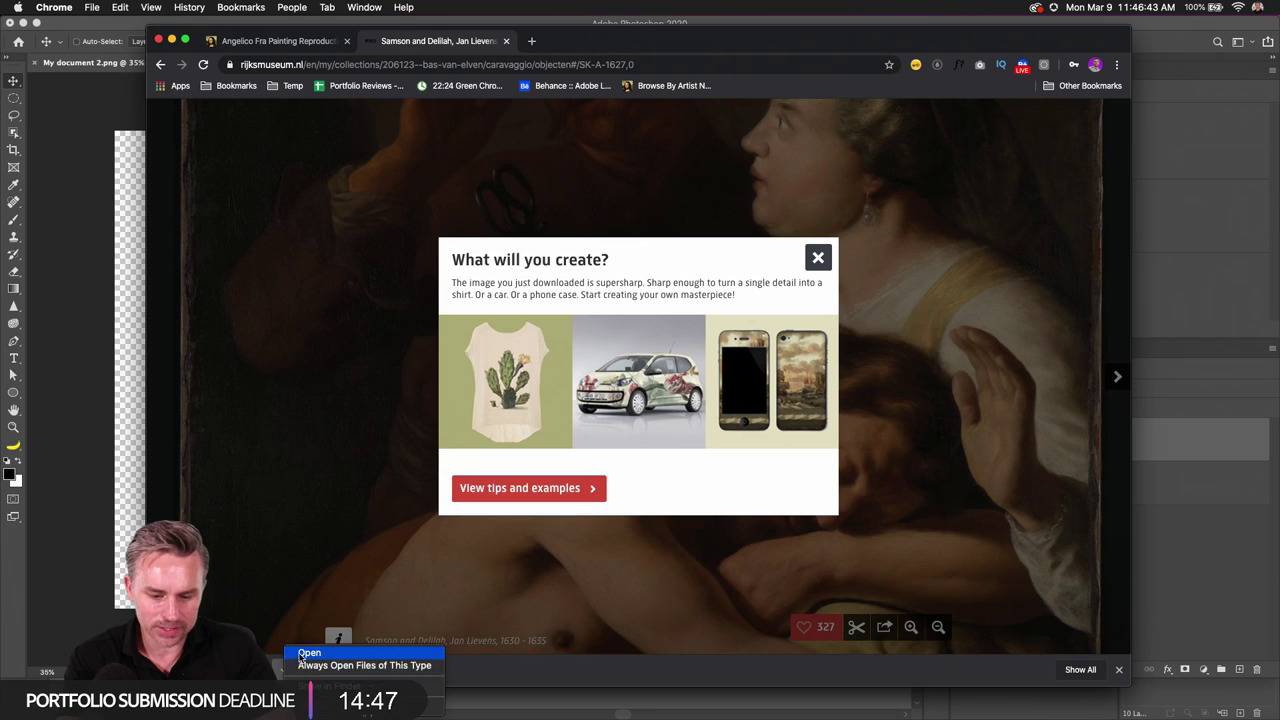
{"action": "left_click", "coordinate": [320, 678]}
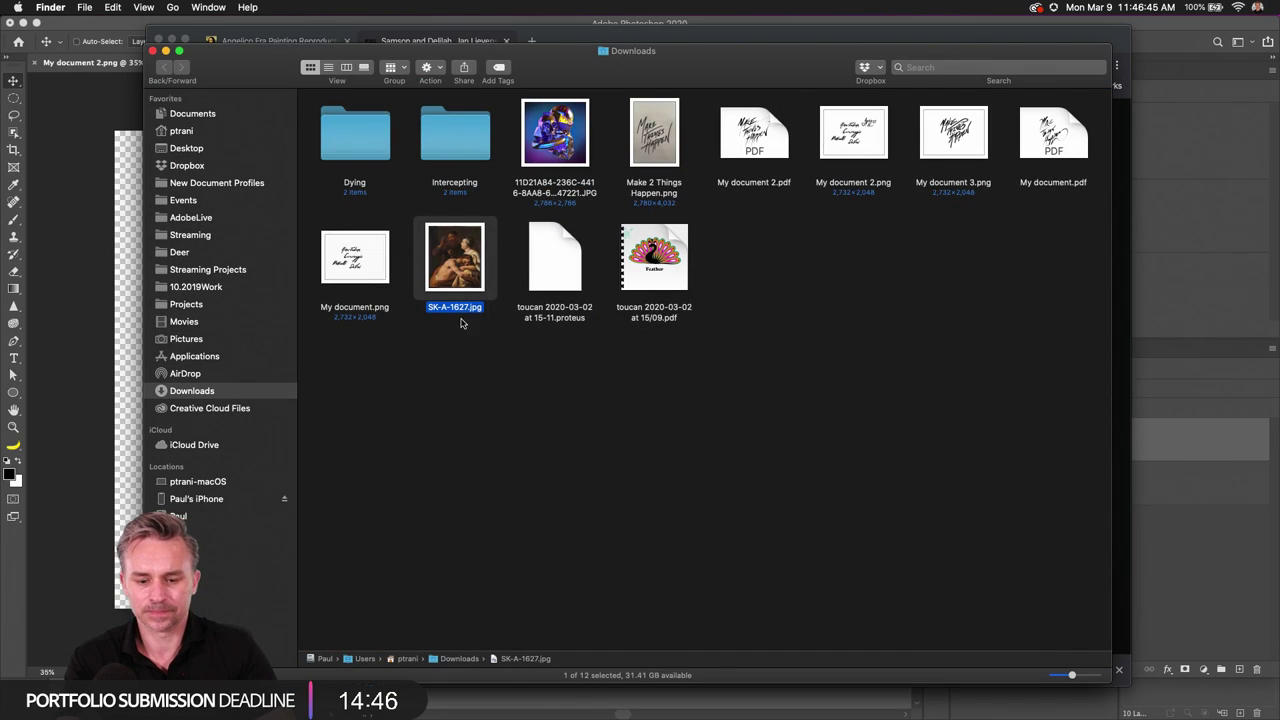
{"action": "left_click_drag", "start_coordinate": [461, 322], "coordinate": [426, 697]}
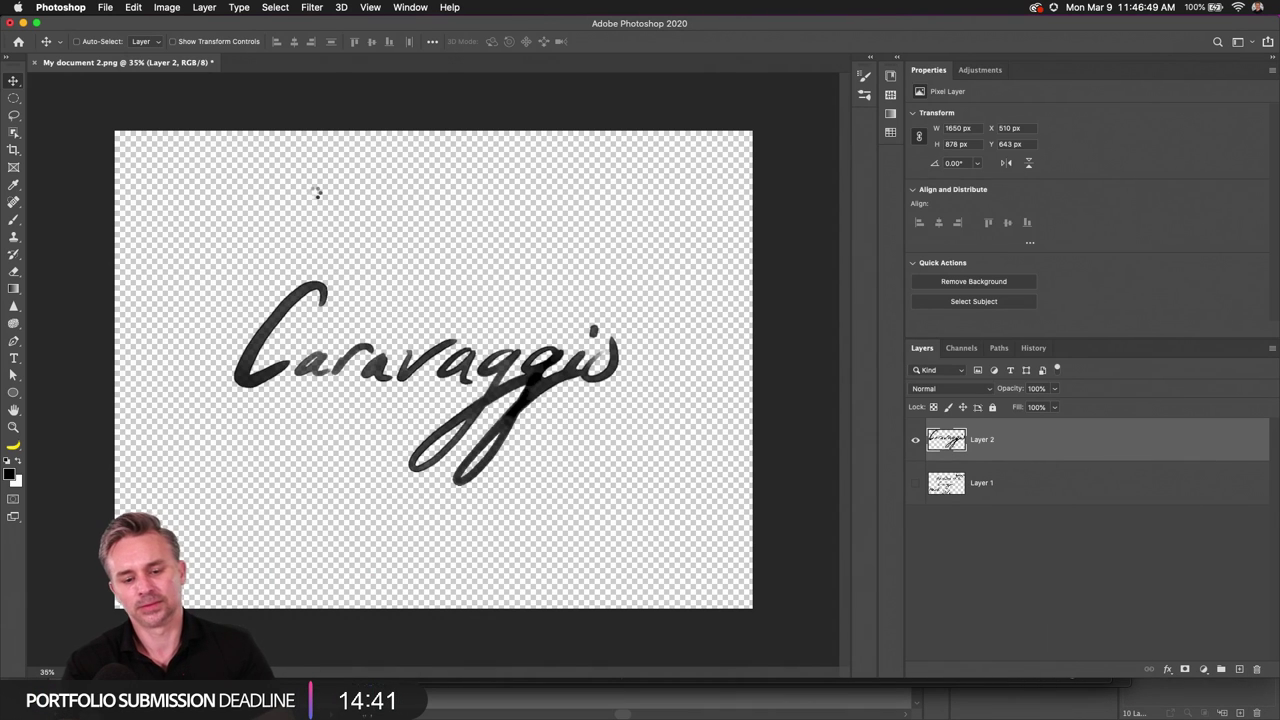
Step: Copy the whole Samson and Delilah painting into My document 2 as a smart object
{"action": "key", "text": "super+a"}
{"action": "key", "text": "super+c"}
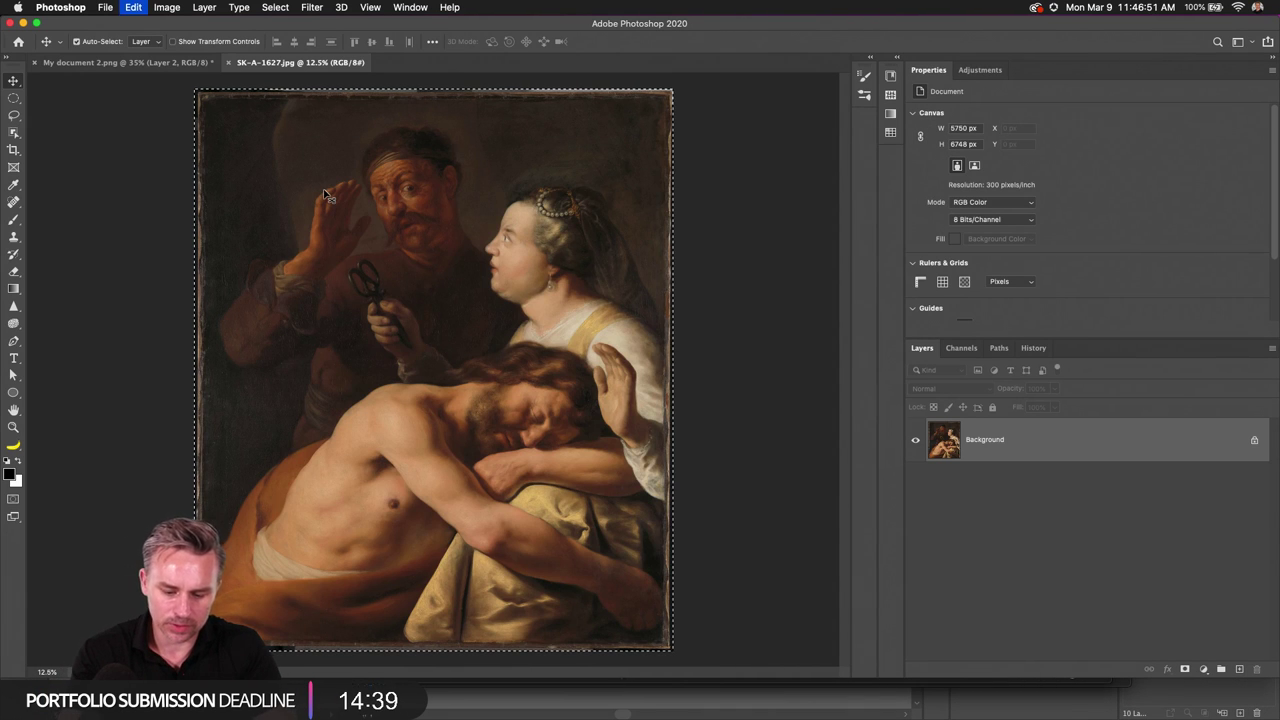
{"action": "key", "text": "super+w"}
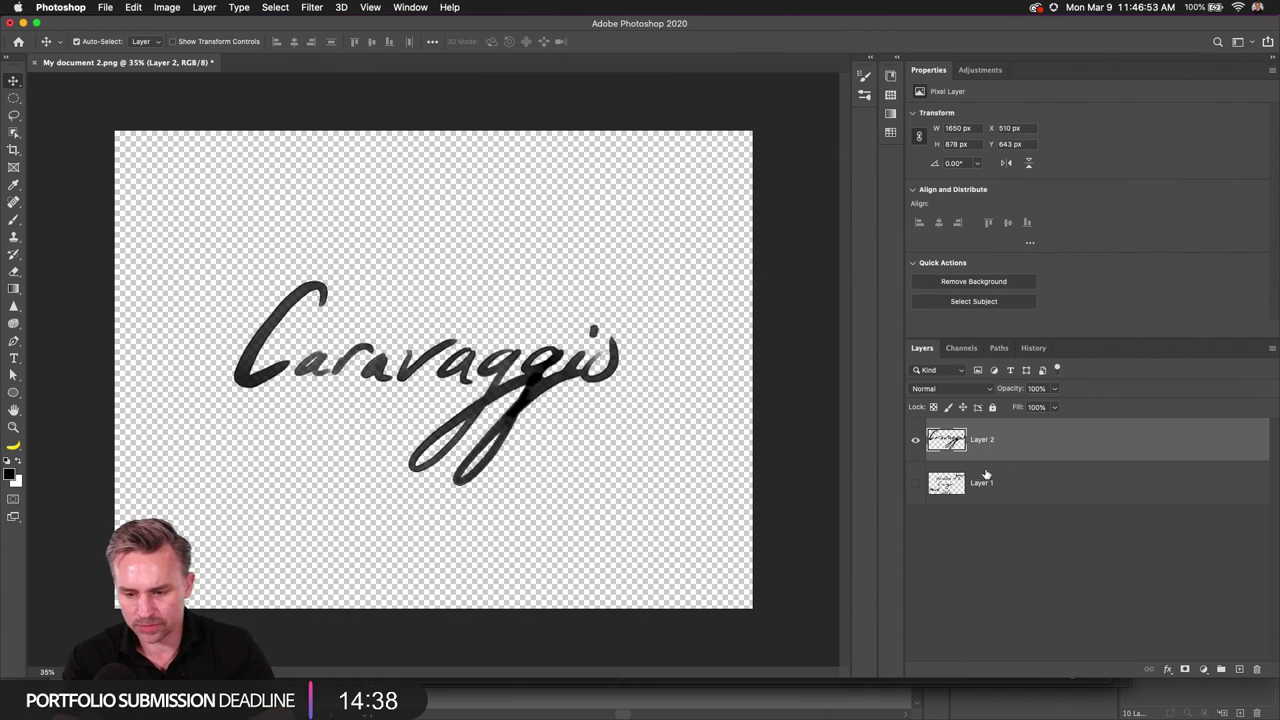
{"action": "left_click", "coordinate": [1000, 480]}
{"action": "key", "text": "super+v"}
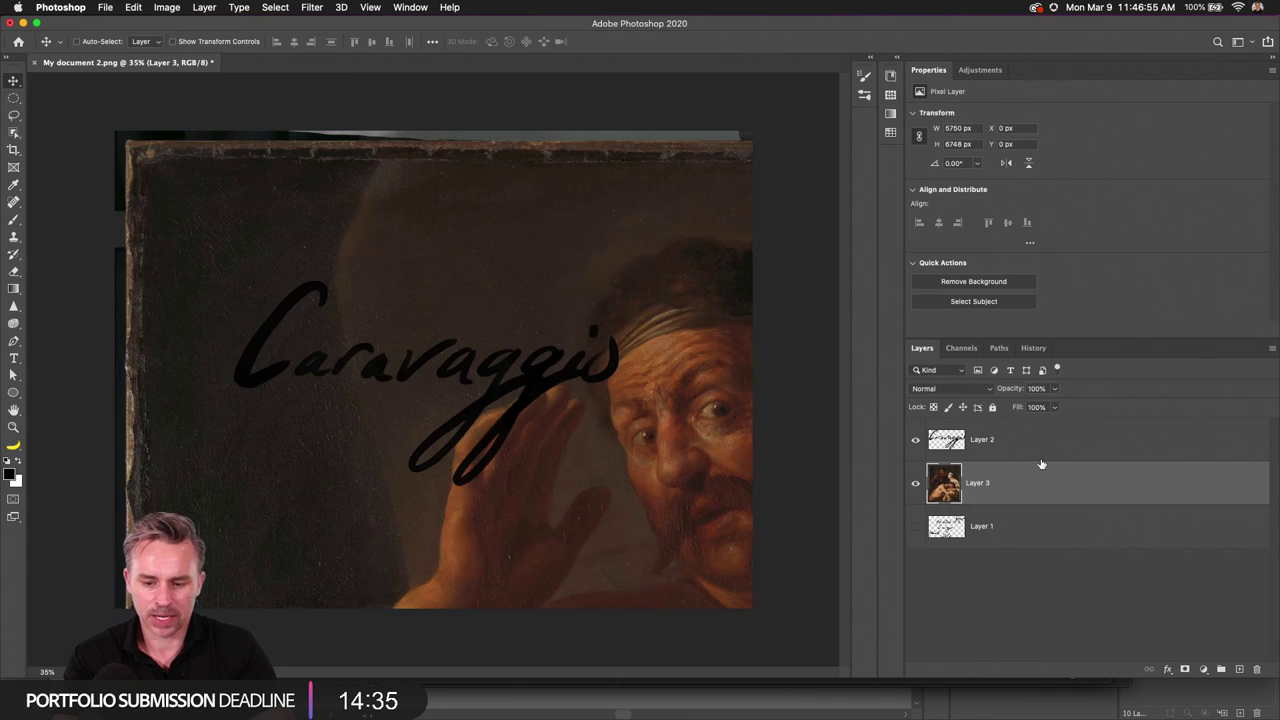
{"action": "right_click", "coordinate": [1041, 464]}
{"action": "left_click", "coordinate": [1100, 320]}
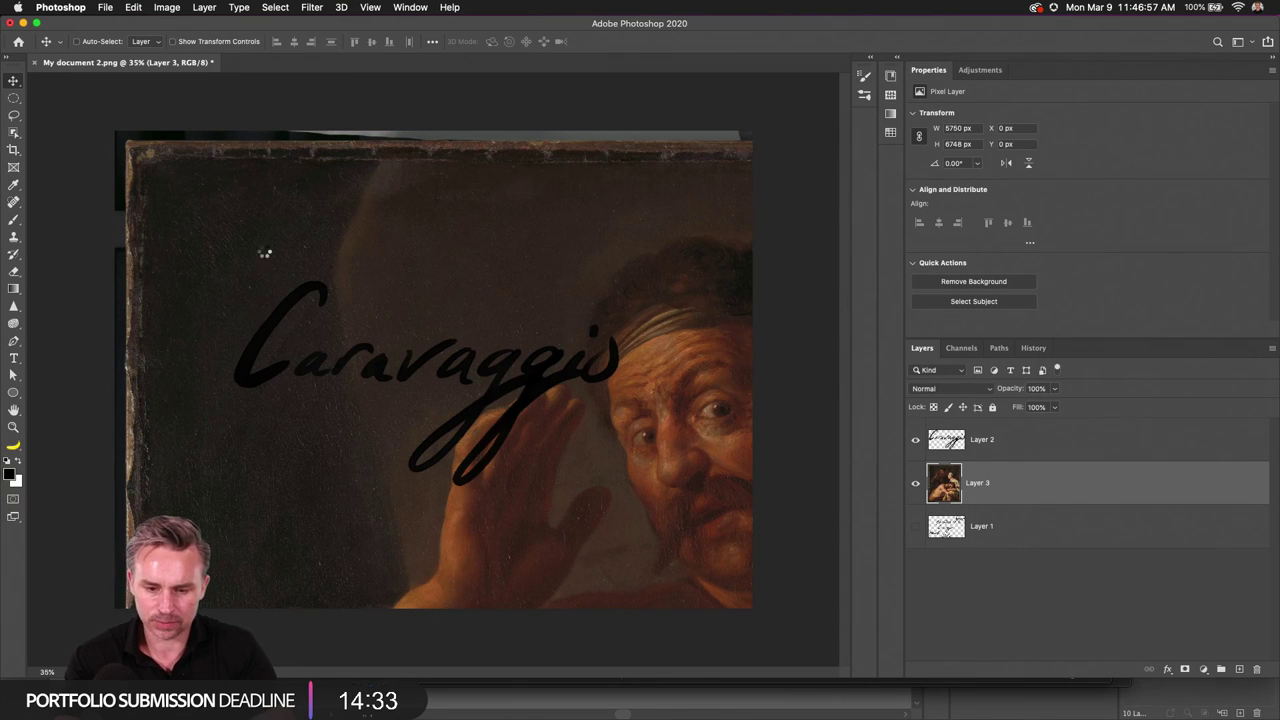
Step: Scale the painting to about 48% to fill the canvas and shift it upward
{"action": "key", "text": "super+t"}
{"action": "key", "text": "super+minus"}
{"action": "key", "text": "super+minus"}
{"action": "key", "text": "super+minus"}
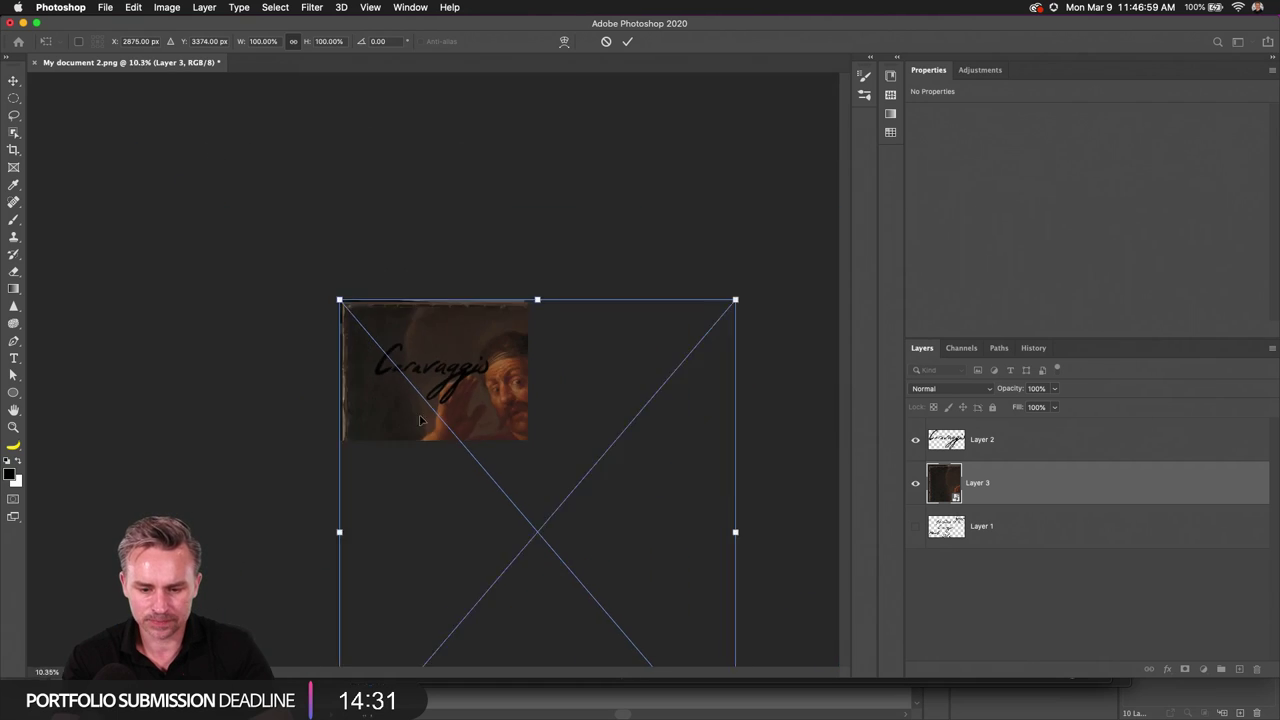
{"action": "scroll", "coordinate": [420, 420], "scroll_direction": "down", "scroll_amount": 2}
{"action": "mouse_move", "coordinate": [420, 420]}
{"action": "left_mouse_down"}
{"action": "mouse_move", "coordinate": [390, 350]}
{"action": "mouse_move", "coordinate": [330, 318]}
{"action": "mouse_move", "coordinate": [327, 301]}
{"action": "left_mouse_up"}
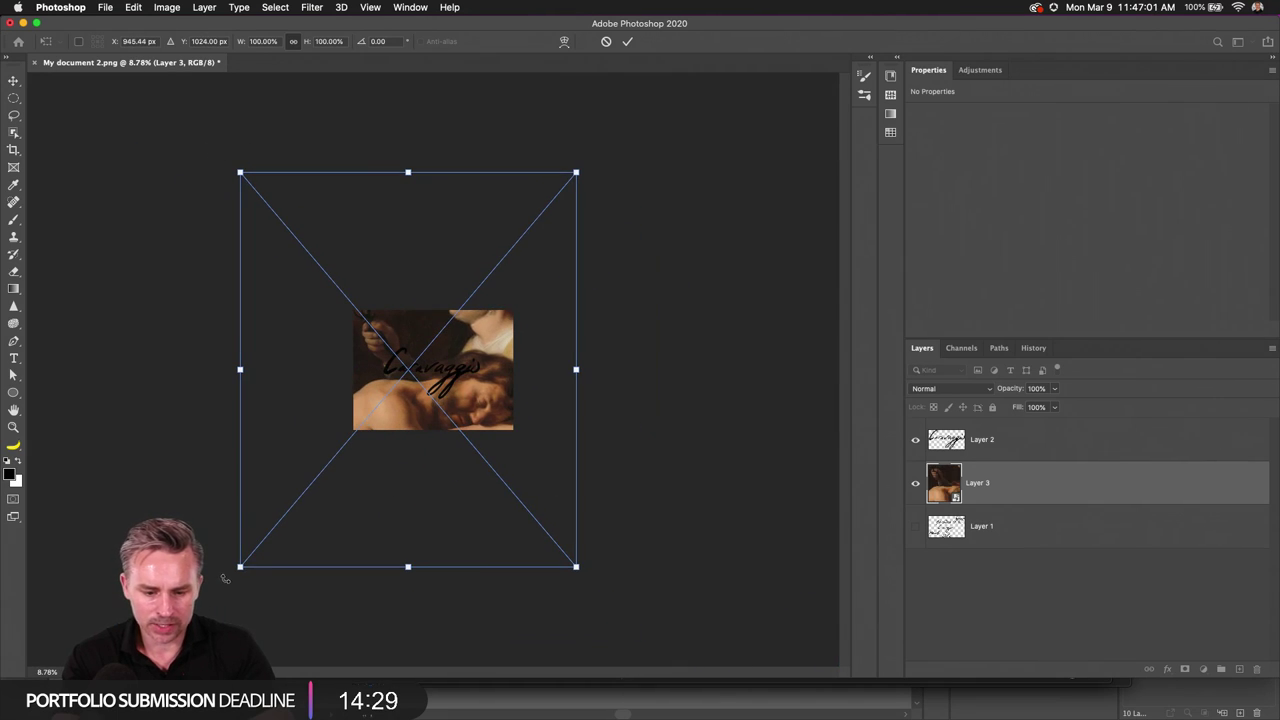
{"action": "left_click_drag", "start_coordinate": [240, 566], "coordinate": [341, 447]}
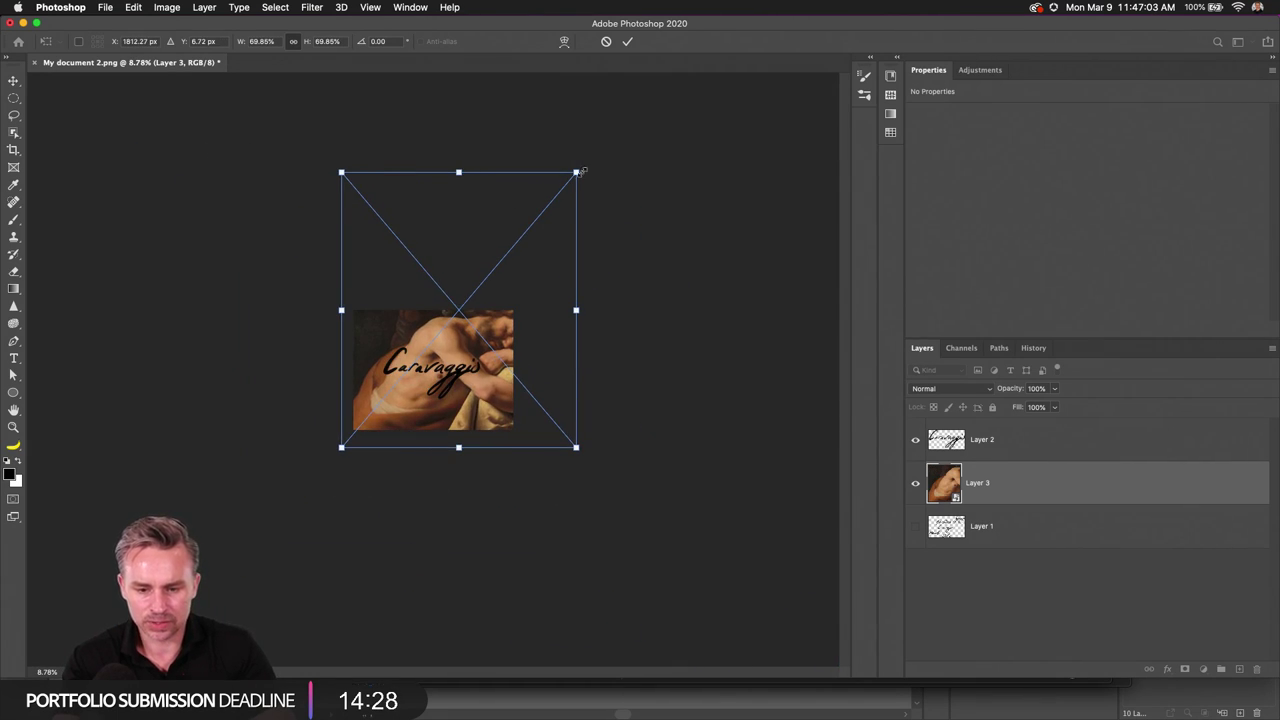
{"action": "left_click_drag", "start_coordinate": [578, 172], "coordinate": [540, 234]}
{"action": "mouse_move", "coordinate": [402, 404]}
{"action": "left_mouse_down"}
{"action": "mouse_move", "coordinate": [397, 440]}
{"action": "mouse_move", "coordinate": [411, 438]}
{"action": "left_mouse_up"}
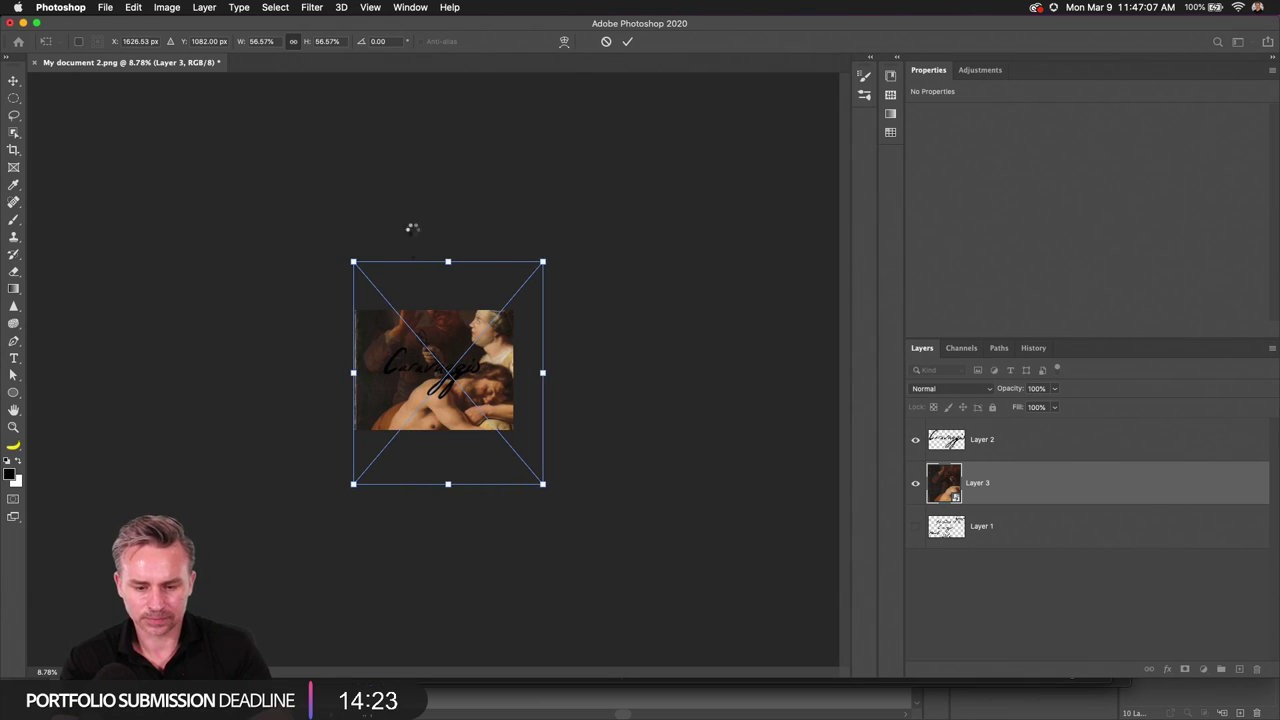
{"action": "key", "text": "super+t"}
{"action": "left_click_drag", "start_coordinate": [542, 263], "coordinate": [514, 295]}
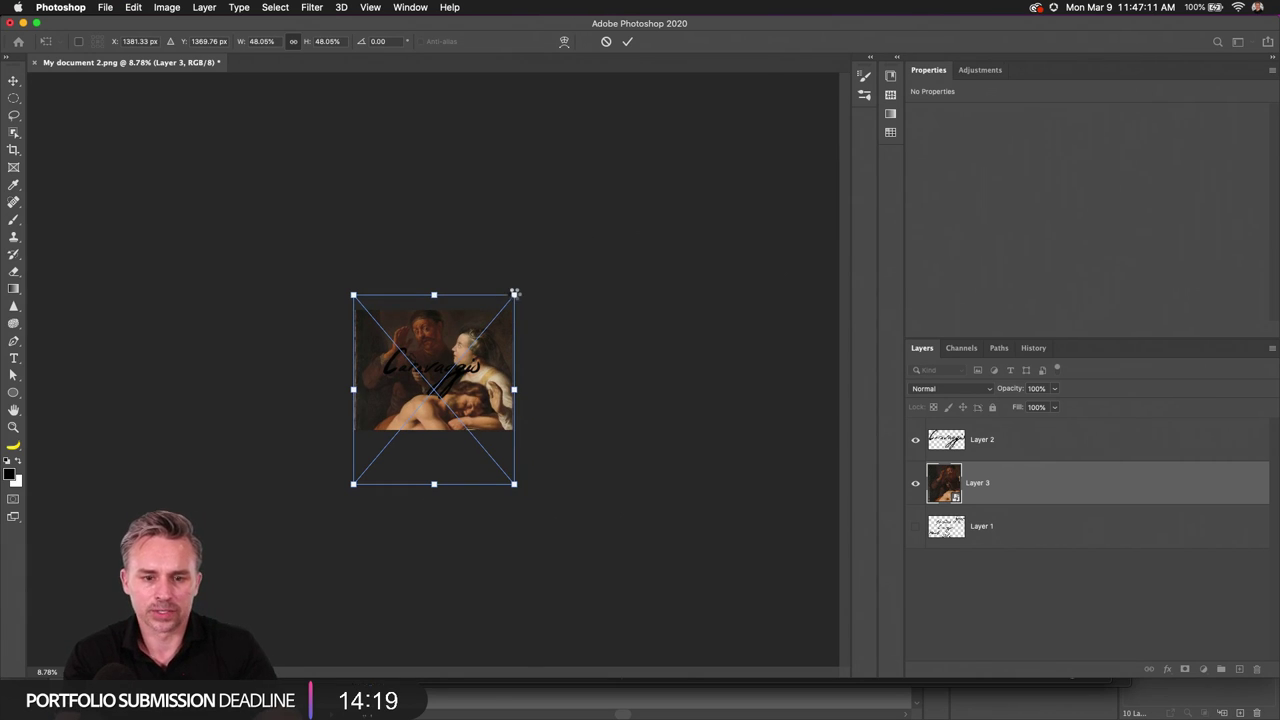
{"action": "key", "text": "Return"}
{"action": "key", "text": "super+0"}
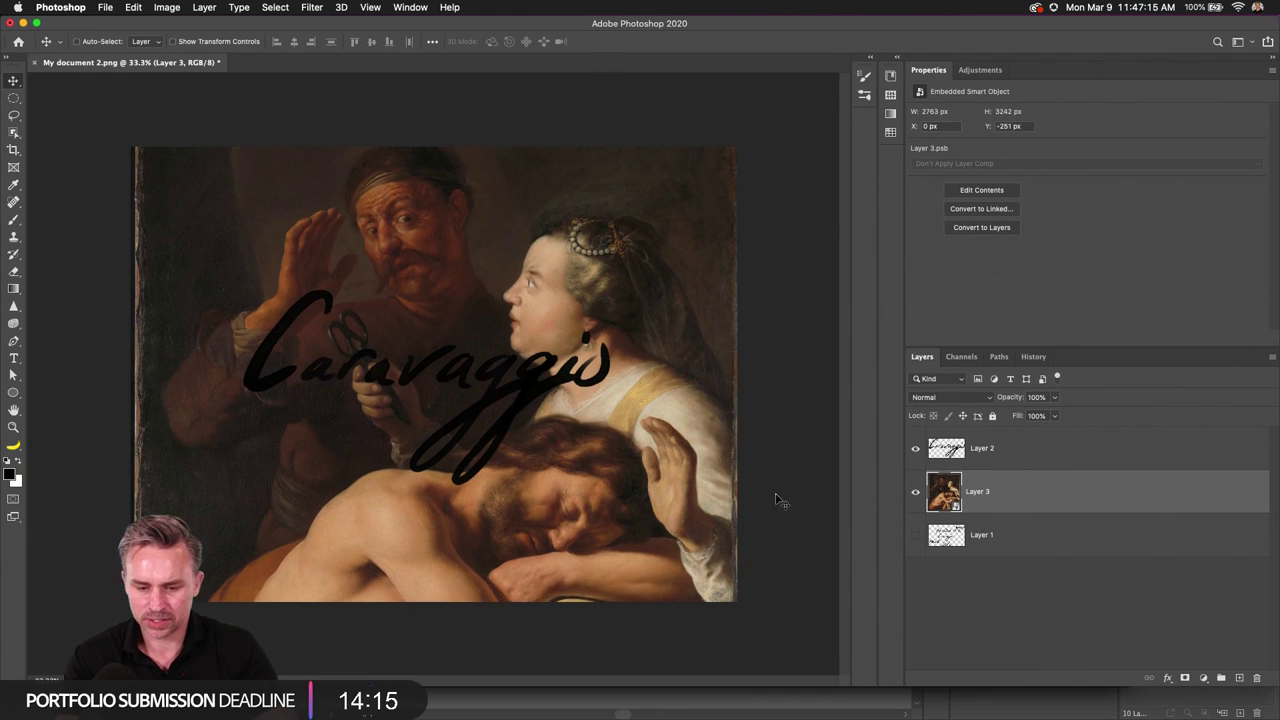
{"action": "left_click_drag", "start_coordinate": [347, 298], "coordinate": [166, 270]}
Step: Invert the Caravaggio lettering to white and add an empty layer below the painting
{"action": "left_click", "coordinate": [1006, 452]}
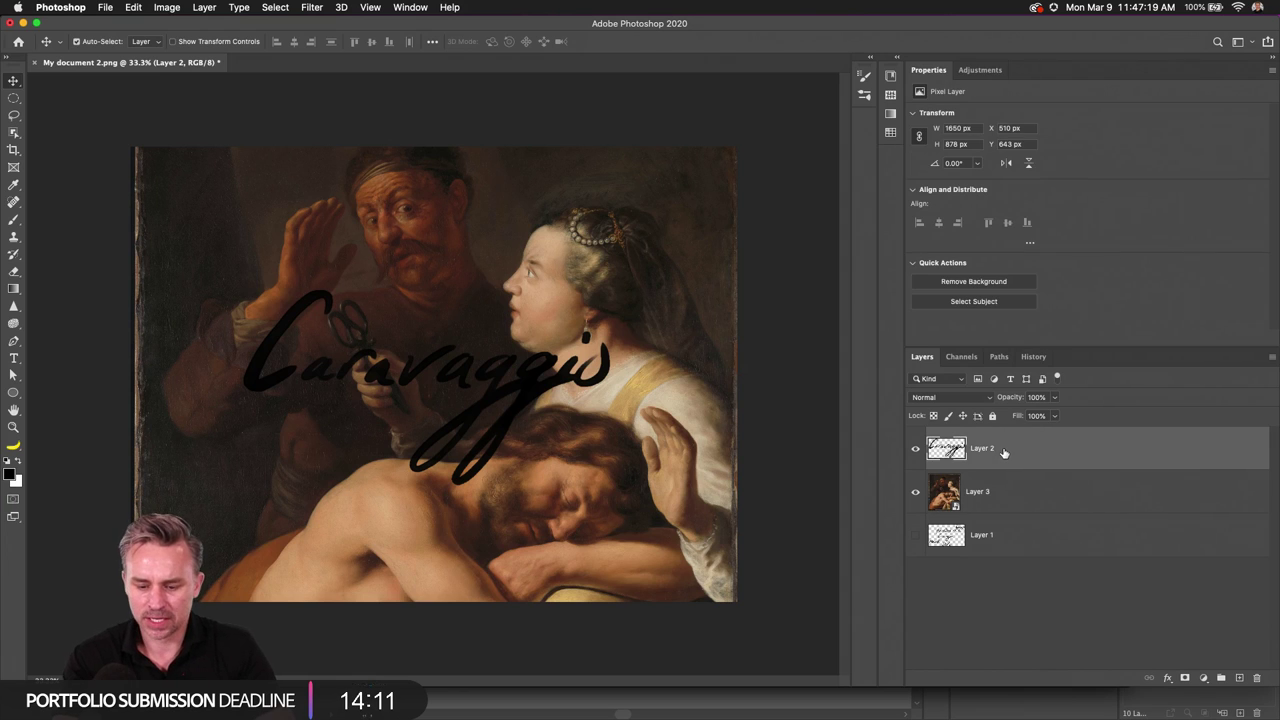
{"action": "key", "text": "super+alt+i"}
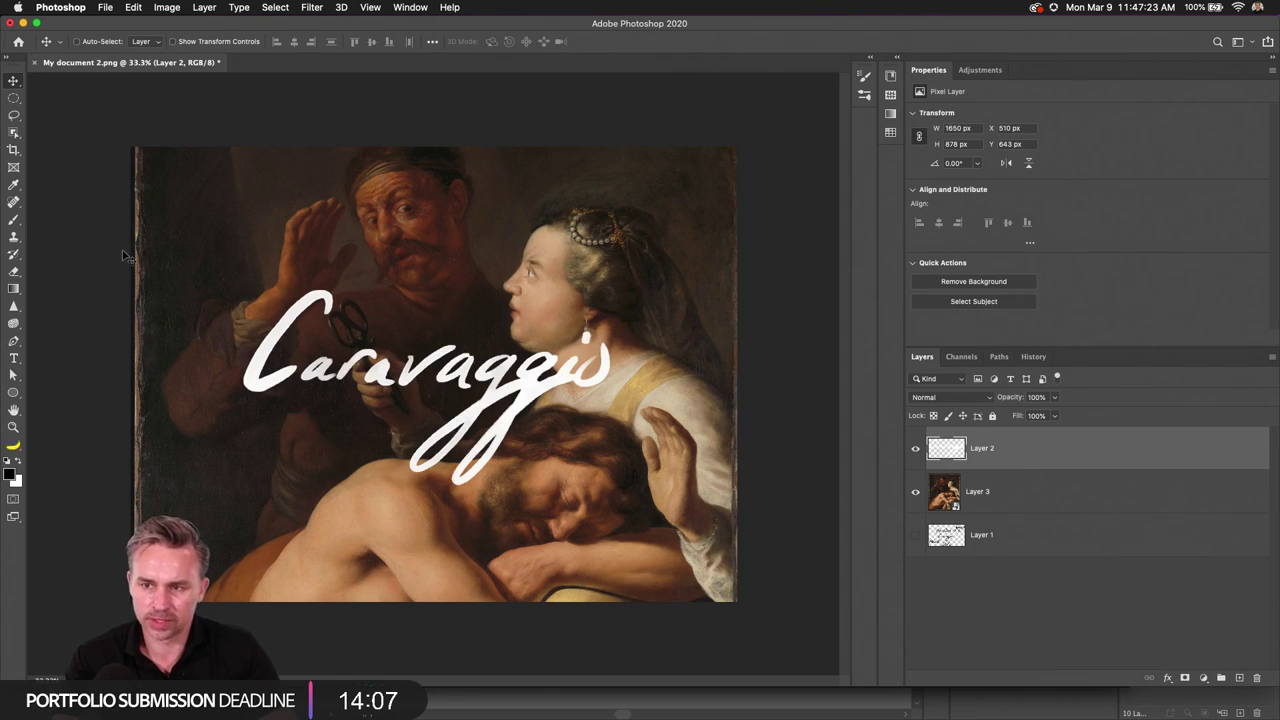
{"action": "left_click", "coordinate": [998, 511]}
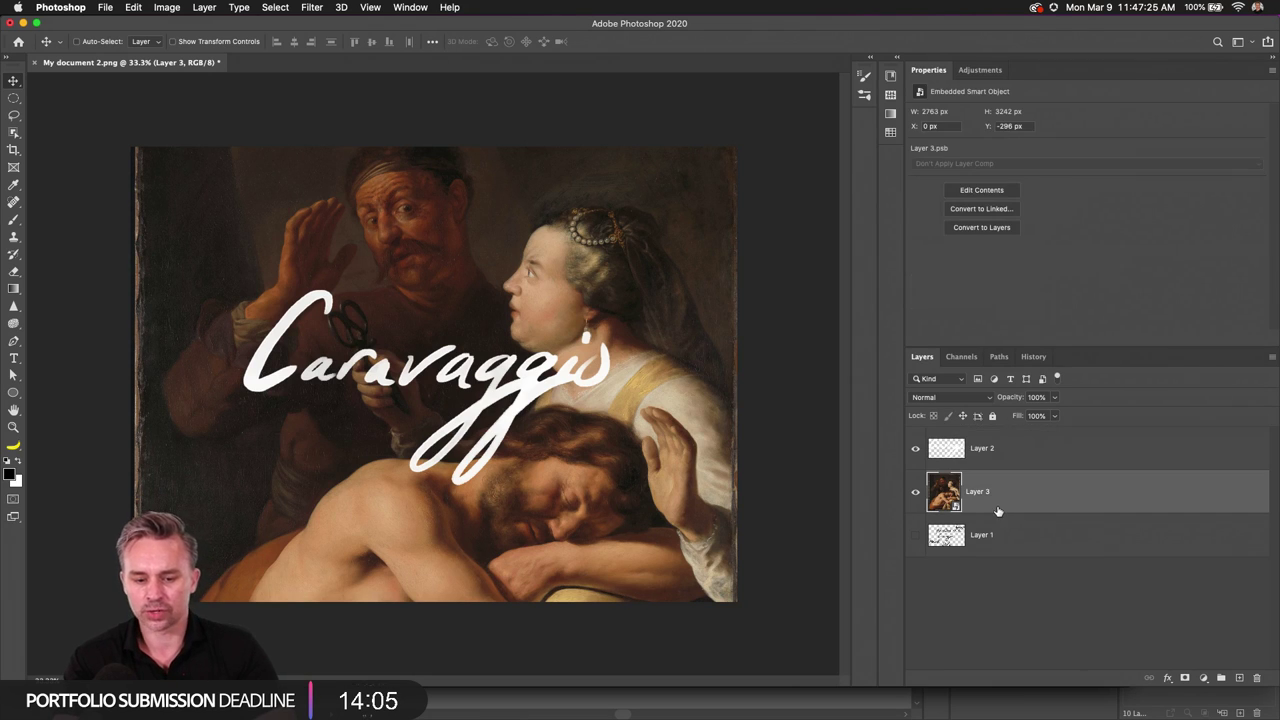
{"action": "left_click", "coordinate": [1239, 678], "text": "super"}
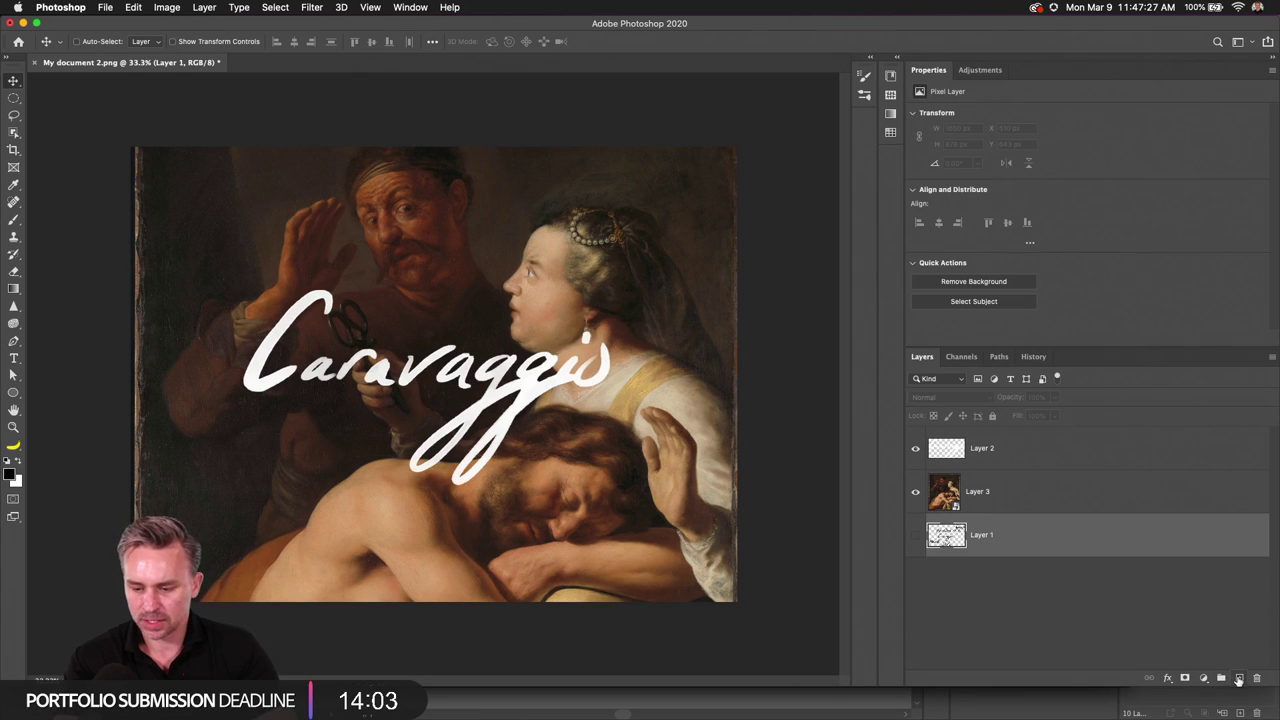
Step: Place the gold Paper graphic from Libraries and enlarge it to cover the painting
{"action": "left_click", "coordinate": [897, 58]}
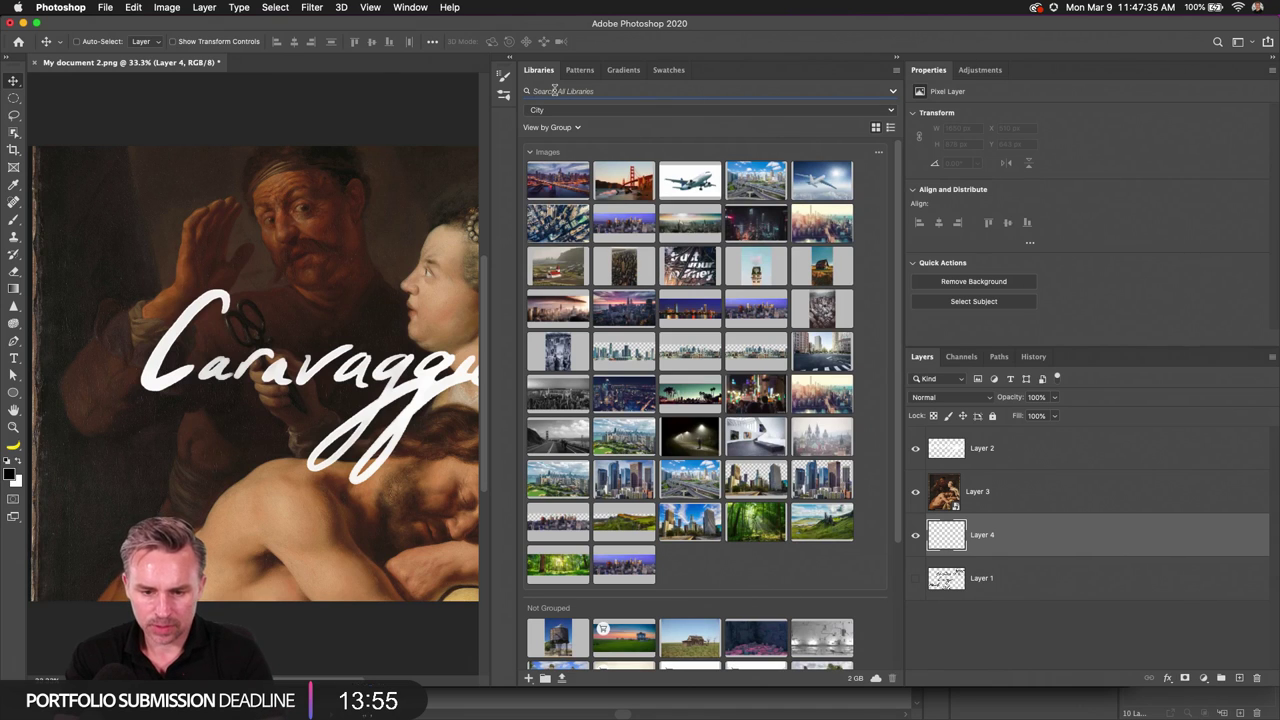
{"action": "type", "text": "paper"}
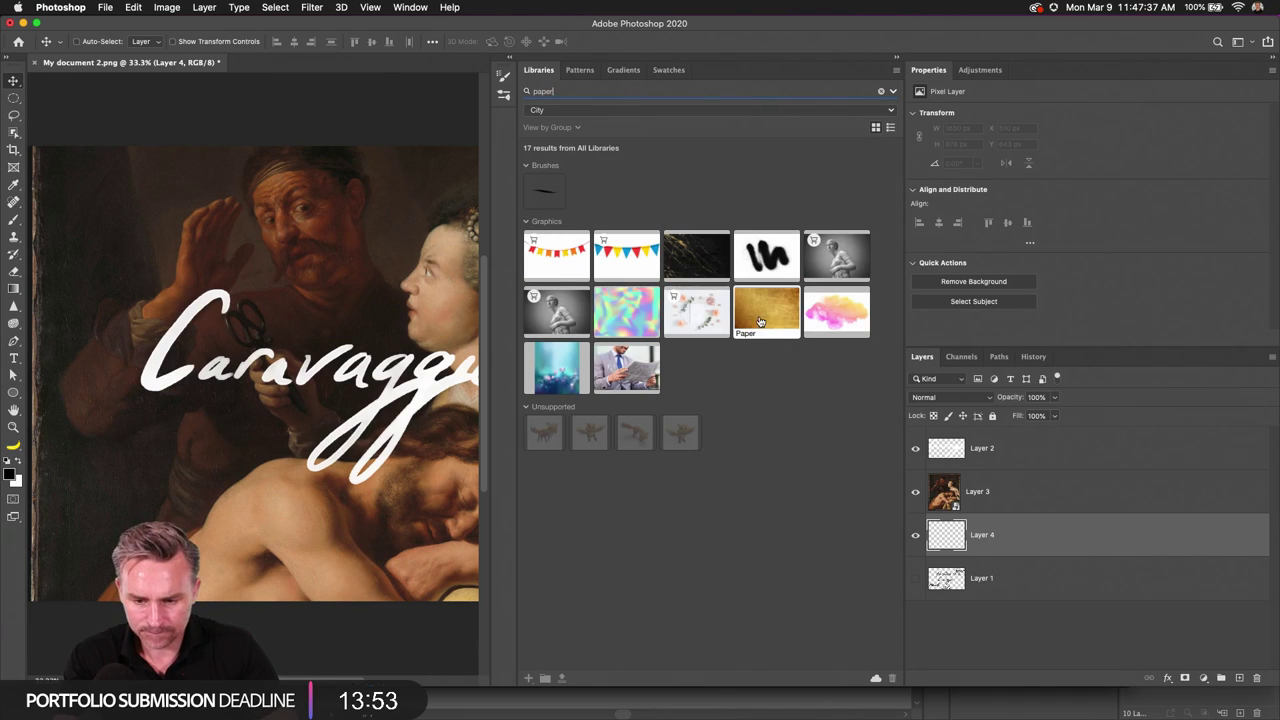
{"action": "left_click_drag", "start_coordinate": [766, 311], "coordinate": [290, 345]}
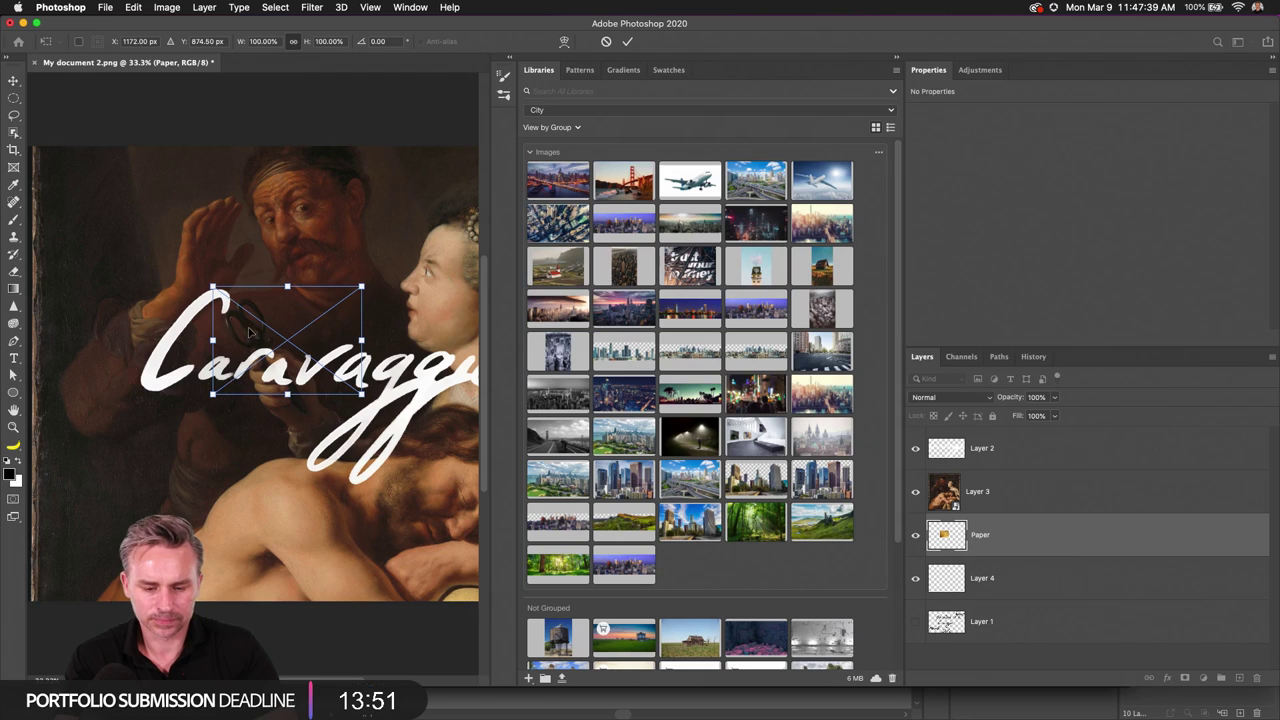
{"action": "key", "text": "super+minus"}
{"action": "key", "text": "super+minus"}
{"action": "key", "text": "super+minus"}
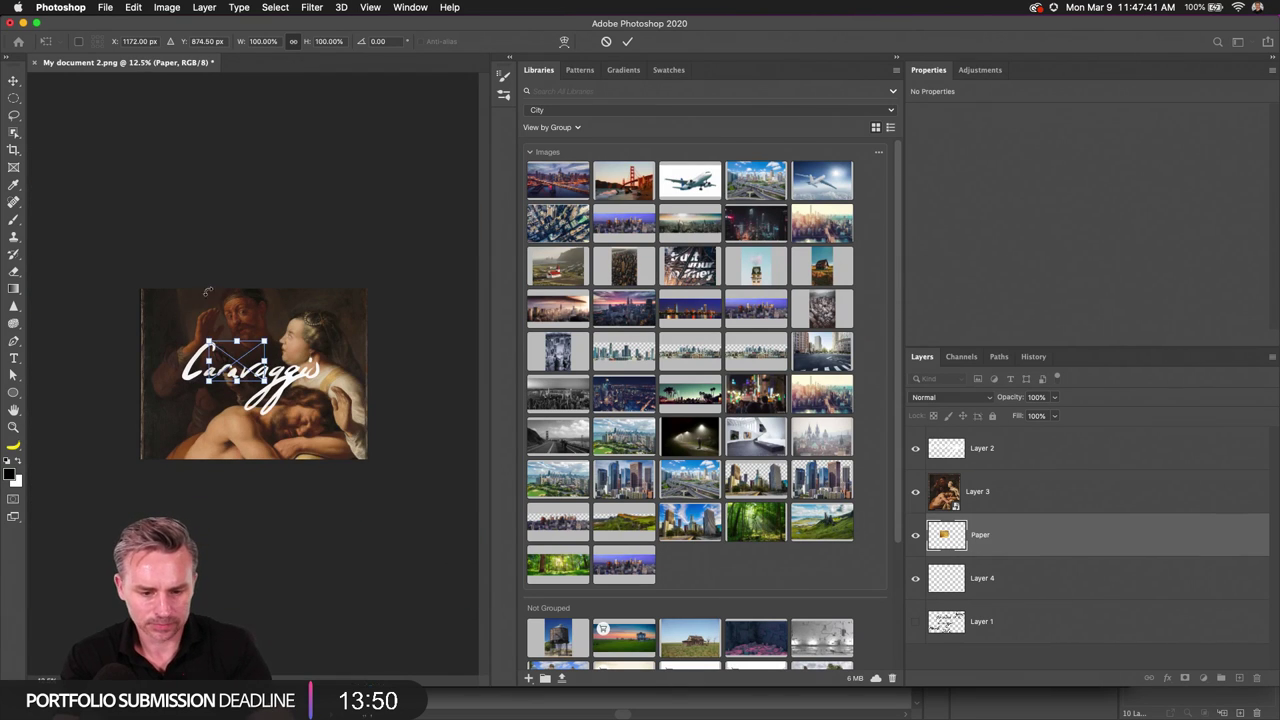
{"action": "mouse_move", "coordinate": [209, 341]}
{"action": "left_mouse_down"}
{"action": "mouse_move", "coordinate": [34, 206]}
{"action": "mouse_move", "coordinate": [150, 340]}
{"action": "mouse_move", "coordinate": [152, 418]}
{"action": "left_mouse_up"}
{"action": "key", "text": "Return"}
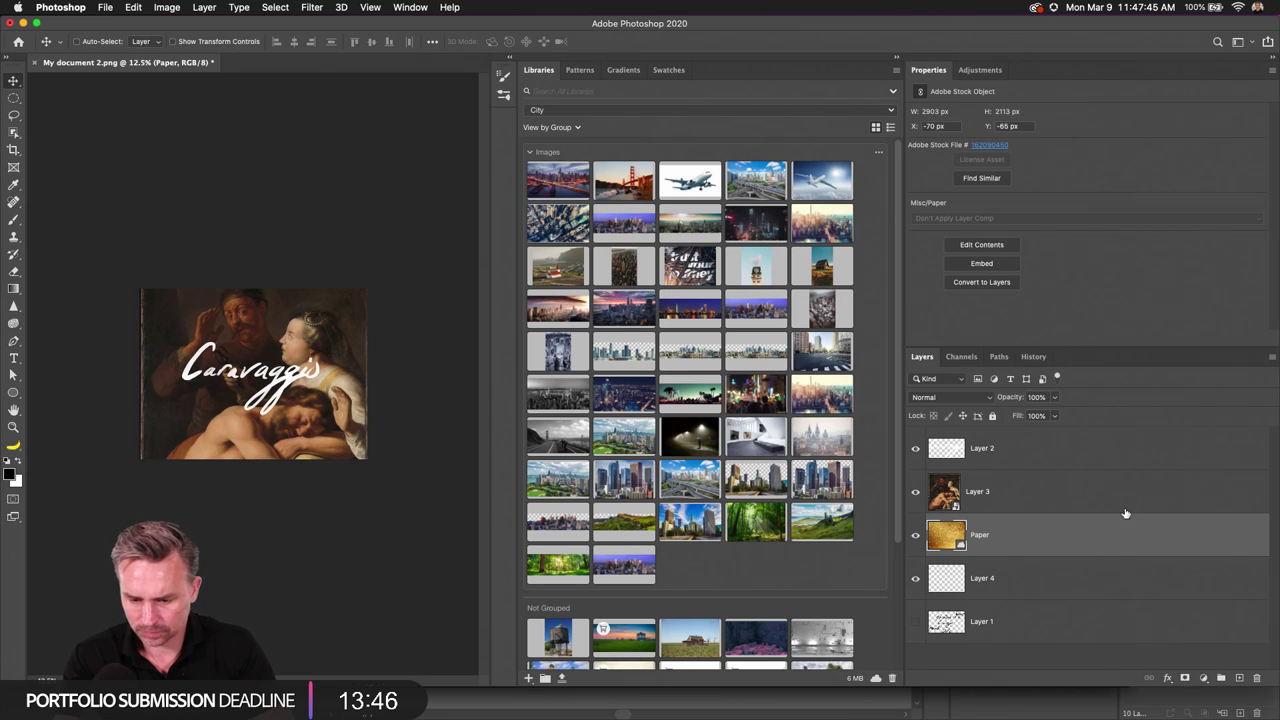
{"action": "left_click", "coordinate": [978, 497]}
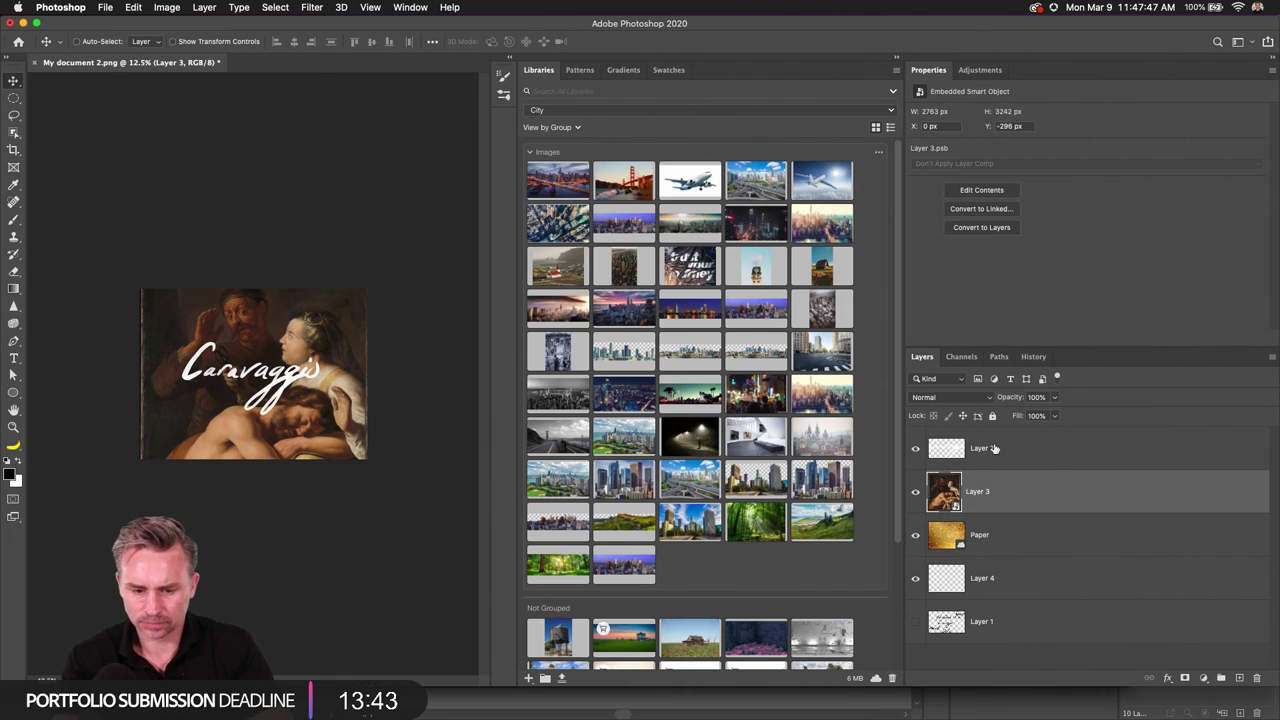
{"action": "left_click", "coordinate": [995, 450]}
{"action": "key", "text": "super+equal"}
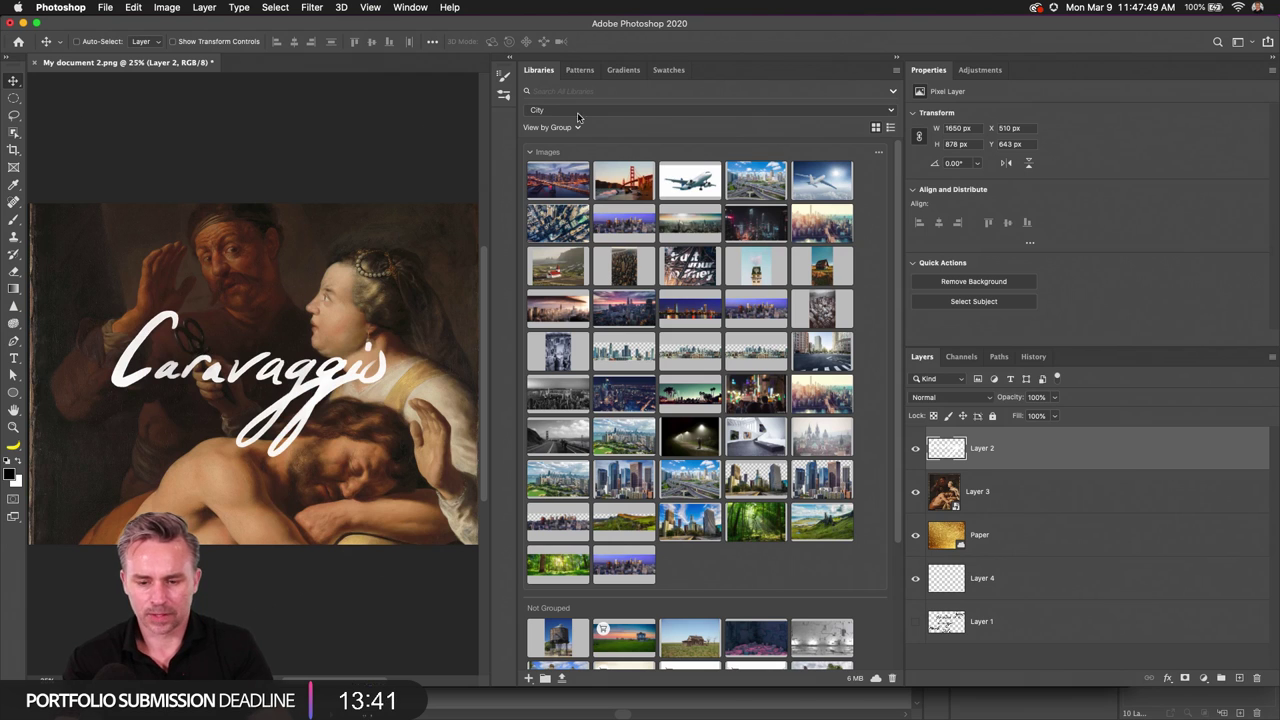
{"action": "left_click", "coordinate": [897, 62]}
Step: Duplicate the painting layer and move the copy above the lettering layer
{"action": "key", "text": "super+0"}
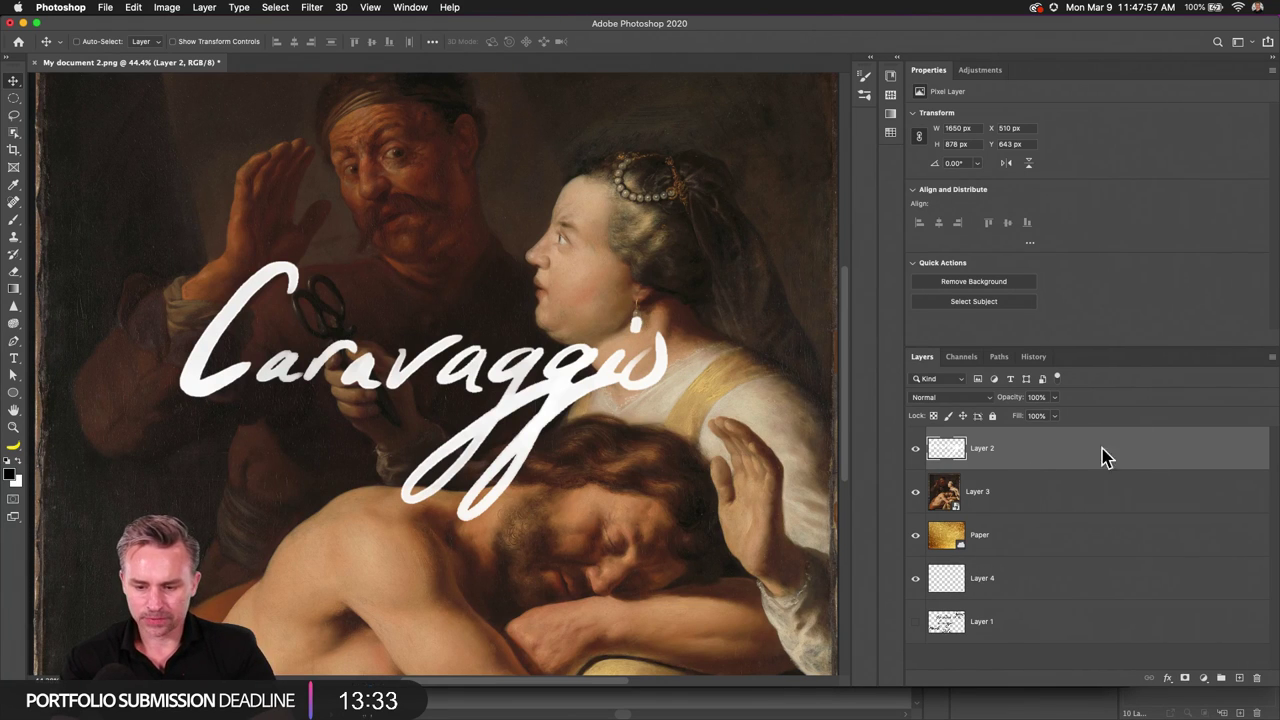
{"action": "left_click", "coordinate": [988, 491]}
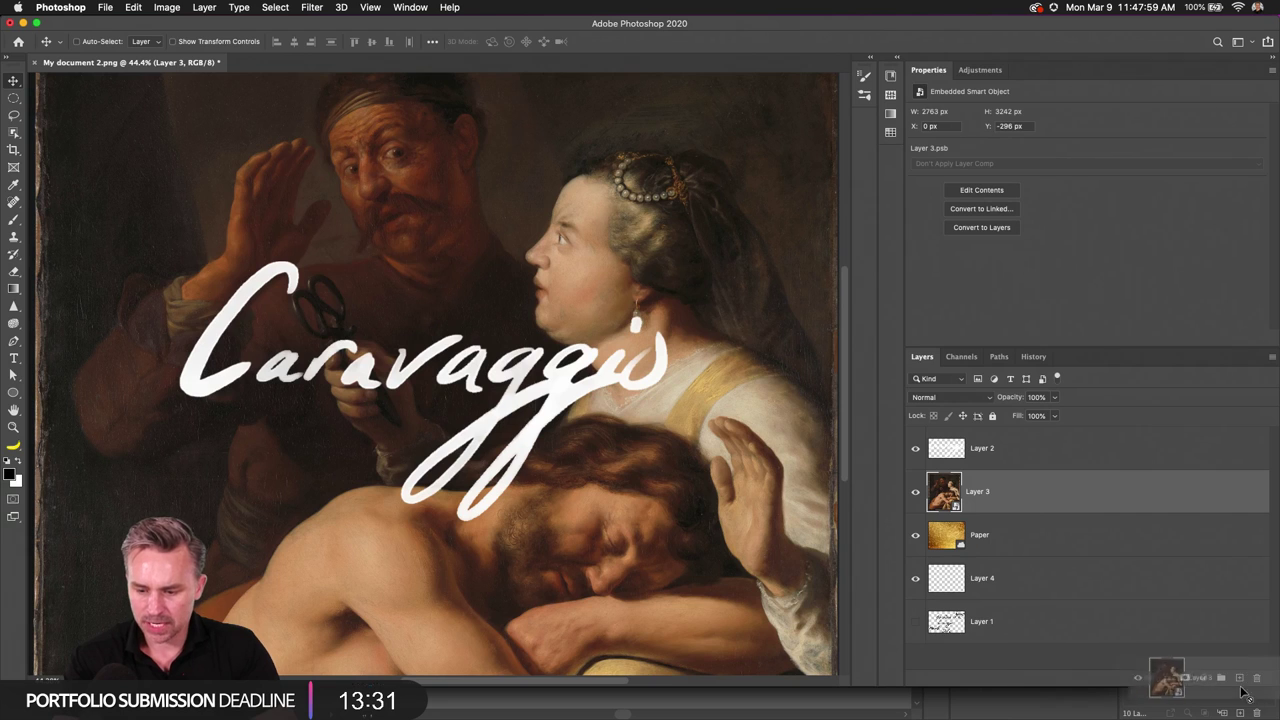
{"action": "key", "text": "ctrl+j"}
{"action": "left_click_drag", "start_coordinate": [981, 469], "coordinate": [981, 443]}
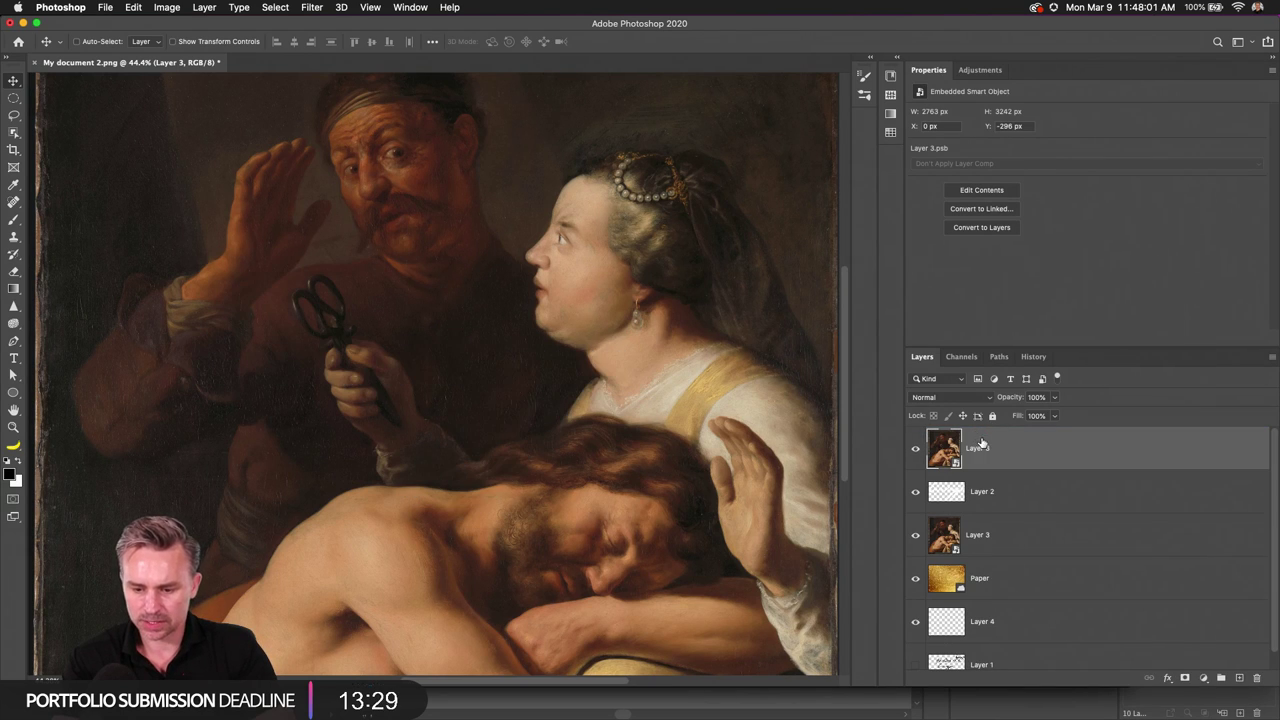
Step: Lasso the sleeping man's hair and shoulders and mask the painting copy to that selection
{"action": "left_click", "coordinate": [14, 115]}
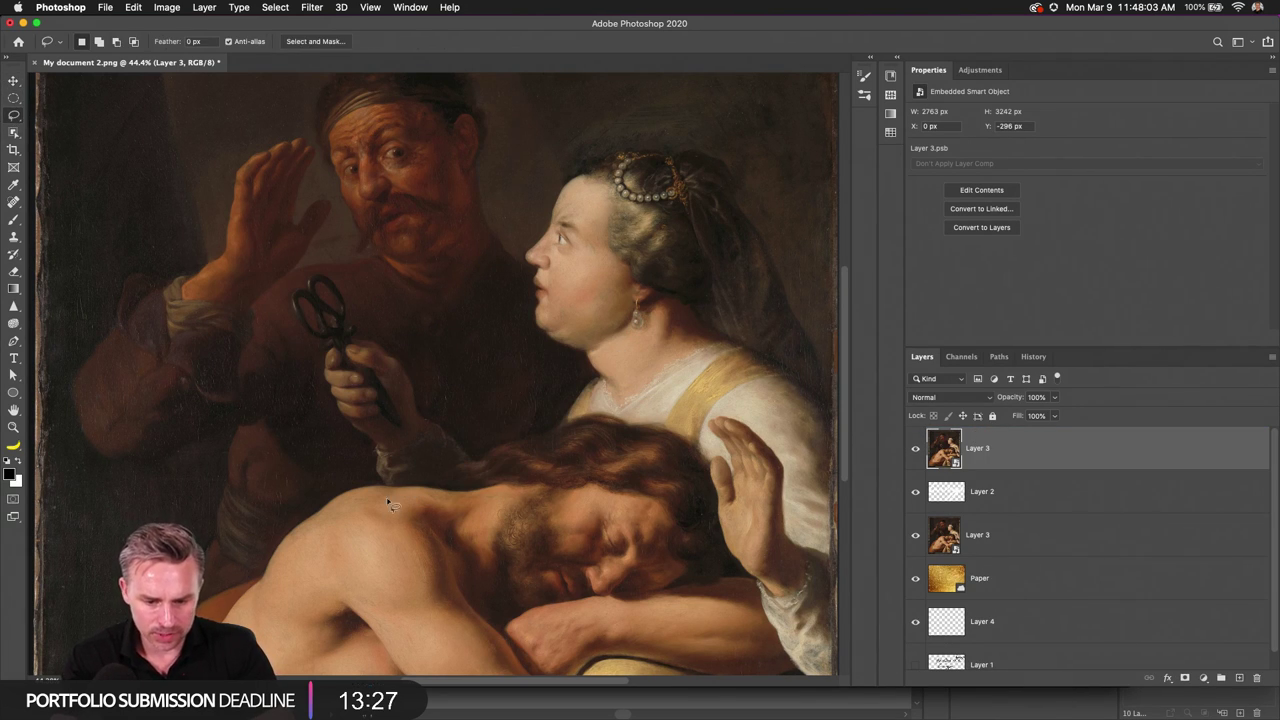
{"action": "mouse_move", "coordinate": [424, 487]}
{"action": "left_mouse_down"}
{"action": "mouse_move", "coordinate": [577, 416]}
{"action": "mouse_move", "coordinate": [609, 418]}
{"action": "mouse_move", "coordinate": [732, 440]}
{"action": "mouse_move", "coordinate": [803, 525]}
{"action": "mouse_move", "coordinate": [497, 700]}
{"action": "left_mouse_up"}
{"action": "mouse_move", "coordinate": [262, 578]}
{"action": "left_mouse_down"}
{"action": "mouse_move", "coordinate": [309, 519]}
{"action": "mouse_move", "coordinate": [368, 484]}
{"action": "left_mouse_up"}
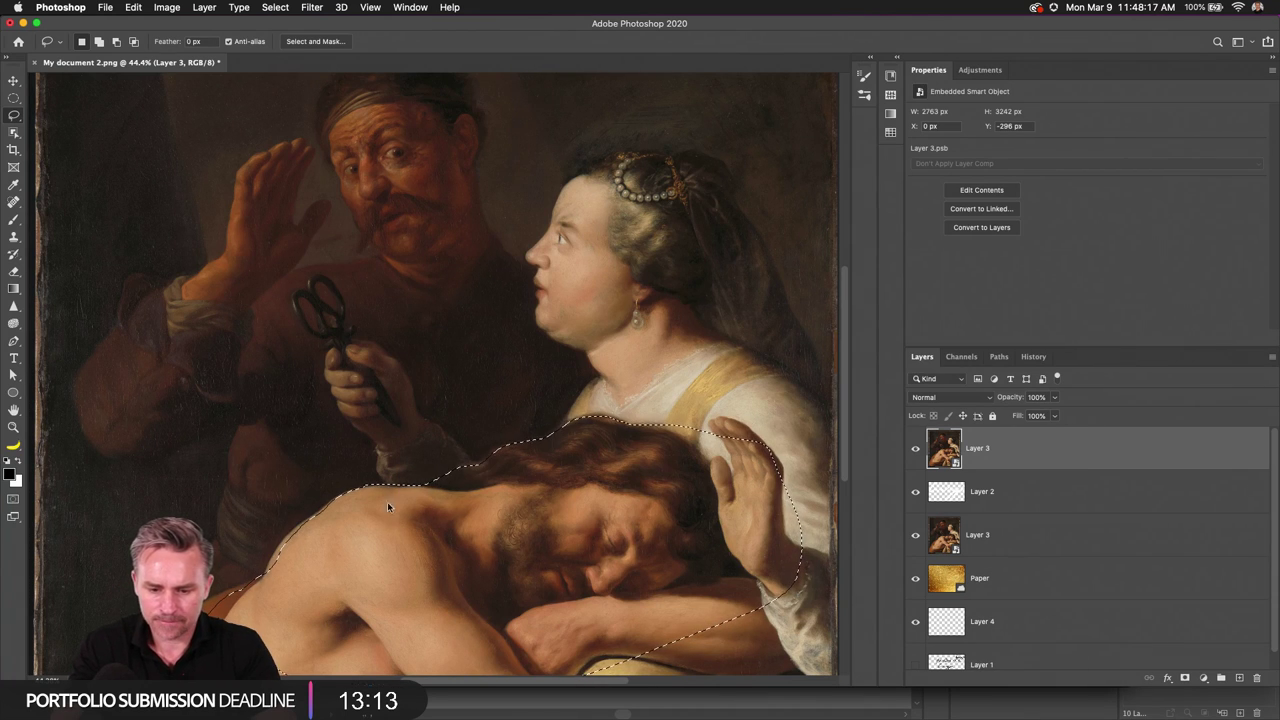
{"action": "left_click", "coordinate": [1185, 678]}
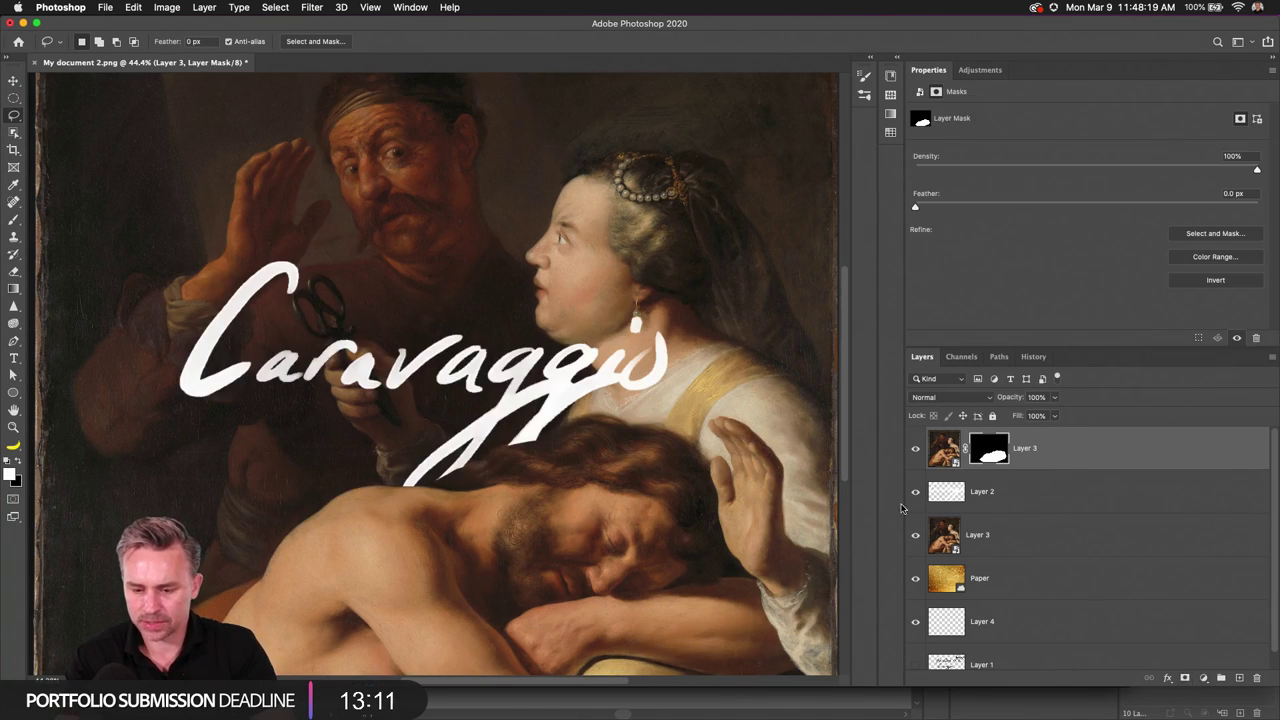
{"action": "key", "text": "super+minus"}
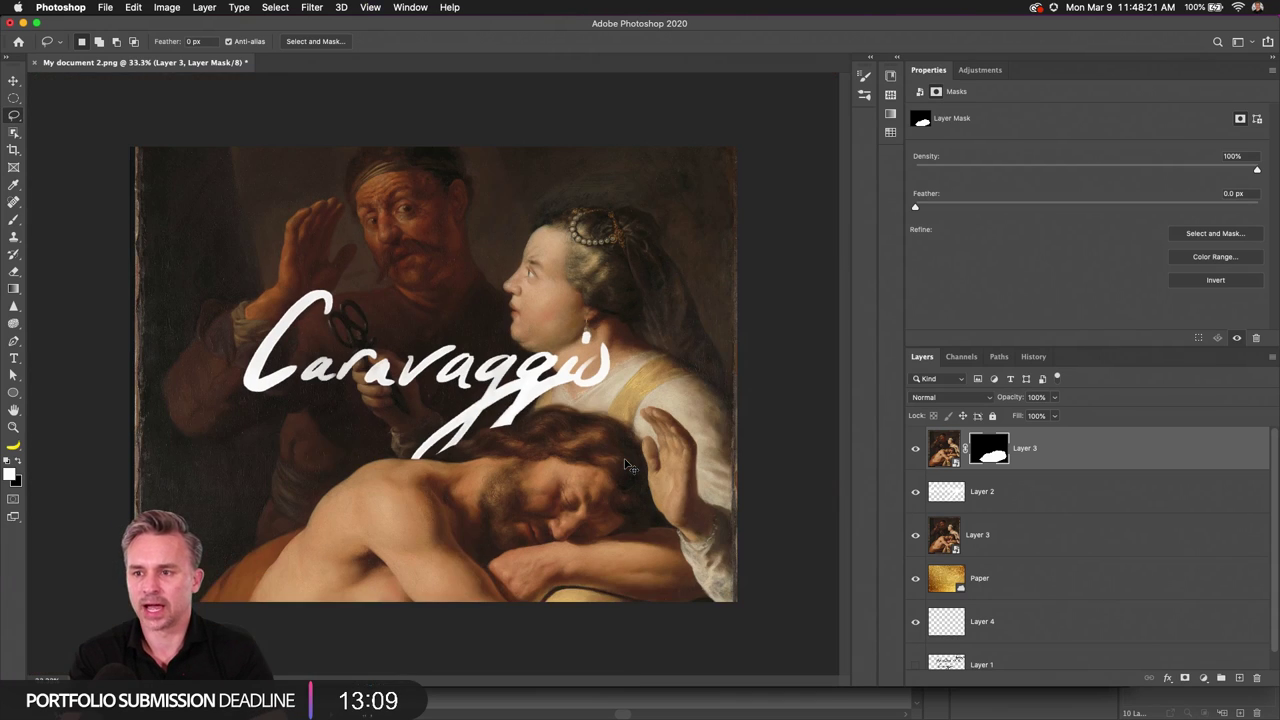
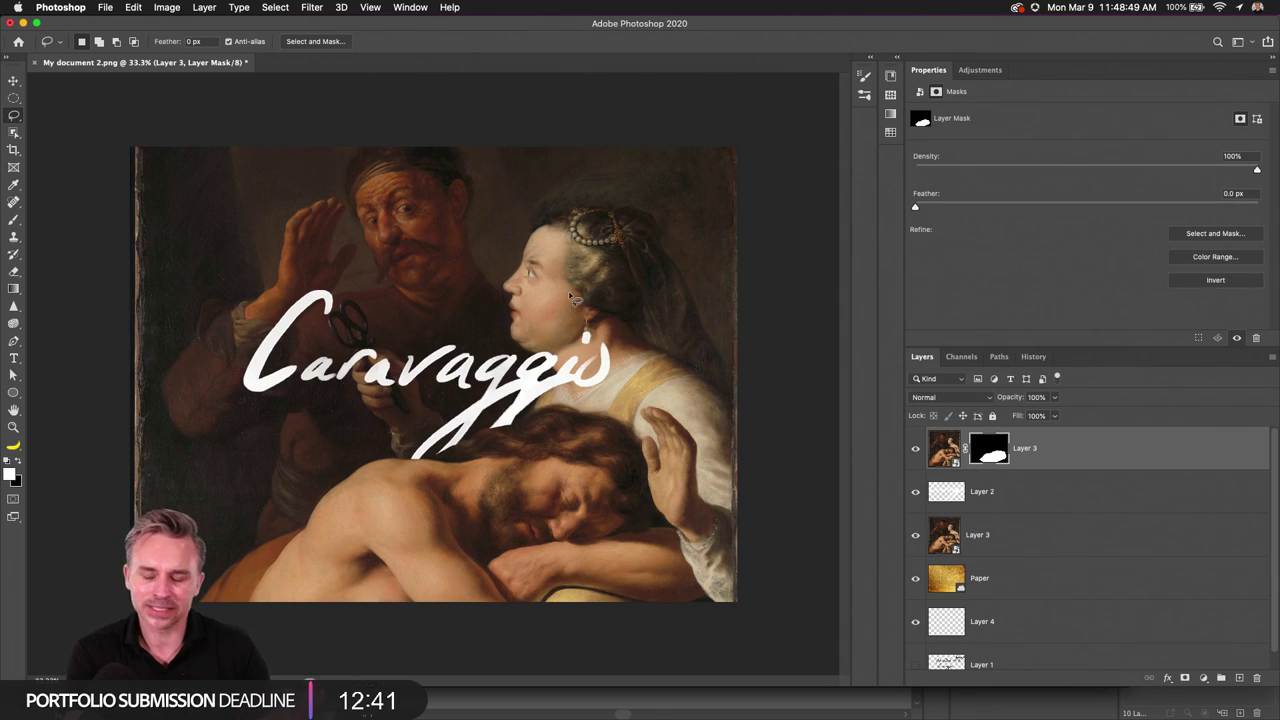
Step: Group the three Caravaggio layers into Group 1
{"action": "left_click", "coordinate": [1038, 545]}
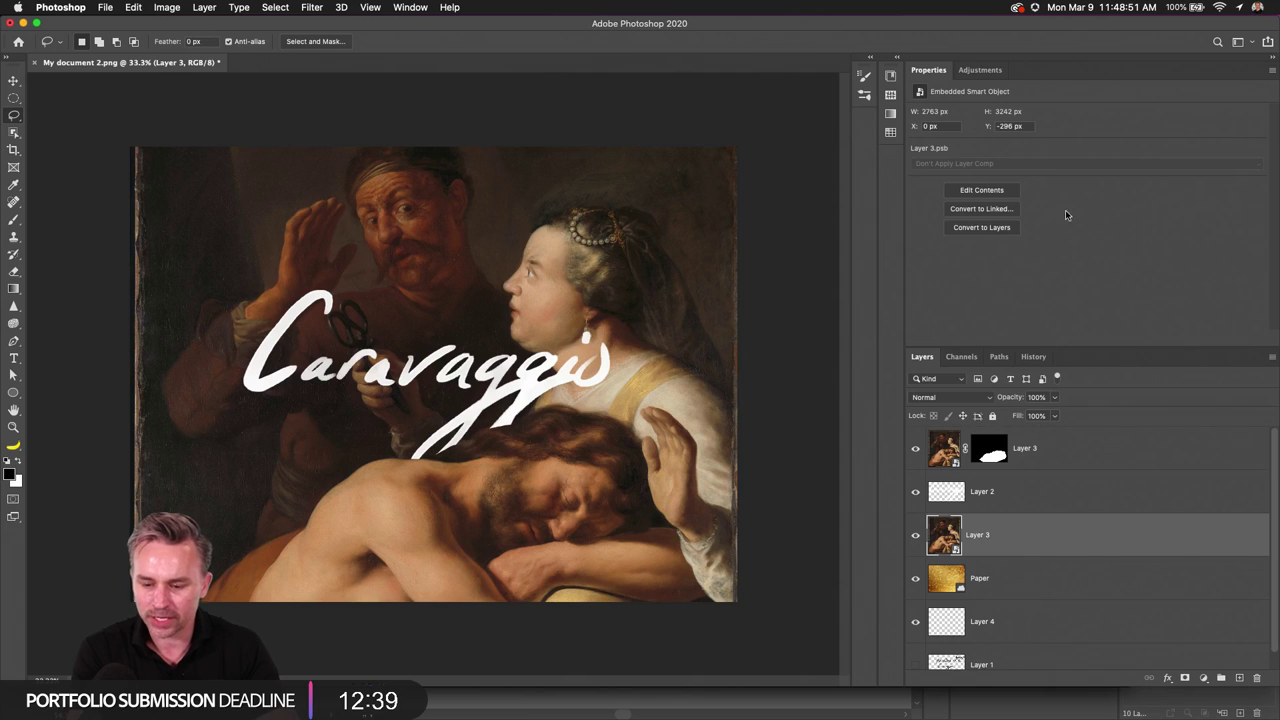
{"action": "double_click", "coordinate": [1122, 70]}
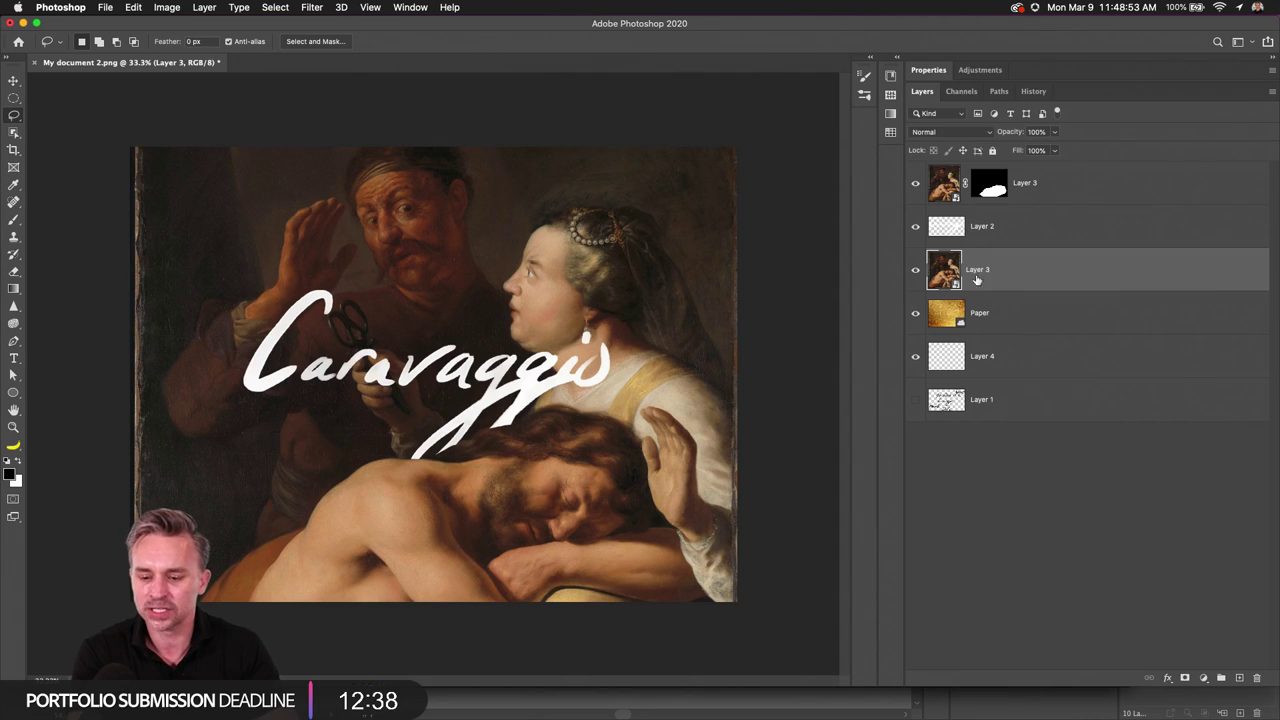
{"action": "left_click", "coordinate": [1054, 188], "text": "shift"}
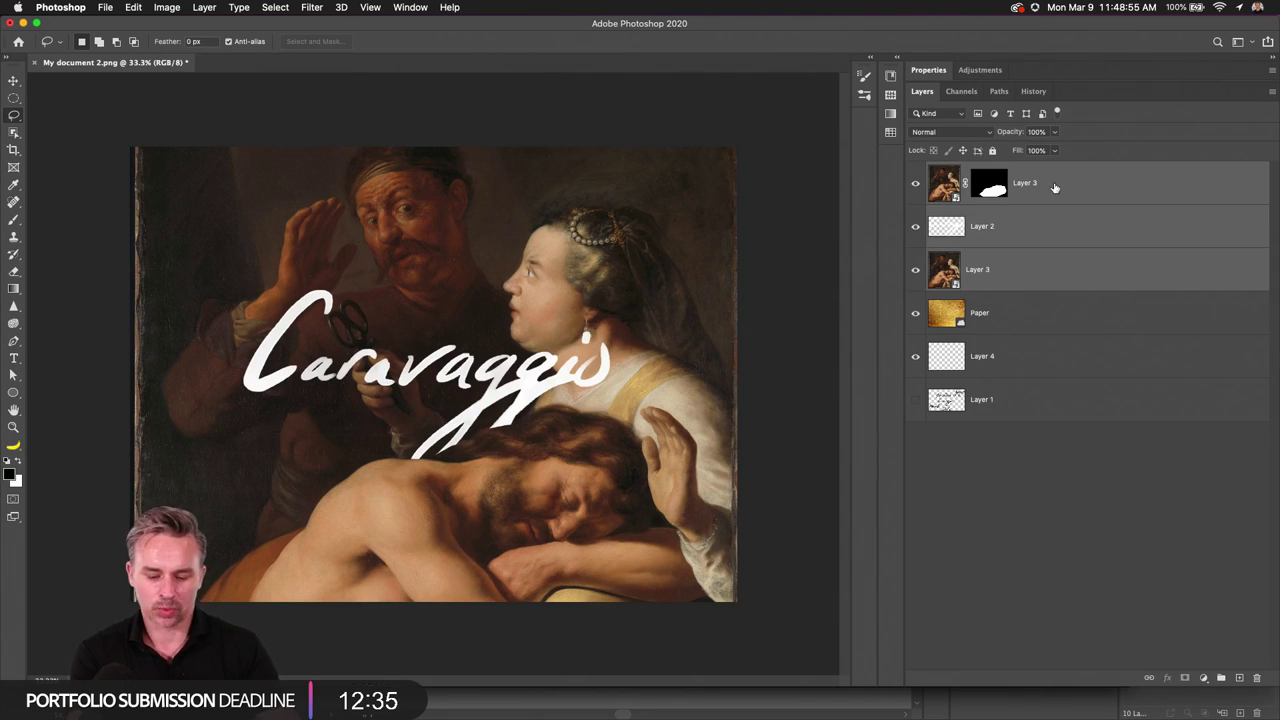
{"action": "key", "text": "super+g"}
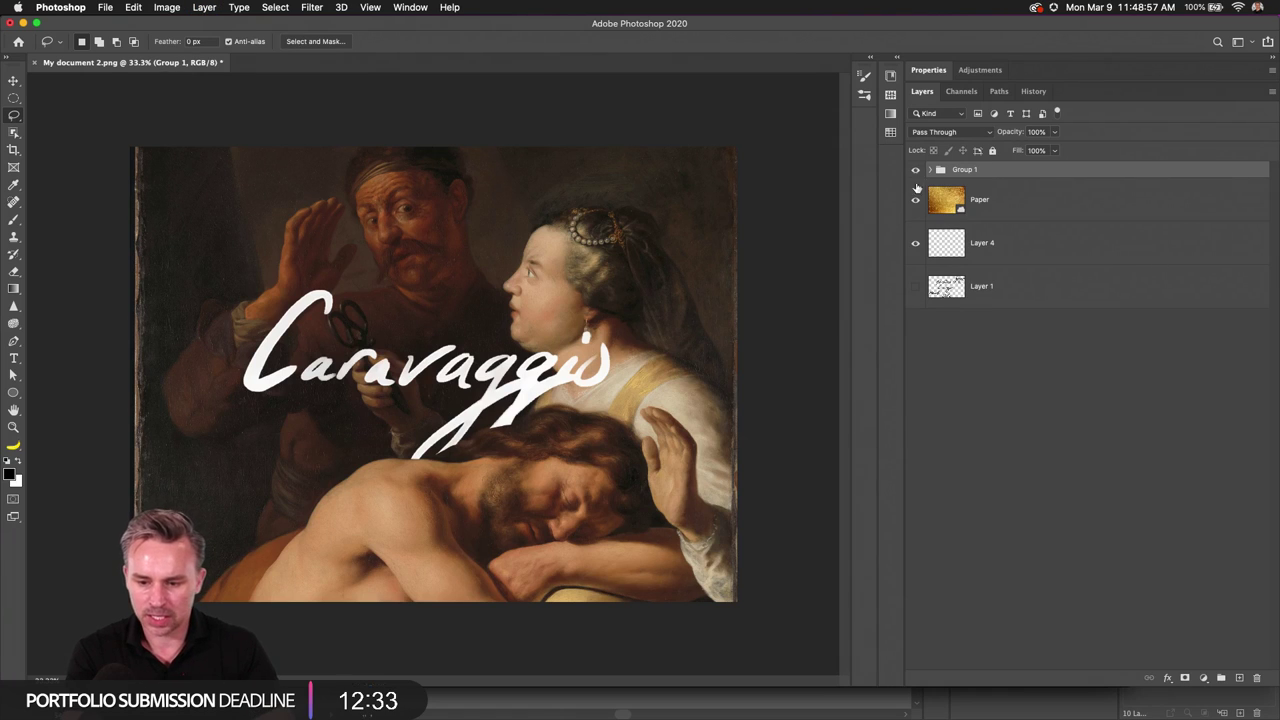
Step: Duplicate Group 1, move Paper into it, delete the masked Layer 3, and restack Layer 2
{"action": "left_click_drag", "start_coordinate": [1010, 170], "coordinate": [1238, 678]}
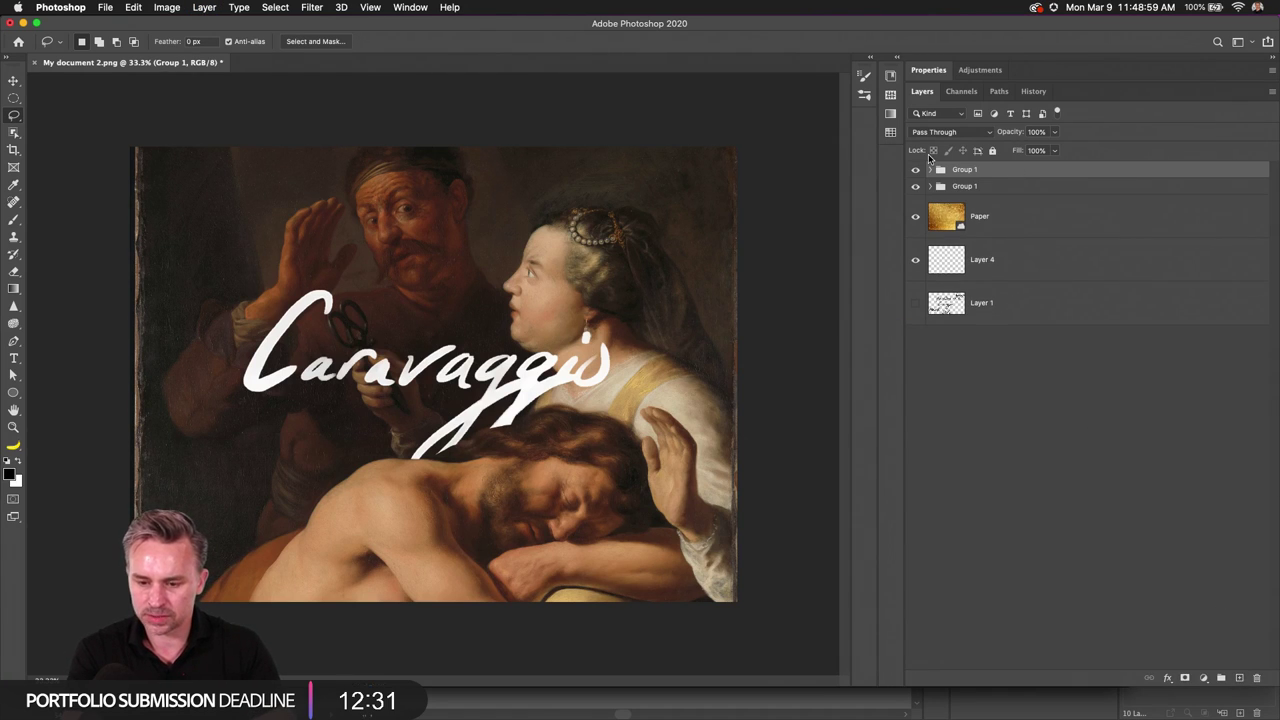
{"action": "left_click_drag", "start_coordinate": [928, 215], "coordinate": [935, 172]}
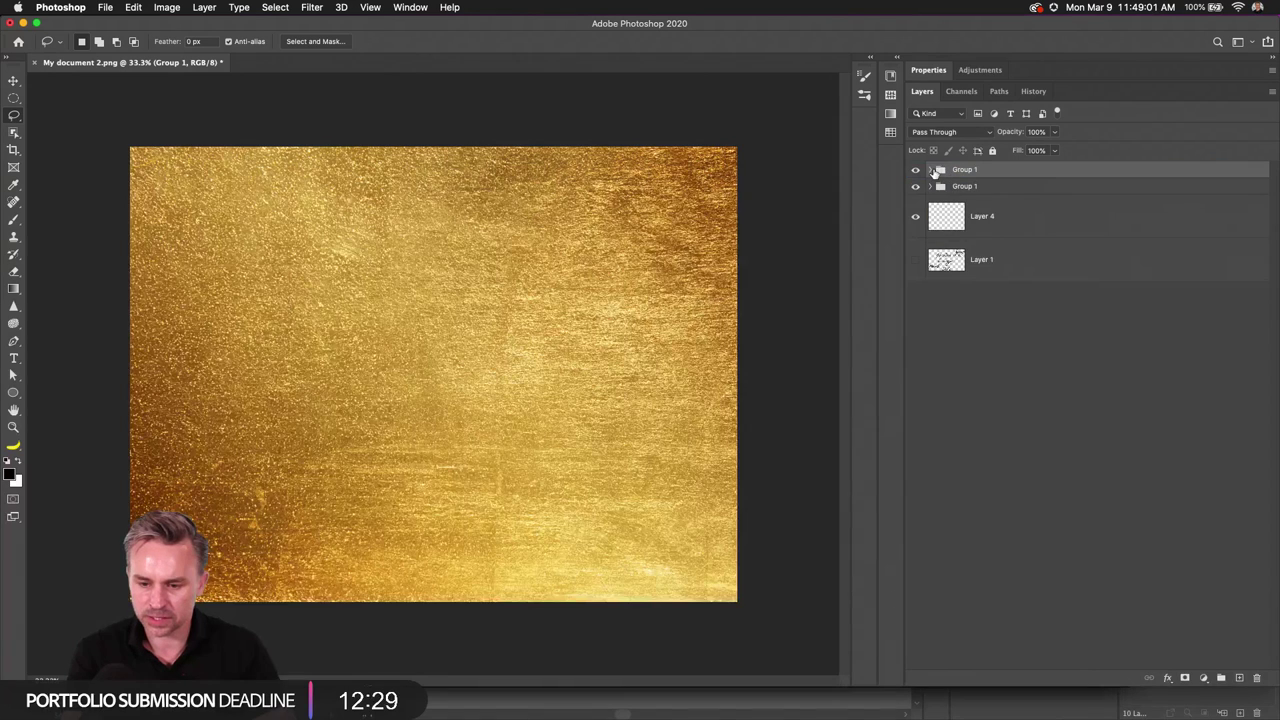
{"action": "left_click", "coordinate": [931, 170]}
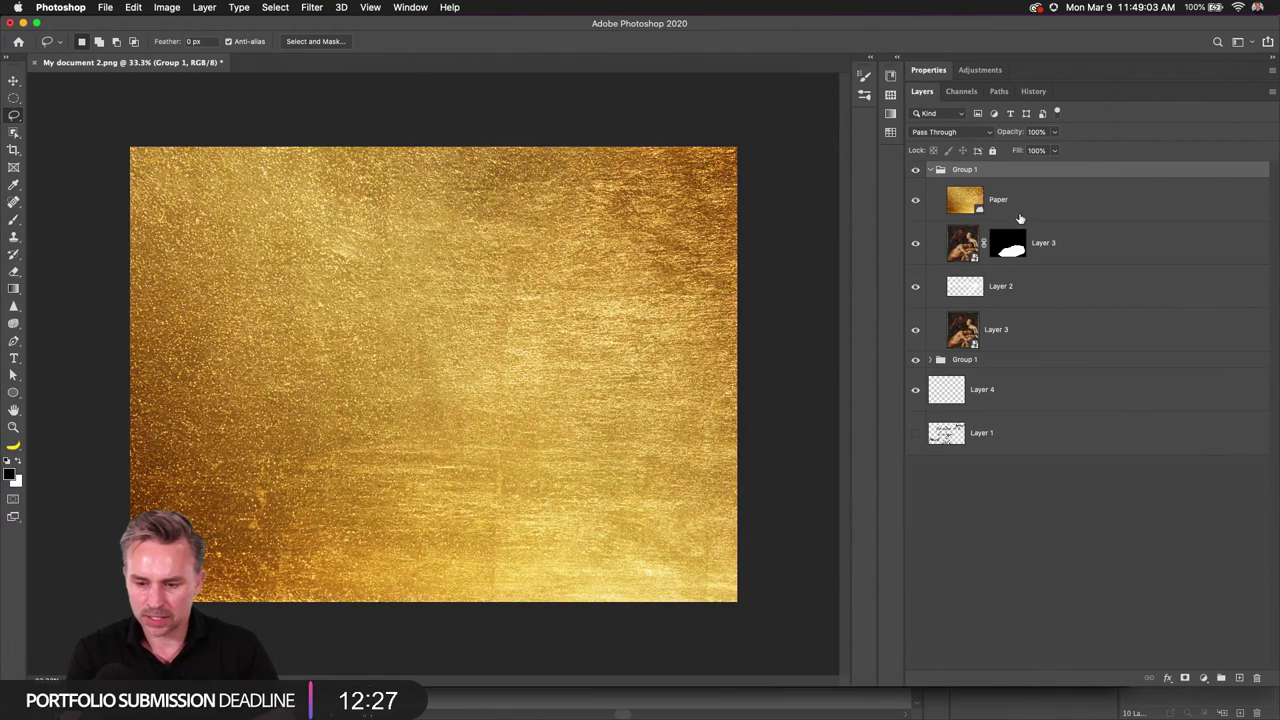
{"action": "key", "text": "alt+bracketleft"}
{"action": "left_click", "coordinate": [963, 252]}
{"action": "left_click_drag", "start_coordinate": [1085, 256], "coordinate": [1257, 678]}
{"action": "mouse_move", "coordinate": [1027, 251]}
{"action": "left_mouse_down"}
{"action": "mouse_move", "coordinate": [1025, 200]}
{"action": "mouse_move", "coordinate": [1030, 255]}
{"action": "left_mouse_up"}
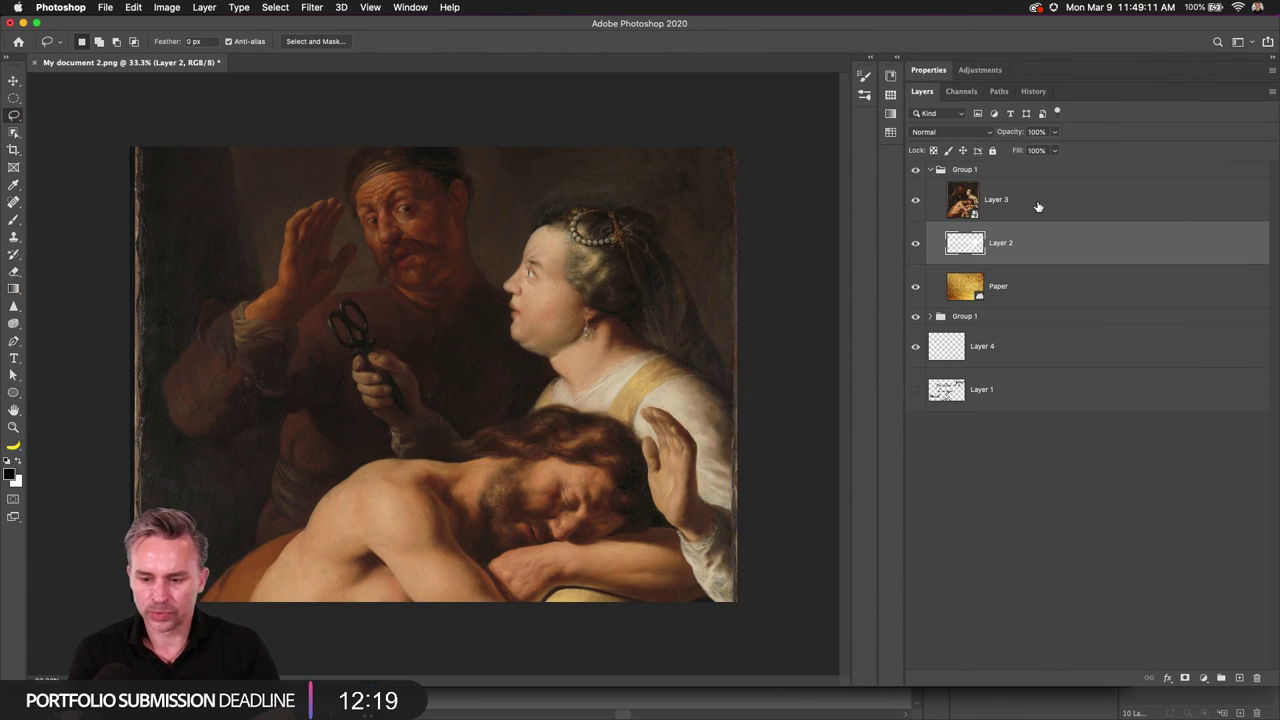
Step: Clip the Layer 3 painting to the Layer 2 Caravaggio lettering
{"action": "left_click", "coordinate": [1038, 206]}
{"action": "left_click_drag", "start_coordinate": [1028, 206], "coordinate": [1030, 216]}
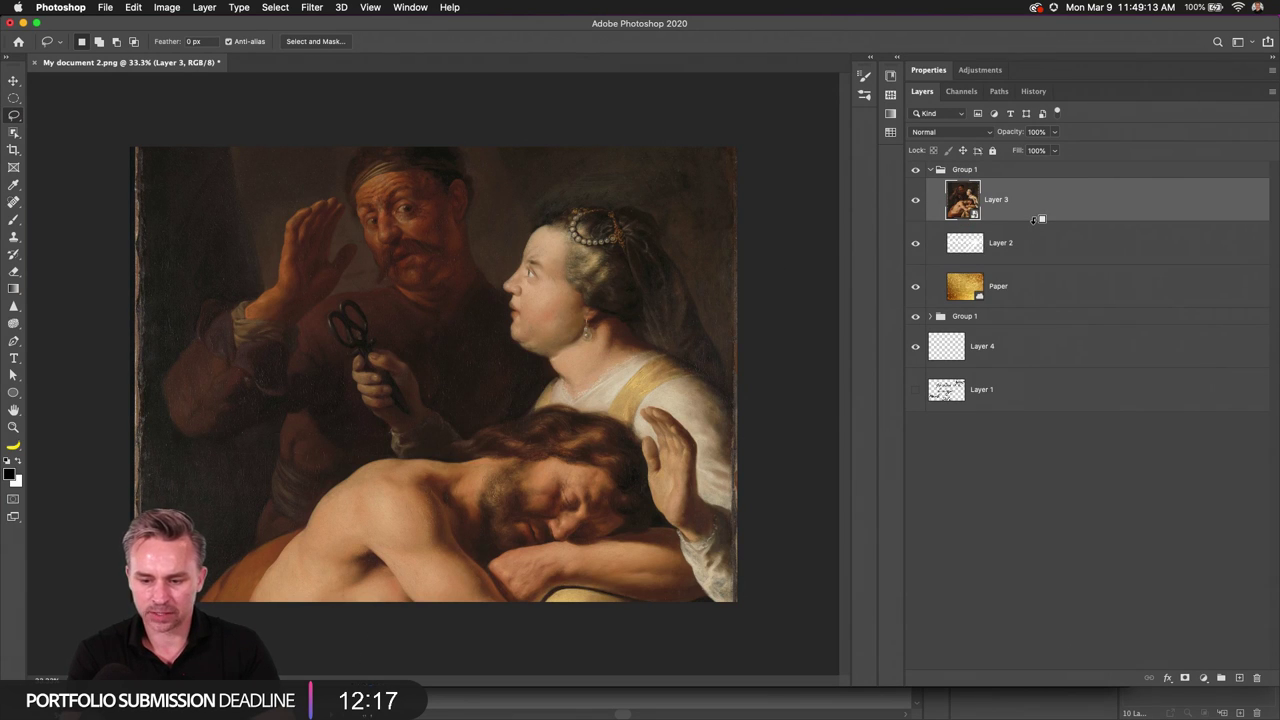
{"action": "left_click", "coordinate": [1036, 219], "text": "alt"}
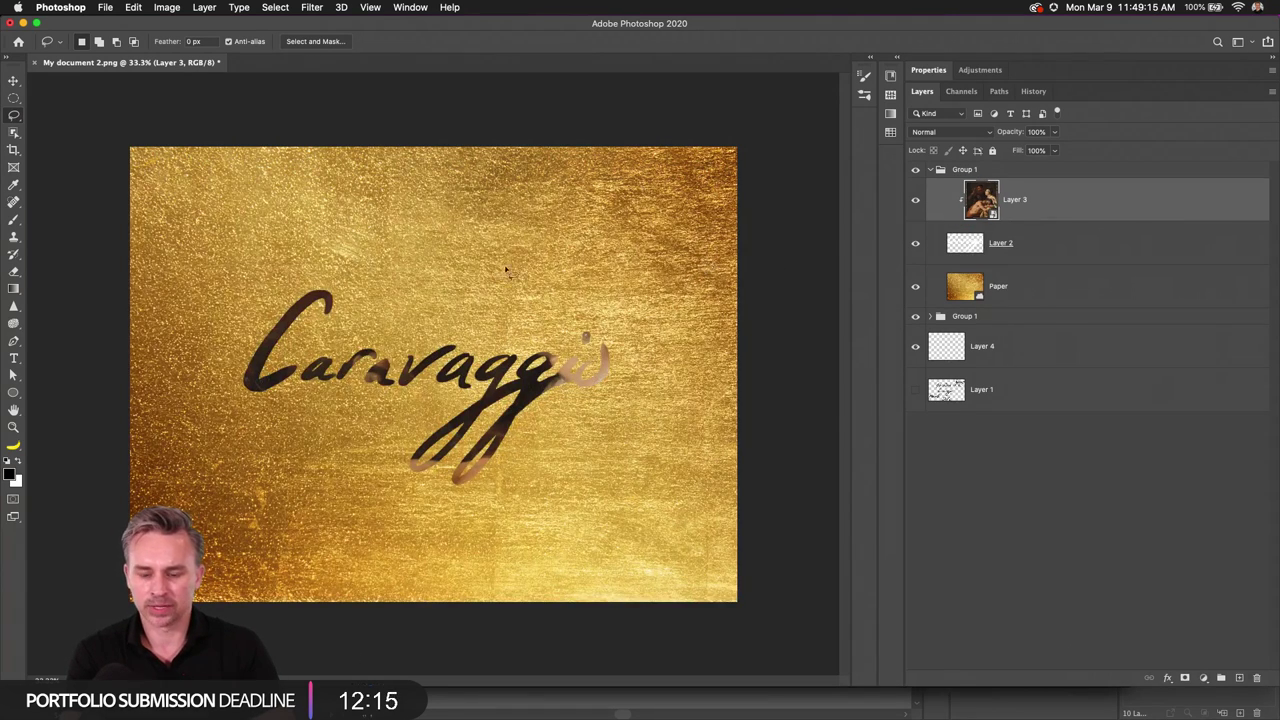
Step: Scale the Caravaggio lettering to about 157.58% and shift it right and down
{"action": "left_click", "coordinate": [14, 81]}
{"action": "left_click", "coordinate": [1019, 240]}
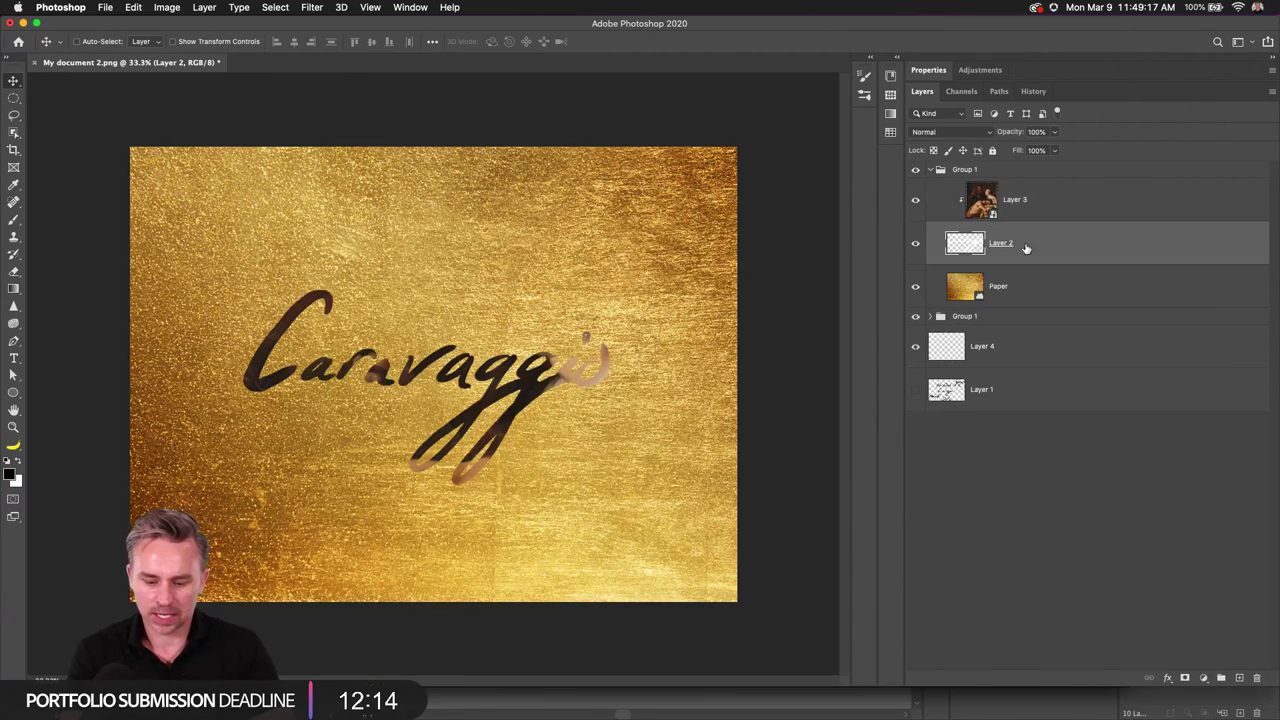
{"action": "key", "text": "super+t"}
{"action": "left_click_drag", "start_coordinate": [237, 286], "coordinate": [34, 177]}
{"action": "left_click_drag", "start_coordinate": [203, 306], "coordinate": [273, 375]}
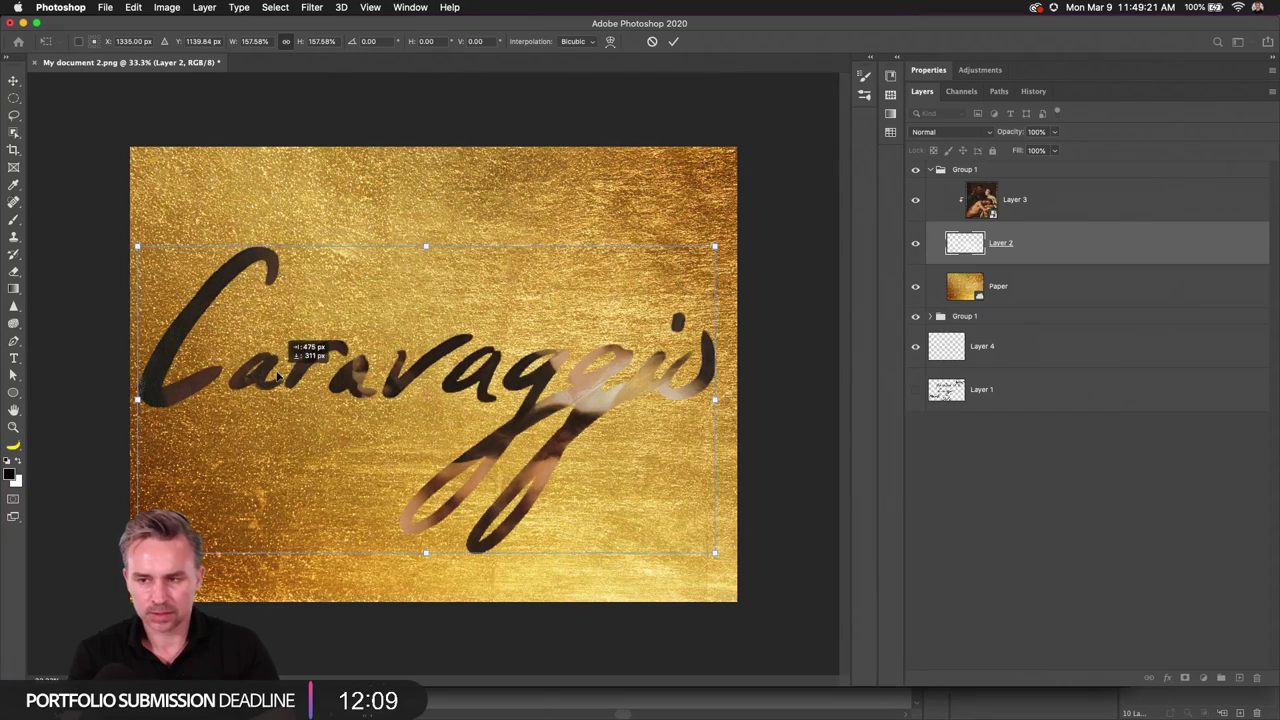
{"action": "key", "text": "Return"}
{"action": "left_click", "coordinate": [1004, 298]}
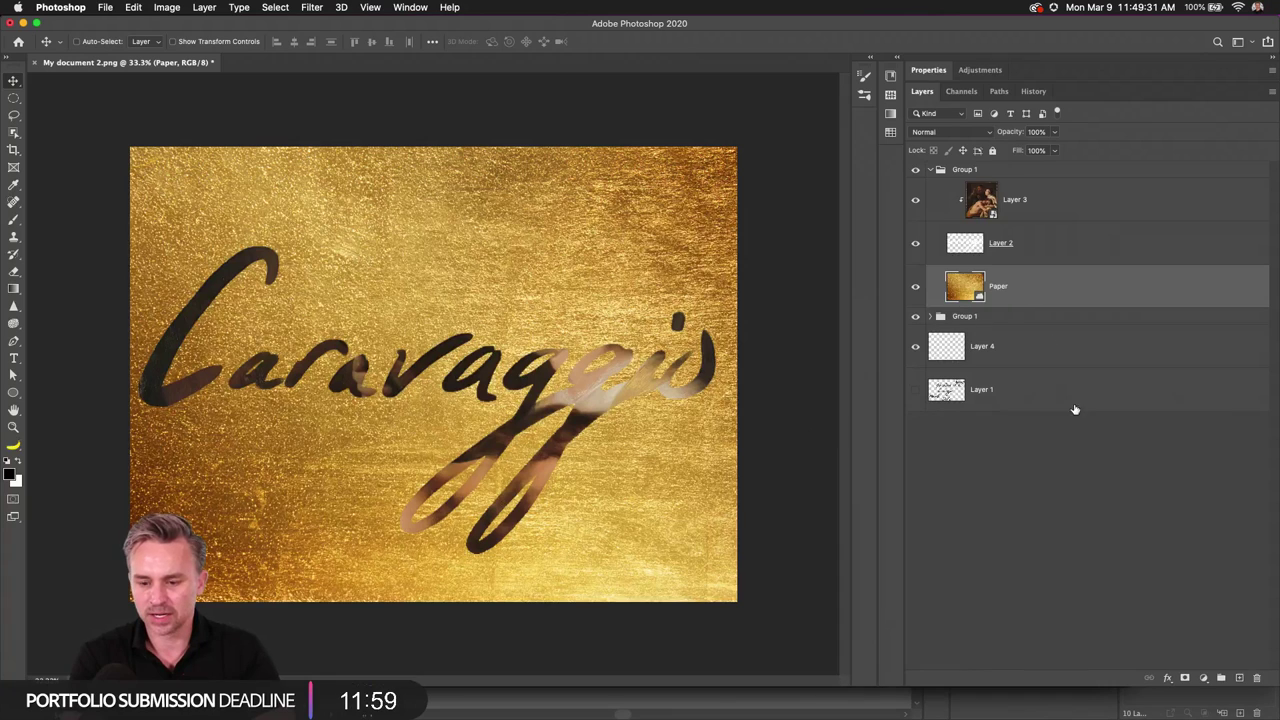
Step: Add a new layer above Paper, select all, and set a pale beige foreground colour
{"action": "left_click", "coordinate": [1236, 678]}
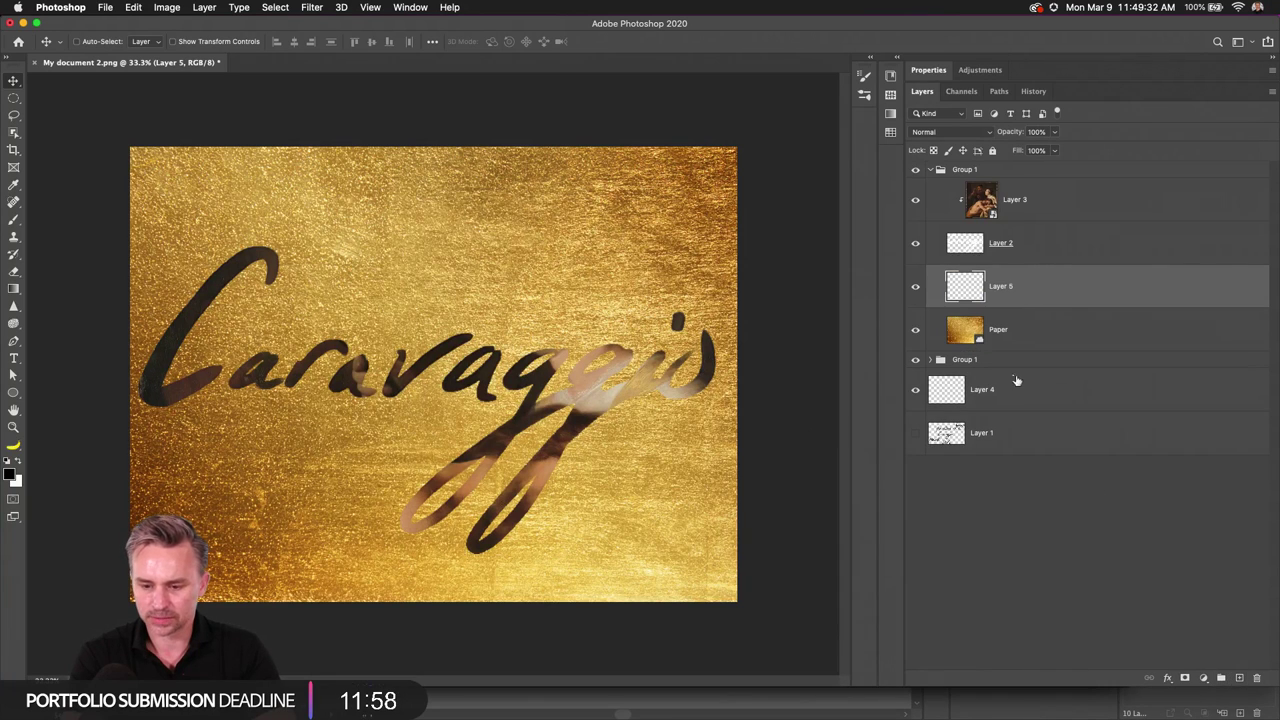
{"action": "left_click", "coordinate": [17, 463]}
{"action": "key", "text": "super+a"}
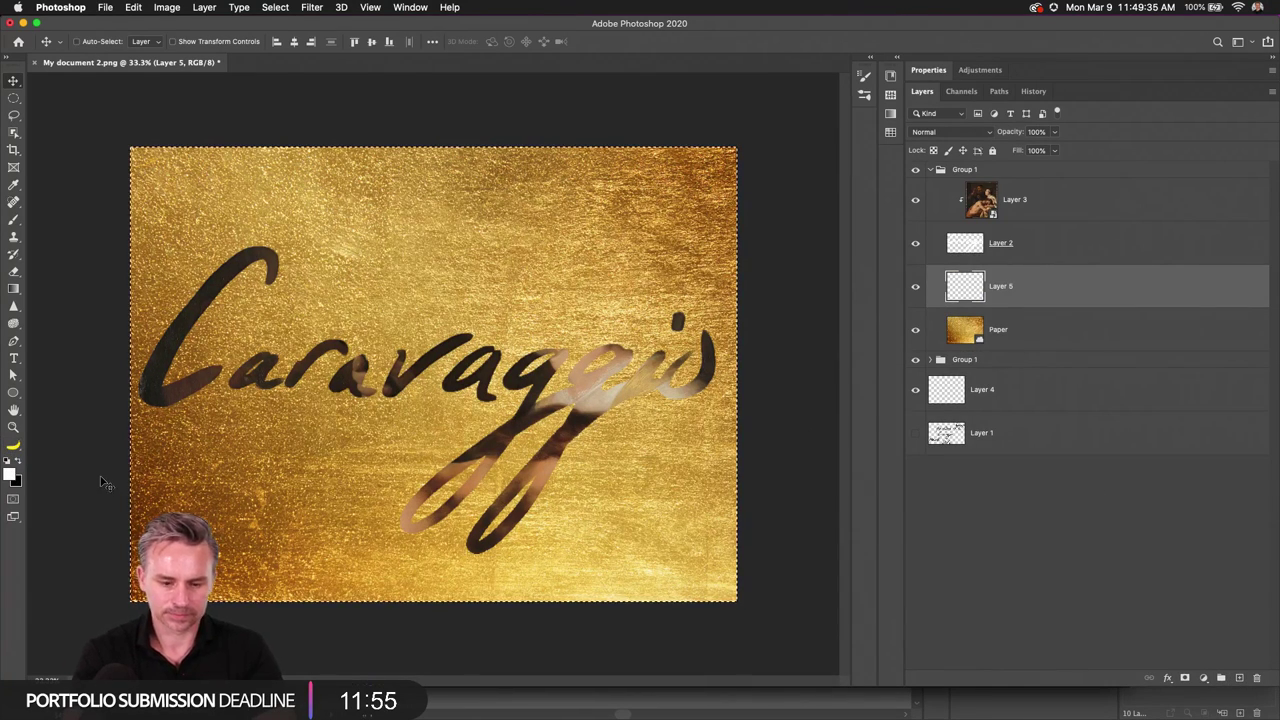
{"action": "left_click", "coordinate": [10, 476]}
{"action": "mouse_move", "coordinate": [828, 368]}
{"action": "left_mouse_down"}
{"action": "mouse_move", "coordinate": [820, 335]}
{"action": "mouse_move", "coordinate": [787, 417]}
{"action": "mouse_move", "coordinate": [808, 357]}
{"action": "left_mouse_up"}
{"action": "left_click_drag", "start_coordinate": [952, 425], "coordinate": [953, 472]}
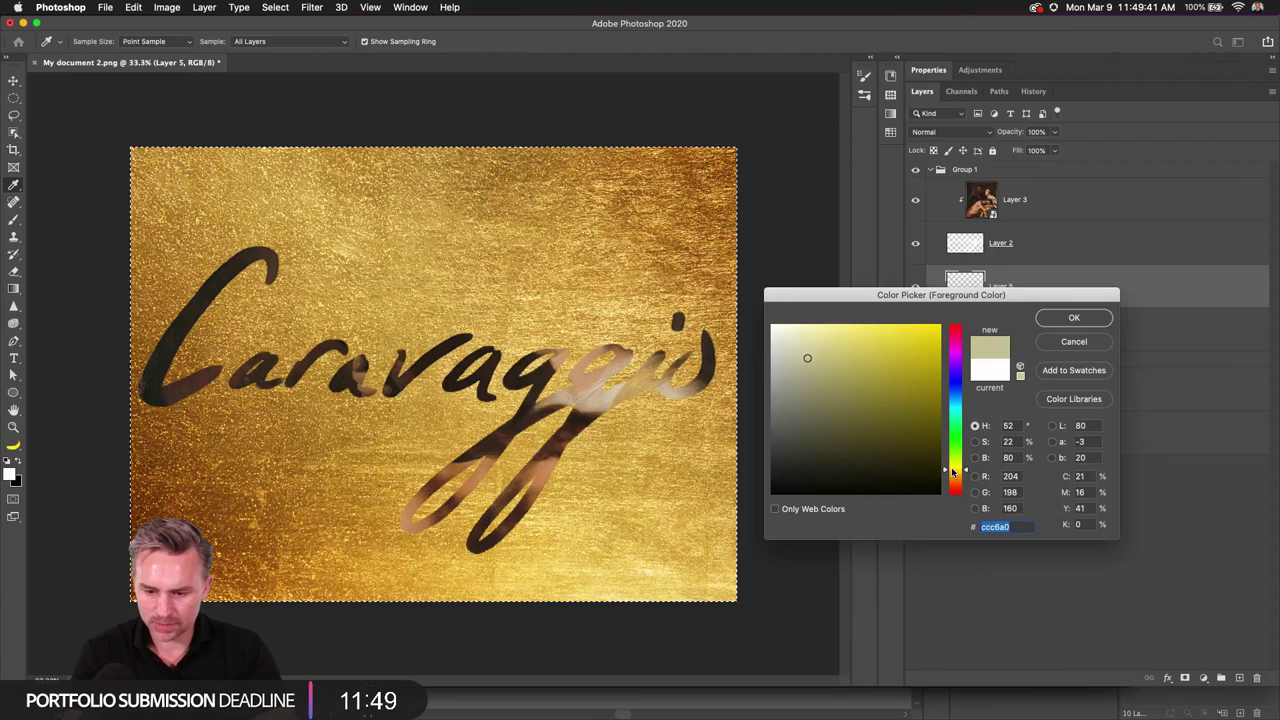
{"action": "left_click", "coordinate": [811, 343]}
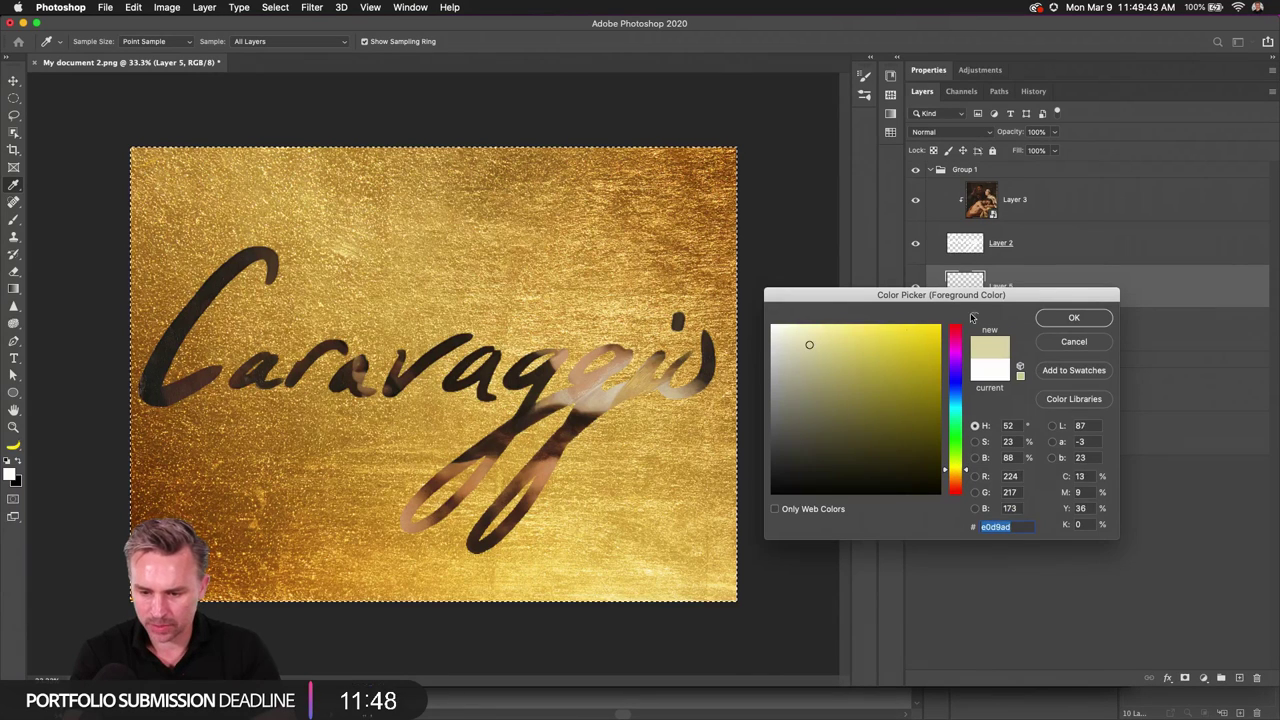
{"action": "left_click", "coordinate": [1073, 317]}
Step: Fill Layer 5 with the beige foreground colour, then deselect
{"action": "key", "text": "shift+BackSpace"}
{"action": "key", "text": "Return"}
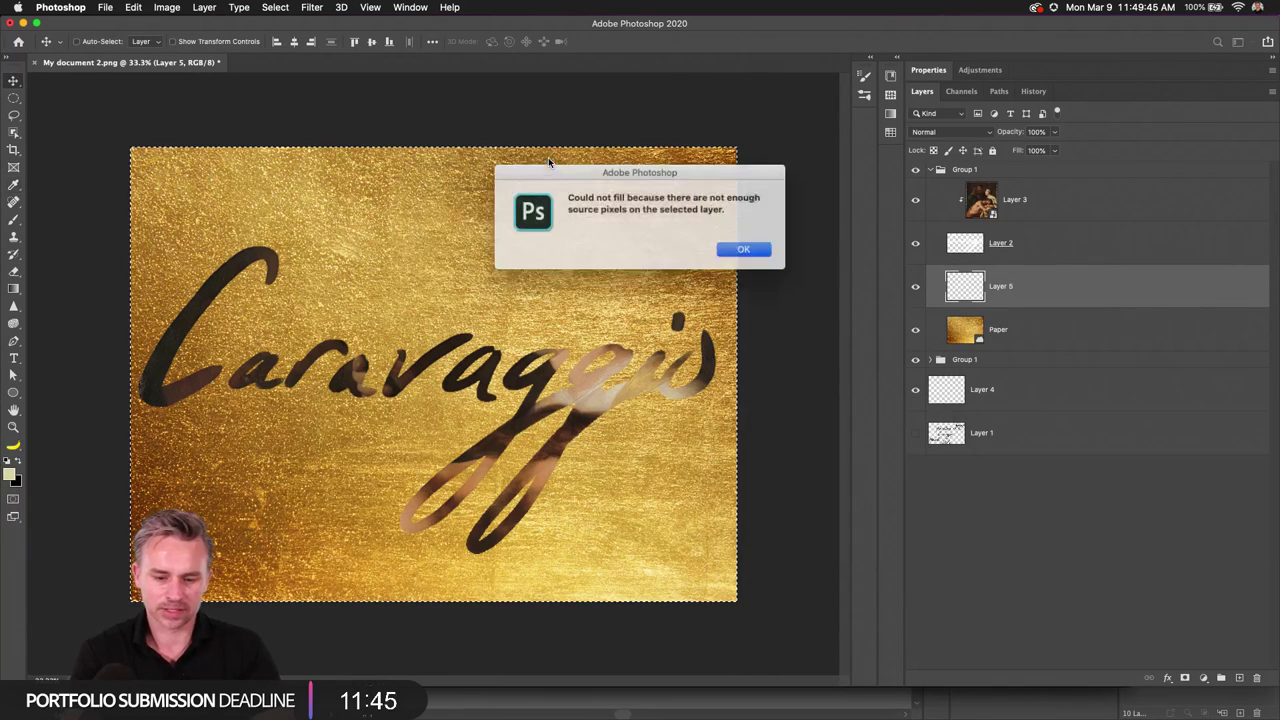
{"action": "left_click", "coordinate": [745, 250]}
{"action": "key", "text": "shift+BackSpace"}
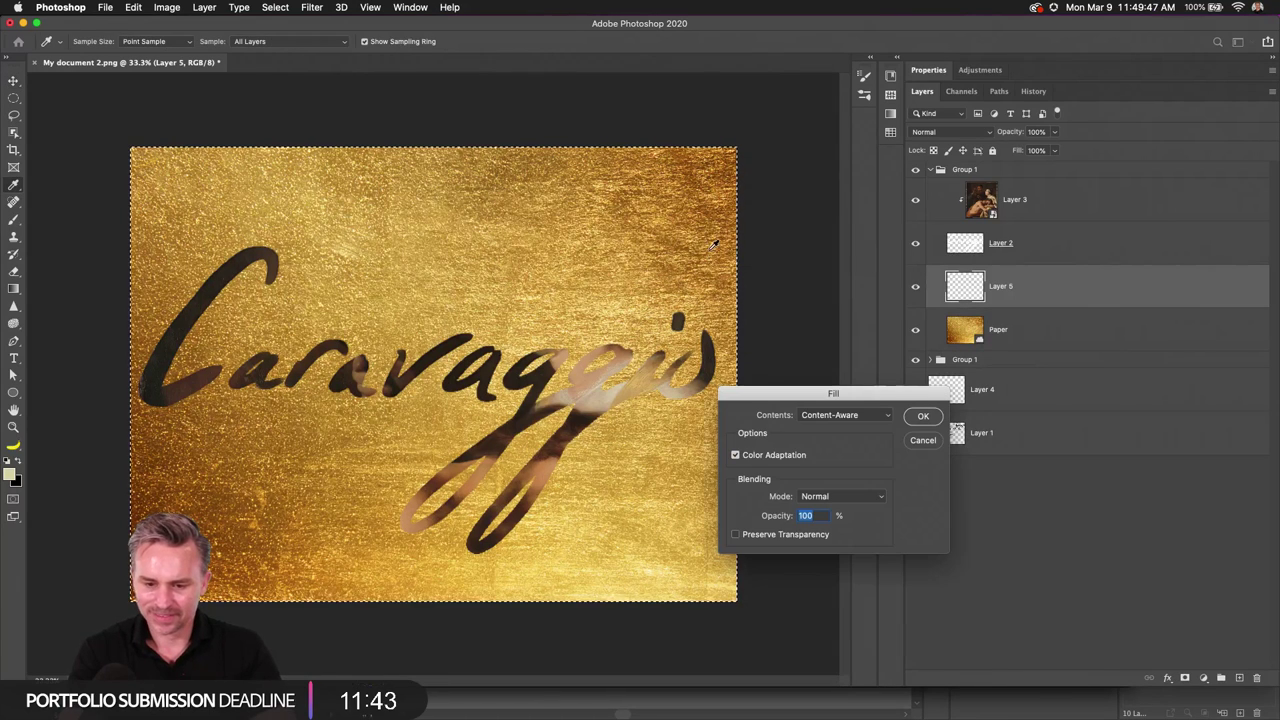
{"action": "left_click", "coordinate": [803, 414]}
{"action": "left_click", "coordinate": [825, 370]}
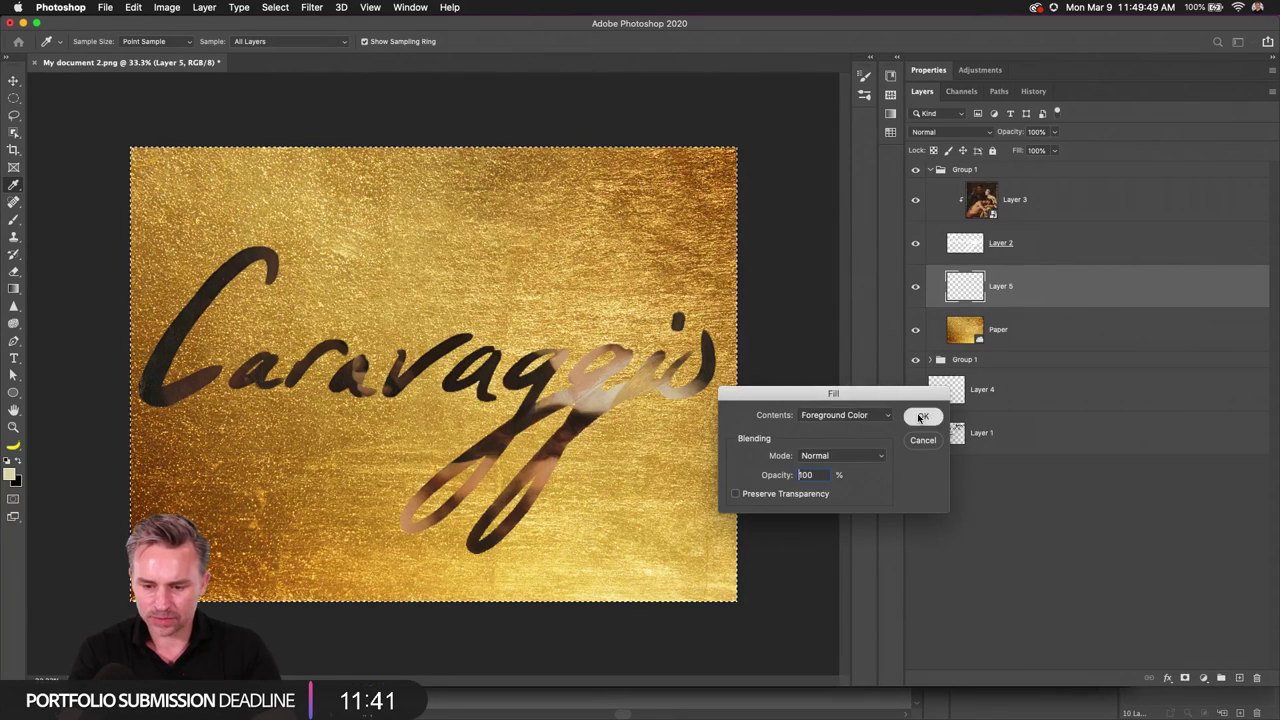
{"action": "left_click", "coordinate": [923, 416]}
{"action": "key", "text": "v"}
{"action": "key", "text": "super+d"}
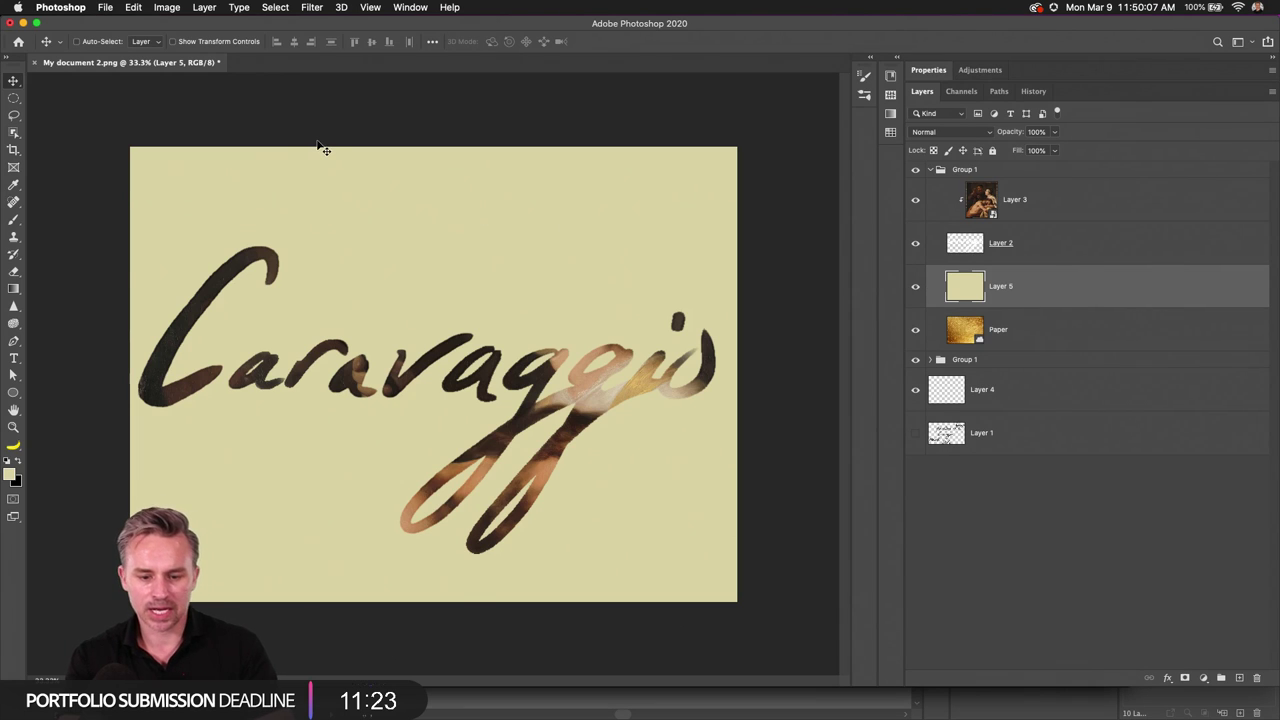
Step: Pick the Elliptical Marquee tool, zoom to 44.4%, and bring up the save prompt
{"action": "left_click", "coordinate": [14, 97]}
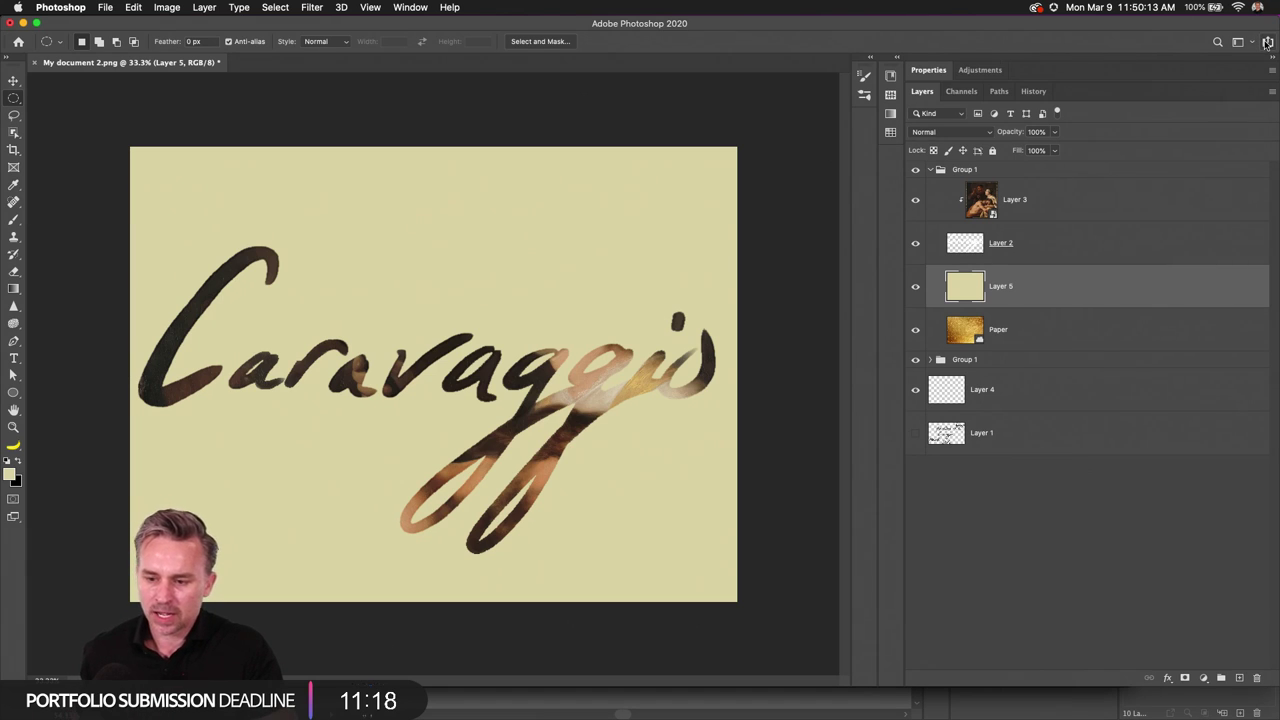
{"action": "left_click", "coordinate": [1267, 42]}
{"action": "left_click", "coordinate": [707, 97]}
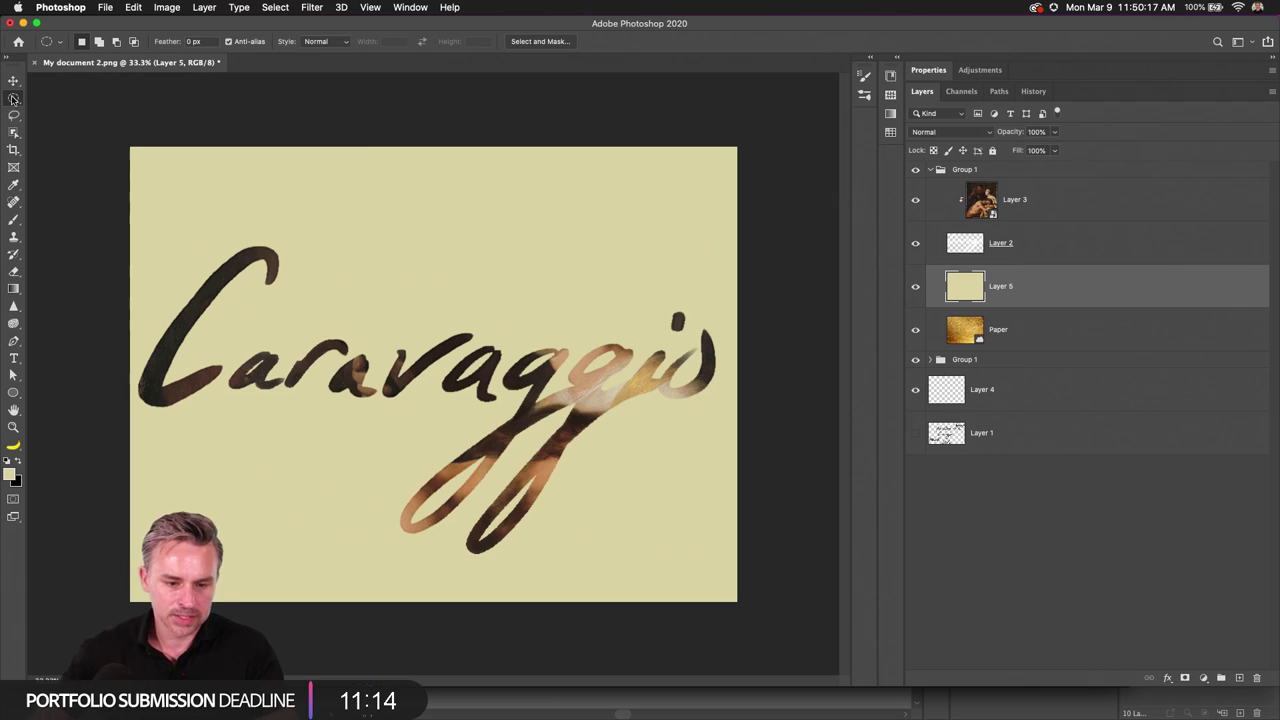
{"action": "key", "text": "super+equal"}
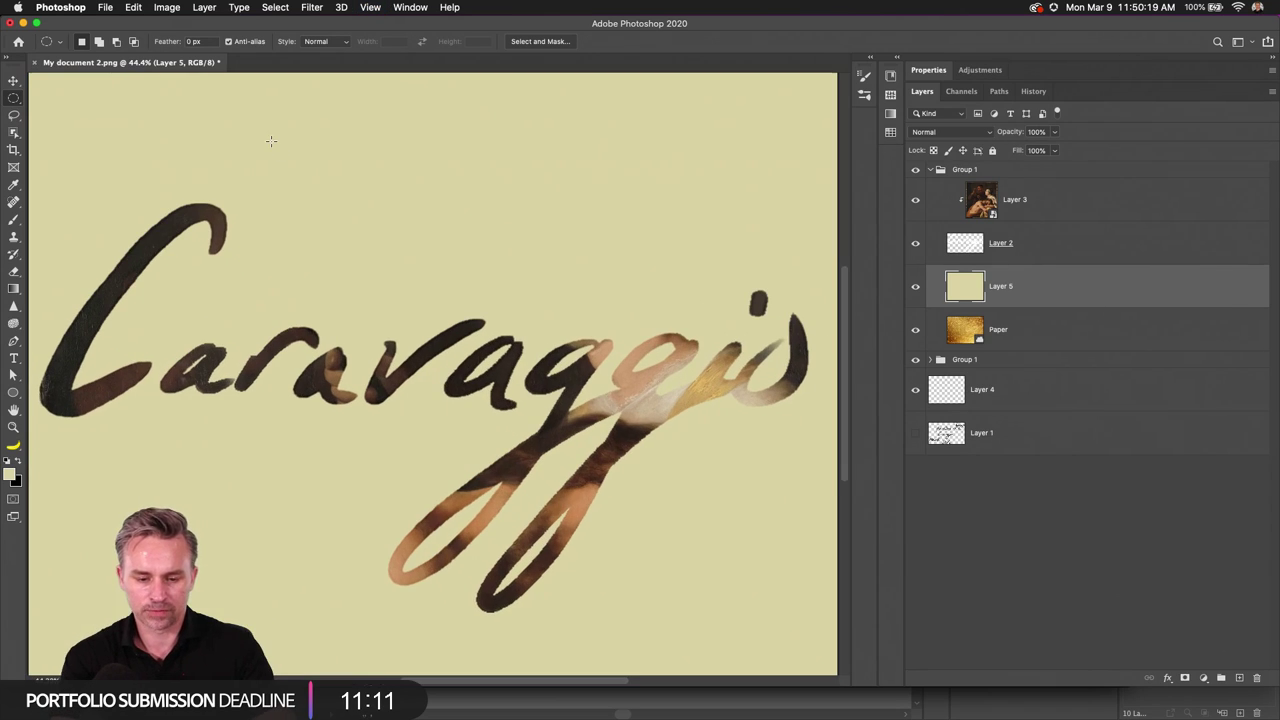
{"action": "key", "text": "super+s"}
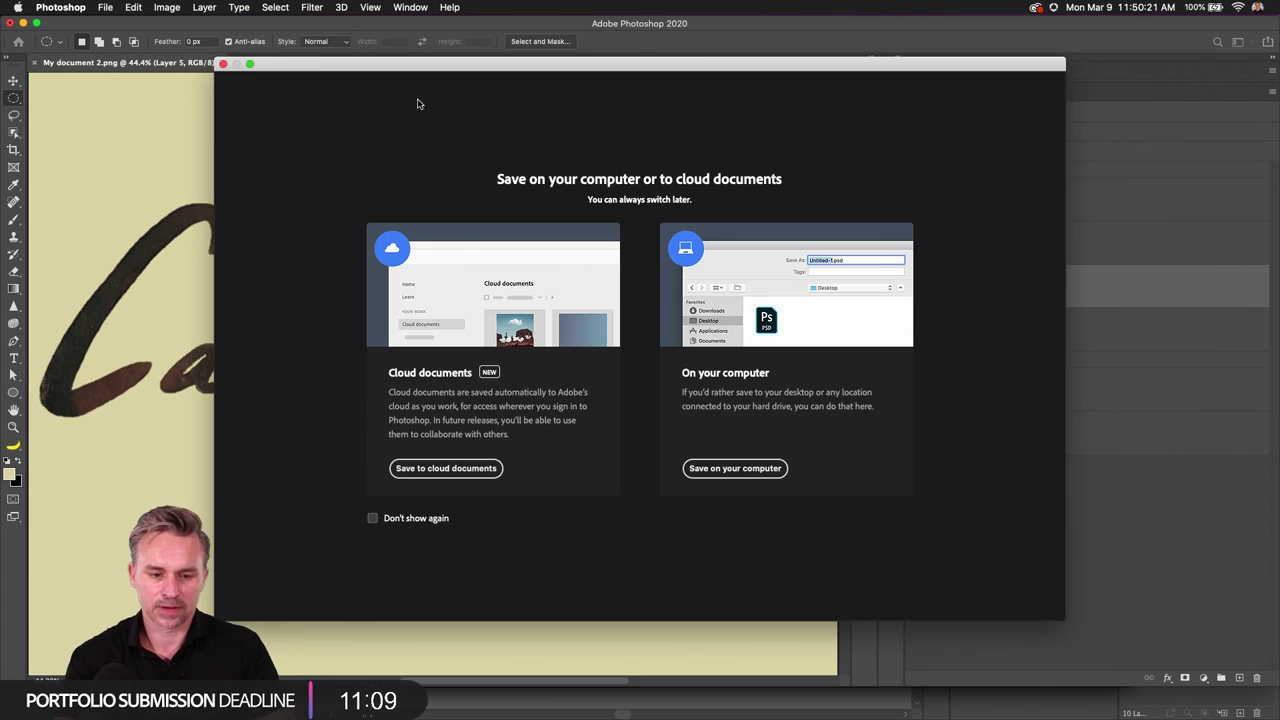
Step: Try saving on the computer via Desktop and Dropbox, then cancel
{"action": "left_click", "coordinate": [752, 470]}
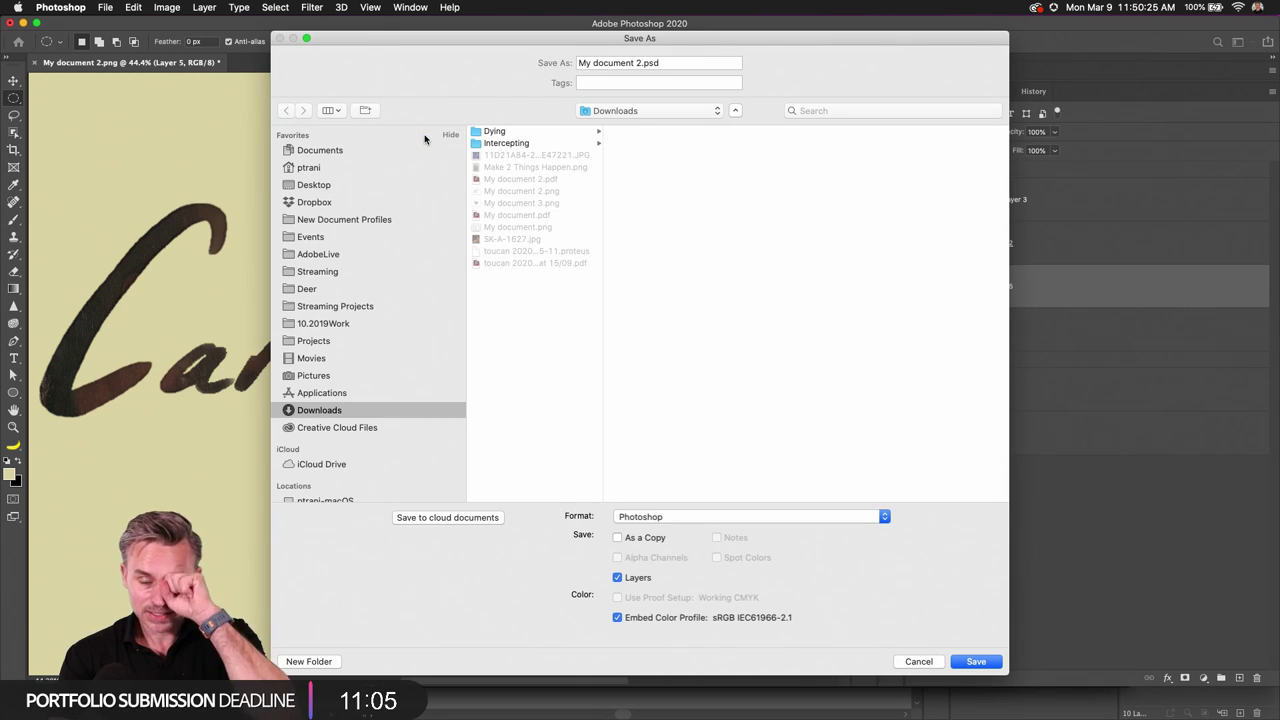
{"action": "left_click", "coordinate": [322, 187]}
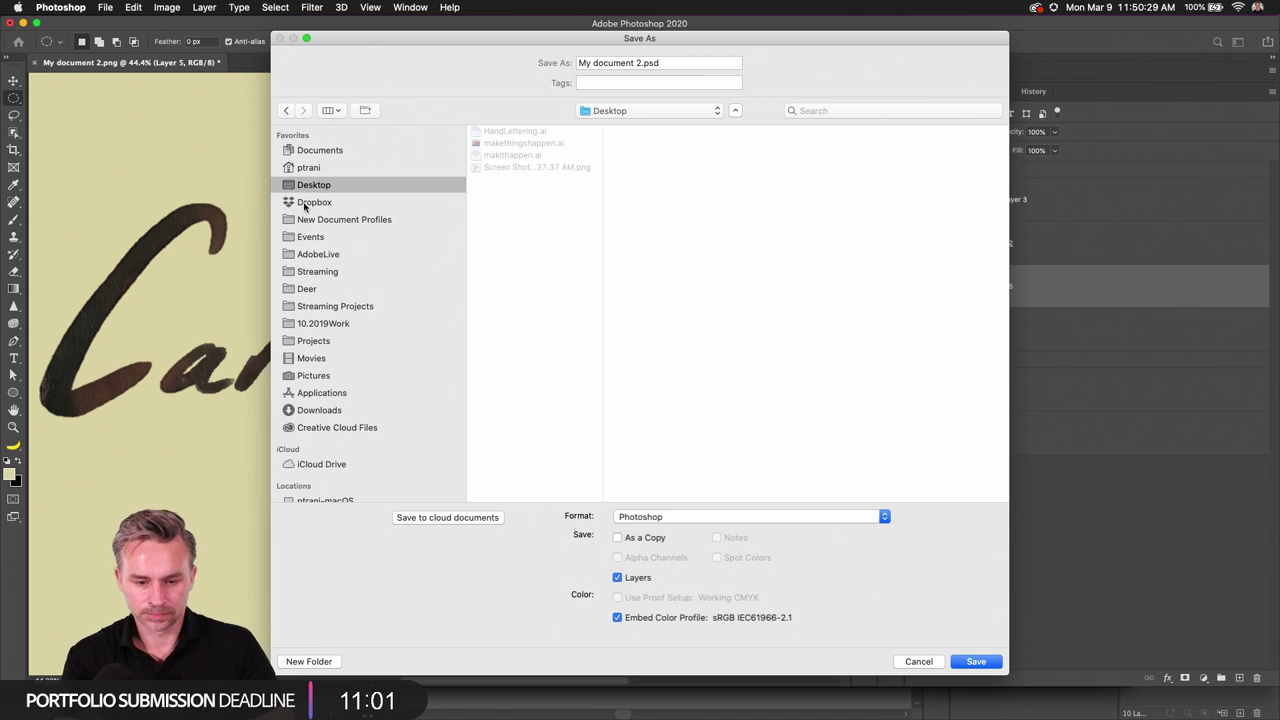
{"action": "left_click", "coordinate": [304, 202]}
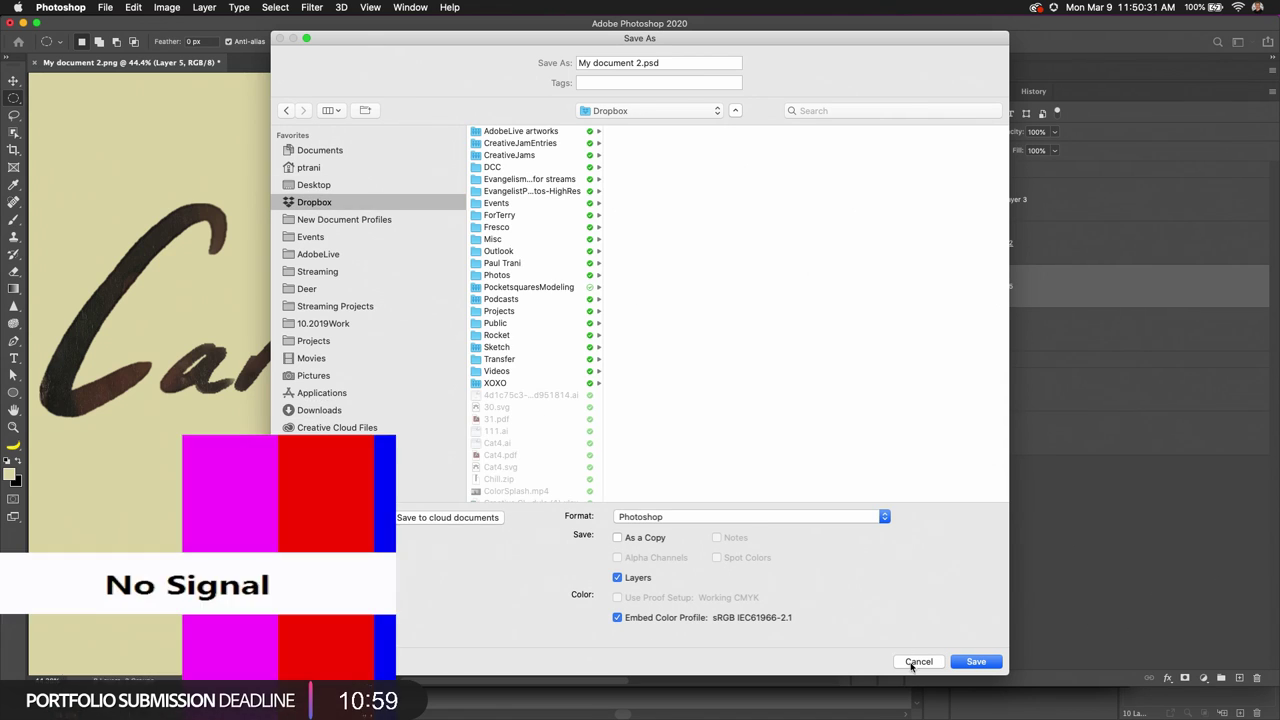
{"action": "left_click", "coordinate": [916, 660]}
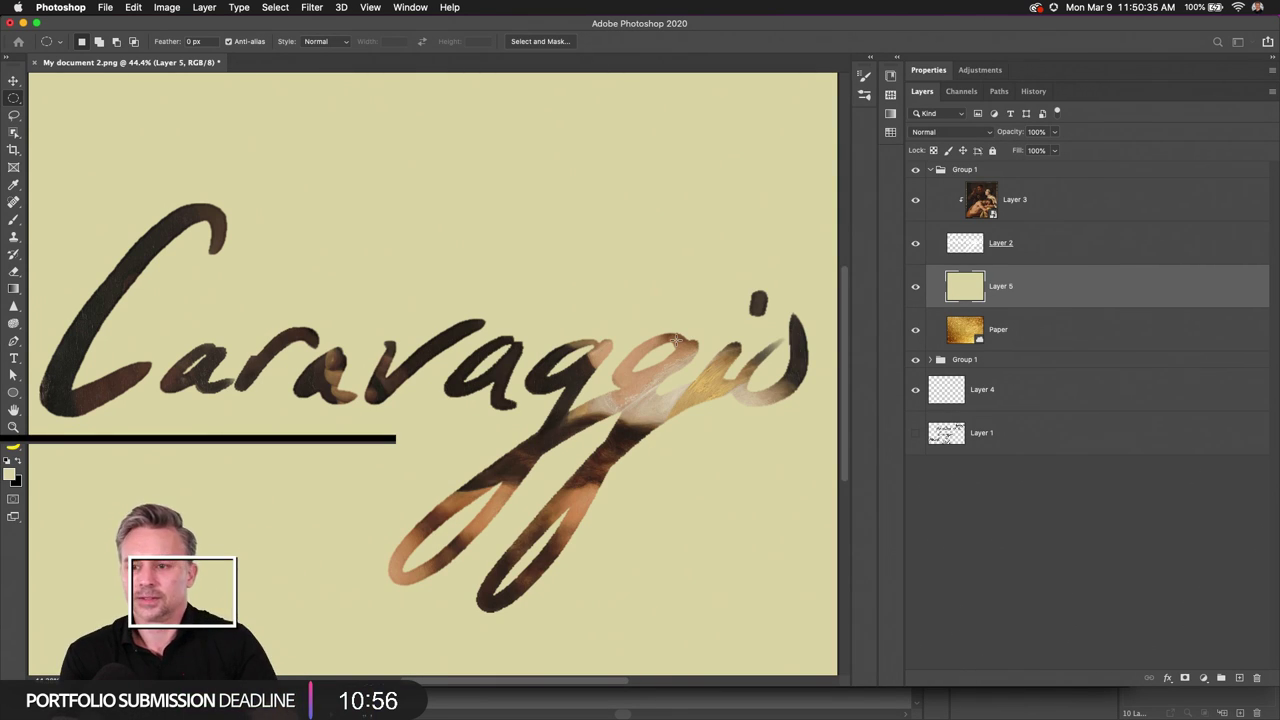
Step: Save As to cloud documents under the name 'Caravaggio'
{"action": "left_click", "coordinate": [105, 7]}
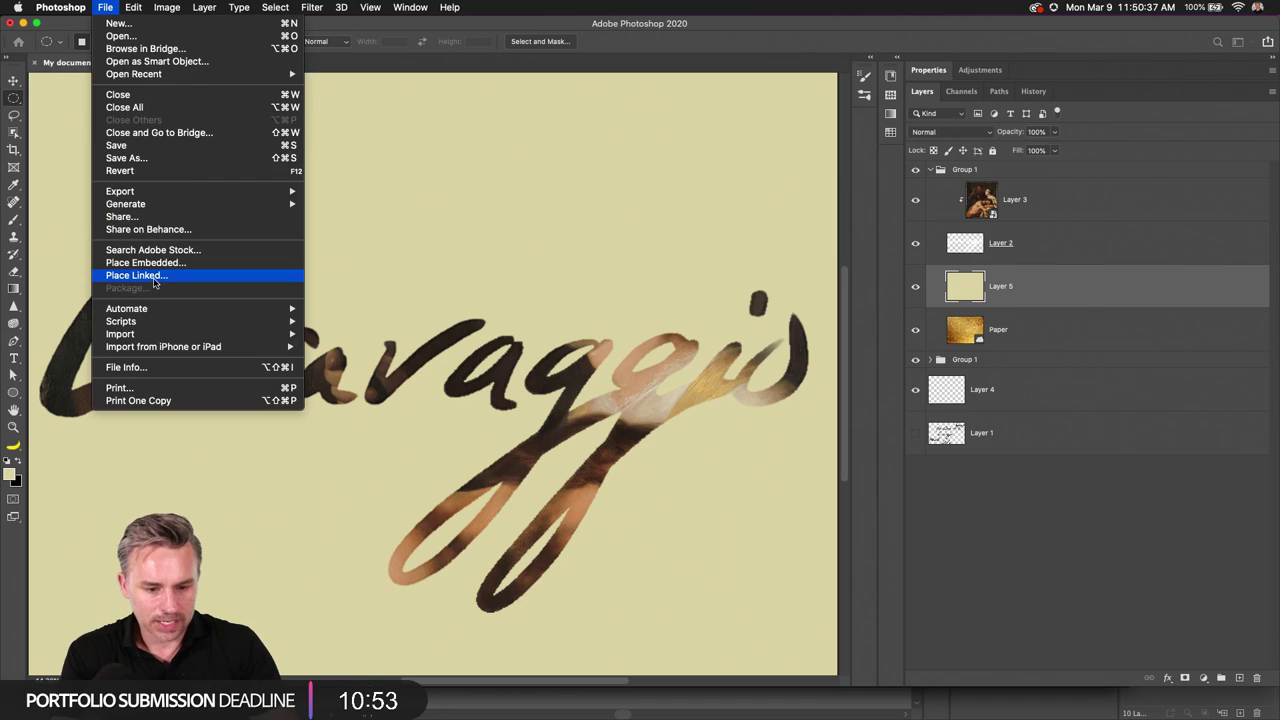
{"action": "mouse_move", "coordinate": [147, 209]}
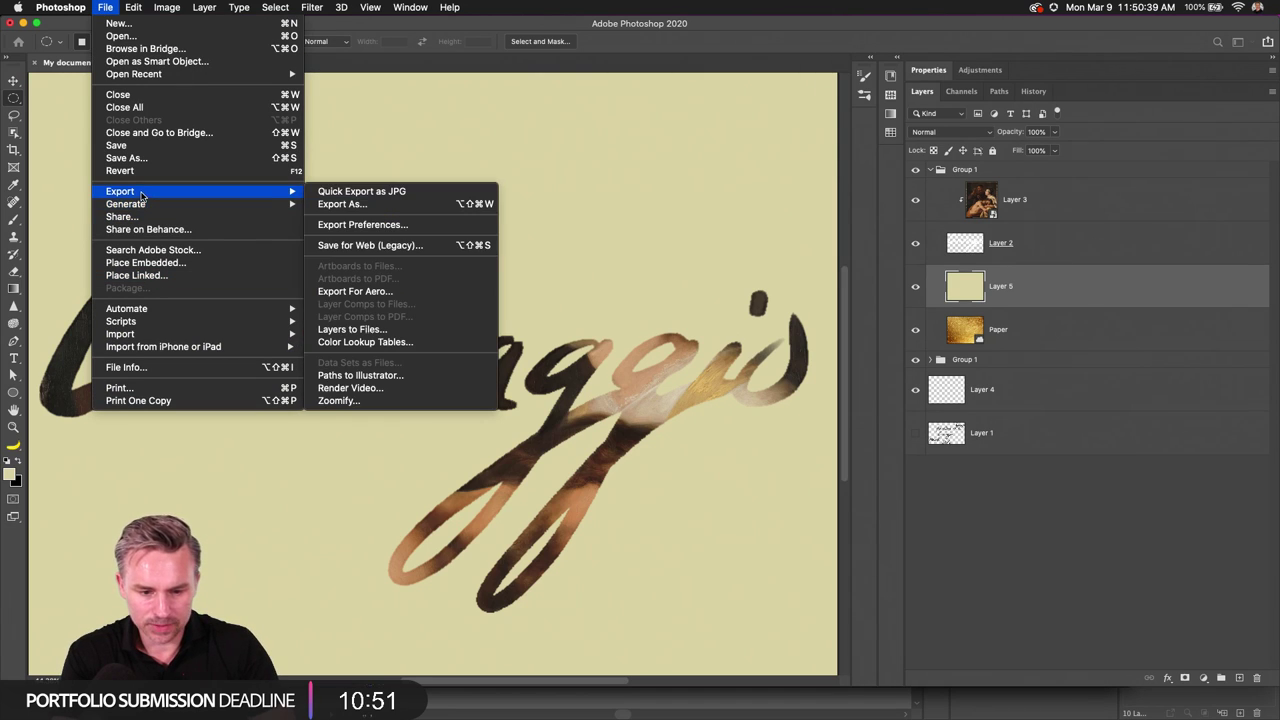
{"action": "left_click", "coordinate": [968, 290]}
{"action": "left_click", "coordinate": [105, 7]}
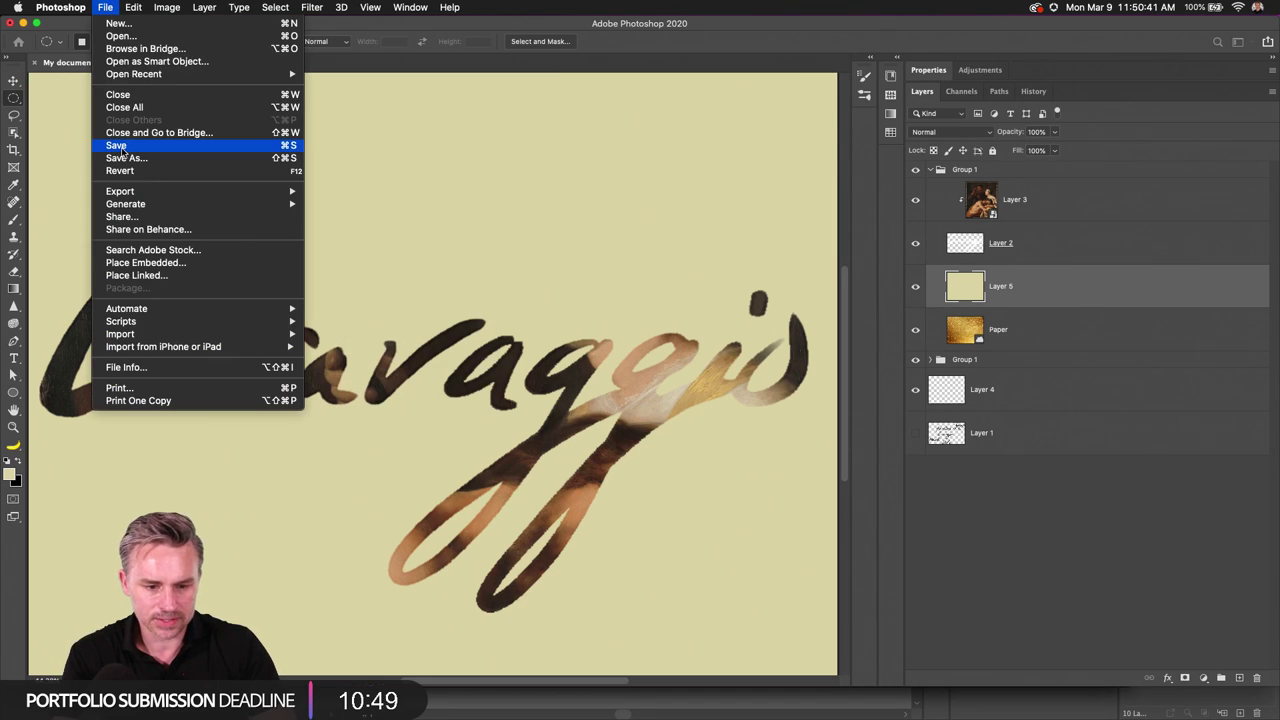
{"action": "left_click", "coordinate": [118, 158]}
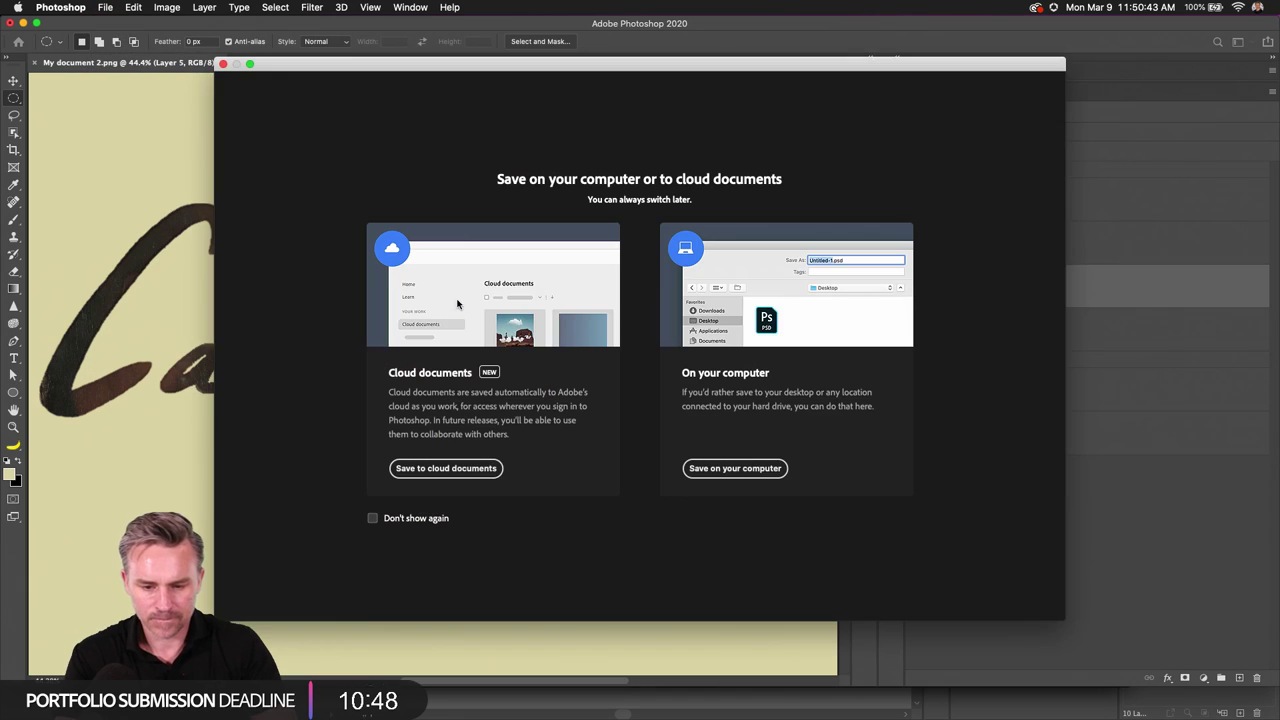
{"action": "left_click", "coordinate": [446, 466]}
{"action": "type", "text": "Ca"}
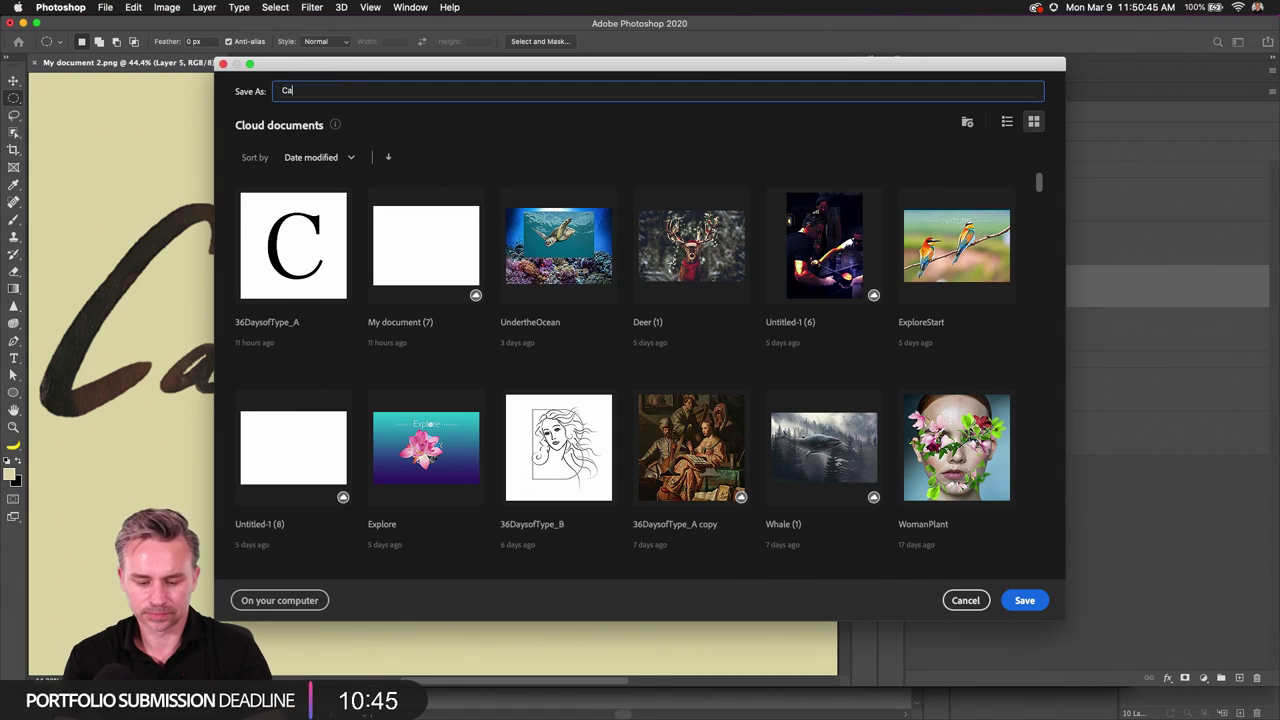
{"action": "type", "text": "ravaggio"}
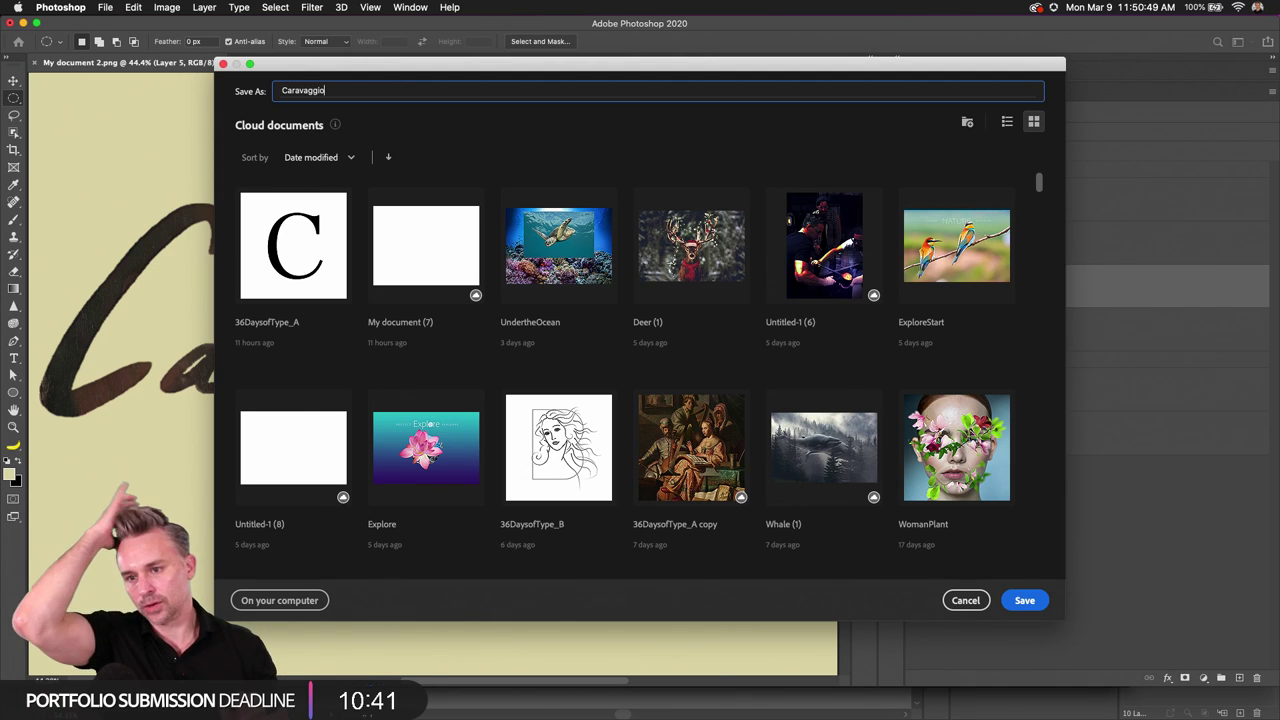
{"action": "key", "text": "Return"}
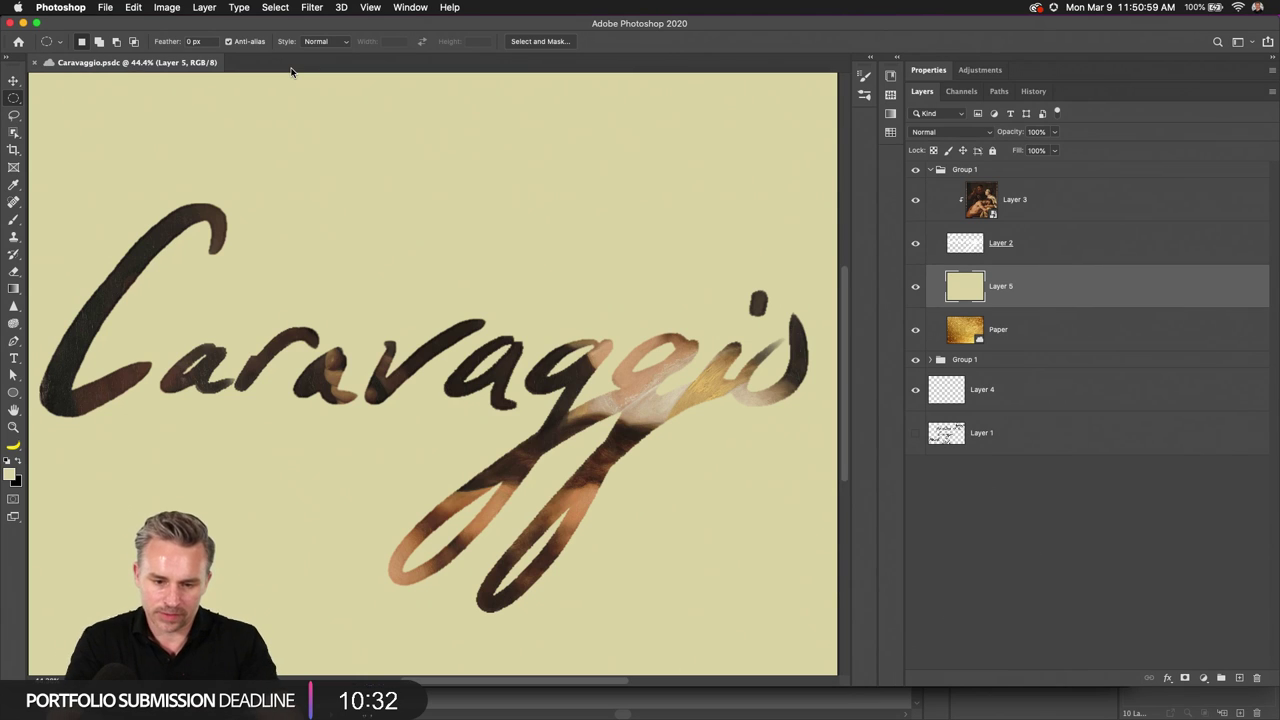
Step: Minimize Photoshop, dismiss the clipboard alert, close Downloads, and bring HandLettering.ai forward
{"action": "left_click", "coordinate": [29, 22]}
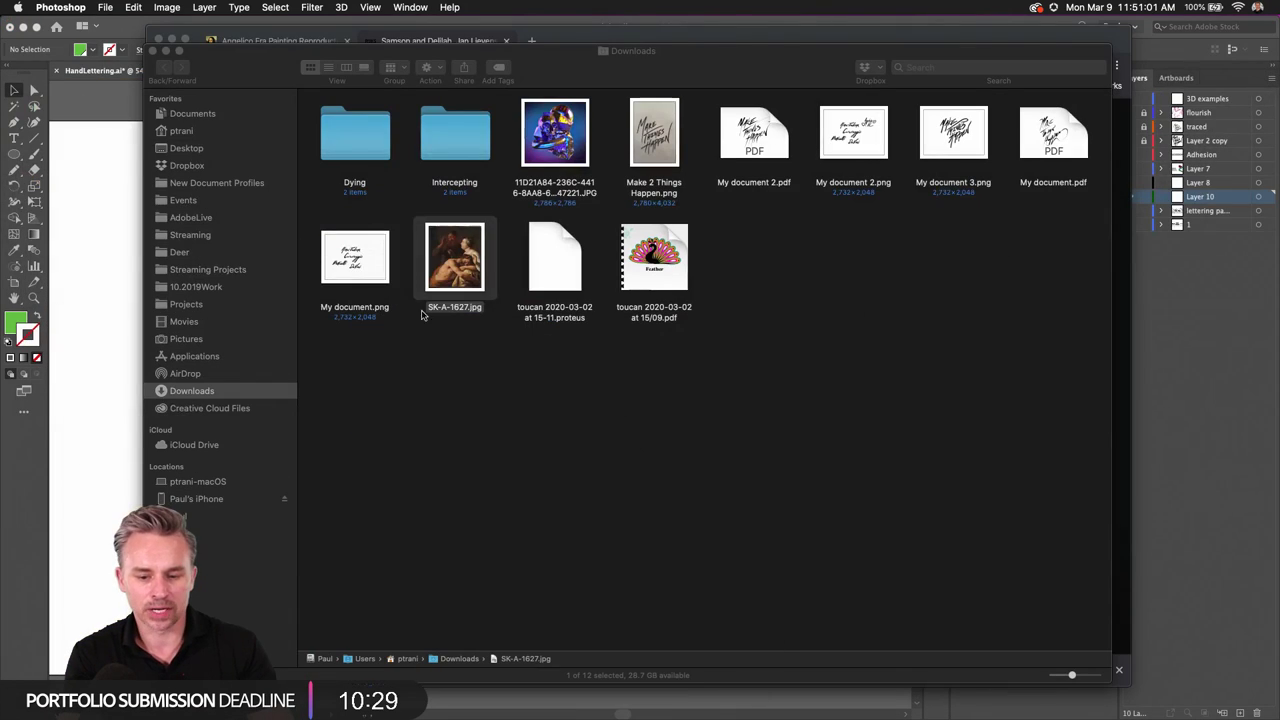
{"action": "left_click", "coordinate": [497, 426]}
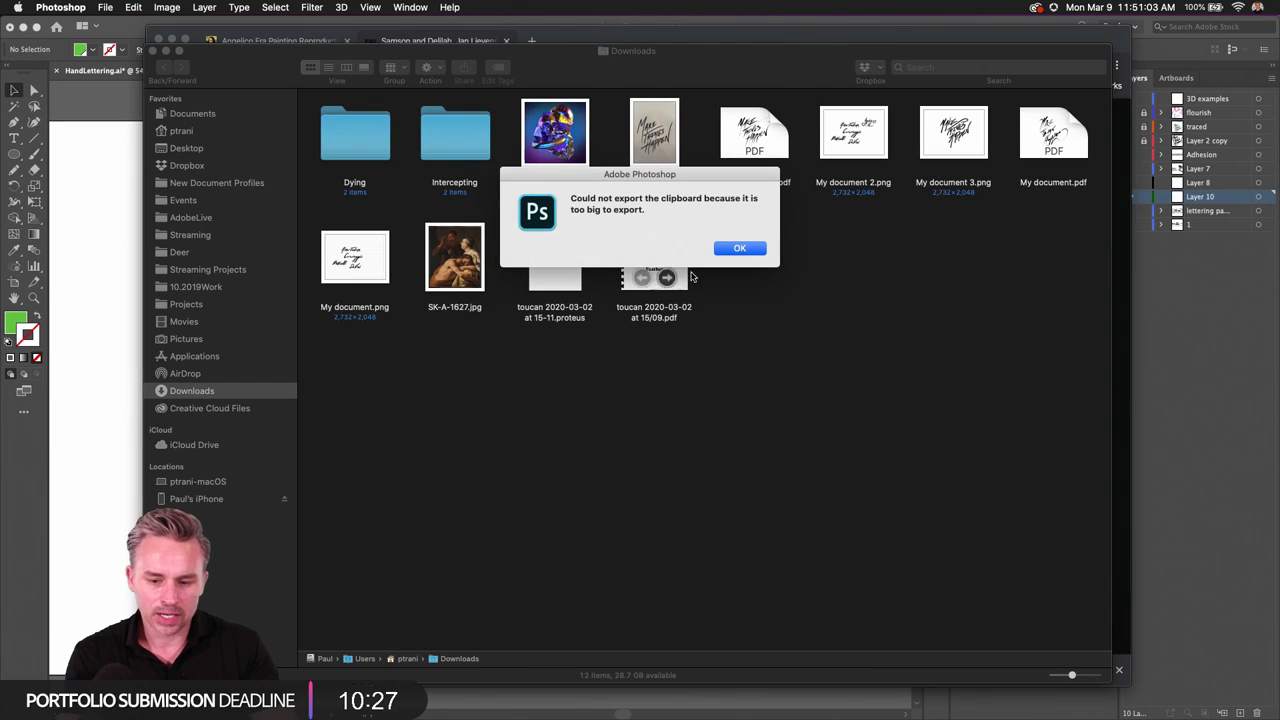
{"action": "left_click", "coordinate": [738, 250]}
{"action": "left_click", "coordinate": [153, 50]}
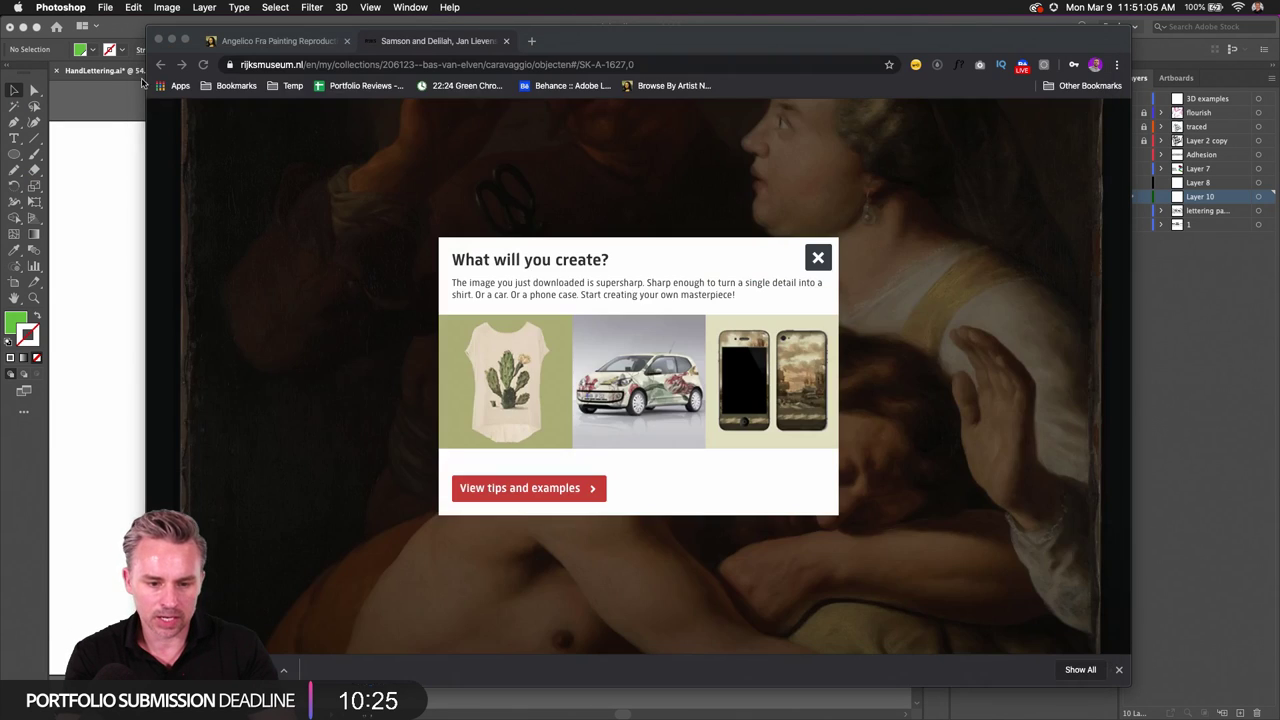
{"action": "left_click", "coordinate": [136, 87]}
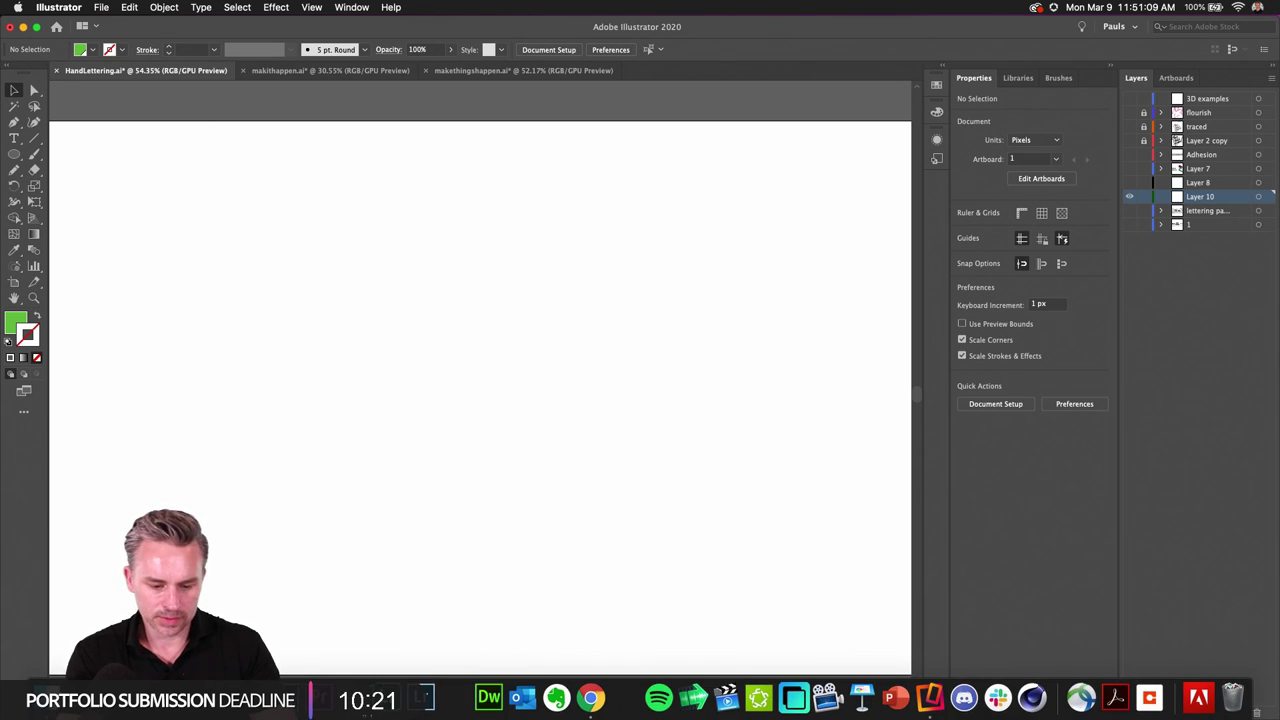
Step: Open a new Finder window from the Dock showing the home folder
{"action": "left_click", "coordinate": [40, 700]}
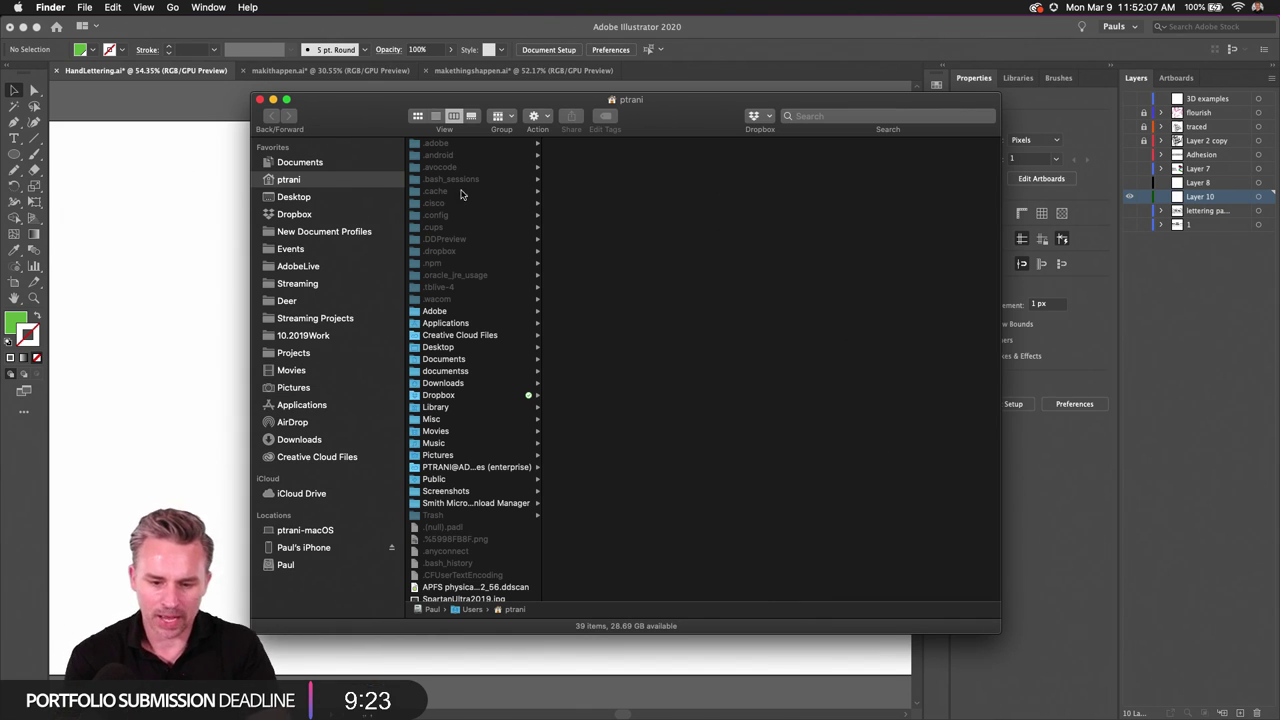
Step: Place Make 2 Things Happen.png from Downloads into the Illustrator document
{"action": "left_click", "coordinate": [205, 197]}
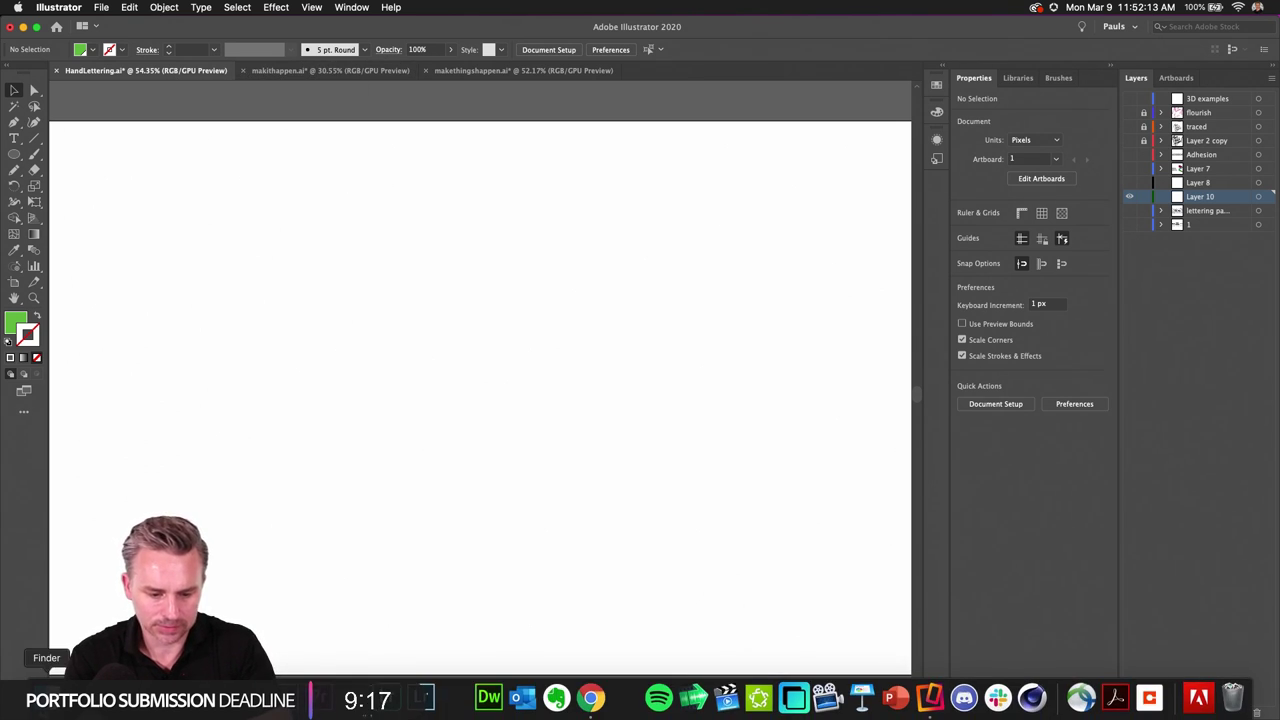
{"action": "left_click", "coordinate": [46, 700]}
{"action": "left_click", "coordinate": [278, 198]}
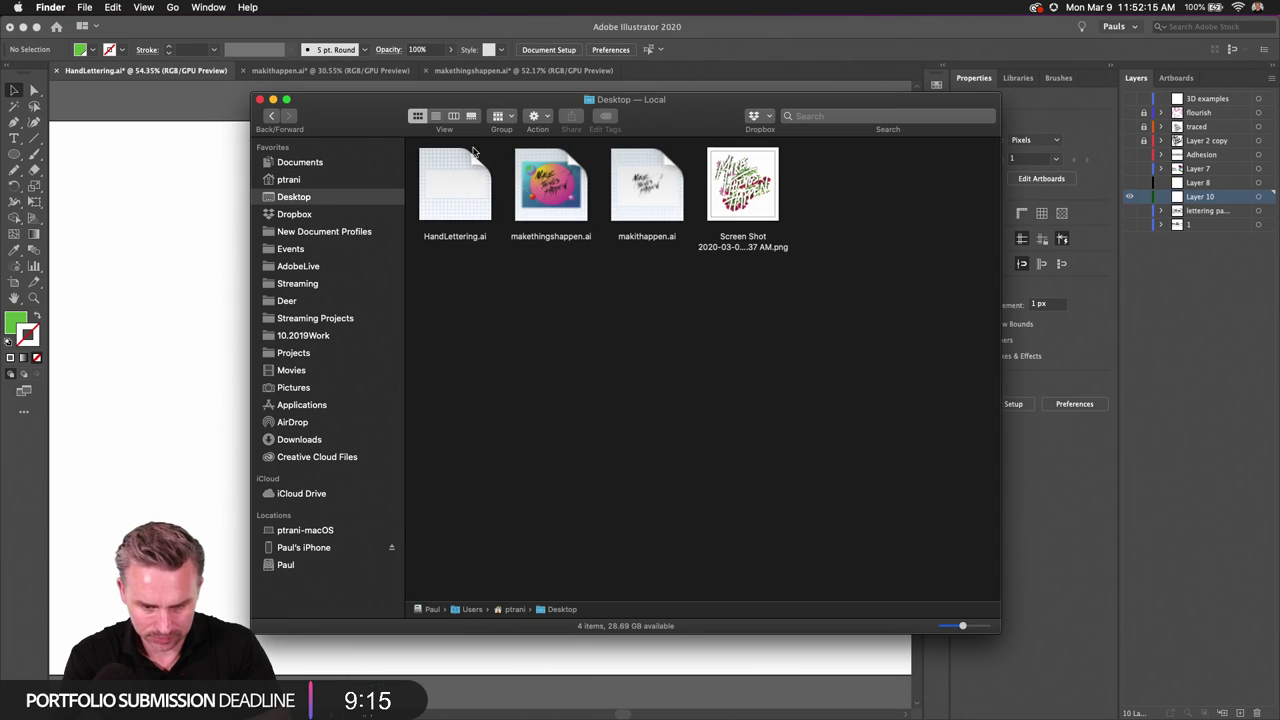
{"action": "left_click", "coordinate": [283, 440]}
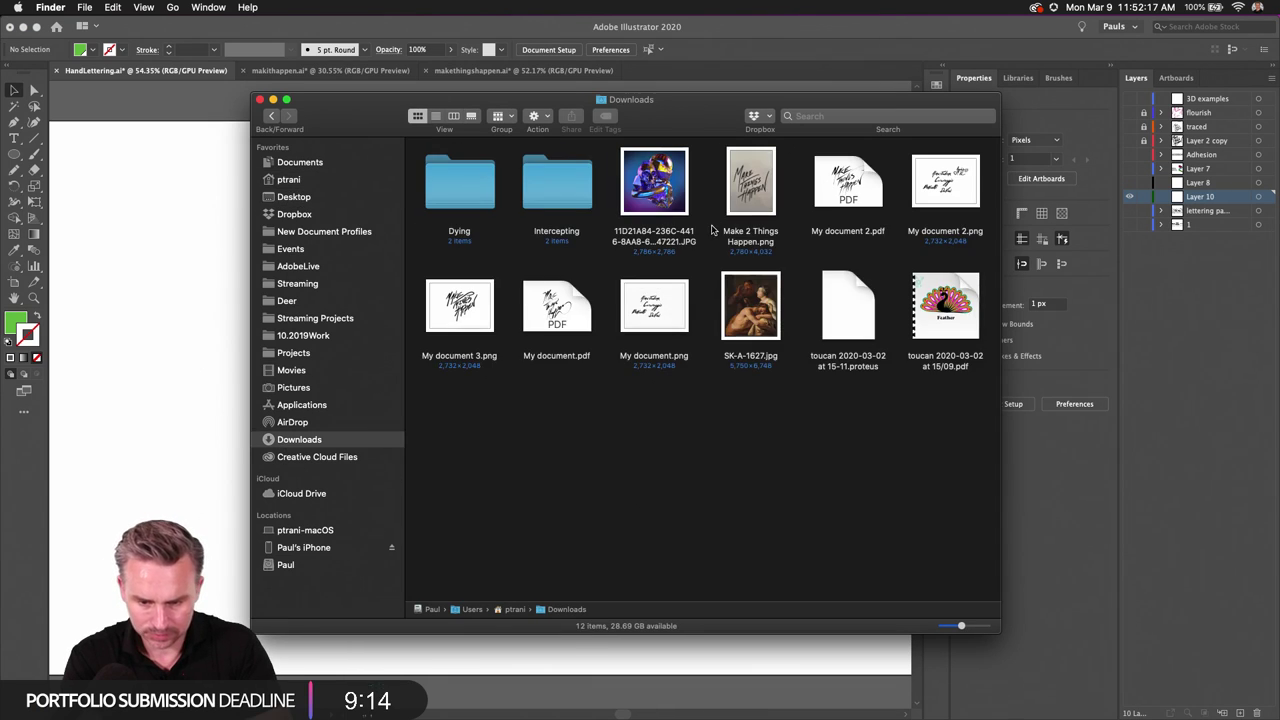
{"action": "left_click_drag", "start_coordinate": [748, 193], "coordinate": [137, 323]}
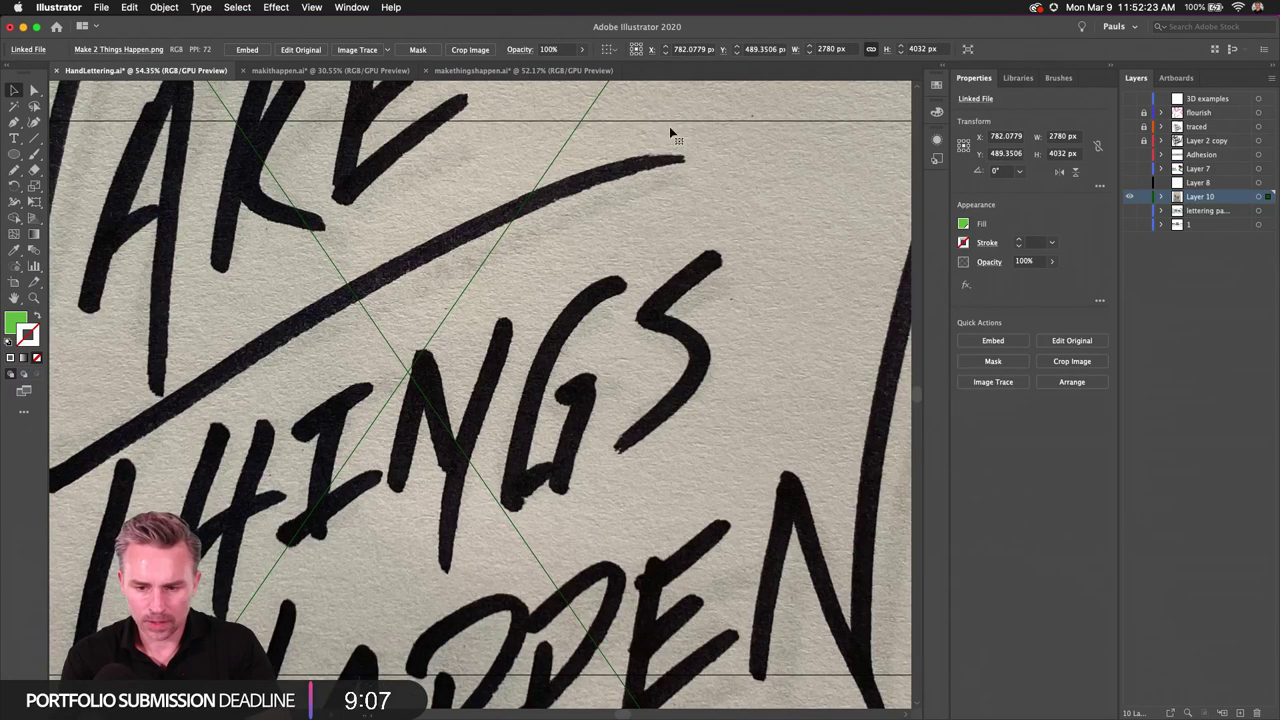
Step: Scale the photo down from its corners and position it over the artboard
{"action": "key", "text": "super+minus"}
{"action": "key", "text": "super+minus"}
{"action": "key", "text": "super+minus"}
{"action": "key", "text": "super+minus"}
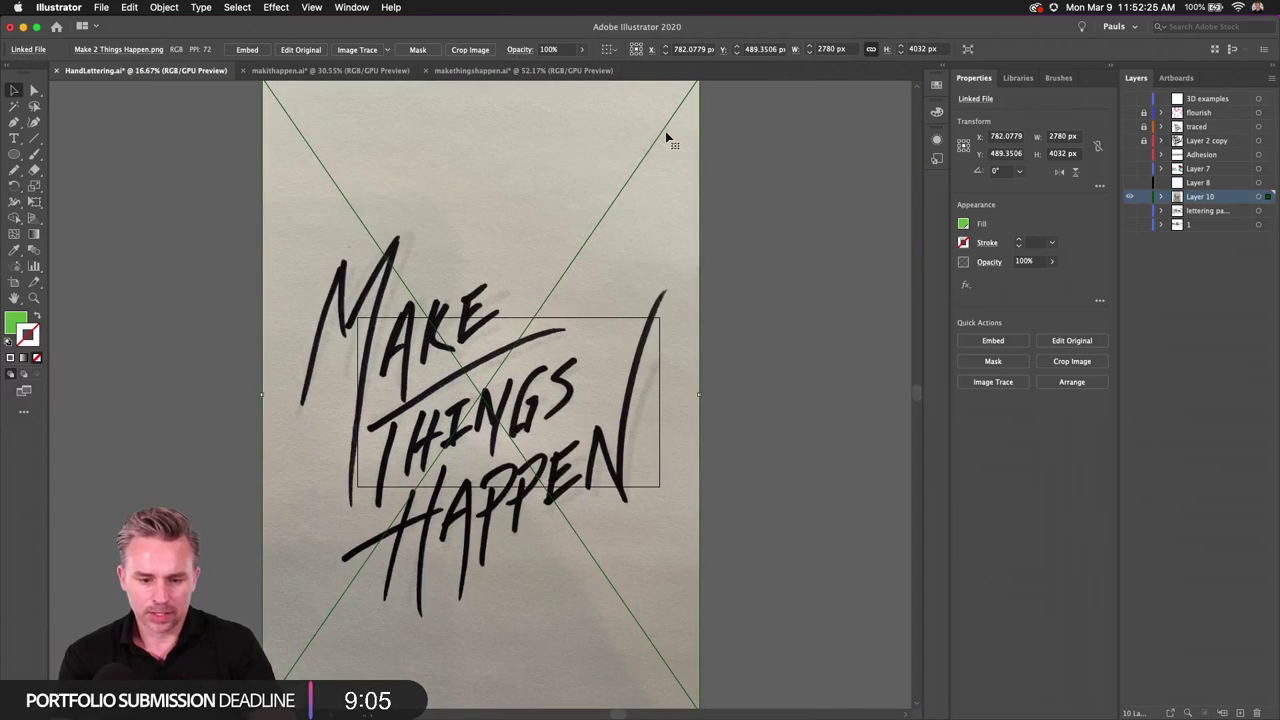
{"action": "key", "text": "super+minus"}
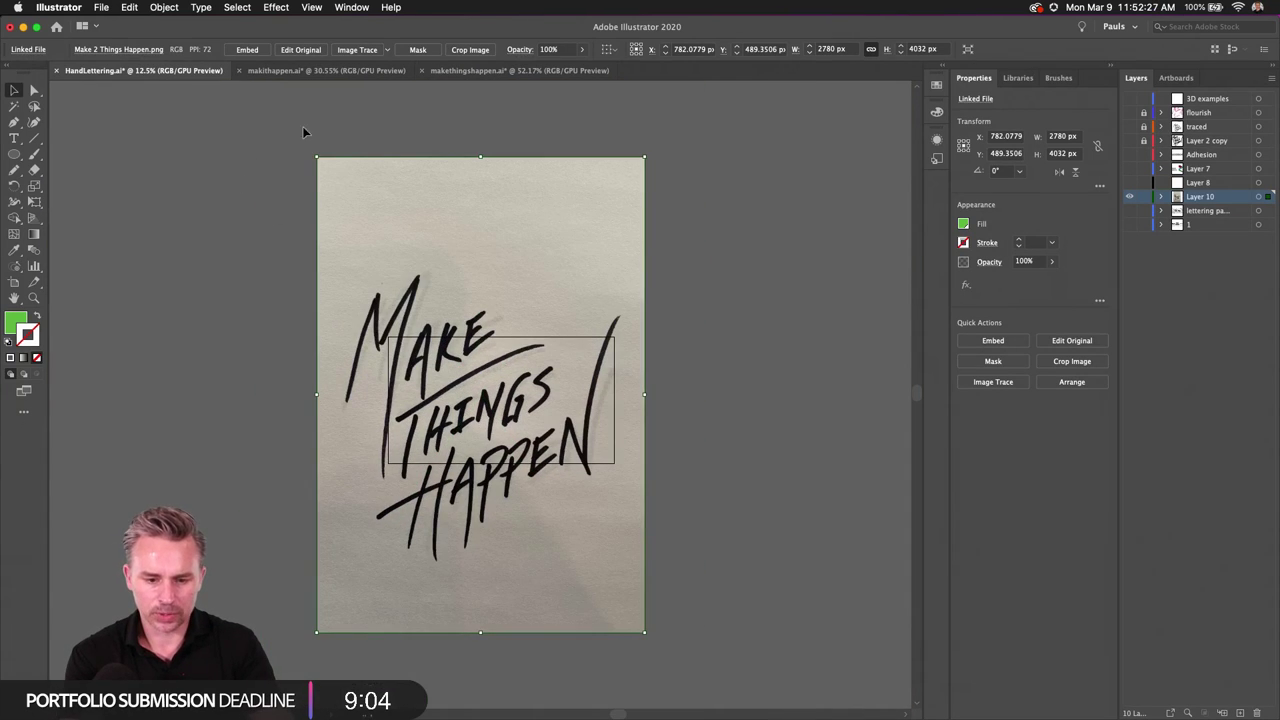
{"action": "left_click_drag", "start_coordinate": [317, 157], "coordinate": [515, 443]}
{"action": "left_click_drag", "start_coordinate": [593, 542], "coordinate": [497, 399]}
{"action": "left_click_drag", "start_coordinate": [424, 489], "coordinate": [463, 435]}
{"action": "left_click_drag", "start_coordinate": [477, 330], "coordinate": [435, 375]}
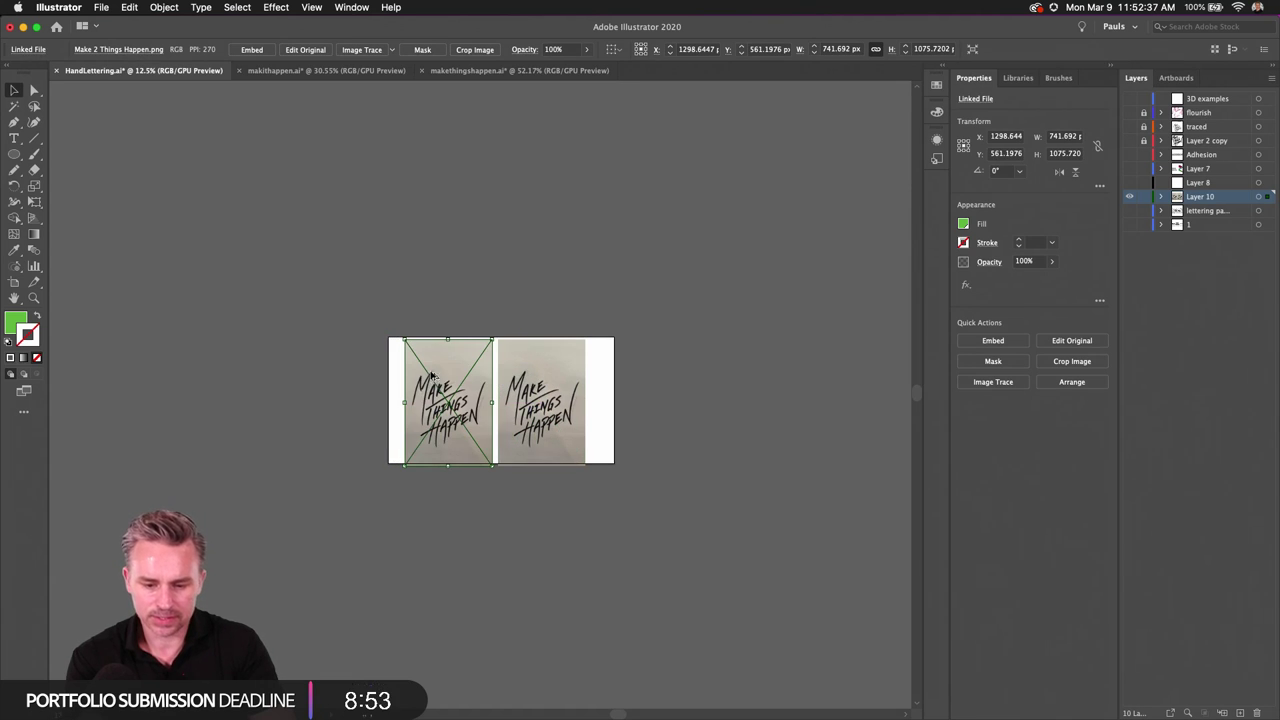
Step: Move both lettering photos up together to Y 540 px
{"action": "key", "text": "super+0"}
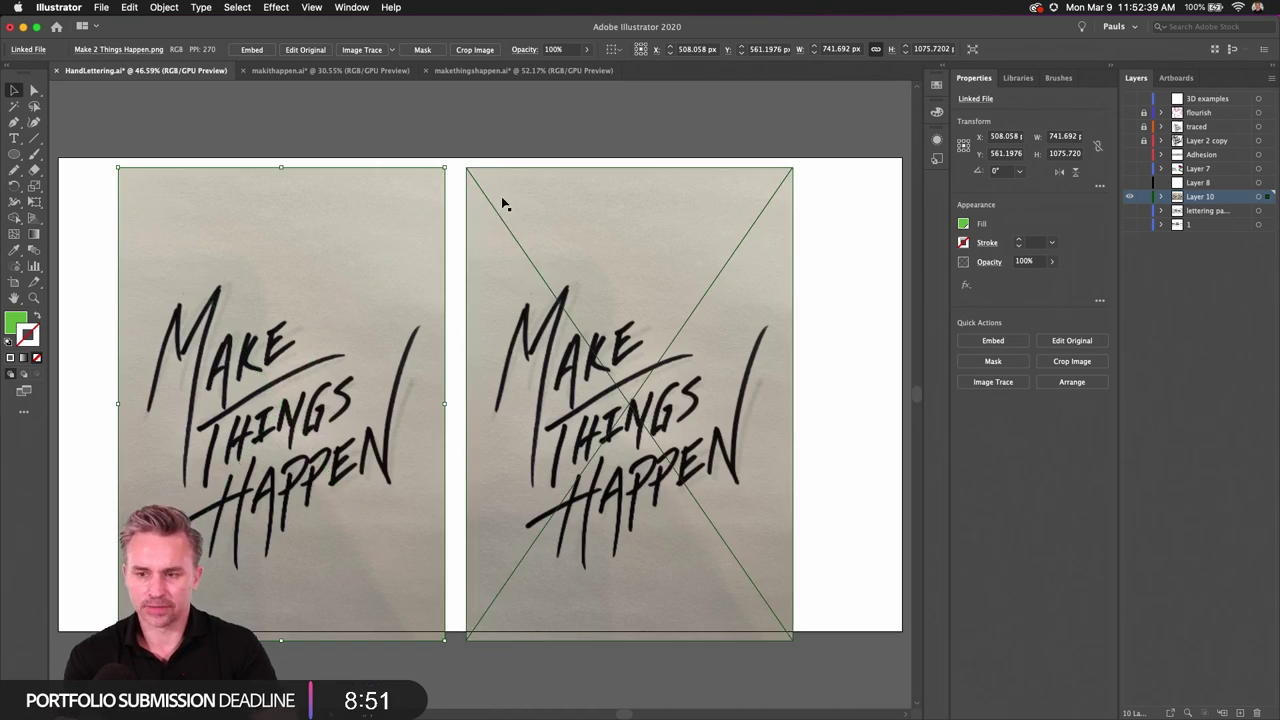
{"action": "left_click", "coordinate": [578, 332], "text": "shift"}
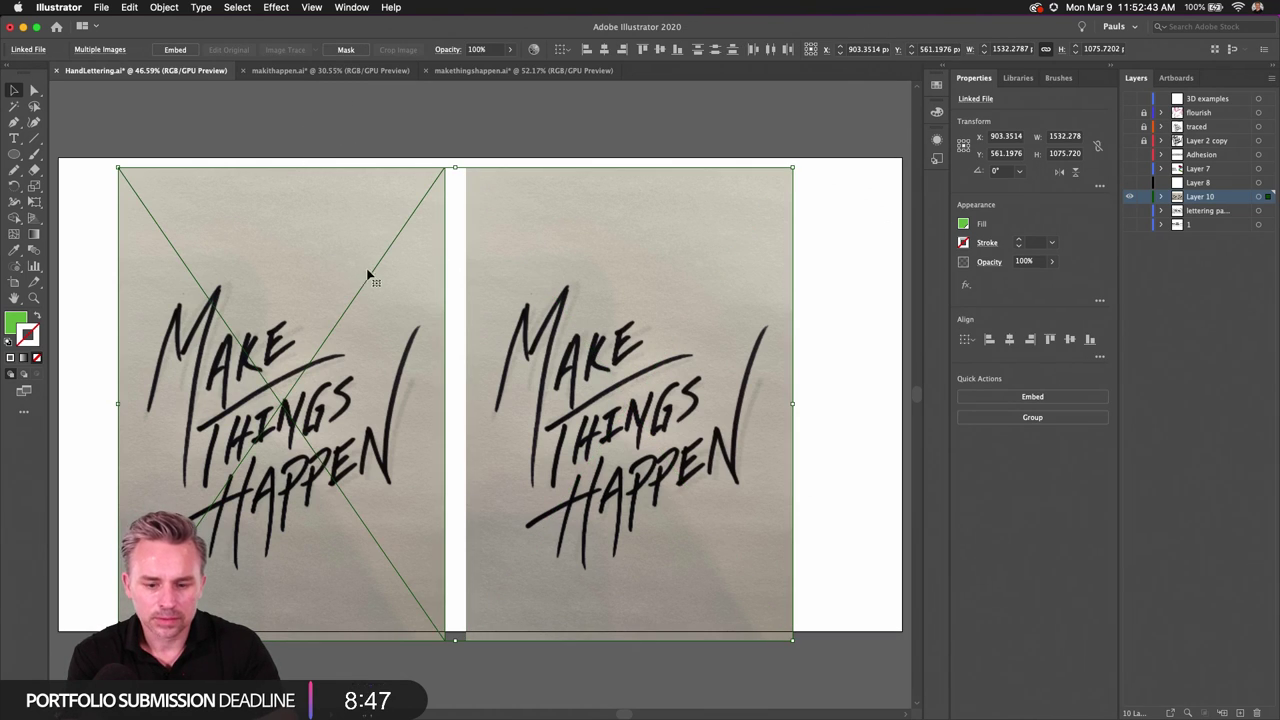
{"action": "left_click_drag", "start_coordinate": [351, 277], "coordinate": [349, 265]}
{"action": "left_click", "coordinate": [298, 101]}
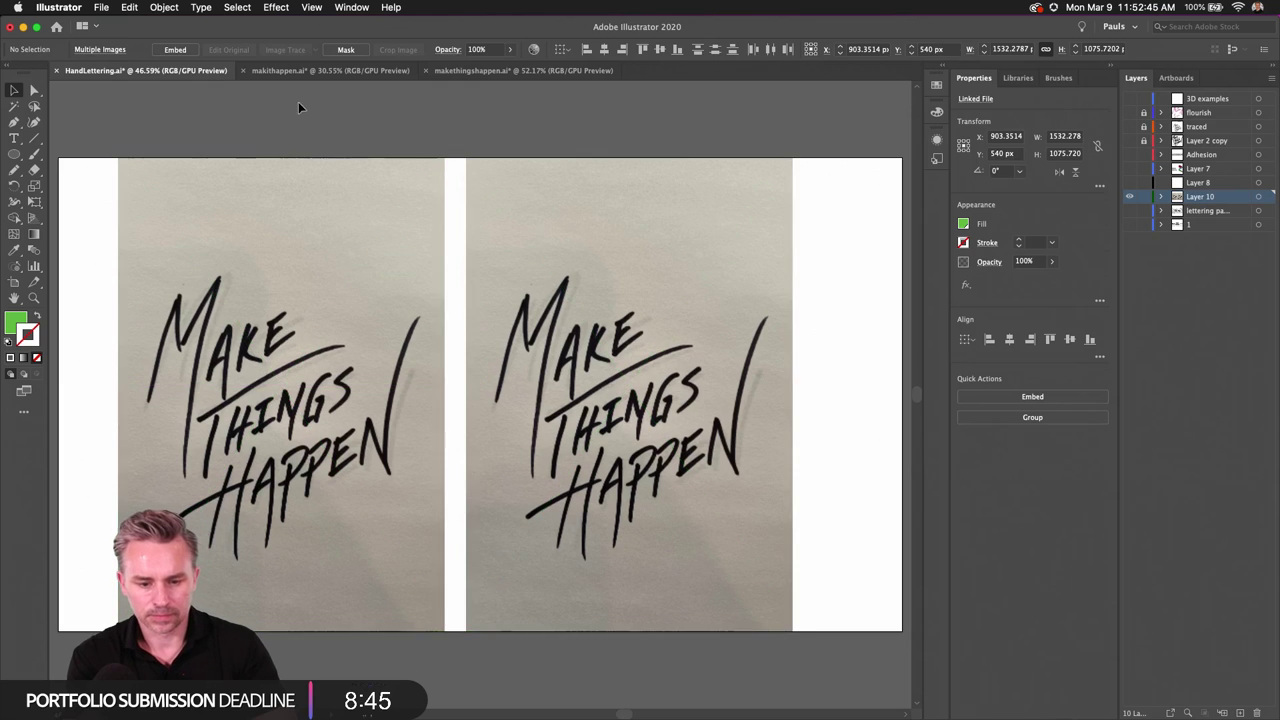
Step: Select the left lettering photo and start cropping it
{"action": "left_click", "coordinate": [267, 279]}
{"action": "scroll", "coordinate": [297, 271], "scroll_direction": "left", "scroll_amount": 3}
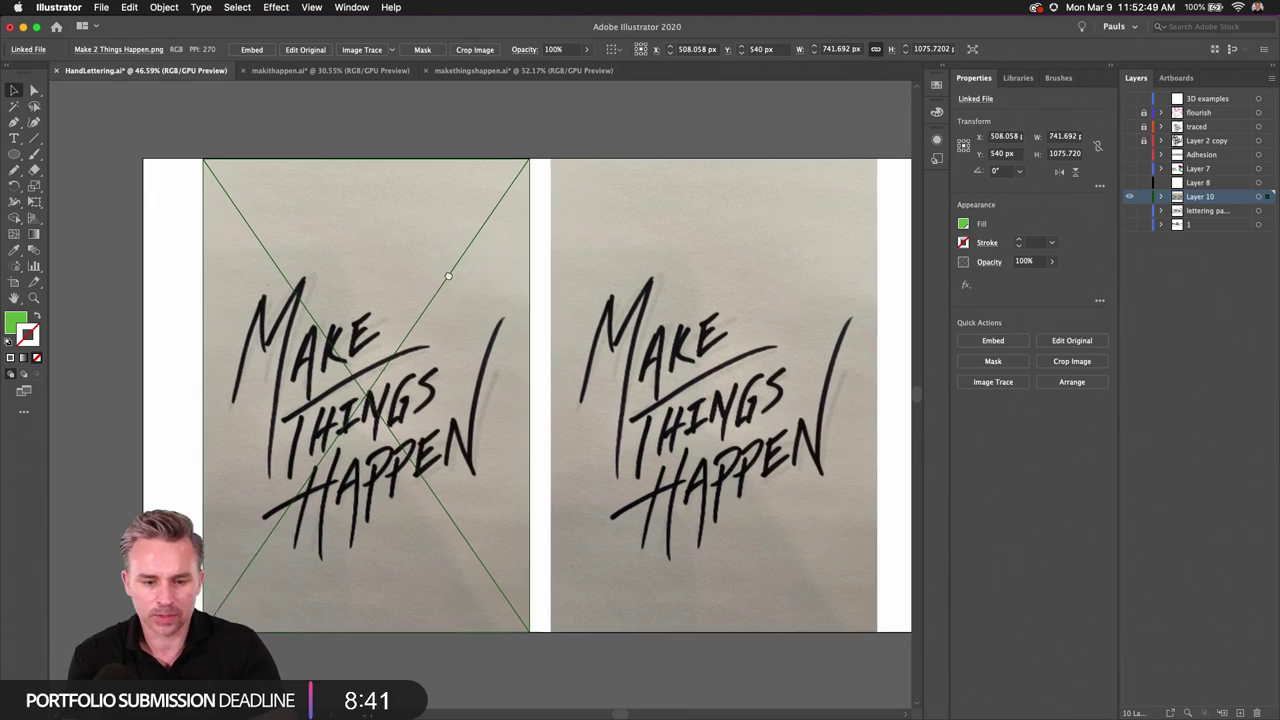
{"action": "scroll", "coordinate": [429, 266], "scroll_direction": "left", "scroll_amount": 2}
{"action": "scroll", "coordinate": [300, 150], "scroll_direction": "right", "scroll_amount": 2}
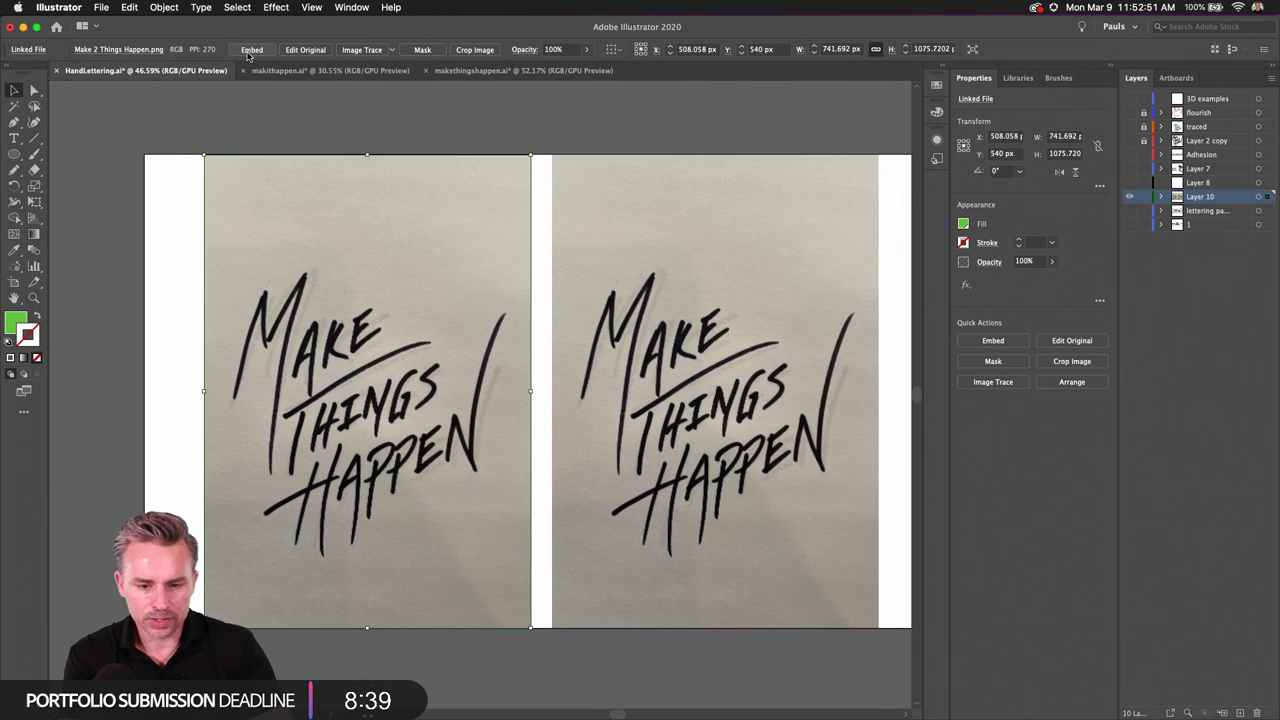
{"action": "left_click", "coordinate": [460, 52]}
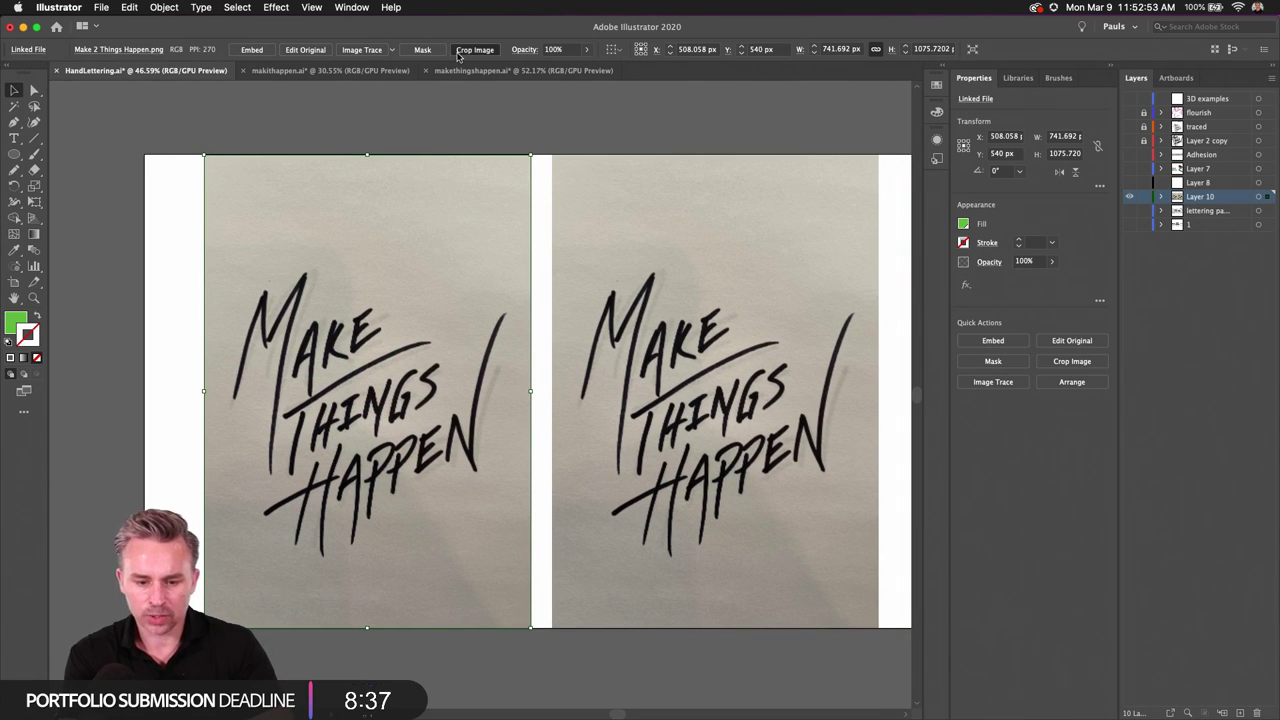
Step: Crop the left photo down to the lettering
{"action": "left_click", "coordinate": [765, 395]}
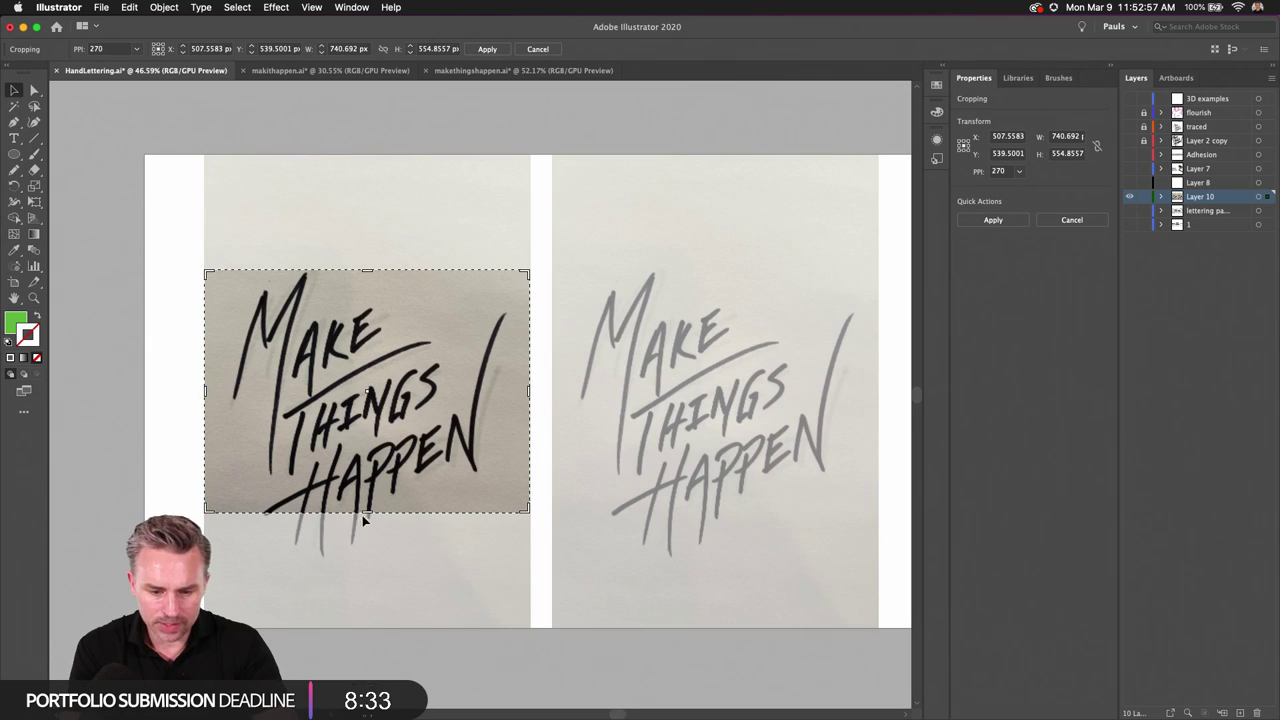
{"action": "left_click_drag", "start_coordinate": [367, 513], "coordinate": [366, 568]}
{"action": "key", "text": "Return"}
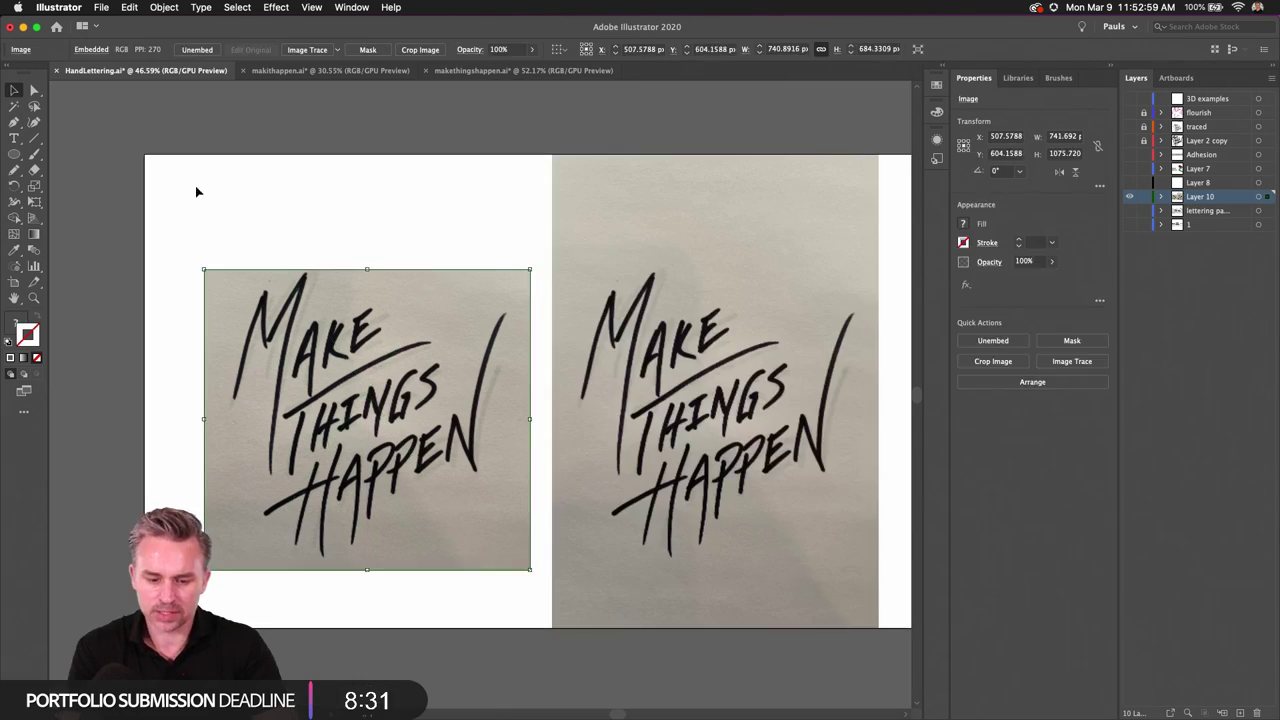
Step: Rasterize the photo at Screen (72 ppi) resolution with a white background
{"action": "left_click", "coordinate": [199, 8]}
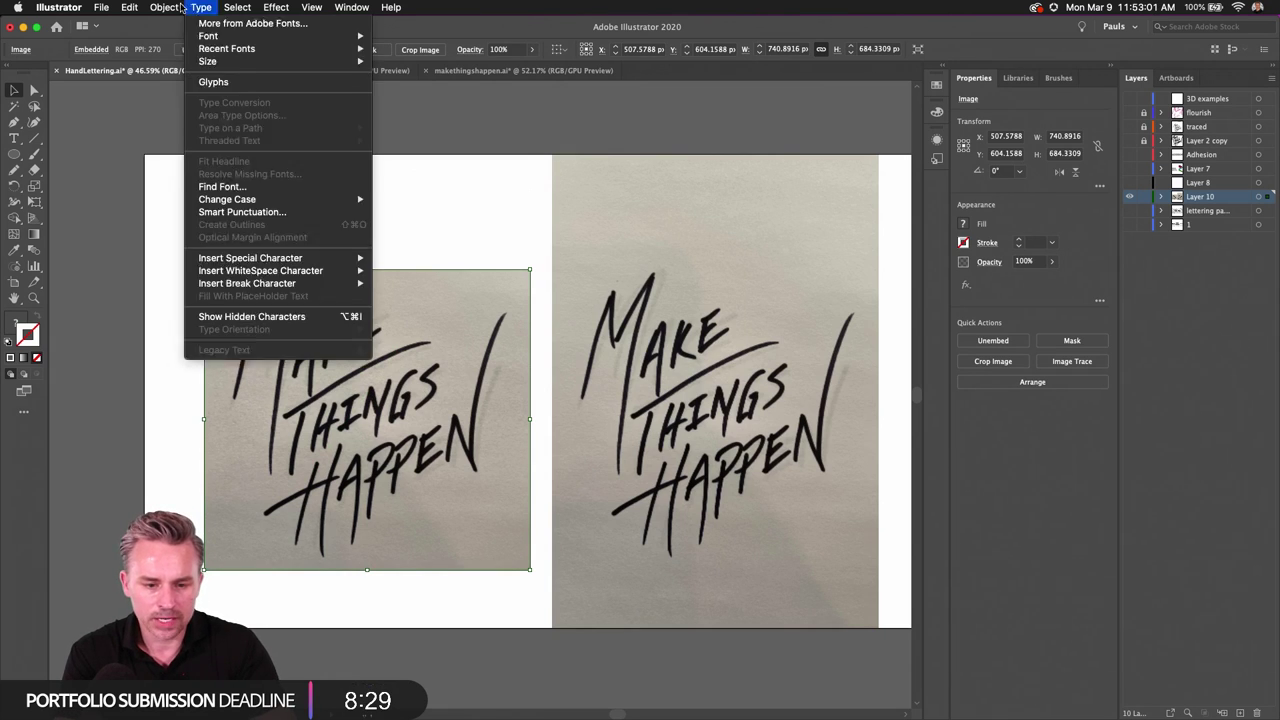
{"action": "mouse_move", "coordinate": [177, 7]}
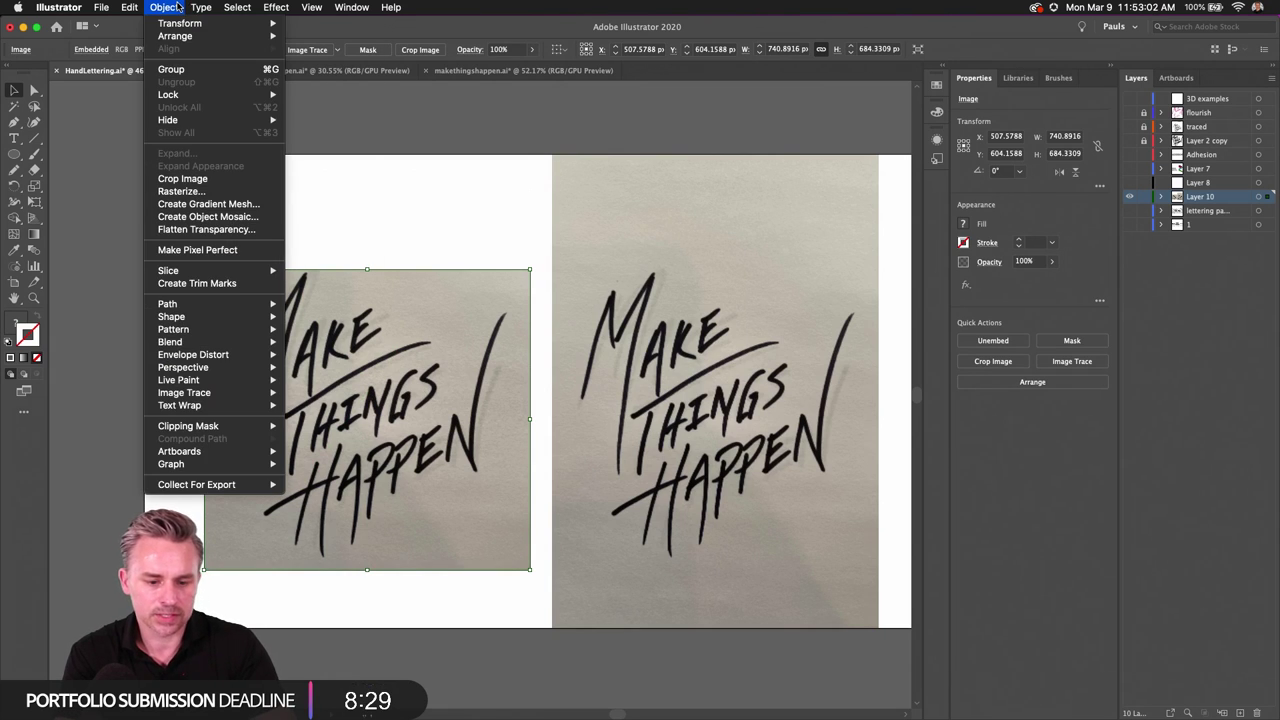
{"action": "left_click", "coordinate": [172, 191]}
{"action": "left_click", "coordinate": [576, 271]}
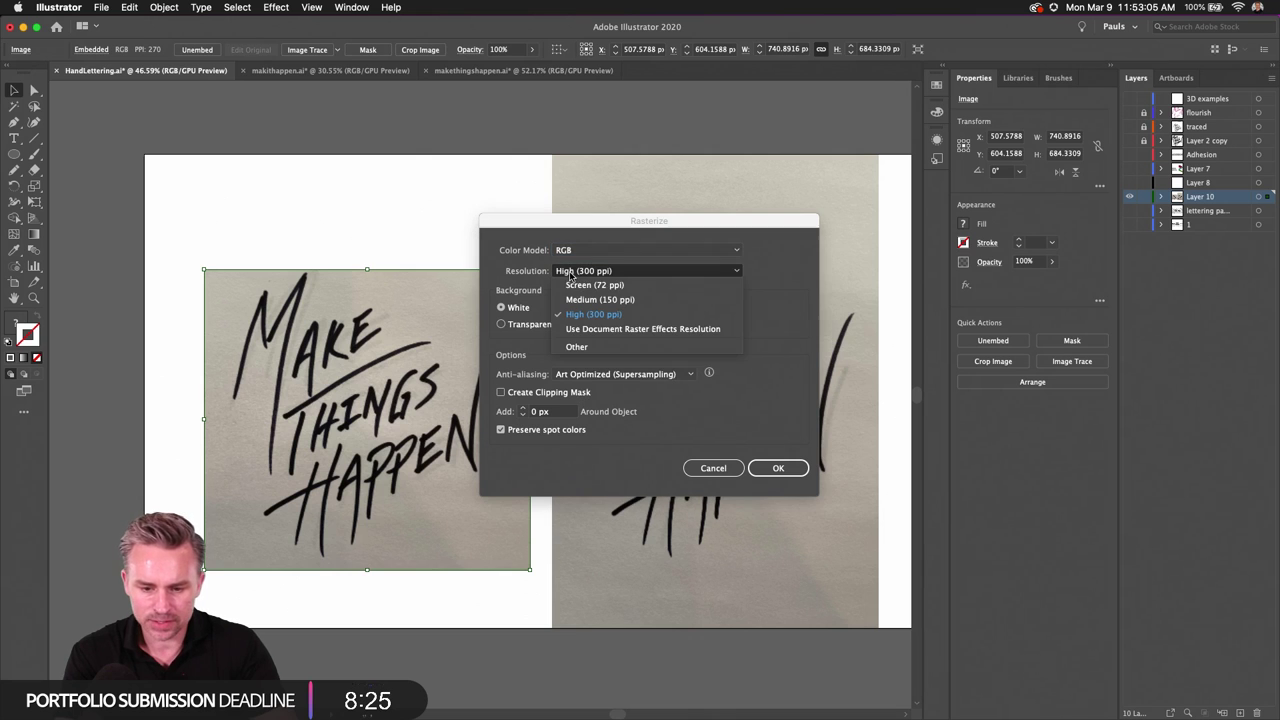
{"action": "left_click", "coordinate": [593, 287]}
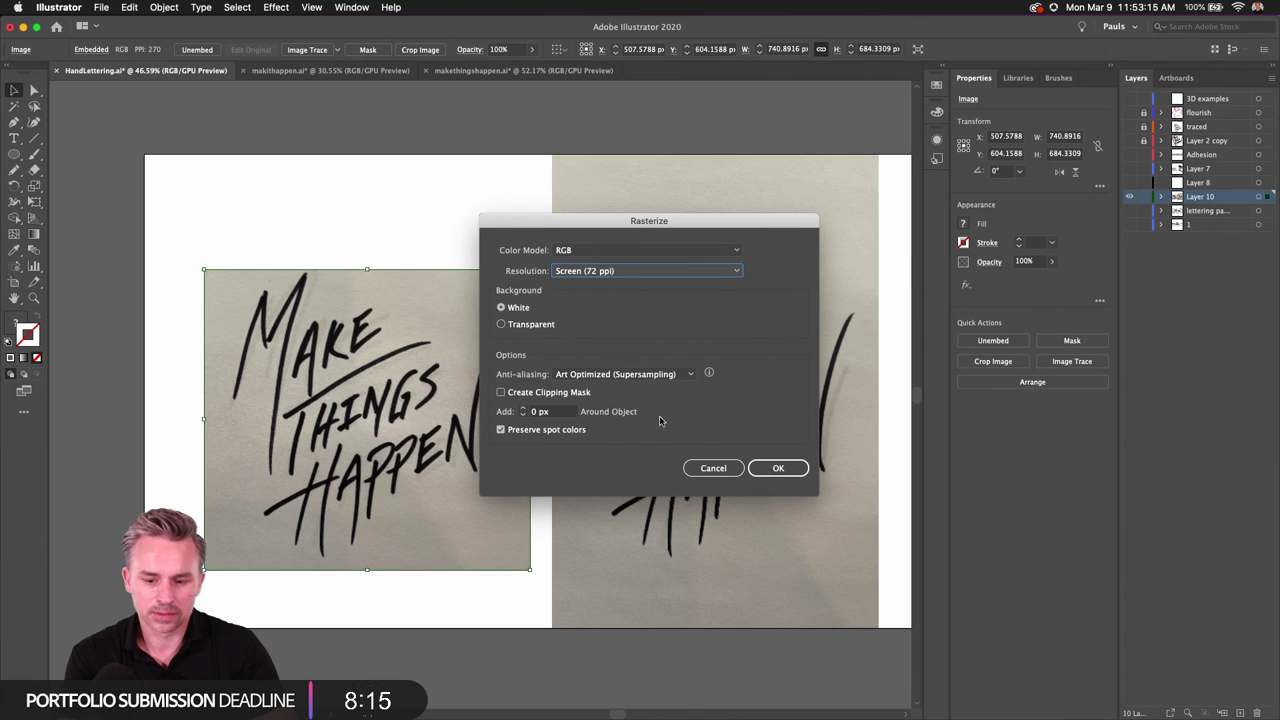
{"action": "left_click", "coordinate": [777, 467]}
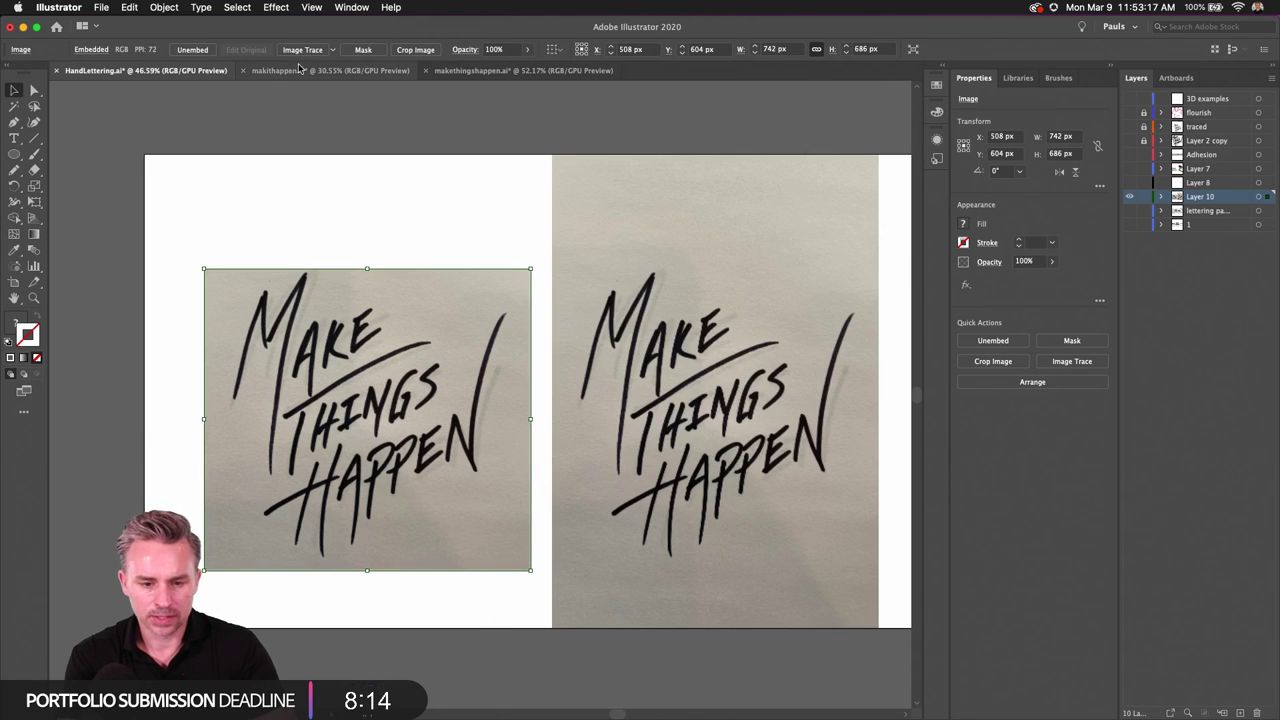
Step: Trace the lettering photo with the Black and White Logo preset and nudge it up slightly
{"action": "left_click", "coordinate": [331, 49]}
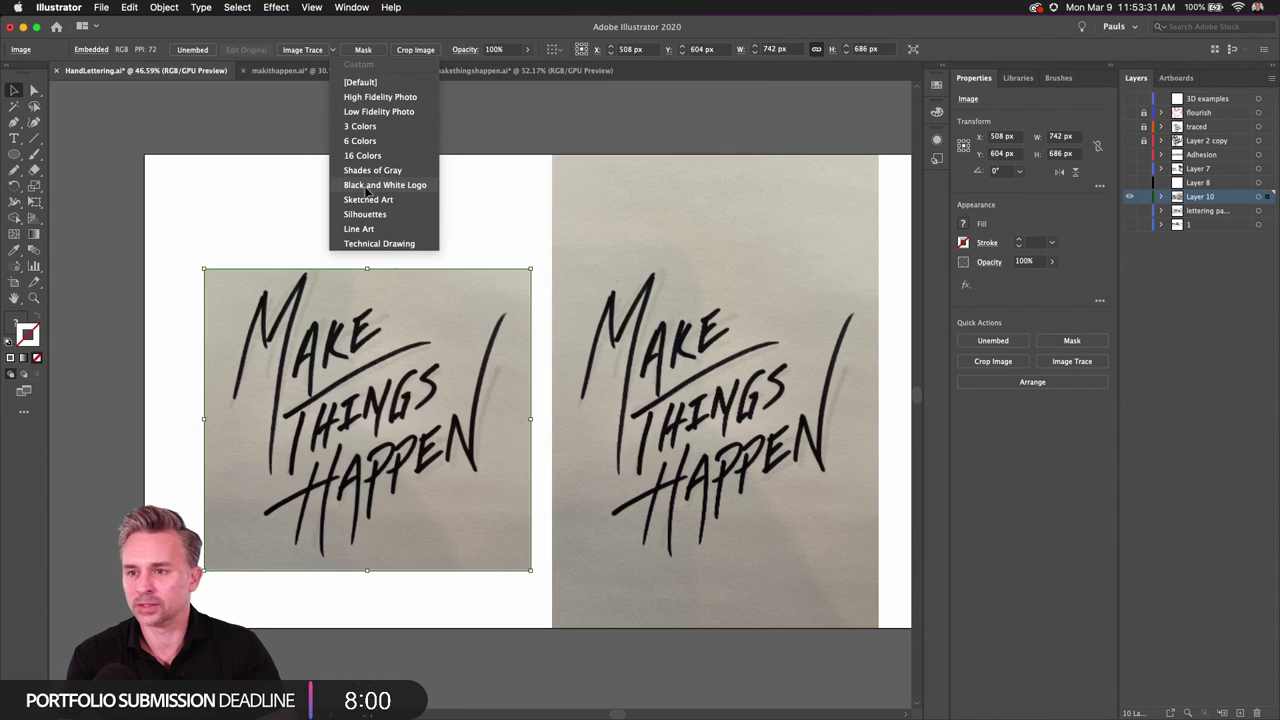
{"action": "left_click", "coordinate": [362, 187]}
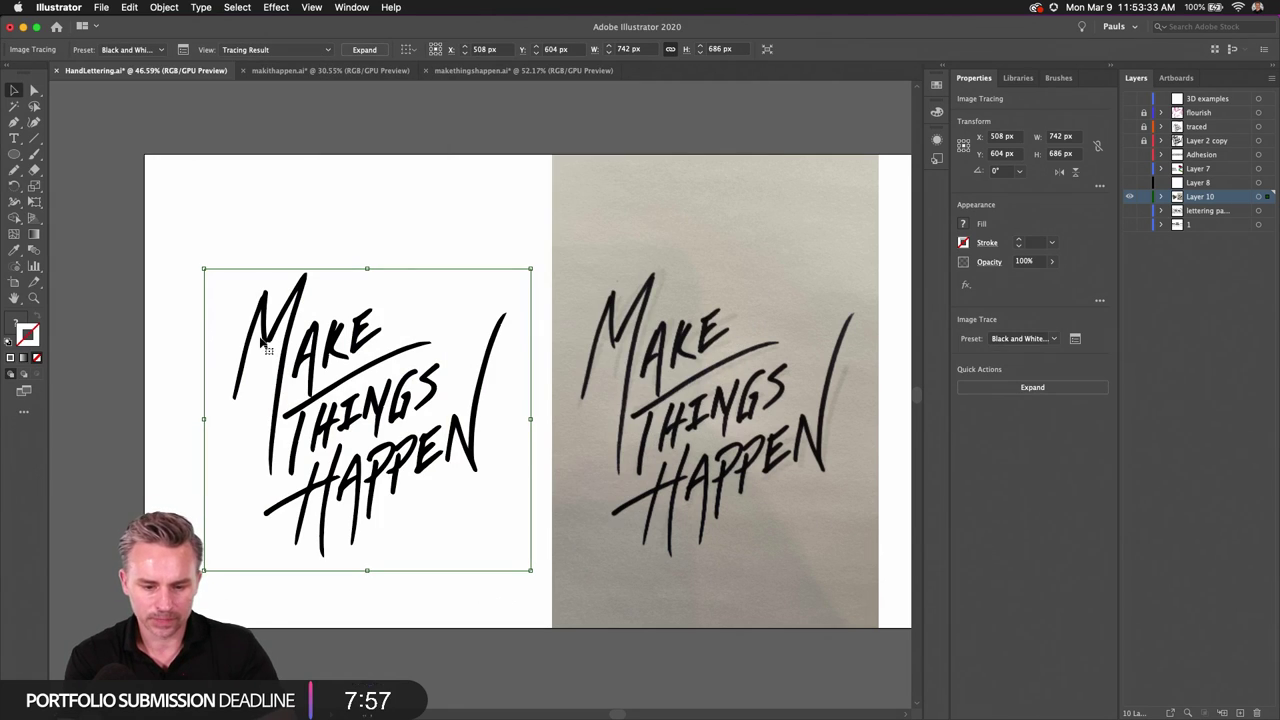
{"action": "left_click_drag", "start_coordinate": [269, 341], "coordinate": [266, 313]}
{"action": "scroll", "coordinate": [266, 313], "scroll_direction": "up", "scroll_amount": 5}
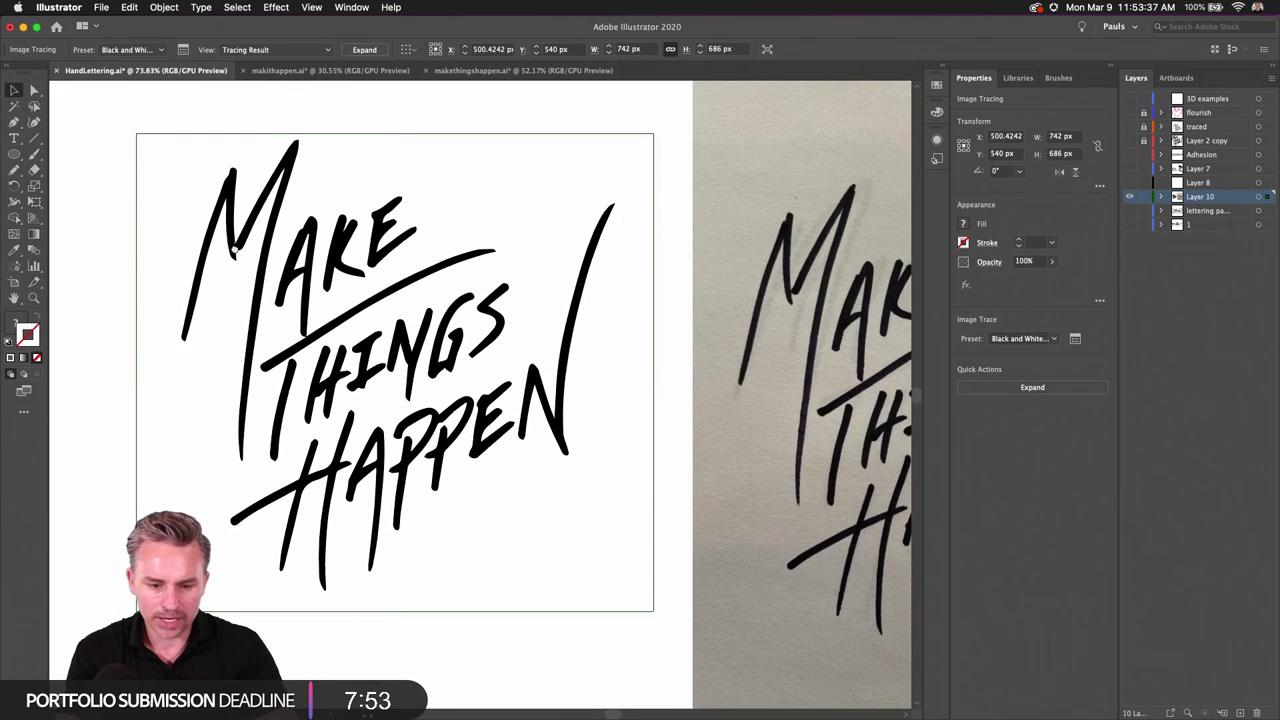
{"action": "scroll", "coordinate": [250, 290], "scroll_direction": "up", "scroll_amount": 1}
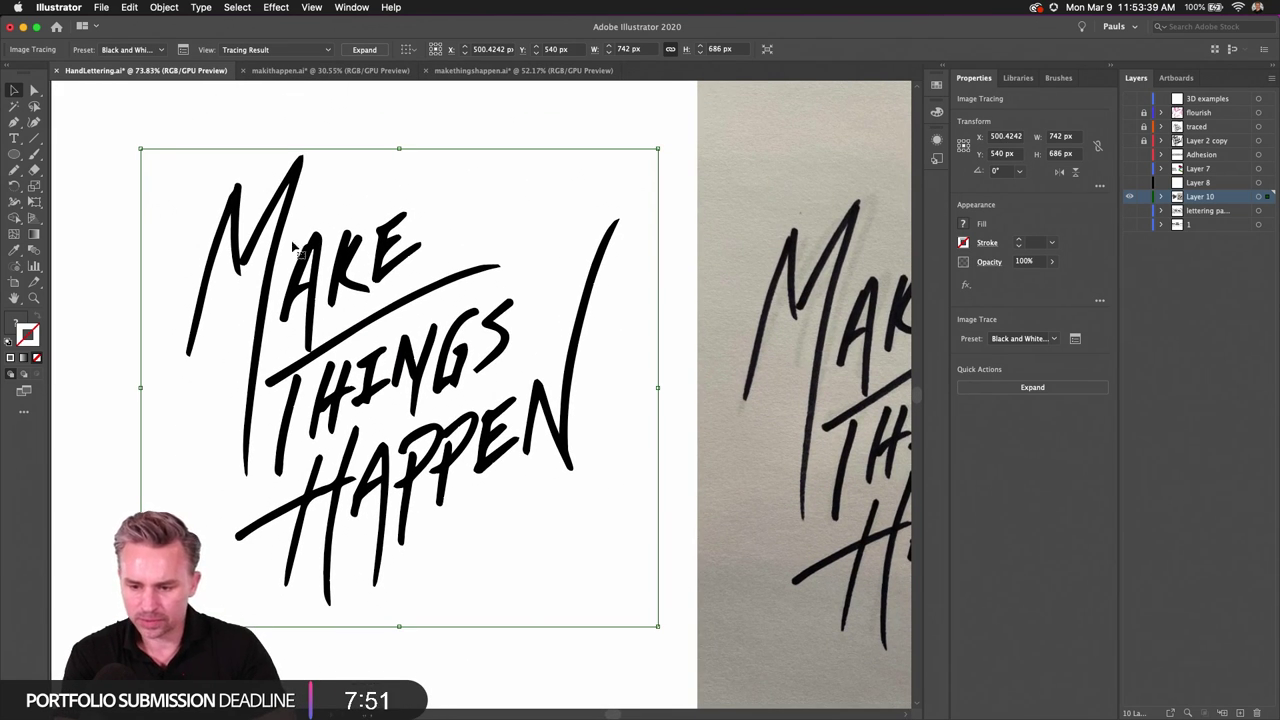
Step: Expand the black-and-white tracing into editable vector paths
{"action": "right_click", "coordinate": [234, 221]}
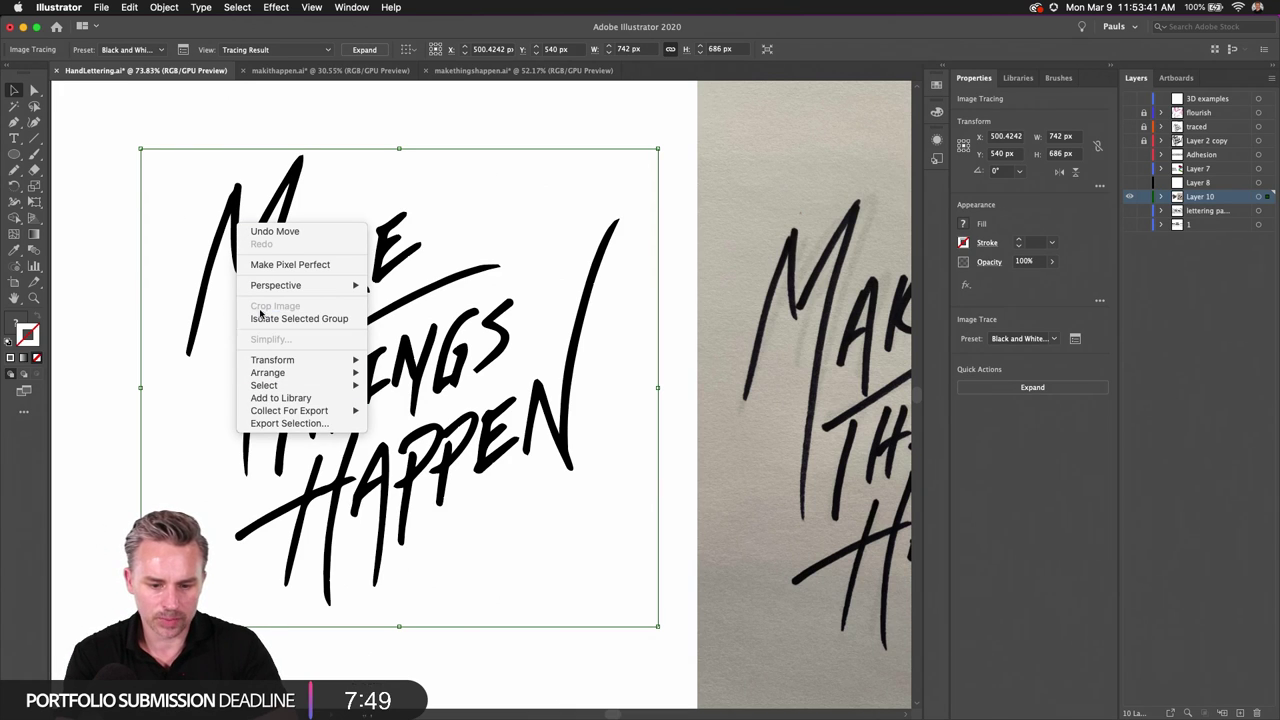
{"action": "left_click", "coordinate": [128, 189]}
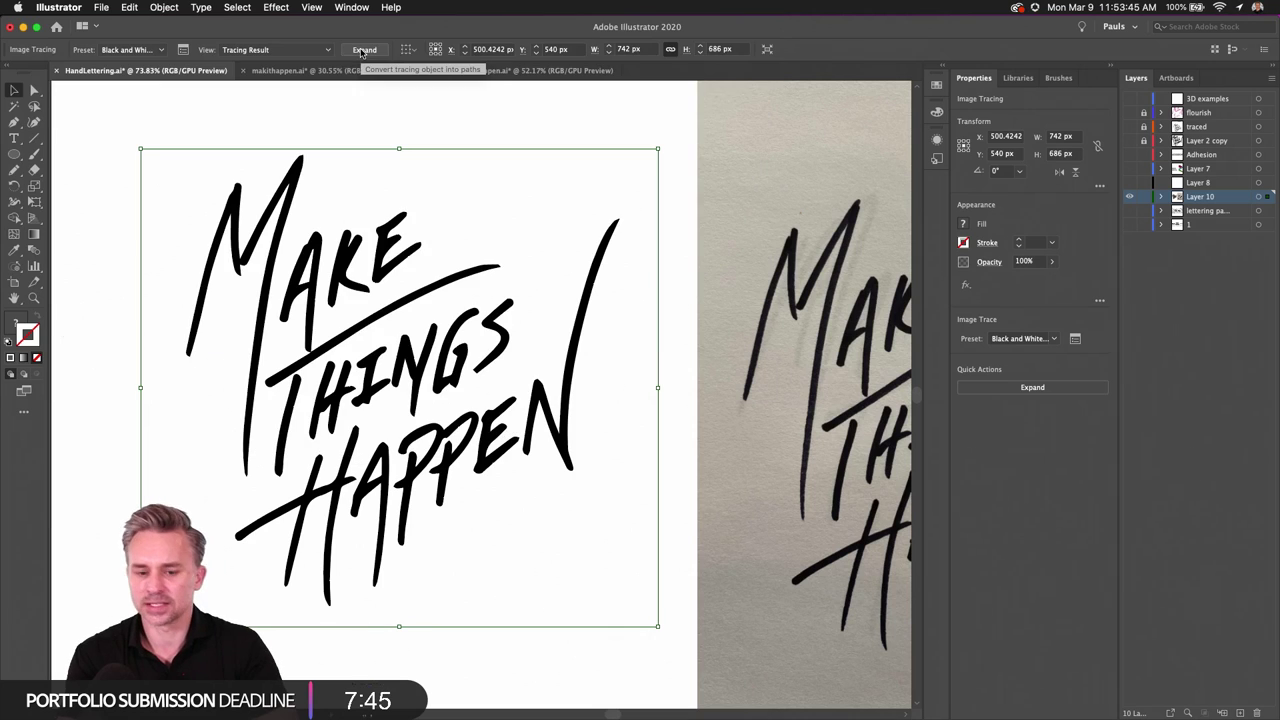
{"action": "left_click", "coordinate": [362, 50]}
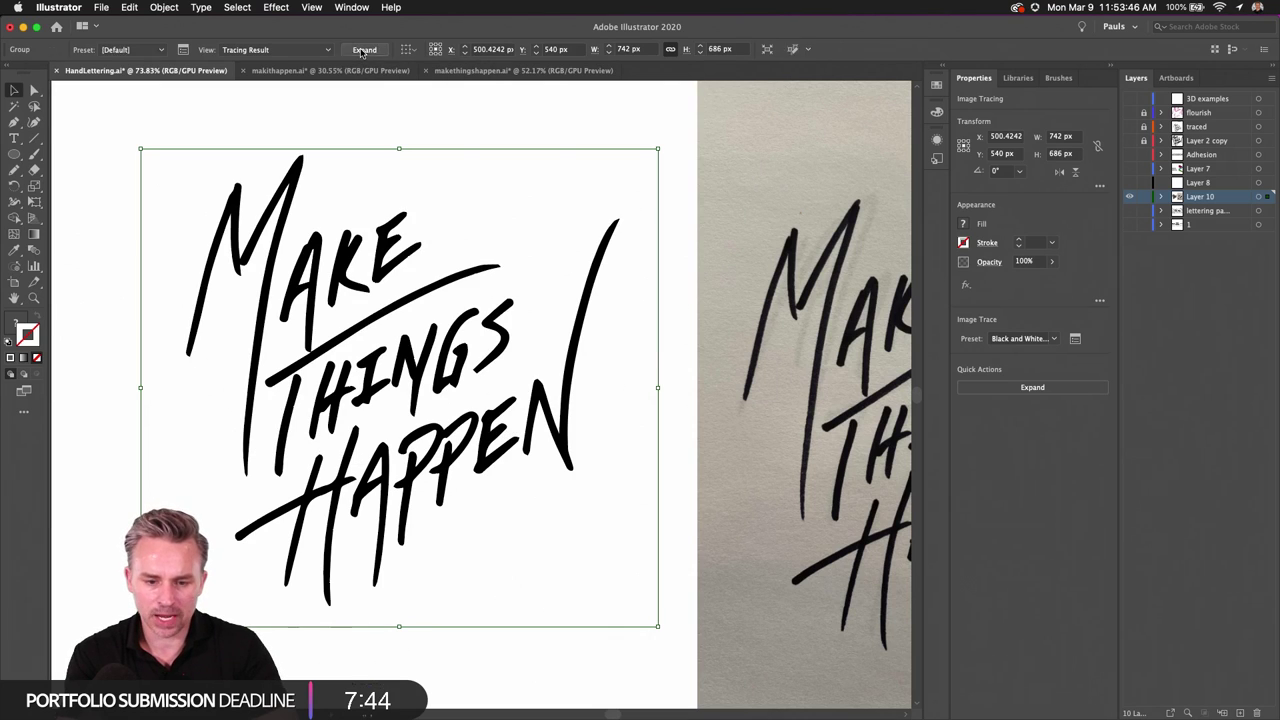
Step: Ungroup the expanded lettering and delete the white background shape listed in Layer 10
{"action": "right_click", "coordinate": [265, 215]}
{"action": "left_click", "coordinate": [297, 329]}
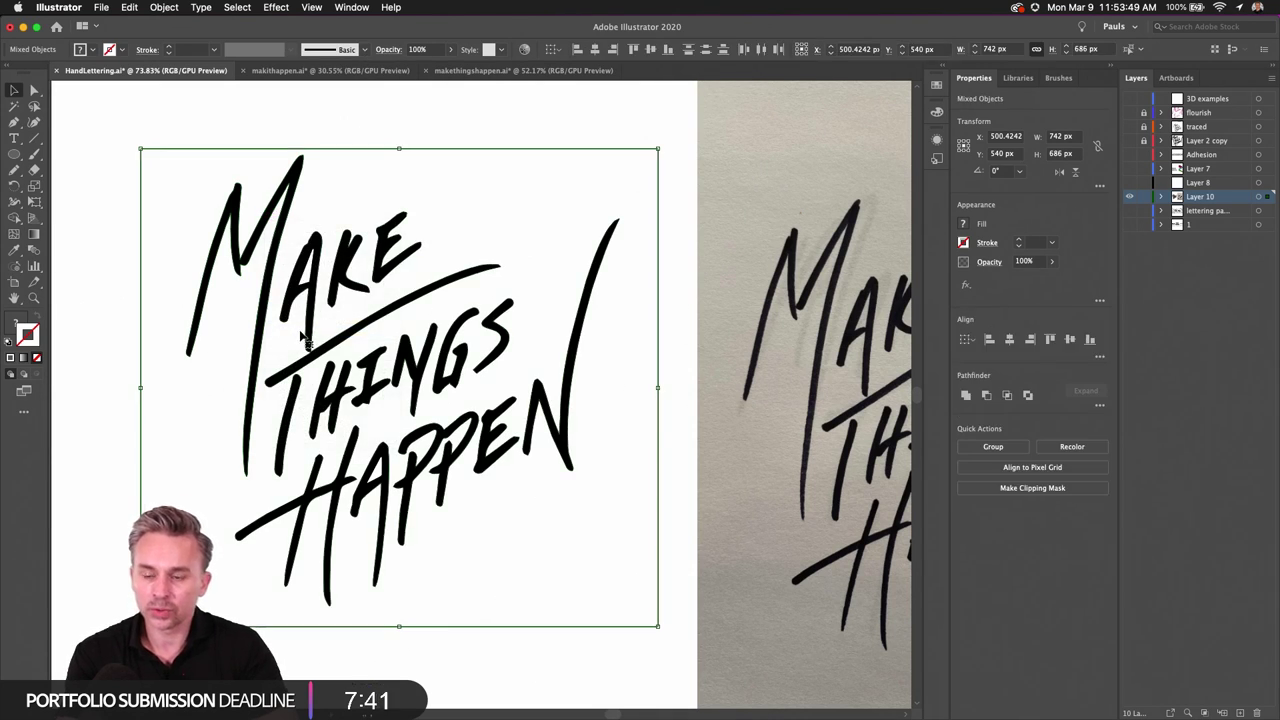
{"action": "left_click", "coordinate": [1161, 196]}
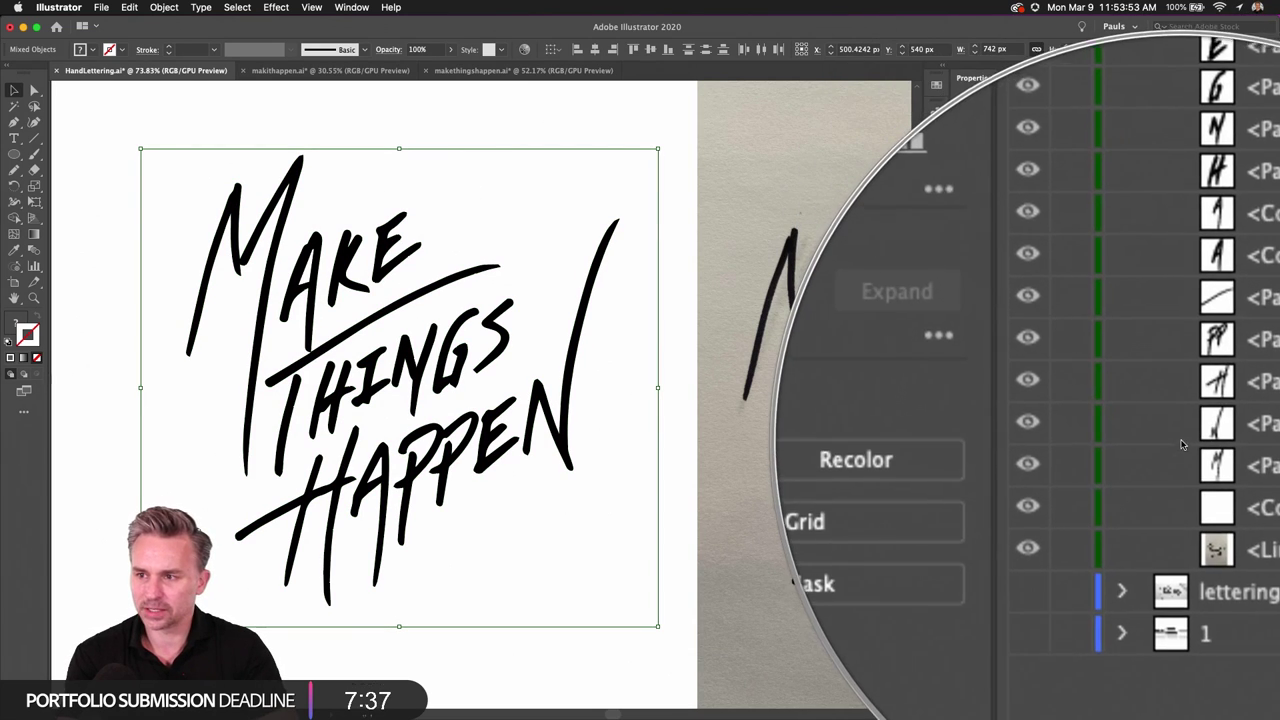
{"action": "left_click", "coordinate": [352, 110]}
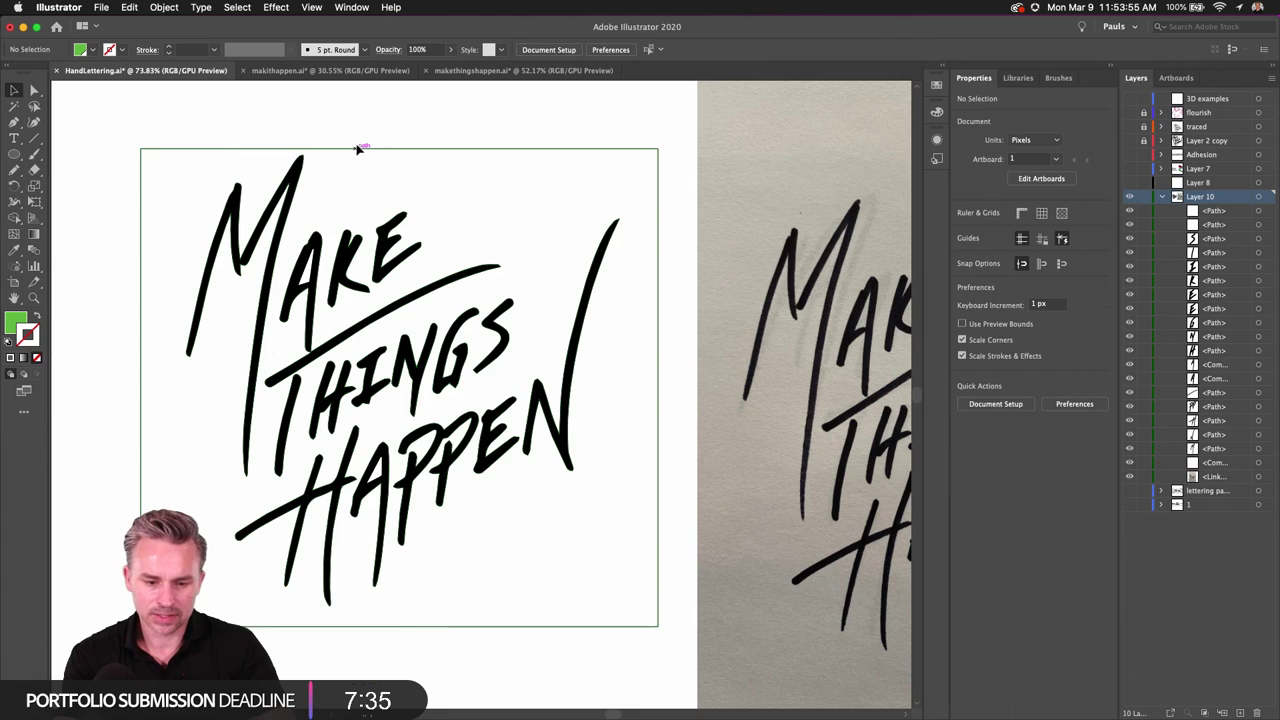
{"action": "left_click", "coordinate": [358, 148]}
{"action": "key", "text": "Delete"}
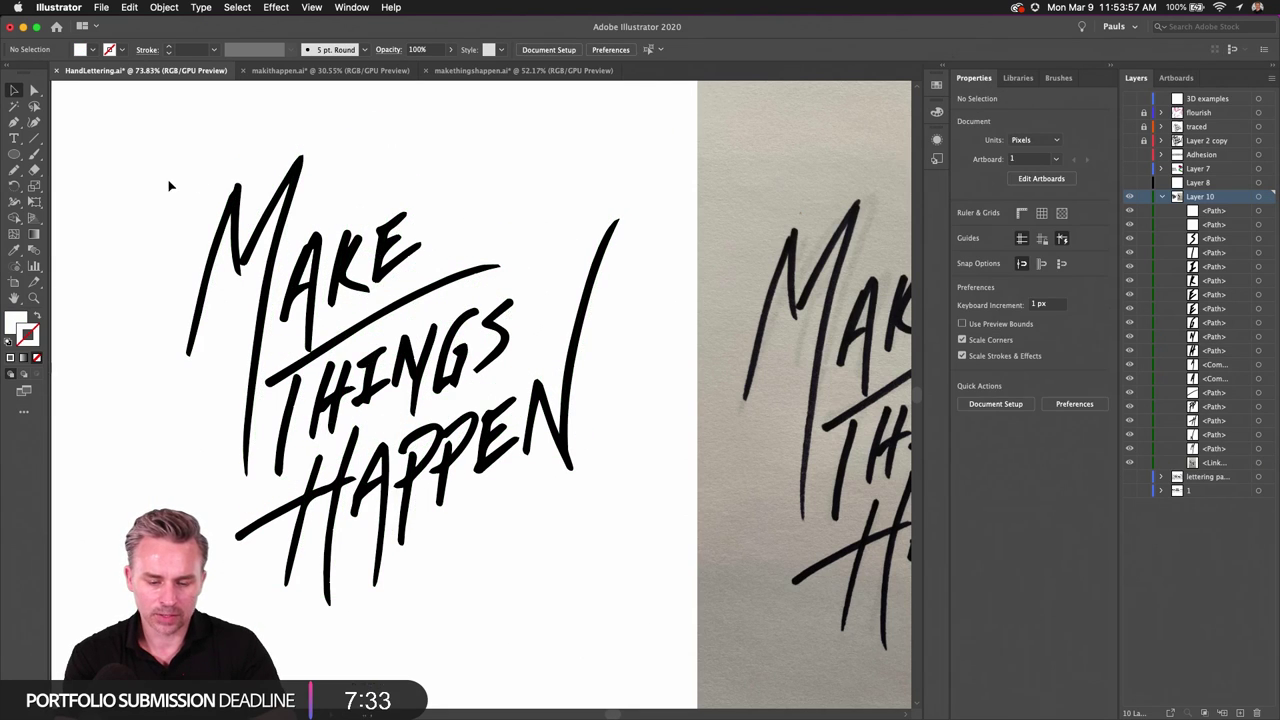
Step: Marquee-select all the black lettering shapes, check their colour settings, then deselect
{"action": "left_click_drag", "start_coordinate": [139, 157], "coordinate": [300, 290]}
{"action": "left_click", "coordinate": [151, 229]}
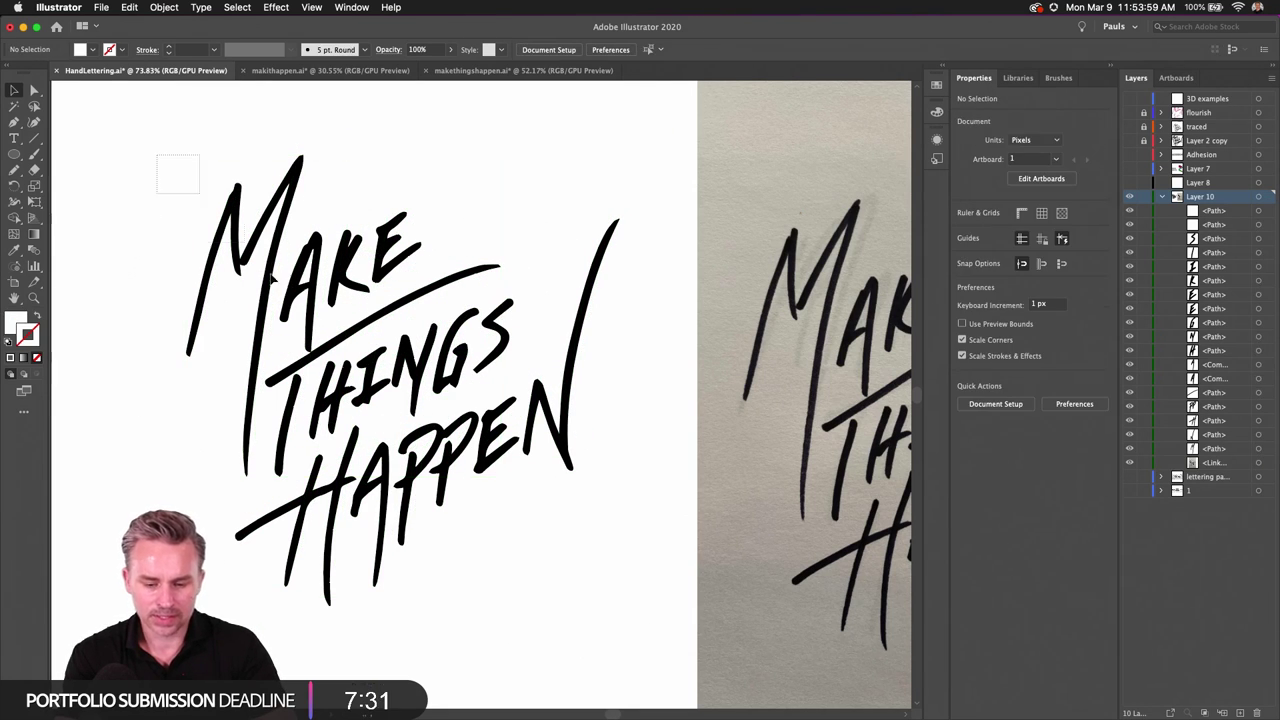
{"action": "left_click_drag", "start_coordinate": [199, 192], "coordinate": [626, 623]}
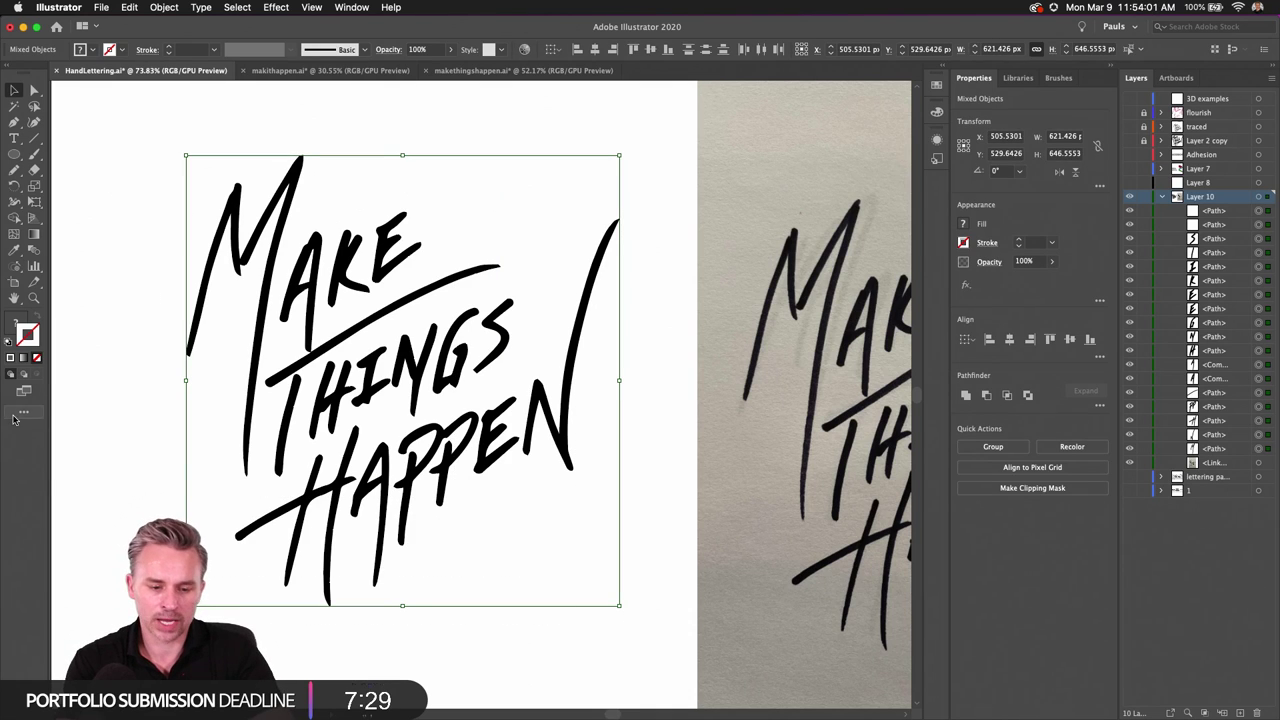
{"action": "left_click", "coordinate": [32, 334]}
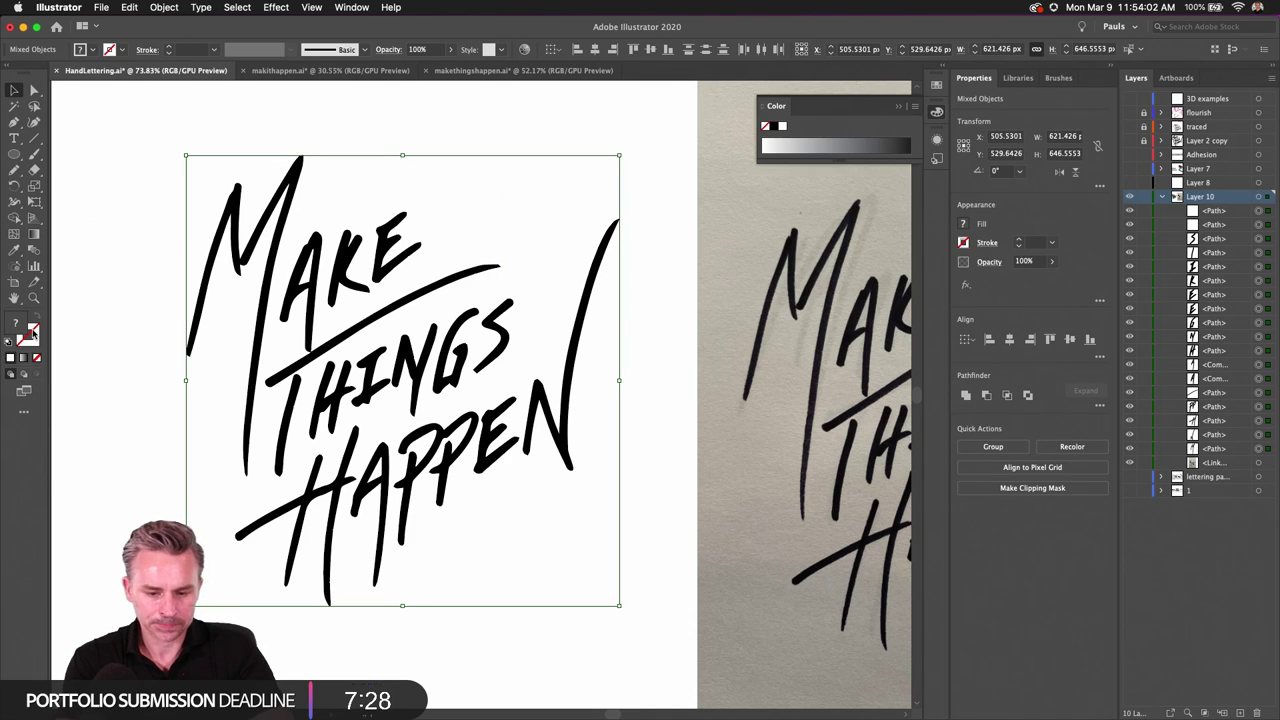
{"action": "left_click", "coordinate": [168, 250]}
Step: Try Release Compound Path on the letter A, undo it, and reselect all lettering
{"action": "left_click", "coordinate": [300, 282]}
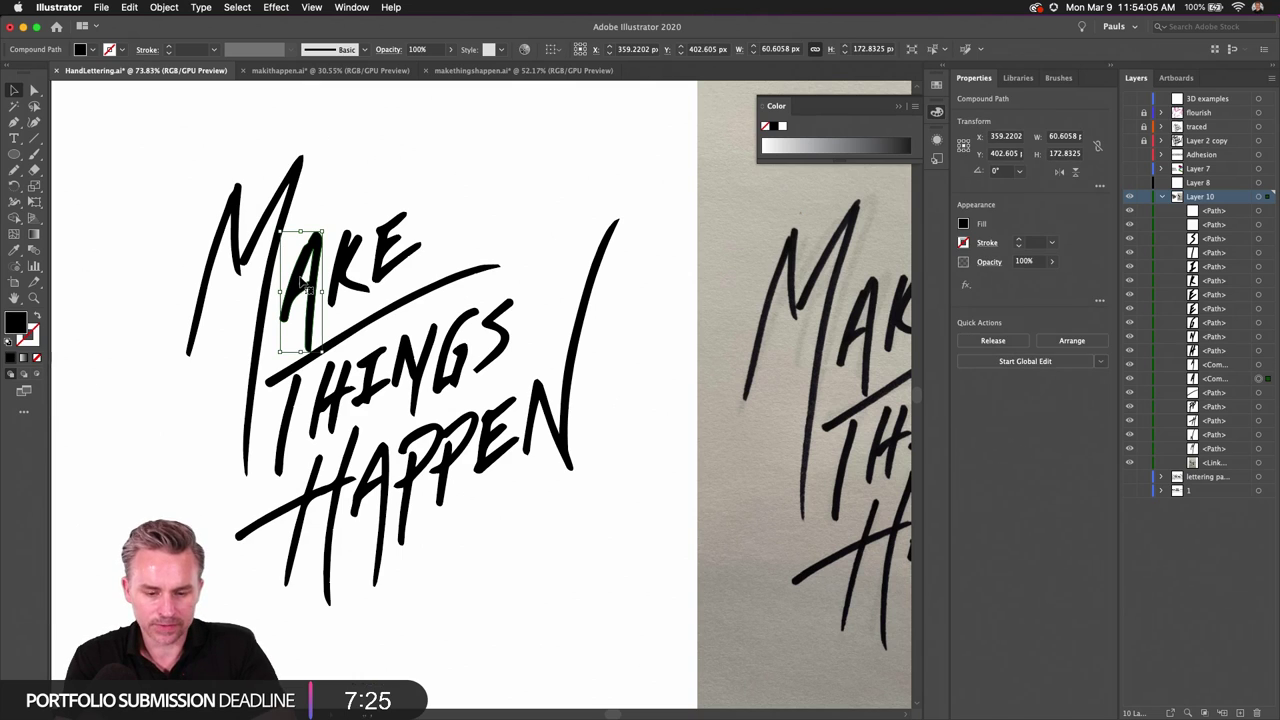
{"action": "right_click", "coordinate": [300, 282]}
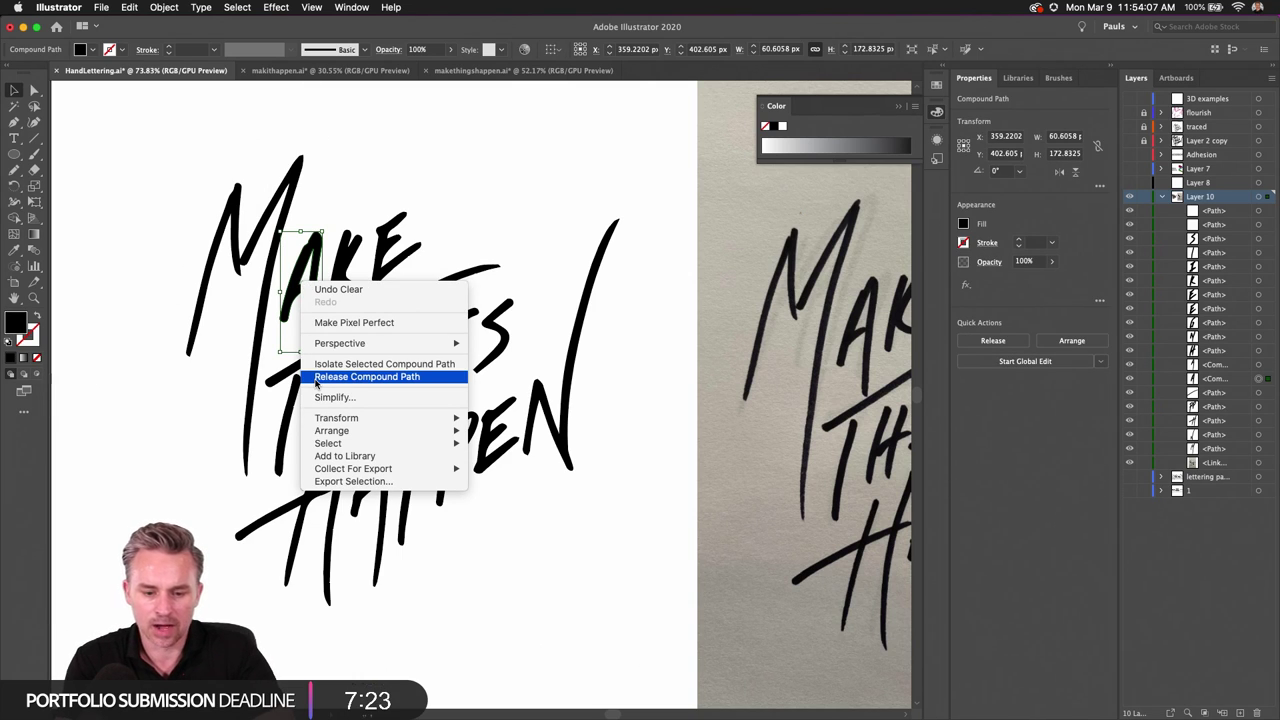
{"action": "left_click", "coordinate": [316, 377]}
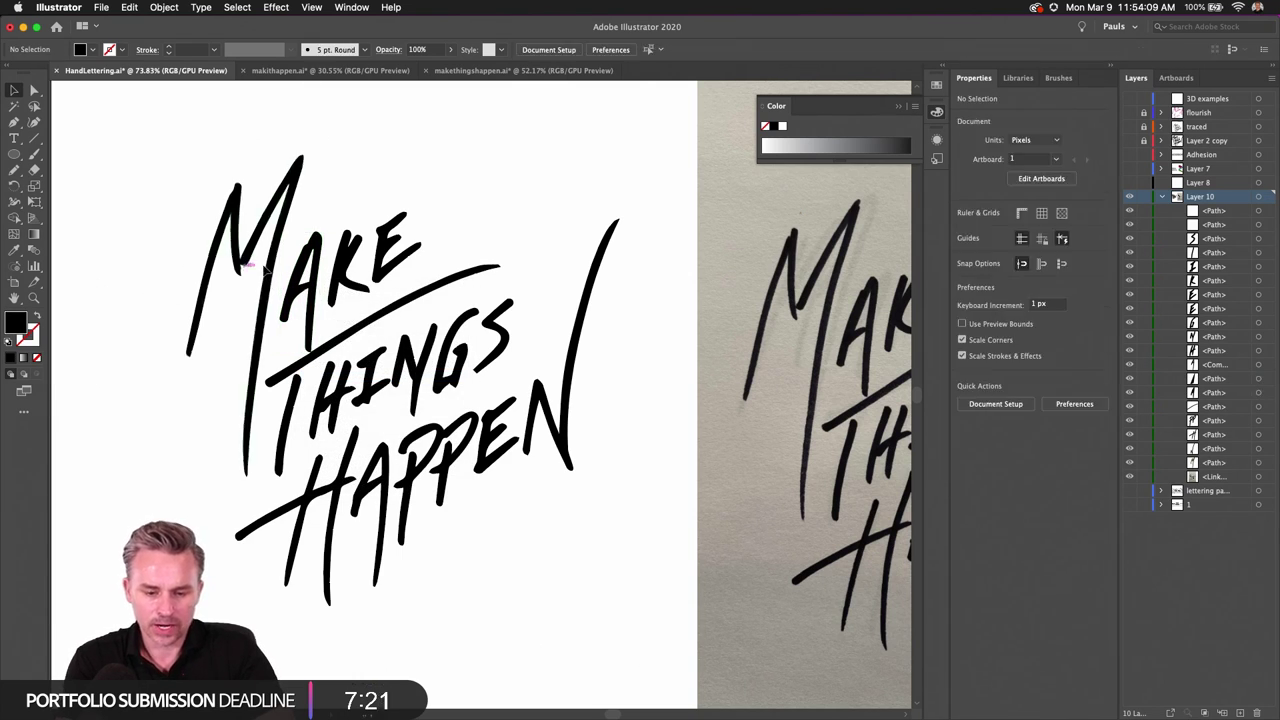
{"action": "mouse_move", "coordinate": [302, 288]}
{"action": "left_mouse_down"}
{"action": "mouse_move", "coordinate": [493, 181]}
{"action": "mouse_move", "coordinate": [517, 183]}
{"action": "left_mouse_up"}
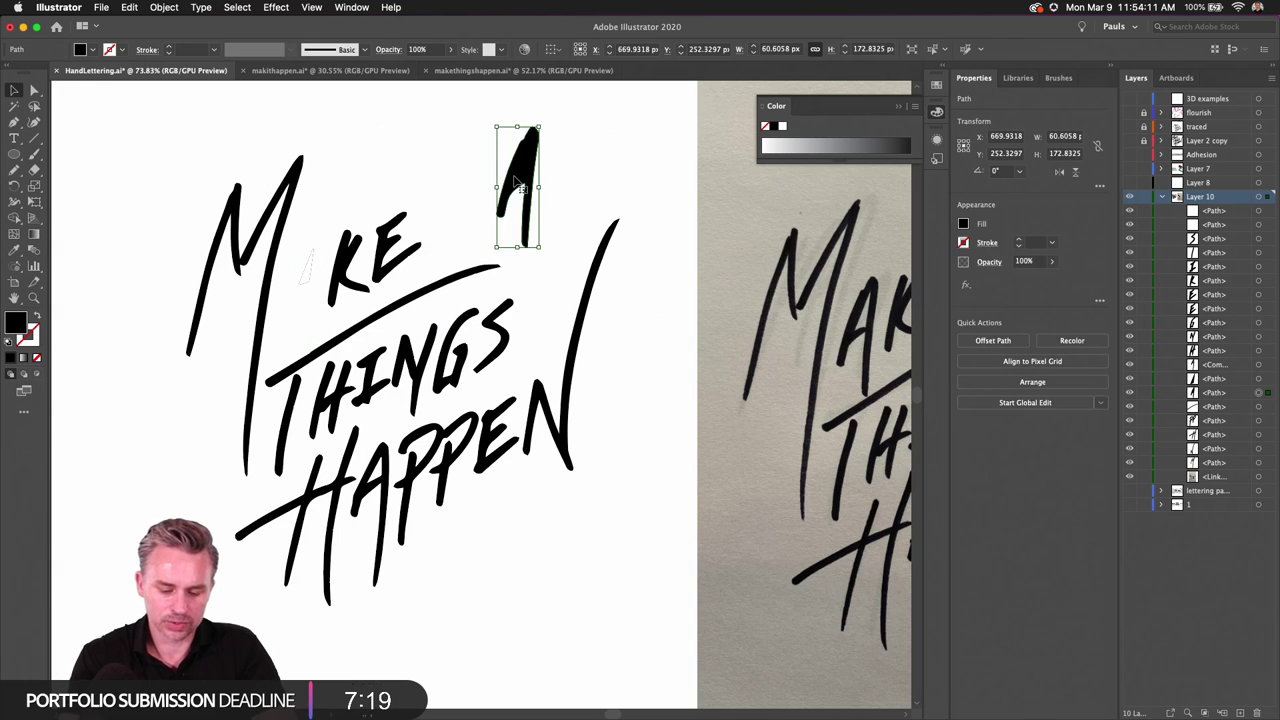
{"action": "key", "text": "super+z"}
{"action": "key", "text": "super+z"}
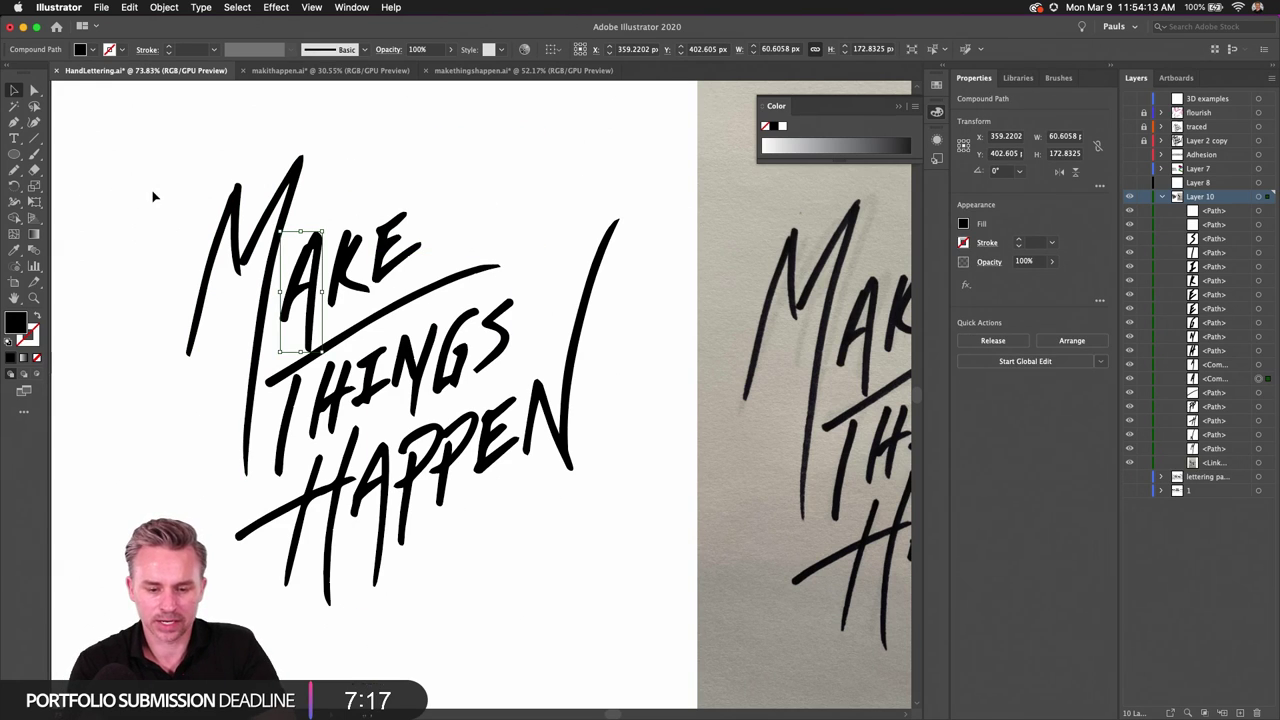
{"action": "key", "text": "super+a"}
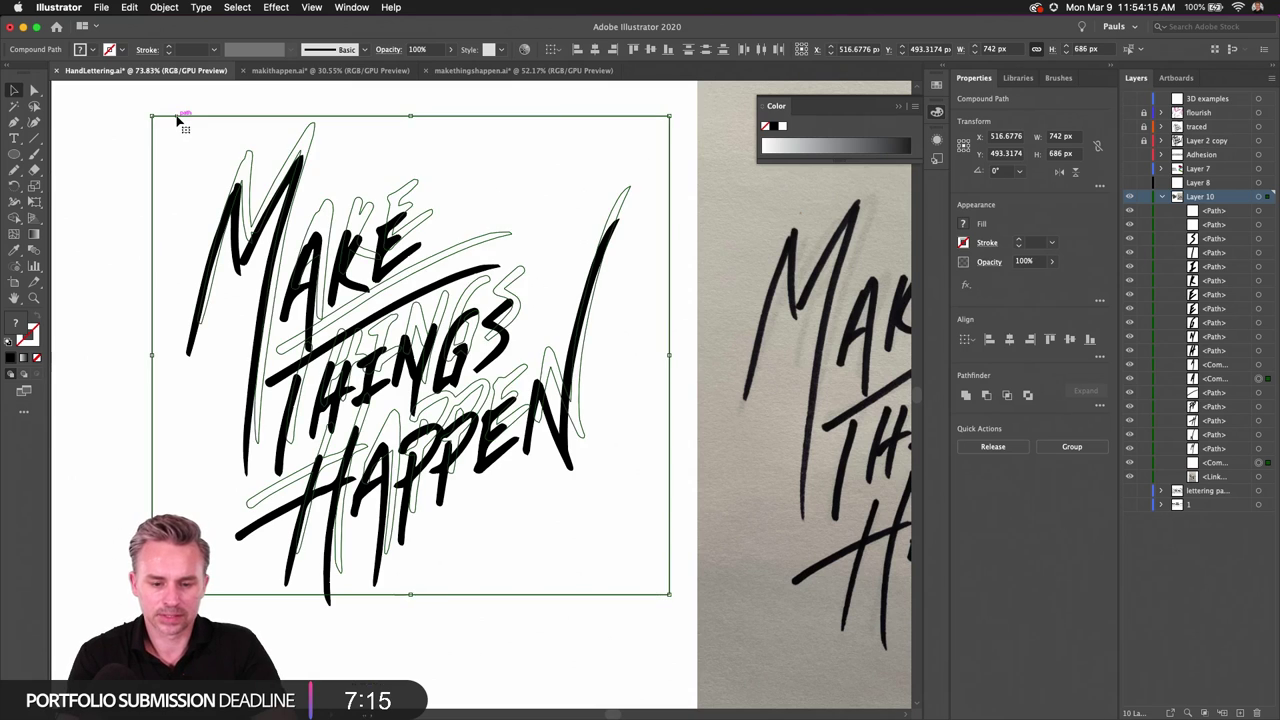
{"action": "key", "text": "super+z"}
{"action": "key", "text": "super+z"}
{"action": "key", "text": "super+z"}
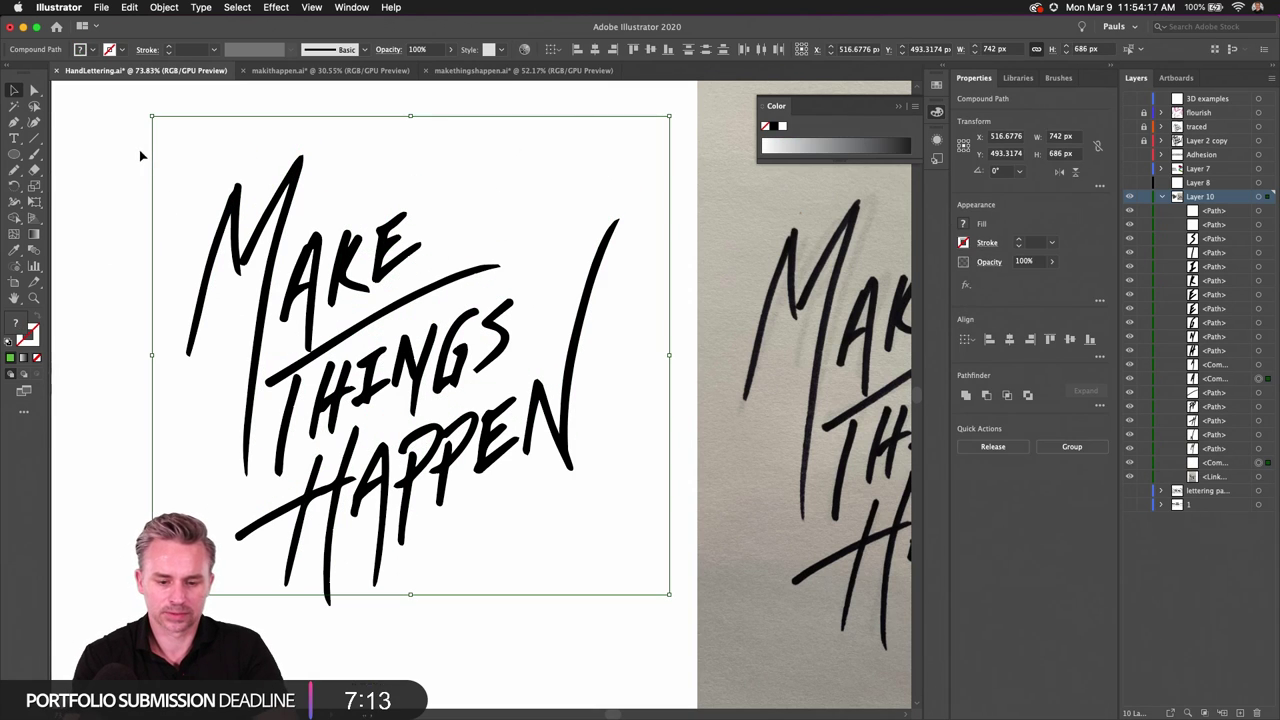
{"action": "key", "text": "super+z"}
{"action": "key", "text": "super+z"}
{"action": "key", "text": "super+z"}
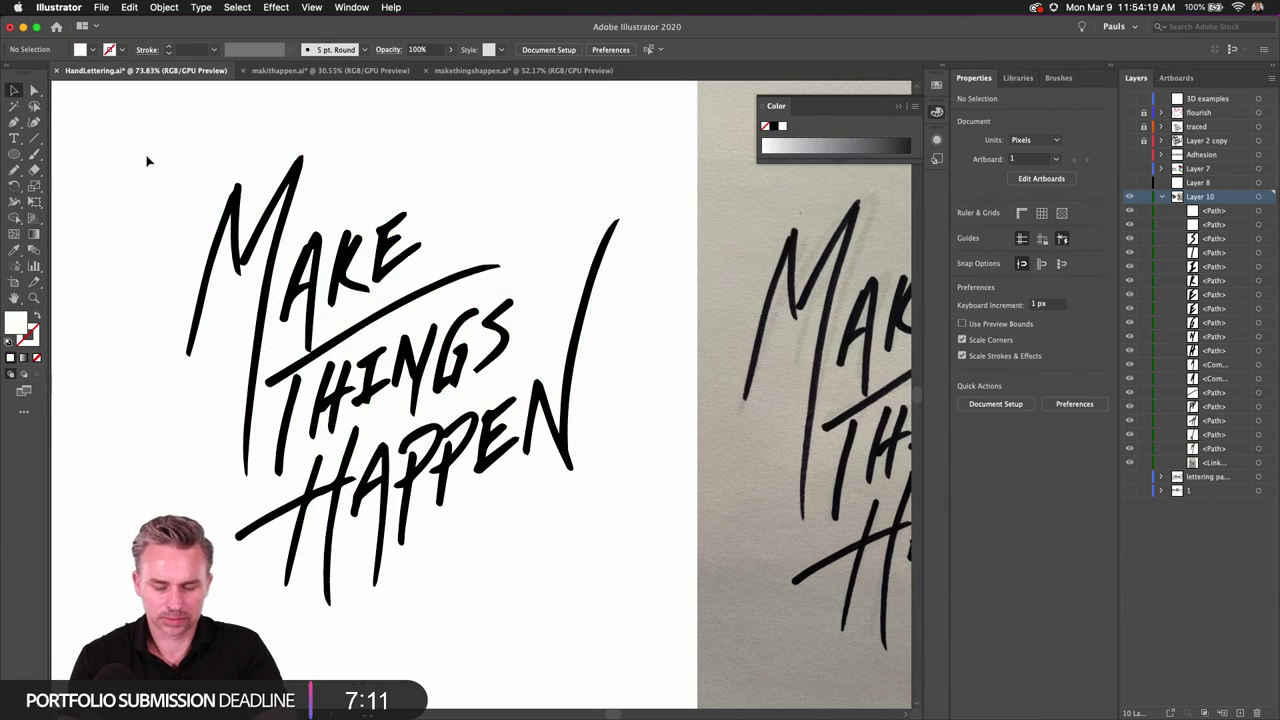
{"action": "left_click_drag", "start_coordinate": [140, 152], "coordinate": [633, 638]}
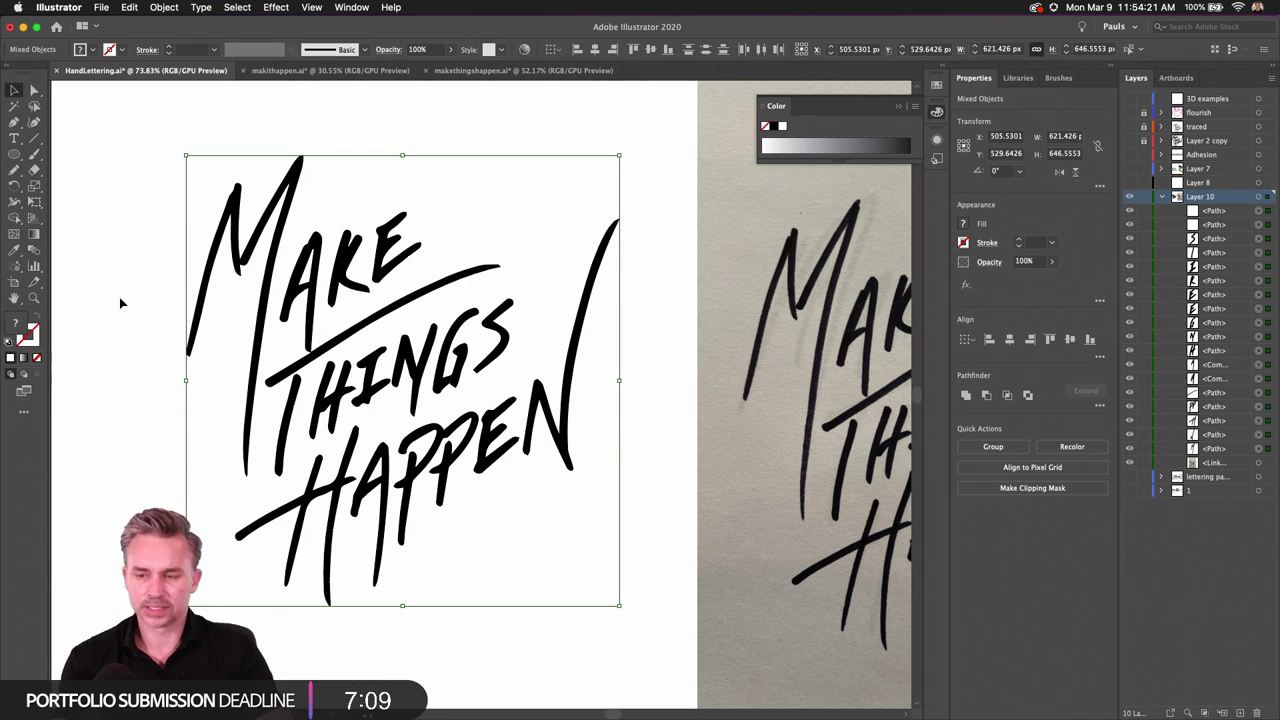
Step: Fade the placed lettering photo to 31% opacity
{"action": "left_click_drag", "start_coordinate": [603, 299], "coordinate": [75, 255]}
{"action": "left_click", "coordinate": [320, 195]}
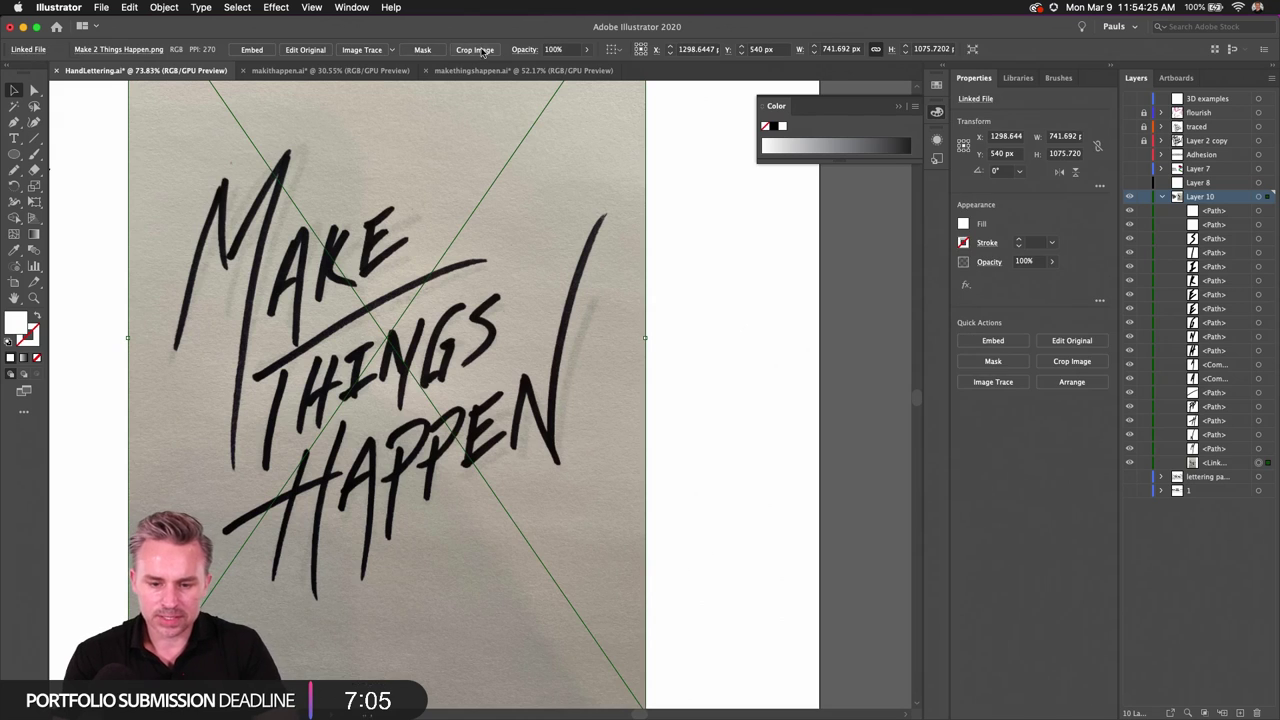
{"action": "left_click", "coordinate": [586, 50]}
{"action": "left_click", "coordinate": [559, 68]}
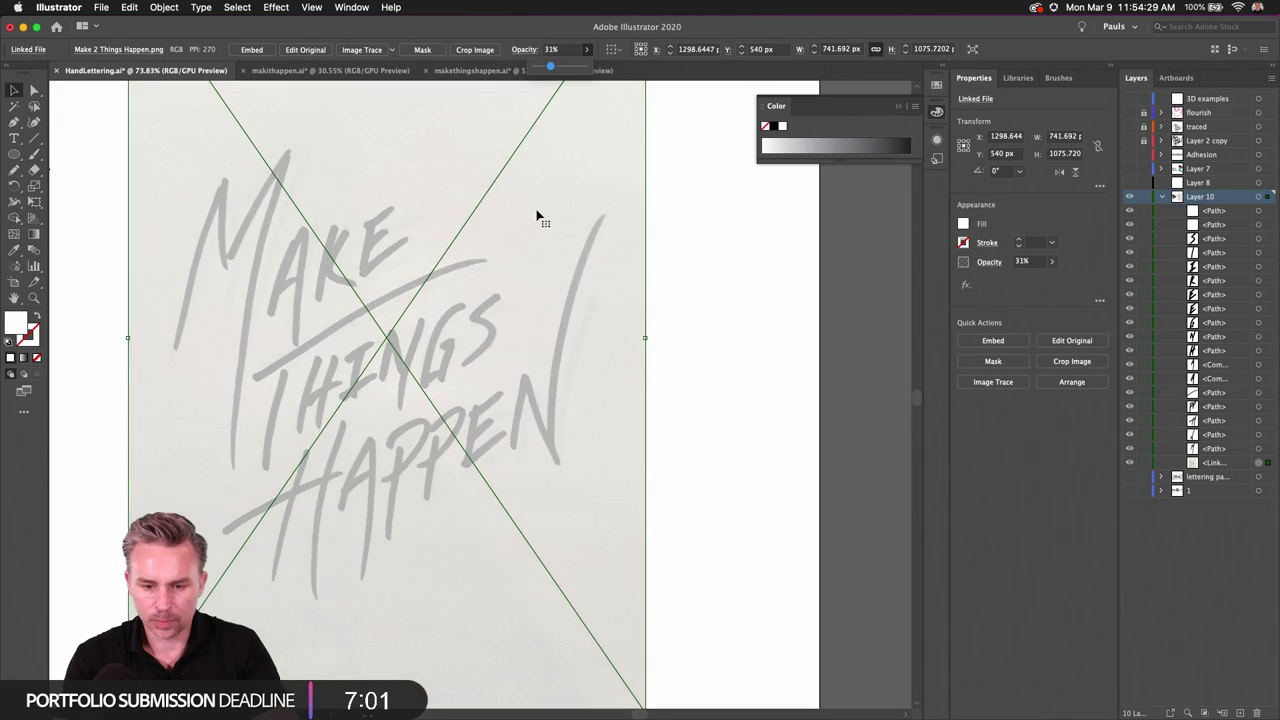
{"action": "scroll", "coordinate": [450, 212], "scroll_direction": "left", "scroll_amount": 3}
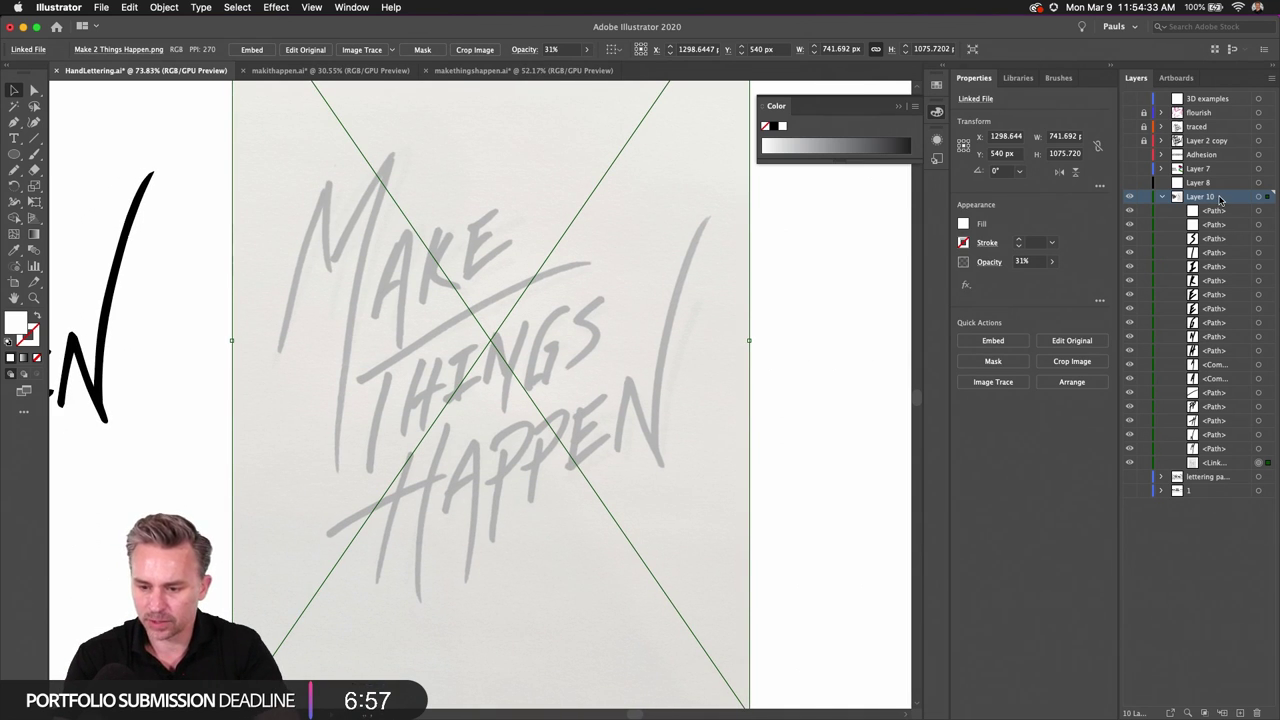
Step: Lock Layer 10 and add a new Layer 11 above it
{"action": "left_click", "coordinate": [1163, 197]}
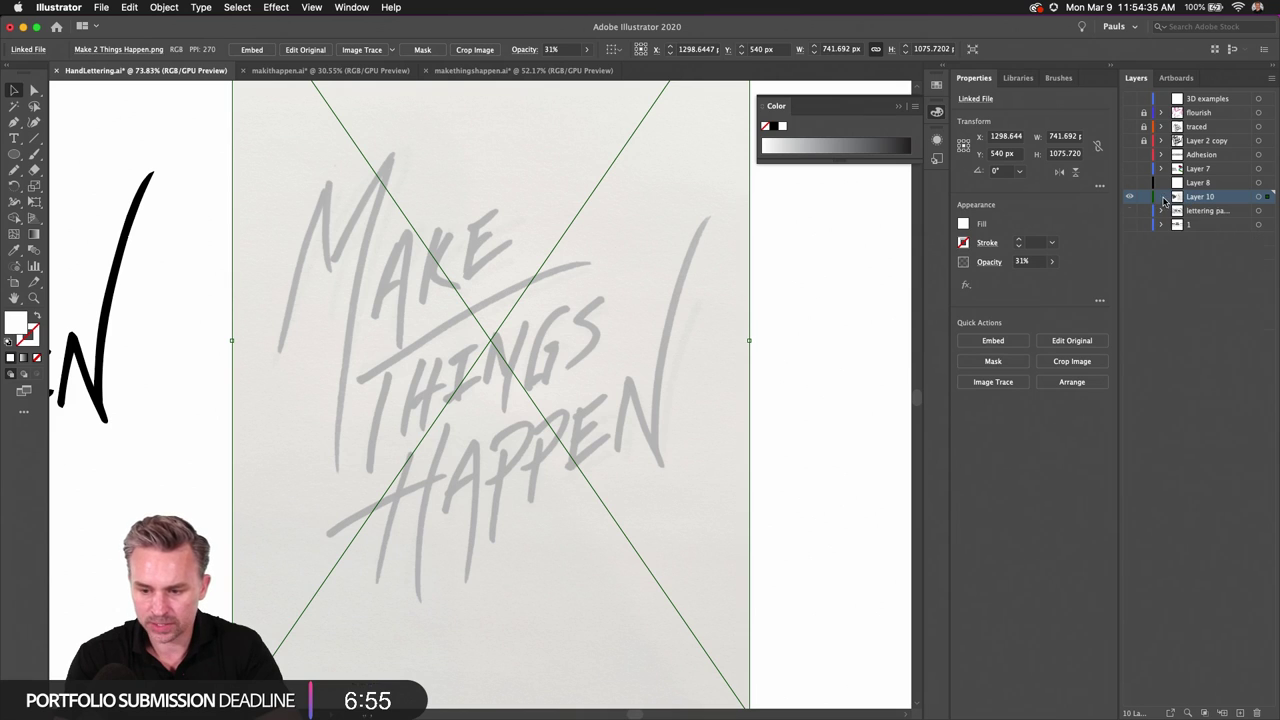
{"action": "left_click", "coordinate": [1240, 712]}
{"action": "left_click", "coordinate": [1144, 211]}
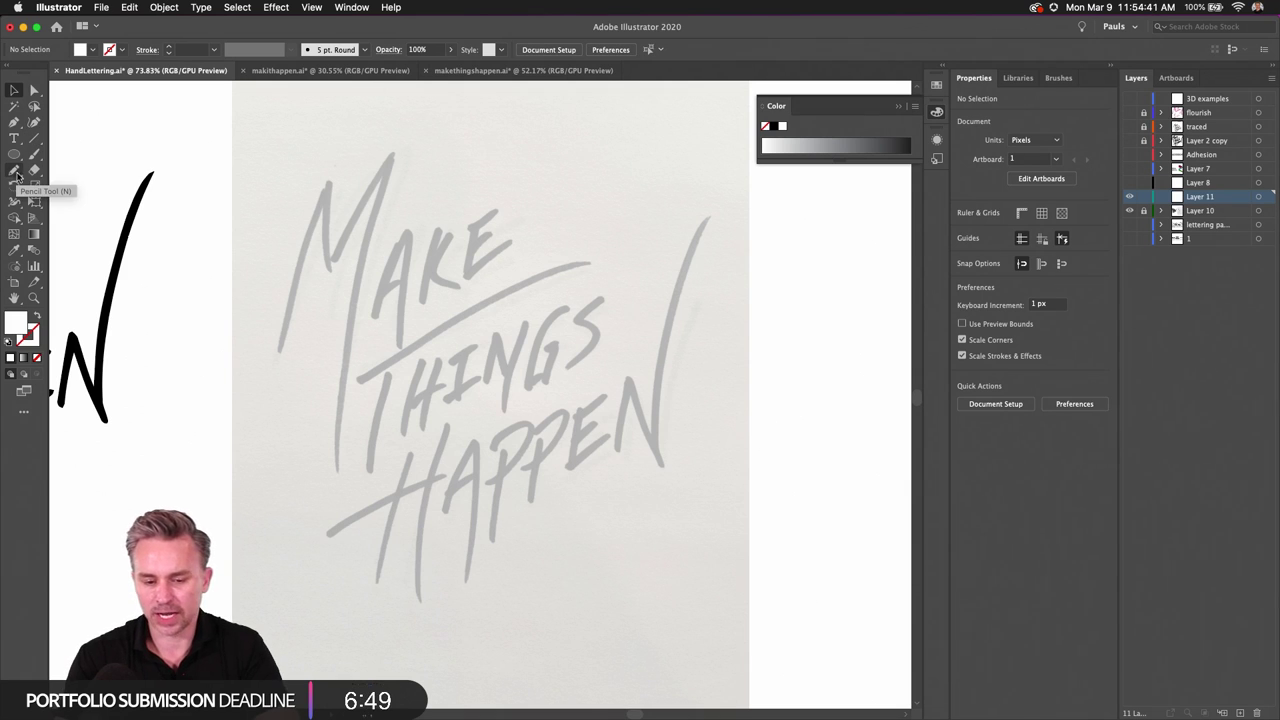
Step: Zoom in on the M and swap fill and stroke for no-fill outlines
{"action": "scroll", "coordinate": [300, 234], "scroll_direction": "up", "scroll_amount": 3}
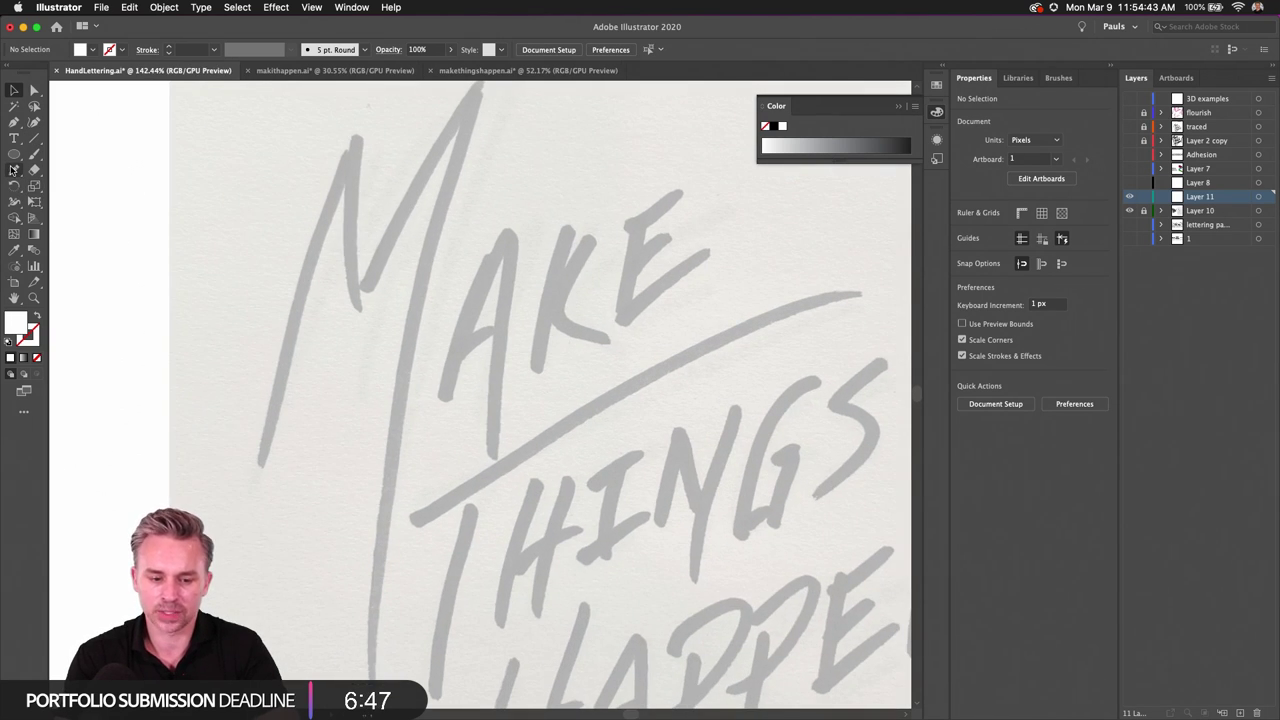
{"action": "left_click", "coordinate": [14, 121]}
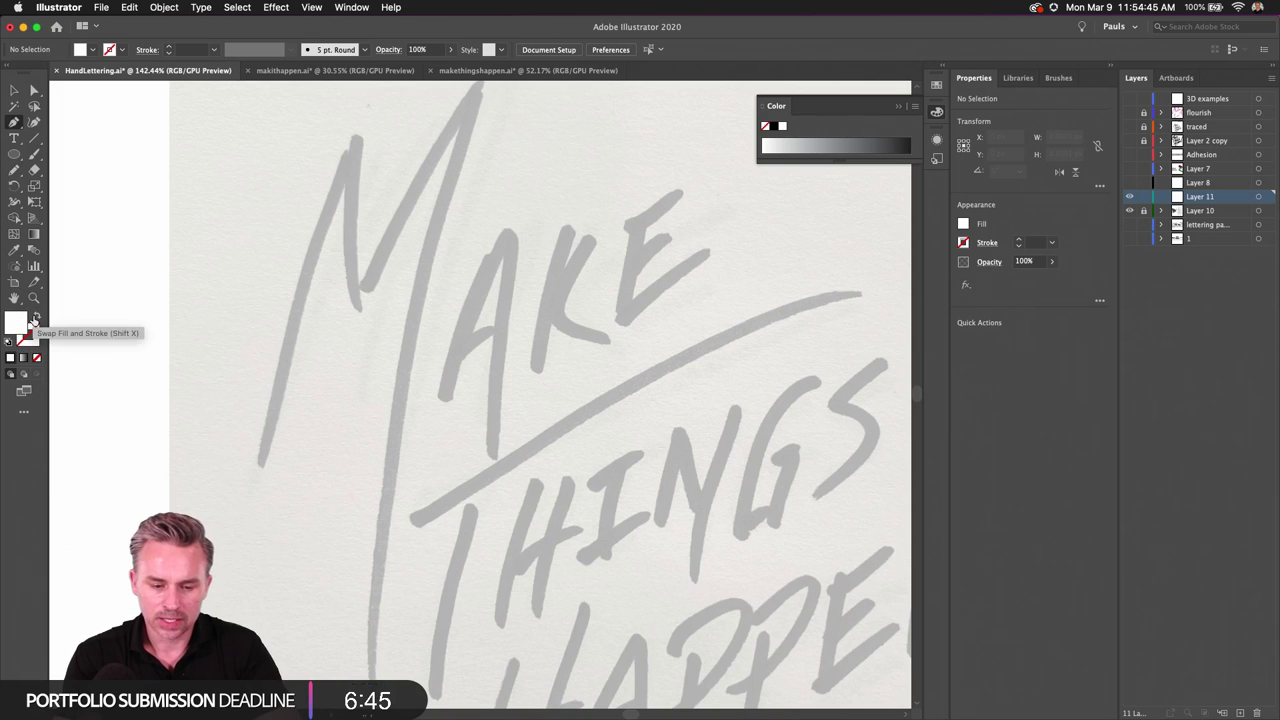
{"action": "left_click", "coordinate": [33, 317]}
Step: Review Pencil Tool Options without changes, then switch to the Pen tool with stroke active
{"action": "left_click", "coordinate": [14, 170]}
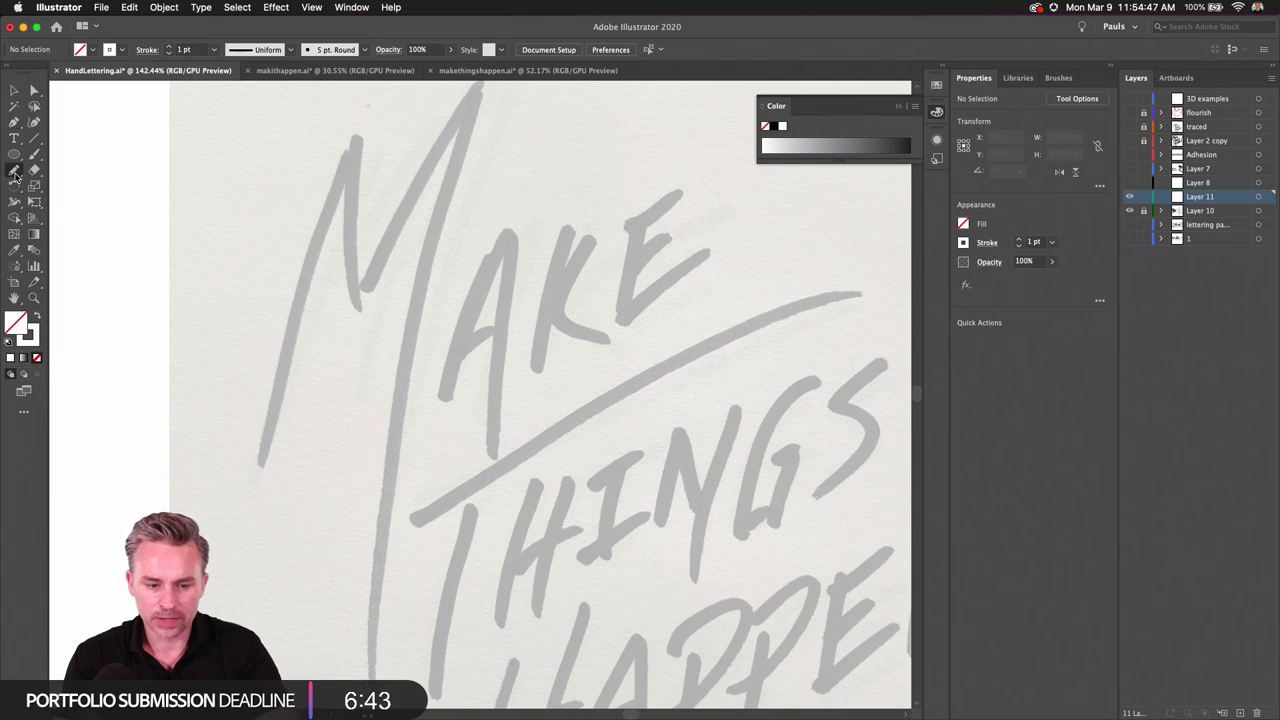
{"action": "double_click", "coordinate": [14, 172]}
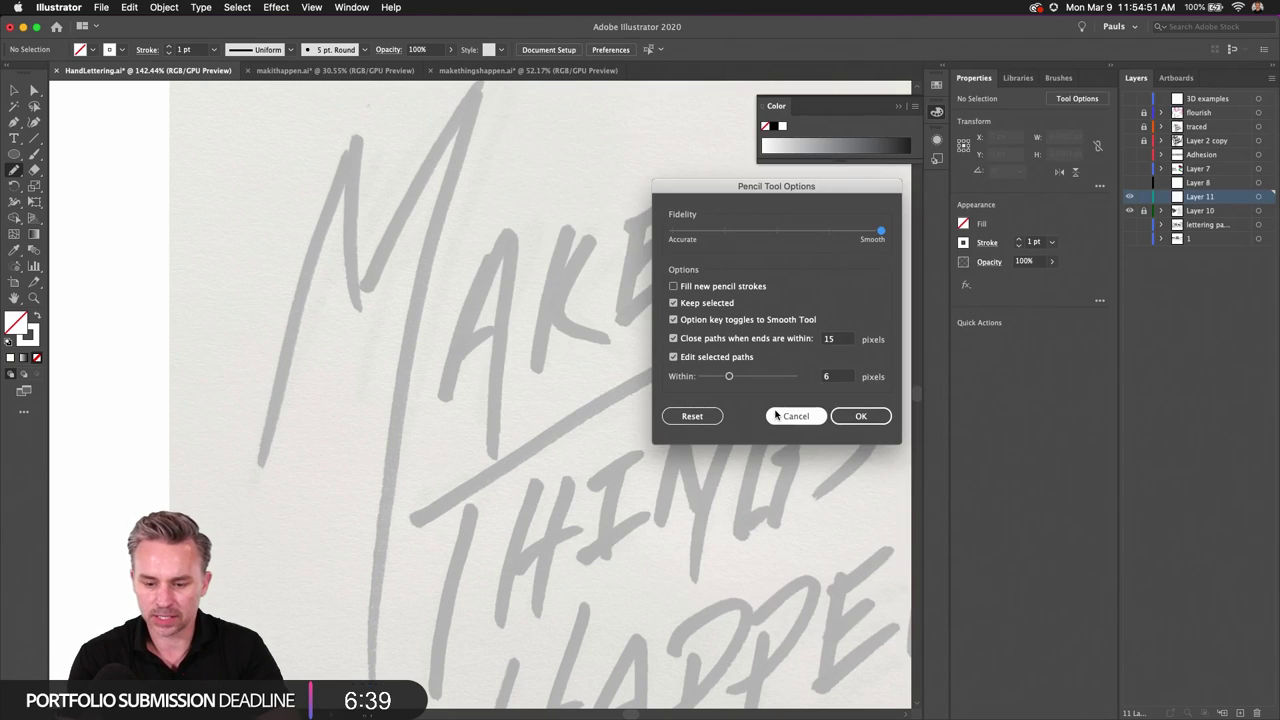
{"action": "left_click", "coordinate": [788, 418]}
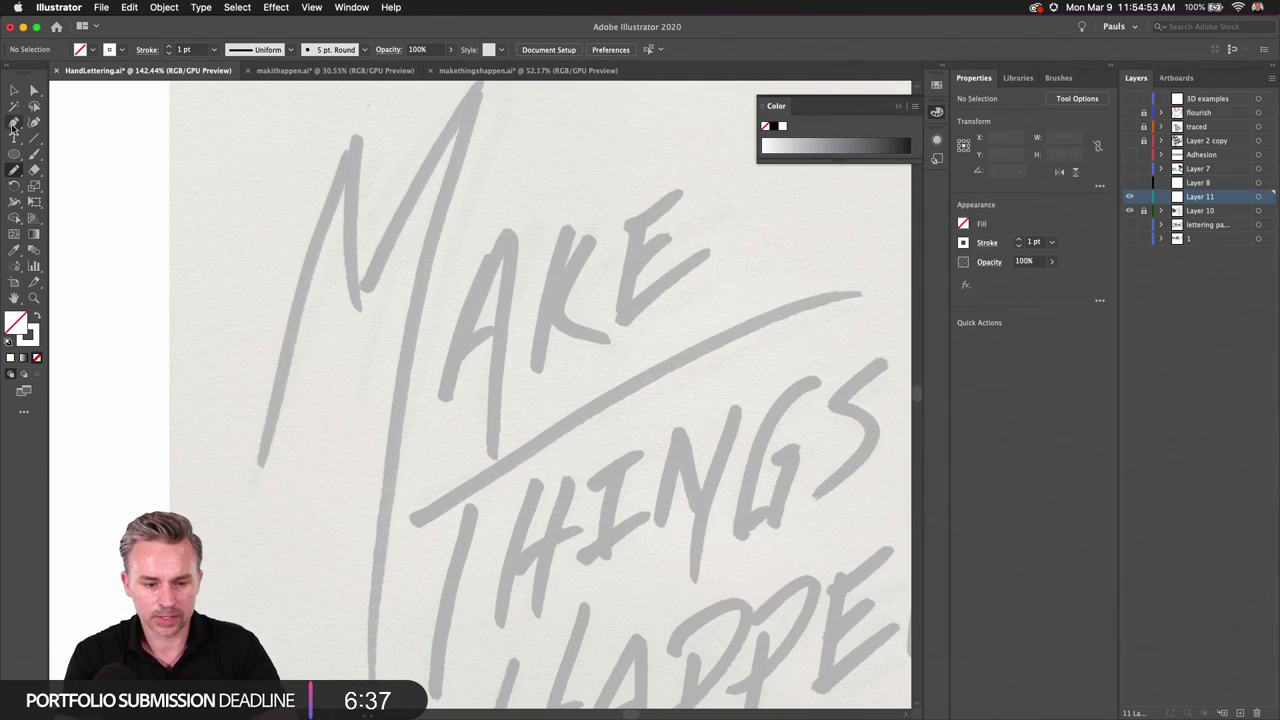
{"action": "left_click", "coordinate": [14, 122]}
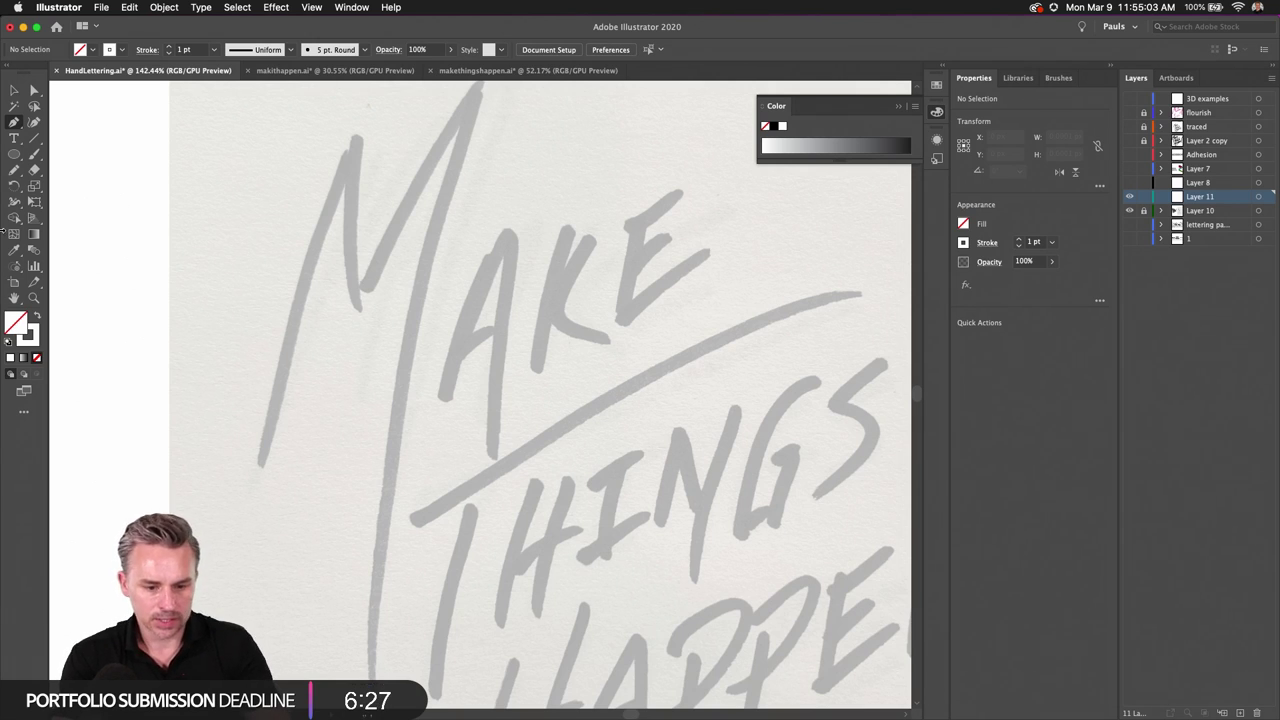
{"action": "left_click", "coordinate": [33, 332]}
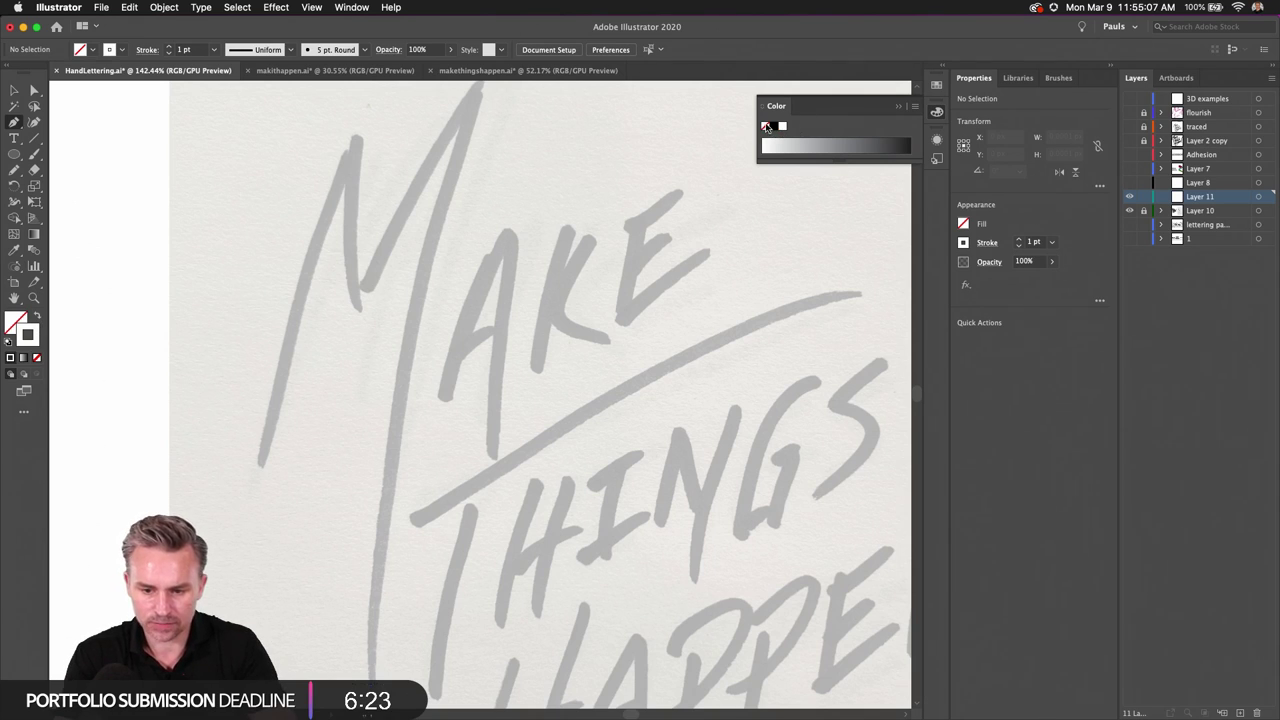
Step: Set the stroke colour to black and toggle New Art Has Basic Appearance
{"action": "left_click", "coordinate": [773, 126]}
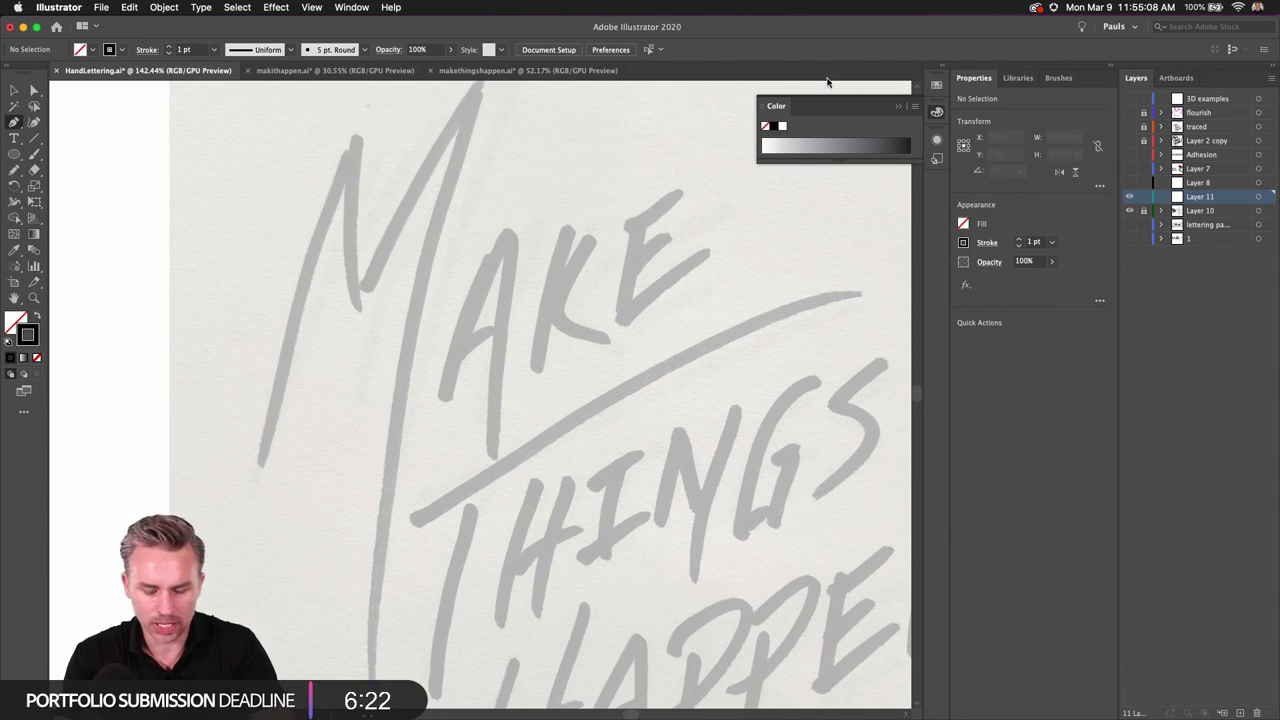
{"action": "left_click", "coordinate": [943, 70]}
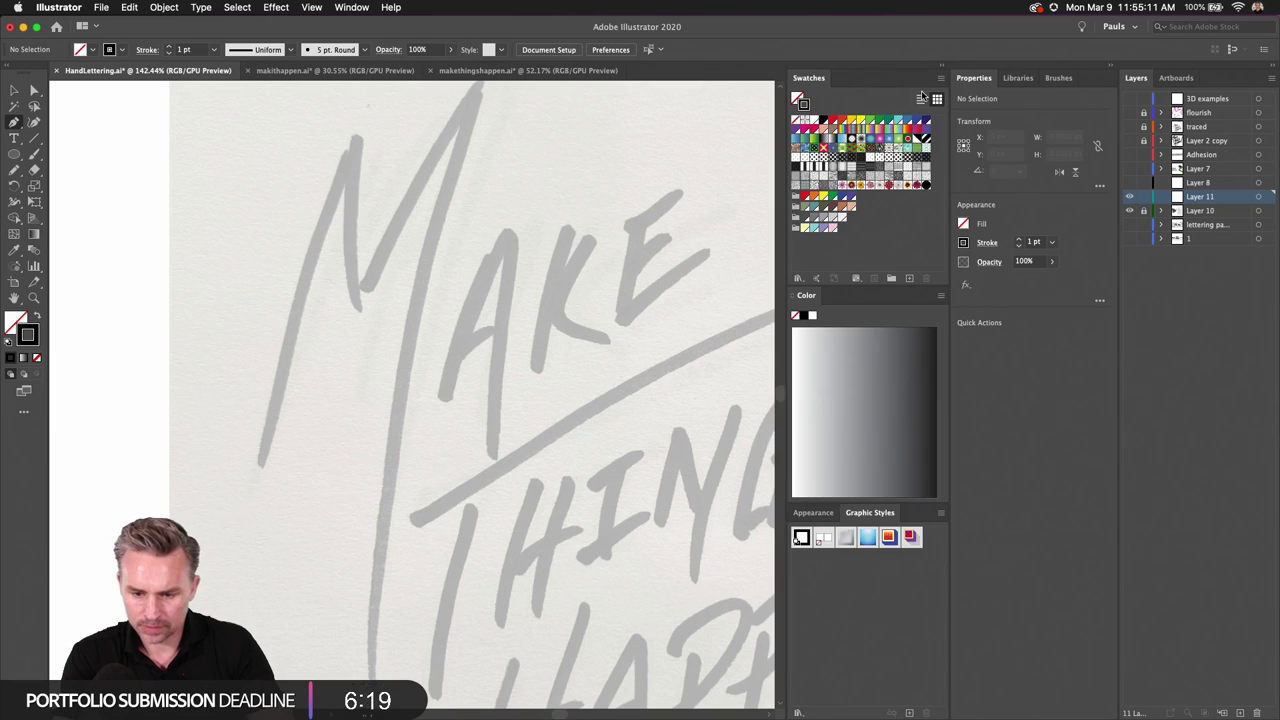
{"action": "left_click", "coordinate": [813, 512]}
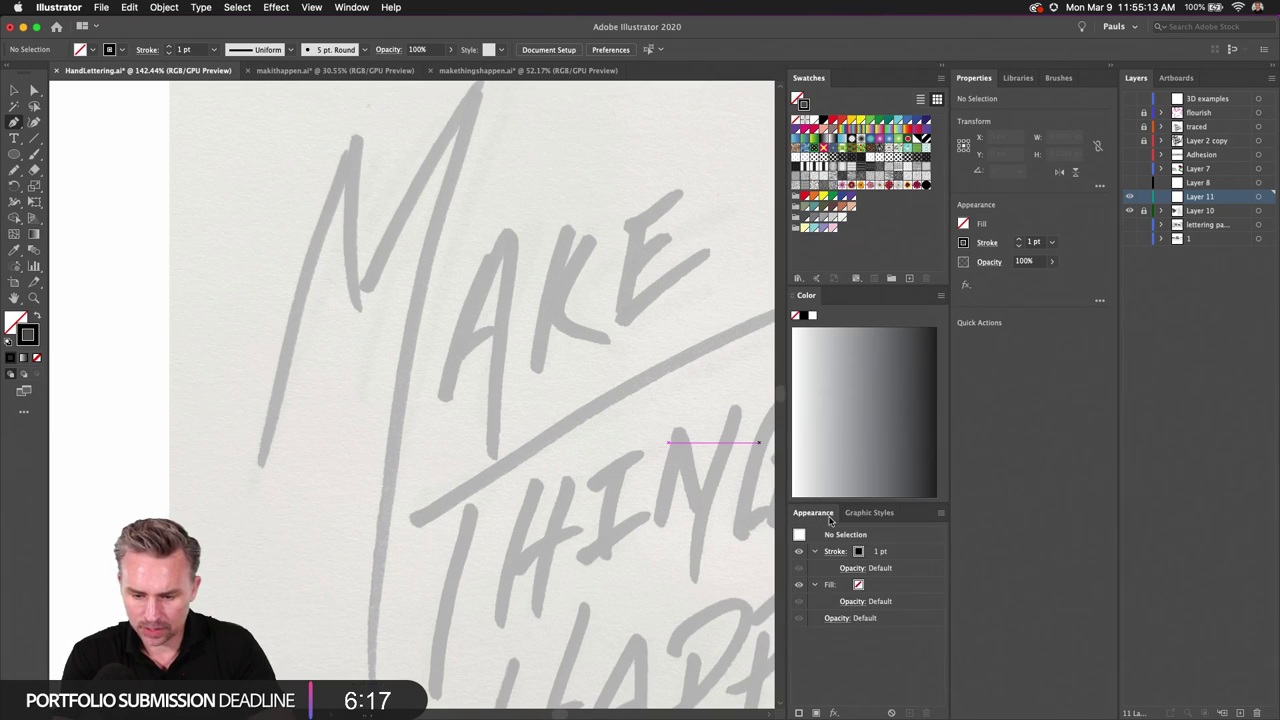
{"action": "left_click", "coordinate": [941, 513]}
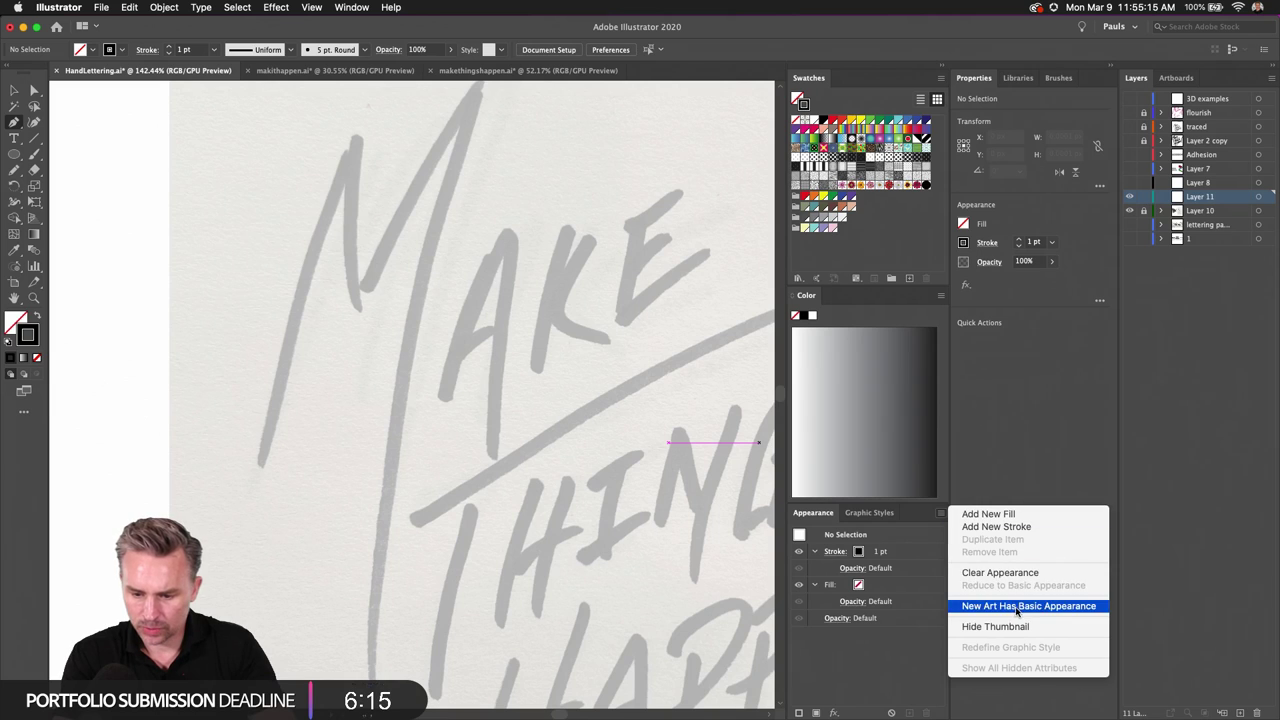
{"action": "left_click", "coordinate": [285, 108]}
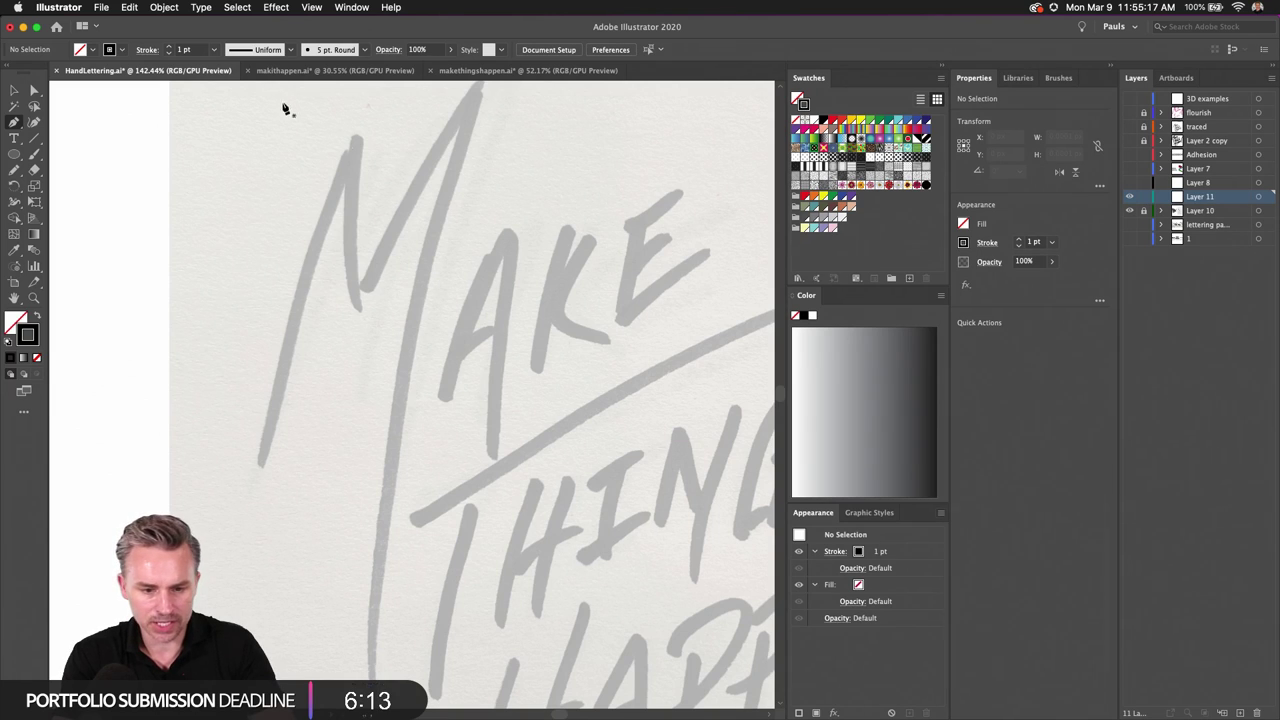
Step: Raise the stroke weight to 12 pt and start a path at the M's stem top
{"action": "left_click", "coordinate": [169, 46]}
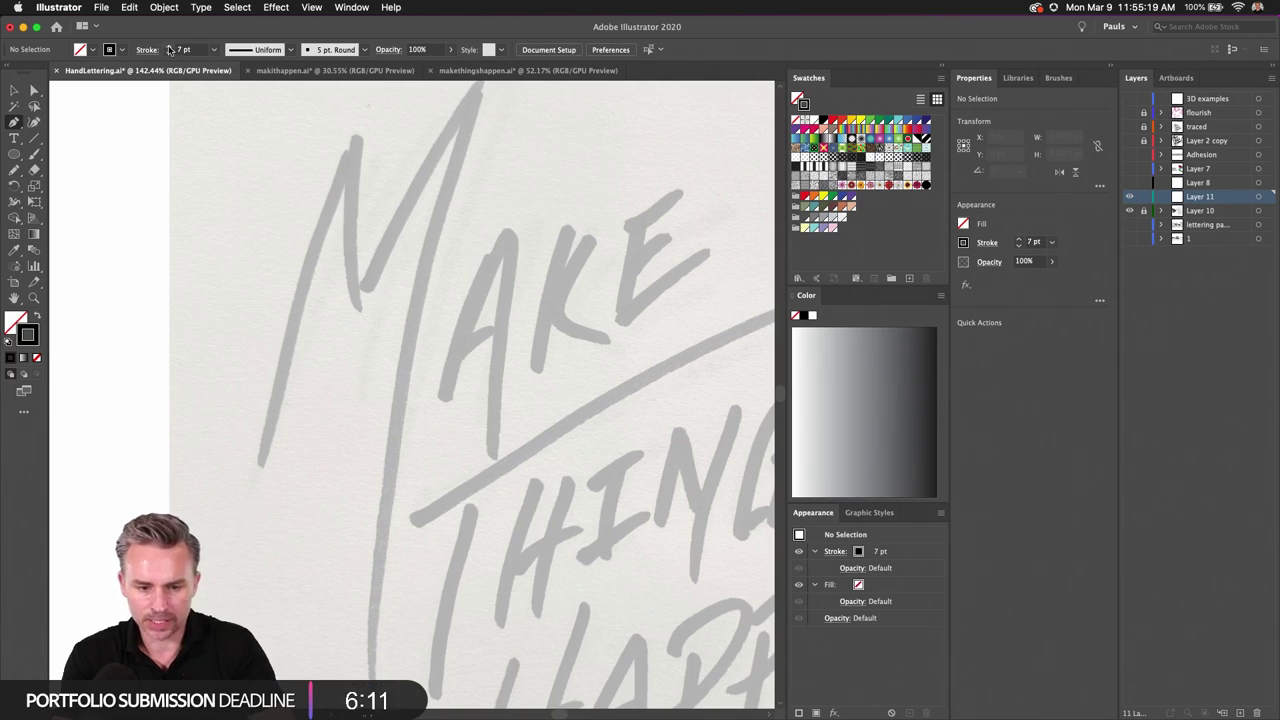
{"action": "left_click", "coordinate": [169, 46]}
{"action": "left_click", "coordinate": [169, 46]}
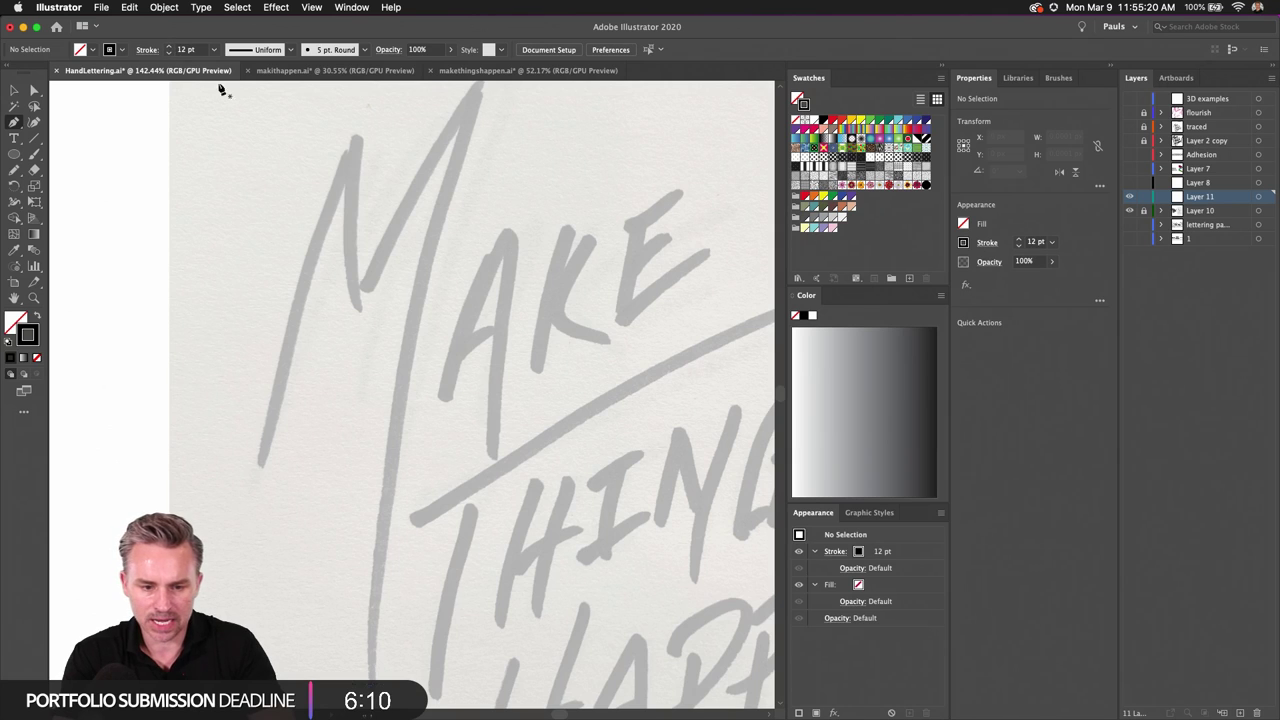
{"action": "left_click", "coordinate": [350, 150]}
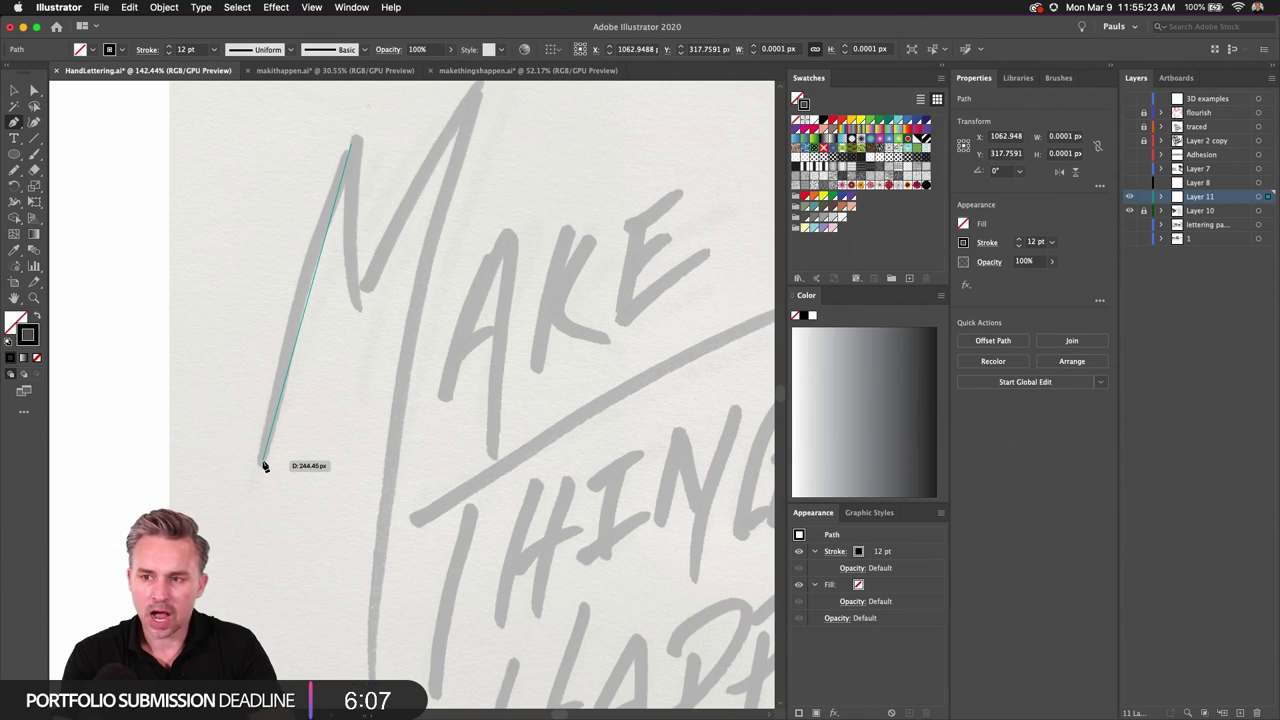
Step: Finish the straight 12 pt stroke down the M's left stem and zoom out to 66.67%
{"action": "left_click", "coordinate": [264, 464]}
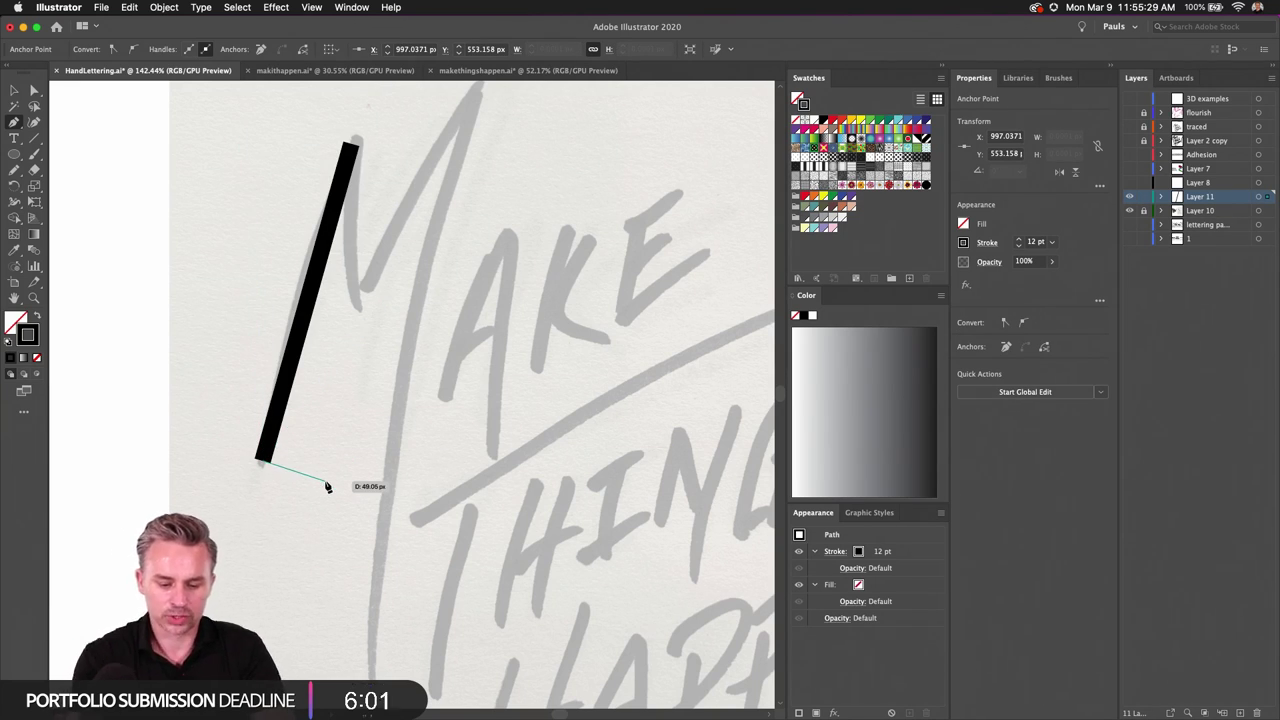
{"action": "left_click", "coordinate": [352, 148]}
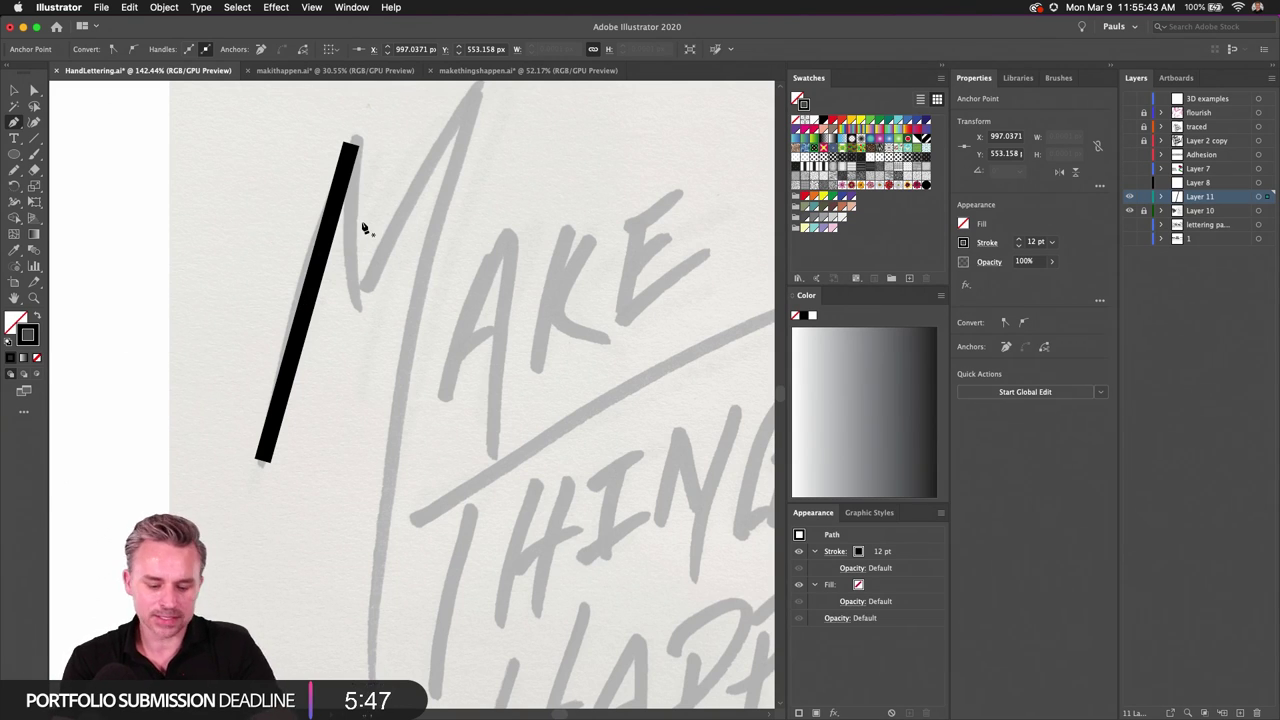
{"action": "key", "text": "super+minus"}
{"action": "key", "text": "super+minus"}
{"action": "scroll", "coordinate": [298, 262], "scroll_direction": "right", "scroll_amount": 2}
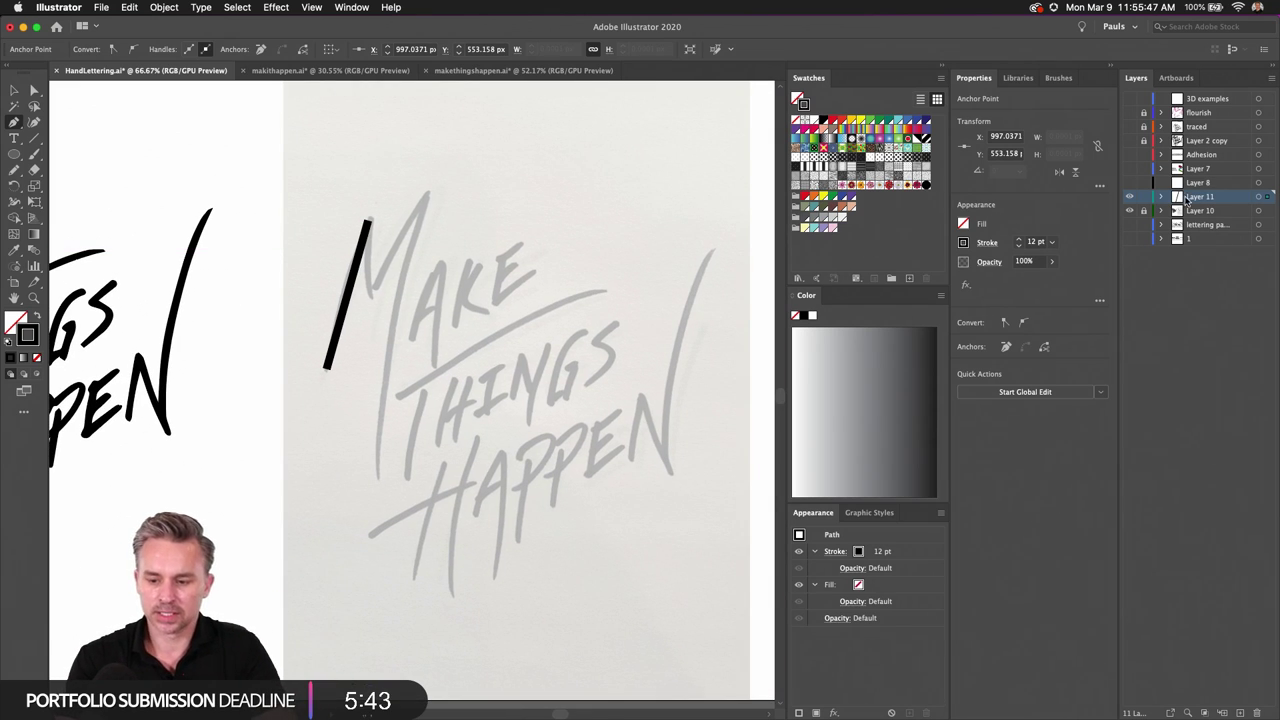
Step: On a new layer, draw a long diagonal line across MAKE and copy it about 106 px lower
{"action": "left_click", "coordinate": [1240, 712]}
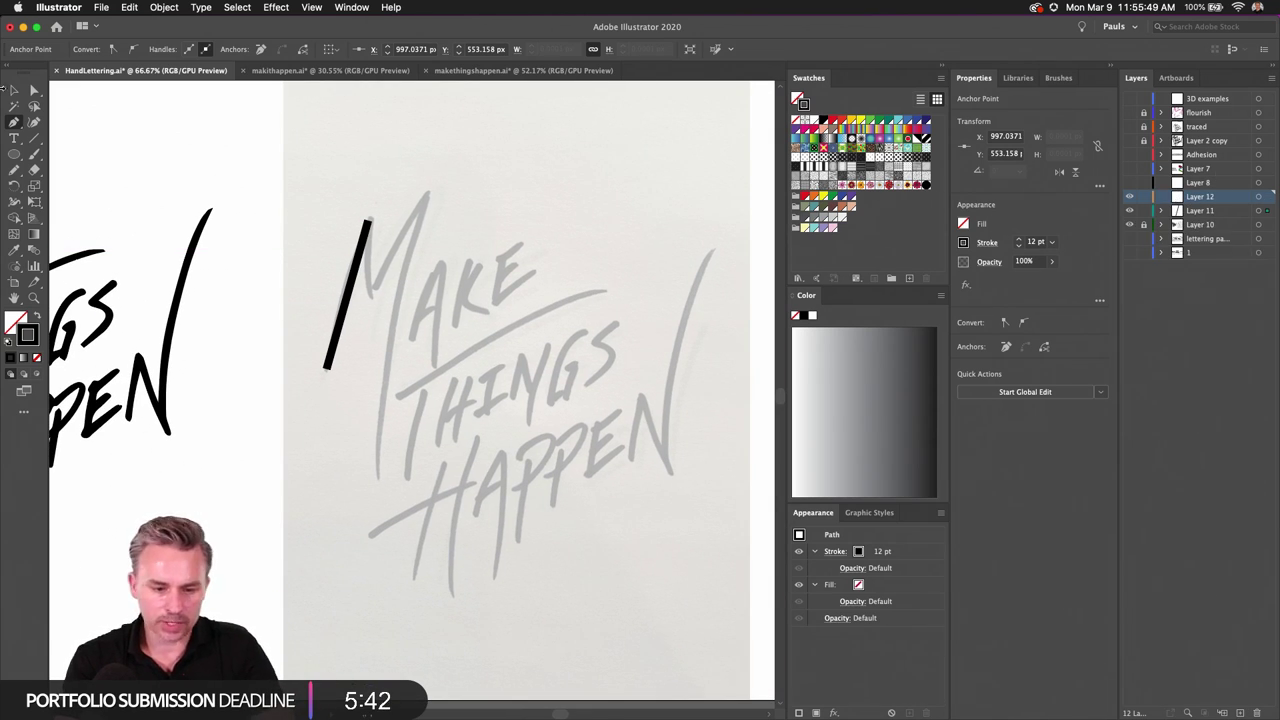
{"action": "key", "text": "super+shift+a"}
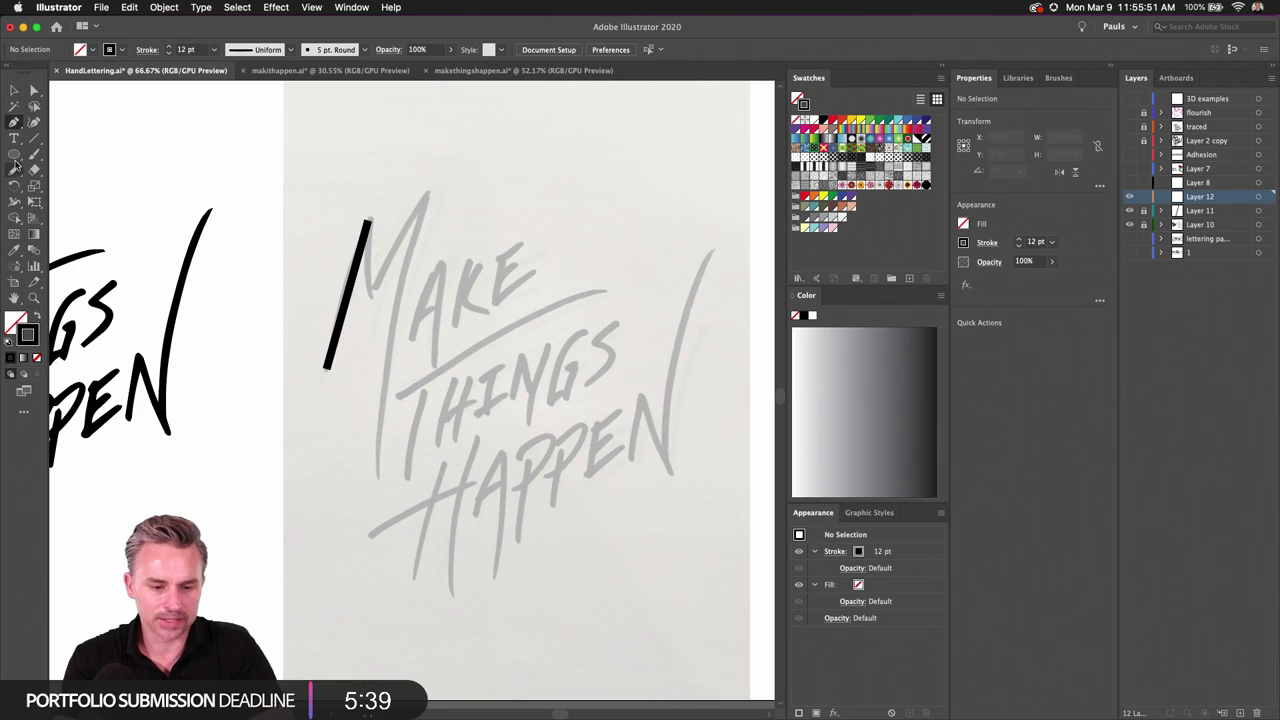
{"action": "left_click", "coordinate": [38, 148]}
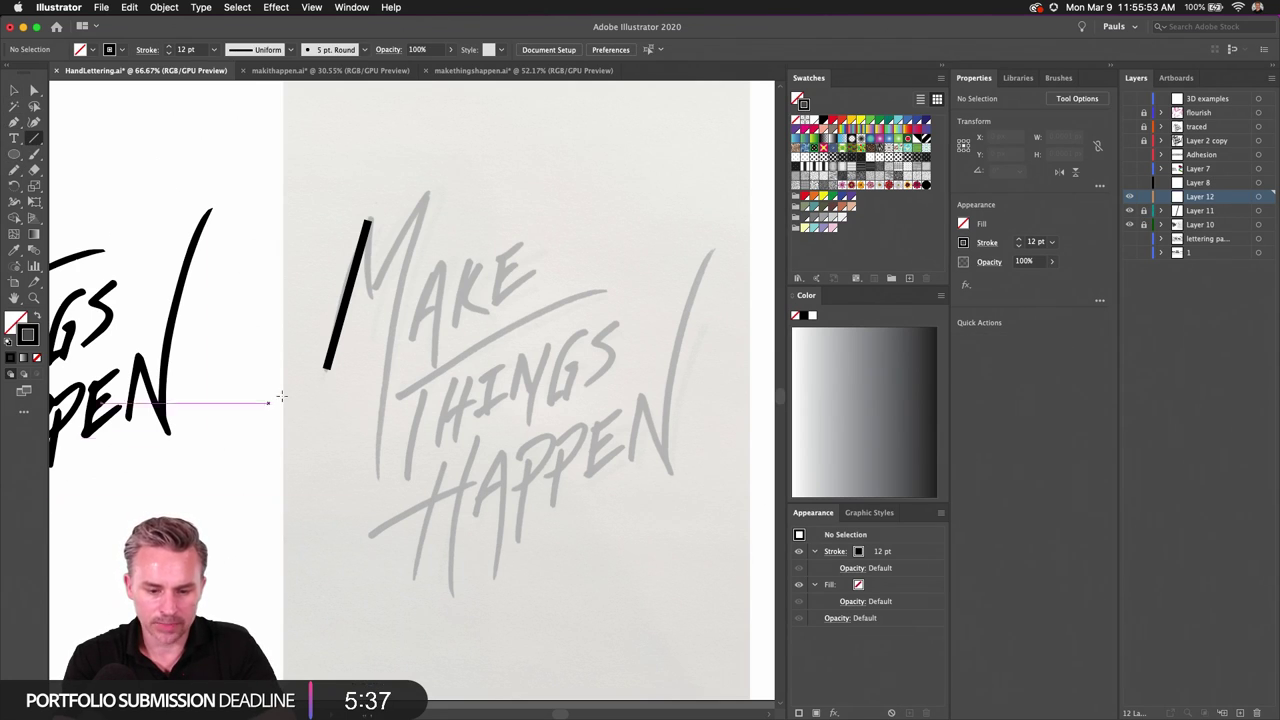
{"action": "mouse_move", "coordinate": [292, 398]}
{"action": "left_mouse_down"}
{"action": "mouse_move", "coordinate": [690, 238]}
{"action": "mouse_move", "coordinate": [718, 208]}
{"action": "left_mouse_up"}
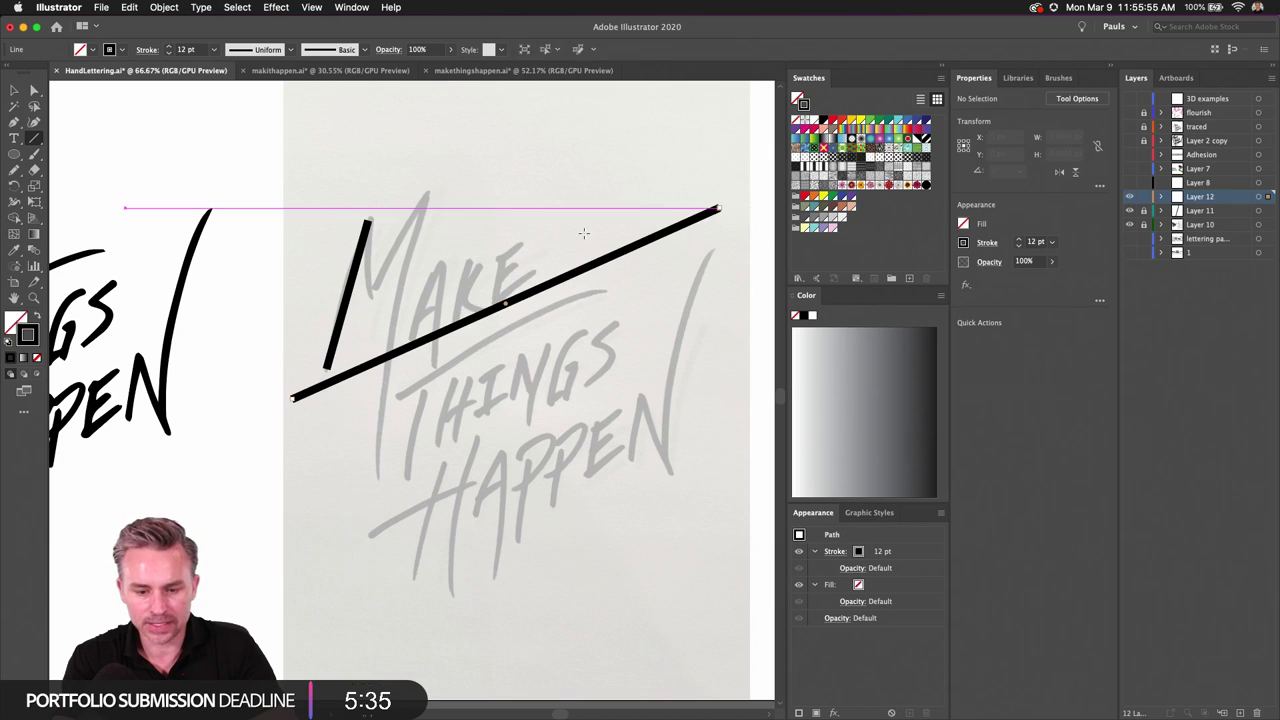
{"action": "key", "text": "v"}
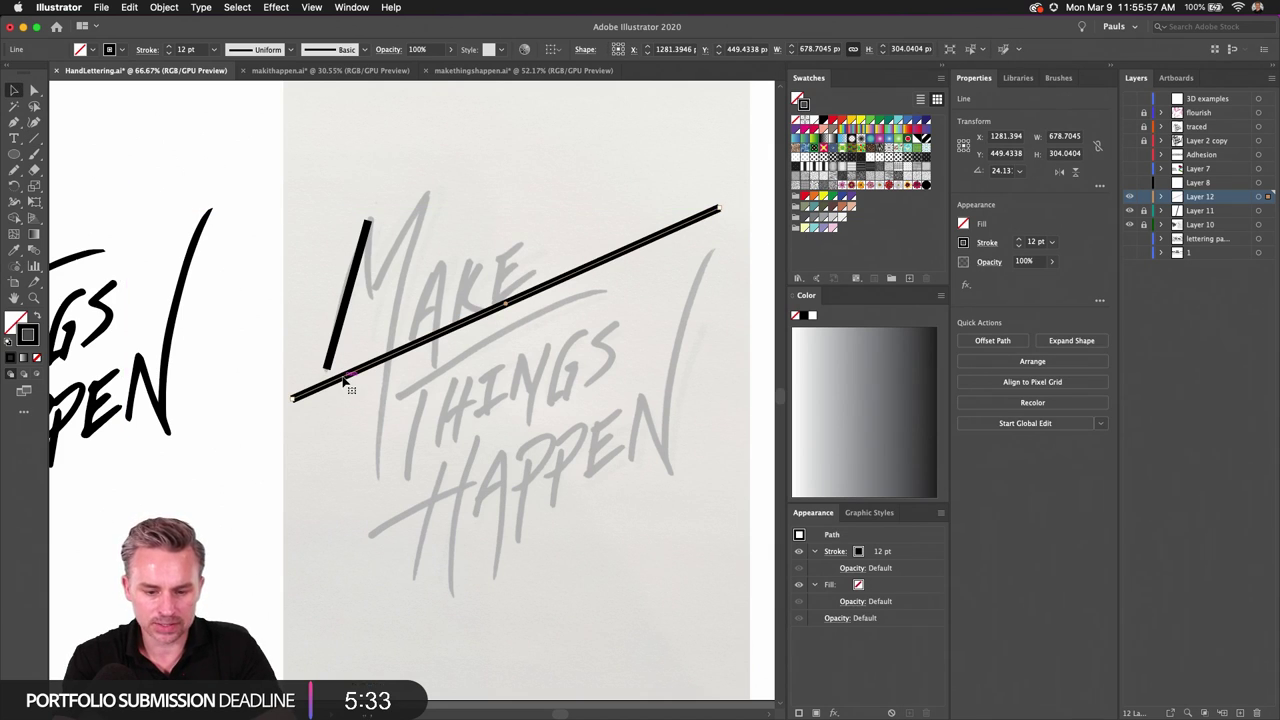
{"action": "left_click_drag", "start_coordinate": [345, 381], "coordinate": [347, 597]}
{"action": "left_click", "coordinate": [270, 346]}
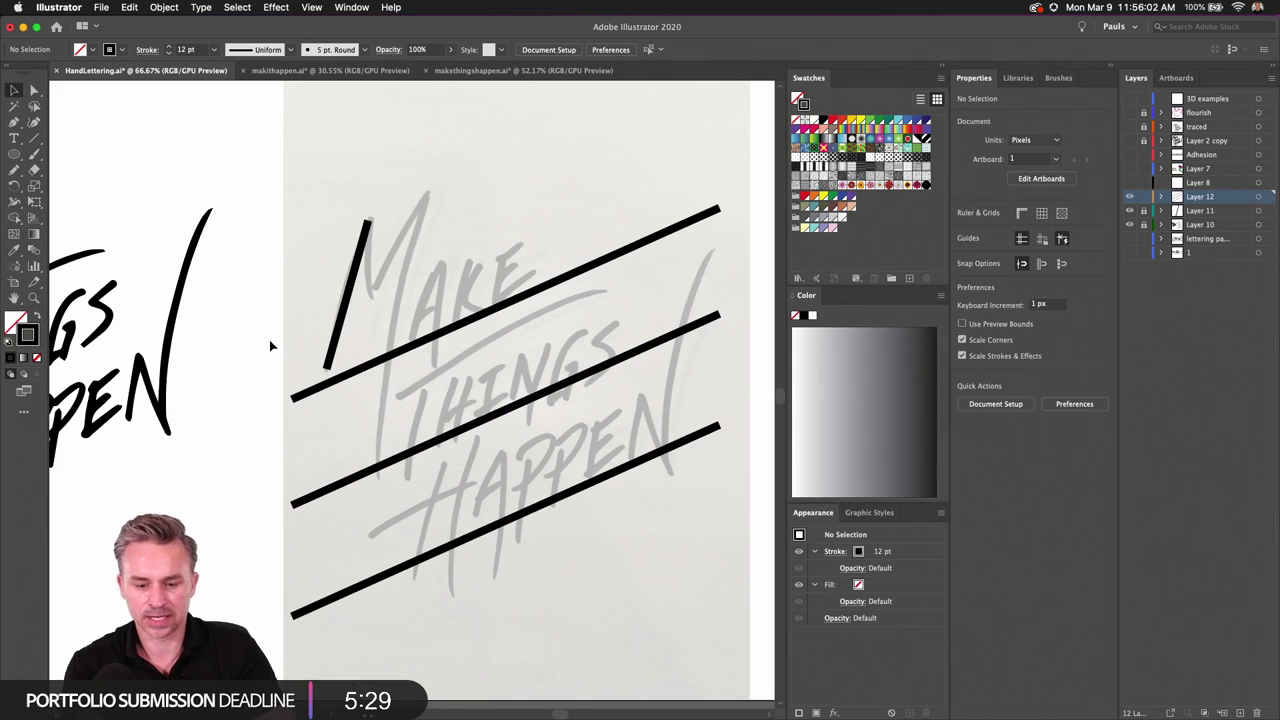
Step: Draw a steep slanted line down the left side and set all guide lines to 5 pt
{"action": "left_click", "coordinate": [35, 139]}
{"action": "left_click_drag", "start_coordinate": [346, 171], "coordinate": [250, 632]}
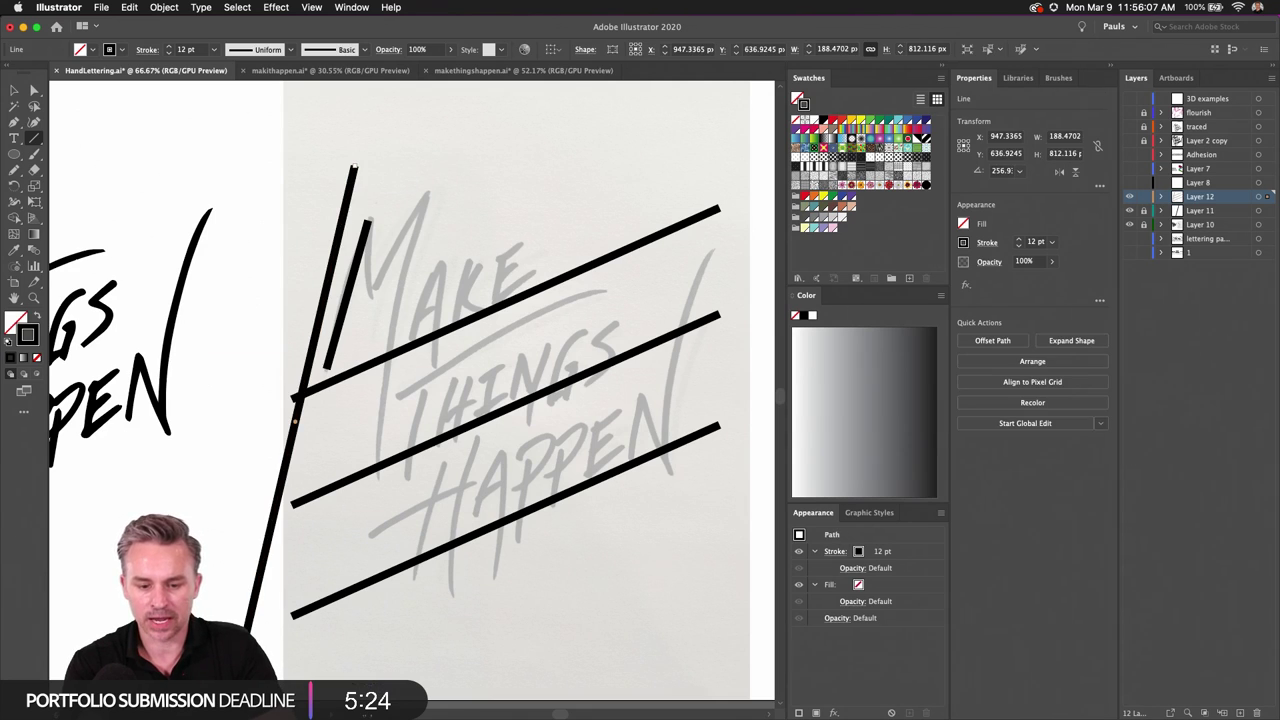
{"action": "key", "text": "v"}
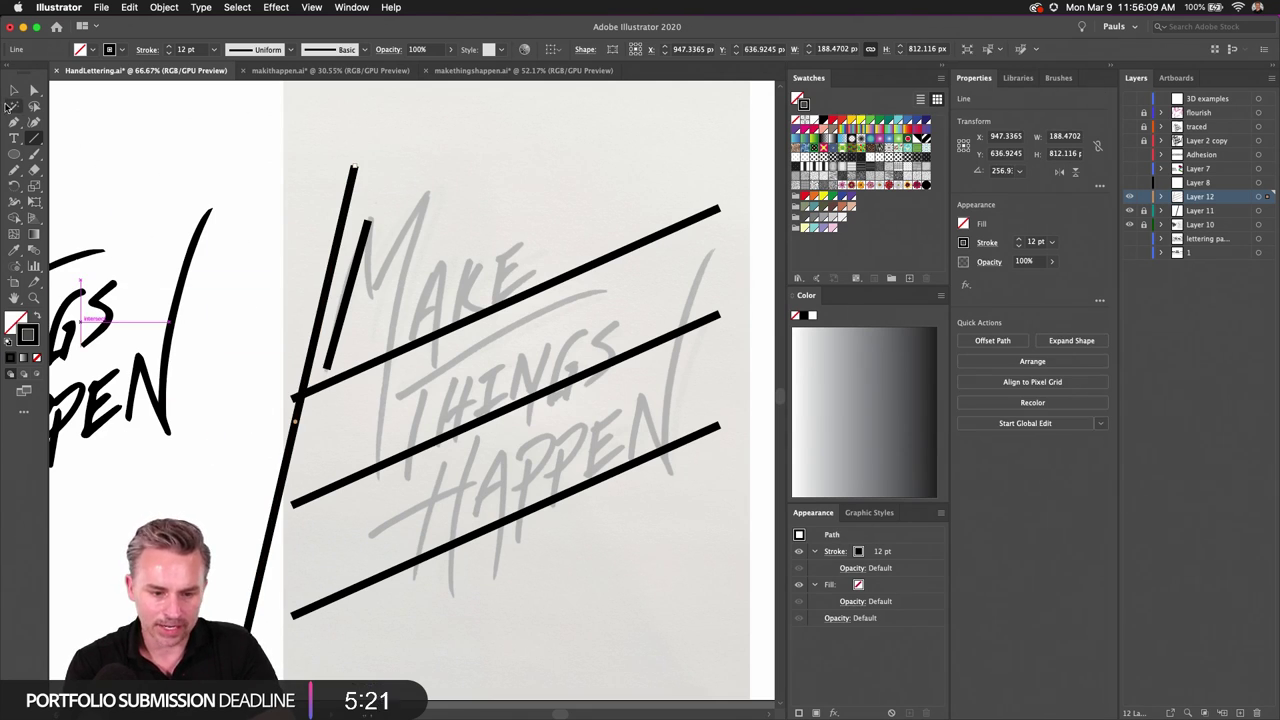
{"action": "left_click_drag", "start_coordinate": [258, 396], "coordinate": [497, 665]}
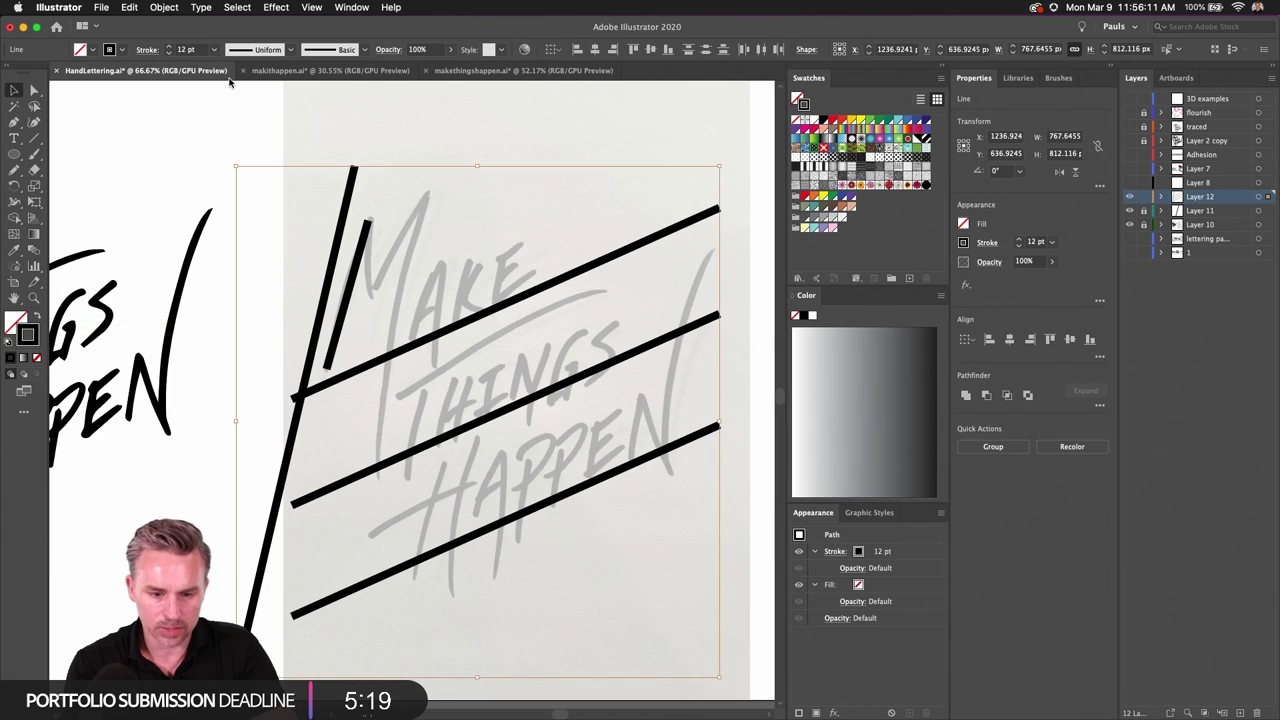
{"action": "left_click", "coordinate": [169, 53]}
{"action": "left_click", "coordinate": [169, 53]}
{"action": "left_click", "coordinate": [169, 53]}
{"action": "left_click", "coordinate": [169, 53]}
{"action": "left_click", "coordinate": [169, 53]}
{"action": "left_click", "coordinate": [169, 53]}
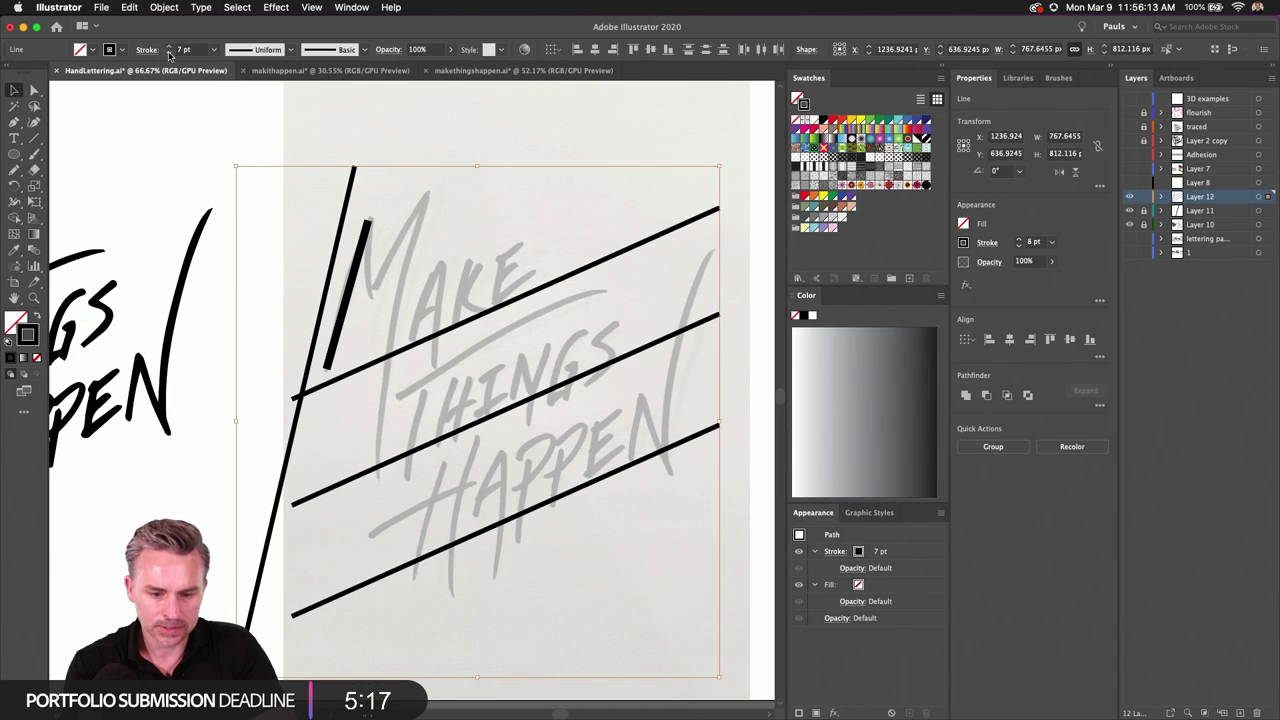
{"action": "left_click", "coordinate": [169, 53]}
Step: Draw a slanted line along the right side and test blending the two long lines, undoing it
{"action": "left_click_drag", "start_coordinate": [338, 262], "coordinate": [752, 222]}
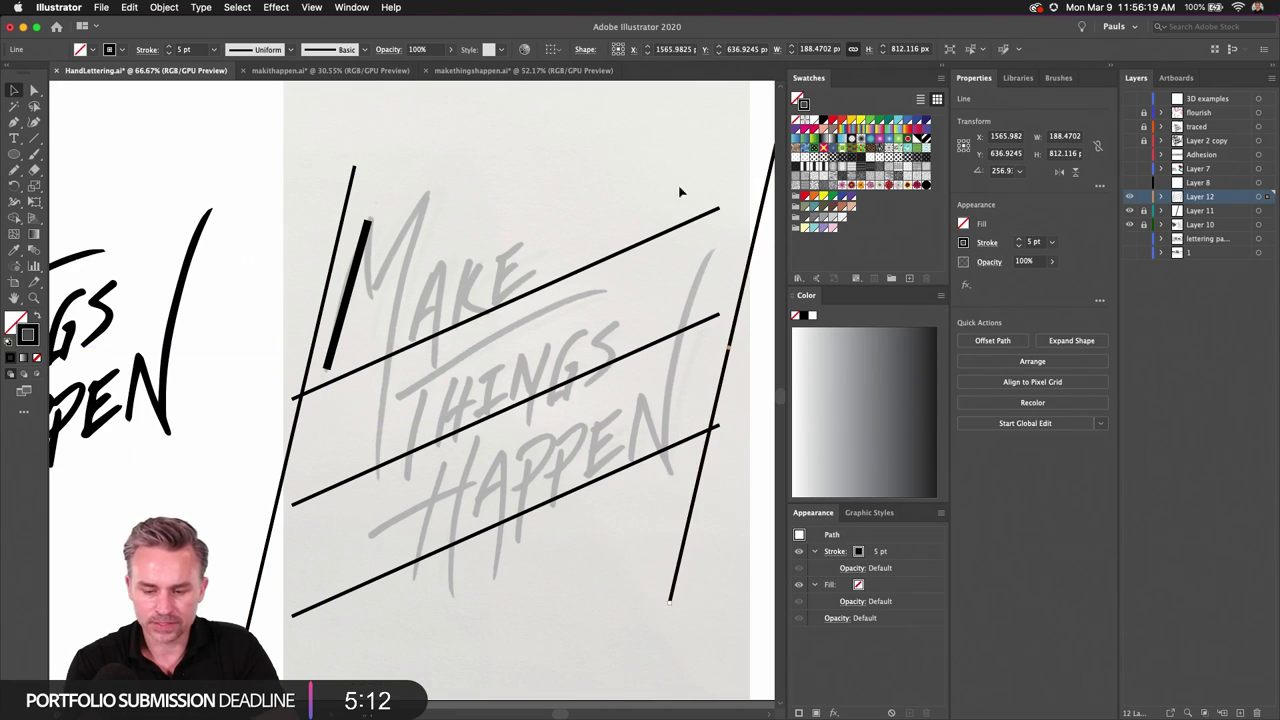
{"action": "left_click", "coordinate": [346, 200], "text": "shift"}
{"action": "scroll", "coordinate": [367, 213], "scroll_direction": "right", "scroll_amount": 4}
{"action": "scroll", "coordinate": [367, 213], "scroll_direction": "left", "scroll_amount": 1}
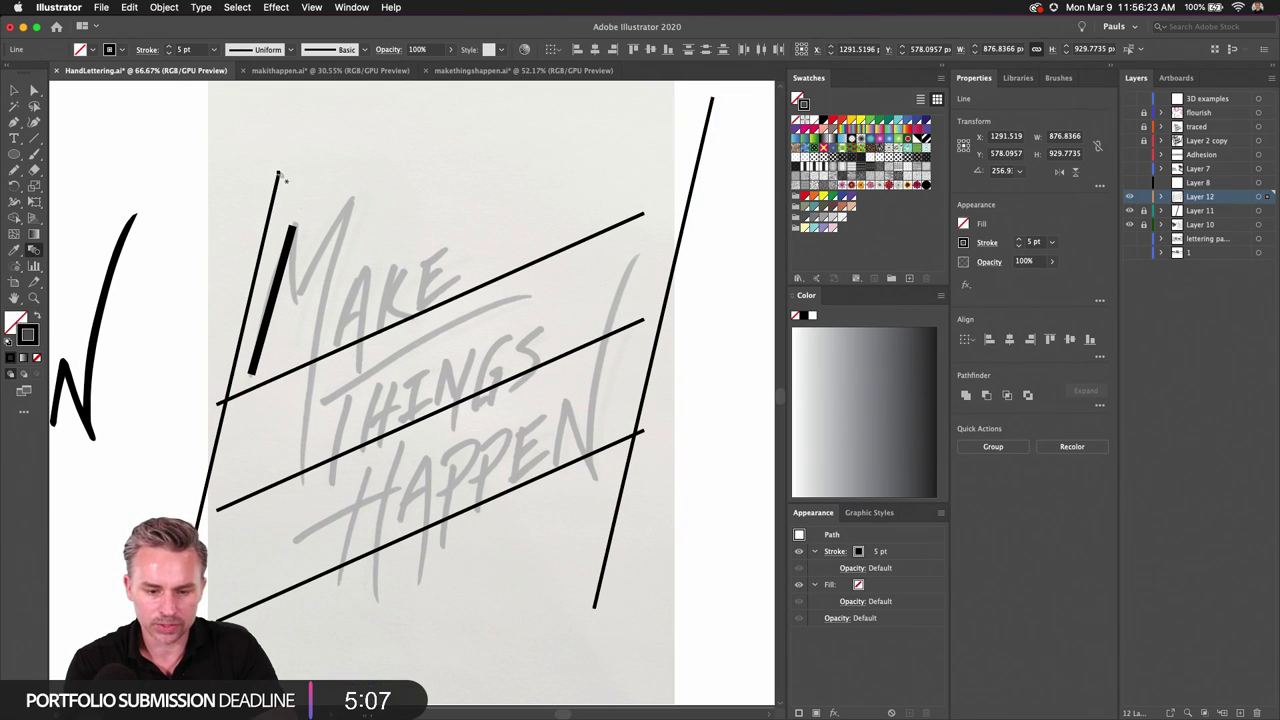
{"action": "key", "text": "super+alt+b"}
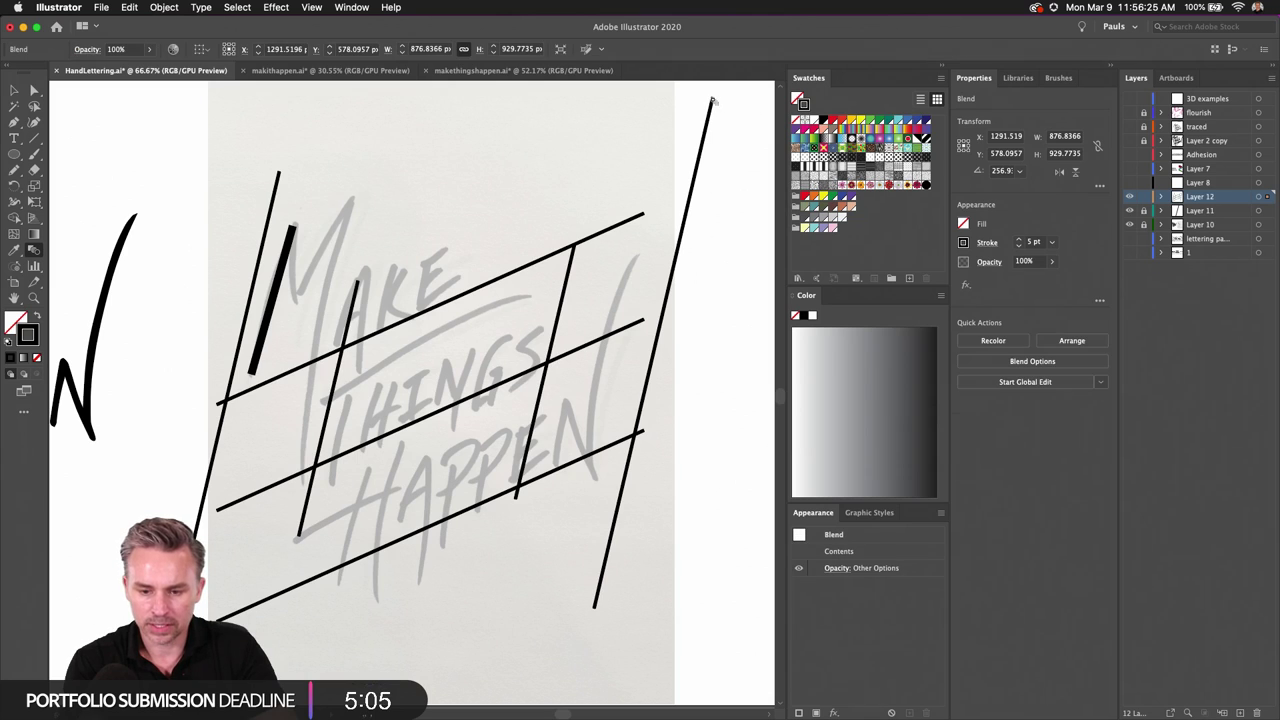
{"action": "key", "text": "super+z"}
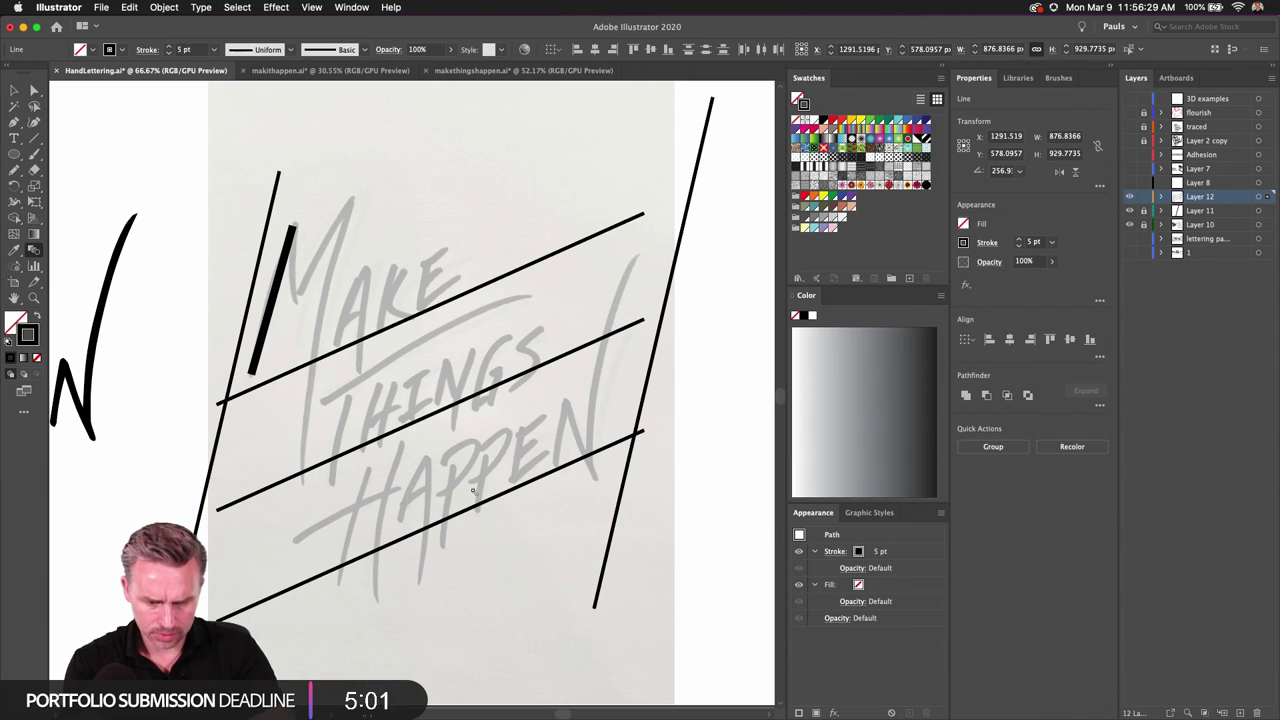
{"action": "key", "text": "super+alt+b"}
{"action": "key", "text": "super+z"}
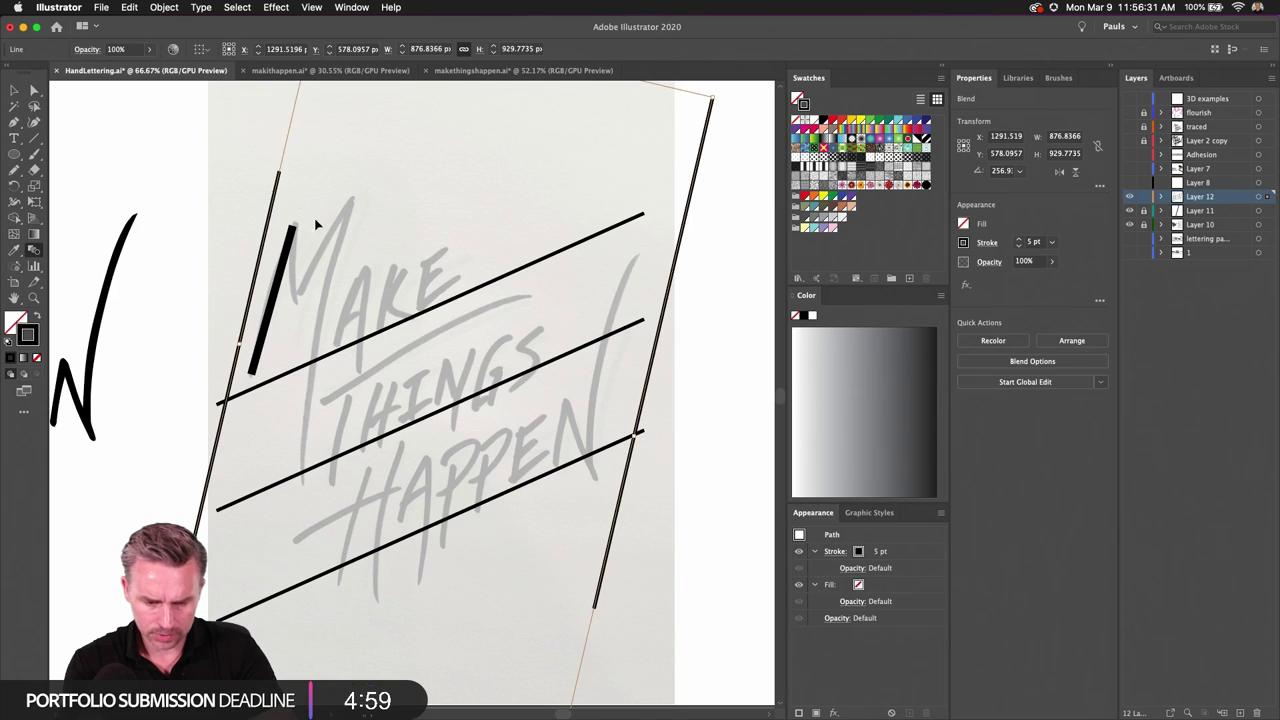
Step: Replace the right long line with an Alt-dragged copy of the left one and blend them
{"action": "left_click", "coordinate": [14, 90]}
{"action": "left_click", "coordinate": [731, 157]}
{"action": "left_click", "coordinate": [705, 134]}
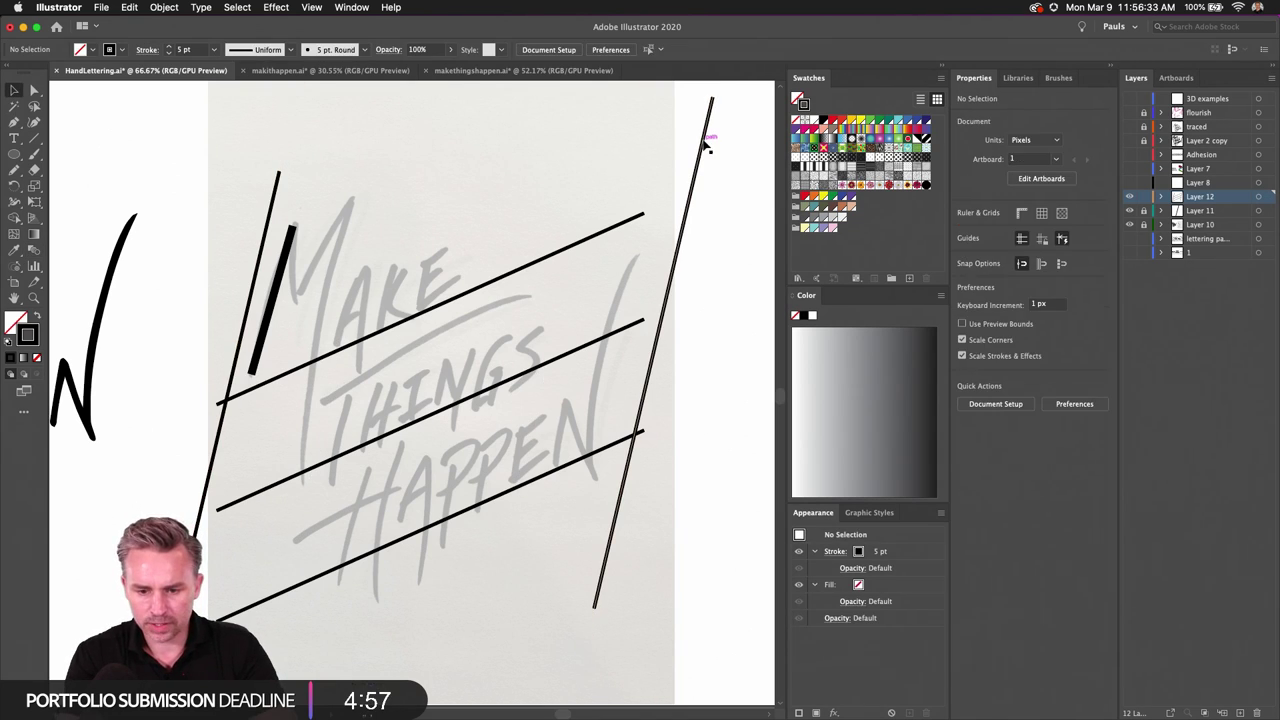
{"action": "key", "text": "Delete"}
{"action": "left_click_drag", "start_coordinate": [262, 226], "coordinate": [716, 160]}
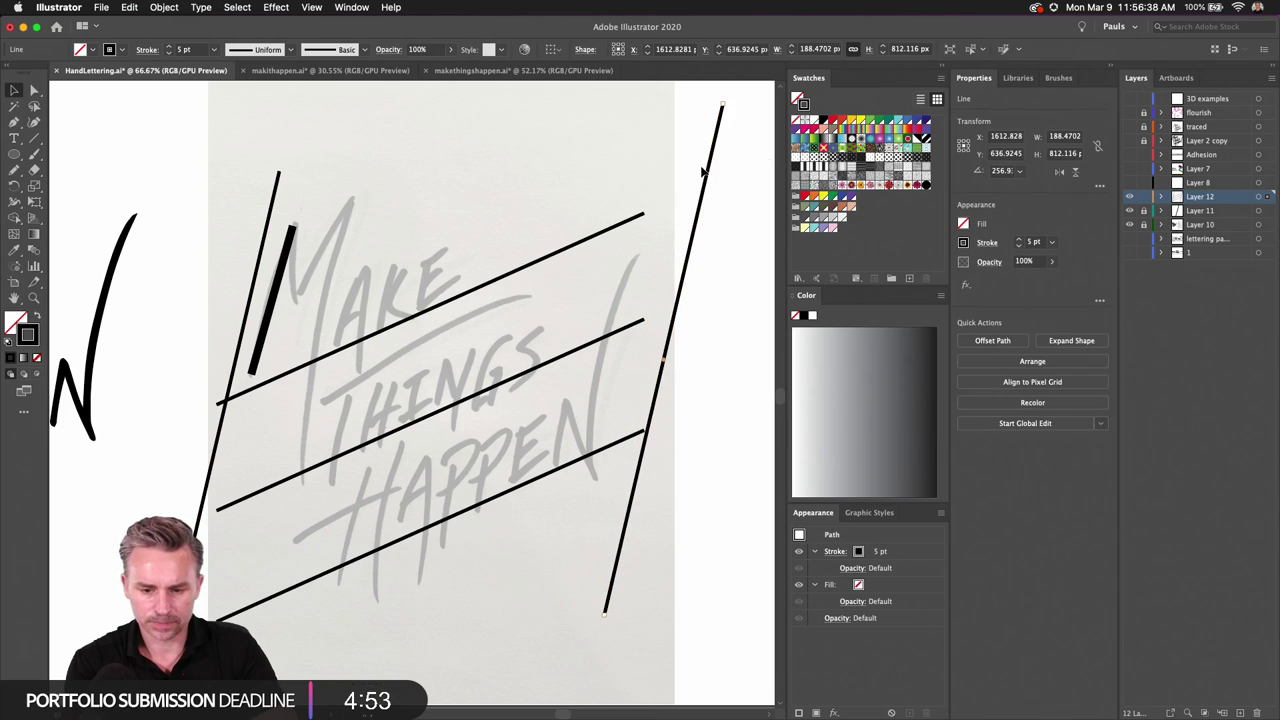
{"action": "left_click", "coordinate": [32, 252]}
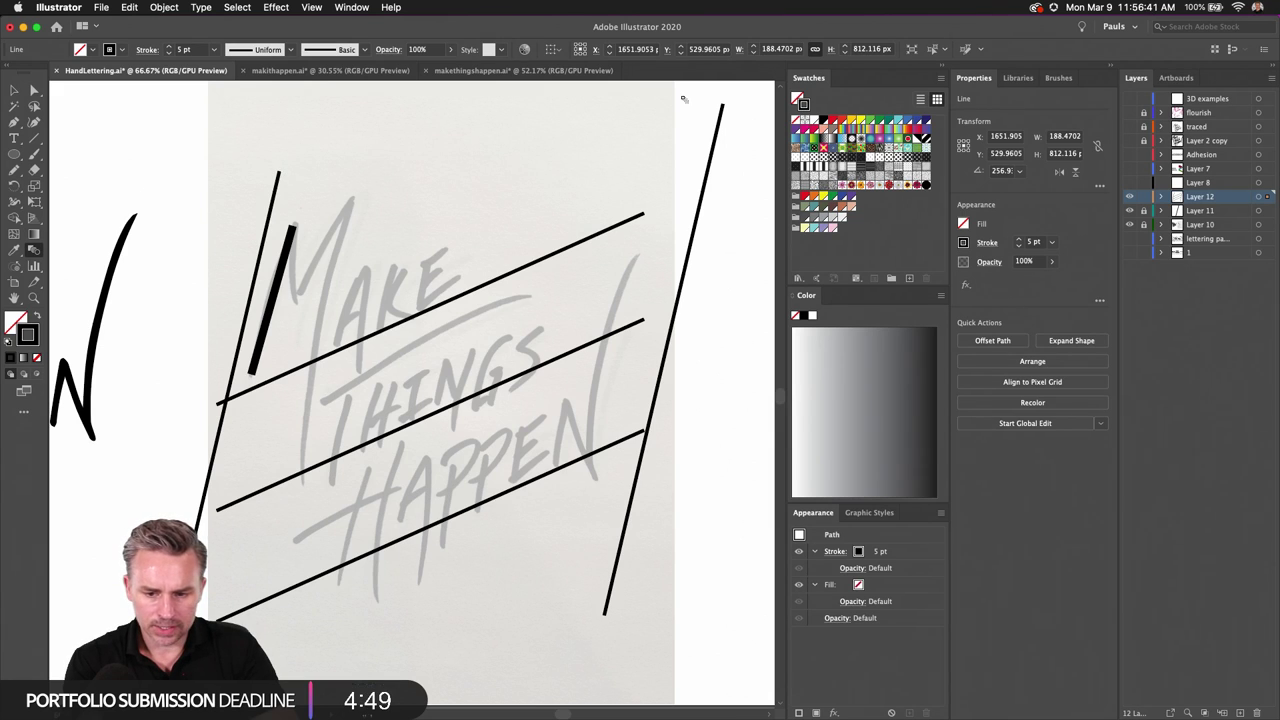
{"action": "left_click", "coordinate": [724, 107]}
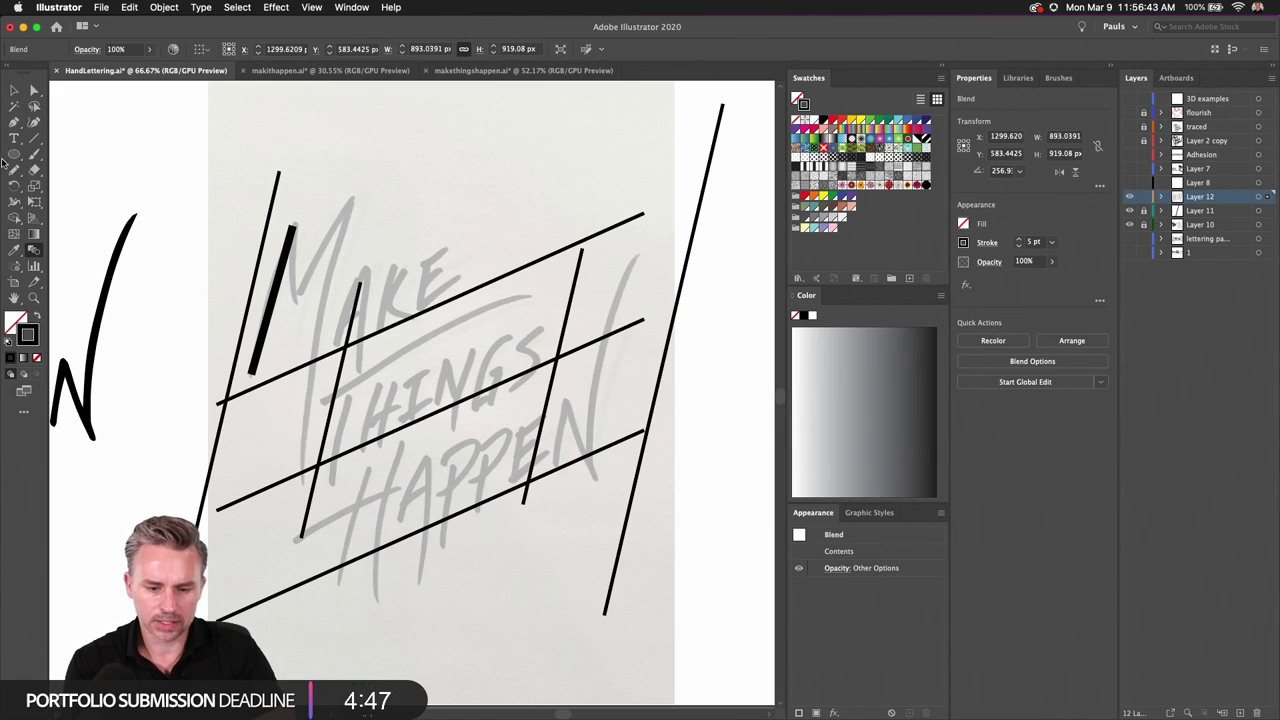
Step: Set the blend's Spacing to Specified Steps with 9 steps
{"action": "left_click", "coordinate": [13, 90]}
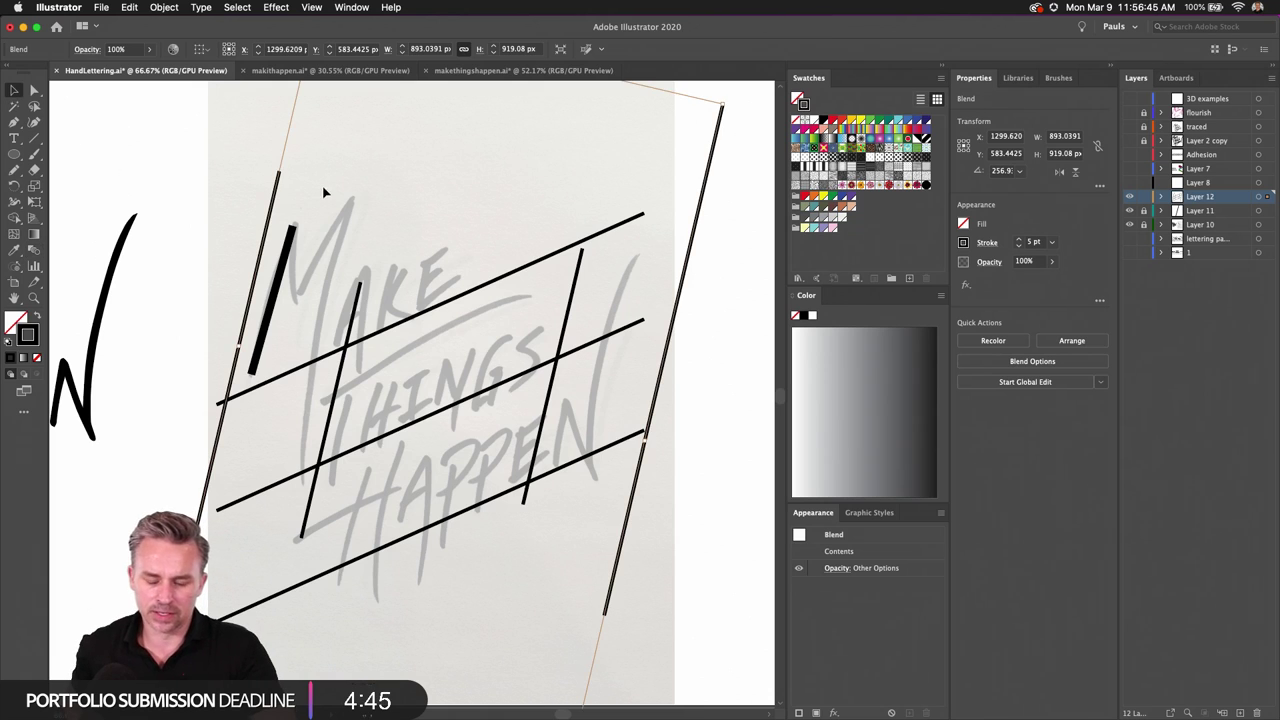
{"action": "double_click", "coordinate": [33, 251]}
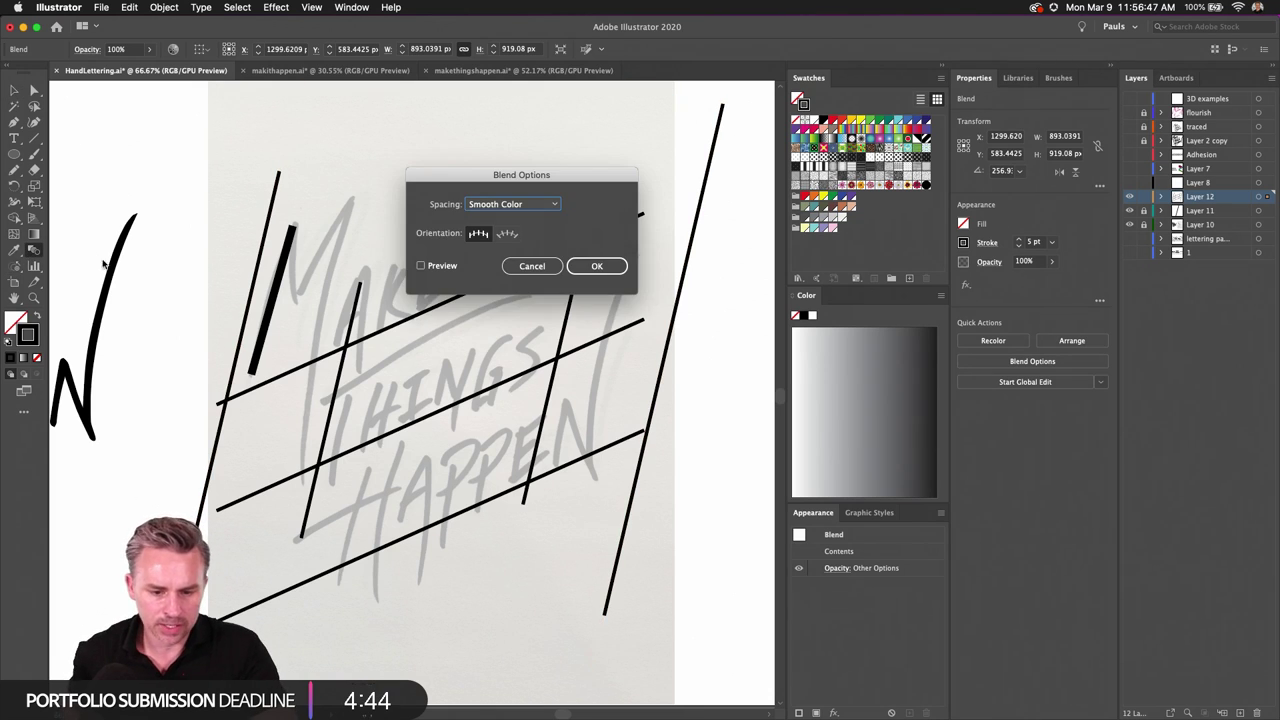
{"action": "left_click", "coordinate": [505, 206]}
{"action": "left_click", "coordinate": [505, 236]}
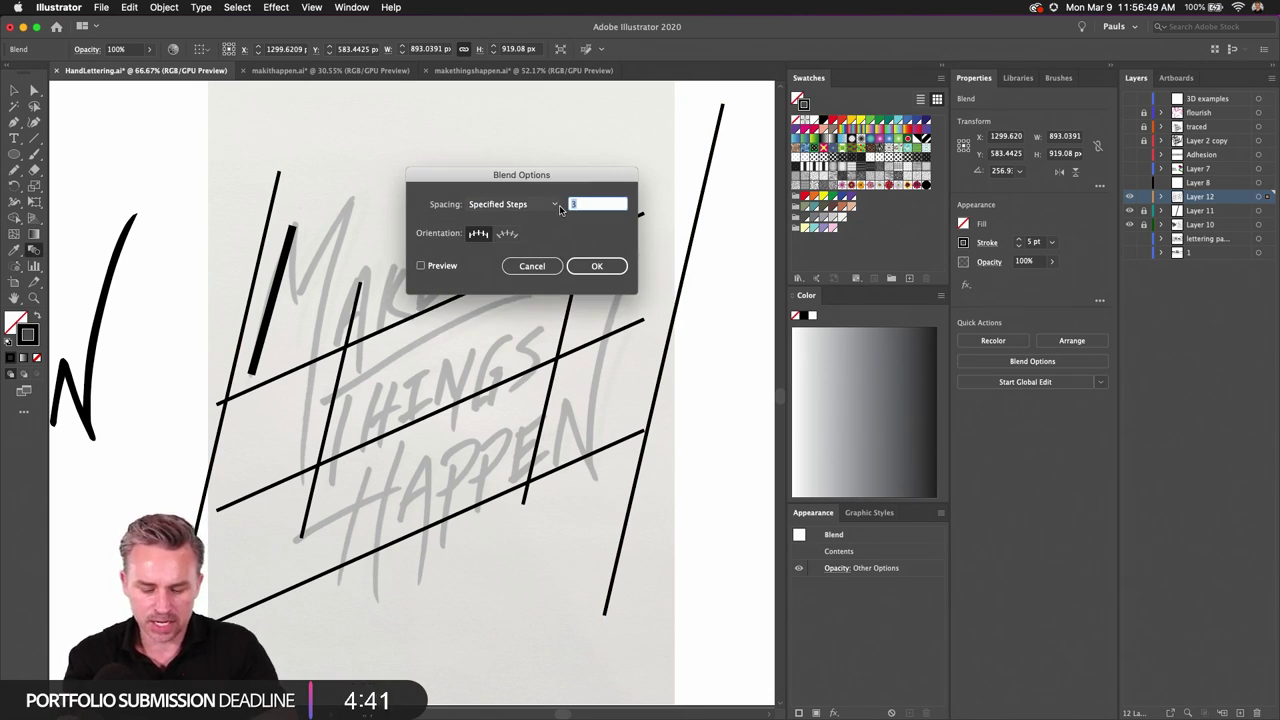
{"action": "left_click", "coordinate": [420, 266]}
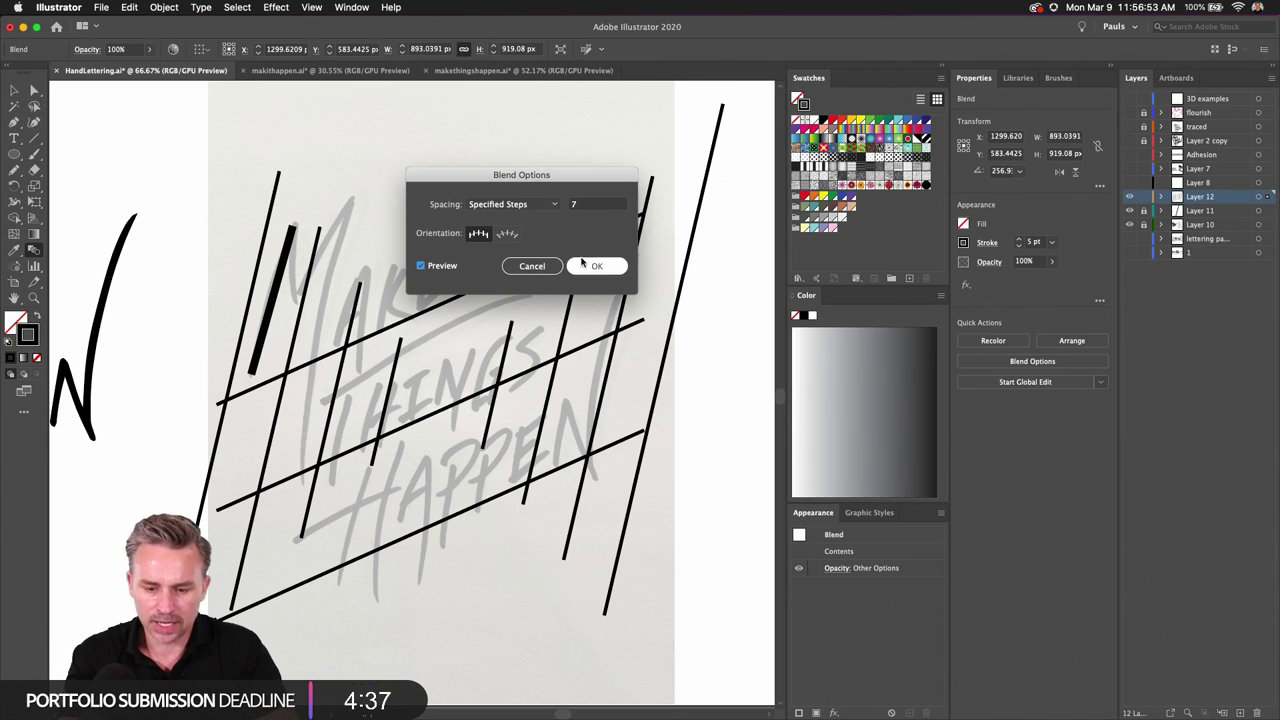
{"action": "key", "text": "Tab"}
{"action": "type", "text": "9"}
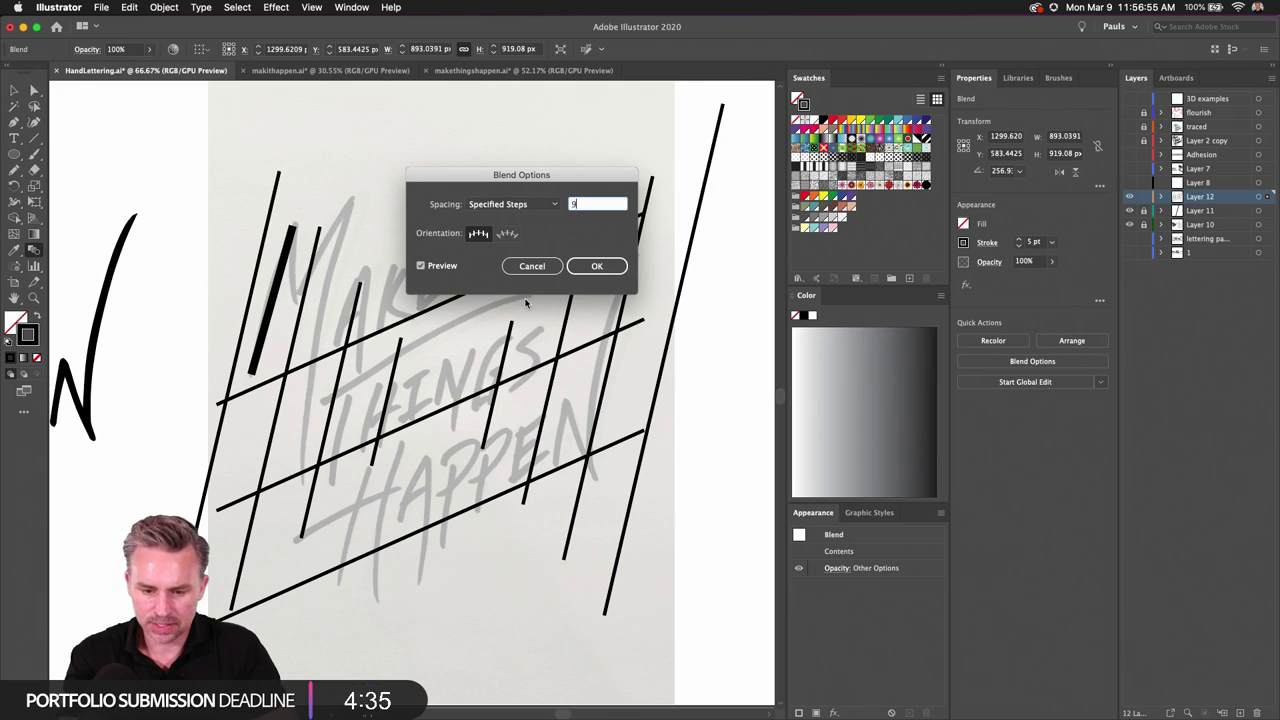
{"action": "left_click", "coordinate": [591, 268]}
Step: Stretch the blend spine's end anchor toward the top right, then marquee-select all grid lines
{"action": "left_click", "coordinate": [34, 90]}
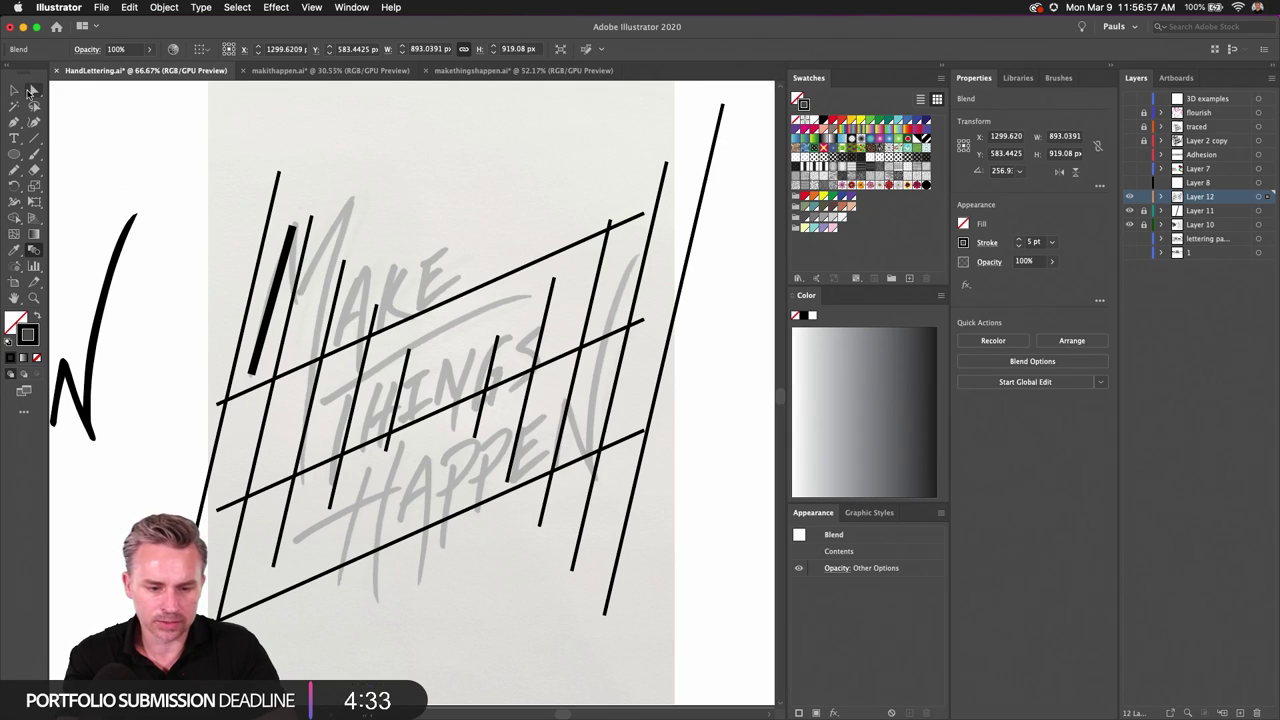
{"action": "left_click", "coordinate": [607, 614]}
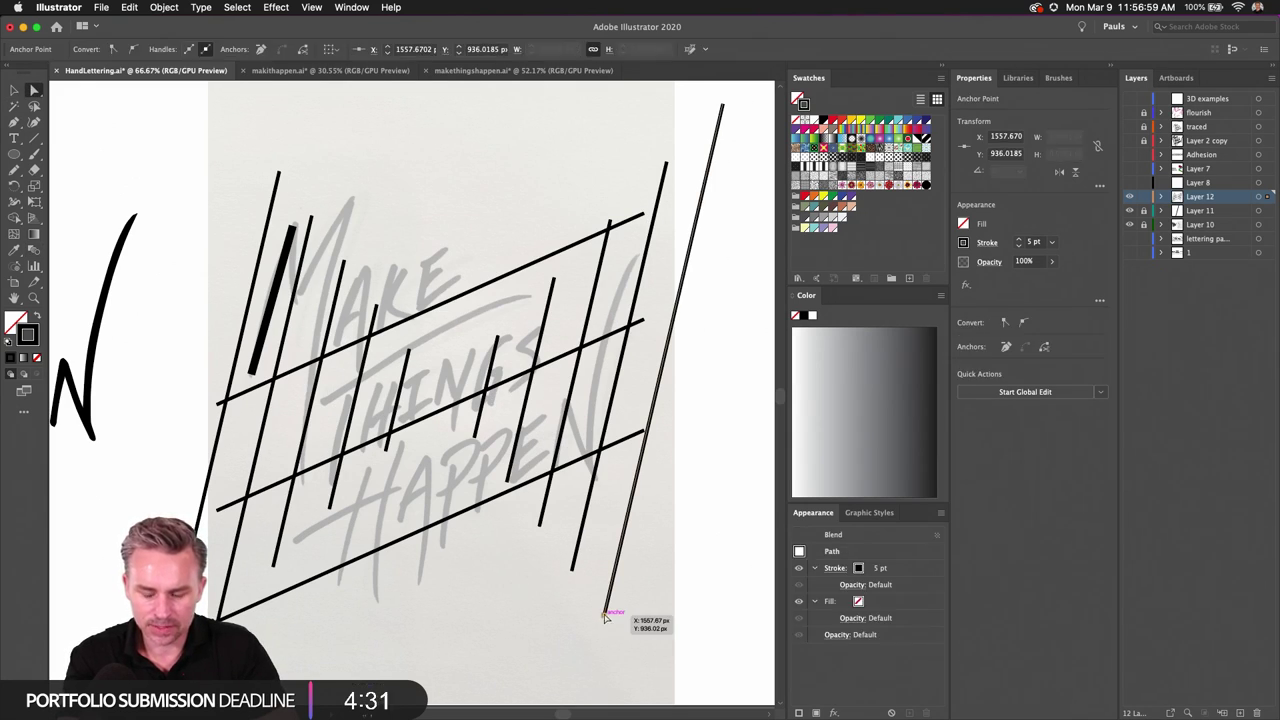
{"action": "left_click_drag", "start_coordinate": [722, 104], "coordinate": [766, 92]}
{"action": "scroll", "coordinate": [400, 380], "scroll_direction": "left", "scroll_amount": 5}
{"action": "scroll", "coordinate": [400, 380], "scroll_direction": "right", "scroll_amount": 5}
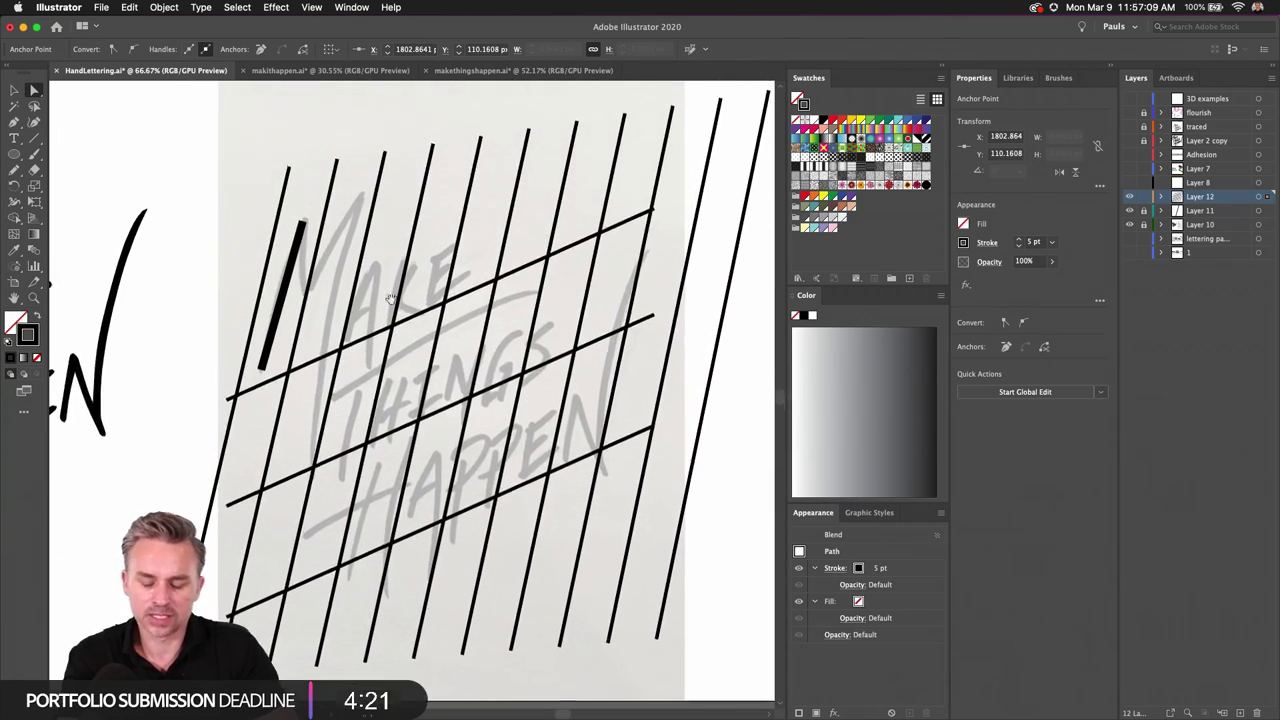
{"action": "left_click", "coordinate": [12, 90]}
{"action": "left_click", "coordinate": [182, 360]}
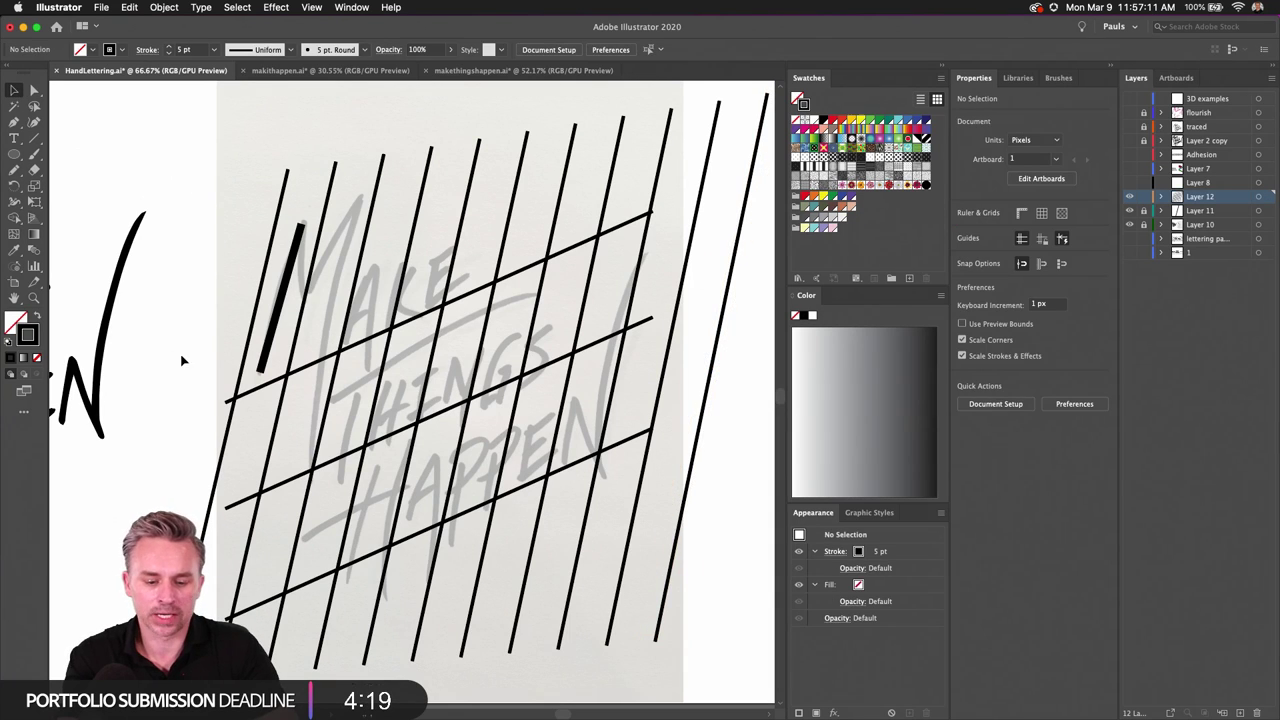
{"action": "left_click_drag", "start_coordinate": [188, 390], "coordinate": [714, 614]}
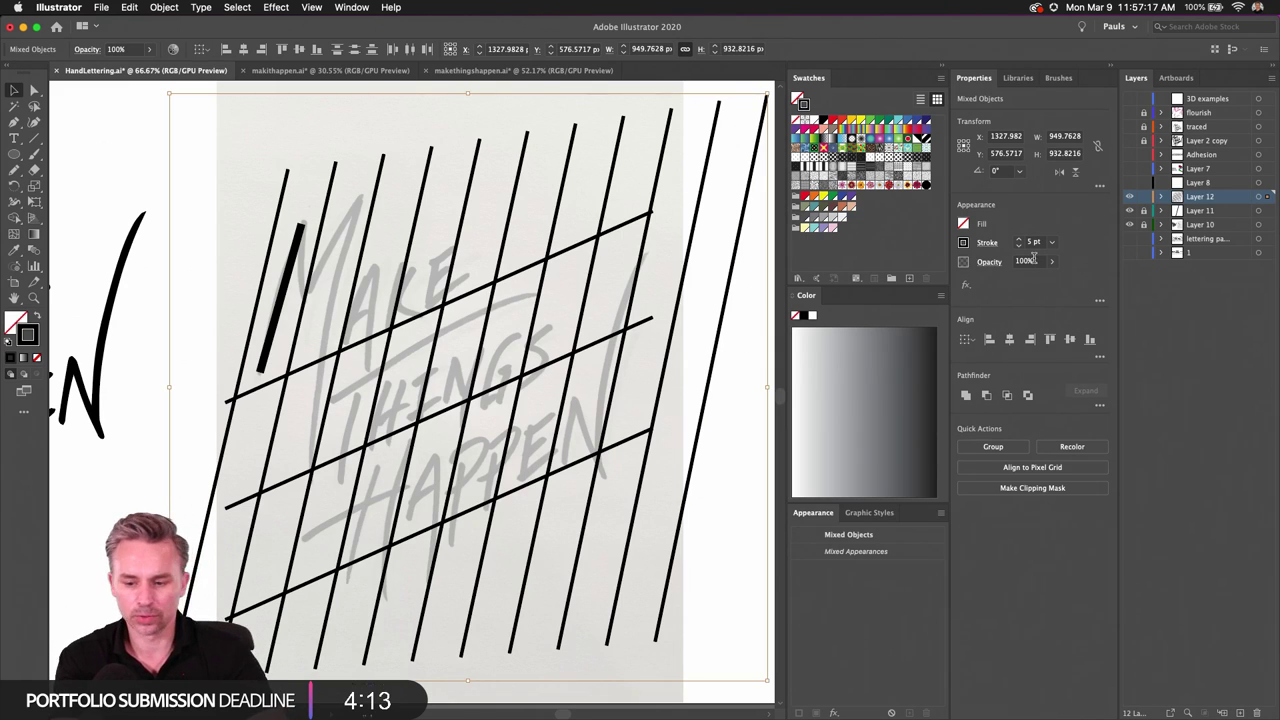
Step: Hide the grid layer, make Layer 11 active, and zoom in on the MAKE lettering
{"action": "left_click", "coordinate": [1130, 197]}
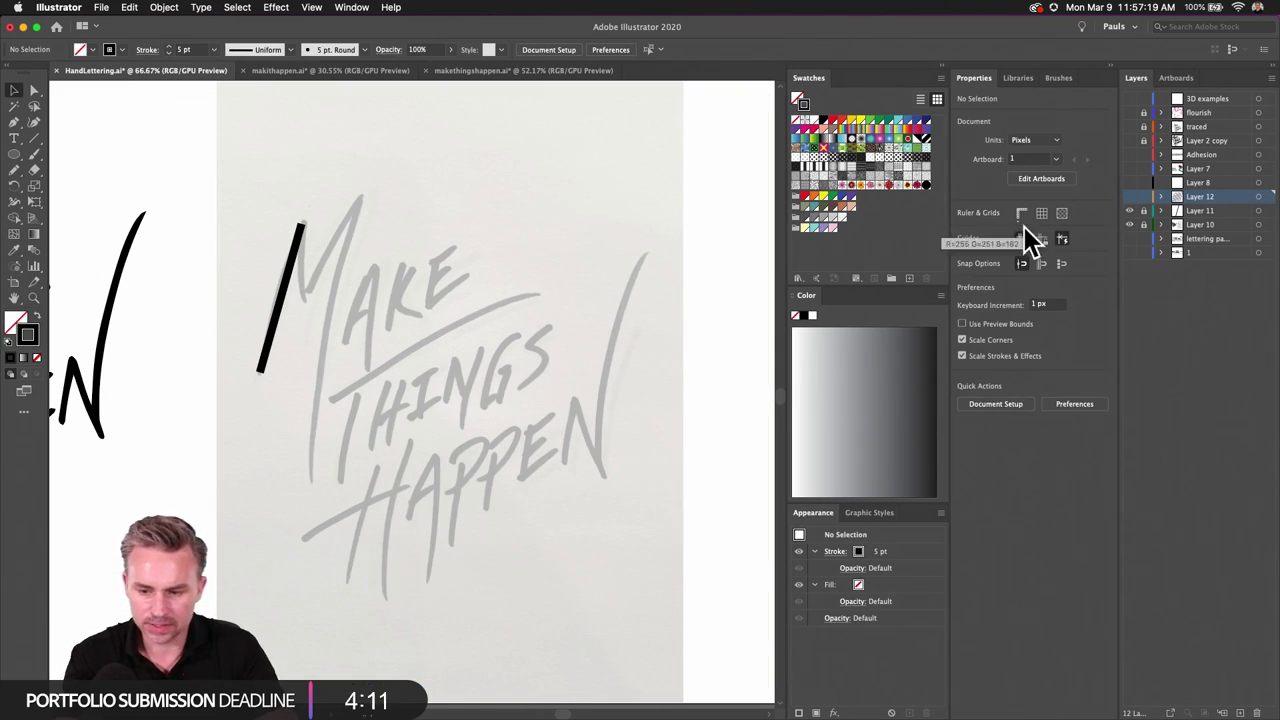
{"action": "left_click", "coordinate": [1145, 212]}
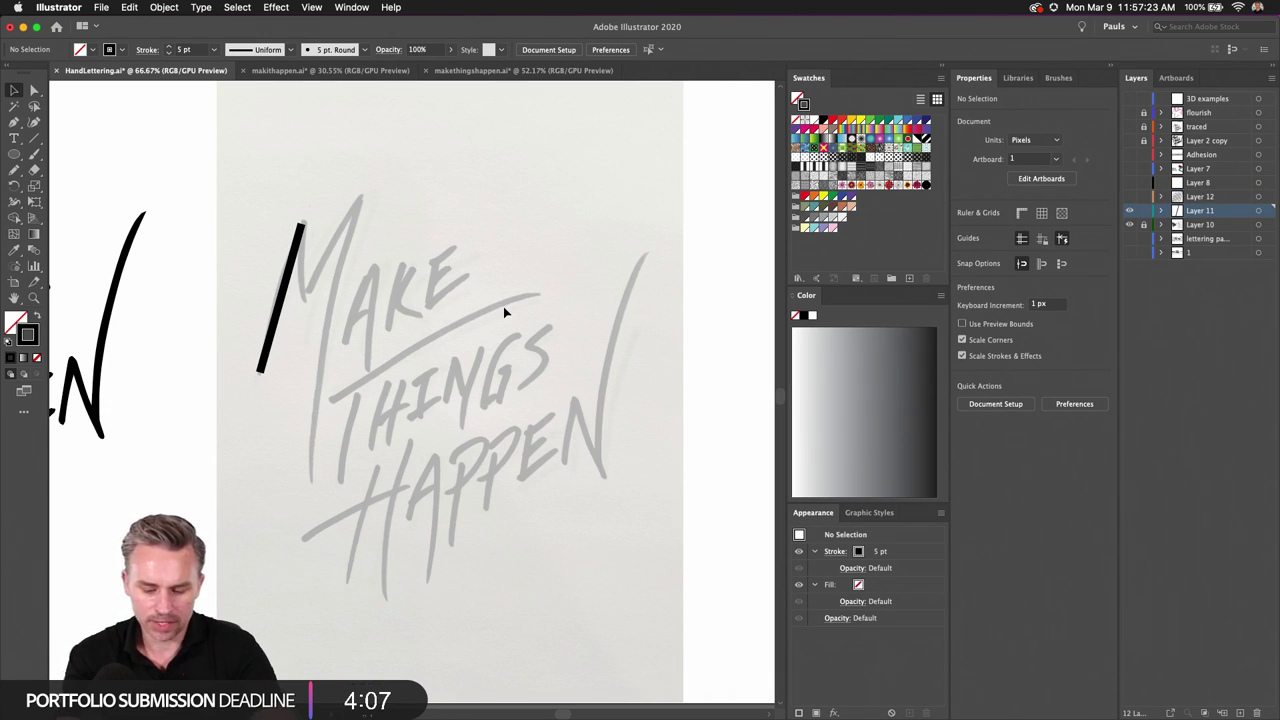
{"action": "key", "text": "super+equal"}
{"action": "key", "text": "super+equal"}
{"action": "scroll", "coordinate": [619, 597], "scroll_direction": "up", "scroll_amount": 3}
{"action": "scroll", "coordinate": [619, 597], "scroll_direction": "left", "scroll_amount": 3}
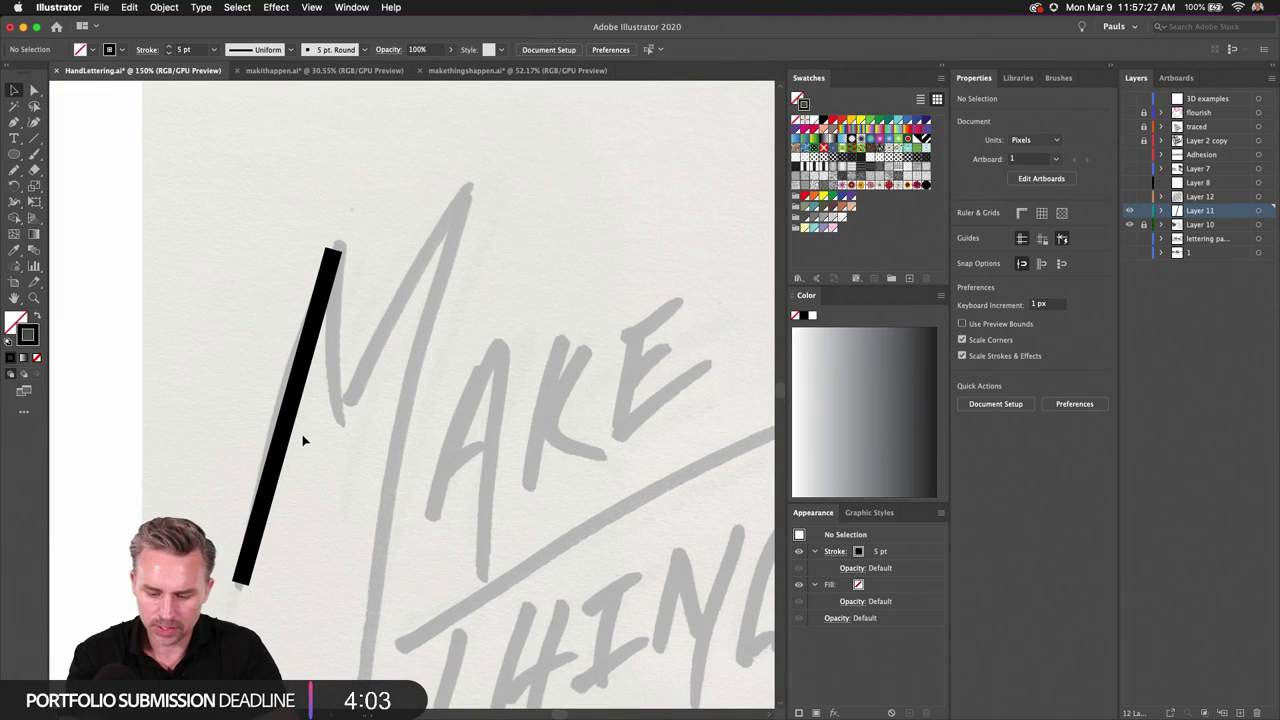
Step: Continue the black M stroke through its downstroke, next peak and curving final leg
{"action": "key", "text": "p"}
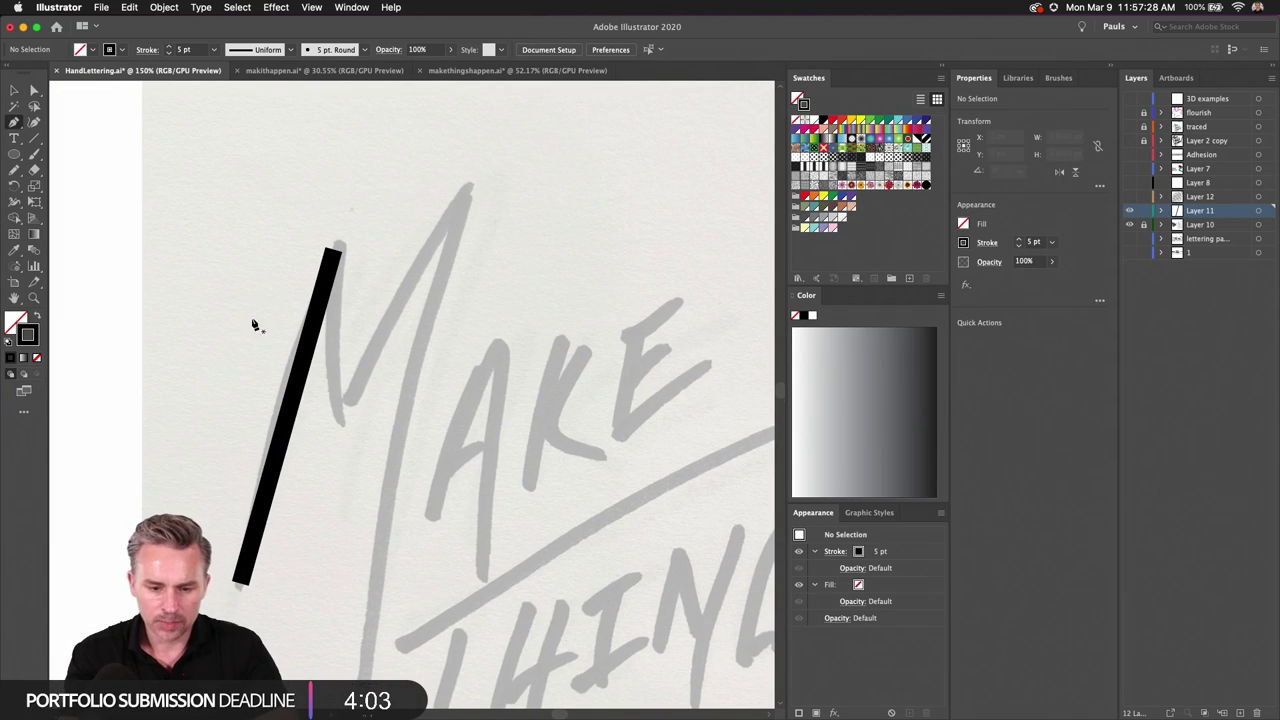
{"action": "left_click", "coordinate": [336, 250]}
{"action": "left_click", "coordinate": [343, 418]}
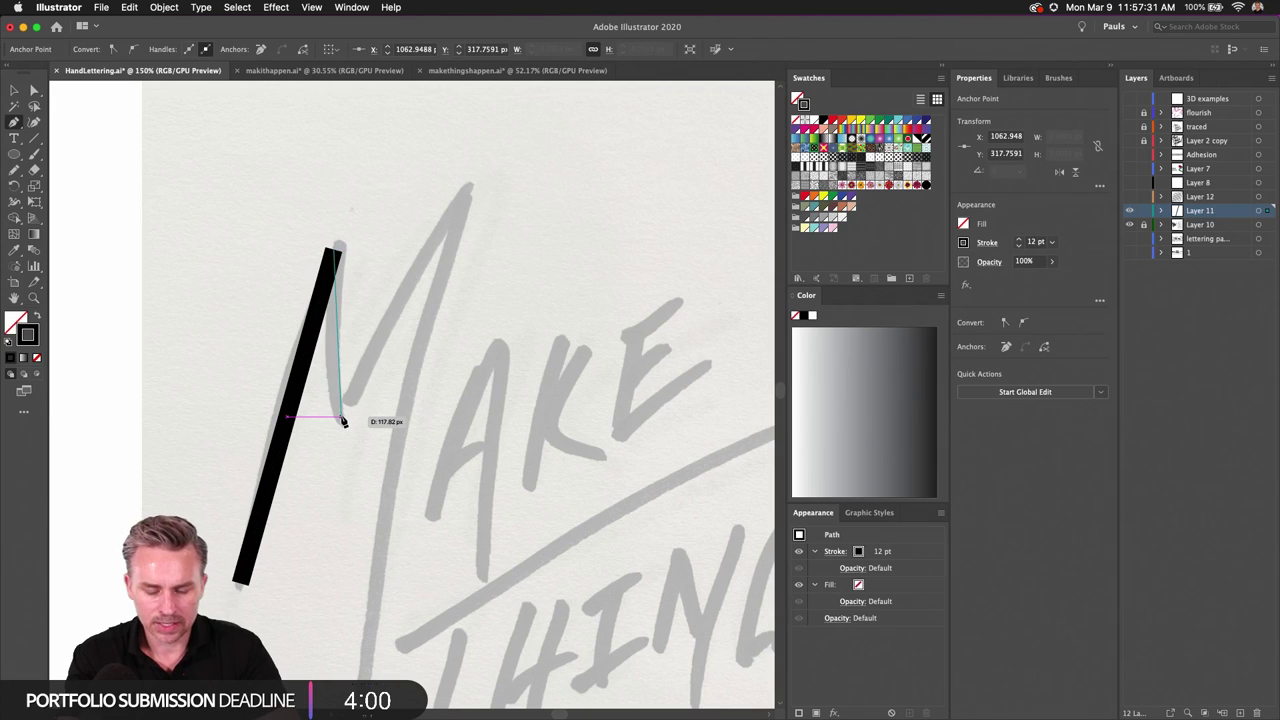
{"action": "left_click", "coordinate": [466, 192]}
{"action": "scroll", "coordinate": [352, 409], "scroll_direction": "down", "scroll_amount": 5}
{"action": "scroll", "coordinate": [352, 409], "scroll_direction": "left", "scroll_amount": 1}
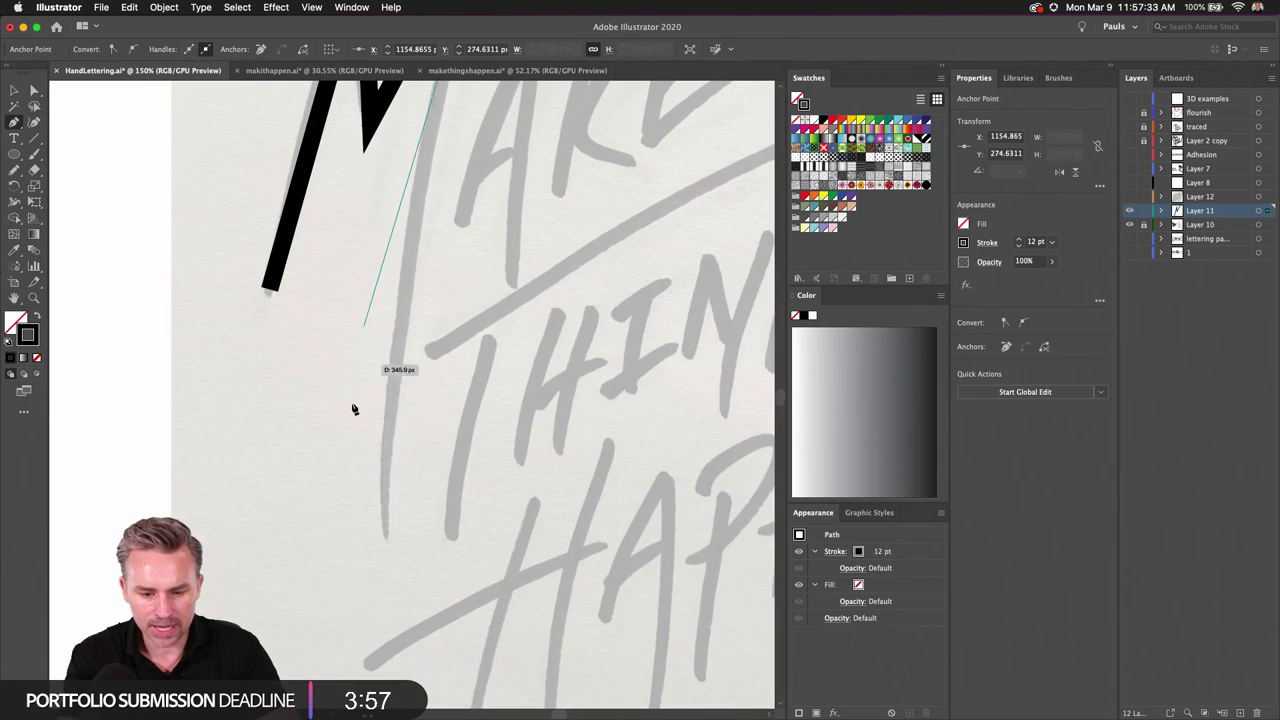
{"action": "mouse_move", "coordinate": [384, 516]}
{"action": "left_mouse_down"}
{"action": "mouse_move", "coordinate": [377, 609]}
{"action": "mouse_move", "coordinate": [420, 662]}
{"action": "left_mouse_up"}
{"action": "scroll", "coordinate": [400, 400], "scroll_direction": "up", "scroll_amount": 8}
{"action": "scroll", "coordinate": [377, 521], "scroll_direction": "down", "scroll_amount": 3}
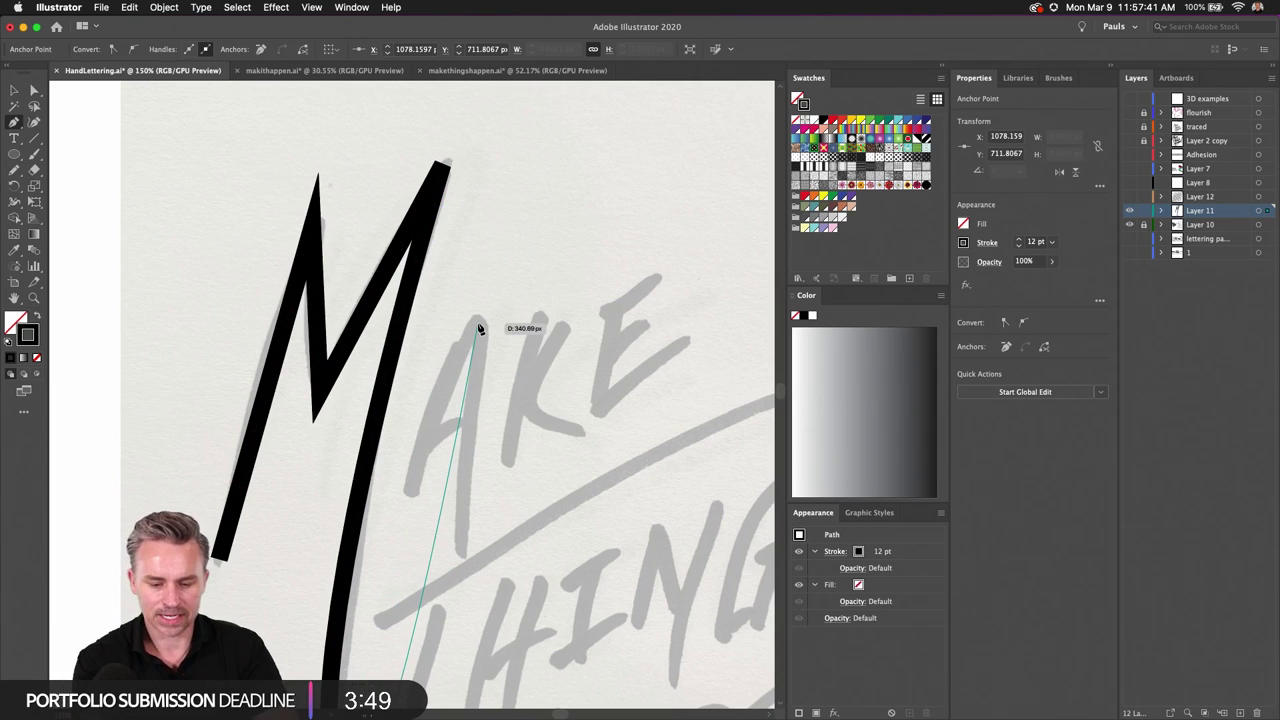
Step: Draw the A as one peaked black stroke and deselect it
{"action": "left_click", "coordinate": [412, 490]}
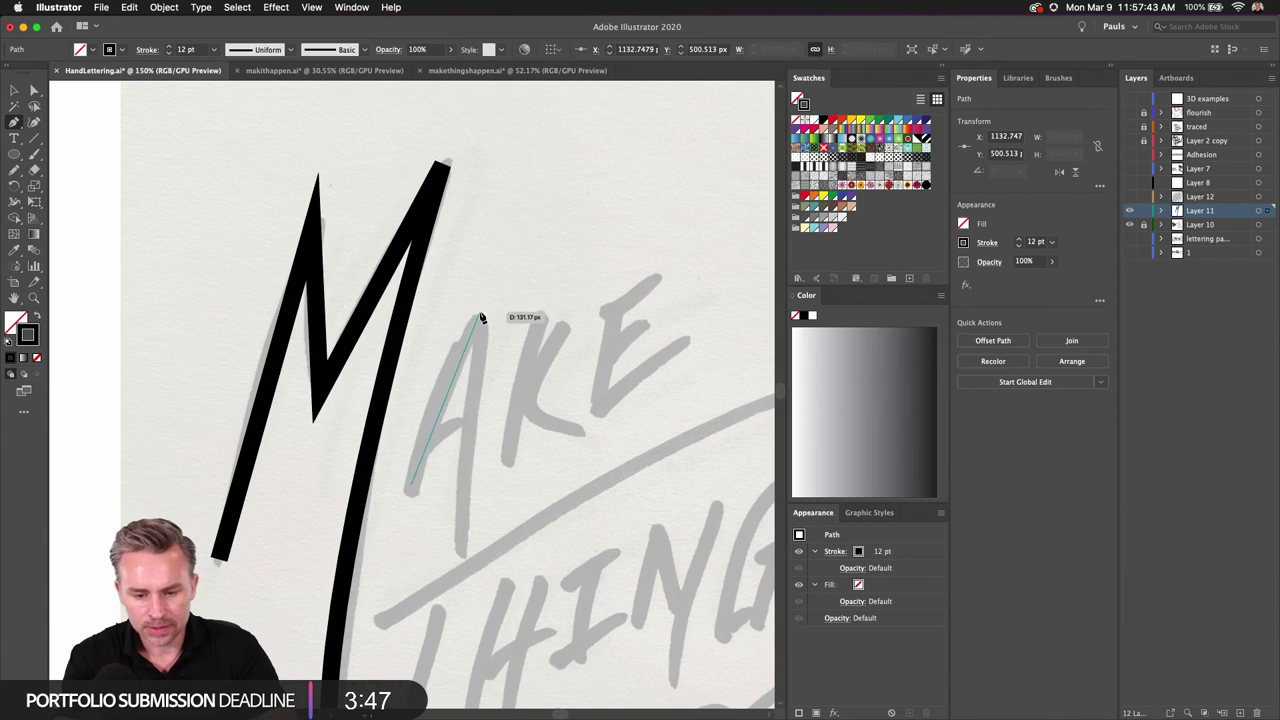
{"action": "left_click", "coordinate": [480, 318]}
{"action": "left_click", "coordinate": [463, 548]}
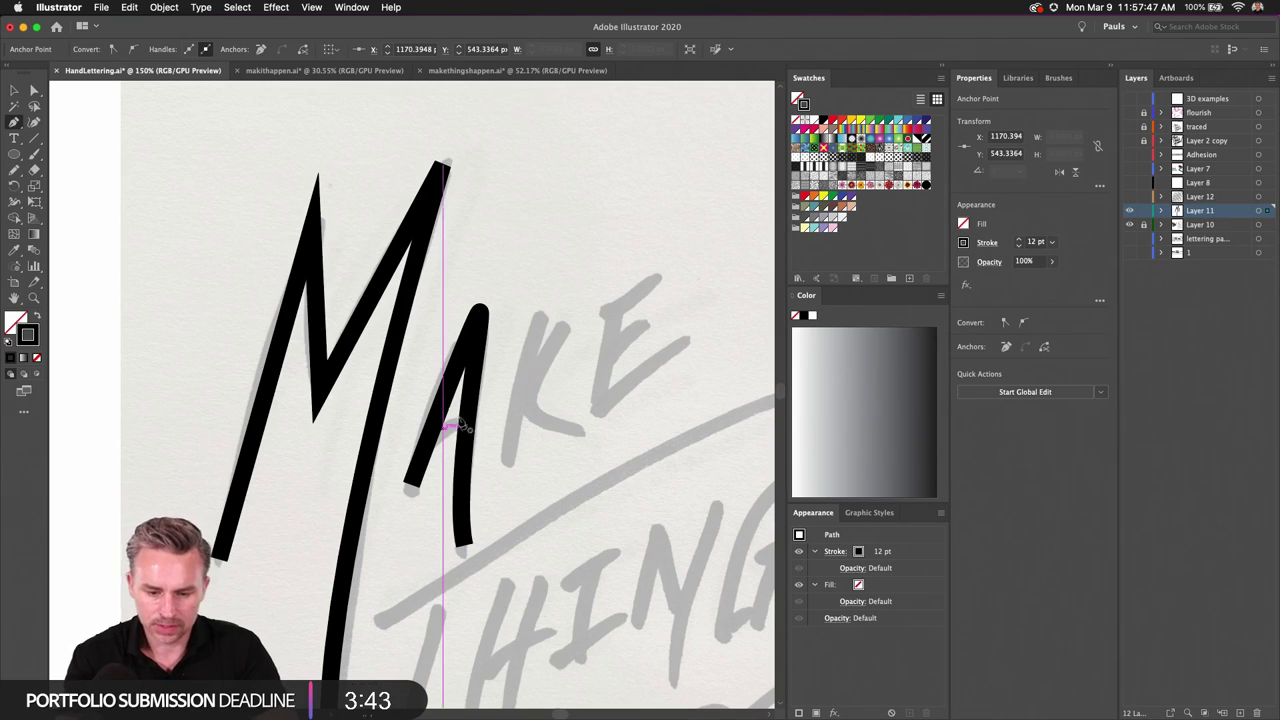
{"action": "key", "text": "Escape"}
{"action": "key", "text": "super+shift+a"}
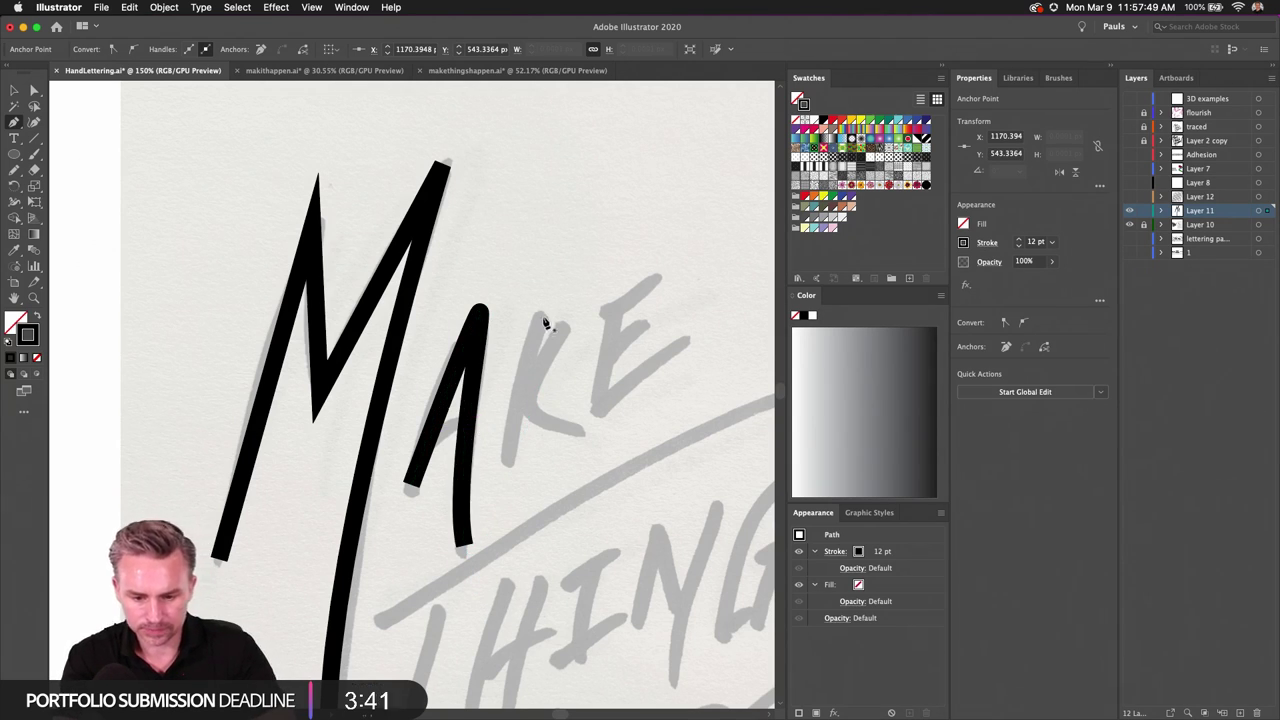
Step: Draw the K's vertical stem, undoing a misplaced arm point
{"action": "left_click", "coordinate": [537, 312]}
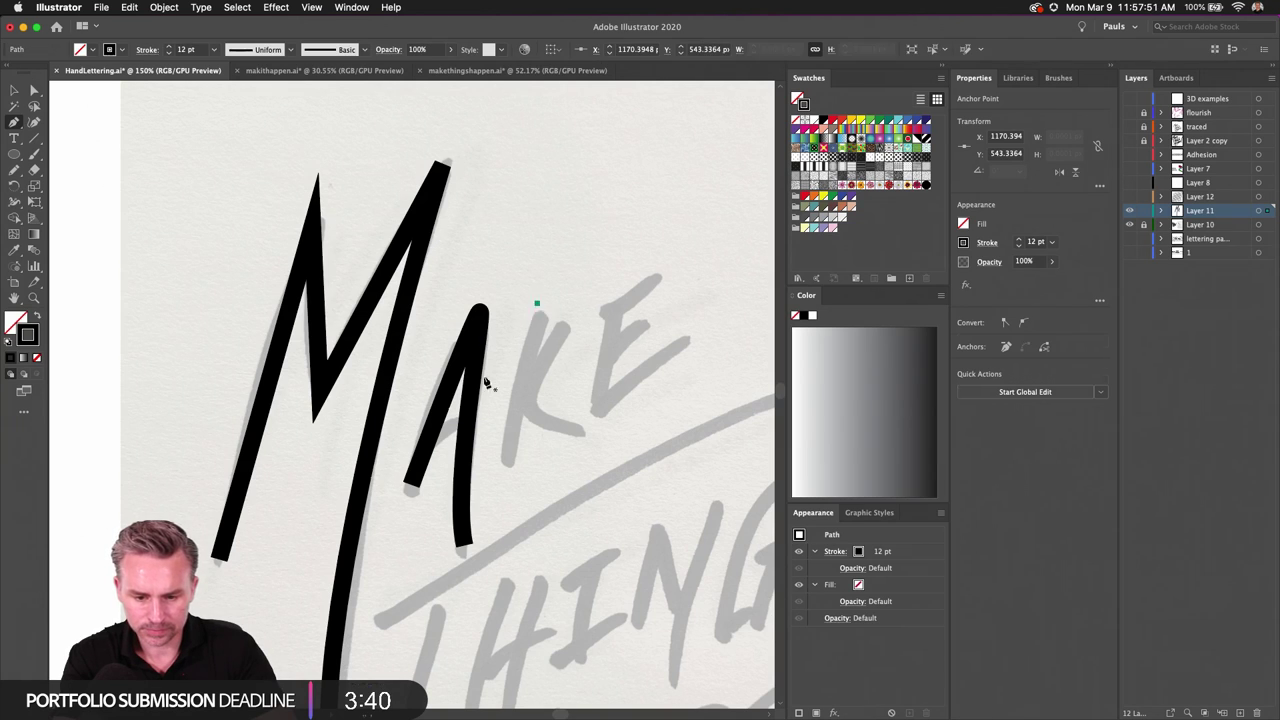
{"action": "left_click", "coordinate": [507, 468]}
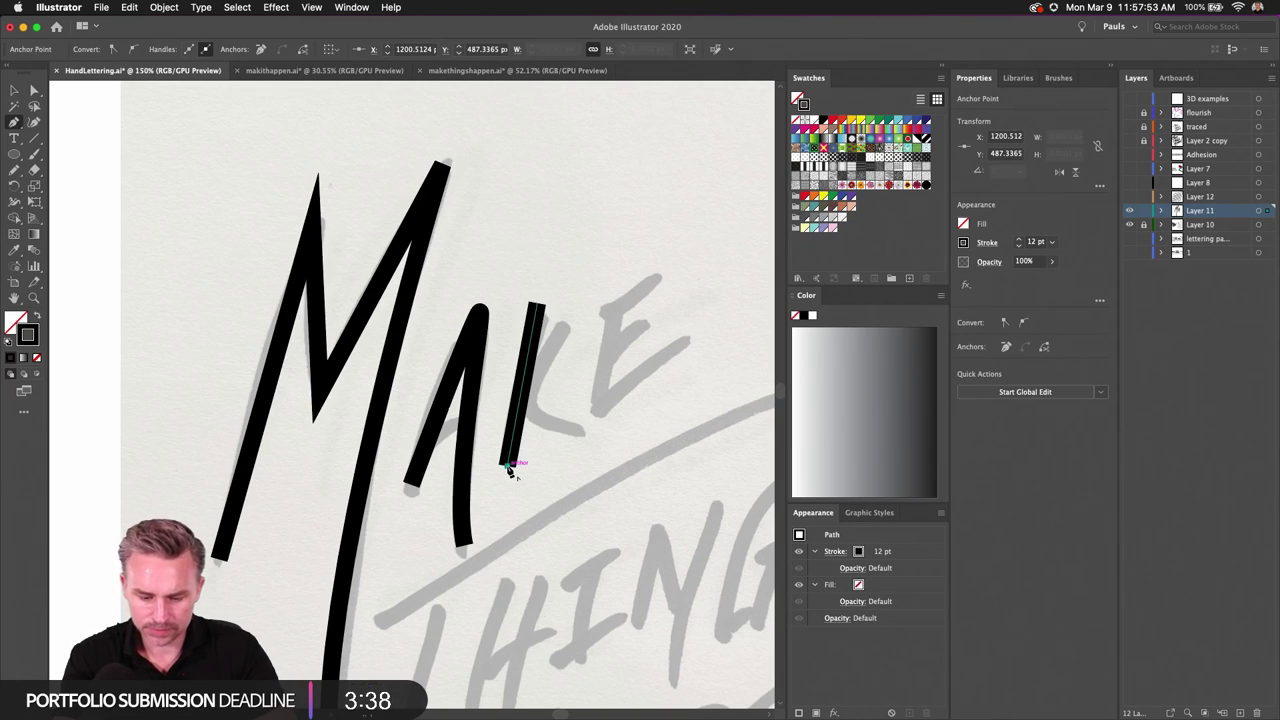
{"action": "left_click", "coordinate": [580, 318]}
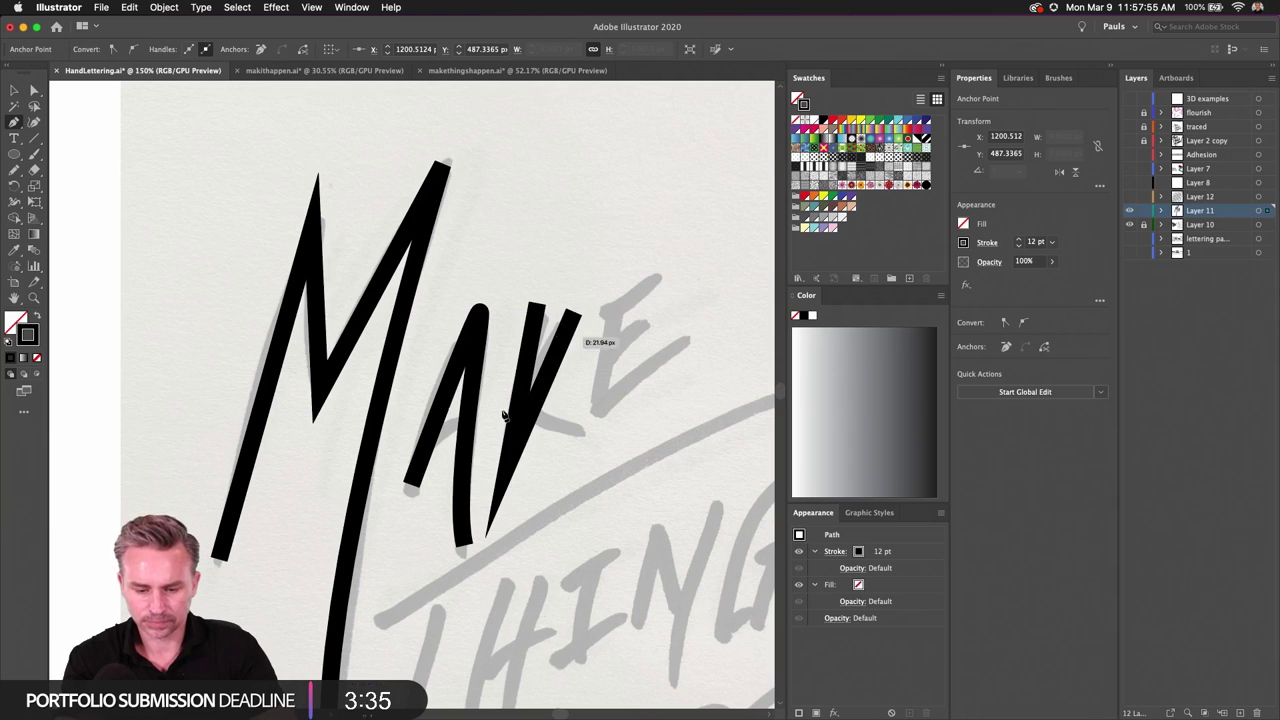
{"action": "key", "text": "F12"}
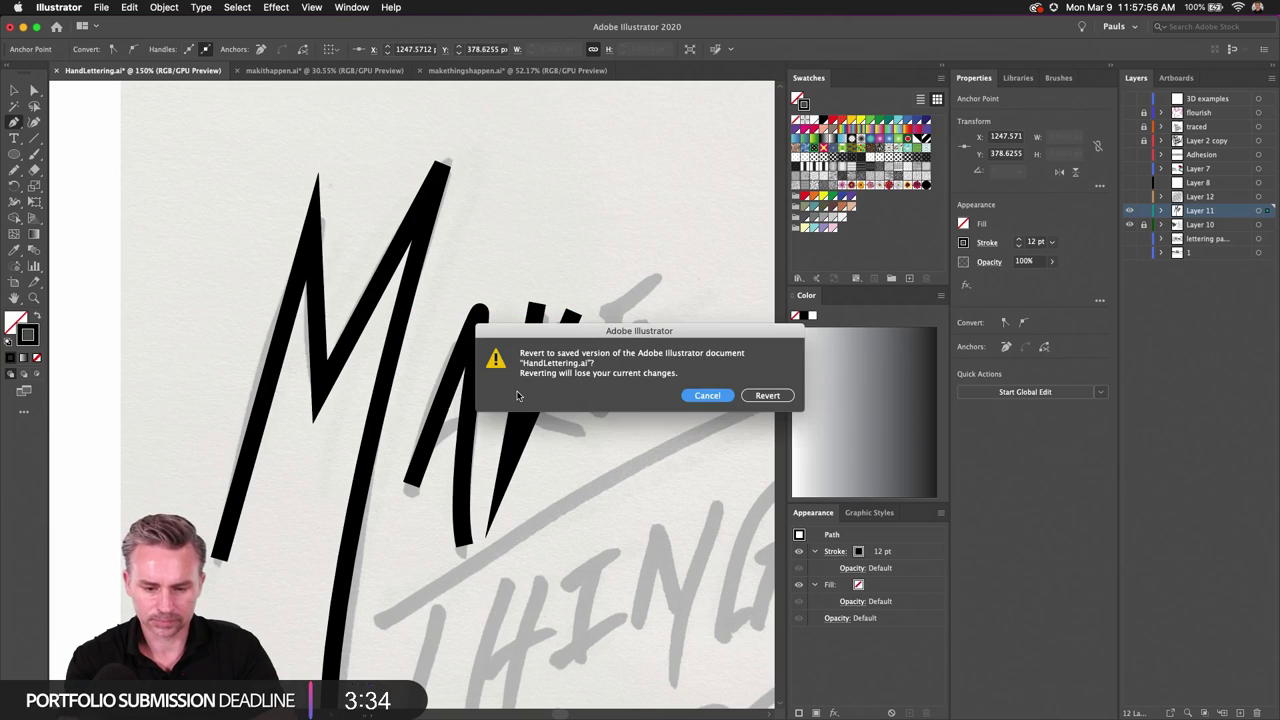
{"action": "left_click", "coordinate": [707, 396]}
{"action": "key", "text": "super+z"}
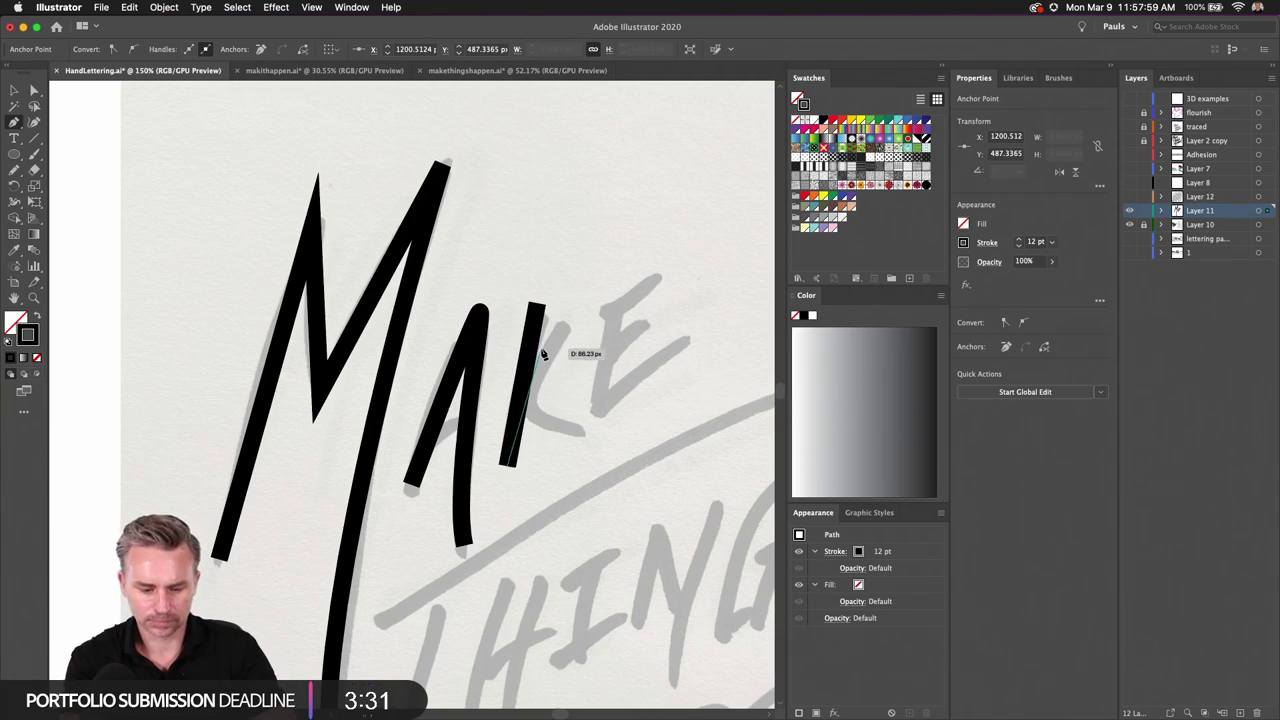
Step: Draw the K's upper and lower arms meeting at the stem
{"action": "left_click", "coordinate": [567, 321]}
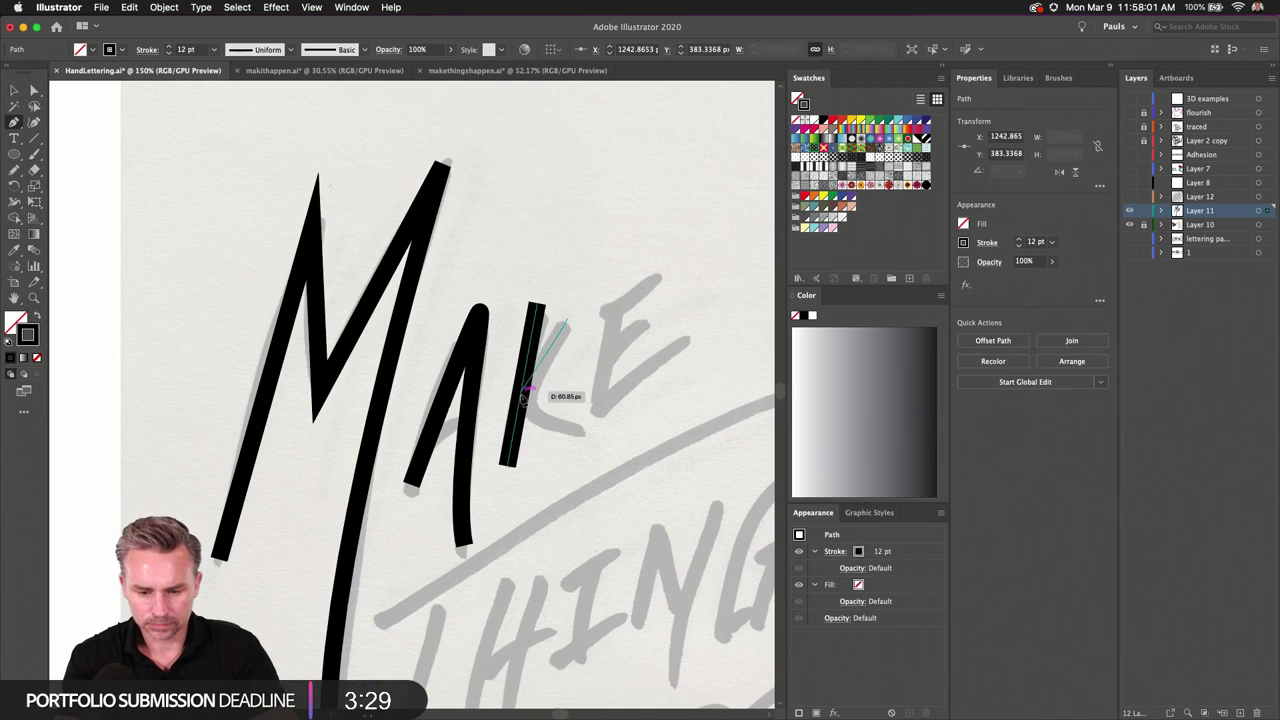
{"action": "left_click", "coordinate": [522, 397]}
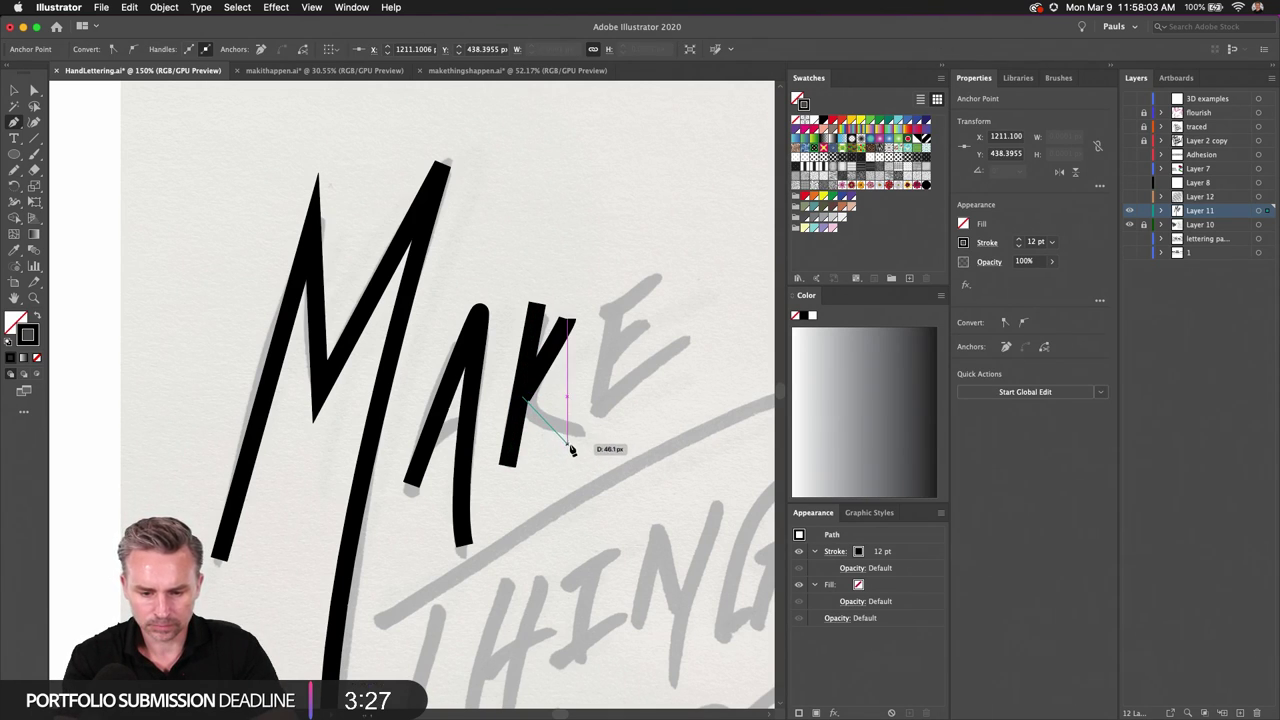
{"action": "left_click", "coordinate": [572, 452]}
{"action": "key", "text": "Escape"}
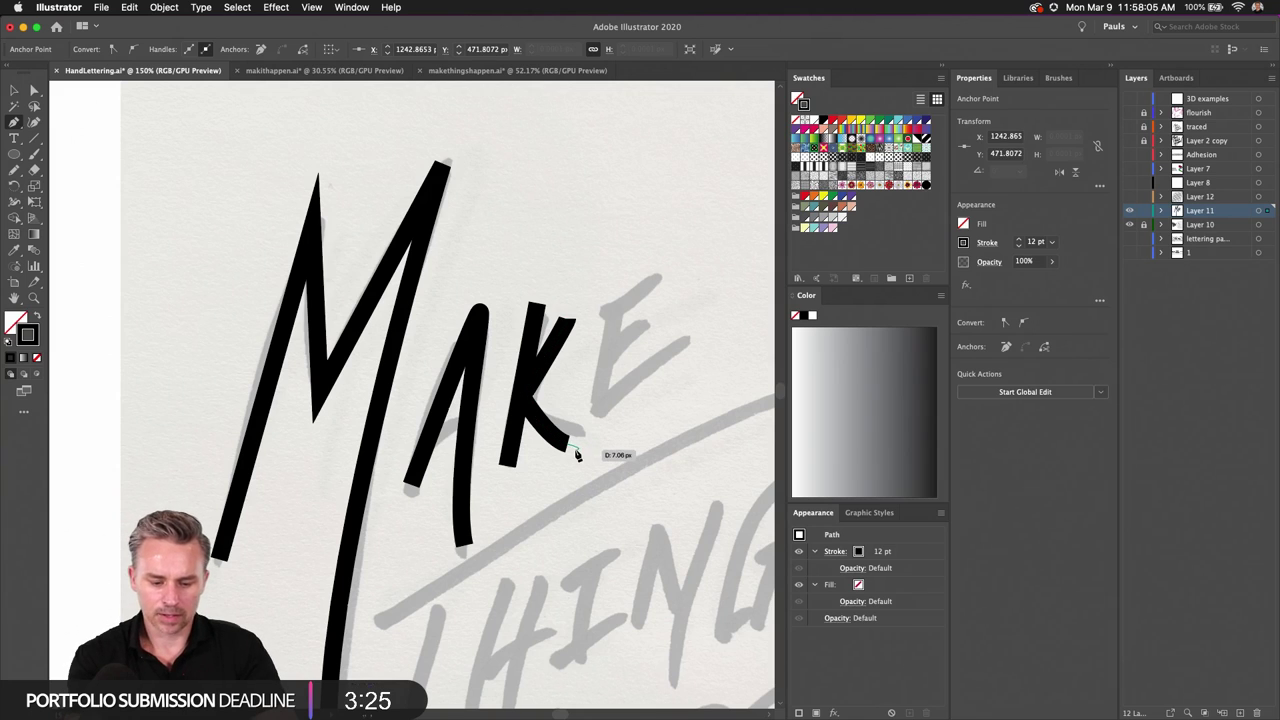
Step: Draw the E's stem and bottom arm, redoing the misplaced stem points
{"action": "left_click", "coordinate": [611, 304]}
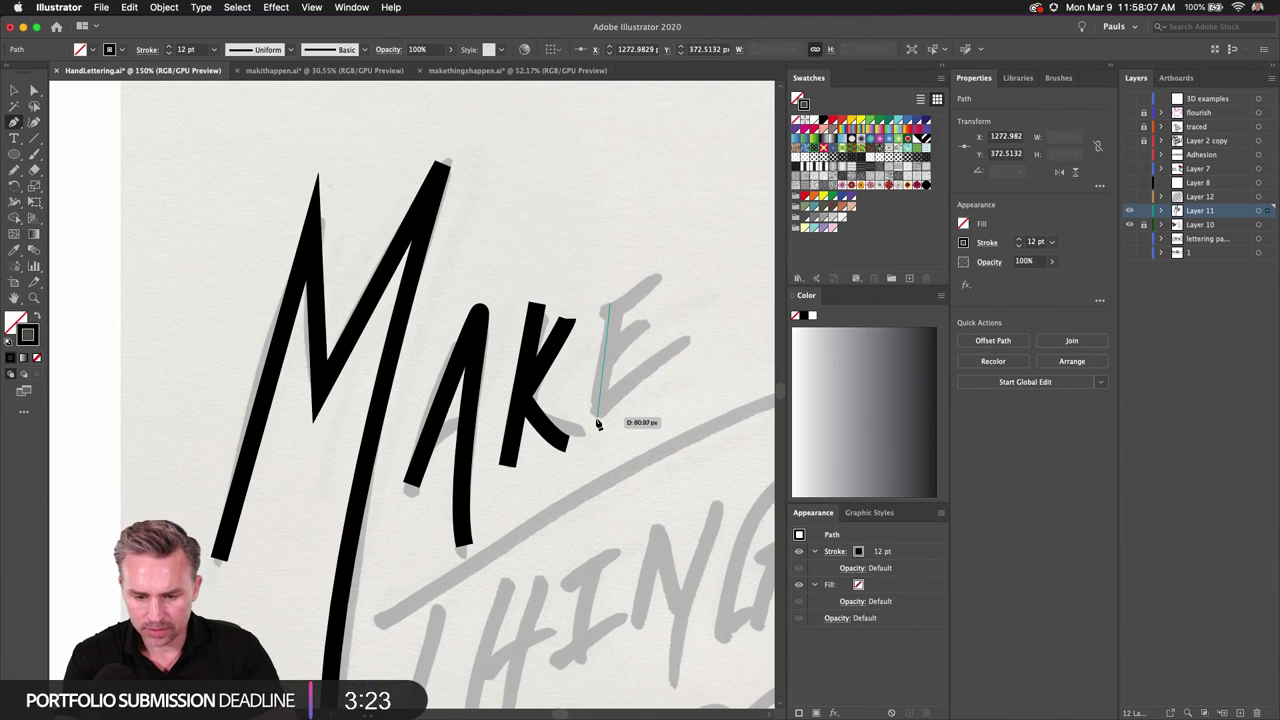
{"action": "left_click", "coordinate": [597, 419]}
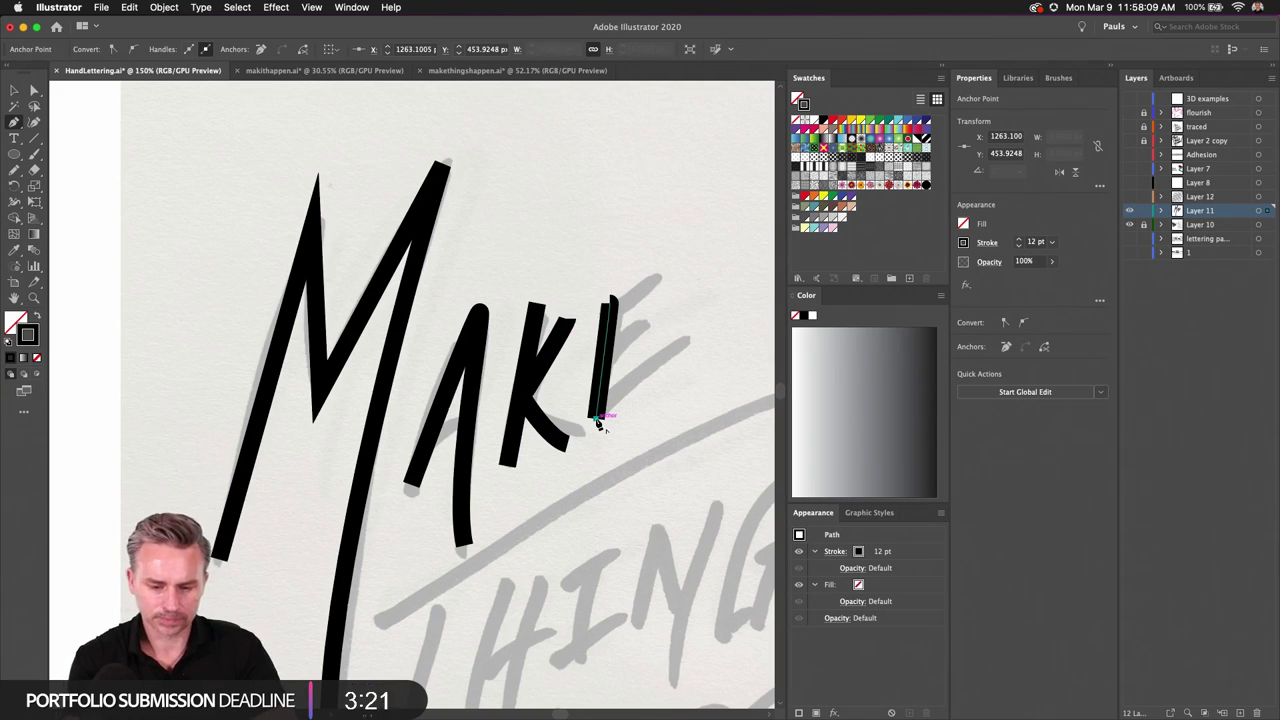
{"action": "key", "text": "super+z"}
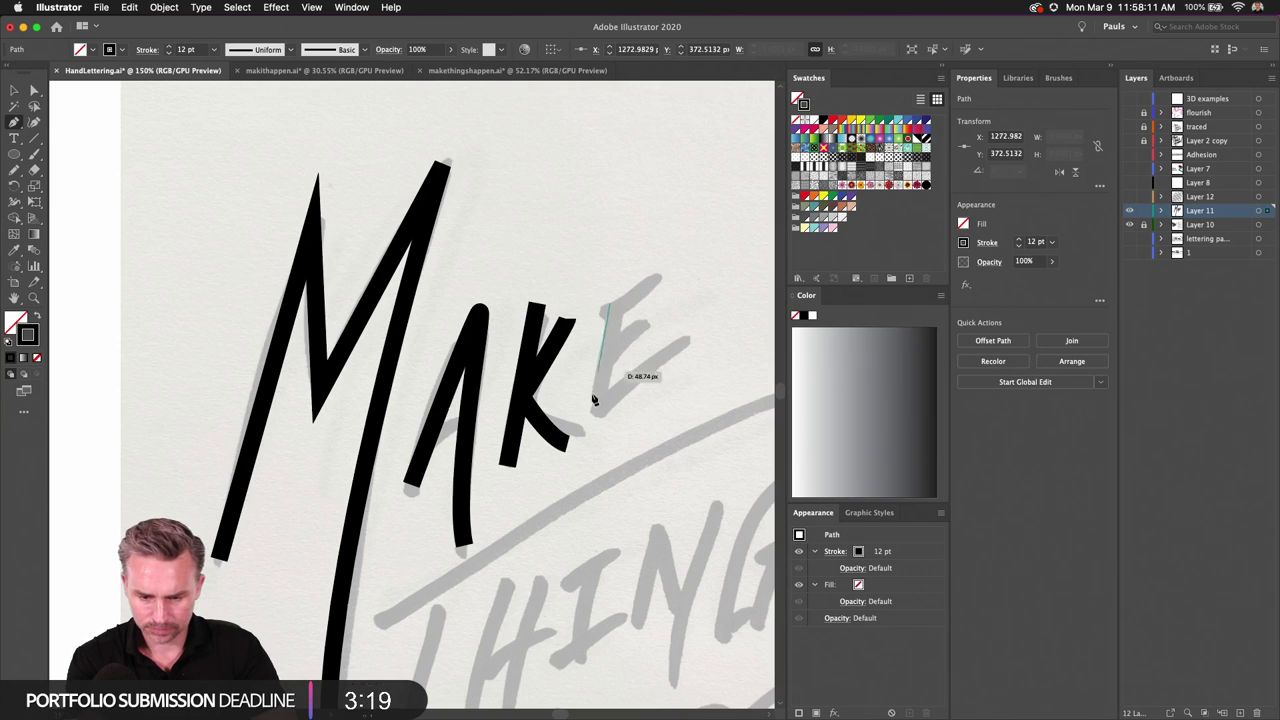
{"action": "left_click", "coordinate": [600, 419]}
{"action": "key", "text": "super+z"}
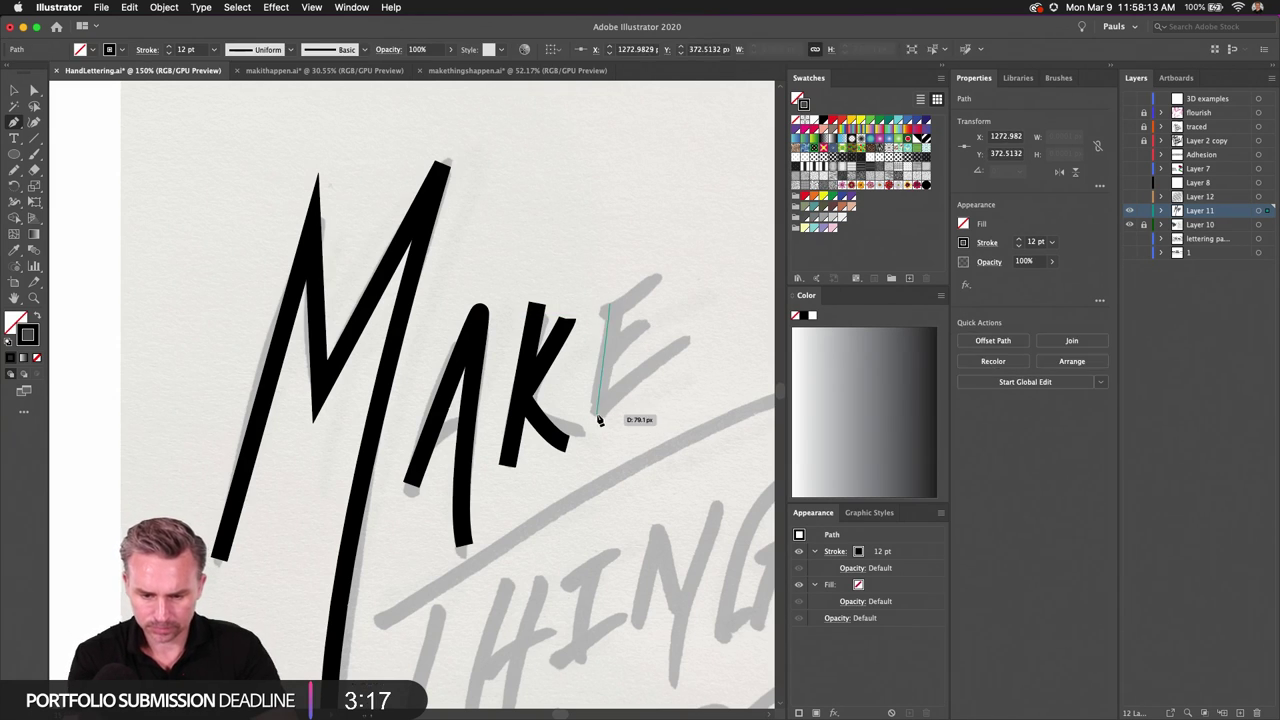
{"action": "key", "text": "super+z"}
{"action": "left_click", "coordinate": [608, 308]}
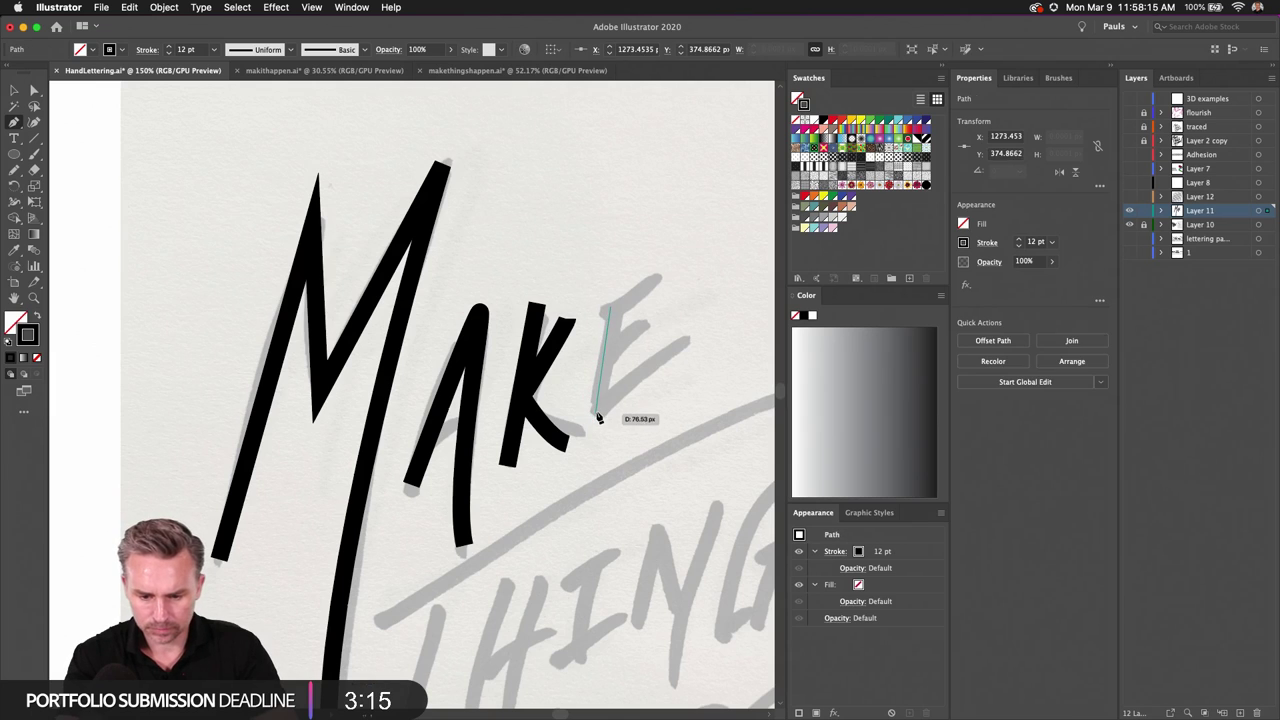
{"action": "left_click", "coordinate": [600, 419]}
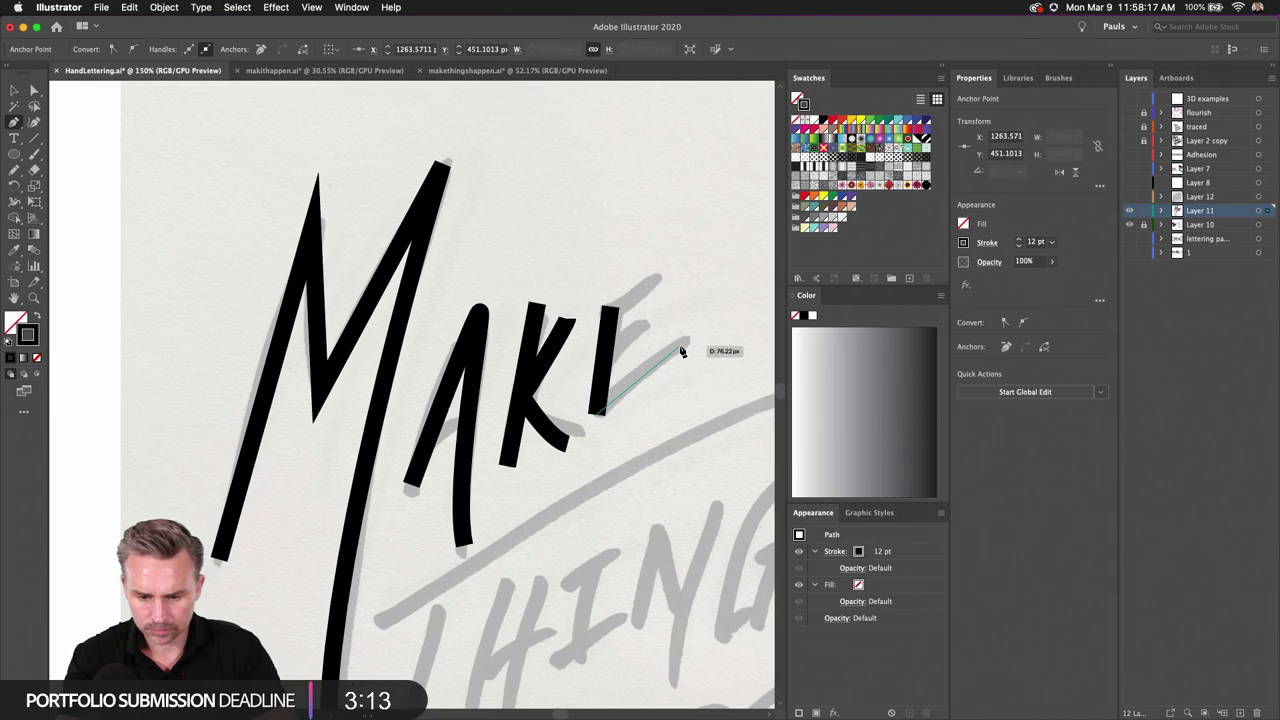
{"action": "left_click", "coordinate": [681, 347]}
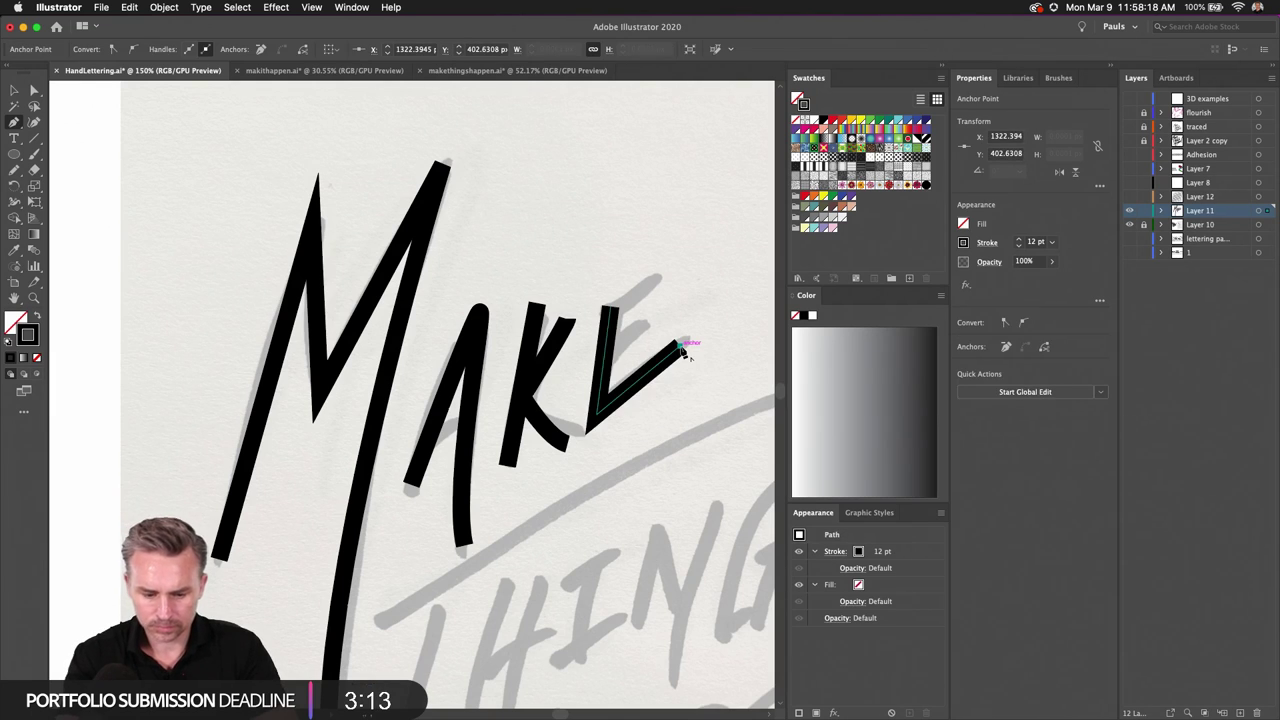
Step: Add the E's top arm and short middle arm
{"action": "left_click", "coordinate": [614, 310]}
{"action": "left_click", "coordinate": [660, 277]}
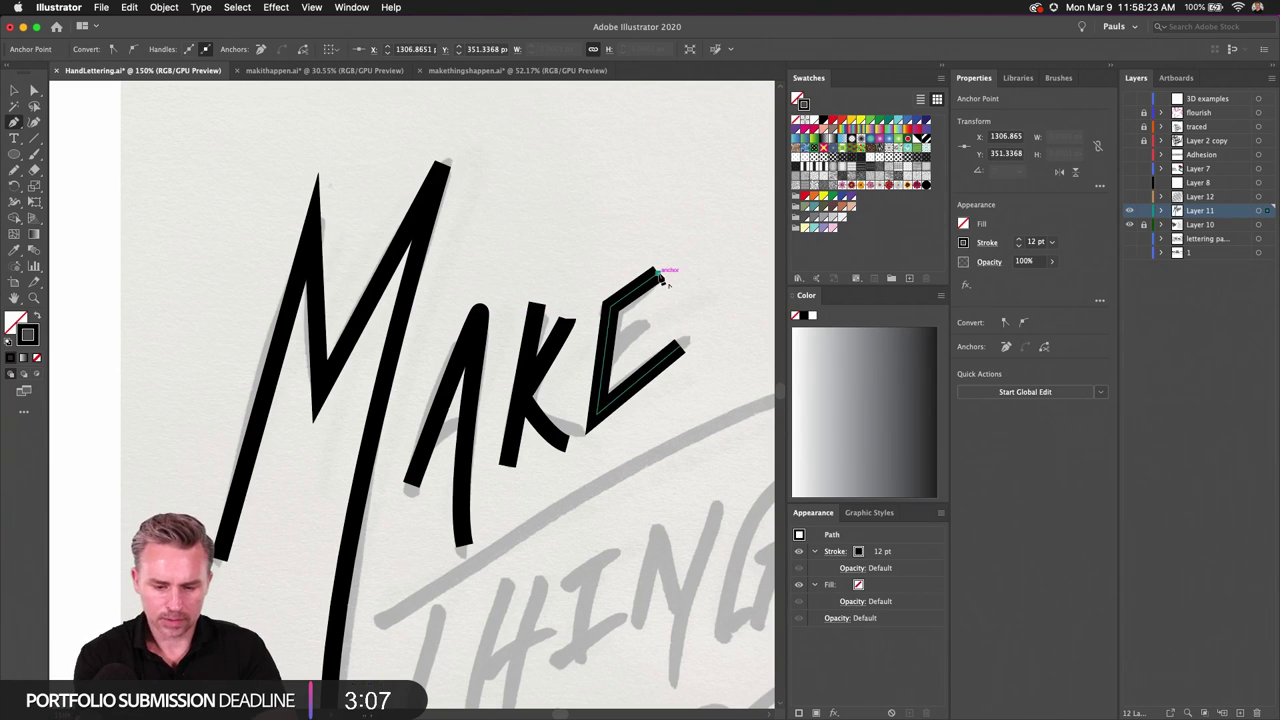
{"action": "left_click", "coordinate": [644, 327]}
{"action": "left_click", "coordinate": [608, 356]}
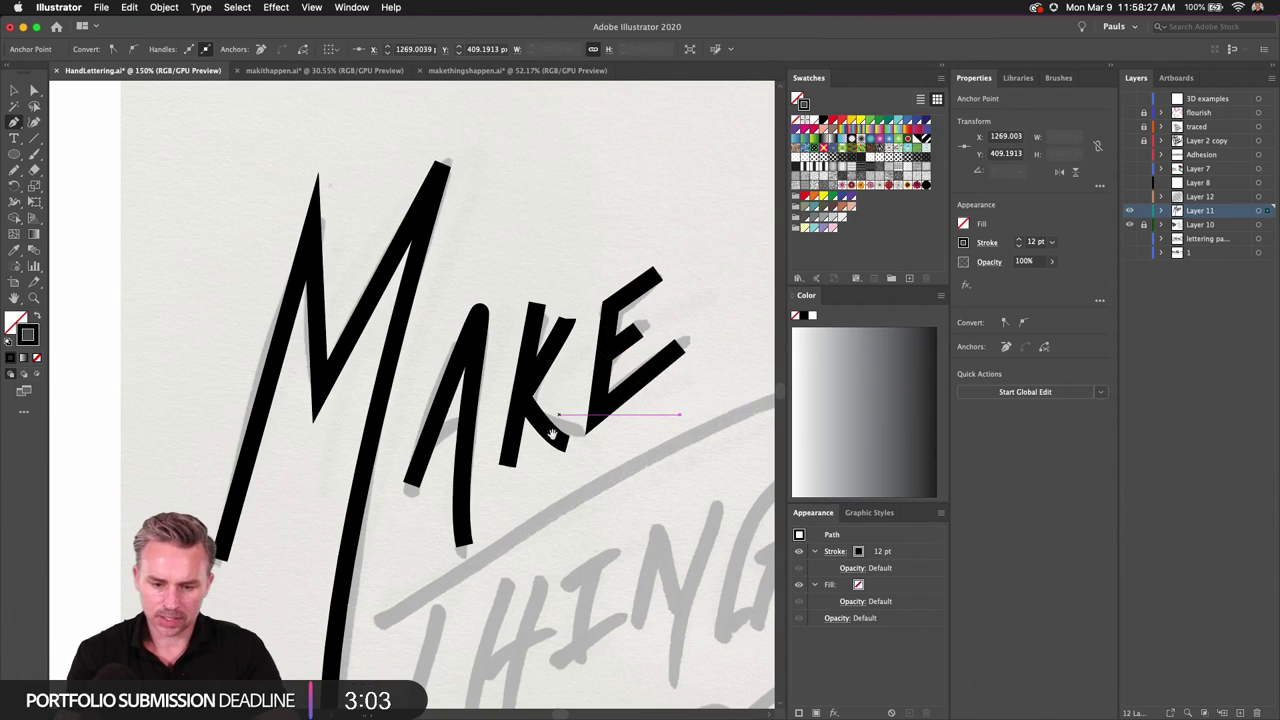
Step: Draw the T's vertical stem and long straight top stroke with the Line Segment tool
{"action": "scroll", "coordinate": [500, 243], "scroll_direction": "down", "scroll_amount": 5}
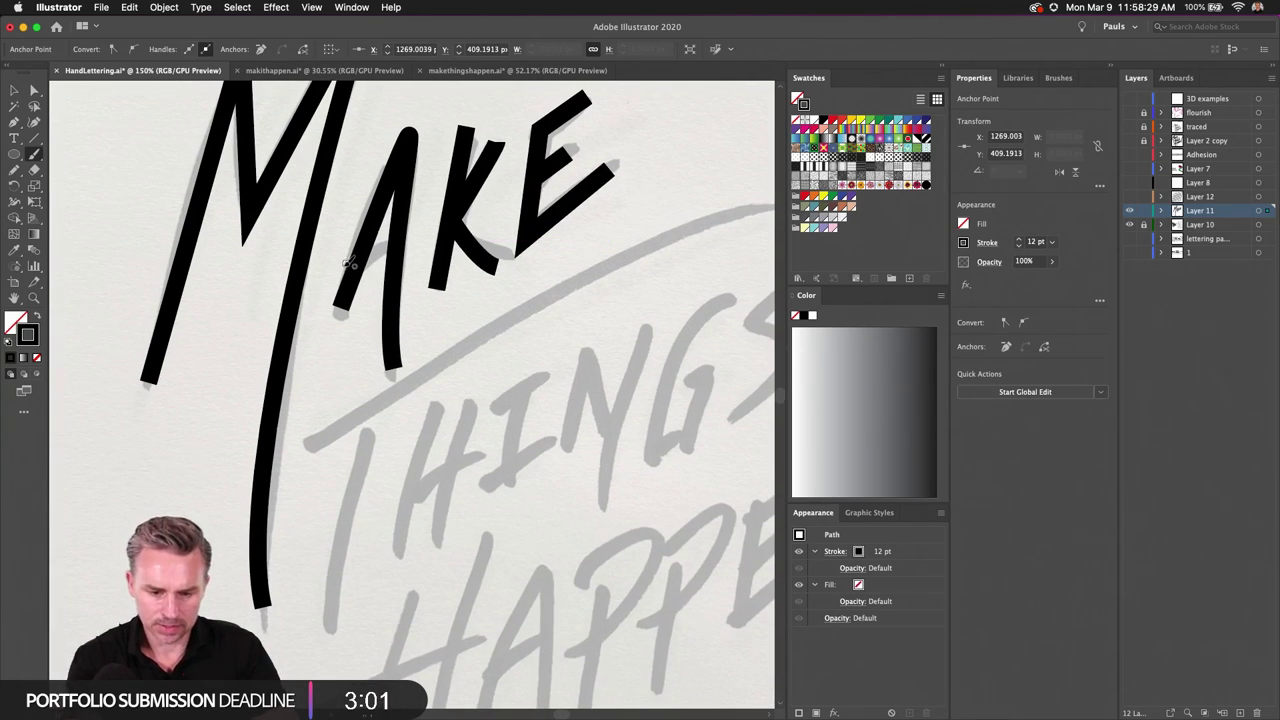
{"action": "key", "text": "p"}
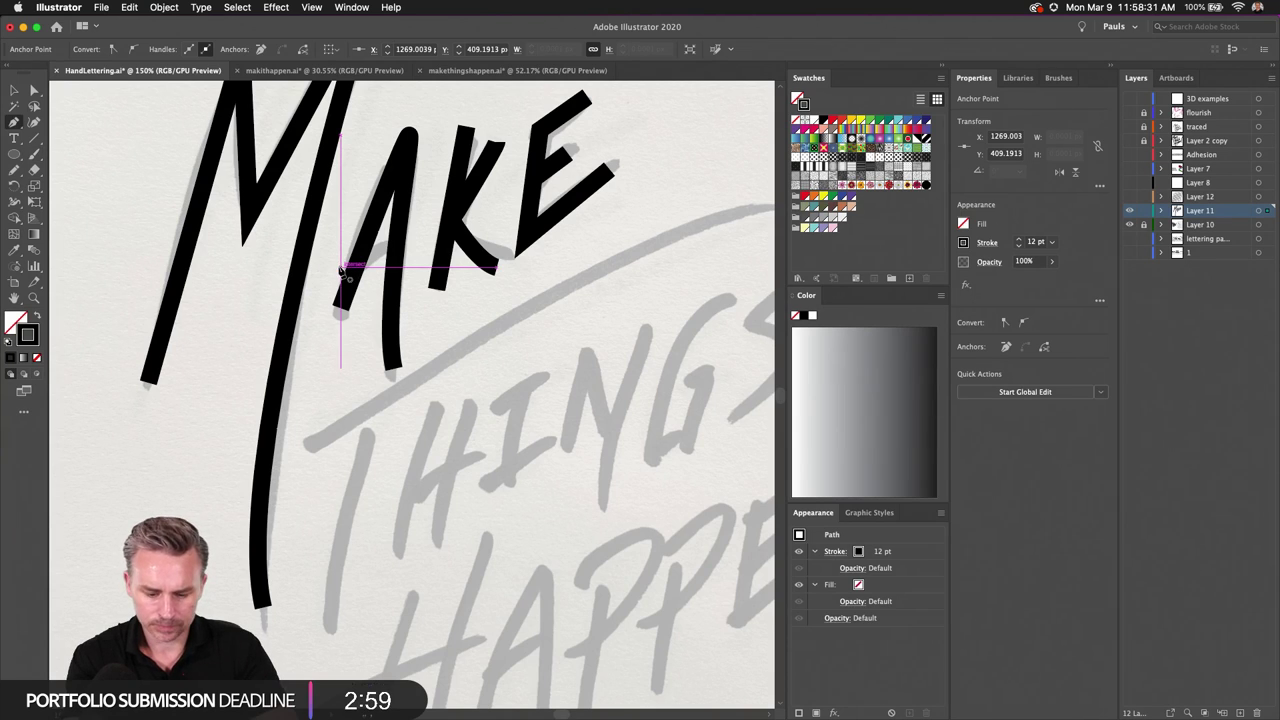
{"action": "left_click", "coordinate": [34, 138]}
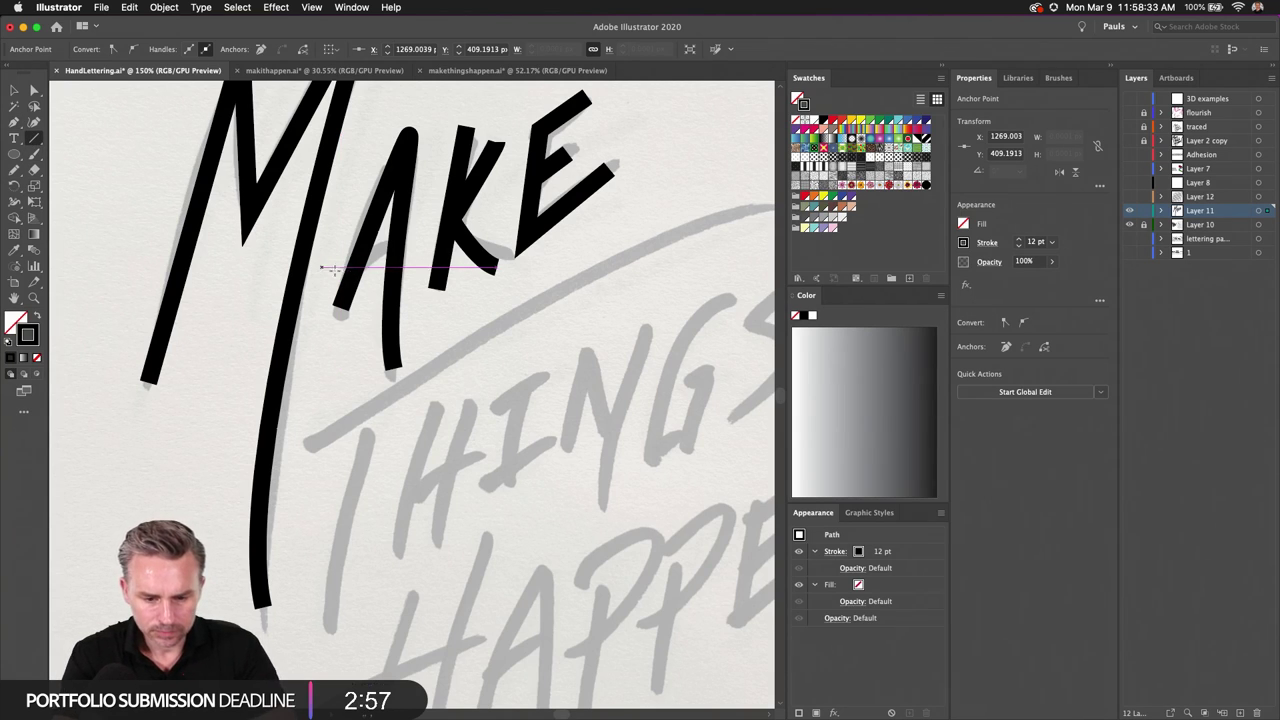
{"action": "left_click_drag", "start_coordinate": [342, 263], "coordinate": [398, 235]}
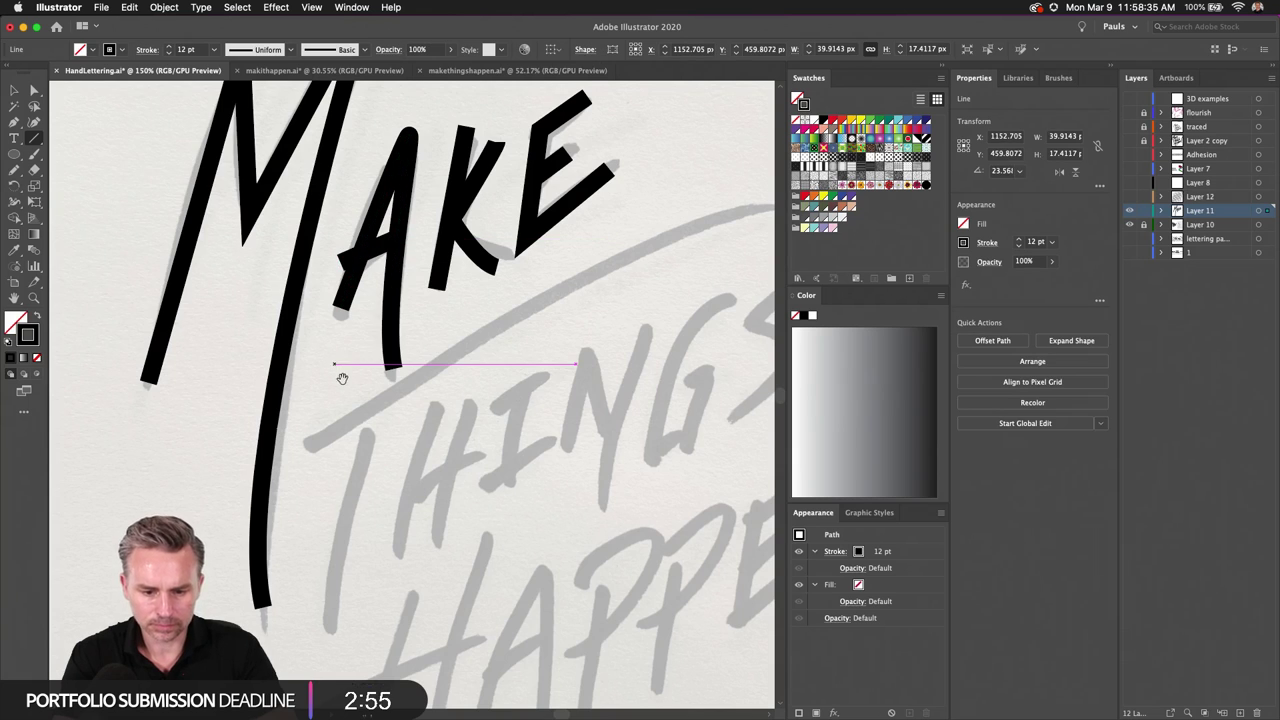
{"action": "scroll", "coordinate": [350, 350], "scroll_direction": "down", "scroll_amount": 5}
{"action": "left_click_drag", "start_coordinate": [368, 318], "coordinate": [334, 520]}
{"action": "scroll", "coordinate": [357, 389], "scroll_direction": "up", "scroll_amount": 2}
{"action": "scroll", "coordinate": [357, 389], "scroll_direction": "right", "scroll_amount": 1}
{"action": "scroll", "coordinate": [357, 389], "scroll_direction": "up", "scroll_amount": 3}
{"action": "scroll", "coordinate": [357, 389], "scroll_direction": "right", "scroll_amount": 2}
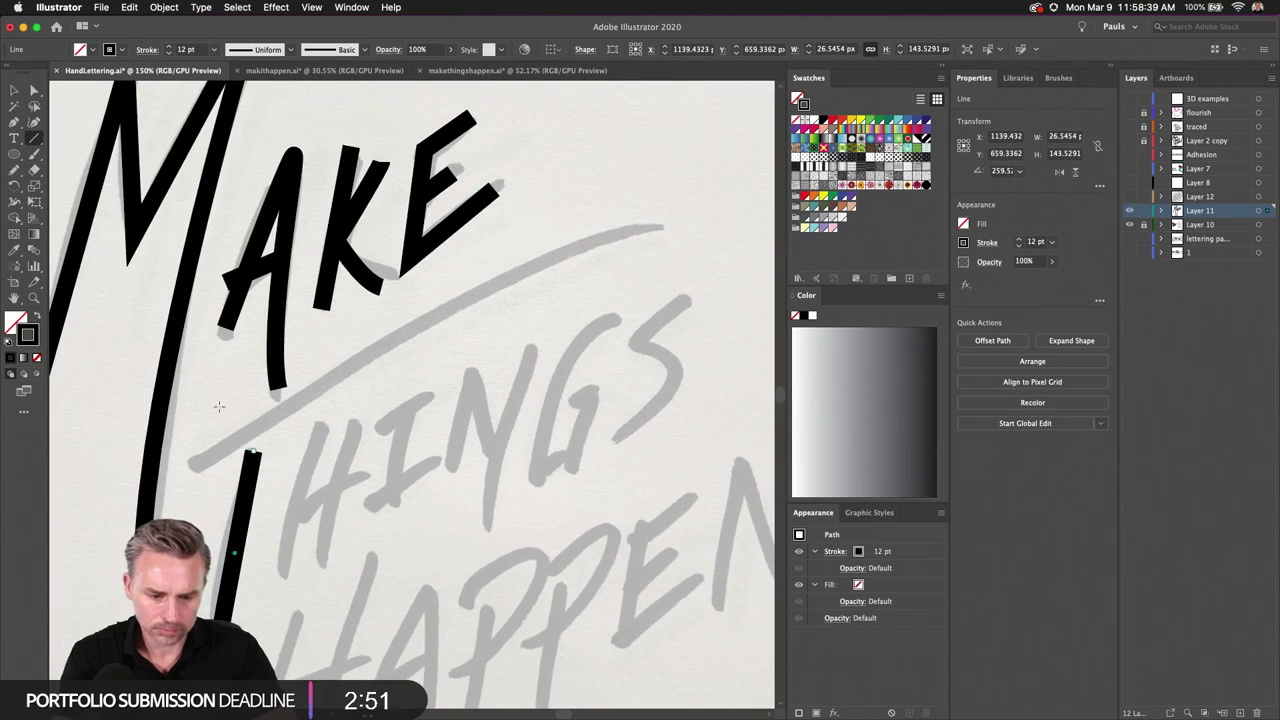
{"action": "mouse_move", "coordinate": [188, 468]}
{"action": "left_mouse_down"}
{"action": "mouse_move", "coordinate": [480, 306]}
{"action": "mouse_move", "coordinate": [665, 224]}
{"action": "left_mouse_up"}
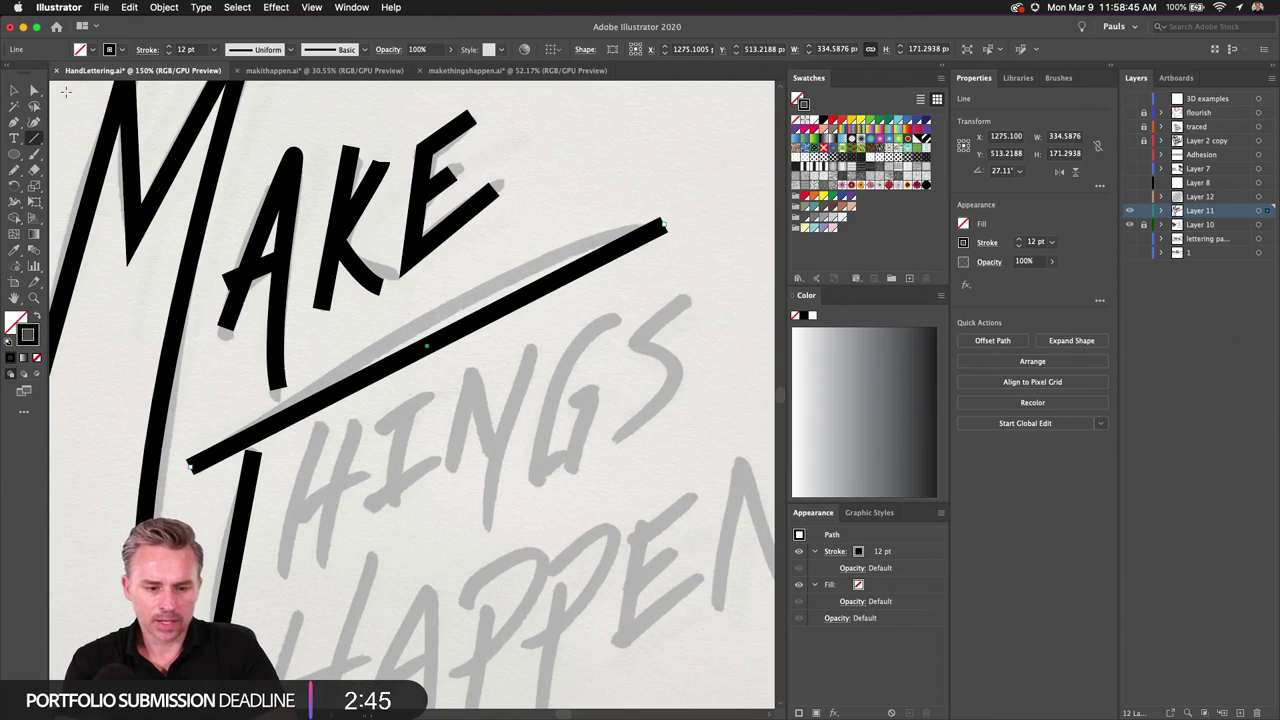
Step: Bend the T's top stroke into a gentle curve along the sketch's swash line
{"action": "left_click", "coordinate": [35, 91]}
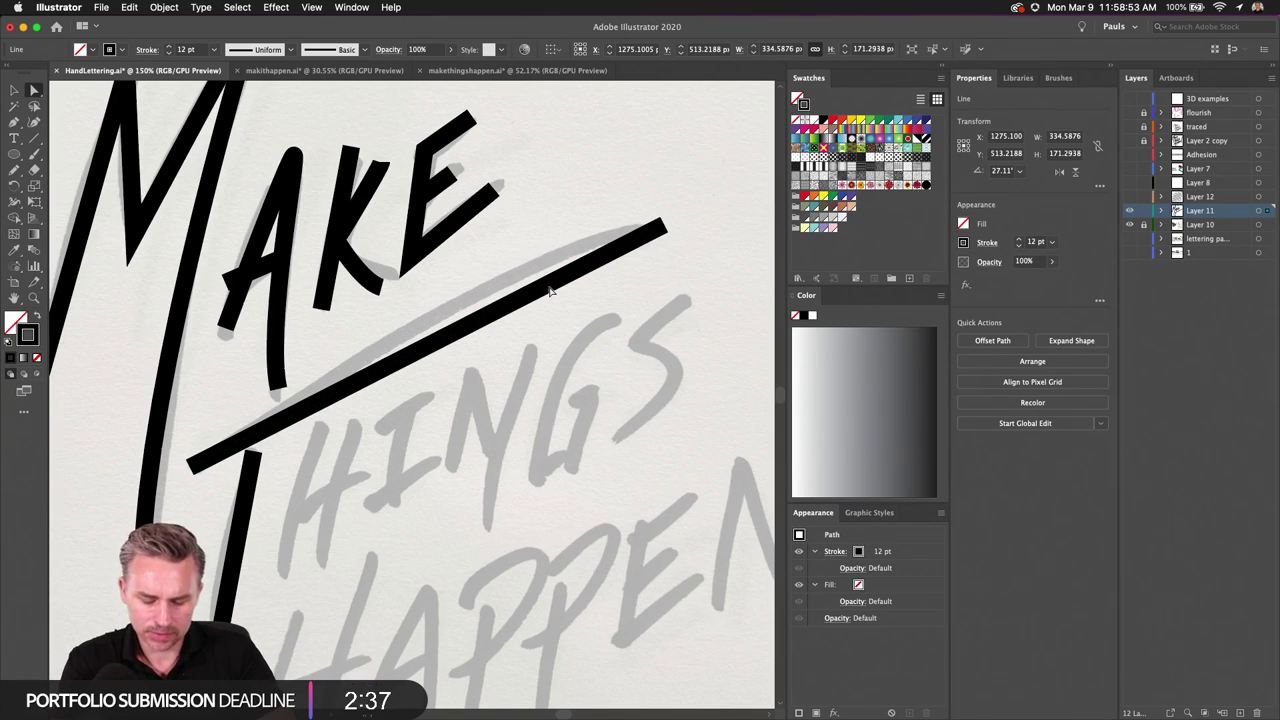
{"action": "key", "text": "p"}
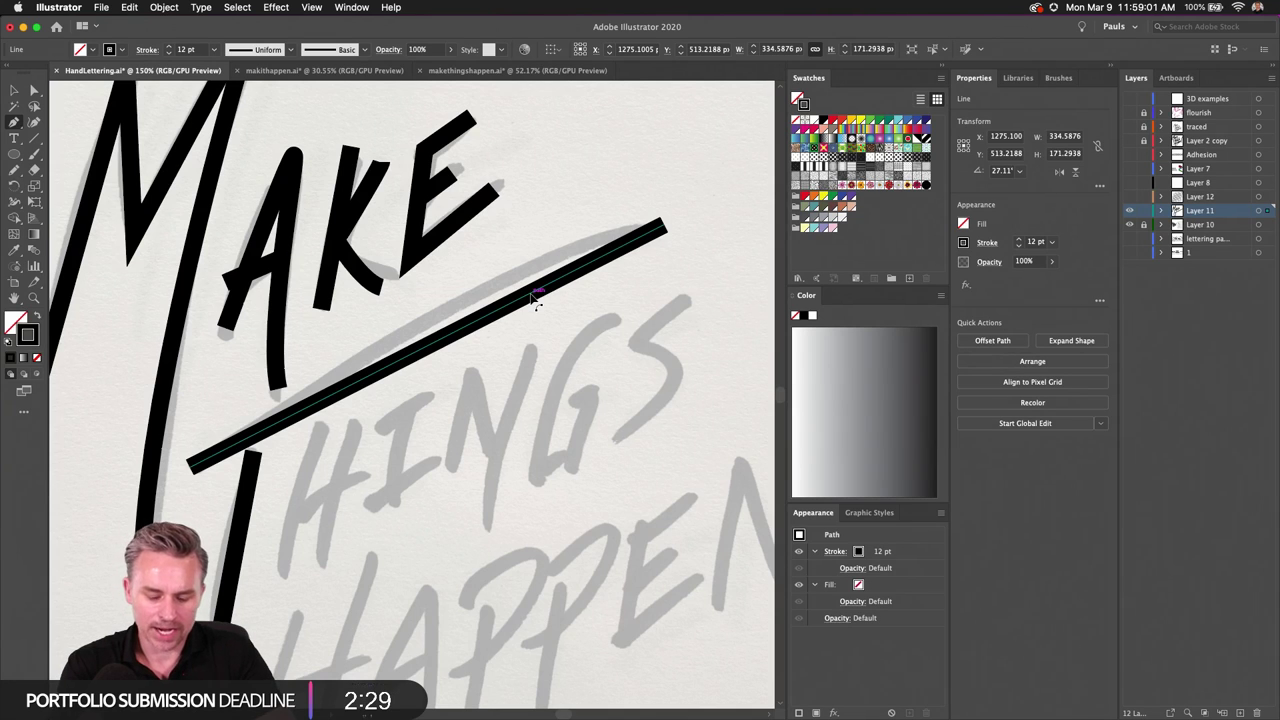
{"action": "scroll", "coordinate": [533, 300], "scroll_direction": "up", "scroll_amount": 2}
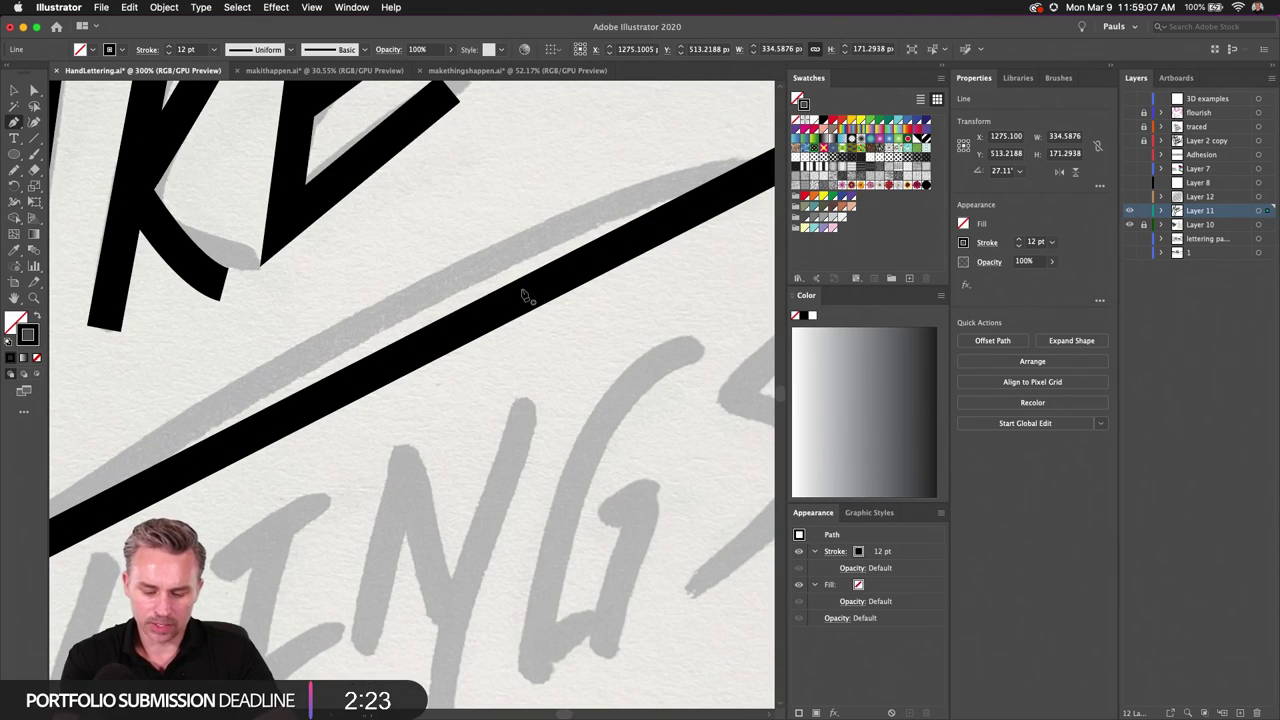
{"action": "scroll", "coordinate": [522, 295], "scroll_direction": "down", "scroll_amount": 1}
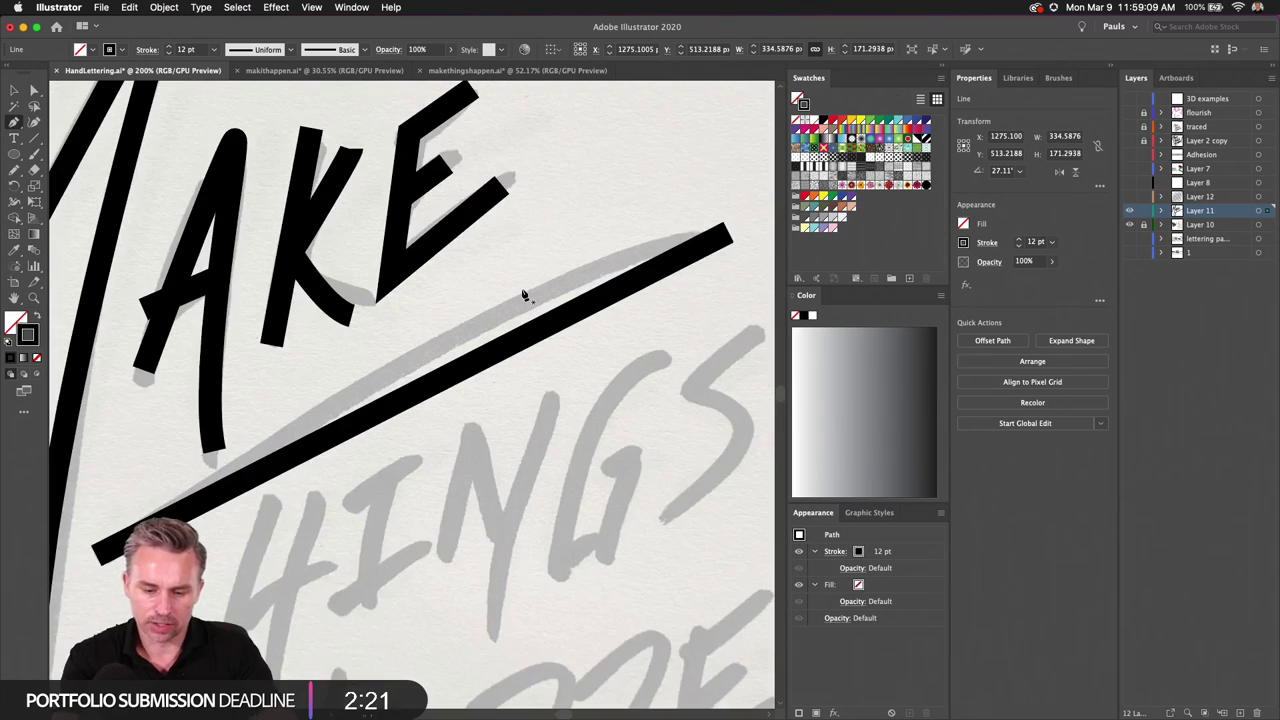
{"action": "left_click_drag", "start_coordinate": [533, 345], "coordinate": [540, 310]}
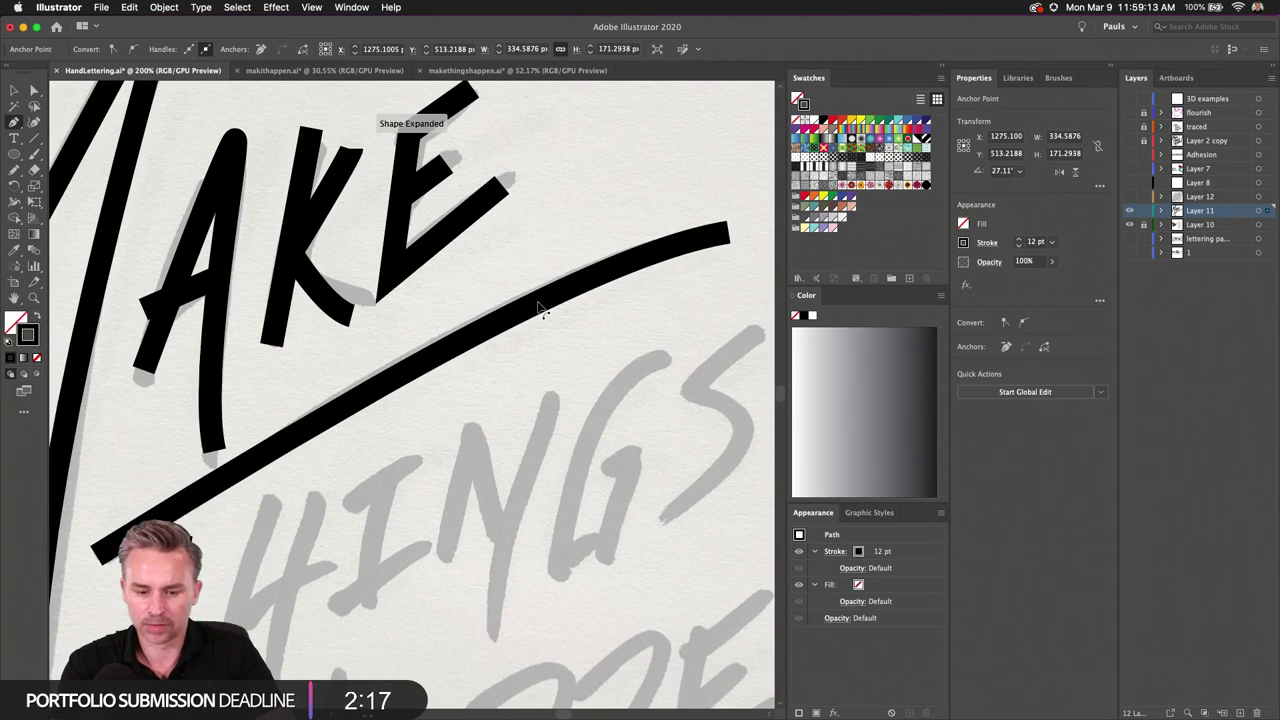
{"action": "left_click_drag", "start_coordinate": [350, 484], "coordinate": [466, 278]}
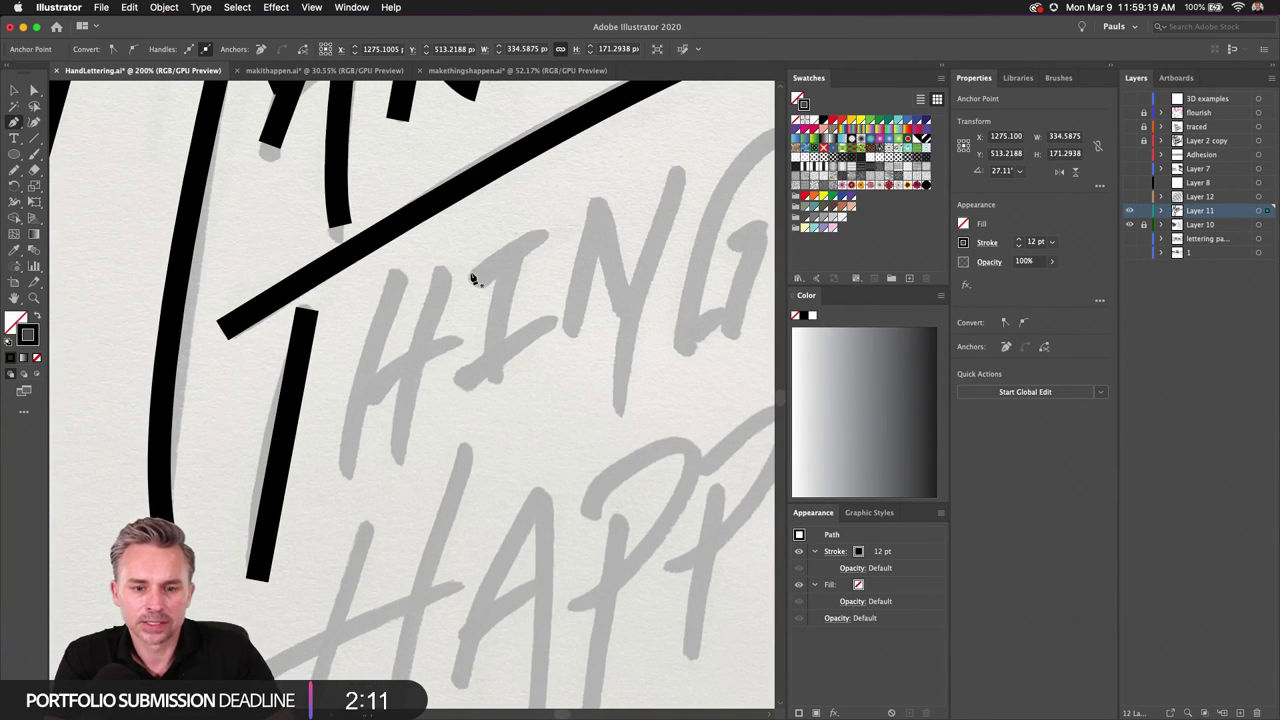
Step: Trace the H's two vertical stems as black strokes
{"action": "scroll", "coordinate": [409, 380], "scroll_direction": "right", "scroll_amount": 5}
{"action": "scroll", "coordinate": [409, 380], "scroll_direction": "down", "scroll_amount": 2}
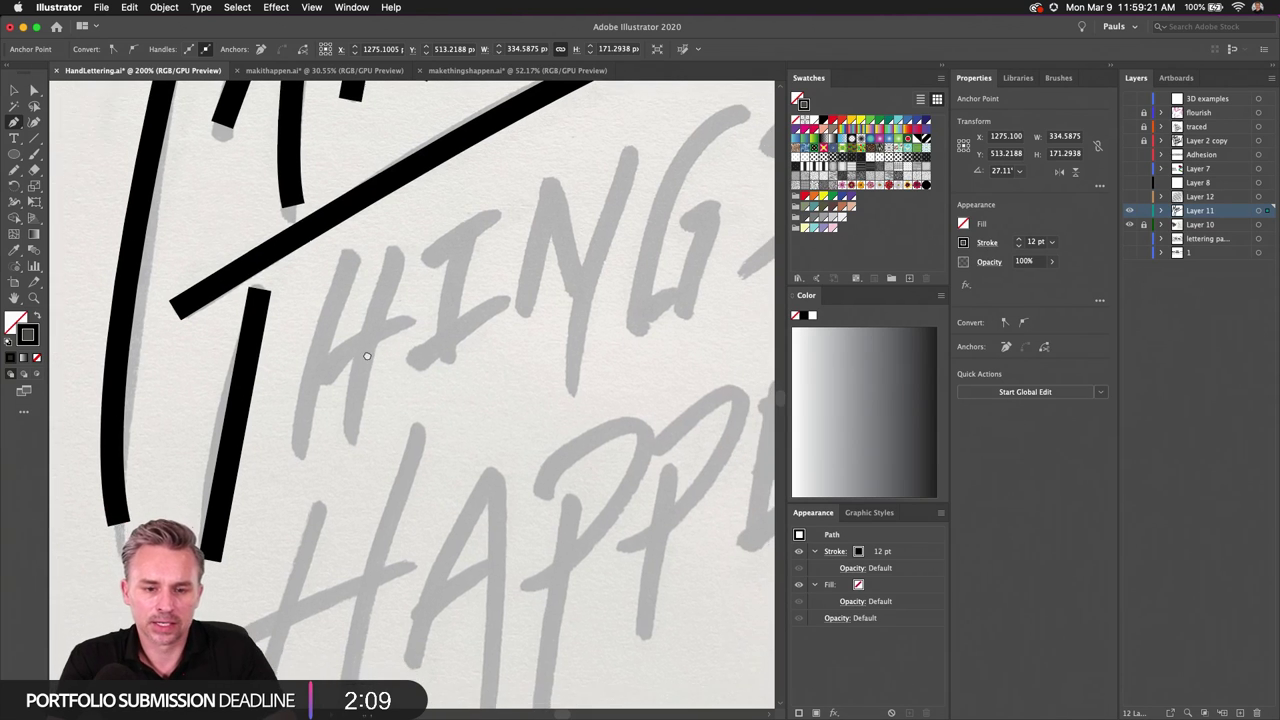
{"action": "scroll", "coordinate": [314, 366], "scroll_direction": "left", "scroll_amount": 2}
{"action": "scroll", "coordinate": [329, 371], "scroll_direction": "up", "scroll_amount": 1}
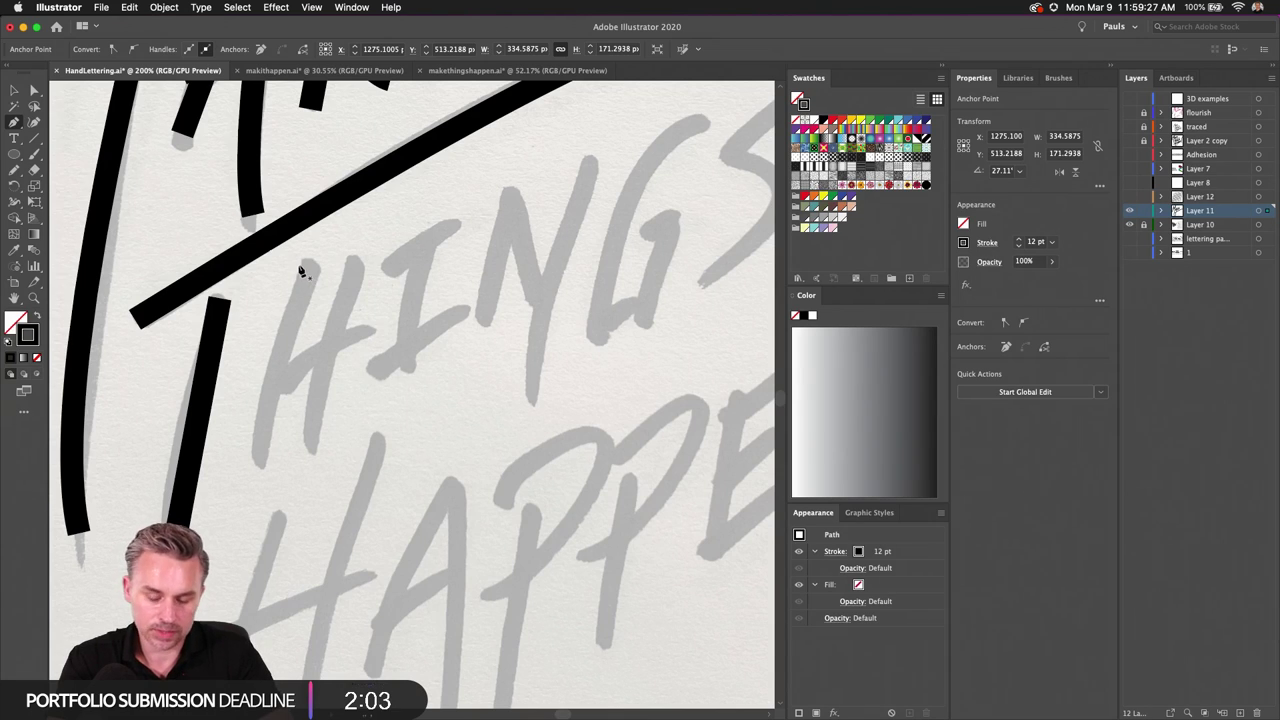
{"action": "left_click", "coordinate": [303, 277]}
{"action": "left_click", "coordinate": [261, 455]}
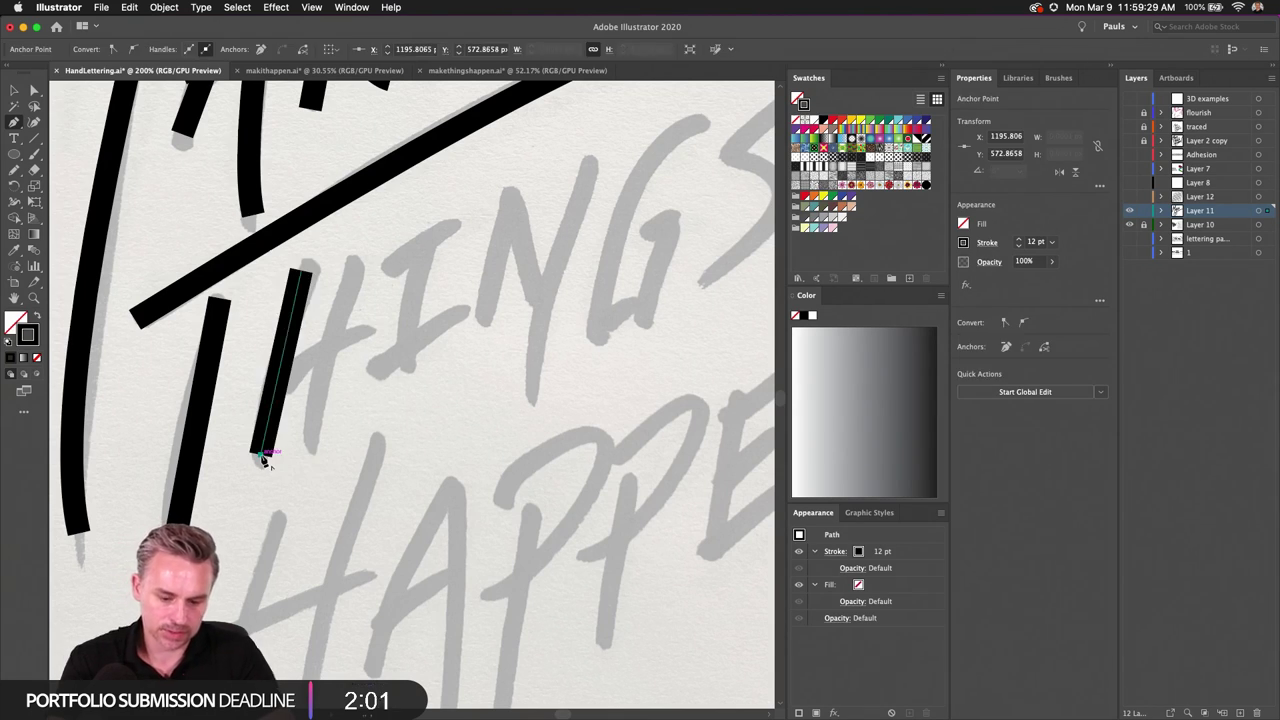
{"action": "key", "text": "\\"}
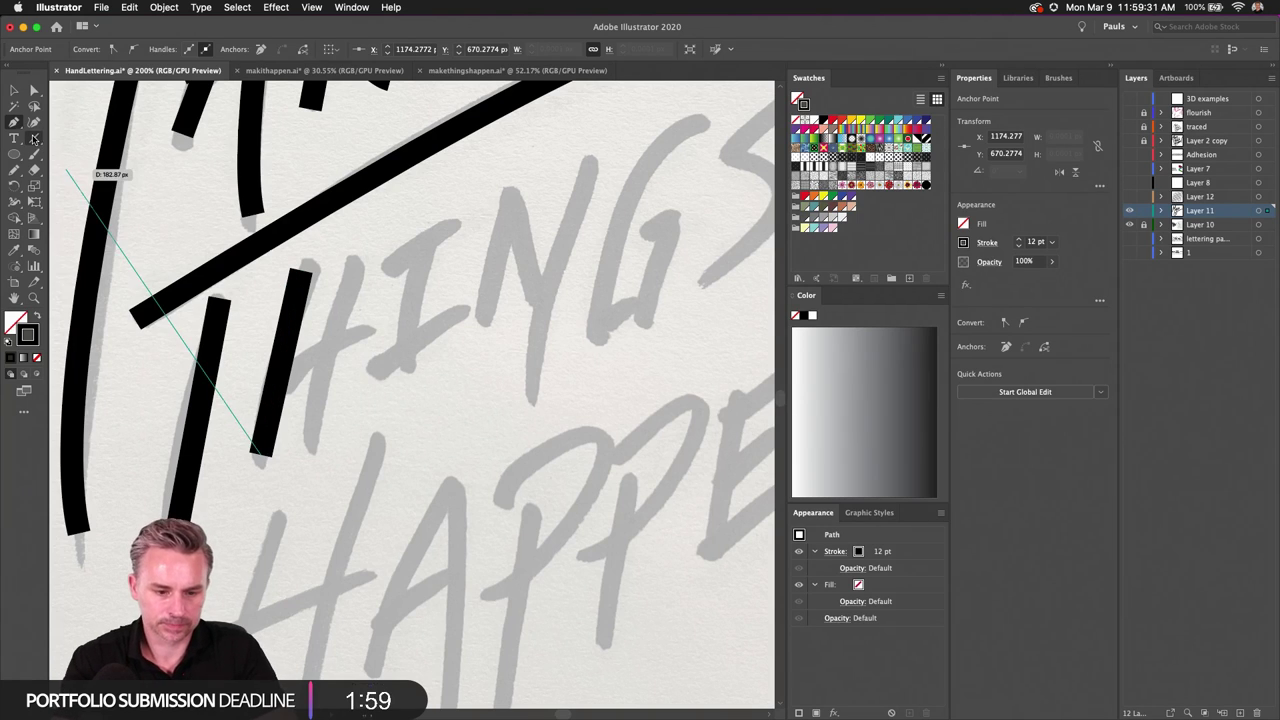
{"action": "mouse_move", "coordinate": [350, 259]}
{"action": "left_mouse_down"}
{"action": "mouse_move", "coordinate": [338, 418]}
{"action": "mouse_move", "coordinate": [313, 455]}
{"action": "left_mouse_up"}
Step: Add the H's crossbar and the I's diagonal and lower bars
{"action": "left_click_drag", "start_coordinate": [386, 325], "coordinate": [372, 323]}
{"action": "left_click_drag", "start_coordinate": [418, 250], "coordinate": [404, 356]}
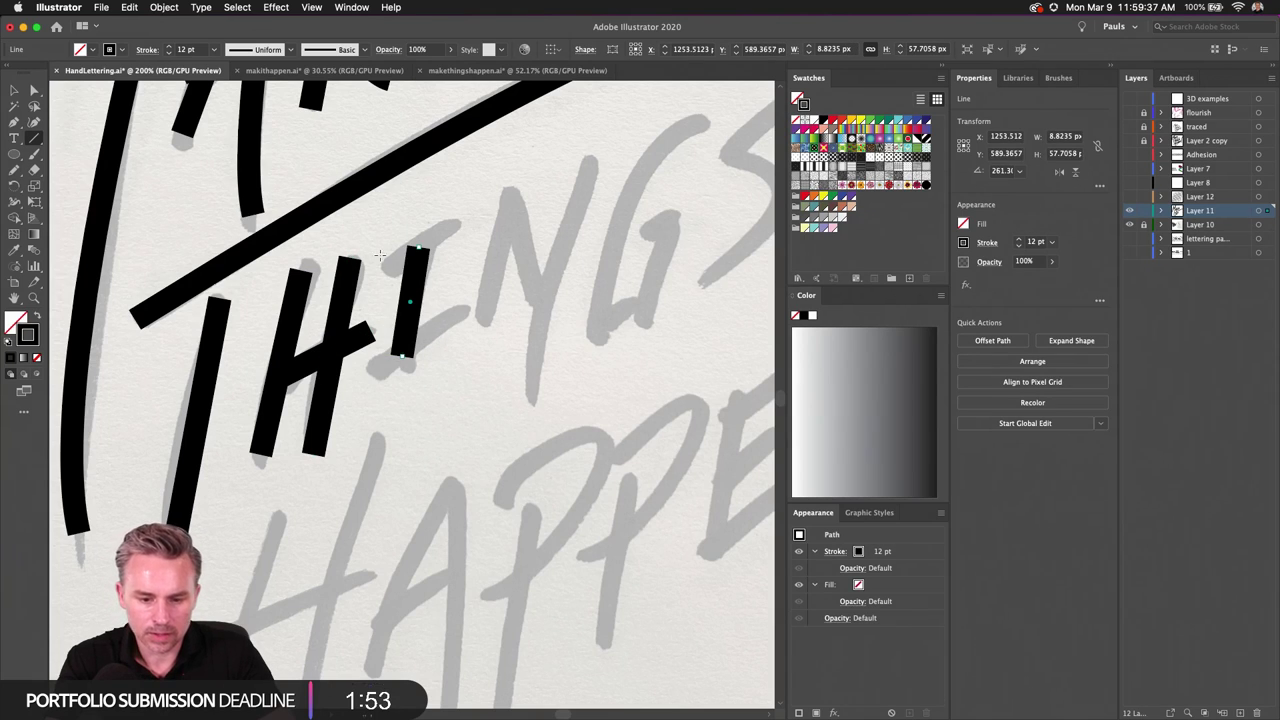
{"action": "left_click_drag", "start_coordinate": [378, 262], "coordinate": [465, 218]}
{"action": "mouse_move", "coordinate": [372, 371]}
{"action": "left_mouse_down"}
{"action": "mouse_move", "coordinate": [423, 366]}
{"action": "mouse_move", "coordinate": [465, 312]}
{"action": "left_mouse_up"}
Step: Draw the N's first upright continuing into its diagonal
{"action": "mouse_move", "coordinate": [504, 193]}
{"action": "left_mouse_down"}
{"action": "mouse_move", "coordinate": [499, 232]}
{"action": "mouse_move", "coordinate": [523, 329]}
{"action": "mouse_move", "coordinate": [485, 320]}
{"action": "left_mouse_up"}
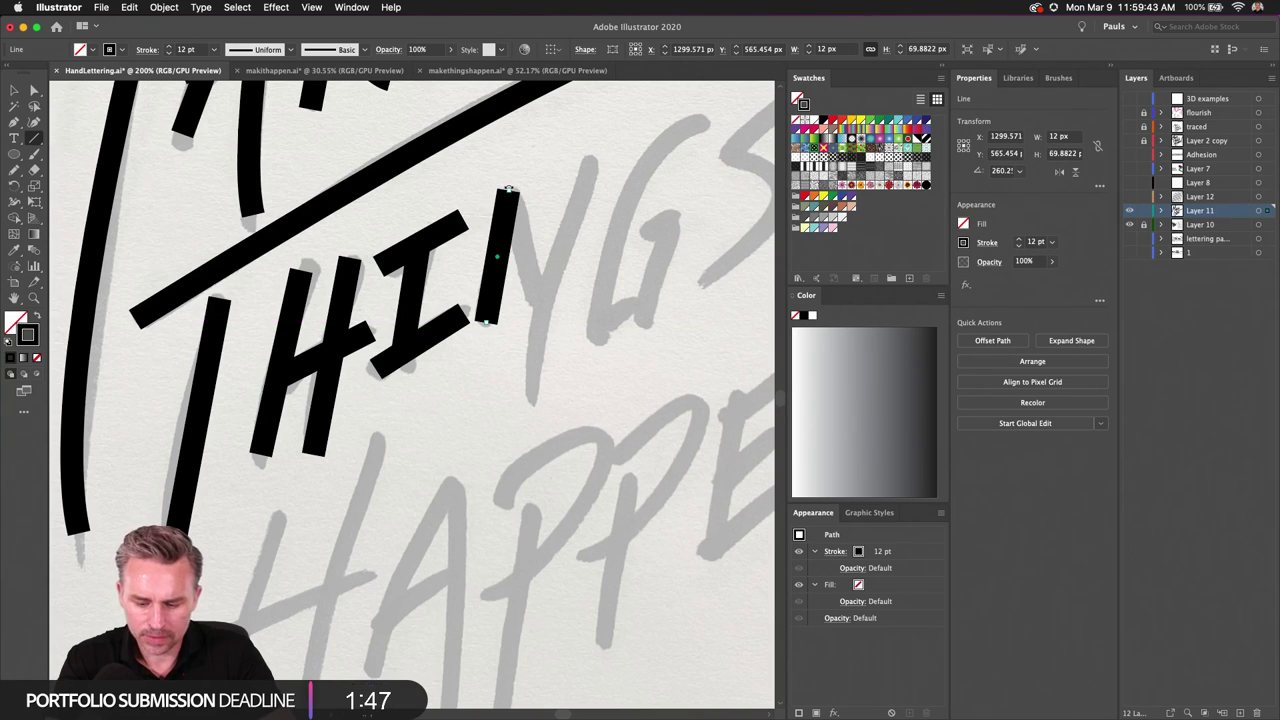
{"action": "key", "text": "p"}
{"action": "left_click", "coordinate": [509, 190]}
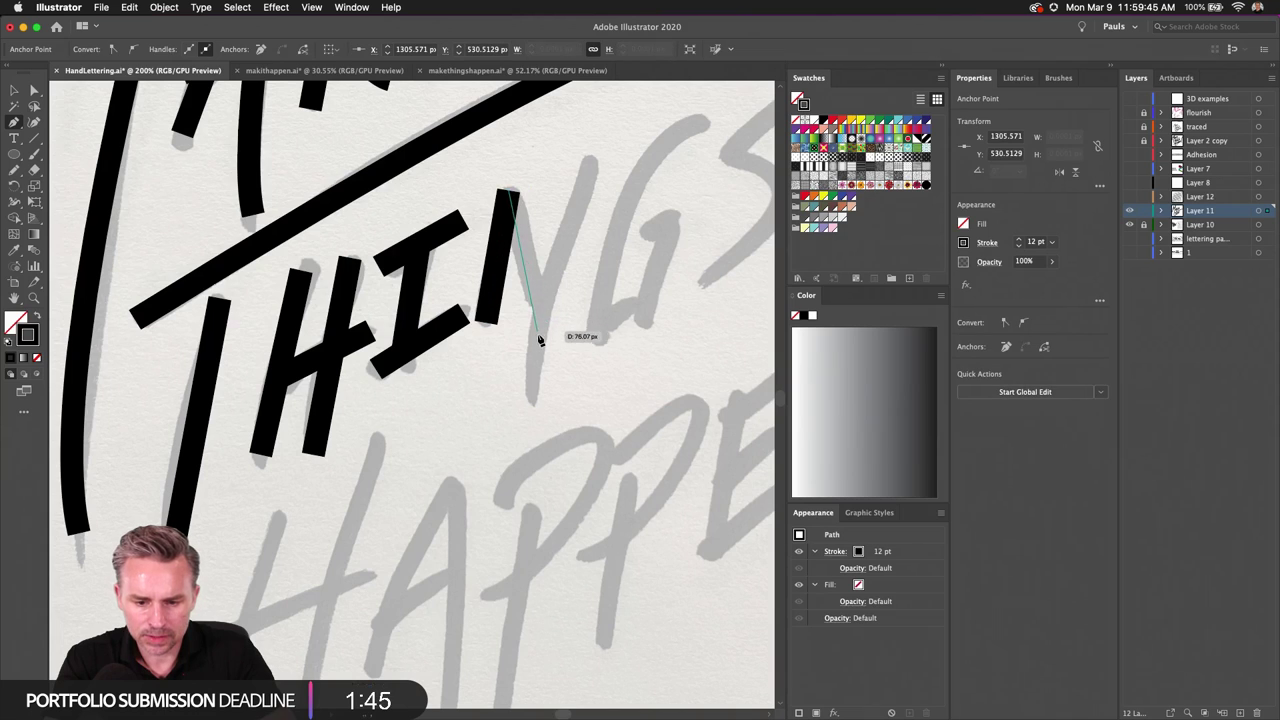
{"action": "left_click", "coordinate": [540, 312]}
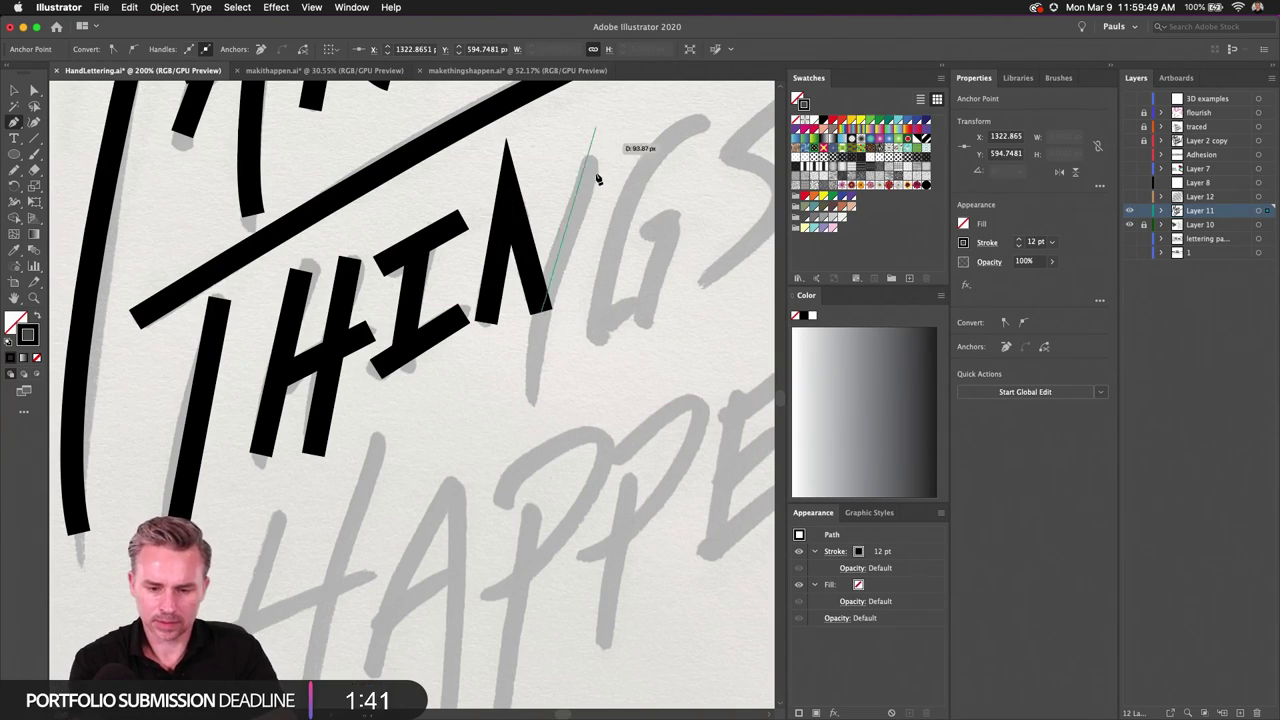
{"action": "key", "text": "Escape"}
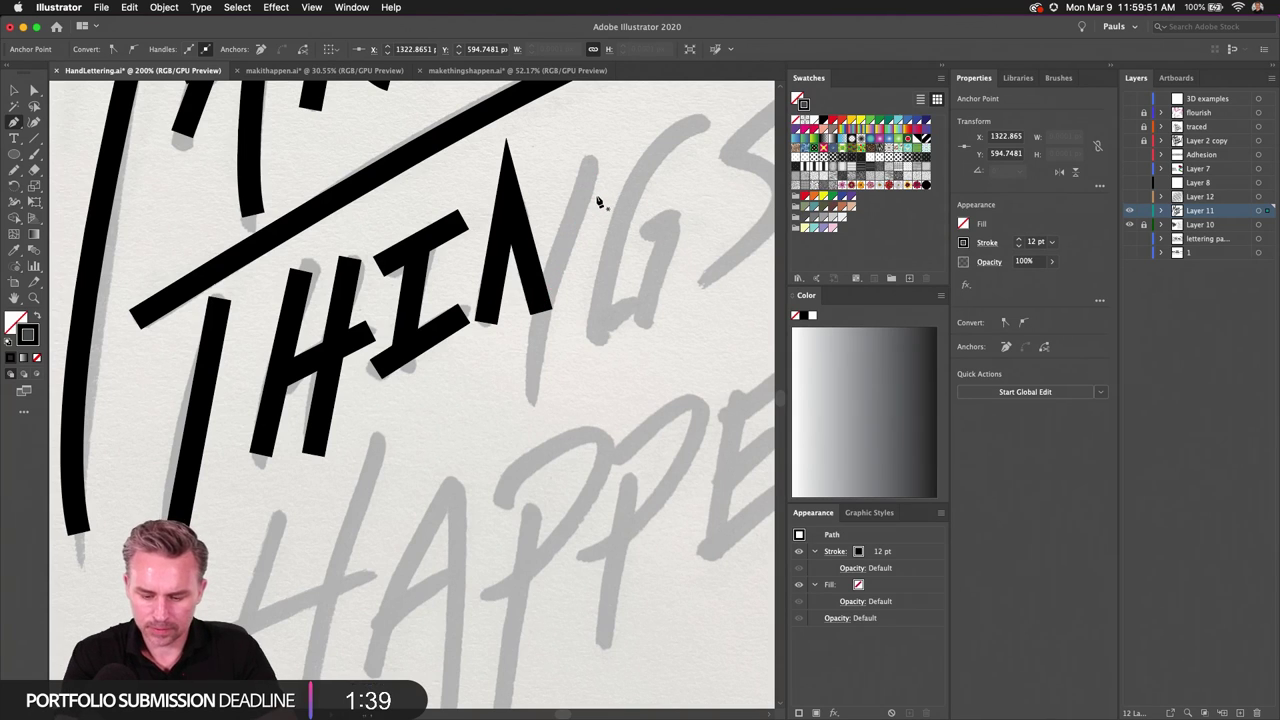
Step: Add the N's right upright and reshape its diagonal by moving an anchor
{"action": "left_click", "coordinate": [33, 140]}
{"action": "left_click_drag", "start_coordinate": [590, 155], "coordinate": [523, 388]}
{"action": "key", "text": "p"}
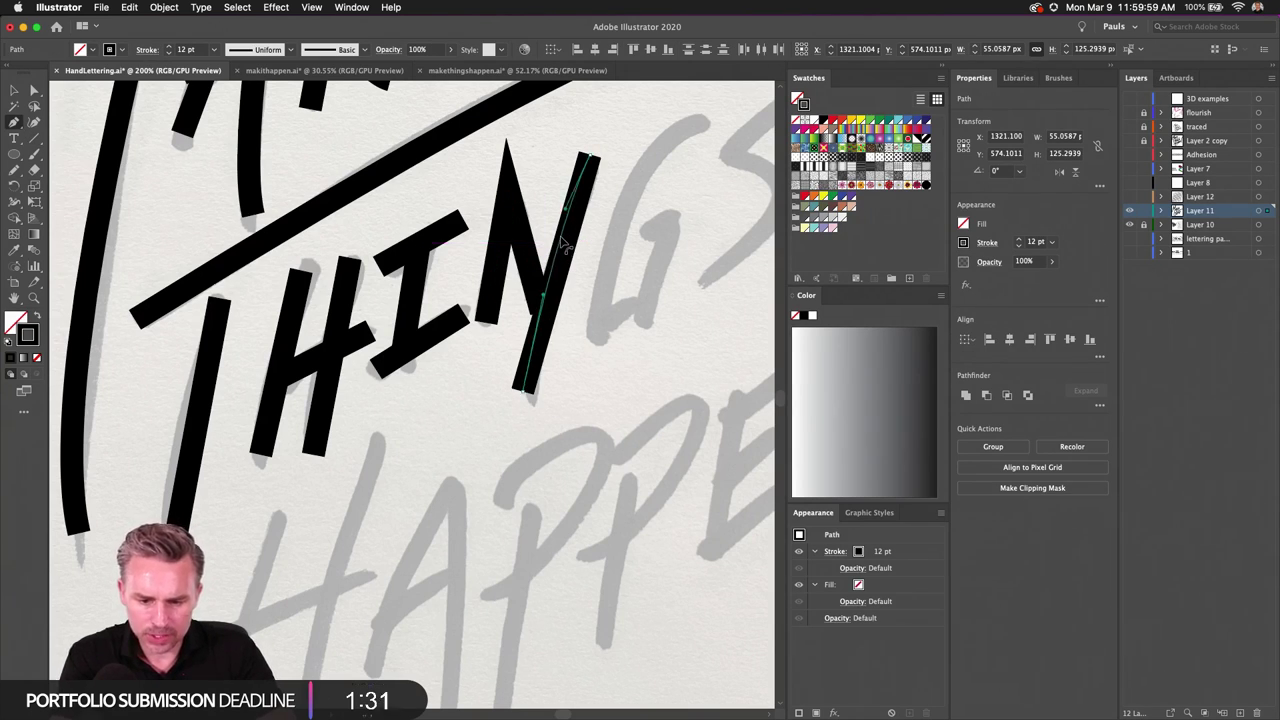
{"action": "left_click", "coordinate": [568, 245]}
{"action": "left_click_drag", "start_coordinate": [574, 283], "coordinate": [455, 404]}
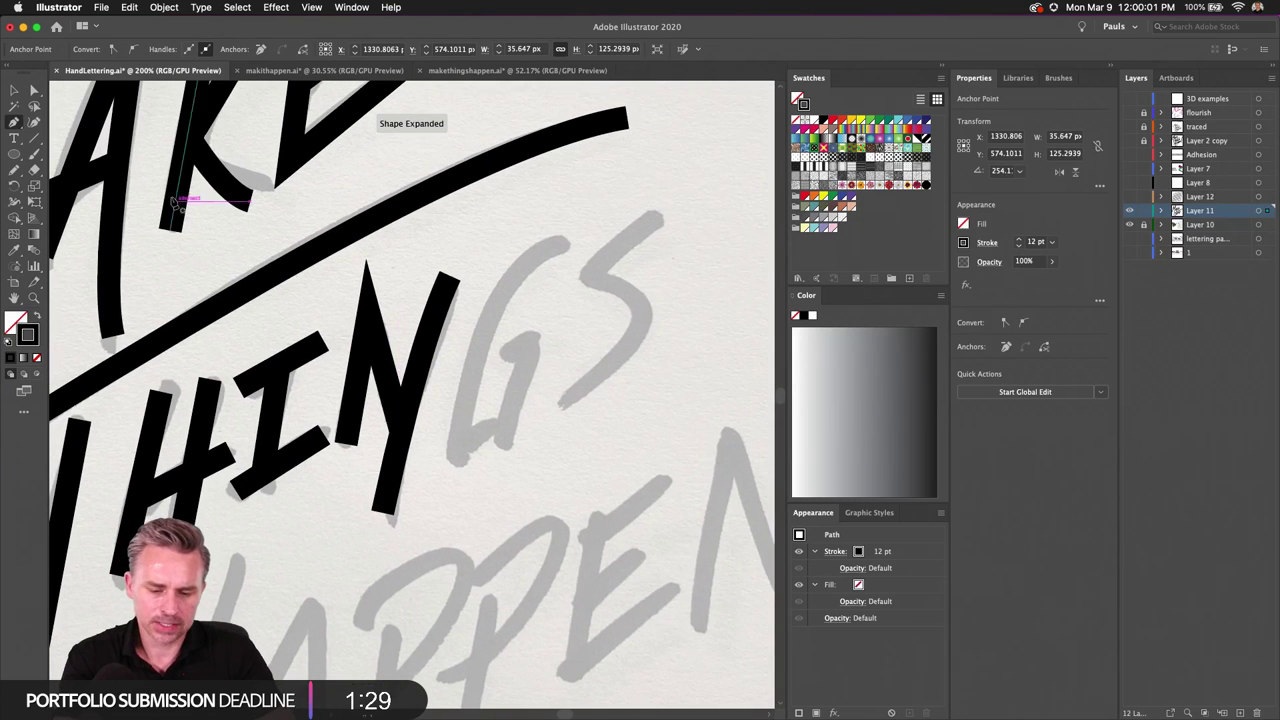
{"action": "left_click", "coordinate": [34, 92]}
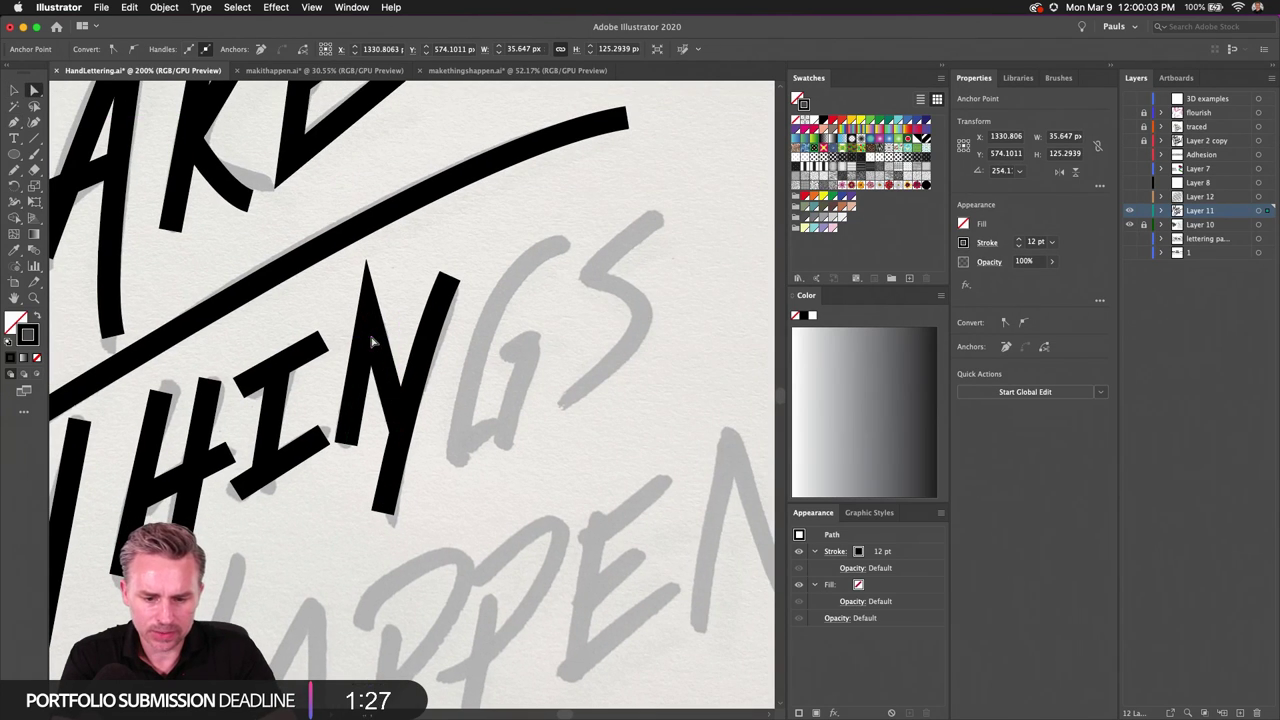
{"action": "left_click_drag", "start_coordinate": [374, 340], "coordinate": [377, 360]}
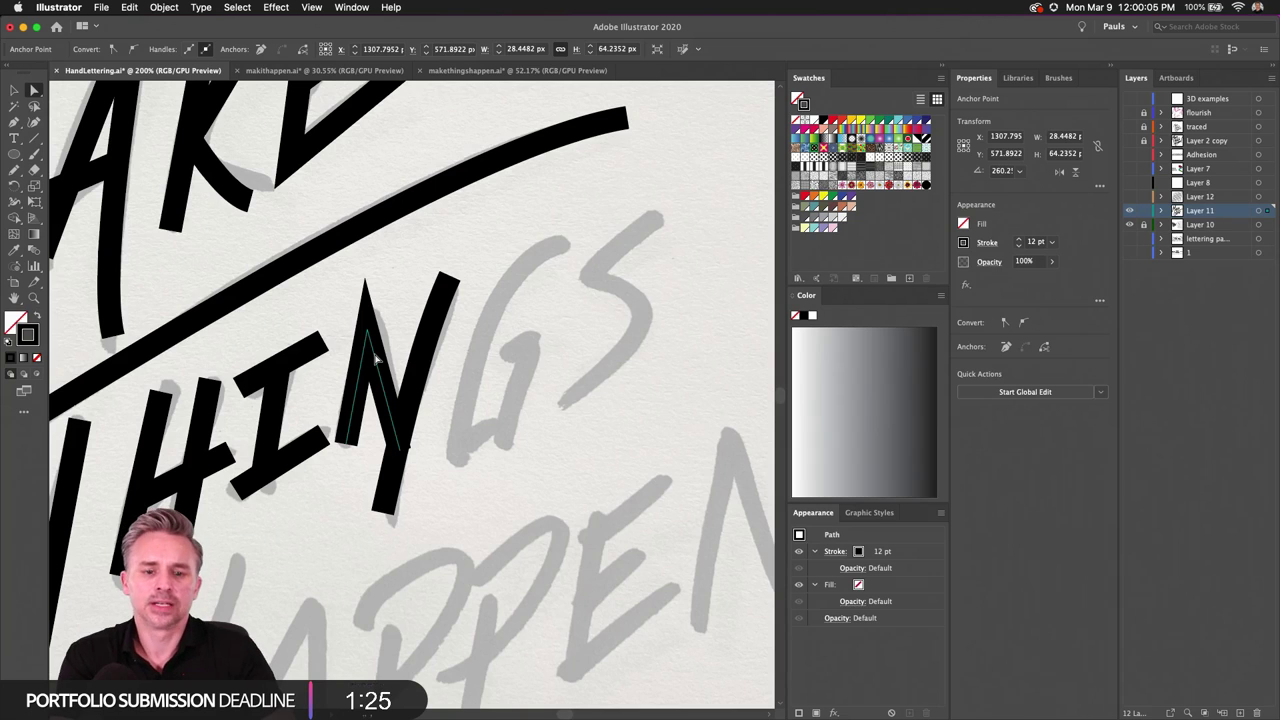
{"action": "left_click", "coordinate": [462, 340]}
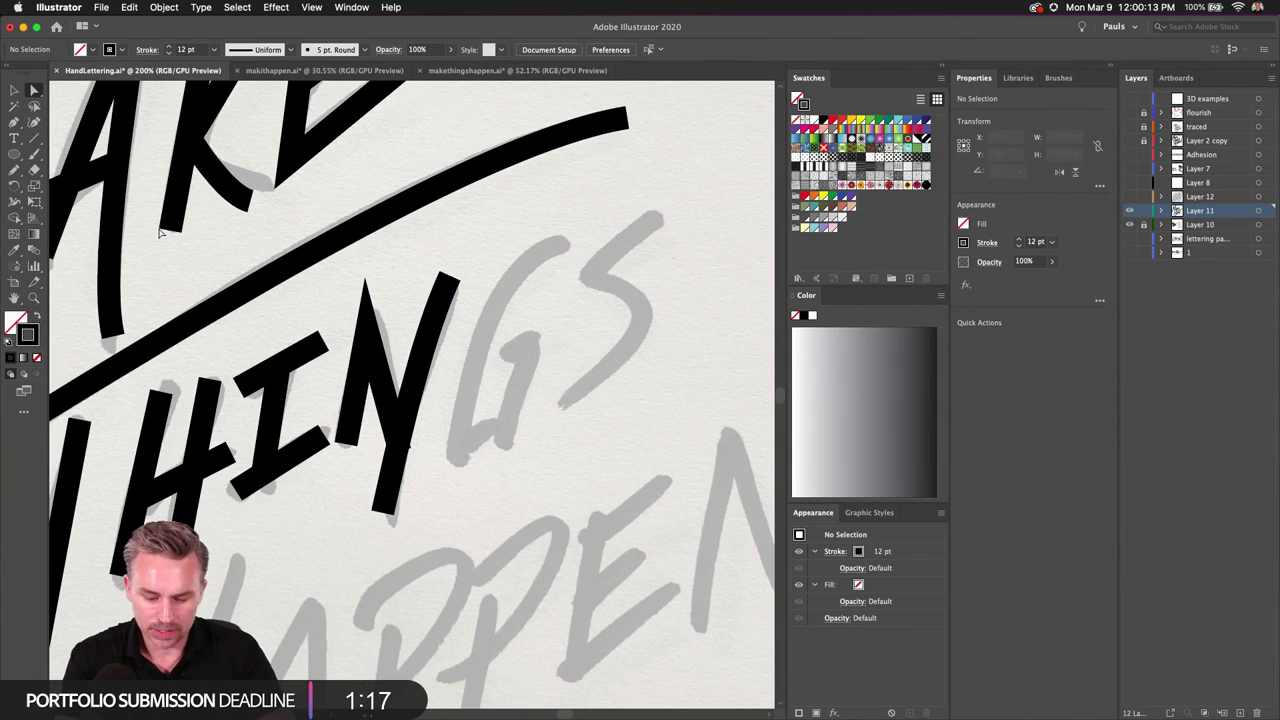
Step: Brush the G's curved body and crossbar, then the S down to its tail
{"action": "key", "text": "b"}
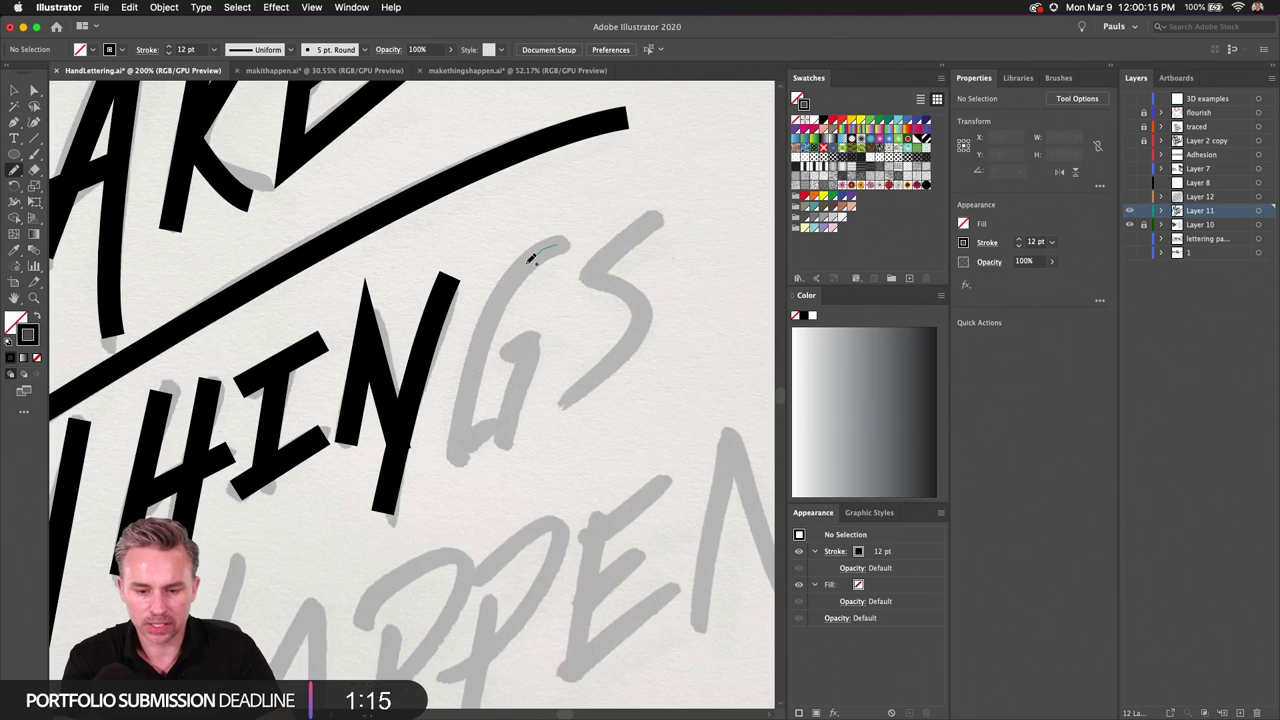
{"action": "mouse_move", "coordinate": [531, 258]}
{"action": "left_mouse_down"}
{"action": "mouse_move", "coordinate": [469, 357]}
{"action": "mouse_move", "coordinate": [467, 437]}
{"action": "mouse_move", "coordinate": [512, 428]}
{"action": "mouse_move", "coordinate": [504, 420]}
{"action": "left_mouse_up"}
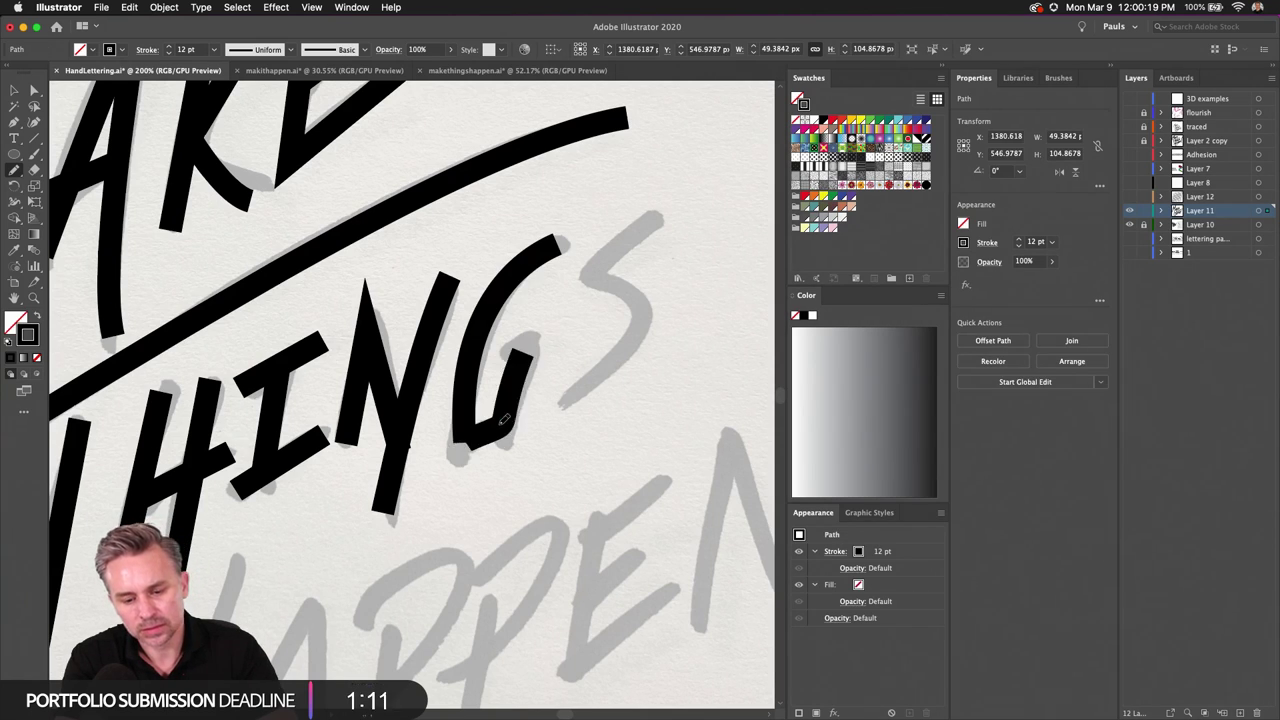
{"action": "left_click_drag", "start_coordinate": [495, 368], "coordinate": [566, 328]}
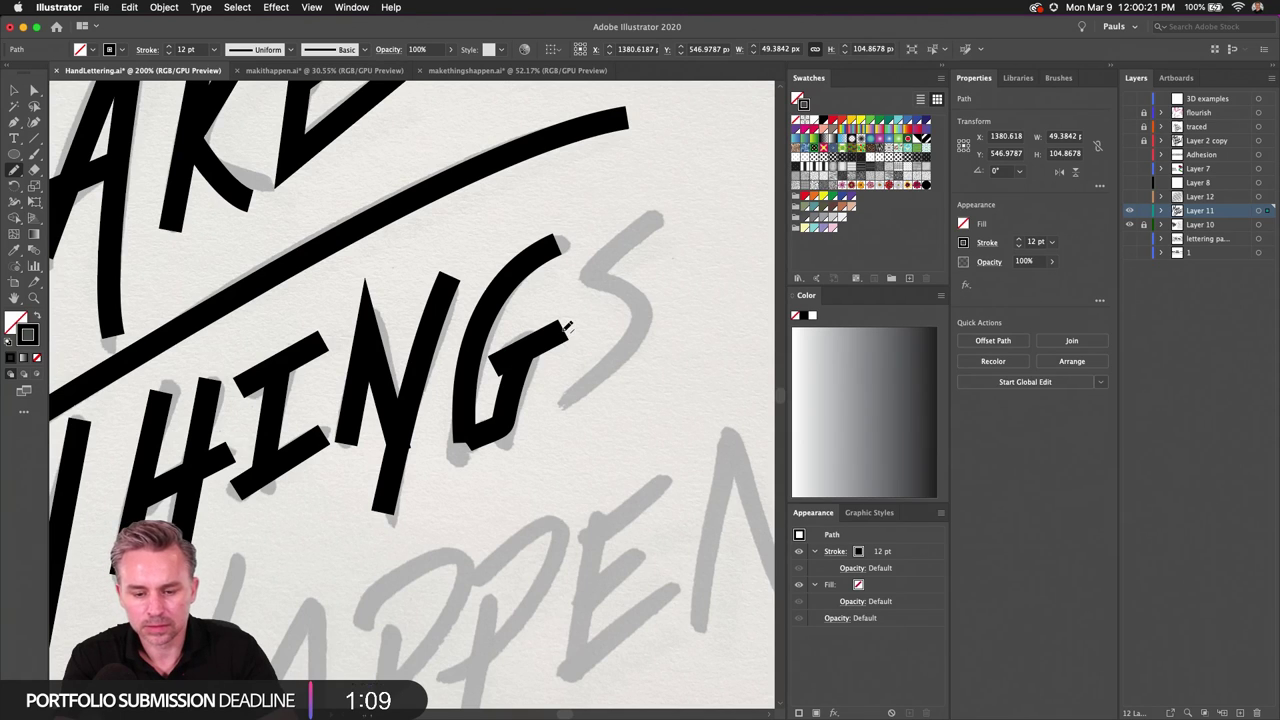
{"action": "mouse_move", "coordinate": [638, 221]}
{"action": "left_mouse_down"}
{"action": "mouse_move", "coordinate": [587, 279]}
{"action": "mouse_move", "coordinate": [637, 293]}
{"action": "mouse_move", "coordinate": [642, 319]}
{"action": "mouse_move", "coordinate": [592, 398]}
{"action": "mouse_move", "coordinate": [554, 414]}
{"action": "left_mouse_up"}
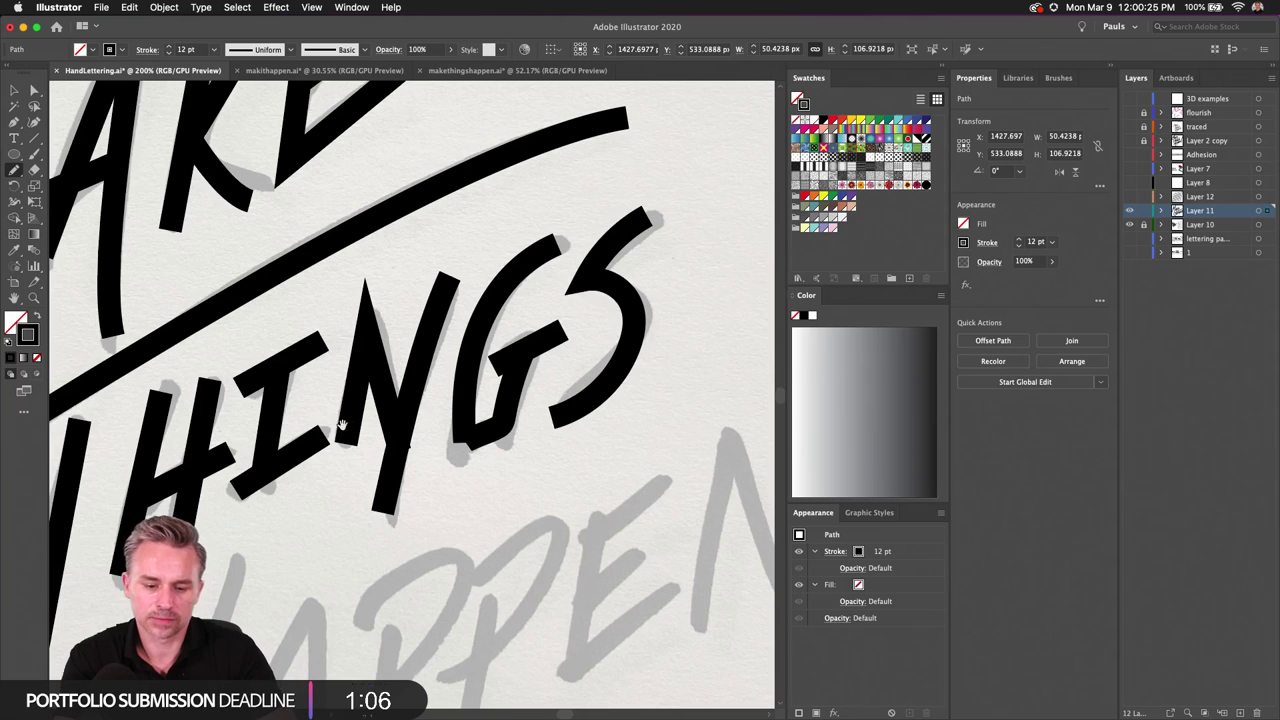
{"action": "mouse_move", "coordinate": [345, 420]}
{"action": "left_mouse_down"}
{"action": "mouse_move", "coordinate": [516, 193]}
{"action": "mouse_move", "coordinate": [565, 168]}
{"action": "left_mouse_up"}
{"action": "left_click_drag", "start_coordinate": [222, 442], "coordinate": [290, 356]}
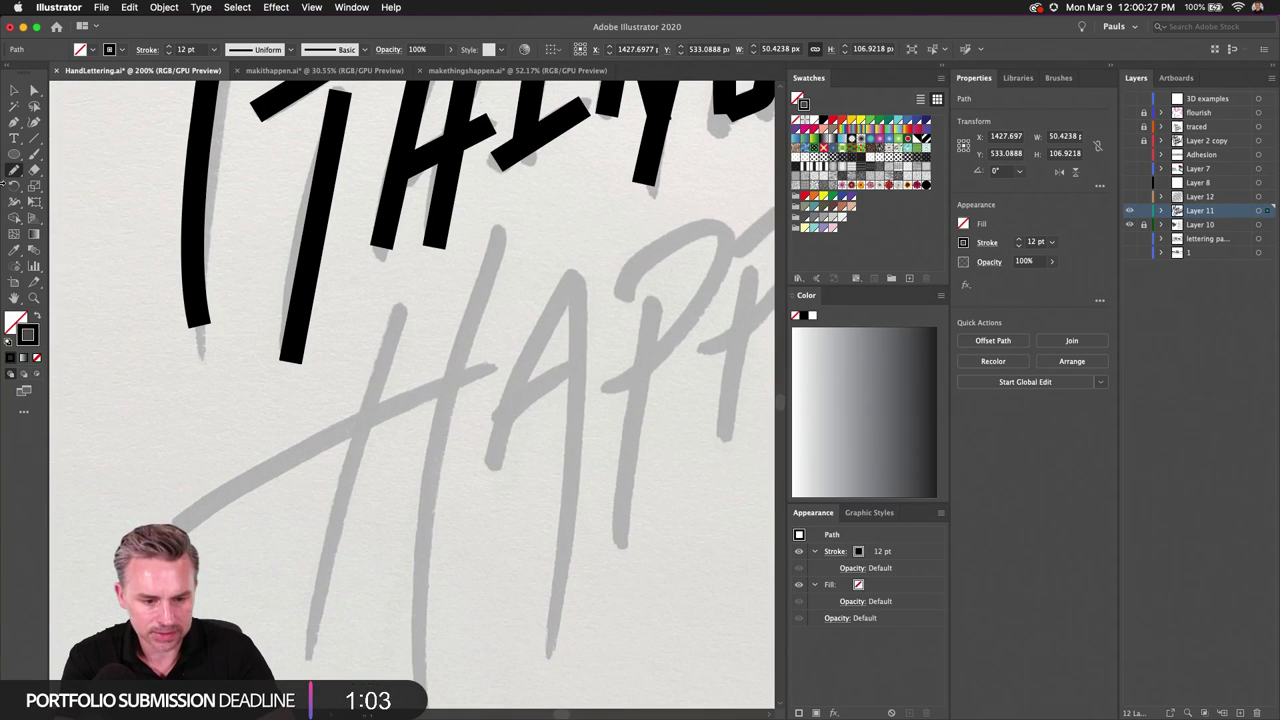
Step: Draw the H's left upright, crossbar and a curved long right stroke
{"action": "left_click", "coordinate": [36, 139]}
{"action": "left_click_drag", "start_coordinate": [398, 318], "coordinate": [307, 658]}
{"action": "mouse_move", "coordinate": [174, 520]}
{"action": "left_mouse_down"}
{"action": "mouse_move", "coordinate": [486, 366]}
{"action": "mouse_move", "coordinate": [514, 366]}
{"action": "mouse_move", "coordinate": [492, 368]}
{"action": "left_mouse_up"}
{"action": "mouse_move", "coordinate": [498, 229]}
{"action": "left_mouse_down"}
{"action": "mouse_move", "coordinate": [424, 585]}
{"action": "mouse_move", "coordinate": [424, 700]}
{"action": "mouse_move", "coordinate": [425, 566]}
{"action": "left_mouse_up"}
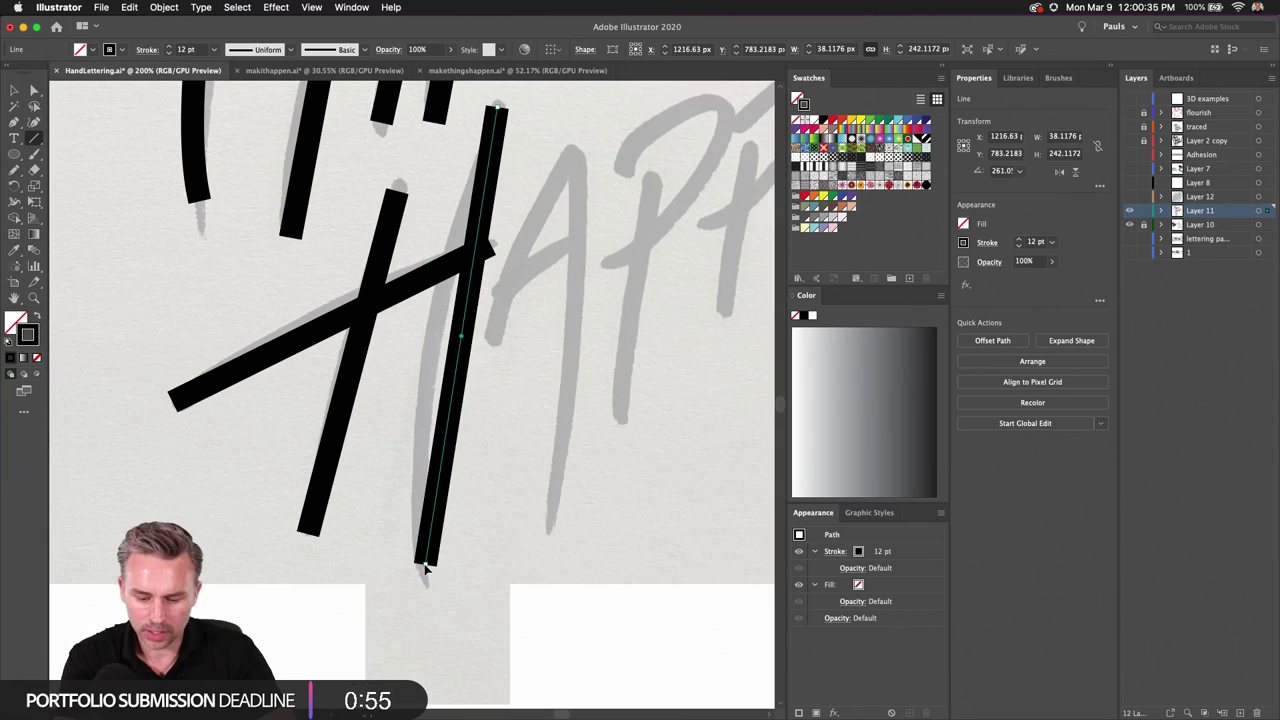
{"action": "mouse_move", "coordinate": [455, 395]}
{"action": "left_mouse_down"}
{"action": "mouse_move", "coordinate": [443, 357]}
{"action": "mouse_move", "coordinate": [432, 362]}
{"action": "left_mouse_up"}
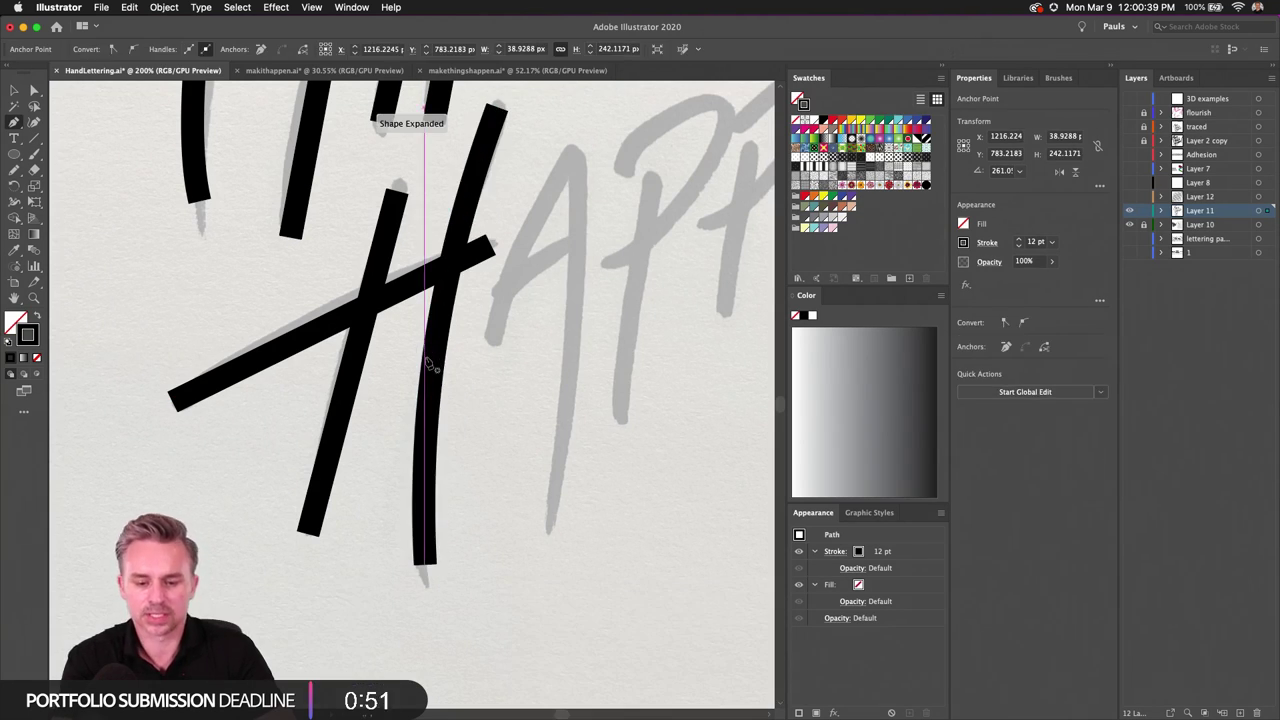
{"action": "scroll", "coordinate": [417, 420], "scroll_direction": "up", "scroll_amount": 5}
{"action": "scroll", "coordinate": [417, 420], "scroll_direction": "right", "scroll_amount": 3}
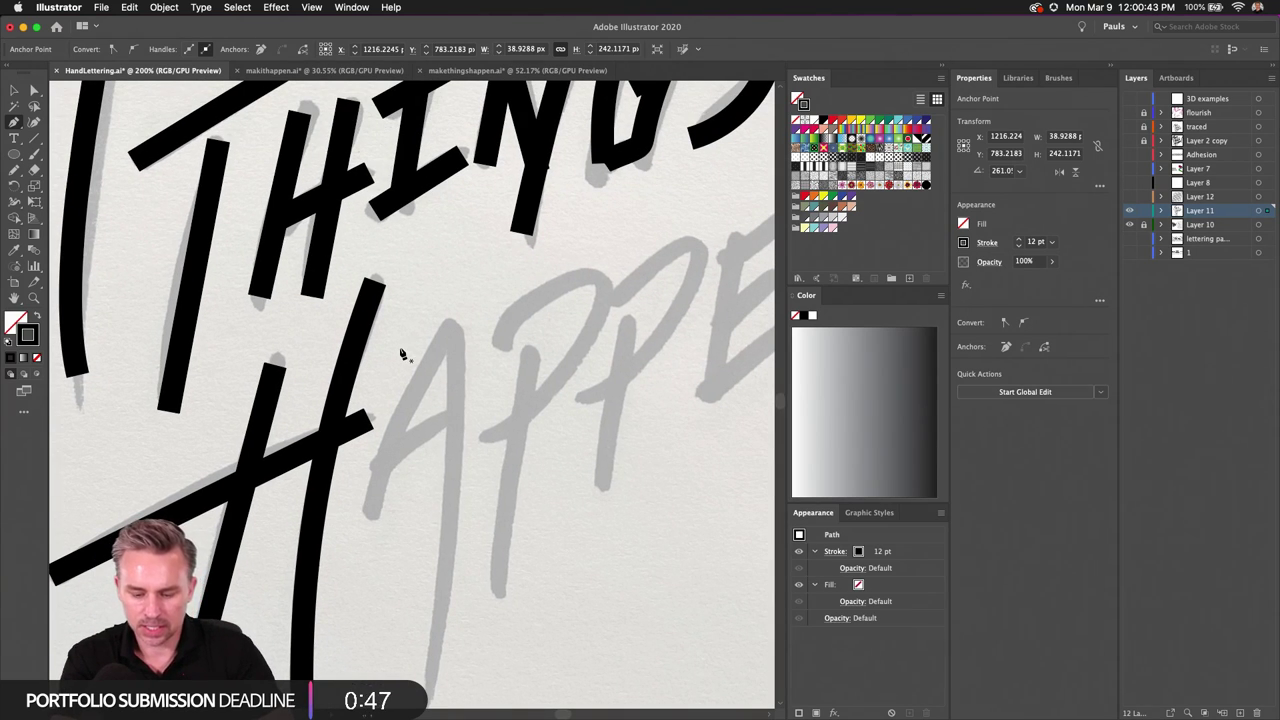
Step: Trace the A's two legs with the Pen tool and add its crossbar
{"action": "left_click", "coordinate": [34, 138]}
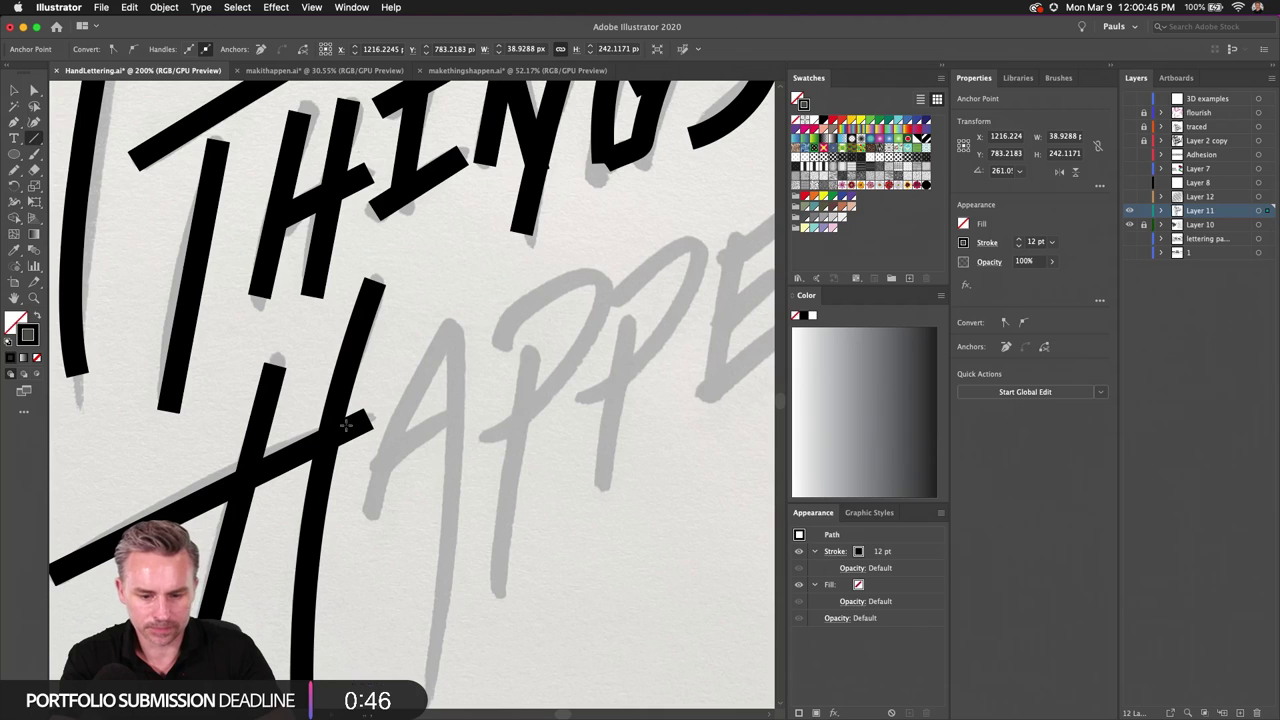
{"action": "key", "text": "p"}
{"action": "left_click", "coordinate": [370, 510]}
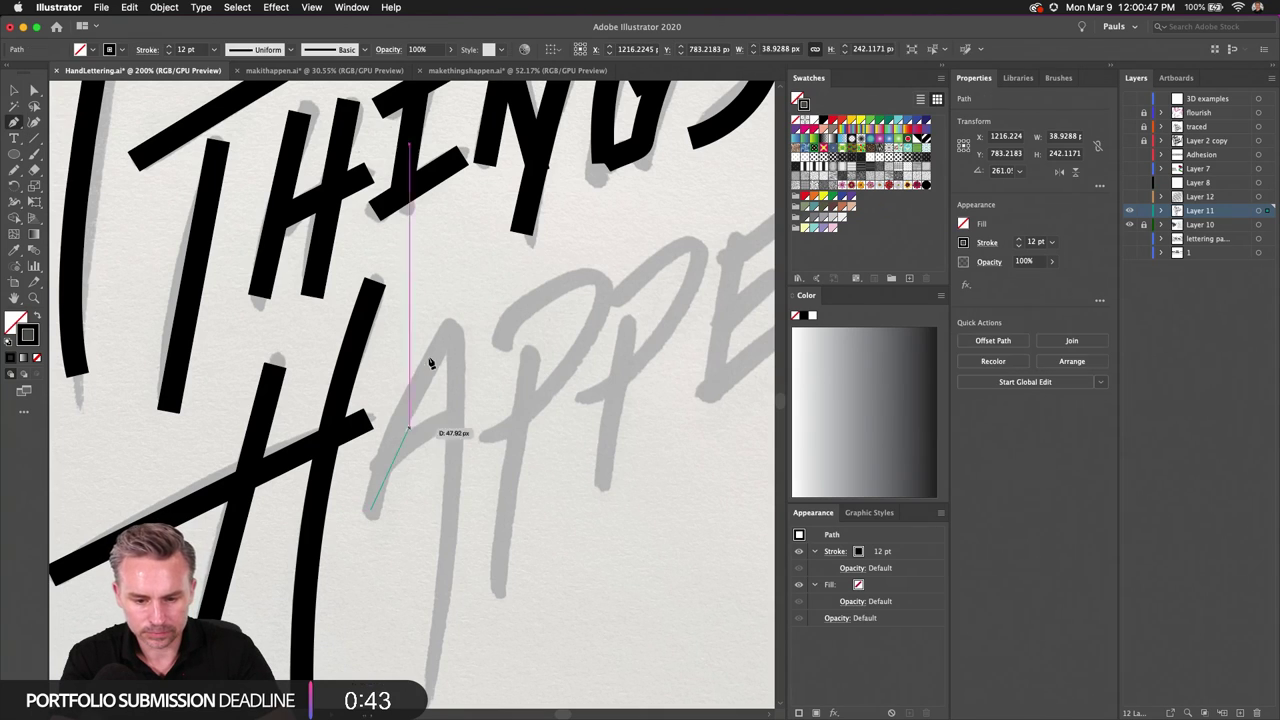
{"action": "left_click", "coordinate": [453, 332]}
{"action": "scroll", "coordinate": [435, 600], "scroll_direction": "down", "scroll_amount": 3}
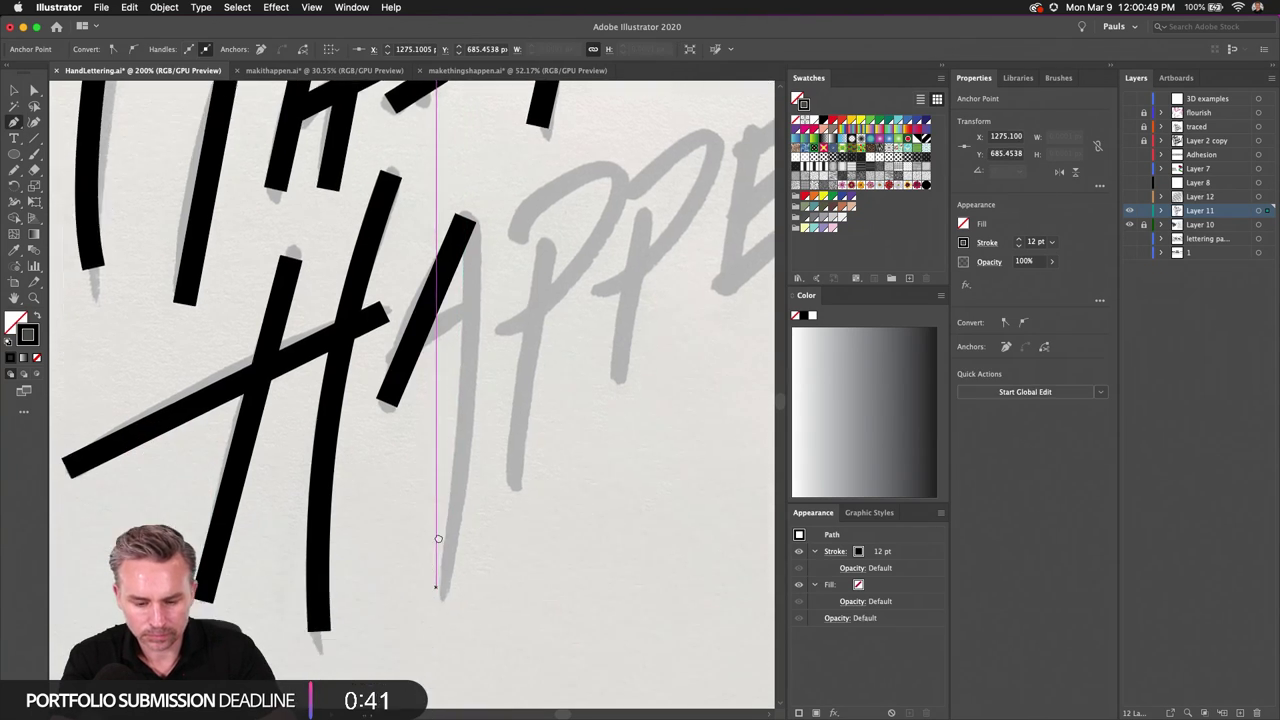
{"action": "left_click", "coordinate": [446, 597]}
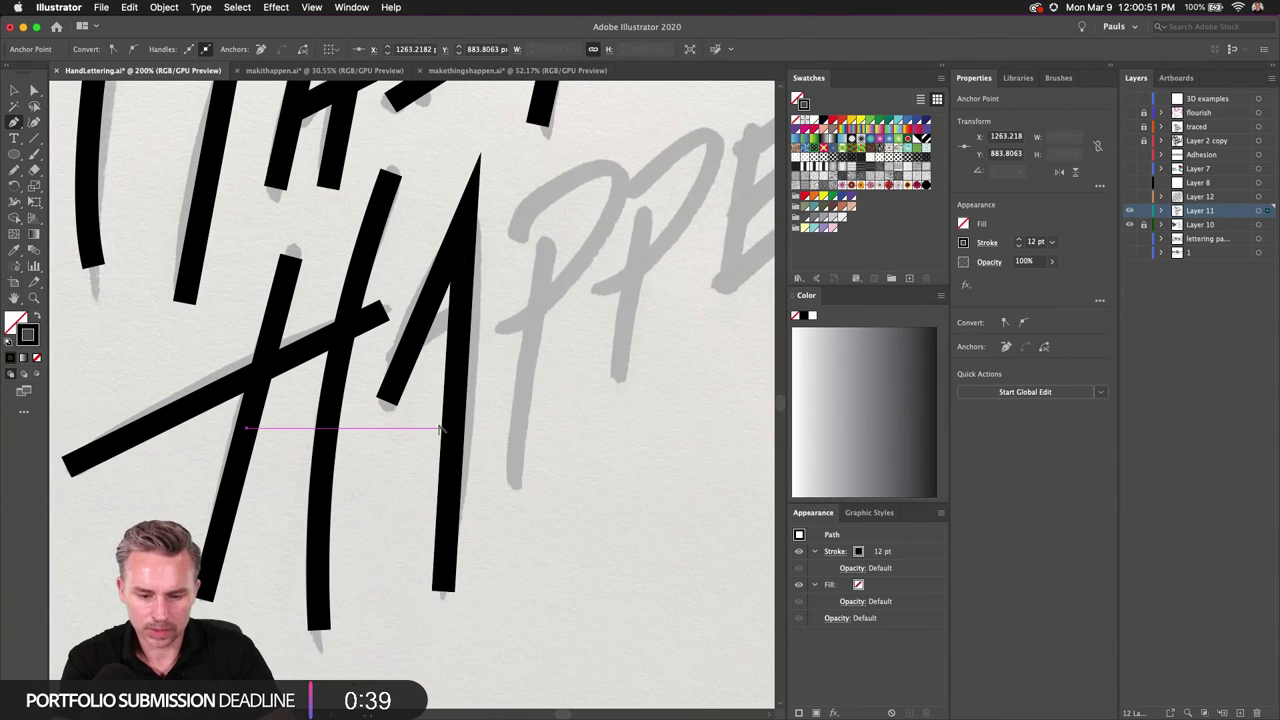
{"action": "key", "text": "super+j"}
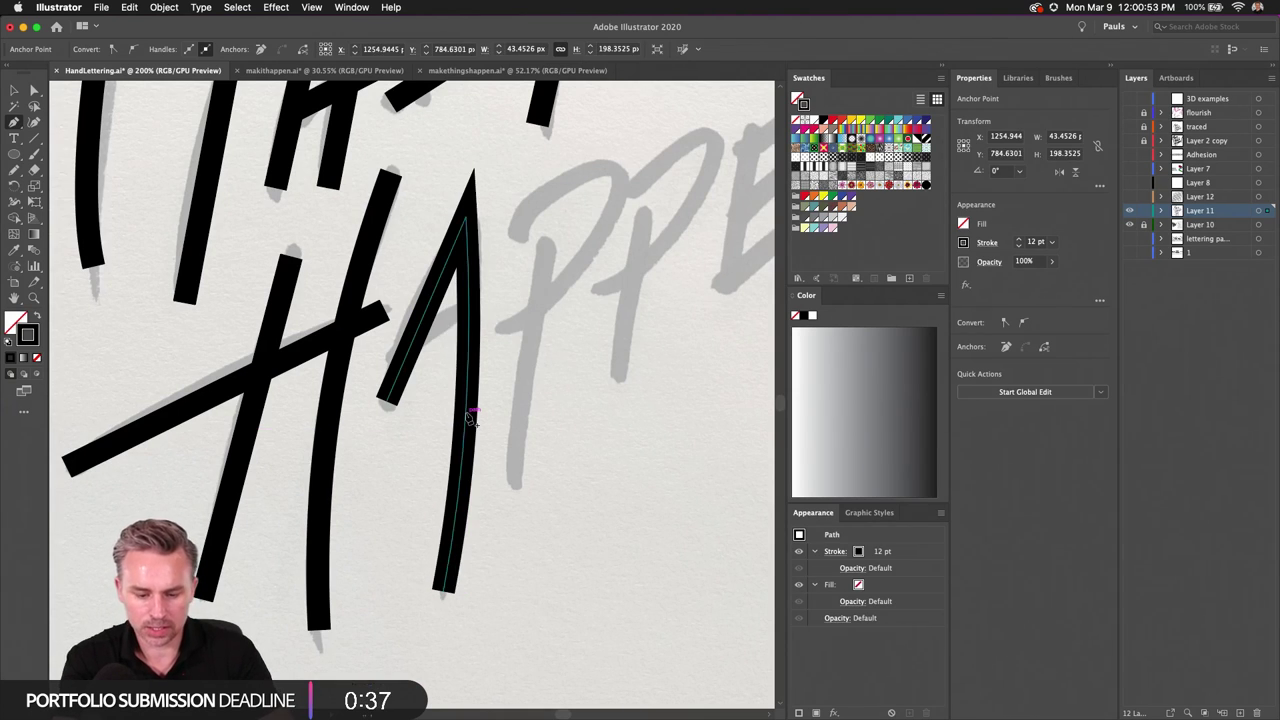
{"action": "key", "text": "backslash"}
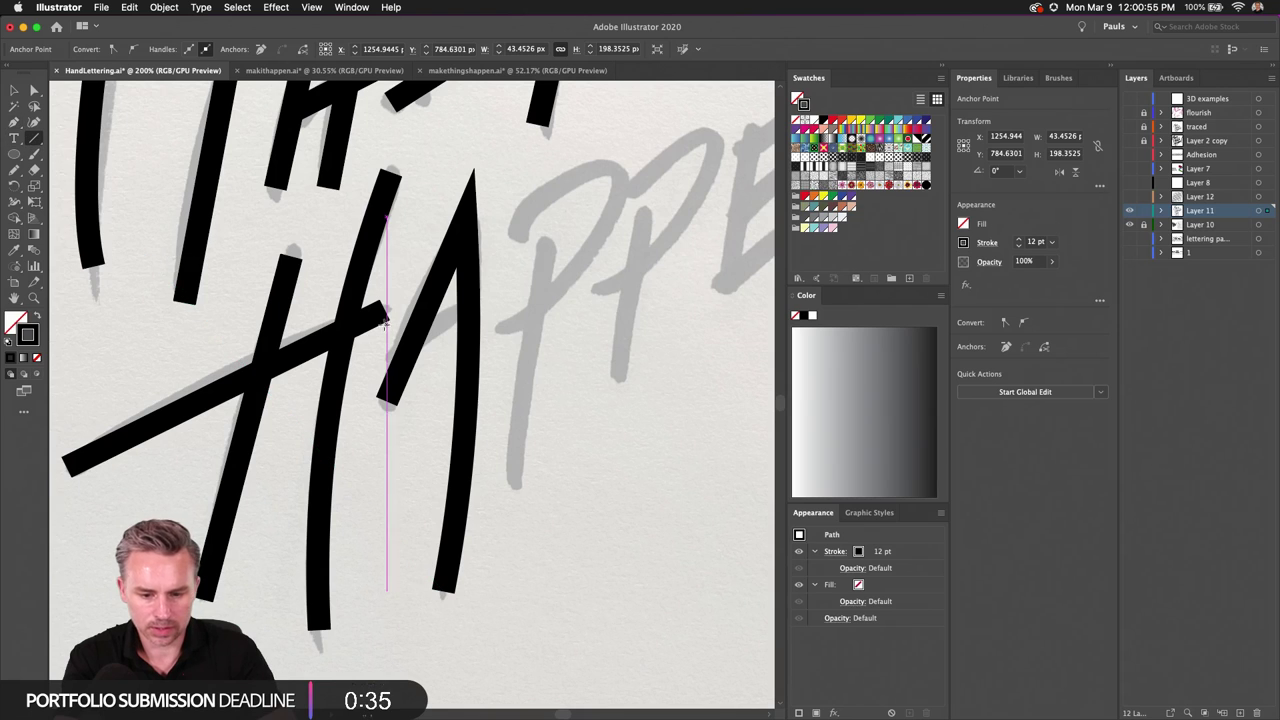
{"action": "left_click_drag", "start_coordinate": [385, 345], "coordinate": [466, 310]}
Step: Draw the uprights of both Ps and the long upright of the E
{"action": "scroll", "coordinate": [350, 378], "scroll_direction": "up", "scroll_amount": 5}
{"action": "scroll", "coordinate": [350, 378], "scroll_direction": "right", "scroll_amount": 5}
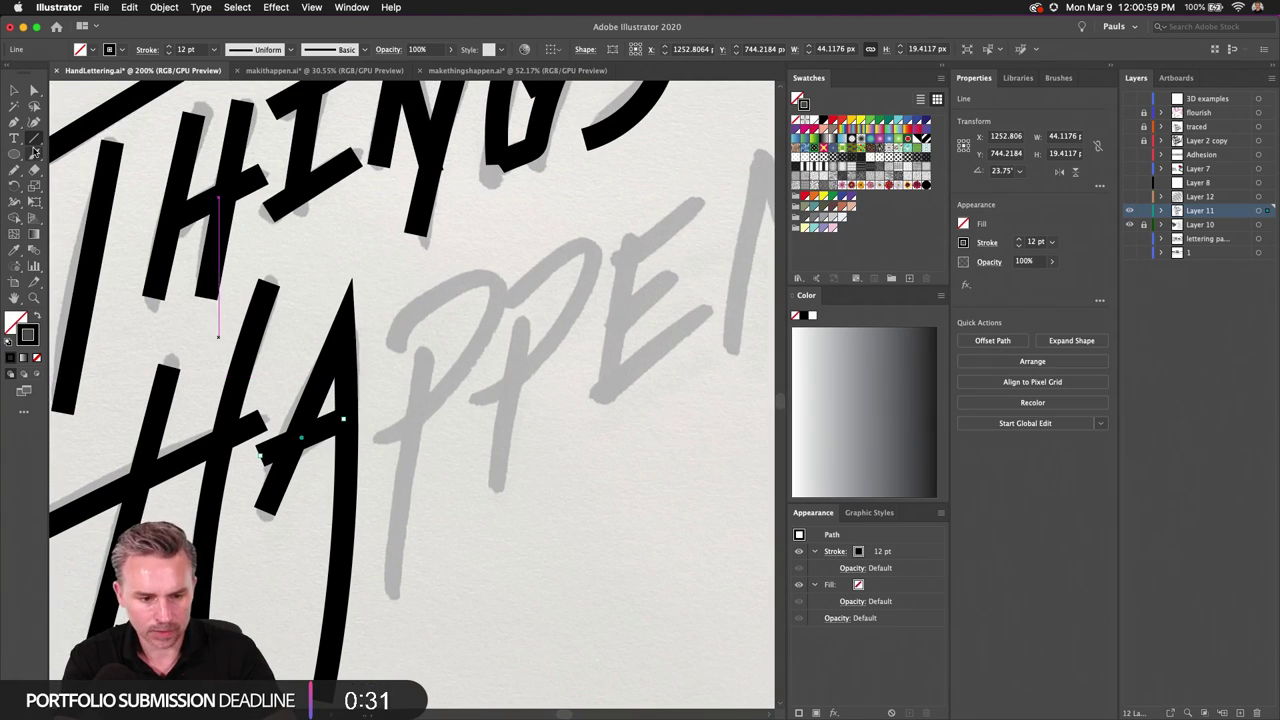
{"action": "left_click_drag", "start_coordinate": [420, 338], "coordinate": [393, 608]}
{"action": "left_click_drag", "start_coordinate": [521, 318], "coordinate": [497, 496]}
{"action": "left_click_drag", "start_coordinate": [628, 233], "coordinate": [609, 400]}
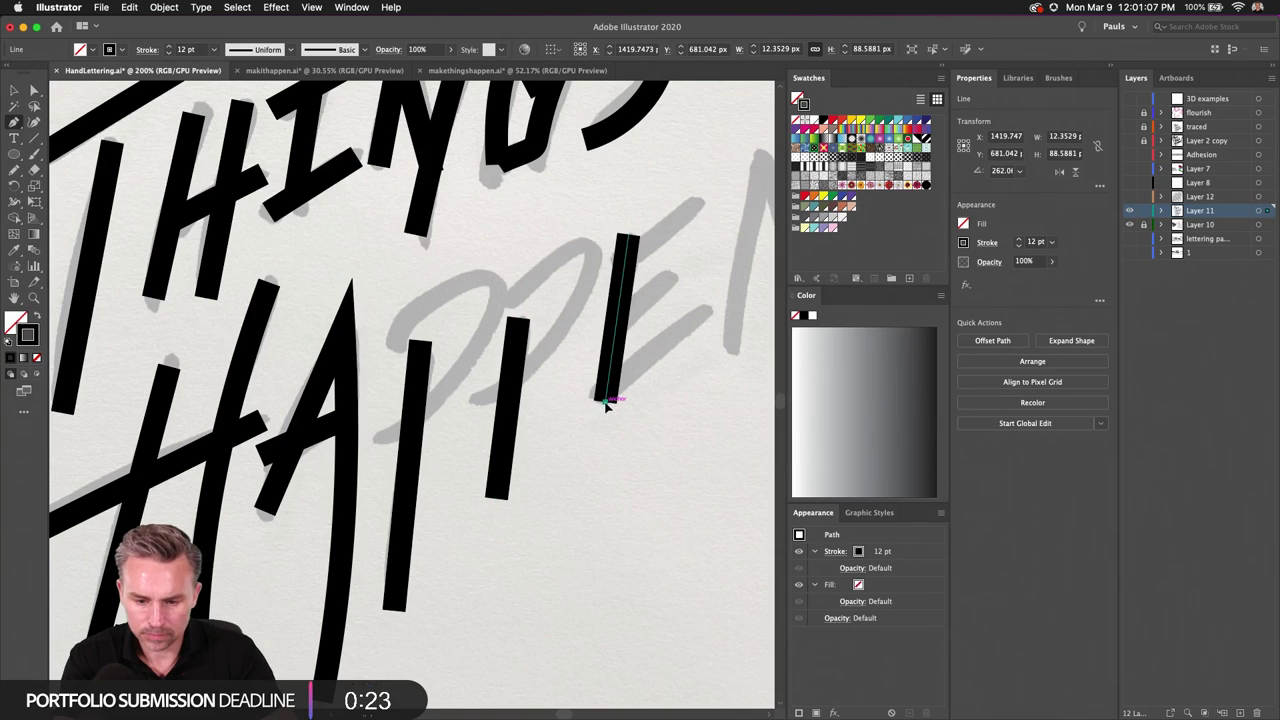
Step: Add the E's lower, top and middle bars
{"action": "key", "text": "p"}
{"action": "left_click", "coordinate": [607, 401]}
{"action": "left_click", "coordinate": [704, 321]}
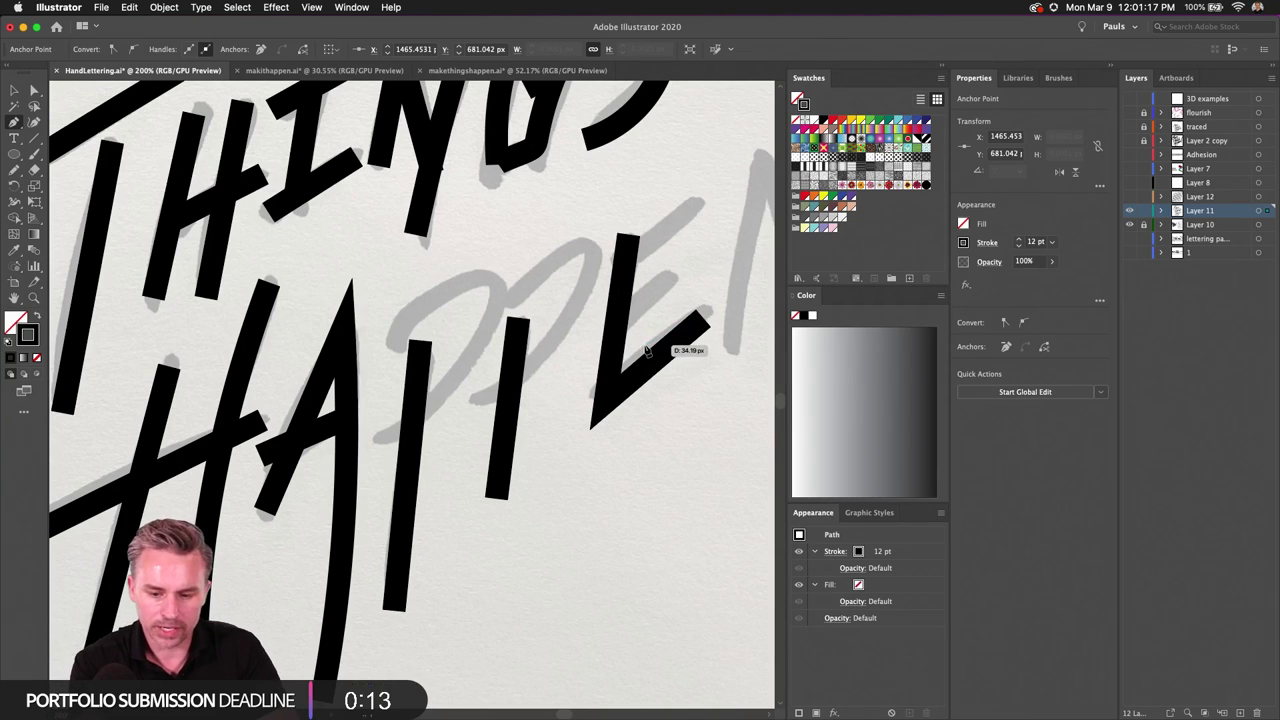
{"action": "left_click", "coordinate": [630, 240]}
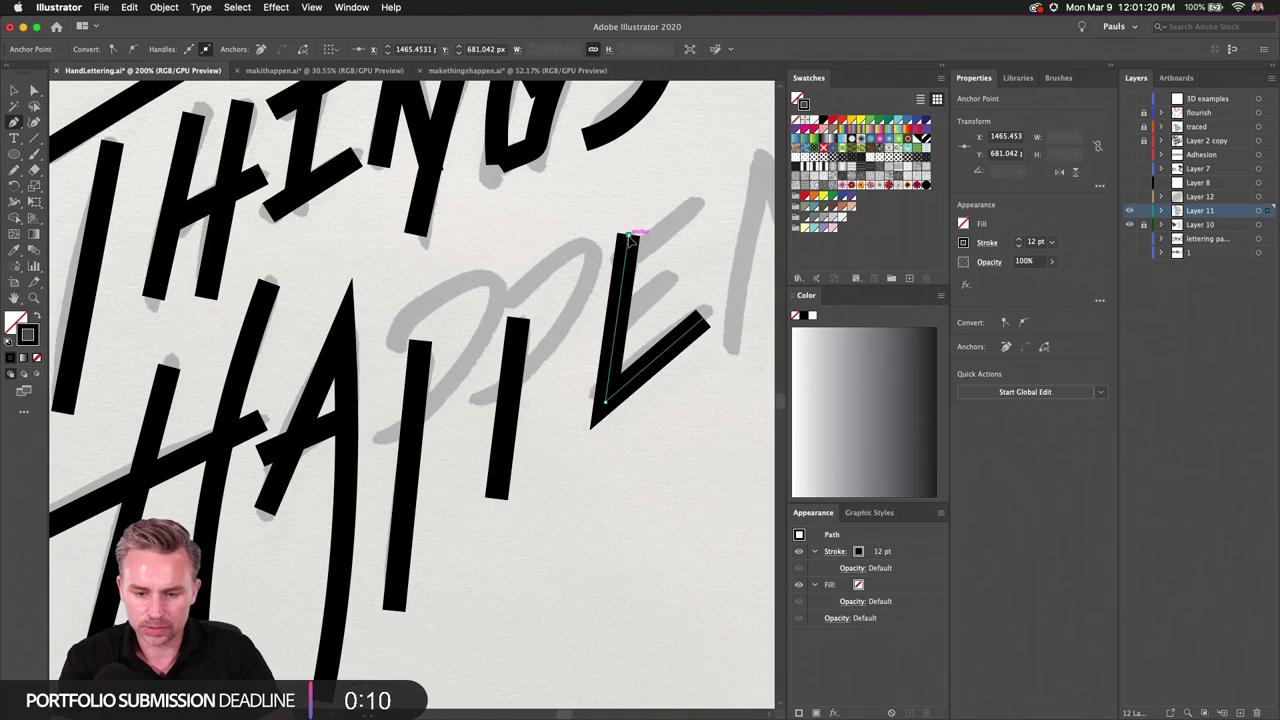
{"action": "left_click", "coordinate": [688, 203]}
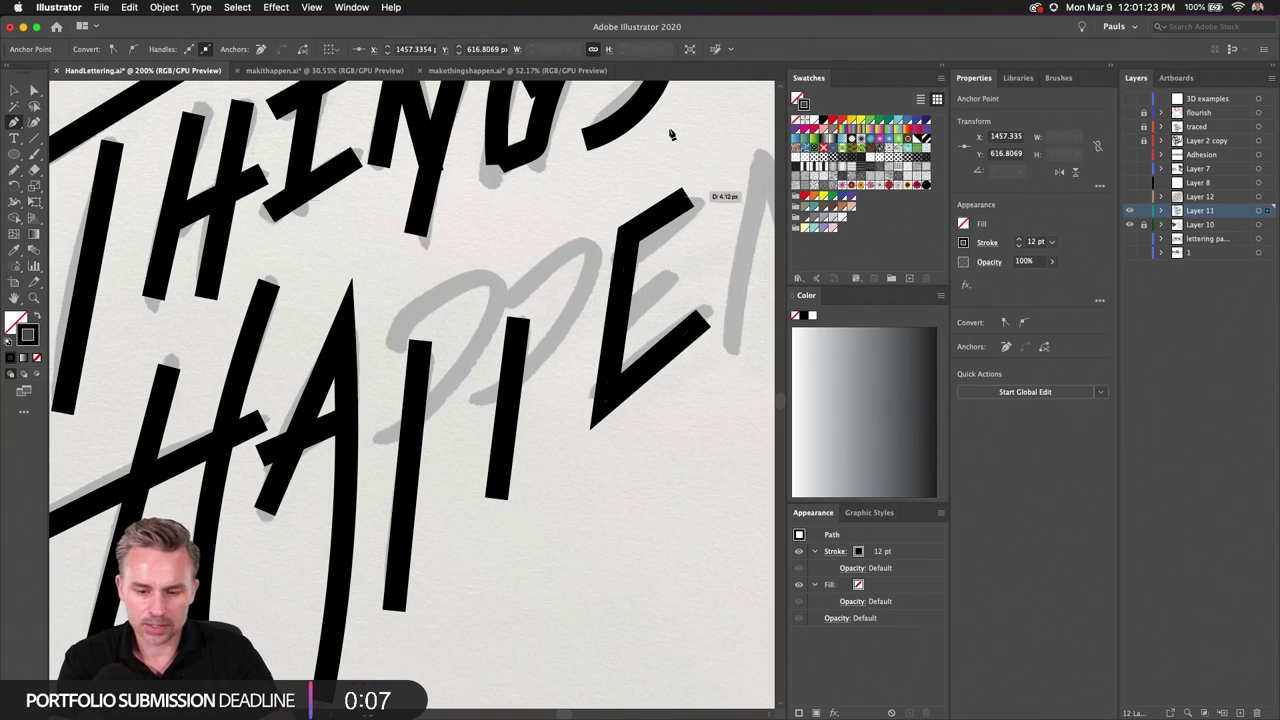
{"action": "left_click_drag", "start_coordinate": [658, 196], "coordinate": [566, 268]}
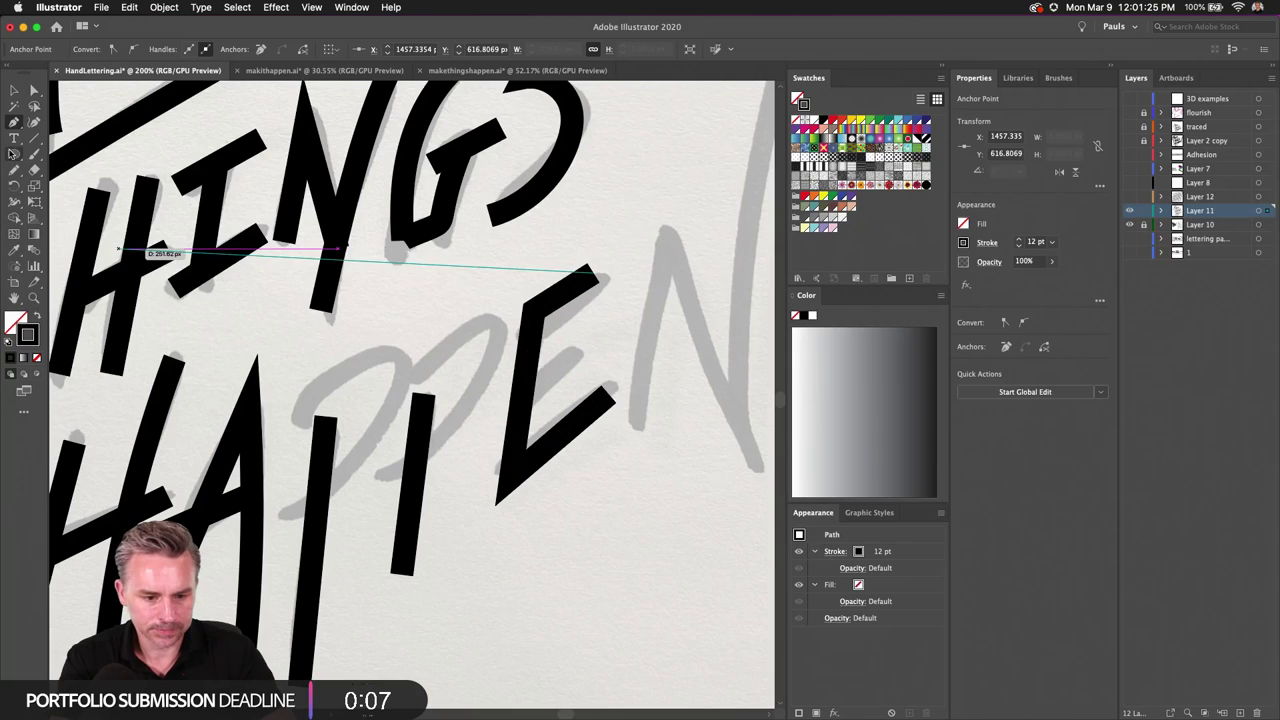
{"action": "left_click", "coordinate": [33, 143]}
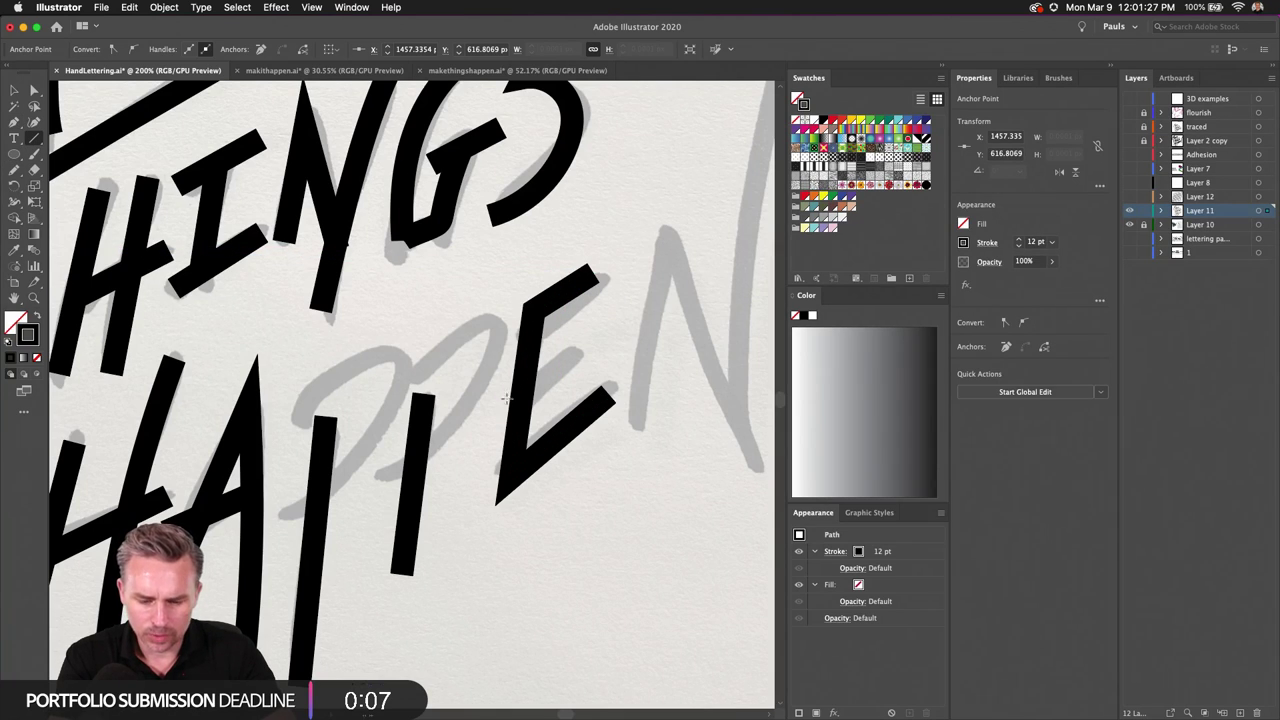
{"action": "mouse_move", "coordinate": [505, 400]}
{"action": "left_mouse_down"}
{"action": "mouse_move", "coordinate": [590, 360]}
{"action": "mouse_move", "coordinate": [399, 435]}
{"action": "left_mouse_up"}
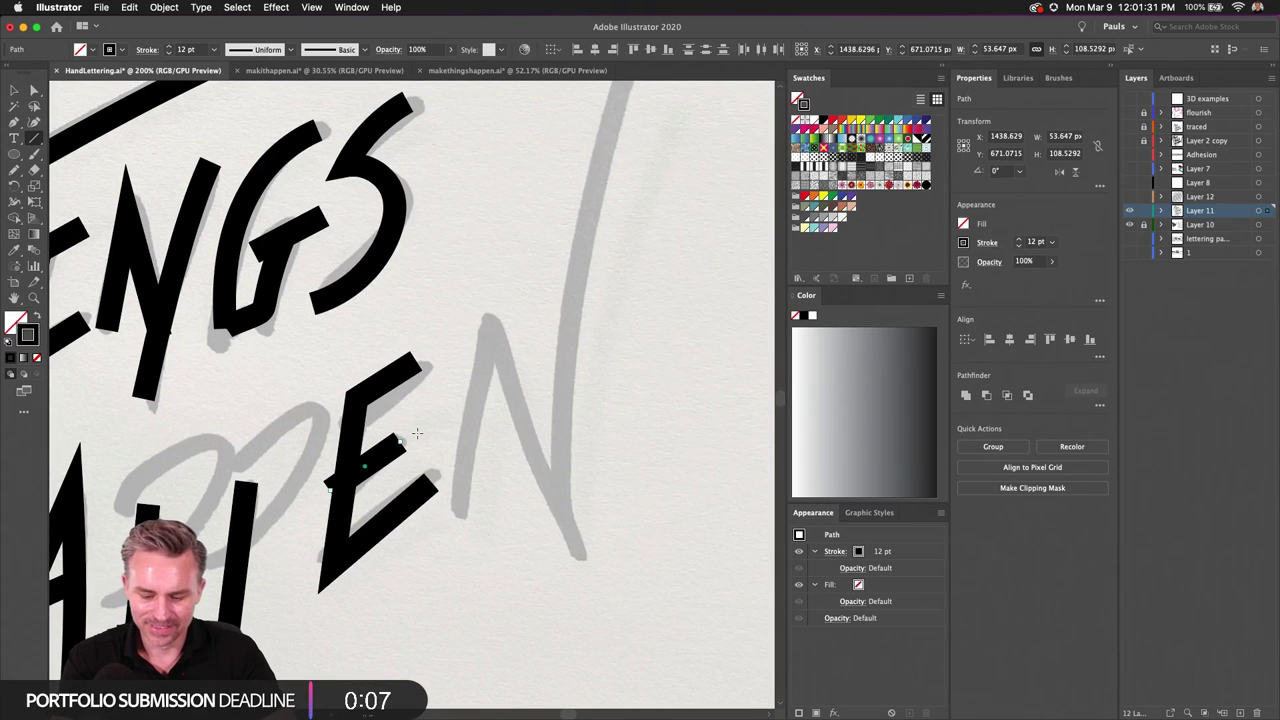
Step: Trace the N's diagonal and right stroke, bending the right stroke into a curve
{"action": "key", "text": "p"}
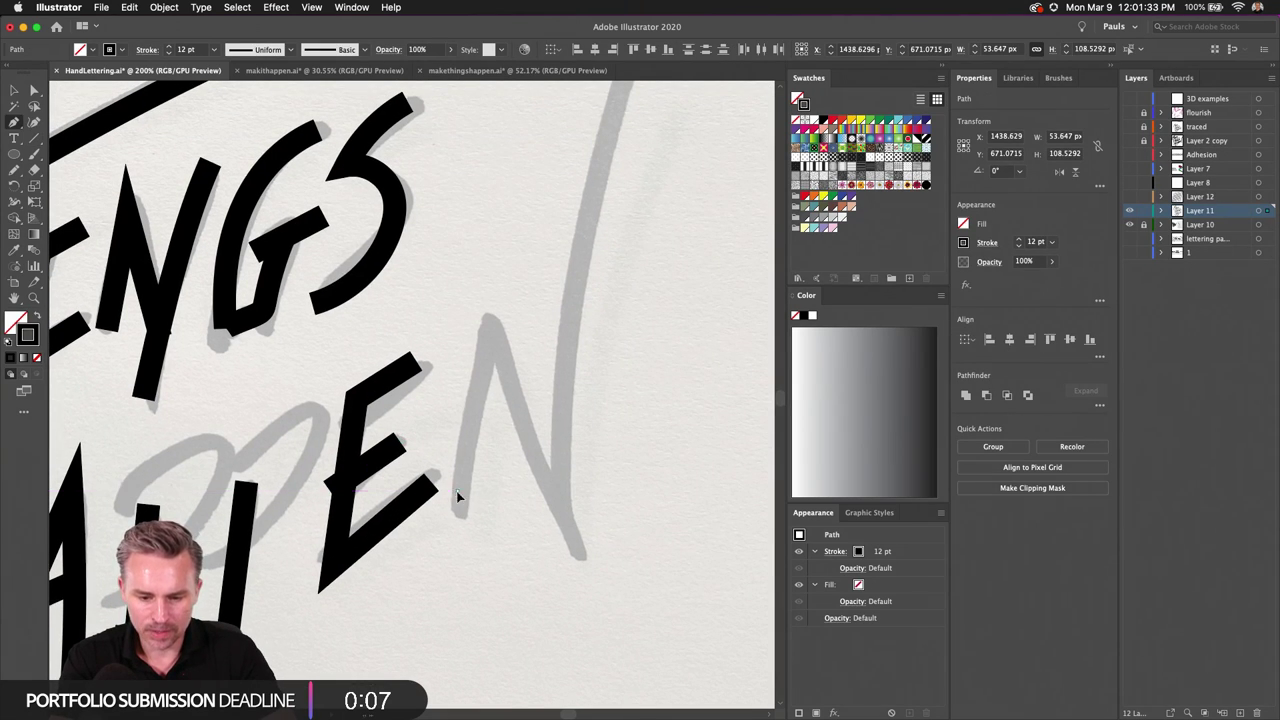
{"action": "left_click", "coordinate": [457, 490]}
{"action": "left_click", "coordinate": [488, 319]}
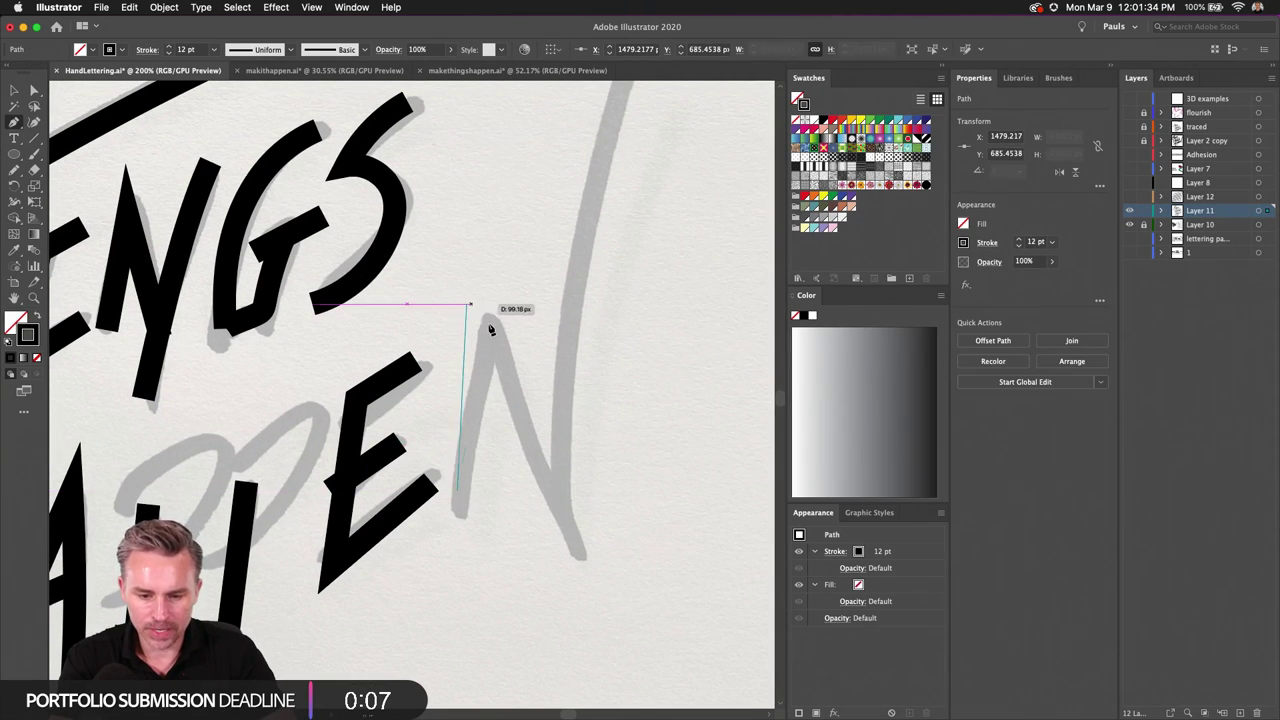
{"action": "left_click", "coordinate": [564, 522]}
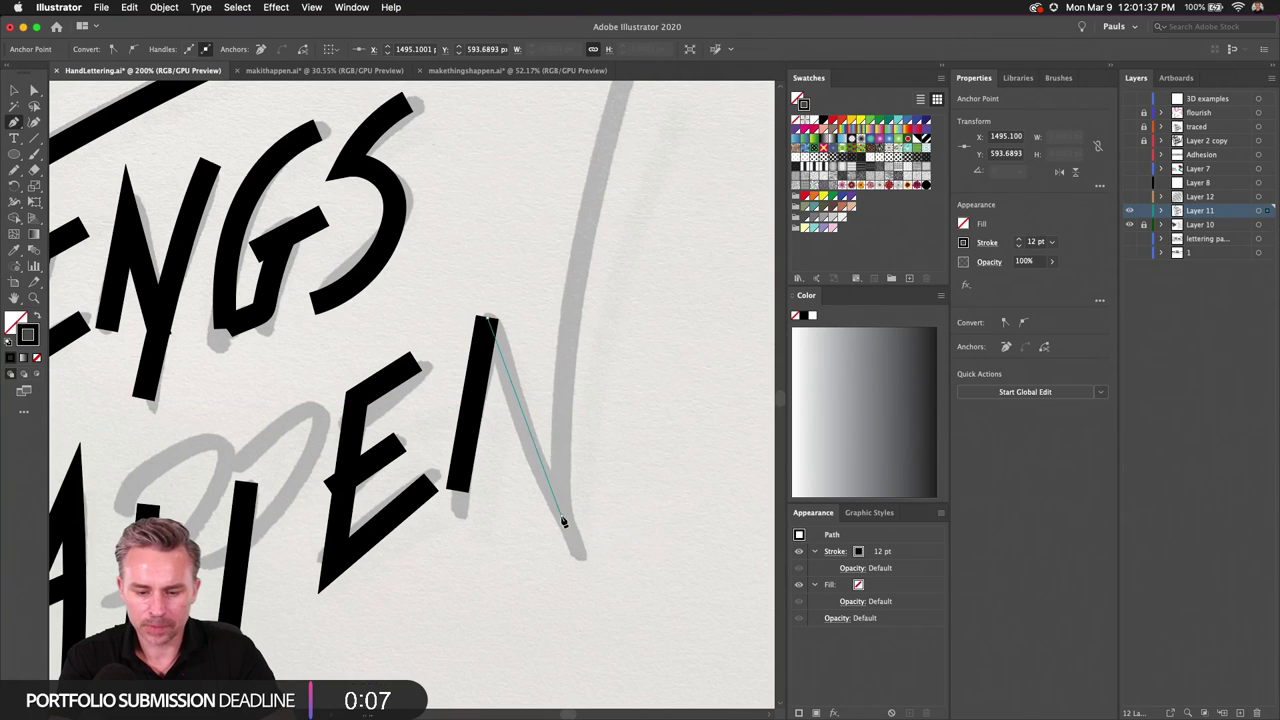
{"action": "scroll", "coordinate": [500, 460], "scroll_direction": "up", "scroll_amount": 5}
{"action": "left_click", "coordinate": [645, 116]}
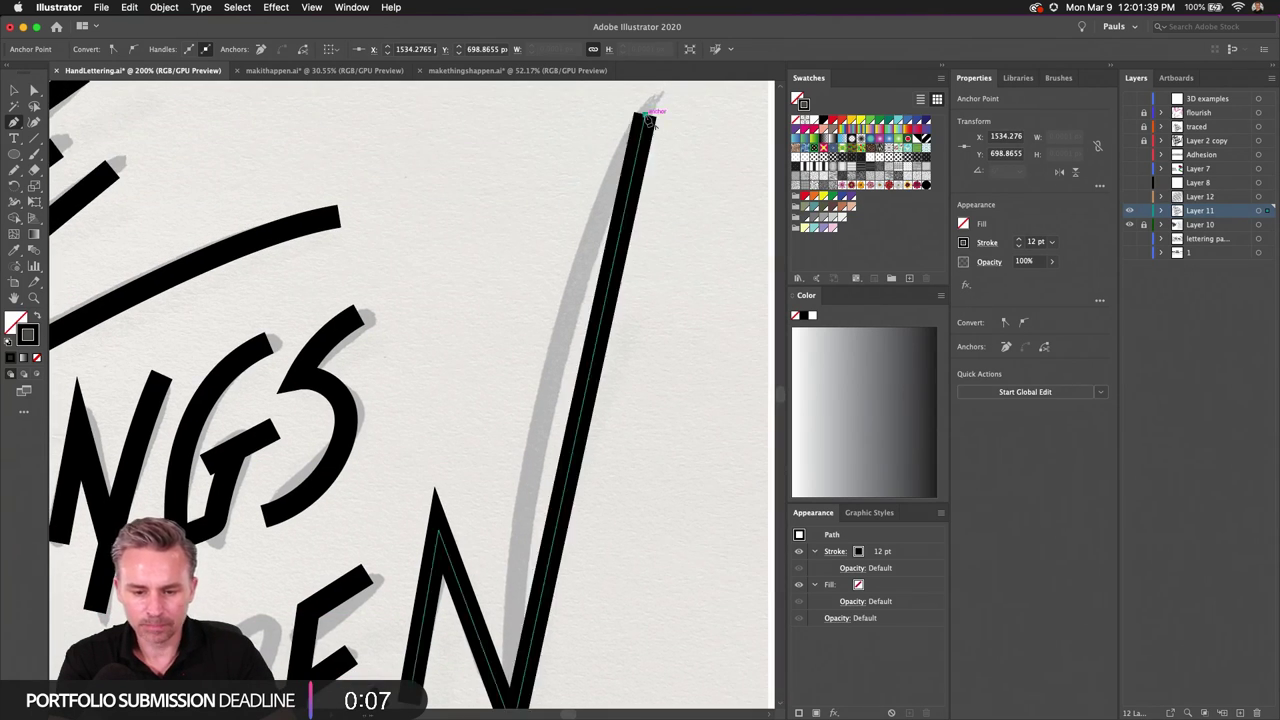
{"action": "left_click", "coordinate": [636, 272], "text": "super"}
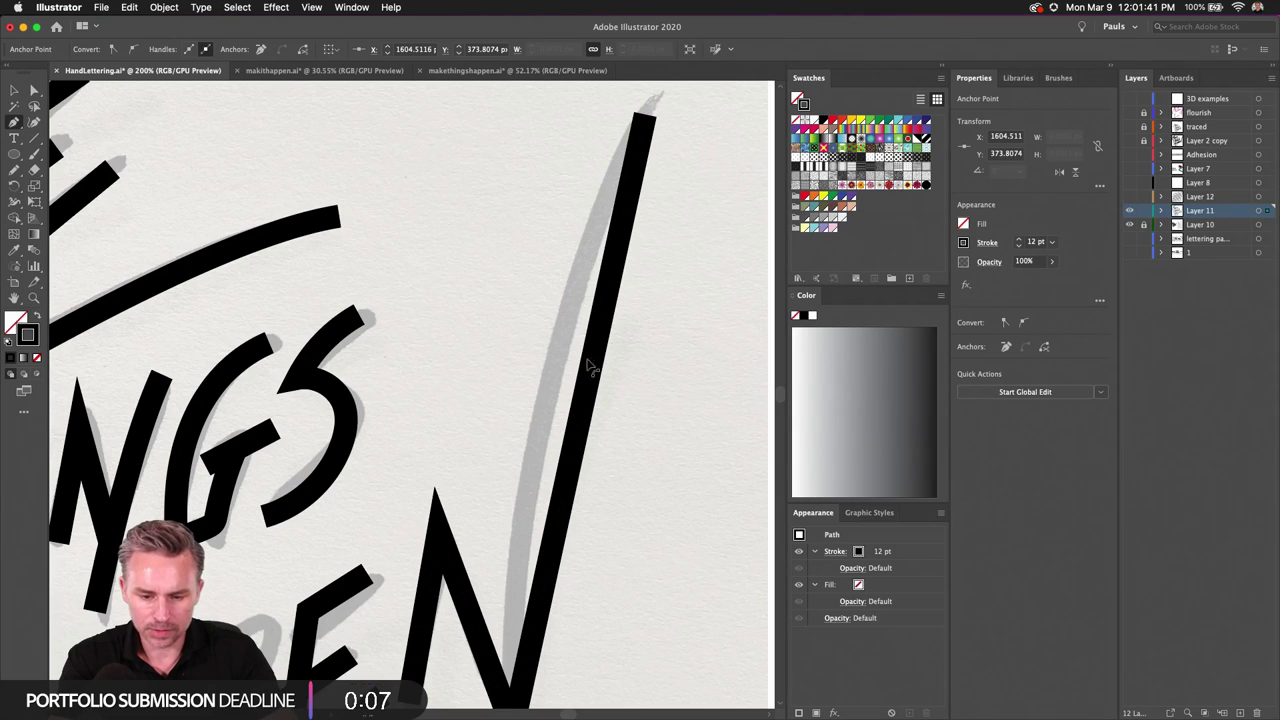
{"action": "mouse_move", "coordinate": [588, 371]}
{"action": "left_mouse_down"}
{"action": "mouse_move", "coordinate": [559, 364]}
{"action": "mouse_move", "coordinate": [555, 378]}
{"action": "left_mouse_up"}
Step: Draw the bowls of both Ps as freehand Pencil strokes
{"action": "scroll", "coordinate": [400, 400], "scroll_direction": "down", "scroll_amount": 6}
{"action": "scroll", "coordinate": [400, 400], "scroll_direction": "left", "scroll_amount": 5}
{"action": "left_click", "coordinate": [625, 245]}
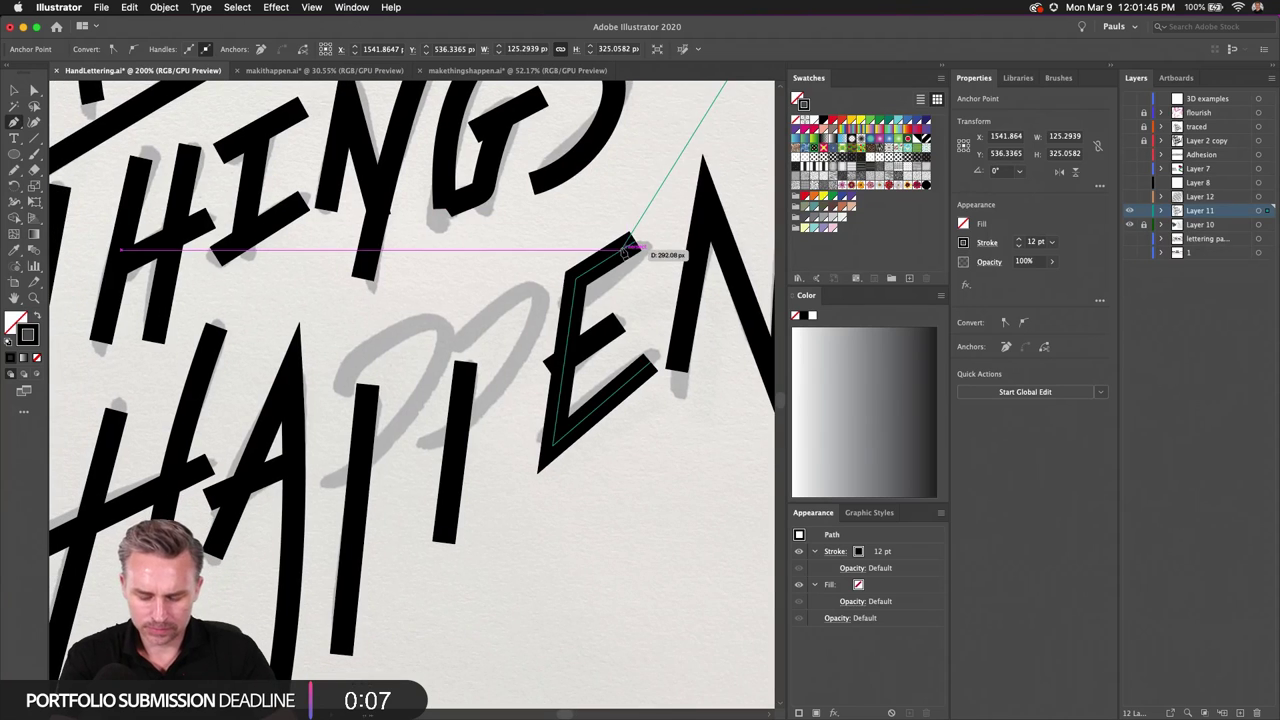
{"action": "left_click", "coordinate": [338, 378], "text": "super"}
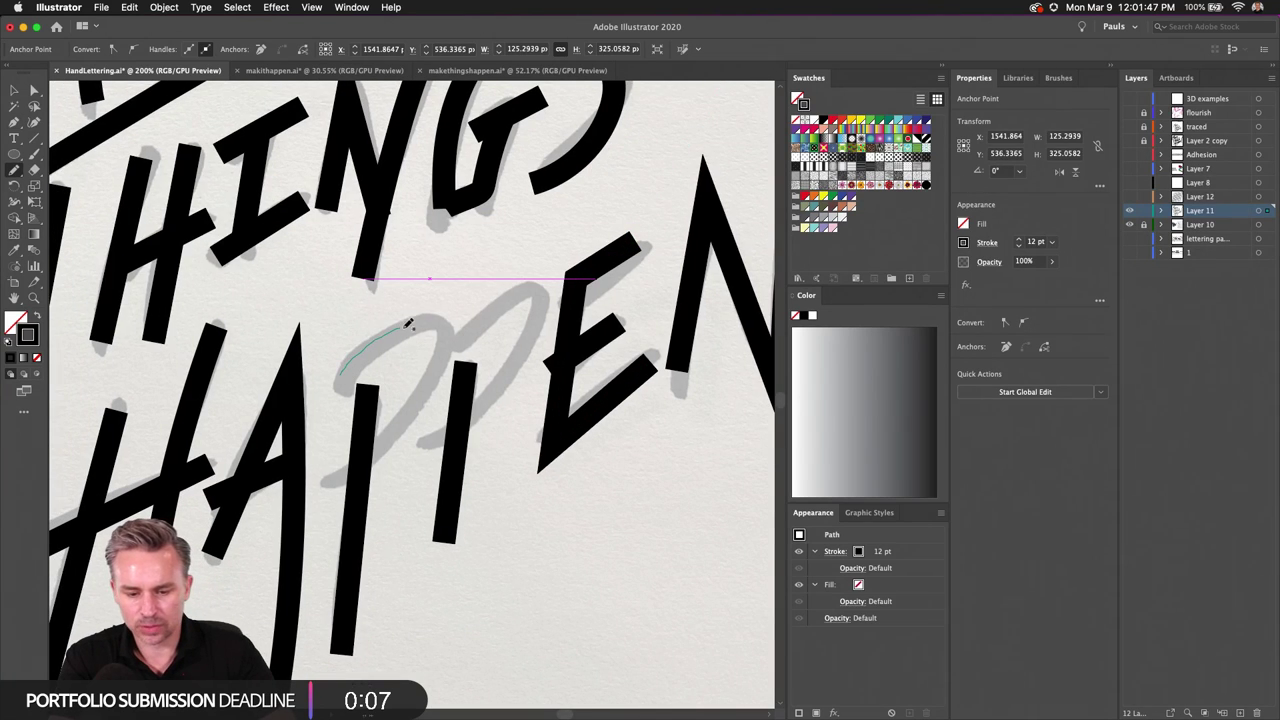
{"action": "mouse_move", "coordinate": [438, 358]}
{"action": "left_mouse_down"}
{"action": "mouse_move", "coordinate": [404, 415]}
{"action": "mouse_move", "coordinate": [330, 462]}
{"action": "left_mouse_up"}
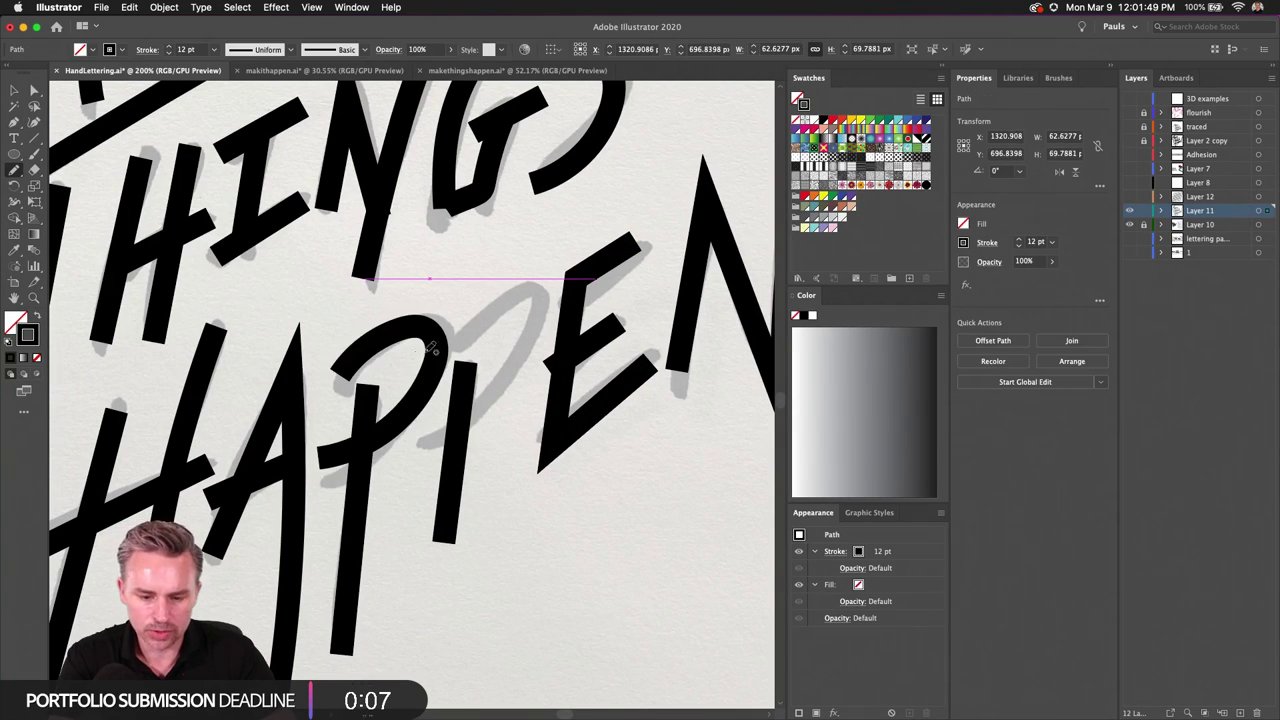
{"action": "mouse_move", "coordinate": [530, 296]}
{"action": "left_mouse_down"}
{"action": "mouse_move", "coordinate": [533, 329]}
{"action": "mouse_move", "coordinate": [503, 403]}
{"action": "mouse_move", "coordinate": [432, 448]}
{"action": "left_mouse_up"}
{"action": "left_click", "coordinate": [18, 92]}
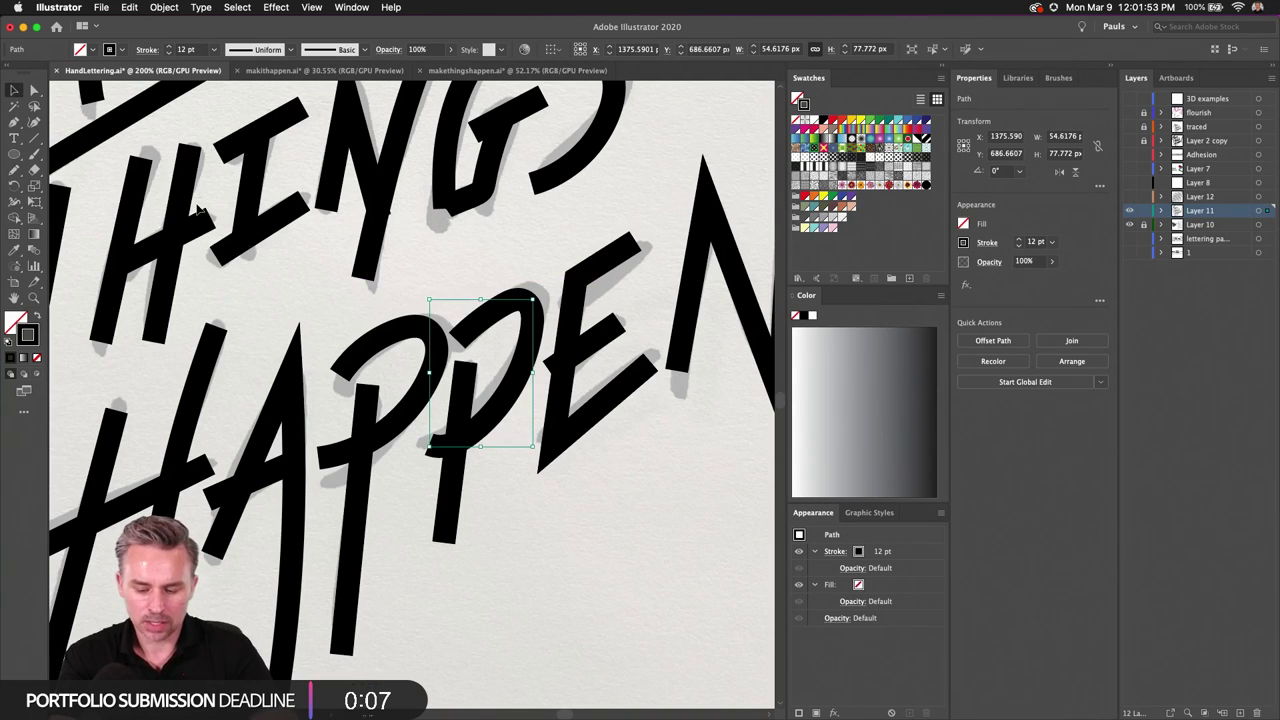
Step: Fit the artboard in the window and hide the sketch photo layer (Layer 10)
{"action": "key", "text": "super+0"}
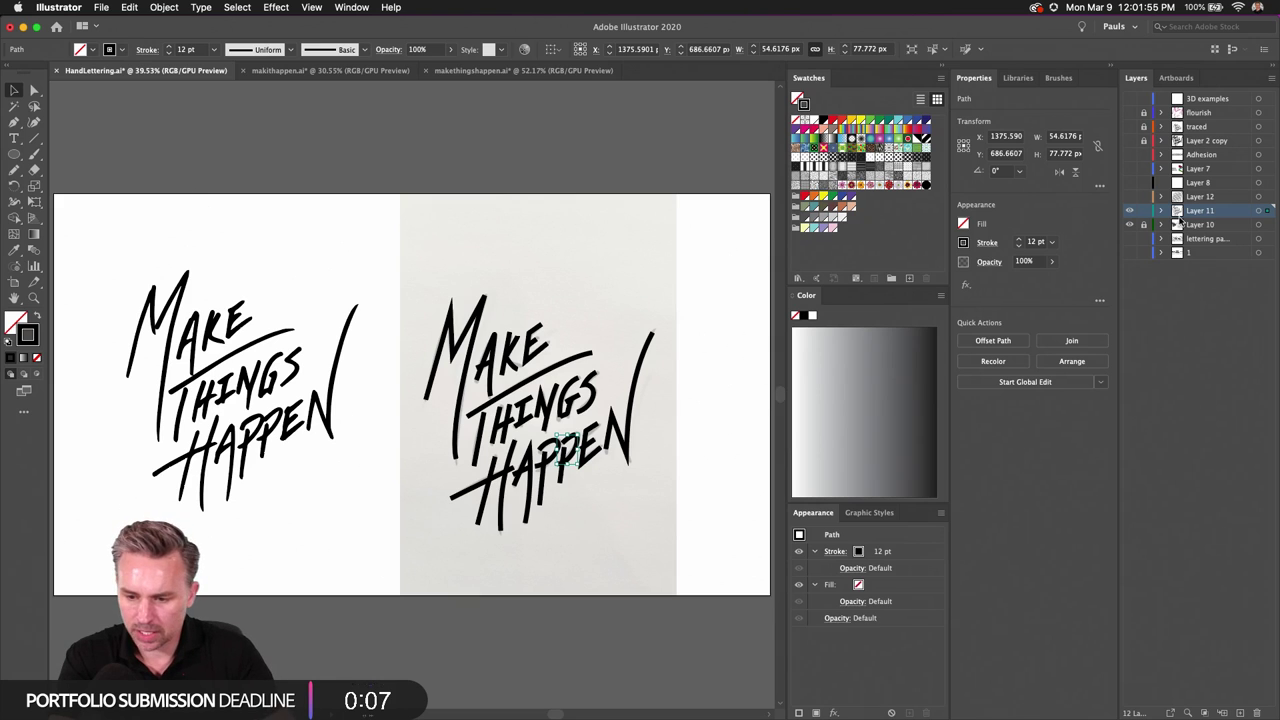
{"action": "left_click", "coordinate": [1129, 224]}
{"action": "left_click", "coordinate": [336, 352]}
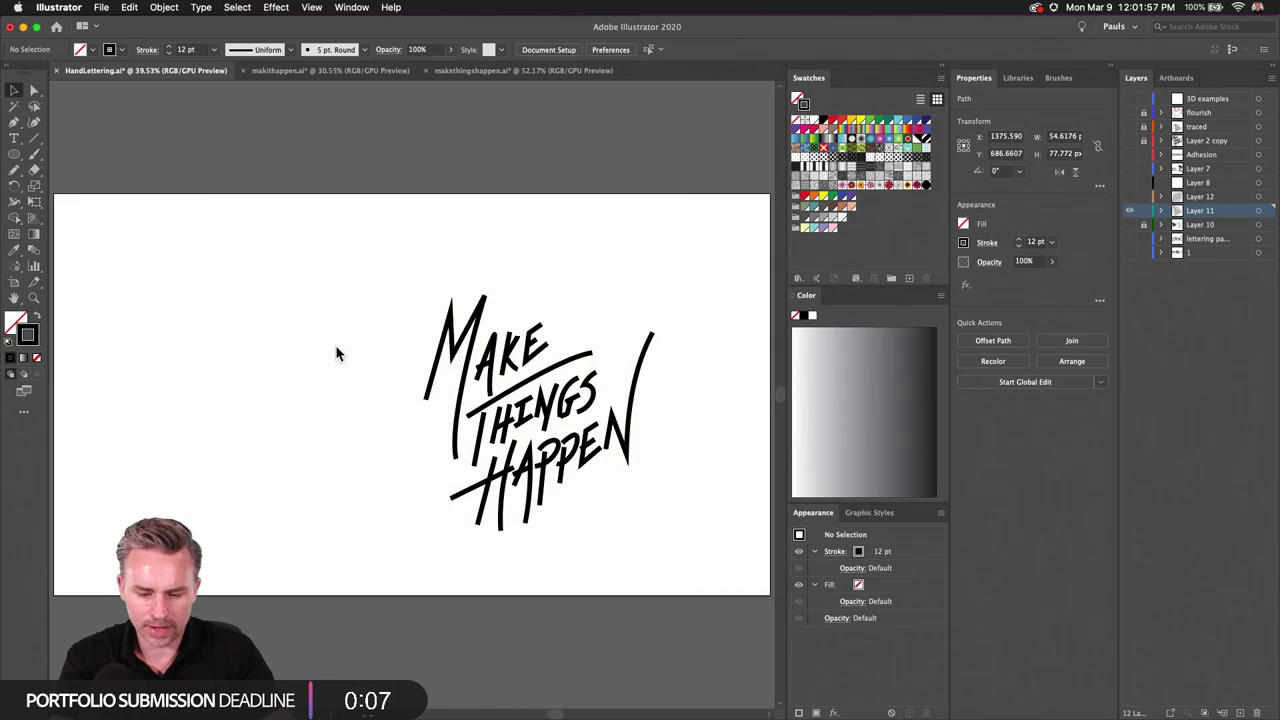
{"action": "scroll", "coordinate": [336, 352], "scroll_direction": "up", "scroll_amount": 5}
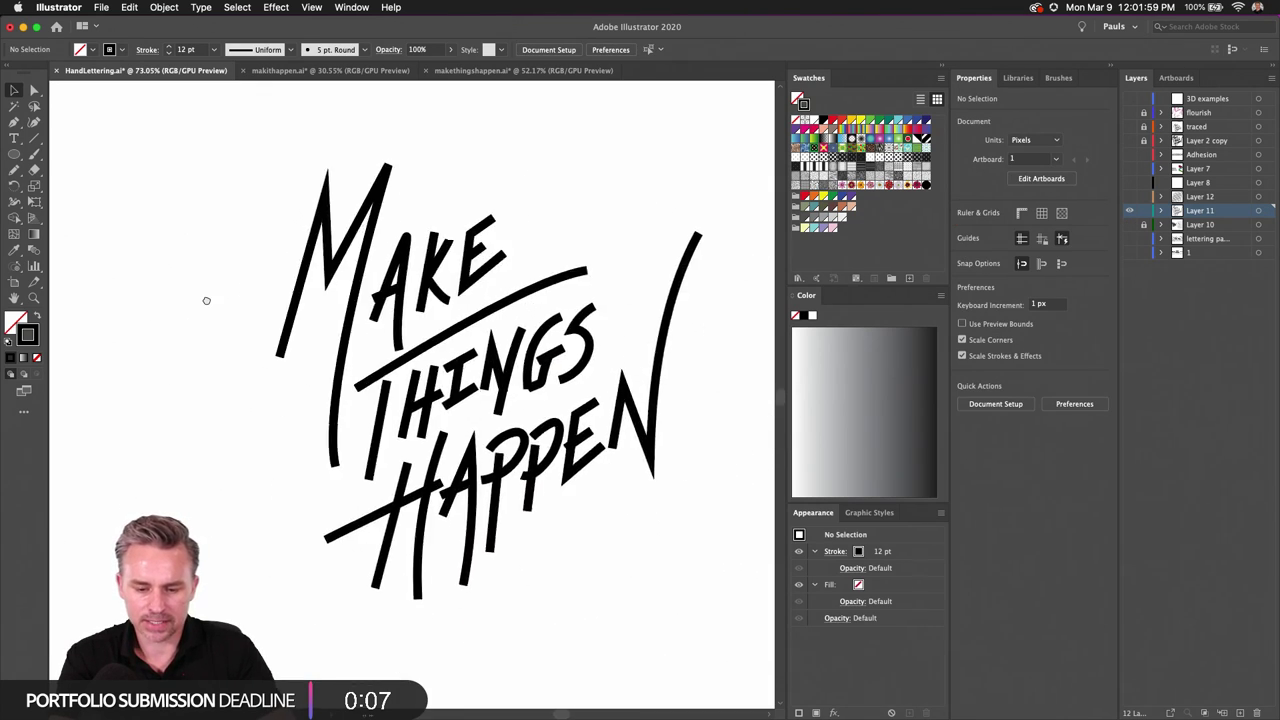
{"action": "scroll", "coordinate": [206, 300], "scroll_direction": "down", "scroll_amount": 4}
Step: Duplicate the Make Things Happen lettering to the left of the original
{"action": "left_click_drag", "start_coordinate": [205, 207], "coordinate": [636, 494]}
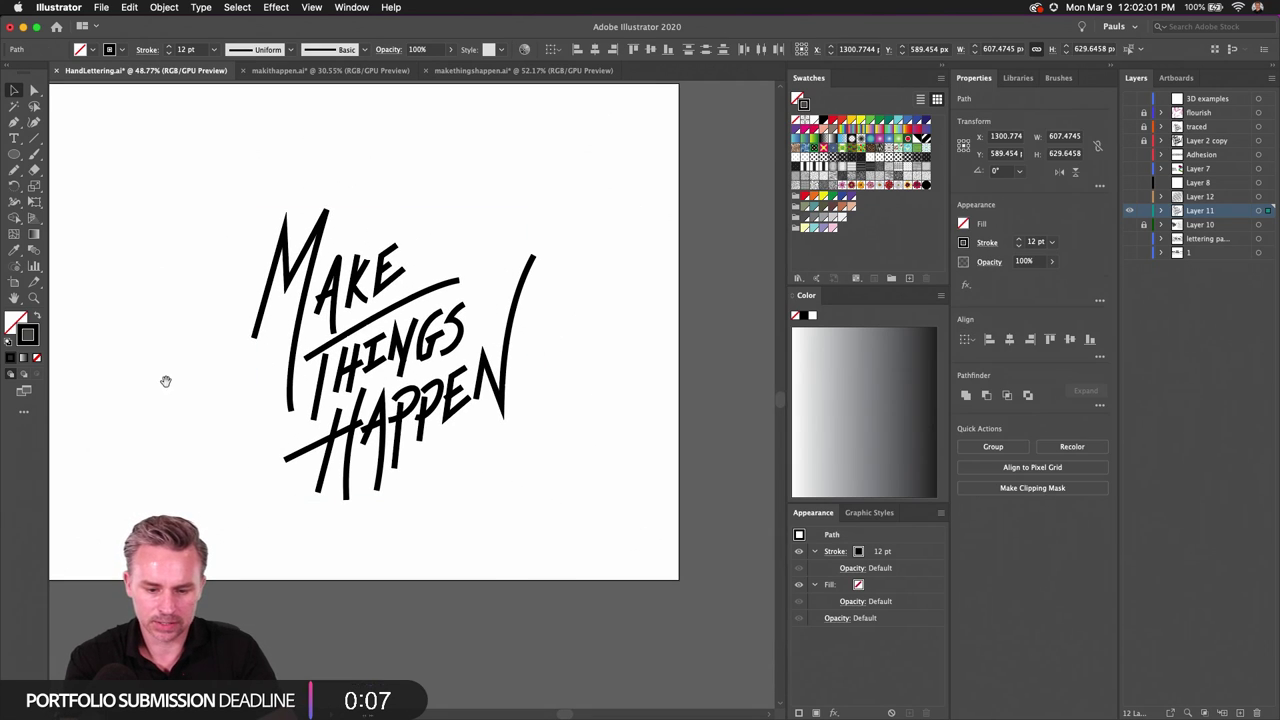
{"action": "left_click_drag", "start_coordinate": [166, 381], "coordinate": [446, 511]}
{"action": "left_click_drag", "start_coordinate": [530, 408], "coordinate": [300, 410]}
{"action": "scroll", "coordinate": [371, 317], "scroll_direction": "right", "scroll_amount": 5}
{"action": "left_click_drag", "start_coordinate": [653, 606], "coordinate": [163, 486]}
{"action": "scroll", "coordinate": [281, 369], "scroll_direction": "left", "scroll_amount": 5}
{"action": "scroll", "coordinate": [294, 354], "scroll_direction": "up", "scroll_amount": 5}
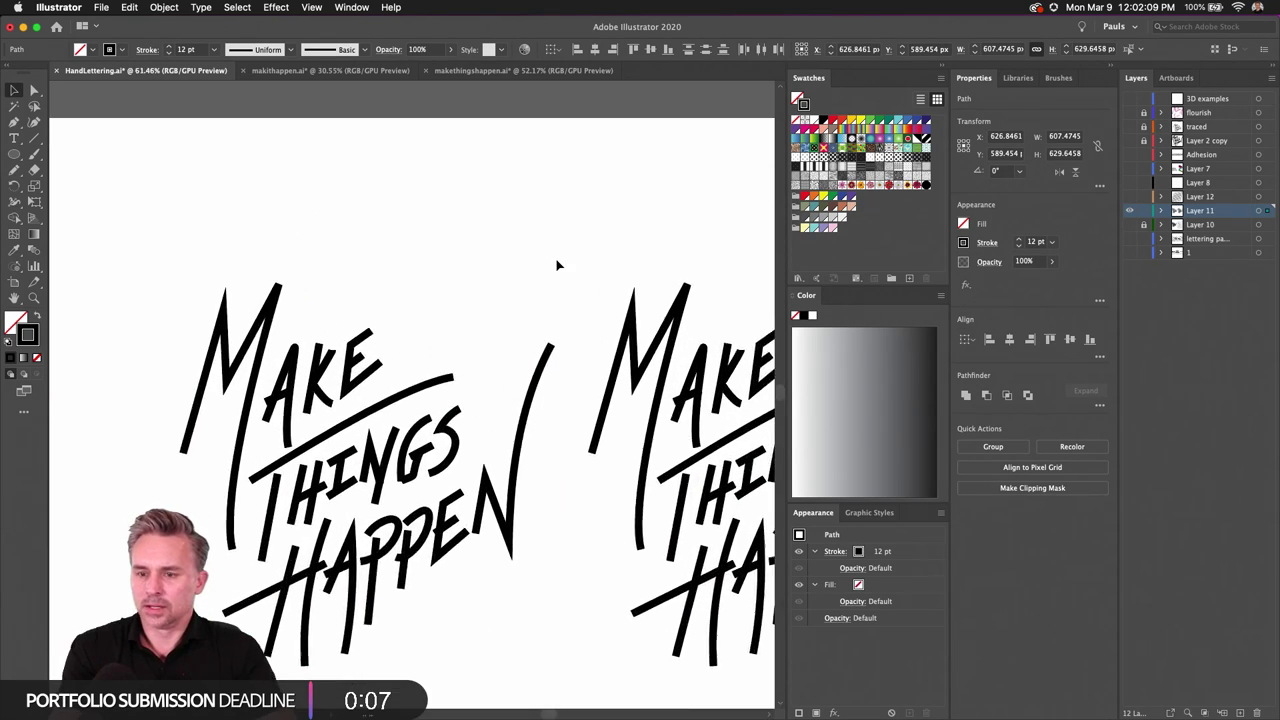
{"action": "left_click_drag", "start_coordinate": [294, 354], "coordinate": [377, 223]}
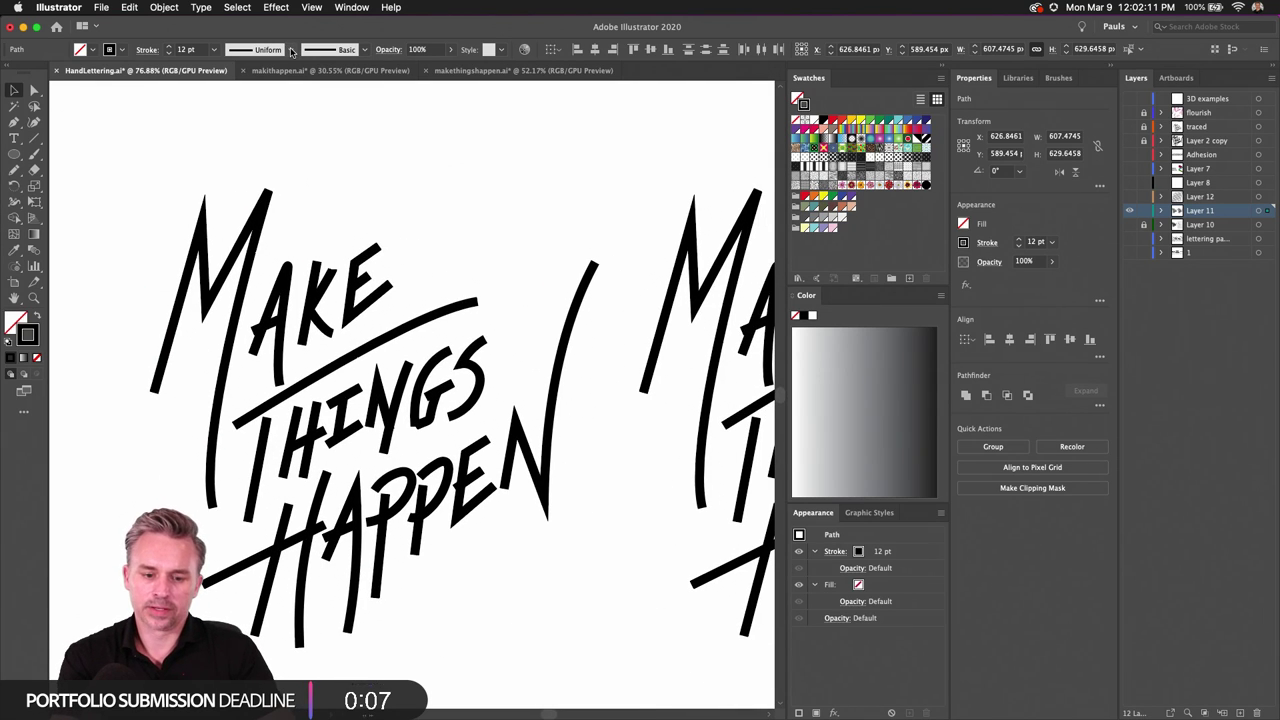
{"action": "left_click", "coordinate": [291, 51]}
Step: Give the left lettering a tapered stroke width profile and collapse the side panels
{"action": "left_click", "coordinate": [250, 102]}
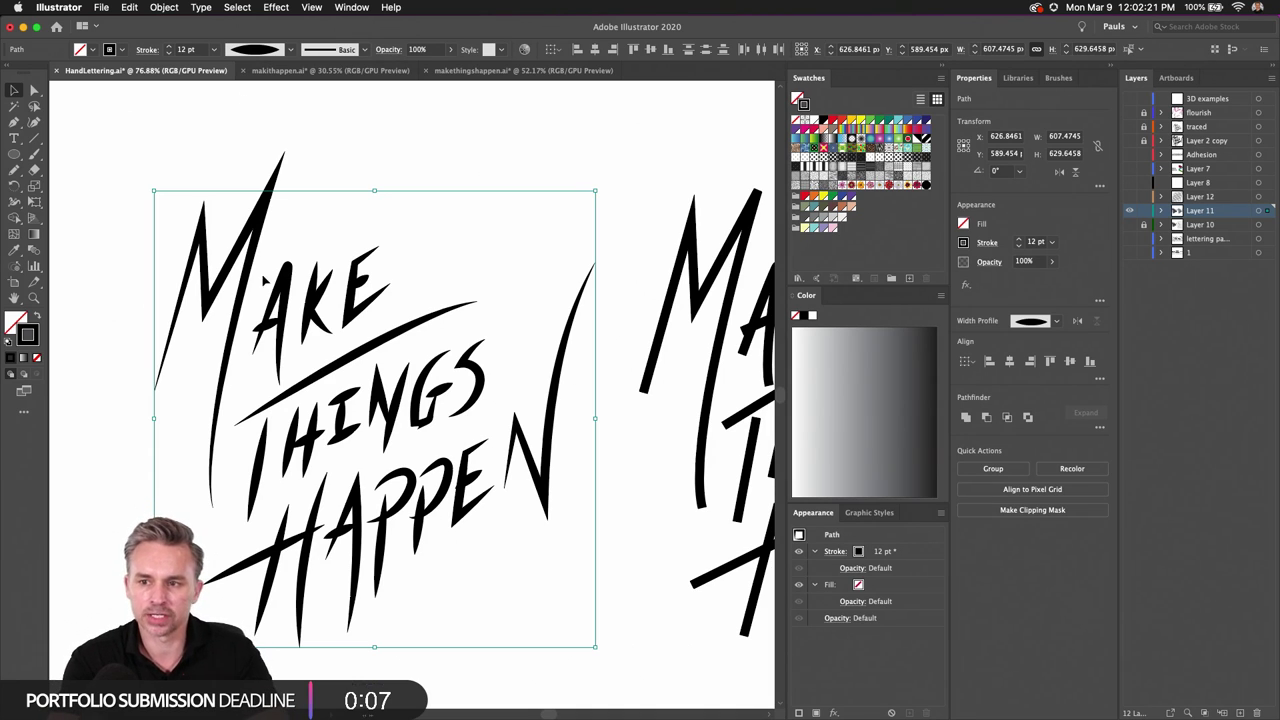
{"action": "left_click", "coordinate": [430, 156]}
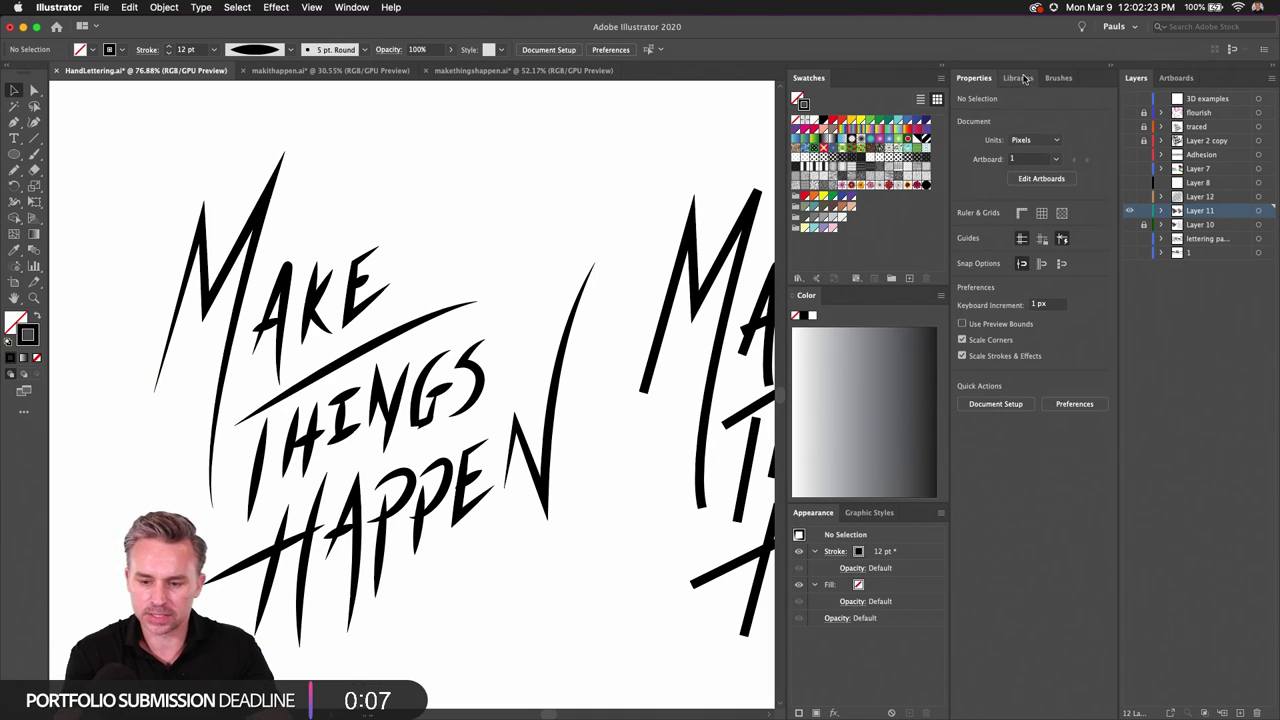
{"action": "left_click", "coordinate": [940, 68]}
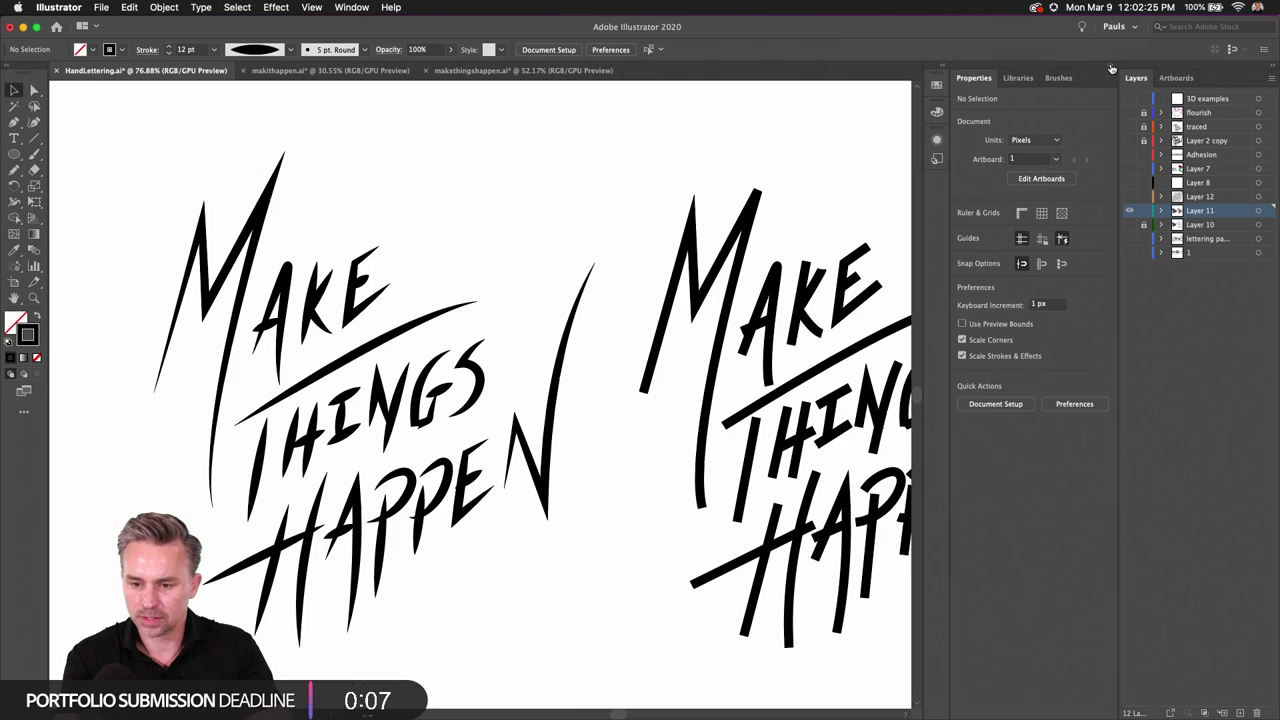
{"action": "left_click", "coordinate": [1110, 67]}
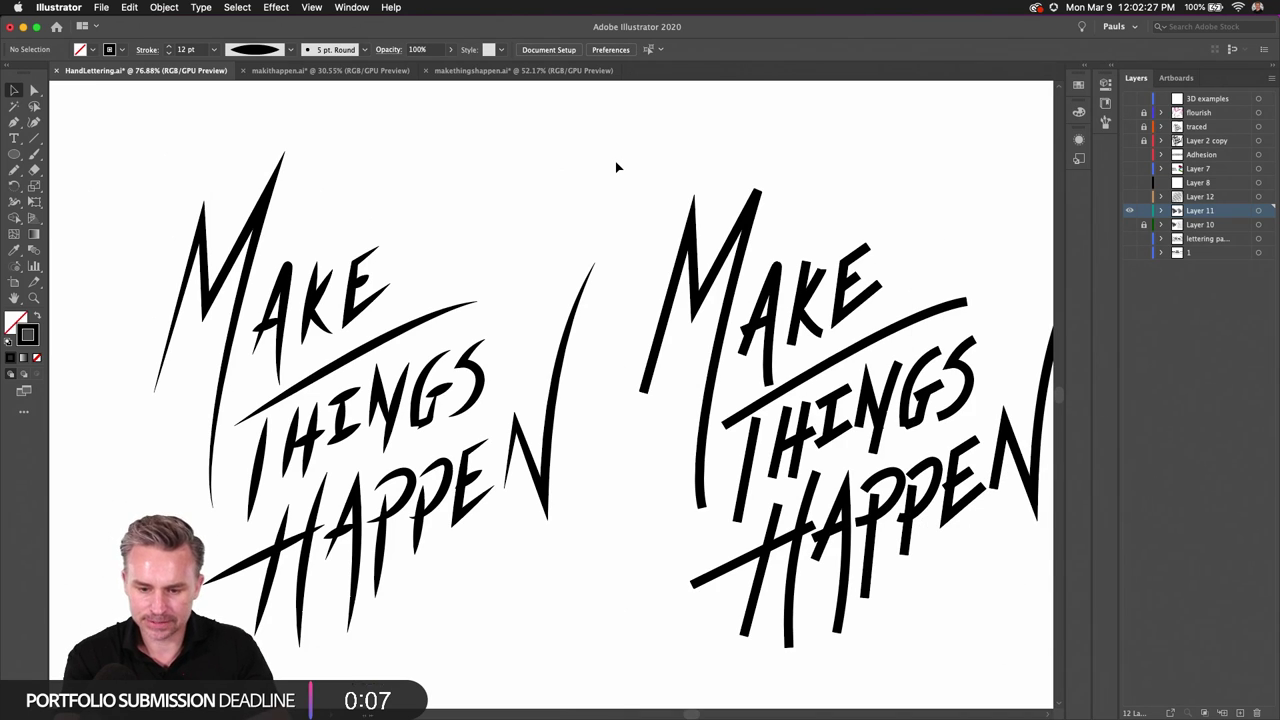
{"action": "key", "text": "super+0"}
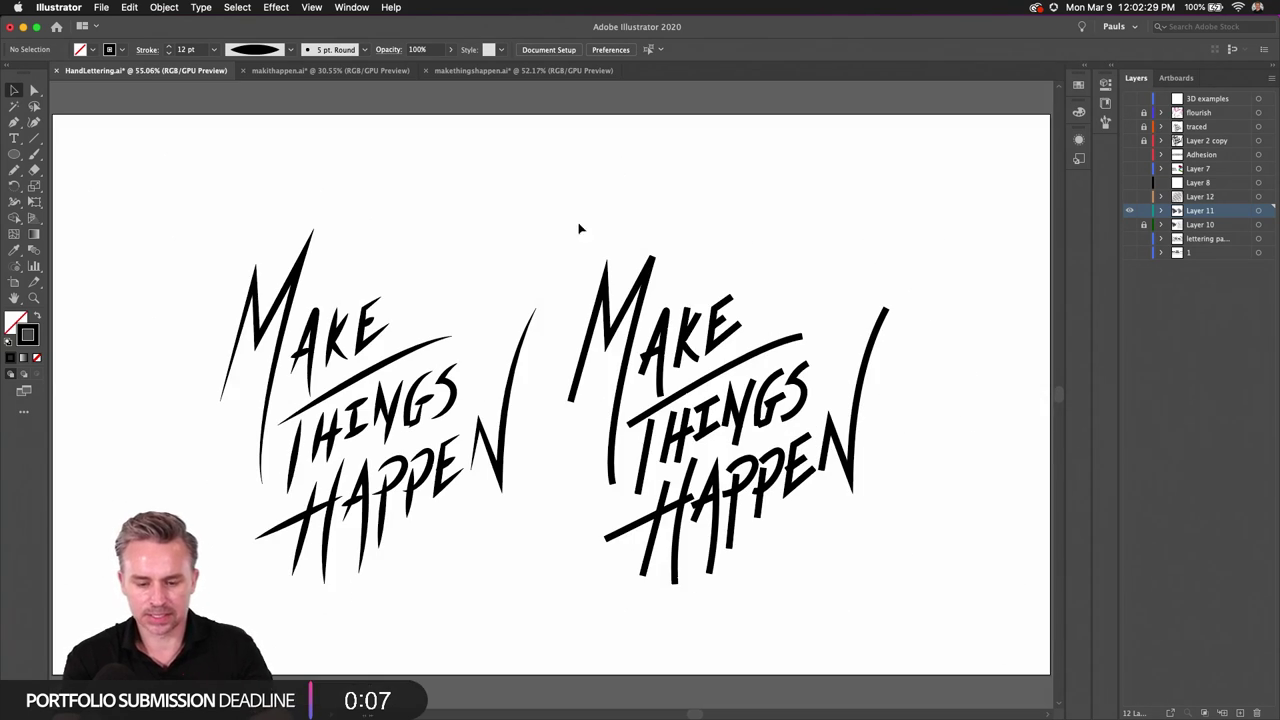
Step: Nudge the final N of the tapered HAPPEN slightly left
{"action": "left_click_drag", "start_coordinate": [160, 276], "coordinate": [514, 591]}
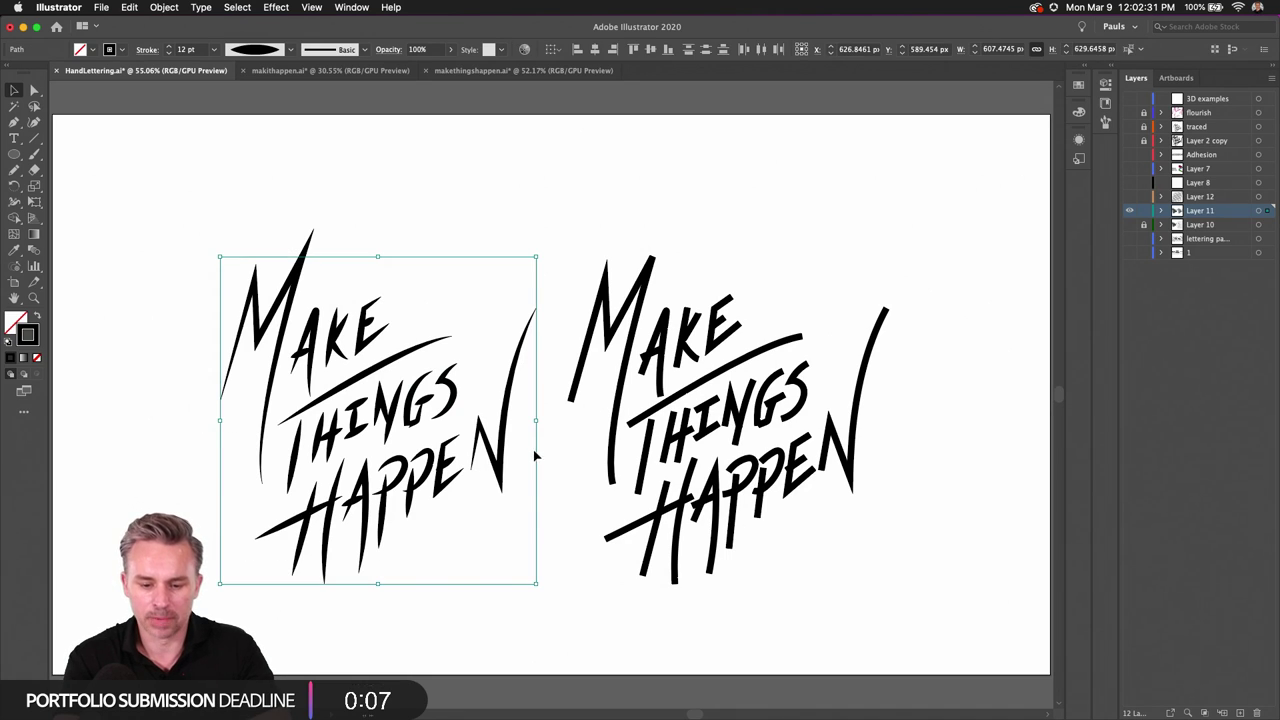
{"action": "left_click", "coordinate": [537, 449]}
{"action": "left_click", "coordinate": [33, 90]}
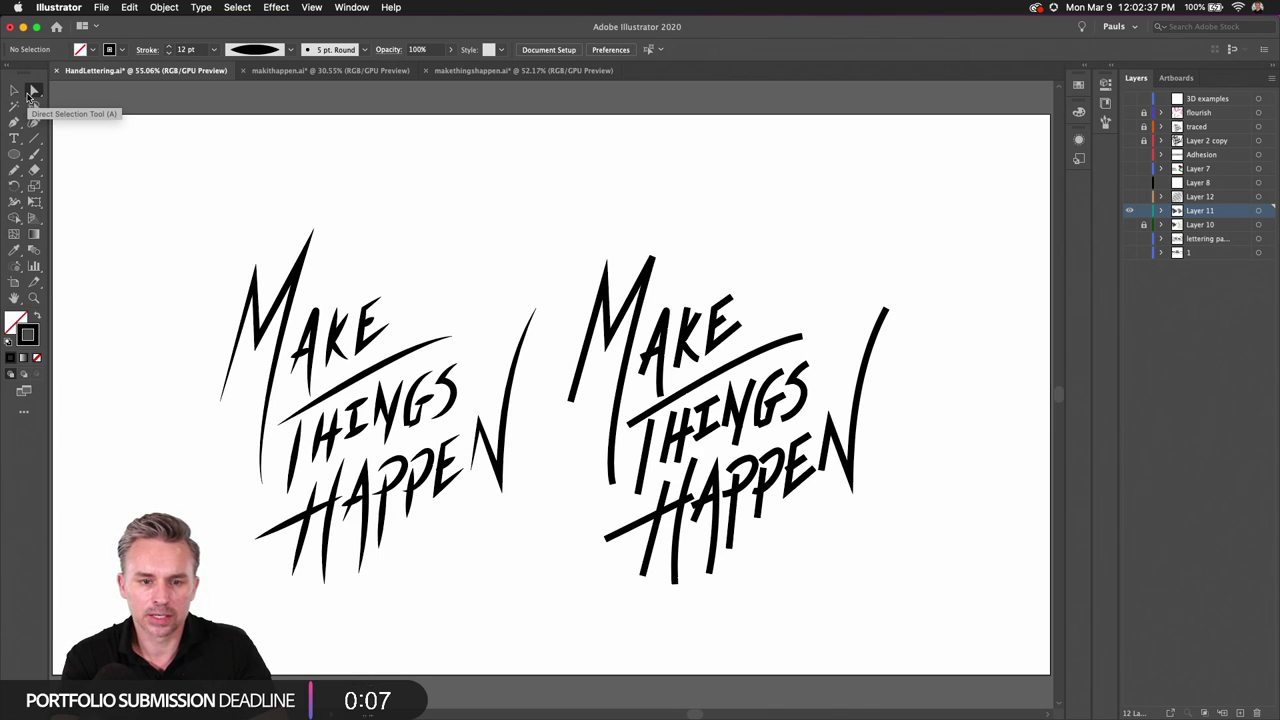
{"action": "left_click", "coordinate": [13, 91]}
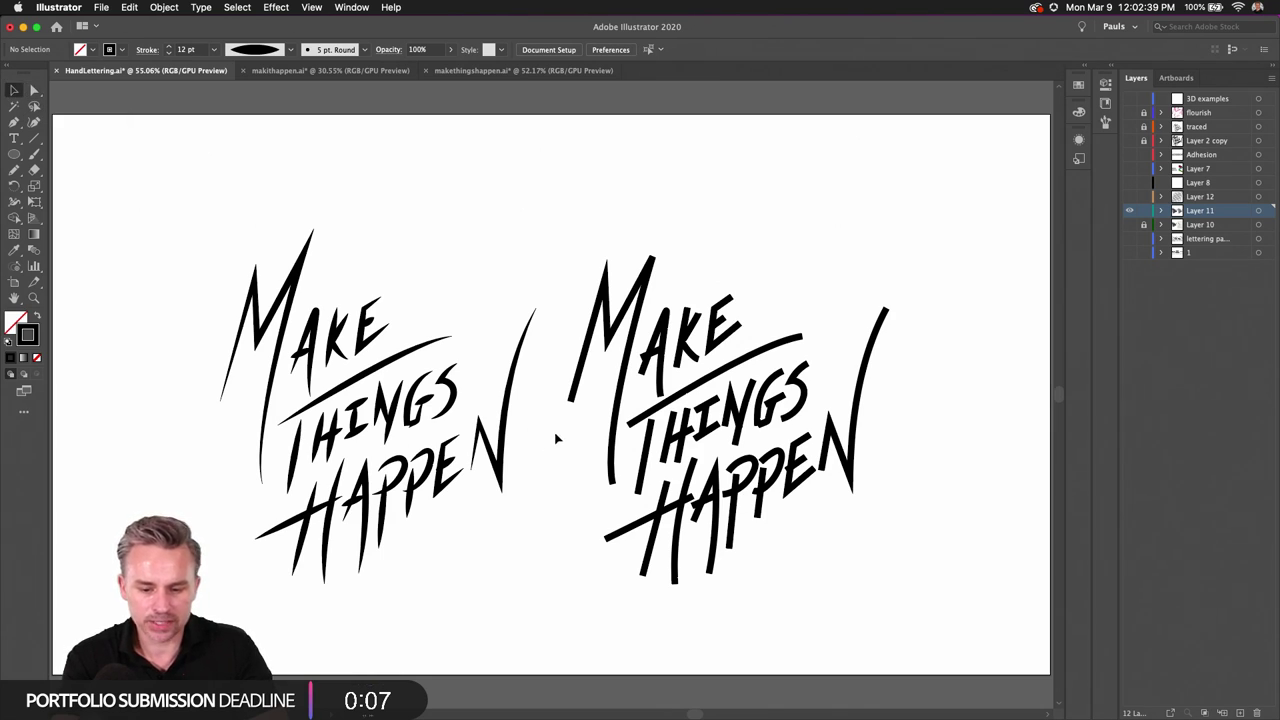
{"action": "left_click", "coordinate": [480, 441]}
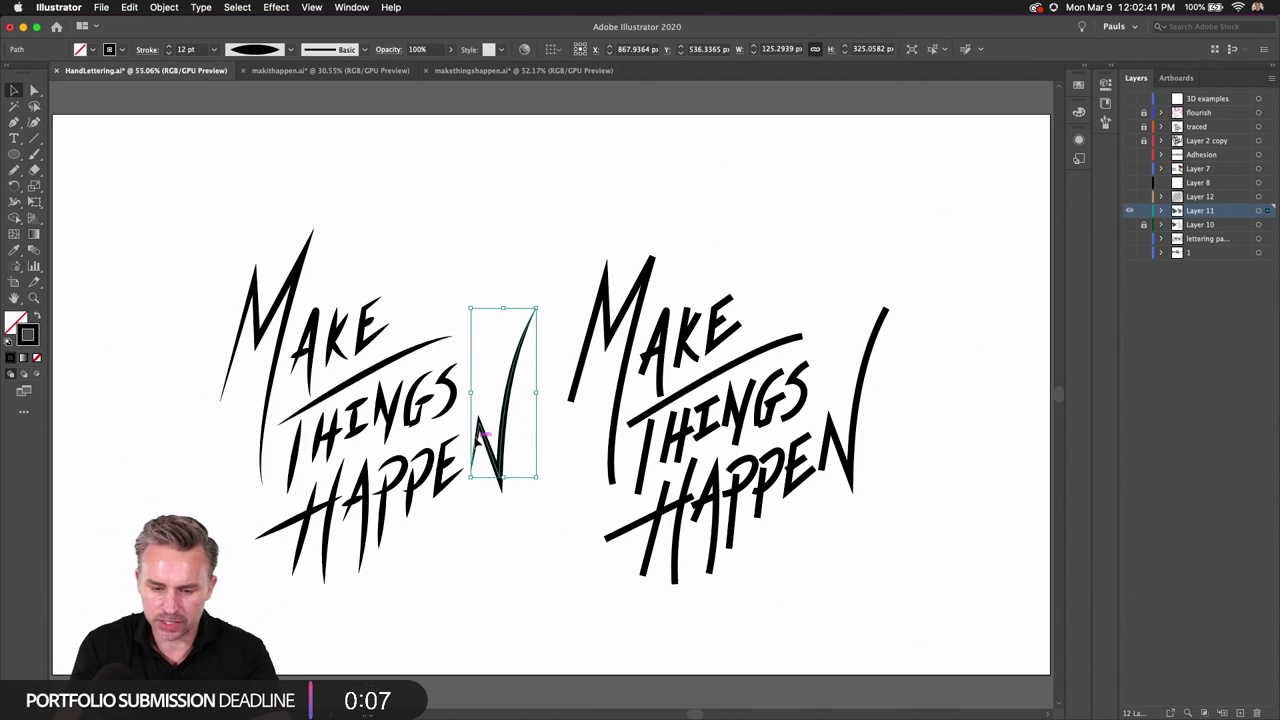
{"action": "key", "text": "shift+Left"}
{"action": "key", "text": "shift+Left"}
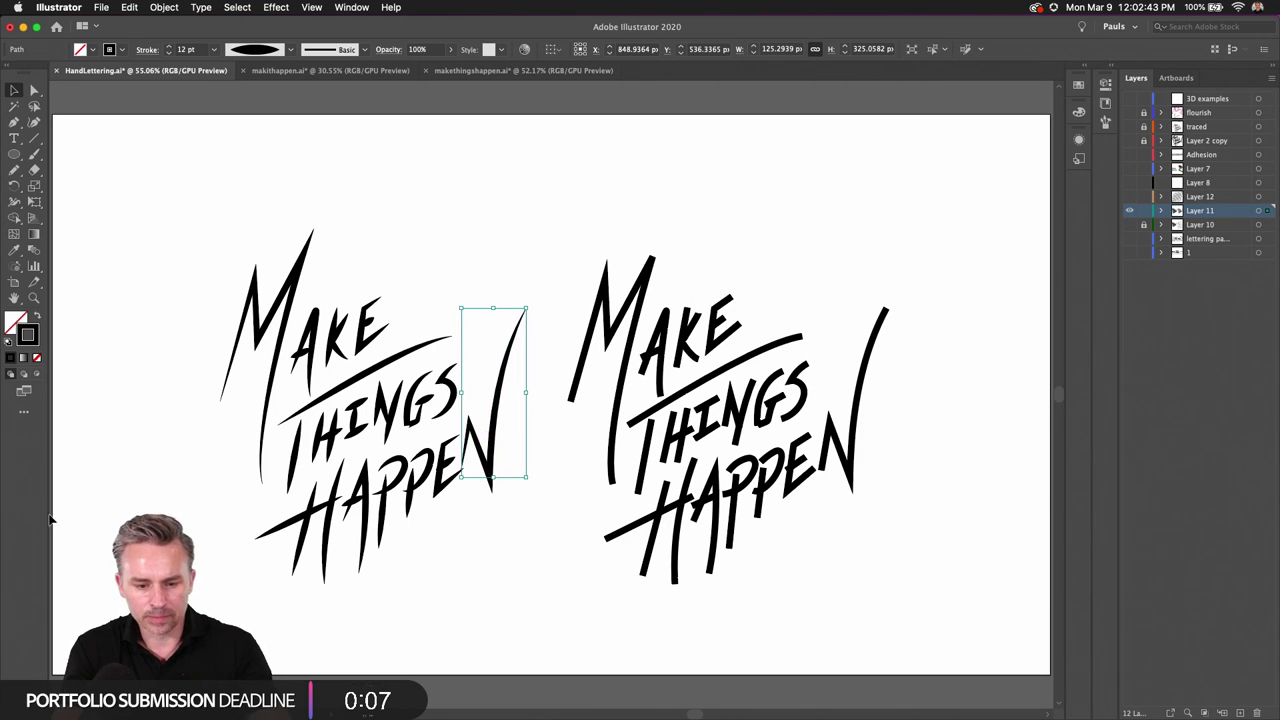
{"action": "left_click", "coordinate": [275, 456]}
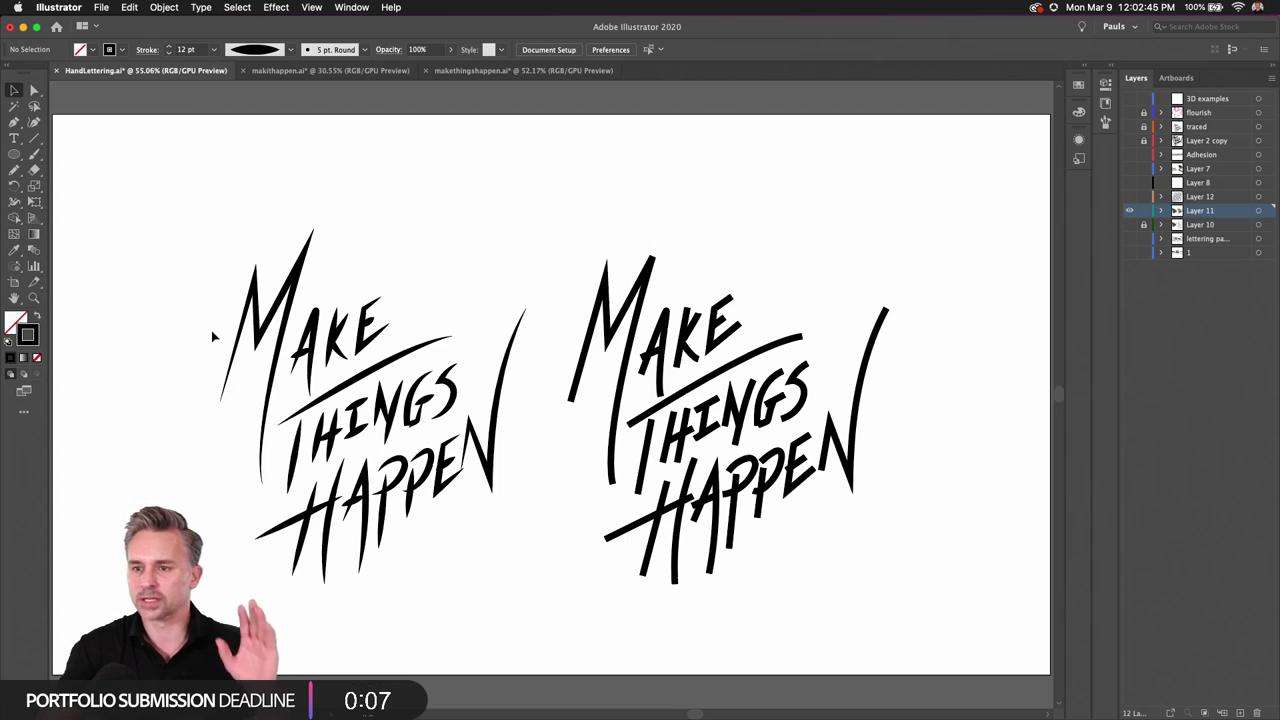
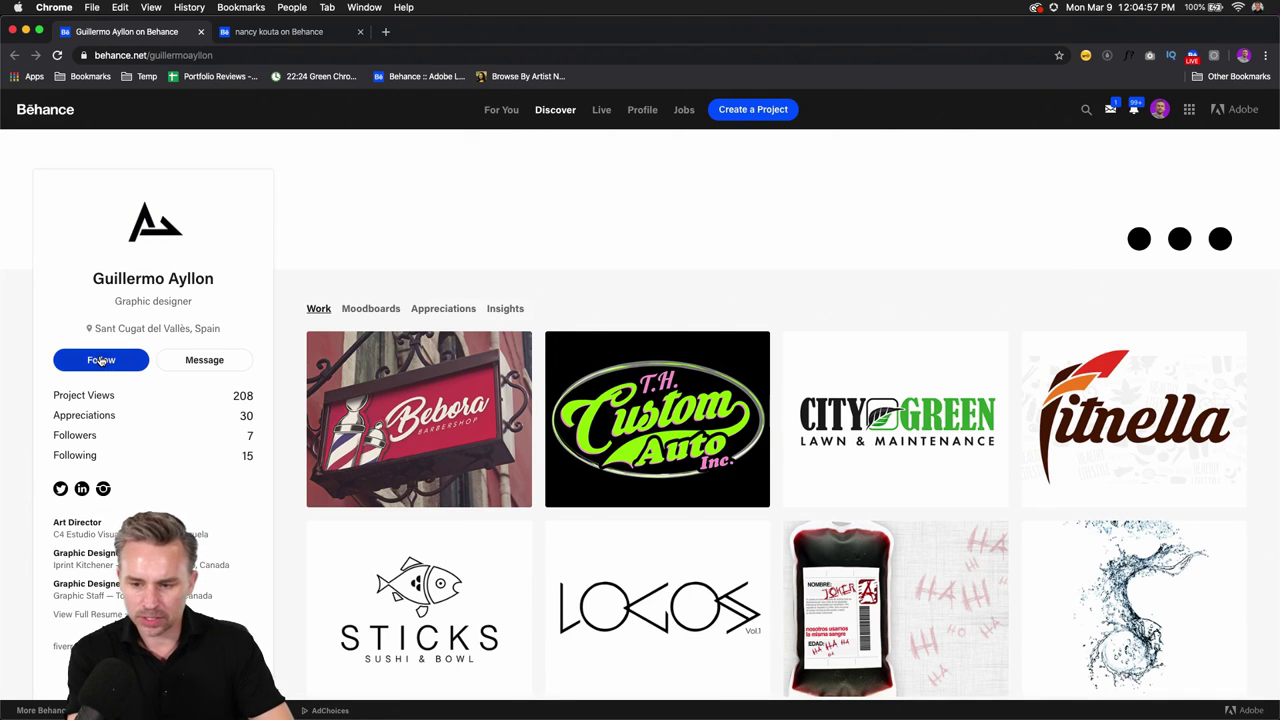
Step: Follow the graphic designer and scroll down to browse their profile
{"action": "left_click", "coordinate": [101, 360]}
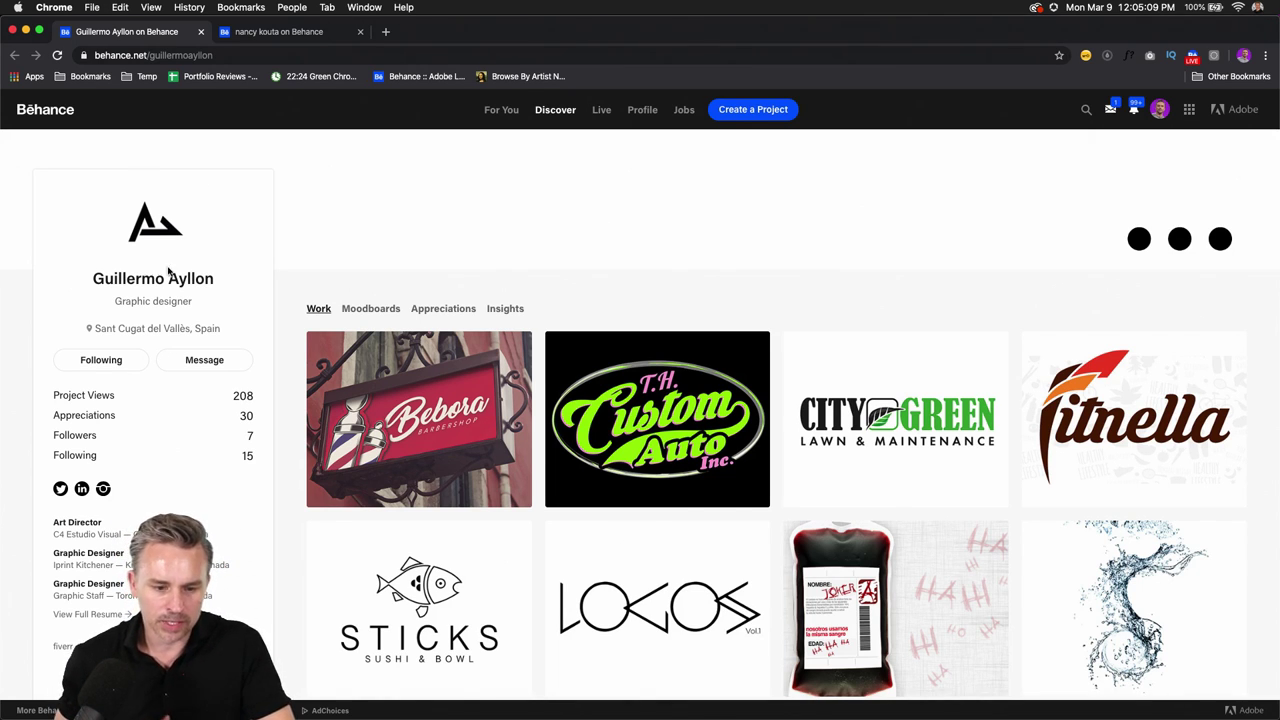
{"action": "scroll", "coordinate": [200, 403], "scroll_direction": "down", "scroll_amount": 2}
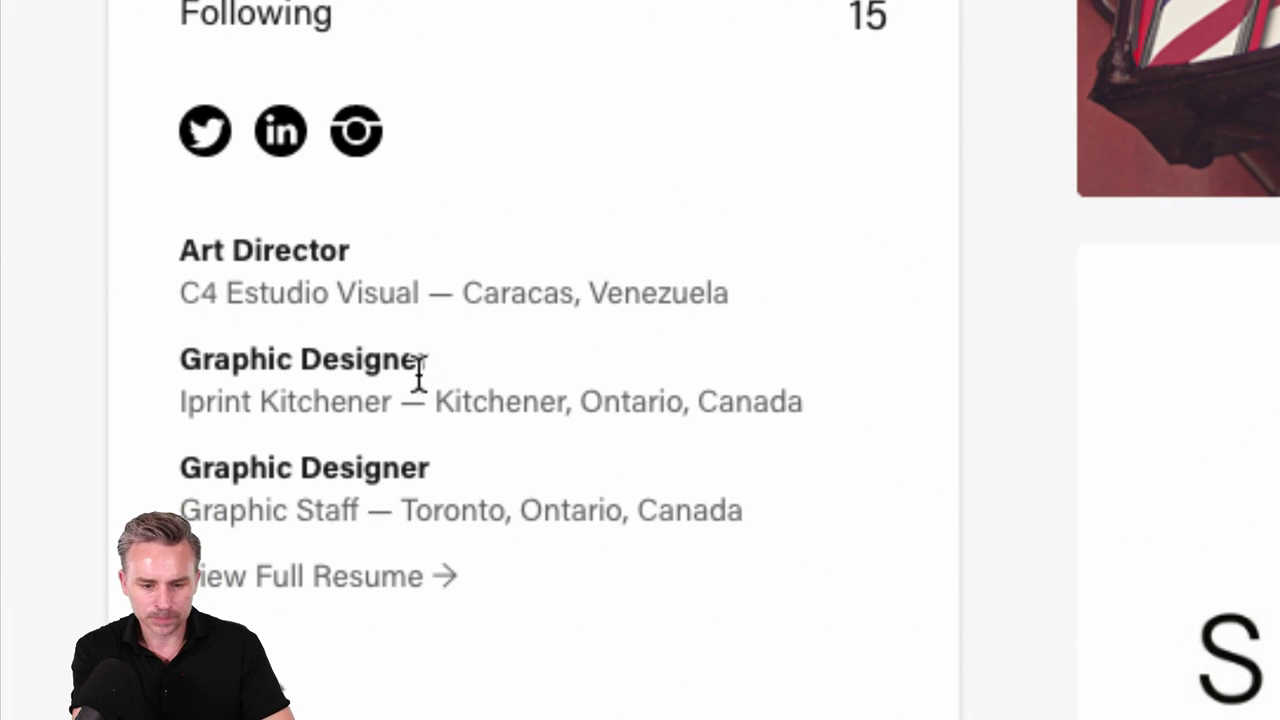
{"action": "left_click", "coordinate": [228, 580]}
{"action": "scroll", "coordinate": [412, 468], "scroll_direction": "down", "scroll_amount": 5}
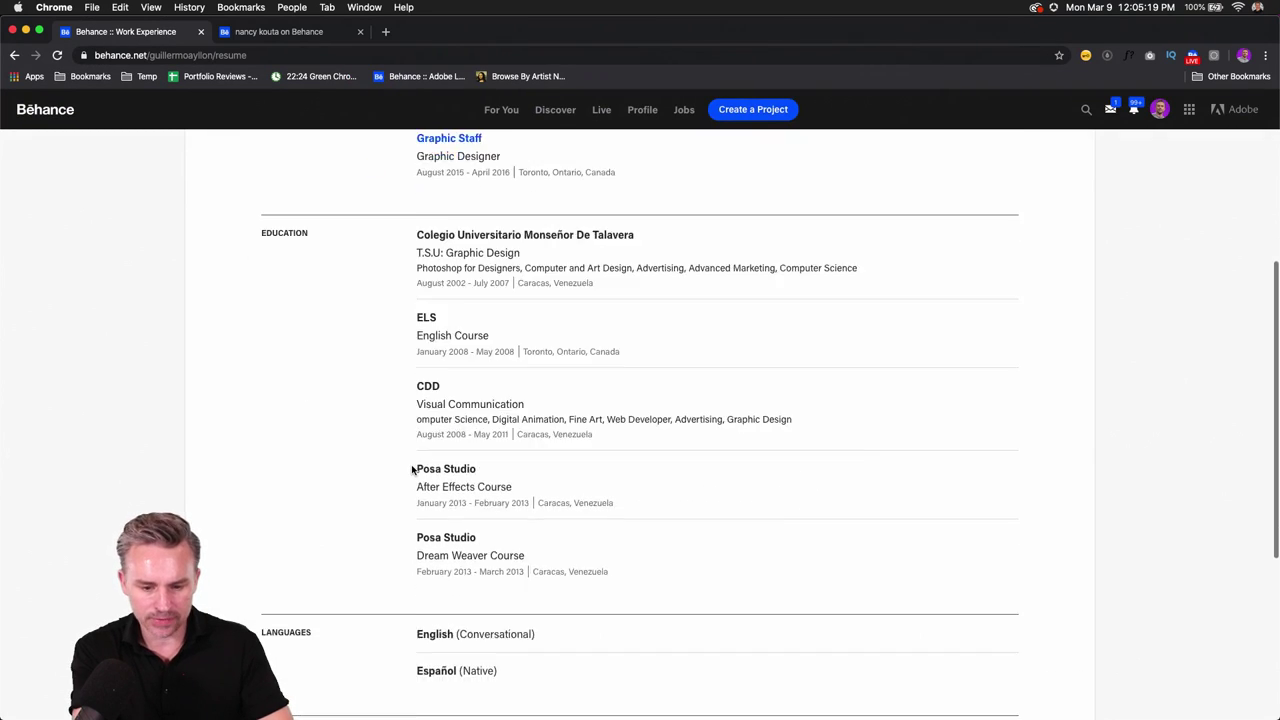
{"action": "scroll", "coordinate": [412, 468], "scroll_direction": "down", "scroll_amount": 1}
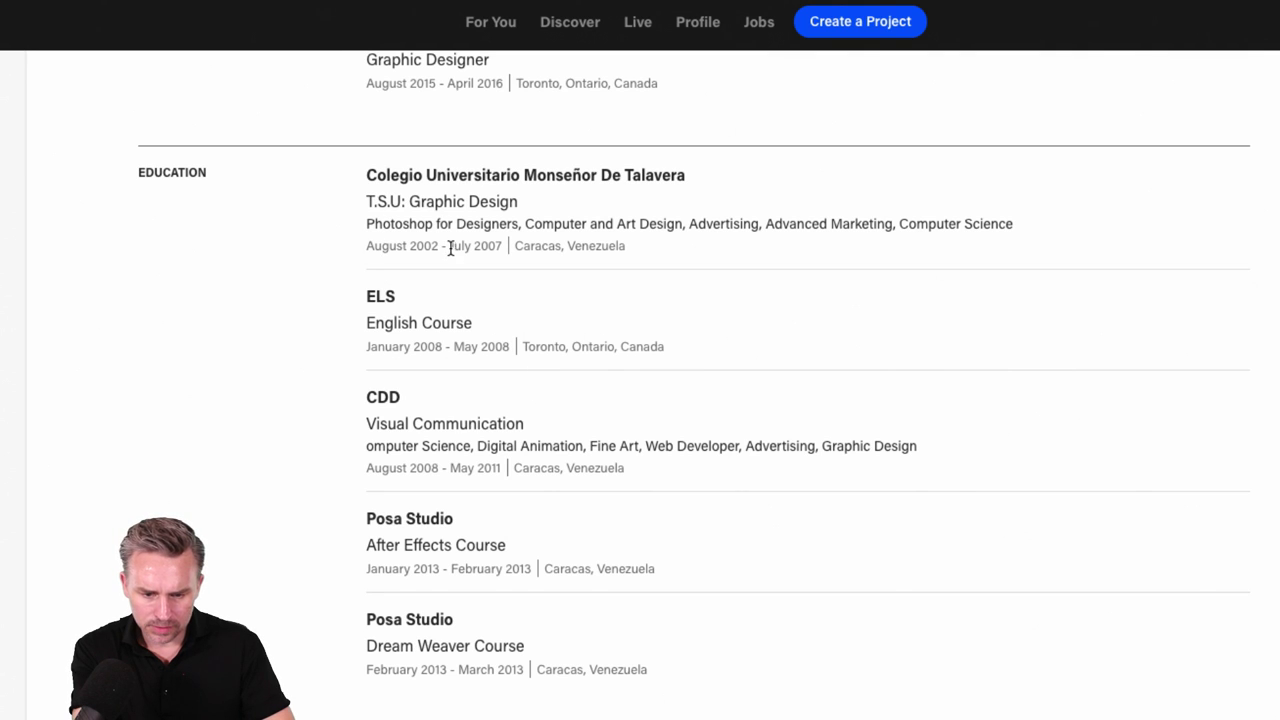
{"action": "scroll", "coordinate": [486, 120], "scroll_direction": "up", "scroll_amount": 4}
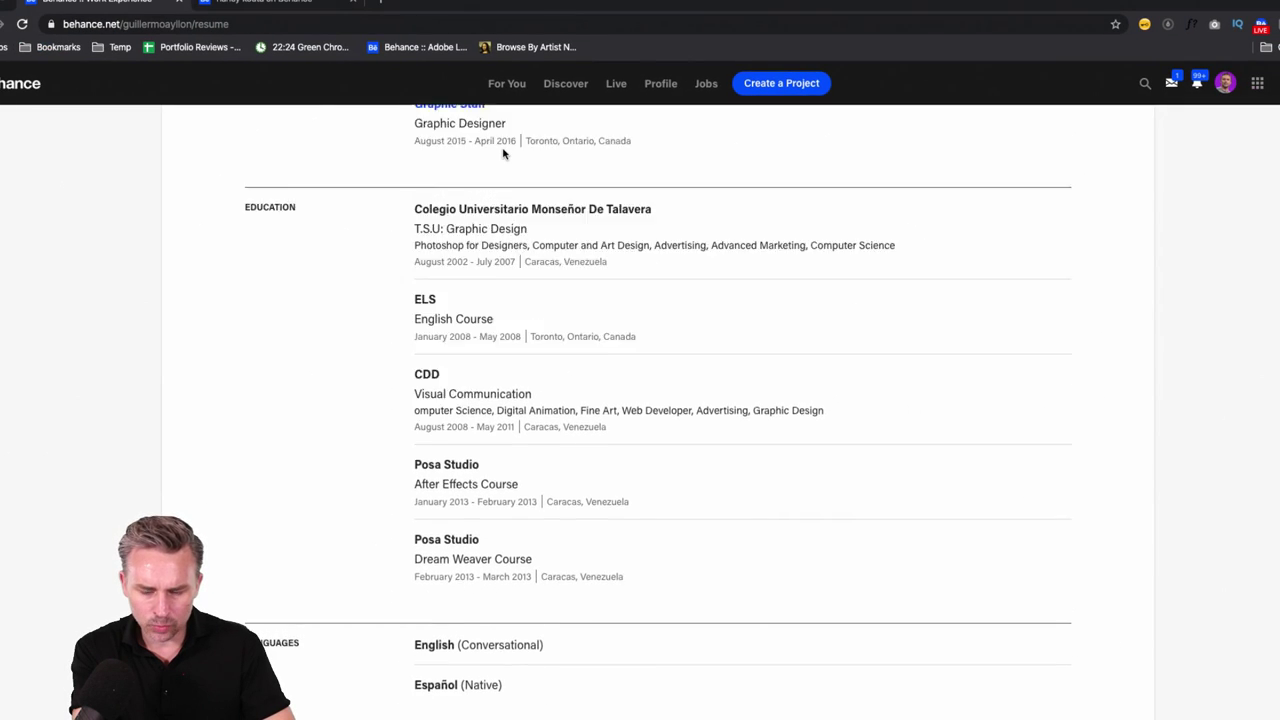
{"action": "scroll", "coordinate": [504, 153], "scroll_direction": "up", "scroll_amount": 1}
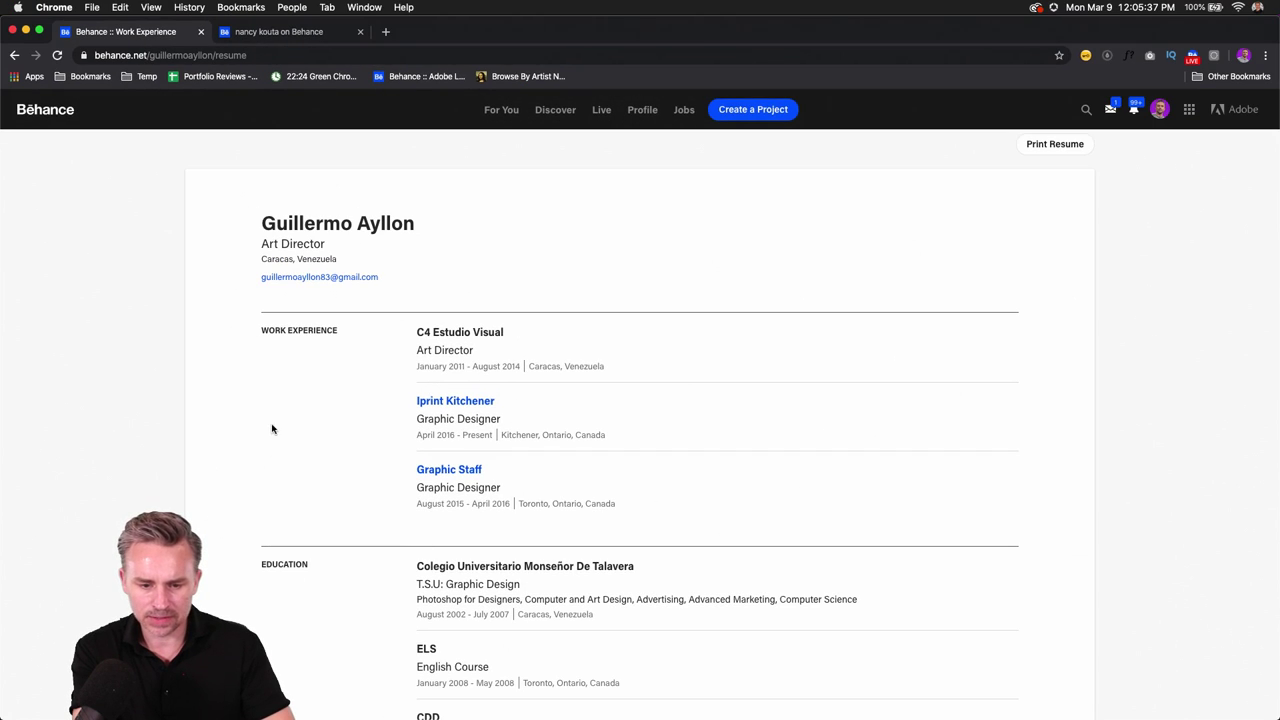
{"action": "left_click", "coordinate": [21, 57]}
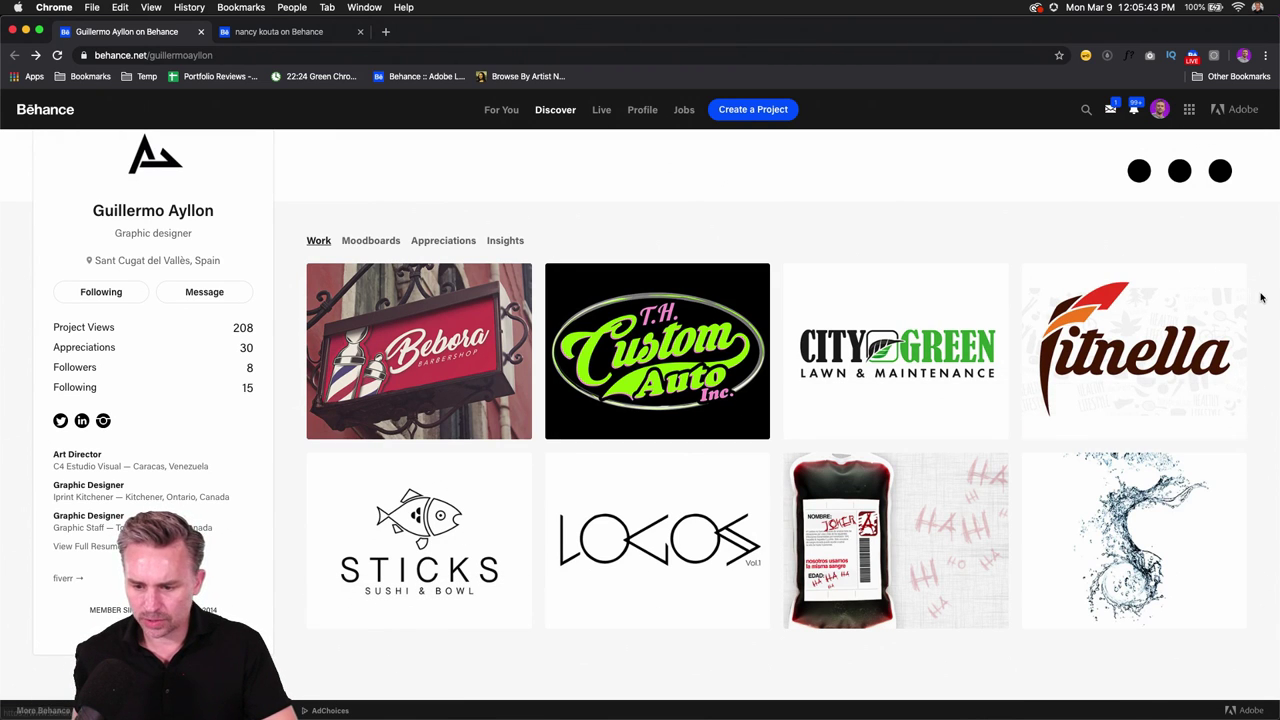
{"action": "scroll", "coordinate": [1263, 298], "scroll_direction": "down", "scroll_amount": 1}
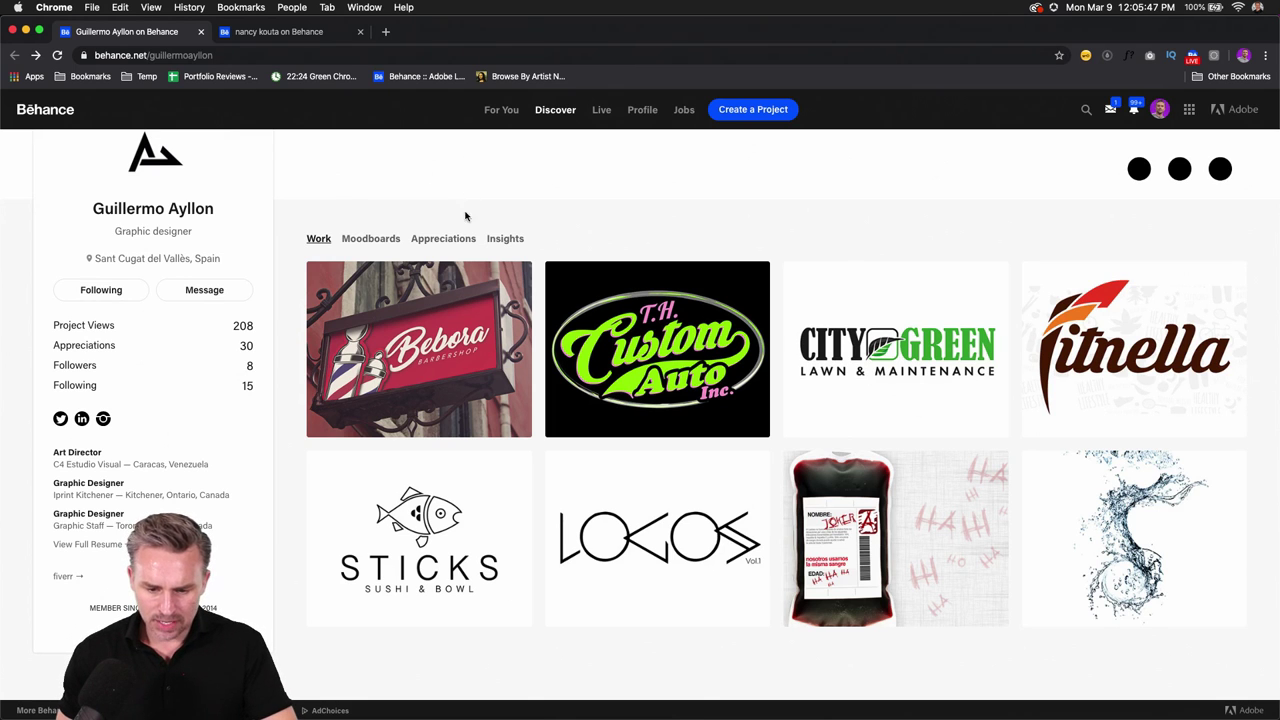
Step: Open the STICKS SUSHI & BOWL project and view its line-art fish logo
{"action": "left_click", "coordinate": [361, 504]}
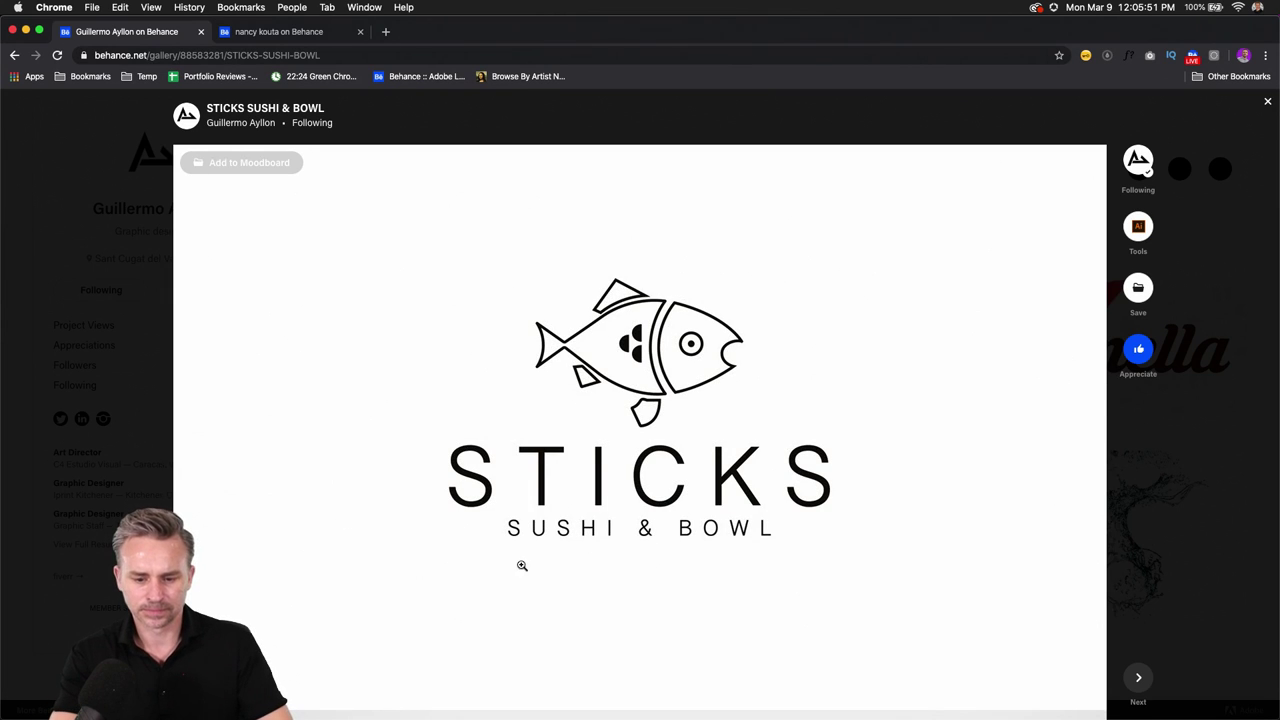
{"action": "scroll", "coordinate": [621, 591], "scroll_direction": "down", "scroll_amount": 2}
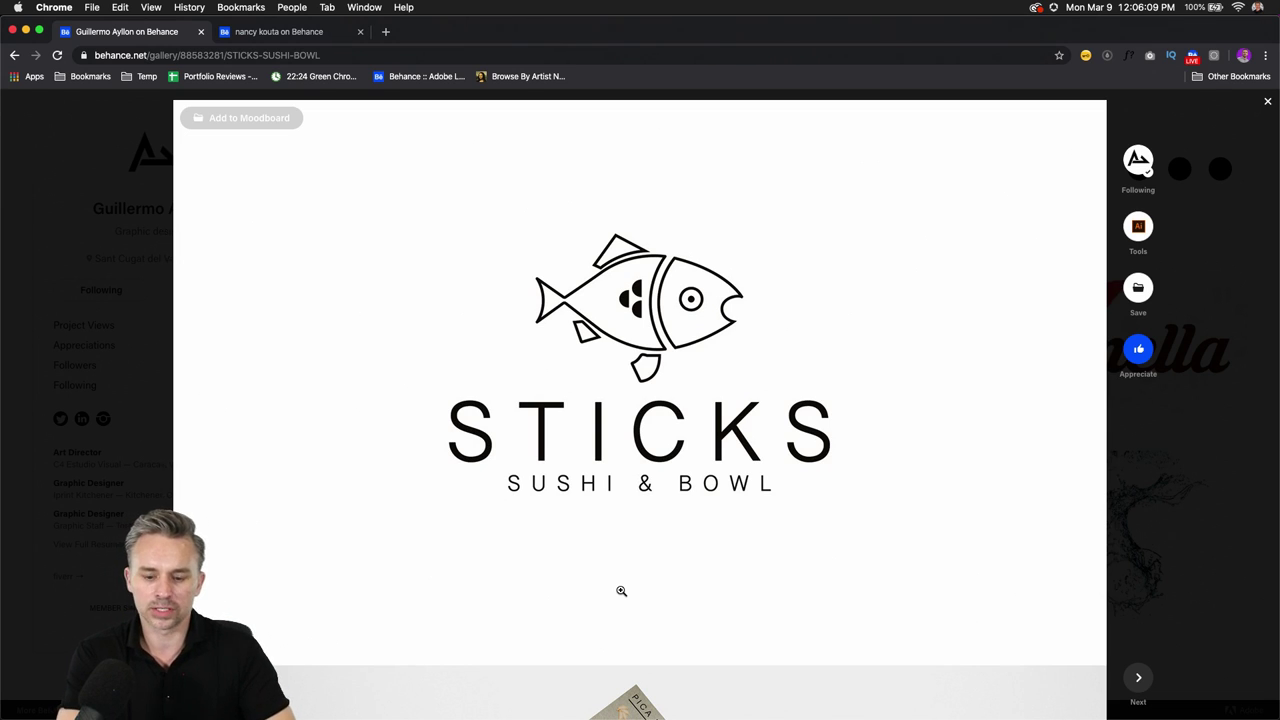
{"action": "scroll", "coordinate": [625, 387], "scroll_direction": "up", "scroll_amount": 2}
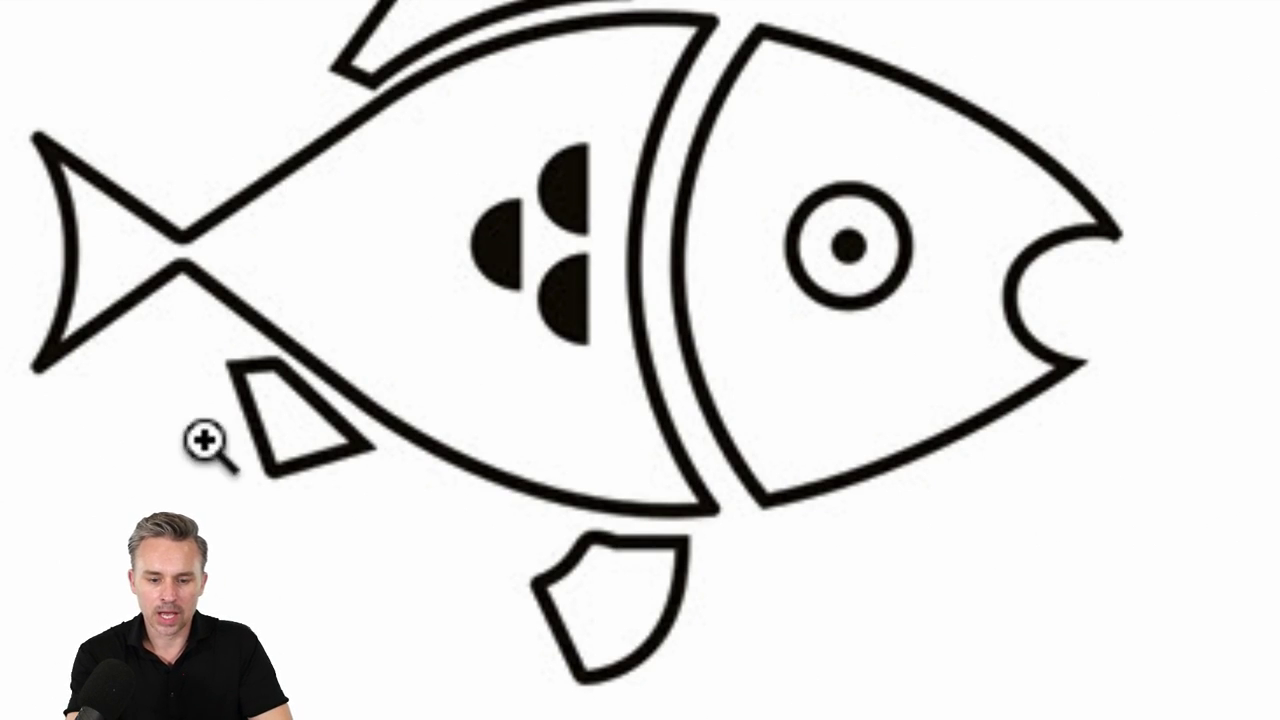
{"action": "left_click", "coordinate": [280, 438], "text": "alt"}
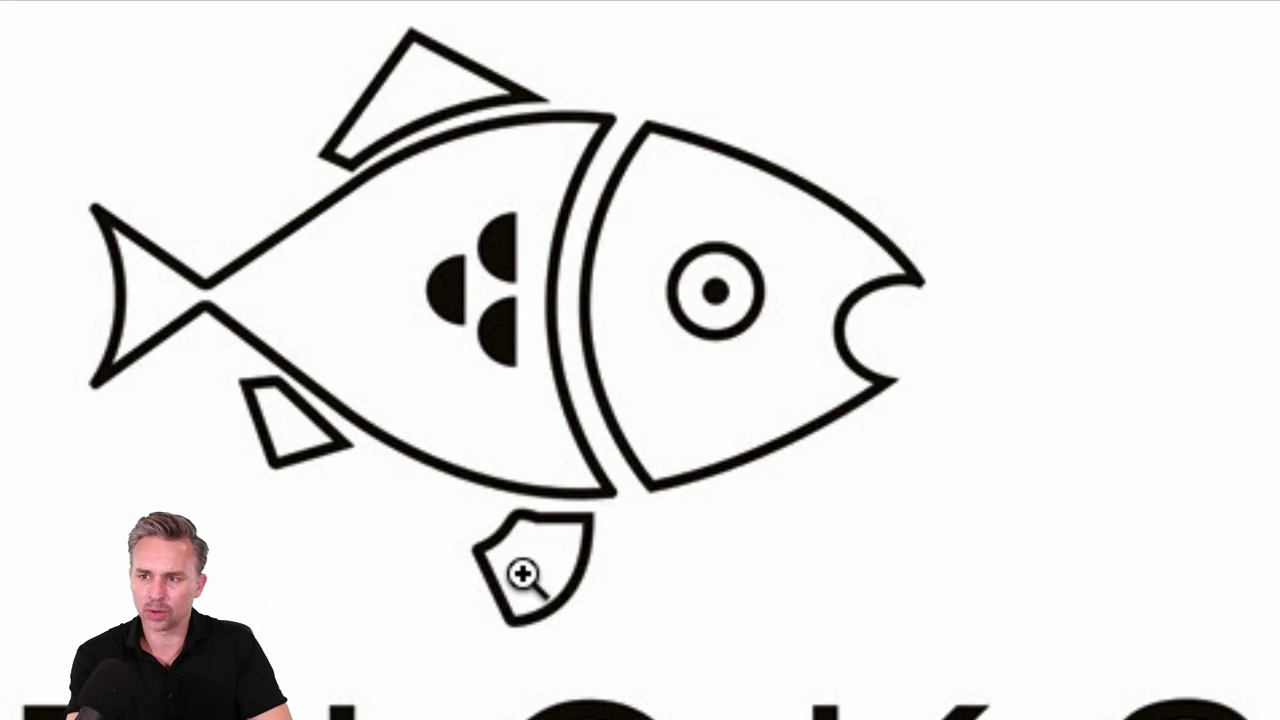
{"action": "scroll", "coordinate": [517, 571], "scroll_direction": "down", "scroll_amount": 1}
{"action": "scroll", "coordinate": [517, 570], "scroll_direction": "up", "scroll_amount": 2}
{"action": "scroll", "coordinate": [517, 570], "scroll_direction": "up", "scroll_amount": 1}
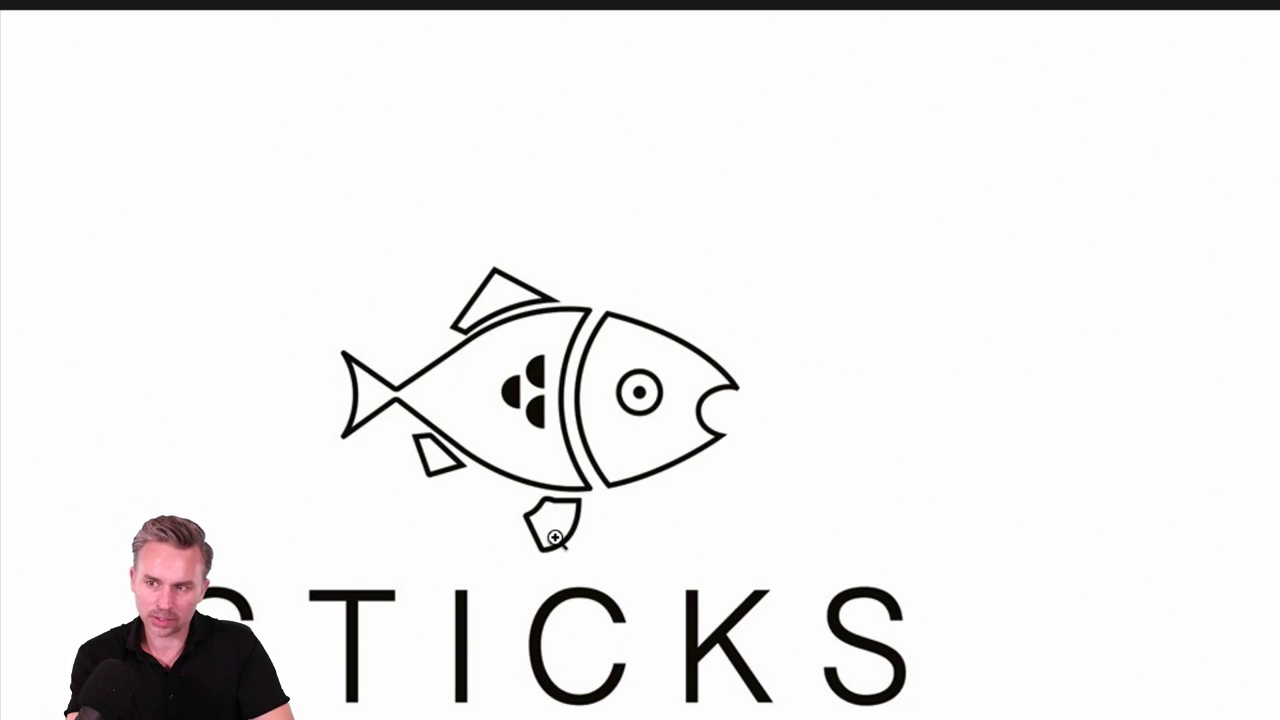
{"action": "left_click", "coordinate": [538, 378]}
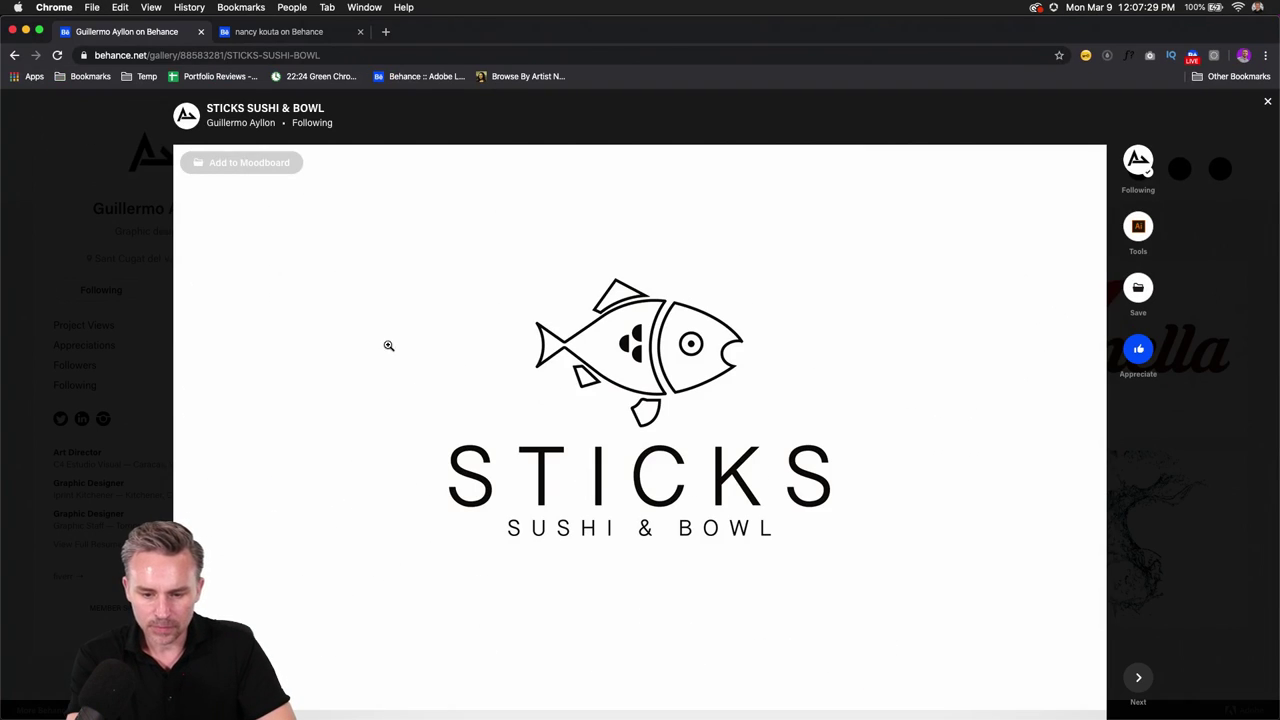
Step: Scroll through the STICKS project past the Menu Sticks and Magnets Sticks images to the Vinyl Decal
{"action": "scroll", "coordinate": [364, 376], "scroll_direction": "down", "scroll_amount": 1}
{"action": "scroll", "coordinate": [364, 376], "scroll_direction": "down", "scroll_amount": 5}
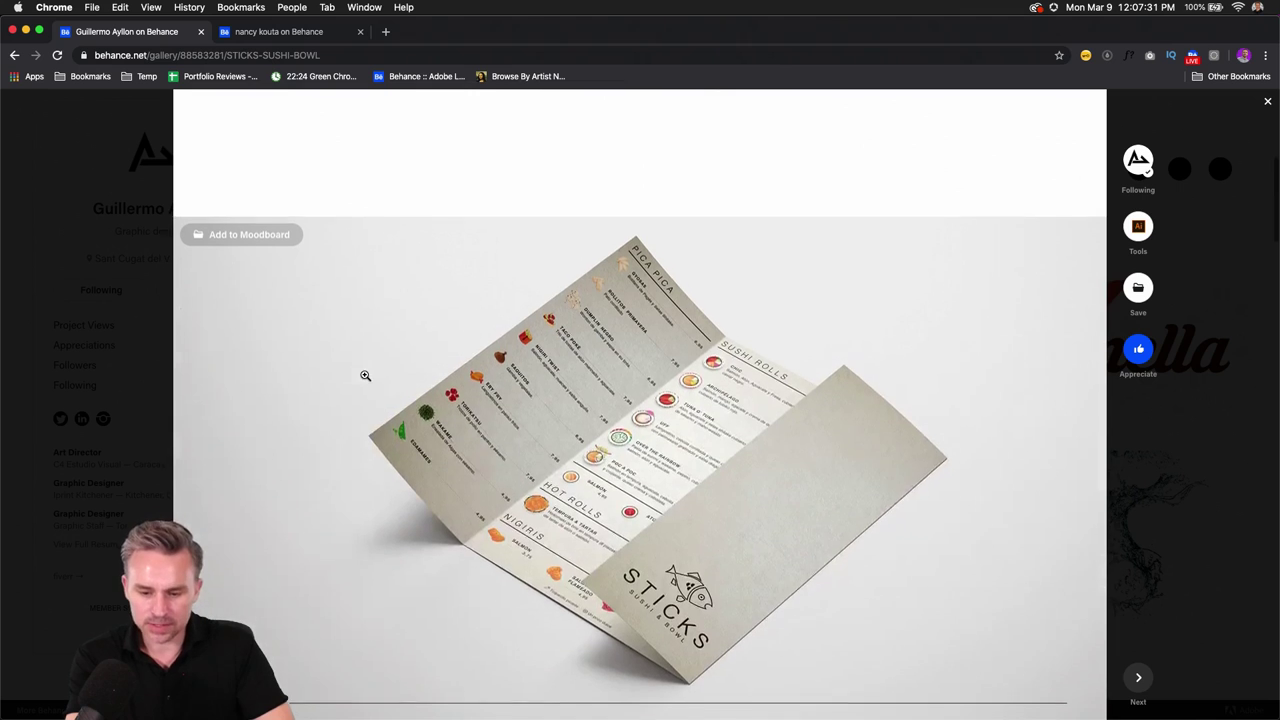
{"action": "scroll", "coordinate": [606, 525], "scroll_direction": "down", "scroll_amount": 1}
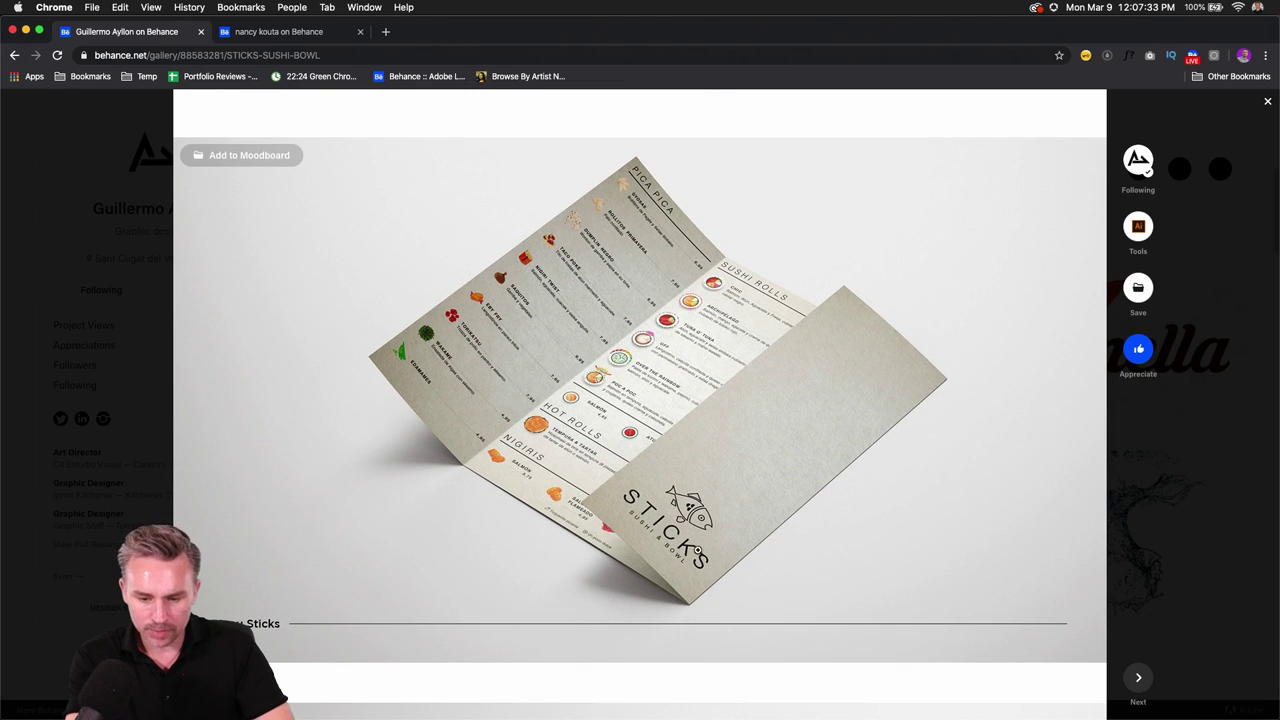
{"action": "scroll", "coordinate": [650, 558], "scroll_direction": "down", "scroll_amount": 5}
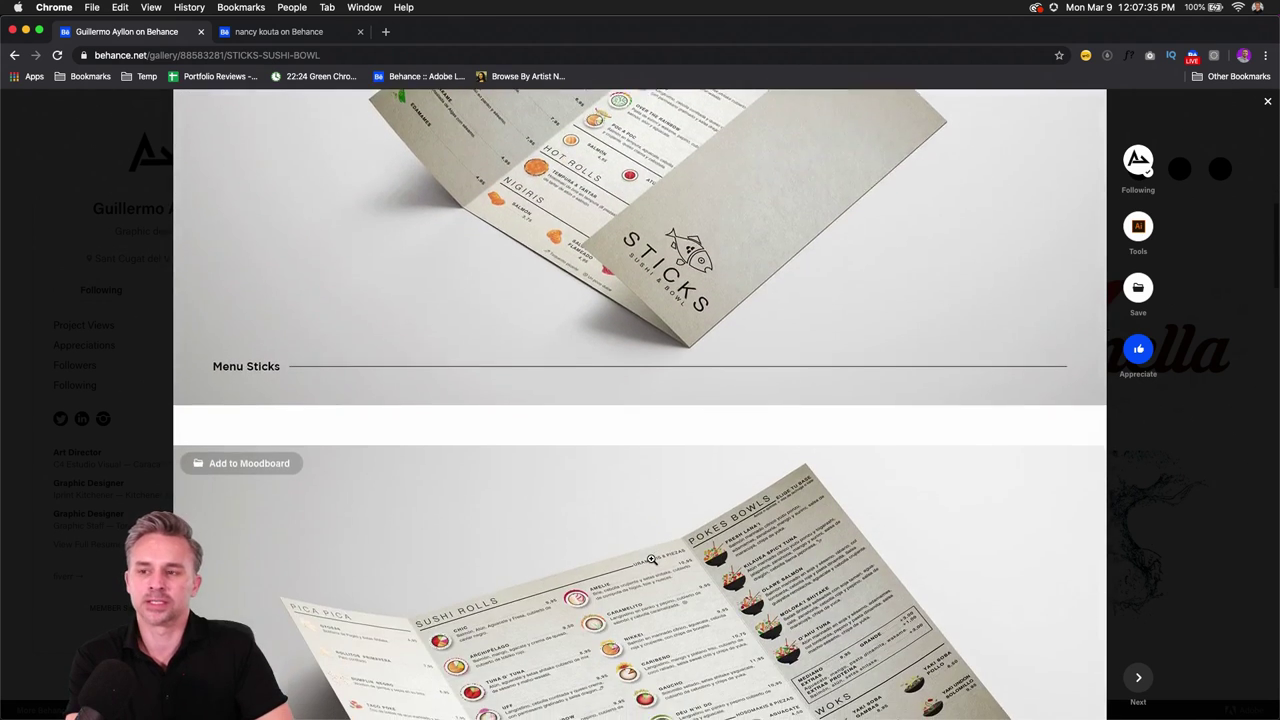
{"action": "scroll", "coordinate": [650, 556], "scroll_direction": "down", "scroll_amount": 2}
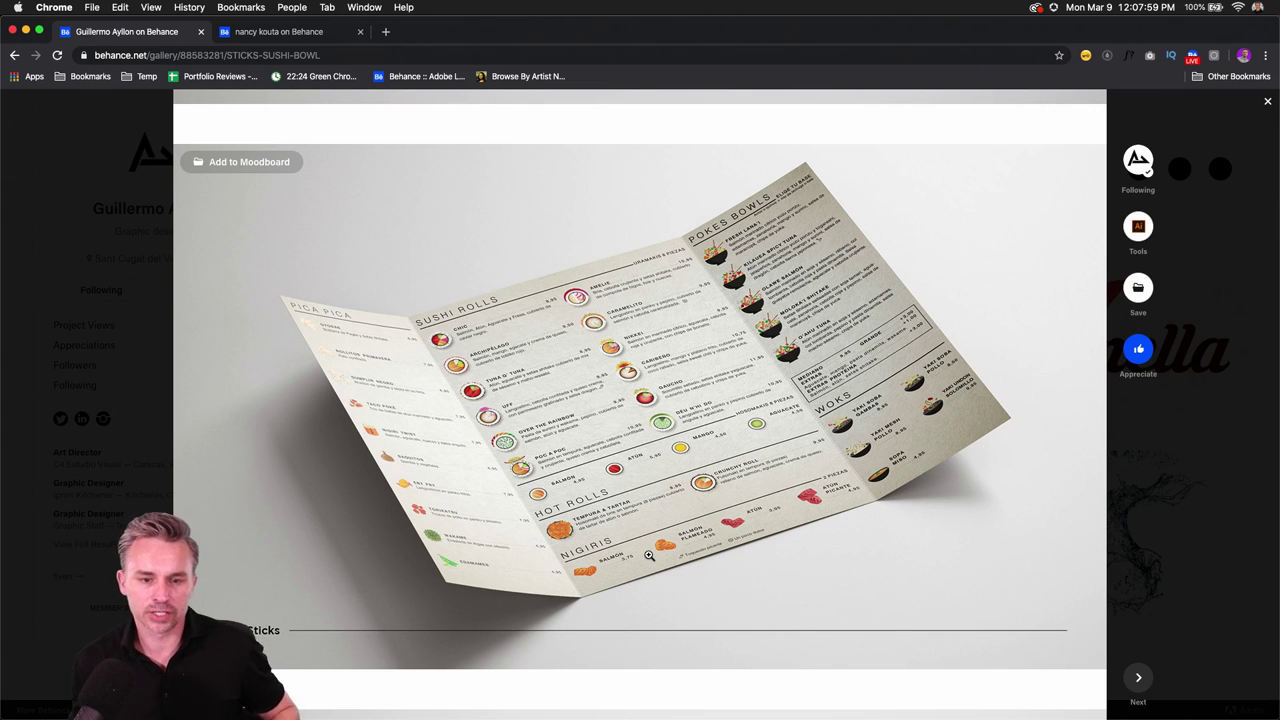
{"action": "scroll", "coordinate": [636, 245], "scroll_direction": "down", "scroll_amount": 10}
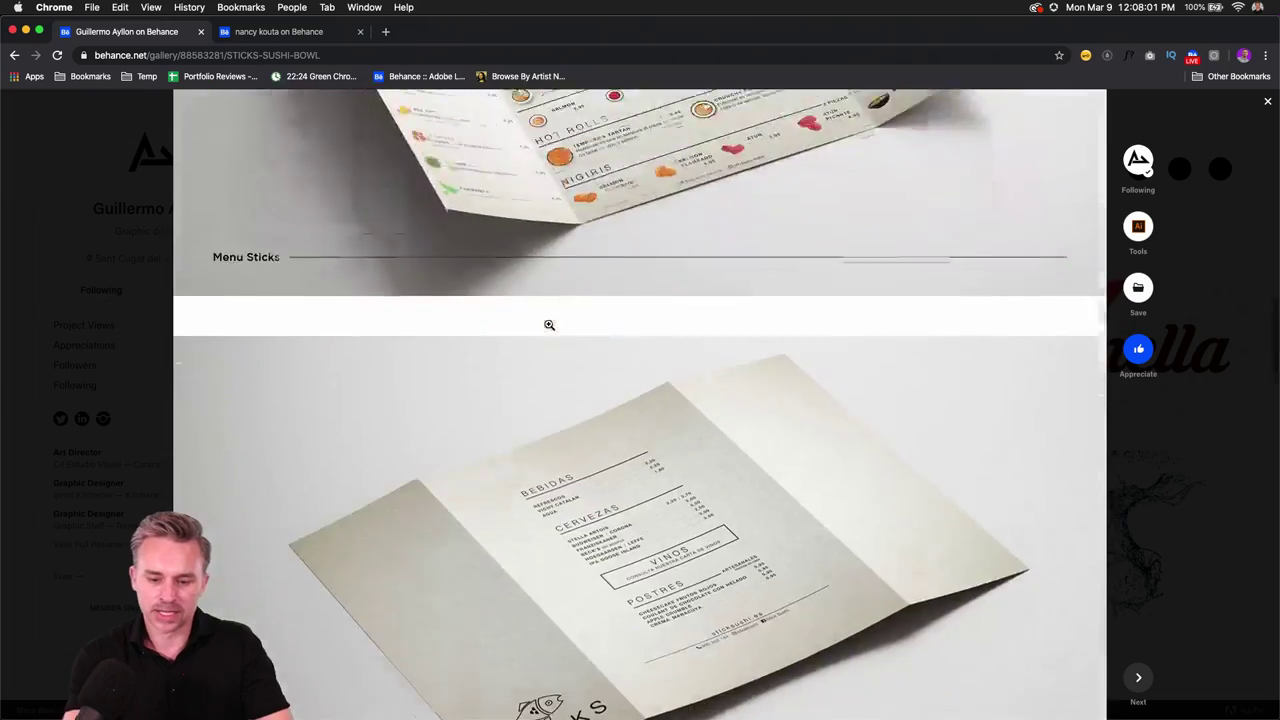
{"action": "scroll", "coordinate": [557, 327], "scroll_direction": "up", "scroll_amount": 1}
{"action": "scroll", "coordinate": [590, 380], "scroll_direction": "down", "scroll_amount": 10}
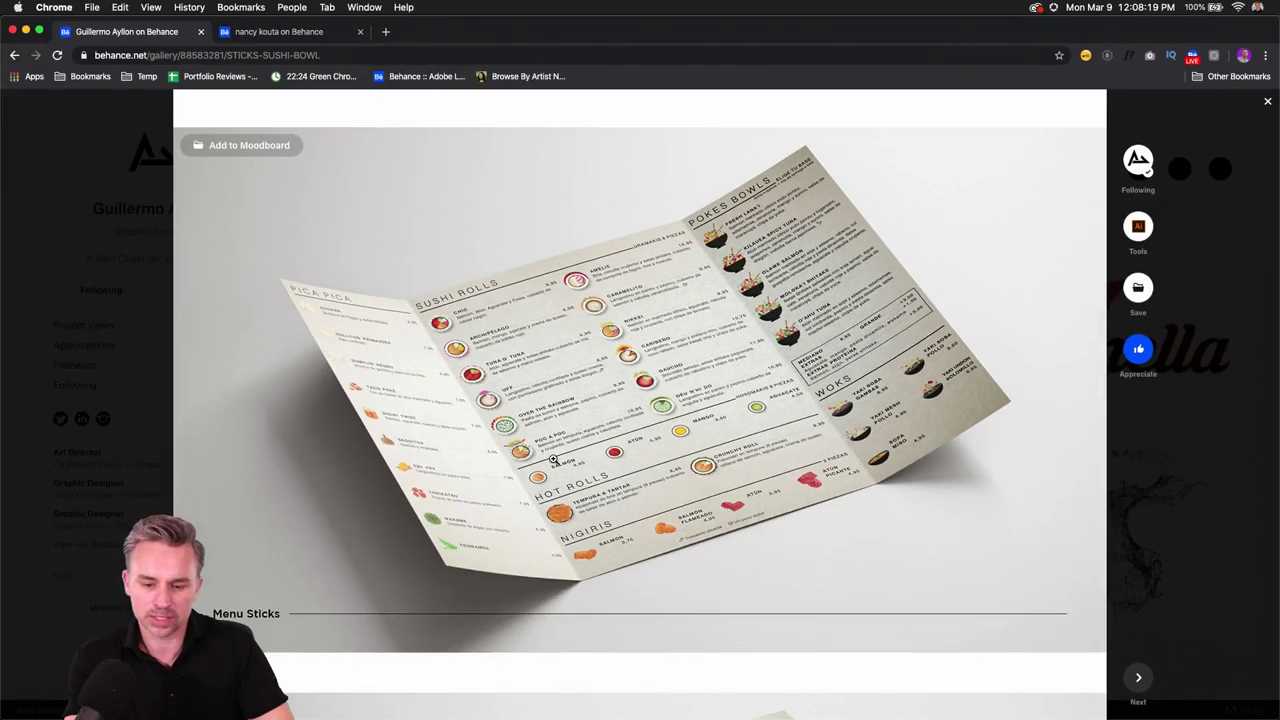
{"action": "scroll", "coordinate": [484, 431], "scroll_direction": "down", "scroll_amount": 5}
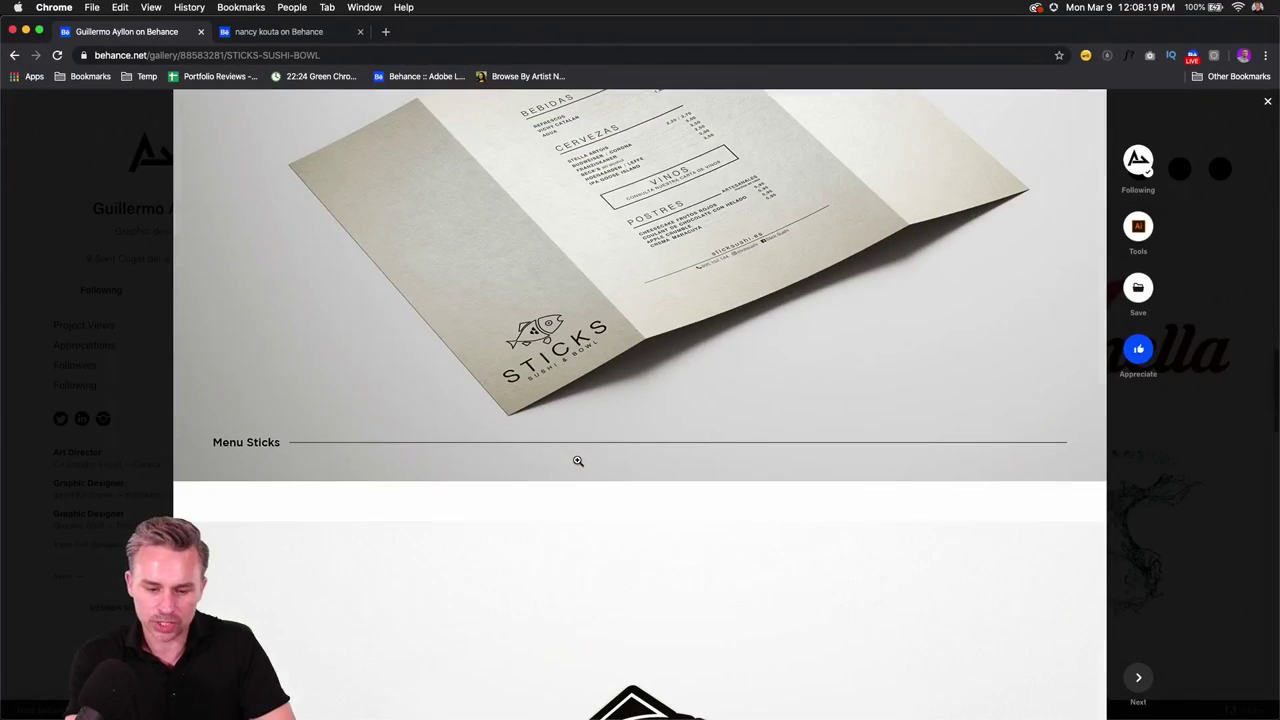
{"action": "scroll", "coordinate": [578, 462], "scroll_direction": "down", "scroll_amount": 8}
{"action": "scroll", "coordinate": [578, 458], "scroll_direction": "up", "scroll_amount": 2}
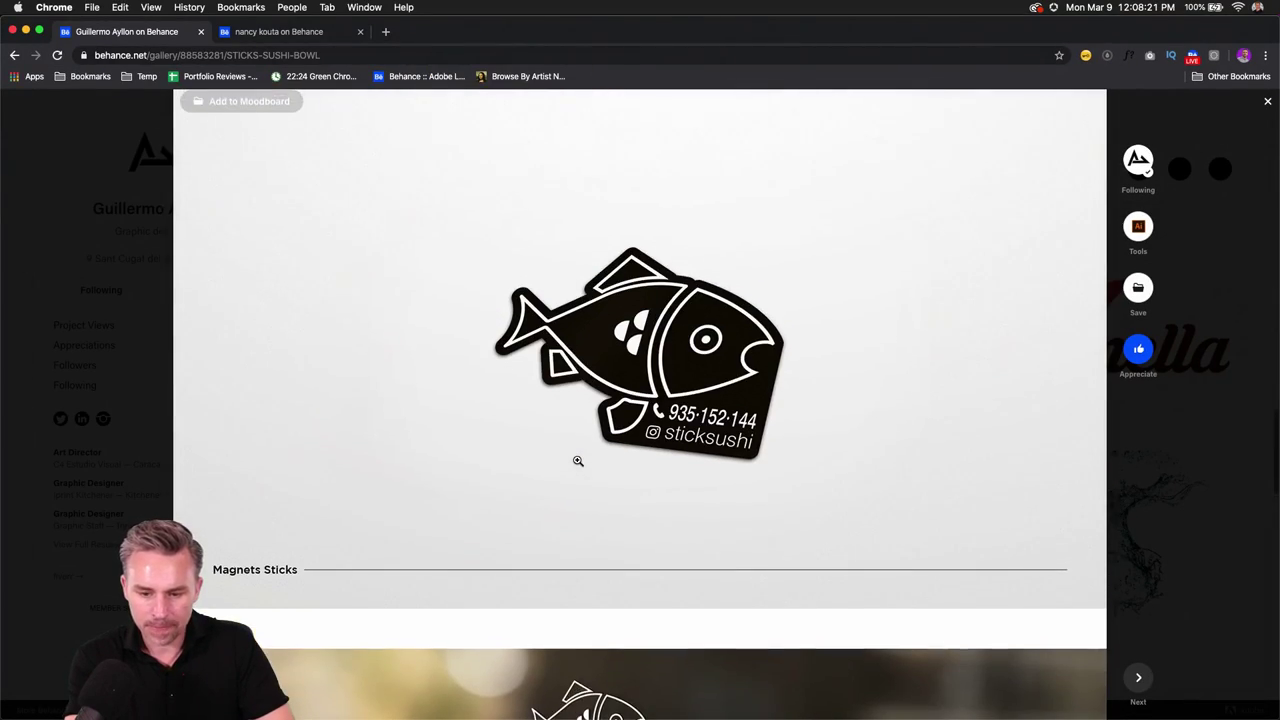
{"action": "scroll", "coordinate": [578, 458], "scroll_direction": "down", "scroll_amount": 3}
{"action": "scroll", "coordinate": [578, 458], "scroll_direction": "down", "scroll_amount": 5}
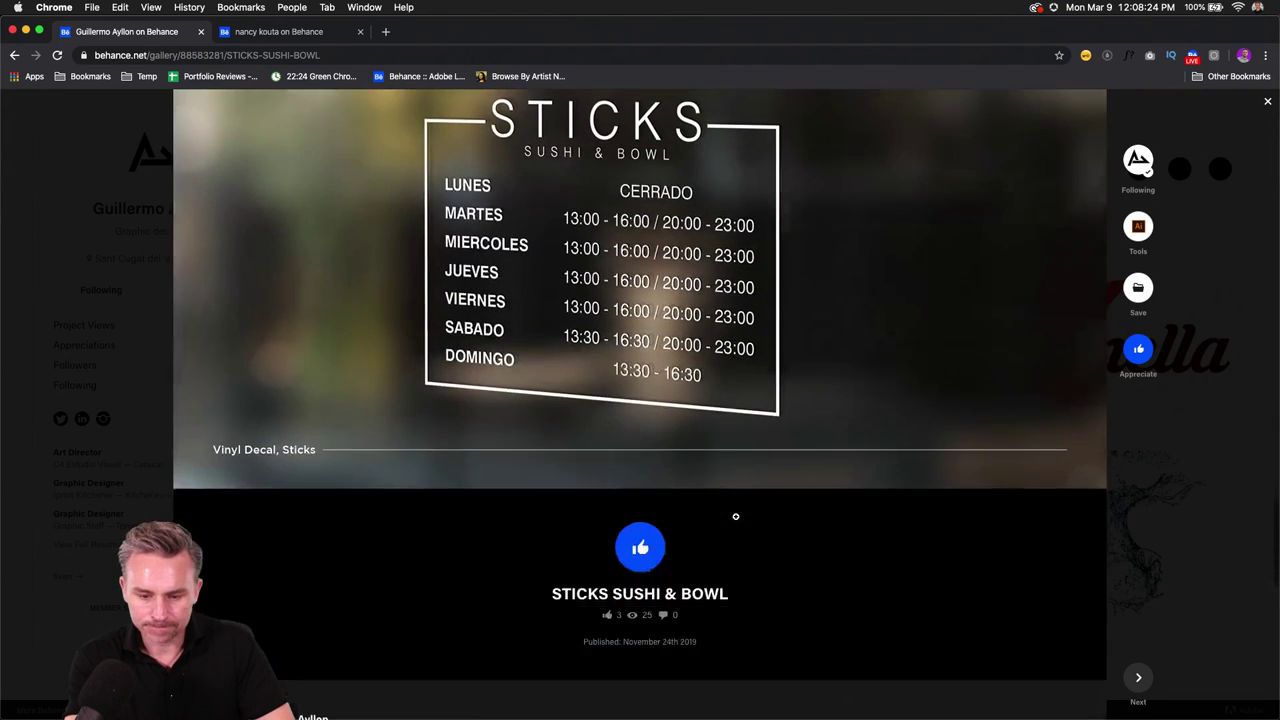
Step: Appreciate the STICKS project, then close it to the profile's project grid after a brief reopen
{"action": "scroll", "coordinate": [735, 516], "scroll_direction": "down", "scroll_amount": 1}
{"action": "left_click", "coordinate": [640, 513]}
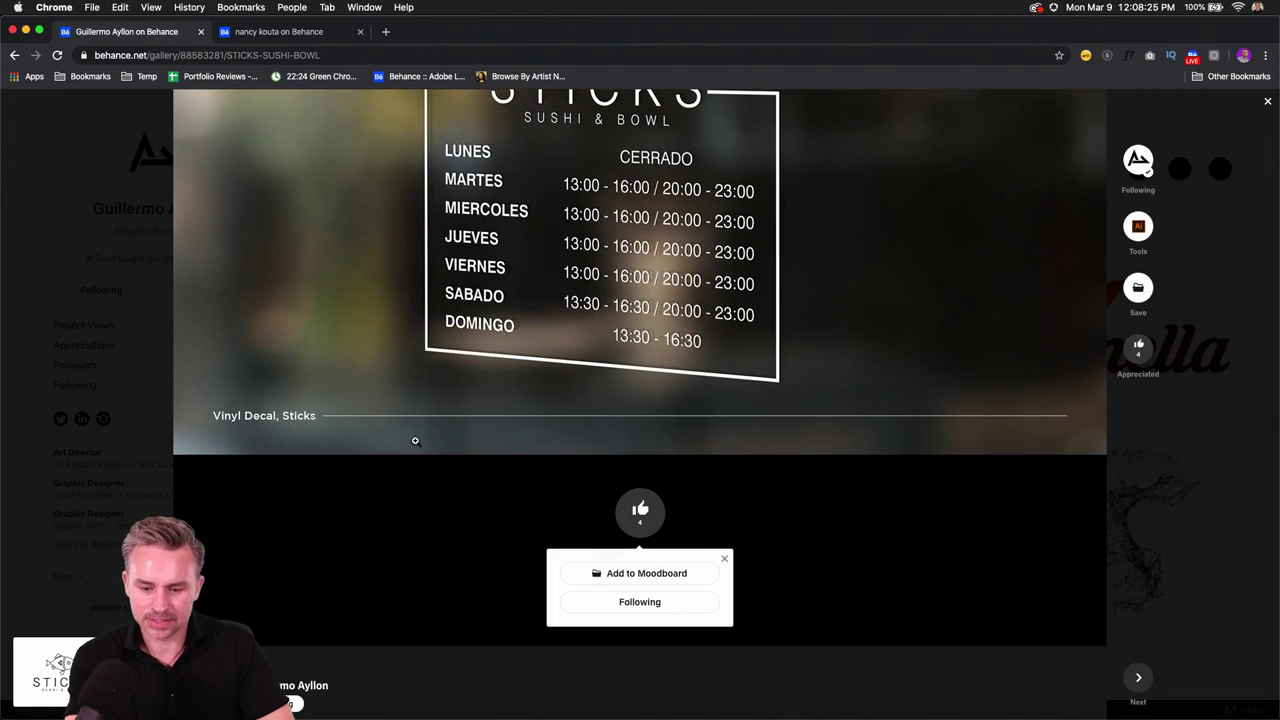
{"action": "left_click", "coordinate": [1177, 514]}
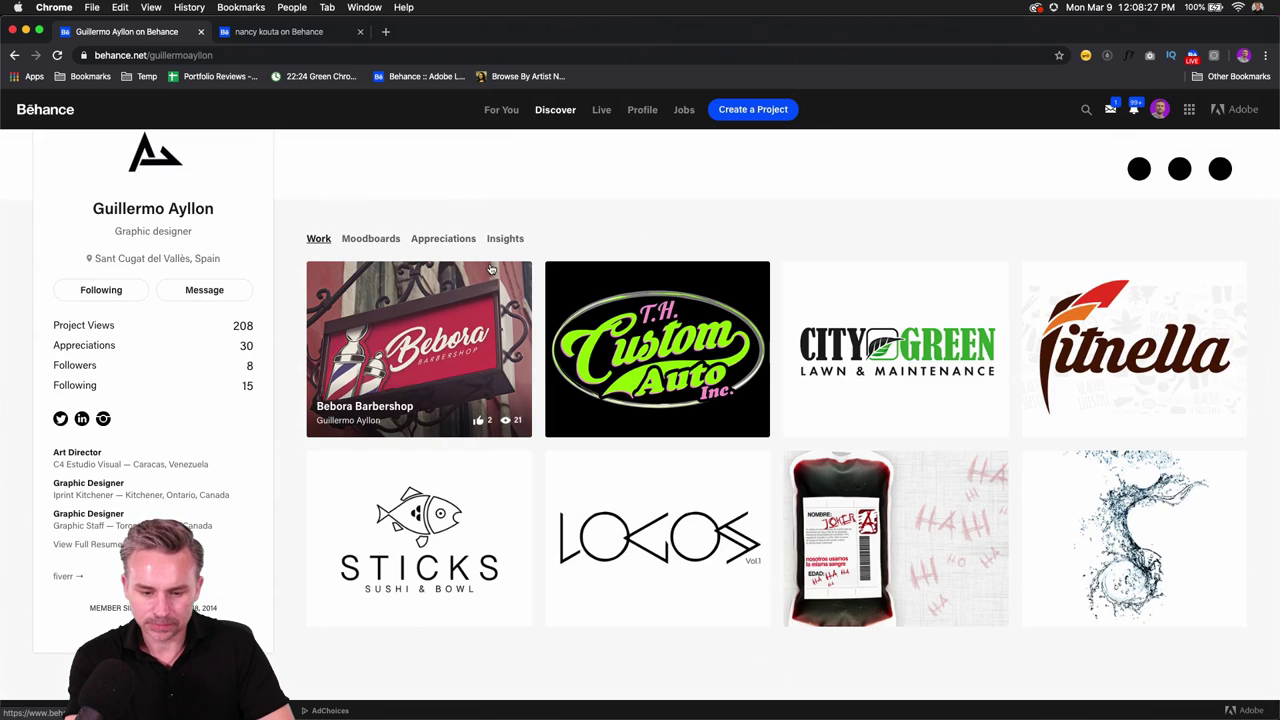
{"action": "left_click", "coordinate": [404, 515]}
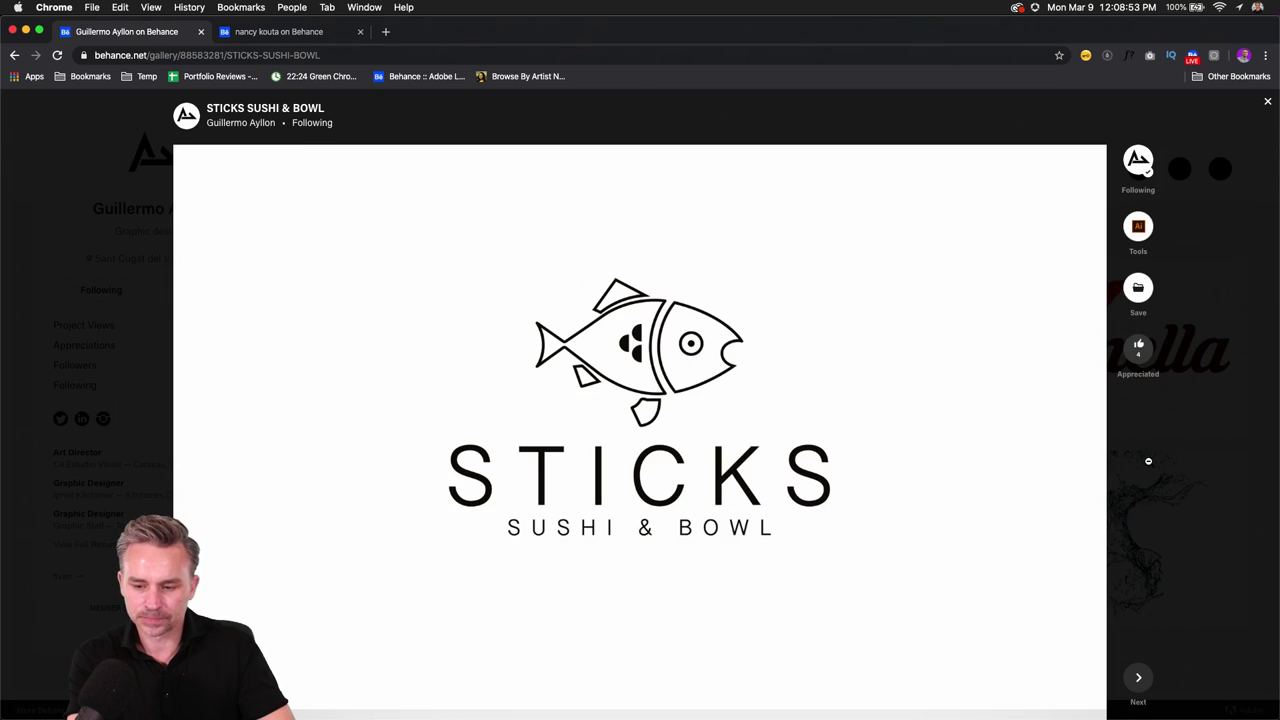
{"action": "left_click", "coordinate": [1147, 460]}
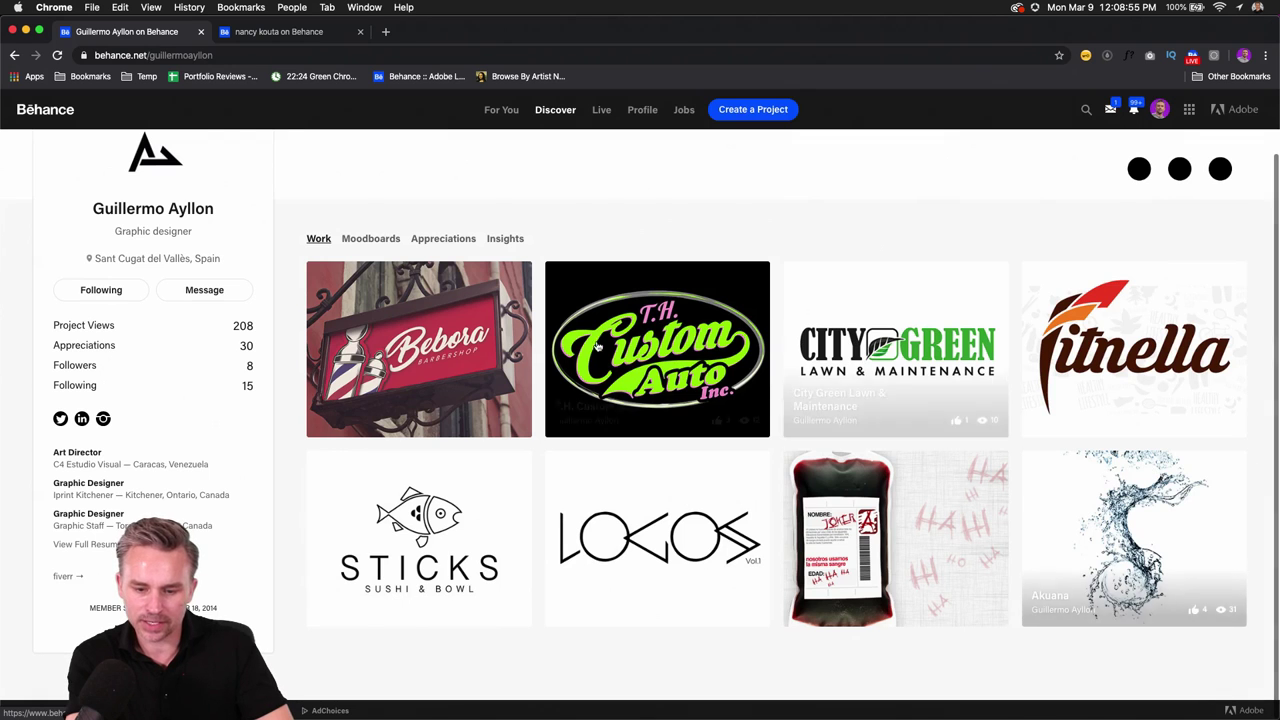
Step: Open the Fitnella project with its feather mark and script wordmark
{"action": "left_click", "coordinate": [1058, 332]}
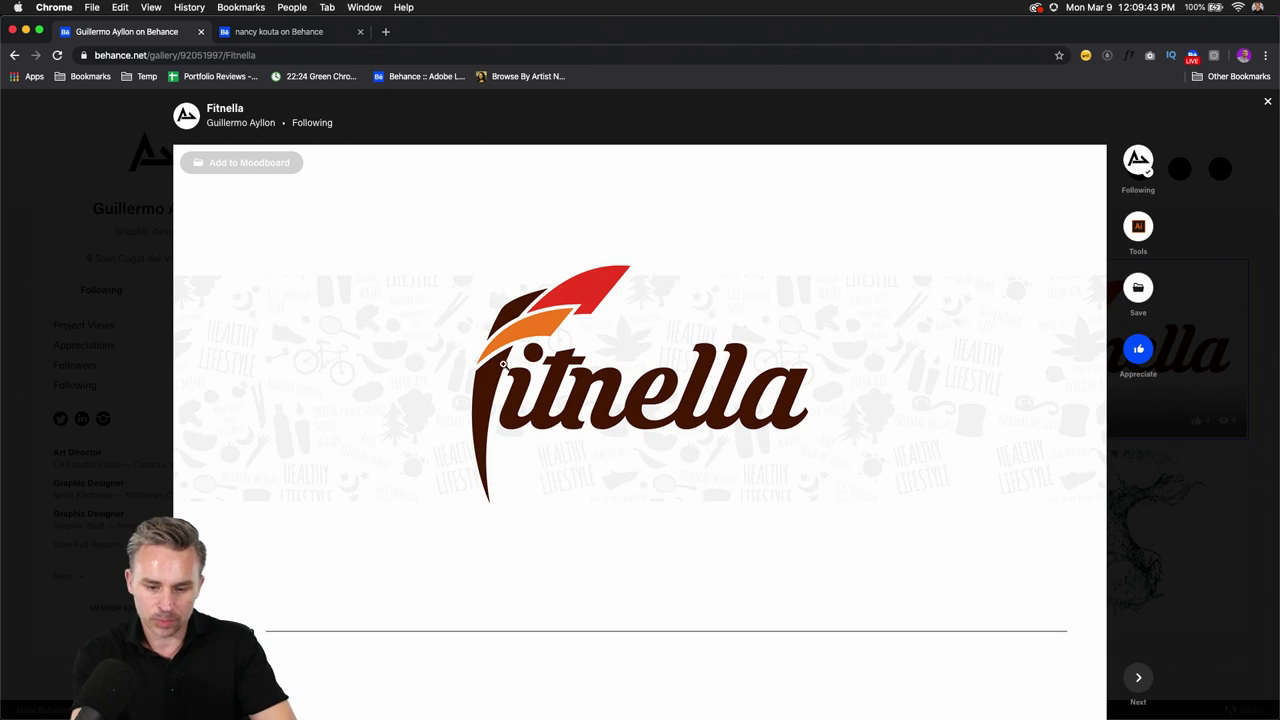
Step: Browse Fitnella's label designs and jar mockups, then appreciate the project, bringing it to 3
{"action": "scroll", "coordinate": [622, 413], "scroll_direction": "down", "scroll_amount": 3}
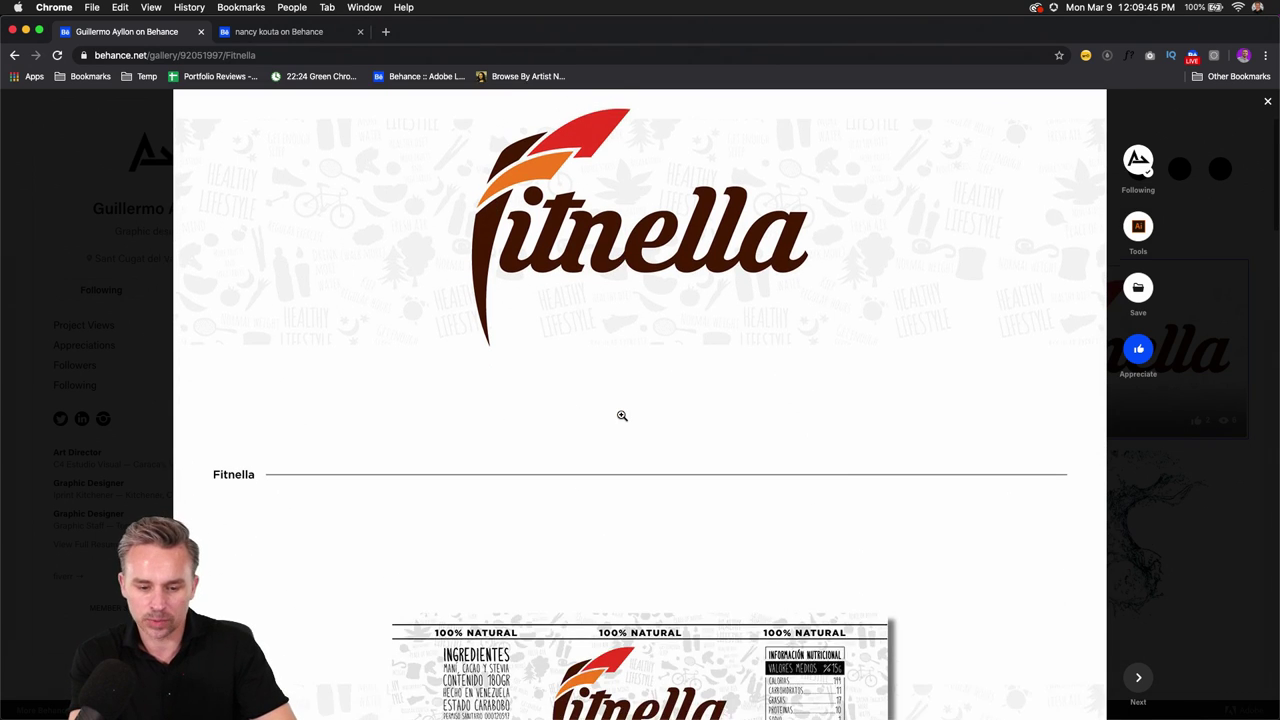
{"action": "scroll", "coordinate": [622, 413], "scroll_direction": "up", "scroll_amount": 3}
{"action": "scroll", "coordinate": [621, 414], "scroll_direction": "down", "scroll_amount": 5}
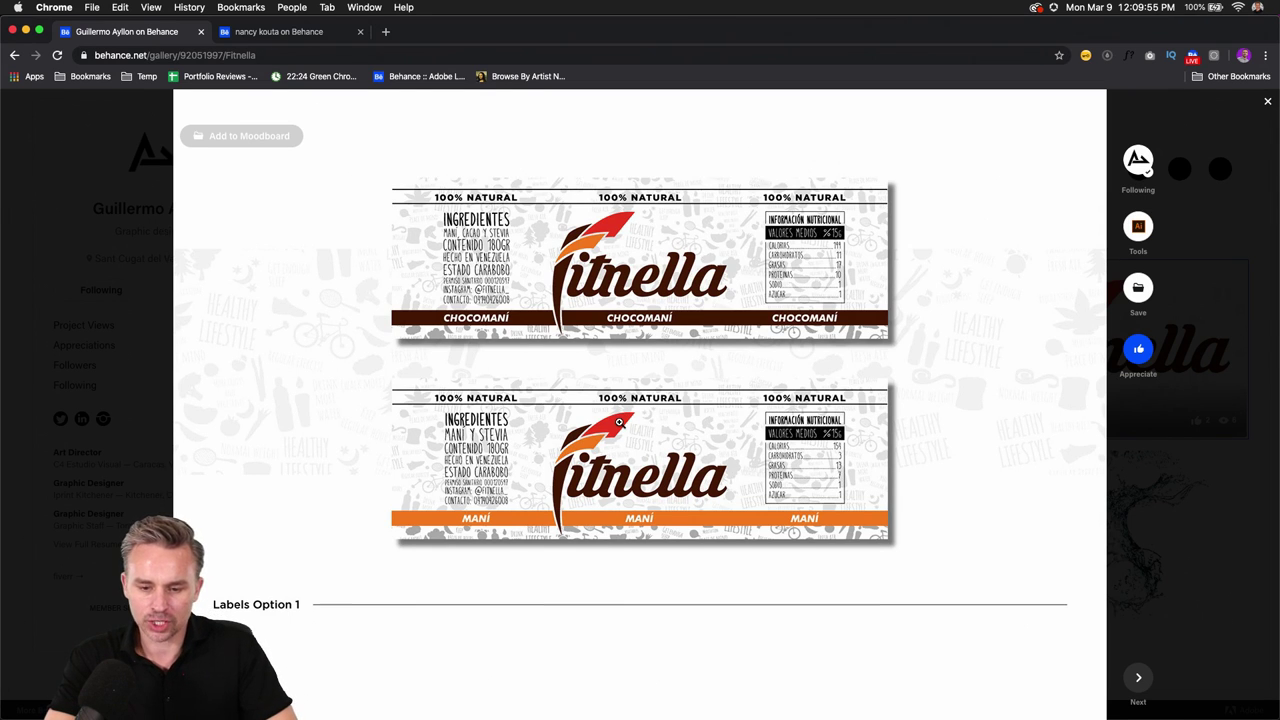
{"action": "scroll", "coordinate": [619, 422], "scroll_direction": "down", "scroll_amount": 7}
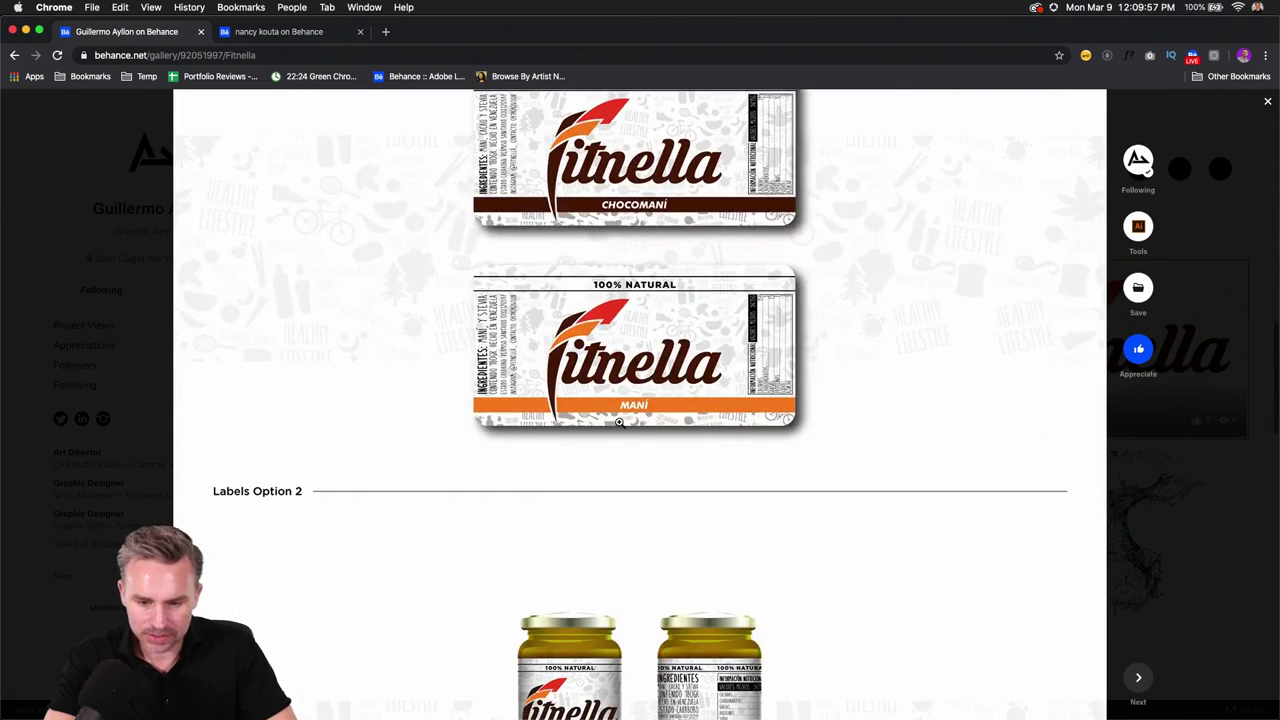
{"action": "scroll", "coordinate": [619, 422], "scroll_direction": "up", "scroll_amount": 15}
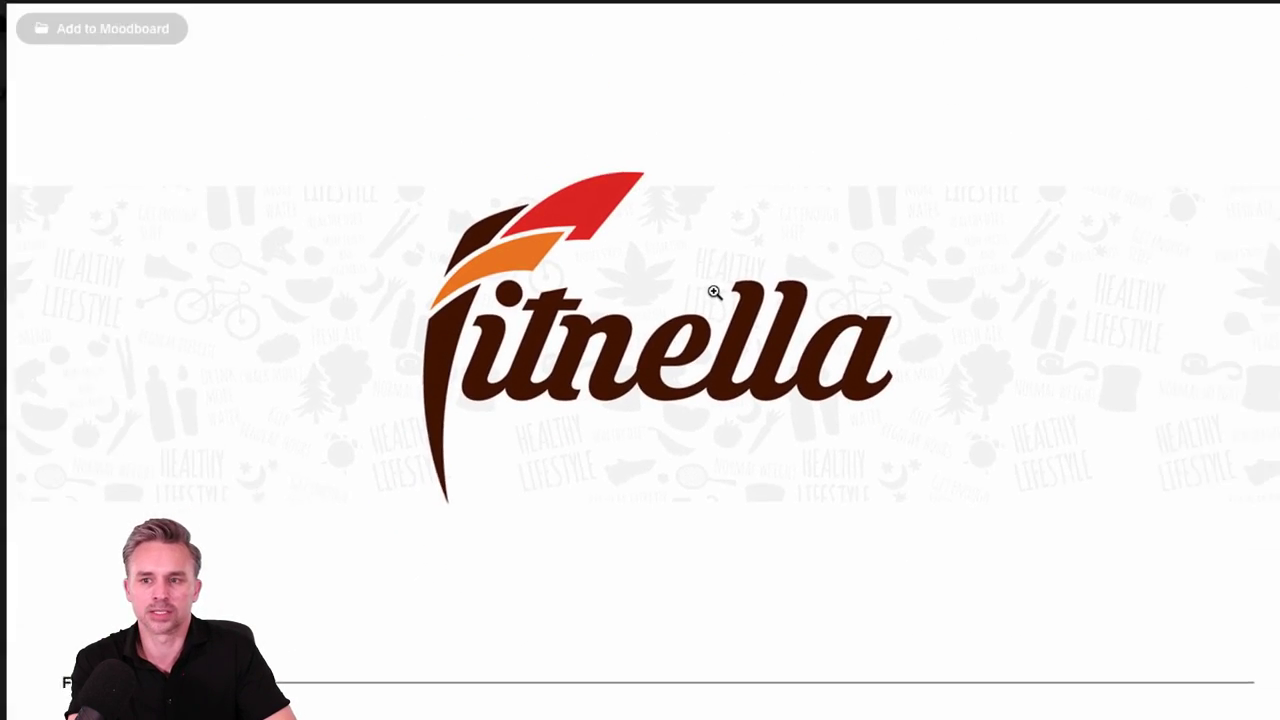
{"action": "scroll", "coordinate": [714, 292], "scroll_direction": "down", "scroll_amount": 5}
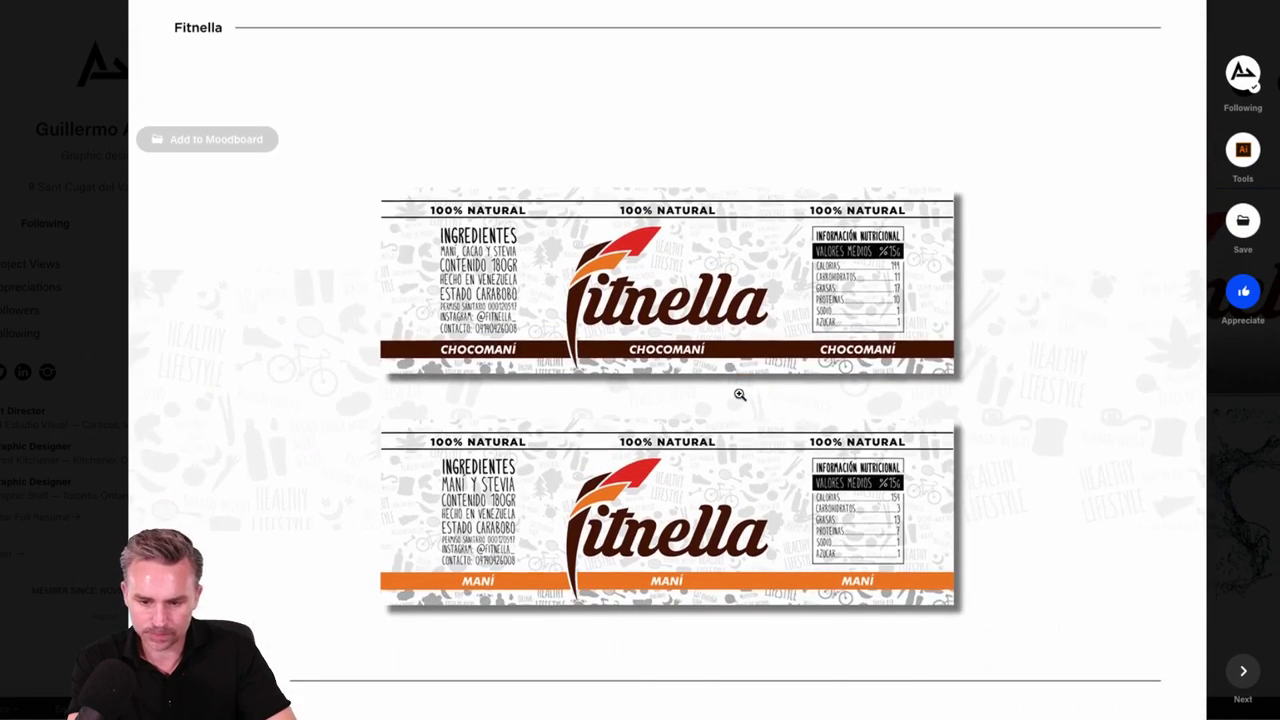
{"action": "scroll", "coordinate": [741, 418], "scroll_direction": "down", "scroll_amount": 7}
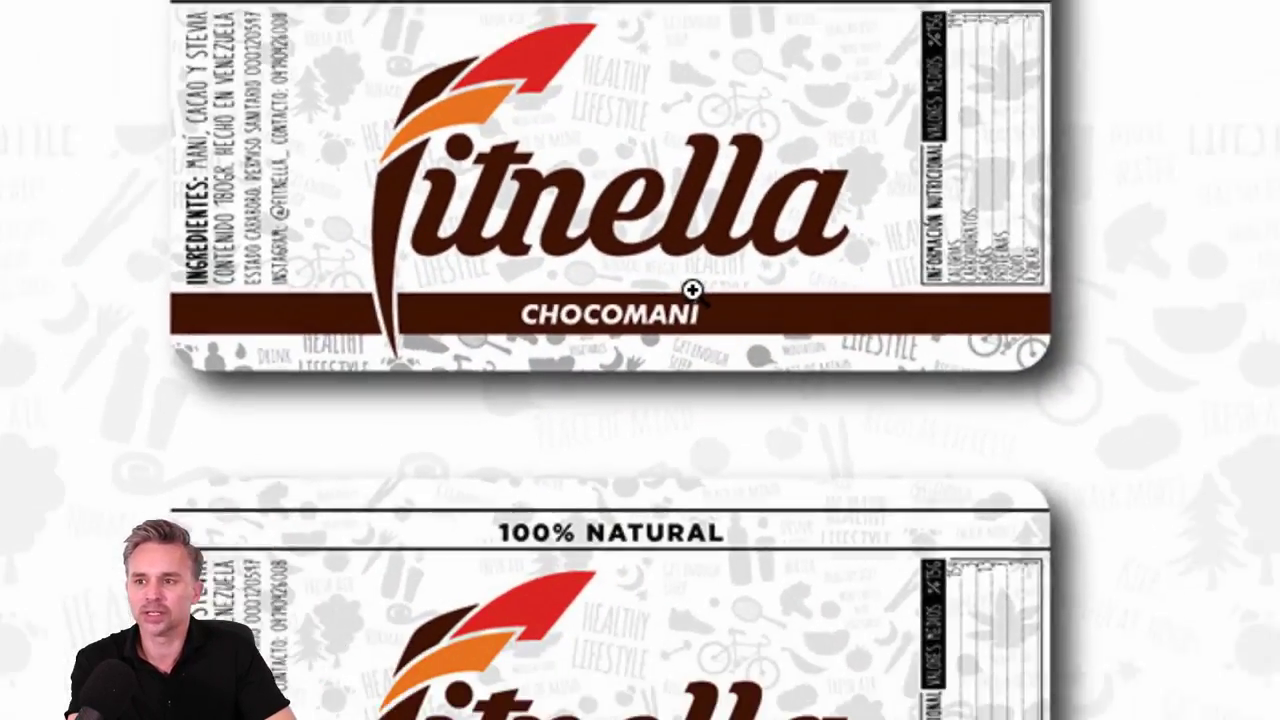
{"action": "scroll", "coordinate": [662, 349], "scroll_direction": "down", "scroll_amount": 5}
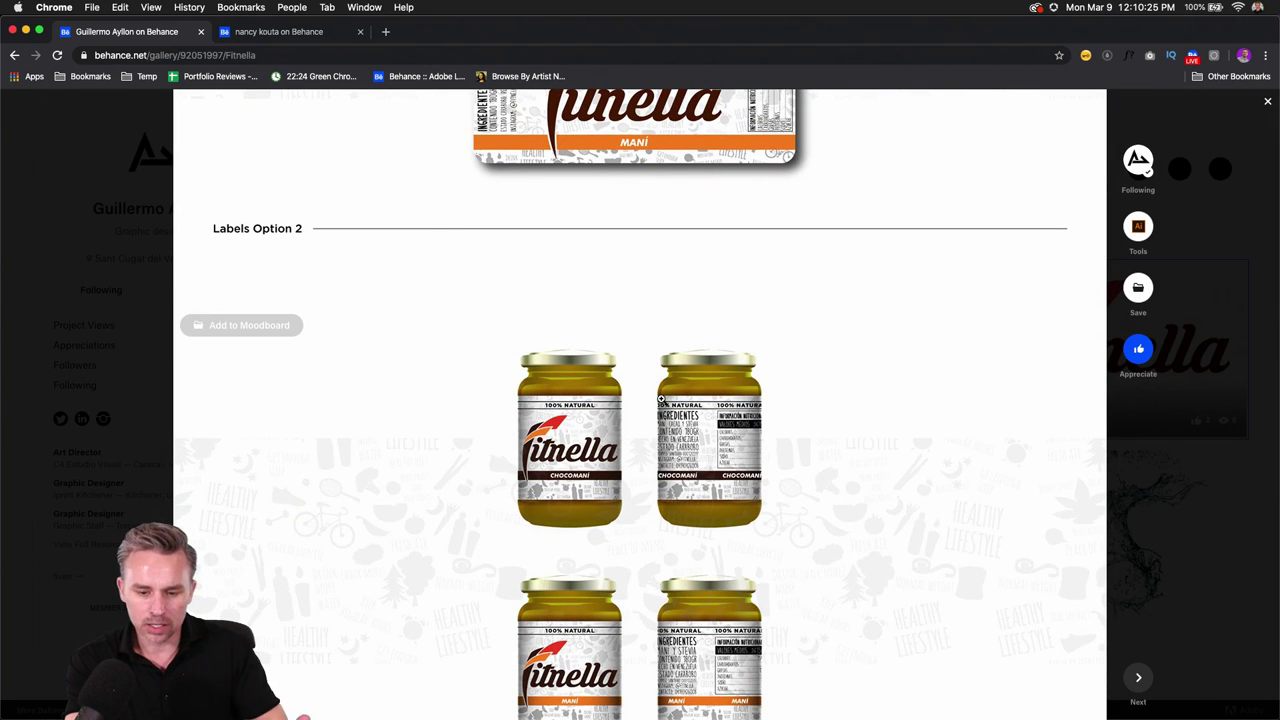
{"action": "scroll", "coordinate": [672, 394], "scroll_direction": "down", "scroll_amount": 4}
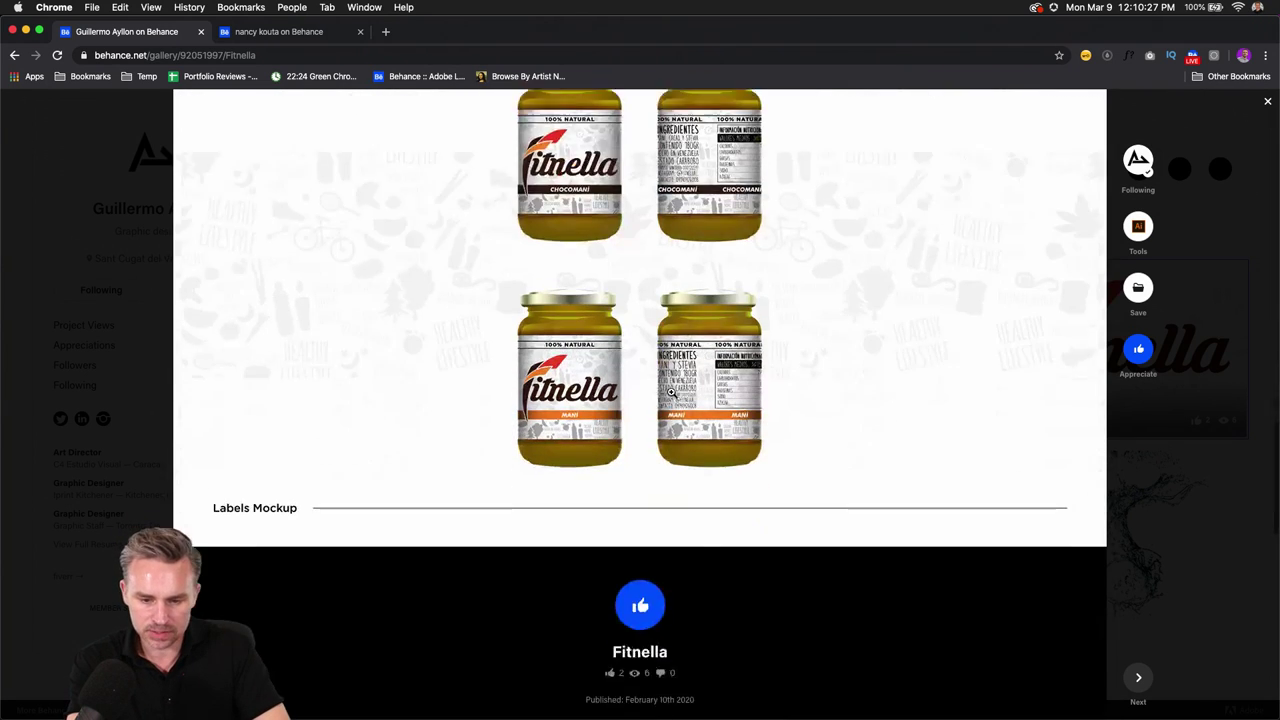
{"action": "scroll", "coordinate": [671, 393], "scroll_direction": "down", "scroll_amount": 2}
{"action": "left_click", "coordinate": [640, 440]}
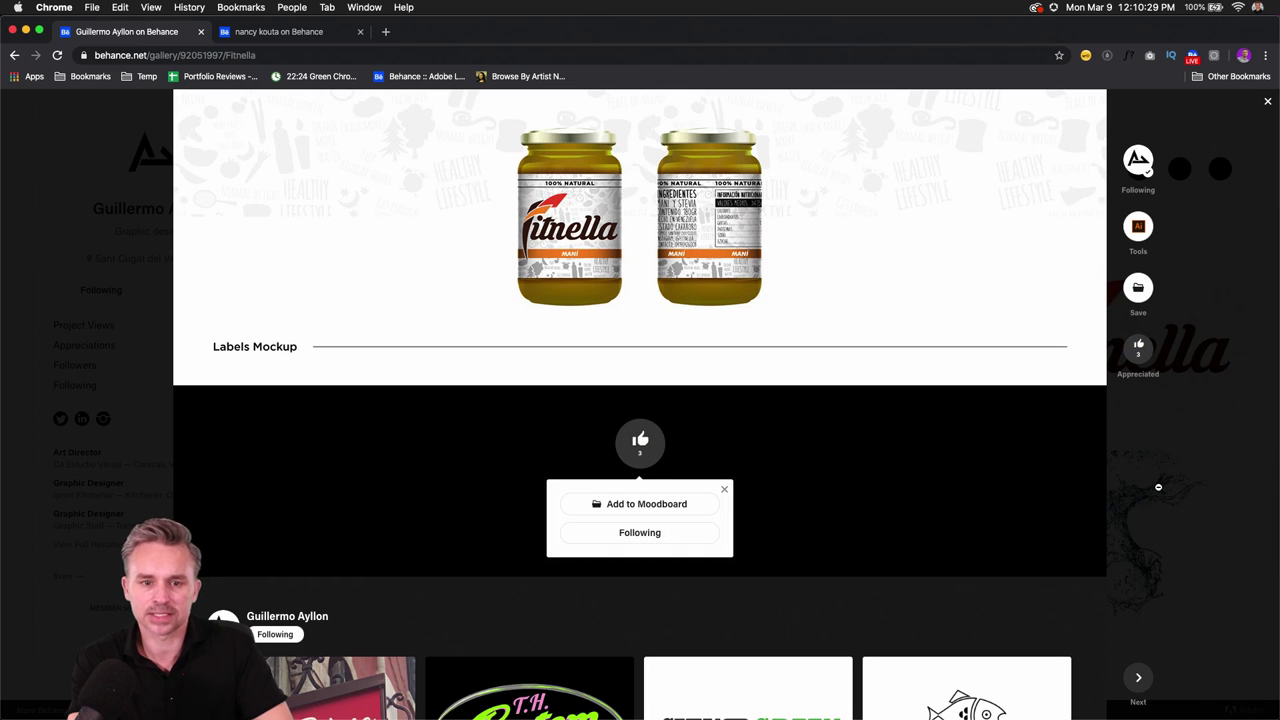
Step: Close Fitnella and open the Bebora Barbershop project from the profile grid
{"action": "left_click", "coordinate": [1158, 487]}
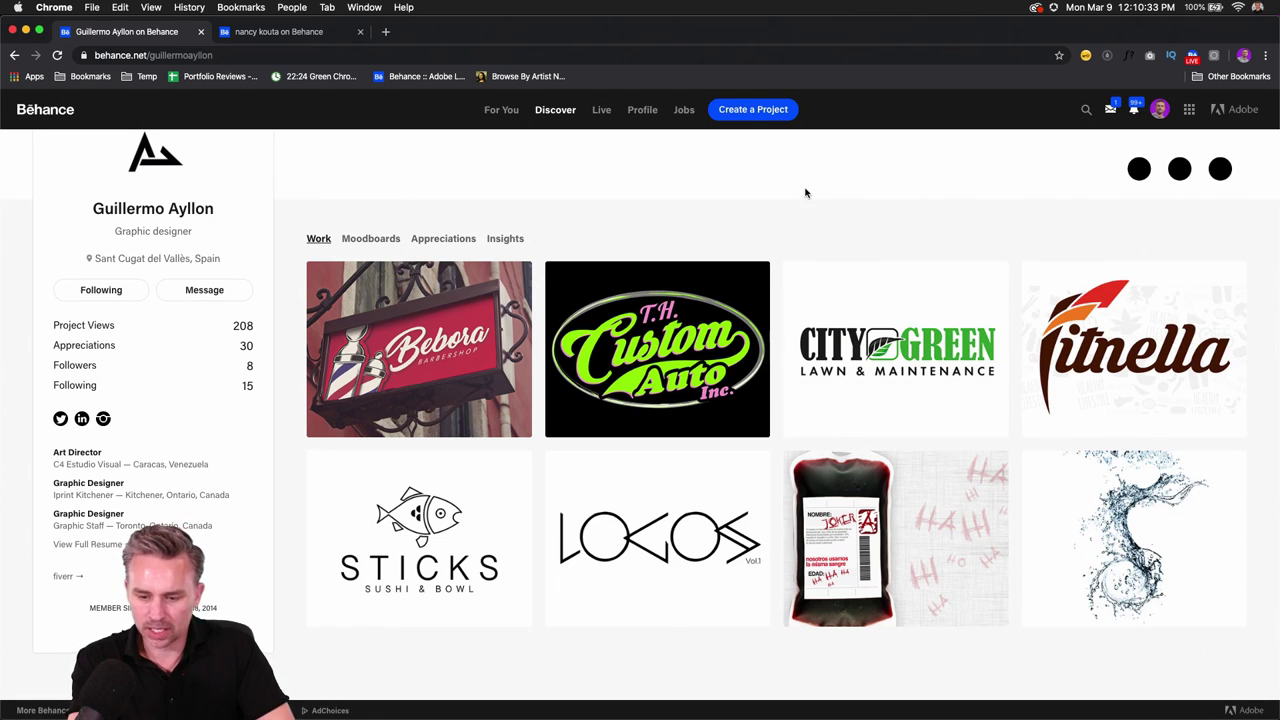
{"action": "left_click", "coordinate": [414, 338]}
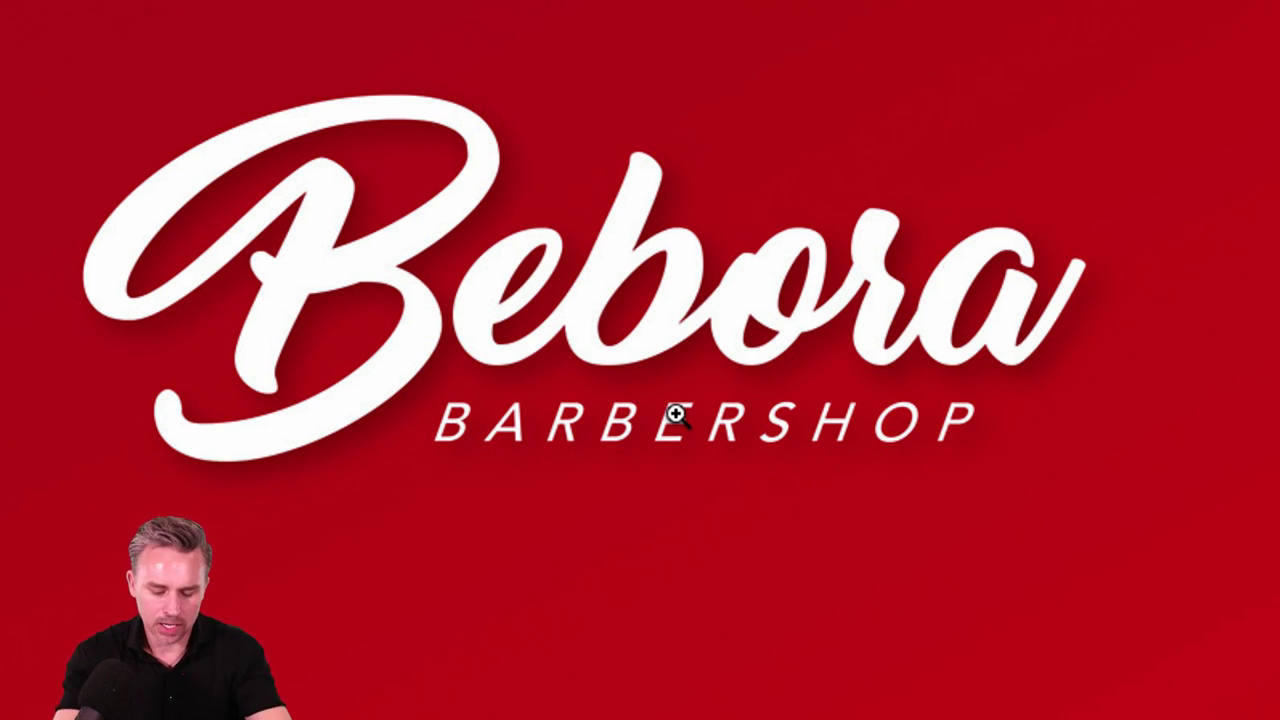
Step: Scroll to the end of the Bebora project and bring up the app launcher
{"action": "scroll", "coordinate": [671, 414], "scroll_direction": "down", "scroll_amount": 15}
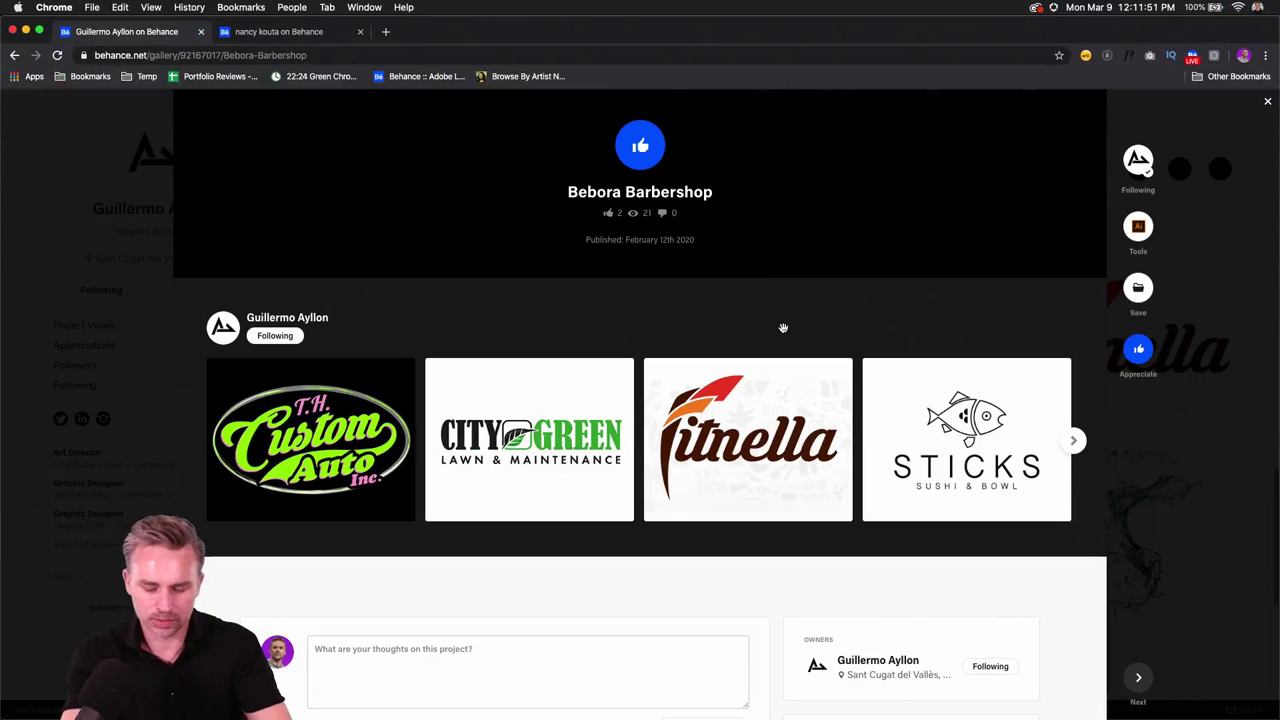
{"action": "key", "text": "alt+space"}
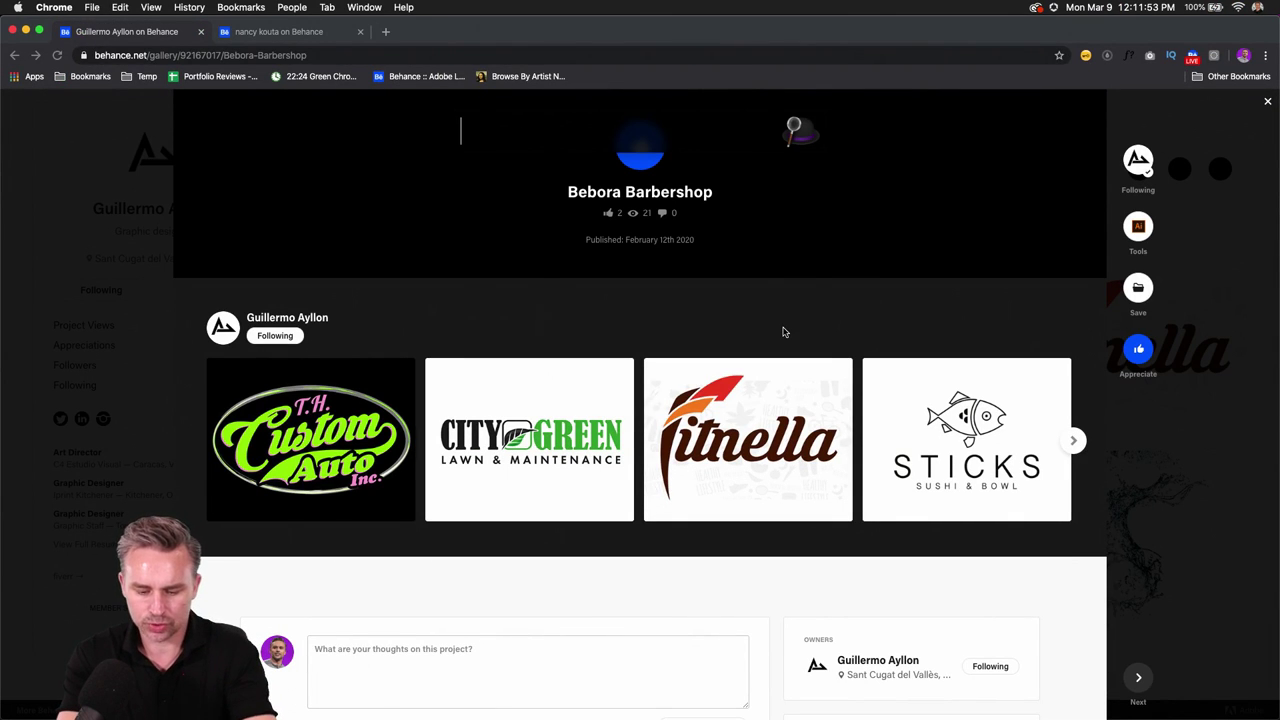
Step: Launch Reflector 3 via 'ref', place the iPhone mirror on the right, and return to Chrome
{"action": "type", "text": "ref"}
{"action": "key", "text": "Return"}
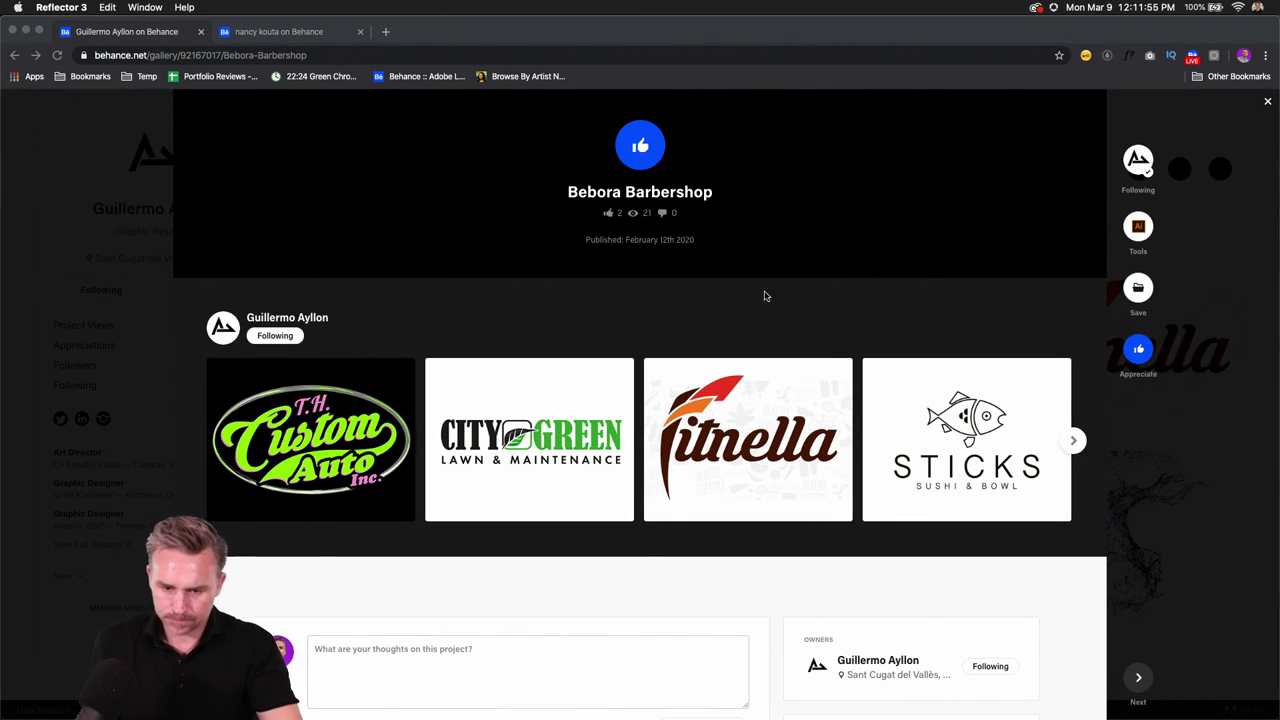
{"action": "mouse_move", "coordinate": [796, 712]}
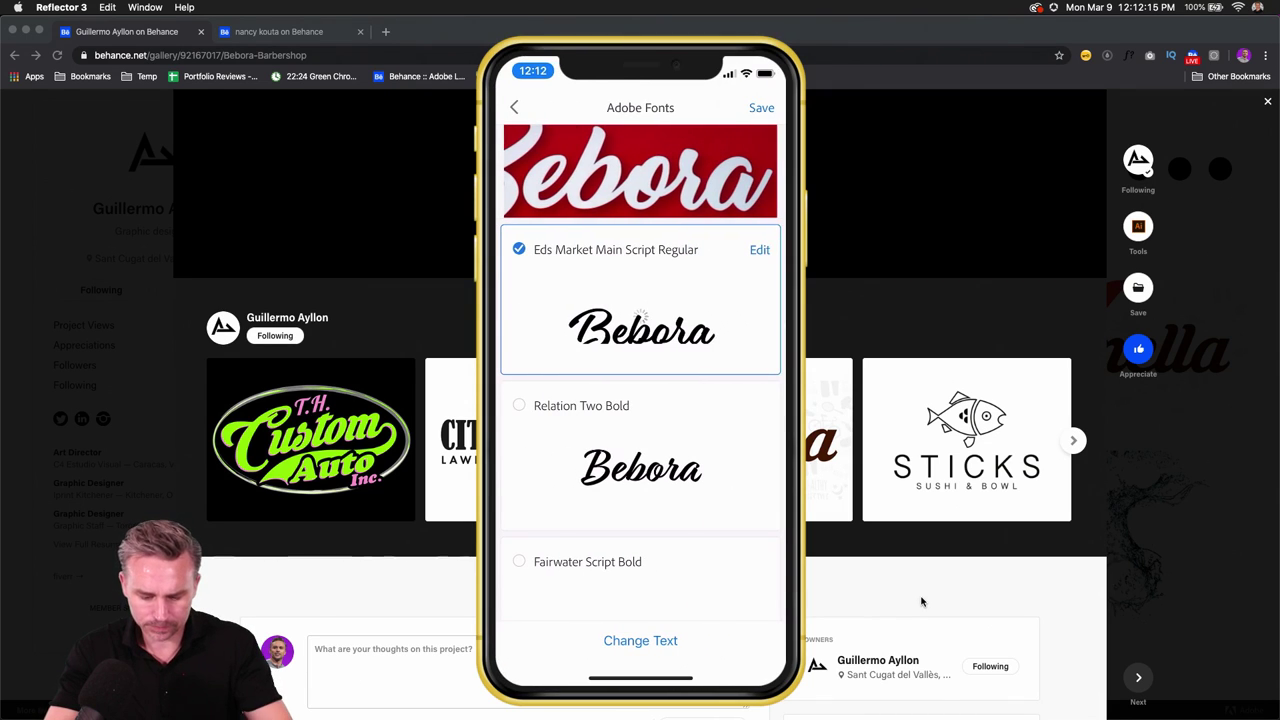
{"action": "left_click_drag", "start_coordinate": [605, 66], "coordinate": [1020, 62]}
{"action": "left_click", "coordinate": [55, 264]}
Step: Narrow Chrome and shift the phone mirror right so the Bebora logo sits beside its font matches
{"action": "scroll", "coordinate": [157, 293], "scroll_direction": "up", "scroll_amount": 15}
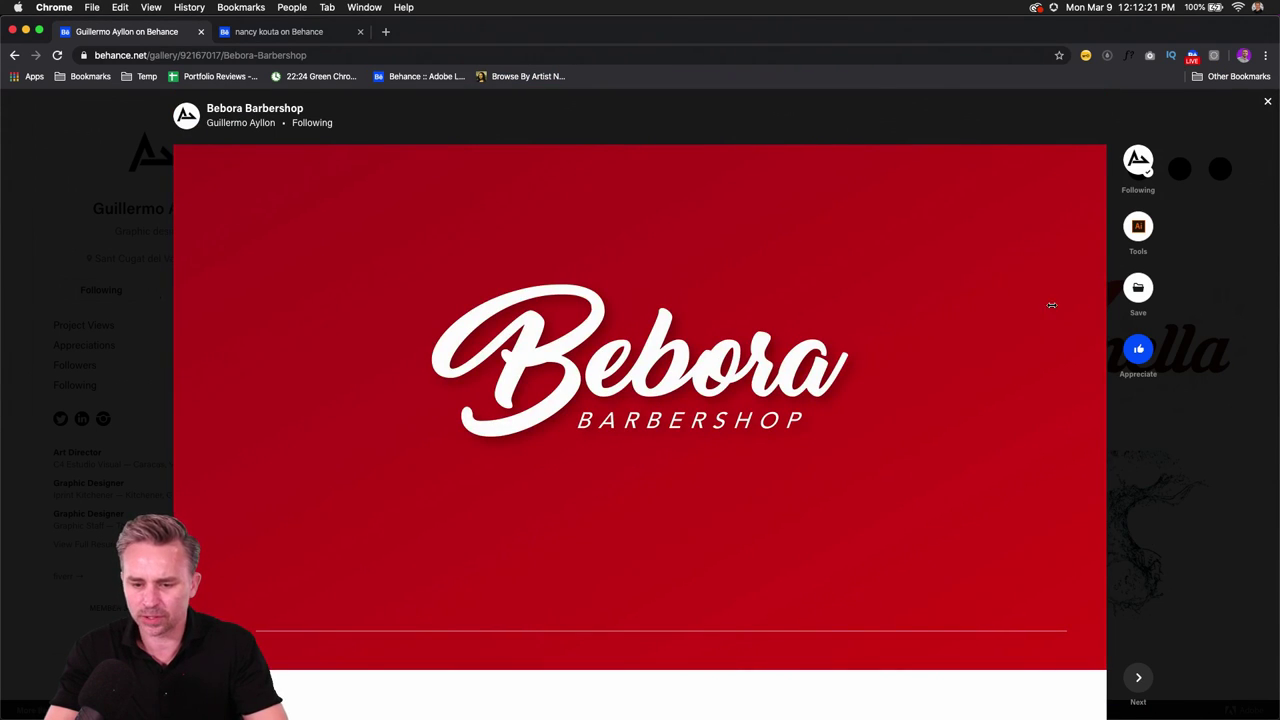
{"action": "left_click_drag", "start_coordinate": [1052, 305], "coordinate": [1022, 305]}
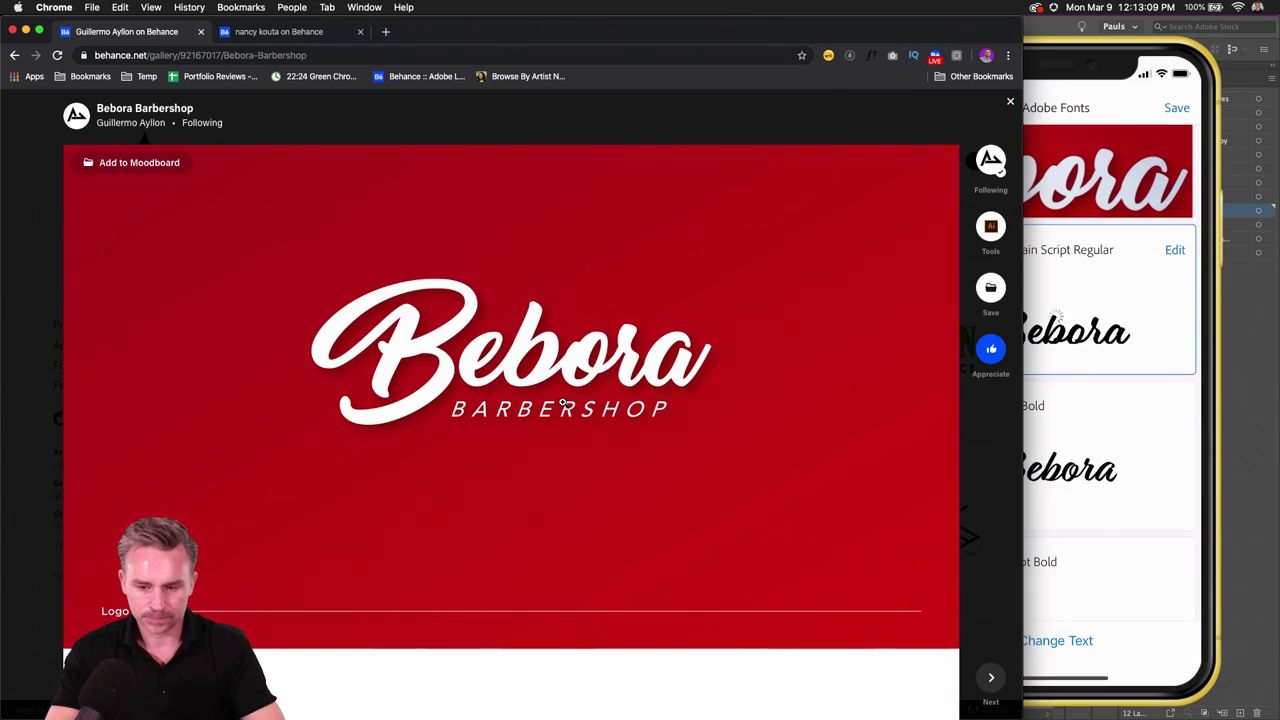
{"action": "left_click", "coordinate": [1032, 46]}
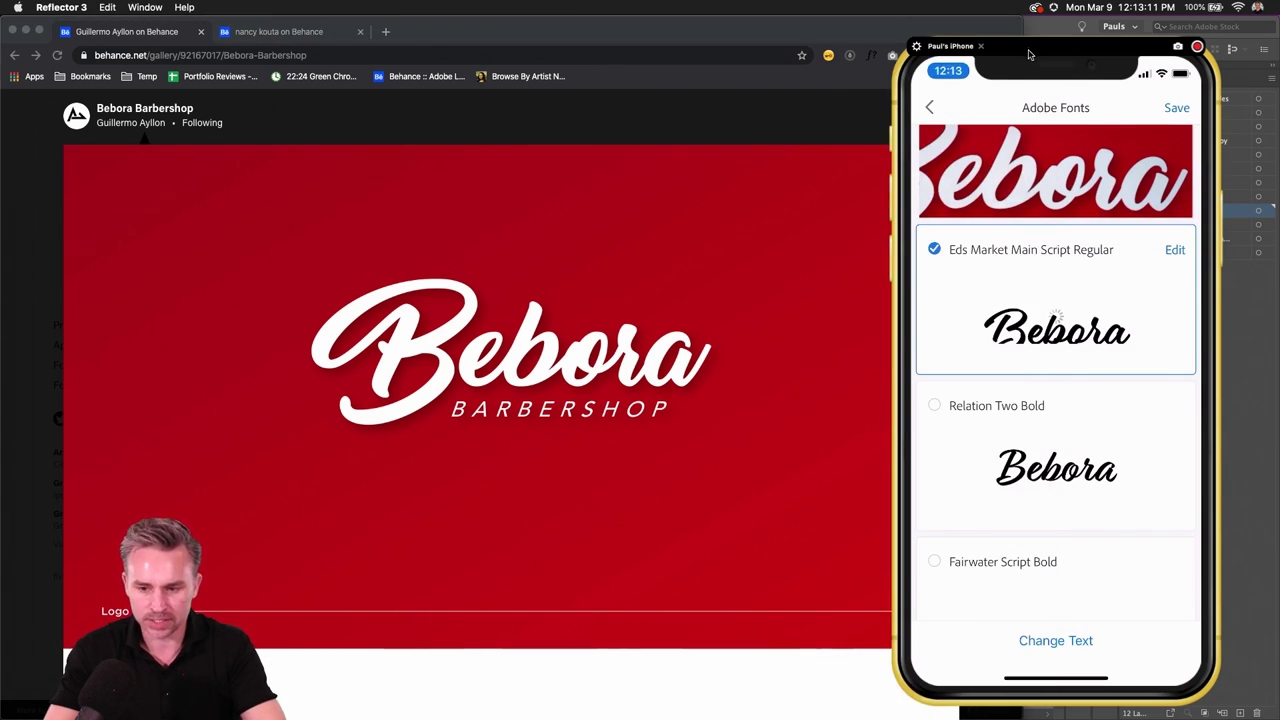
{"action": "left_click_drag", "start_coordinate": [1032, 46], "coordinate": [1083, 47]}
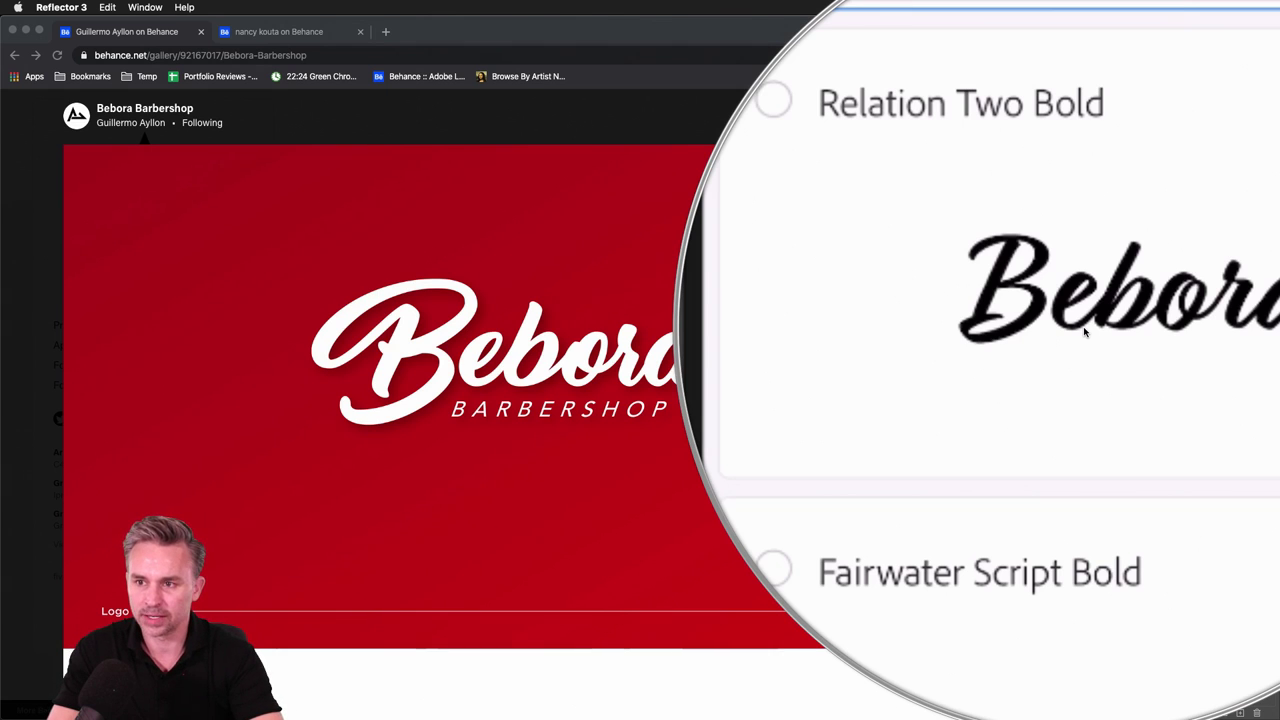
Step: Browse the Bebora Barbershop business card and sign mockups, magnifying the sign's script lettering
{"action": "left_click", "coordinate": [424, 563]}
{"action": "scroll", "coordinate": [424, 563], "scroll_direction": "down", "scroll_amount": 3}
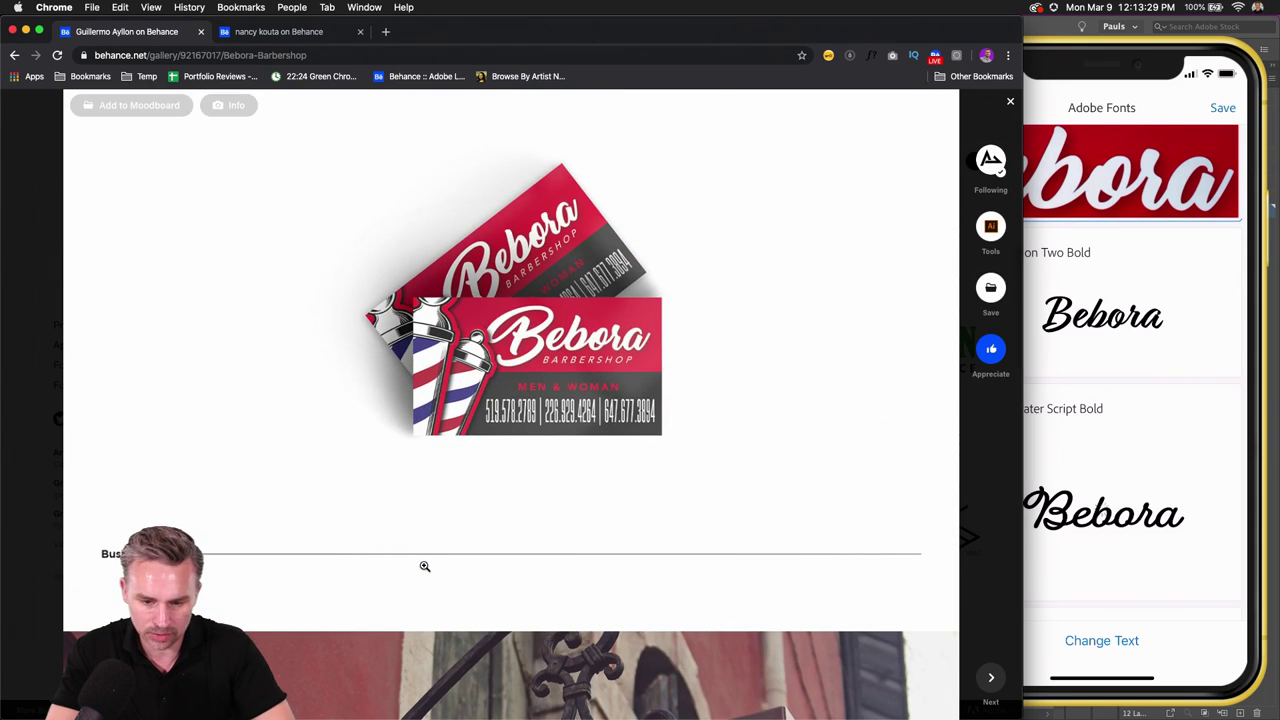
{"action": "scroll", "coordinate": [424, 566], "scroll_direction": "down", "scroll_amount": 5}
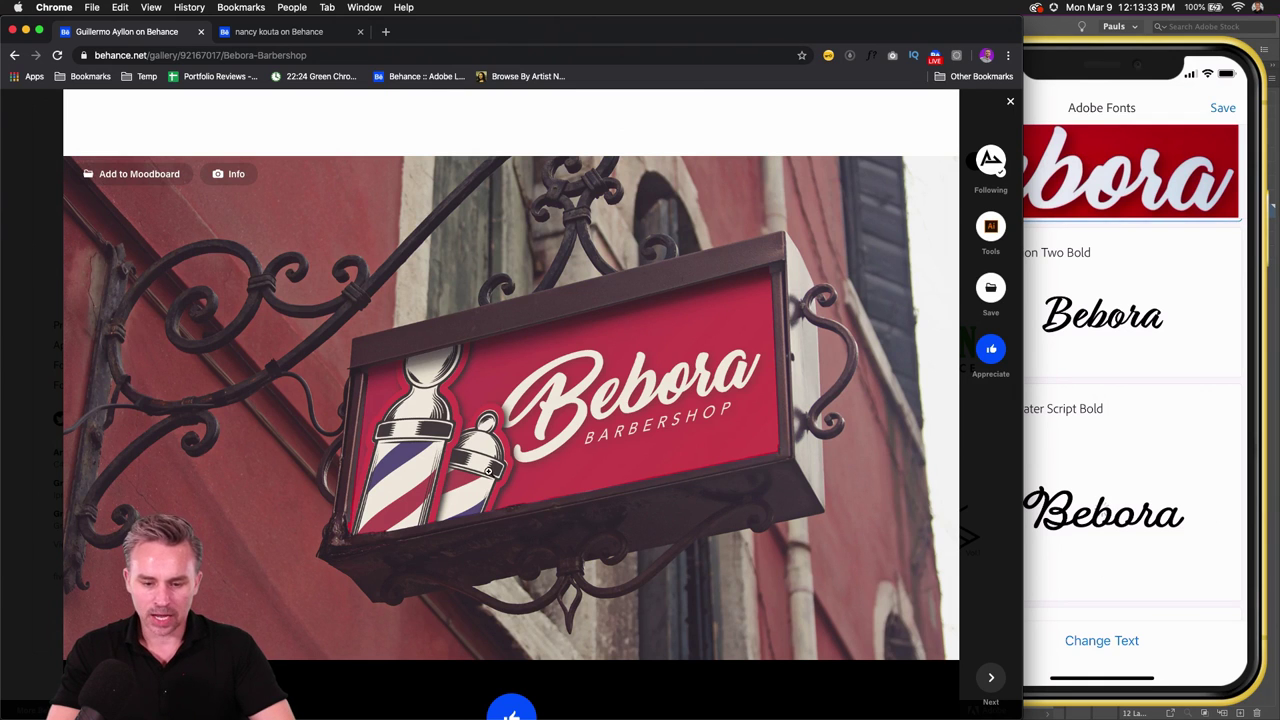
{"action": "key", "text": "alt+super+8"}
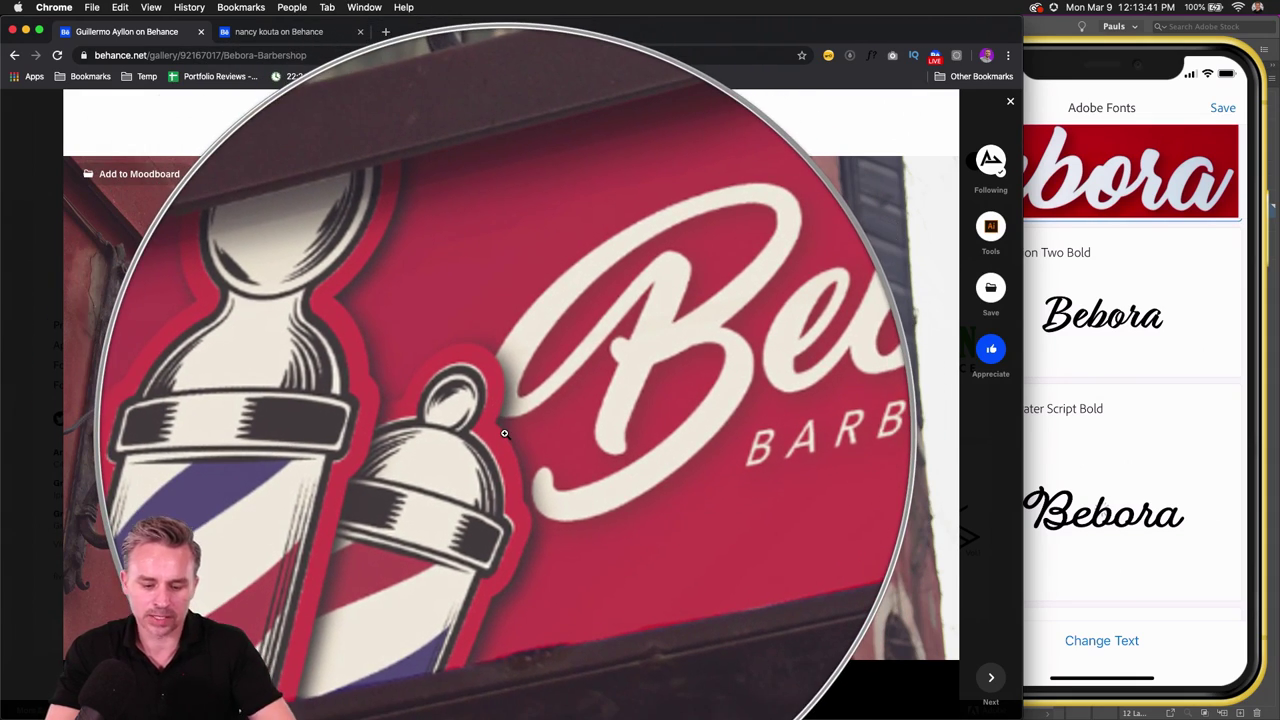
{"action": "scroll", "coordinate": [505, 432], "scroll_direction": "down", "scroll_amount": 5}
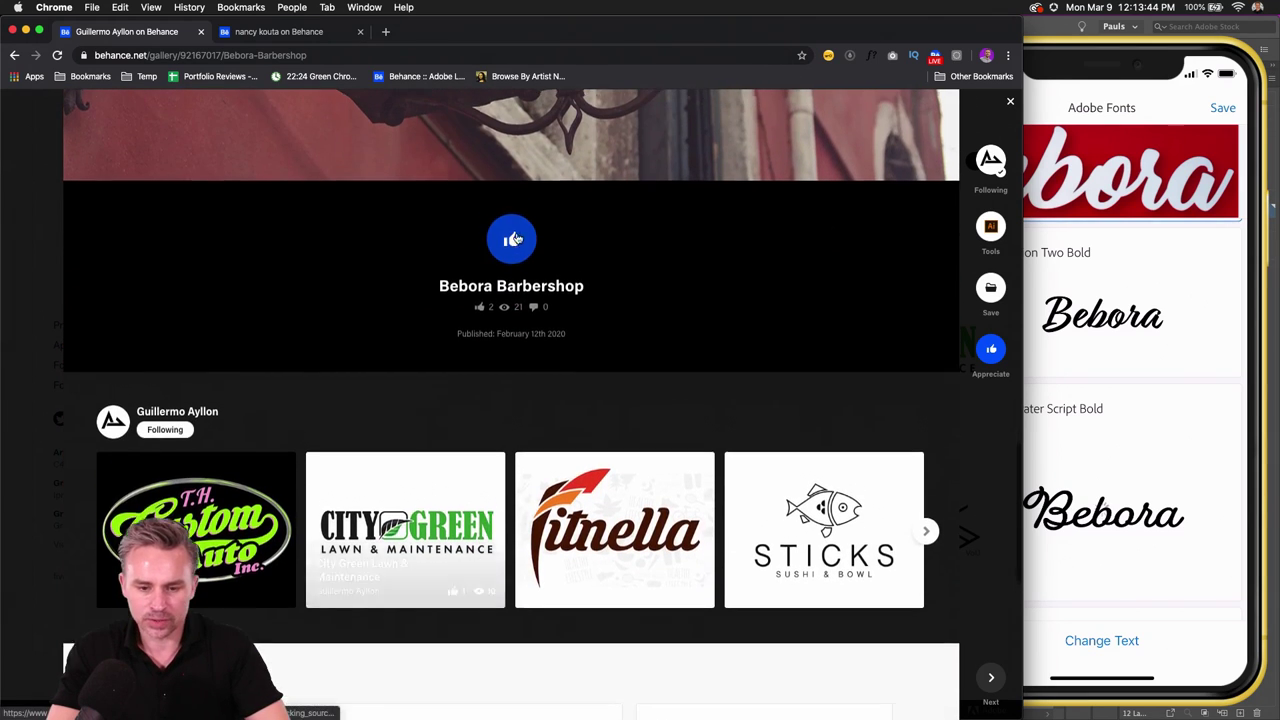
Step: Appreciate the Bebora Barbershop project, raising it to 3, and close it to return to the profile
{"action": "left_click", "coordinate": [510, 250]}
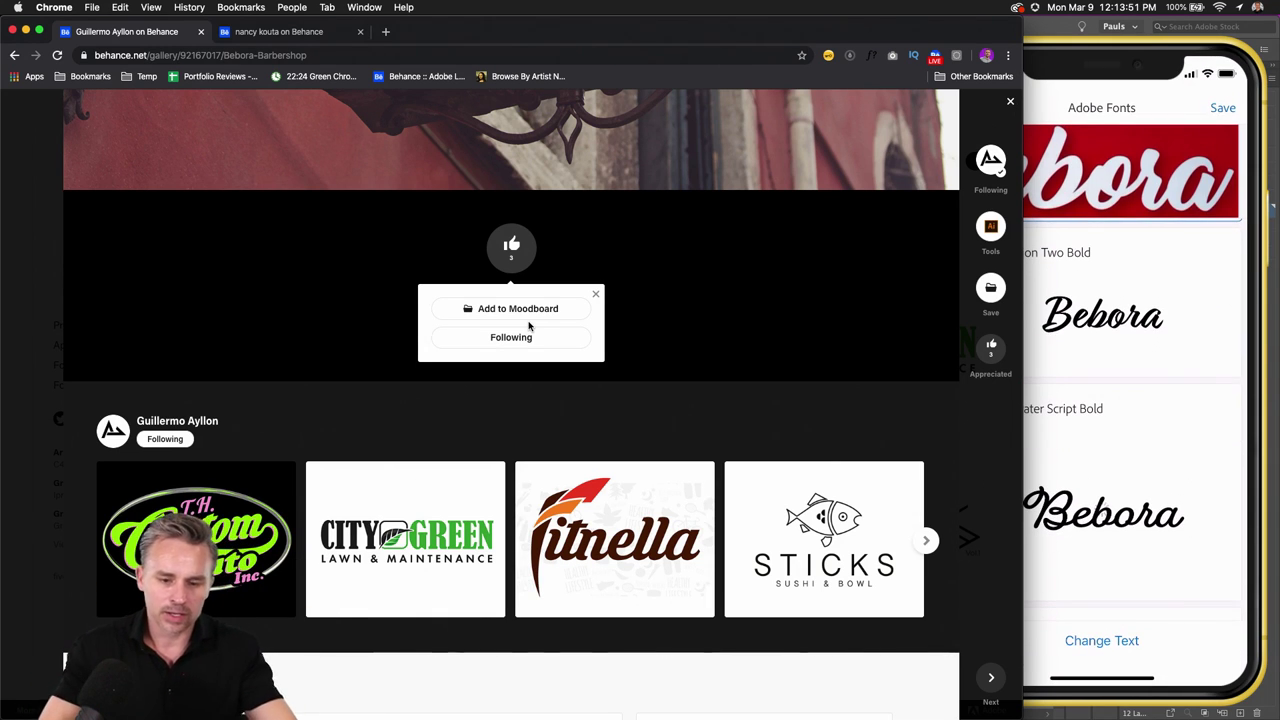
{"action": "scroll", "coordinate": [368, 225], "scroll_direction": "up", "scroll_amount": 10}
{"action": "scroll", "coordinate": [400, 230], "scroll_direction": "down", "scroll_amount": 5}
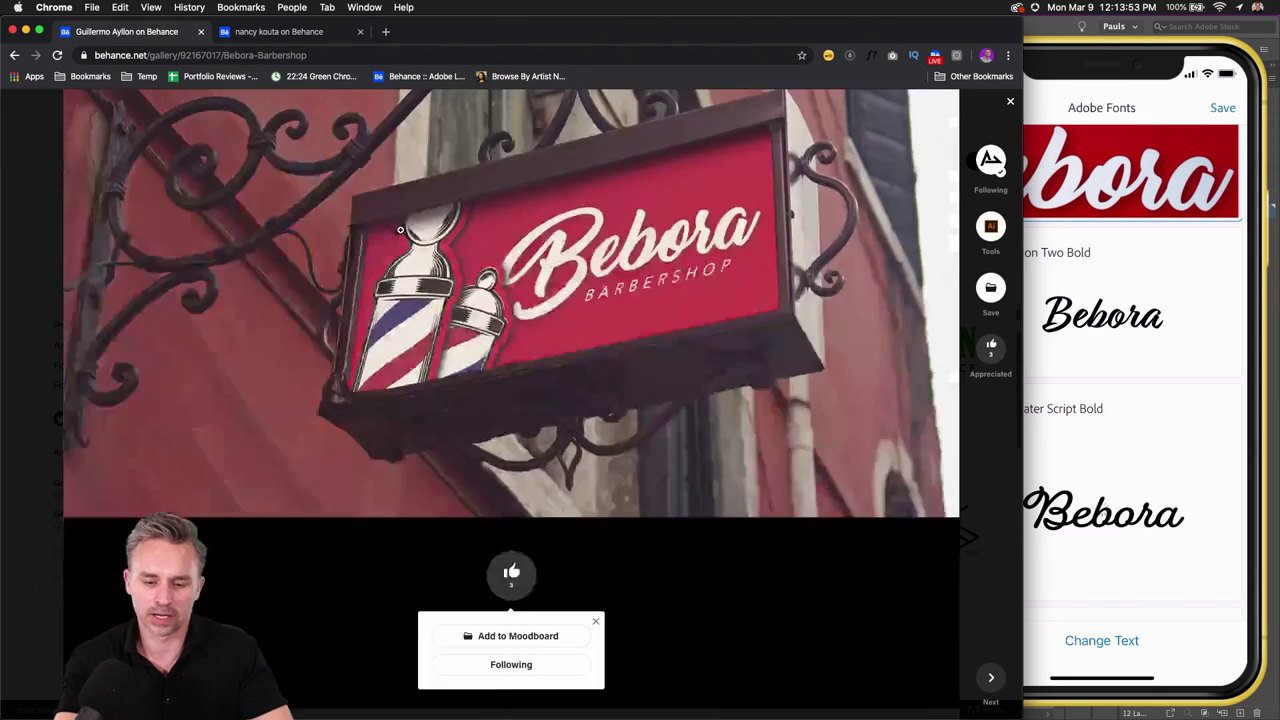
{"action": "scroll", "coordinate": [400, 230], "scroll_direction": "down", "scroll_amount": 3}
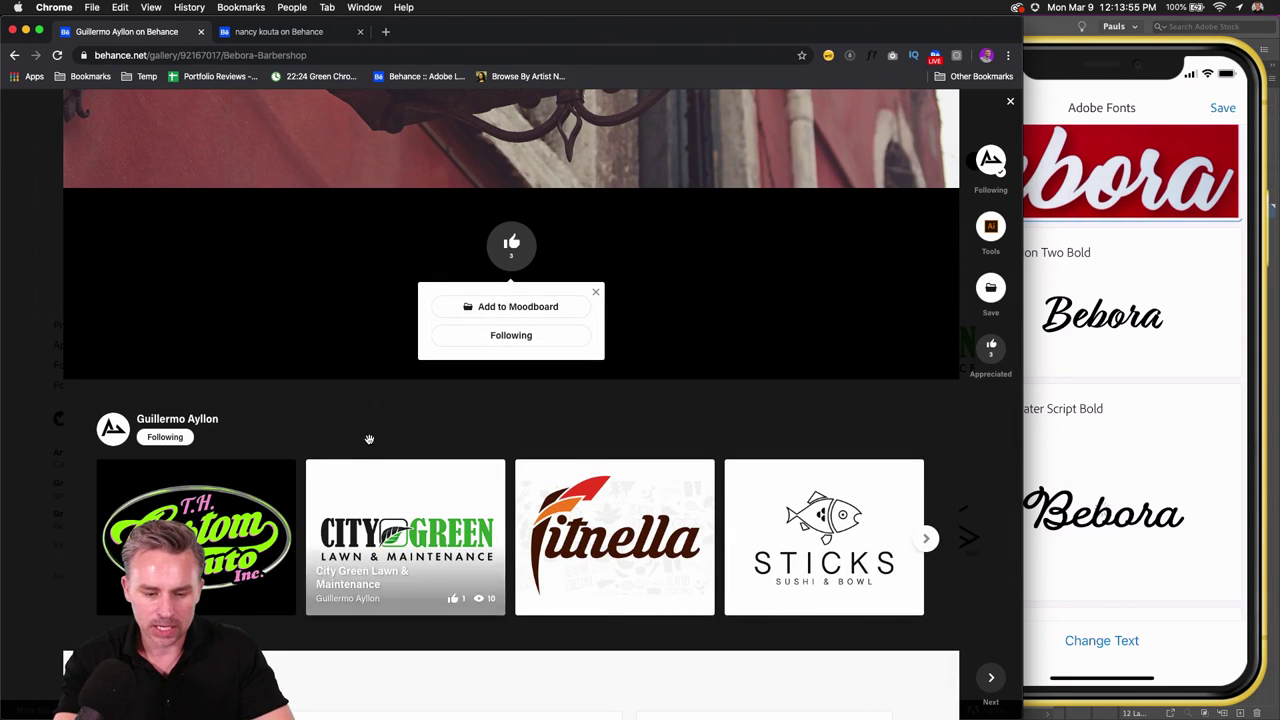
{"action": "scroll", "coordinate": [377, 443], "scroll_direction": "up", "scroll_amount": 10}
{"action": "scroll", "coordinate": [377, 443], "scroll_direction": "up", "scroll_amount": 3}
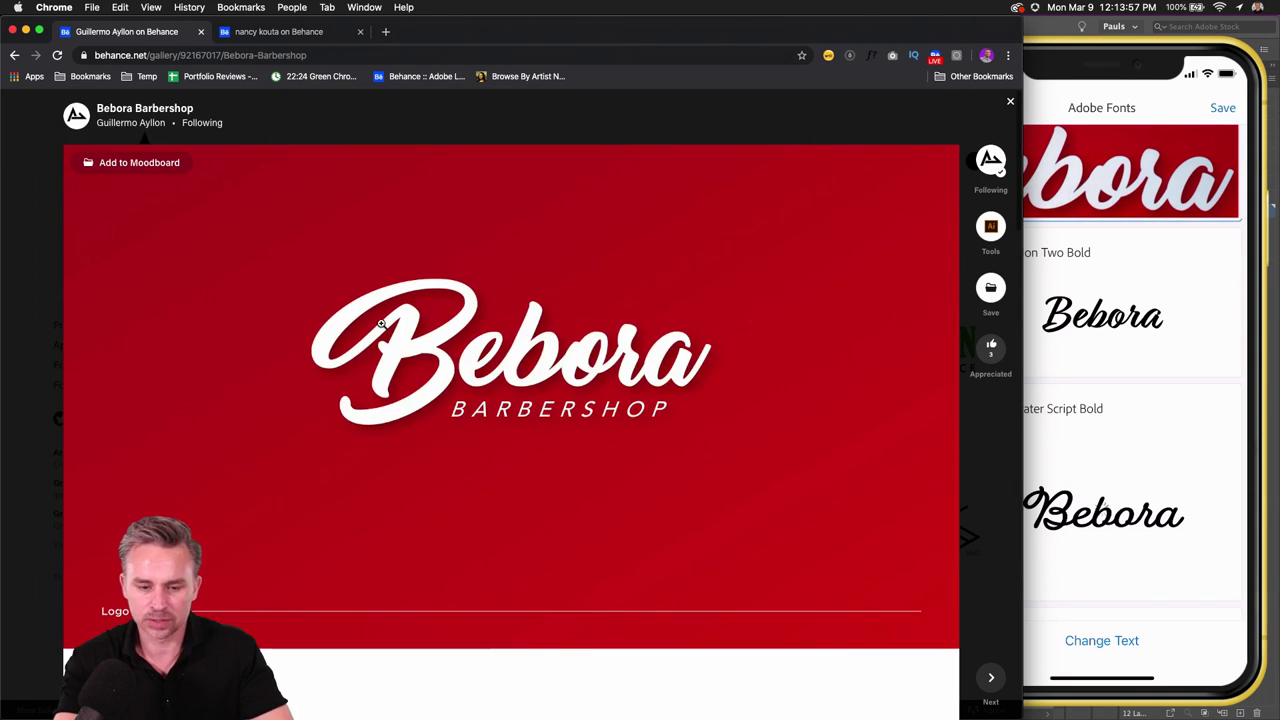
{"action": "left_click", "coordinate": [47, 188]}
Step: Revisit the Bebora project, close it, and widen Chrome to full screen for a four-column grid
{"action": "left_click", "coordinate": [438, 306]}
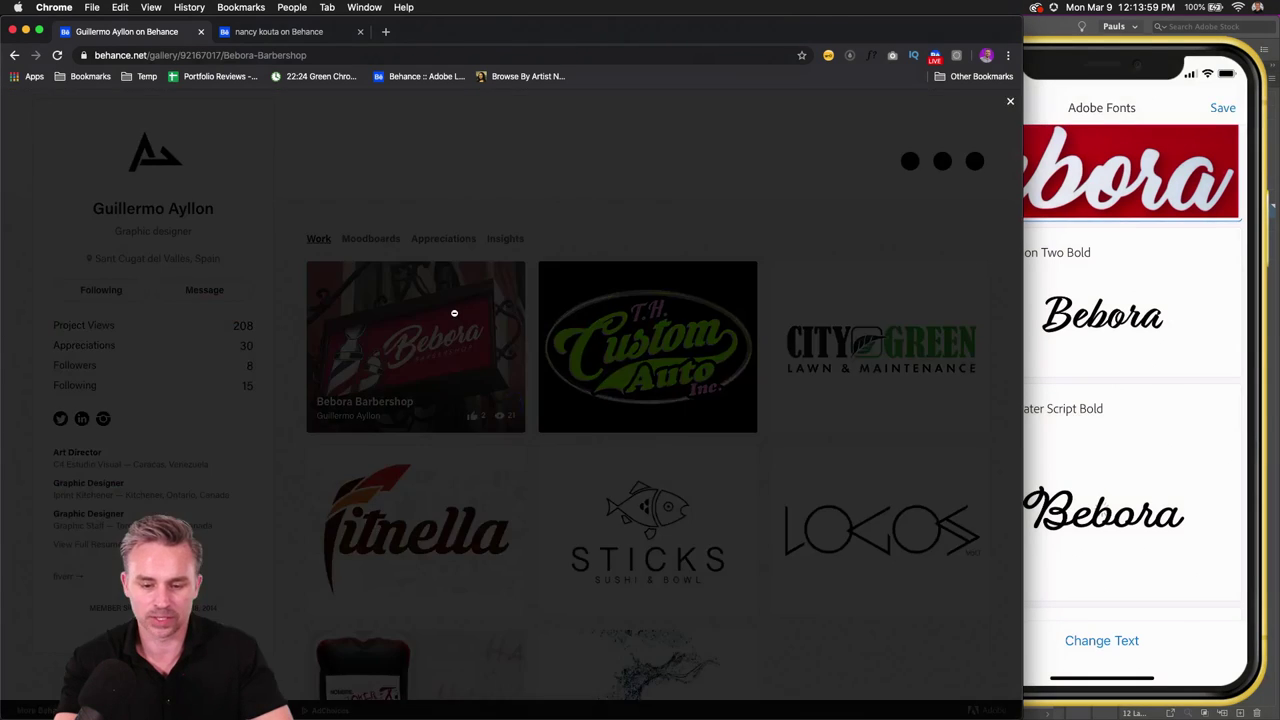
{"action": "scroll", "coordinate": [515, 321], "scroll_direction": "down", "scroll_amount": 2}
{"action": "scroll", "coordinate": [515, 321], "scroll_direction": "down", "scroll_amount": 5}
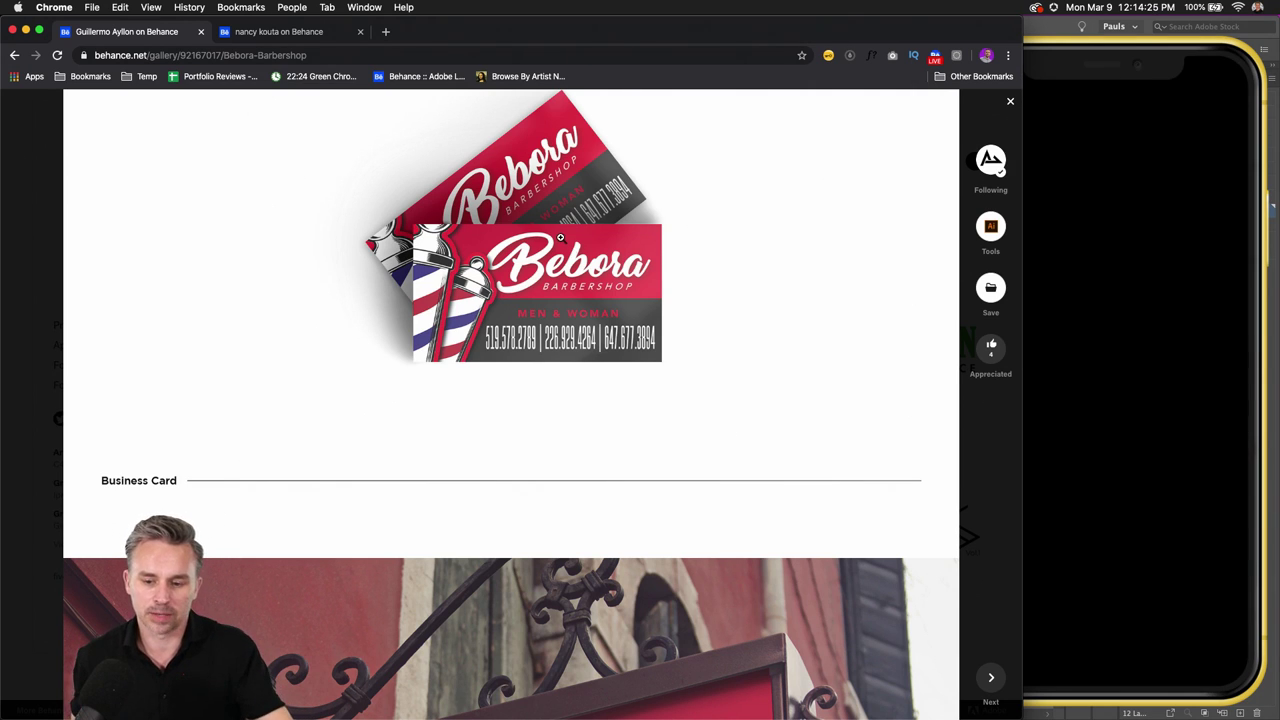
{"action": "left_click", "coordinate": [1010, 104]}
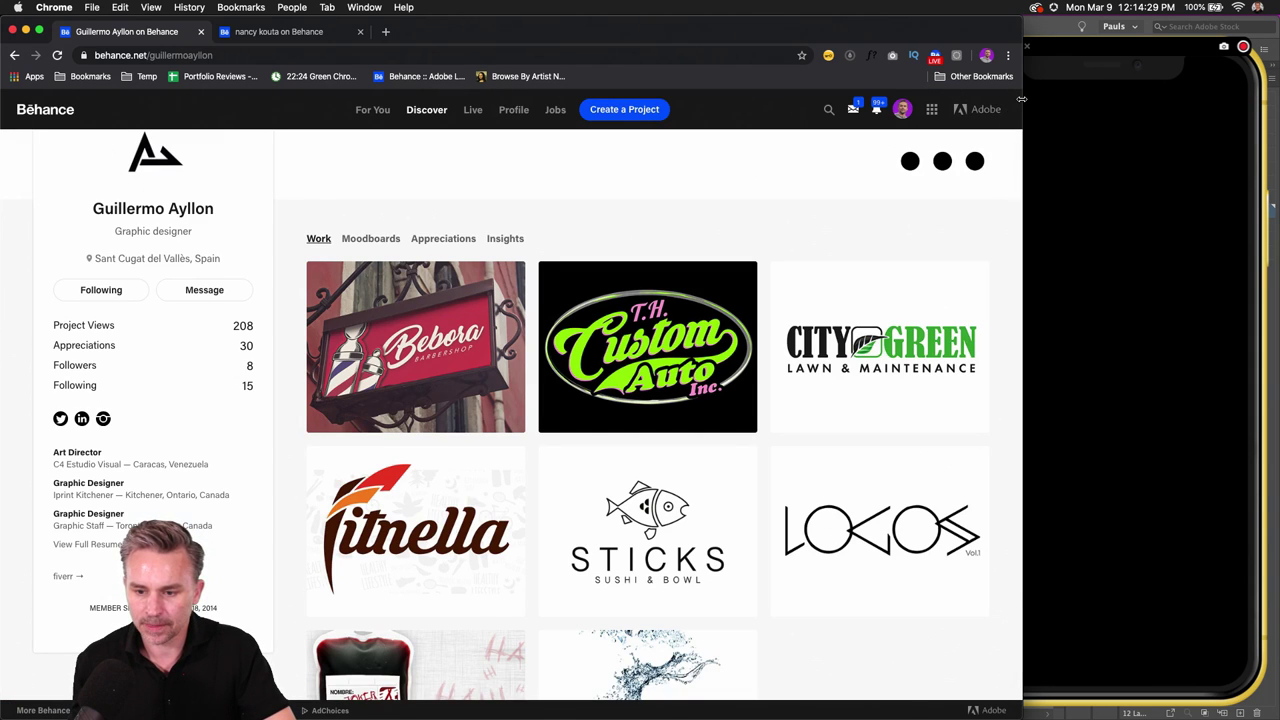
{"action": "left_click_drag", "start_coordinate": [1021, 98], "coordinate": [1278, 98]}
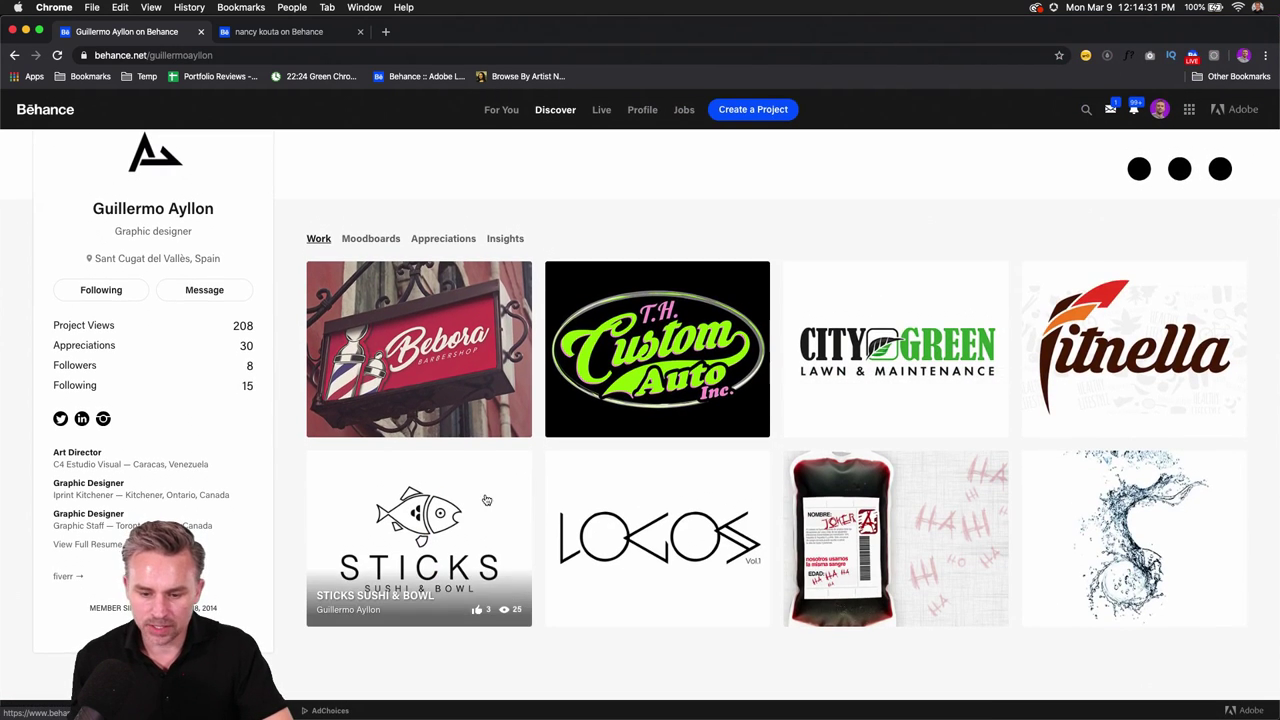
Step: Open the Logos Vol. 1 project and scroll through its logos from Pizzawarma onward
{"action": "left_click", "coordinate": [640, 540]}
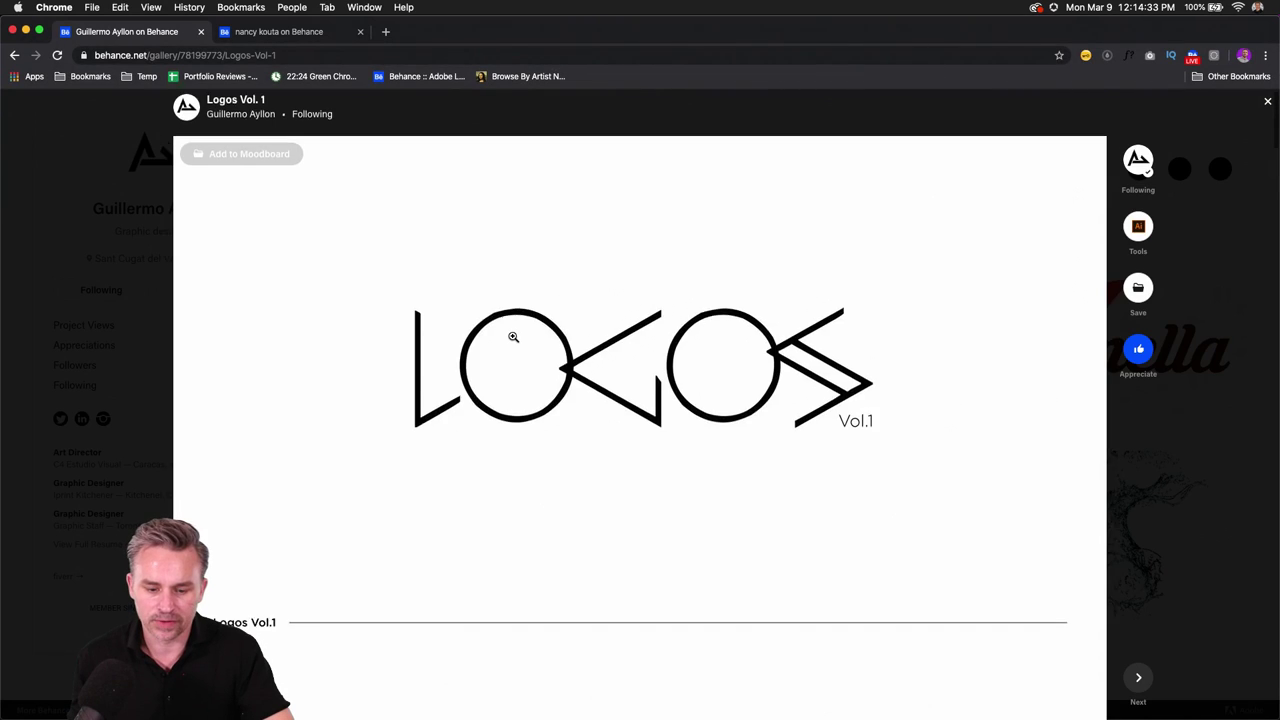
{"action": "scroll", "coordinate": [463, 443], "scroll_direction": "down", "scroll_amount": 5}
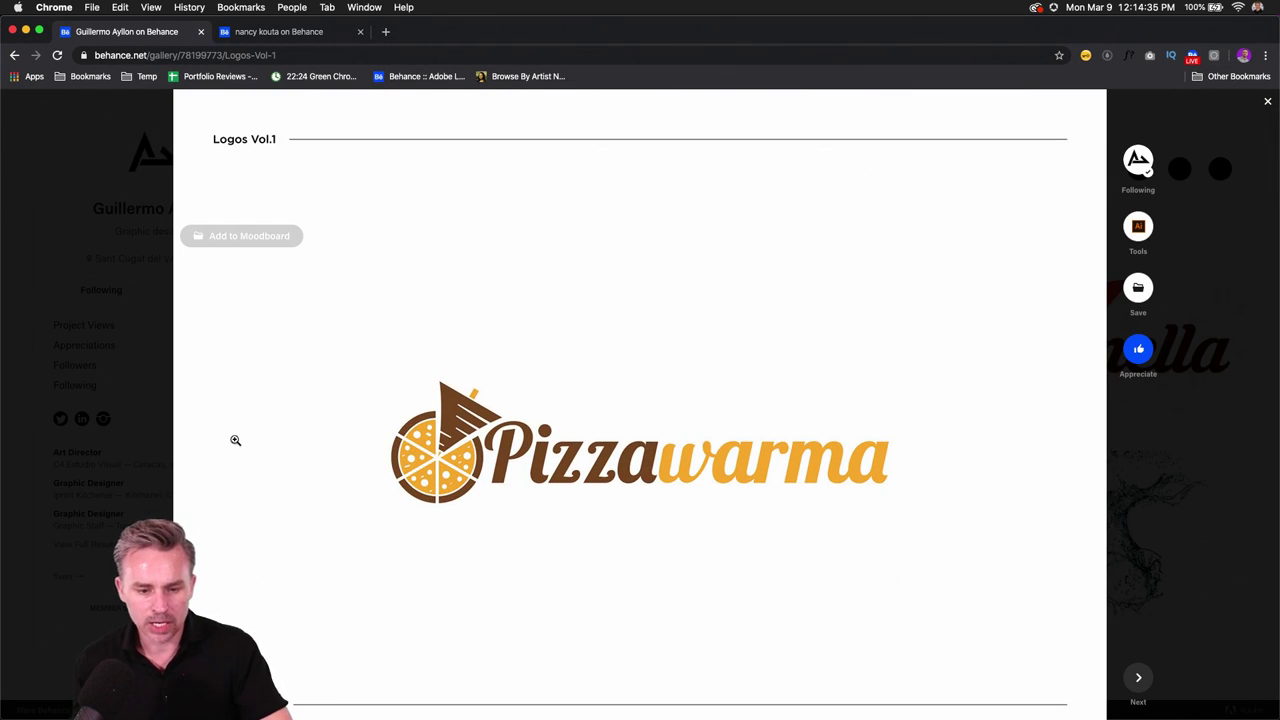
{"action": "scroll", "coordinate": [250, 438], "scroll_direction": "down", "scroll_amount": 1}
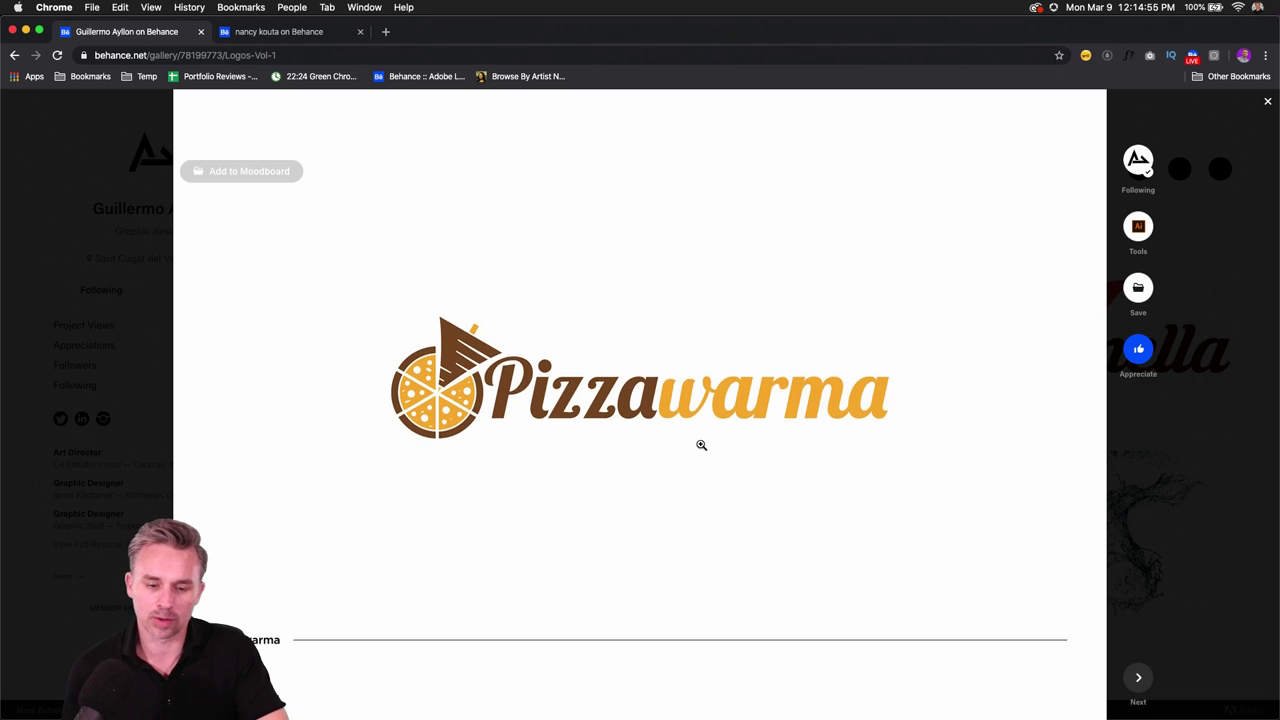
{"action": "scroll", "coordinate": [700, 443], "scroll_direction": "down", "scroll_amount": 5}
{"action": "scroll", "coordinate": [600, 480], "scroll_direction": "down", "scroll_amount": 3}
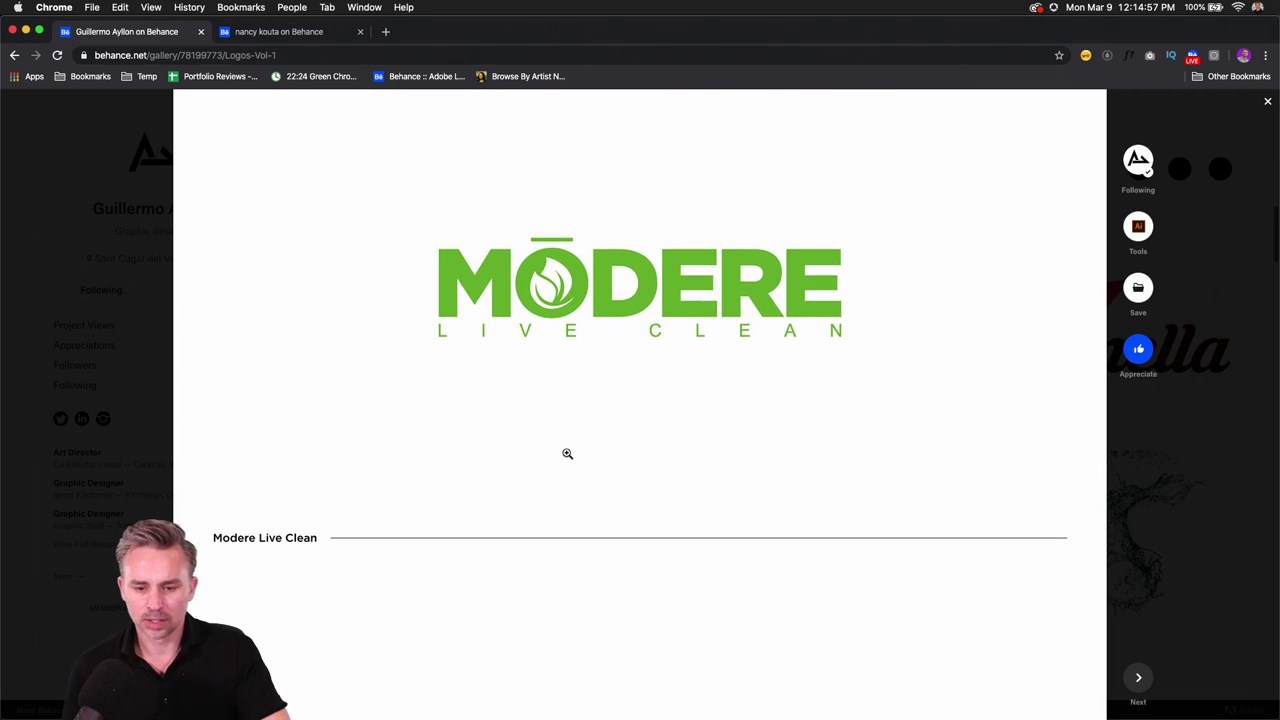
{"action": "scroll", "coordinate": [568, 456], "scroll_direction": "up", "scroll_amount": 1}
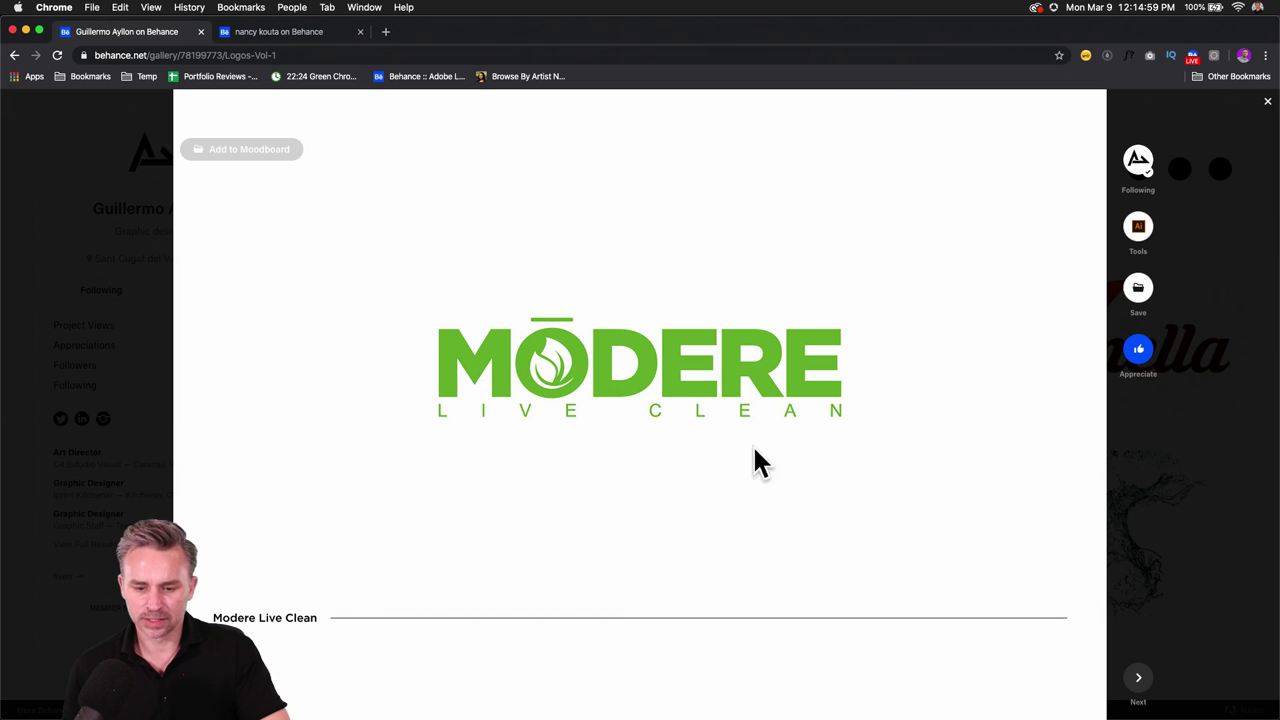
{"action": "scroll", "coordinate": [667, 492], "scroll_direction": "down", "scroll_amount": 5}
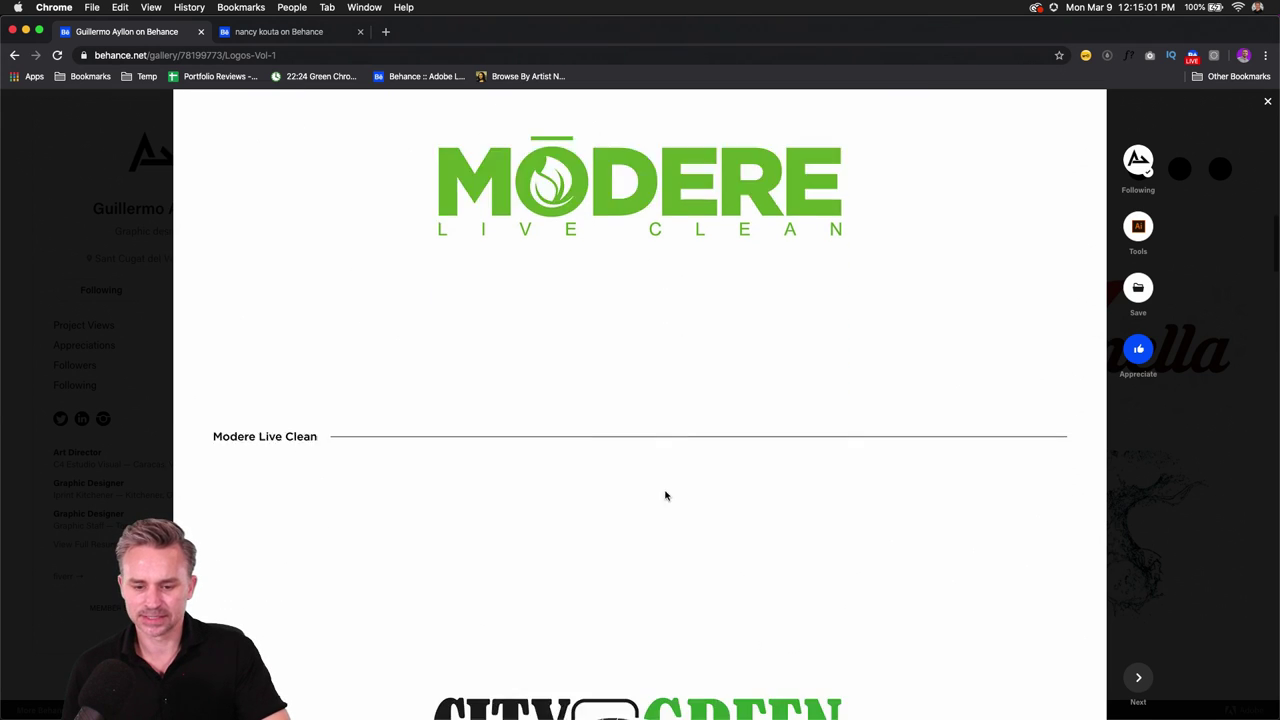
{"action": "scroll", "coordinate": [650, 615], "scroll_direction": "down", "scroll_amount": 1}
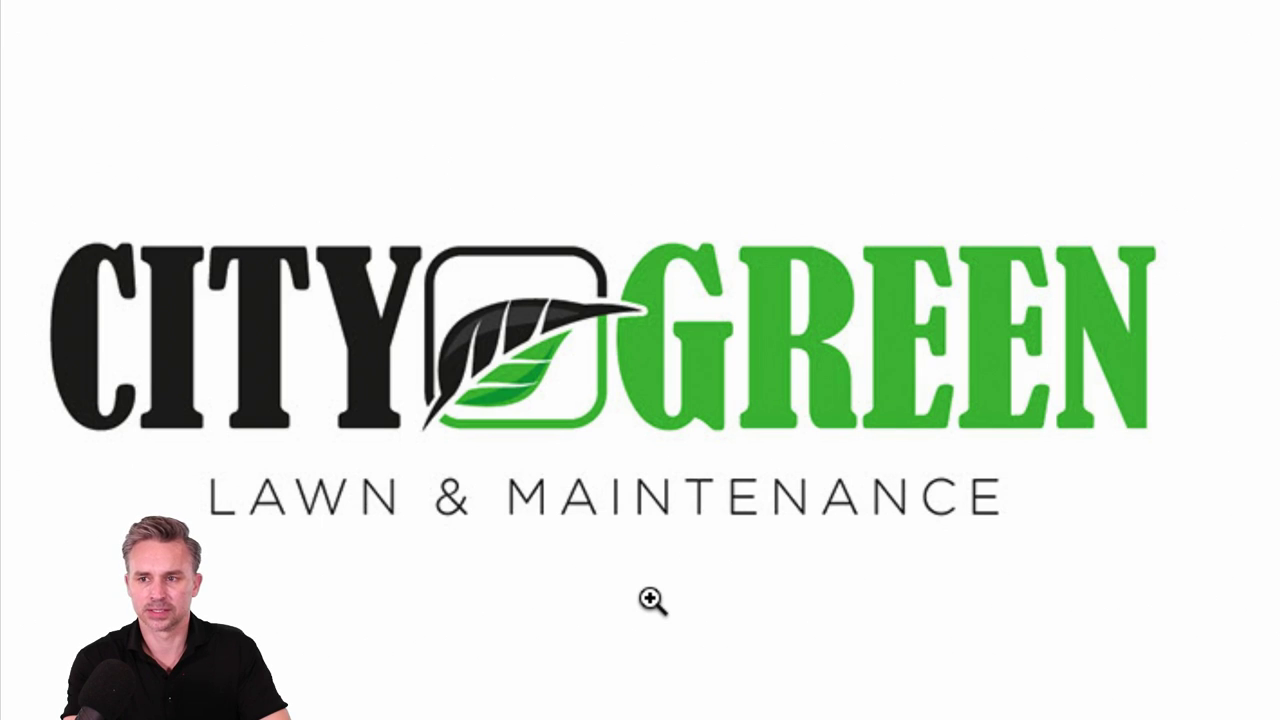
Step: Zoom in and out on the City Green logo's CITY lettering and leaf emblem, then reach IPRINT Kitchener
{"action": "left_click", "coordinate": [230, 273]}
{"action": "left_click", "coordinate": [230, 278]}
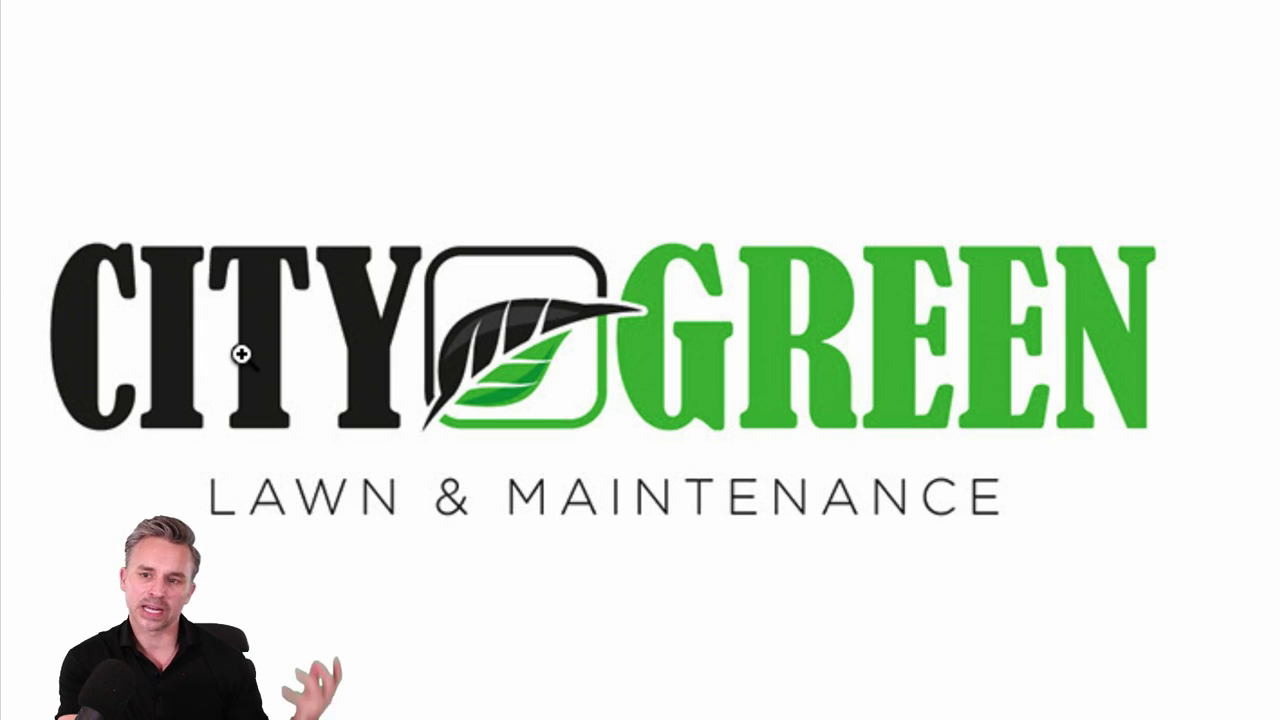
{"action": "left_click", "coordinate": [489, 360]}
{"action": "left_click", "coordinate": [502, 360]}
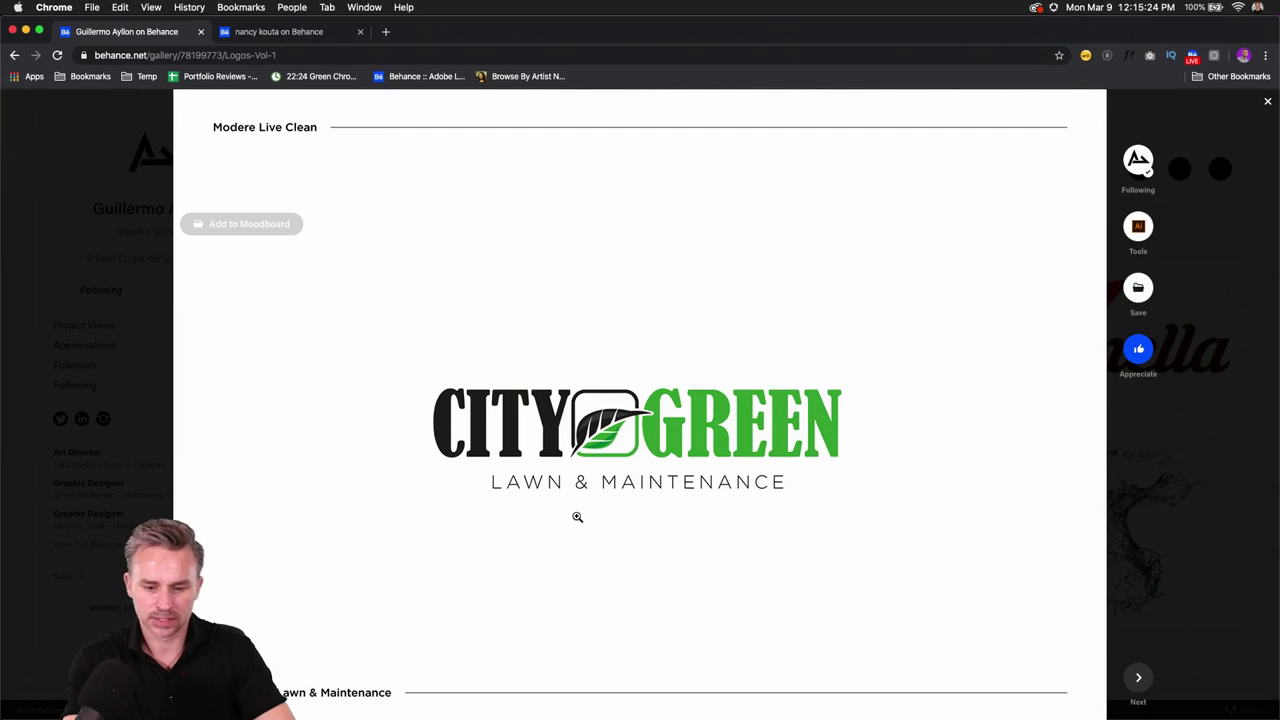
{"action": "scroll", "coordinate": [572, 530], "scroll_direction": "down", "scroll_amount": 3}
Step: Scroll the Logos Vol. 1 lightbox down to the logo overview grid, then back to the LOGOS Vol.1 title image
{"action": "scroll", "coordinate": [566, 543], "scroll_direction": "down", "scroll_amount": 5}
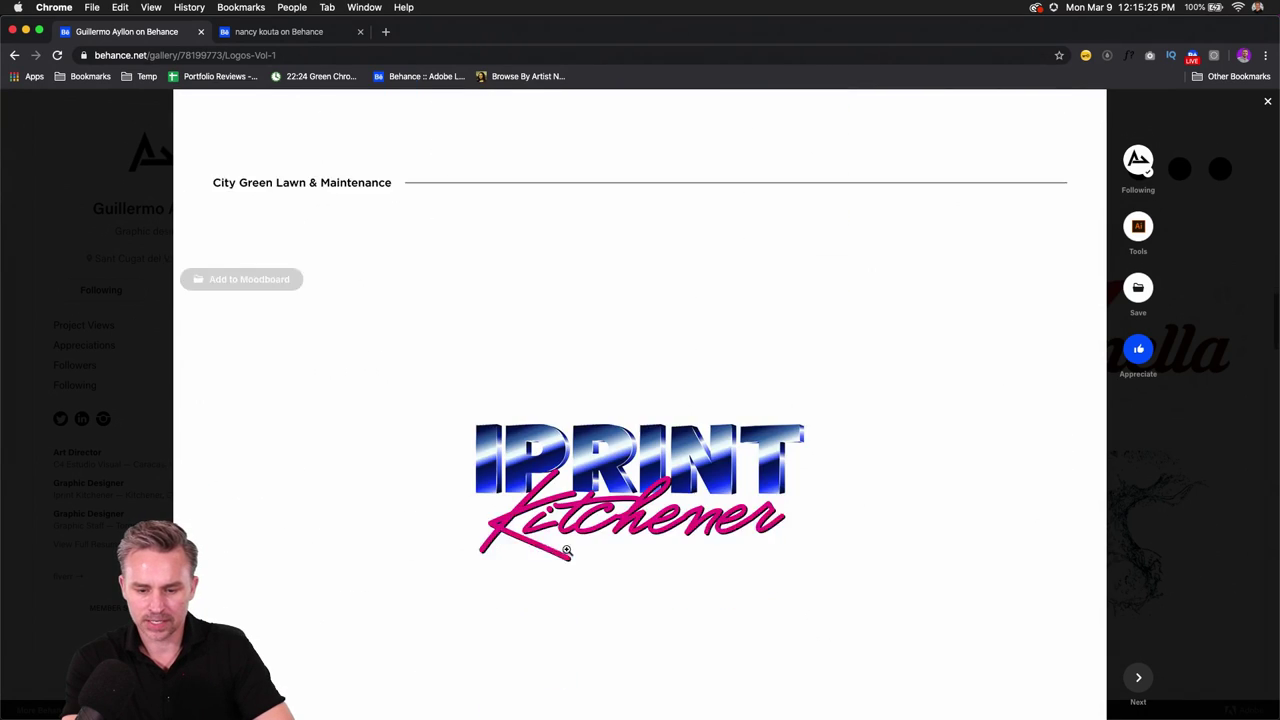
{"action": "scroll", "coordinate": [608, 543], "scroll_direction": "up", "scroll_amount": 2}
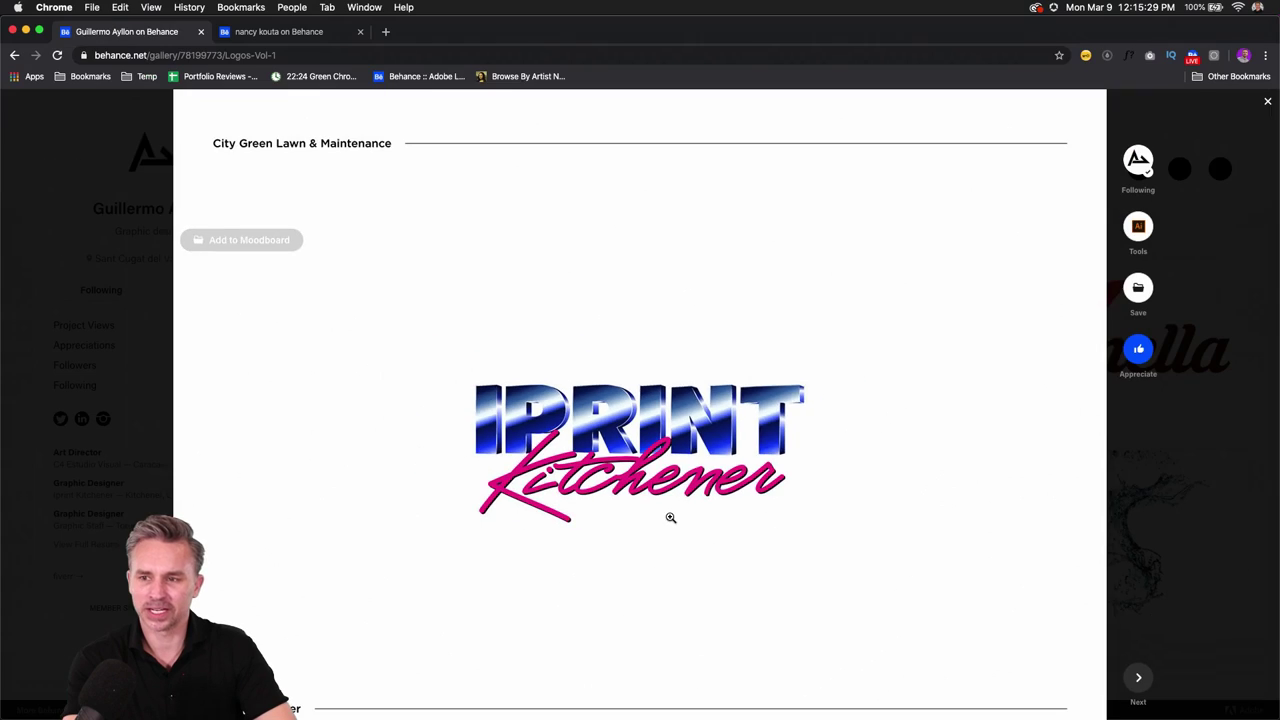
{"action": "scroll", "coordinate": [628, 535], "scroll_direction": "down", "scroll_amount": 6}
{"action": "scroll", "coordinate": [624, 536], "scroll_direction": "up", "scroll_amount": 2}
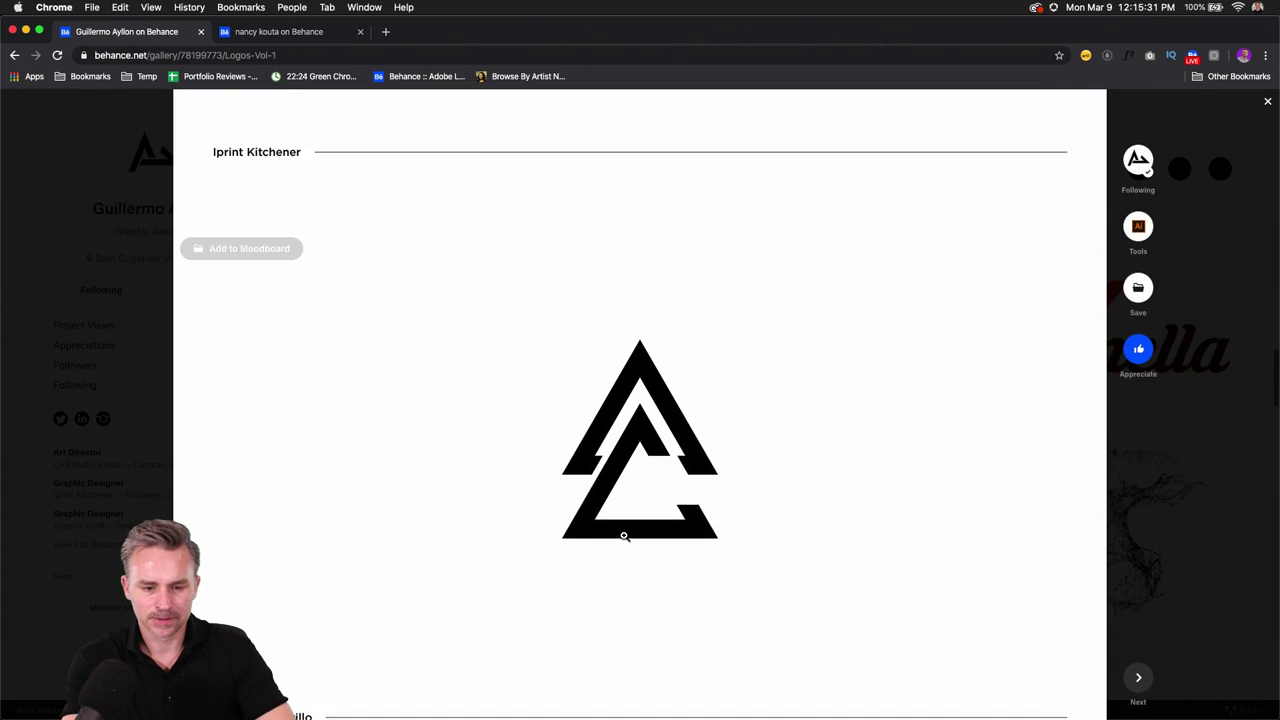
{"action": "scroll", "coordinate": [624, 536], "scroll_direction": "down", "scroll_amount": 1}
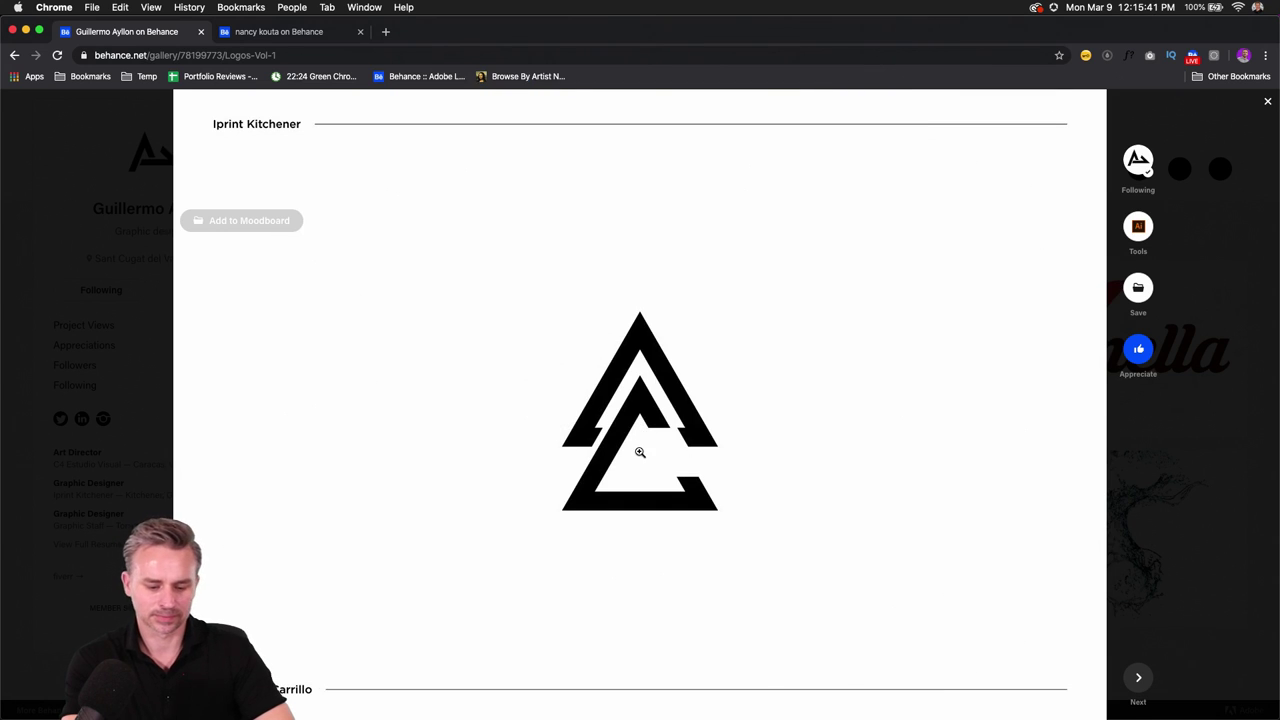
{"action": "scroll", "coordinate": [642, 429], "scroll_direction": "down", "scroll_amount": 6}
{"action": "scroll", "coordinate": [640, 452], "scroll_direction": "down", "scroll_amount": 6}
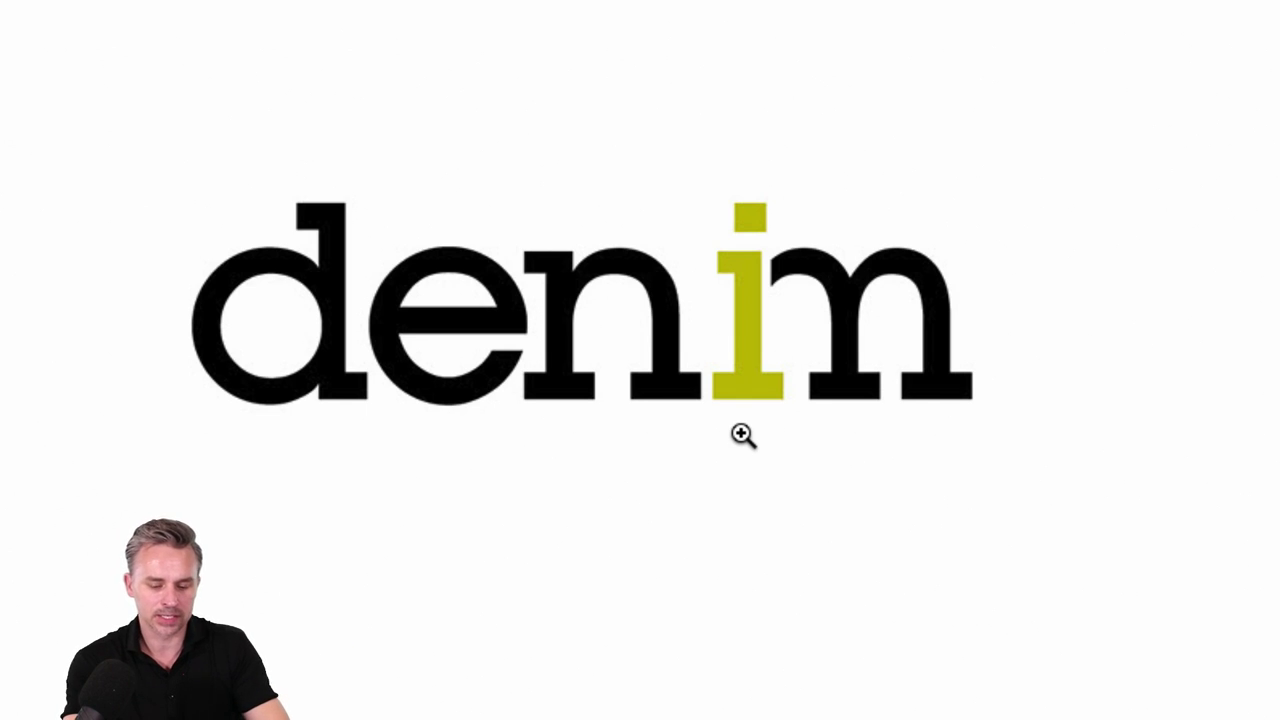
{"action": "scroll", "coordinate": [743, 435], "scroll_direction": "down", "scroll_amount": 5}
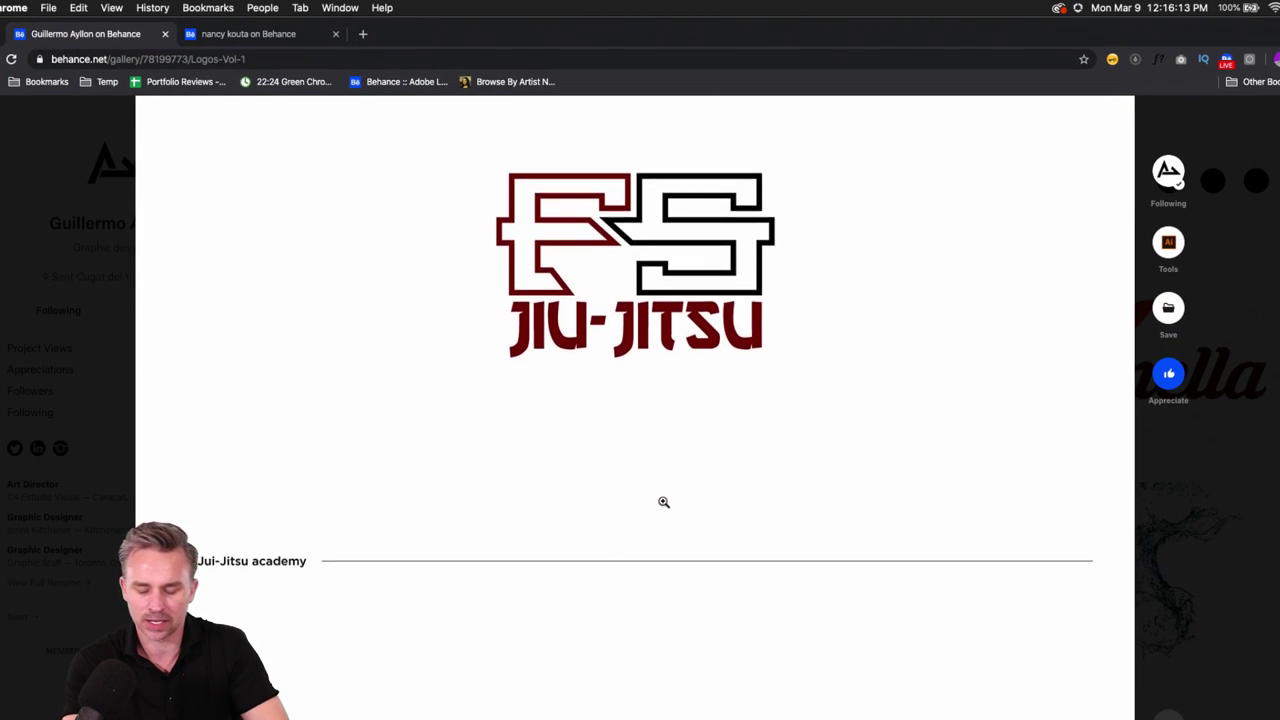
{"action": "scroll", "coordinate": [663, 502], "scroll_direction": "up", "scroll_amount": 2}
{"action": "scroll", "coordinate": [658, 515], "scroll_direction": "down", "scroll_amount": 8}
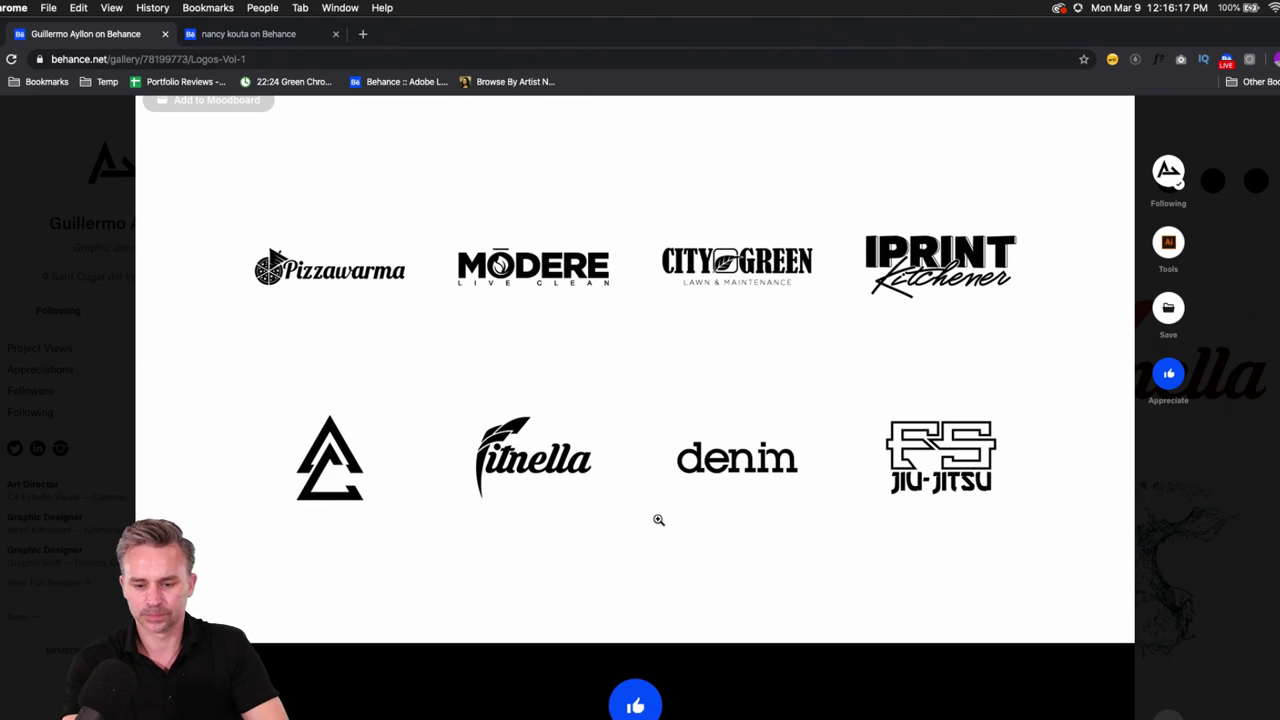
{"action": "scroll", "coordinate": [658, 519], "scroll_direction": "up", "scroll_amount": 1}
{"action": "scroll", "coordinate": [637, 417], "scroll_direction": "up", "scroll_amount": 20}
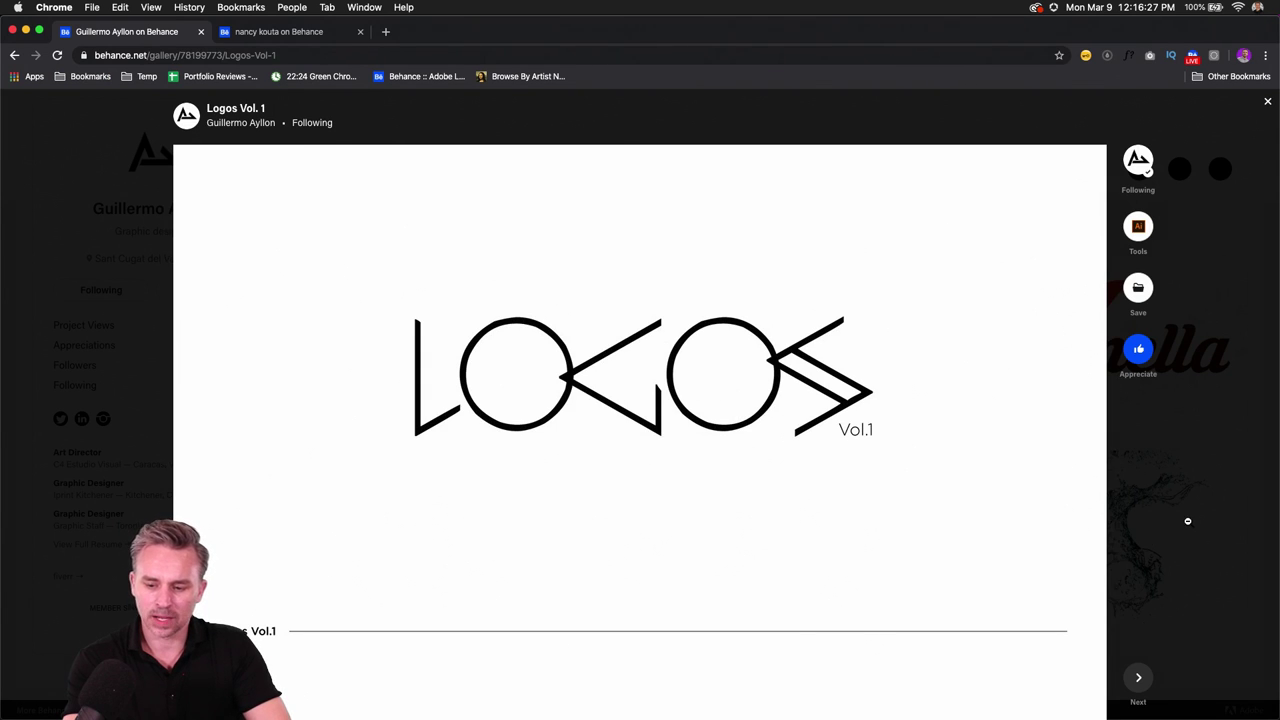
Step: Close Logos Vol. 1, reload the illustrator's profile in the second tab, and scroll her project thumbnails
{"action": "left_click", "coordinate": [1188, 521]}
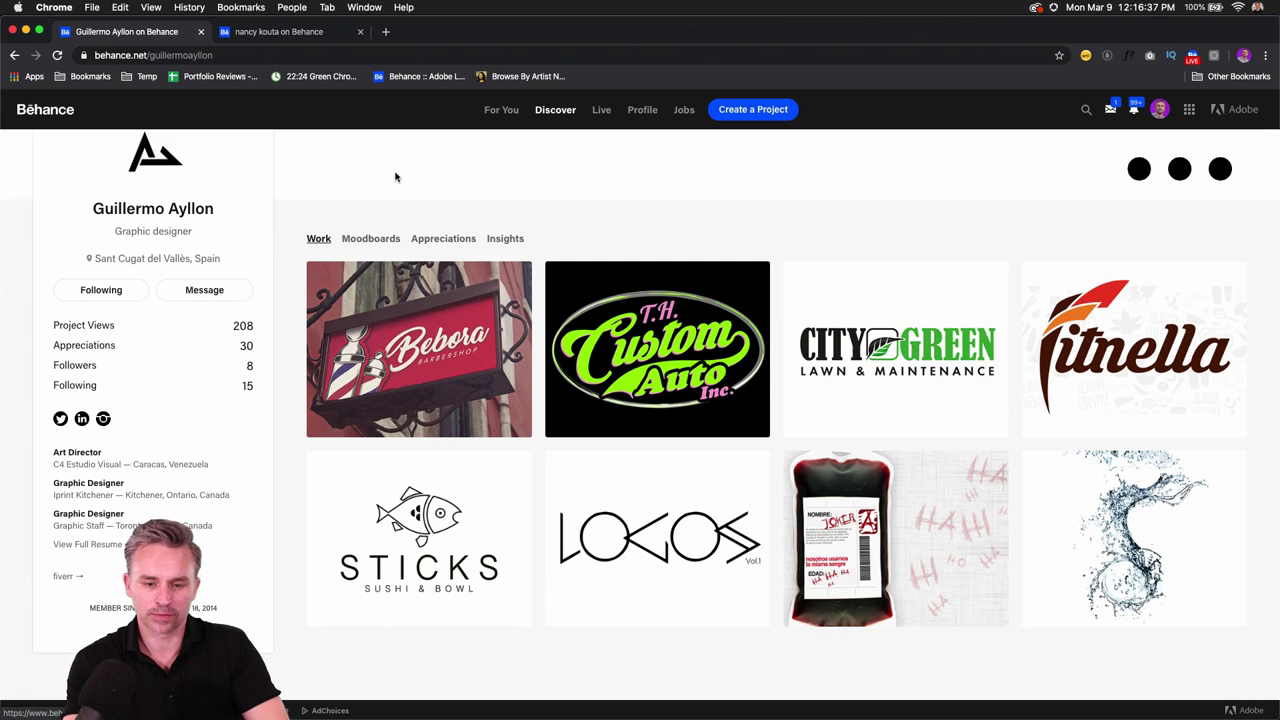
{"action": "left_click", "coordinate": [265, 35]}
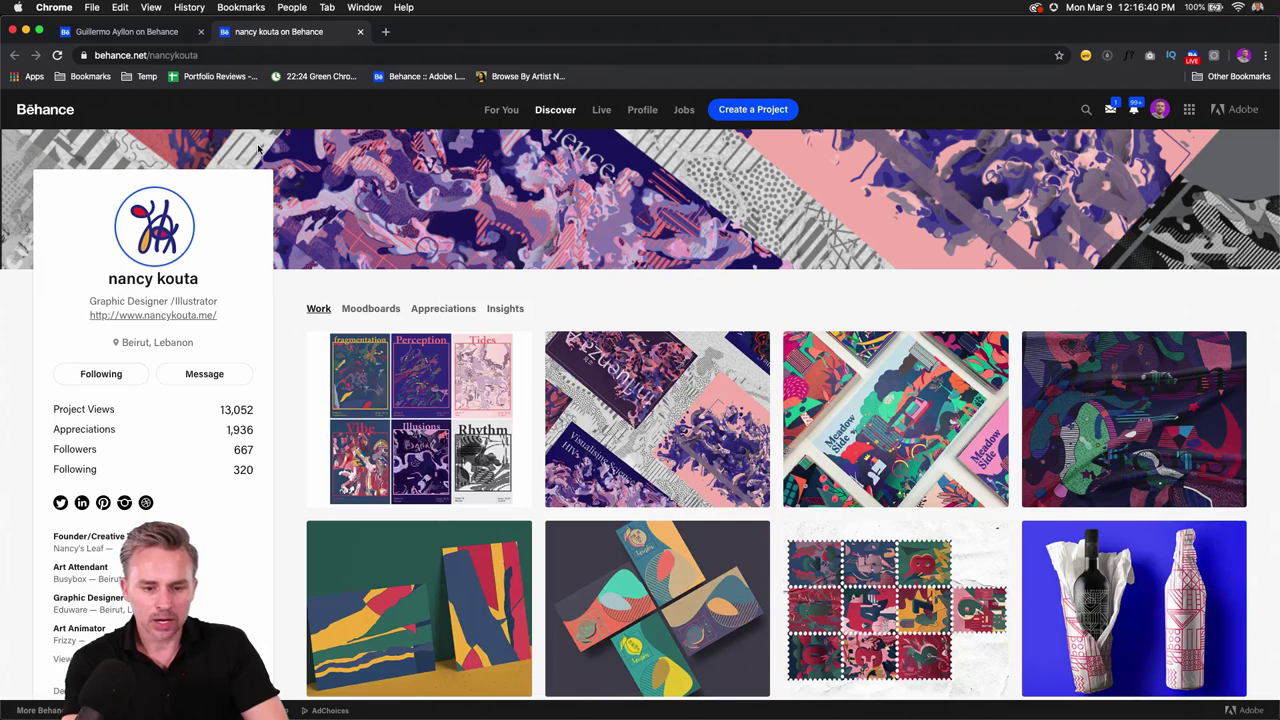
{"action": "left_click", "coordinate": [57, 56]}
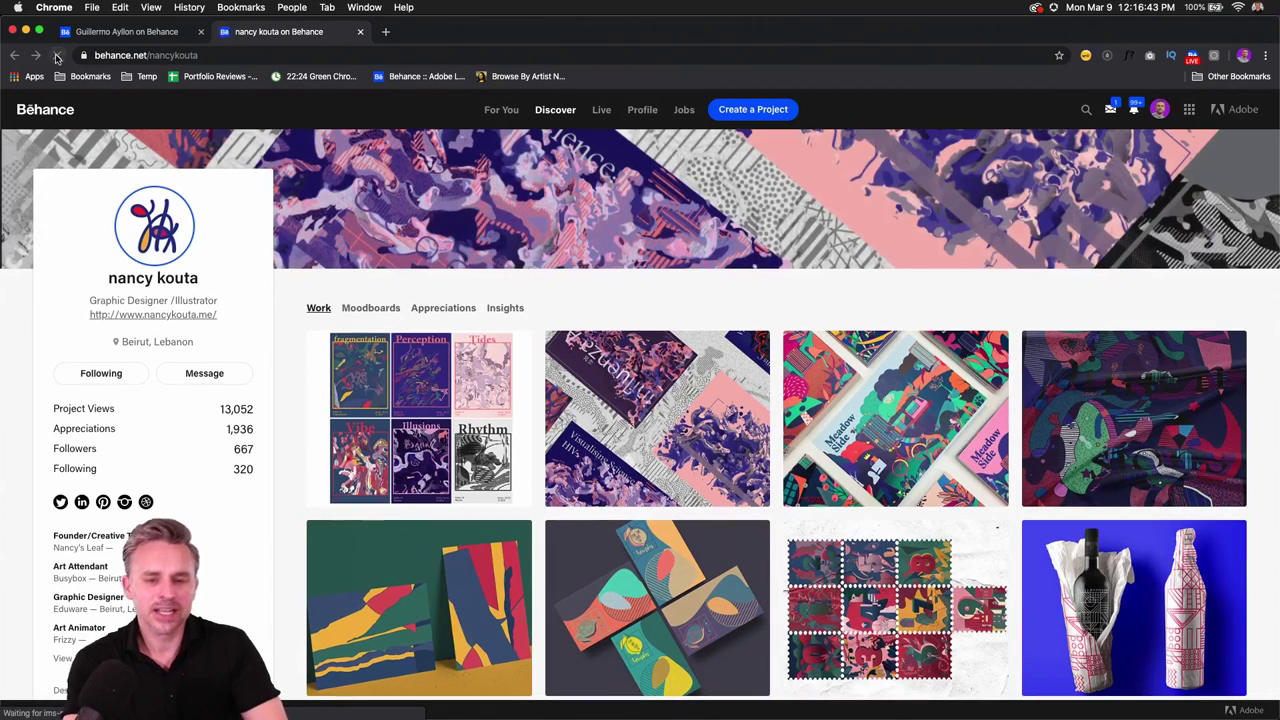
{"action": "left_click", "coordinate": [90, 36]}
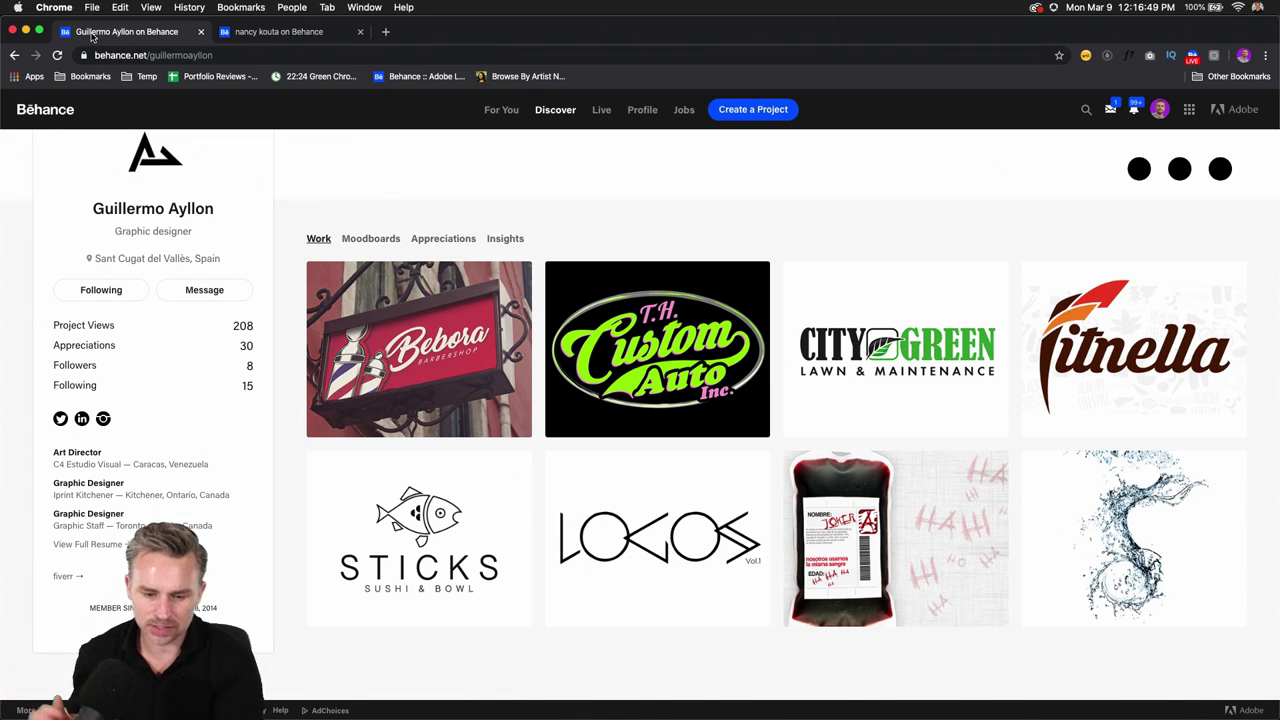
{"action": "left_click", "coordinate": [228, 37]}
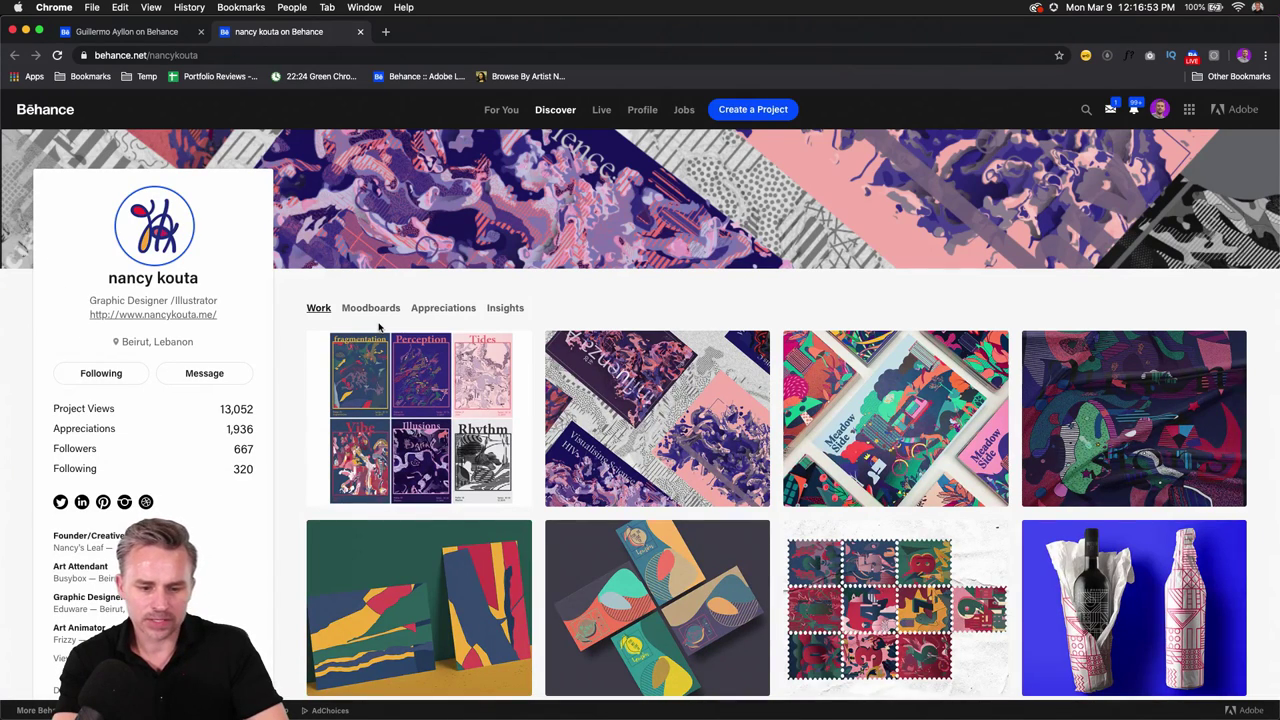
{"action": "scroll", "coordinate": [80, 345], "scroll_direction": "down", "scroll_amount": 5}
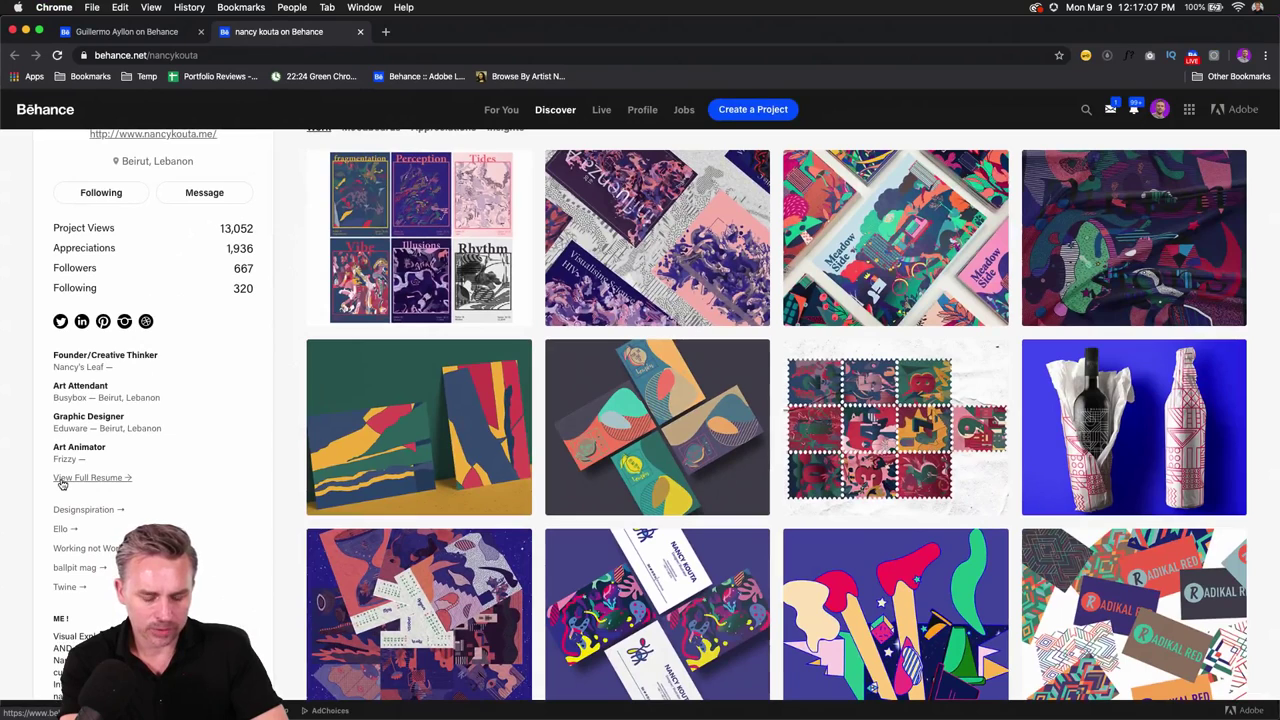
Step: View the illustrator's full resume of work experience and Adobe skills, then go back to her profile
{"action": "left_click", "coordinate": [62, 479]}
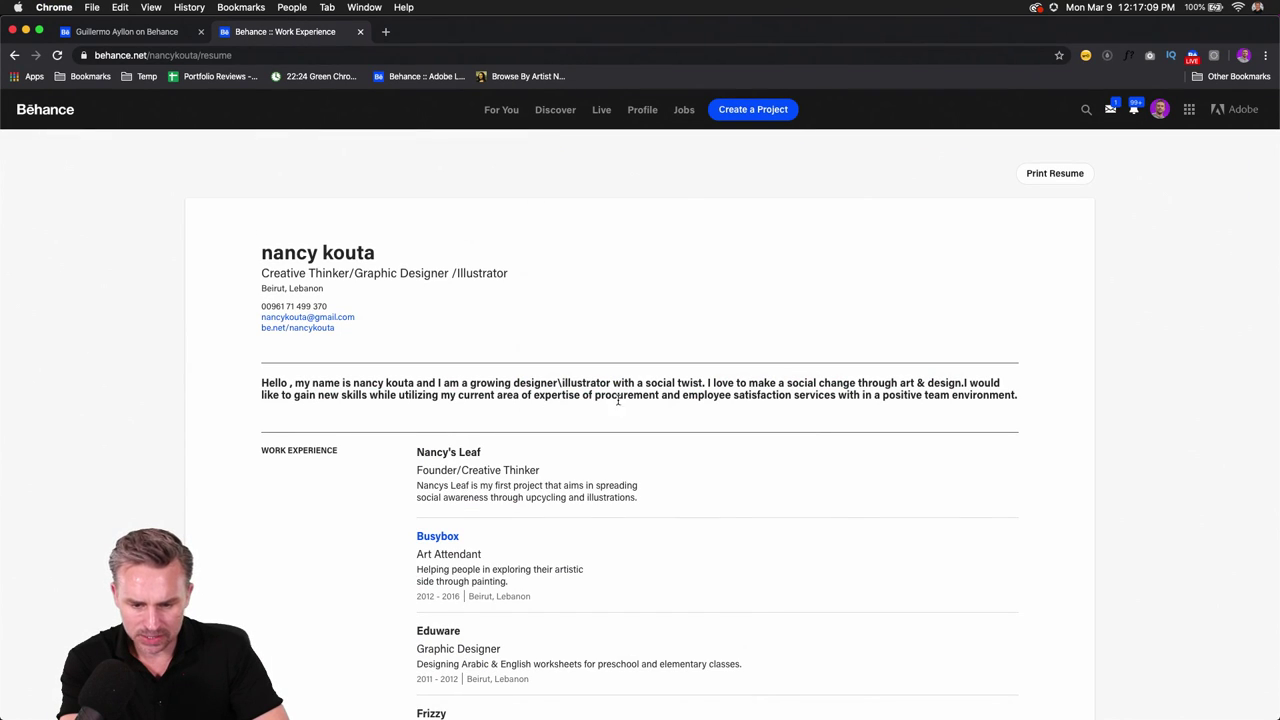
{"action": "scroll", "coordinate": [599, 447], "scroll_direction": "down", "scroll_amount": 4}
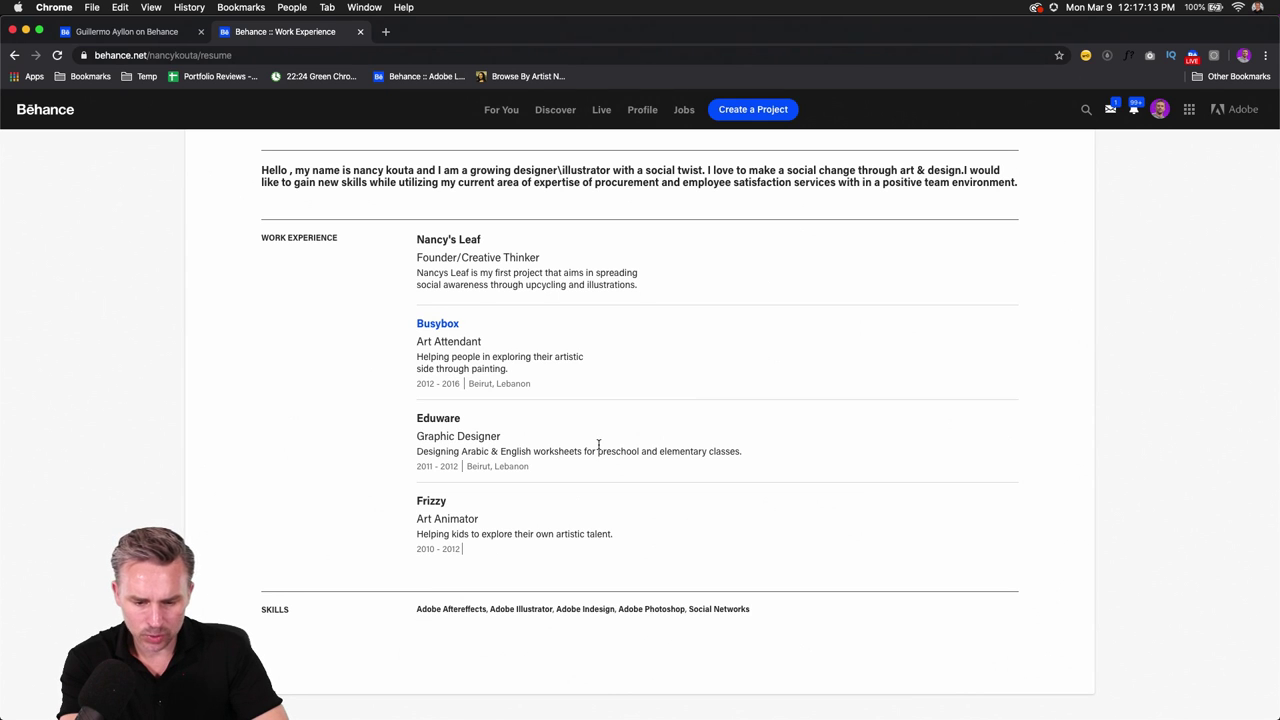
{"action": "scroll", "coordinate": [599, 447], "scroll_direction": "up", "scroll_amount": 5}
{"action": "key", "text": "super+bracketleft"}
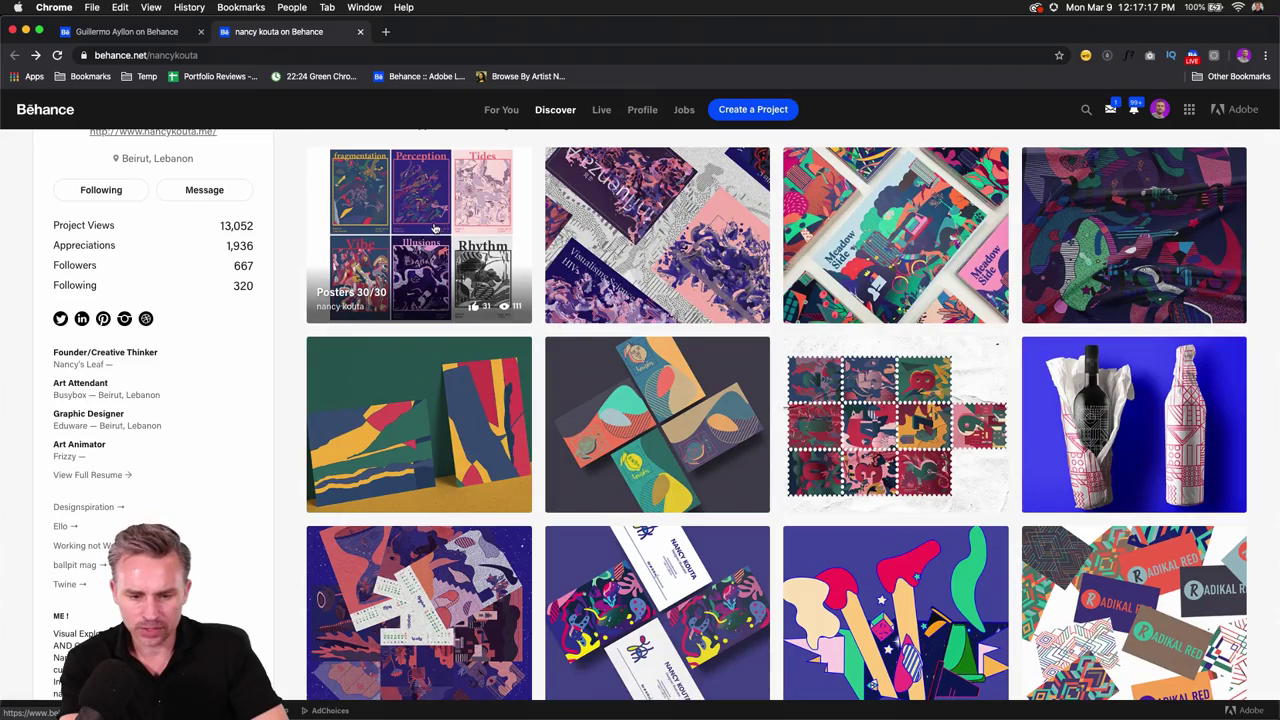
{"action": "scroll", "coordinate": [560, 295], "scroll_direction": "down", "scroll_amount": 10}
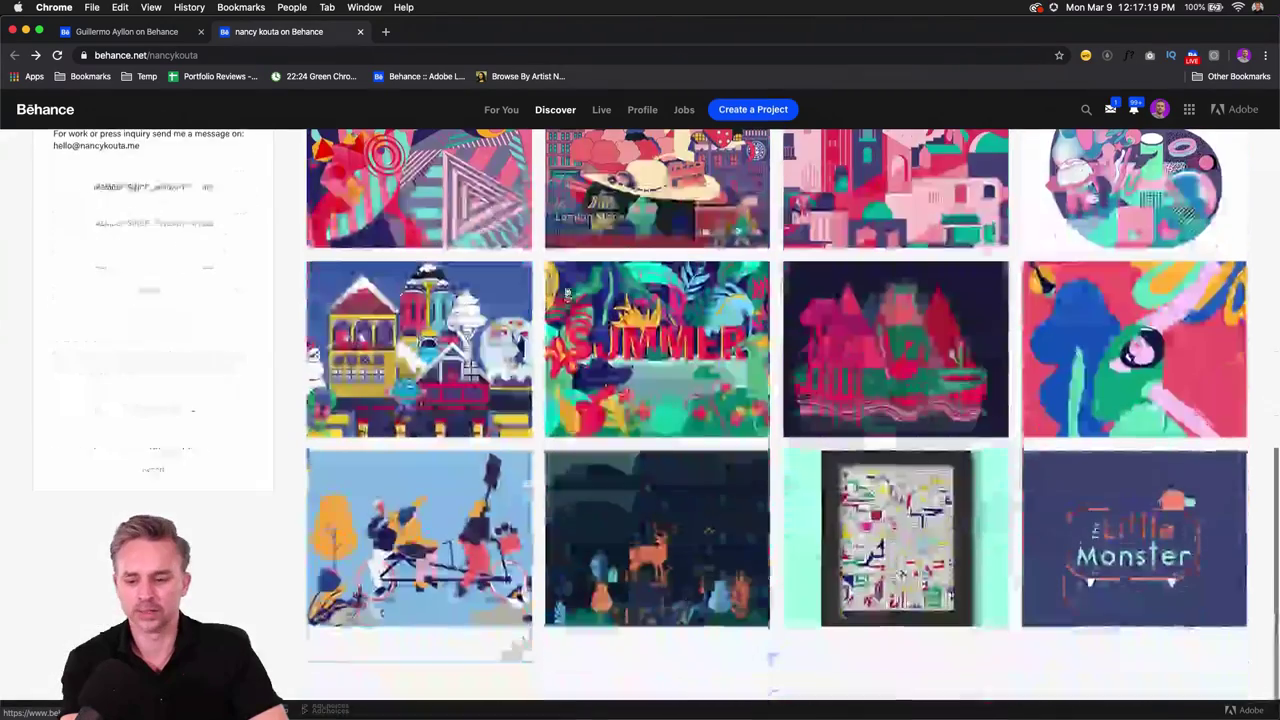
{"action": "scroll", "coordinate": [197, 294], "scroll_direction": "up", "scroll_amount": 10}
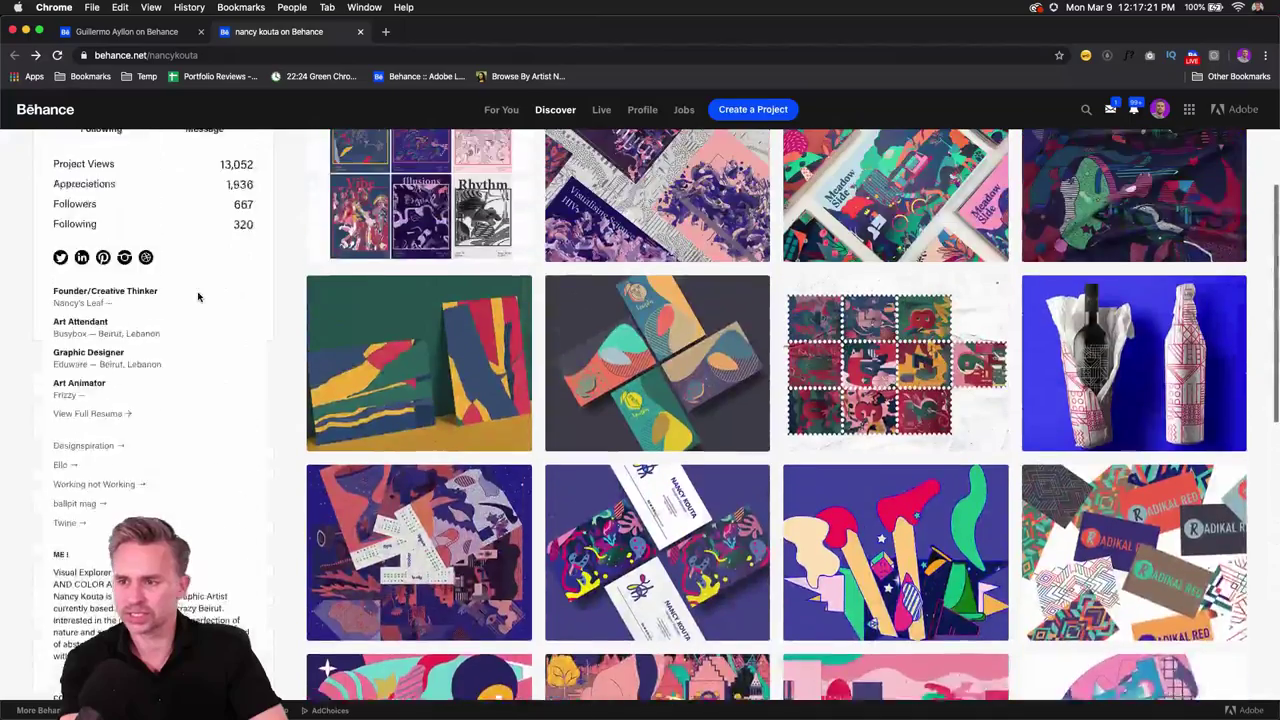
{"action": "scroll", "coordinate": [197, 296], "scroll_direction": "down", "scroll_amount": 5}
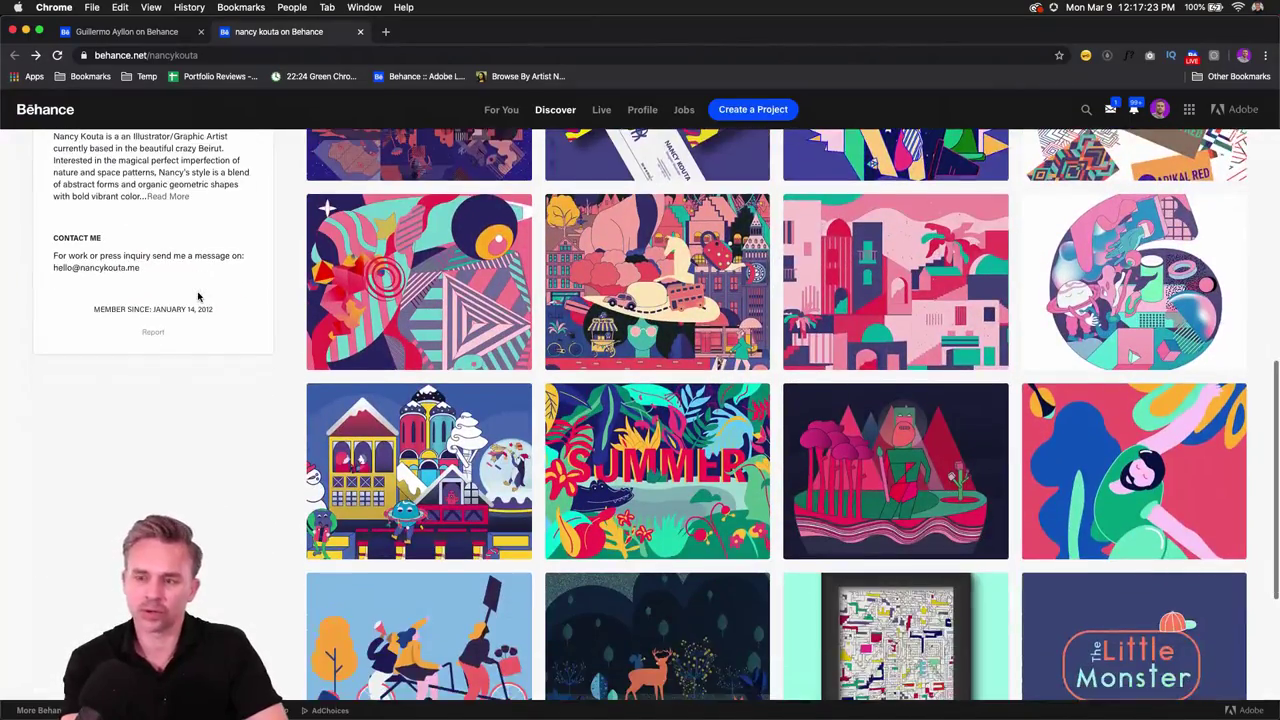
{"action": "scroll", "coordinate": [197, 296], "scroll_direction": "down", "scroll_amount": 5}
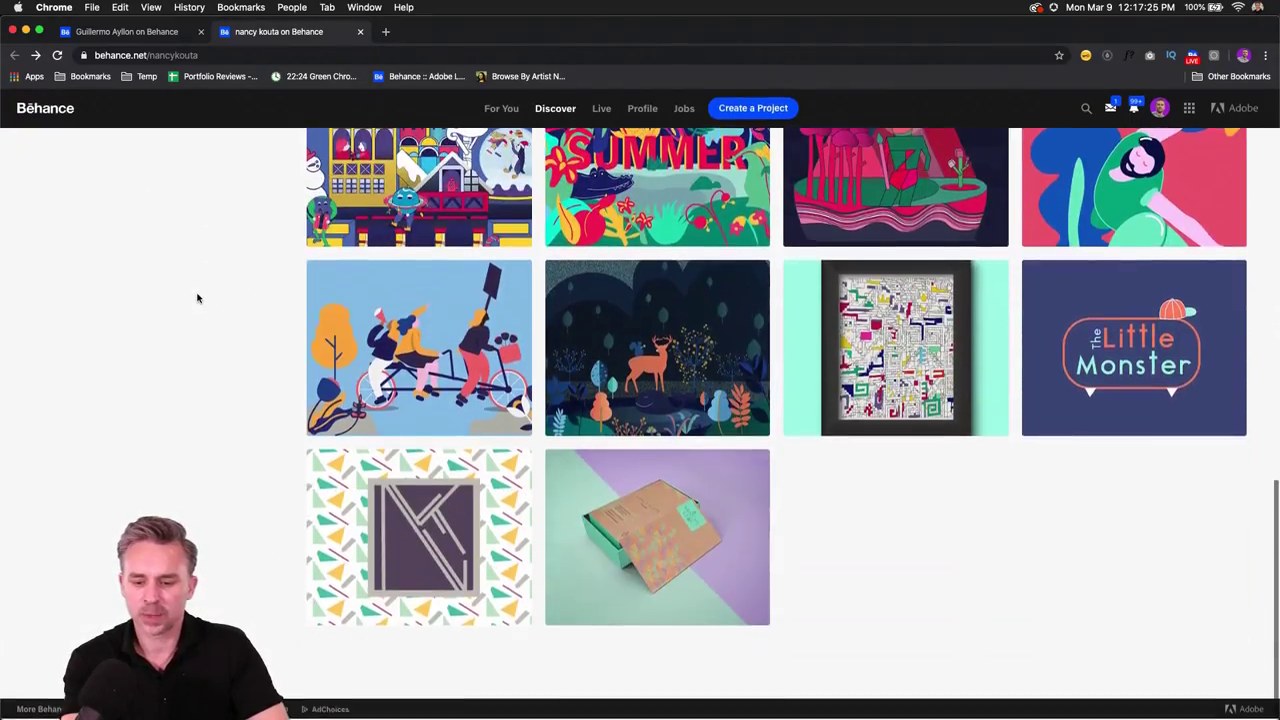
{"action": "scroll", "coordinate": [198, 297], "scroll_direction": "up", "scroll_amount": 6}
{"action": "scroll", "coordinate": [198, 297], "scroll_direction": "down", "scroll_amount": 5}
{"action": "scroll", "coordinate": [200, 294], "scroll_direction": "up", "scroll_amount": 5}
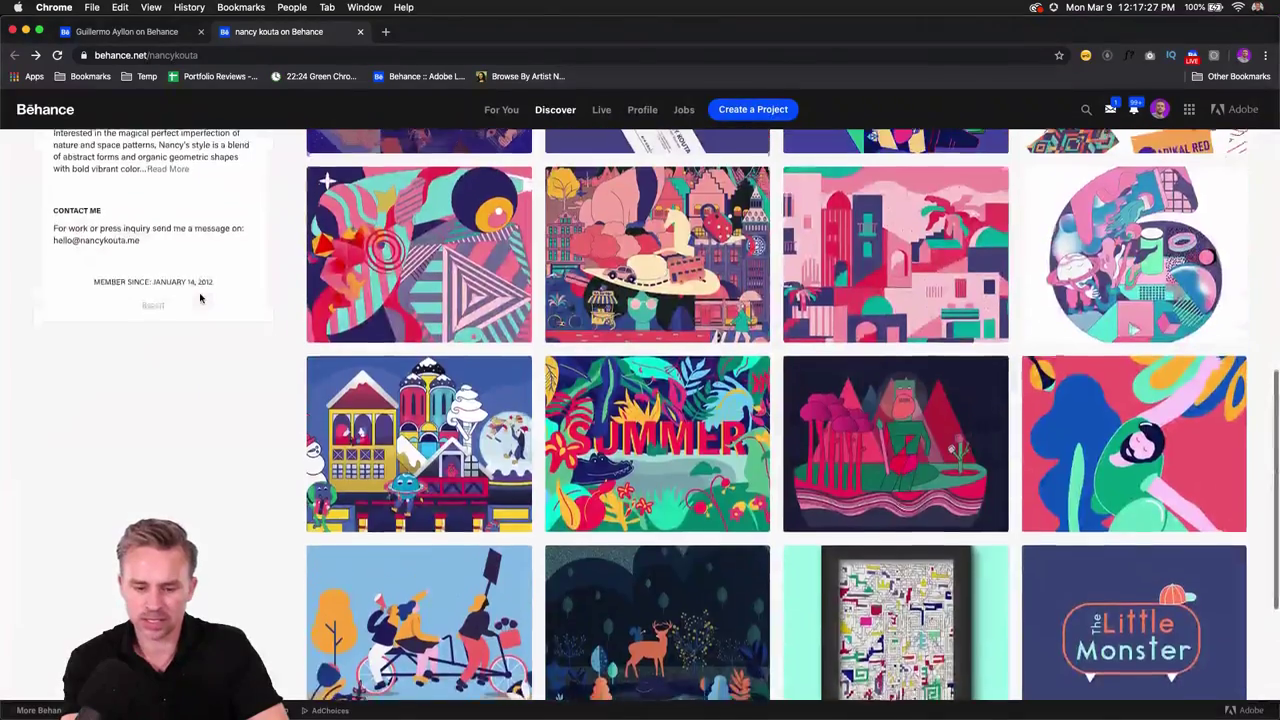
{"action": "scroll", "coordinate": [516, 471], "scroll_direction": "down", "scroll_amount": 1}
Step: Open the Christmas project and view its opening lettering images
{"action": "left_click", "coordinate": [392, 456]}
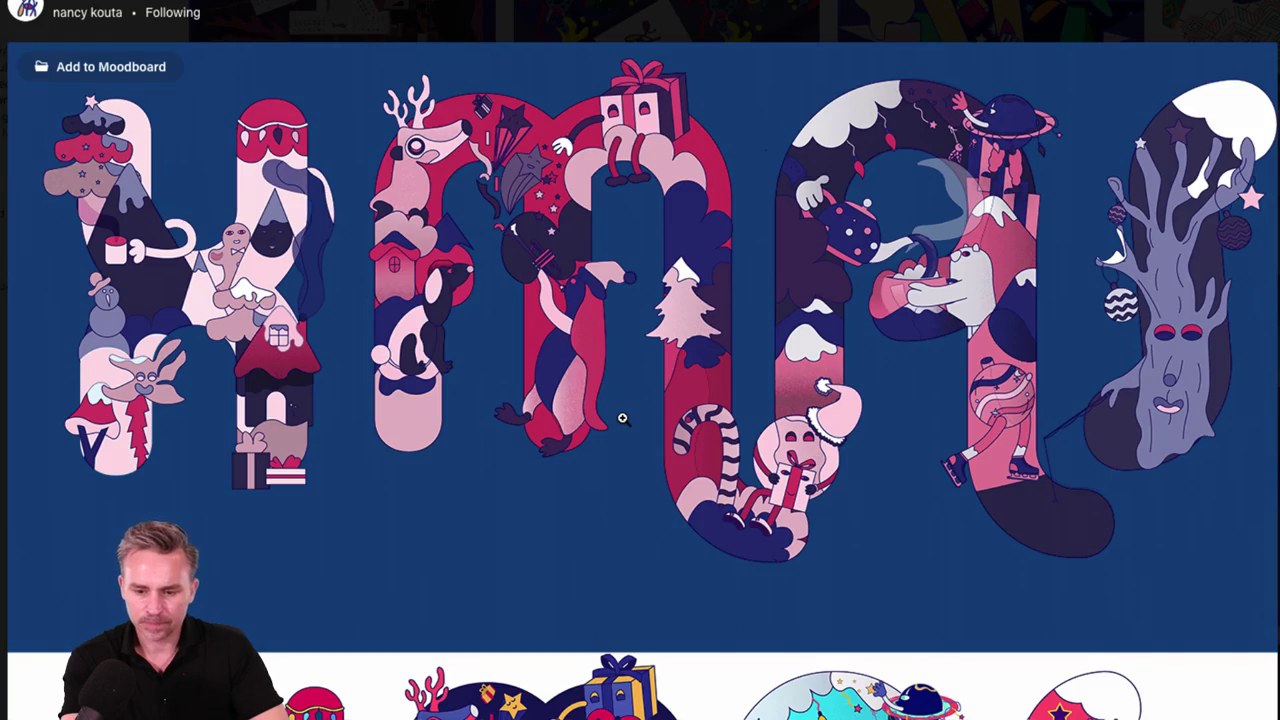
{"action": "scroll", "coordinate": [622, 418], "scroll_direction": "down", "scroll_amount": 5}
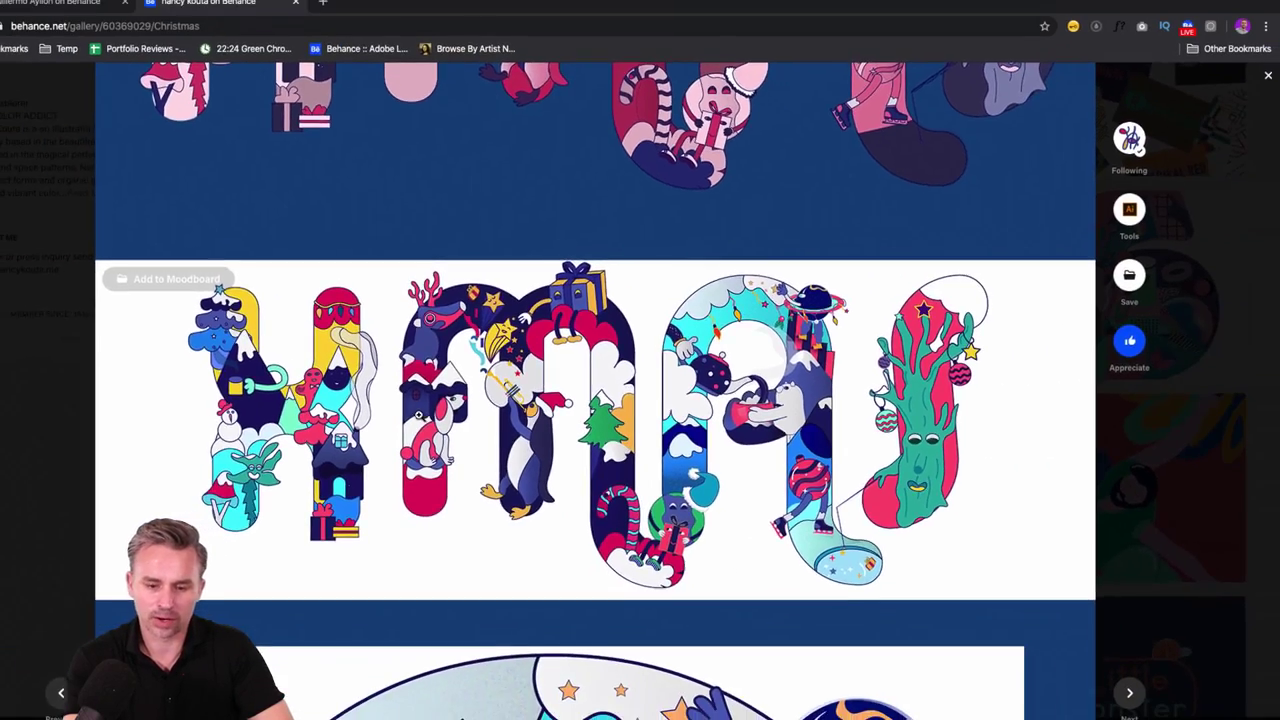
{"action": "scroll", "coordinate": [425, 418], "scroll_direction": "up", "scroll_amount": 5}
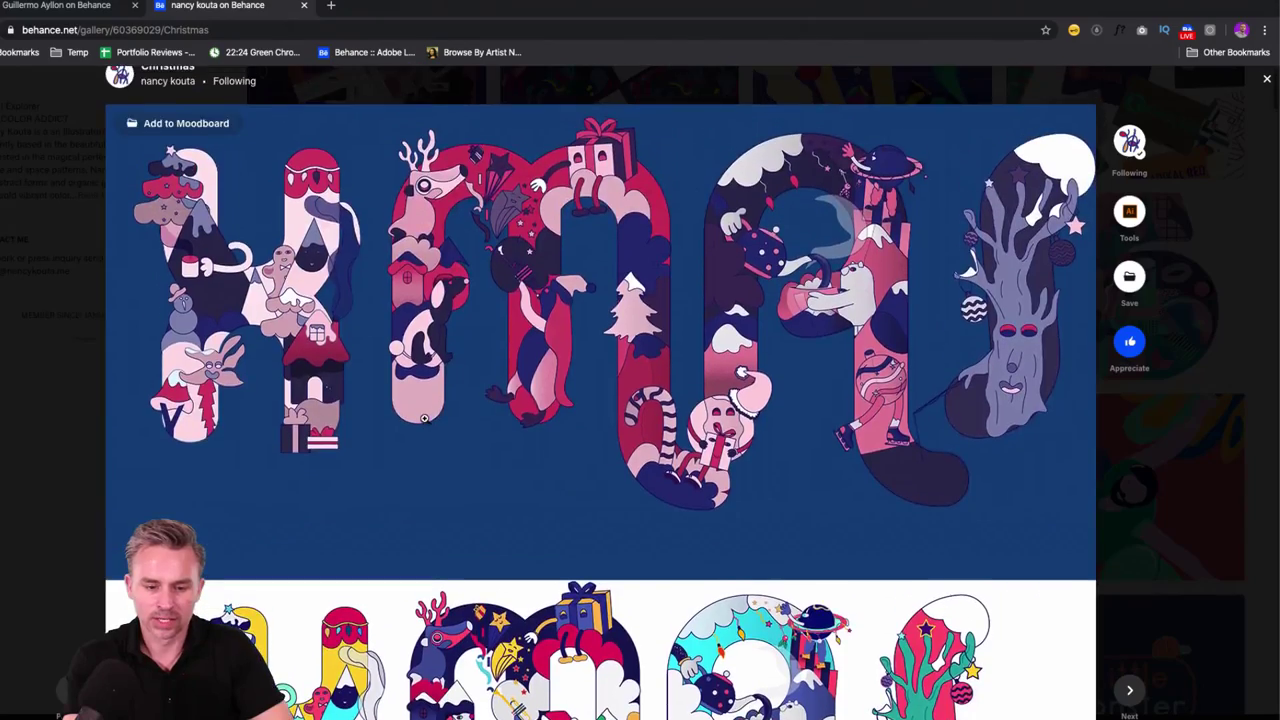
{"action": "scroll", "coordinate": [425, 418], "scroll_direction": "down", "scroll_amount": 3}
{"action": "scroll", "coordinate": [425, 418], "scroll_direction": "up", "scroll_amount": 3}
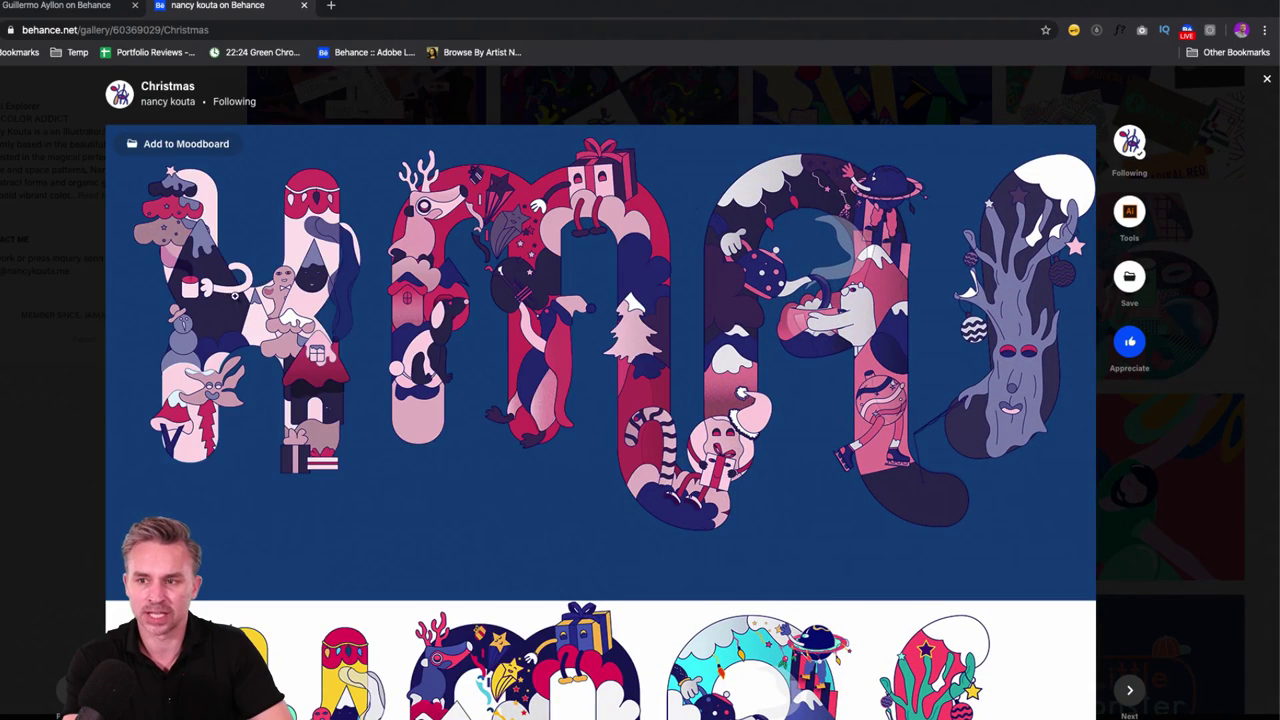
Step: Scroll to the XMAS pencil sketch, magnify its penguin, and continue to the skating-village poster
{"action": "scroll", "coordinate": [347, 470], "scroll_direction": "down", "scroll_amount": 8}
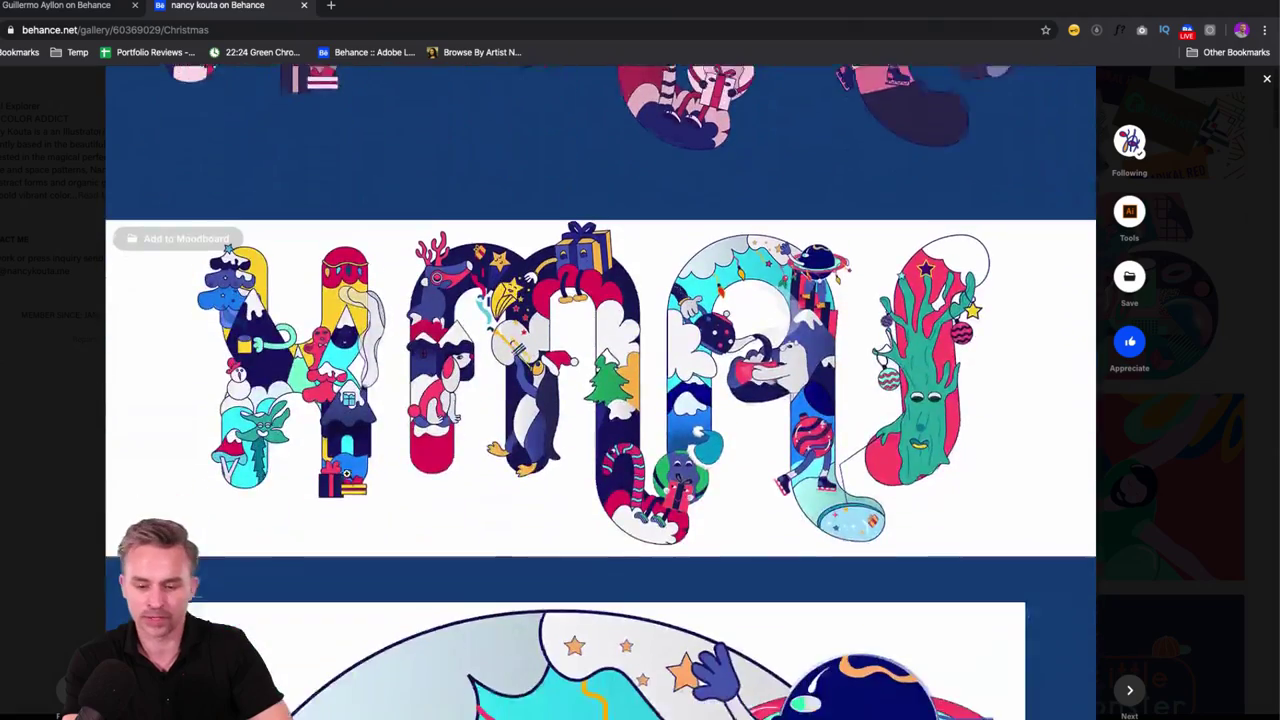
{"action": "scroll", "coordinate": [347, 474], "scroll_direction": "down", "scroll_amount": 15}
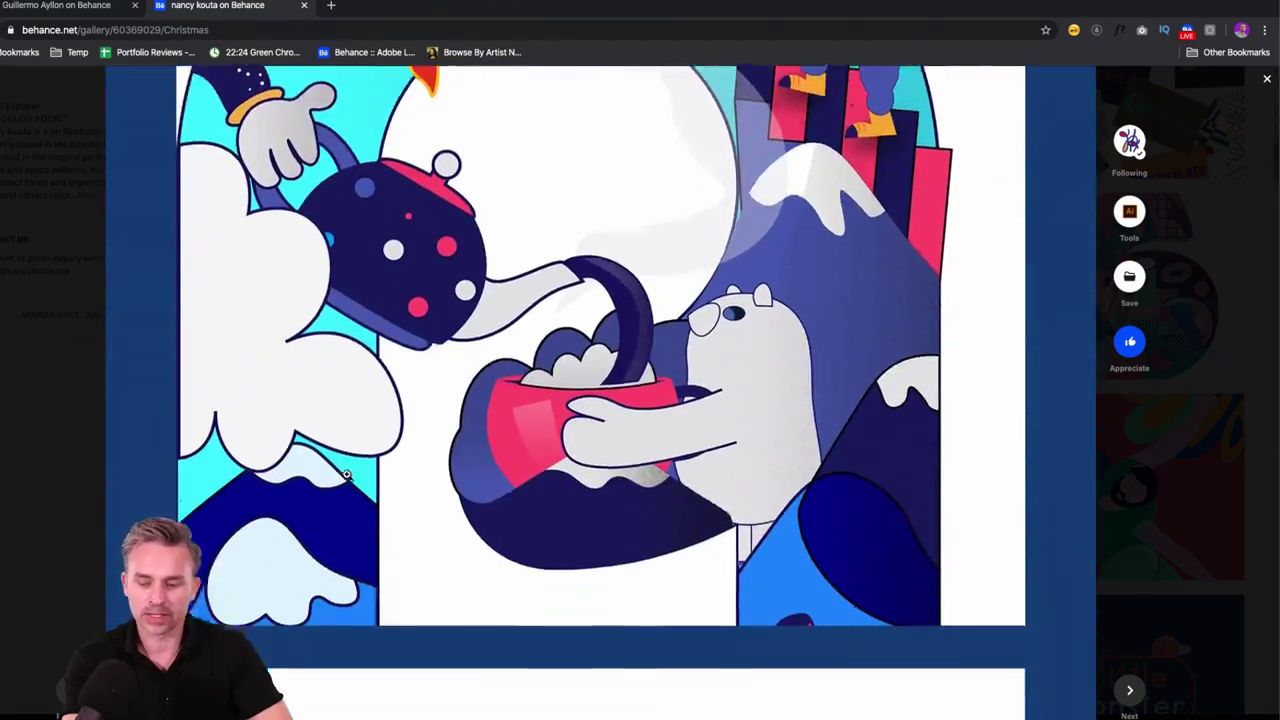
{"action": "scroll", "coordinate": [347, 474], "scroll_direction": "down", "scroll_amount": 3}
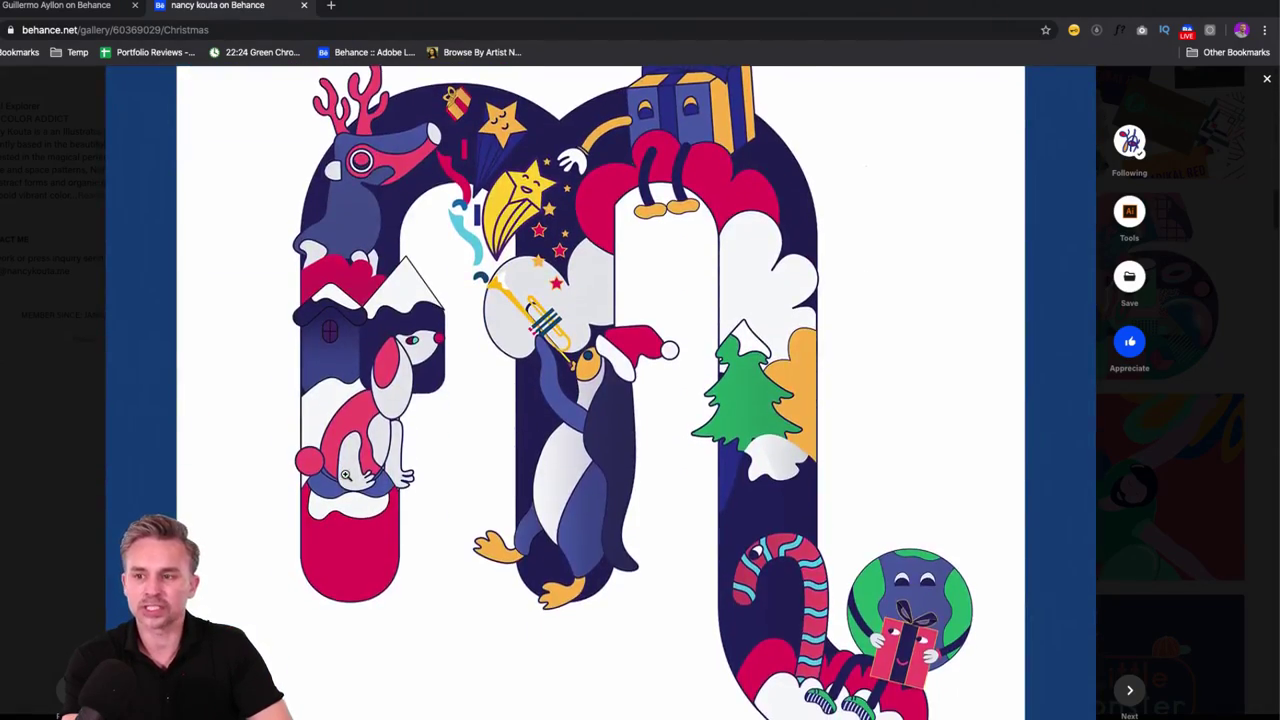
{"action": "scroll", "coordinate": [345, 474], "scroll_direction": "down", "scroll_amount": 15}
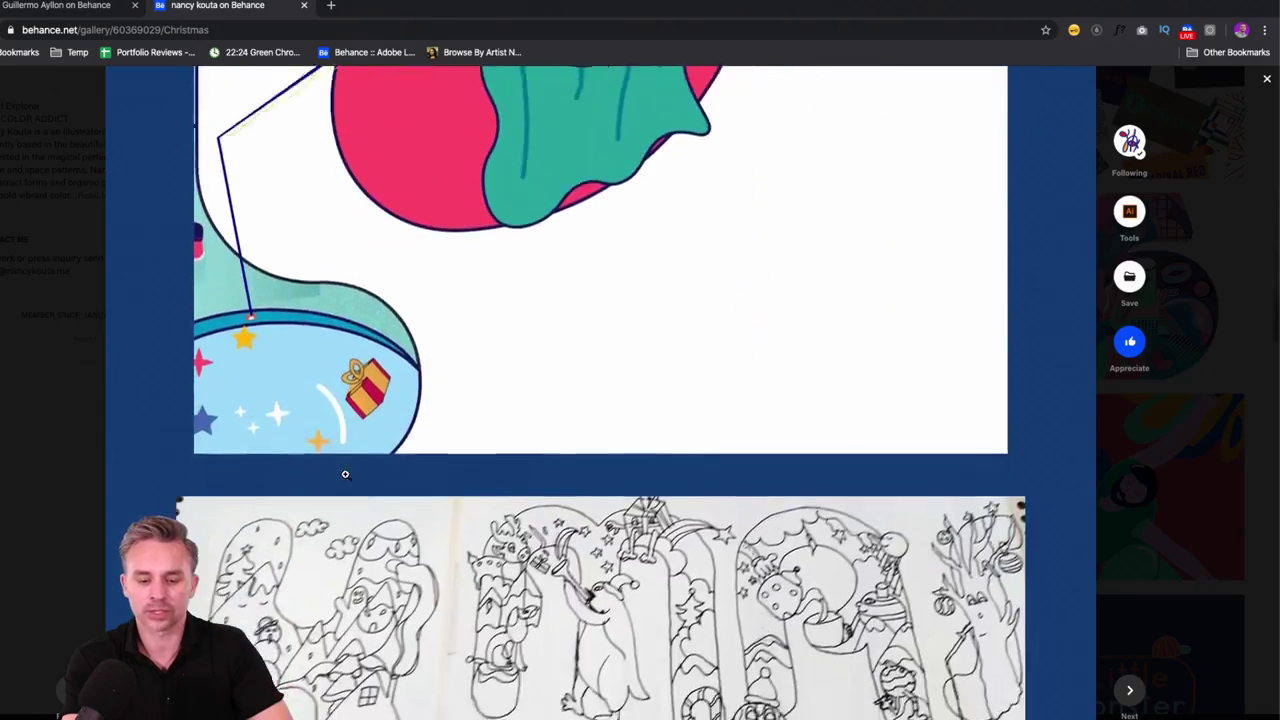
{"action": "scroll", "coordinate": [345, 474], "scroll_direction": "down", "scroll_amount": 5}
{"action": "scroll", "coordinate": [300, 420], "scroll_direction": "up", "scroll_amount": 3}
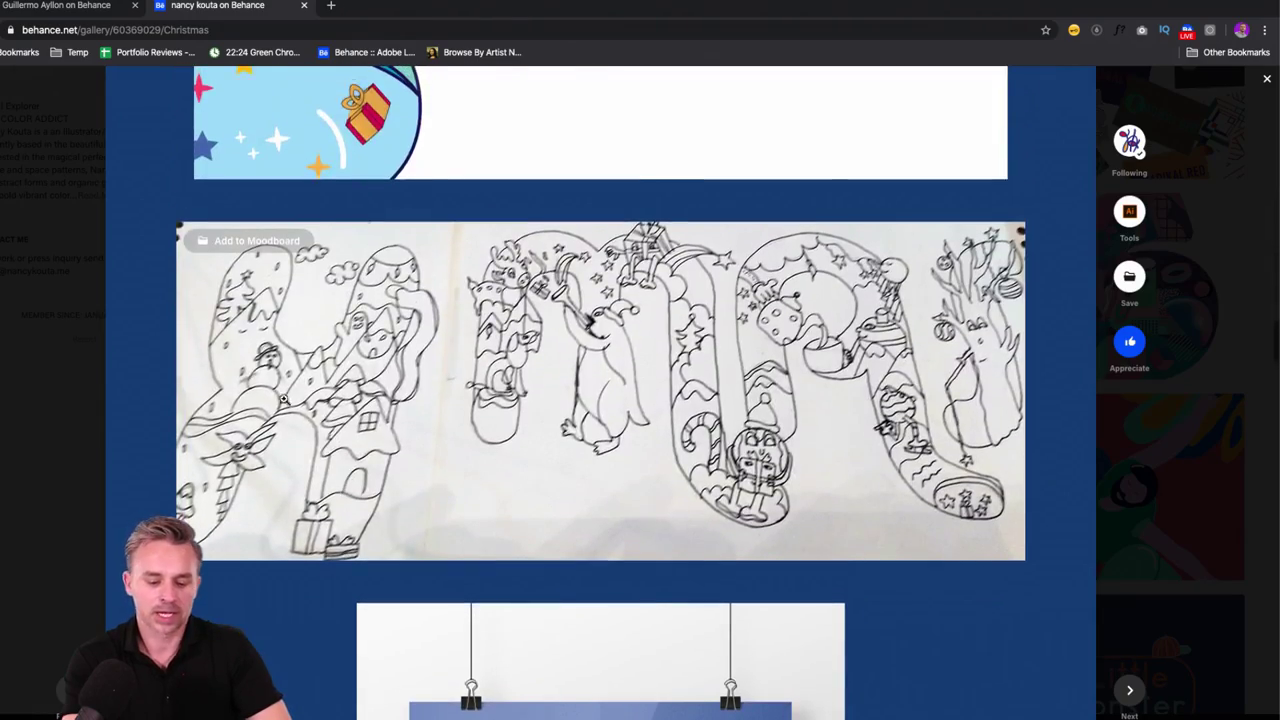
{"action": "mouse_move", "coordinate": [283, 398]}
{"action": "left_mouse_down"}
{"action": "mouse_move", "coordinate": [543, 343]}
{"action": "mouse_move", "coordinate": [554, 388]}
{"action": "left_mouse_up"}
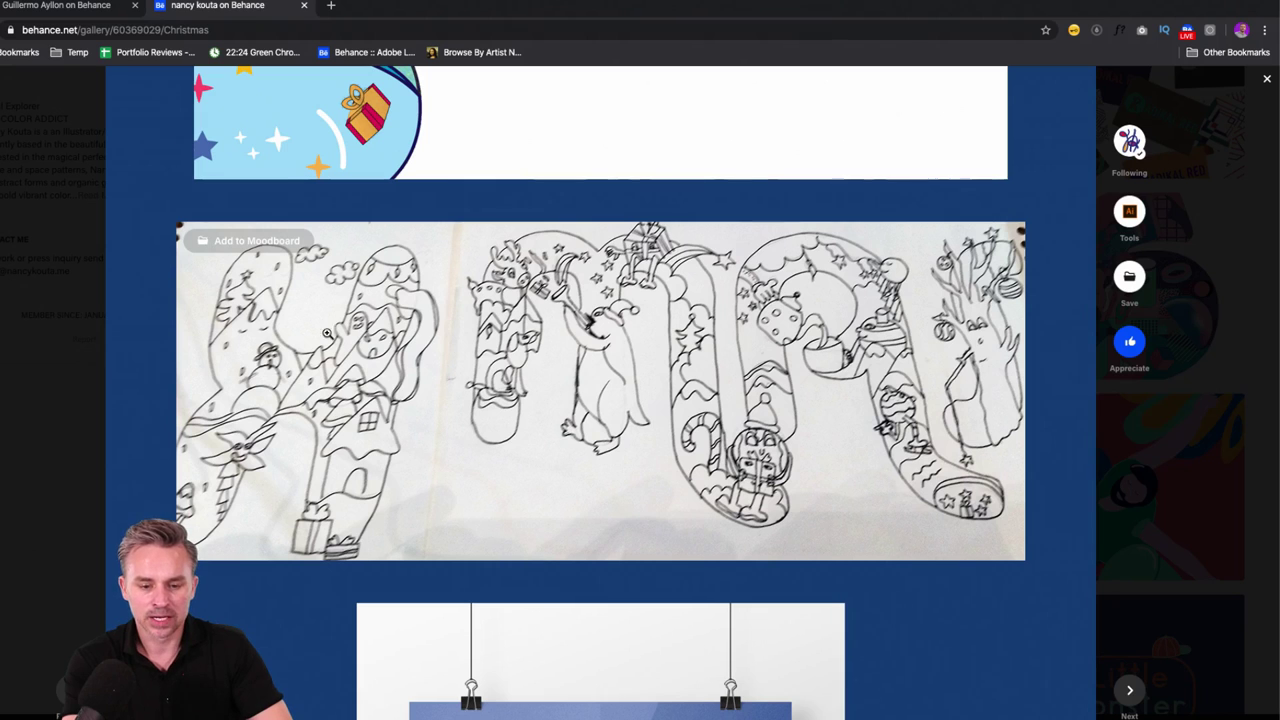
{"action": "scroll", "coordinate": [767, 374], "scroll_direction": "down", "scroll_amount": 6}
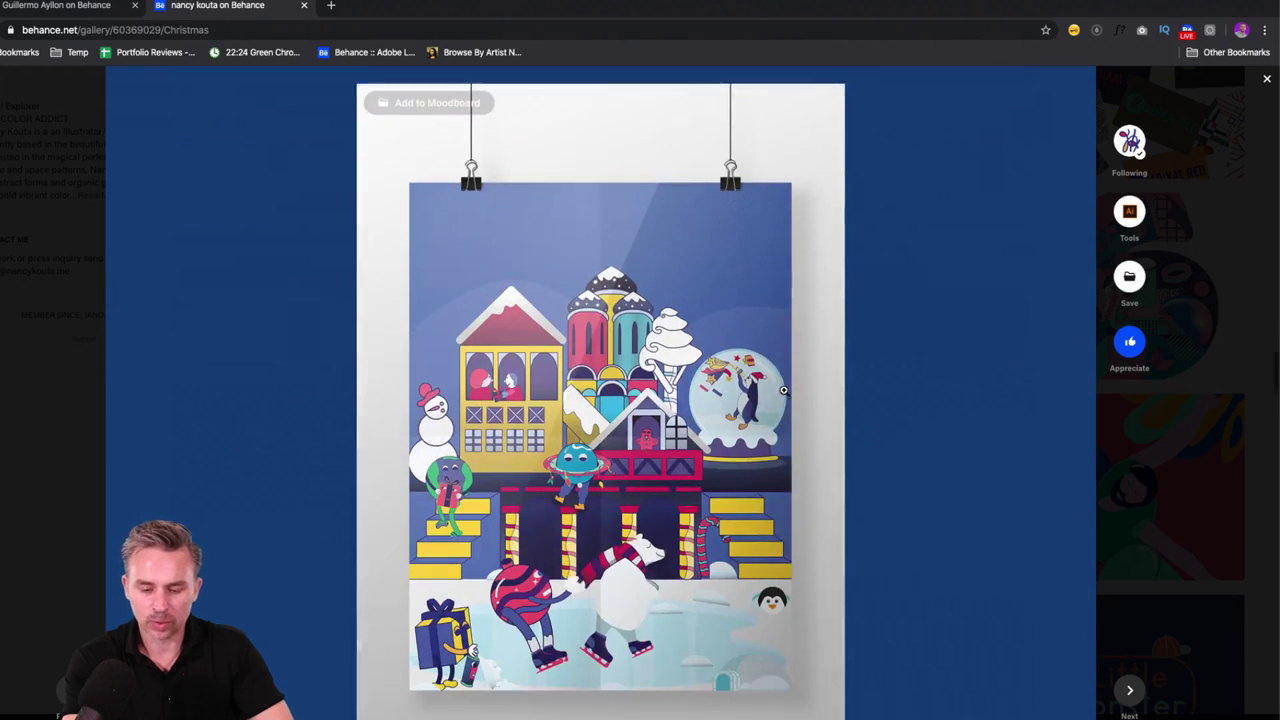
Step: Scroll through the remaining Christmas illustrations
{"action": "scroll", "coordinate": [505, 357], "scroll_direction": "down", "scroll_amount": 10}
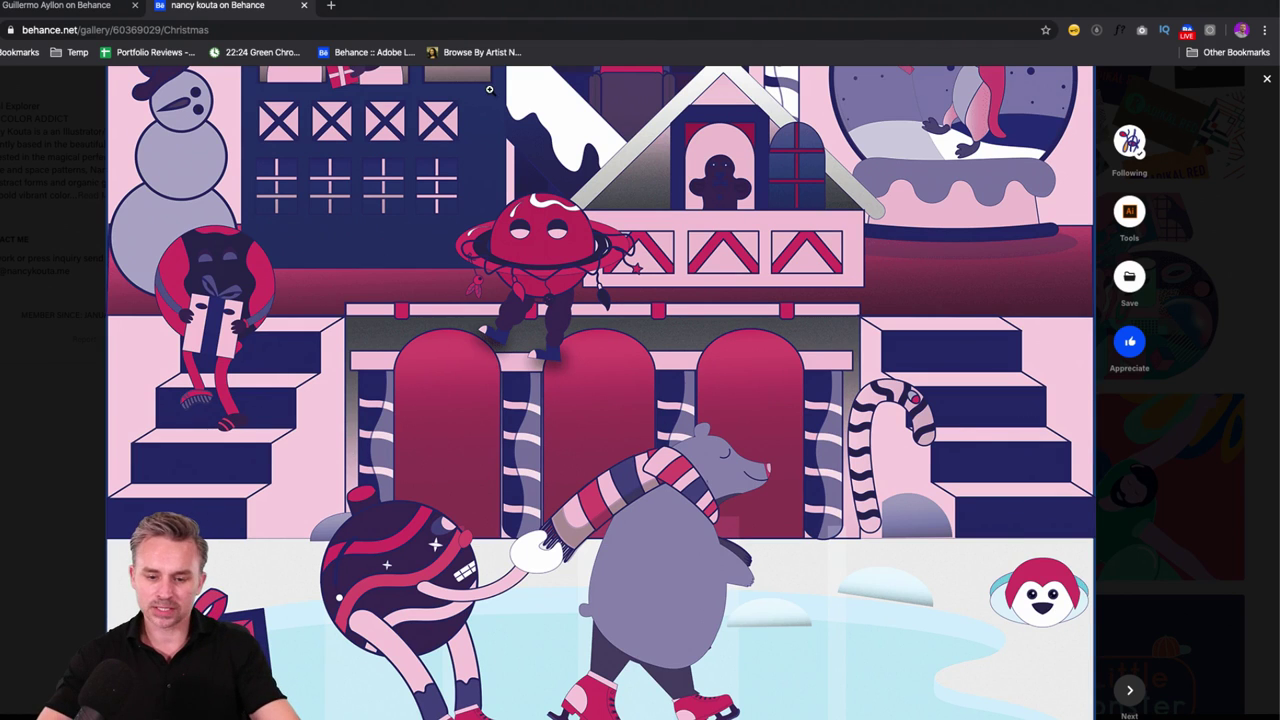
{"action": "scroll", "coordinate": [635, 310], "scroll_direction": "down", "scroll_amount": 10}
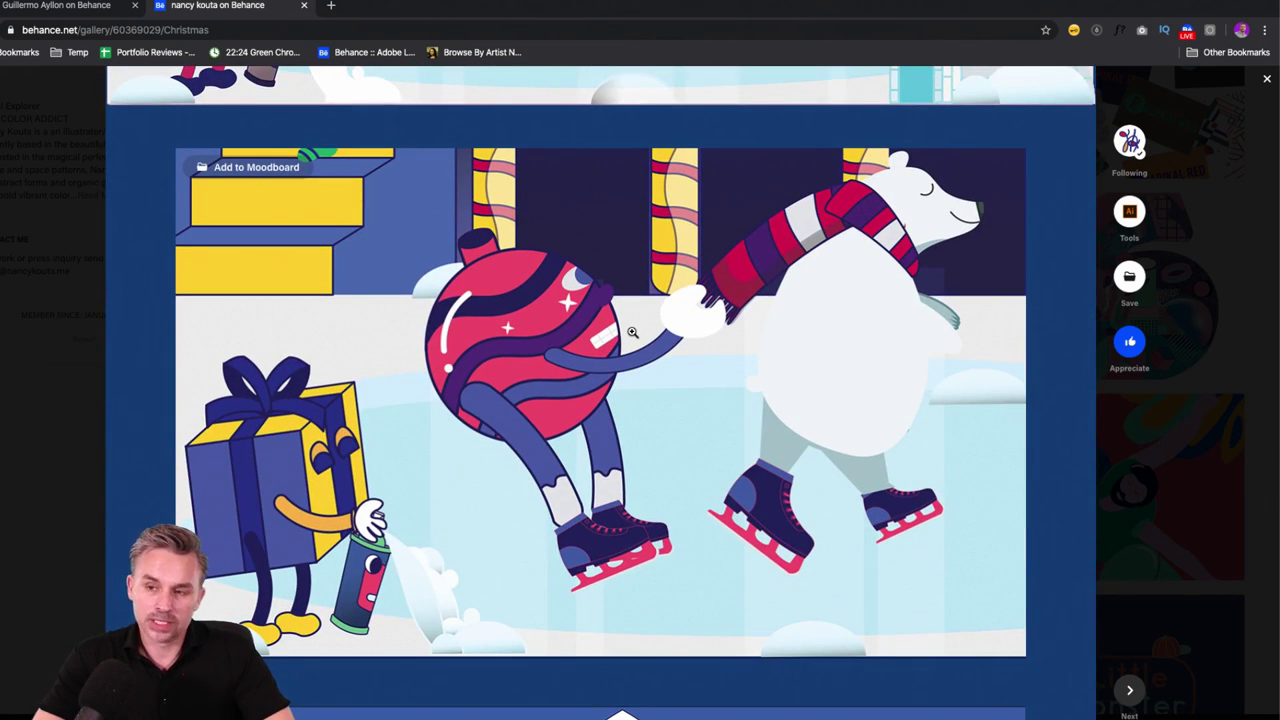
{"action": "scroll", "coordinate": [632, 332], "scroll_direction": "down", "scroll_amount": 6}
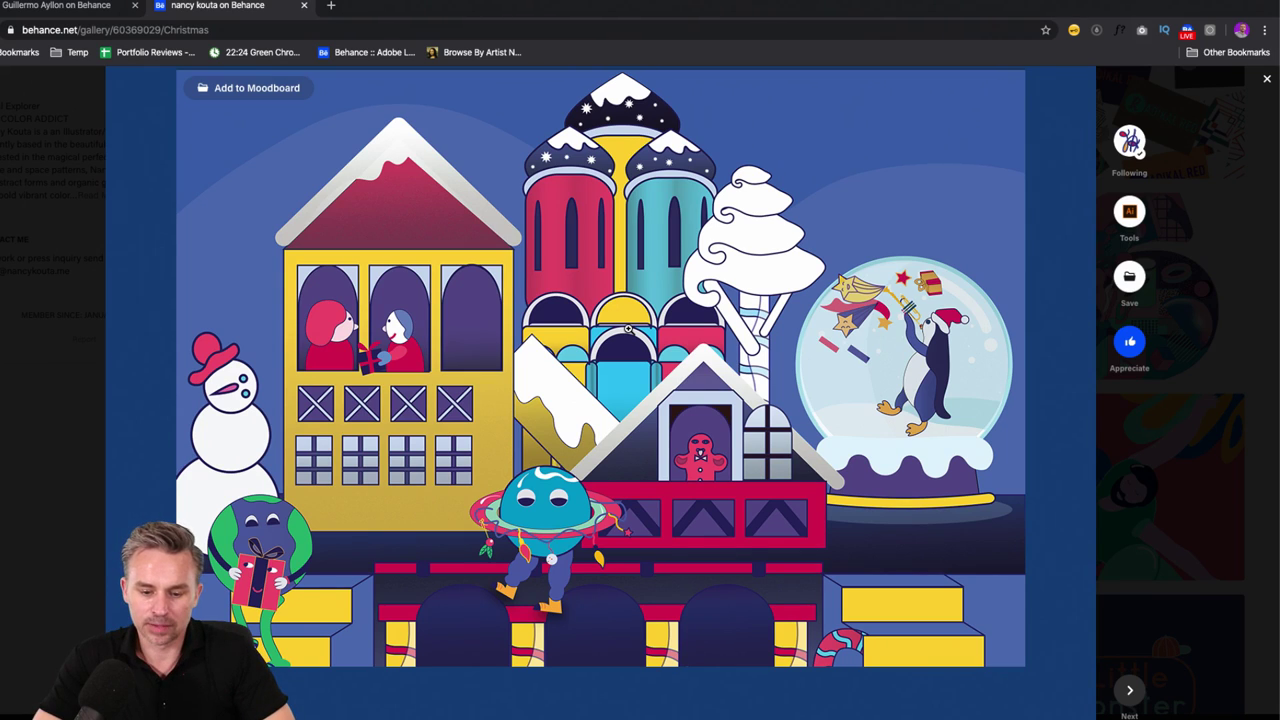
{"action": "scroll", "coordinate": [627, 327], "scroll_direction": "down", "scroll_amount": 15}
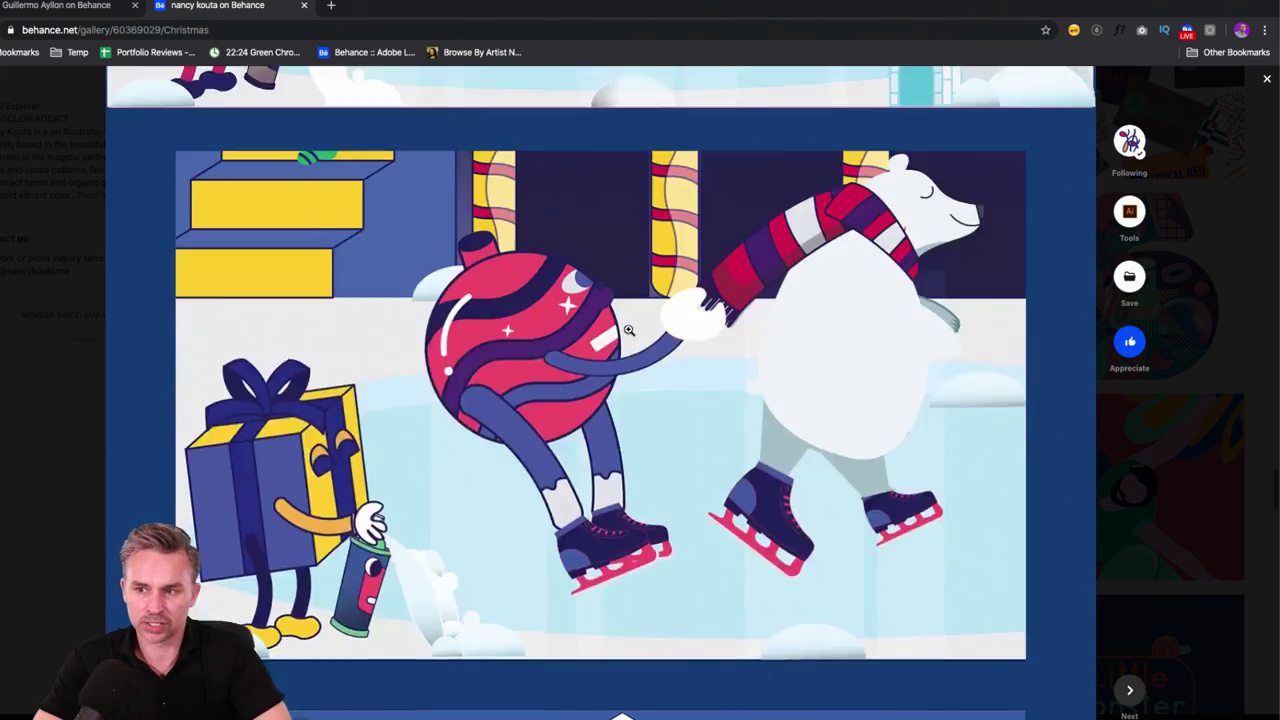
{"action": "scroll", "coordinate": [627, 327], "scroll_direction": "up", "scroll_amount": 8}
{"action": "scroll", "coordinate": [627, 328], "scroll_direction": "down", "scroll_amount": 6}
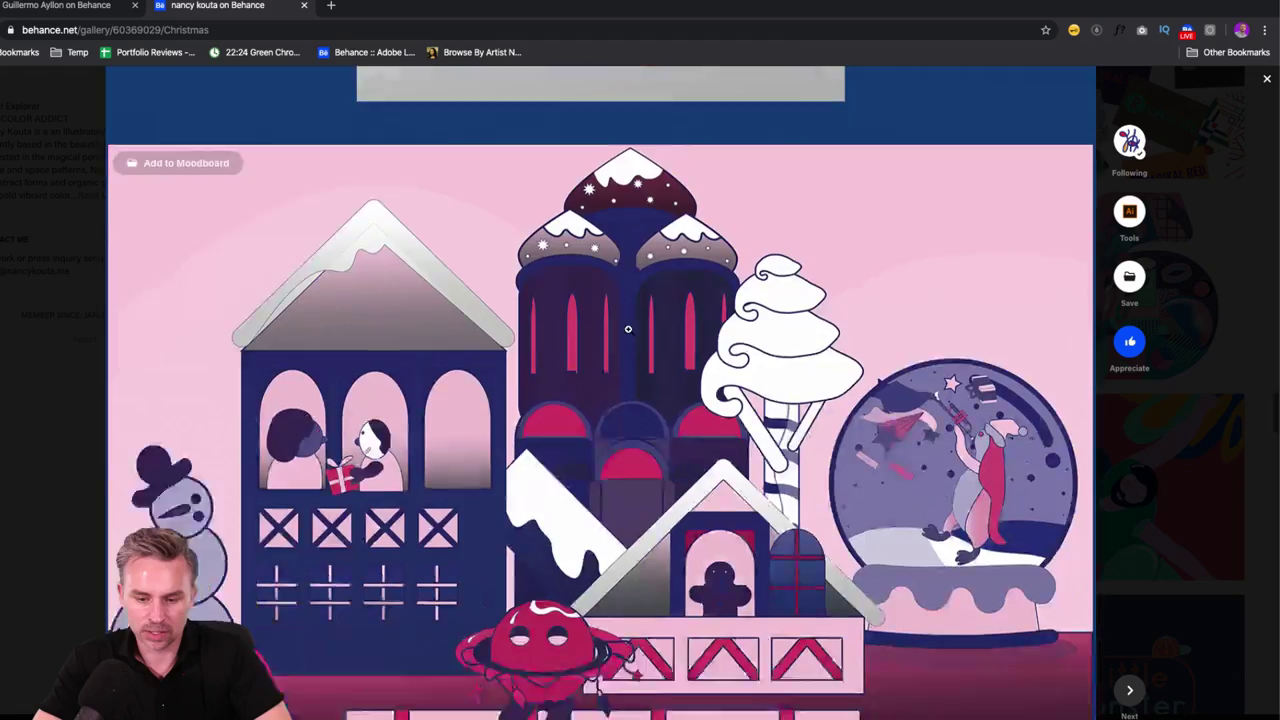
{"action": "scroll", "coordinate": [636, 391], "scroll_direction": "up", "scroll_amount": 1}
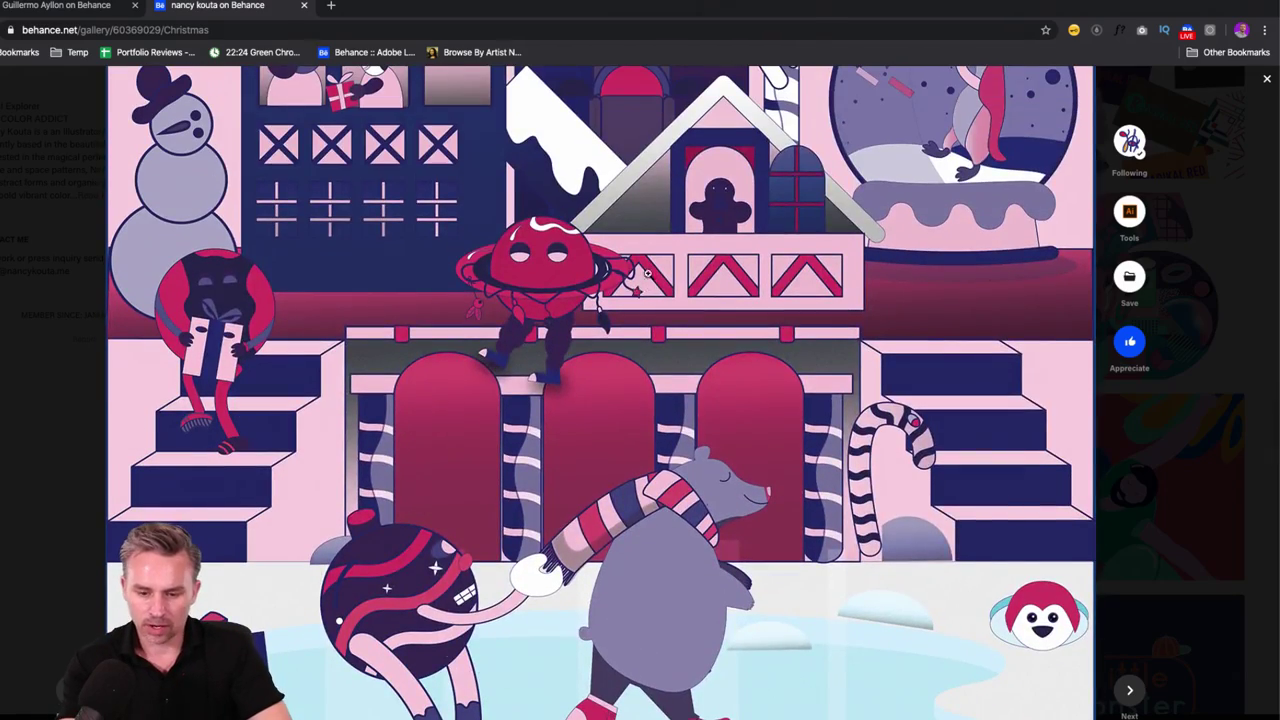
Step: Magnify the bear-and-scarf and snow globe details, then close the Christmas project
{"action": "left_click", "coordinate": [647, 272]}
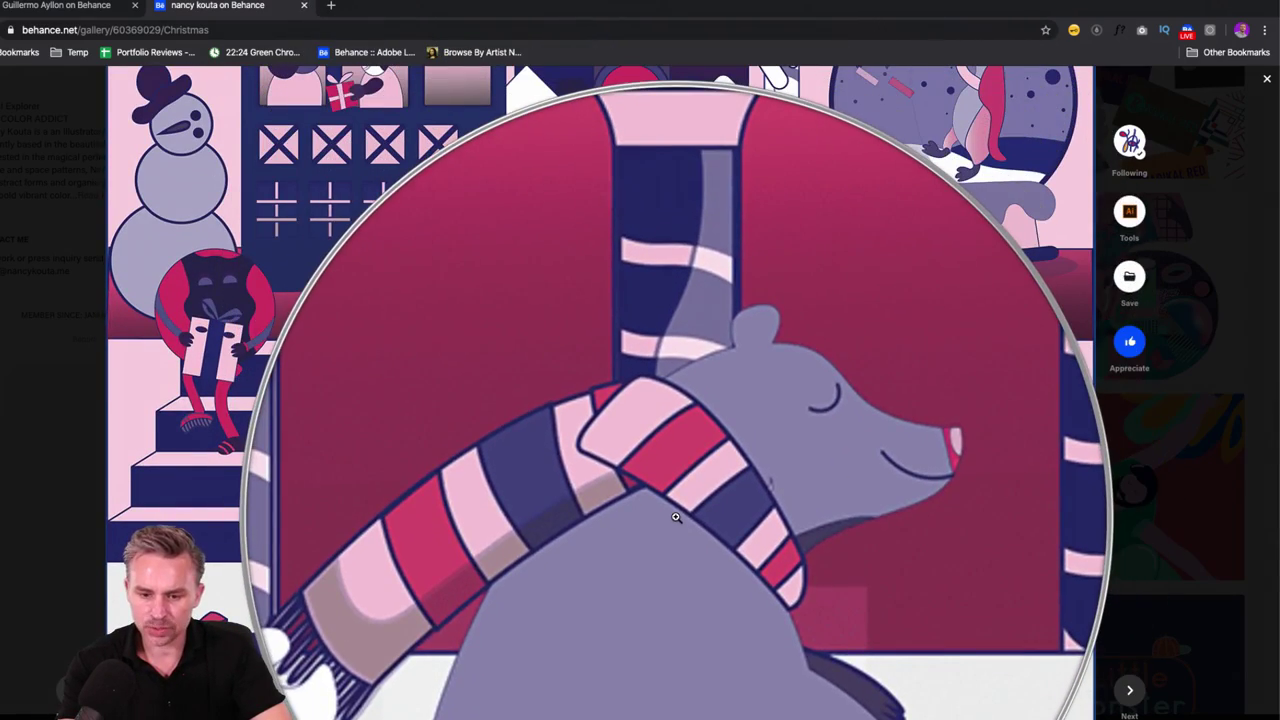
{"action": "left_click", "coordinate": [676, 517]}
{"action": "scroll", "coordinate": [857, 147], "scroll_direction": "up", "scroll_amount": 3}
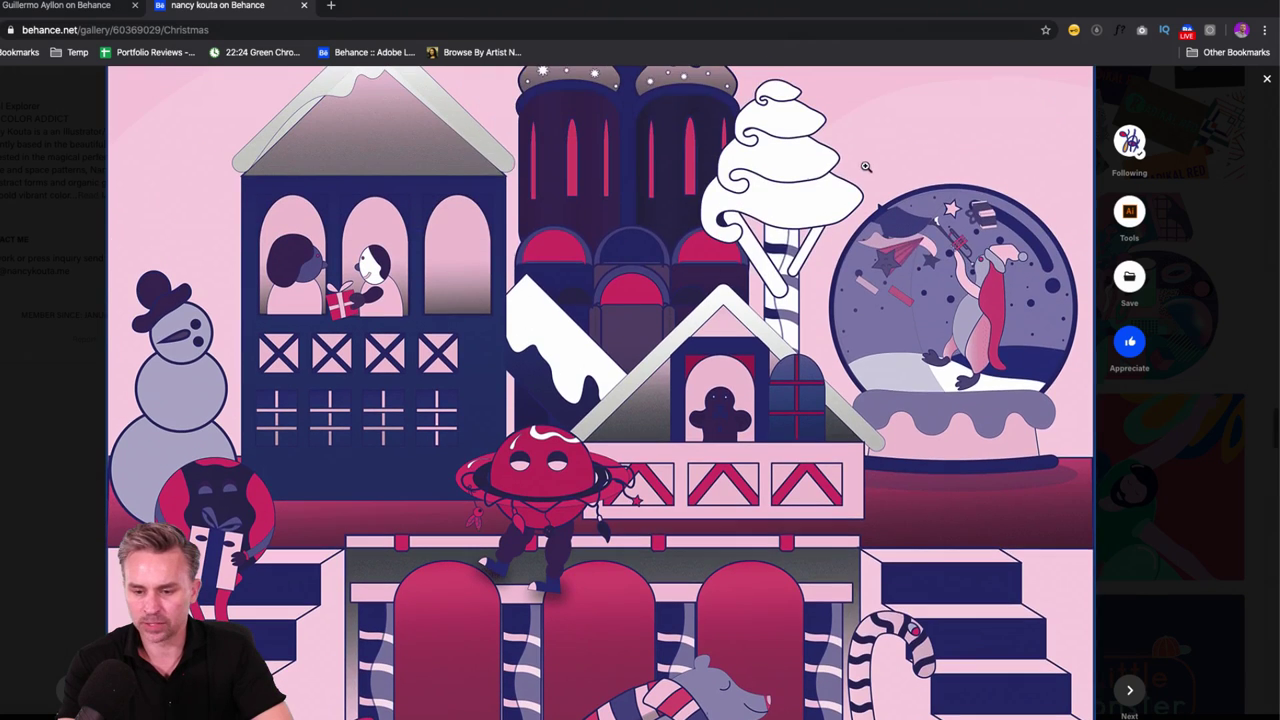
{"action": "left_click", "coordinate": [866, 167]}
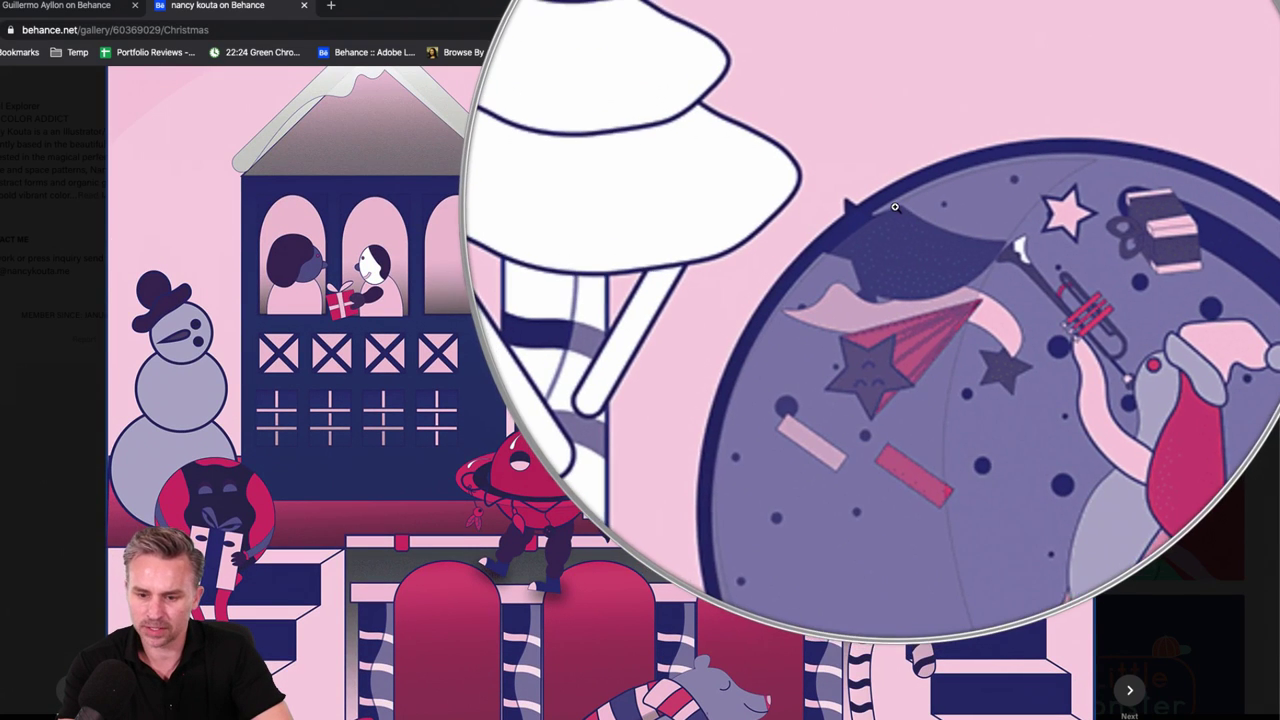
{"action": "left_click", "coordinate": [884, 207]}
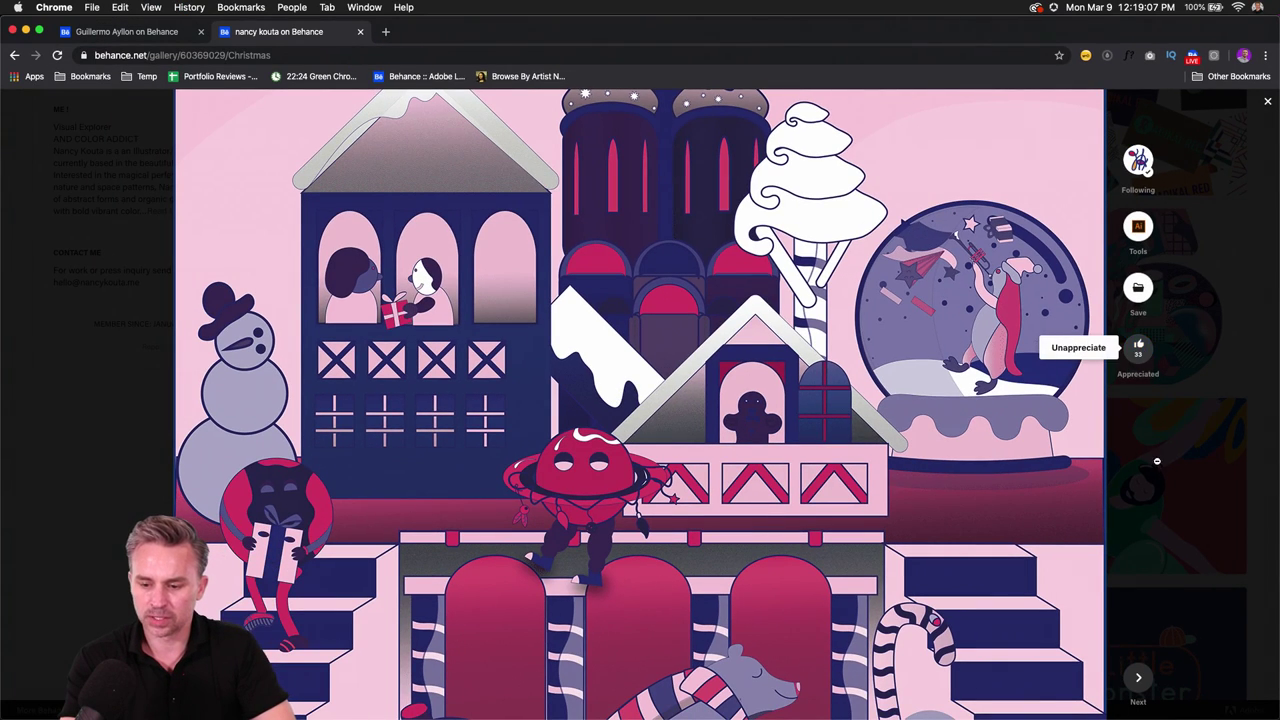
{"action": "left_click", "coordinate": [1160, 466]}
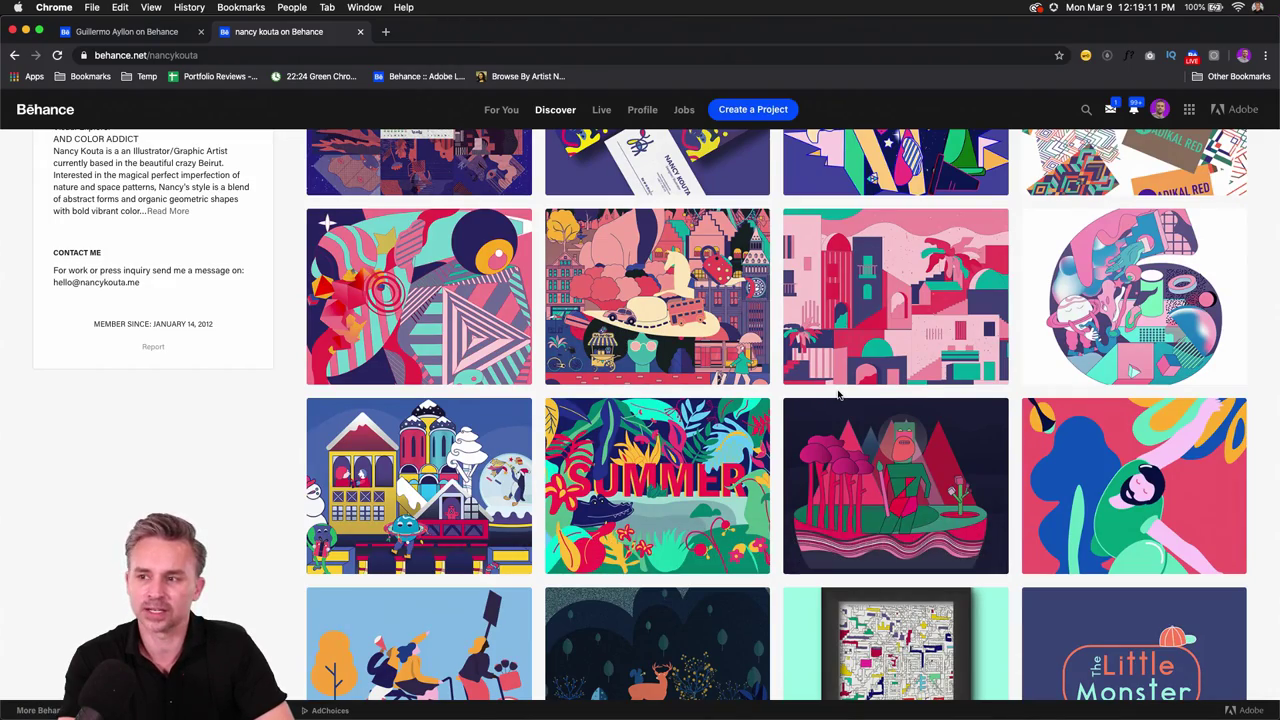
Step: Scroll the illustrator's profile grid back up and open the Wine It project
{"action": "scroll", "coordinate": [838, 394], "scroll_direction": "down", "scroll_amount": 3}
{"action": "scroll", "coordinate": [838, 394], "scroll_direction": "up", "scroll_amount": 4}
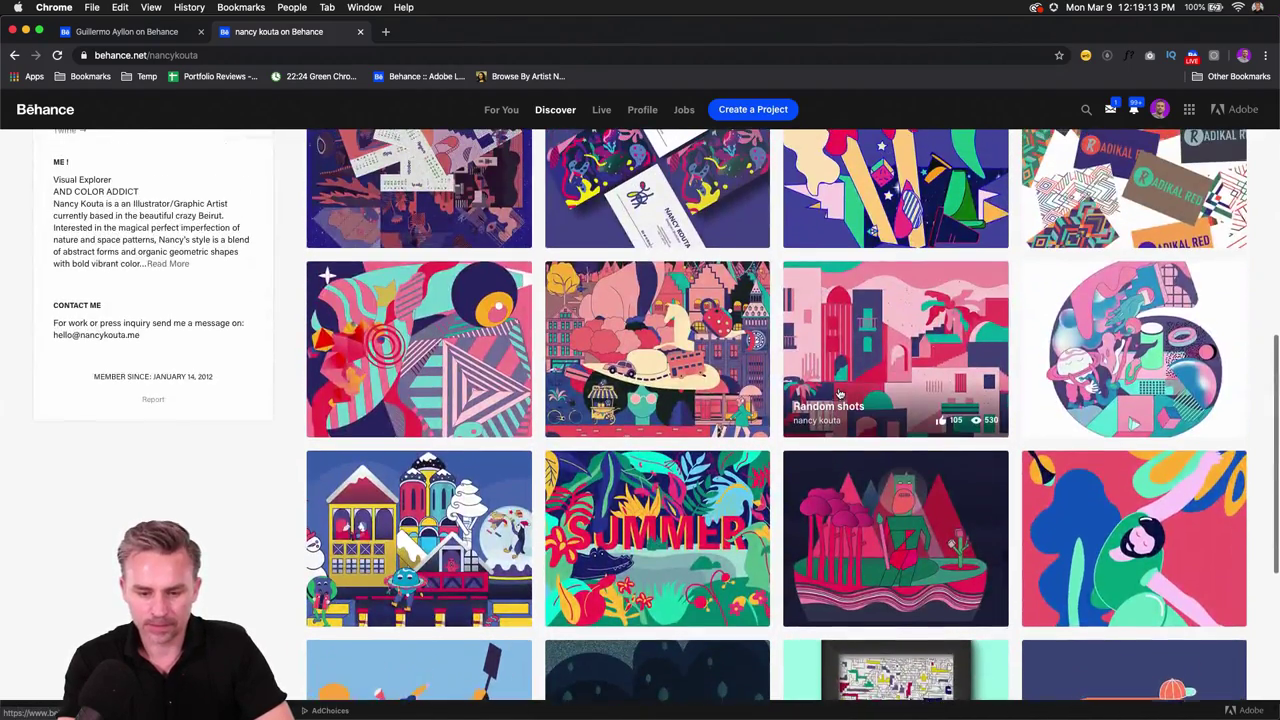
{"action": "scroll", "coordinate": [840, 394], "scroll_direction": "up", "scroll_amount": 5}
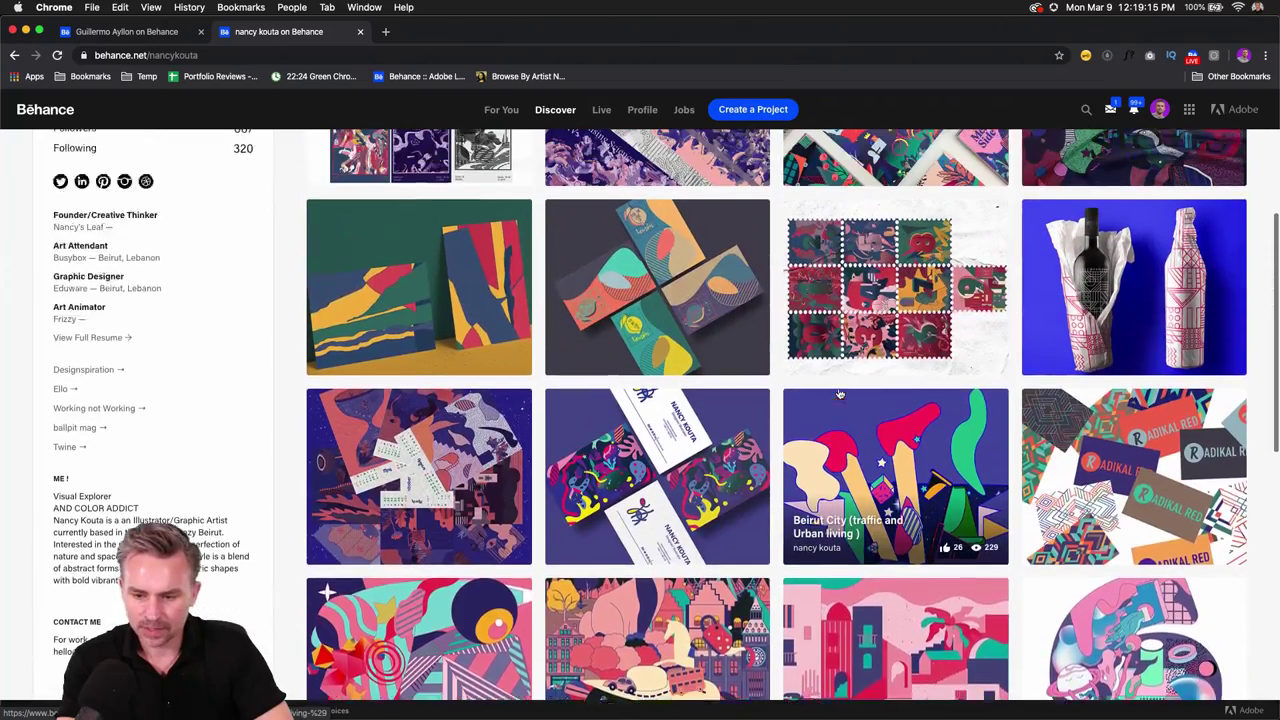
{"action": "scroll", "coordinate": [840, 394], "scroll_direction": "up", "scroll_amount": 2}
{"action": "left_click", "coordinate": [1096, 390]}
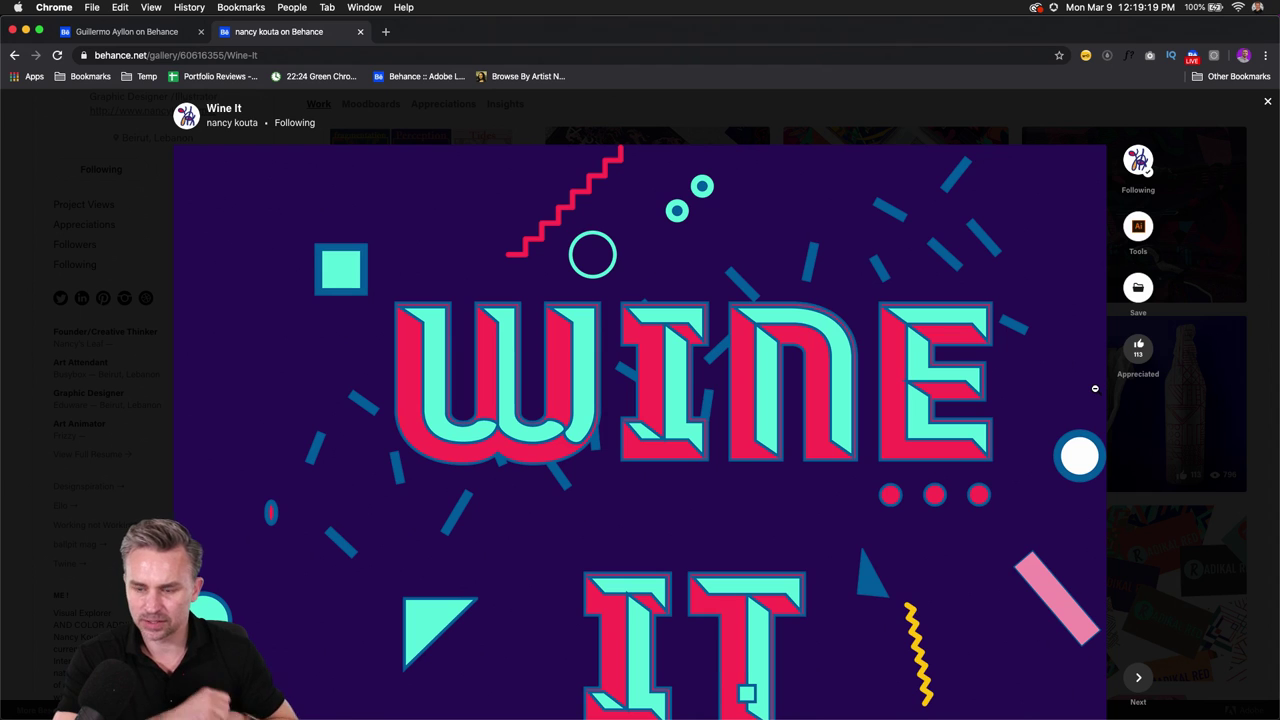
Step: Scroll through the first part of the Wine It packaging images
{"action": "scroll", "coordinate": [826, 406], "scroll_direction": "down", "scroll_amount": 2}
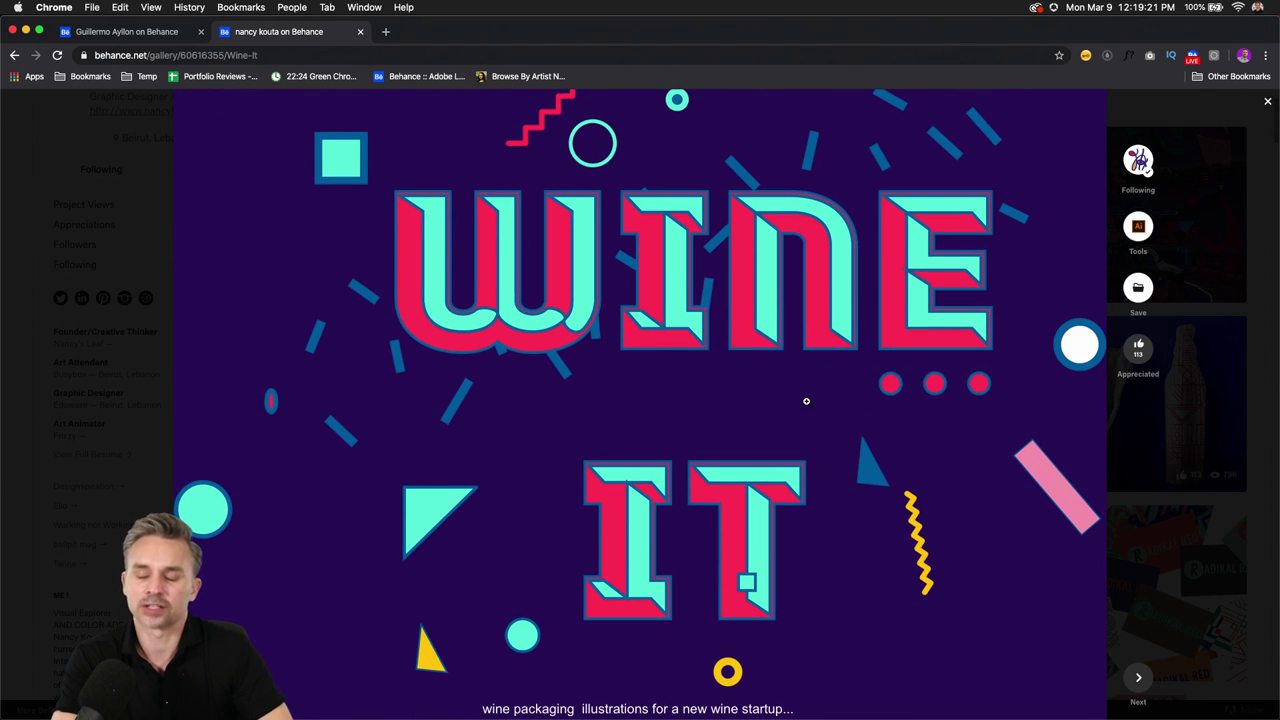
{"action": "scroll", "coordinate": [807, 396], "scroll_direction": "down", "scroll_amount": 5}
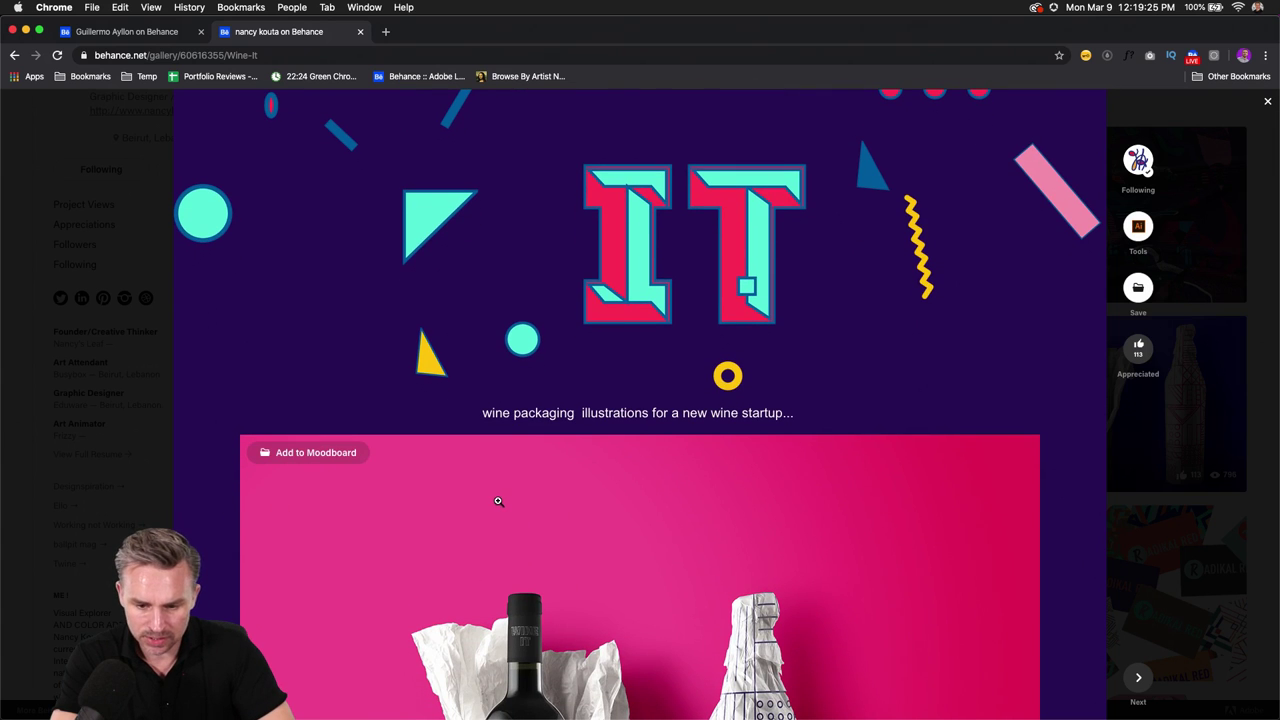
{"action": "scroll", "coordinate": [498, 501], "scroll_direction": "up", "scroll_amount": 3}
{"action": "scroll", "coordinate": [491, 496], "scroll_direction": "down", "scroll_amount": 7}
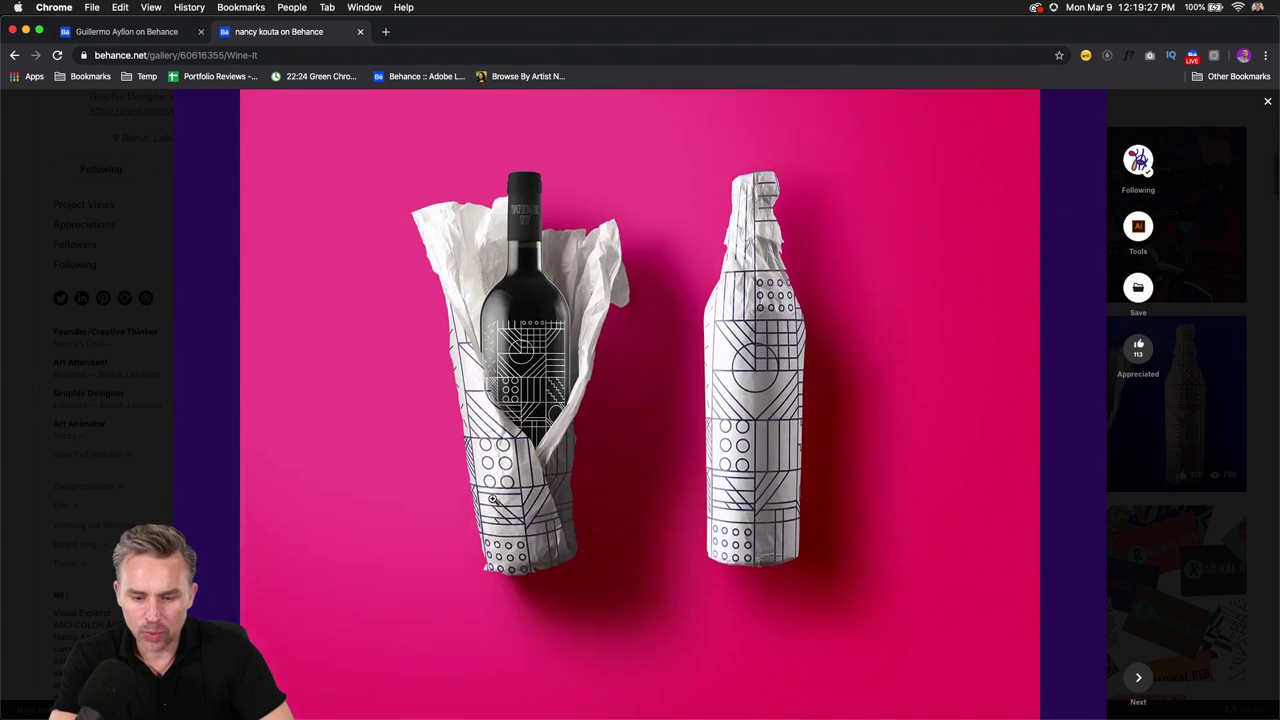
{"action": "scroll", "coordinate": [491, 498], "scroll_direction": "up", "scroll_amount": 1}
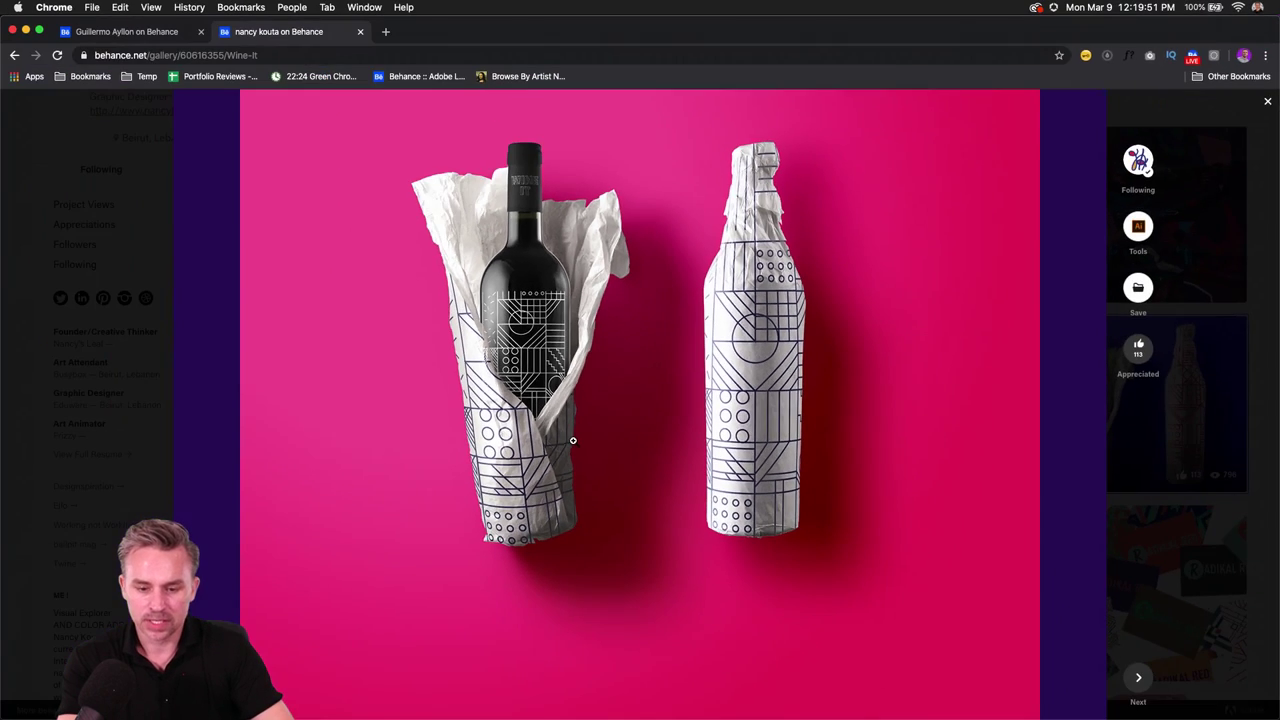
{"action": "scroll", "coordinate": [489, 436], "scroll_direction": "down", "scroll_amount": 5}
{"action": "scroll", "coordinate": [582, 448], "scroll_direction": "up", "scroll_amount": 10}
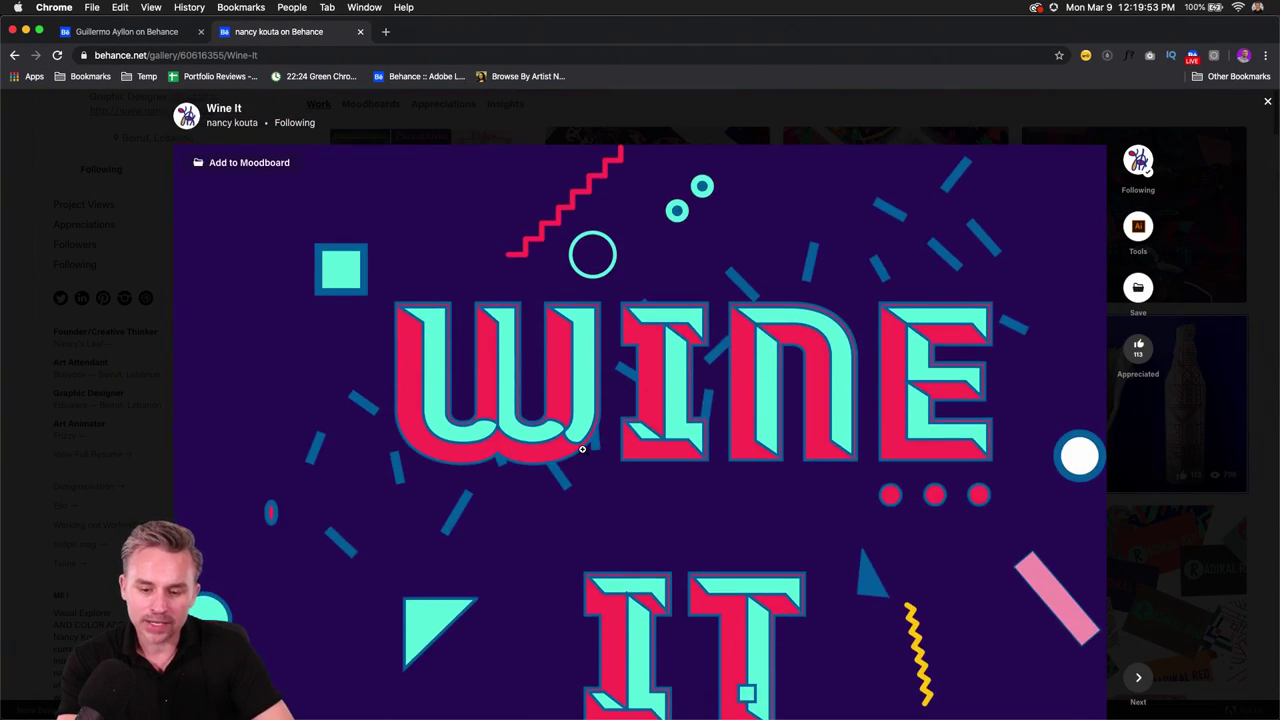
{"action": "scroll", "coordinate": [583, 448], "scroll_direction": "down", "scroll_amount": 7}
{"action": "scroll", "coordinate": [581, 457], "scroll_direction": "down", "scroll_amount": 2}
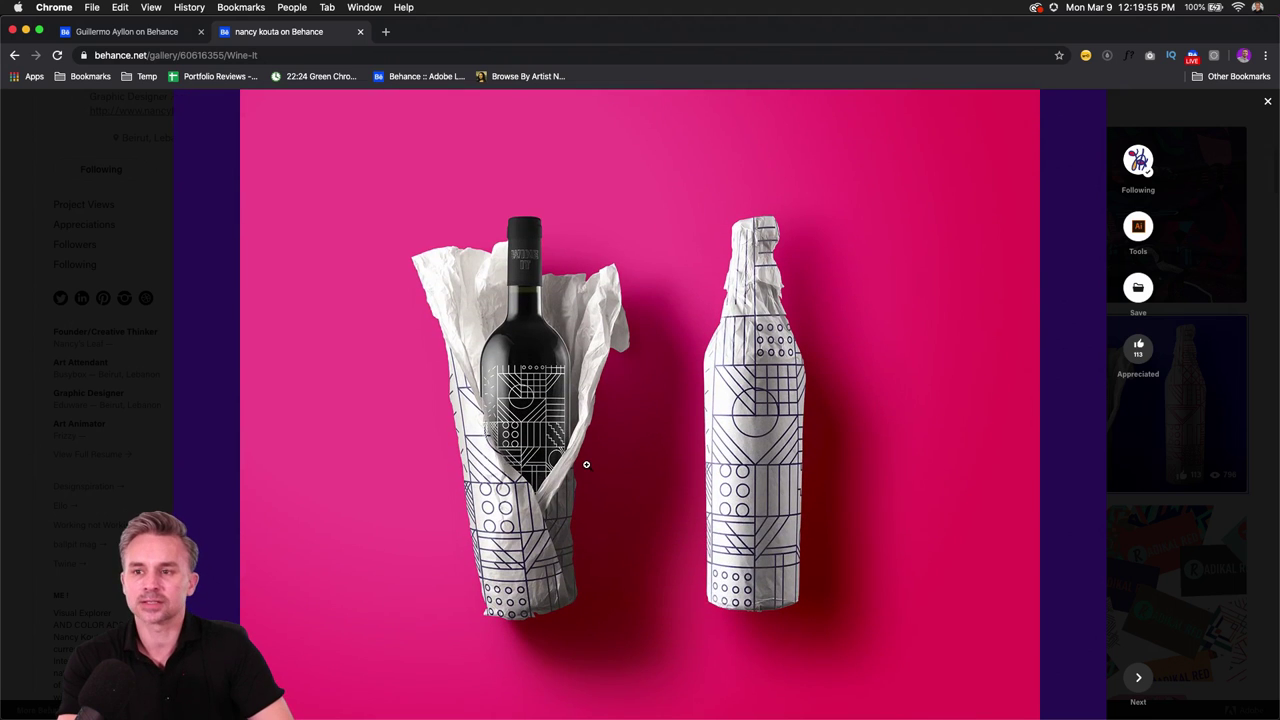
{"action": "scroll", "coordinate": [586, 464], "scroll_direction": "down", "scroll_amount": 1}
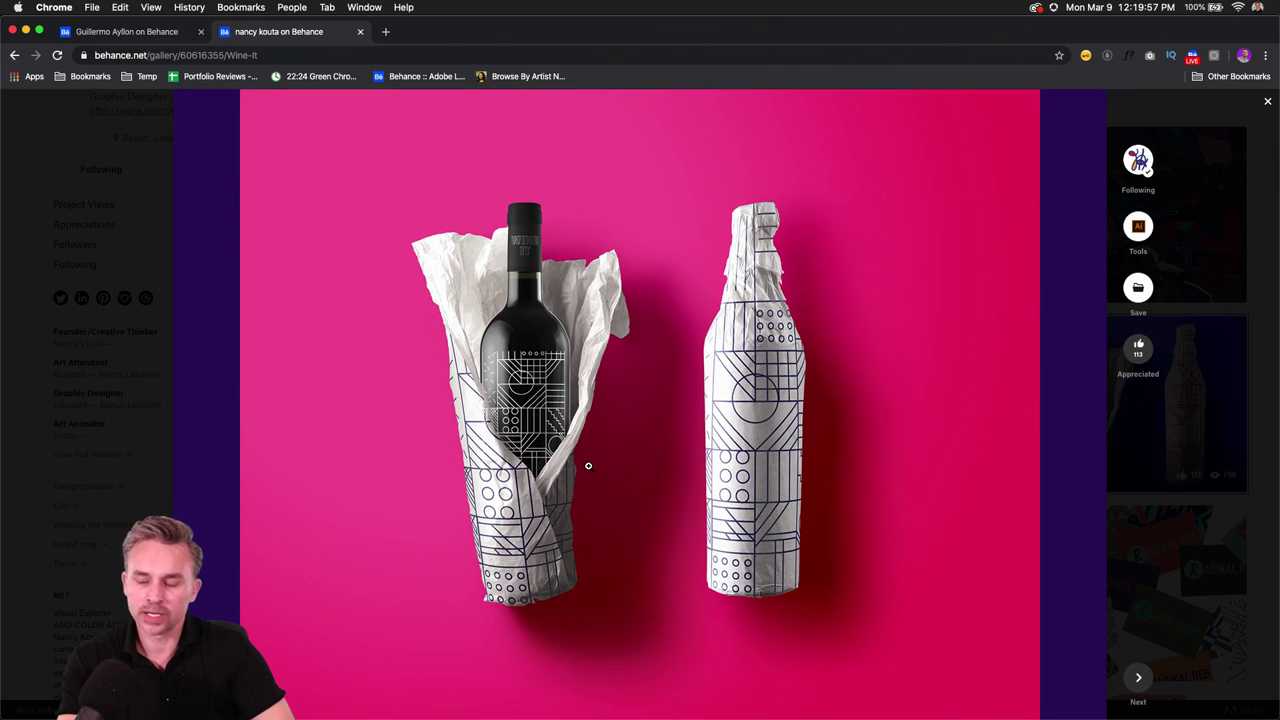
{"action": "scroll", "coordinate": [618, 469], "scroll_direction": "down", "scroll_amount": 10}
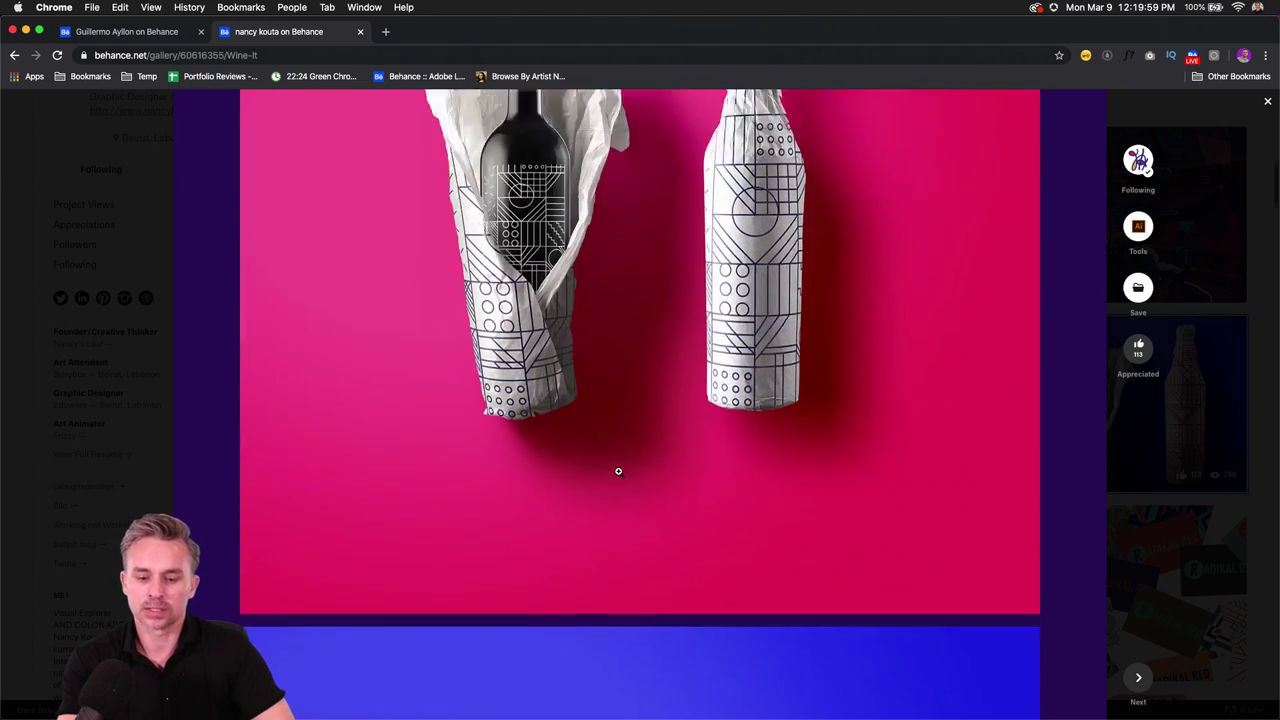
{"action": "scroll", "coordinate": [615, 478], "scroll_direction": "up", "scroll_amount": 1}
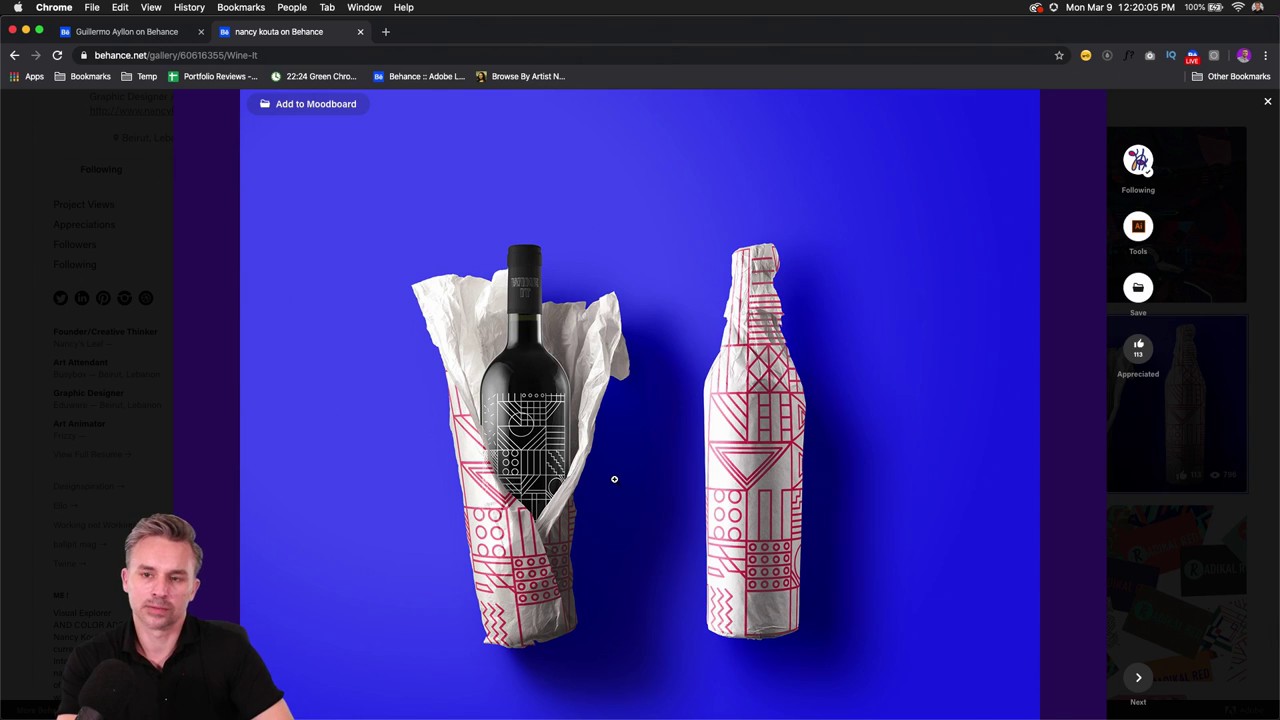
{"action": "scroll", "coordinate": [614, 479], "scroll_direction": "down", "scroll_amount": 2}
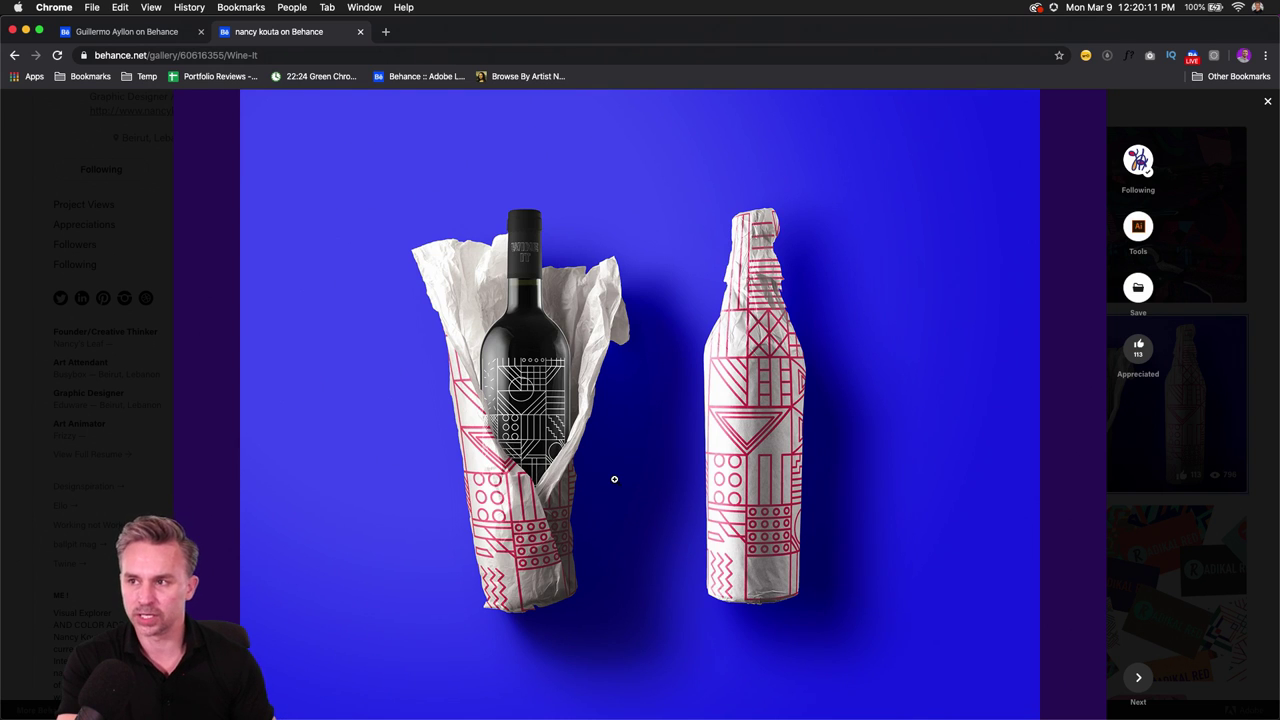
{"action": "scroll", "coordinate": [614, 479], "scroll_direction": "down", "scroll_amount": 10}
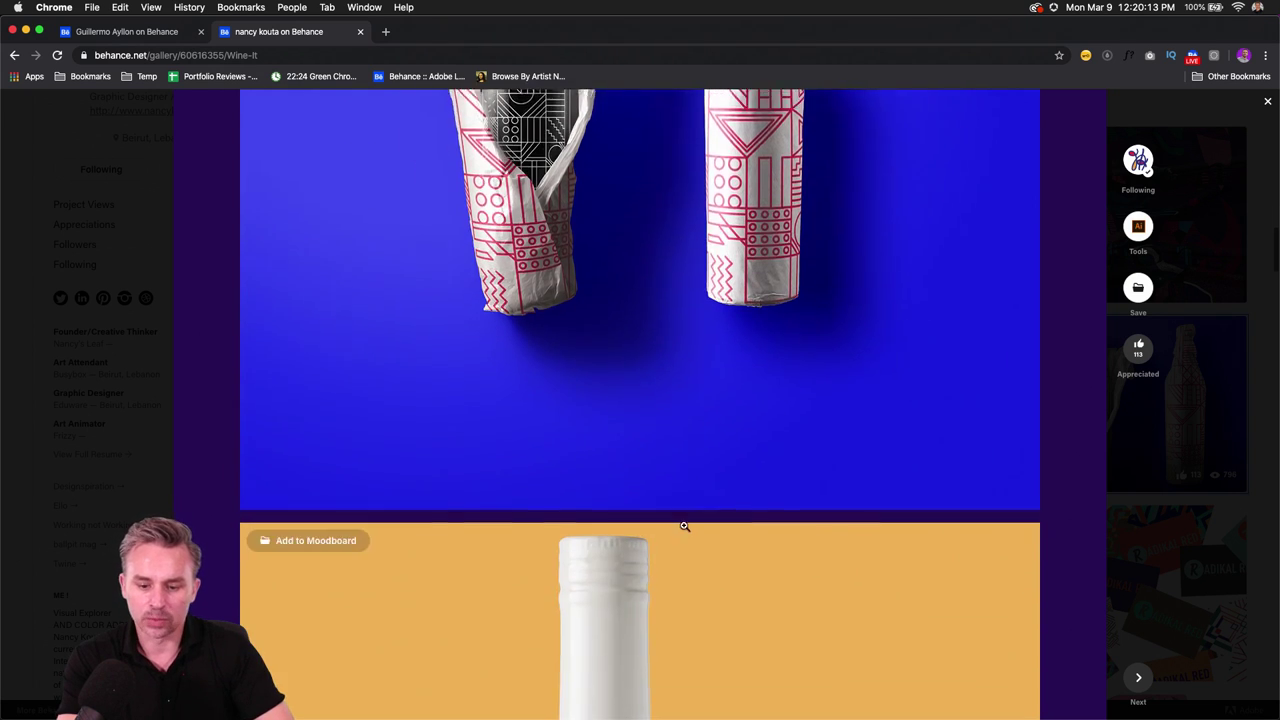
{"action": "scroll", "coordinate": [701, 548], "scroll_direction": "up", "scroll_amount": 1}
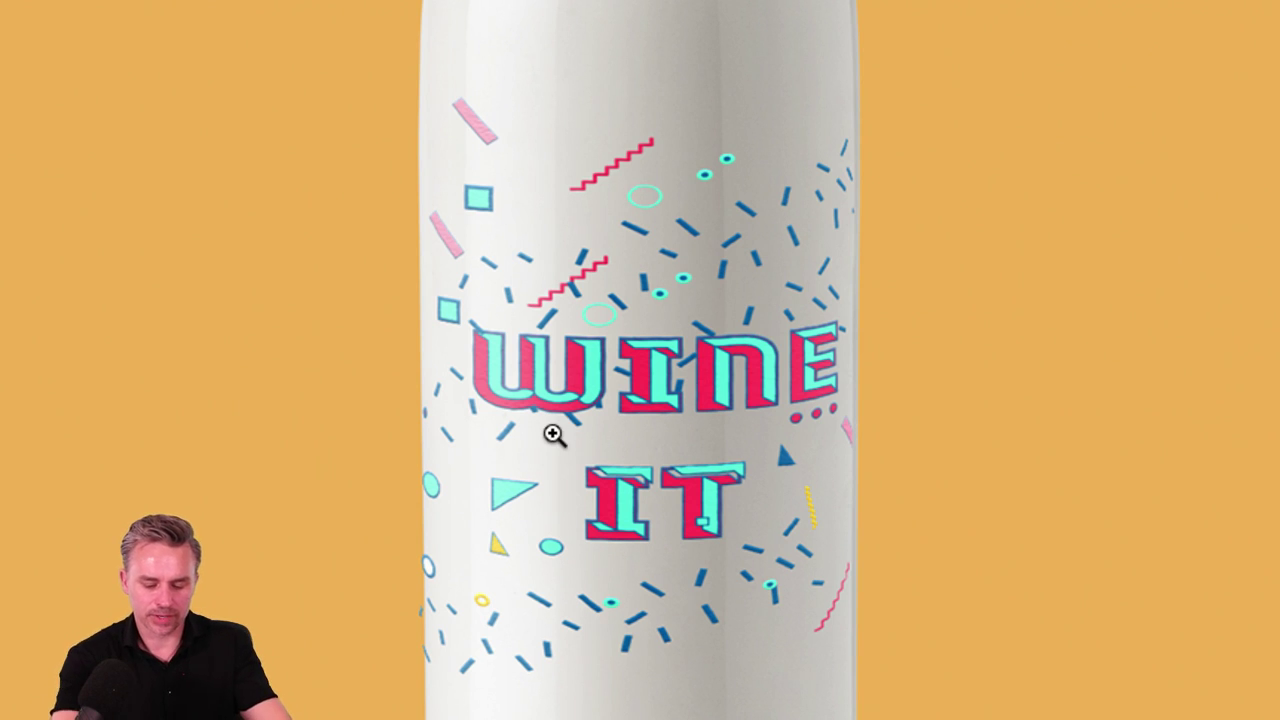
Step: Continue down the Wine It project to the 'Thank You for Watching' footer and Appreciate button
{"action": "scroll", "coordinate": [560, 432], "scroll_direction": "down", "scroll_amount": 5}
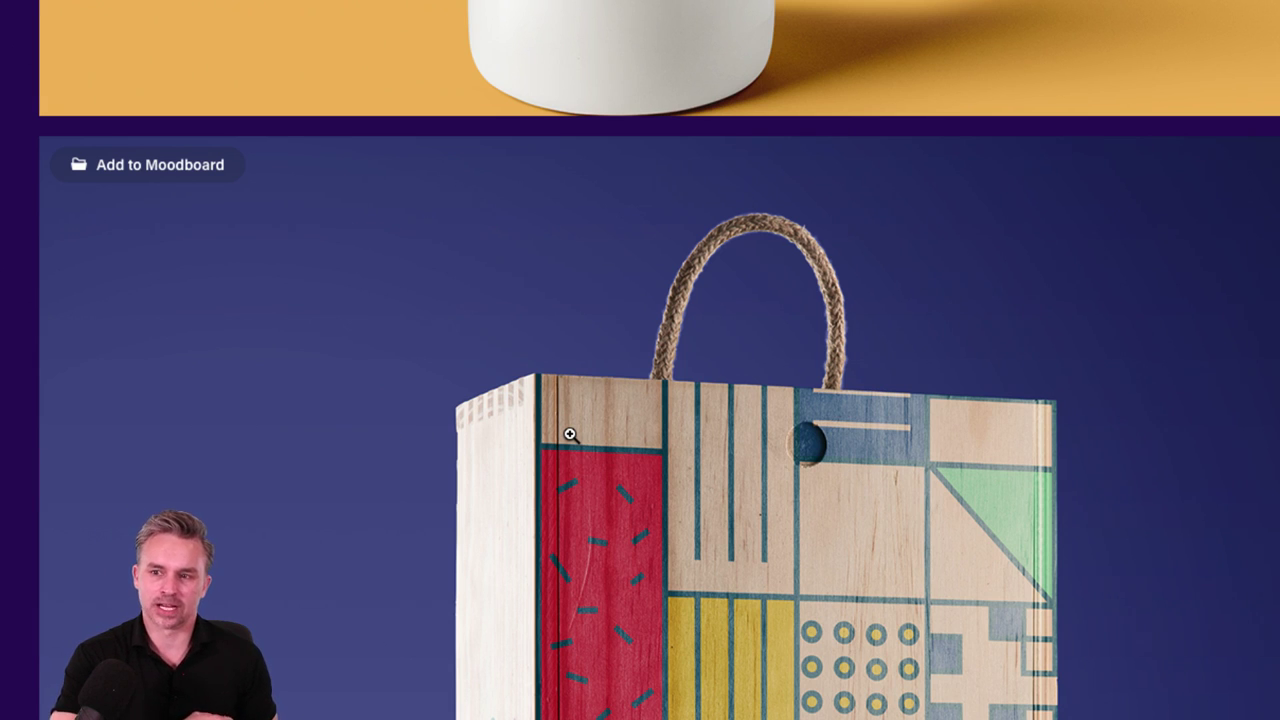
{"action": "scroll", "coordinate": [551, 486], "scroll_direction": "down", "scroll_amount": 5}
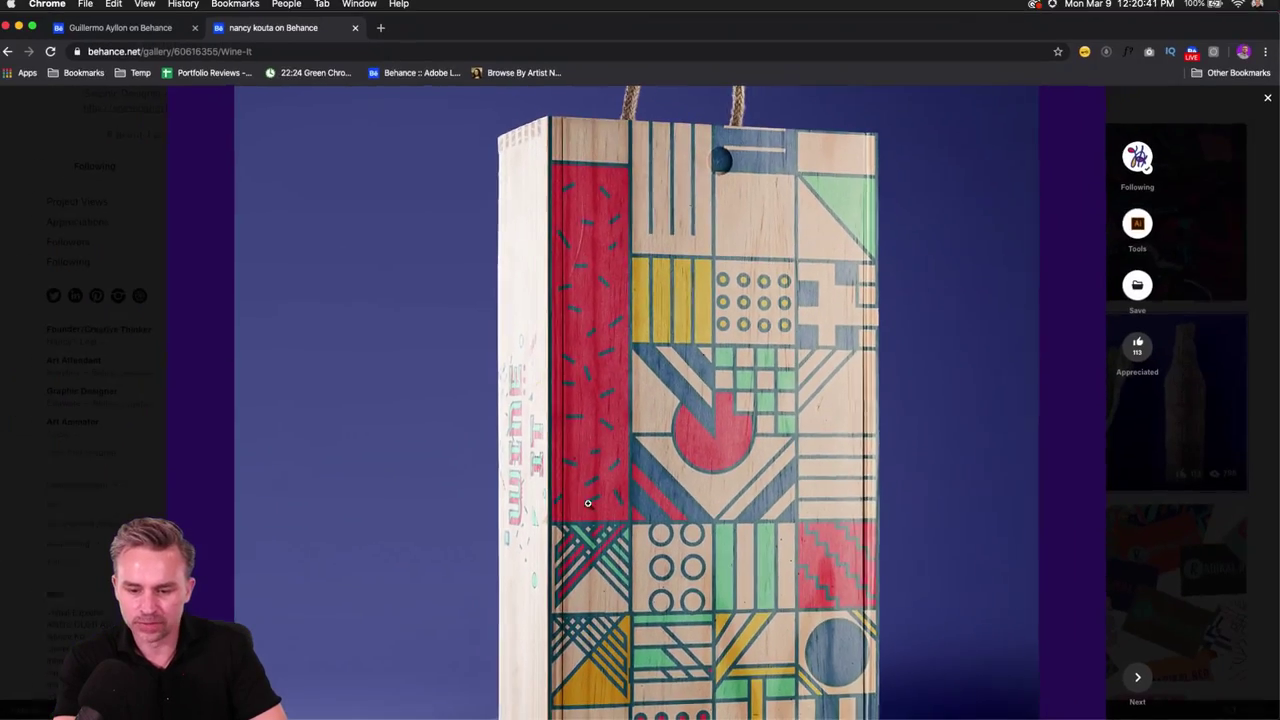
{"action": "scroll", "coordinate": [728, 486], "scroll_direction": "down", "scroll_amount": 5}
{"action": "scroll", "coordinate": [718, 491], "scroll_direction": "down", "scroll_amount": 7}
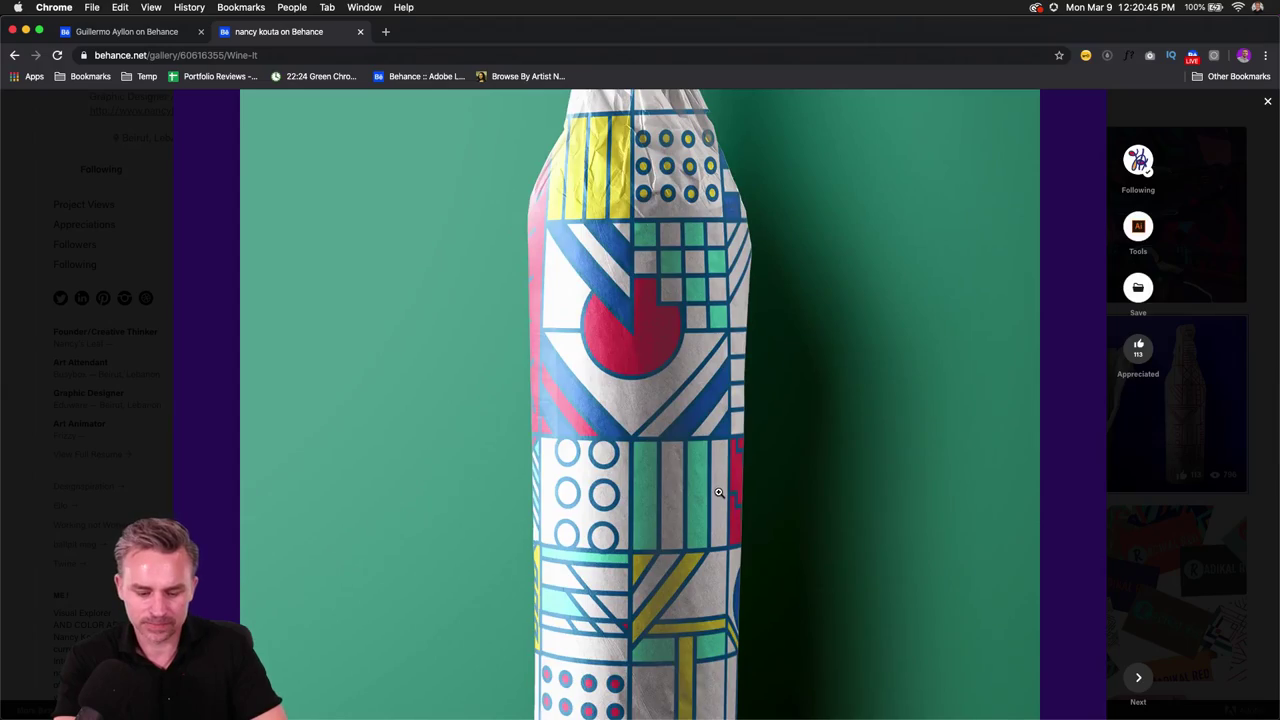
{"action": "scroll", "coordinate": [718, 492], "scroll_direction": "down", "scroll_amount": 12}
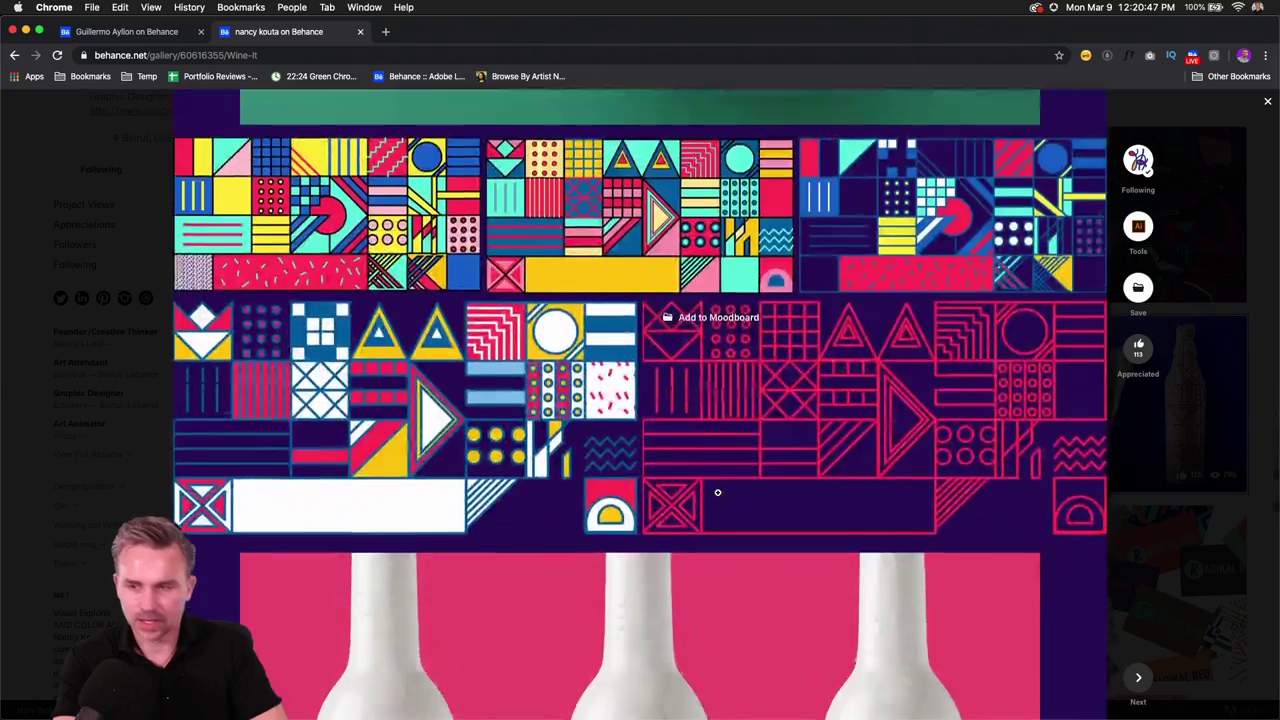
{"action": "scroll", "coordinate": [717, 492], "scroll_direction": "down", "scroll_amount": 10}
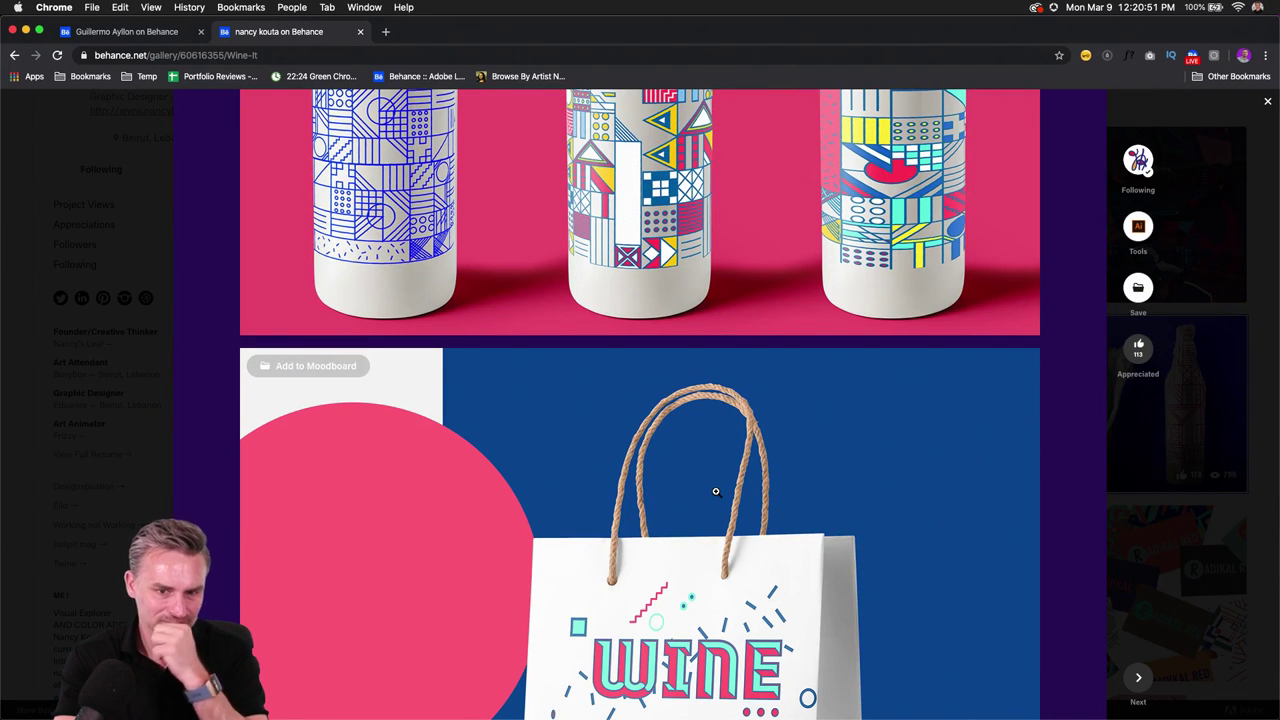
{"action": "scroll", "coordinate": [716, 492], "scroll_direction": "down", "scroll_amount": 5}
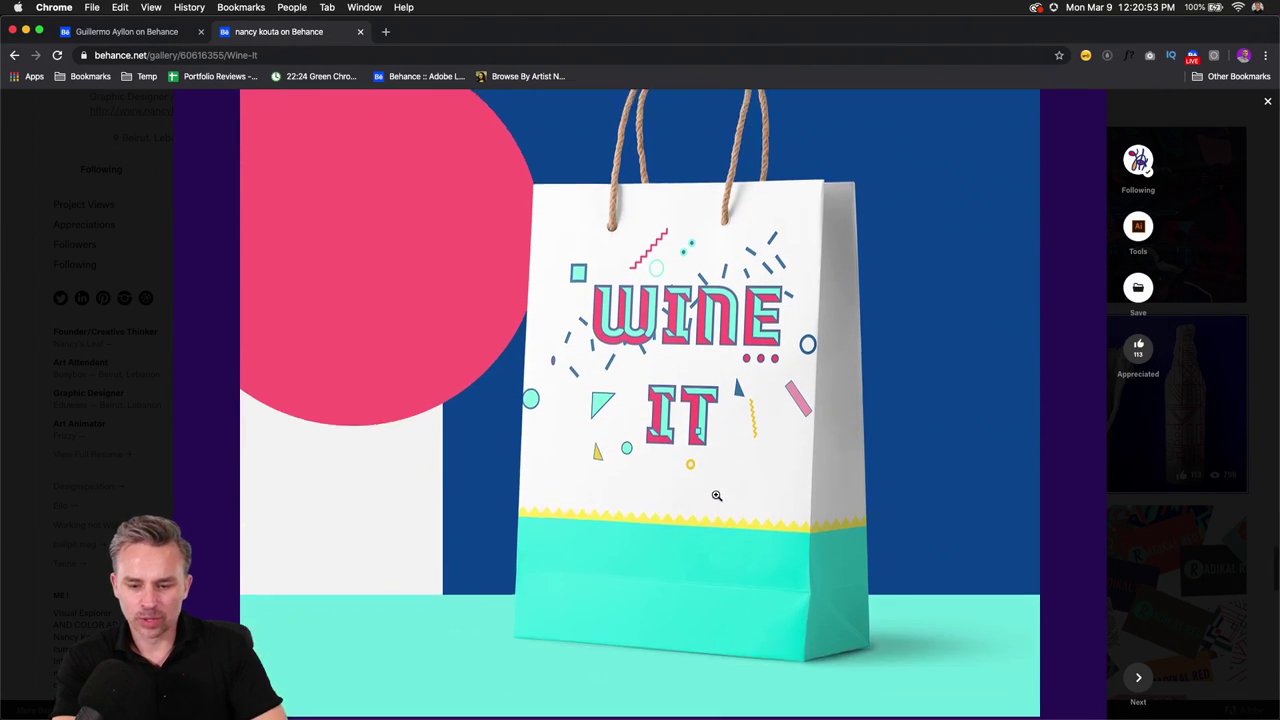
{"action": "scroll", "coordinate": [715, 493], "scroll_direction": "down", "scroll_amount": 6}
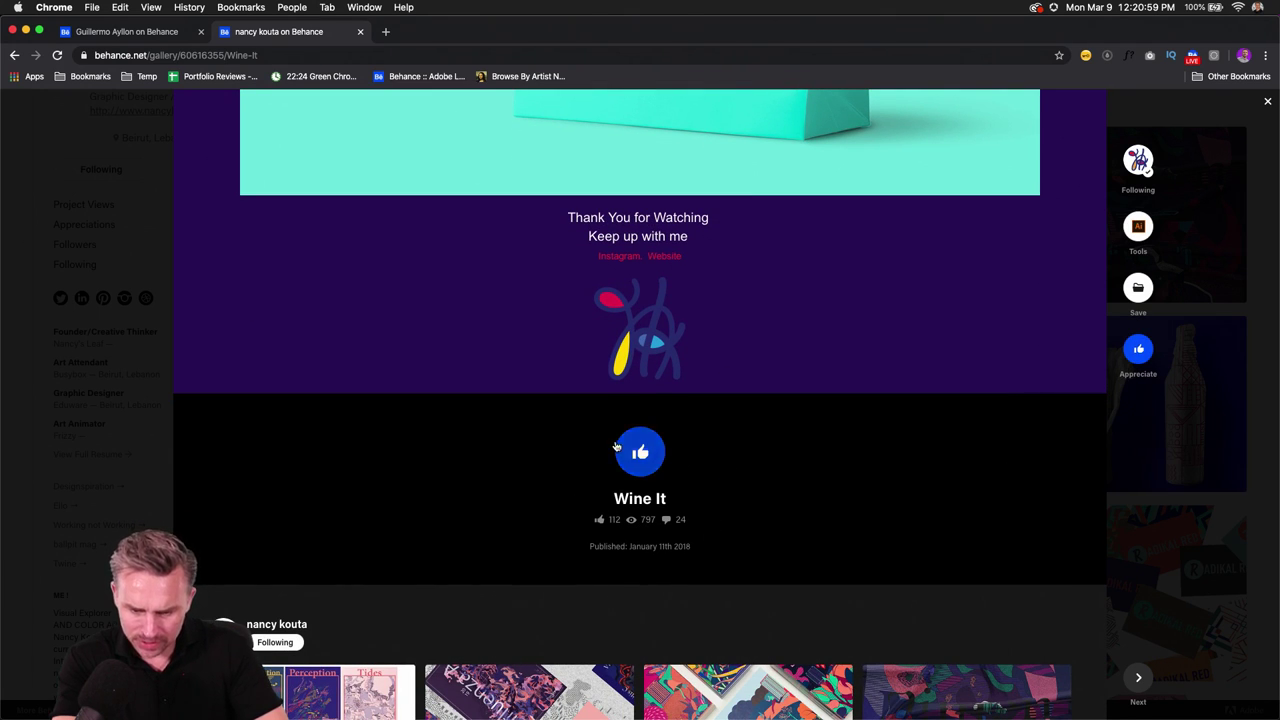
Step: Appreciate the Wine It project, then open Posters 30/30 and scroll its poster grid
{"action": "left_click", "coordinate": [640, 450]}
{"action": "left_click", "coordinate": [1190, 448]}
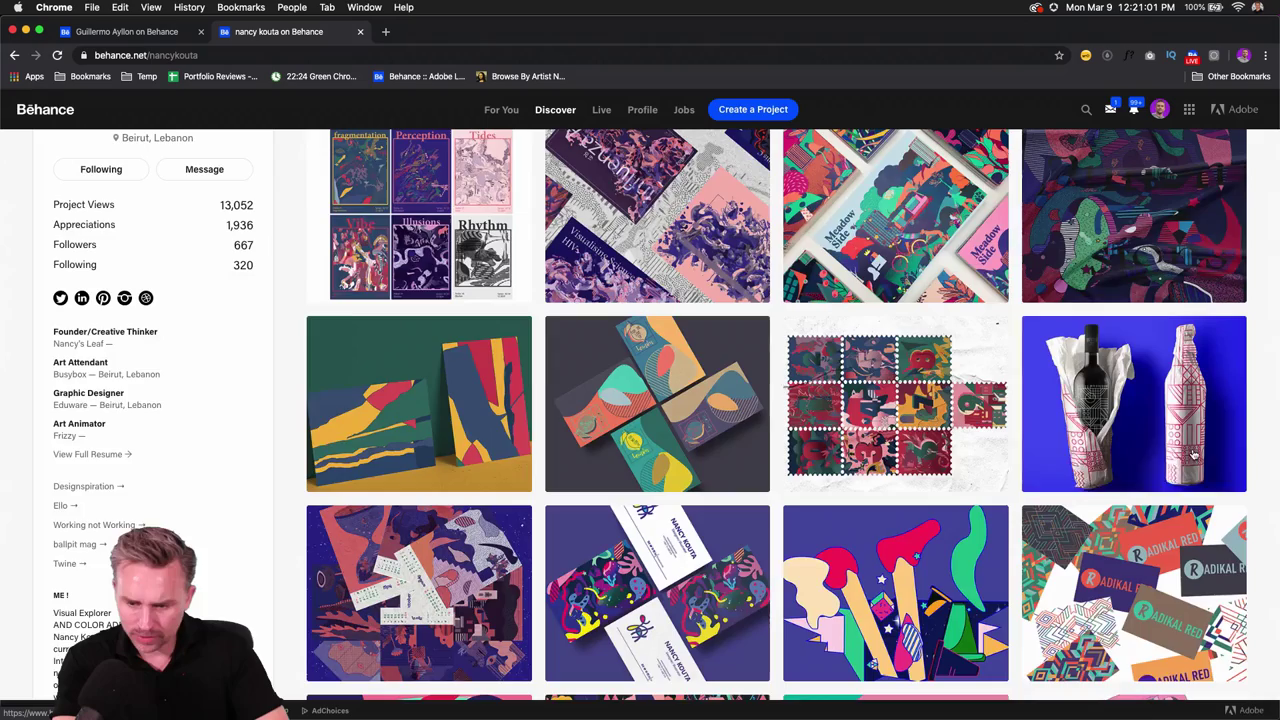
{"action": "scroll", "coordinate": [1154, 467], "scroll_direction": "up", "scroll_amount": 3}
{"action": "left_click", "coordinate": [420, 380]}
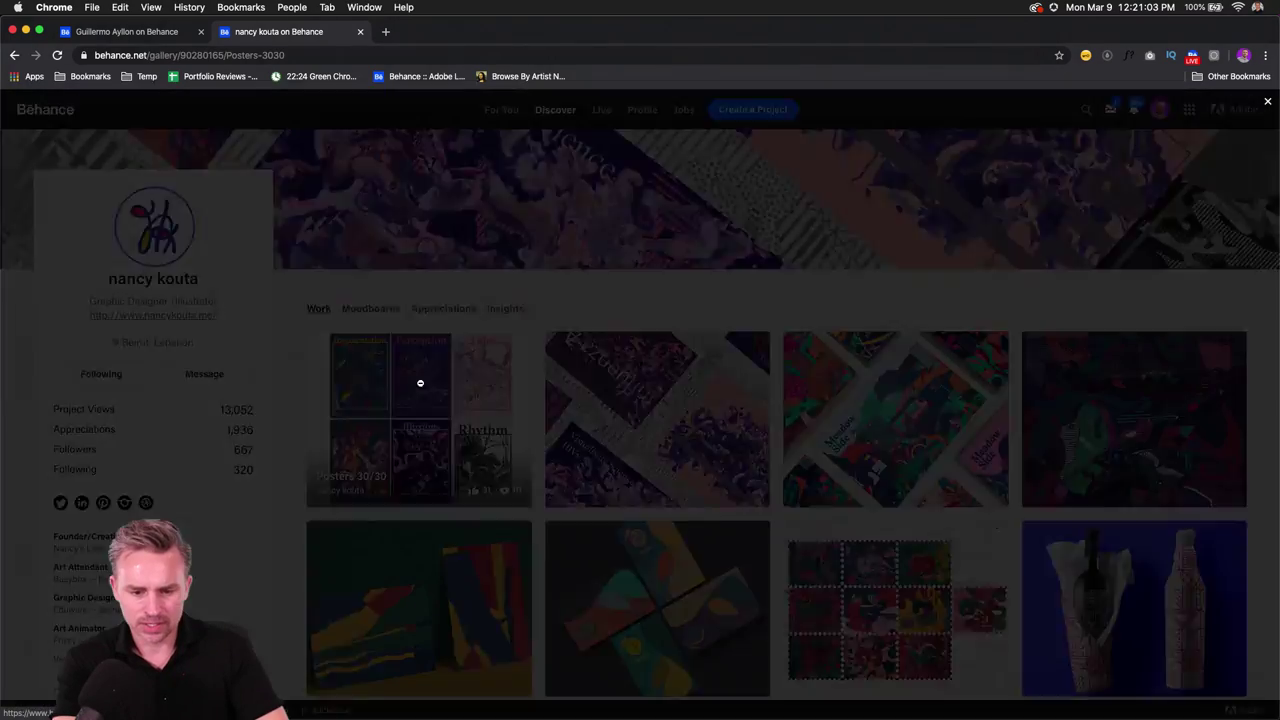
{"action": "scroll", "coordinate": [800, 400], "scroll_direction": "down", "scroll_amount": 3}
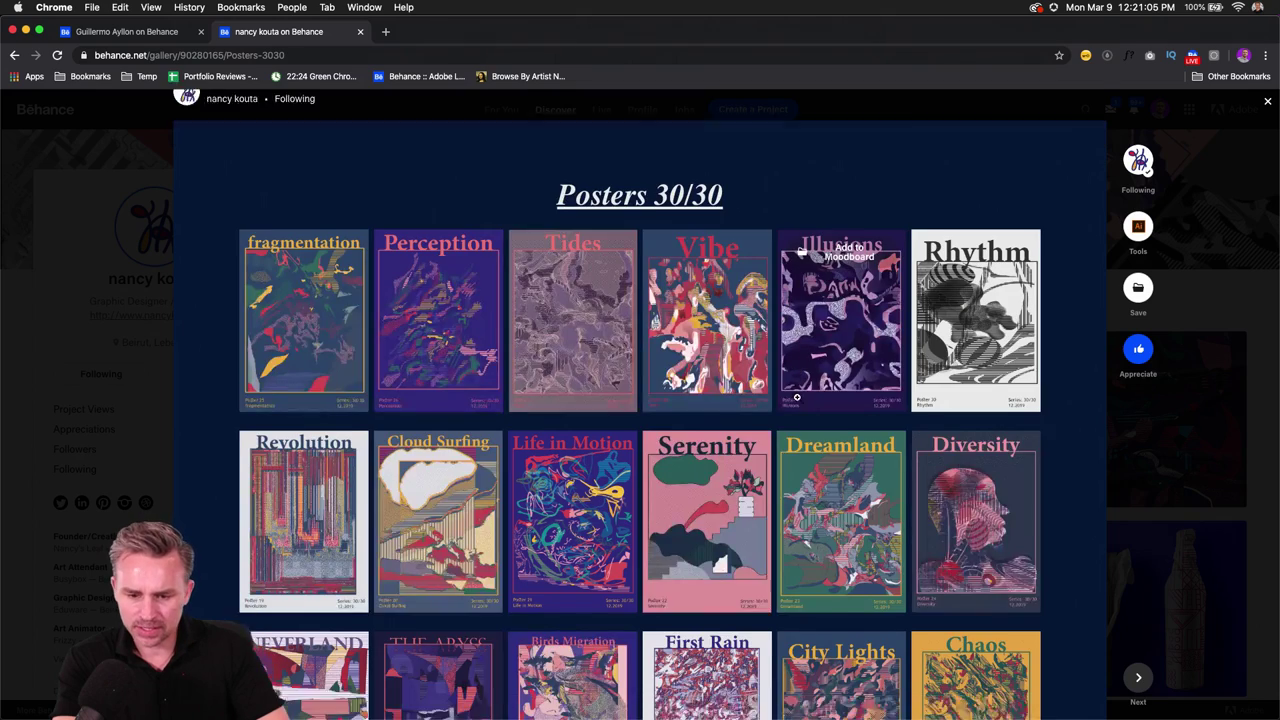
{"action": "scroll", "coordinate": [800, 402], "scroll_direction": "down", "scroll_amount": 1}
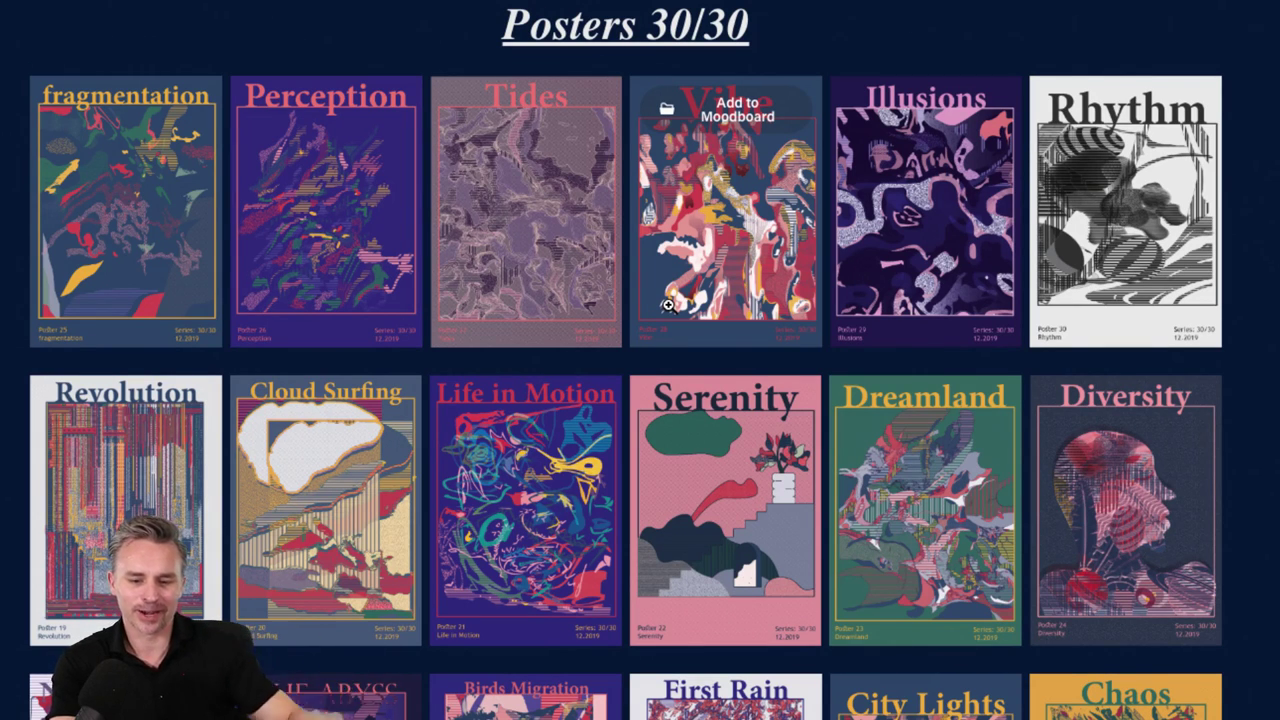
Step: Enlarge the Perception poster, step back to Fragmentation, then advance to Life in Motion
{"action": "left_click", "coordinate": [299, 231]}
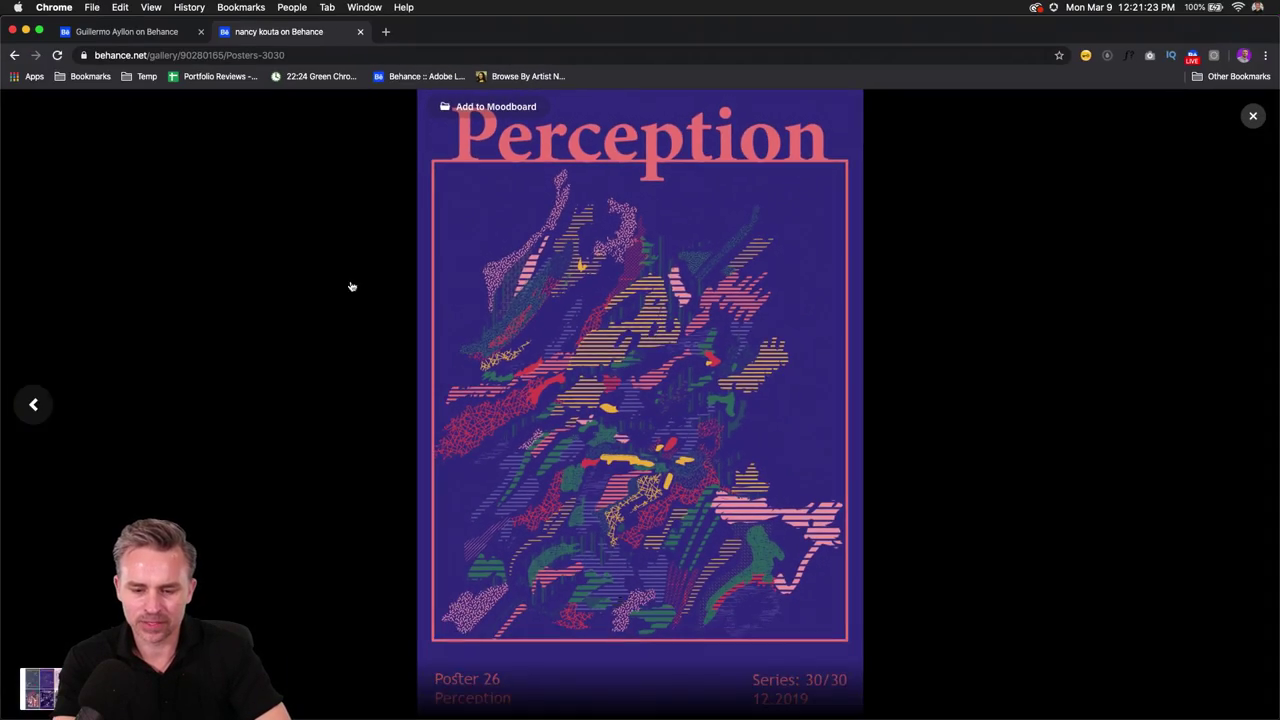
{"action": "key", "text": "Left"}
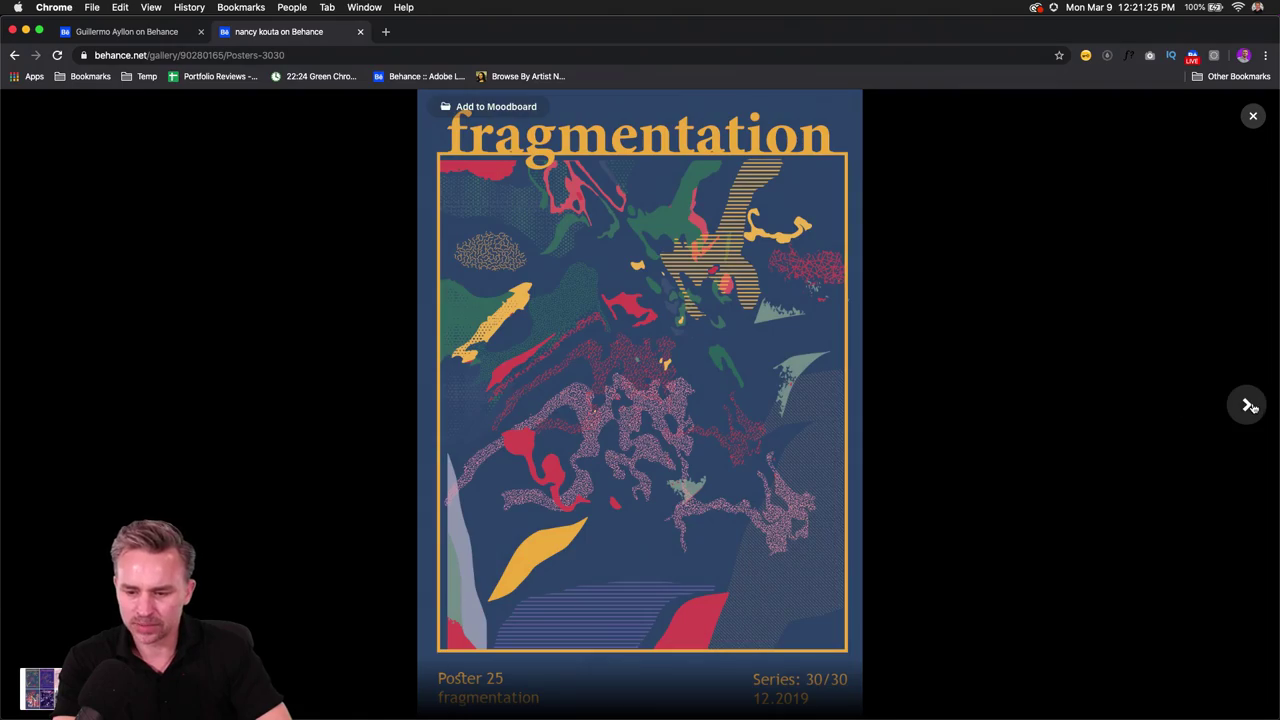
{"action": "left_click", "coordinate": [1247, 404]}
{"action": "left_click", "coordinate": [1248, 405]}
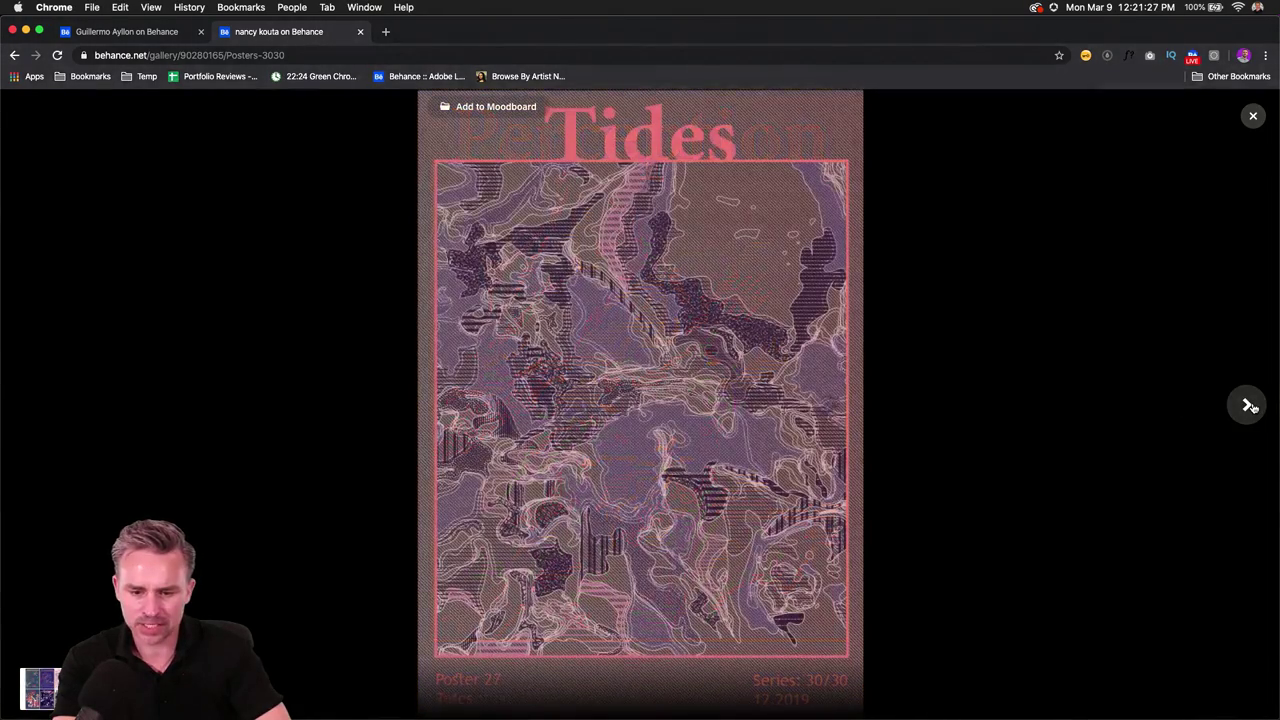
{"action": "left_click", "coordinate": [1248, 405]}
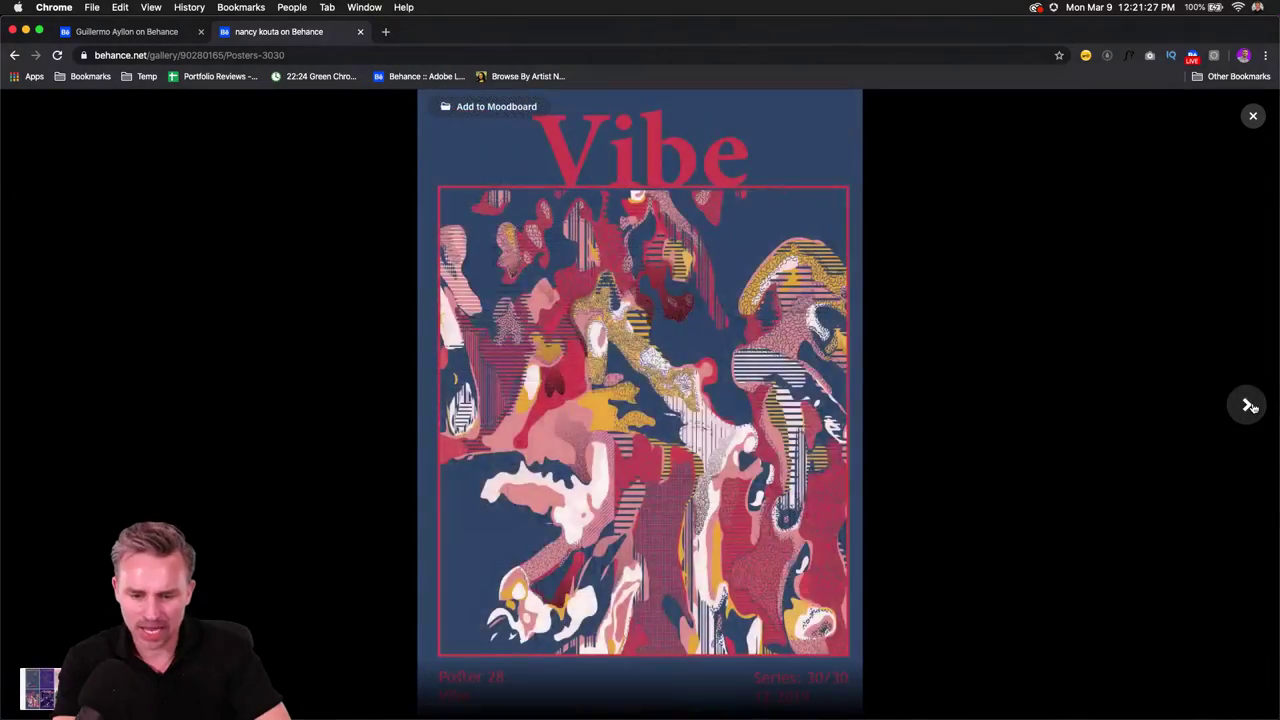
{"action": "left_click", "coordinate": [1248, 405]}
{"action": "left_click", "coordinate": [1248, 405]}
{"action": "left_click", "coordinate": [1248, 405]}
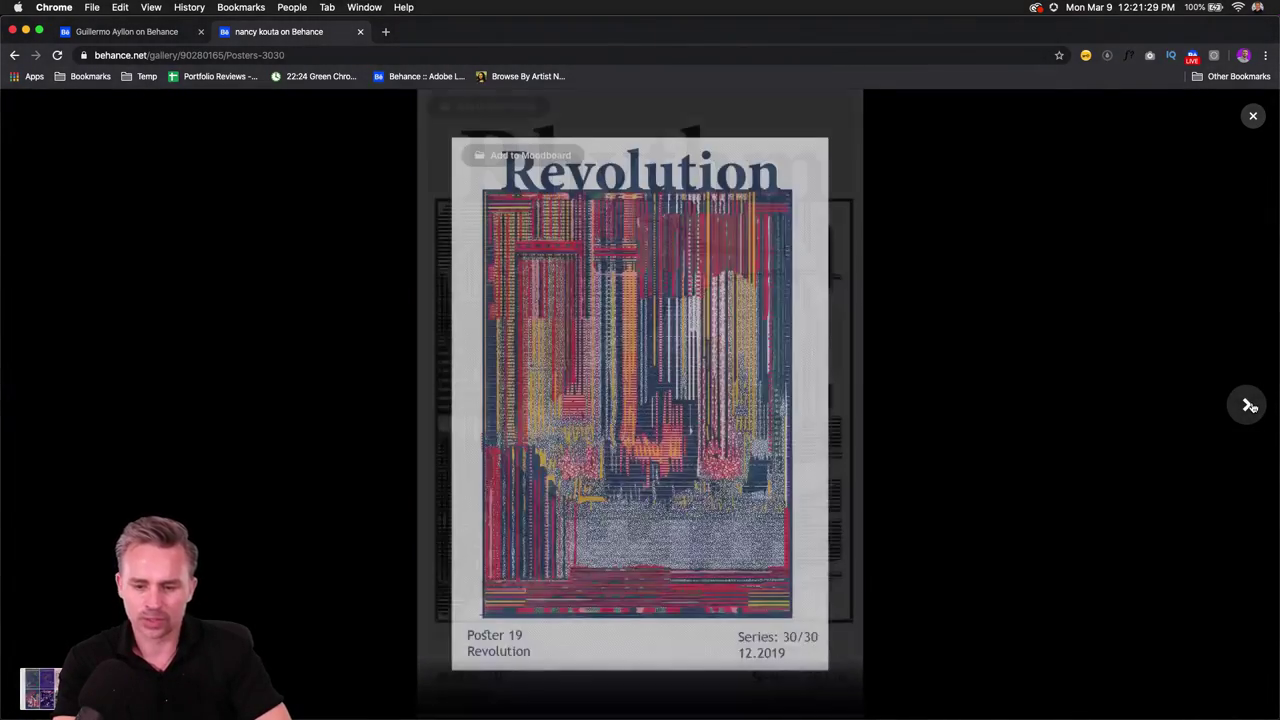
{"action": "left_click", "coordinate": [1248, 405]}
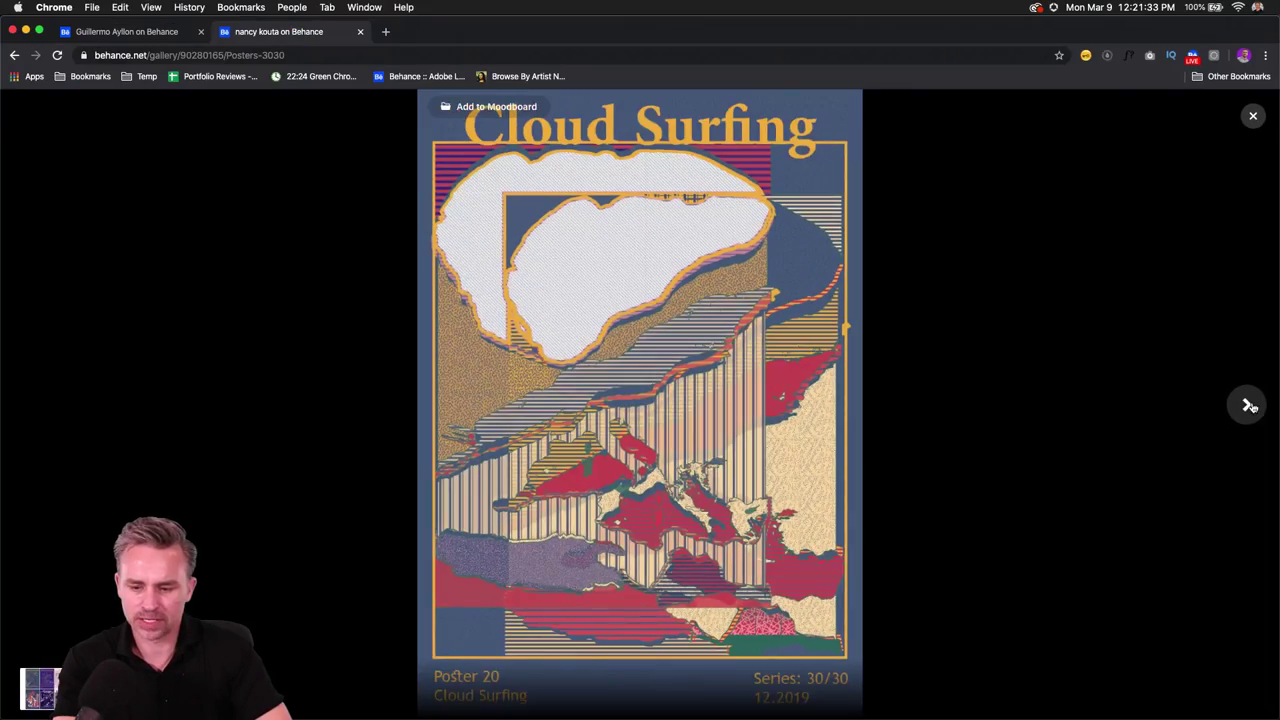
{"action": "left_click", "coordinate": [1248, 405]}
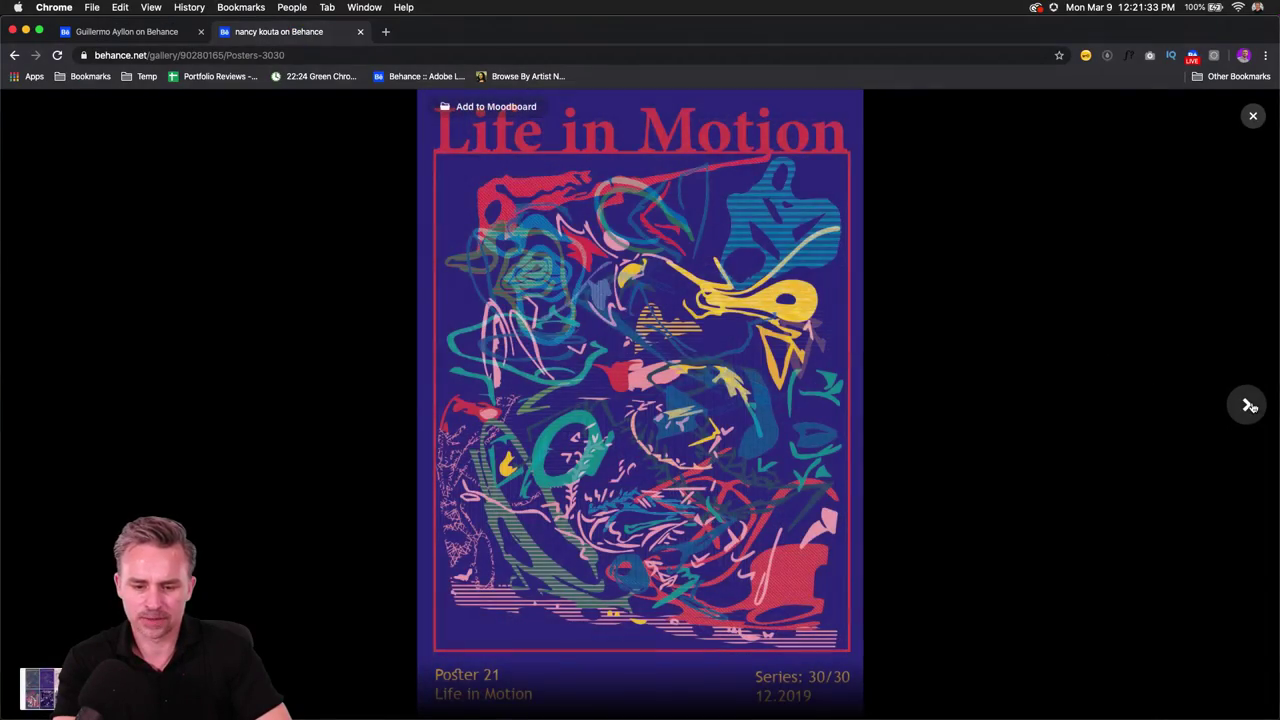
Step: Keep advancing through the series past Poster 16, First Rain, to Poster 1, Integration
{"action": "left_click", "coordinate": [1248, 405]}
{"action": "left_click", "coordinate": [1248, 405]}
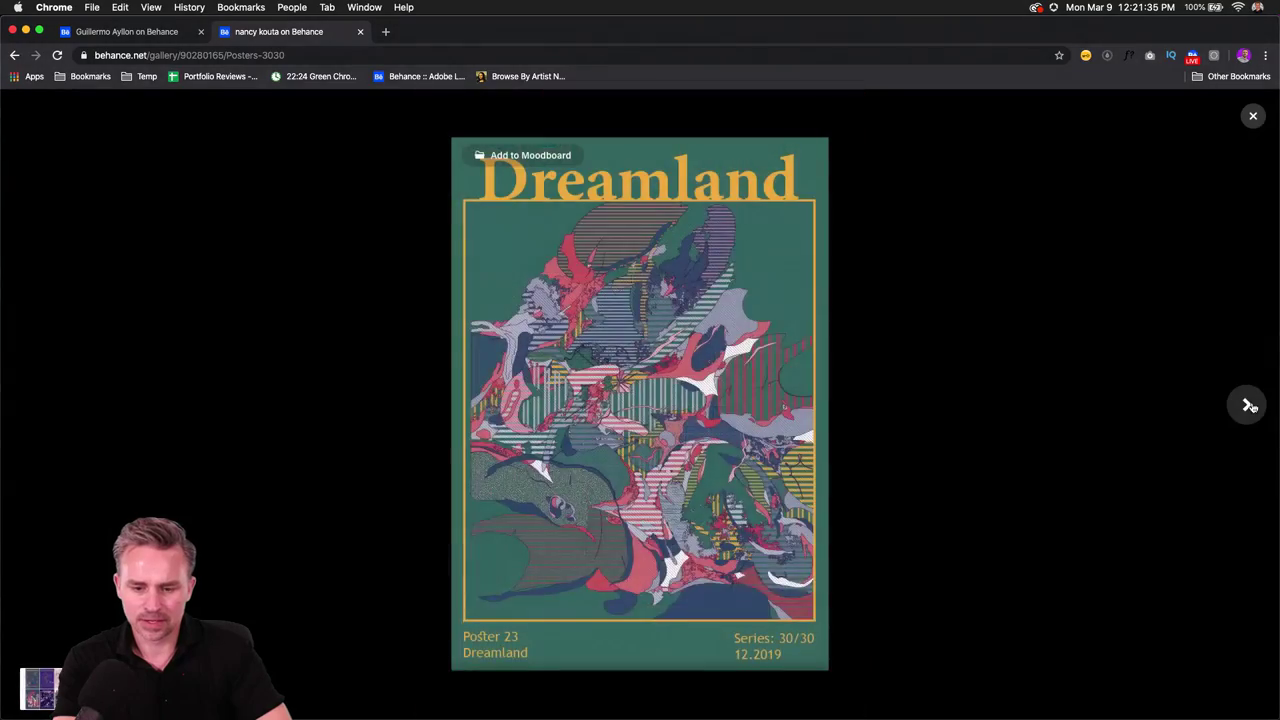
{"action": "left_click", "coordinate": [1248, 405]}
{"action": "left_click", "coordinate": [1248, 405]}
{"action": "left_click", "coordinate": [1248, 405]}
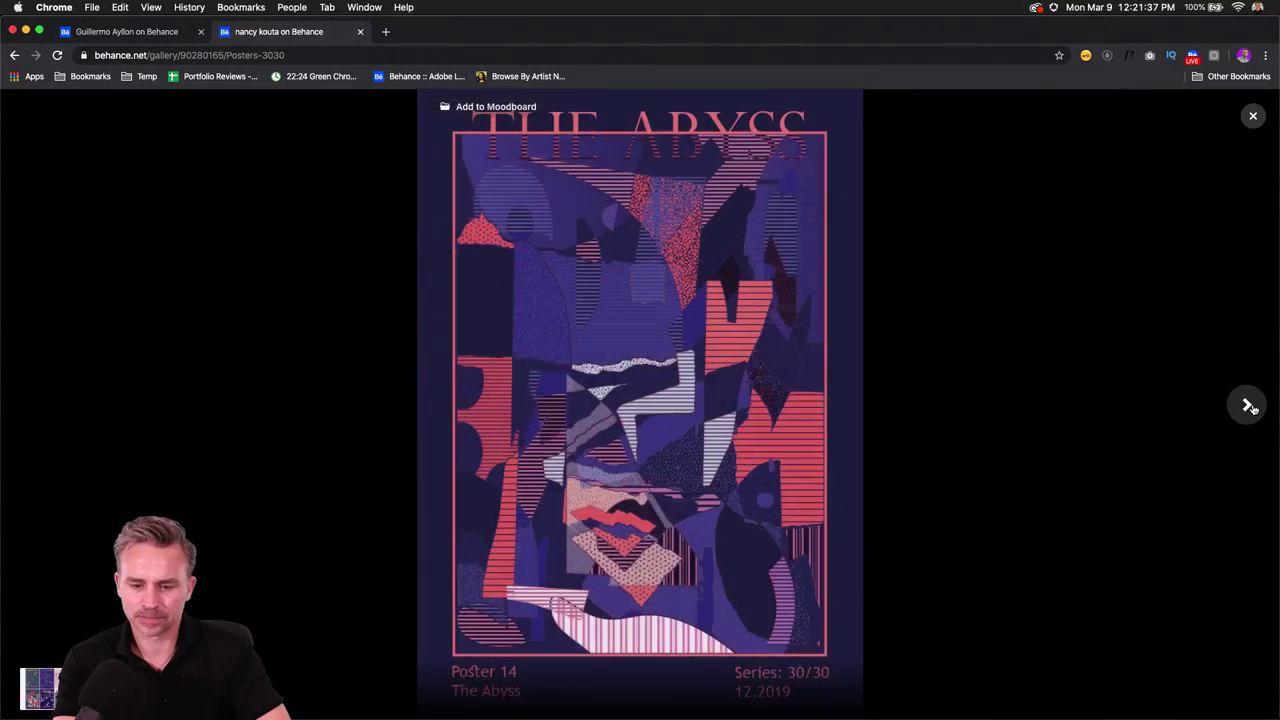
{"action": "left_click", "coordinate": [1248, 405]}
{"action": "left_click", "coordinate": [1248, 405]}
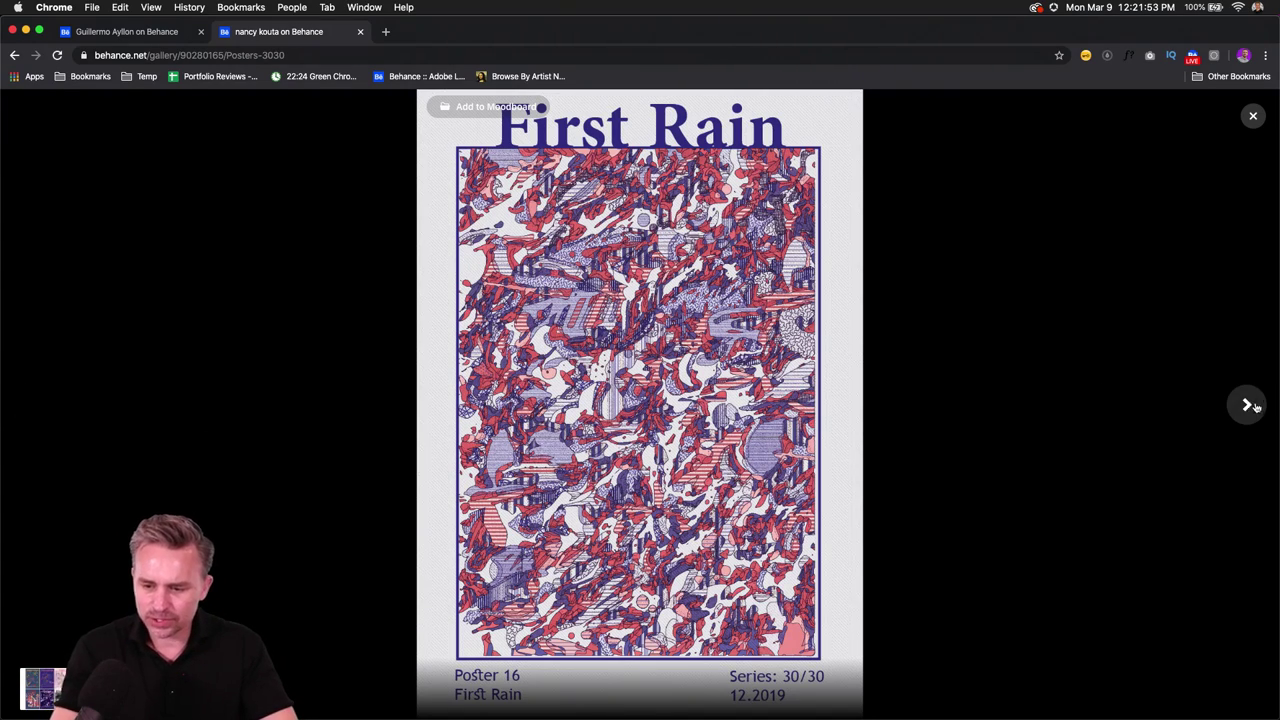
{"action": "left_click", "coordinate": [1248, 405]}
{"action": "left_click", "coordinate": [1246, 404]}
{"action": "left_click", "coordinate": [1246, 404]}
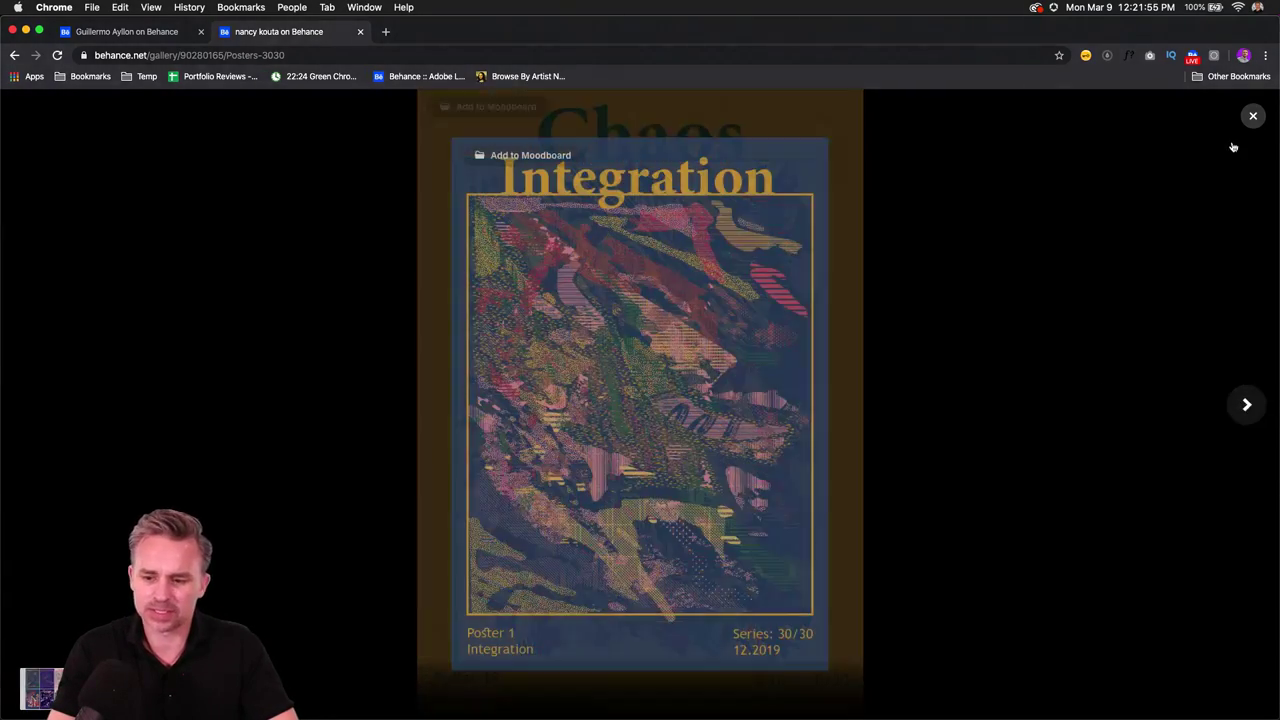
Step: Close the poster lightbox, scroll down to Poster 22, Serenity, then exit to the profile grid
{"action": "left_click", "coordinate": [1253, 115]}
{"action": "scroll", "coordinate": [290, 321], "scroll_direction": "down", "scroll_amount": 5}
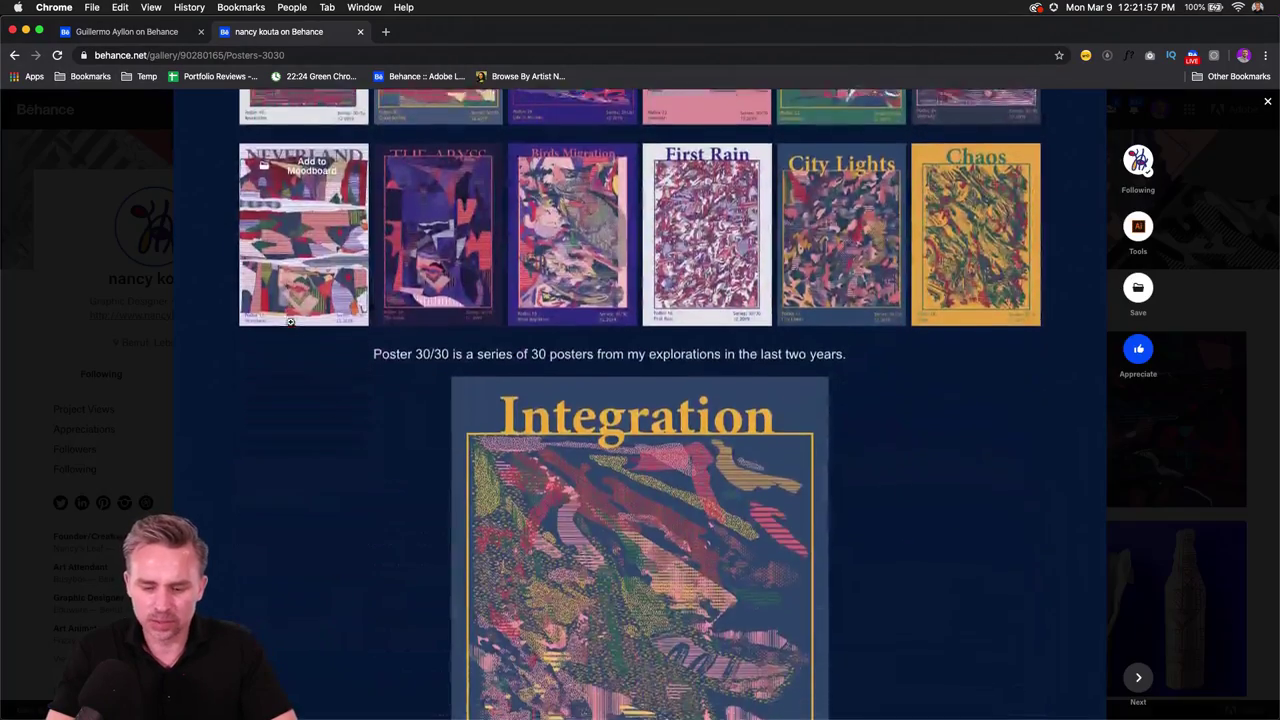
{"action": "scroll", "coordinate": [298, 330], "scroll_direction": "down", "scroll_amount": 15}
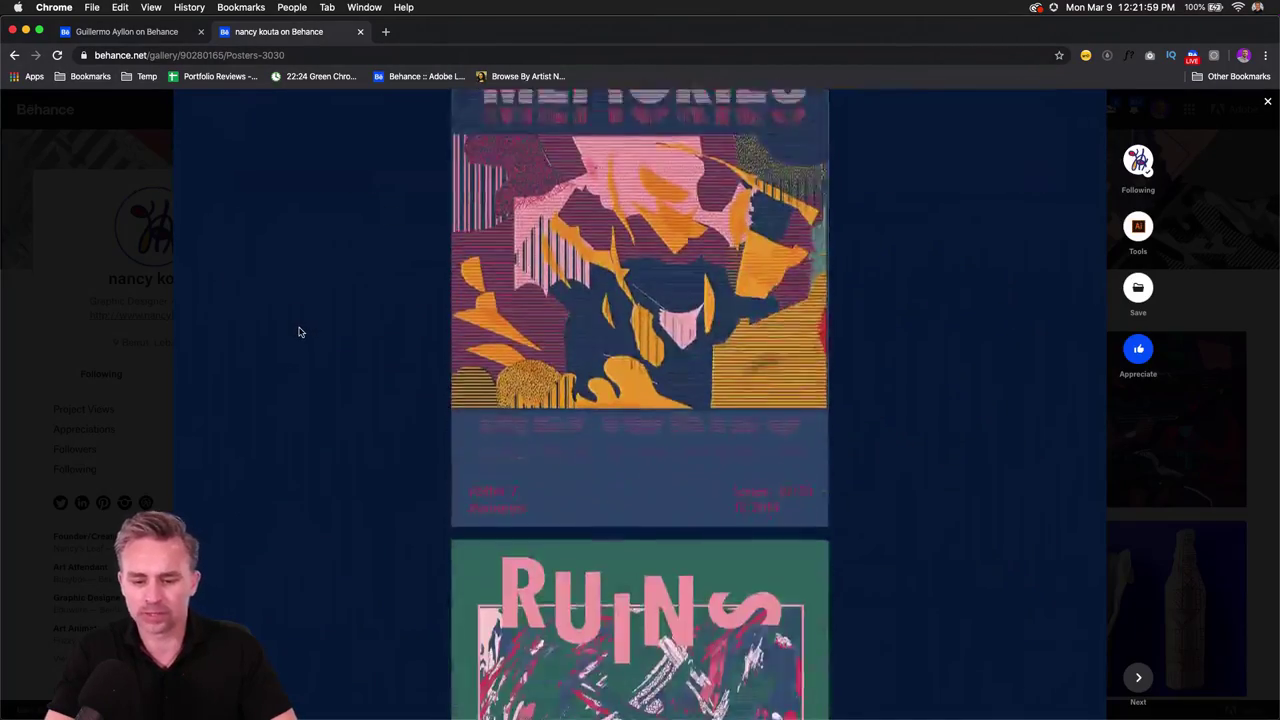
{"action": "scroll", "coordinate": [298, 332], "scroll_direction": "down", "scroll_amount": 15}
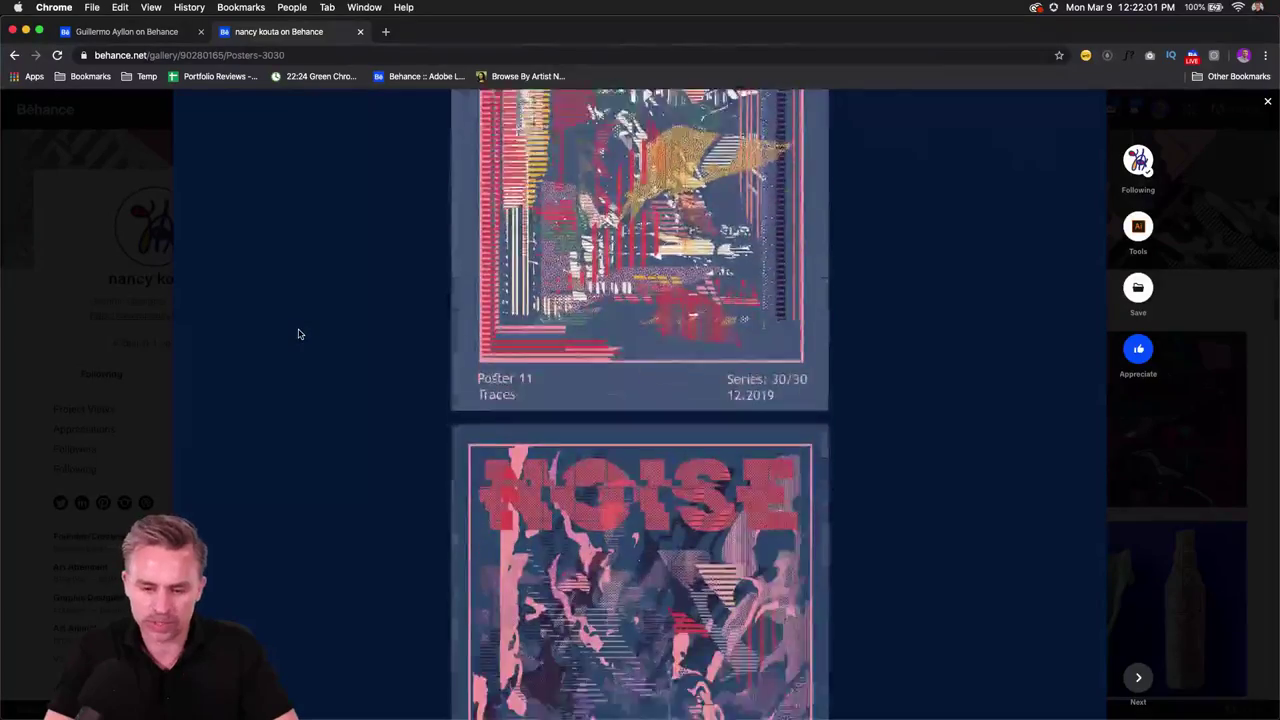
{"action": "scroll", "coordinate": [298, 334], "scroll_direction": "down", "scroll_amount": 5}
{"action": "scroll", "coordinate": [298, 335], "scroll_direction": "up", "scroll_amount": 2}
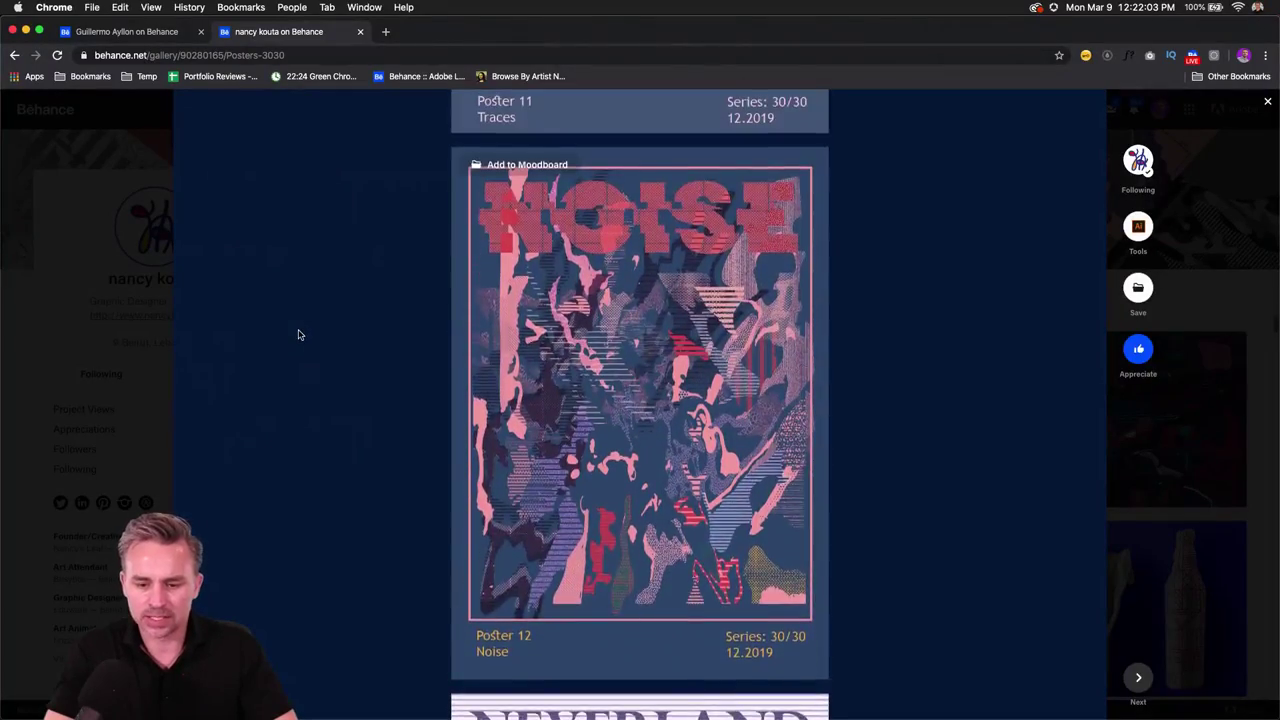
{"action": "scroll", "coordinate": [298, 335], "scroll_direction": "down", "scroll_amount": 6}
{"action": "scroll", "coordinate": [297, 334], "scroll_direction": "down", "scroll_amount": 7}
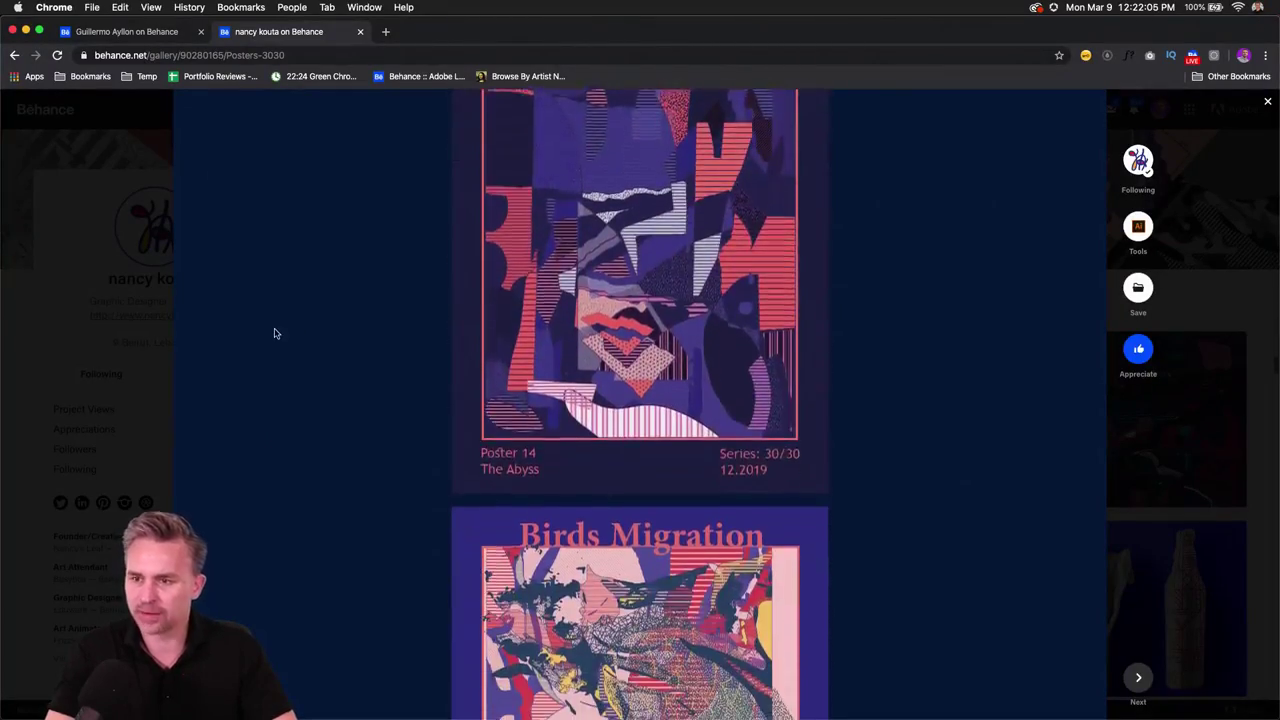
{"action": "scroll", "coordinate": [275, 334], "scroll_direction": "up", "scroll_amount": 2}
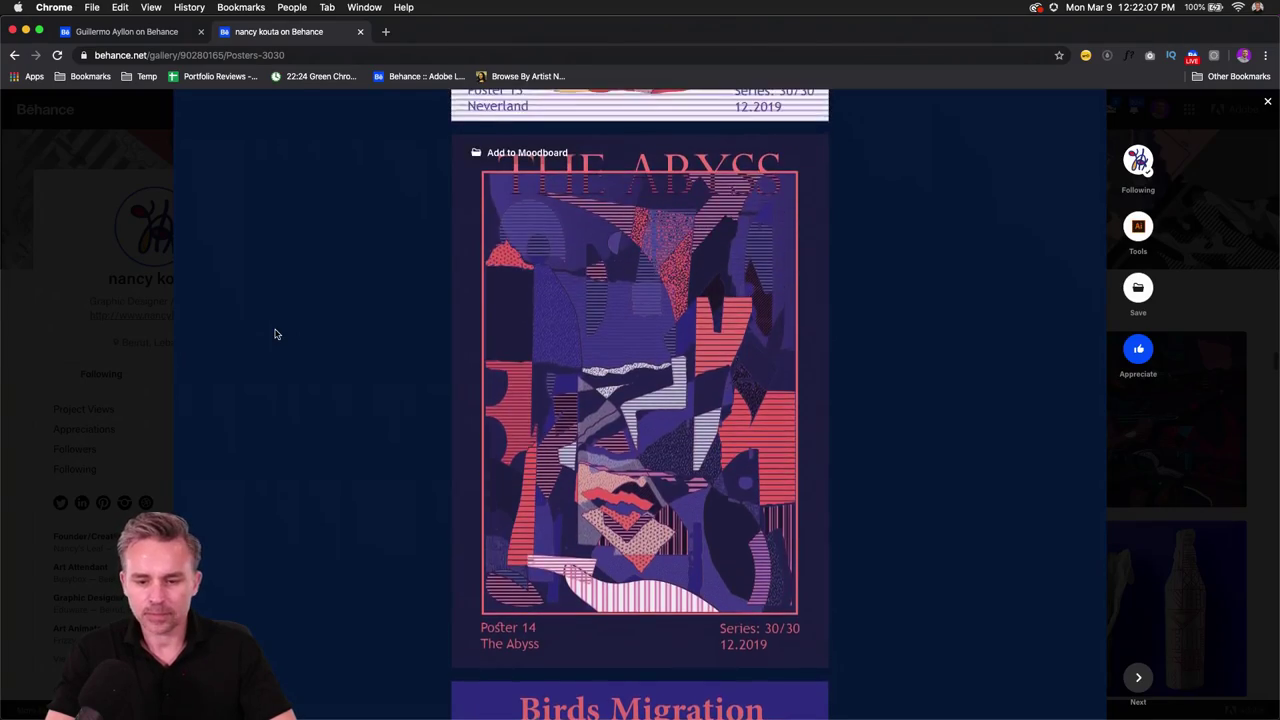
{"action": "scroll", "coordinate": [275, 333], "scroll_direction": "down", "scroll_amount": 12}
{"action": "scroll", "coordinate": [278, 335], "scroll_direction": "down", "scroll_amount": 3}
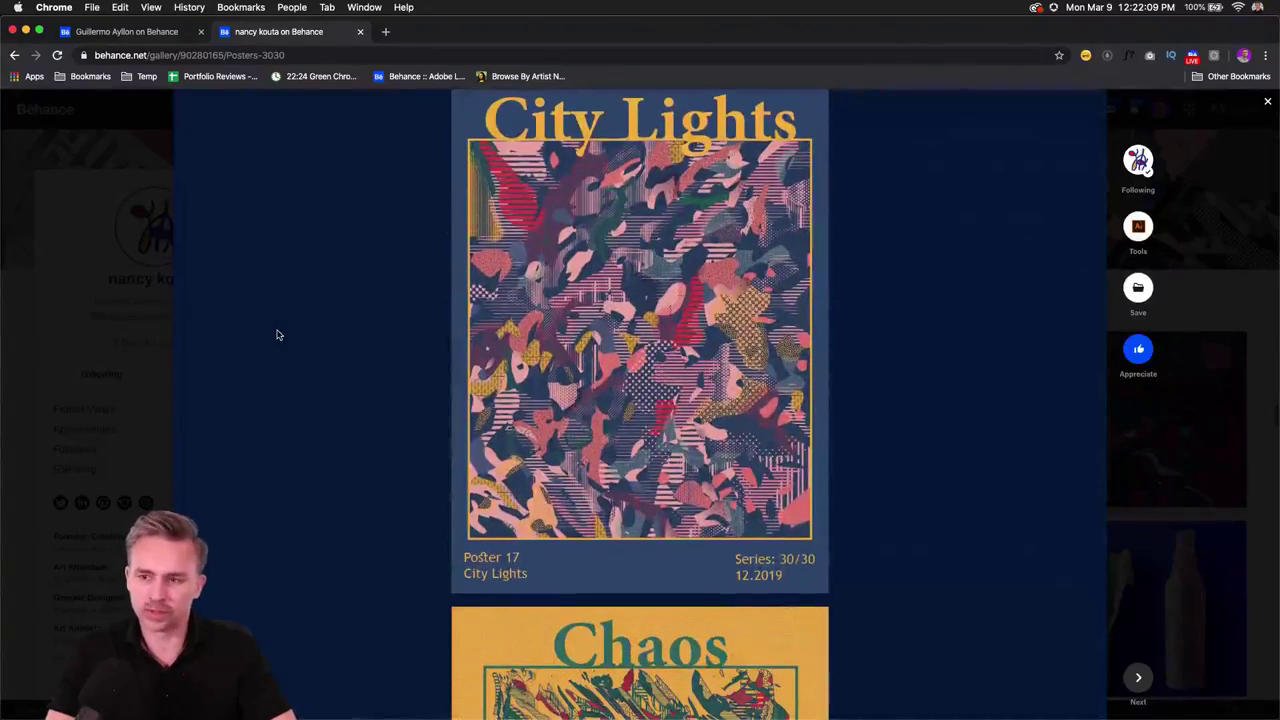
{"action": "scroll", "coordinate": [298, 335], "scroll_direction": "down", "scroll_amount": 8}
{"action": "scroll", "coordinate": [298, 334], "scroll_direction": "down", "scroll_amount": 10}
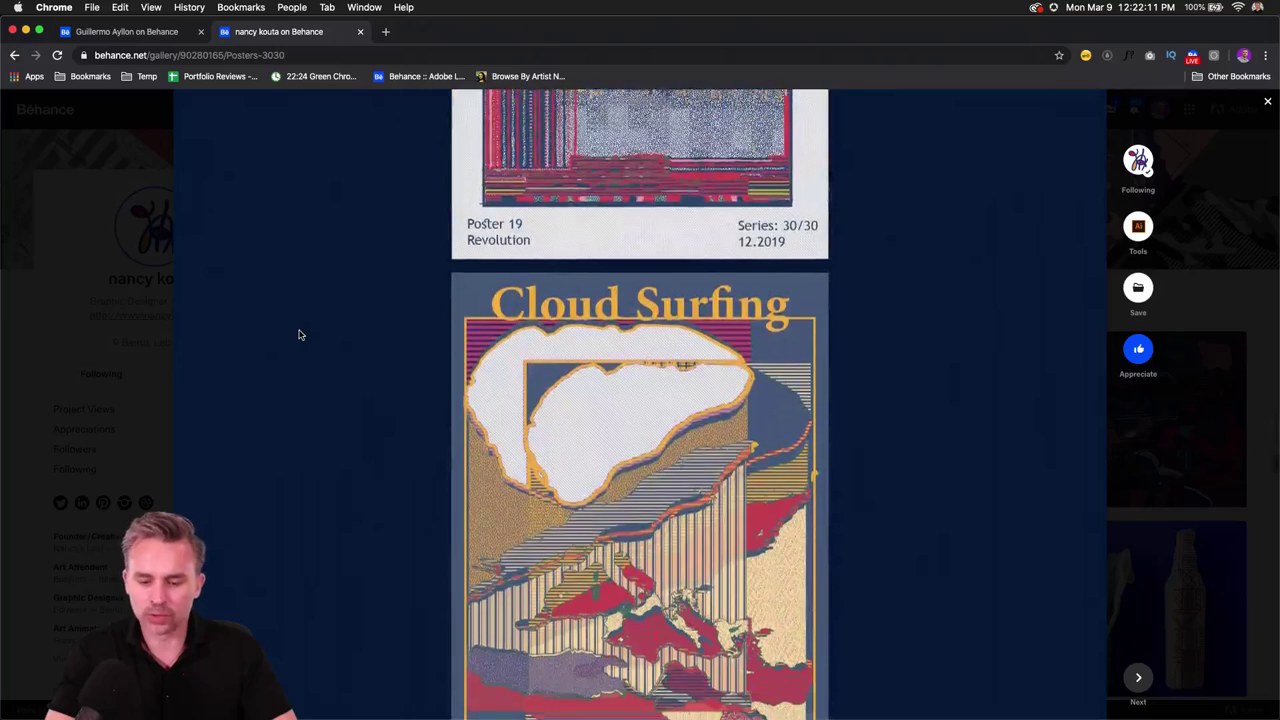
{"action": "scroll", "coordinate": [298, 334], "scroll_direction": "down", "scroll_amount": 10}
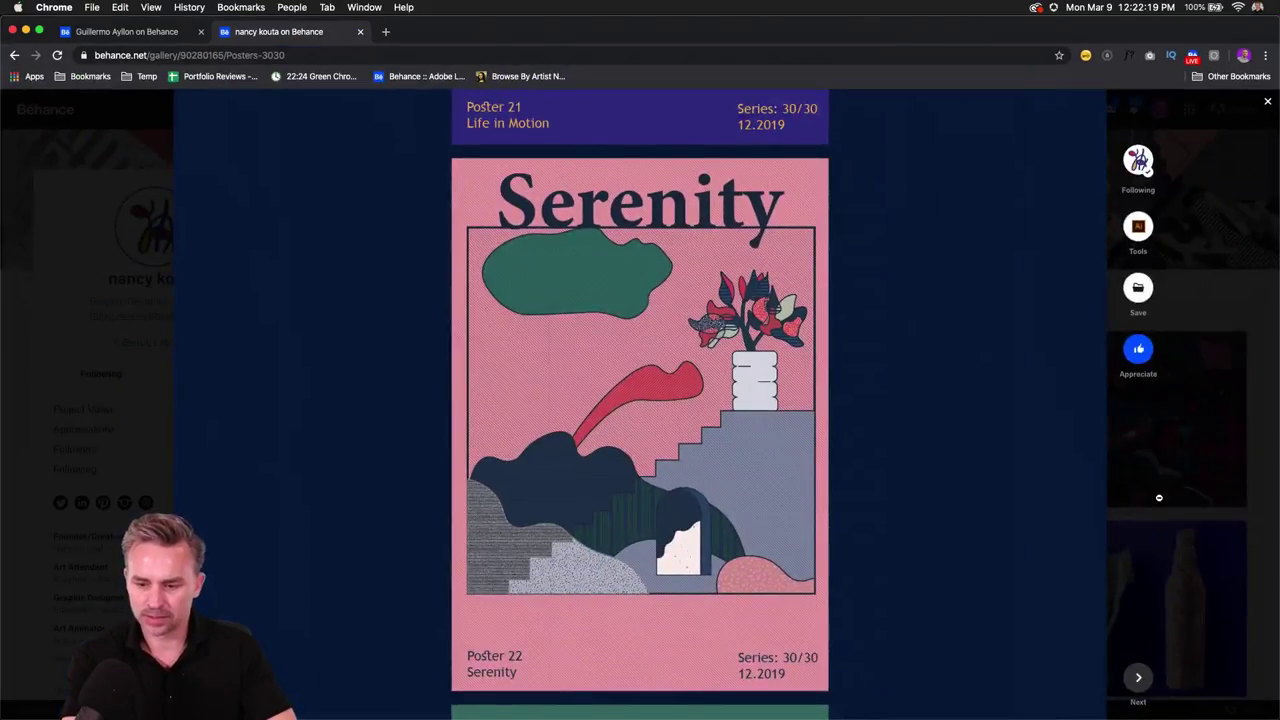
{"action": "key", "text": "Escape"}
Step: Open the Dance to the Rhythm project, scroll through it briefly, and close it
{"action": "scroll", "coordinate": [1159, 497], "scroll_direction": "down", "scroll_amount": 15}
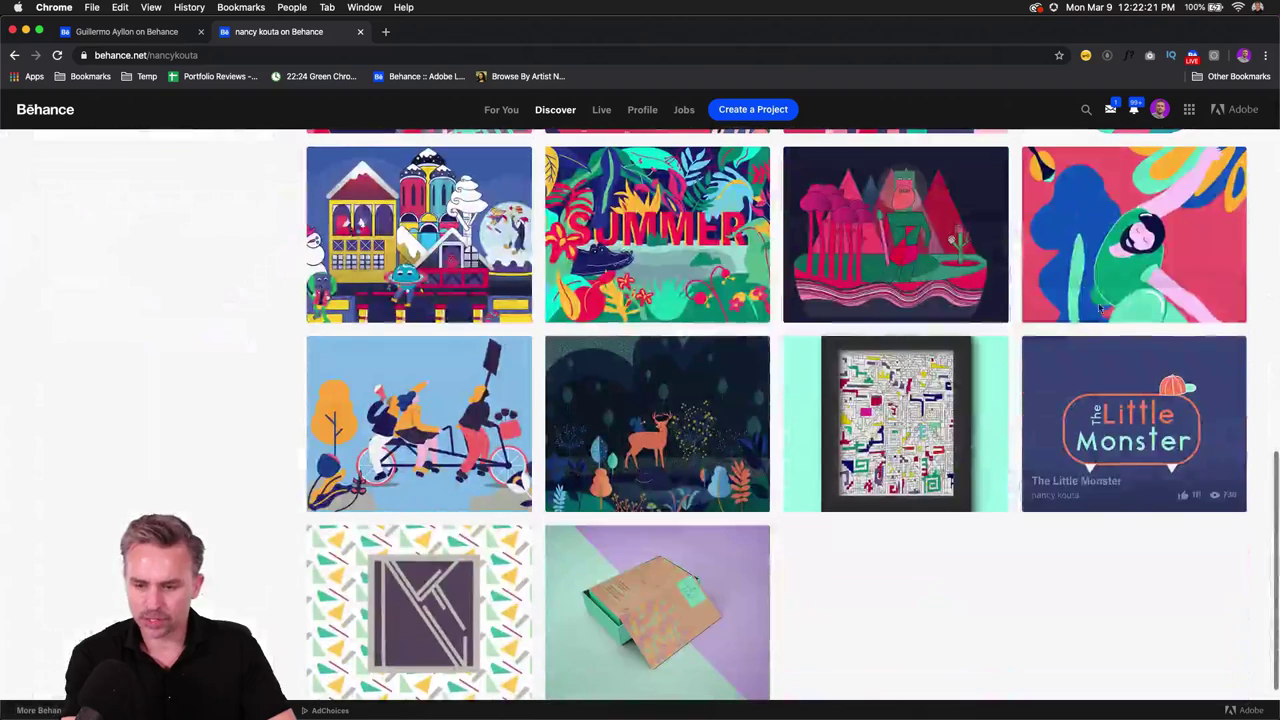
{"action": "left_click", "coordinate": [1100, 310]}
{"action": "scroll", "coordinate": [616, 385], "scroll_direction": "down", "scroll_amount": 3}
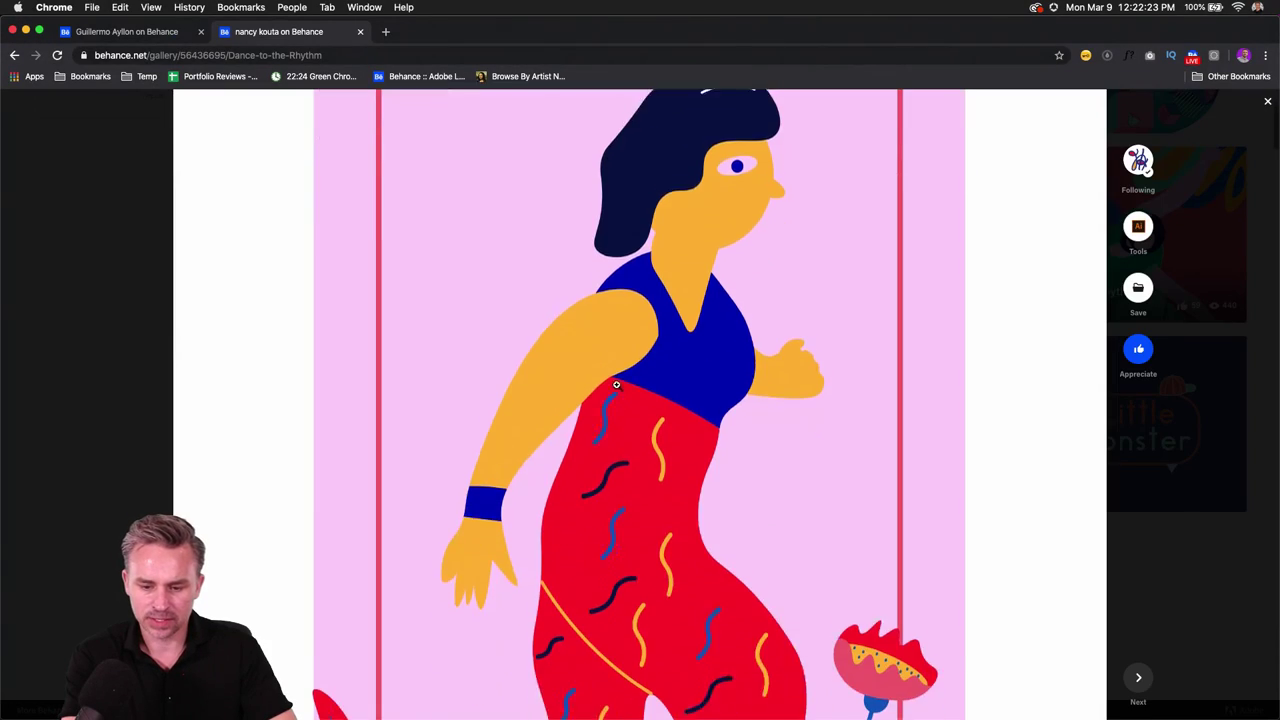
{"action": "scroll", "coordinate": [616, 385], "scroll_direction": "down", "scroll_amount": 7}
{"action": "scroll", "coordinate": [600, 390], "scroll_direction": "up", "scroll_amount": 4}
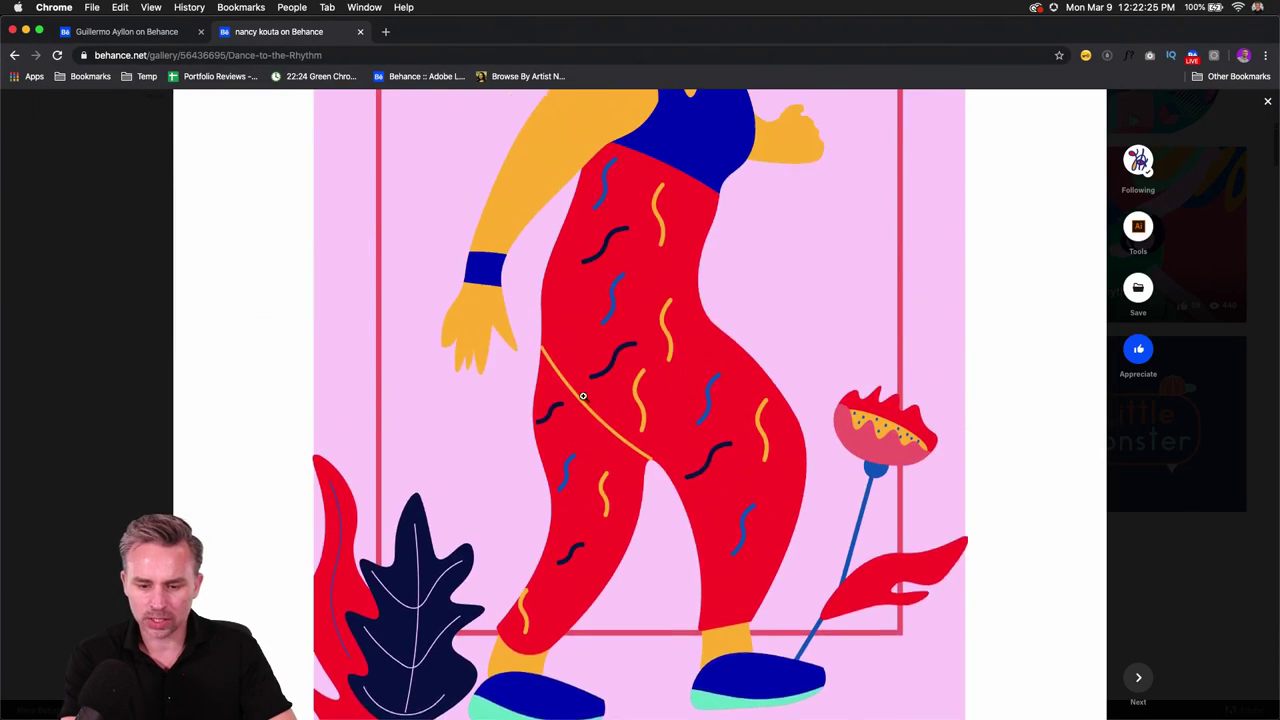
{"action": "scroll", "coordinate": [583, 396], "scroll_direction": "up", "scroll_amount": 2}
{"action": "key", "text": "Escape"}
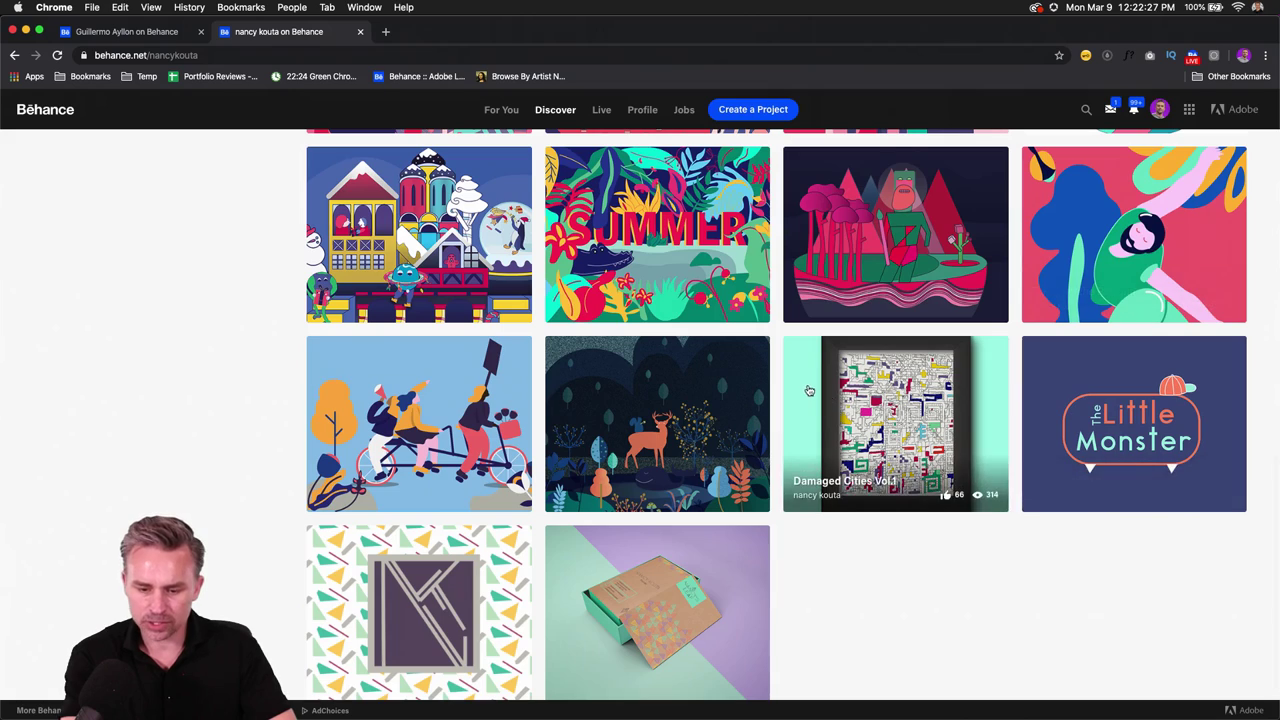
Step: Scroll back up the profile and open the Visualising Science posters project
{"action": "scroll", "coordinate": [808, 390], "scroll_direction": "up", "scroll_amount": 5}
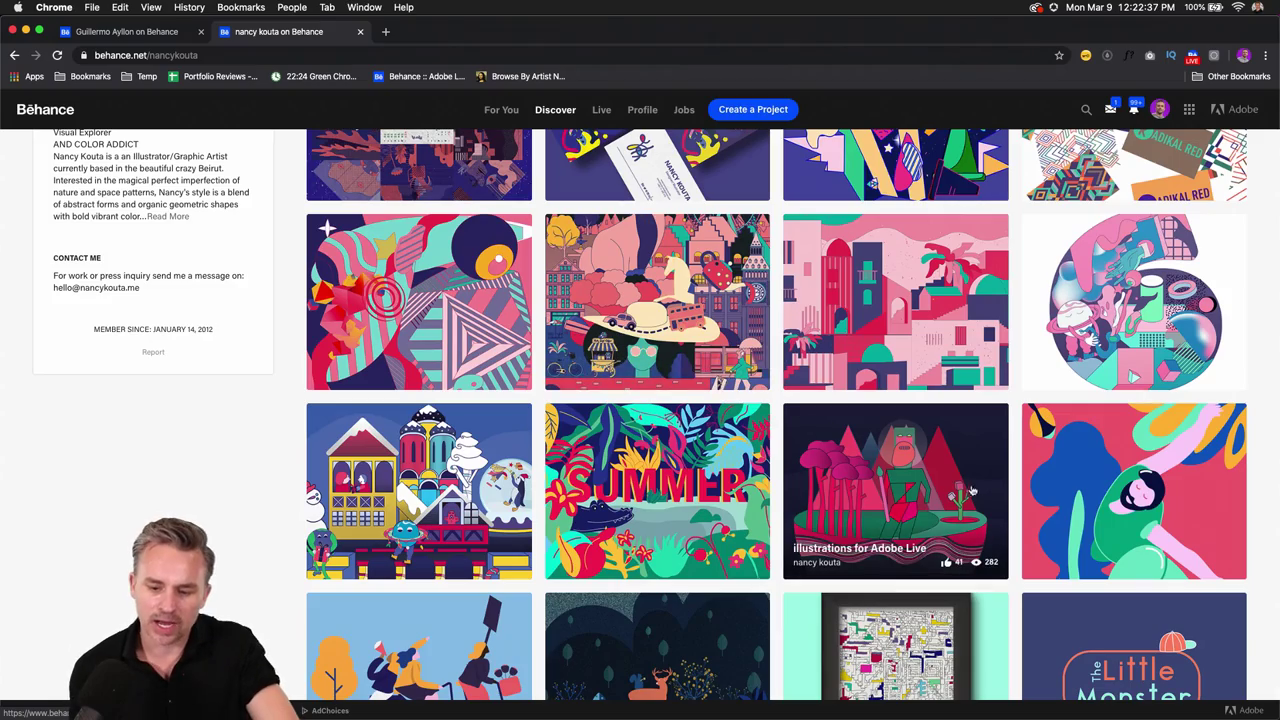
{"action": "scroll", "coordinate": [945, 485], "scroll_direction": "up", "scroll_amount": 10}
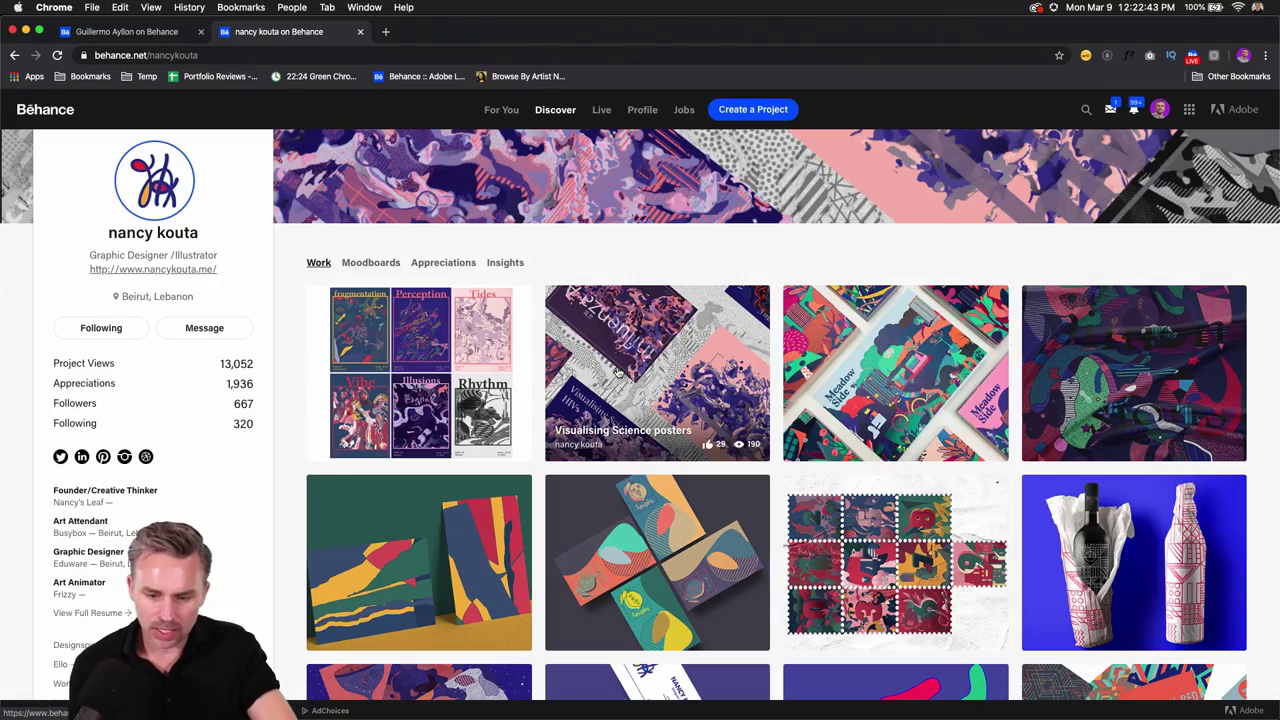
{"action": "left_click", "coordinate": [617, 370]}
Step: Scroll past the HIV posters to the dark Immunology Hepatitis C poster
{"action": "scroll", "coordinate": [757, 399], "scroll_direction": "down", "scroll_amount": 2}
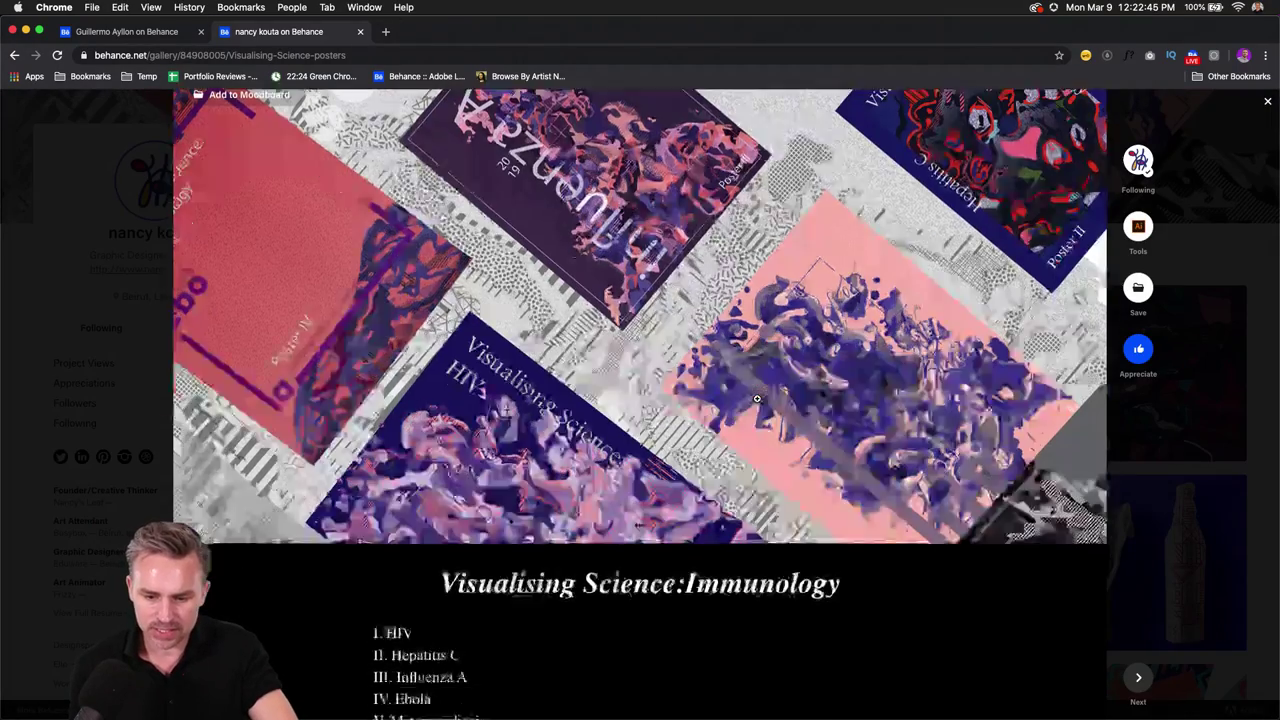
{"action": "scroll", "coordinate": [757, 399], "scroll_direction": "down", "scroll_amount": 10}
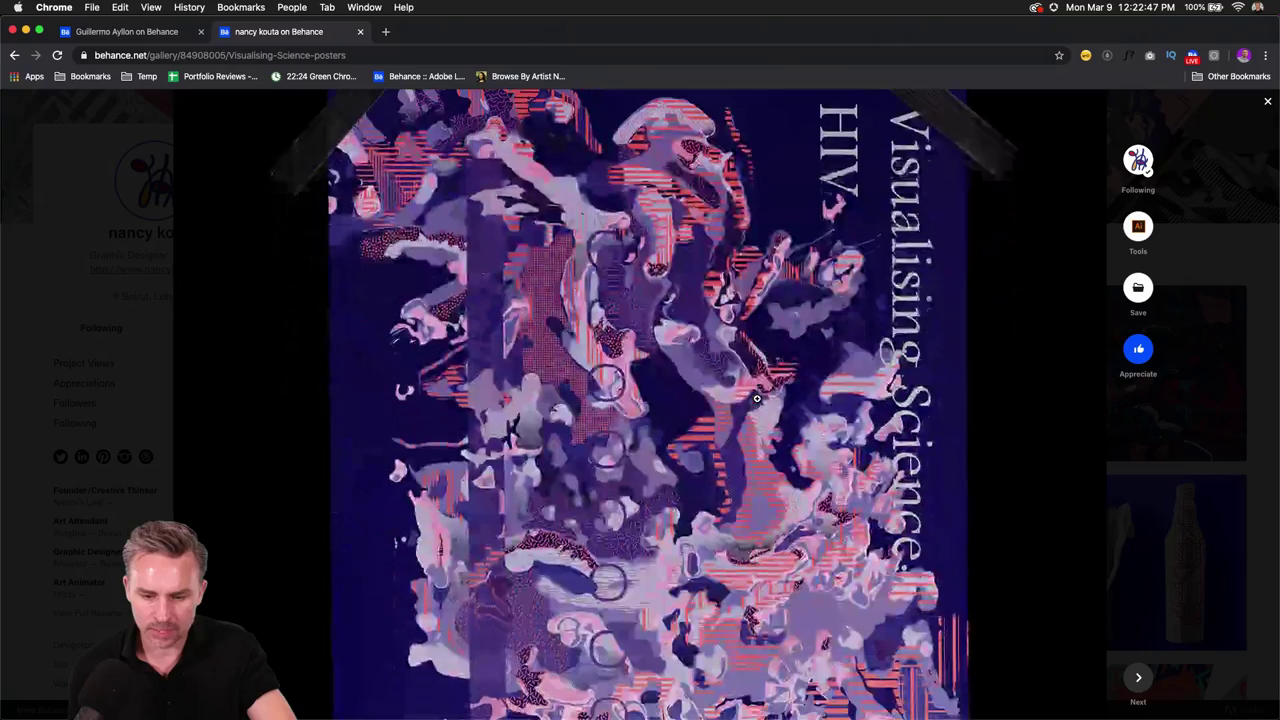
{"action": "scroll", "coordinate": [757, 399], "scroll_direction": "down", "scroll_amount": 8}
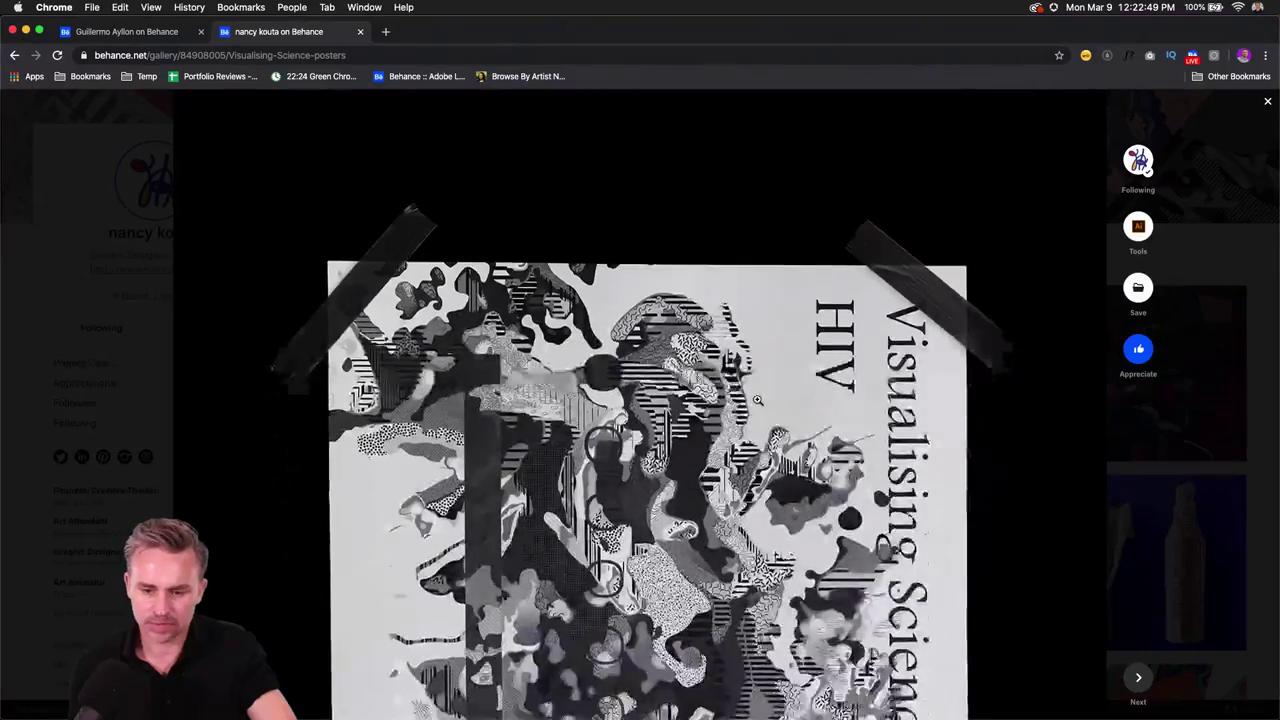
{"action": "scroll", "coordinate": [757, 399], "scroll_direction": "down", "scroll_amount": 4}
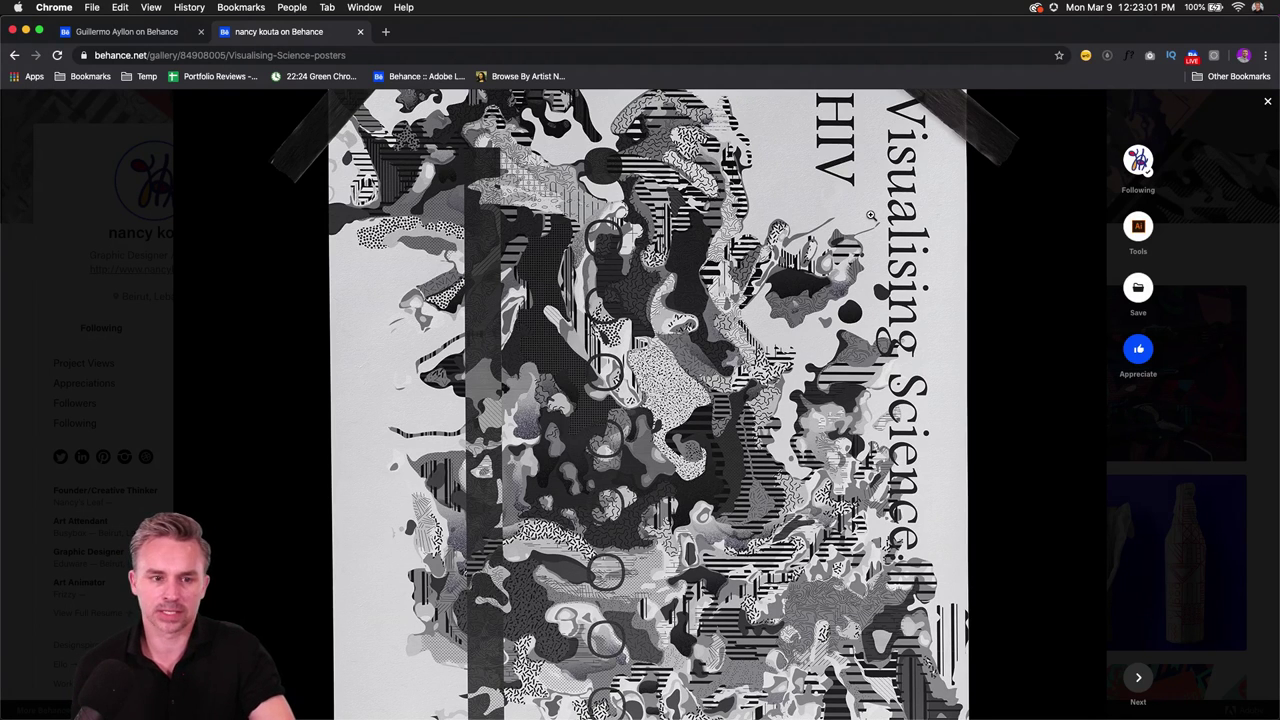
{"action": "scroll", "coordinate": [870, 216], "scroll_direction": "down", "scroll_amount": 15}
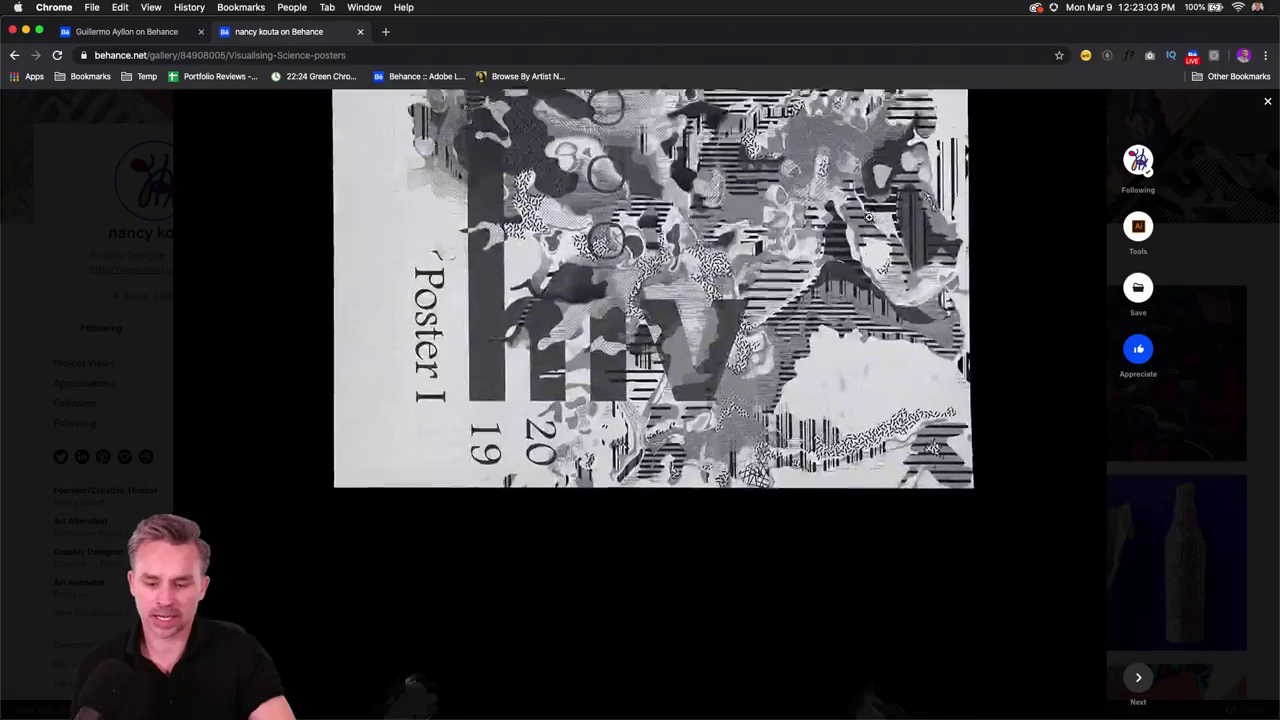
{"action": "scroll", "coordinate": [872, 217], "scroll_direction": "down", "scroll_amount": 12}
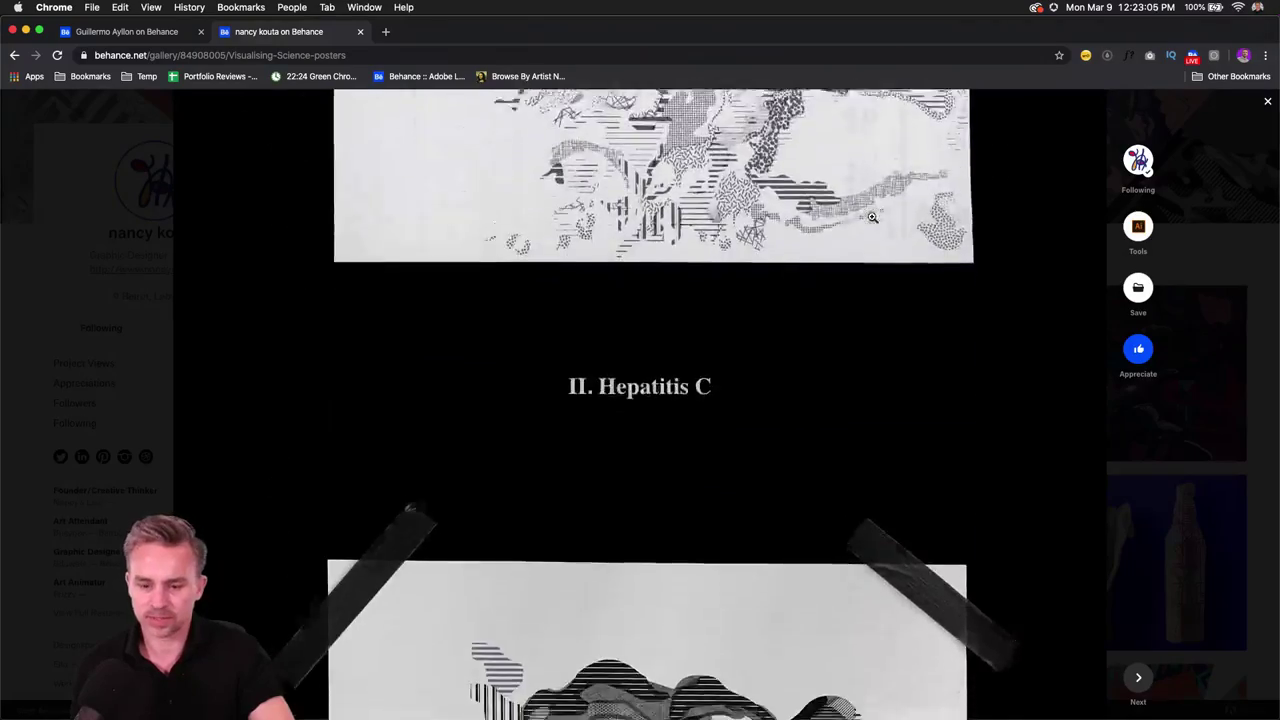
{"action": "scroll", "coordinate": [872, 217], "scroll_direction": "down", "scroll_amount": 15}
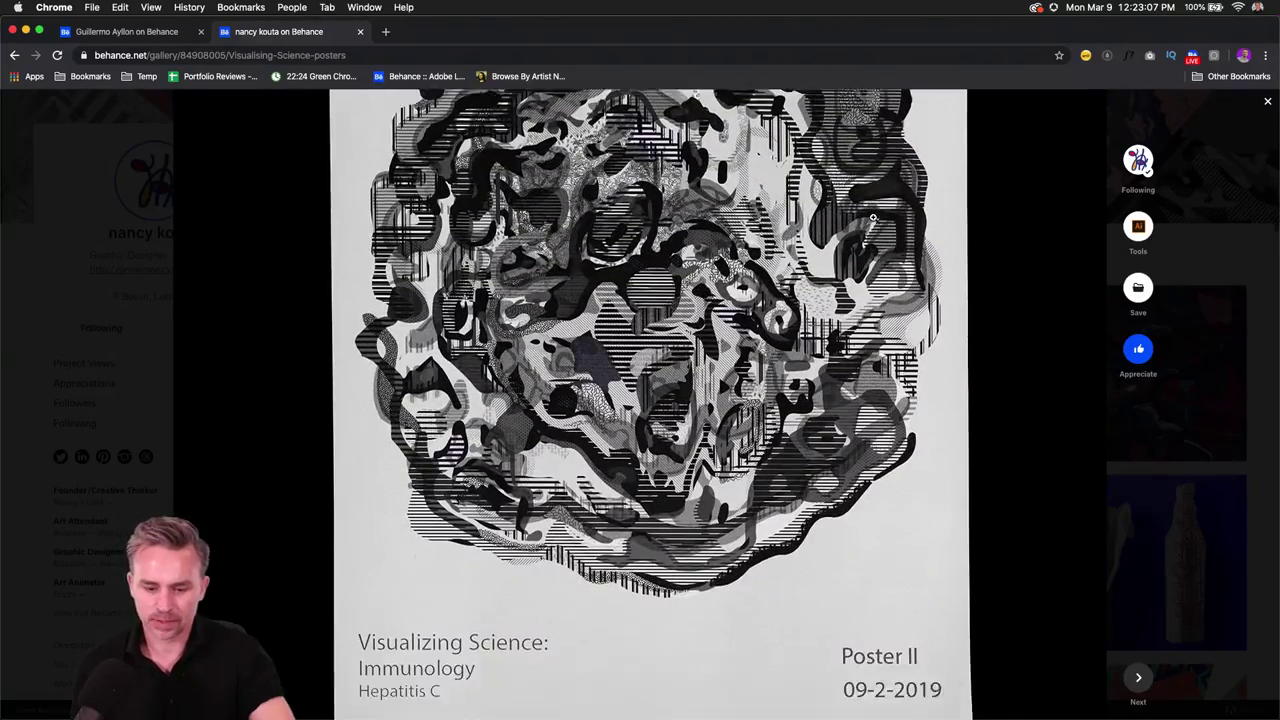
{"action": "scroll", "coordinate": [875, 217], "scroll_direction": "down", "scroll_amount": 5}
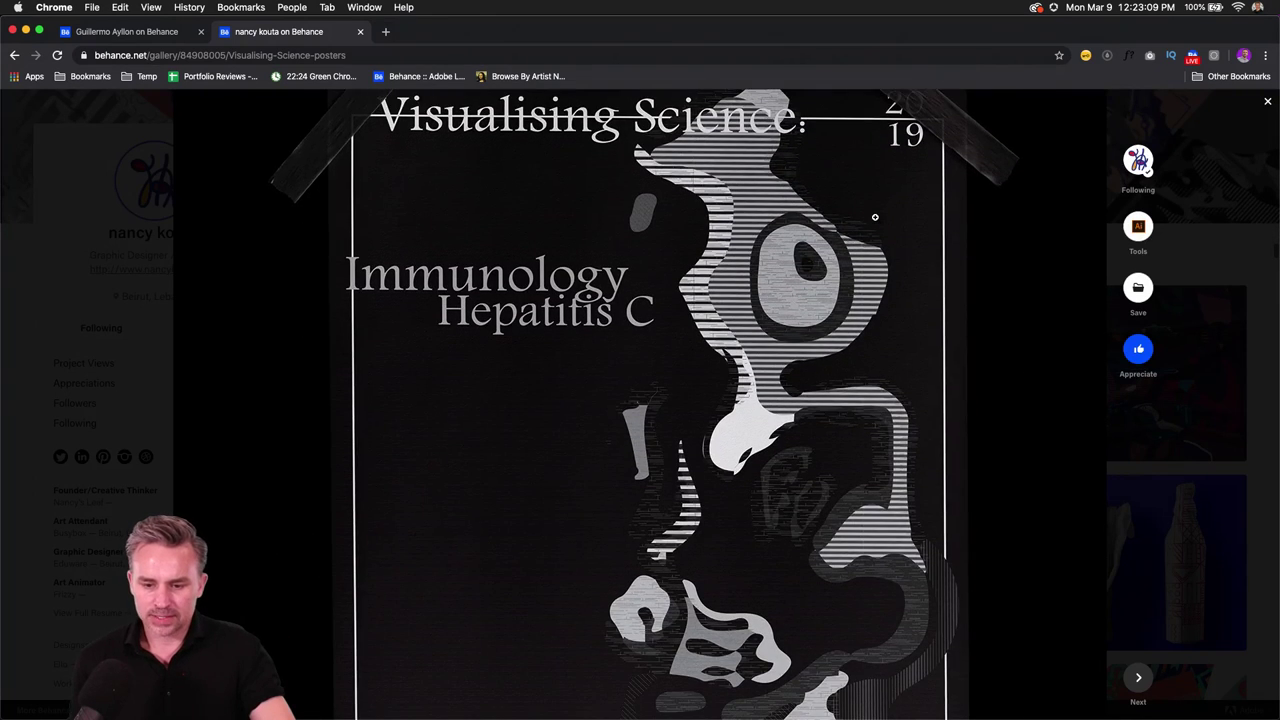
{"action": "scroll", "coordinate": [875, 217], "scroll_direction": "up", "scroll_amount": 1}
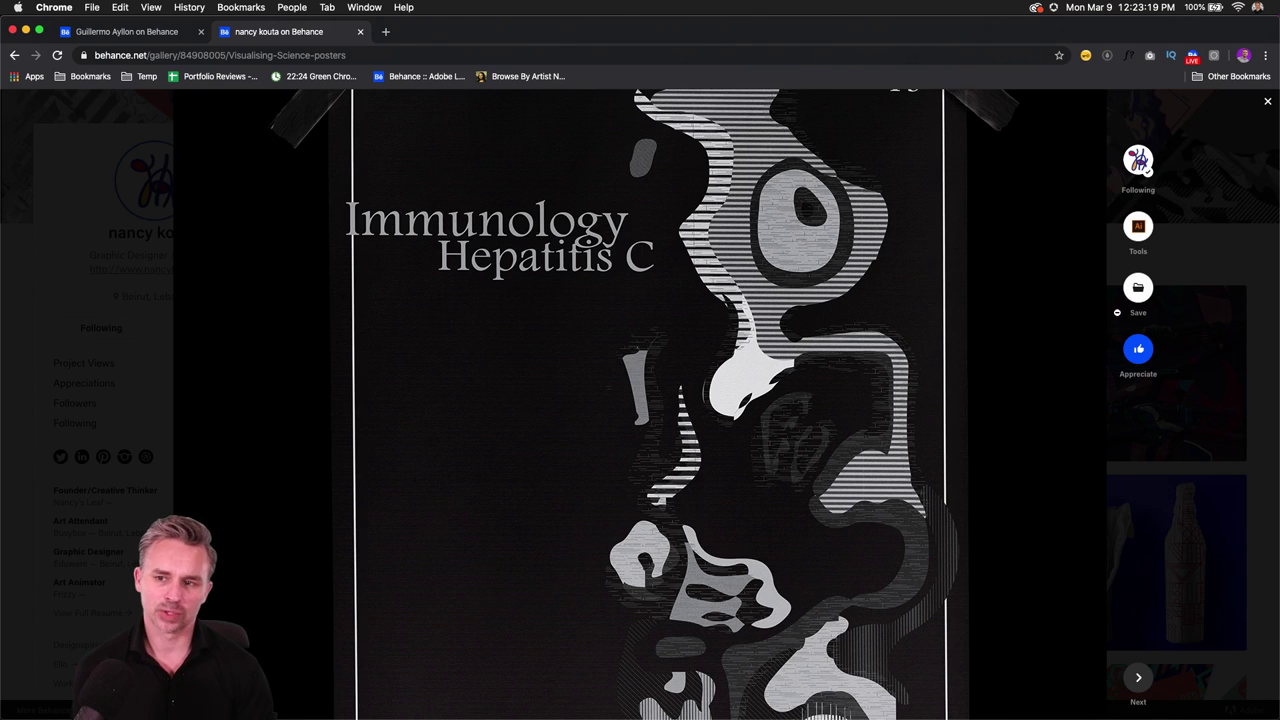
Step: Return to the profile, open London Stories, and scroll to its fox, Ferris wheel, Big Ben and bus illustration
{"action": "left_click", "coordinate": [1205, 435]}
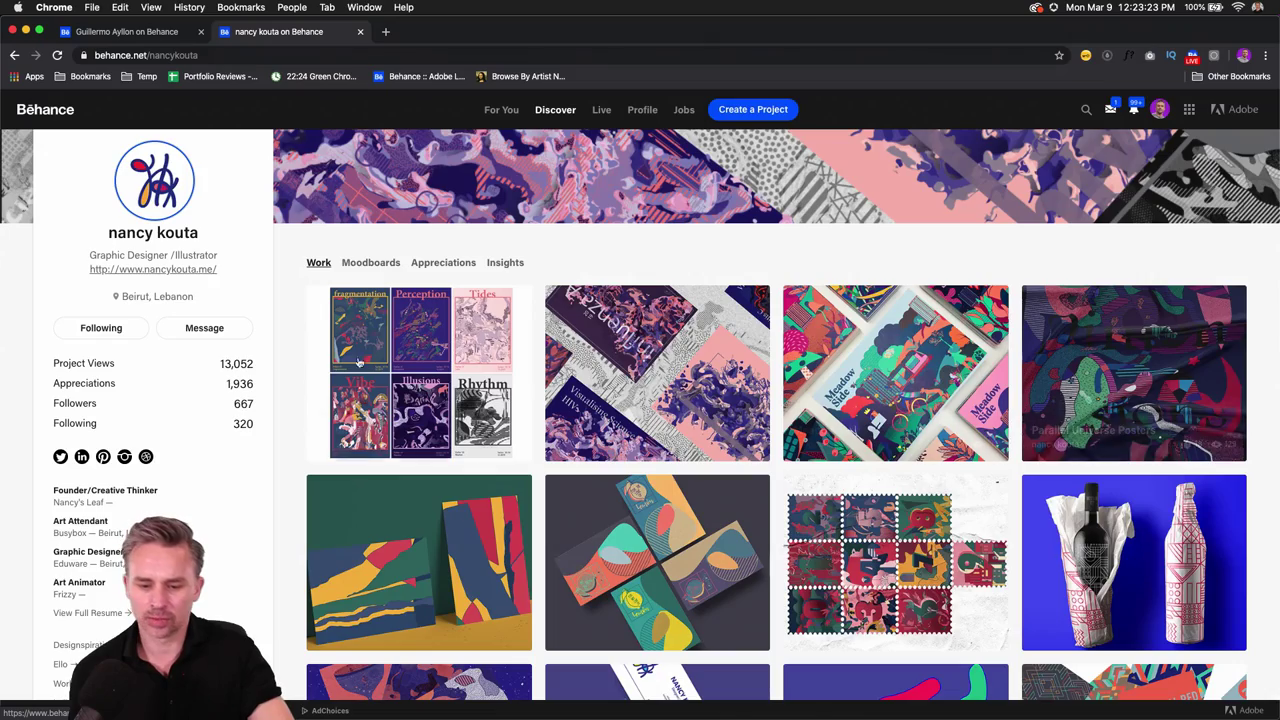
{"action": "scroll", "coordinate": [285, 346], "scroll_direction": "down", "scroll_amount": 10}
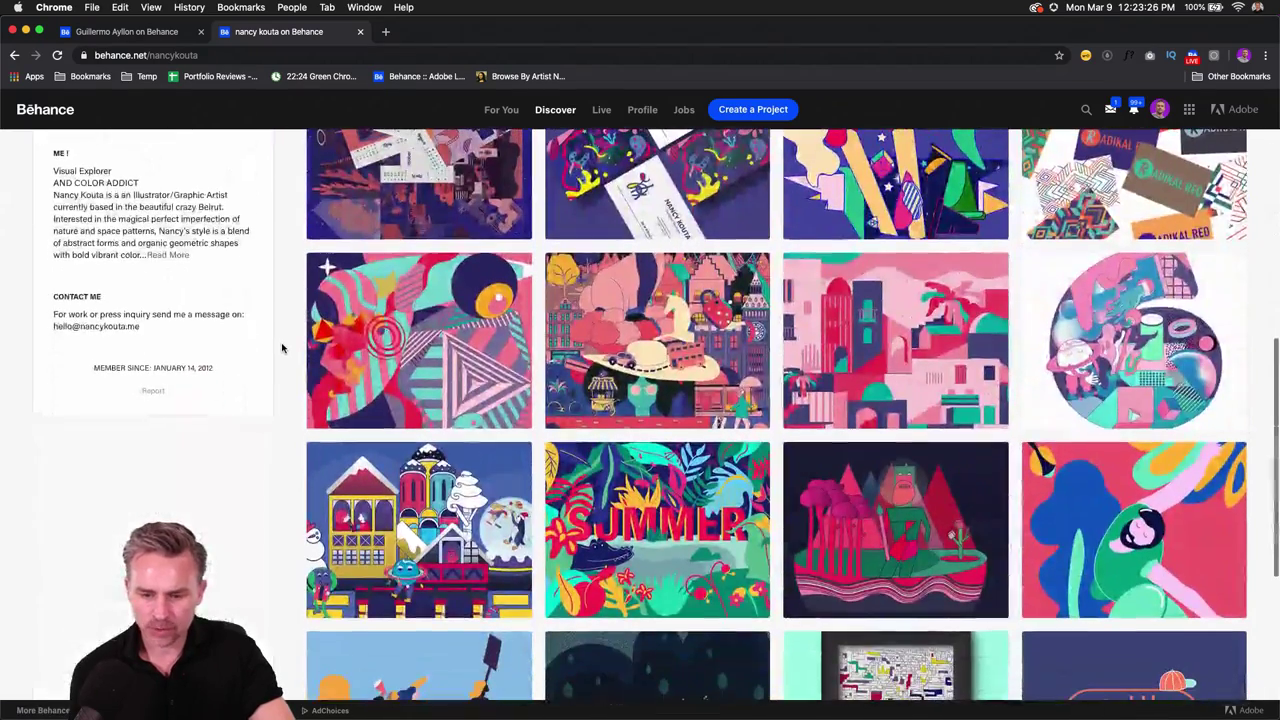
{"action": "left_click", "coordinate": [590, 344]}
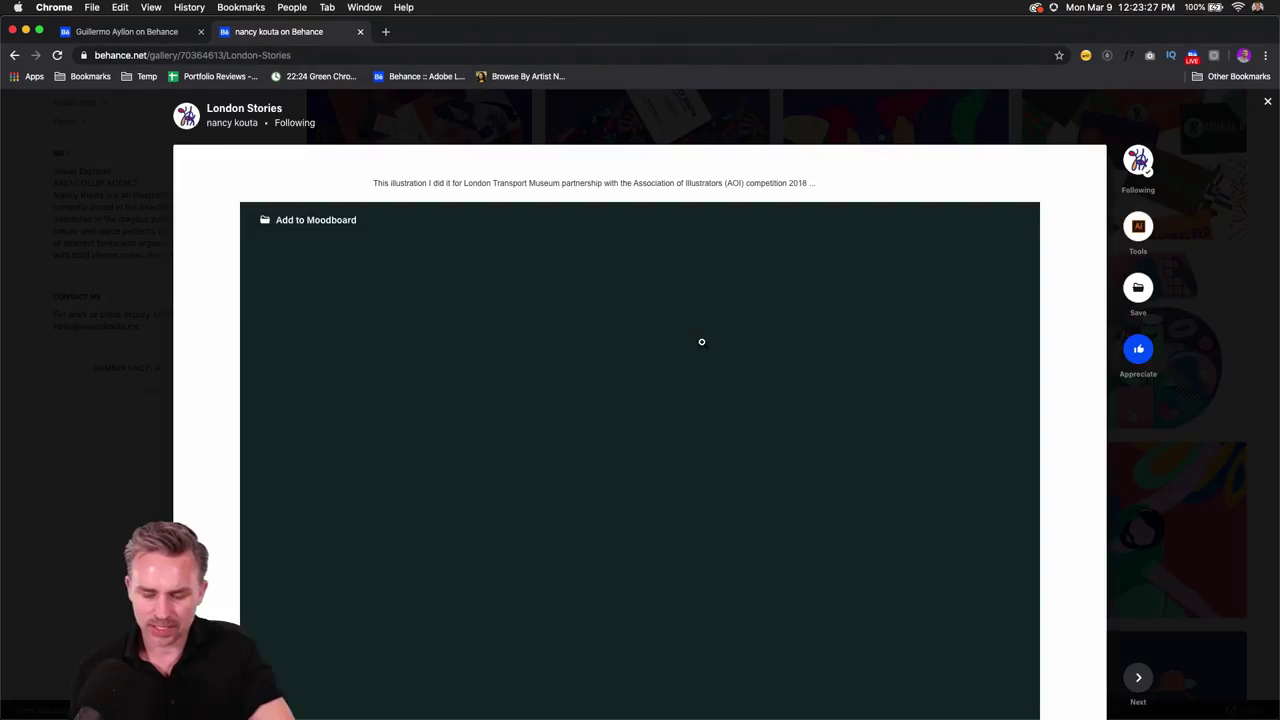
{"action": "scroll", "coordinate": [654, 393], "scroll_direction": "down", "scroll_amount": 4}
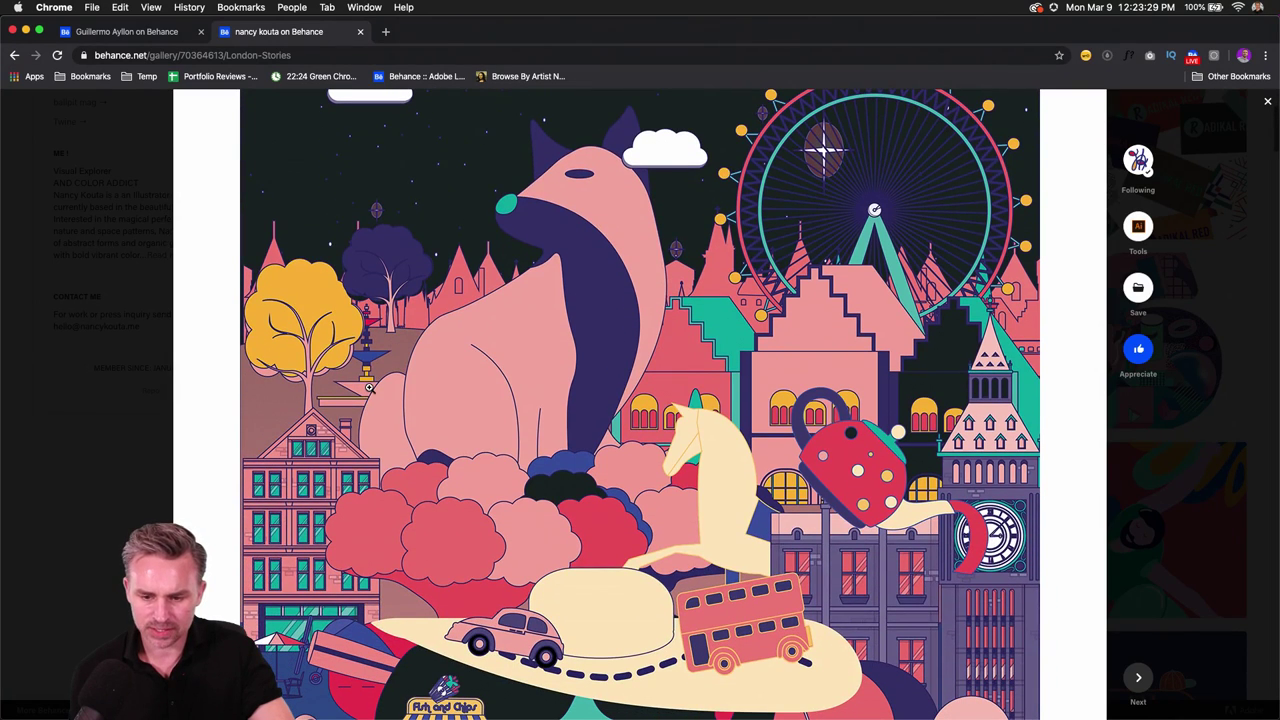
{"action": "scroll", "coordinate": [369, 387], "scroll_direction": "down", "scroll_amount": 1}
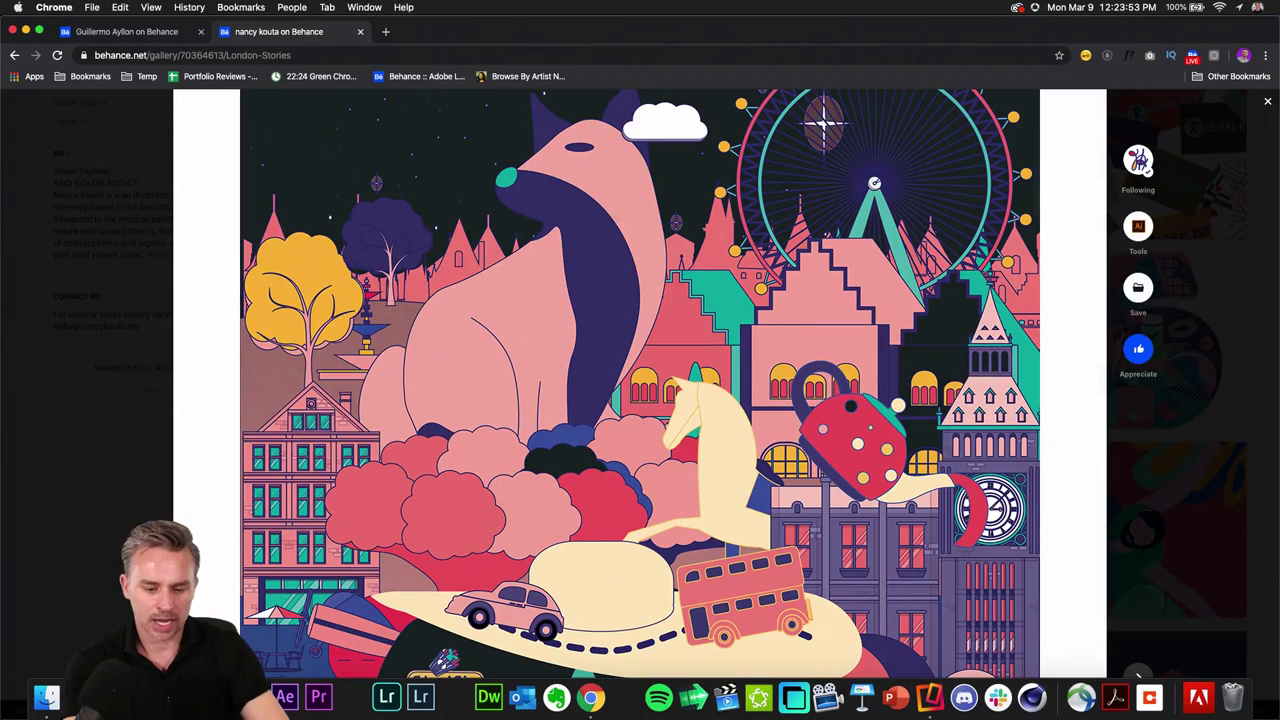
Step: In Illustrator, draw a circle with a Uniform stroke profile and turn off Scale Strokes & Effects in General preferences
{"action": "key", "text": "super+Tab"}
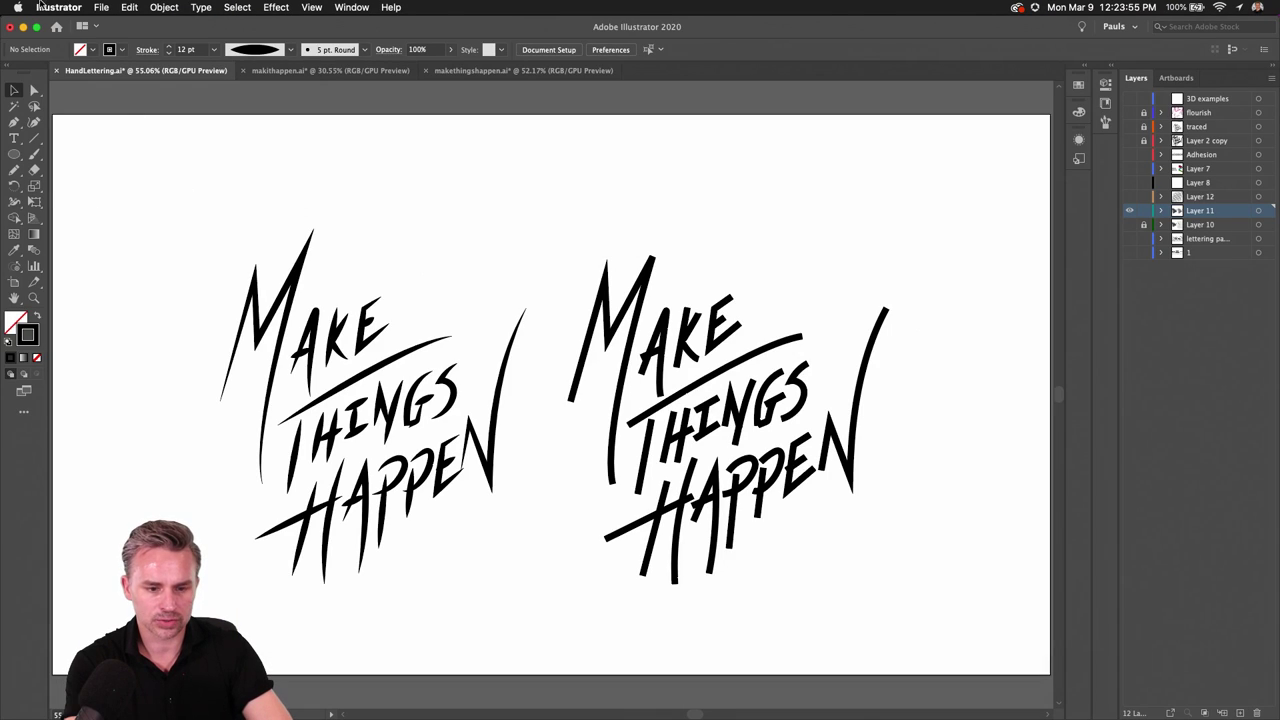
{"action": "left_click", "coordinate": [14, 154]}
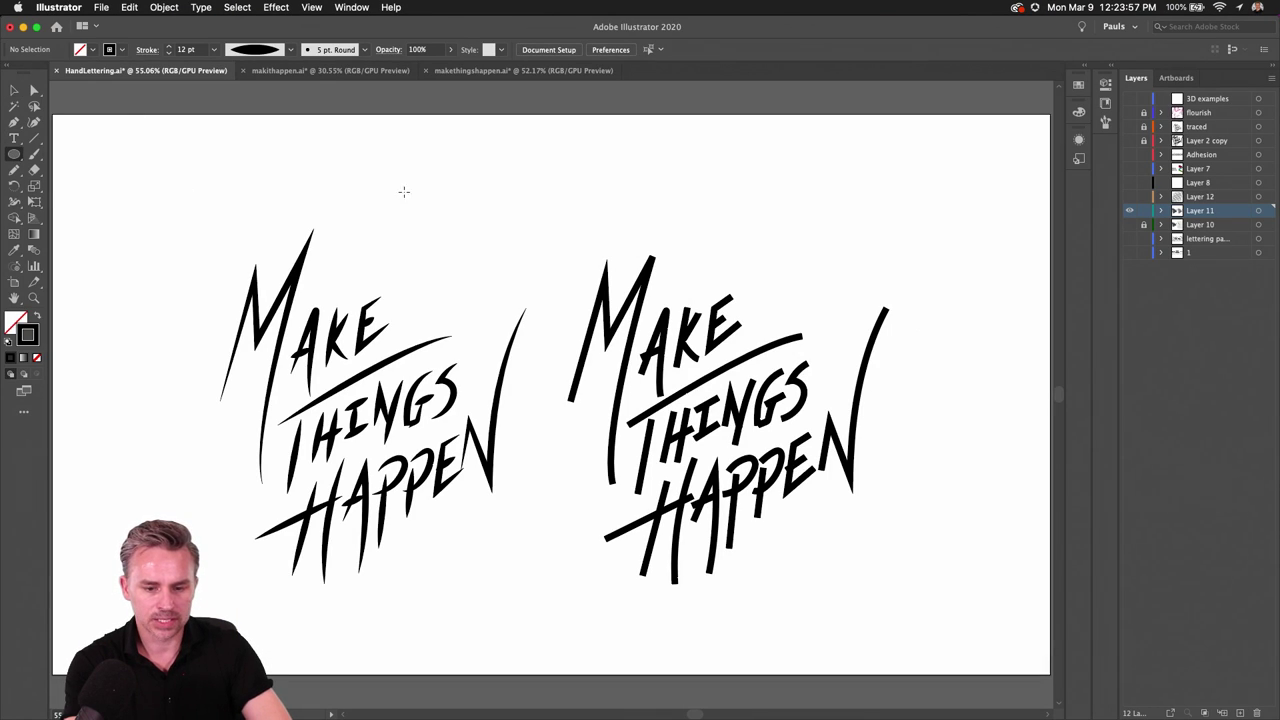
{"action": "left_click_drag", "start_coordinate": [453, 198], "coordinate": [489, 235]}
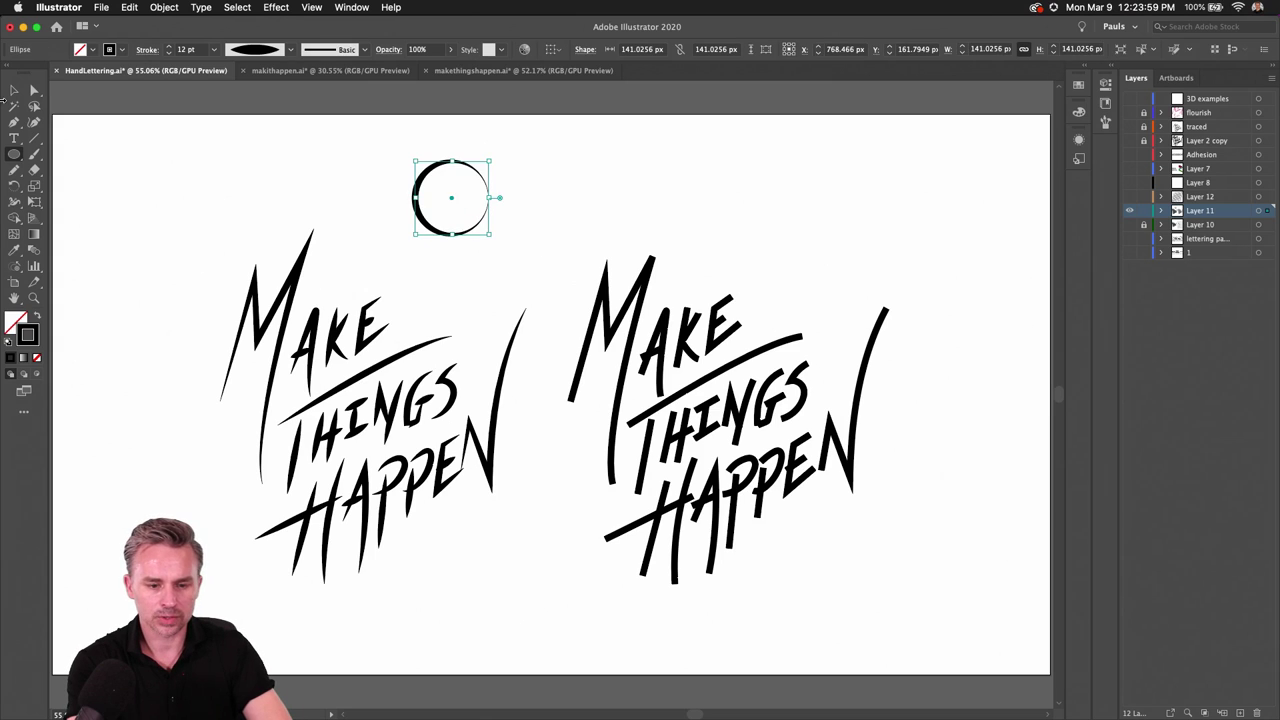
{"action": "left_click", "coordinate": [291, 52]}
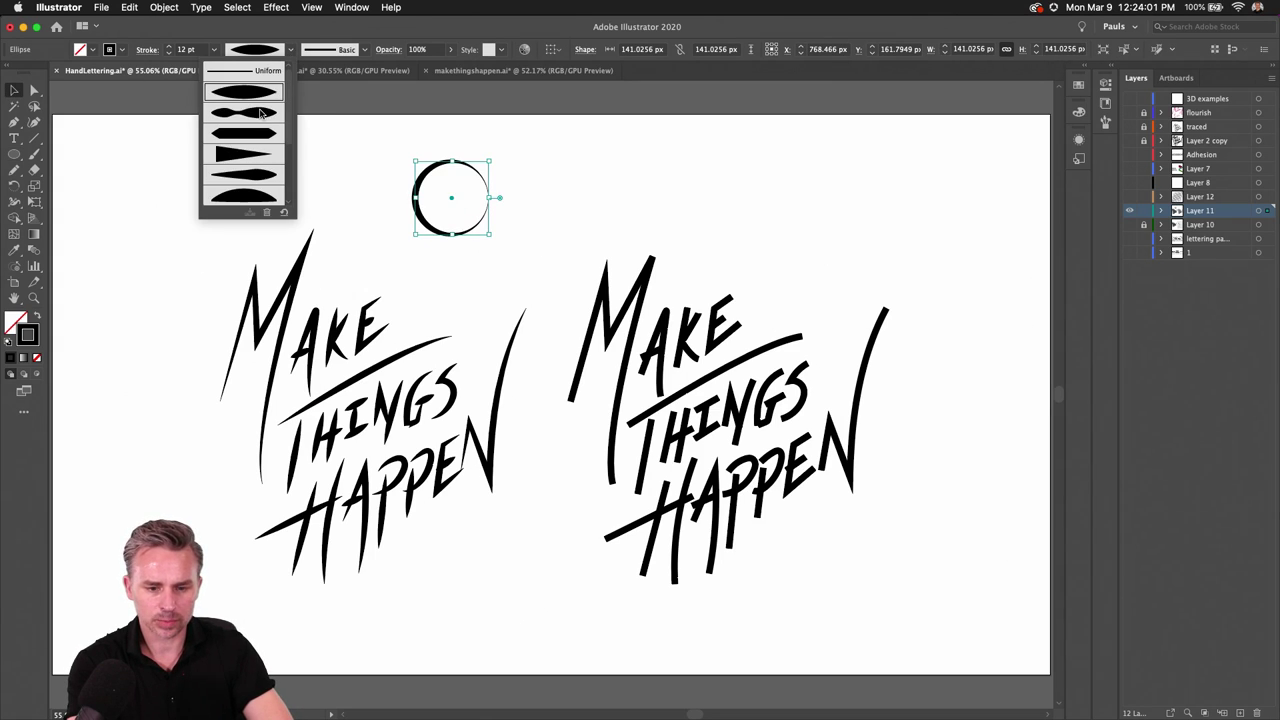
{"action": "left_click", "coordinate": [233, 72]}
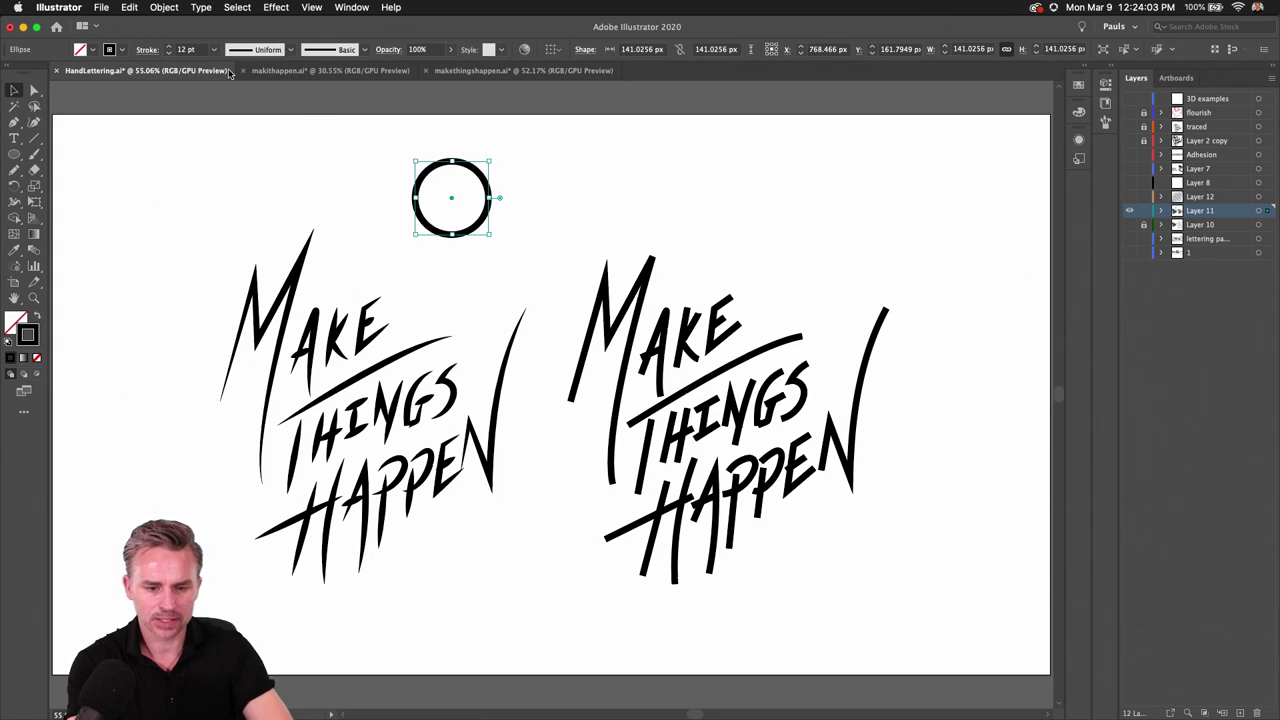
{"action": "left_click", "coordinate": [74, 8]}
{"action": "left_click", "coordinate": [490, 240]}
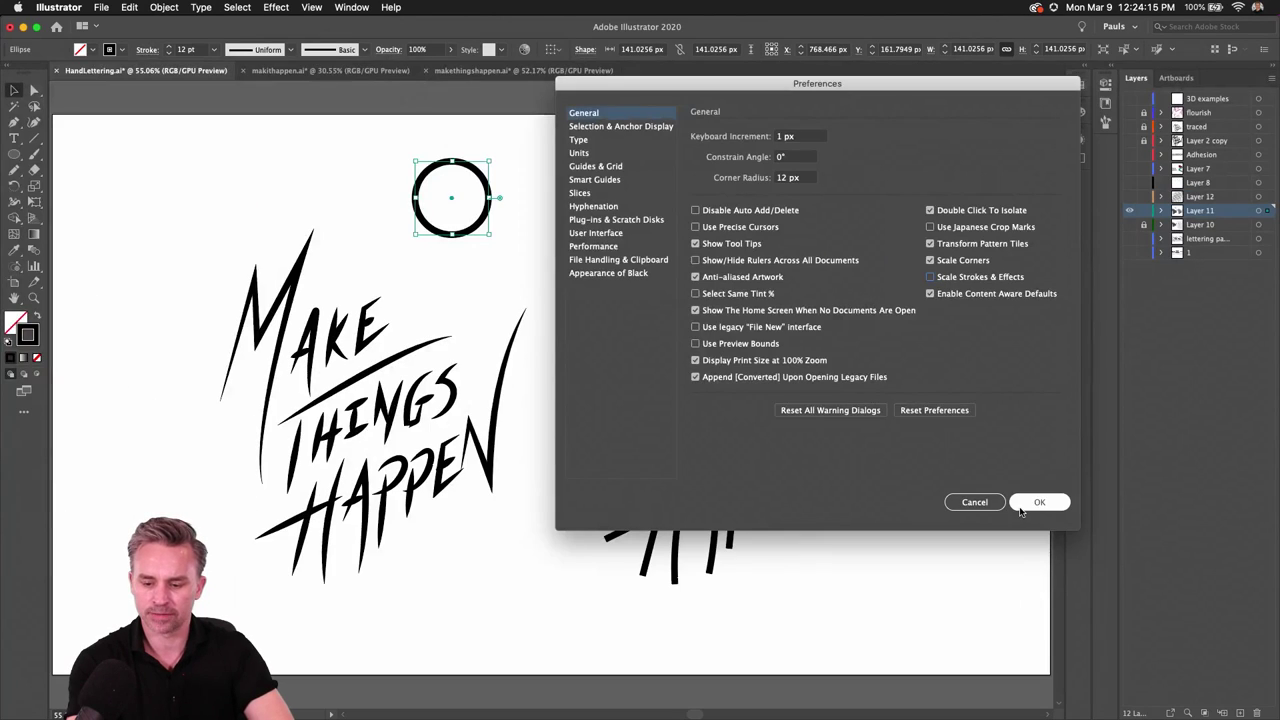
Step: Confirm the preferences, zoom in on the circle, and draw a Pencil loop from its right side to its bottom
{"action": "left_click", "coordinate": [1043, 502]}
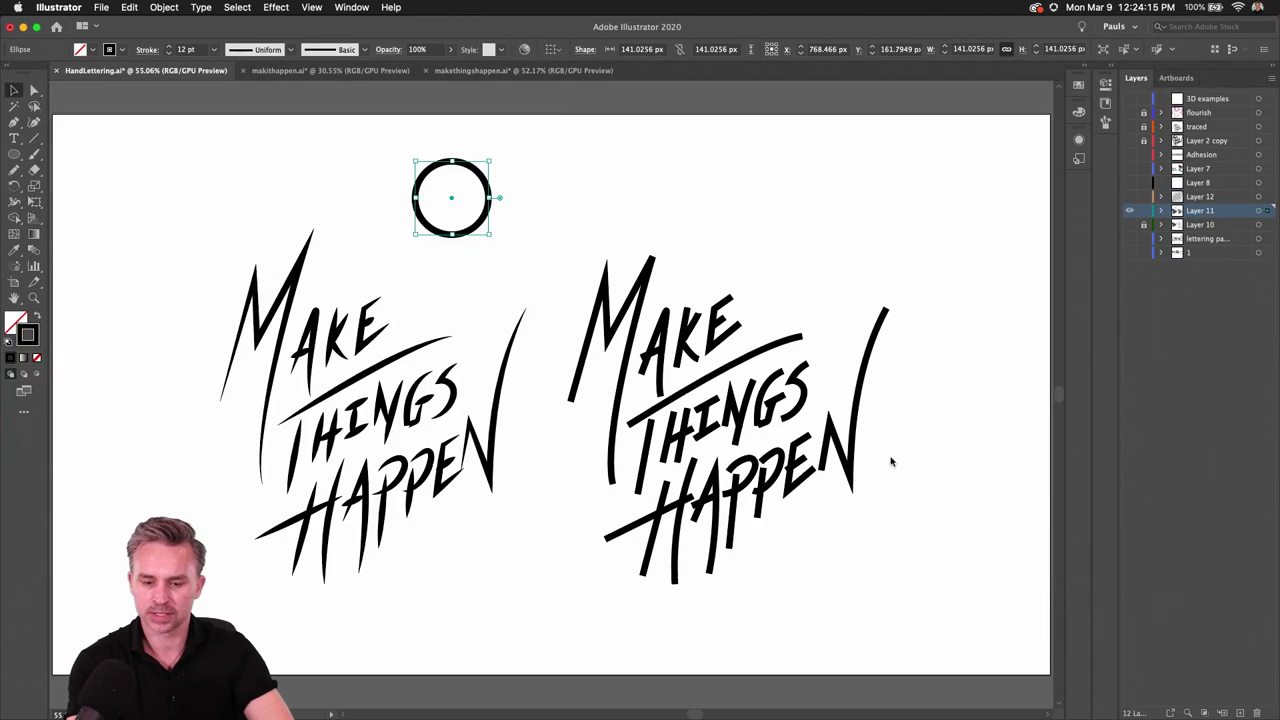
{"action": "scroll", "coordinate": [420, 150], "scroll_direction": "up", "scroll_amount": 5}
{"action": "left_click_drag", "start_coordinate": [491, 243], "coordinate": [357, 223]}
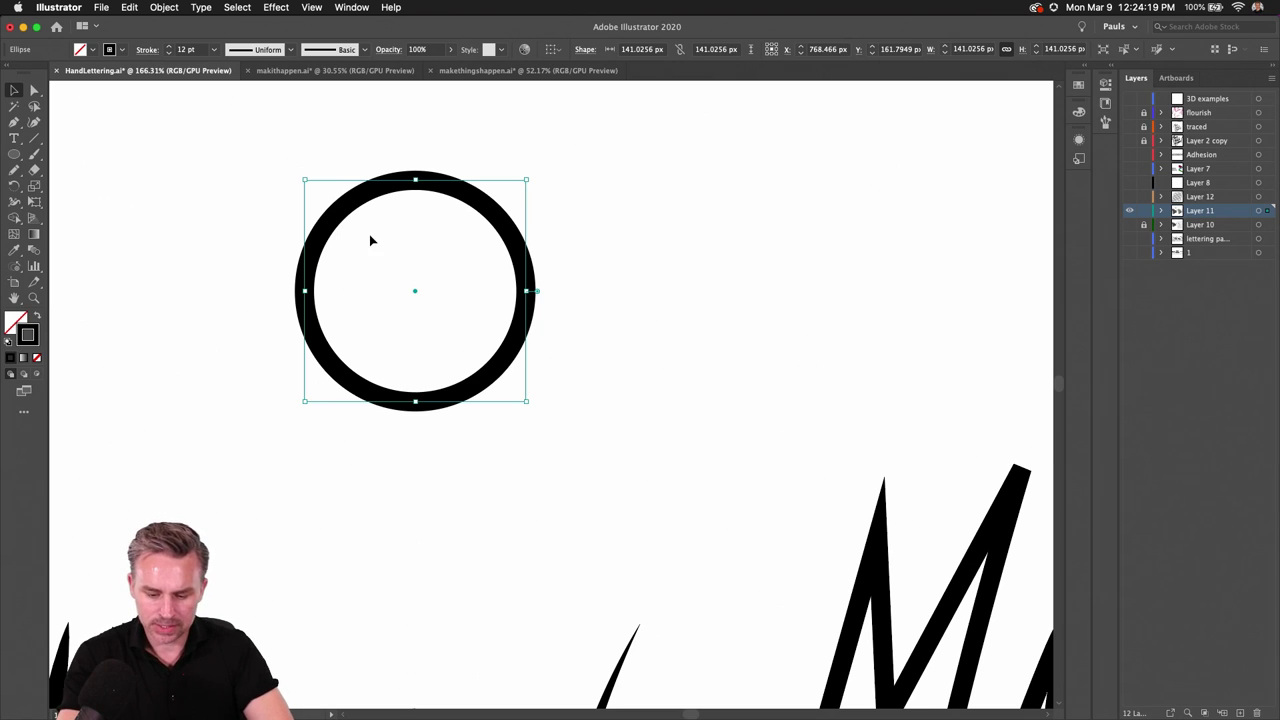
{"action": "key", "text": "n"}
{"action": "mouse_move", "coordinate": [512, 226]}
{"action": "left_mouse_down"}
{"action": "mouse_move", "coordinate": [619, 297]}
{"action": "mouse_move", "coordinate": [671, 366]}
{"action": "mouse_move", "coordinate": [598, 413]}
{"action": "mouse_move", "coordinate": [446, 392]}
{"action": "left_mouse_up"}
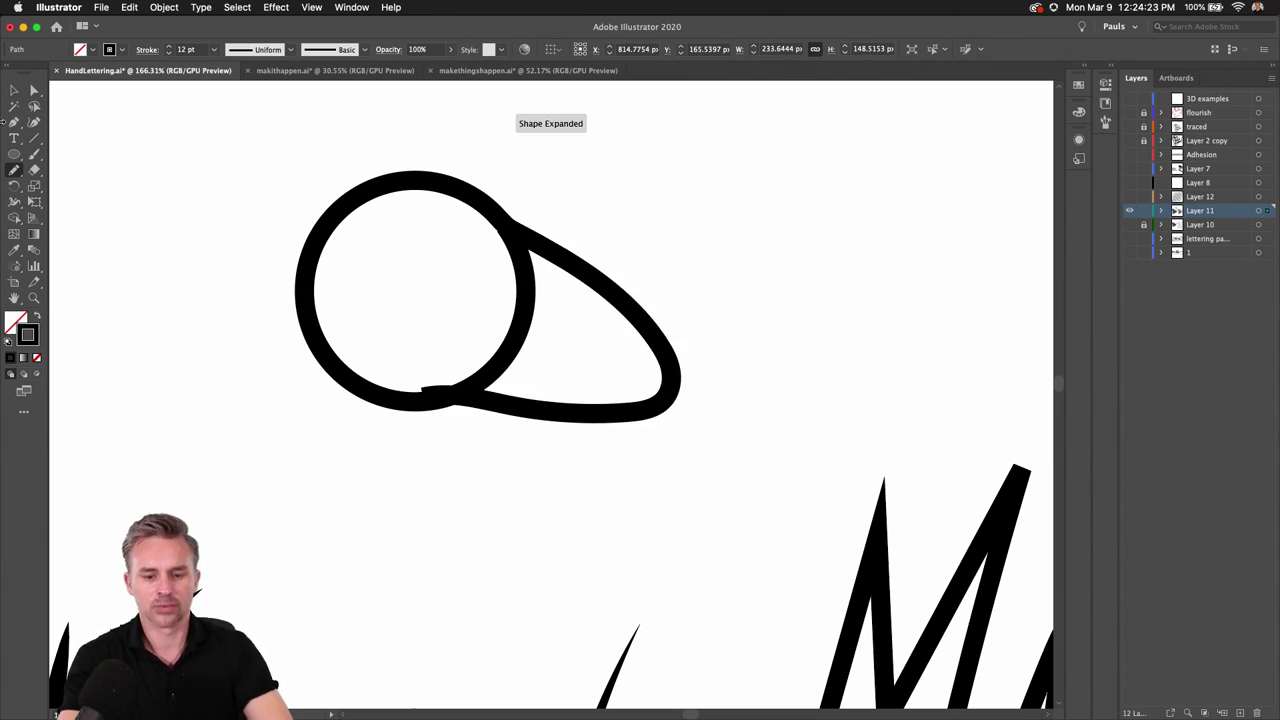
Step: Test-scale the circle-and-loop path, undo the scaling, delete it, and switch to Photoshop's Caravaggio file
{"action": "key", "text": "v"}
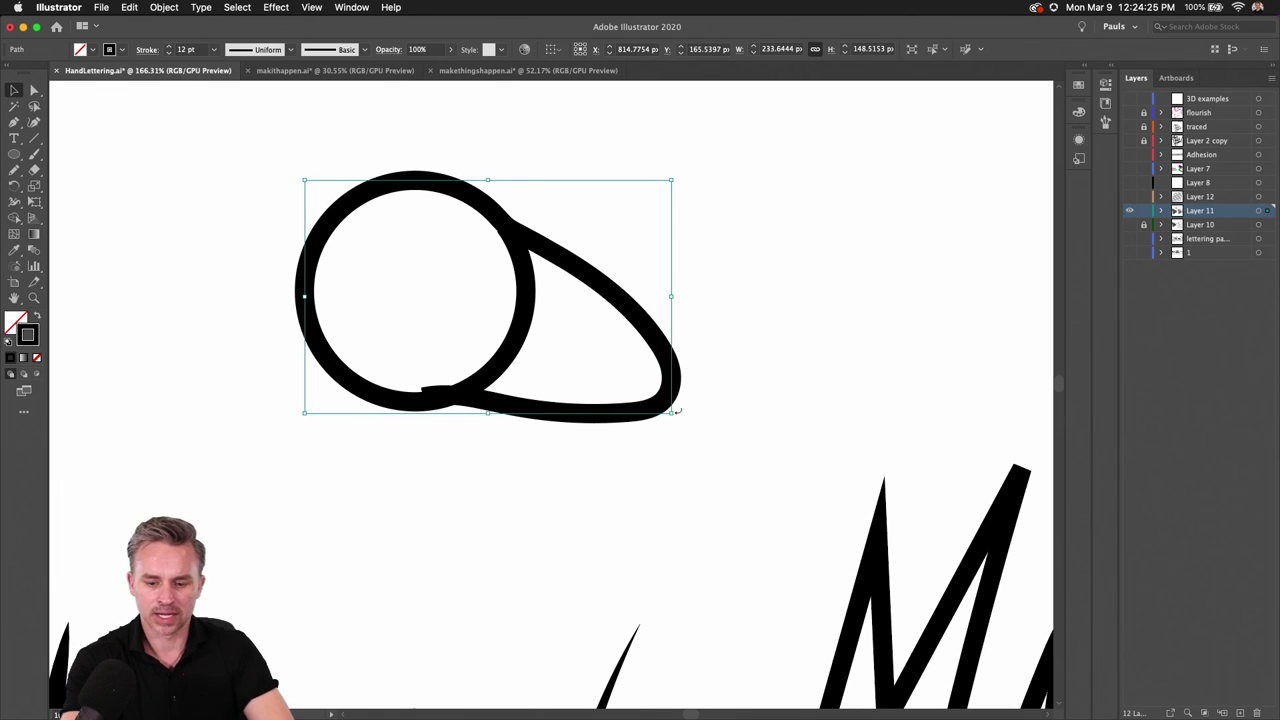
{"action": "left_click_drag", "start_coordinate": [671, 413], "coordinate": [483, 330]}
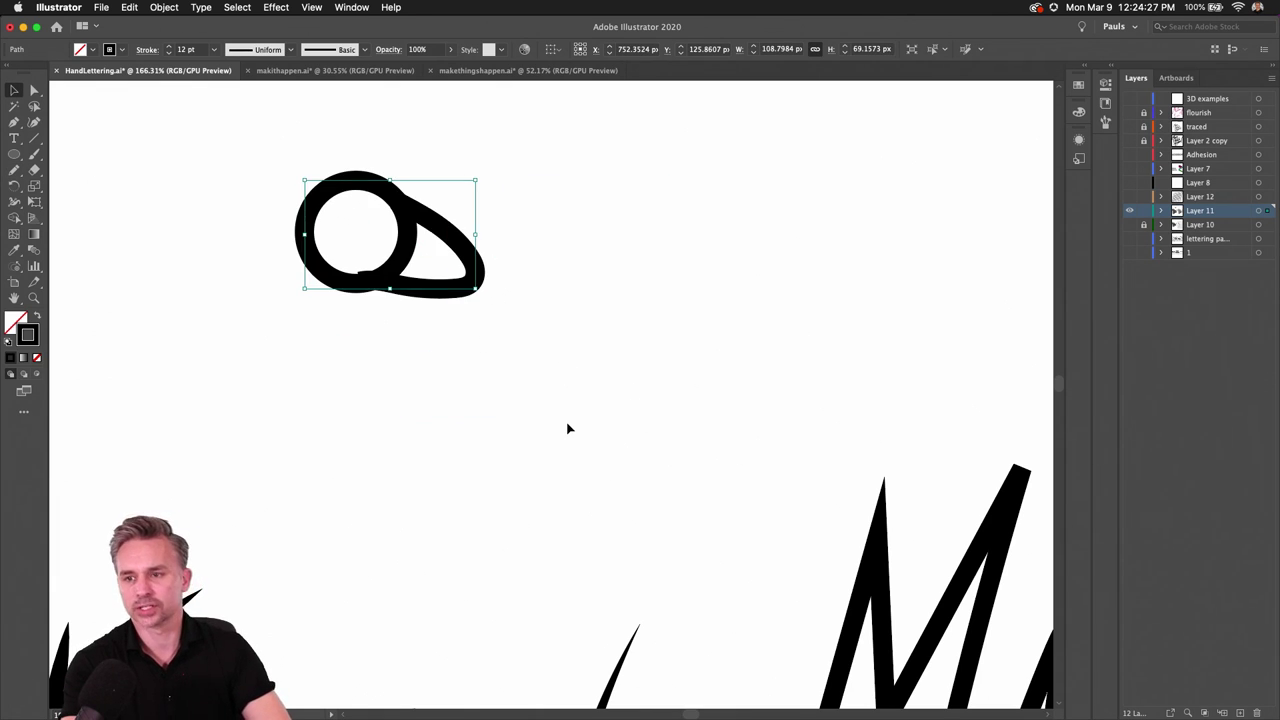
{"action": "left_click", "coordinate": [567, 428]}
{"action": "key", "text": "super+z"}
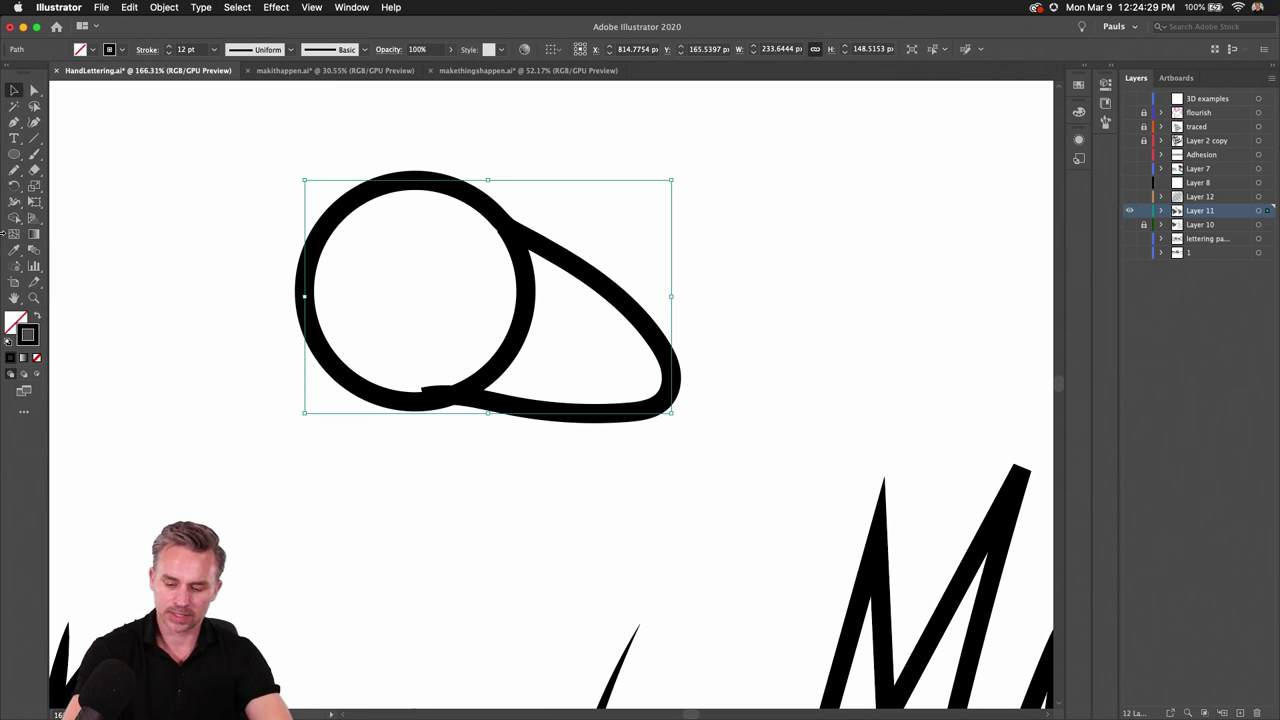
{"action": "key", "text": "Delete"}
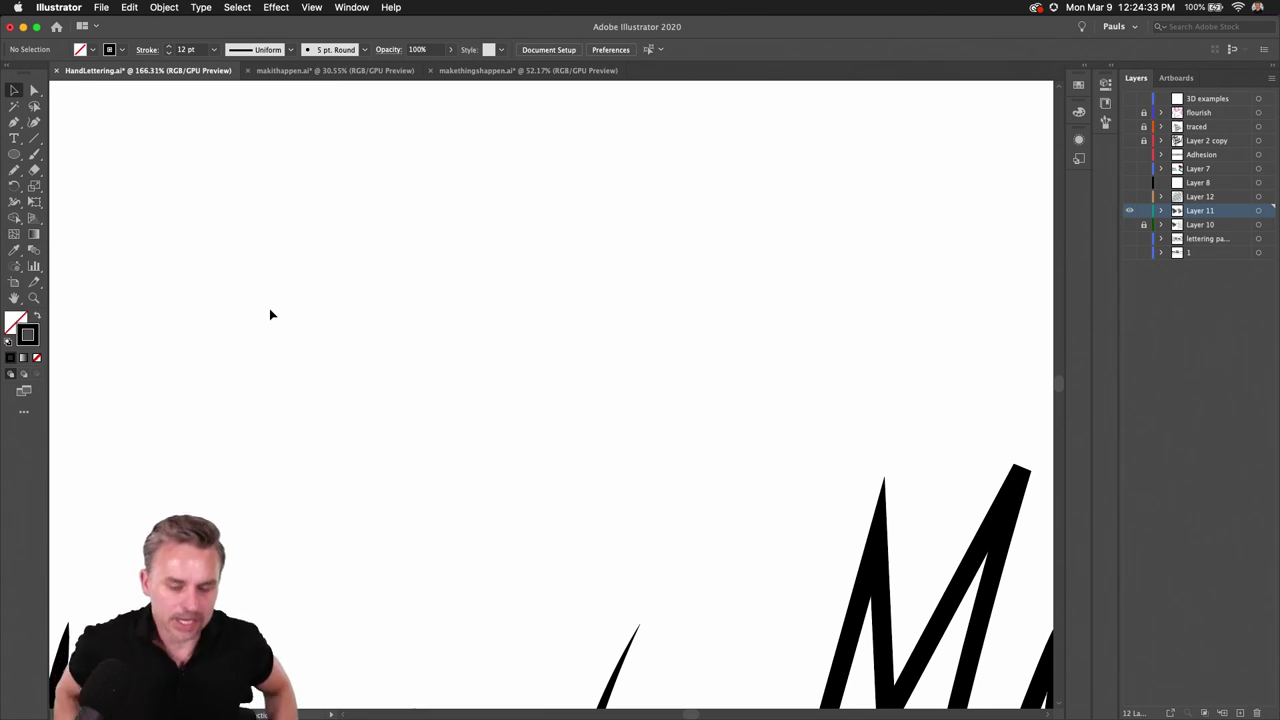
{"action": "mouse_move", "coordinate": [728, 705]}
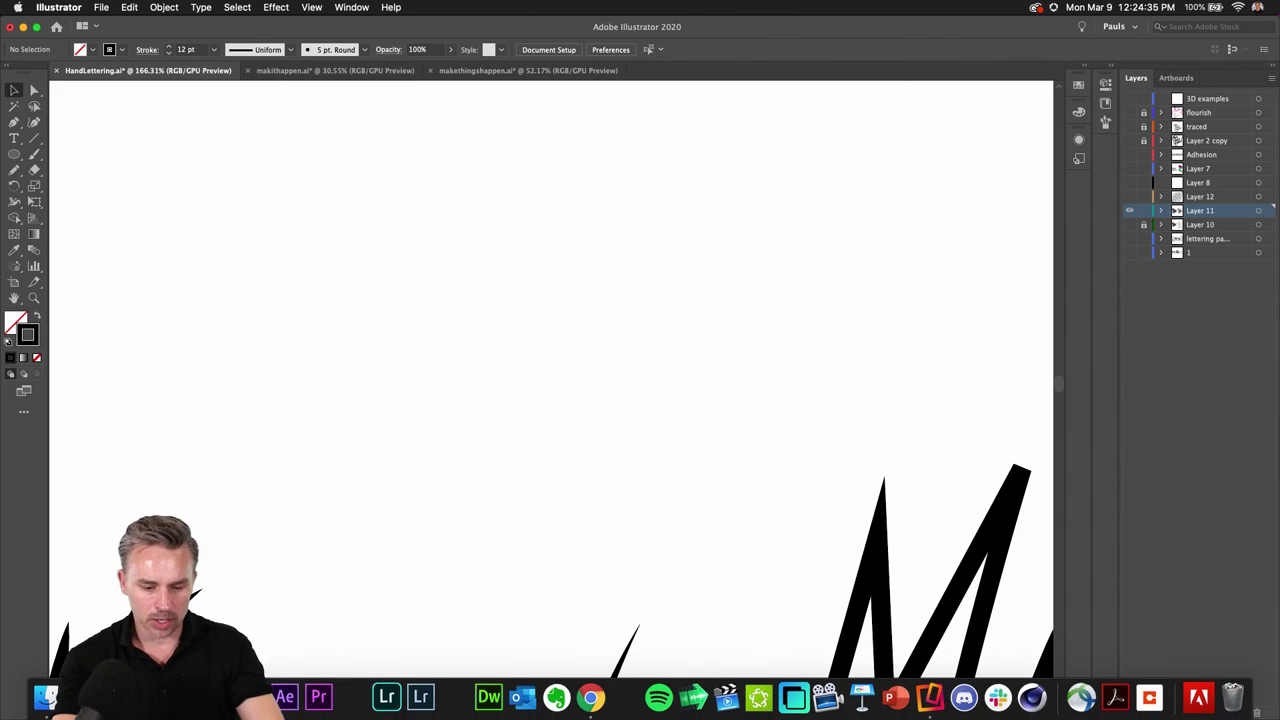
{"action": "key", "text": "super+Tab"}
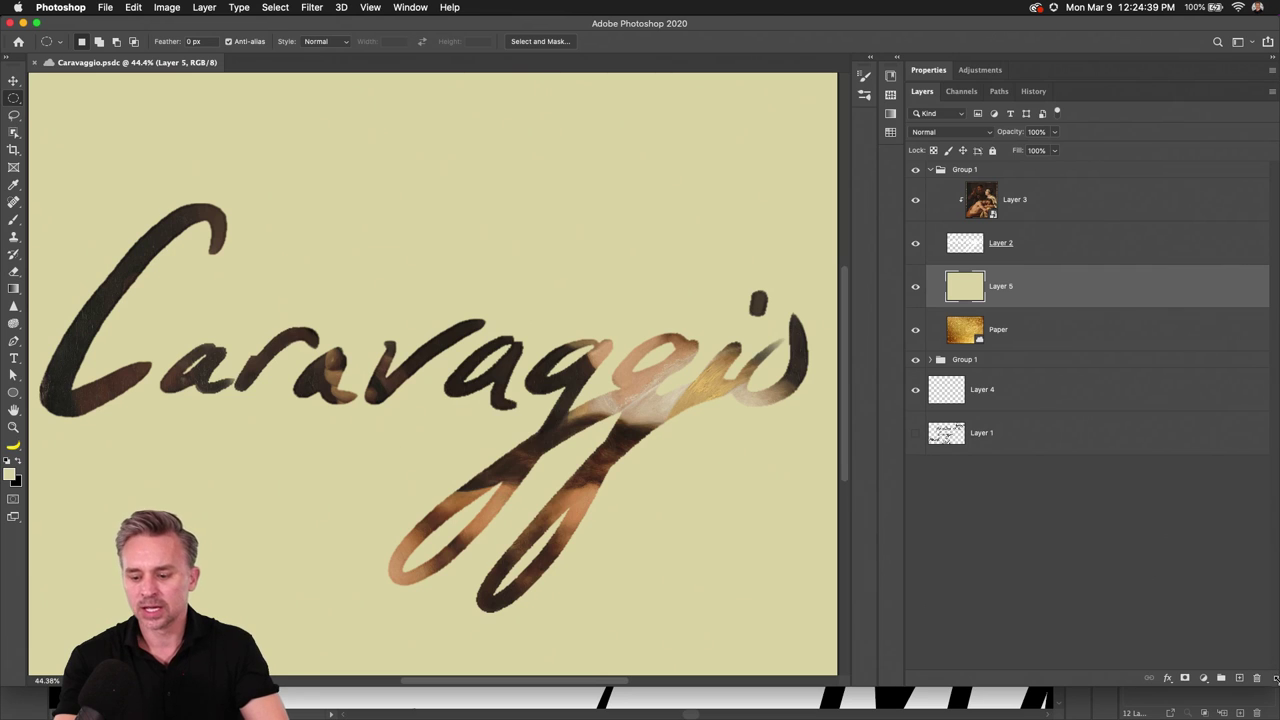
Step: Glance at the other Behance profile tab in the browser, then minimize it back to Photoshop
{"action": "mouse_move", "coordinate": [640, 715]}
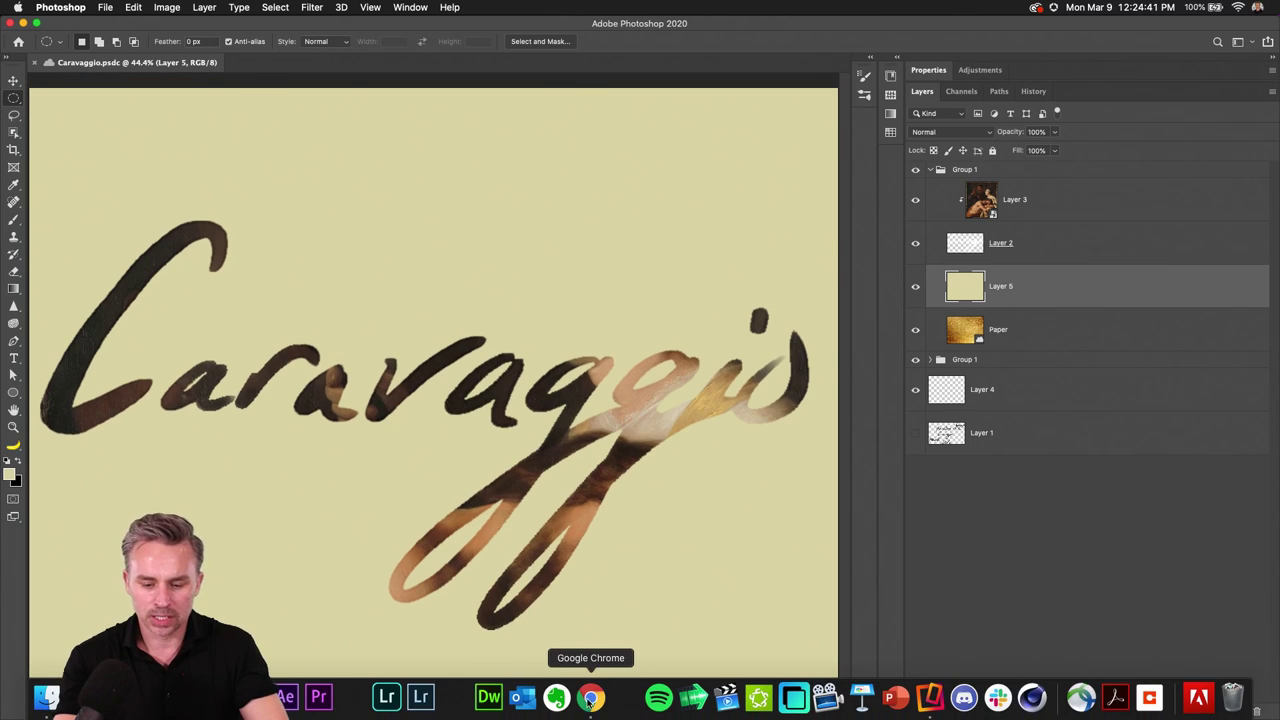
{"action": "left_click", "coordinate": [590, 700]}
{"action": "left_click", "coordinate": [141, 34]}
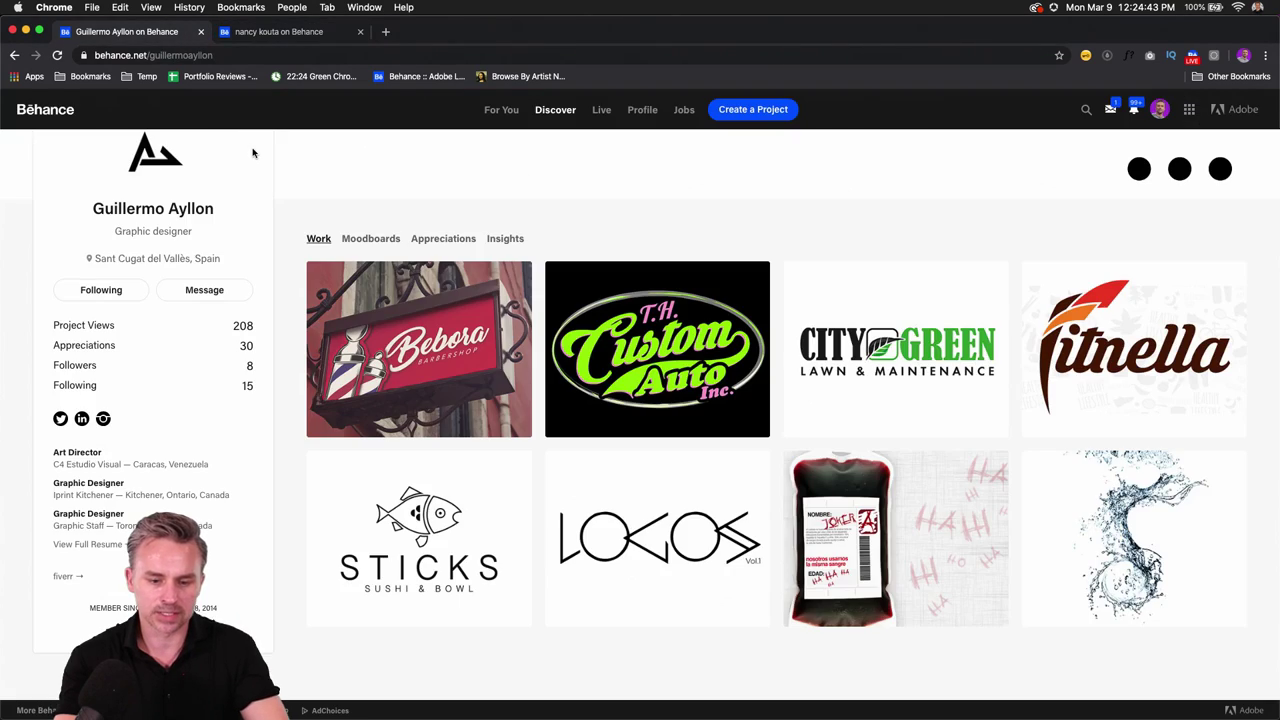
{"action": "left_click", "coordinate": [26, 31]}
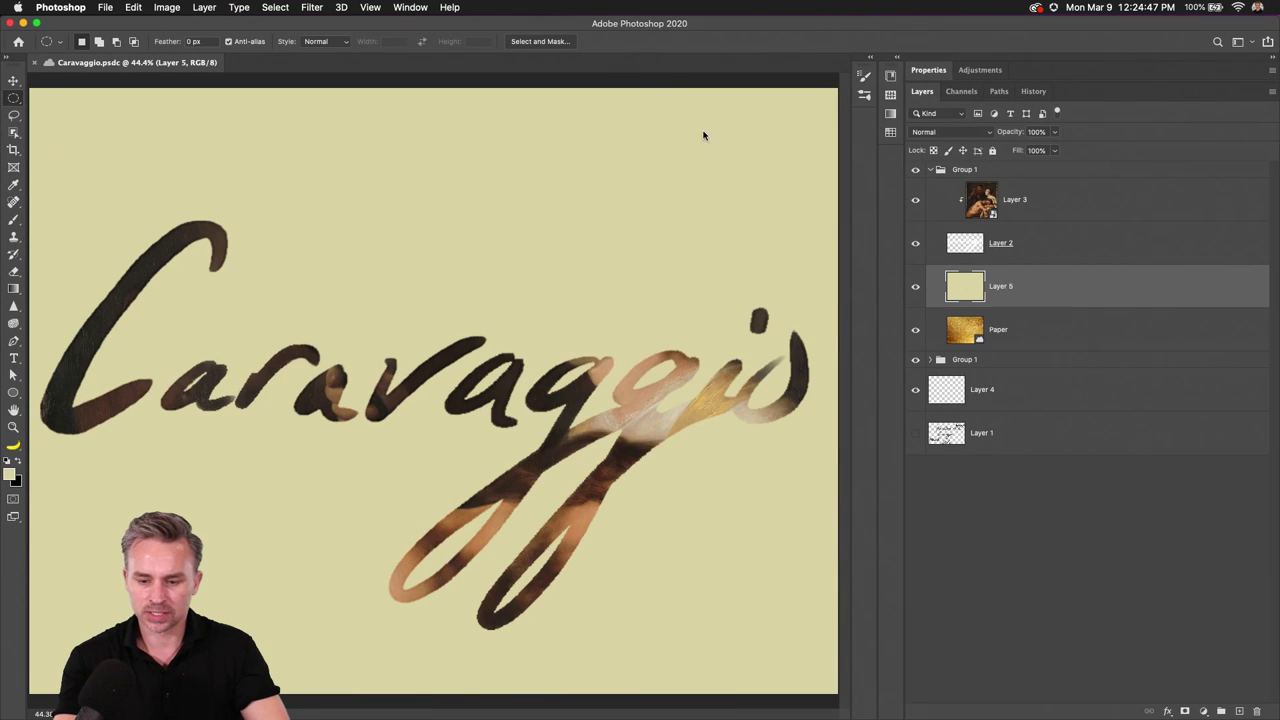
Step: Collapse and hide the top Group 1 so the Caravaggio lettering shows white, then deselect layers
{"action": "left_click", "coordinate": [930, 170]}
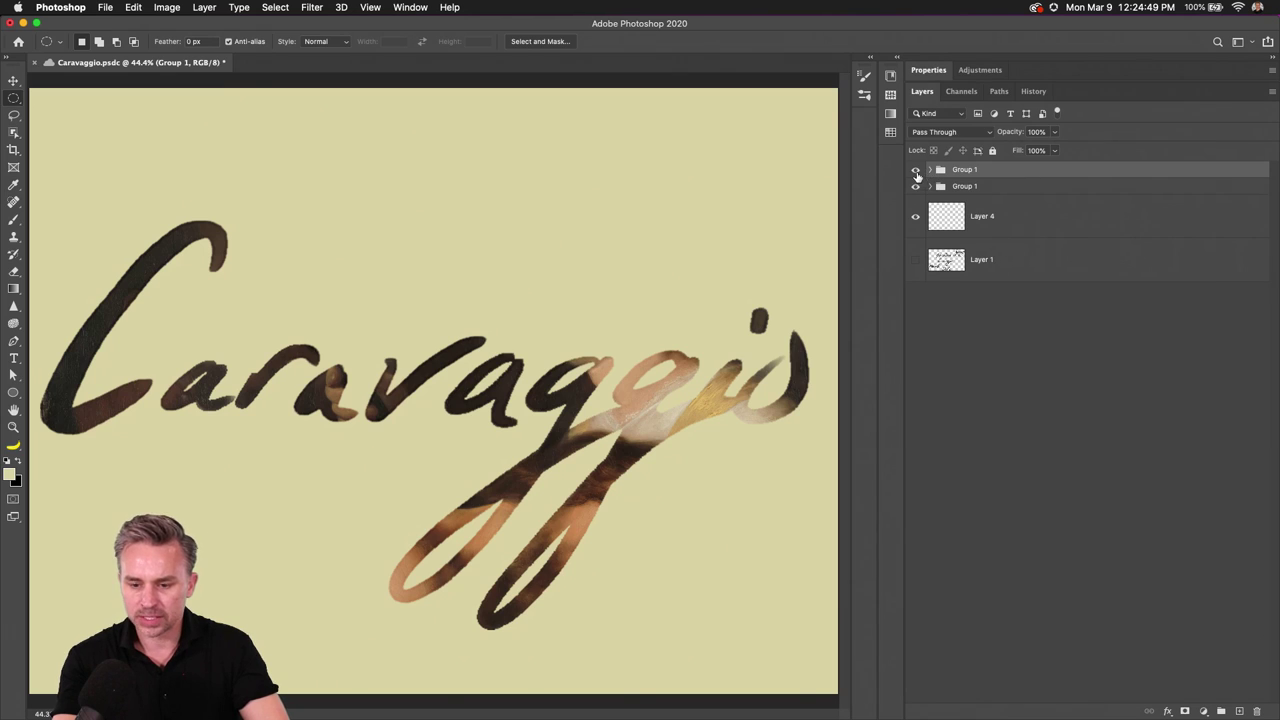
{"action": "left_click", "coordinate": [915, 171]}
{"action": "left_click", "coordinate": [1014, 201]}
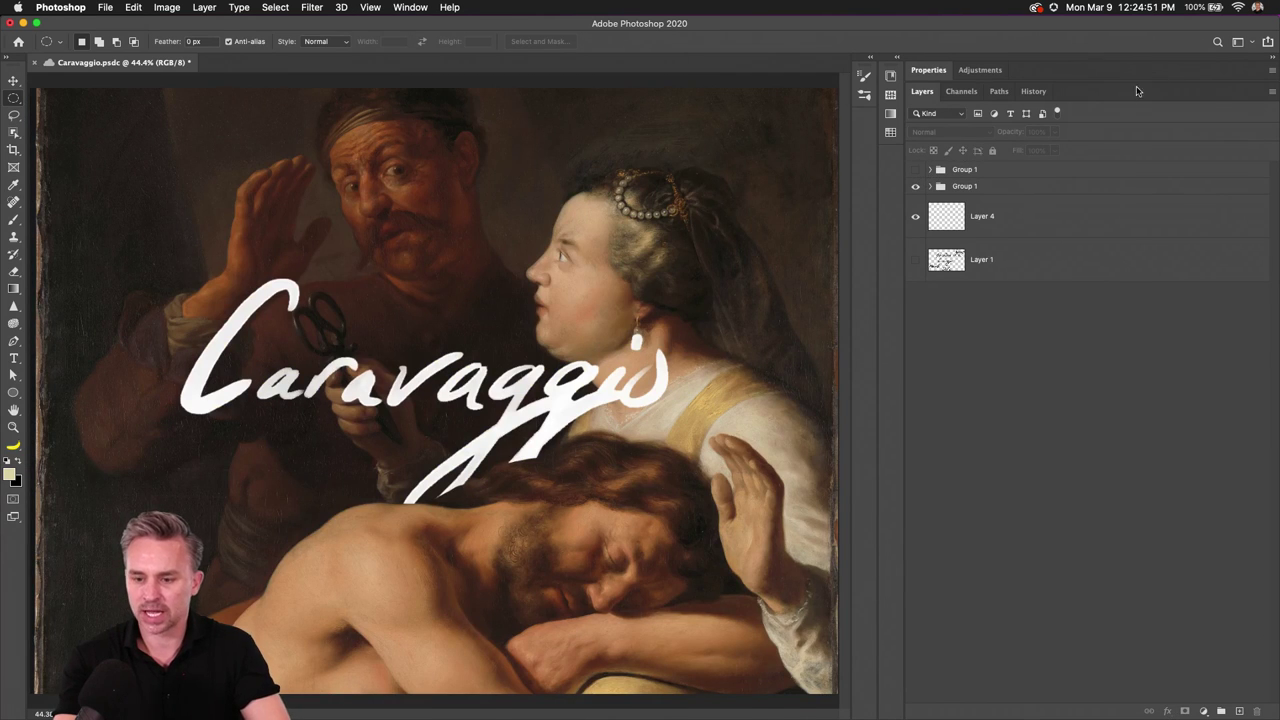
Step: Start sharing the image via AirDrop, then cancel the share
{"action": "left_click", "coordinate": [1268, 42]}
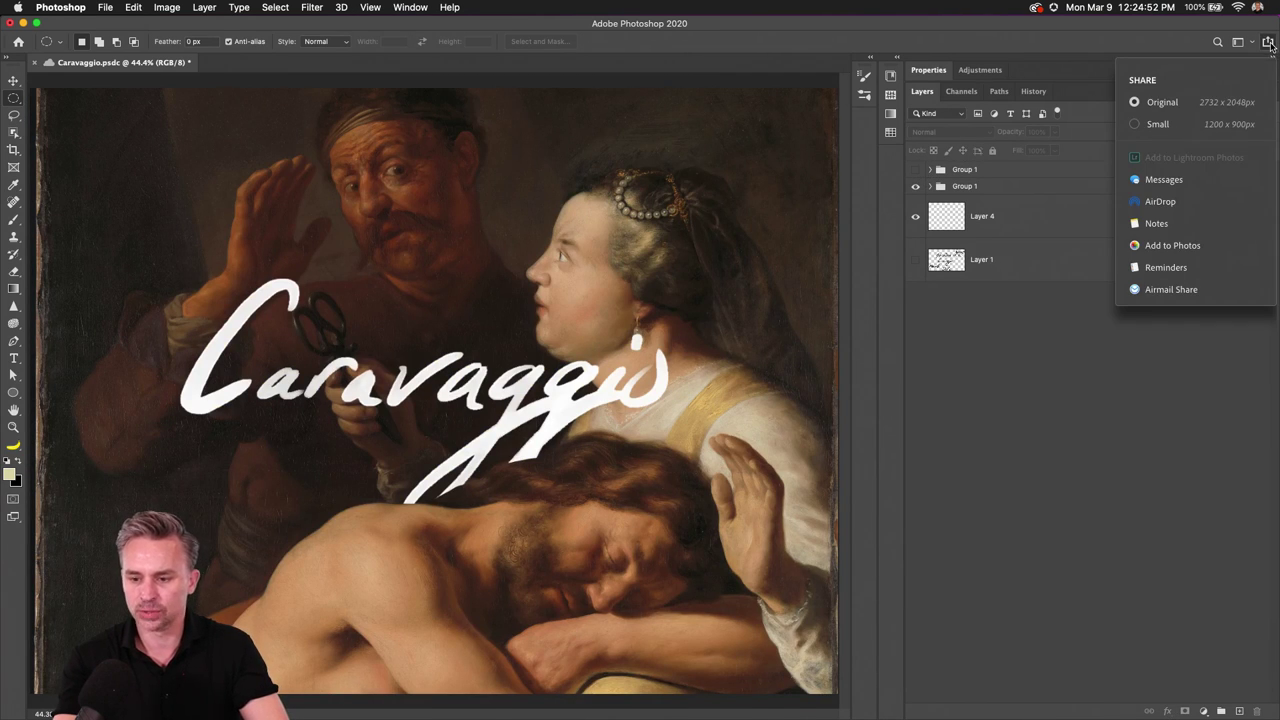
{"action": "left_click", "coordinate": [1160, 203]}
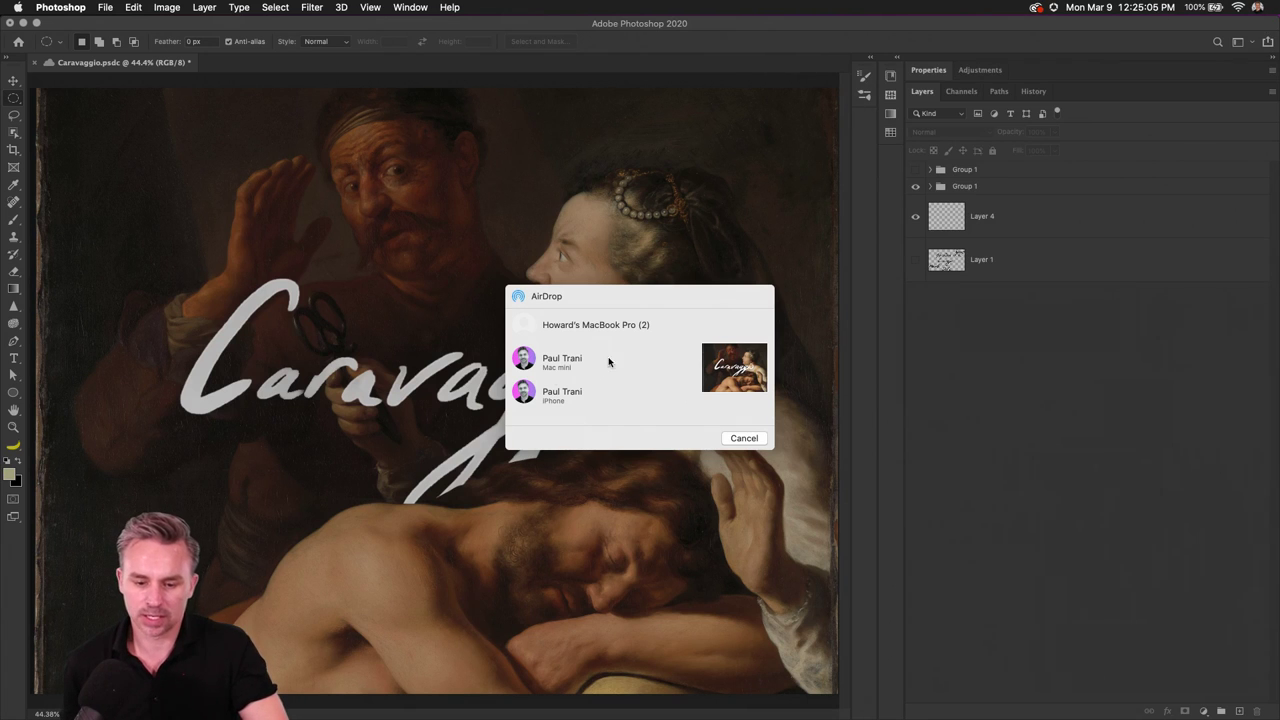
{"action": "left_click", "coordinate": [743, 438]}
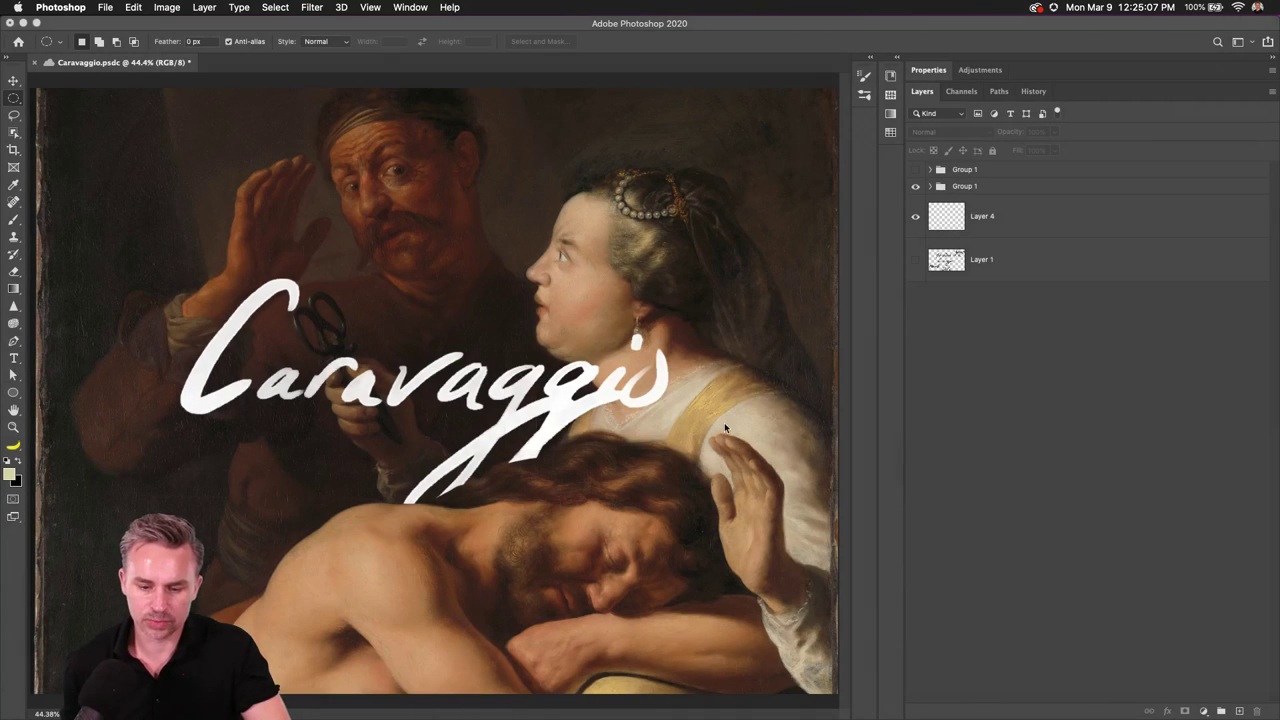